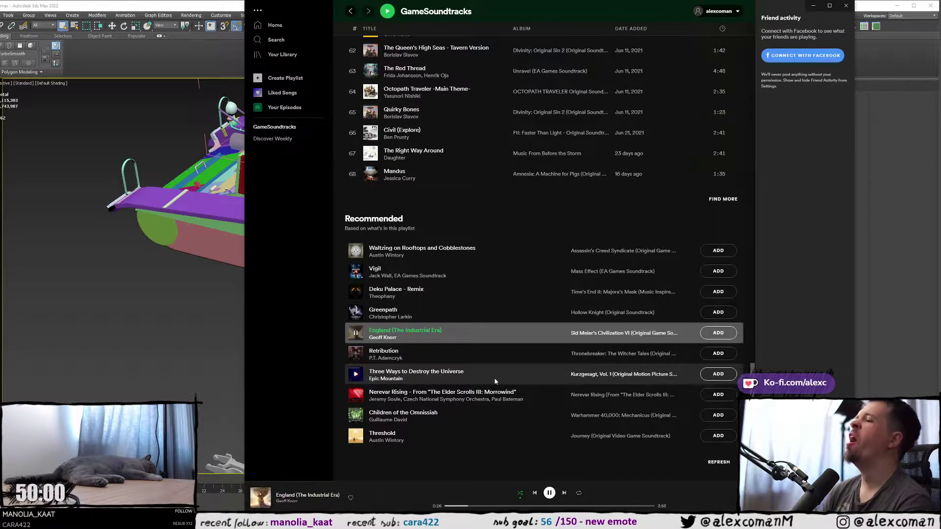
- Refresh the recommended tracks several times and preview Stellaris Suite: Creation and Beyond, Longing, and 19.07
click(712, 464)
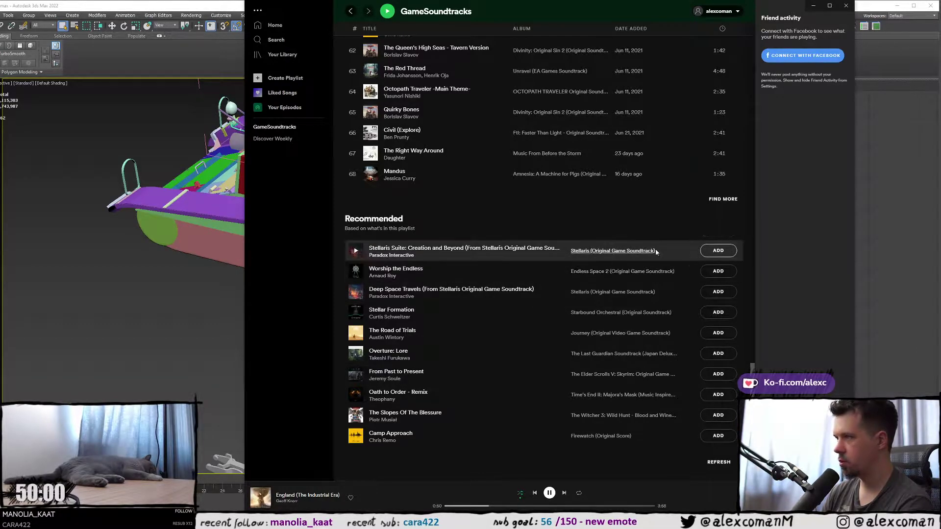
click(357, 252)
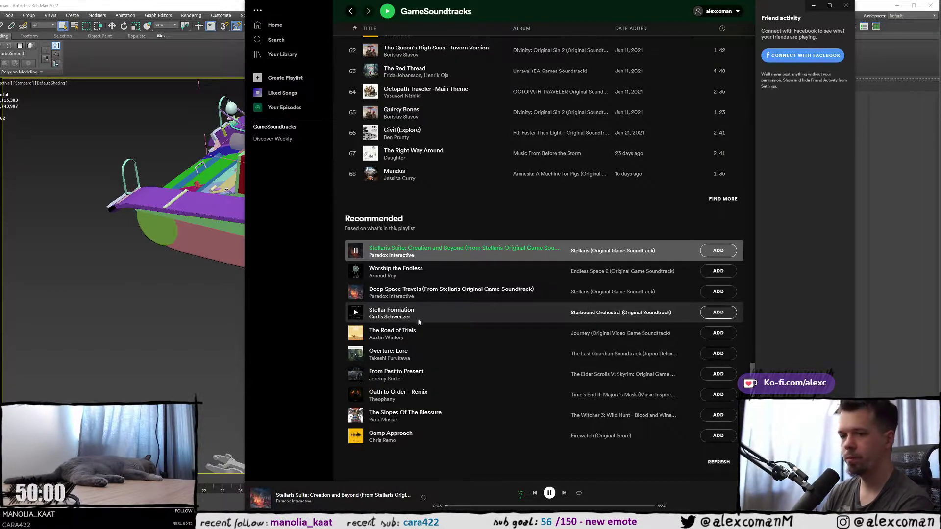
click(719, 463)
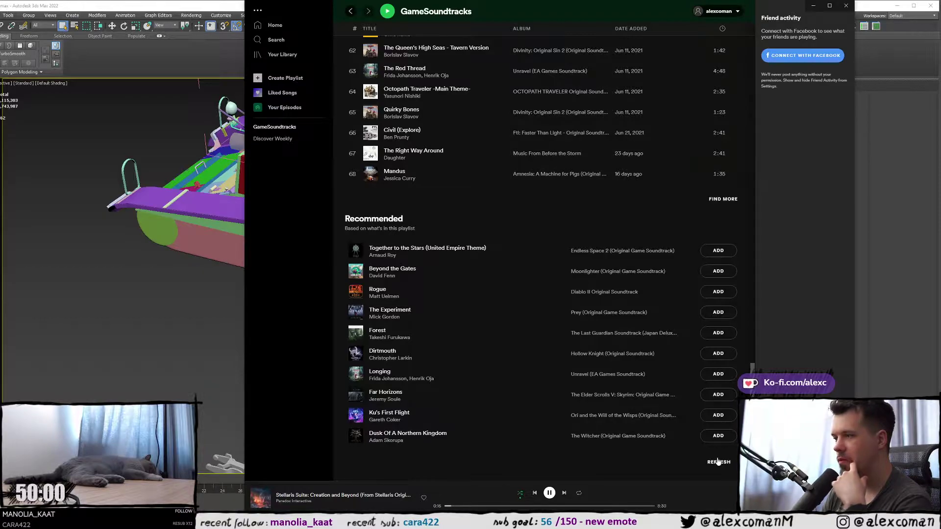
click(356, 375)
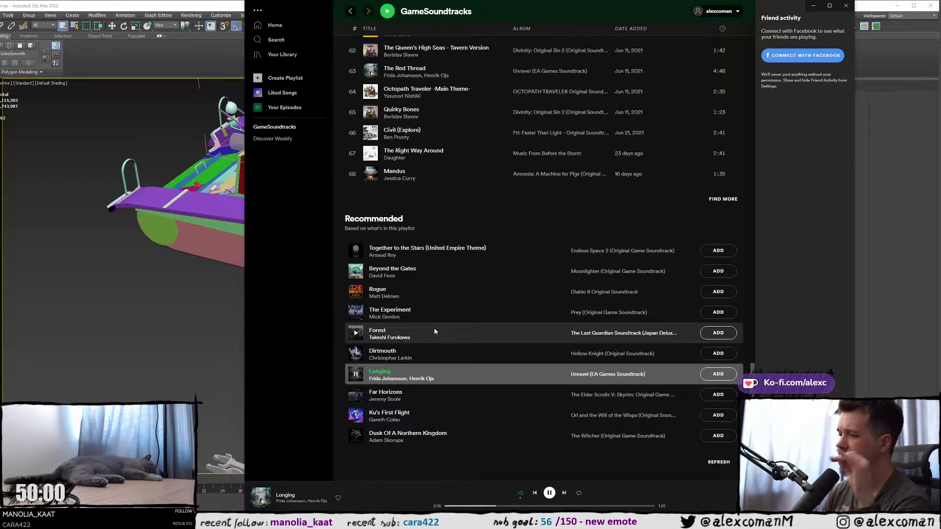
click(717, 462)
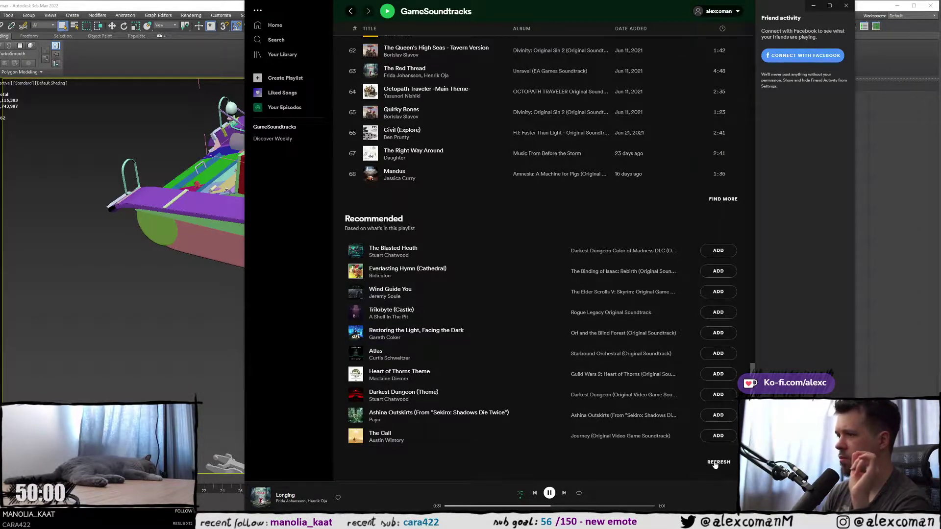
click(716, 462)
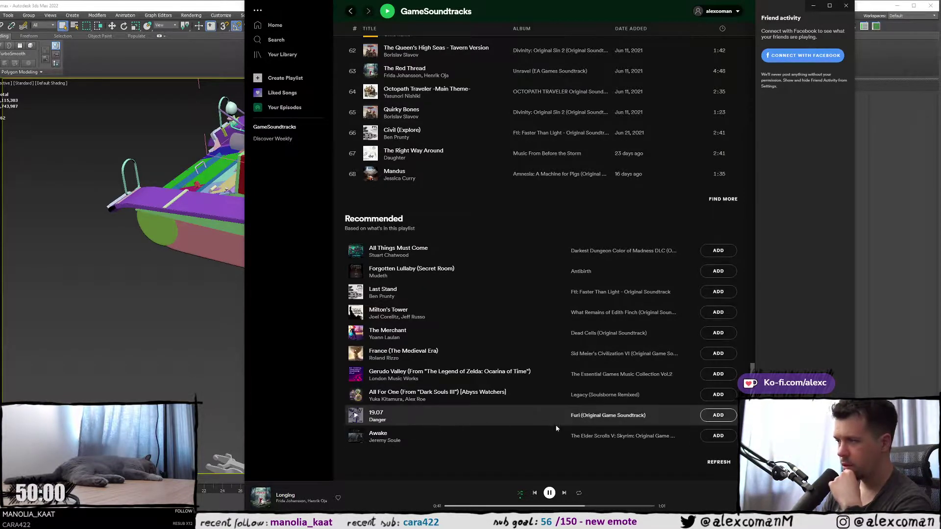
click(355, 415)
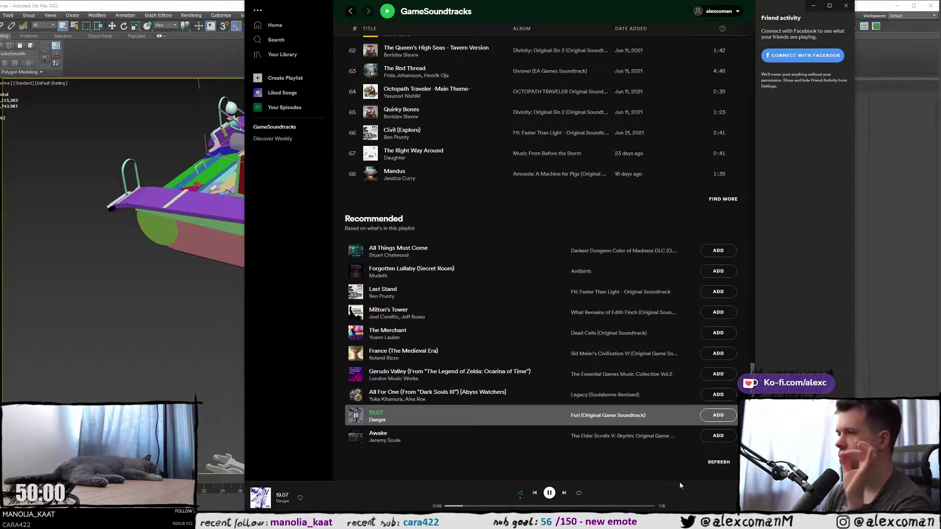
- Refresh the recommendations, sample a later part of Starbound, and add that track to the GameSoundtracks playlist
click(719, 464)
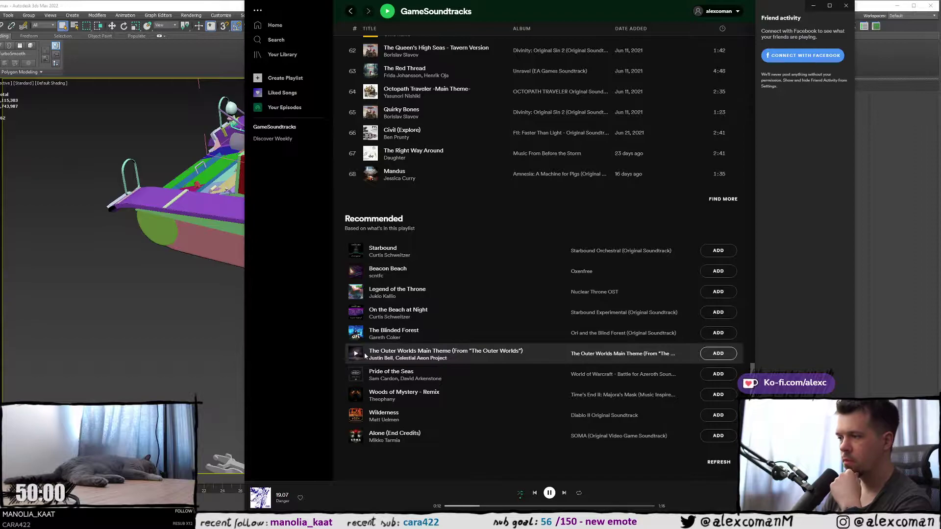
click(356, 251)
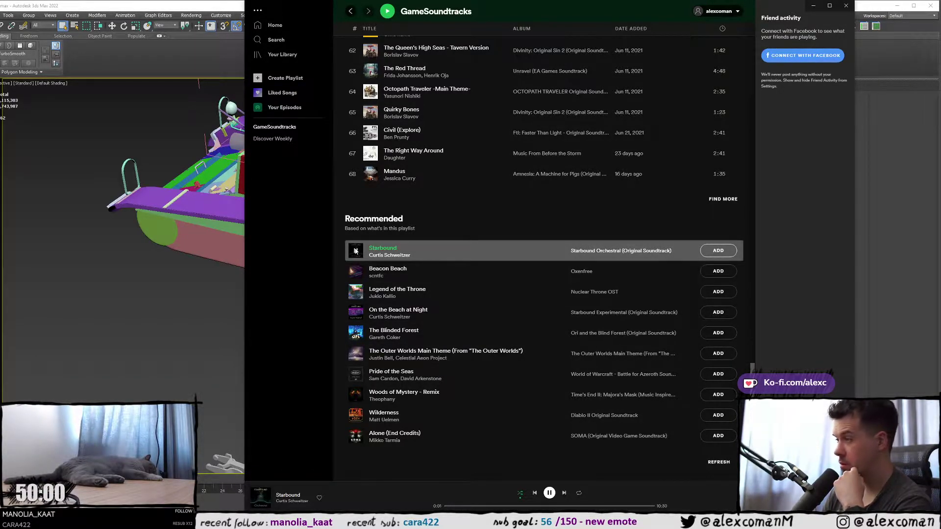
drag(456, 508, 466, 508)
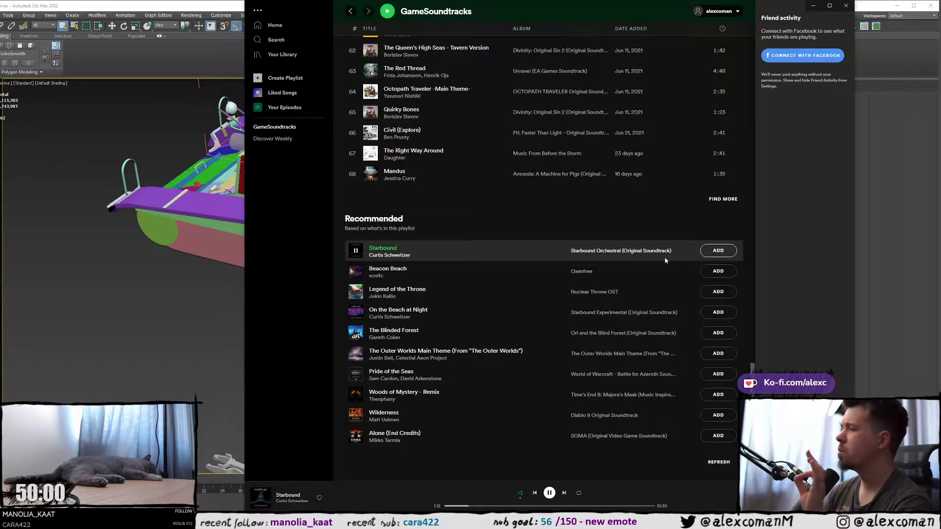
click(718, 251)
scroll(550, 318, down, 1)
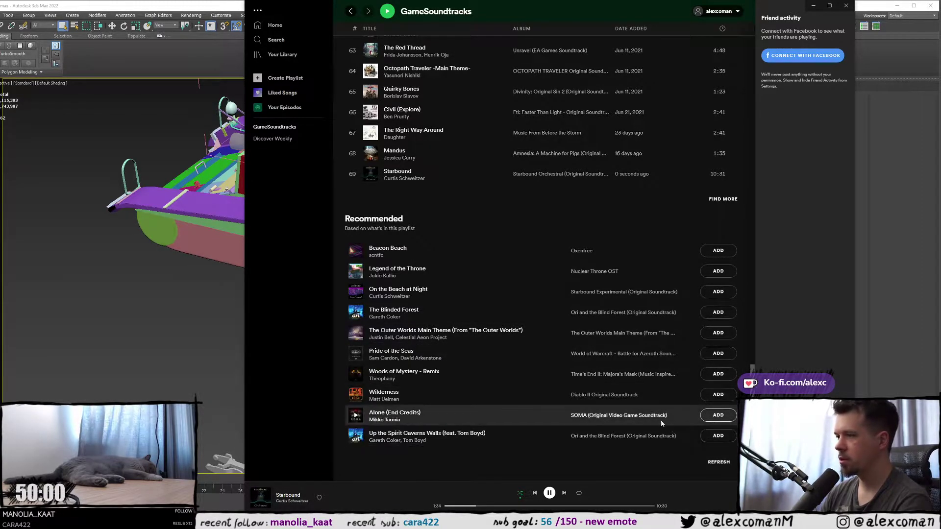
- Preview Geralt Of Rivia and The Axiom from refreshed recommendations, and add The Axiom to the GameSoundtracks playlist
click(719, 463)
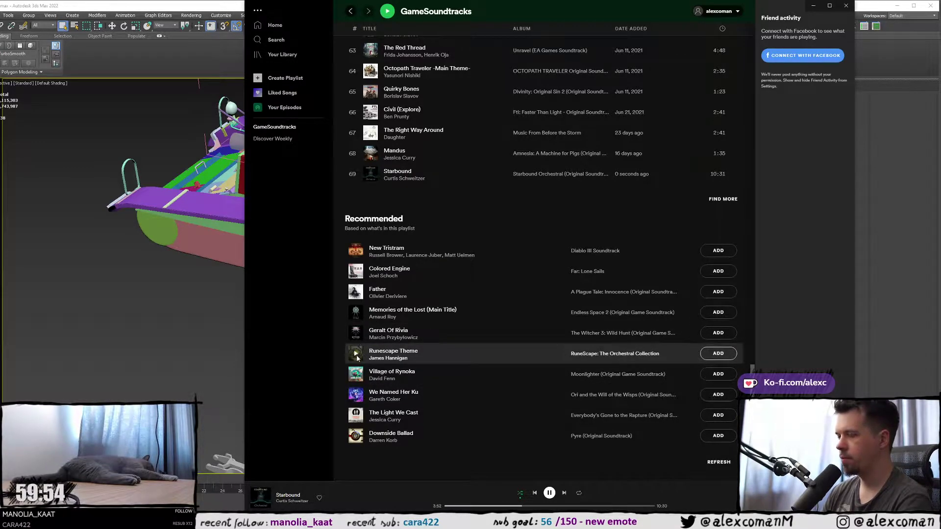
click(357, 334)
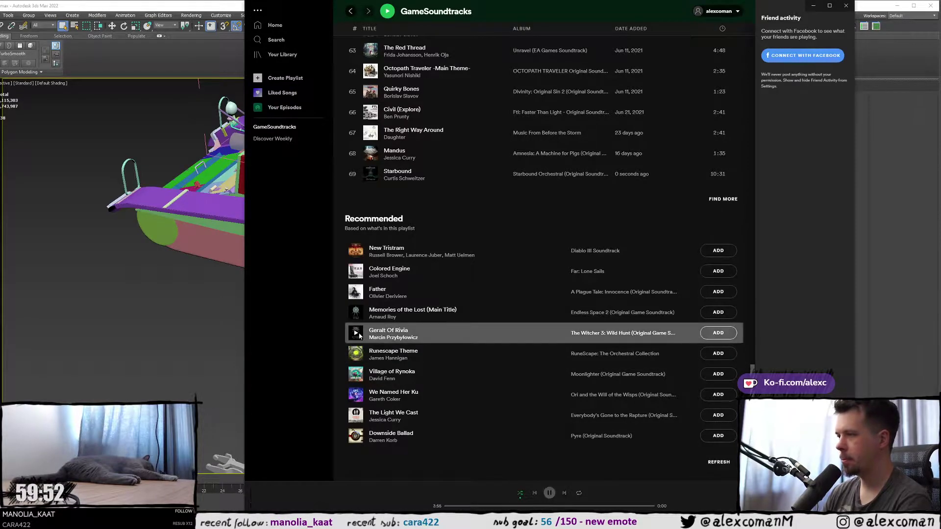
click(713, 466)
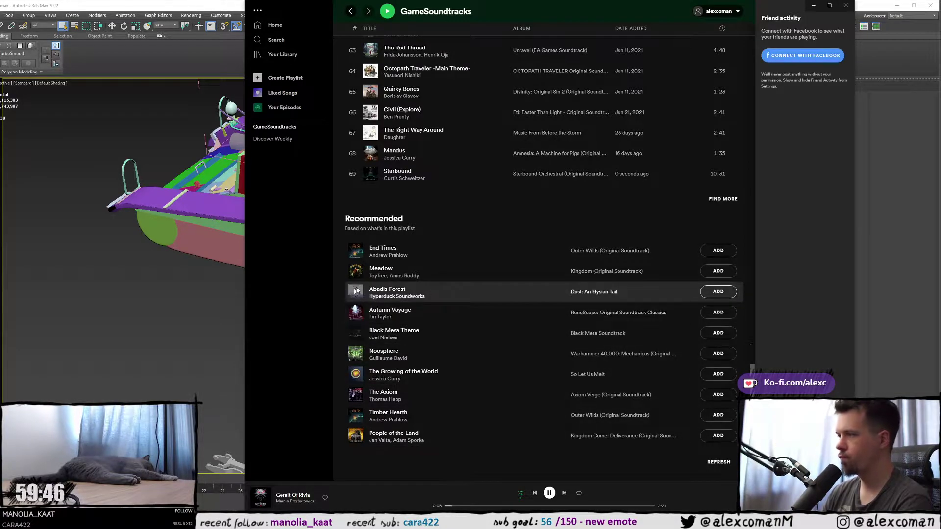
click(356, 395)
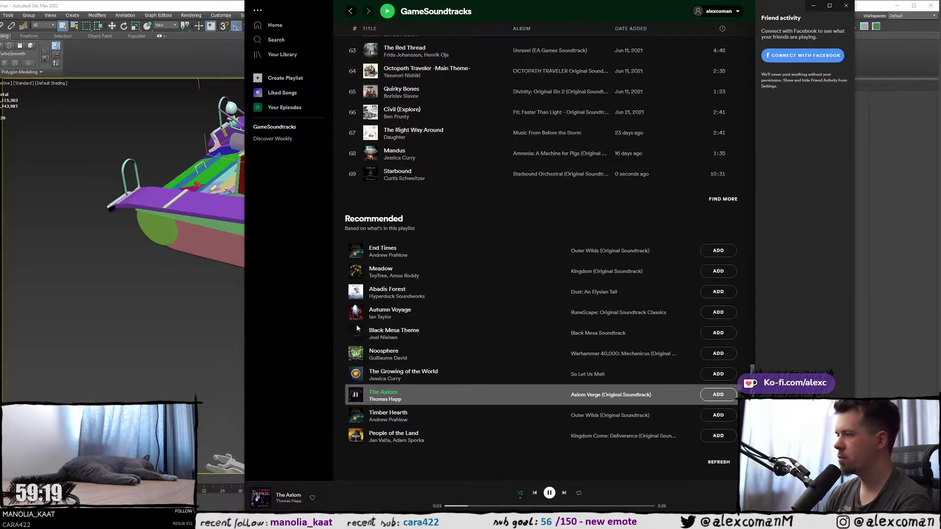
click(718, 395)
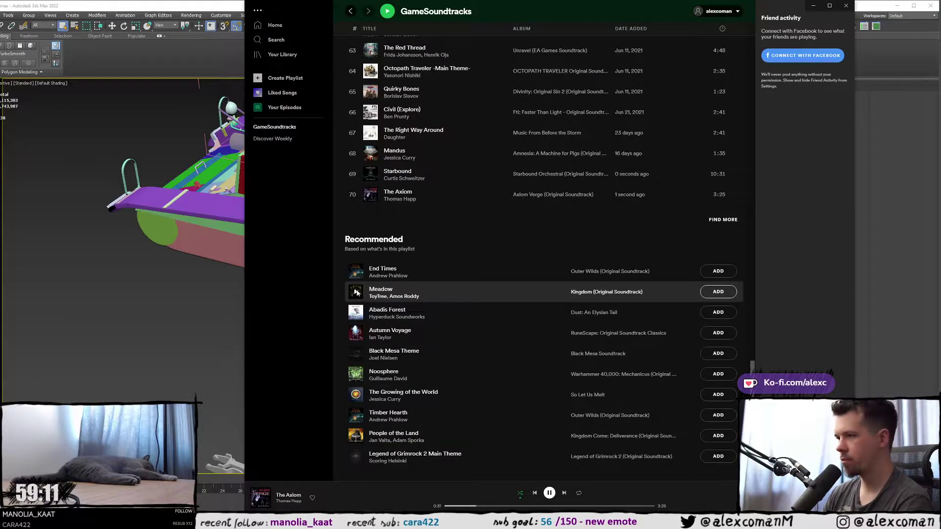
- Preview the recommended tracks Abadis Forest, Autumn Voyage and End Times, checking the existing playlist, and refresh the recommendations
click(359, 314)
click(358, 314)
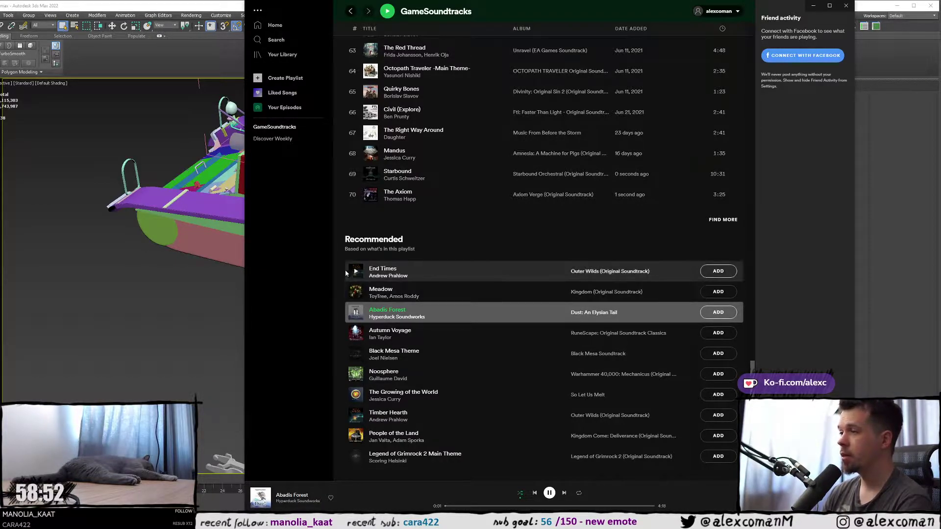
scroll(407, 274, up, 12)
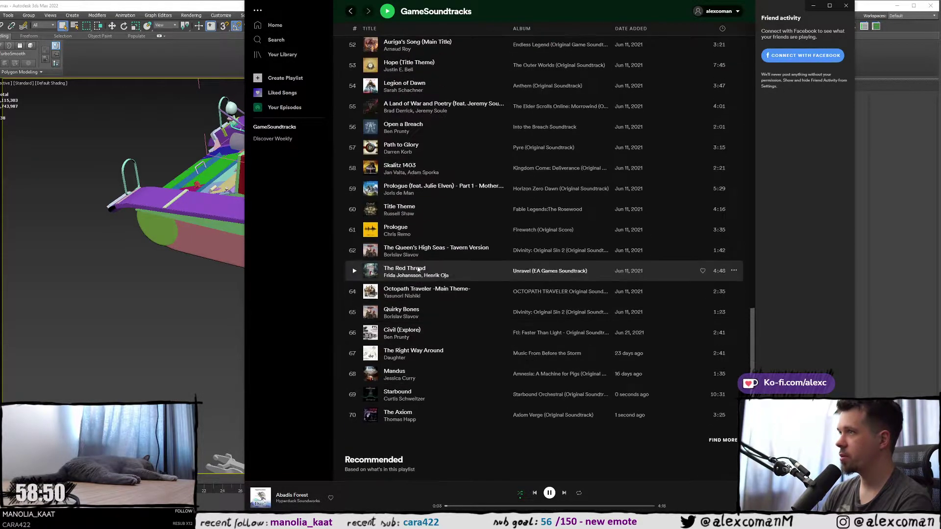
scroll(395, 295, down, 6)
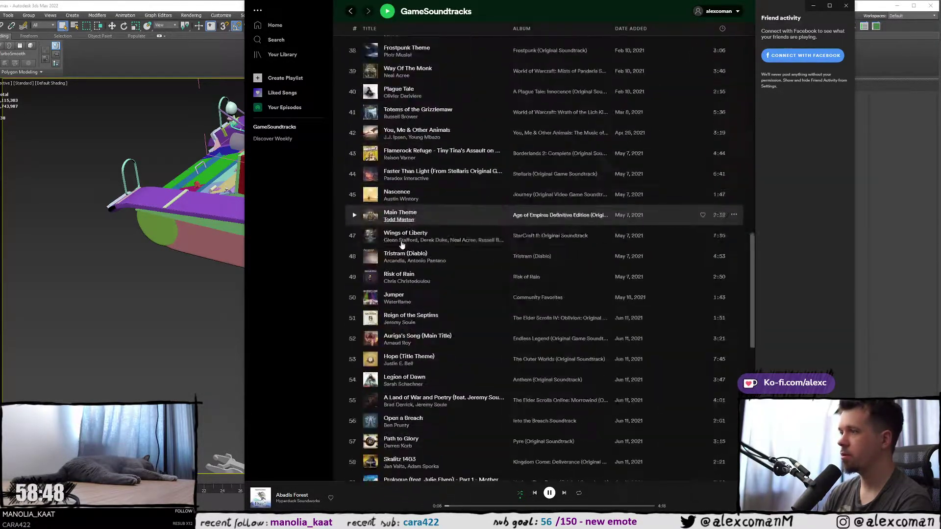
scroll(402, 245, down, 6)
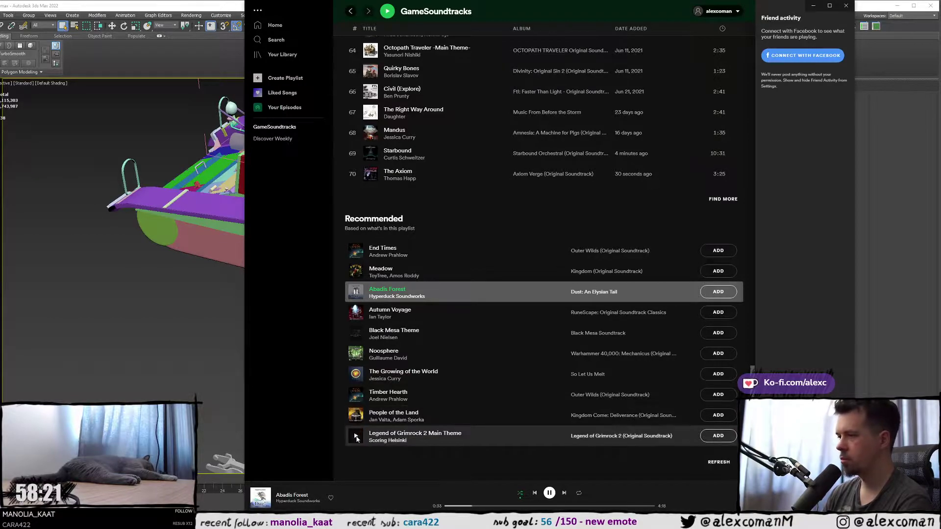
click(356, 314)
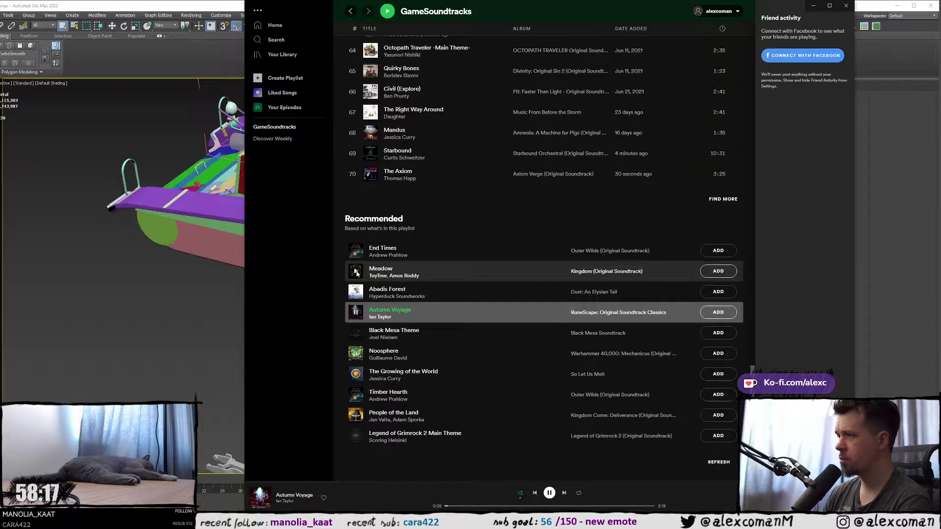
click(355, 249)
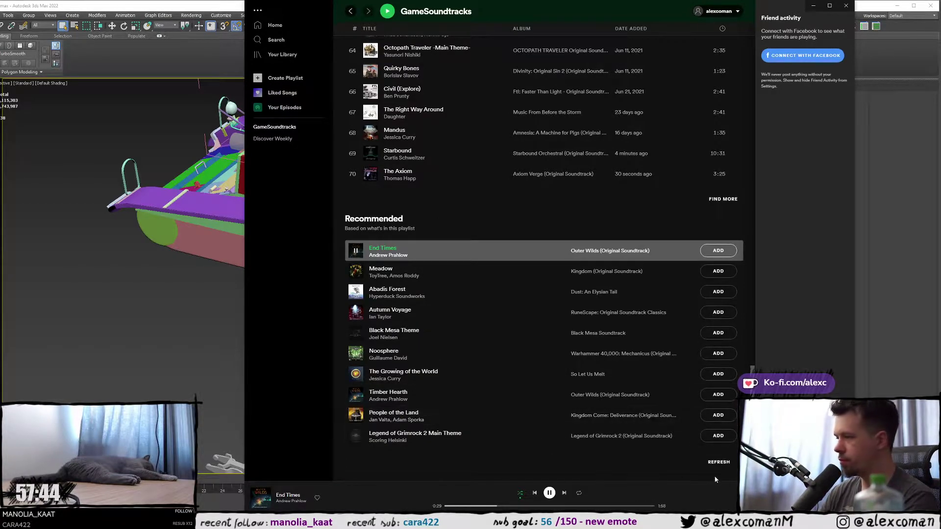
click(719, 463)
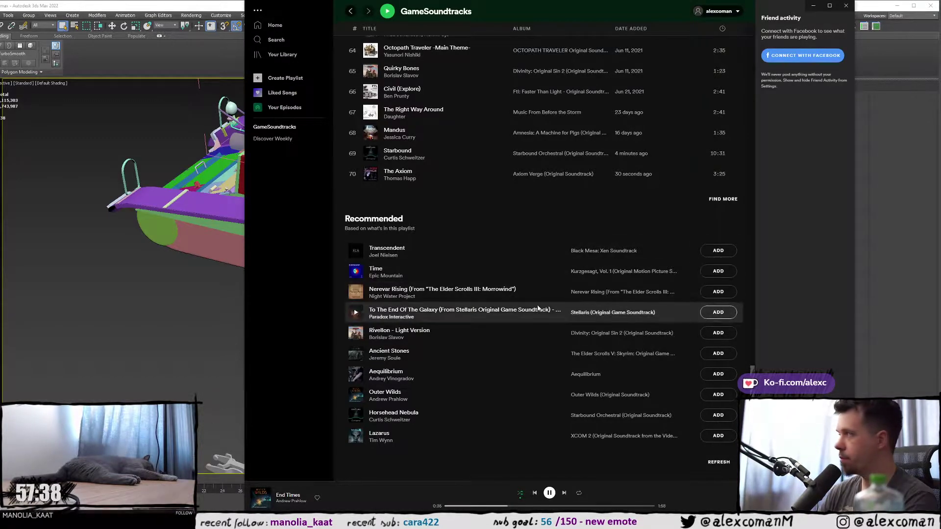
- Bring the empty PureRef window over the 3D viewport and load the recent scene Tank_ref.pur
right_drag(940, 210, 194, 166)
drag(195, 168, 192, 168)
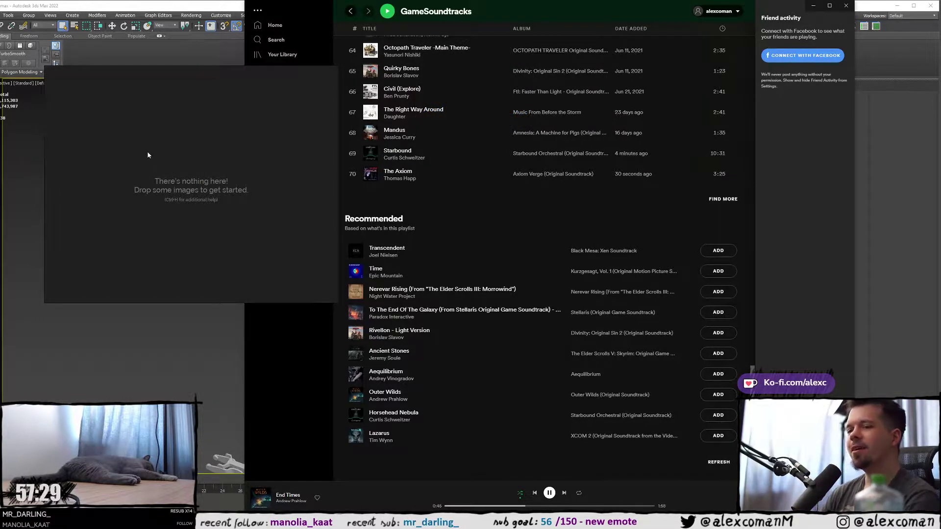
right_click(159, 178)
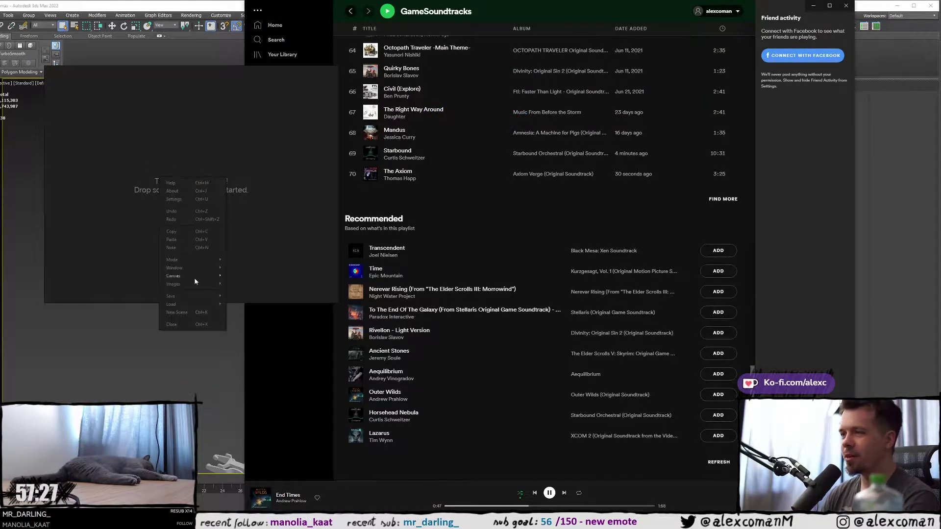
mouse_move(186, 304)
mouse_move(256, 313)
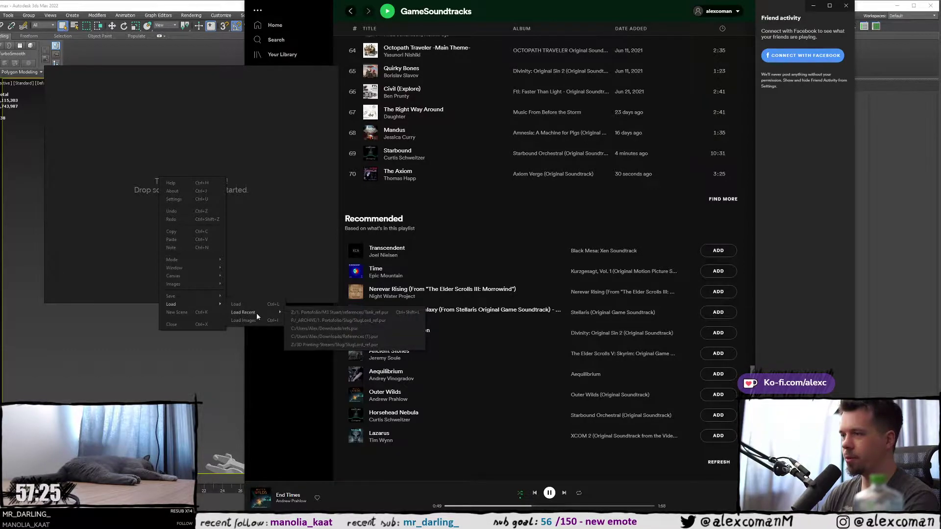
click(345, 312)
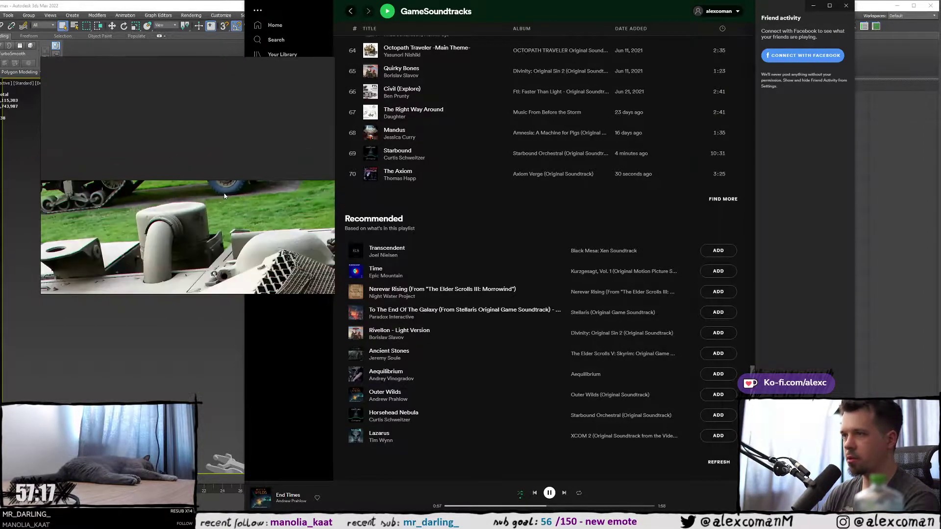
- Zoom out the tank reference board and move its window off this screen
scroll(224, 196, down, 5)
middle_drag(231, 205, 225, 178)
right_drag(225, 177, 0, 155)
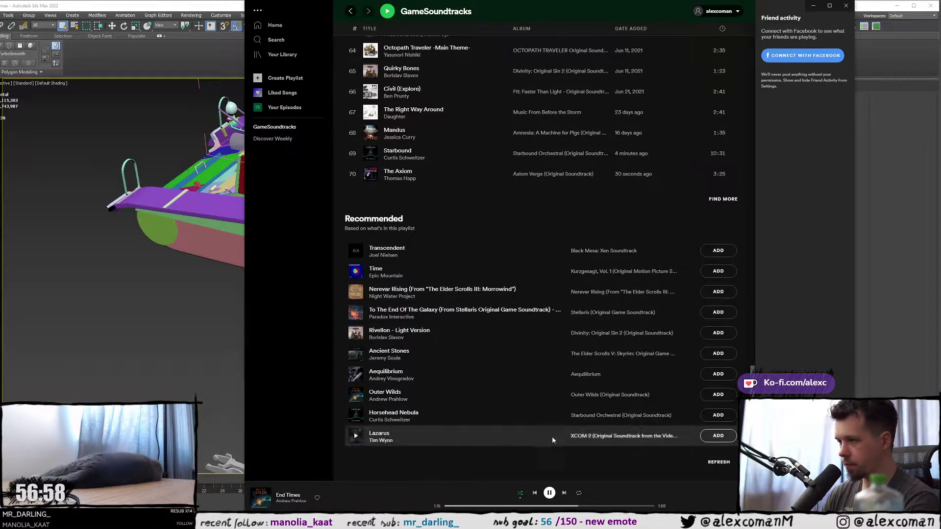
- Sample refreshed recommendations, add First Steps from the Celeste soundtrack to the GameSoundtracks playlist, and play Alex Theme
click(719, 462)
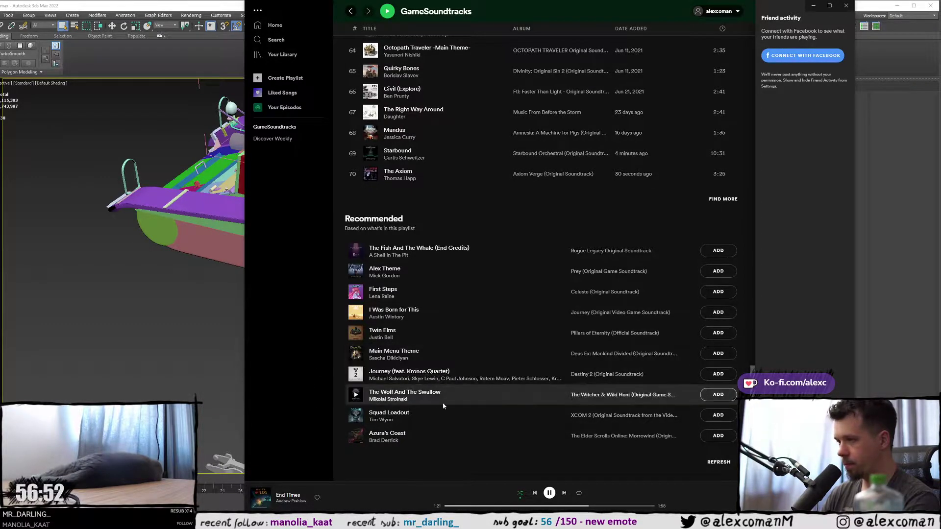
click(355, 374)
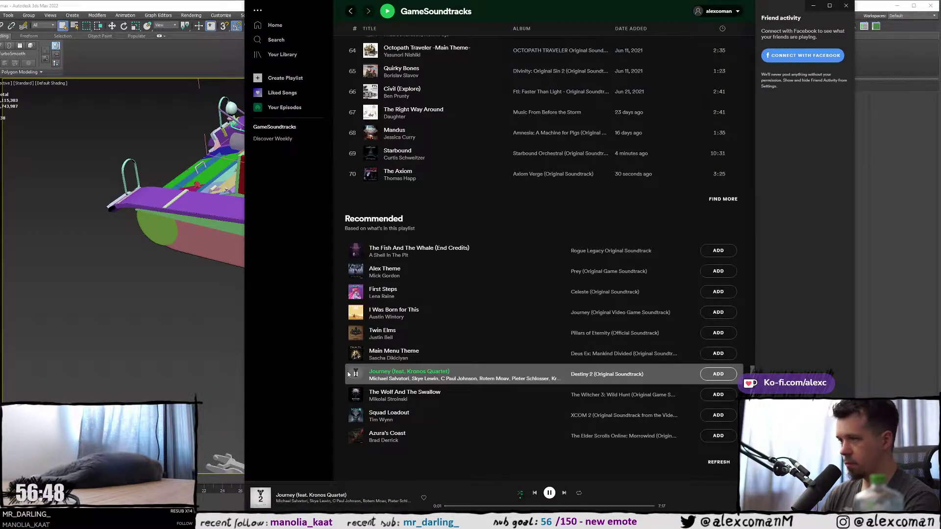
click(356, 354)
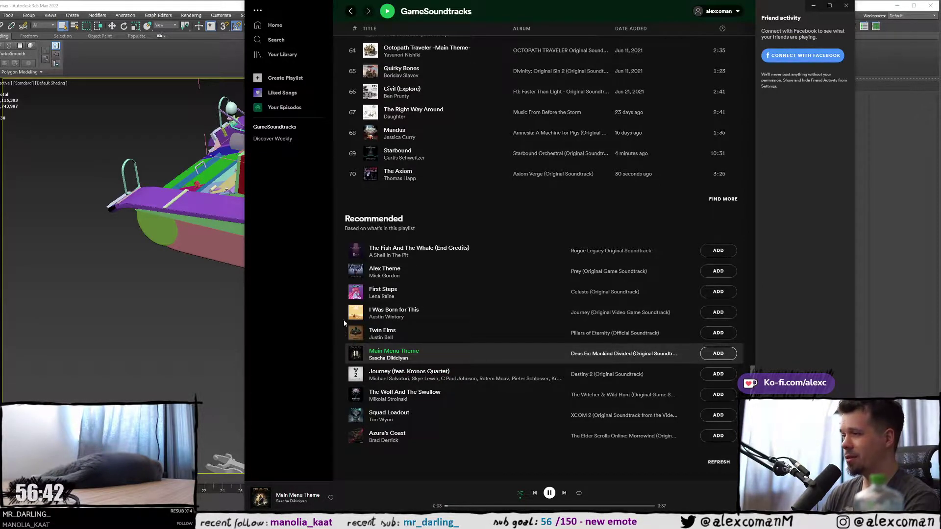
click(355, 293)
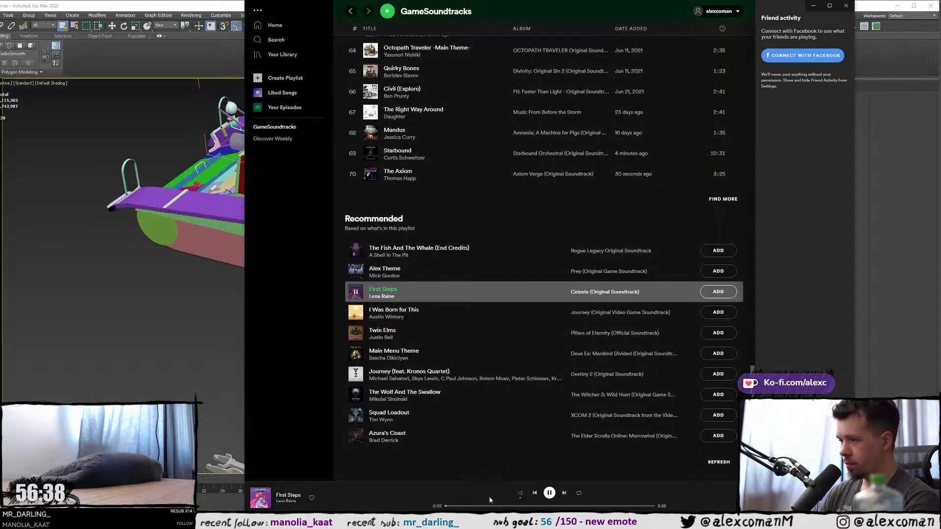
click(475, 506)
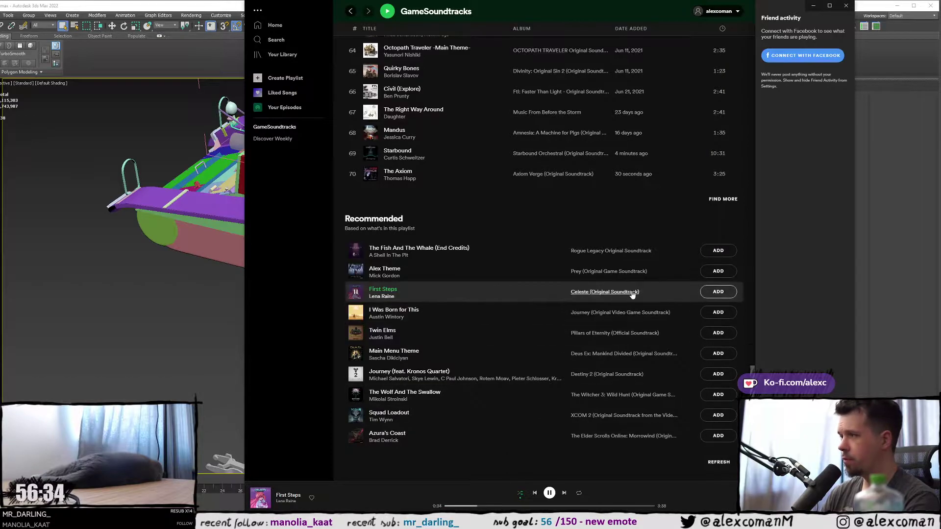
click(717, 291)
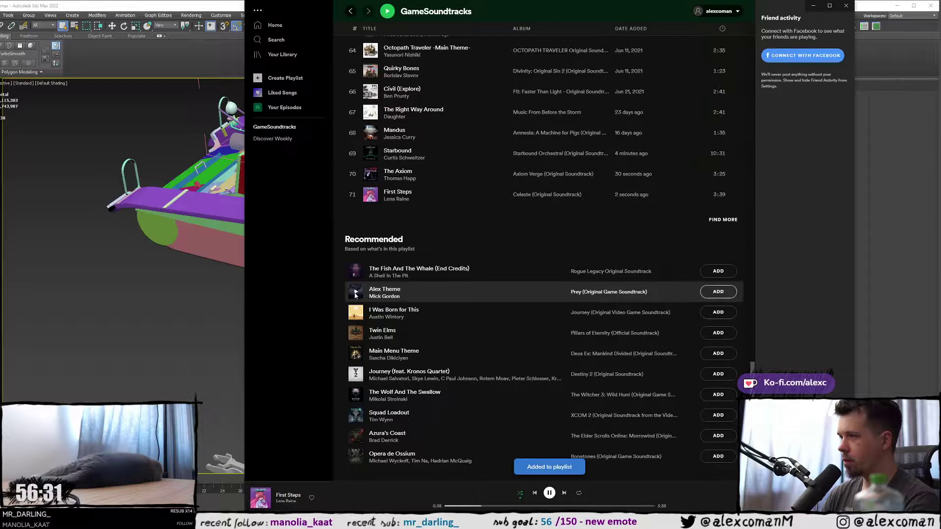
click(356, 294)
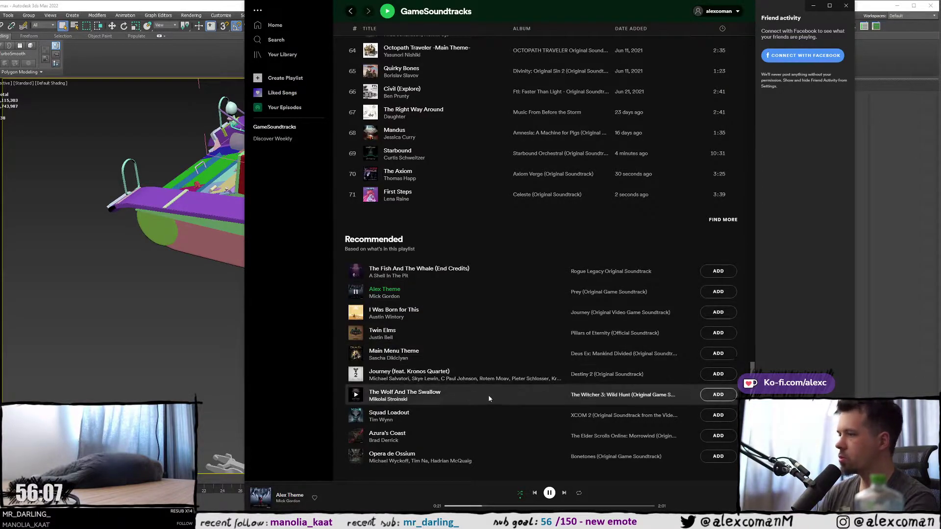
- Refresh the recommendations and add Alex Theme from the Prey (Original Game Soundtrack) album to the GameSoundtracks playlist
scroll(602, 375, down, 1)
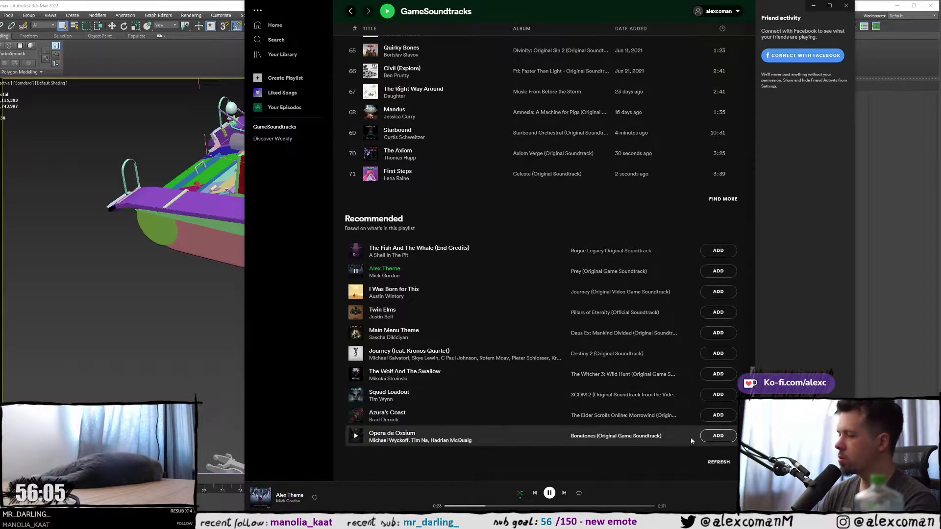
click(718, 463)
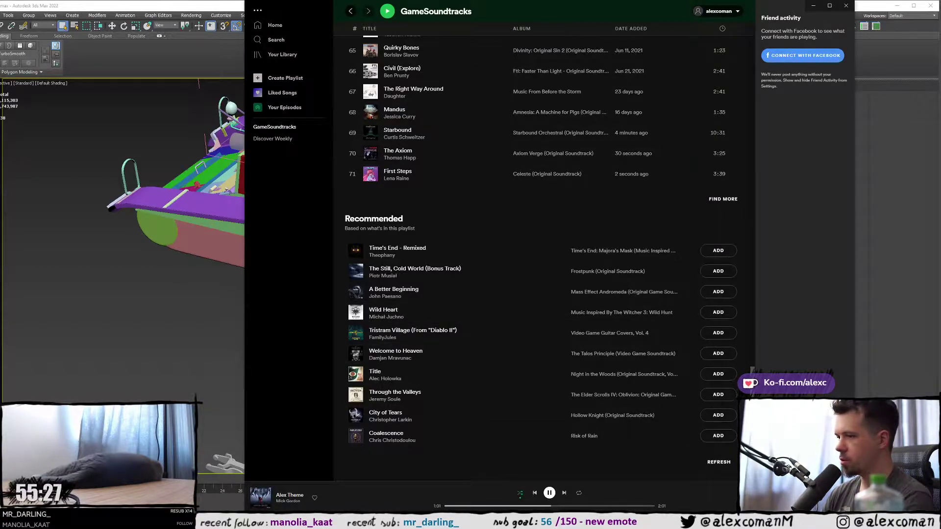
right_click(288, 502)
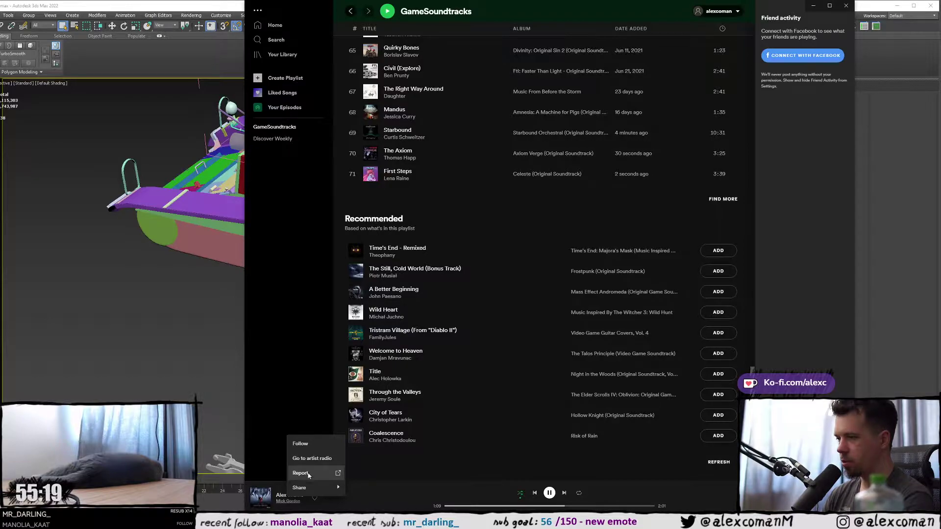
click(416, 495)
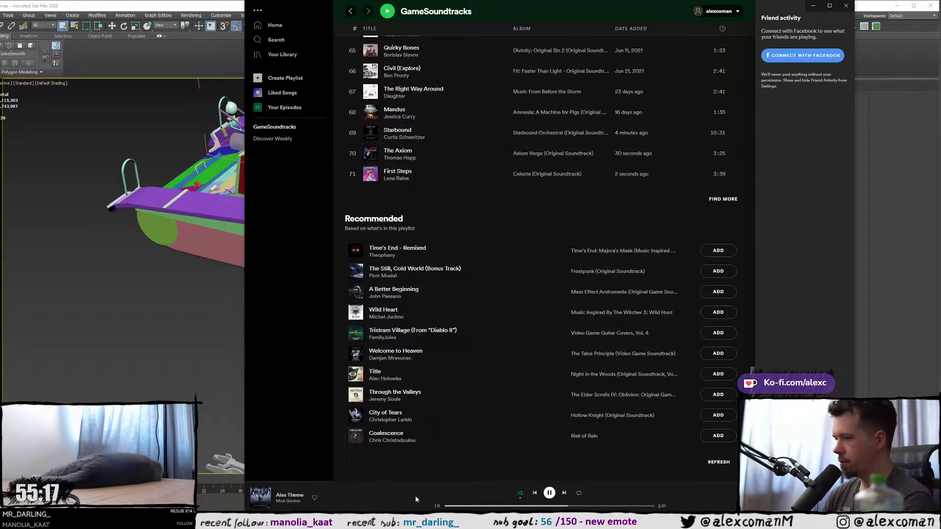
click(294, 496)
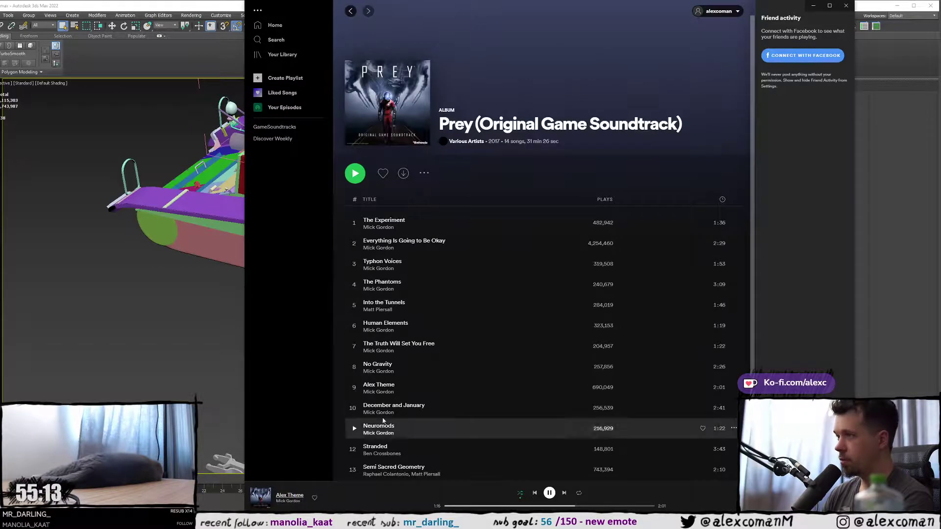
scroll(375, 427, down, 2)
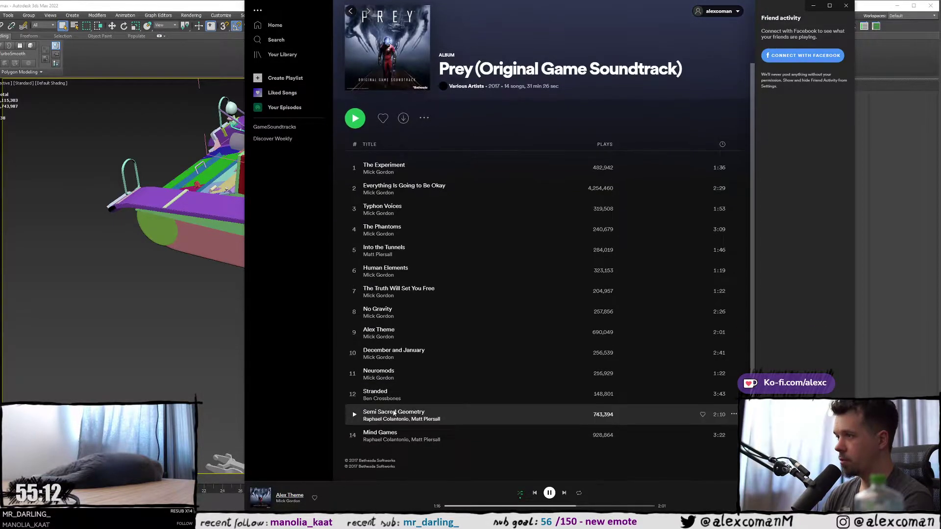
click(734, 332)
mouse_move(754, 437)
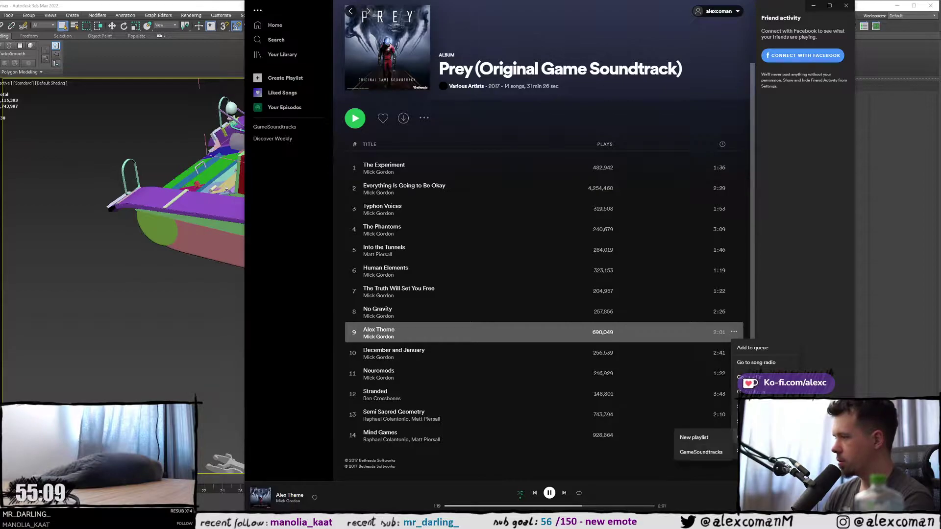
click(706, 452)
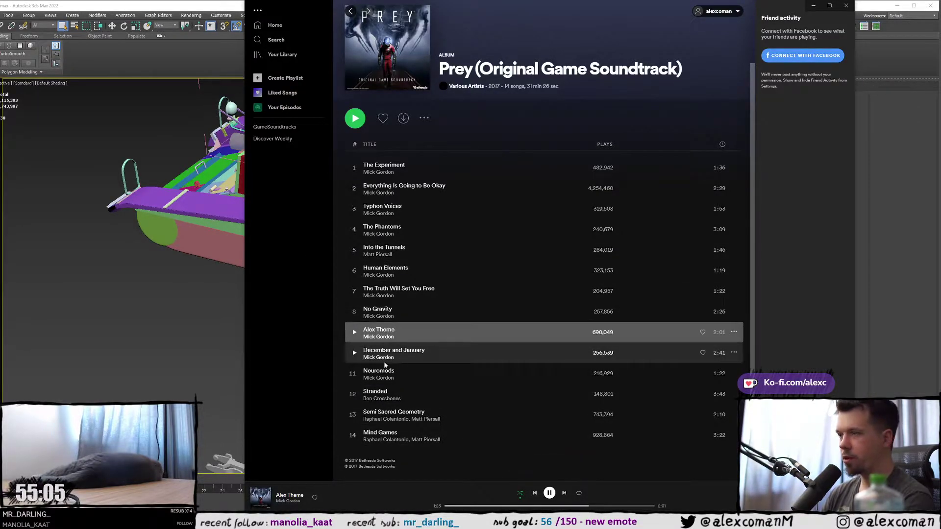
- Preview Welcome to Heaven from the recommendations under the GameSoundtracks playlist and refresh the suggestions
click(272, 127)
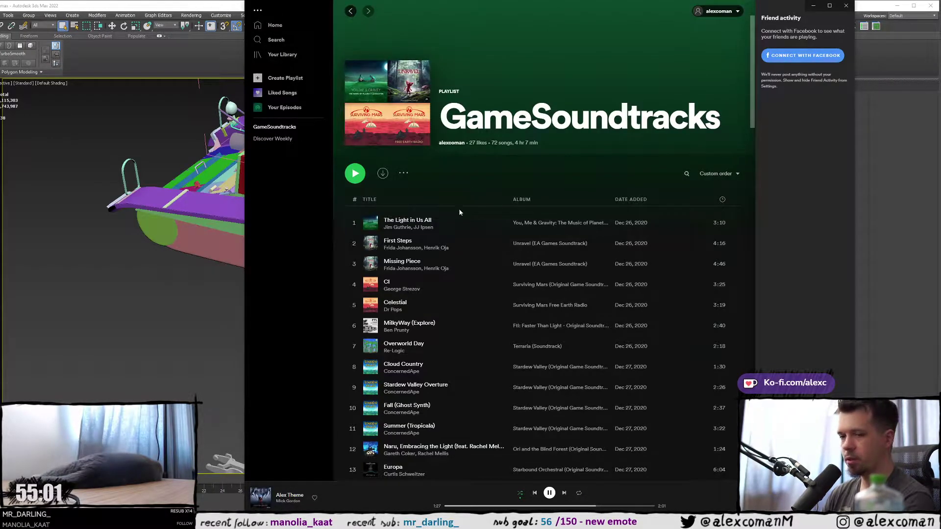
scroll(439, 269, down, 10)
scroll(442, 263, down, 15)
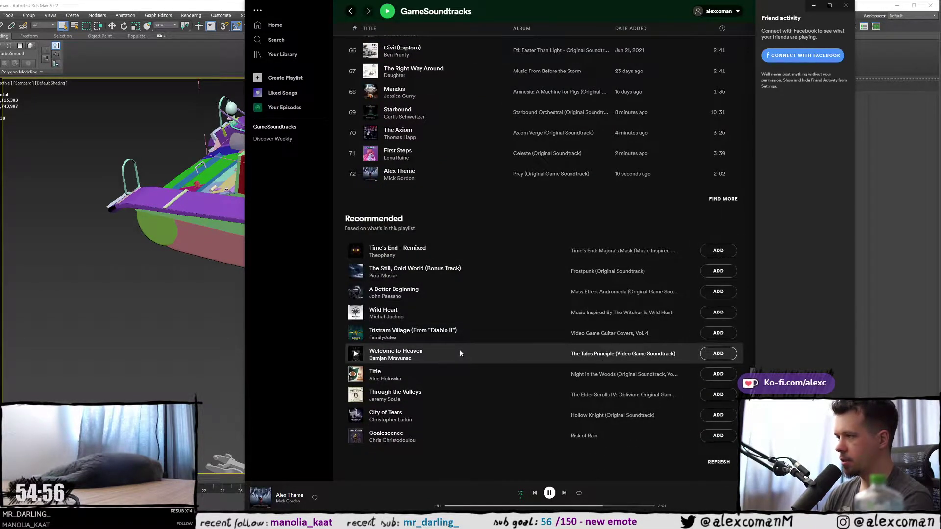
click(355, 354)
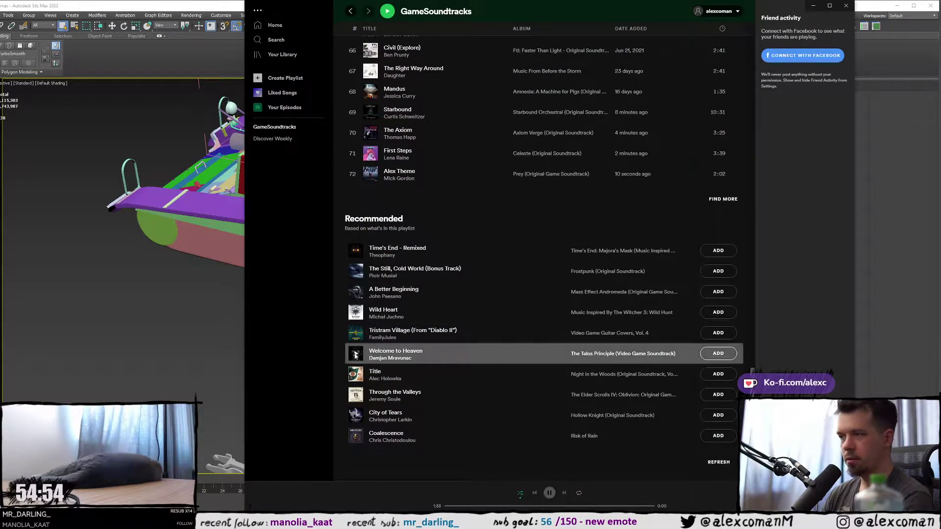
right_click(355, 356)
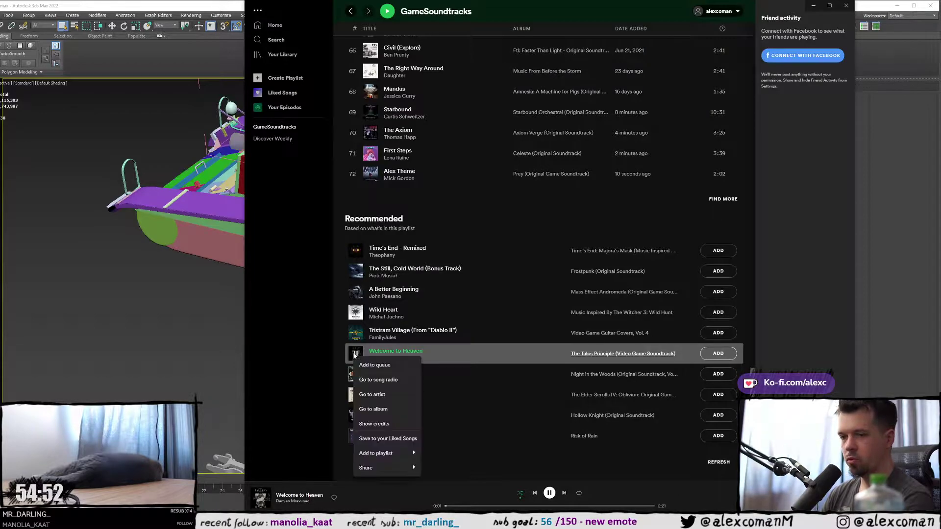
click(316, 353)
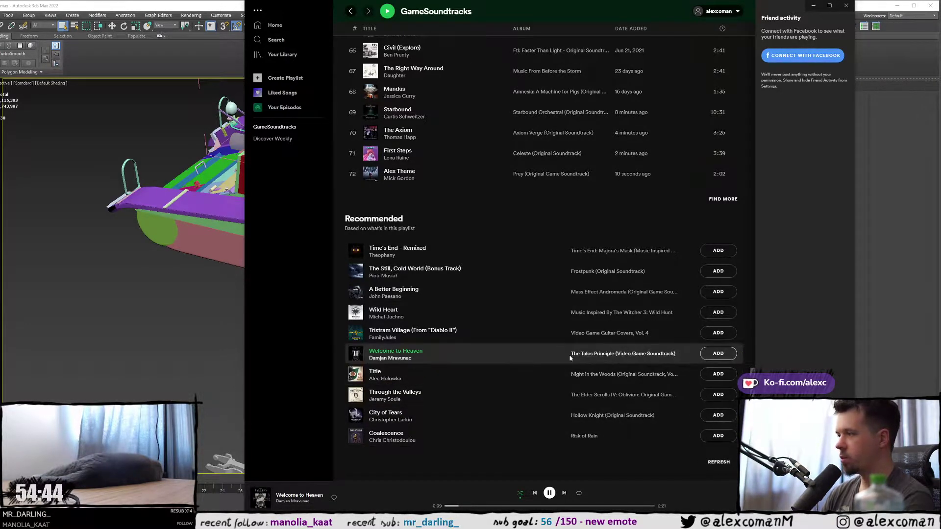
click(718, 462)
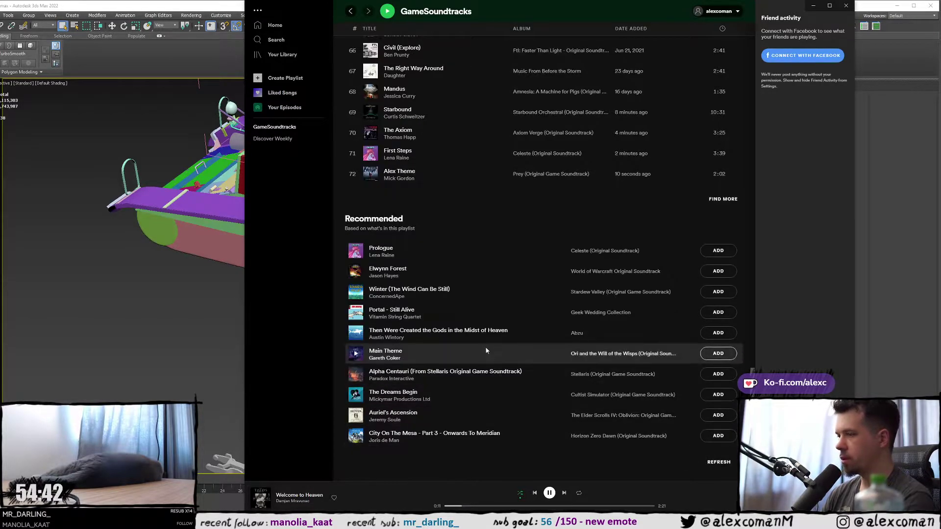
- Preview Winter (The Wind Can Be Still) from the Stardew Valley soundtrack and refresh the recommendations twice
click(355, 292)
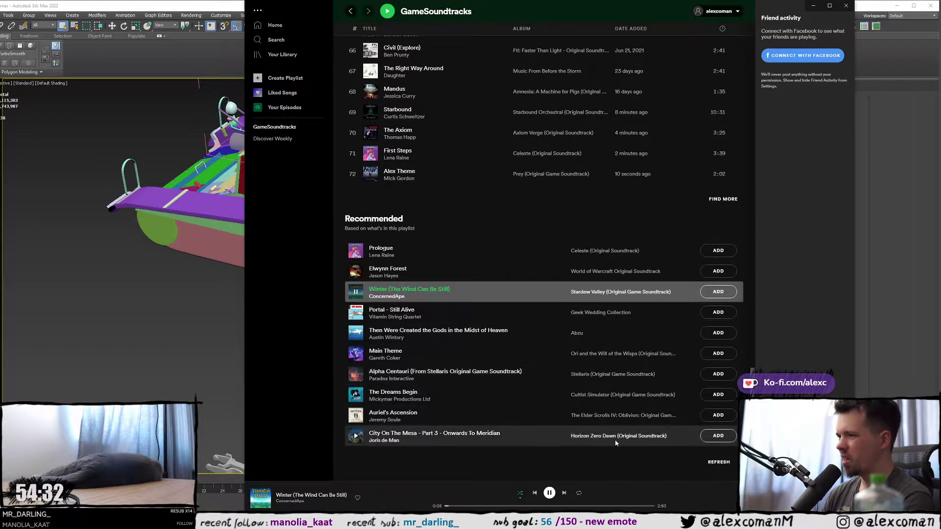
click(718, 464)
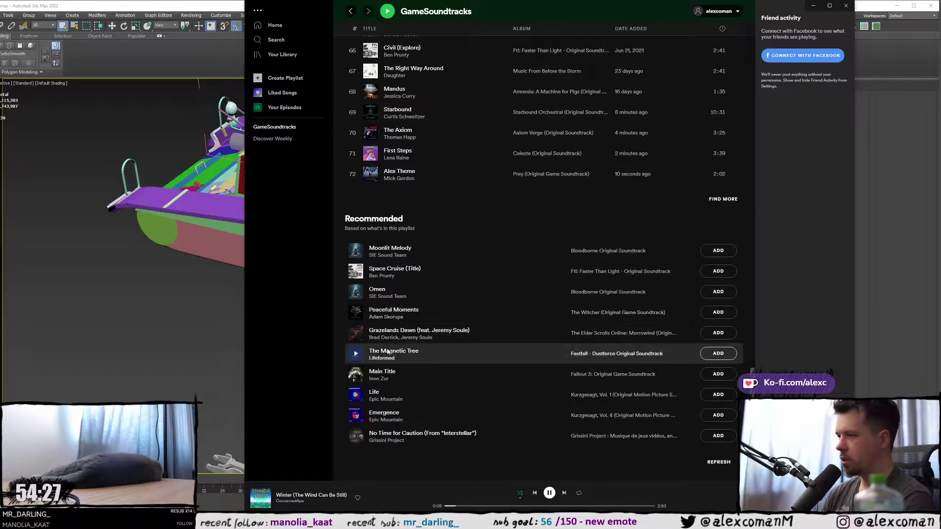
click(718, 462)
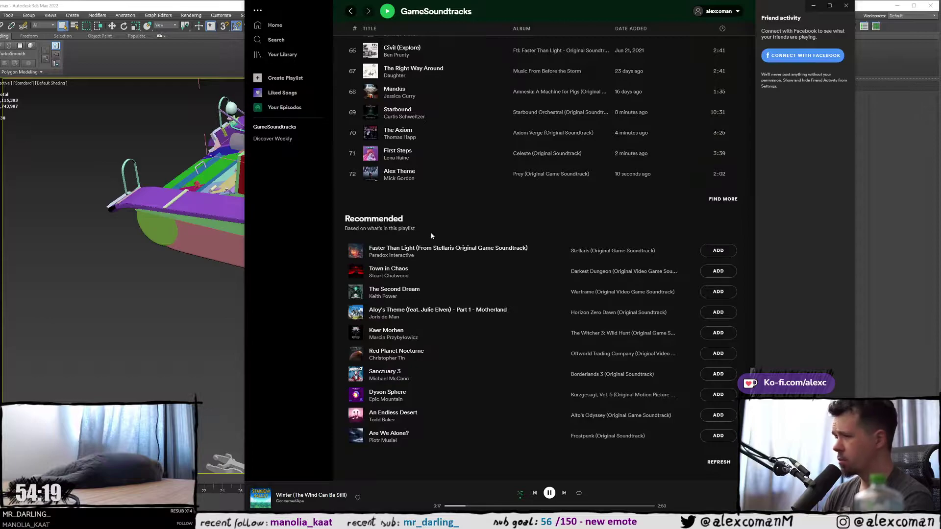
- Preview Are We Alone?, Town in Chaos and The Second Dream, and refresh the recommendations
click(357, 437)
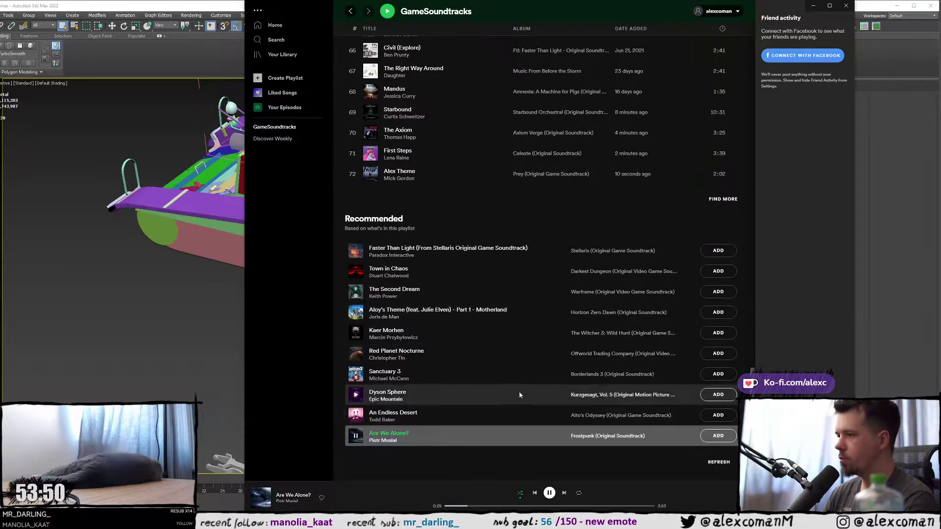
click(356, 272)
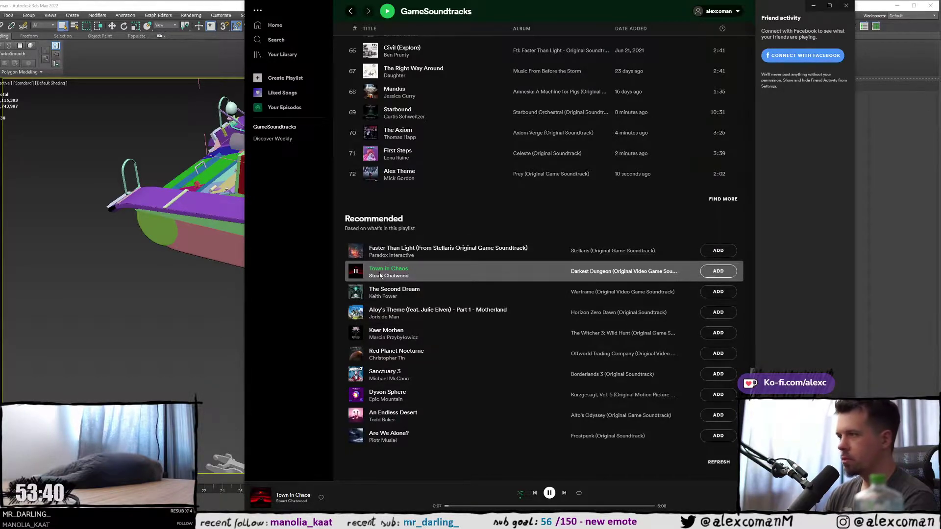
click(361, 294)
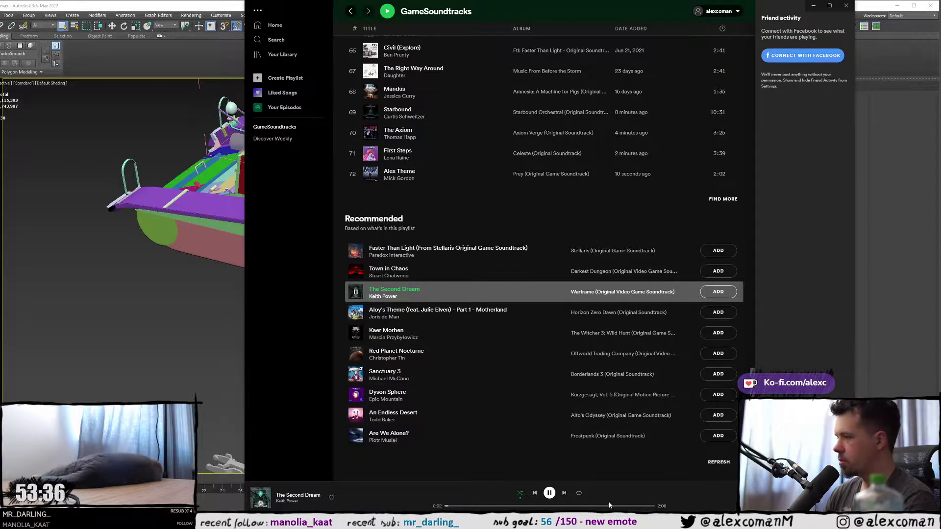
click(718, 463)
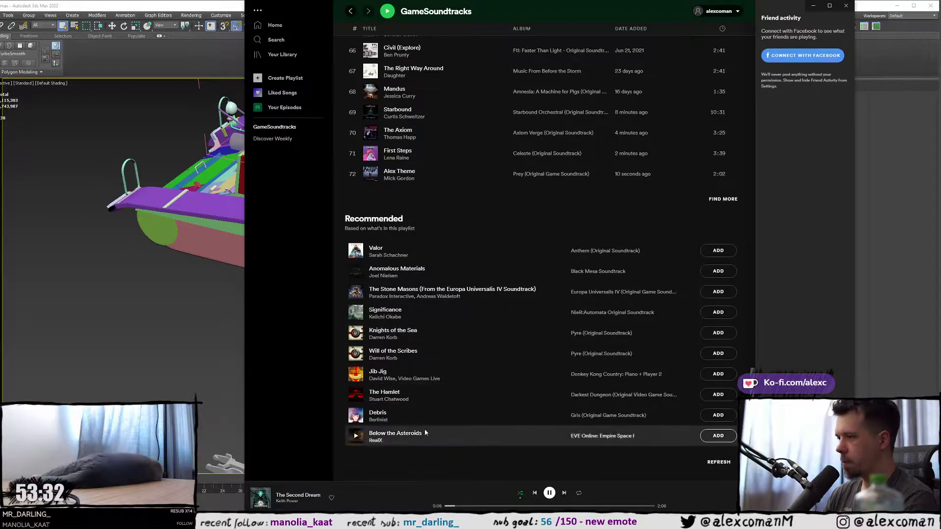
- Preview Debris from the Gris soundtrack and refresh the recommended tracks
click(357, 416)
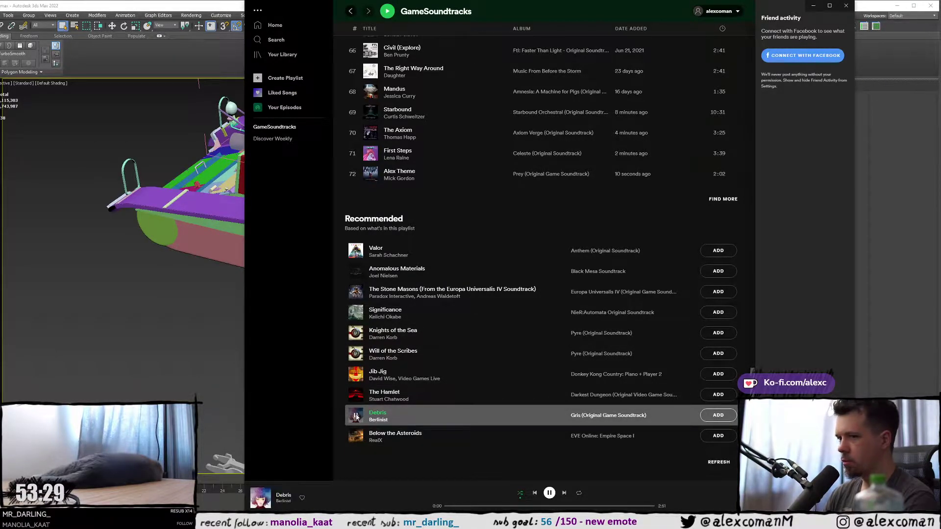
right_click(356, 274)
click(335, 286)
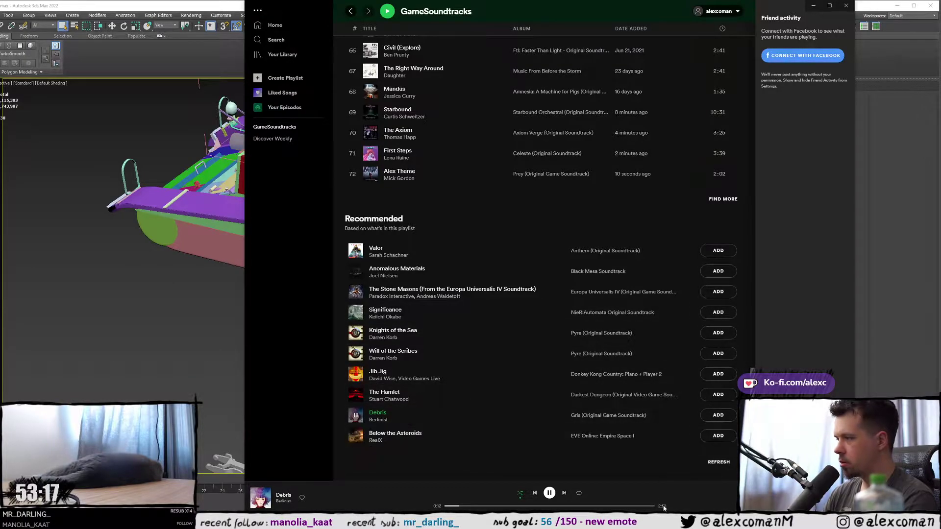
click(719, 462)
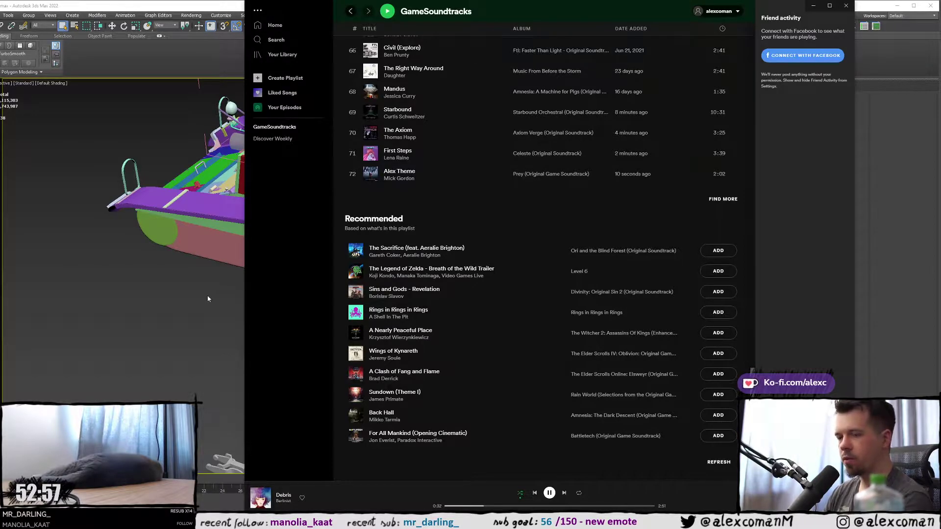
- Switch to 3ds Max and examine the tank deck around the turret base, mesh grille and domed cover
click(194, 300)
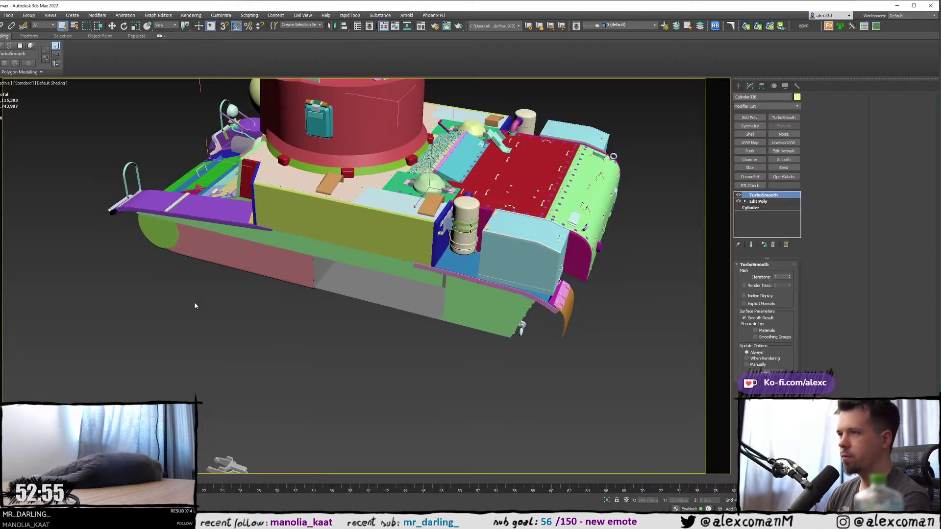
alt+middle_drag(196, 304, 297, 319)
scroll(294, 267, up, 4)
middle_drag(313, 286, 221, 366)
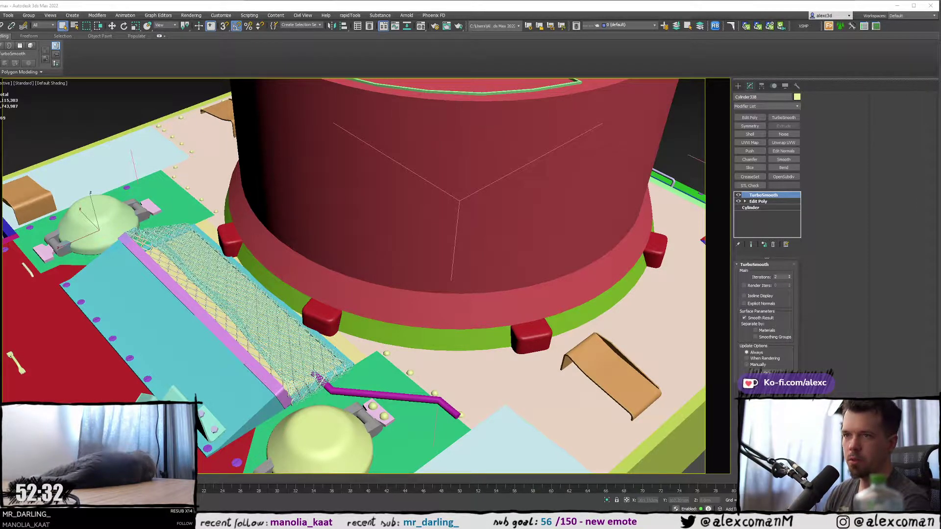
middle_drag(272, 260, 313, 108)
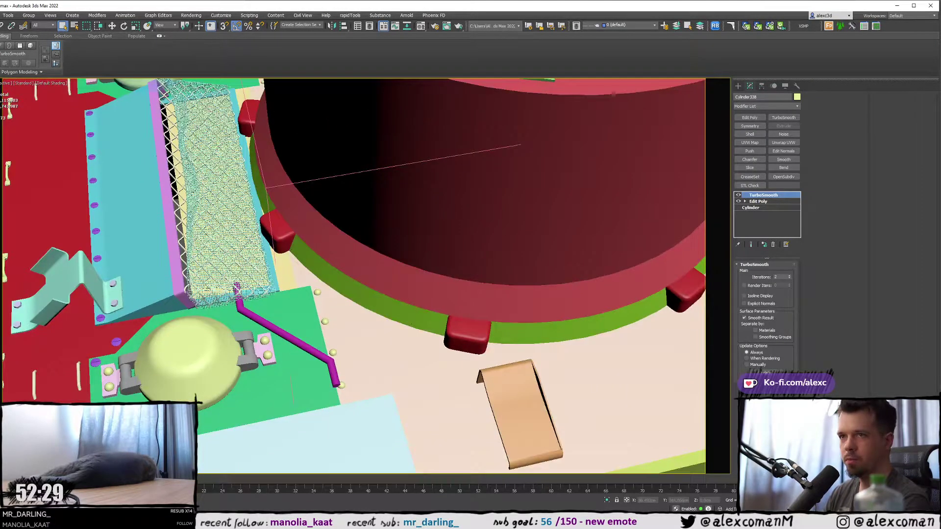
middle_drag(238, 230, 268, 165)
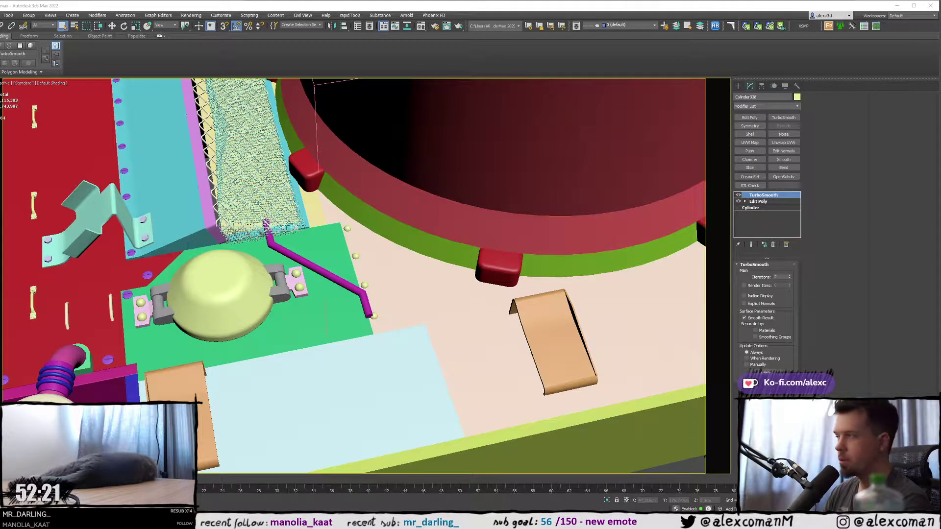
right_drag(0, 147, 273, 183)
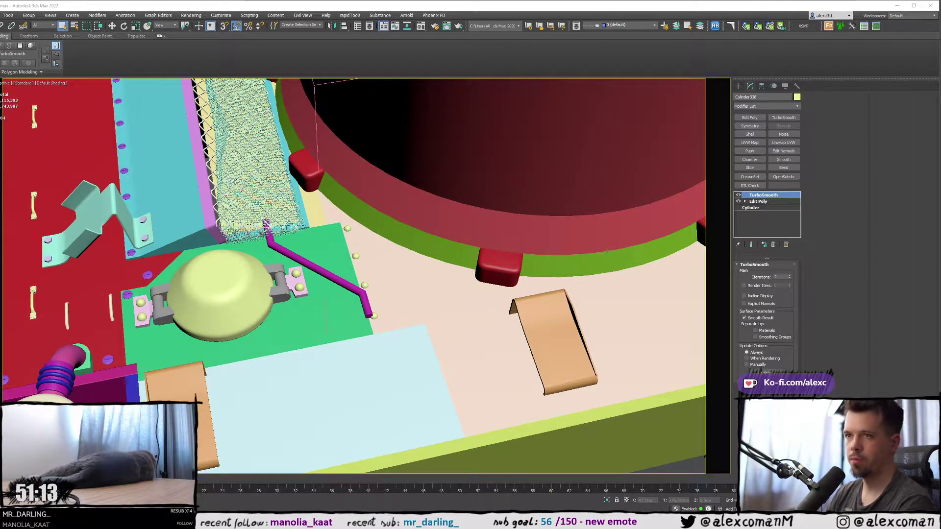
middle_drag(359, 275, 415, 212)
- Select the bent tan bracket beside the light-blue plate and inspect the deck between it and the domed cover
click(256, 332)
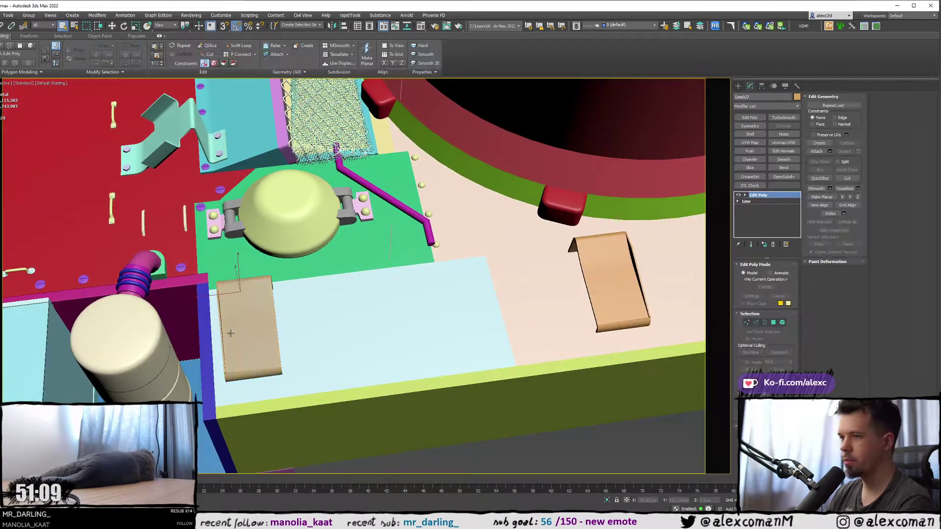
key(z)
alt+middle_drag(264, 321, 295, 297)
scroll(311, 307, down, 3)
scroll(378, 281, up, 2)
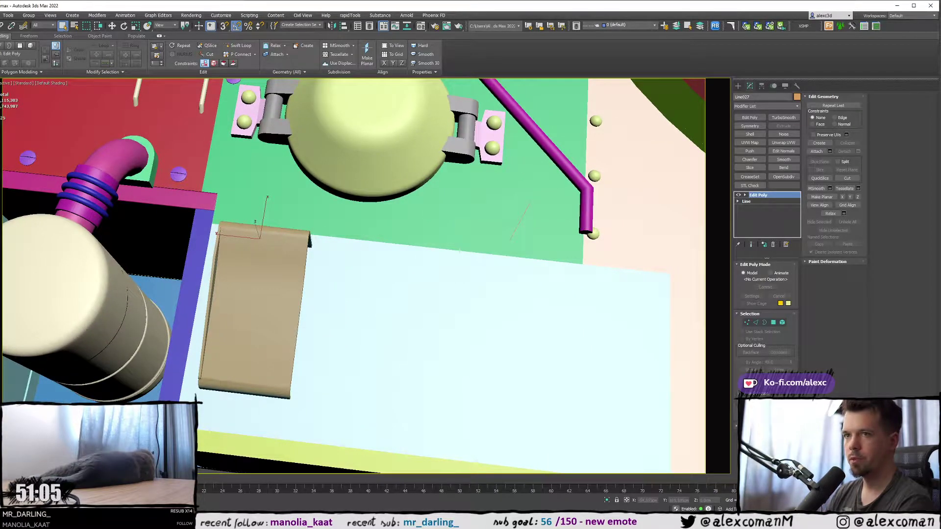
alt+middle_drag(204, 185, 176, 214)
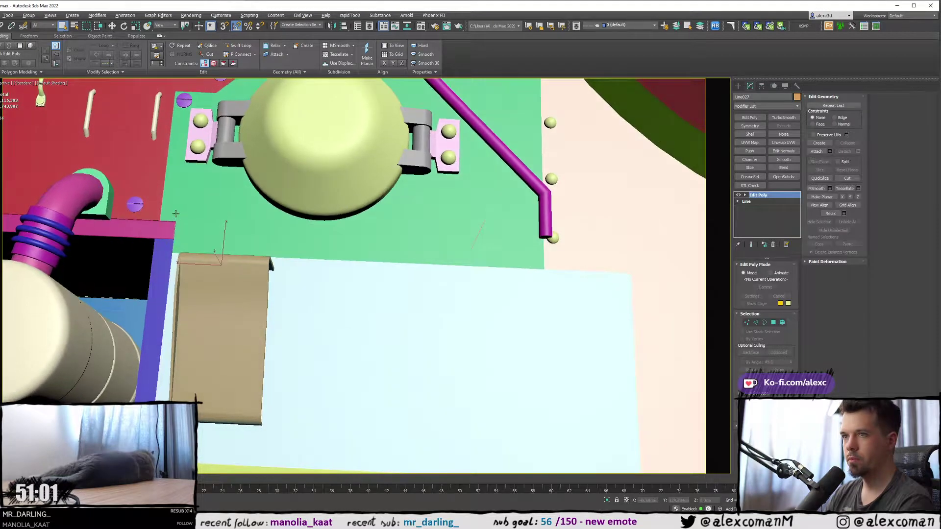
- Create a box about 10 by 4 cm at its base with AutoGrid, standing on the green plate beside the domed cover
click(738, 86)
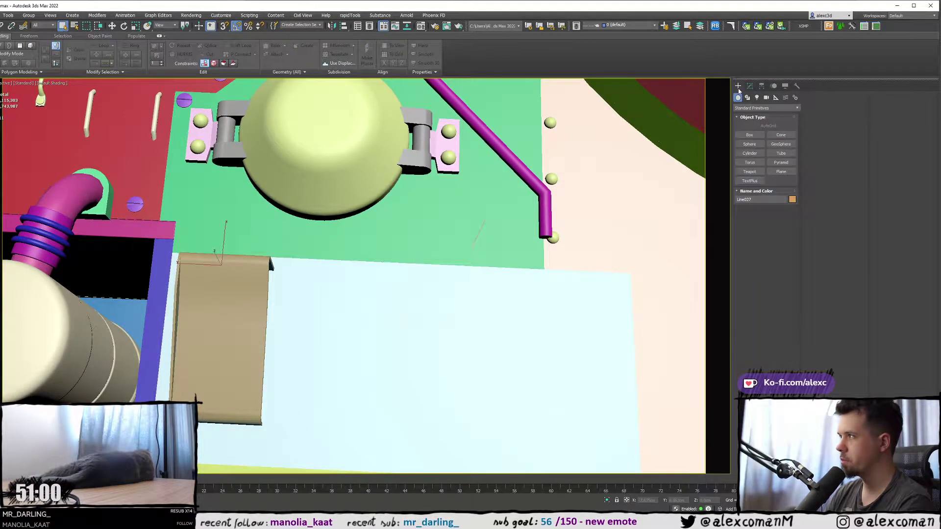
click(749, 135)
drag(392, 223, 458, 252)
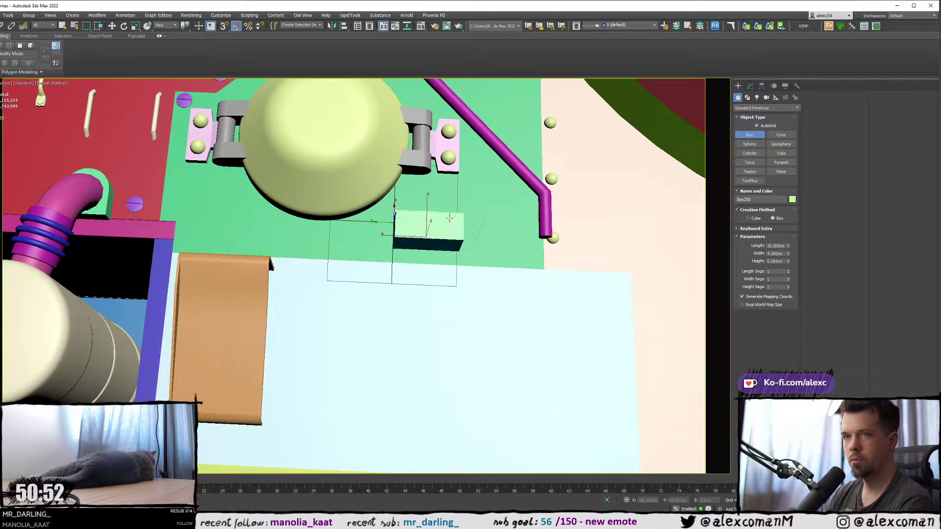
click(446, 203)
right_click(446, 203)
alt+middle_drag(445, 203, 388, 193)
scroll(445, 206, up, 4)
scroll(349, 177, down, 3)
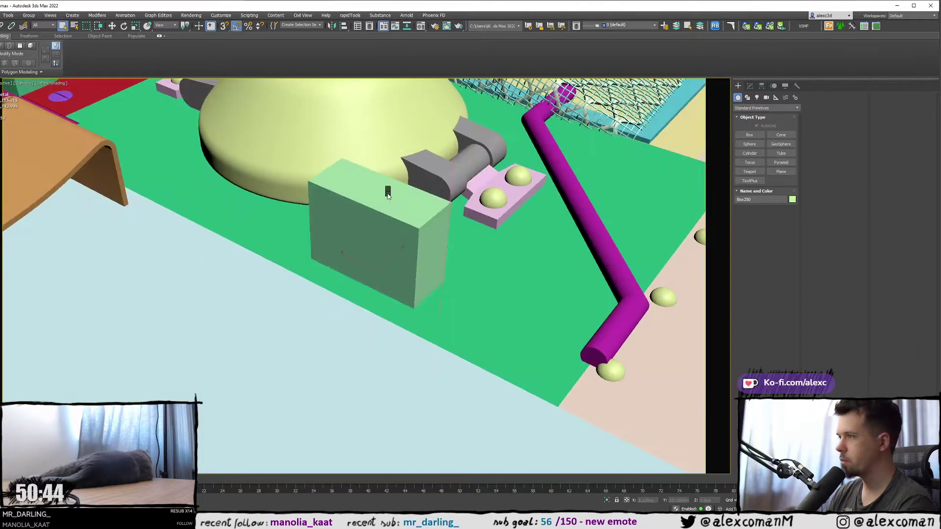
- Convert the new box to Editable Poly and lower its top face slightly
right_click(388, 192)
mouse_move(441, 268)
click(478, 273)
alt+middle_drag(380, 242, 380, 158)
key(4)
click(370, 196)
key(w)
drag(381, 157, 382, 174)
- Slide the two top vertices at the box's end nearest the purple pipe inward so that end face slopes
alt+middle_drag(382, 174, 412, 183)
key(1)
drag(464, 245, 431, 195)
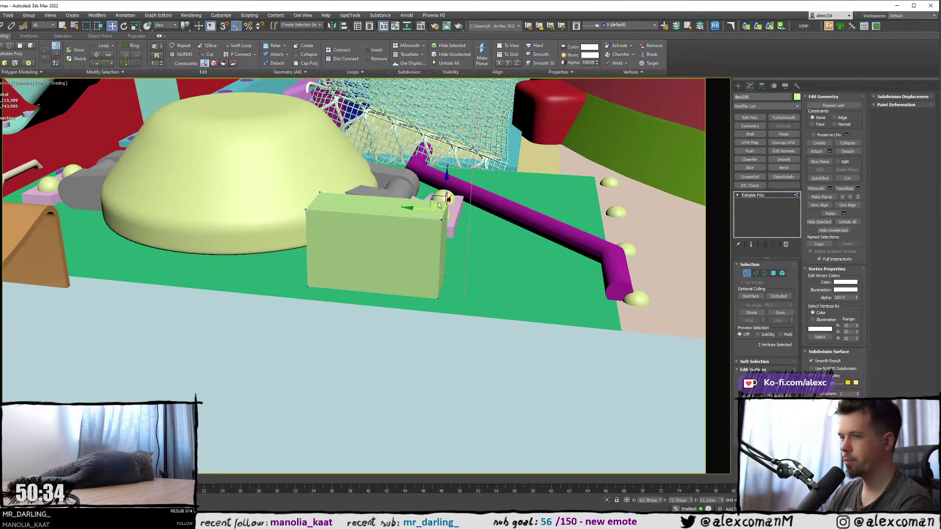
alt+middle_drag(439, 205, 442, 214)
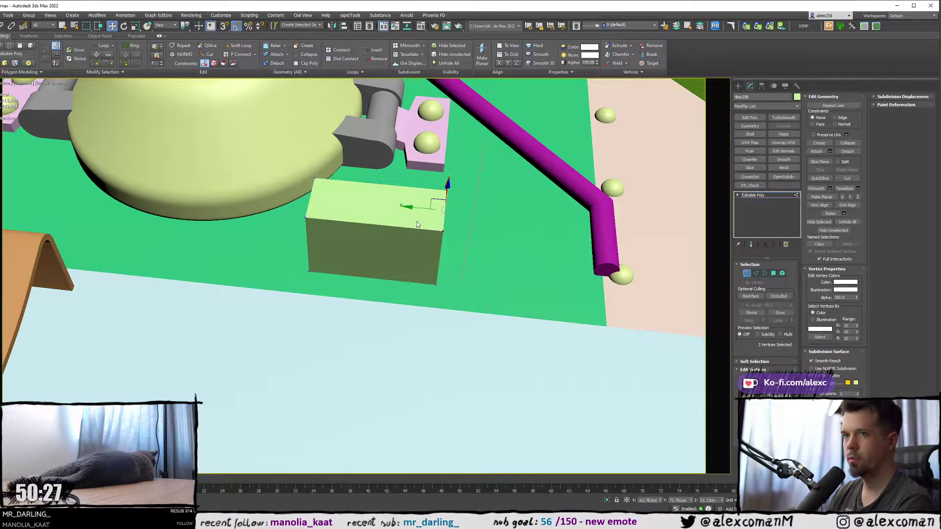
mouse_move(417, 222)
alt+middle_down()
mouse_move(418, 200)
mouse_move(413, 208)
alt+middle_up()
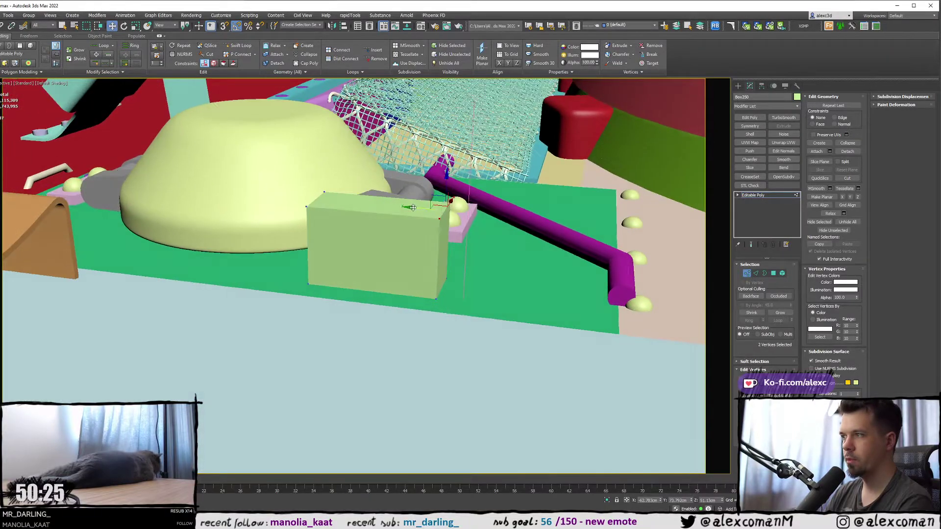
drag(414, 207, 389, 202)
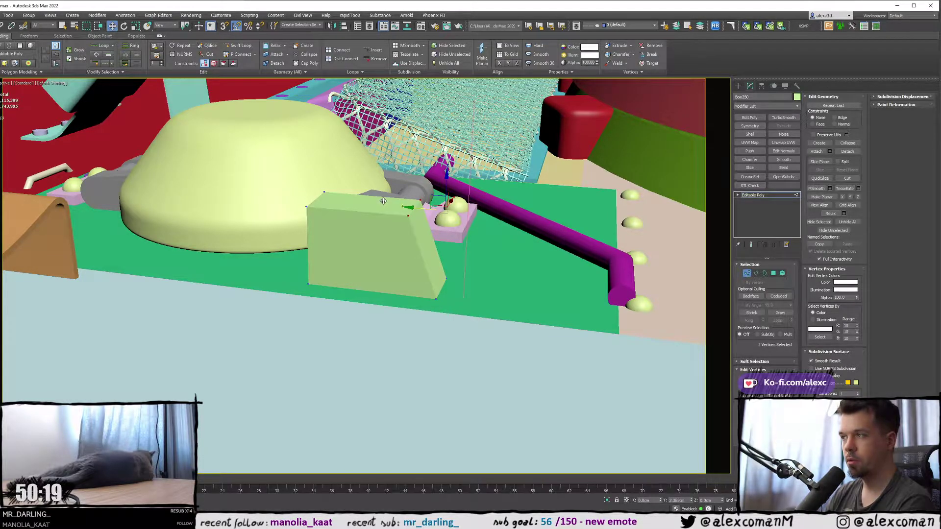
- Select the block's four top vertices and examine its tapered shape from the side and from above
alt+middle_drag(383, 201, 338, 208)
key(shift+z)
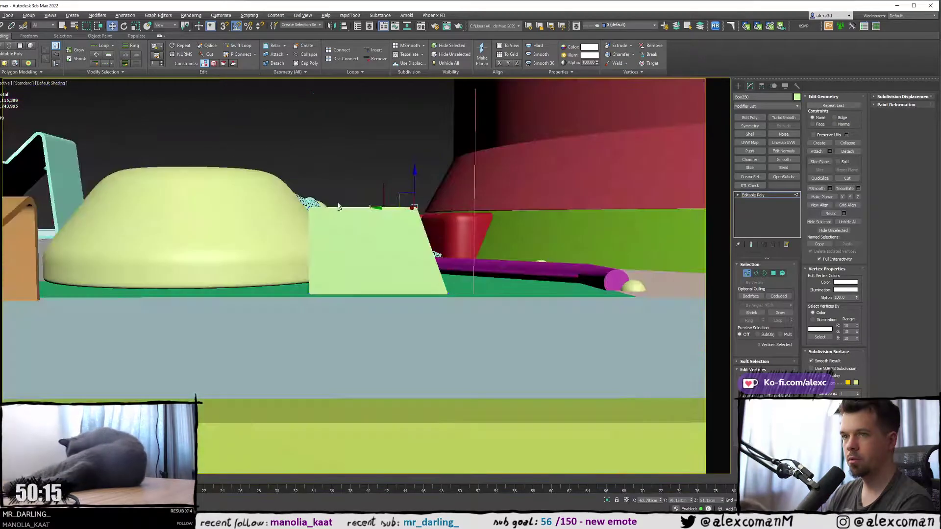
drag(272, 179, 453, 227)
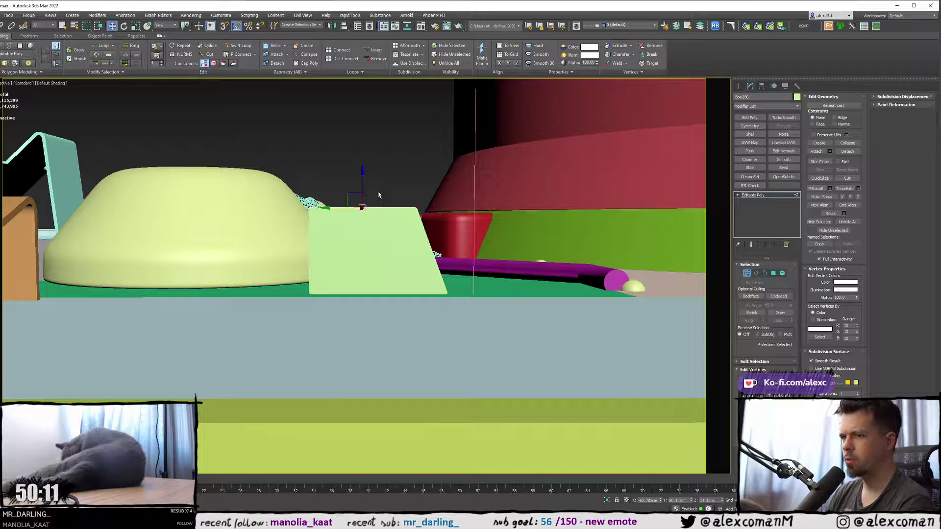
alt+middle_drag(372, 195, 390, 220)
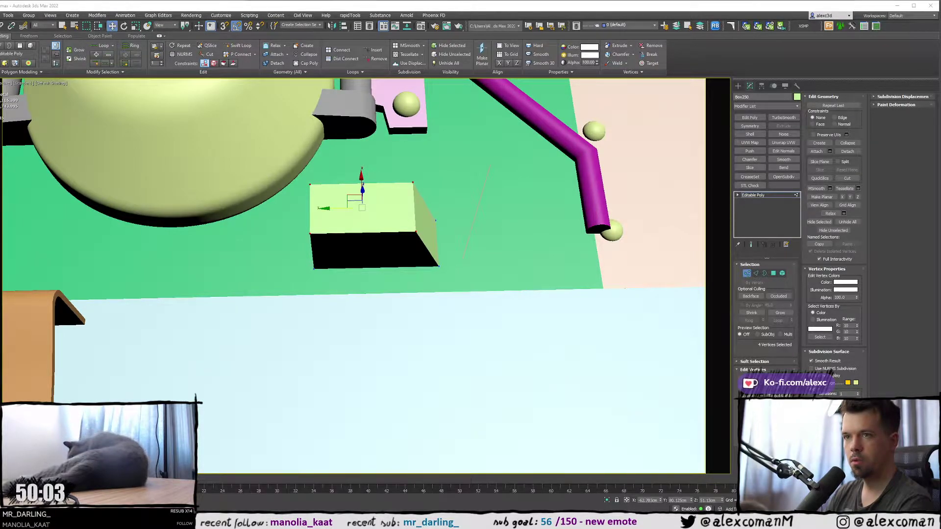
alt+middle_drag(62, 196, 195, 231)
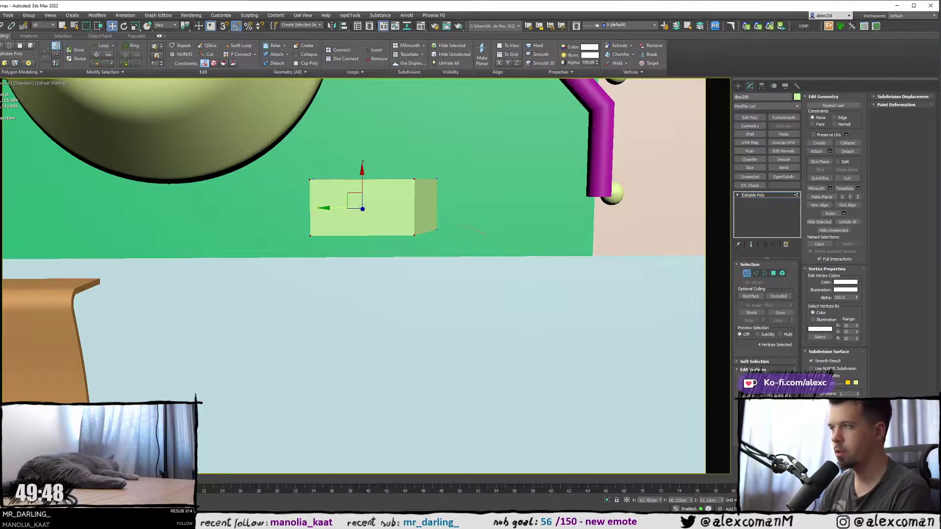
alt+middle_drag(255, 182, 248, 162)
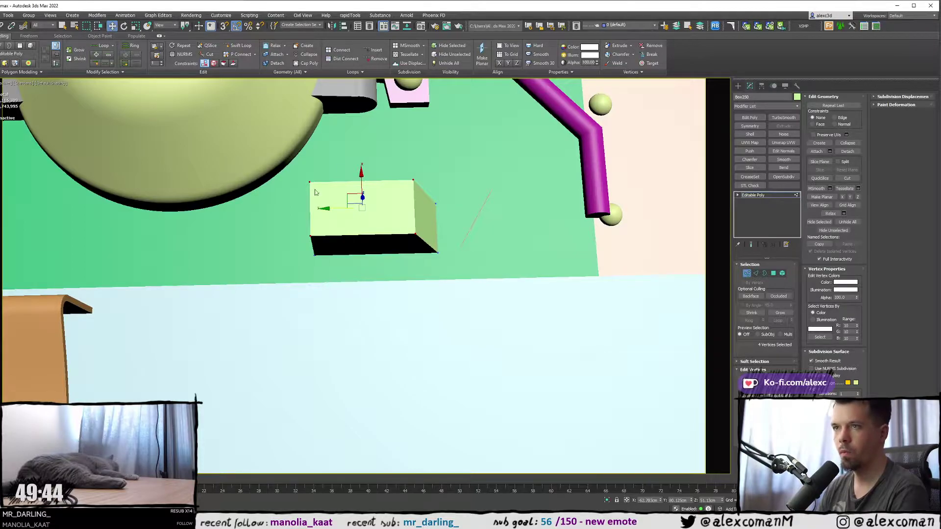
alt+middle_drag(323, 191, 271, 142)
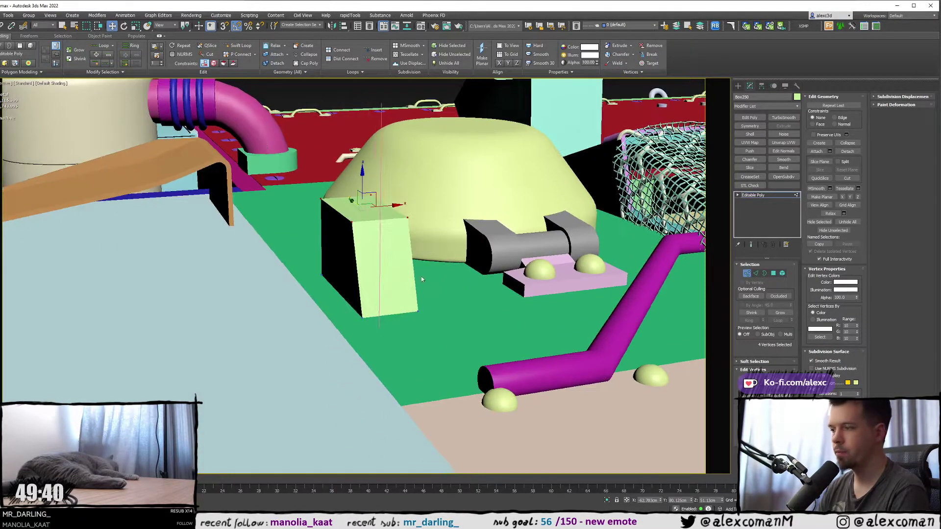
- Switch to Spotify, play Fall (Ghost Synth) from the GameSoundtracks playlist, and return to 3ds Max
key(alt+Tab)
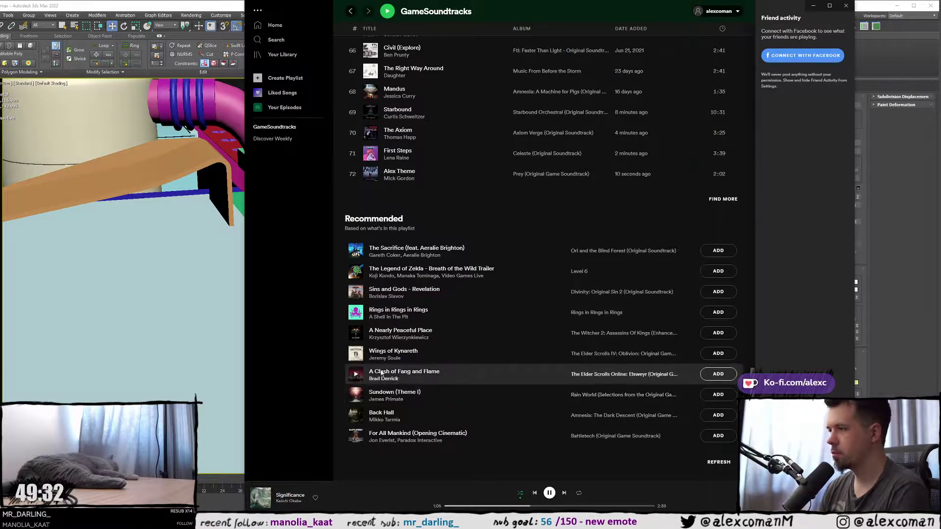
scroll(436, 416, up, 2)
scroll(434, 408, up, 15)
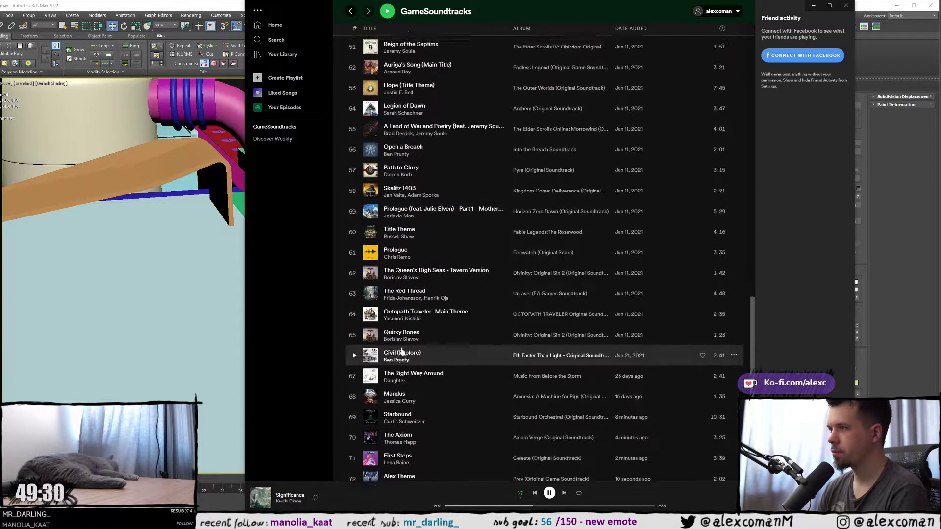
scroll(389, 365, up, 5)
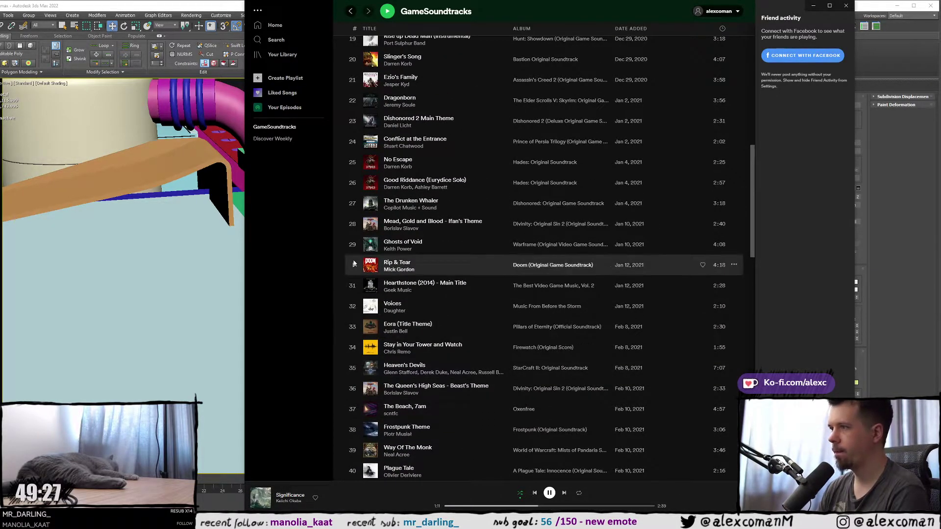
scroll(350, 245, up, 3)
scroll(361, 168, up, 5)
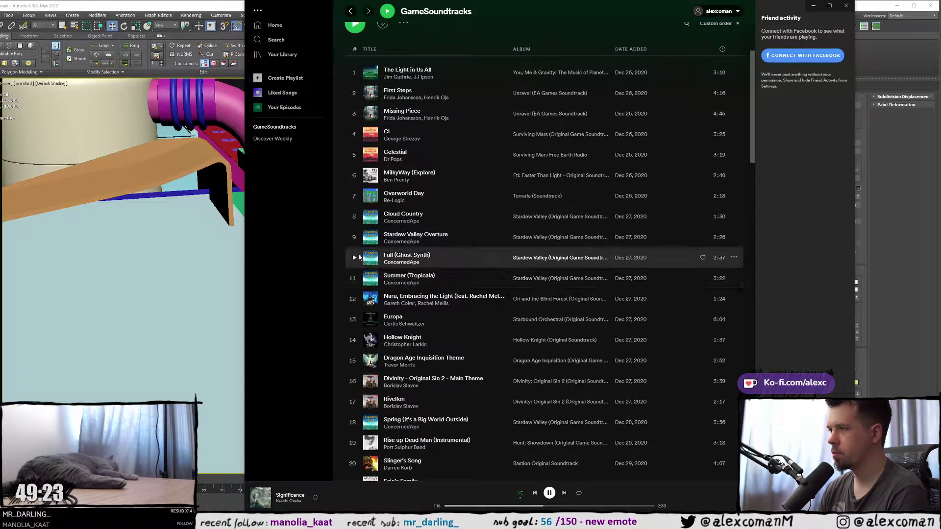
click(356, 257)
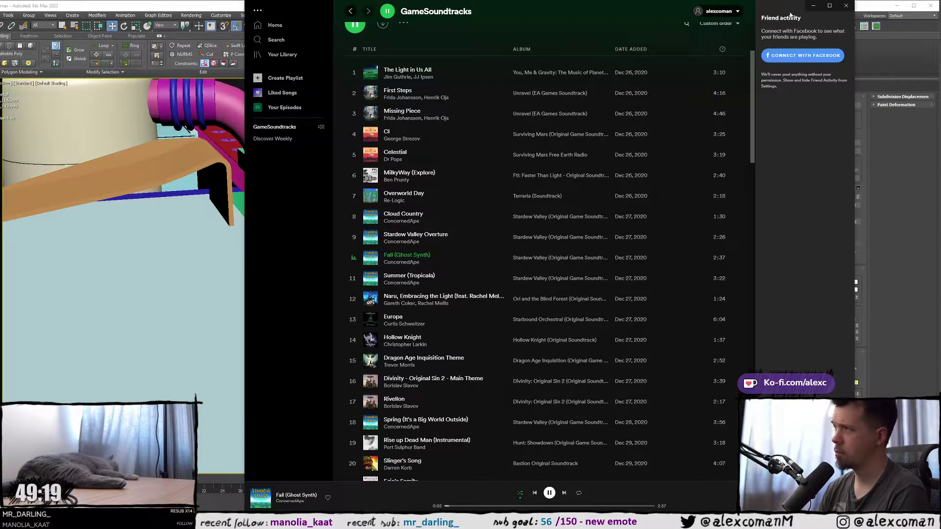
click(812, 7)
- Connect the ring of edges across the block's width with 2 segments and a pinch of 29
middle_drag(401, 214, 417, 166)
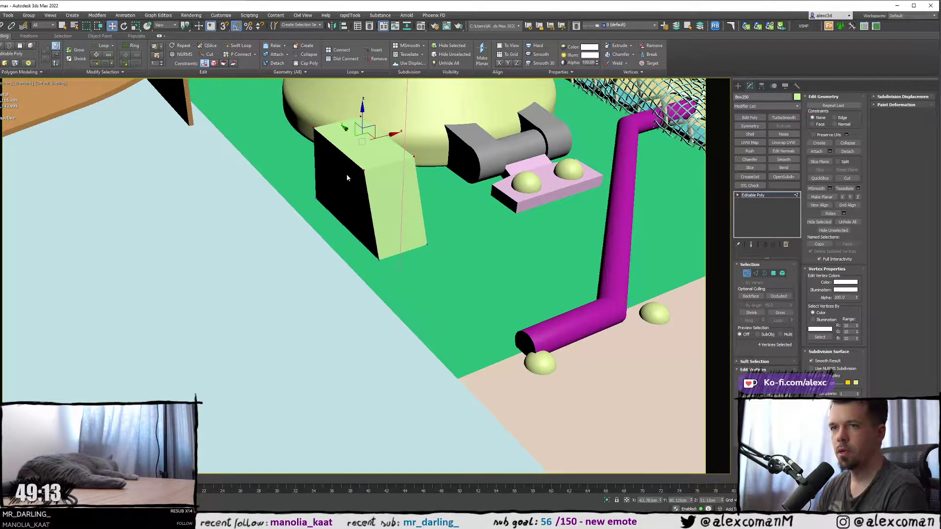
alt+middle_drag(315, 173, 353, 192)
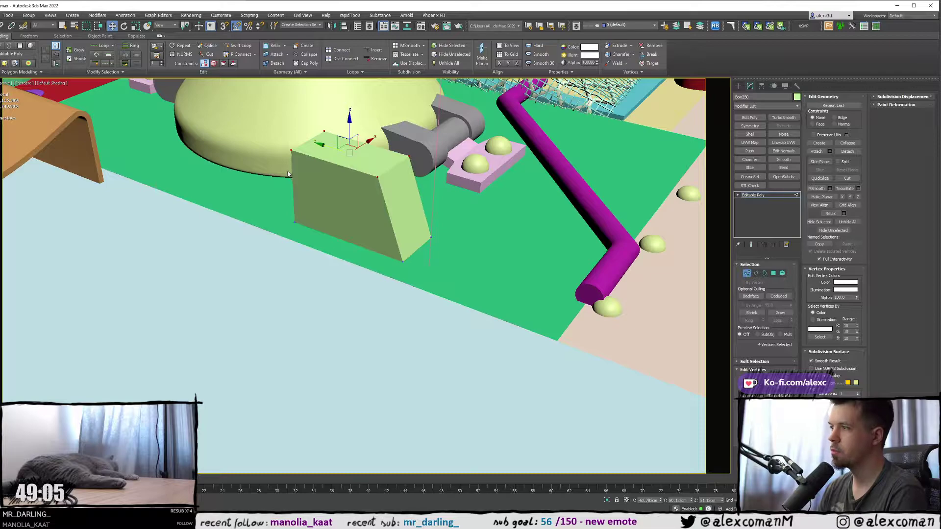
middle_drag(274, 162, 273, 214)
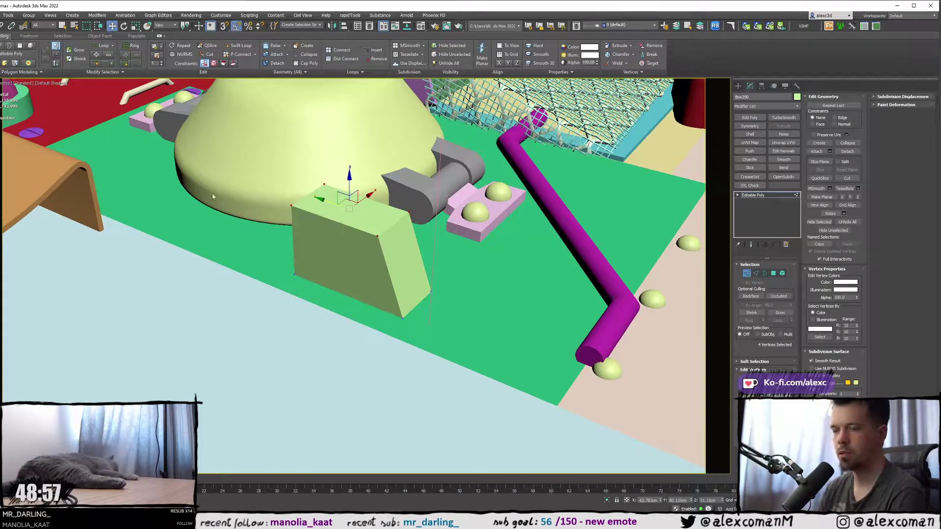
alt+middle_drag(278, 209, 240, 184)
middle_drag(393, 220, 319, 208)
scroll(314, 198, up, 2)
key(F4)
key(2)
key(F3)
drag(245, 131, 269, 174)
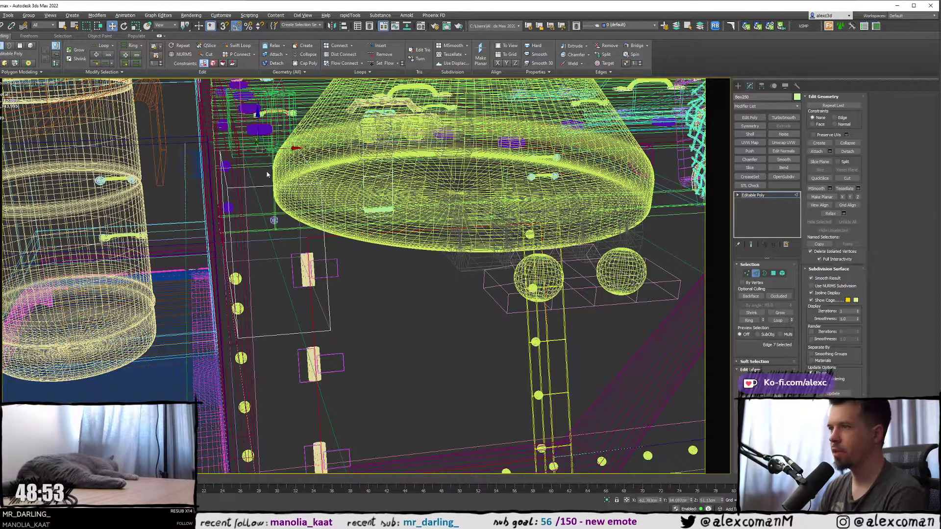
key(alt+r)
key(F3)
right_click(266, 175)
click(186, 199)
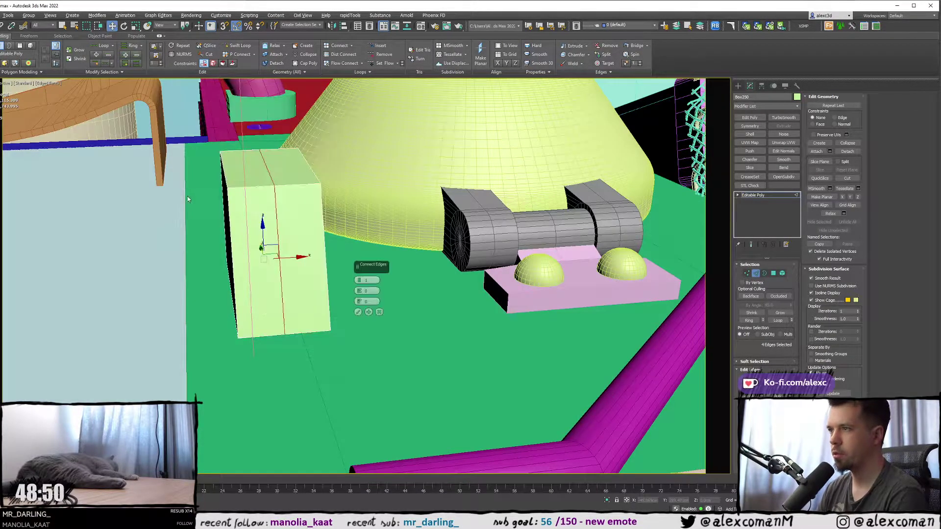
click(358, 279)
drag(359, 290, 338, 245)
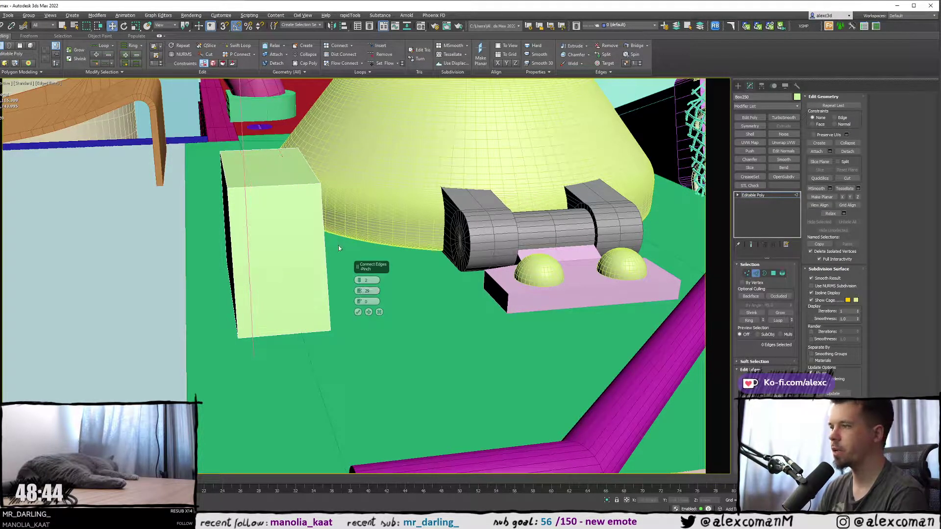
click(358, 312)
- Scale the vertices of the two lengthwise loops across the block's width to adjust the side wall thickness
alt+middle_drag(323, 277, 311, 303)
ctrl+click(747, 273)
middle_drag(330, 190, 384, 184)
key(r)
drag(286, 227, 283, 224)
alt+middle_drag(287, 222, 285, 203)
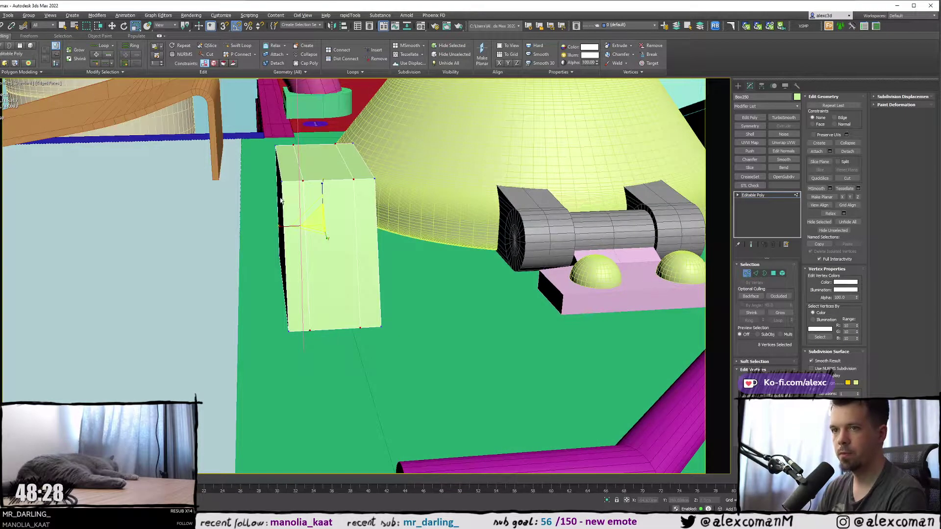
alt+middle_drag(180, 201, 278, 215)
click(584, 284)
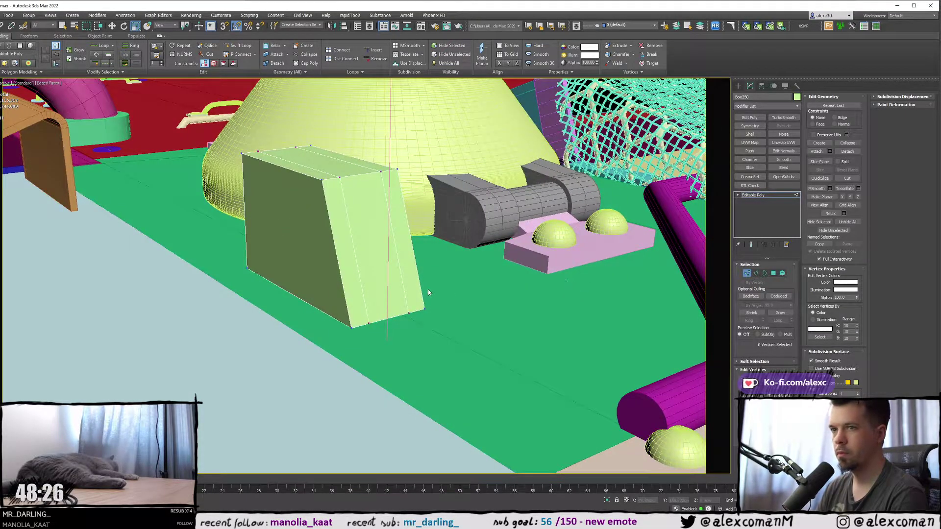
- Insert one edge loop just above the block's base and another near its upright end
key(alt+1)
click(406, 297)
right_click(369, 240)
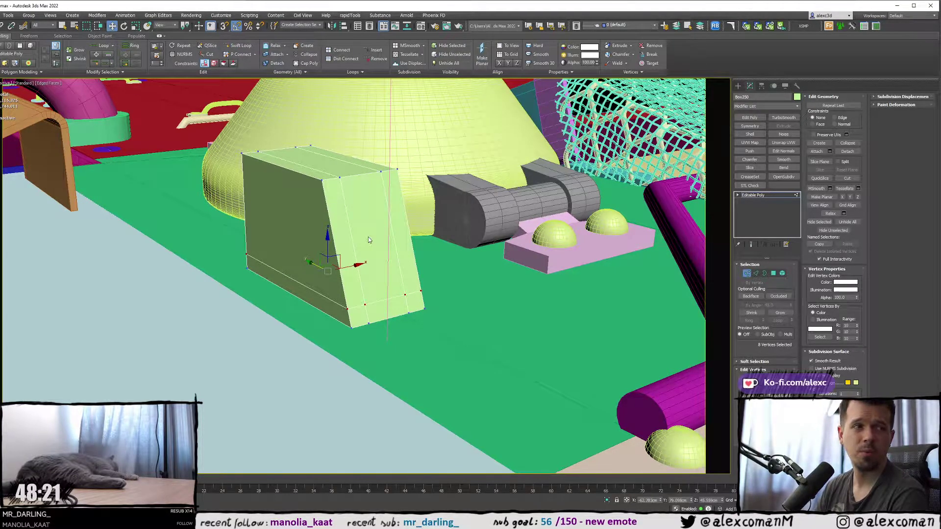
alt+middle_drag(369, 239, 322, 292)
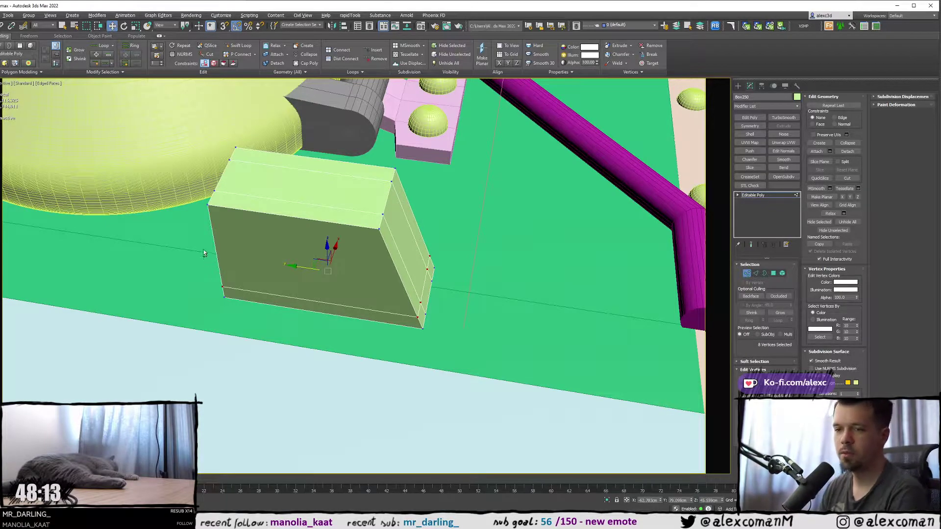
alt+middle_drag(195, 228, 223, 242)
key(alt+c)
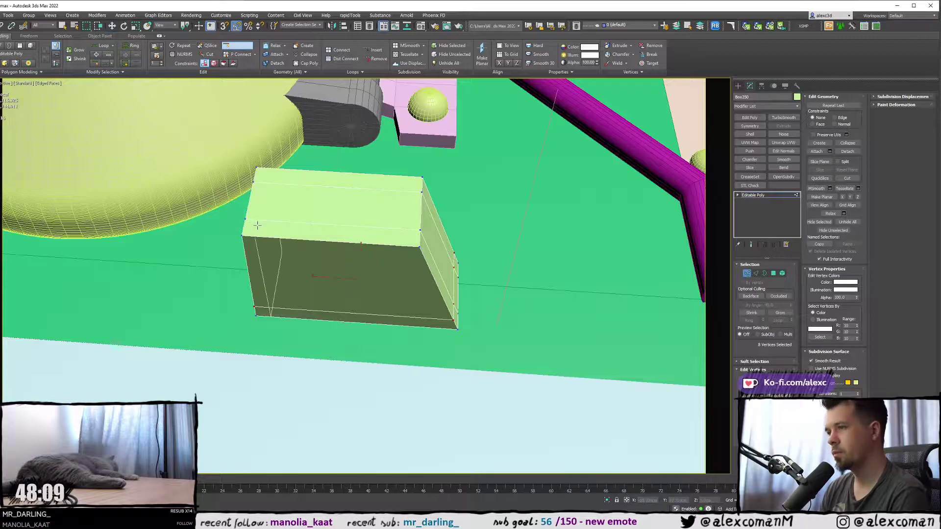
click(263, 228)
right_click(264, 227)
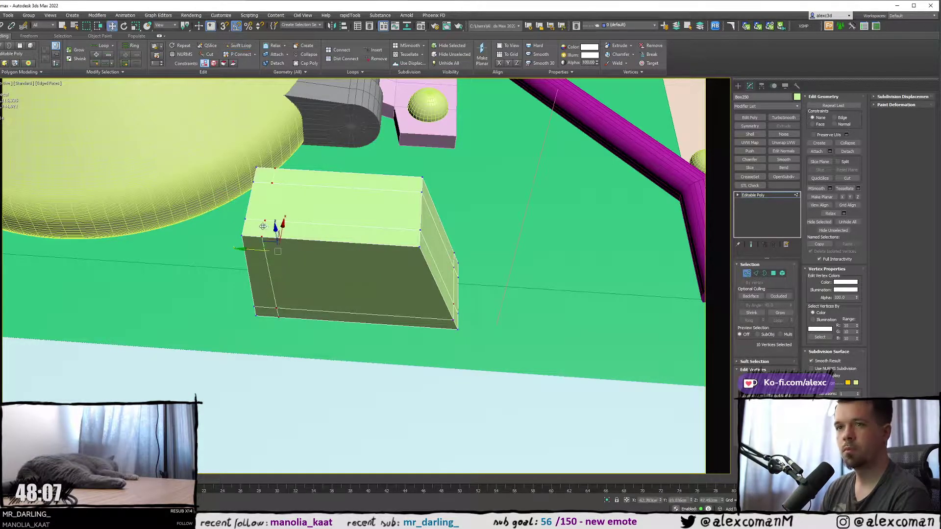
- Hollow the block from its middle top and sloped-end polygons, leaving a channel between two side walls
key(4)
click(333, 203)
ctrl+click(405, 259)
alt+middle_drag(443, 238, 412, 262)
key(ctrl+d)
click(412, 261)
shift+drag(393, 289, 306, 253)
alt+middle_drag(307, 252, 325, 231)
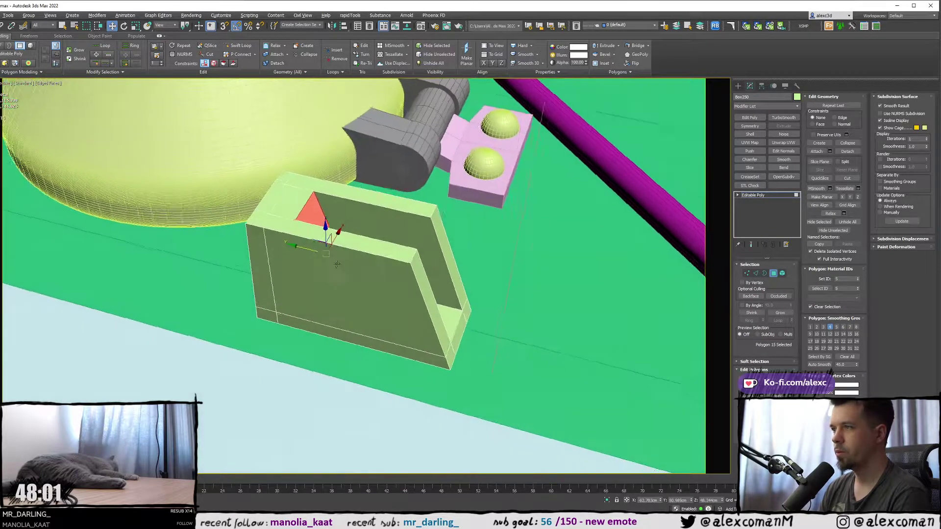
- Snap the inner end edge of the channel onto the wall's inner corner so the end wall stands upright
key(1)
key(F3)
right_click(331, 186)
click(312, 235)
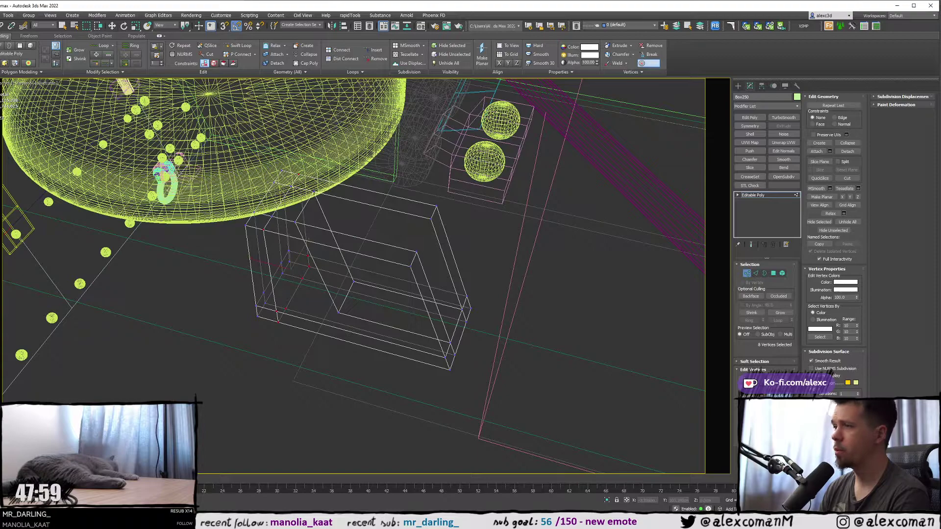
key(w)
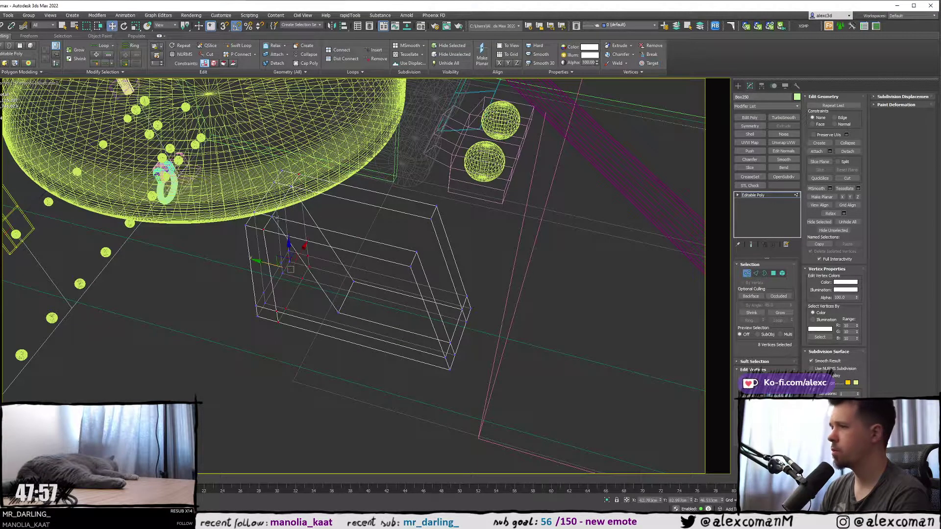
key(2)
click(345, 301)
key(s)
mouse_move(327, 292)
mouse_down()
mouse_move(308, 208)
mouse_move(282, 191)
mouse_move(278, 214)
mouse_up()
key(F3)
mouse_move(373, 257)
alt+middle_down()
mouse_move(380, 236)
mouse_move(339, 226)
mouse_move(412, 230)
mouse_move(460, 280)
mouse_move(460, 241)
mouse_move(441, 247)
mouse_move(374, 188)
alt+middle_up()
click(443, 217)
scroll(449, 226, down, 4)
scroll(441, 250, up, 4)
- Widen the channel slightly in the top view by scaling the vertices of its inner side walls outward
key(4)
click(395, 231)
ctrl+click(374, 187)
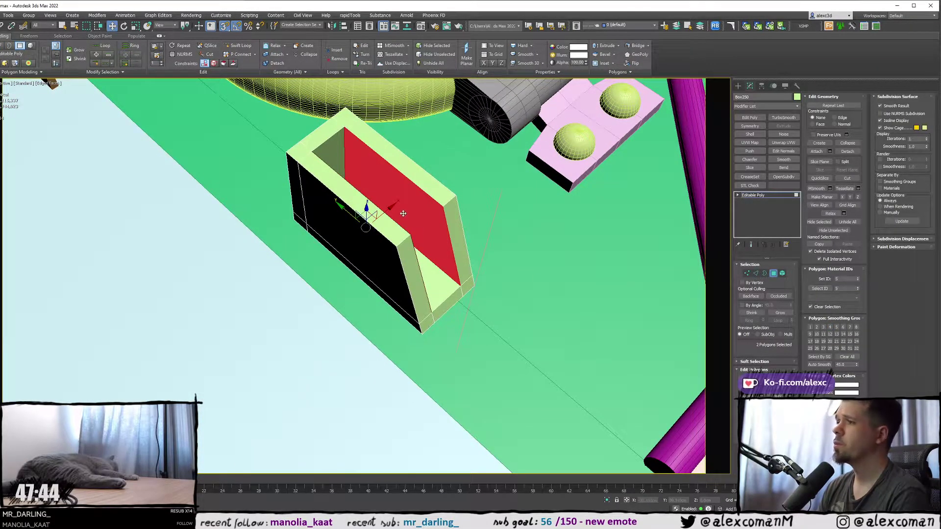
alt+middle_drag(486, 229, 355, 275)
key(t)
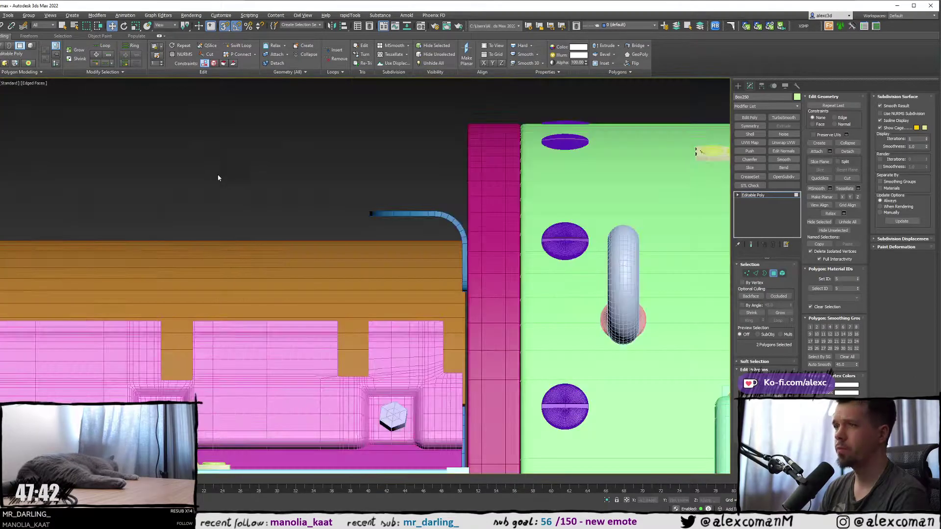
key(z)
scroll(275, 191, down, 4)
key(F3)
key(1)
mouse_move(288, 125)
mouse_down()
mouse_move(335, 338)
mouse_move(345, 343)
mouse_up()
key(F3)
key(s)
key(r)
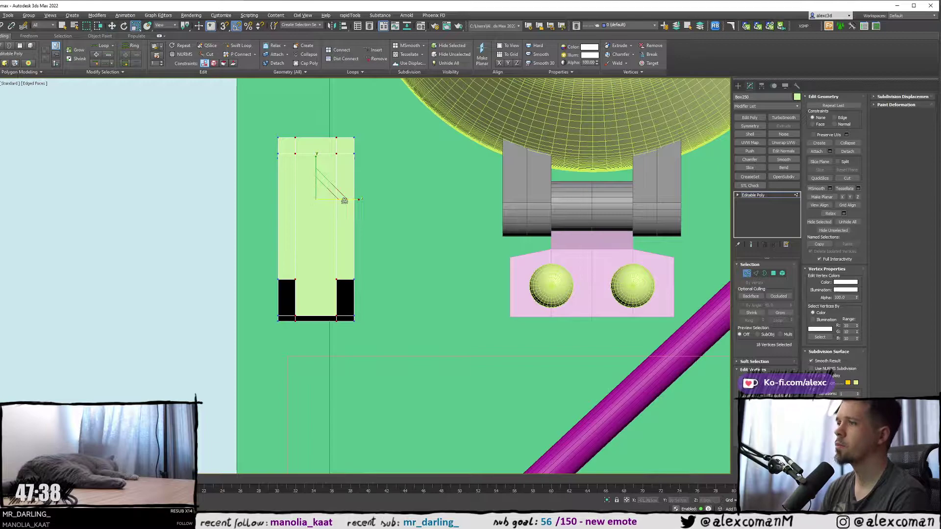
drag(353, 201, 356, 202)
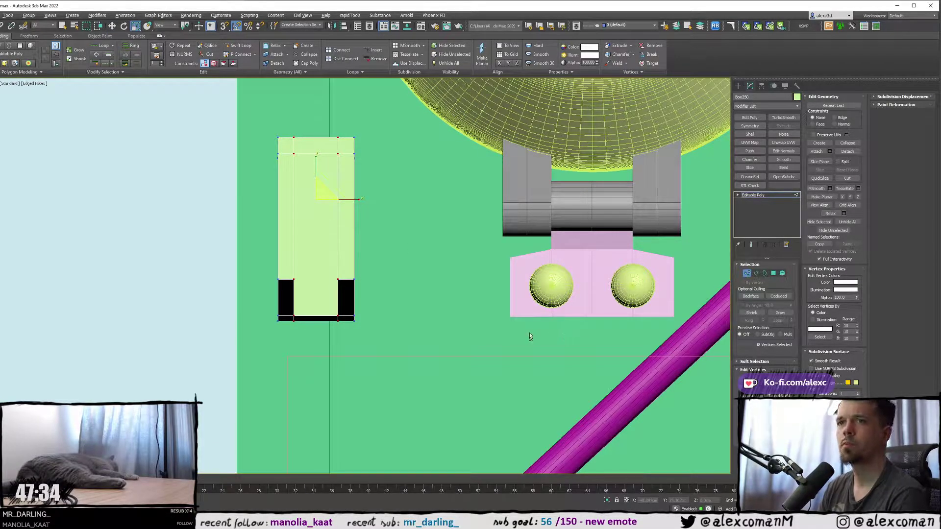
- Extrude the top corner polygon at the block's closed end upward and insert an edge loop around the raised tab
alt+middle_drag(512, 300, 541, 301)
key(shift+z)
key(alt+w)
middle_drag(583, 324, 493, 278)
key(alt+w)
middle_drag(369, 232, 422, 260)
scroll(336, 198, up, 4)
middle_drag(337, 198, 386, 218)
scroll(354, 237, down, 3)
key(4)
click(381, 227)
key(w)
drag(385, 214, 378, 181)
alt+middle_drag(378, 179, 399, 196)
key(alt+c)
click(387, 230)
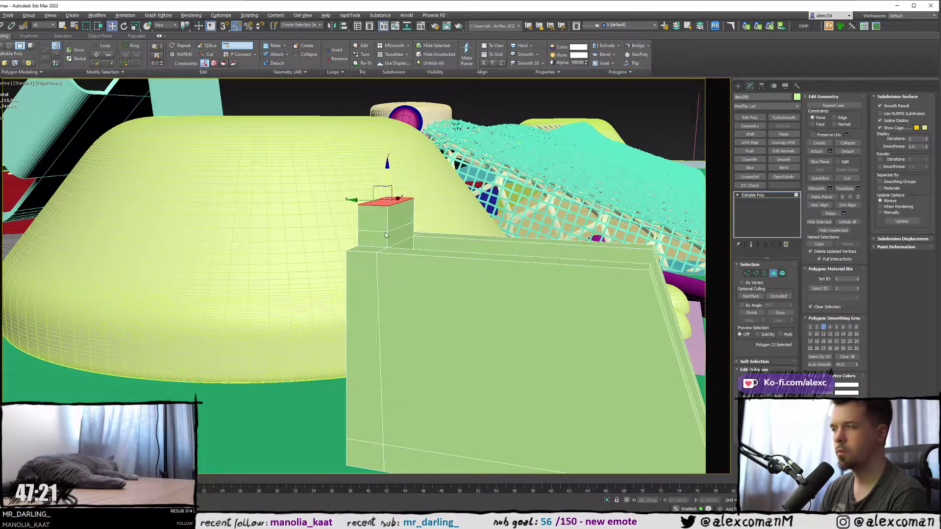
- Extrude the upper side polygon of the raised tab outward as an overhanging lip and adjust the height of the tab's neighbouring polygons
right_click(392, 221)
click(397, 217)
alt+middle_drag(402, 212, 383, 219)
drag(379, 213, 393, 214)
alt+middle_drag(393, 214, 370, 231)
click(328, 222)
ctrl+click(333, 234)
drag(331, 208, 333, 229)
- Target-weld the stray vertex at the top of the channel's sloped inner corner onto the vertex beside it
key(1)
alt+middle_drag(485, 260, 432, 230)
right_click(433, 224)
click(415, 267)
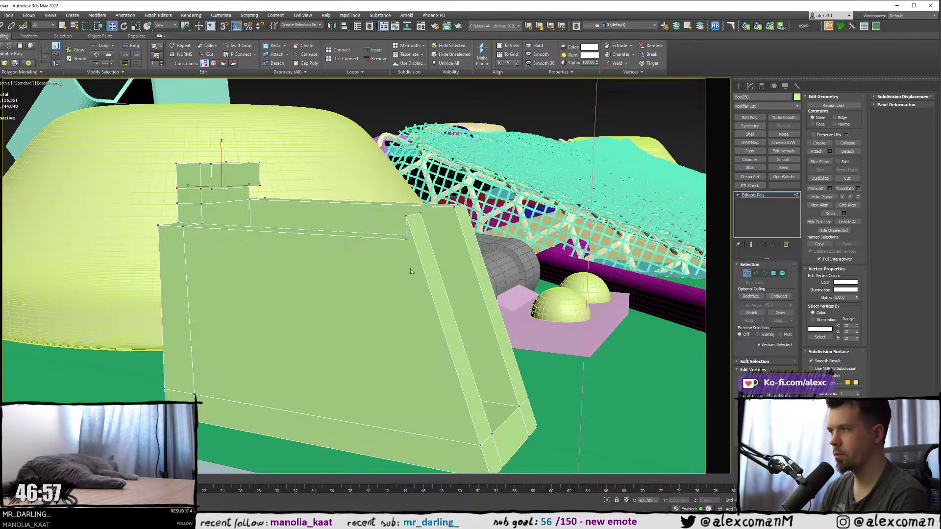
click(419, 214)
key(F3)
click(417, 235)
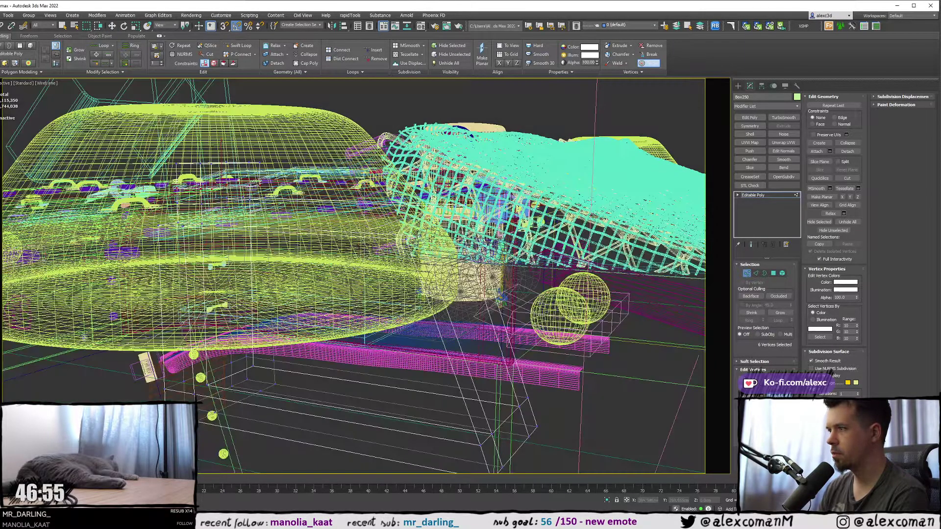
key(w)
key(F3)
- Create a cylinder of about 0.49 cm radius and 2.33 cm height with AutoGrid on the outer side wall near the raised tab
alt+middle_drag(418, 233, 469, 217)
scroll(453, 239, down, 2)
click(738, 85)
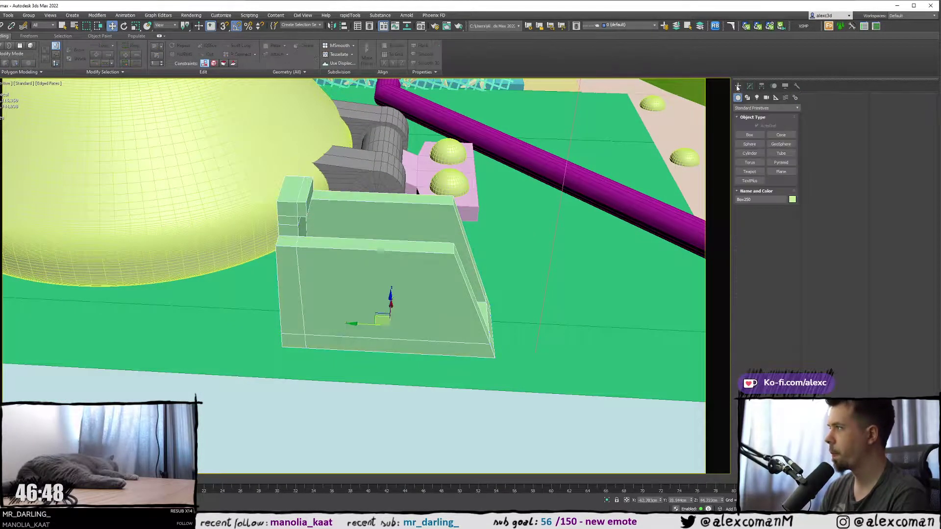
click(750, 153)
drag(307, 253, 316, 261)
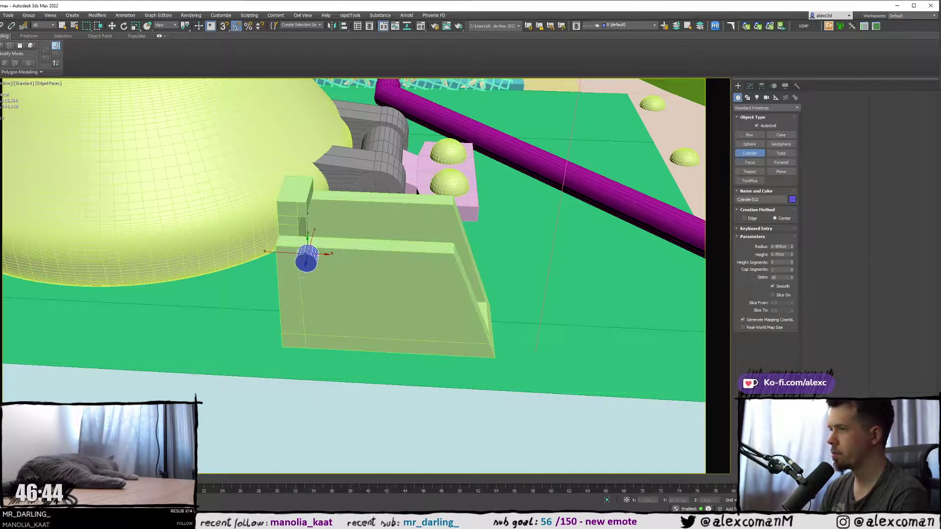
click(286, 308)
right_click(286, 308)
- Move the cylinder inward so it lies across the top edge of the side wall beside the tab
alt+middle_drag(342, 229, 354, 264)
scroll(299, 261, up, 3)
drag(376, 269, 424, 260)
mouse_move(397, 263)
alt+middle_down()
mouse_move(431, 235)
mouse_move(375, 244)
mouse_move(453, 246)
mouse_move(342, 227)
mouse_move(300, 255)
mouse_move(326, 256)
mouse_move(337, 200)
mouse_move(353, 185)
alt+middle_up()
key(s)
key(F3)
key(F3)
scroll(342, 227, up, 5)
key(s)
alt+middle_drag(394, 359, 407, 281)
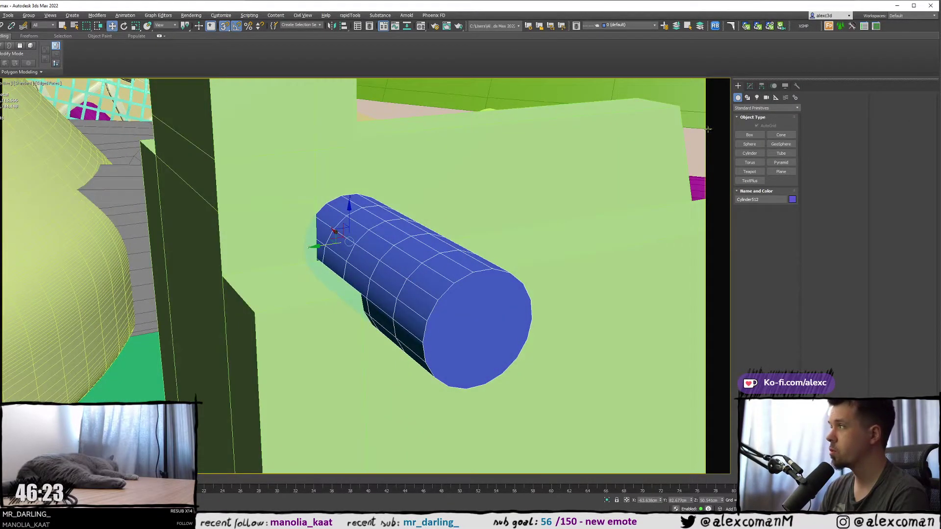
- Set the cylinder's number of sides to 24
click(749, 87)
double_click(786, 305)
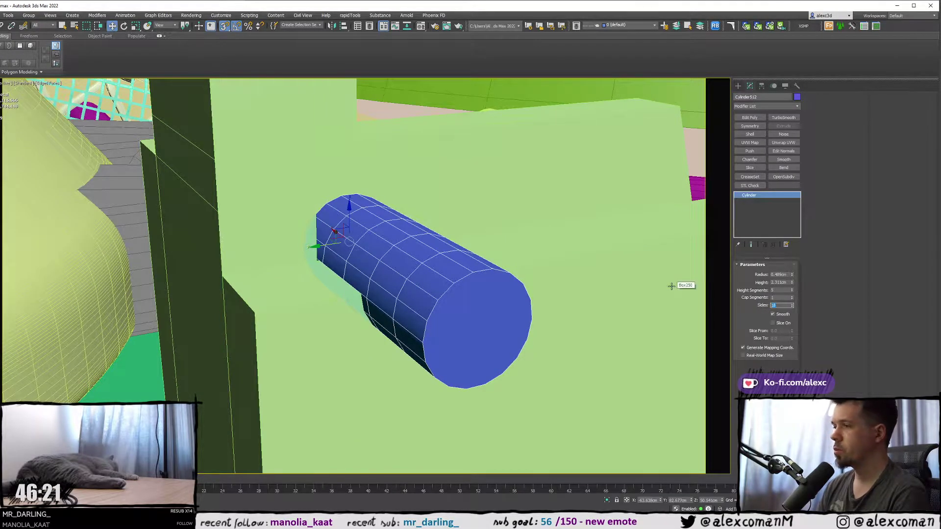
text(24)
key(Return)
- Shift the cylinder slightly further along its axis over the side wall into the channel
alt+middle_drag(639, 278, 365, 258)
scroll(420, 271, down, 3)
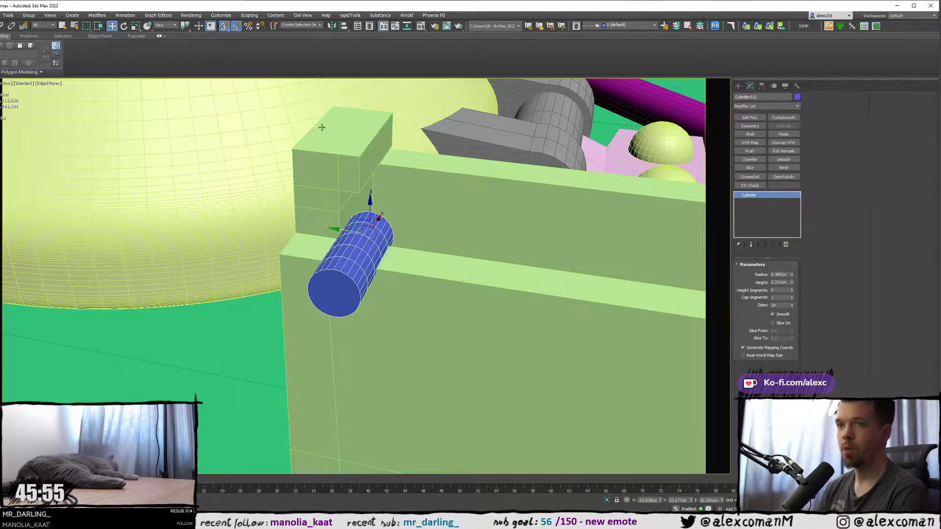
alt+middle_drag(341, 181, 220, 244)
scroll(329, 244, up, 3)
alt+middle_drag(332, 244, 402, 226)
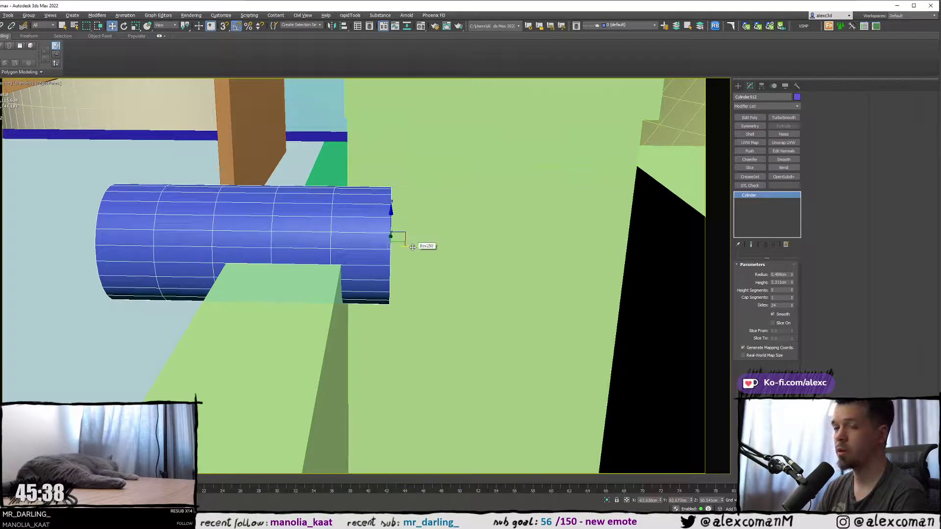
mouse_move(410, 247)
alt+middle_down()
mouse_move(417, 289)
mouse_move(400, 256)
alt+middle_up()
drag(403, 258, 415, 261)
alt+middle_drag(417, 260, 386, 234)
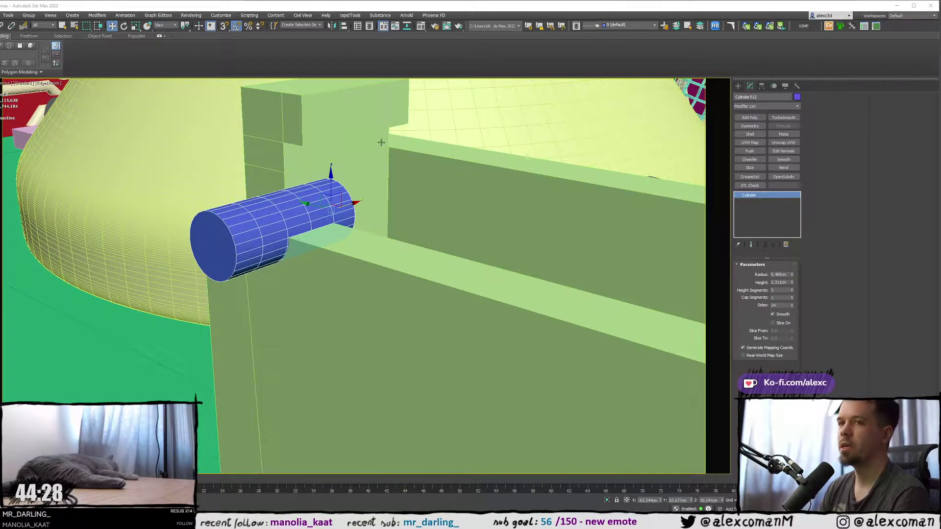
- Select the vertices of the bracket's raised tab, including its overhanging lip, and lower them toward the cylinder
scroll(371, 144, down, 2)
alt+middle_drag(370, 145, 293, 174)
scroll(382, 162, down, 5)
scroll(389, 160, up, 4)
click(307, 133)
scroll(293, 174, up, 3)
key(1)
key(F3)
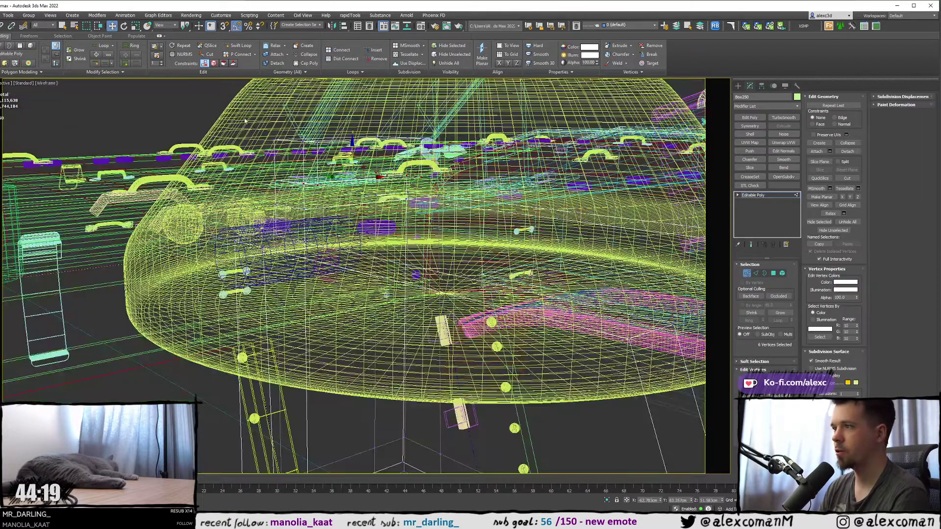
drag(455, 182, 452, 189)
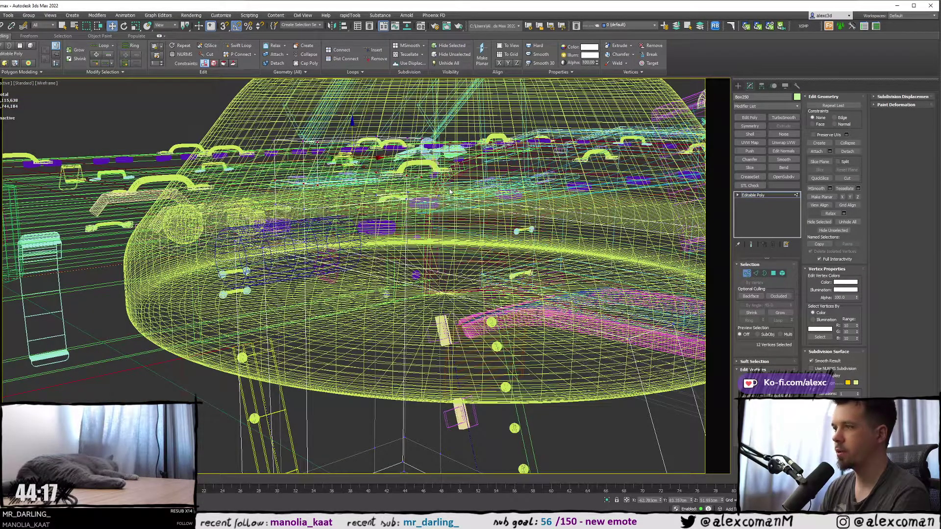
key(F3)
alt+middle_drag(391, 166, 374, 157)
drag(352, 135, 354, 148)
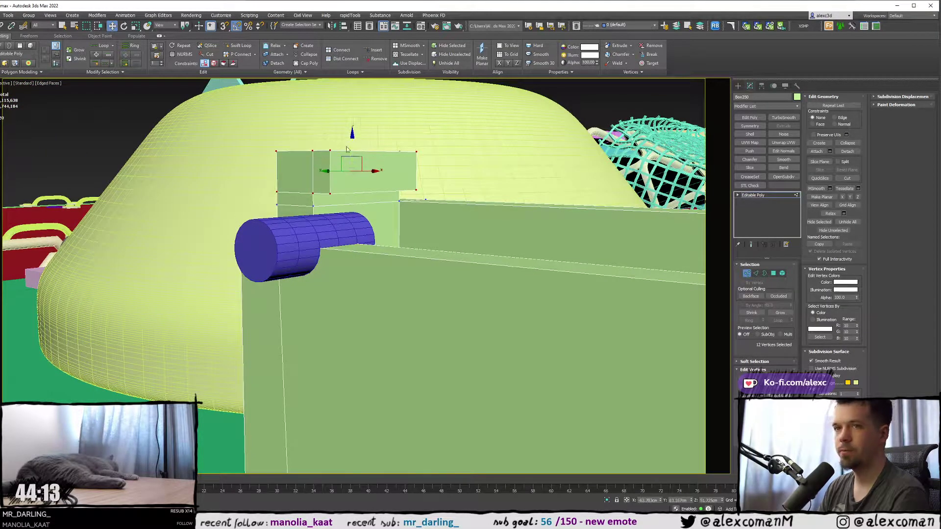
- Lower only the topmost vertices of the raised tab to make its lip thinner
alt+middle_drag(351, 149, 295, 138)
key(F3)
drag(265, 137, 431, 164)
key(F3)
drag(352, 129, 358, 137)
mouse_move(359, 137)
alt+middle_down()
mouse_move(353, 120)
mouse_move(356, 137)
mouse_move(319, 125)
mouse_move(301, 138)
mouse_move(372, 131)
mouse_move(360, 130)
alt+middle_up()
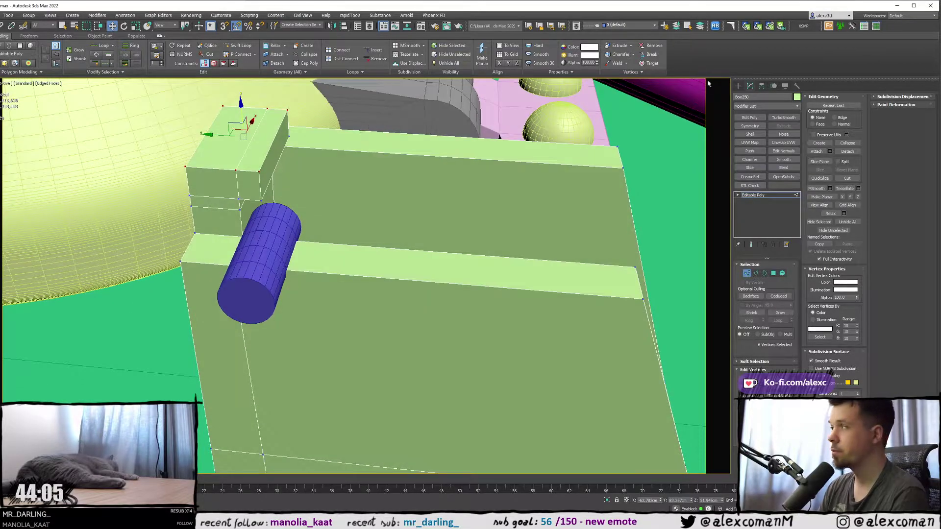
click(738, 86)
- Slide the cylinder a little along the side wall toward the bracket's sloped end
alt+middle_drag(437, 154, 331, 132)
scroll(341, 150, down, 2)
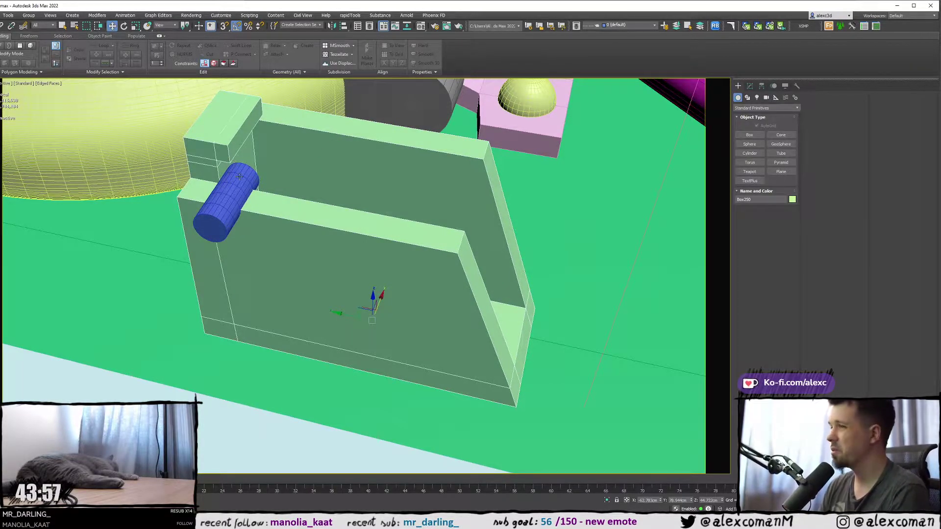
alt+middle_drag(249, 165, 246, 172)
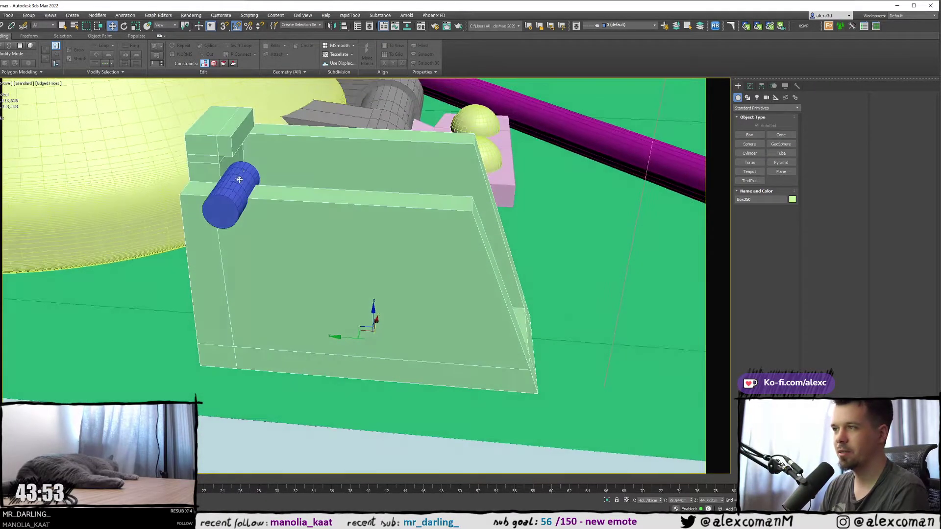
click(239, 179)
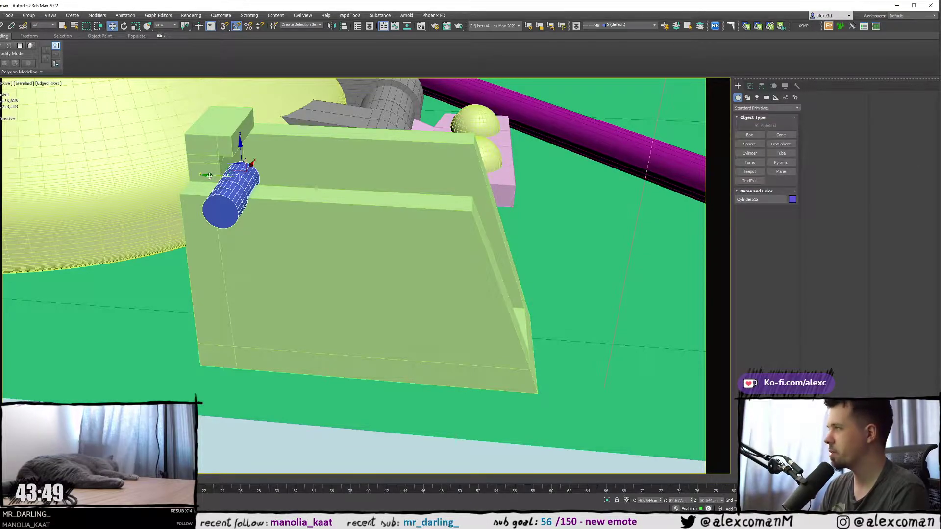
middle_drag(198, 182, 237, 182)
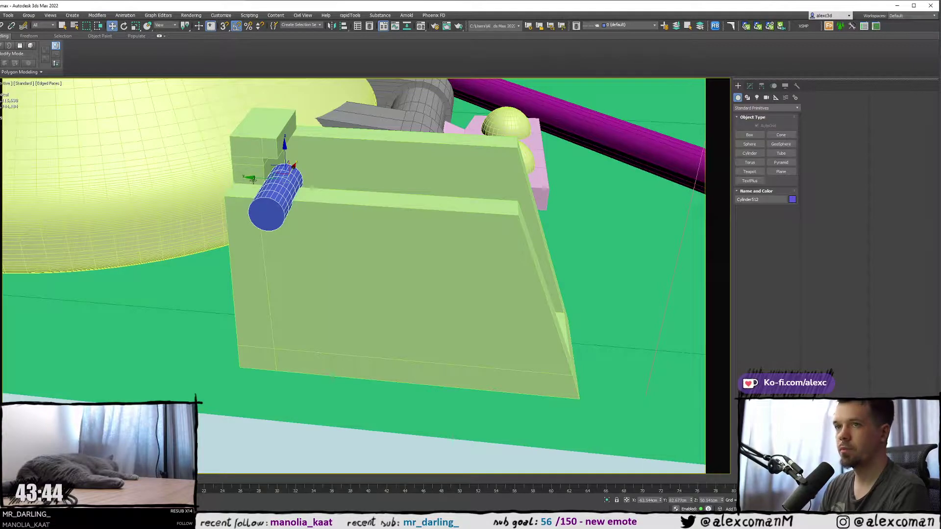
drag(255, 180, 264, 181)
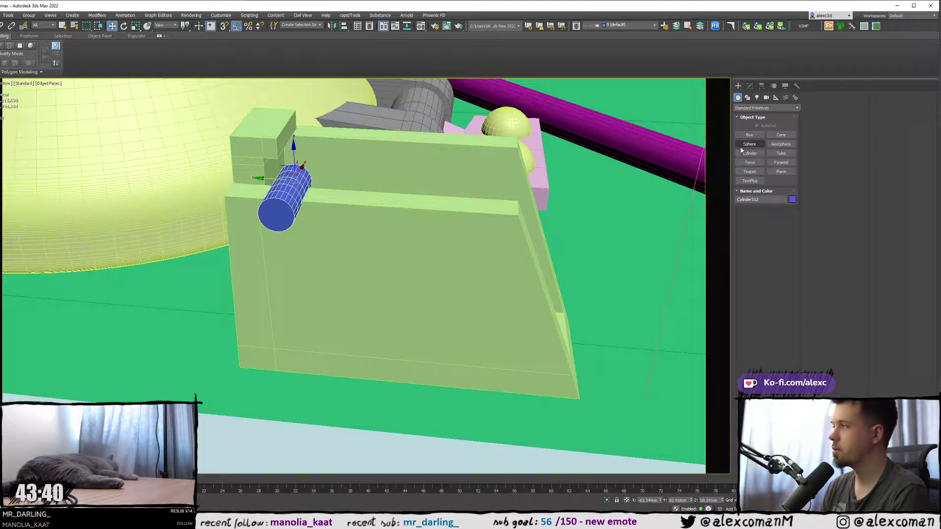
- Set the cylinder's radius to 0.6 cm
click(750, 86)
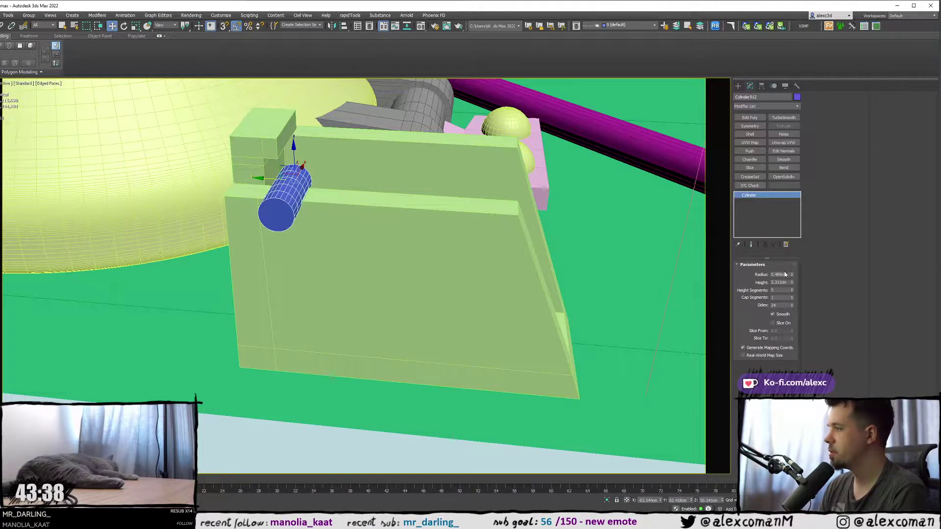
double_click(783, 274)
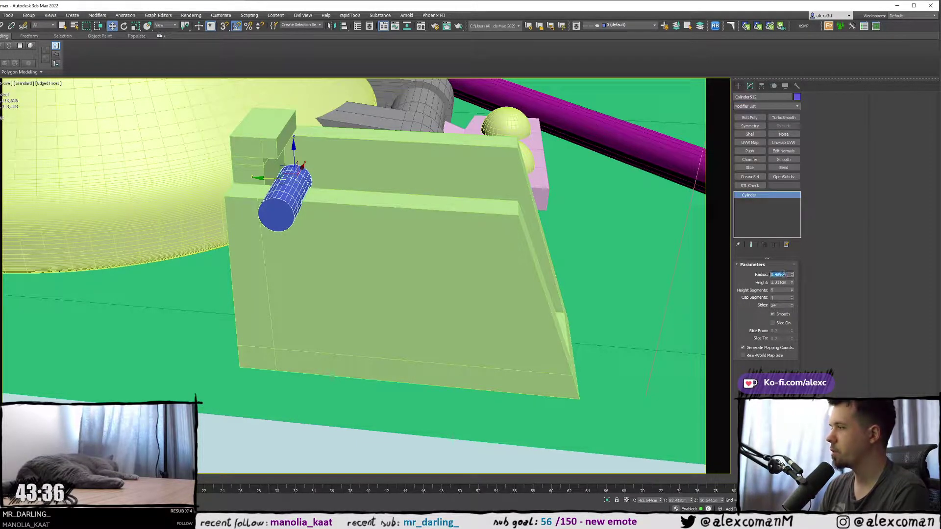
text(0.6)
key(Return)
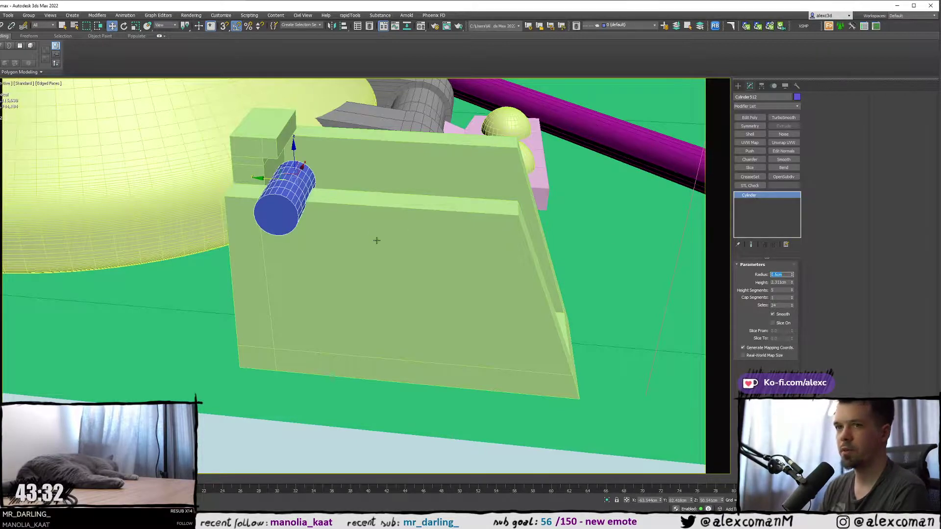
- Move the cylinder back toward the bracket's closed end, using snapping to position it along the side wall
scroll(298, 200, down, 4)
alt+middle_drag(299, 200, 247, 198)
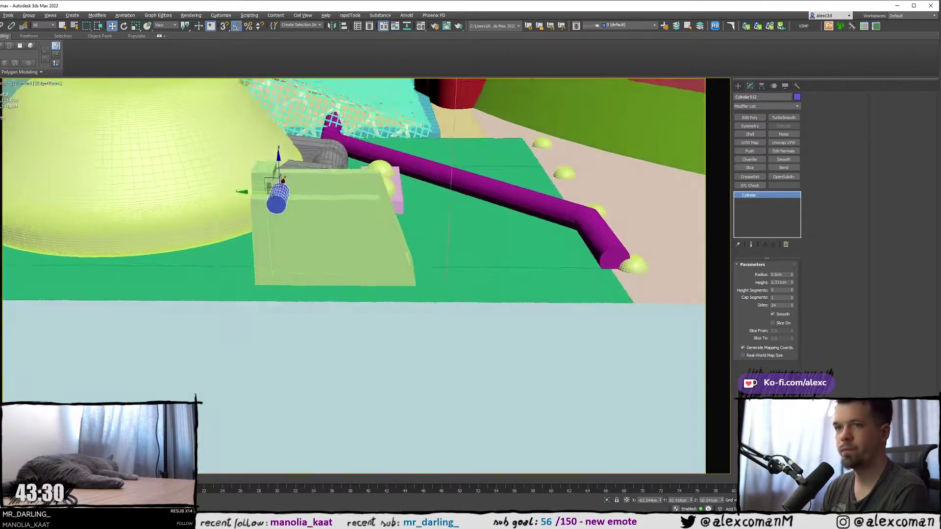
scroll(248, 199, up, 5)
scroll(406, 181, up, 4)
drag(427, 161, 415, 162)
key(s)
key(F3)
mouse_move(430, 308)
mouse_down()
mouse_move(412, 235)
mouse_move(387, 247)
mouse_up()
key(F3)
middle_drag(385, 250, 253, 216)
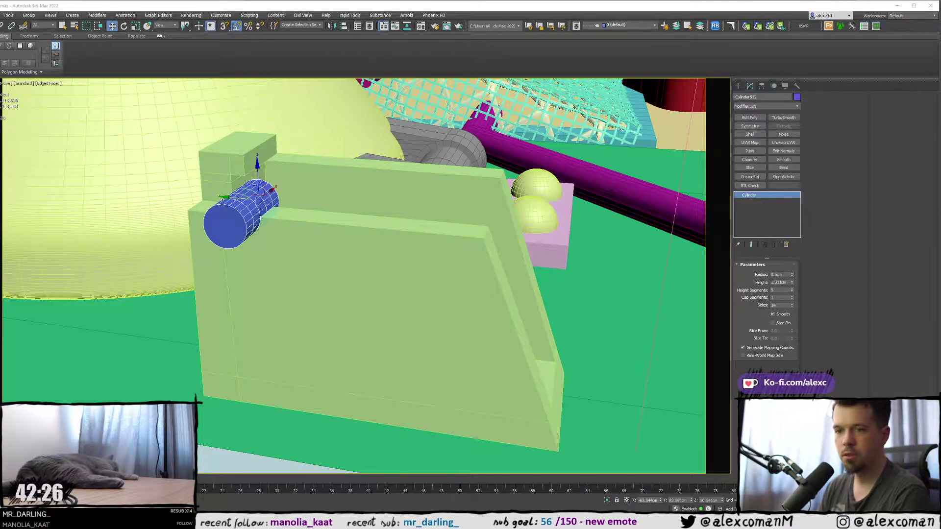
- Select all upper vertices of the bracket's walls and tab and lower them by about 0.93 cm
middle_drag(404, 234, 338, 162)
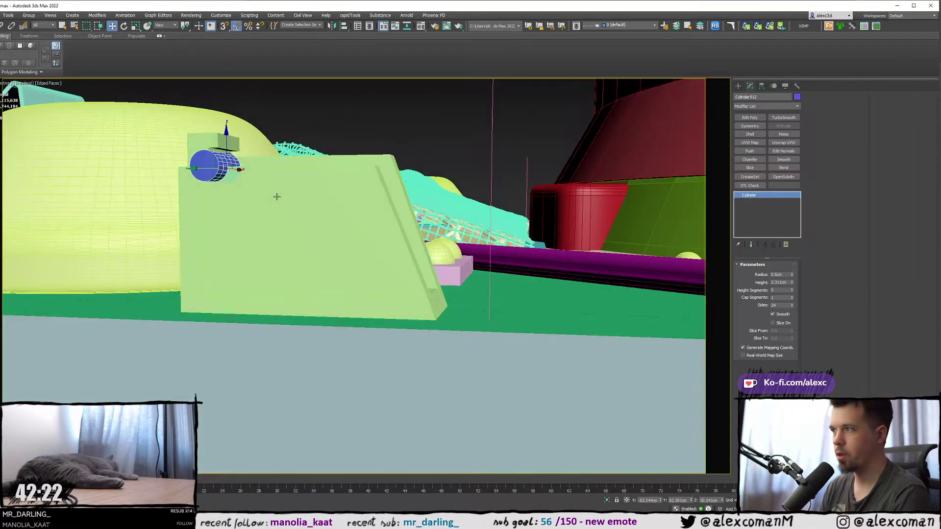
scroll(275, 196, down, 5)
alt+middle_drag(275, 195, 229, 221)
scroll(231, 202, up, 3)
alt+middle_drag(377, 172, 454, 174)
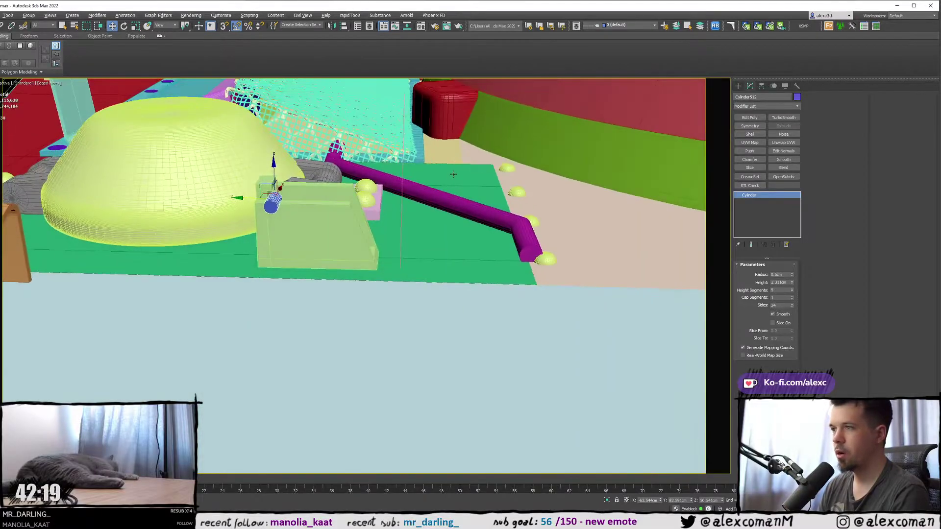
click(739, 85)
alt+middle_drag(374, 205, 342, 207)
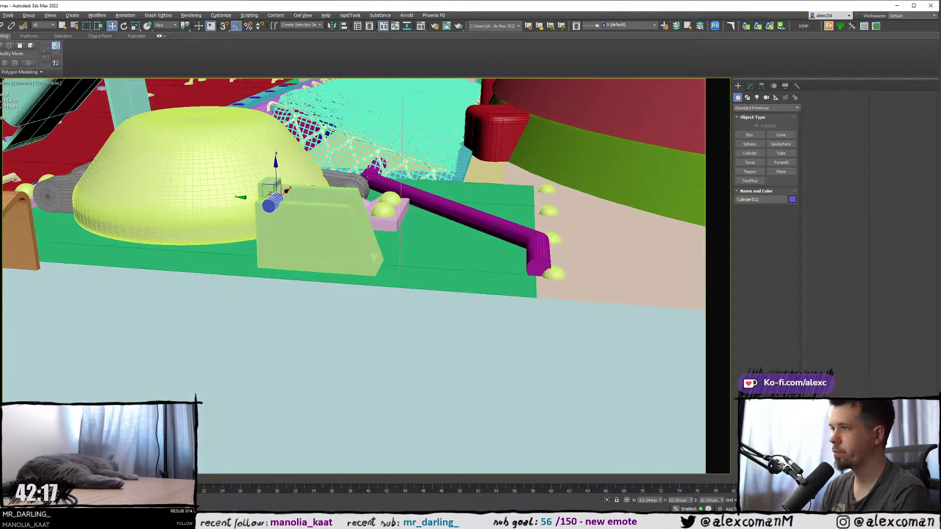
click(343, 207)
key(1)
key(F3)
drag(235, 156, 420, 235)
key(F3)
scroll(416, 218, up, 3)
alt+middle_drag(333, 191, 235, 172)
drag(201, 155, 201, 166)
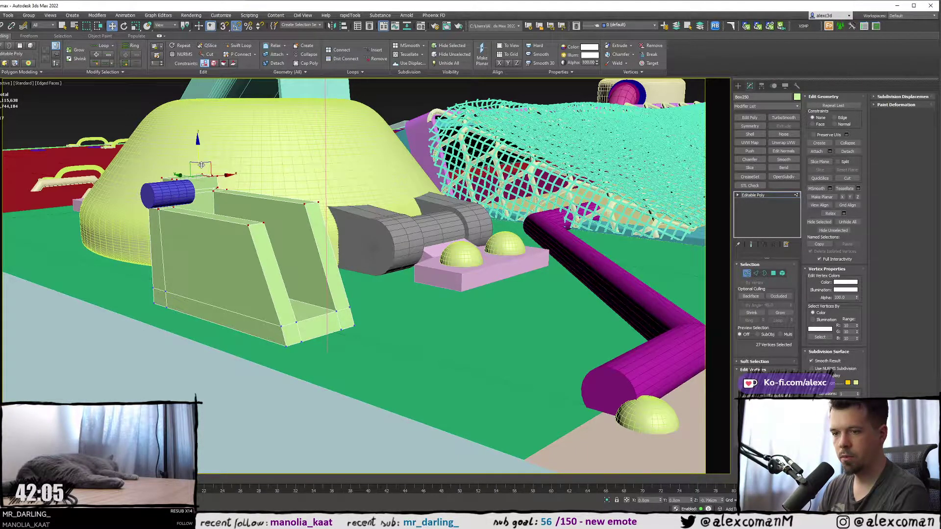
drag(201, 166, 202, 167)
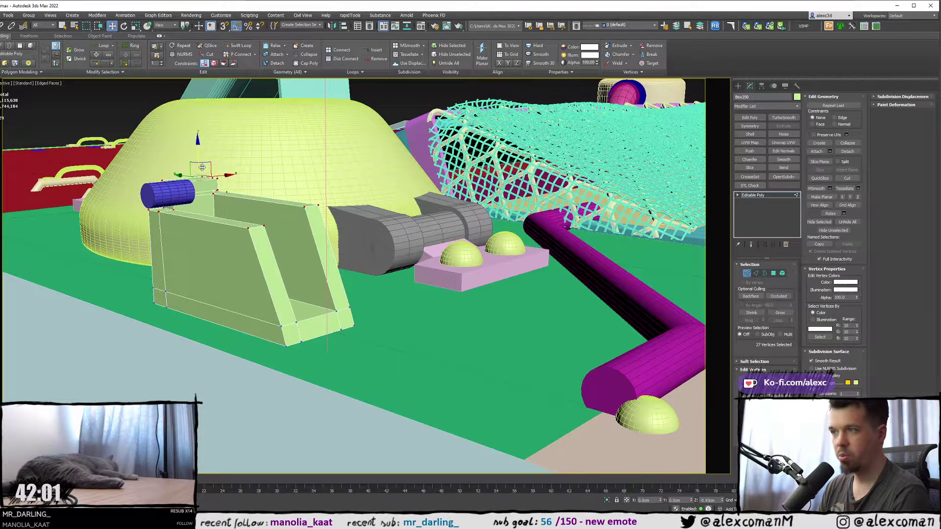
alt+middle_drag(201, 168, 206, 196)
click(738, 85)
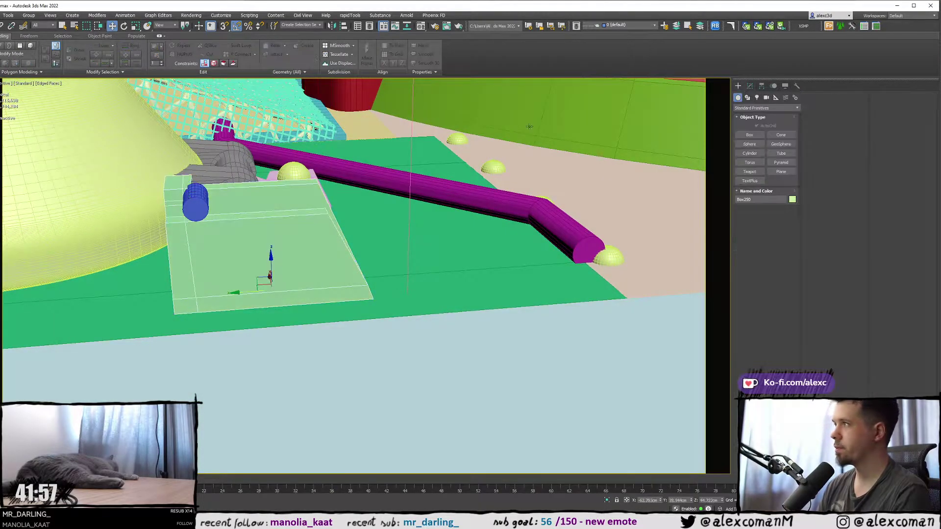
- Lower the cylinder to match the reduced height of the bracket so it rests in the side wall's top edge
middle_drag(226, 150, 306, 124)
scroll(307, 124, up, 3)
click(230, 203)
alt+middle_drag(230, 204, 376, 165)
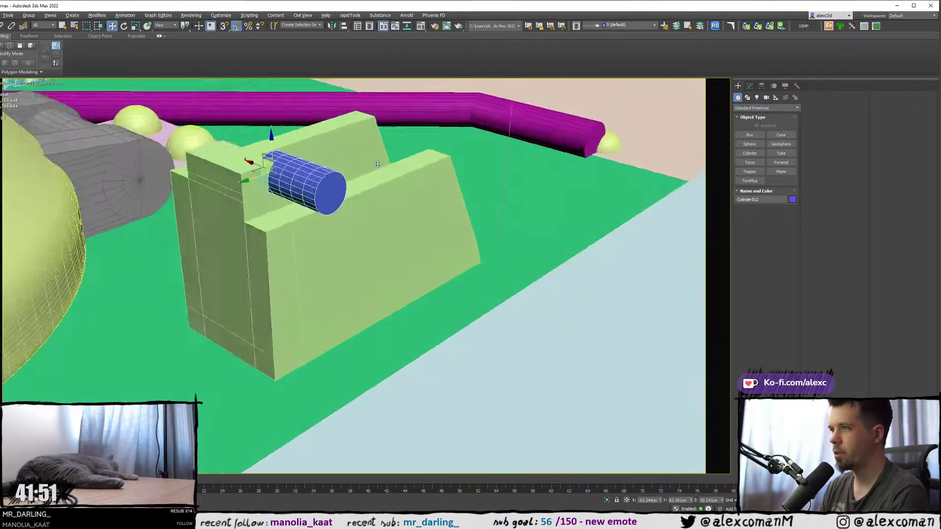
drag(272, 151, 272, 162)
scroll(296, 225, up, 2)
key(F4)
alt+middle_drag(296, 225, 319, 197)
key(s)
key(F4)
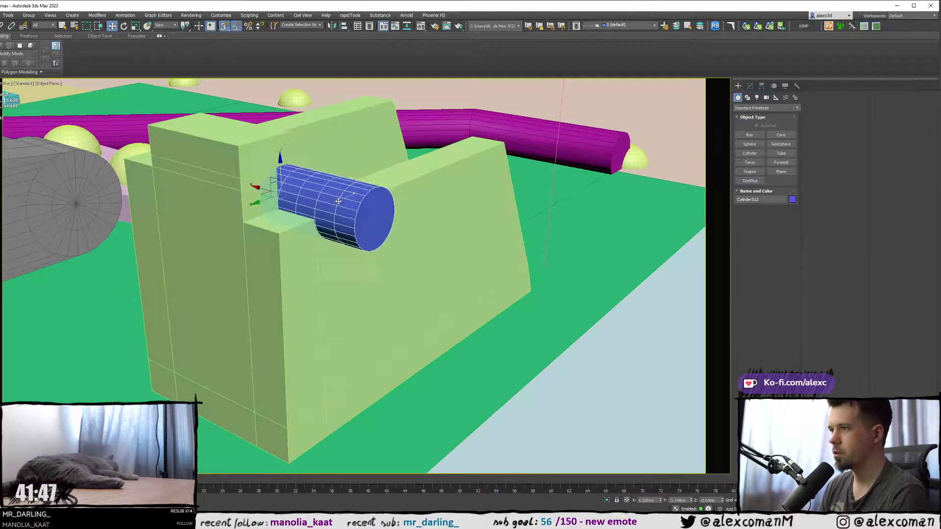
alt+middle_drag(354, 191, 317, 194)
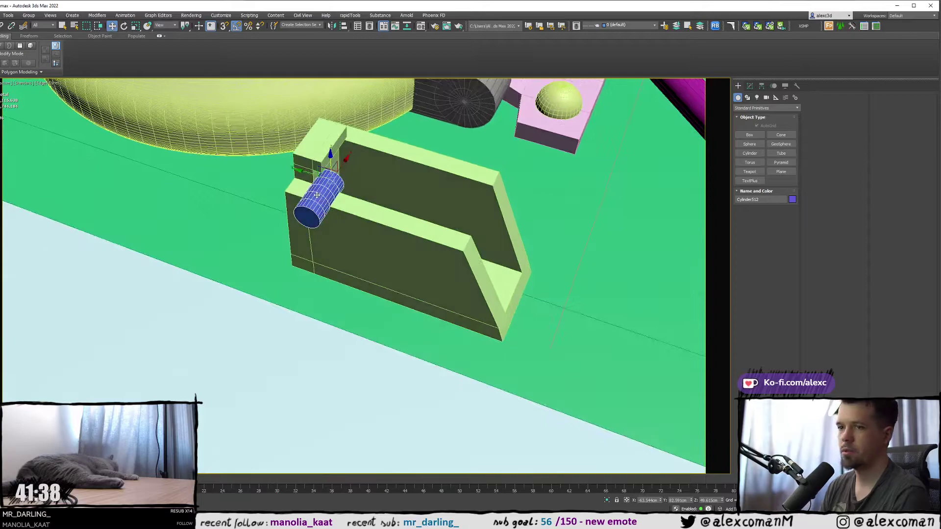
middle_drag(420, 169, 335, 171)
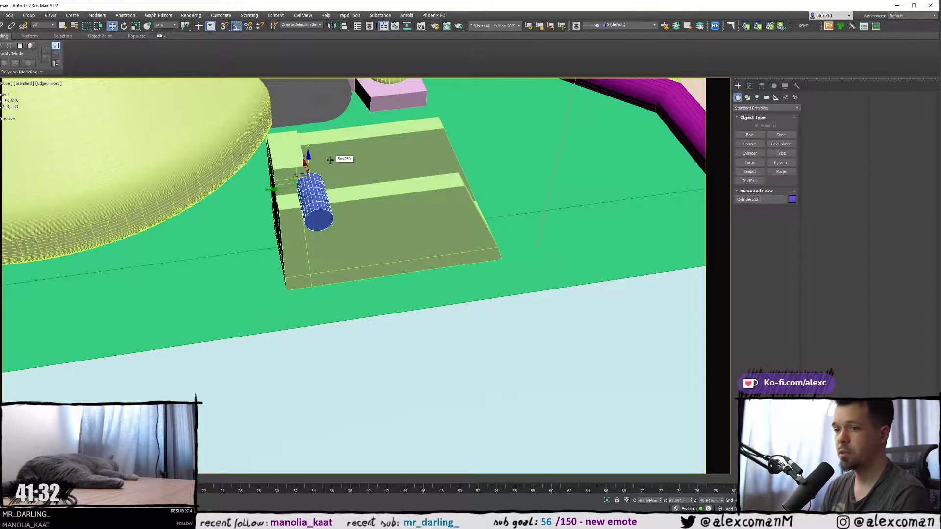
scroll(313, 164, up, 2)
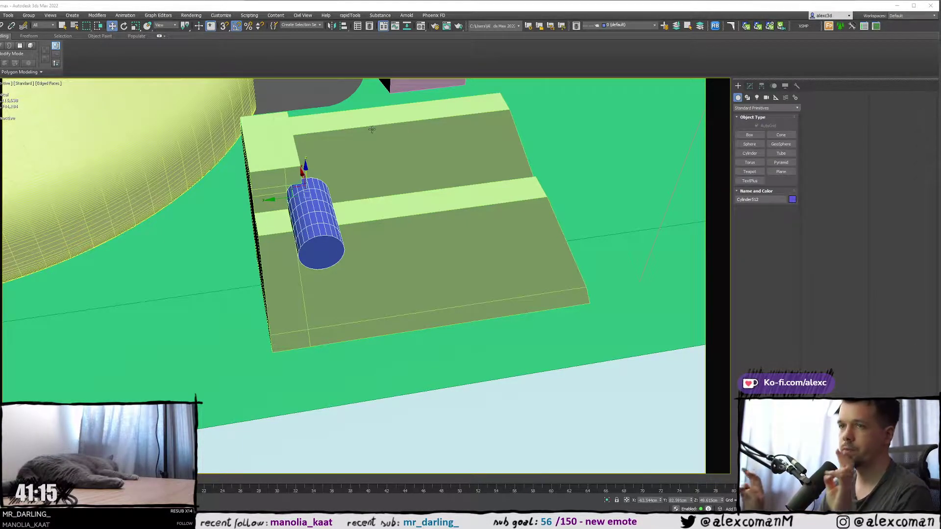
alt+middle_drag(385, 147, 315, 154)
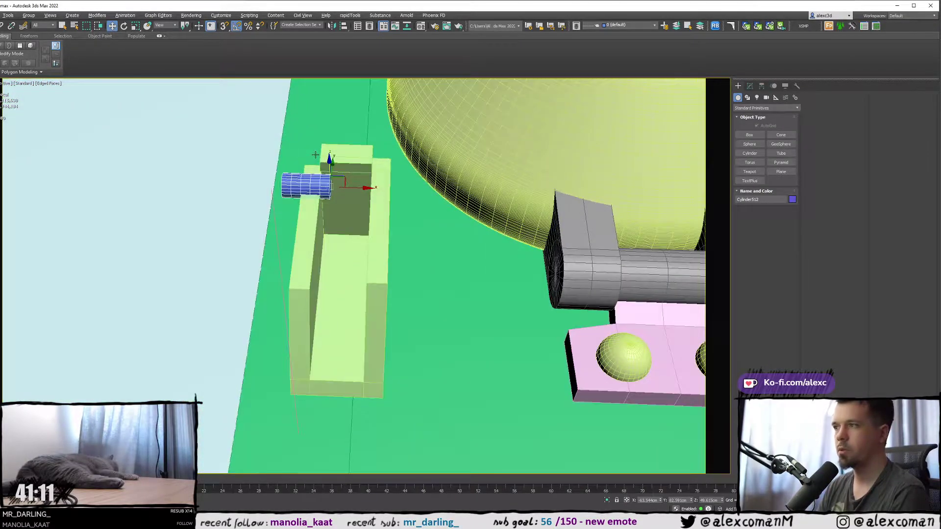
- Narrow the bracket by moving all vertices of the side wall nearest the domed cover slightly inward
click(364, 161)
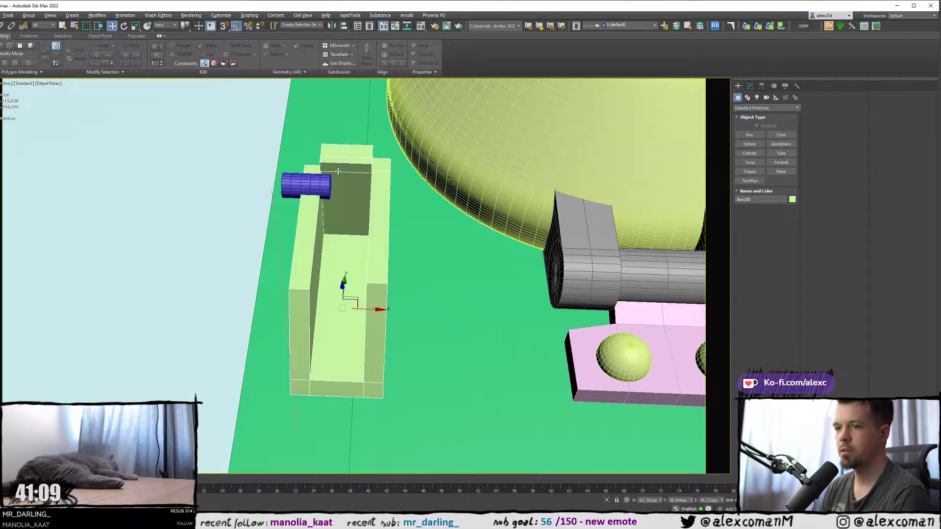
key(alt+w)
middle_click(259, 156)
key(alt+w)
middle_drag(183, 166, 248, 181)
key(1)
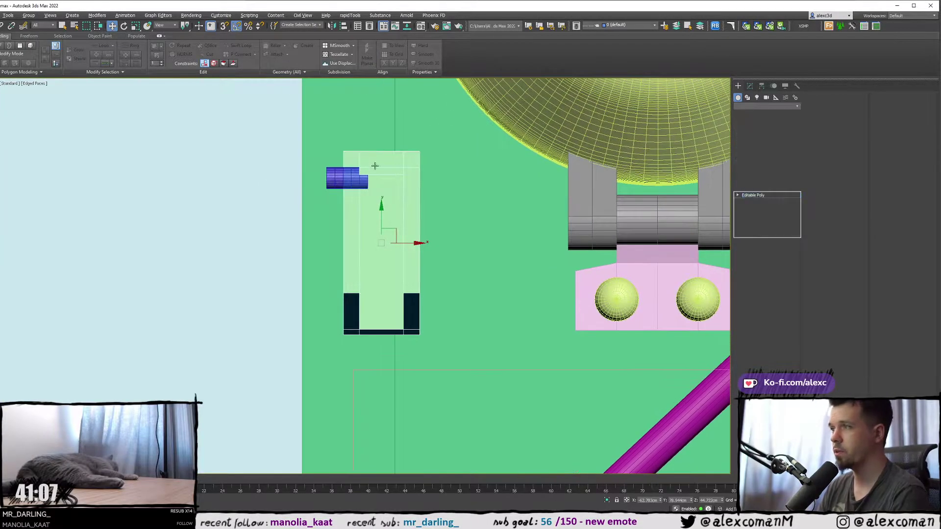
key(F3)
drag(380, 138, 484, 349)
key(F3)
scroll(410, 243, up, 2)
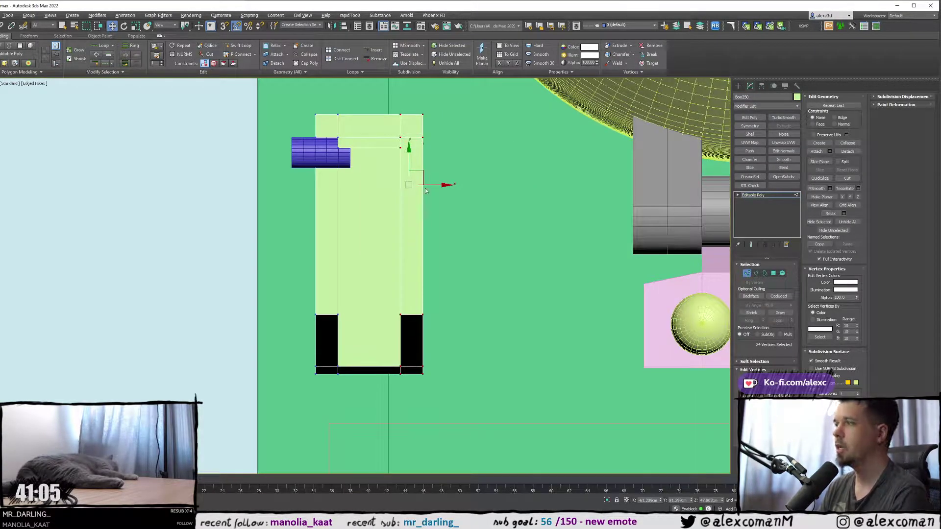
drag(427, 185, 418, 183)
click(429, 200)
alt+middle_drag(430, 200, 439, 202)
- Examine the narrowed bracket and its pin from several sides
key(shift+z)
key(alt+w)
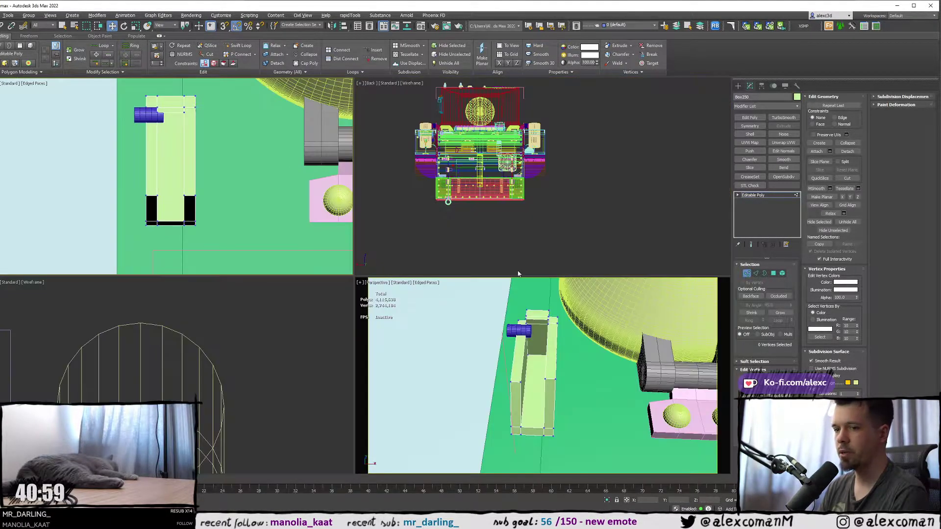
middle_click(505, 269)
key(alt+w)
key(alt+w)
middle_click(546, 307)
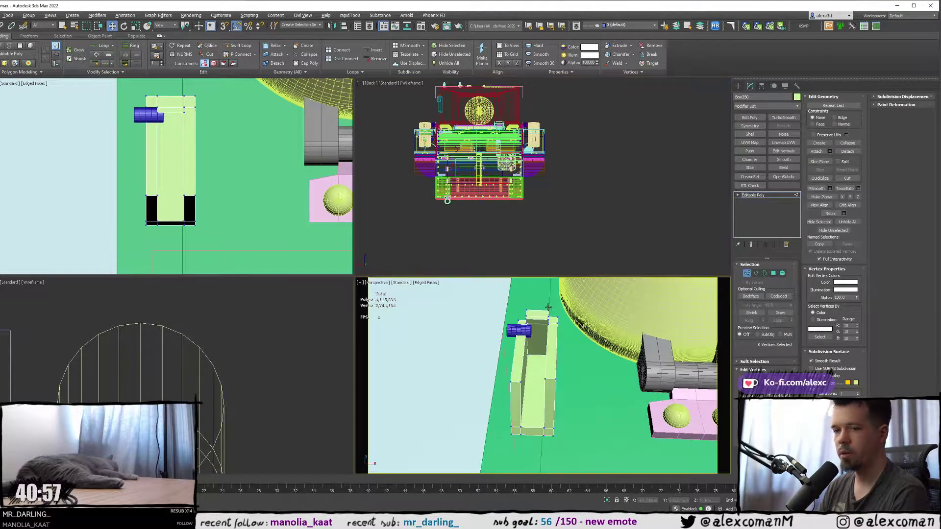
key(alt+w)
alt+middle_drag(499, 293, 446, 229)
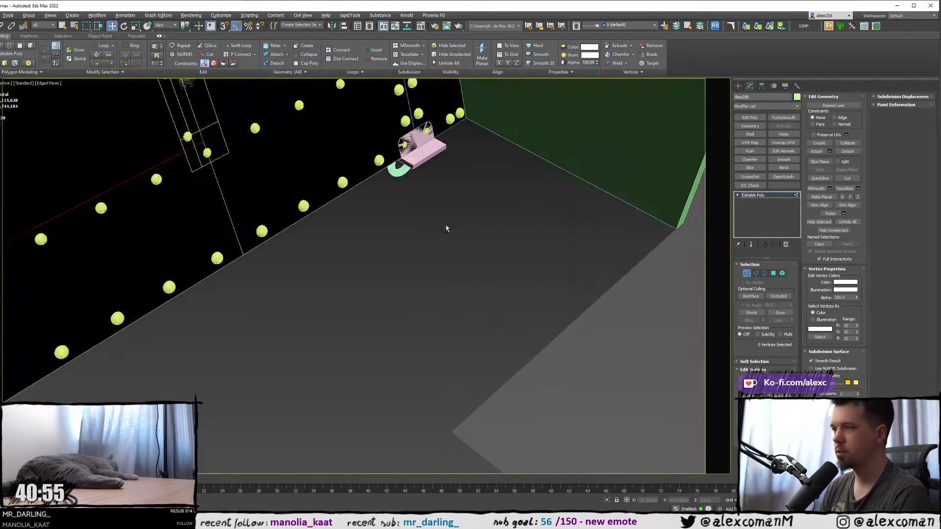
key(shift+z)
key(ctrl+a)
key(z)
alt+middle_drag(376, 235, 390, 271)
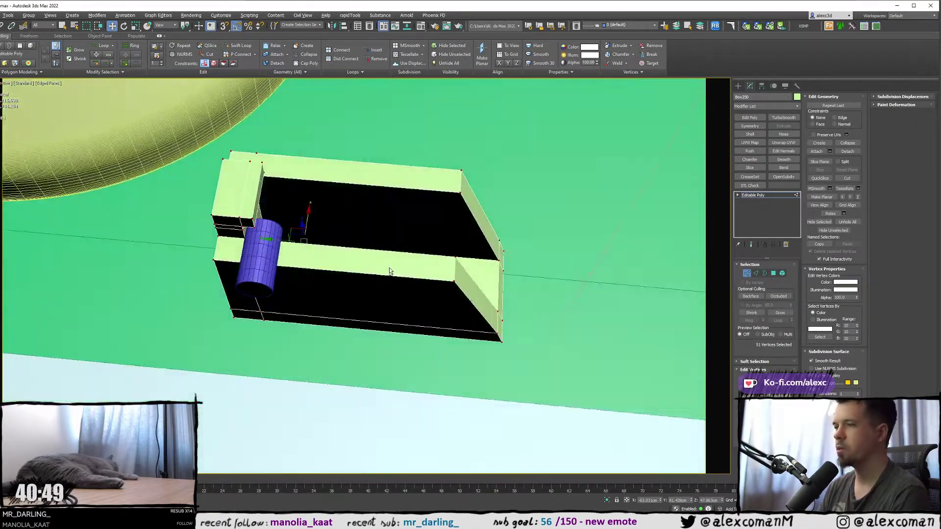
middle_drag(488, 257, 353, 208)
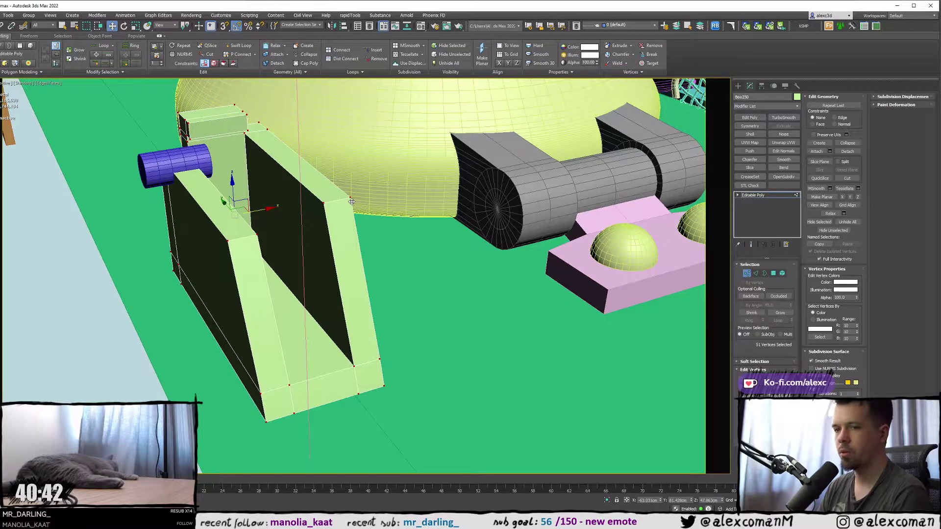
alt+middle_drag(343, 215, 460, 170)
- Draw a thin box about 5 cm long and 3.4 cm high within the bracket's side-view profile, with AutoGrid off
click(738, 86)
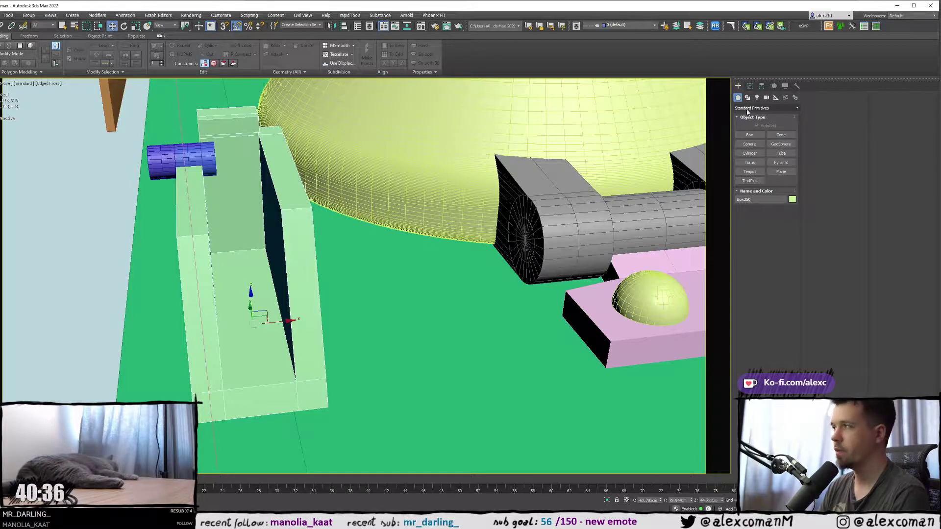
click(748, 135)
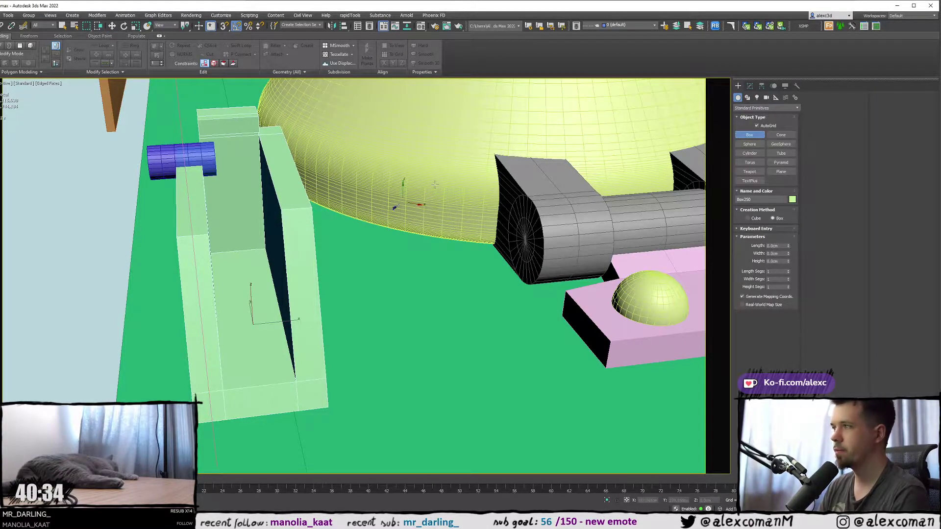
click(769, 126)
alt+middle_drag(294, 230, 422, 224)
key(alt+w)
middle_click(412, 178)
middle_click(214, 317)
key(alt+w)
scroll(206, 221, down, 10)
scroll(344, 234, down, 4)
scroll(343, 234, up, 5)
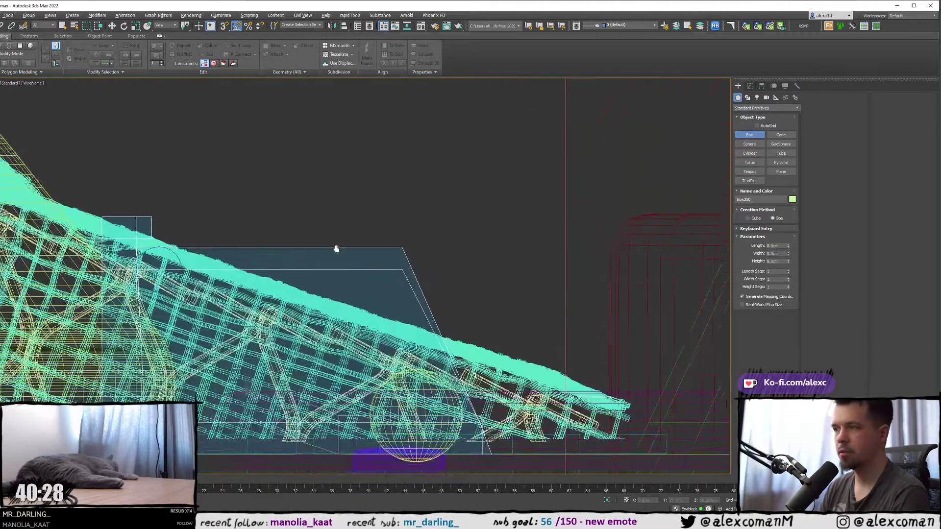
middle_drag(346, 232, 359, 218)
scroll(393, 209, up, 2)
key(alt+w)
middle_click(454, 292)
key(alt+w)
key(alt+w)
middle_click(252, 319)
key(alt+w)
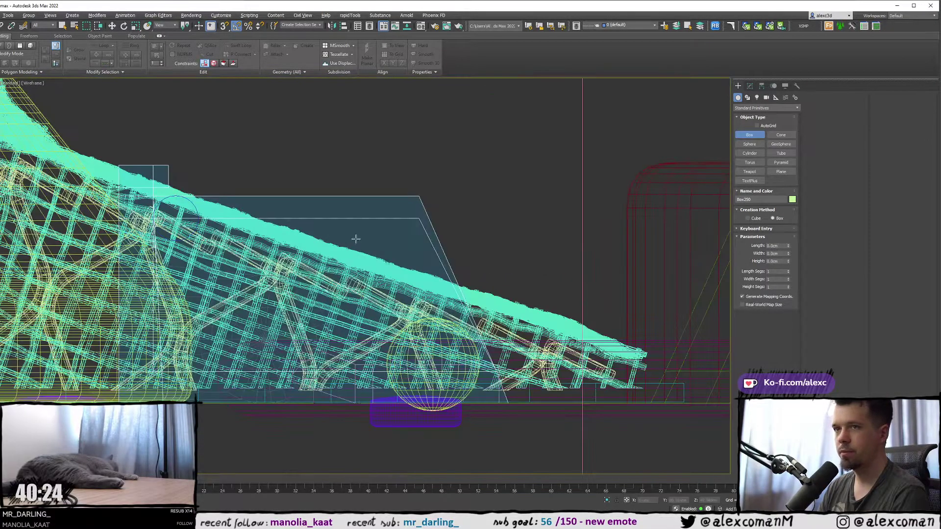
right_click(363, 236)
click(749, 135)
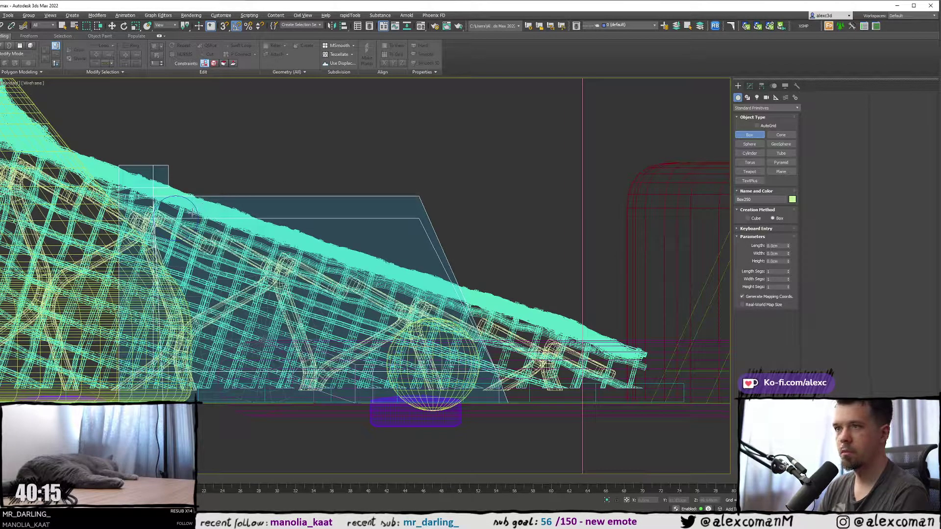
drag(221, 214, 409, 343)
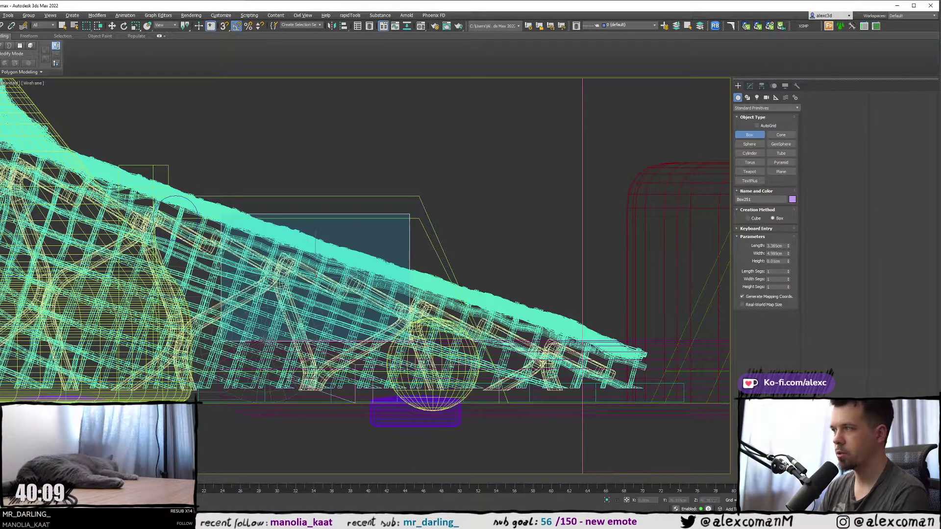
click(403, 332)
right_click(403, 333)
- Move the new box from the tank's centreline across into the channel between the bracket's side walls
key(alt+w)
middle_click(461, 330)
key(alt+w)
scroll(461, 331, down, 5)
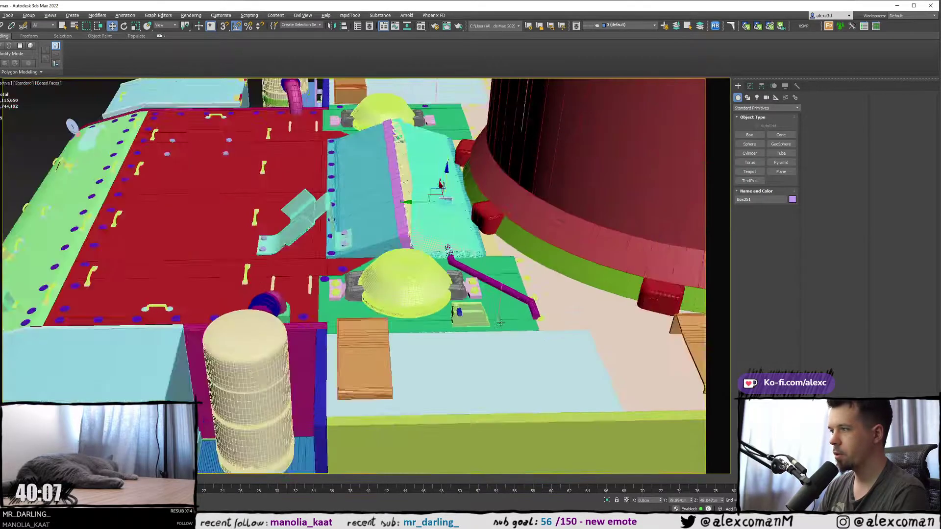
alt+middle_drag(509, 321, 462, 331)
scroll(476, 247, up, 5)
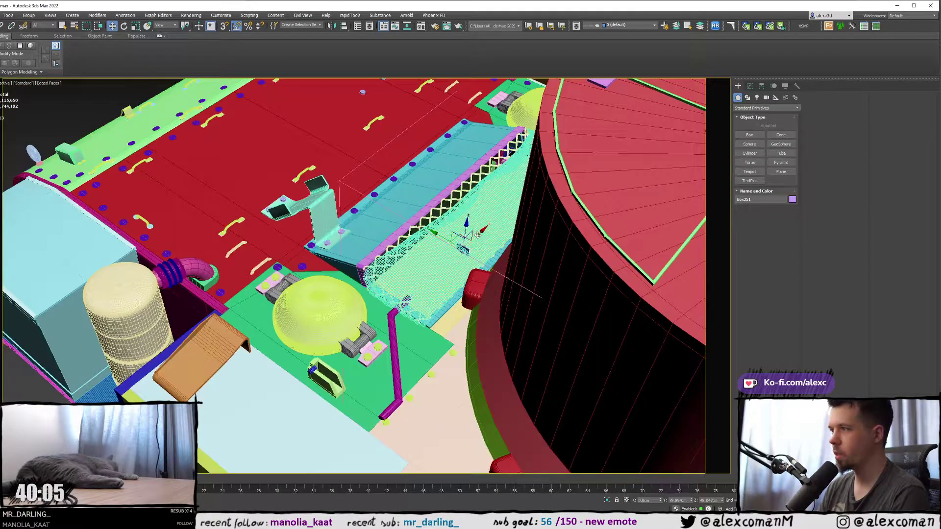
key(z)
scroll(422, 340, down, 3)
mouse_move(422, 340)
alt+middle_down()
mouse_move(308, 304)
mouse_move(398, 340)
mouse_move(373, 301)
alt+middle_up()
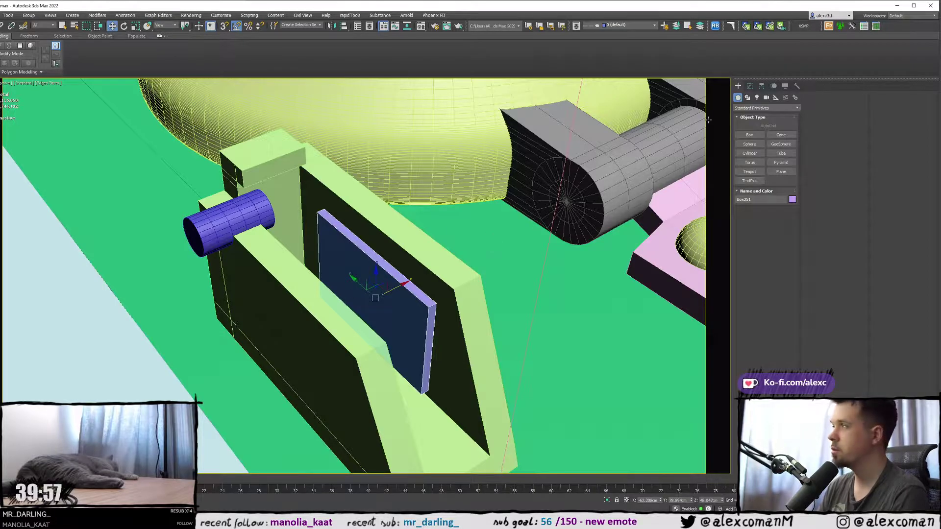
- Increase the box's height parameter to about 0.6 cm and shift the box toward the side wall carrying the pin
click(750, 86)
alt+middle_drag(450, 173, 611, 191)
scroll(344, 220, up, 2)
scroll(335, 224, down, 3)
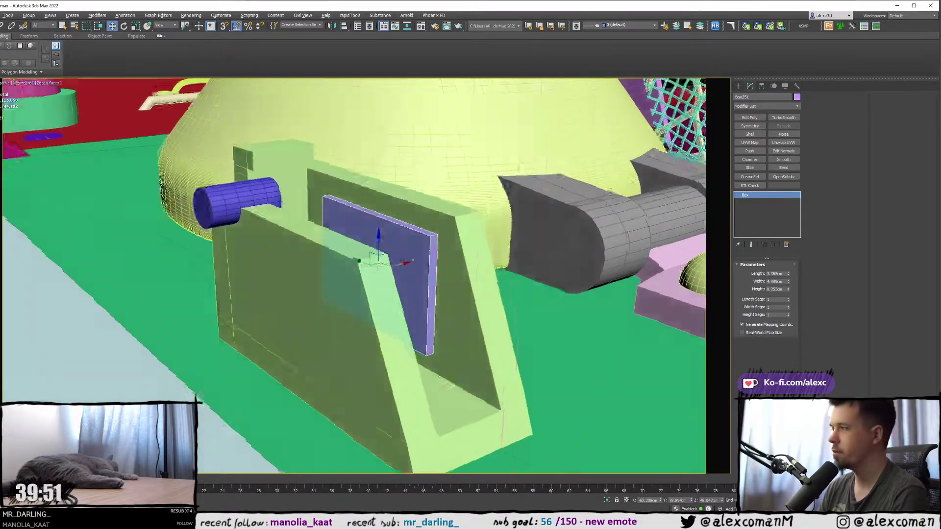
key(shift+z)
drag(788, 290, 788, 270)
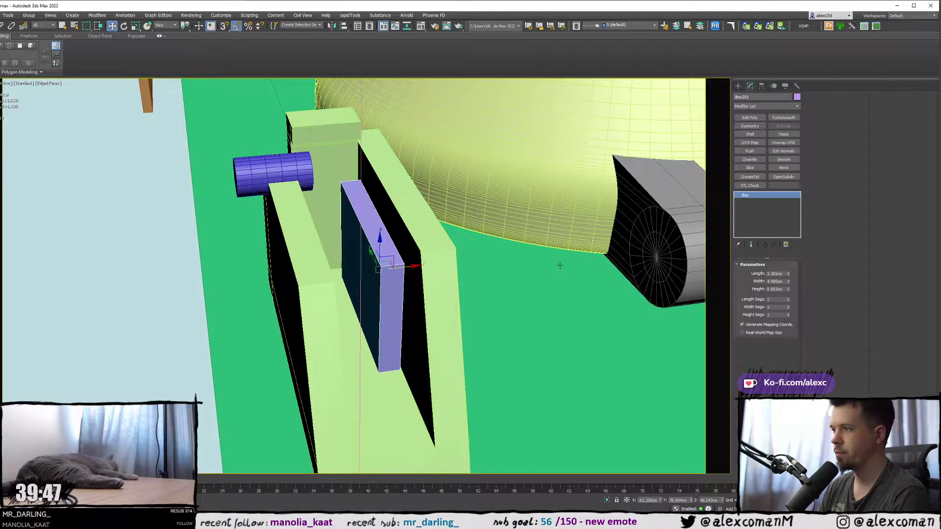
drag(407, 268, 387, 267)
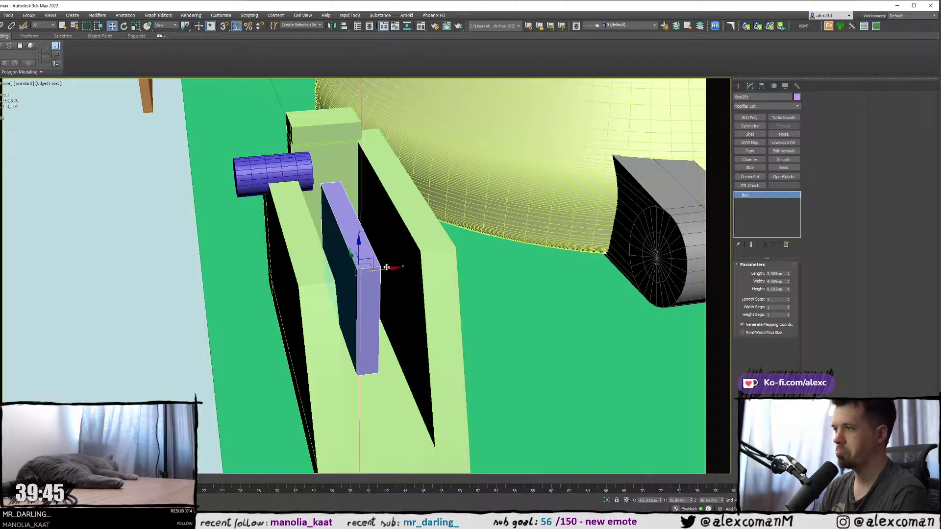
alt+middle_drag(380, 259, 402, 282)
alt+middle_drag(336, 239, 326, 257)
- Add an Edit Poly modifier to the box and scale it slightly thicker across the bracket
click(749, 117)
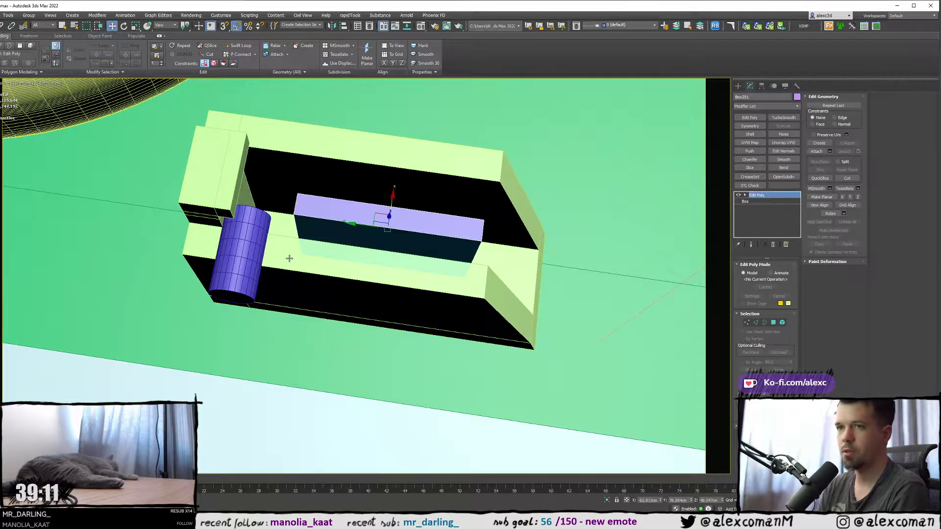
alt+middle_drag(472, 192, 365, 235)
key(r)
drag(317, 239, 310, 237)
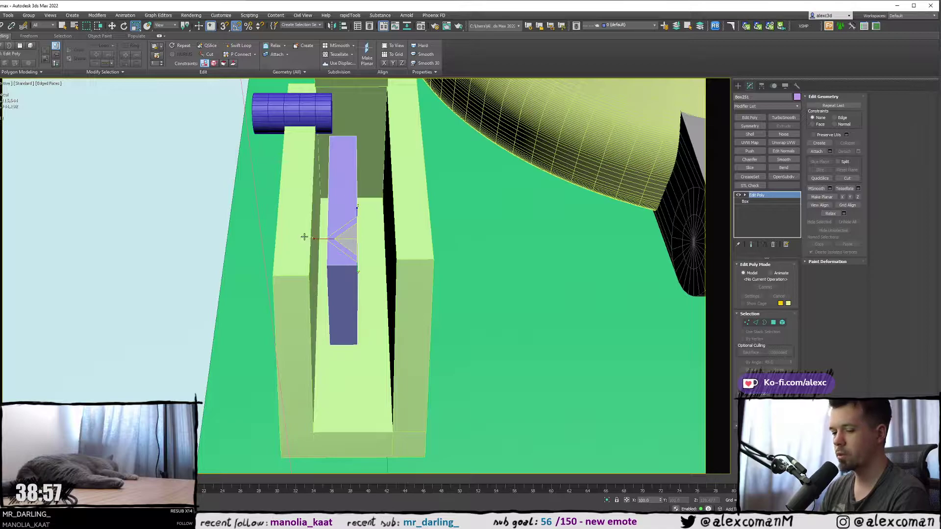
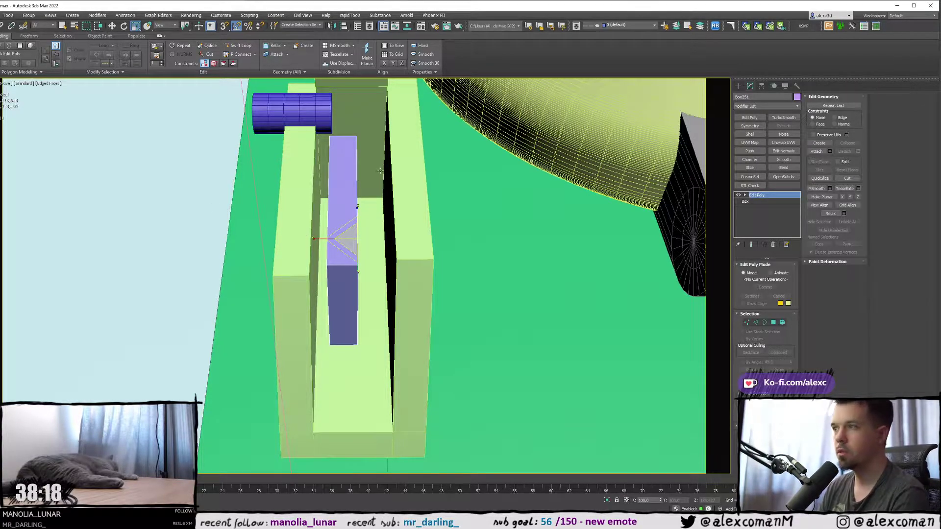
- Centre the box between the bracket's side walls and slide it a little toward the bracket's closed end
key(w)
drag(380, 239, 383, 239)
alt+middle_drag(383, 239, 281, 243)
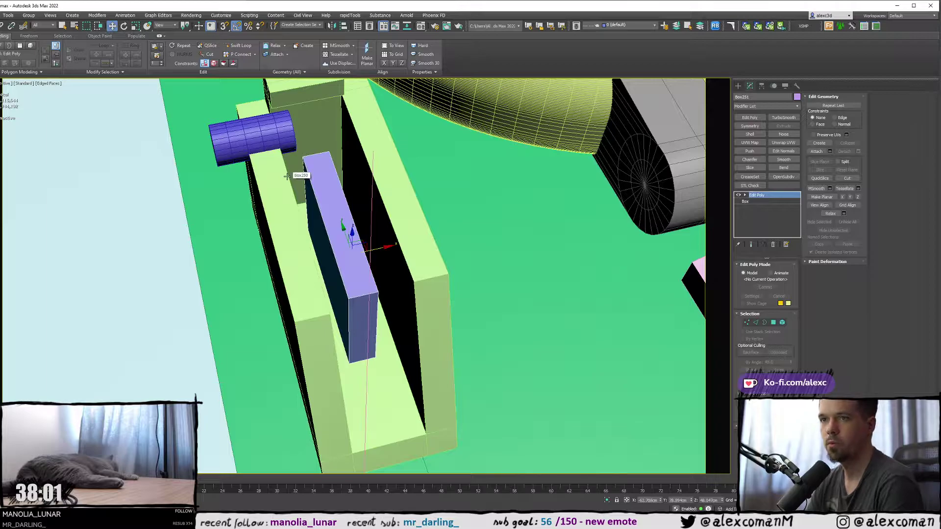
alt+middle_drag(328, 219, 281, 216)
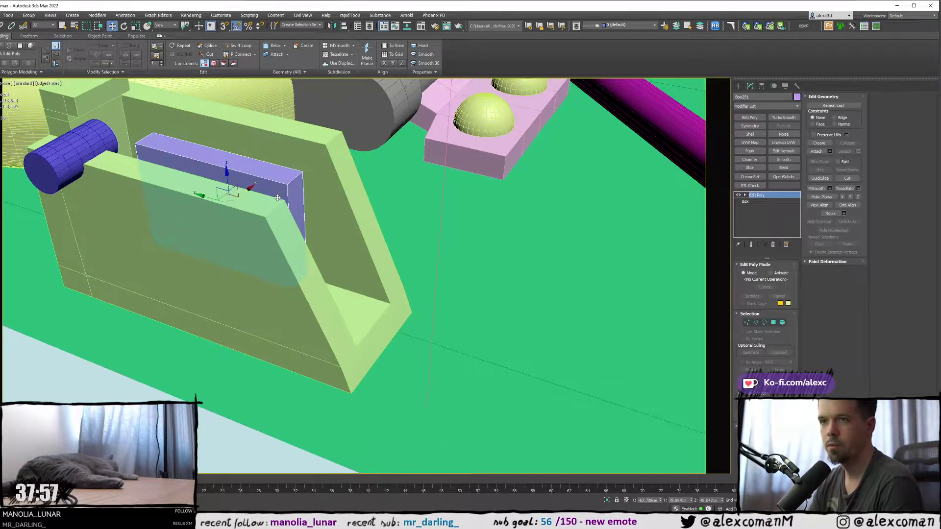
scroll(282, 233, up, 5)
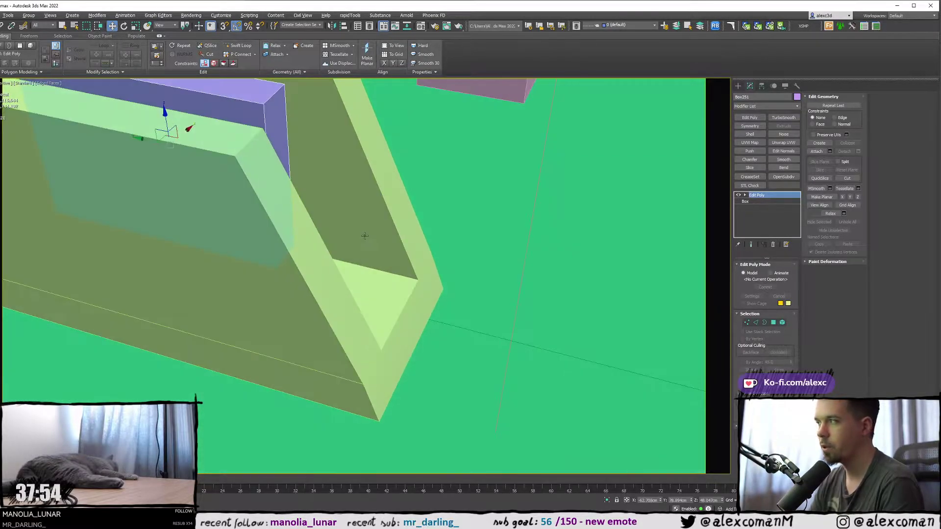
middle_drag(365, 236, 399, 270)
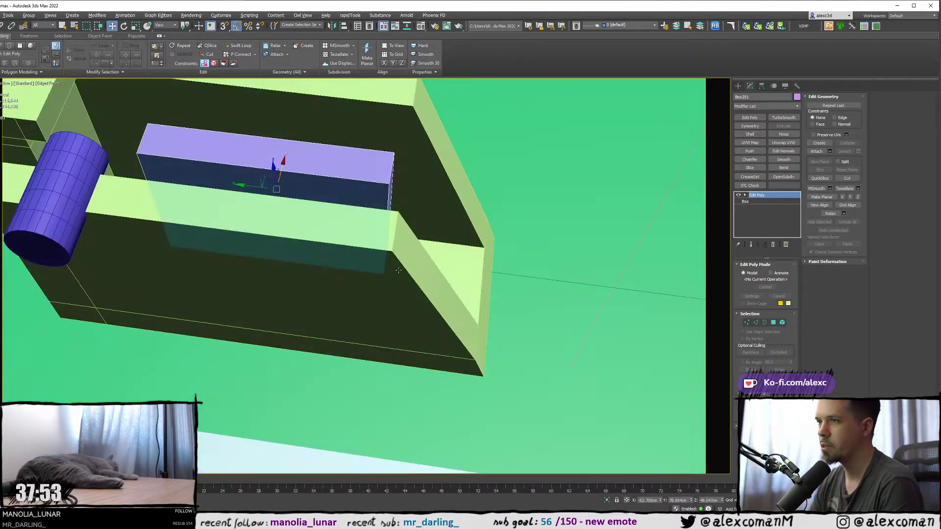
drag(243, 188, 216, 180)
alt+middle_drag(462, 258, 380, 231)
- Draw a second, smaller thin box in the side view, low between the first box and the bracket's sloped end
click(739, 86)
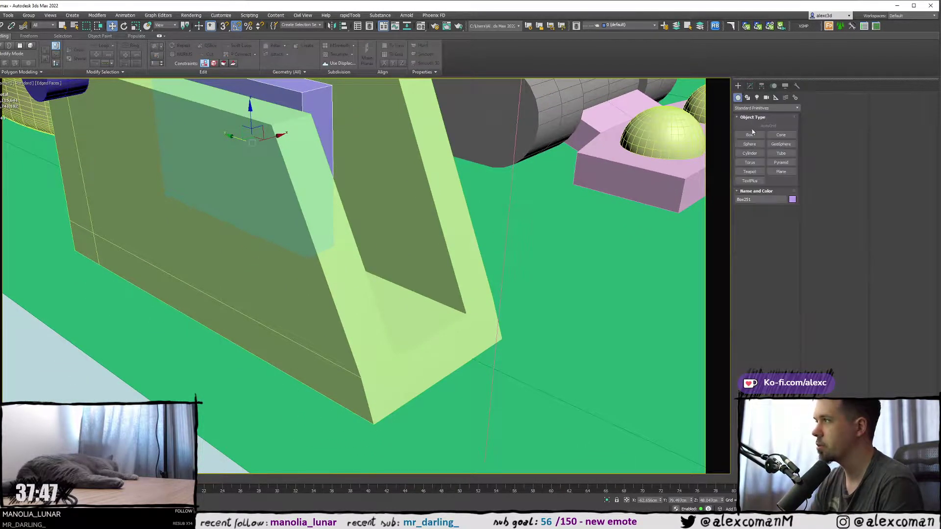
click(750, 136)
key(alt+w)
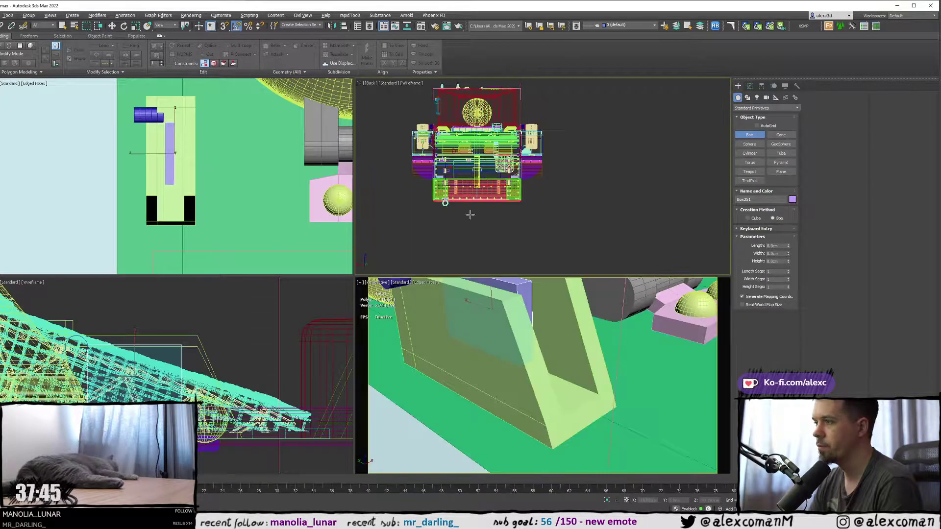
key(alt+w)
scroll(211, 349, up, 8)
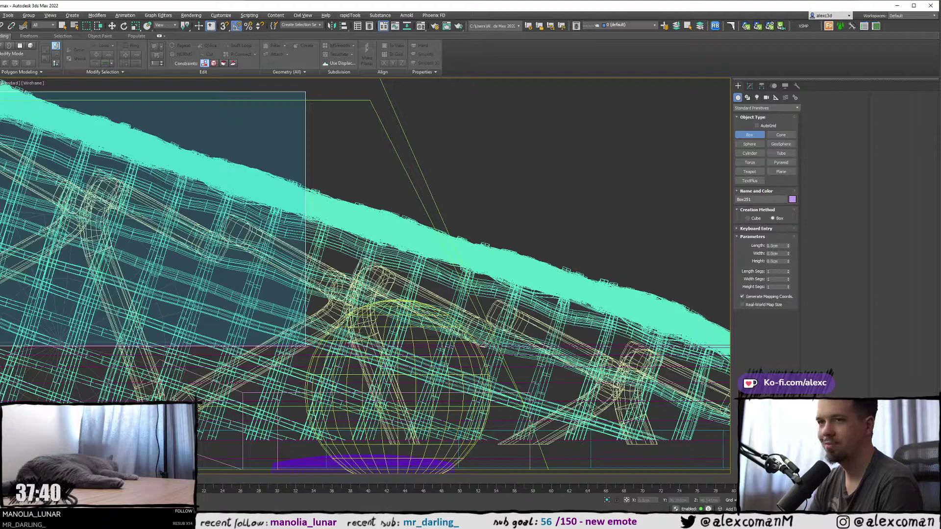
click(322, 353)
mouse_move(322, 353)
mouse_down()
mouse_move(413, 337)
mouse_move(463, 264)
mouse_move(451, 256)
mouse_up()
click(450, 256)
right_click(450, 256)
key(alt+w)
- Move the second box across into the bracket's channel, near the inside of the wall beside the domed cover
middle_click(561, 334)
key(alt+w)
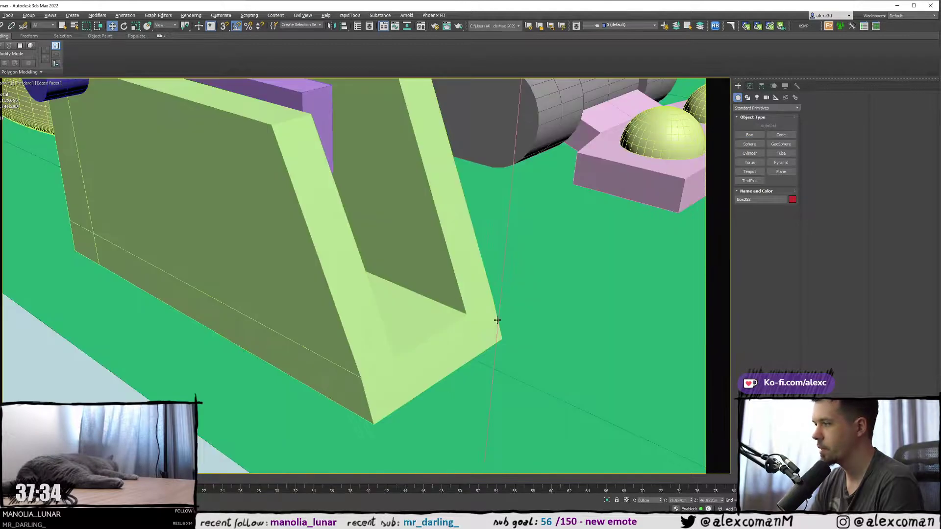
key(z)
scroll(540, 316, up, 6)
drag(538, 314, 475, 349)
key(z)
alt+middle_drag(466, 351, 444, 325)
scroll(444, 323, down, 5)
right_click(444, 319)
click(356, 361)
alt+middle_drag(355, 360, 364, 323)
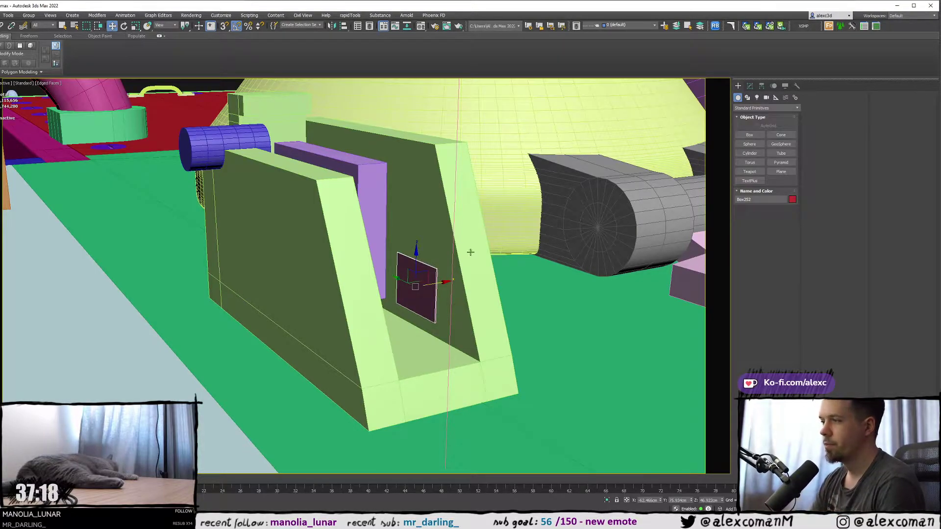
- Convert the second box to Editable Poly and pull its side face across the channel to form a thick block
right_click(432, 271)
mouse_move(496, 347)
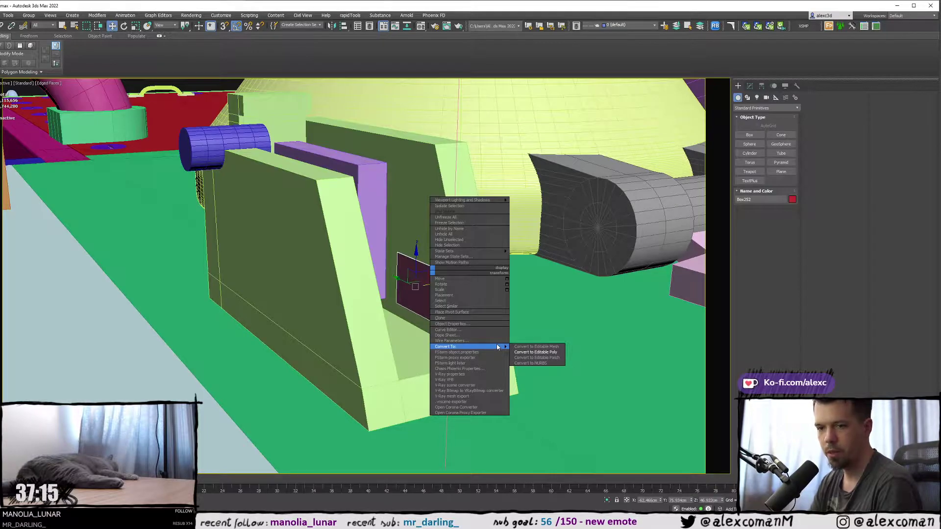
click(539, 352)
scroll(392, 274, up, 6)
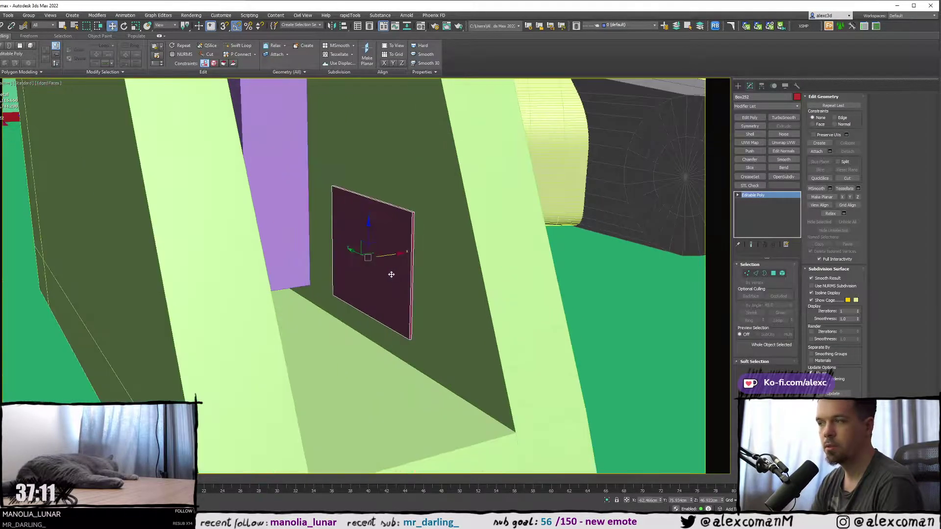
key(4)
click(392, 275)
mouse_move(406, 269)
alt+middle_down()
mouse_move(399, 279)
mouse_move(393, 265)
alt+middle_up()
drag(392, 256, 298, 252)
alt+middle_drag(298, 251, 364, 272)
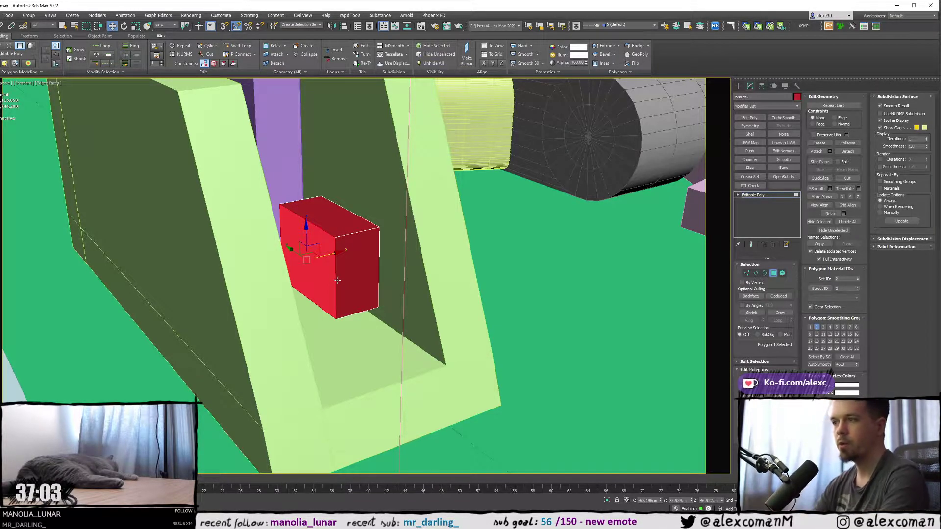
- Lower the block toward the channel floor and slide it forward against the side wall beside the domed cover
click(738, 85)
mouse_move(346, 237)
alt+middle_down()
mouse_move(338, 230)
mouse_move(351, 234)
alt+middle_up()
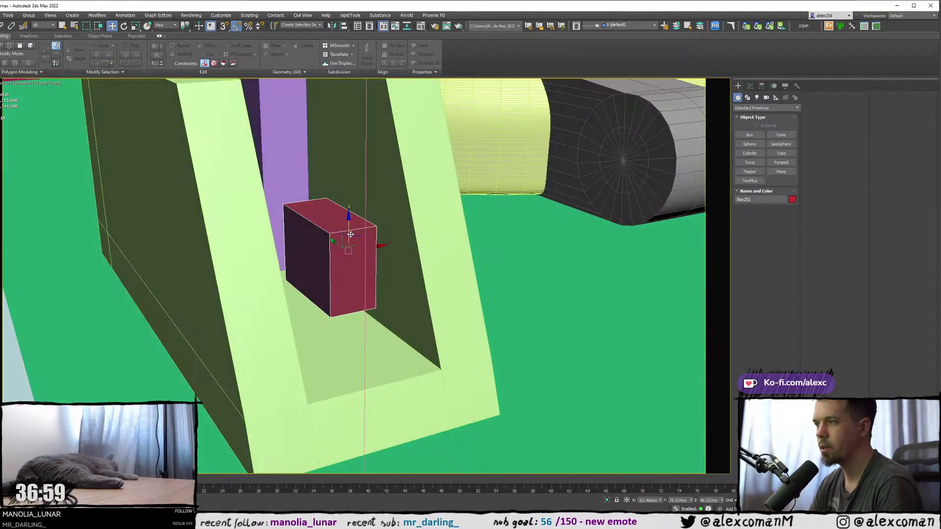
drag(354, 234, 378, 269)
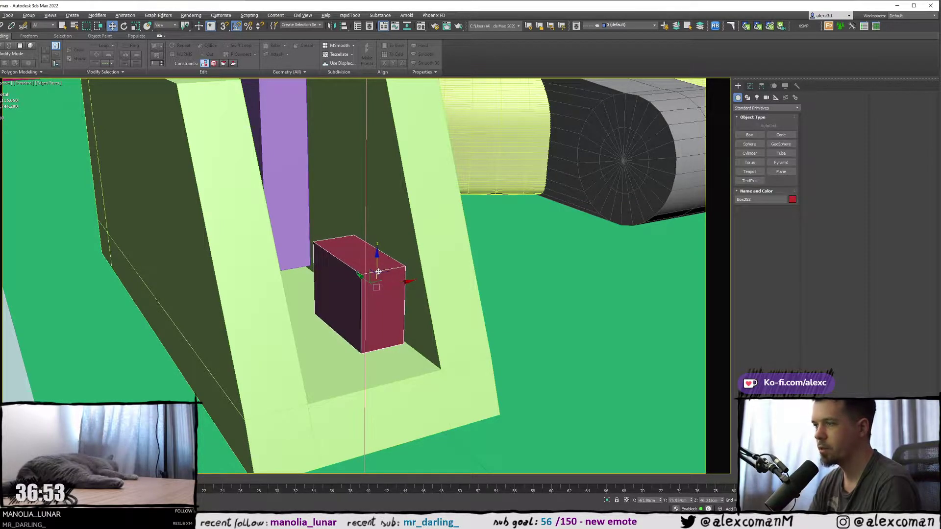
alt+middle_drag(379, 272, 378, 289)
drag(399, 288, 403, 288)
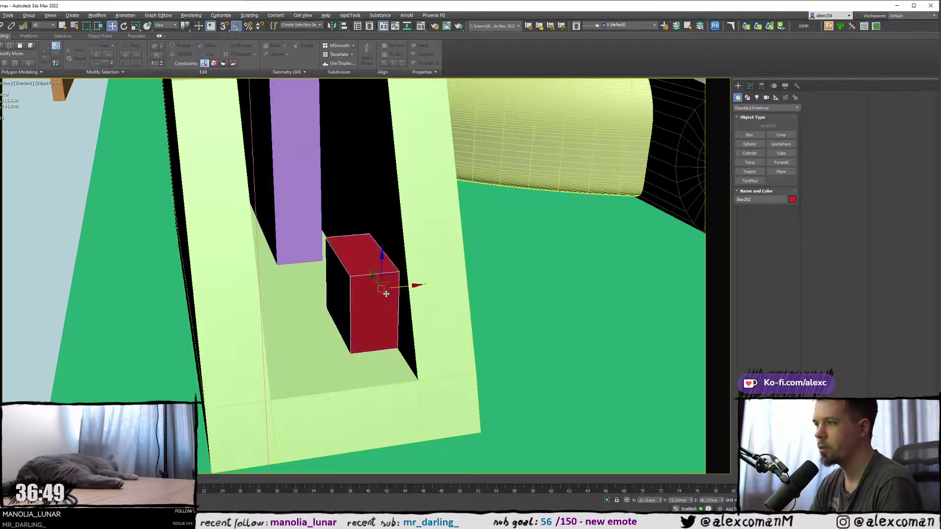
alt+middle_drag(387, 293, 397, 290)
drag(352, 275, 388, 284)
alt+middle_drag(395, 286, 346, 268)
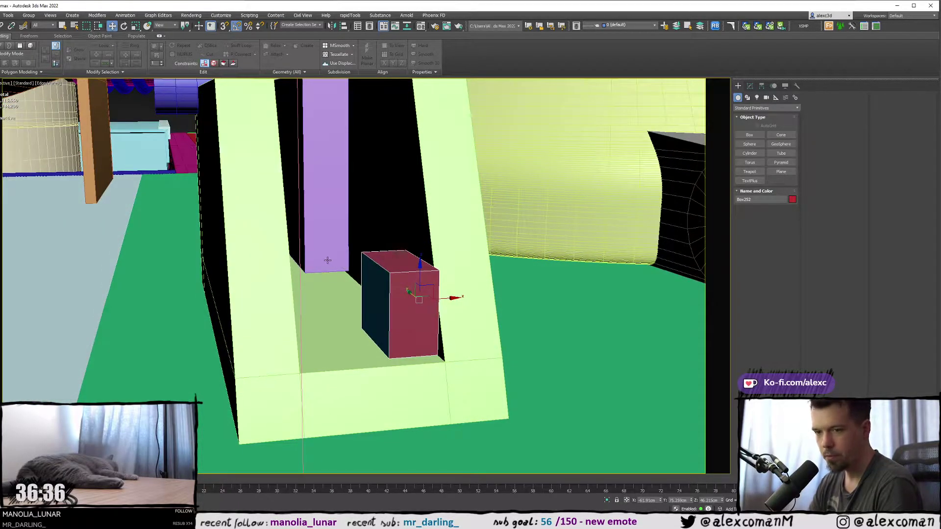
middle_drag(327, 275, 463, 284)
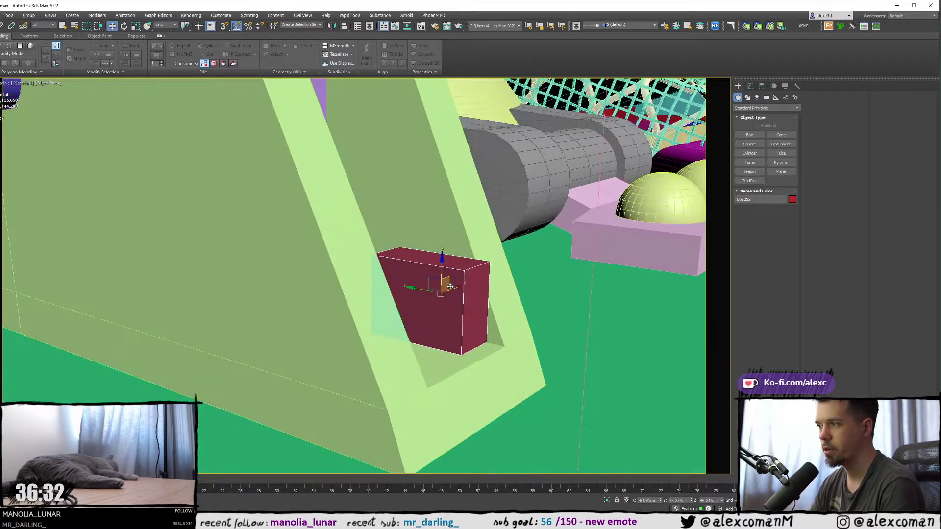
- Taper the block by scaling its four top vertices closer together along the channel's length
key(1)
key(F3)
drag(504, 255, 458, 280)
key(F3)
mouse_move(458, 279)
alt+middle_down()
mouse_move(463, 296)
mouse_move(462, 283)
alt+middle_up()
key(F3)
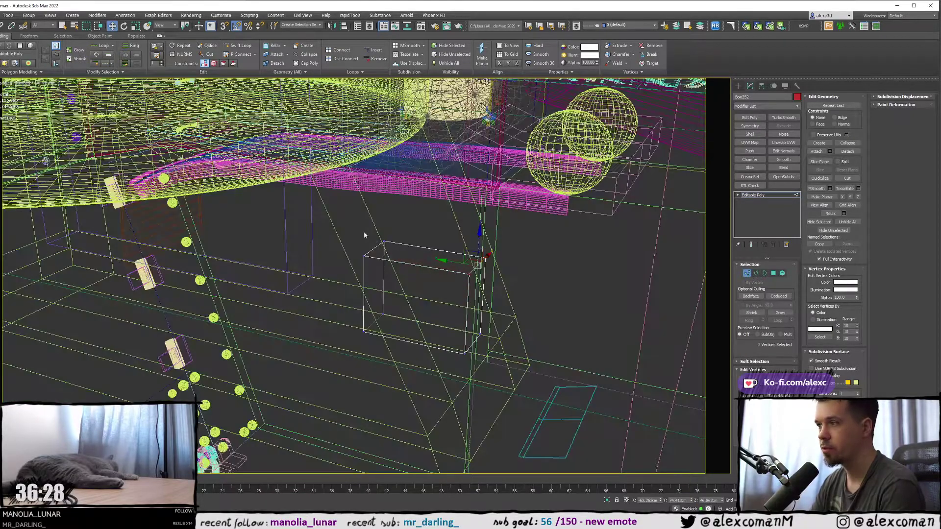
key(r)
drag(459, 263, 420, 252)
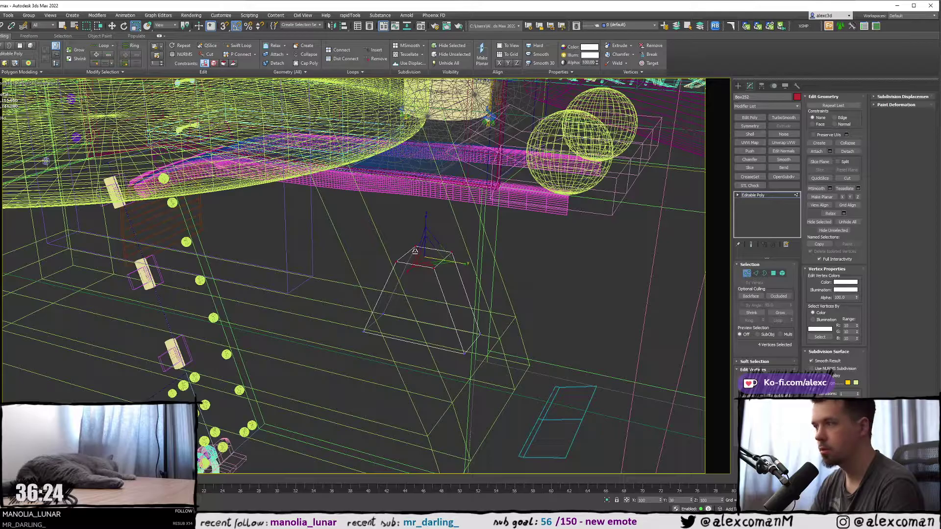
- Widen the block slightly by moving the vertices of its inner side across the channel
mouse_move(416, 251)
alt+middle_down()
mouse_move(425, 294)
mouse_move(417, 305)
mouse_move(405, 283)
mouse_move(411, 270)
mouse_move(387, 271)
mouse_move(405, 316)
alt+middle_up()
key(F3)
key(F3)
key(F3)
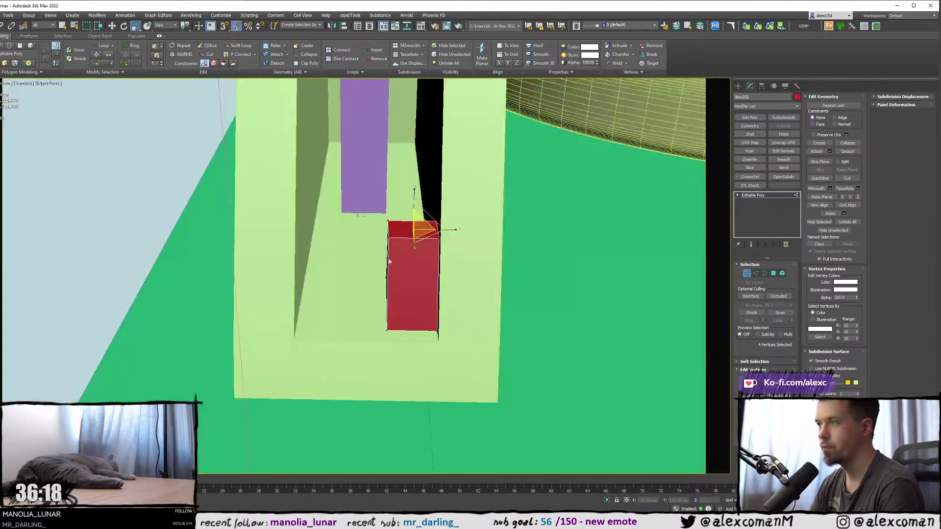
key(w)
drag(406, 268, 377, 267)
alt+middle_drag(378, 266, 387, 318)
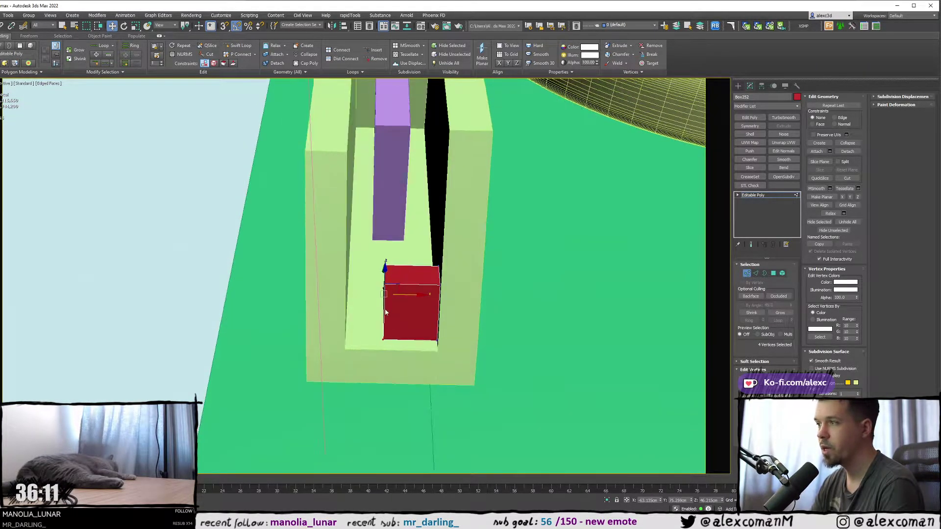
scroll(389, 304, down, 3)
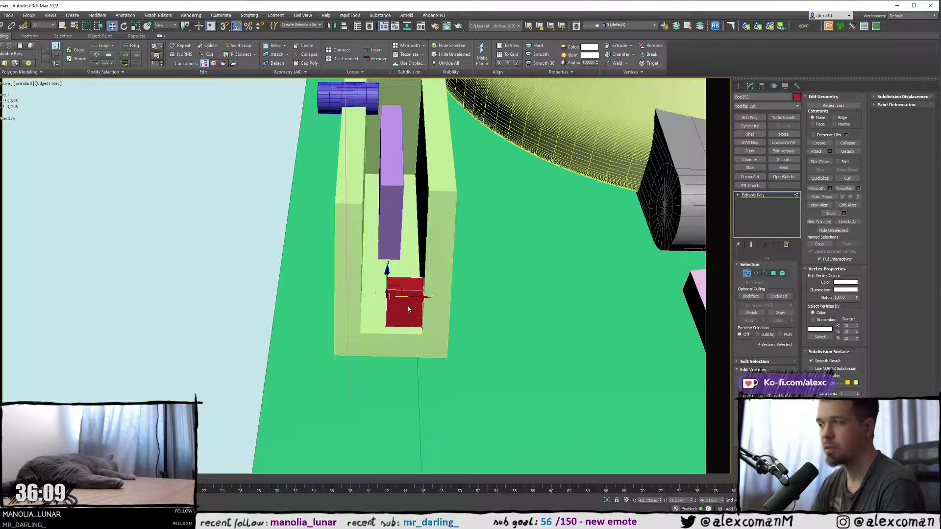
- Narrow the bracket's channel by moving the vertices of the side wall opposite the domed cover slightly inward
click(738, 86)
click(348, 169)
middle_drag(346, 179, 370, 226)
click(359, 236)
scroll(369, 234, down, 4)
scroll(370, 229, up, 2)
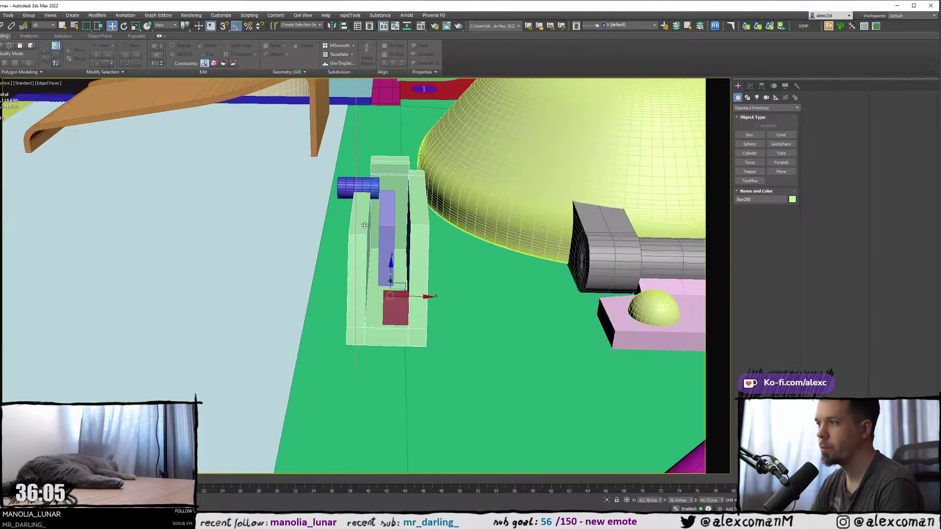
key(1)
key(F3)
key(F3)
scroll(376, 274, up, 3)
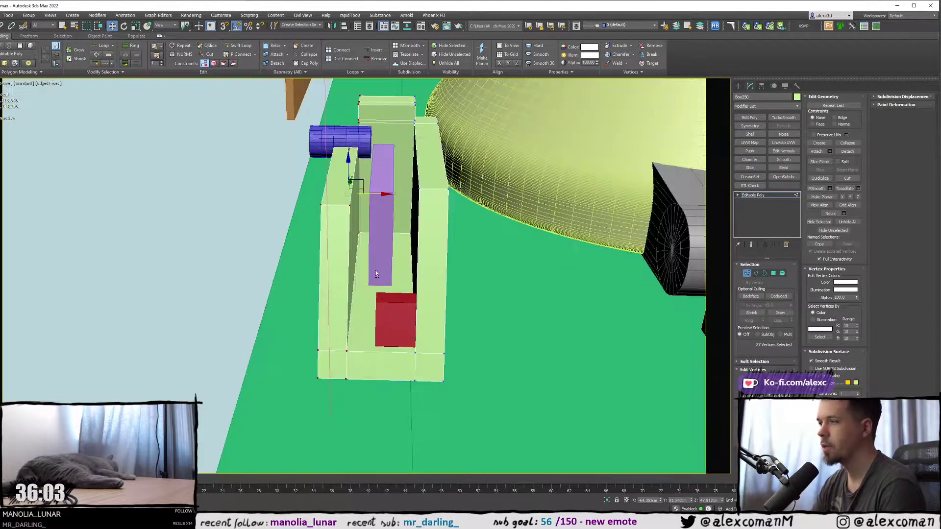
drag(373, 194, 376, 194)
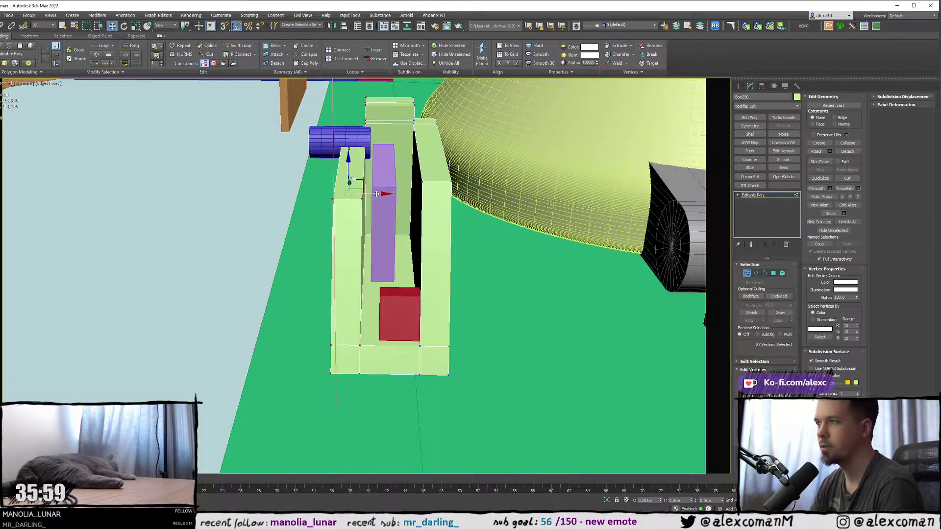
alt+middle_drag(376, 195, 383, 199)
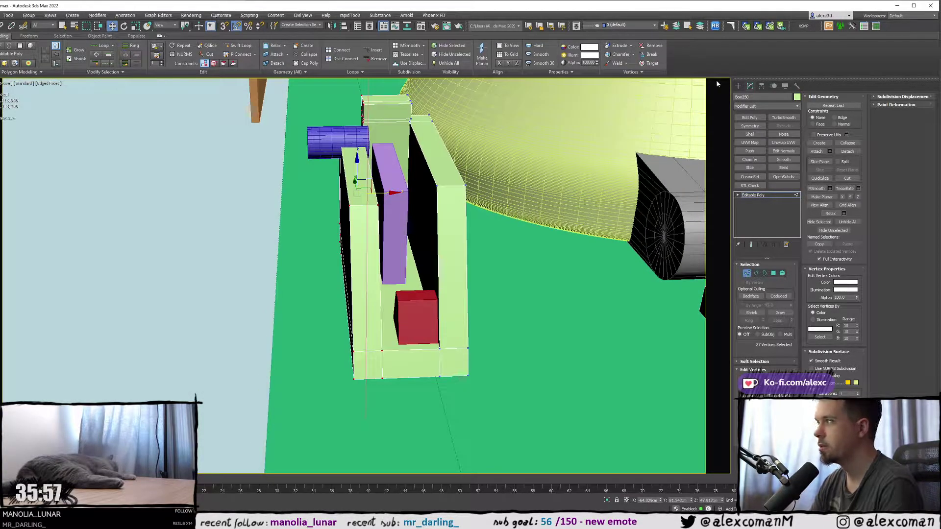
- Select the tapered block and move its pivot point down to the base
click(738, 86)
alt+middle_drag(351, 151, 355, 162)
scroll(350, 192, up, 2)
click(392, 209)
alt+middle_drag(429, 221, 355, 351)
middle_drag(418, 160, 395, 210)
click(397, 219)
key(z)
scroll(378, 204, down, 4)
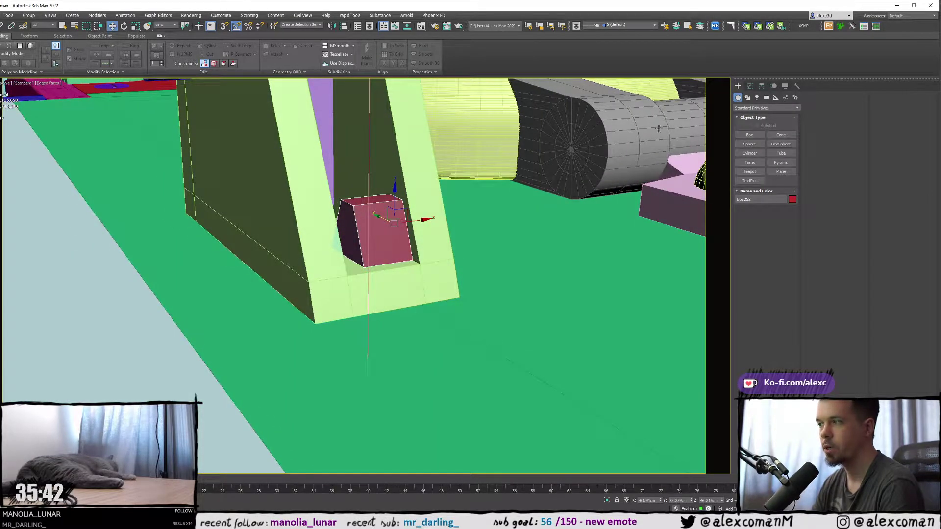
click(759, 87)
click(766, 136)
scroll(421, 216, up, 3)
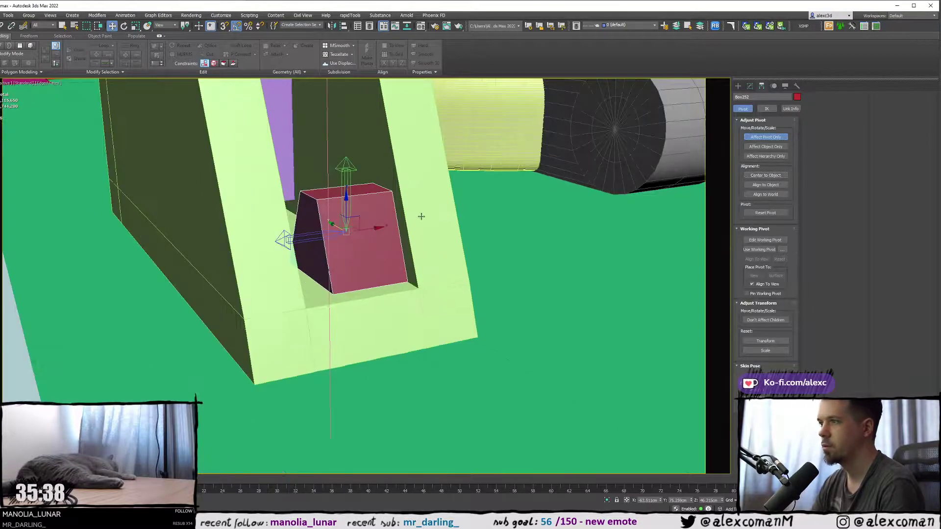
alt+middle_drag(364, 246, 397, 264)
key(r)
alt+middle_drag(475, 186, 477, 185)
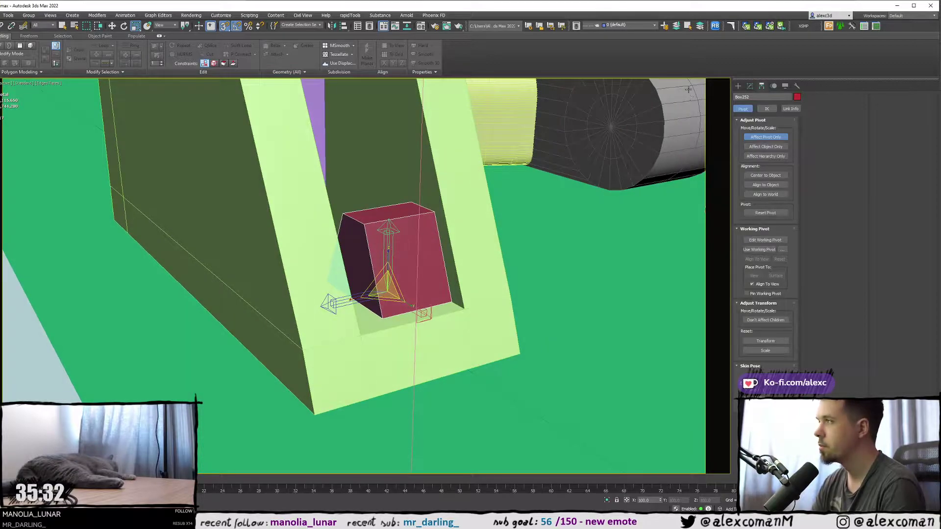
- Scale up the block's length and height from its pivot, and check its fit in the channel from above
click(739, 86)
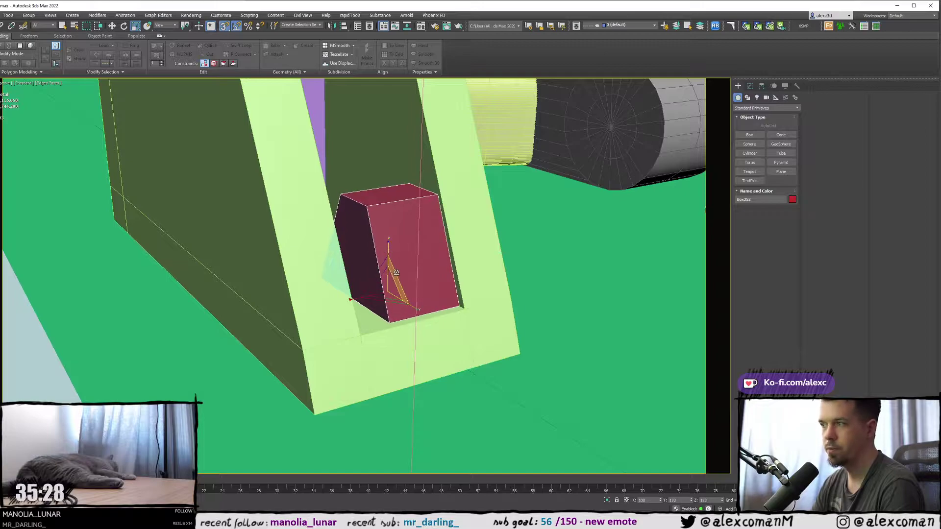
alt+middle_drag(394, 272, 439, 263)
key(alt+w)
middle_click(257, 218)
key(alt+w)
middle_drag(249, 268, 230, 212)
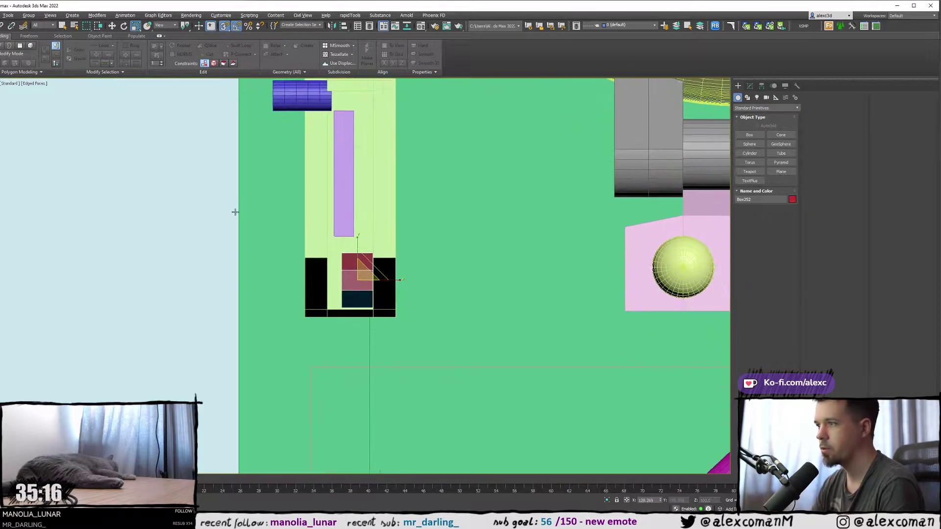
scroll(320, 256, up, 3)
key(alt+w)
middle_click(514, 338)
key(alt+w)
alt+middle_drag(513, 338, 498, 286)
key(w)
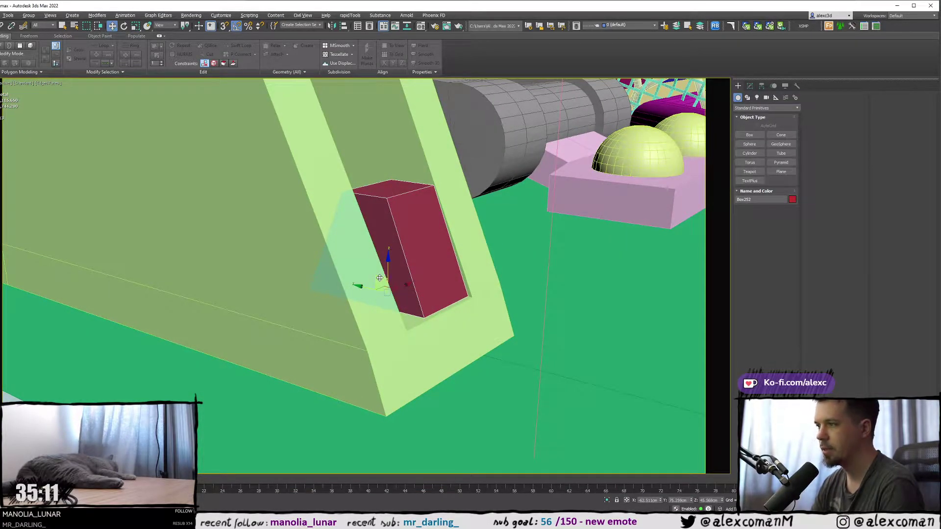
- Select the block's four top vertices and scale them to adjust the taper
key(1)
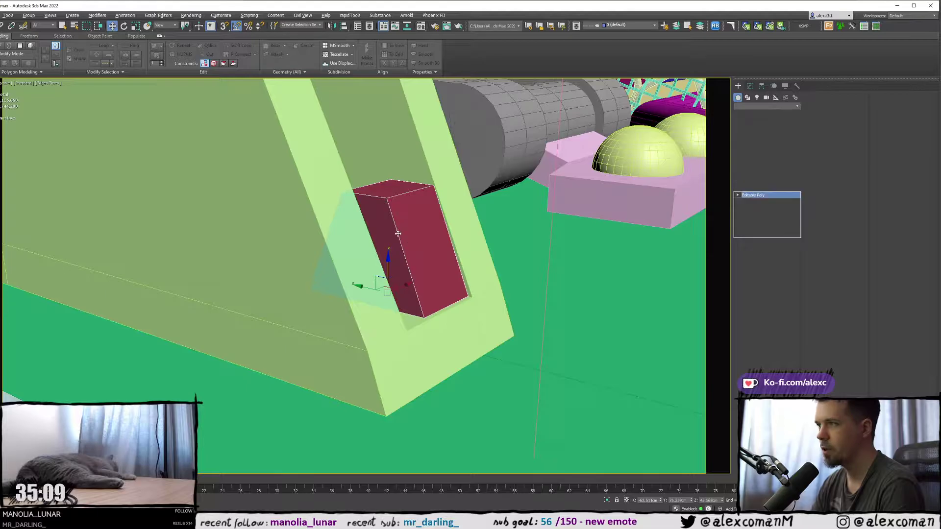
key(F3)
mouse_move(400, 212)
alt+middle_down()
mouse_move(444, 226)
mouse_move(416, 245)
mouse_move(401, 221)
alt+middle_up()
key(r)
key(F3)
scroll(392, 221, up, 3)
drag(402, 218, 403, 219)
alt+middle_drag(404, 229, 371, 241)
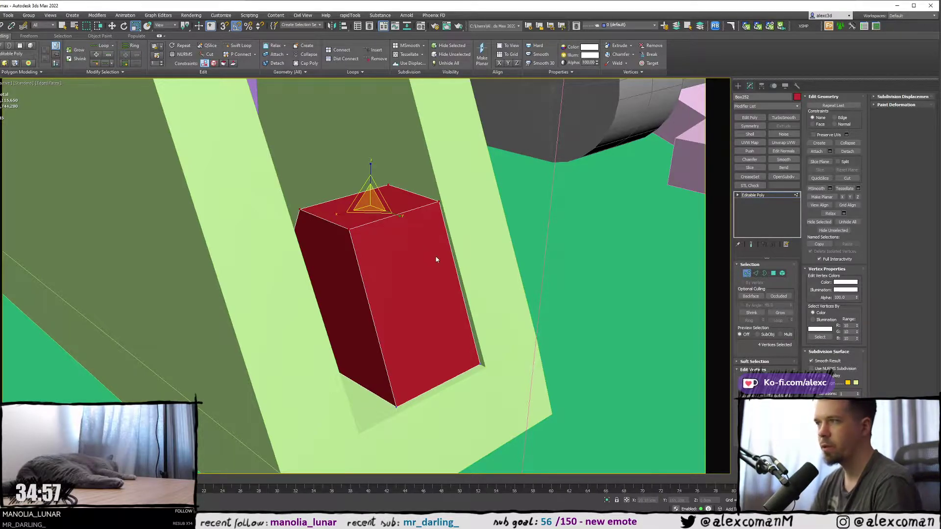
- Lower the block's top vertices slightly and rescale them along the channel's length
key(F3)
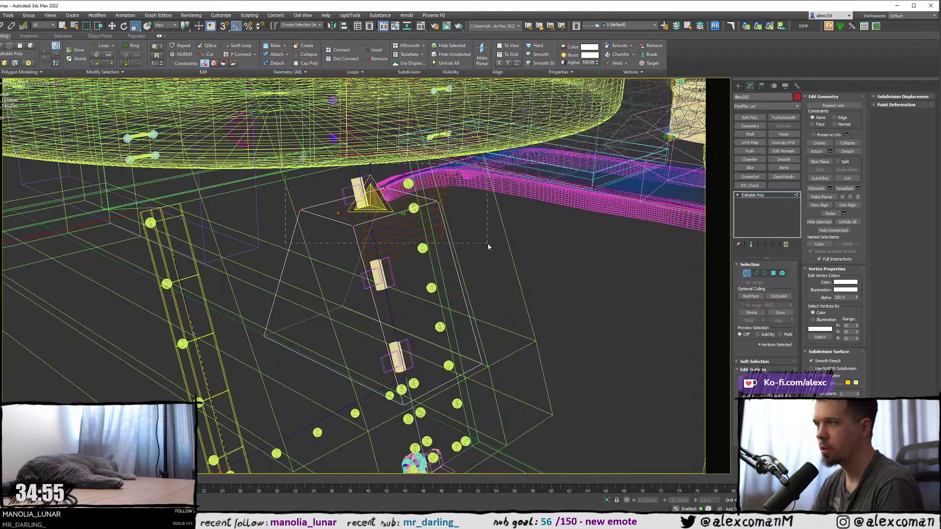
drag(489, 247, 488, 247)
key(F3)
key(w)
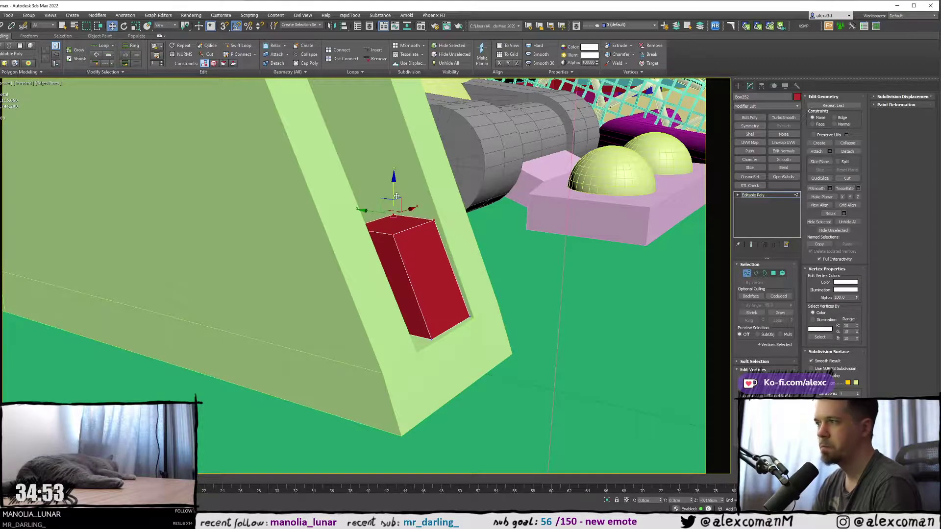
key(r)
alt+middle_drag(412, 211, 433, 228)
drag(434, 228, 431, 230)
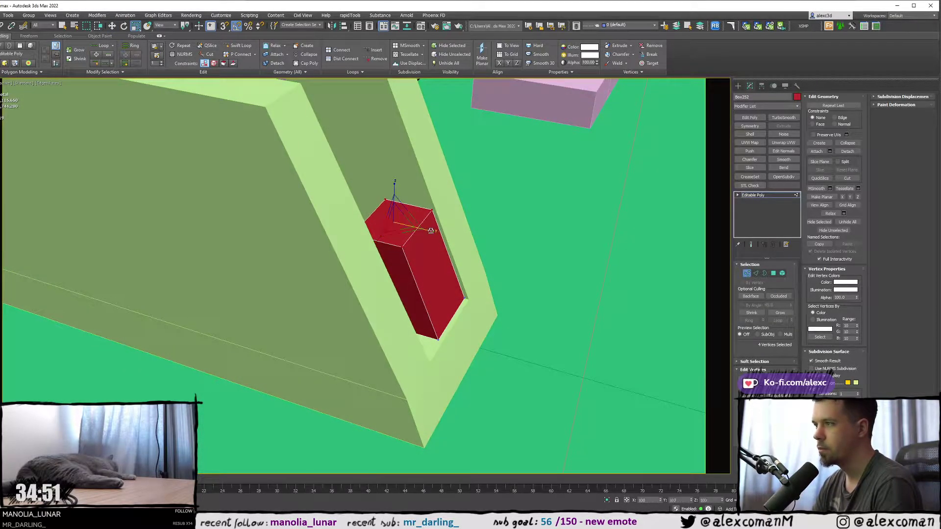
alt+middle_drag(433, 231, 456, 272)
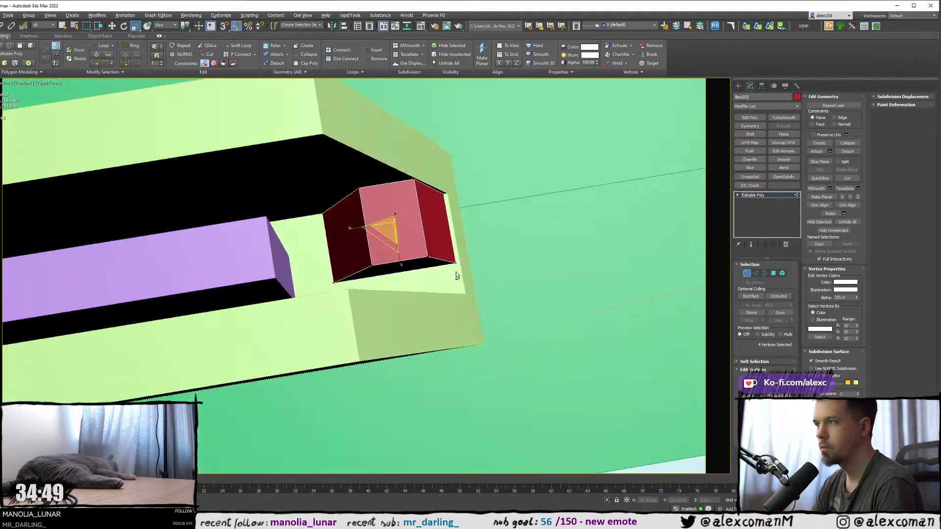
- Shift the vertices at the block's rear end slightly along the channel
key(F3)
key(F3)
key(w)
key(F4)
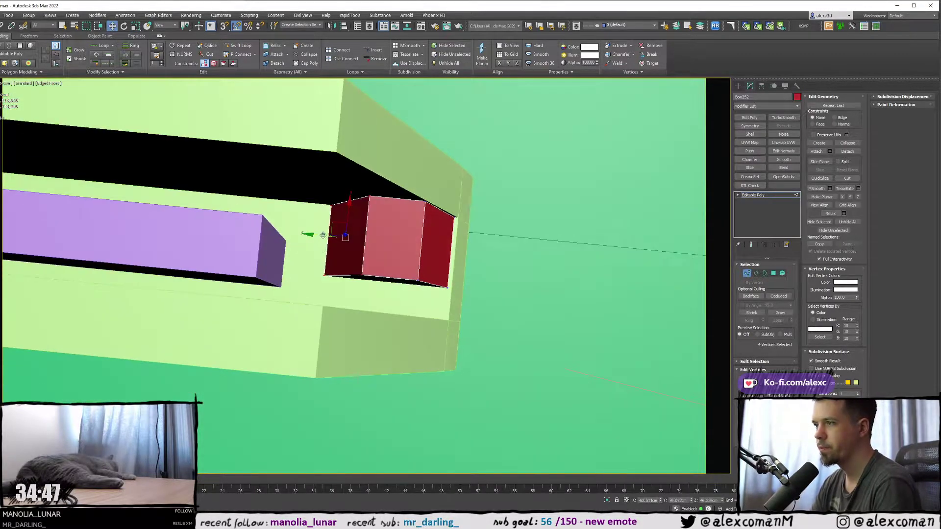
mouse_move(325, 235)
mouse_down()
mouse_move(310, 230)
mouse_move(326, 235)
mouse_up()
alt+middle_drag(378, 269, 331, 234)
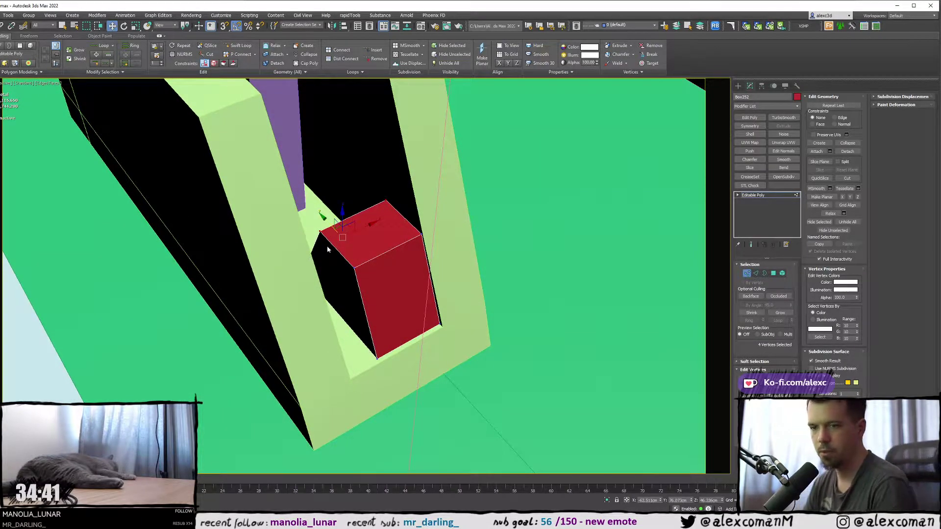
key(2)
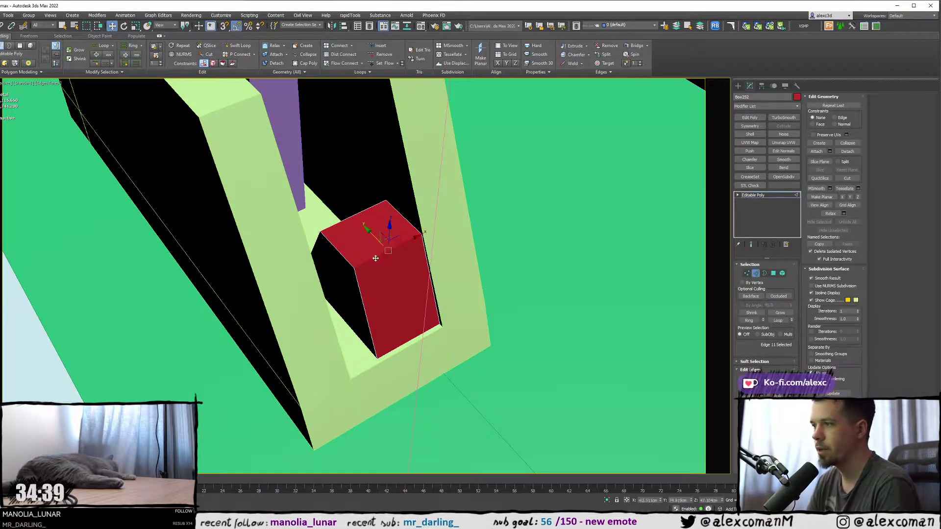
key(F3)
ctrl+click(353, 217)
key(F3)
mouse_move(342, 253)
alt+middle_down()
mouse_move(325, 237)
mouse_move(338, 238)
mouse_move(317, 228)
mouse_move(315, 244)
alt+middle_up()
key(F3)
- Delete the block's top and both sloped end faces, keeping only the two side walls and the base
key(4)
key(F3)
click(319, 210)
ctrl+click(321, 230)
ctrl+click(285, 277)
alt+middle_drag(284, 278, 322, 238)
key(F3)
key(Delete)
- Chamfer the two long edges where the side walls meet the base
alt+middle_drag(345, 288, 344, 309)
key(F3)
key(2)
ctrl+click(367, 256)
key(F3)
right_click(368, 257)
click(290, 297)
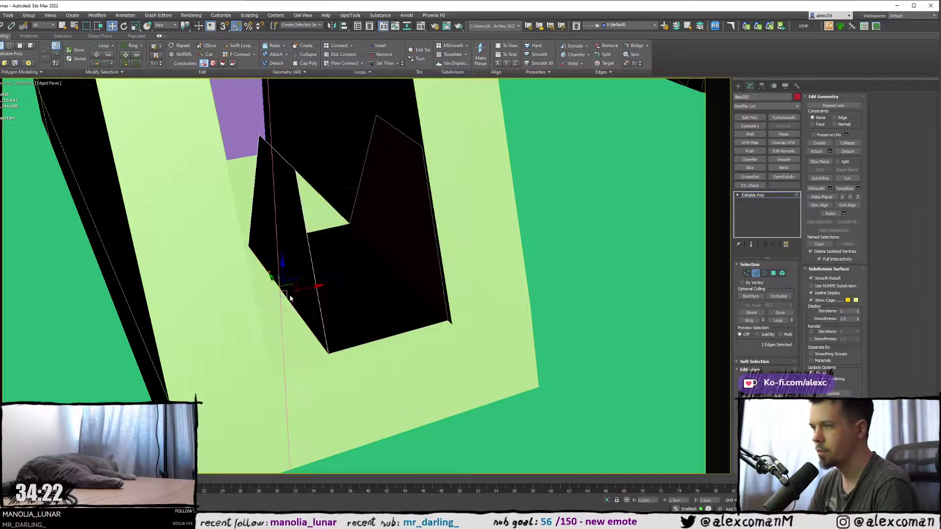
drag(360, 293, 359, 290)
click(358, 355)
alt+middle_drag(358, 355, 309, 294)
click(471, 264)
alt+middle_drag(472, 267, 358, 197)
- Round the upper corners of both side walls by chamfering their four top vertices by about 0.18 cm
key(1)
key(F3)
key(F3)
right_click(432, 191)
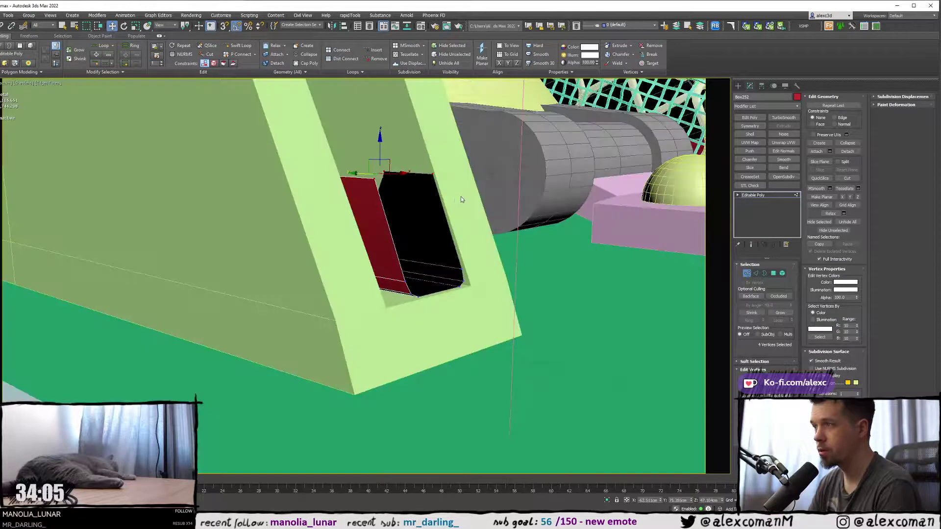
click(360, 227)
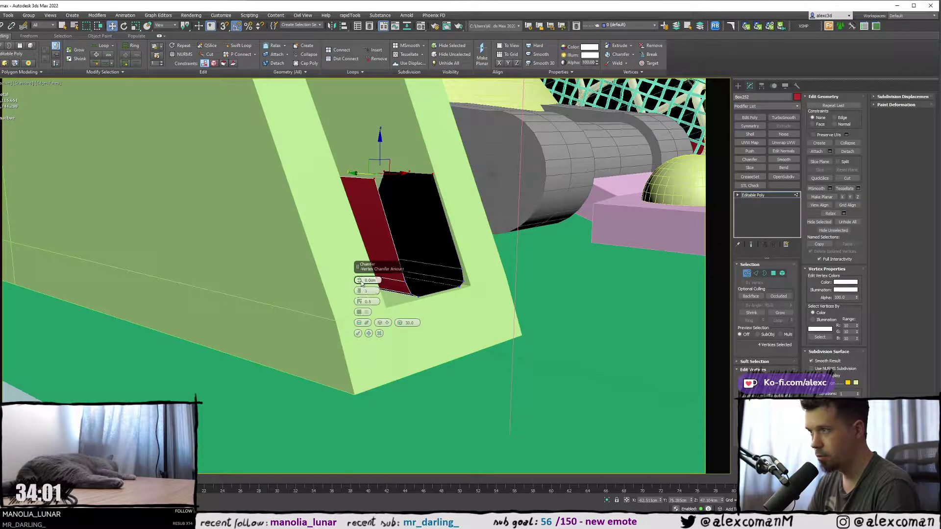
drag(361, 280, 363, 280)
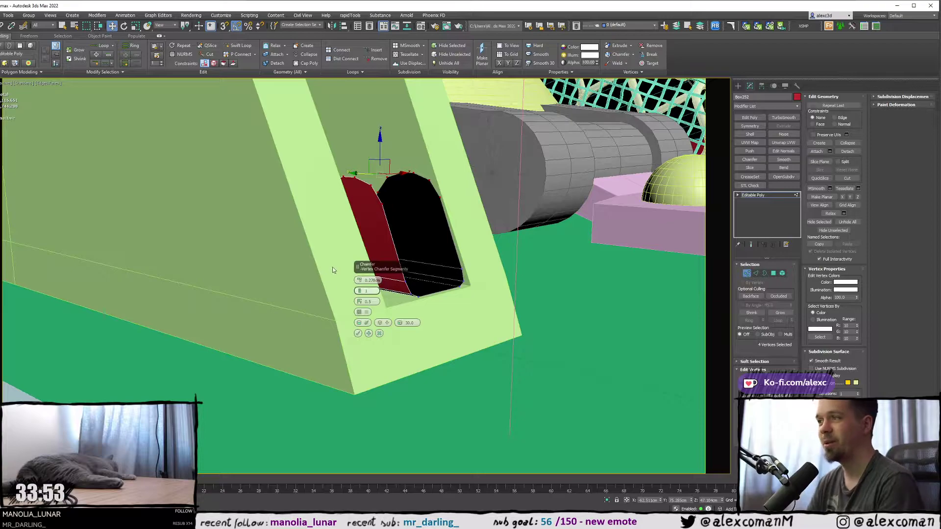
alt+middle_drag(322, 263, 315, 275)
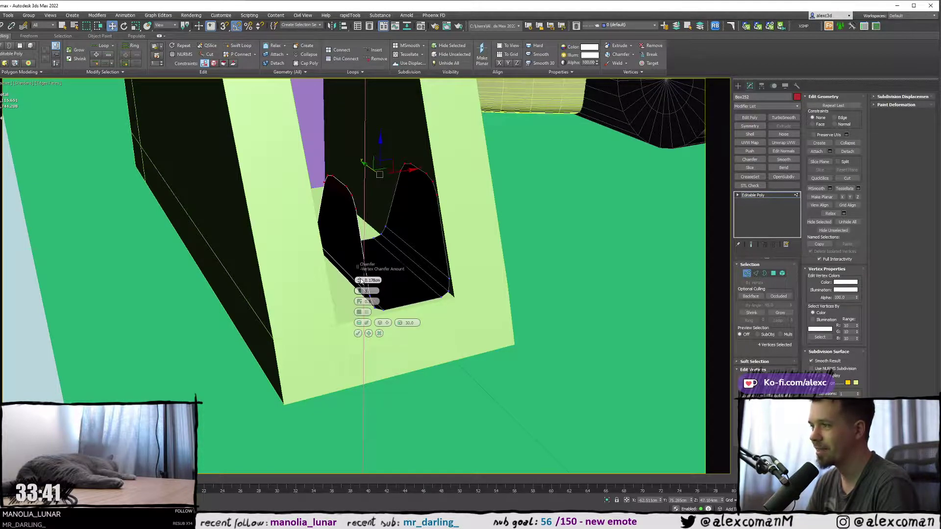
click(358, 333)
- Select the vertices along the clip's rounded side walls and shift them slightly within the channel
alt+middle_drag(358, 334, 362, 273)
key(1)
key(1)
key(F3)
drag(289, 136, 403, 175)
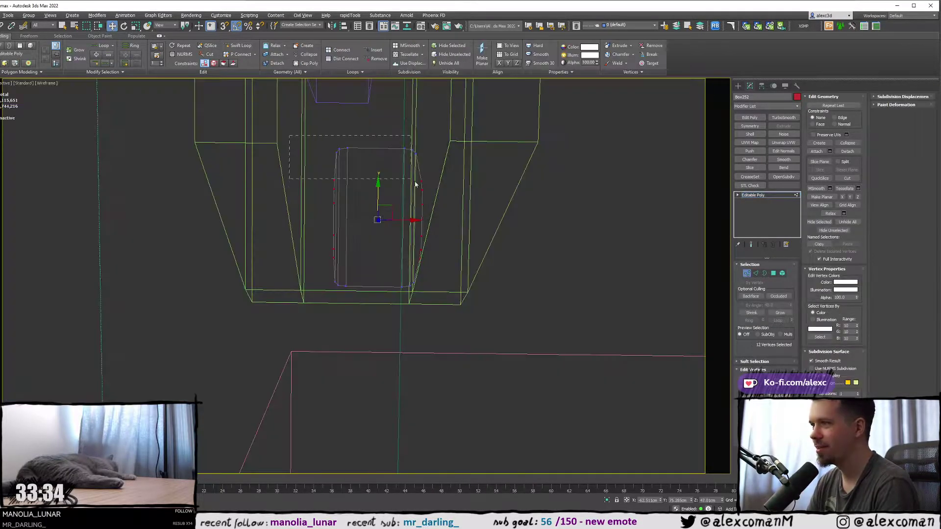
drag(440, 218, 440, 218)
key(F3)
mouse_move(394, 216)
alt+middle_down()
mouse_move(372, 210)
mouse_move(368, 165)
alt+middle_up()
drag(367, 152, 377, 163)
alt+middle_drag(378, 164, 371, 183)
click(514, 187)
middle_drag(514, 186, 425, 247)
scroll(448, 244, down, 2)
alt+middle_drag(529, 206, 485, 206)
scroll(485, 206, down, 3)
scroll(488, 188, up, 2)
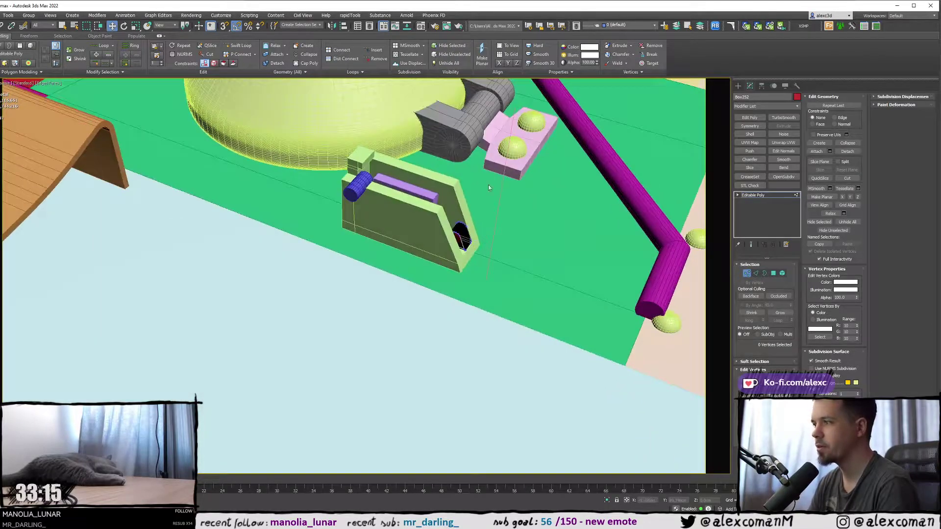
- Move only the clip's pivot to the front lower edge of its base
click(738, 86)
scroll(487, 195, up, 4)
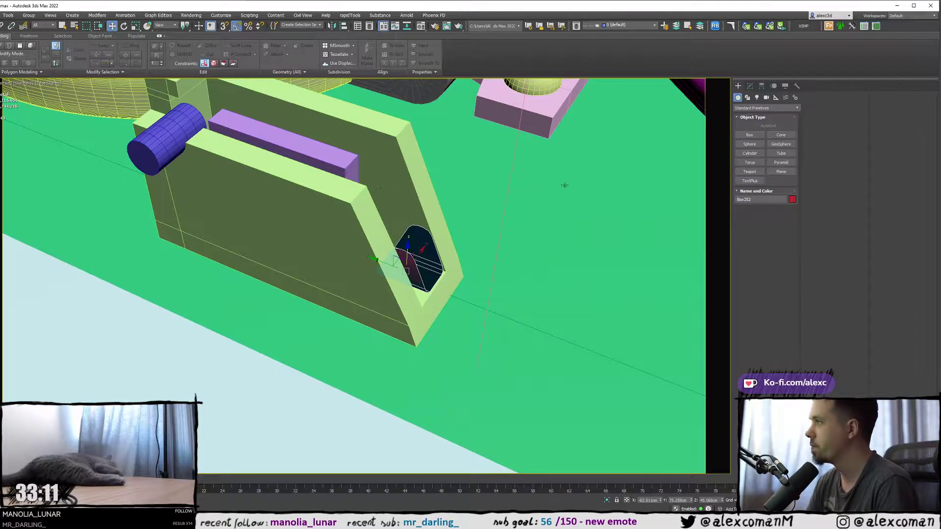
click(762, 87)
click(766, 137)
alt+middle_drag(422, 245, 383, 274)
drag(391, 266, 470, 275)
alt+middle_drag(469, 275, 483, 264)
scroll(468, 273, up, 4)
scroll(444, 275, up, 2)
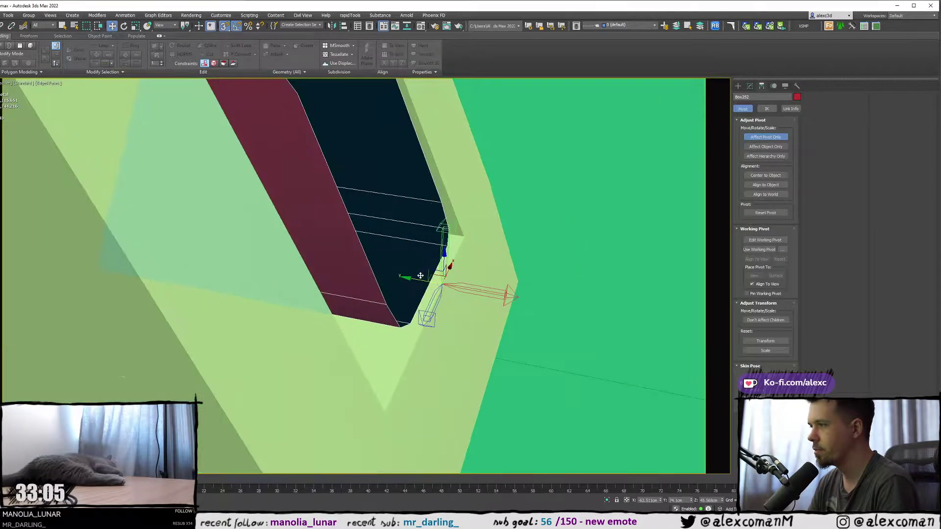
drag(419, 280, 410, 321)
- Scale the clip about its relocated pivot and nudge it to fit inside the channel's sloped opening
key(r)
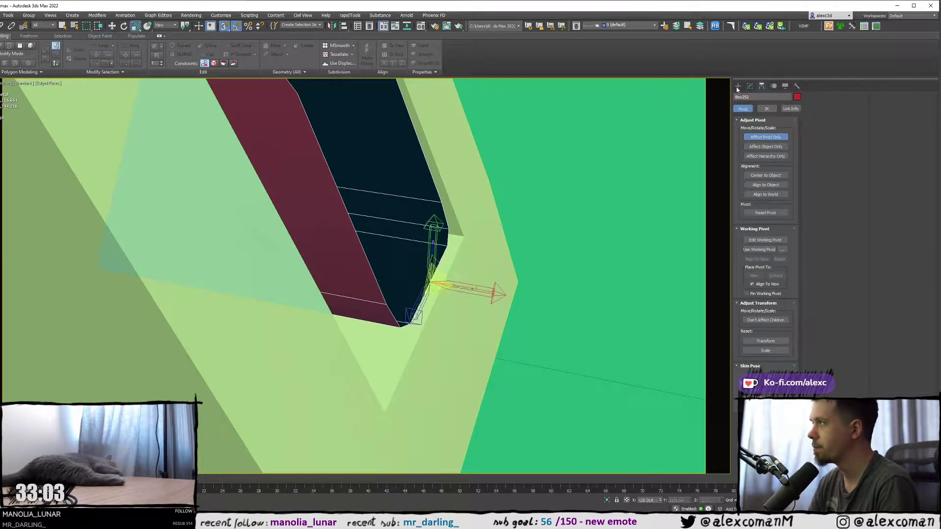
click(738, 86)
scroll(517, 193, down, 3)
scroll(510, 185, down, 3)
alt+middle_drag(516, 194, 485, 243)
scroll(484, 243, down, 3)
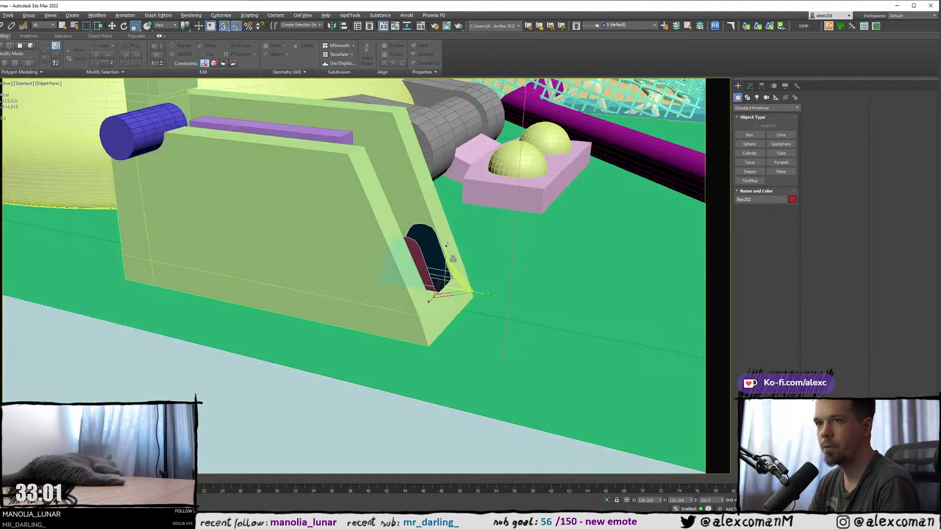
drag(449, 283, 449, 280)
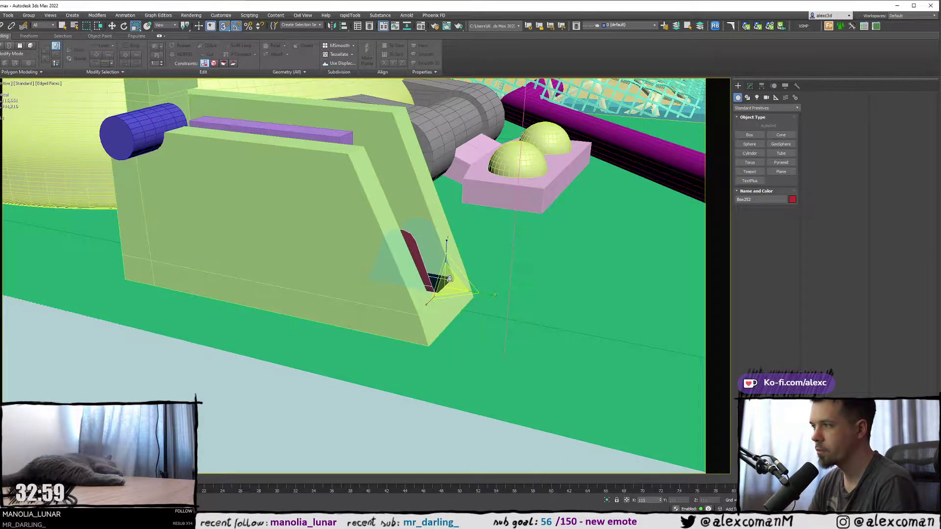
key(ctrl+z)
key(shift+z)
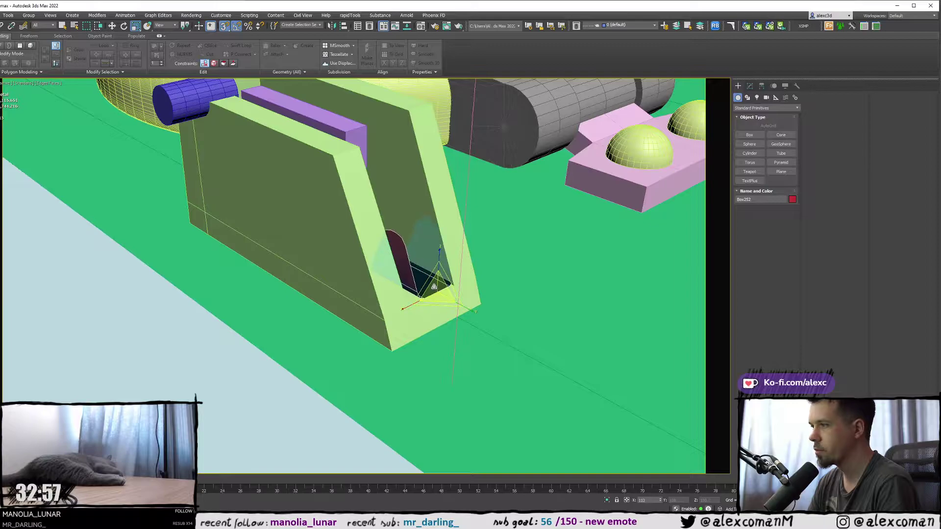
key(shift+z)
key(w)
drag(449, 287, 450, 287)
click(750, 85)
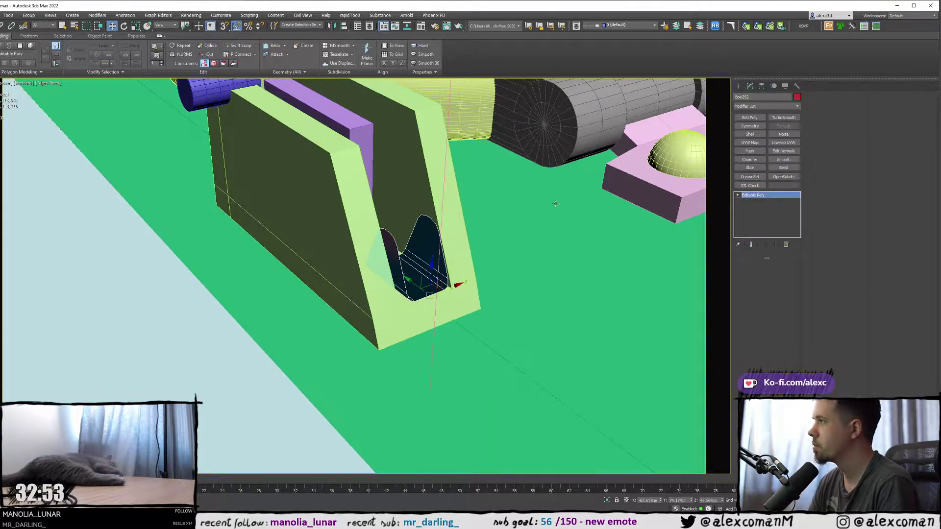
- Thicken the clip with a Shell modifier, using an inner amount of 0.07 cm and an outer amount of 0.03 cm
key(z)
scroll(432, 251, down, 3)
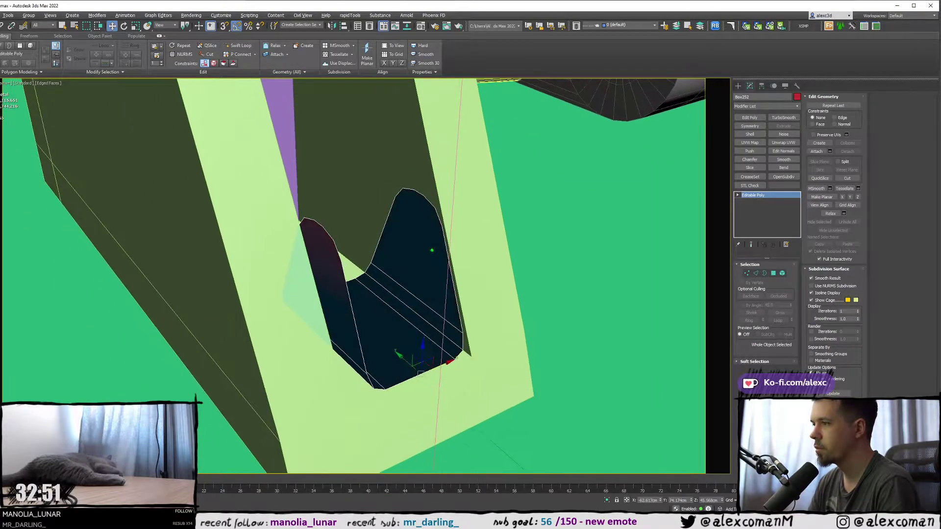
scroll(431, 251, up, 1)
click(750, 134)
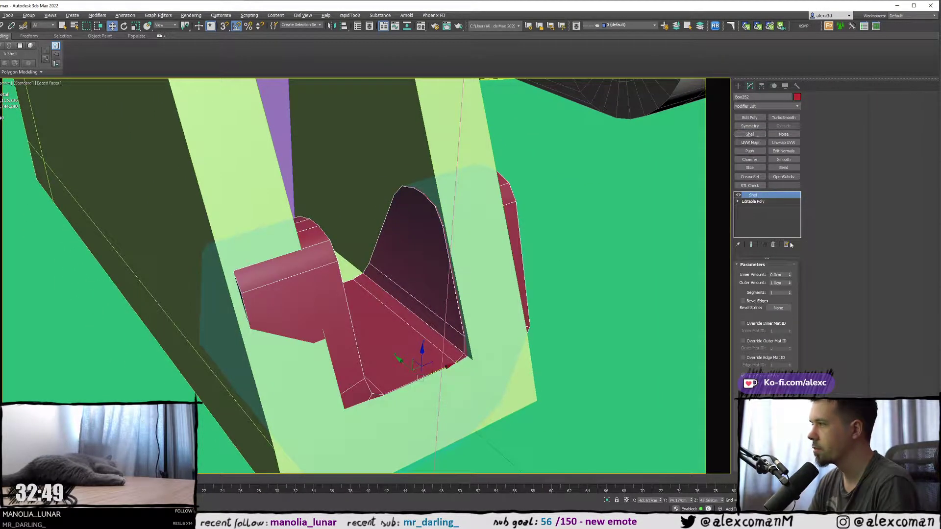
right_click(790, 282)
click(789, 274)
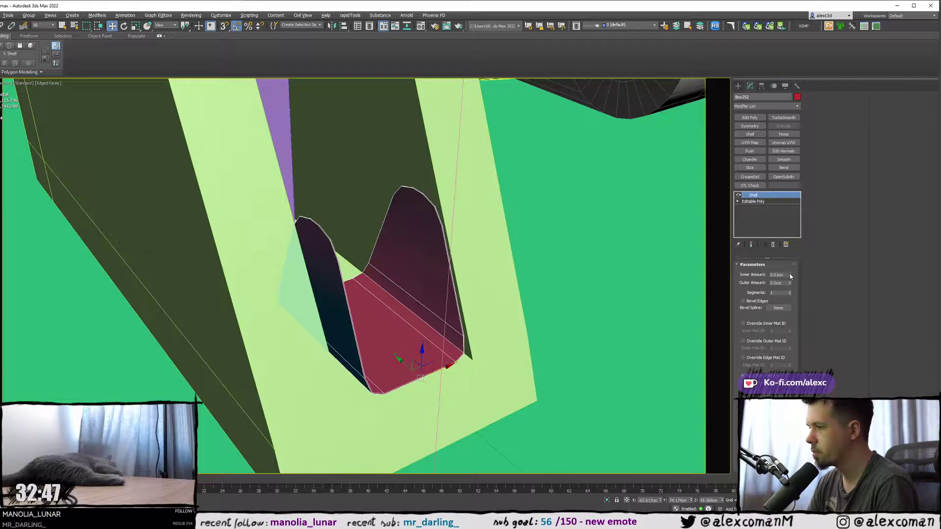
click(789, 274)
click(789, 273)
click(789, 274)
click(790, 274)
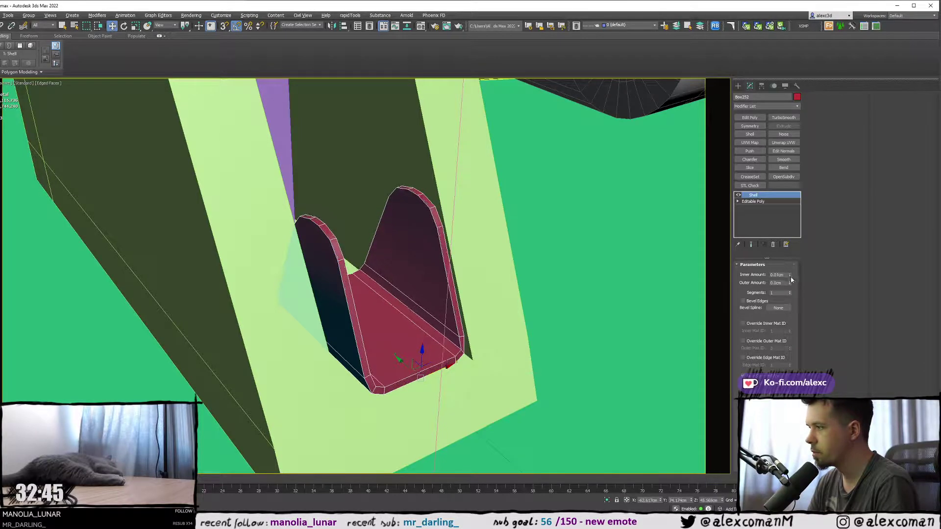
click(790, 281)
click(790, 282)
click(790, 281)
click(790, 281)
click(790, 281)
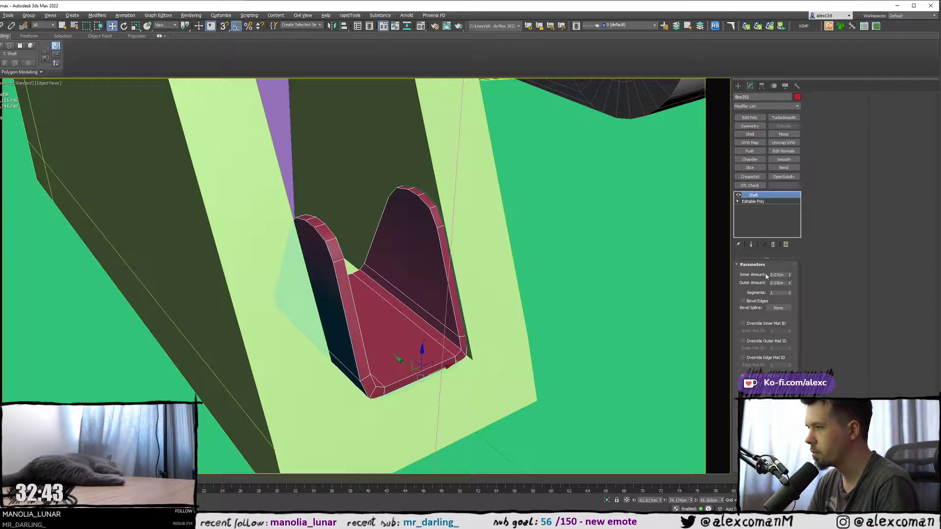
- Reposition the thickened clip so its base and walls sit within the channel
alt+middle_drag(552, 254, 520, 241)
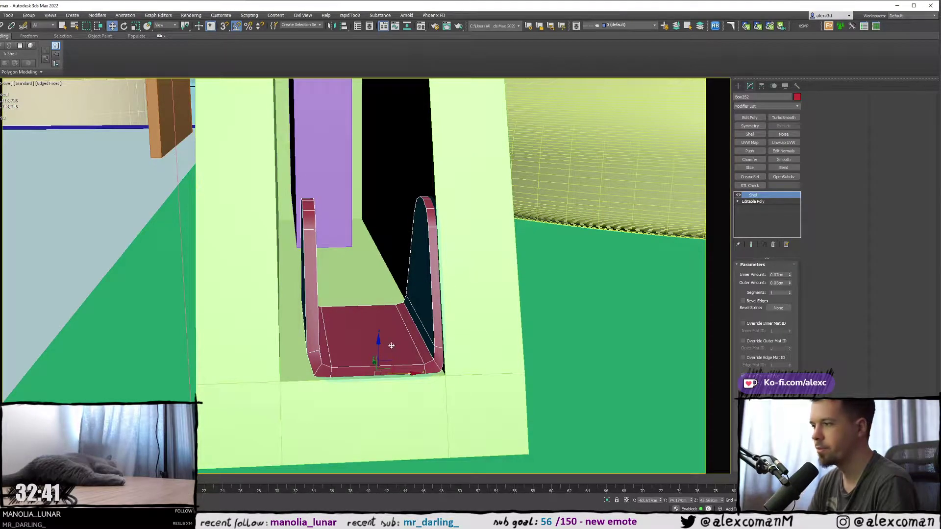
drag(380, 354, 397, 368)
alt+middle_drag(398, 342, 406, 314)
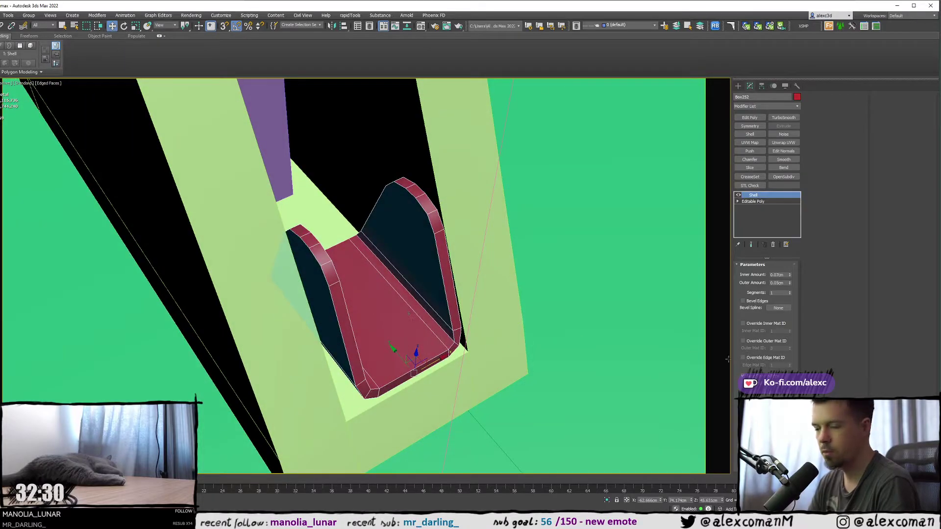
alt+middle_drag(475, 368, 469, 334)
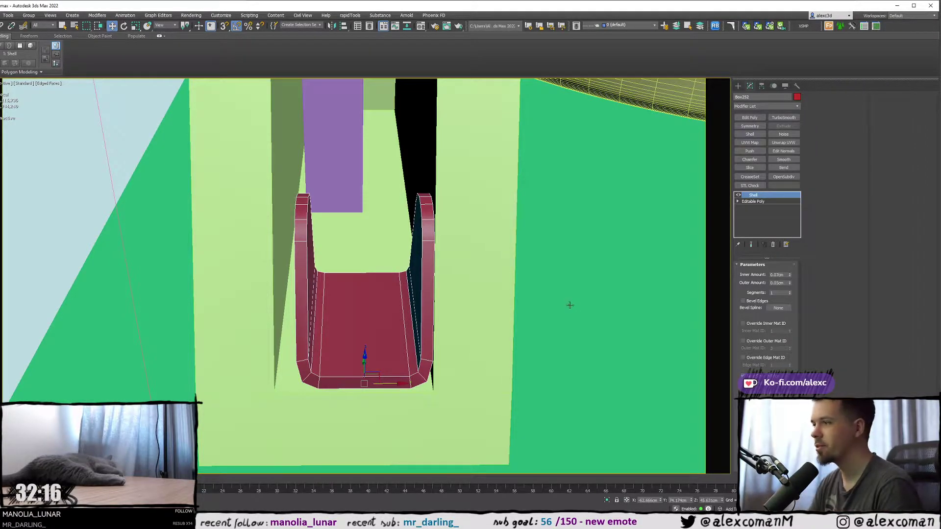
alt+middle_drag(571, 304, 609, 289)
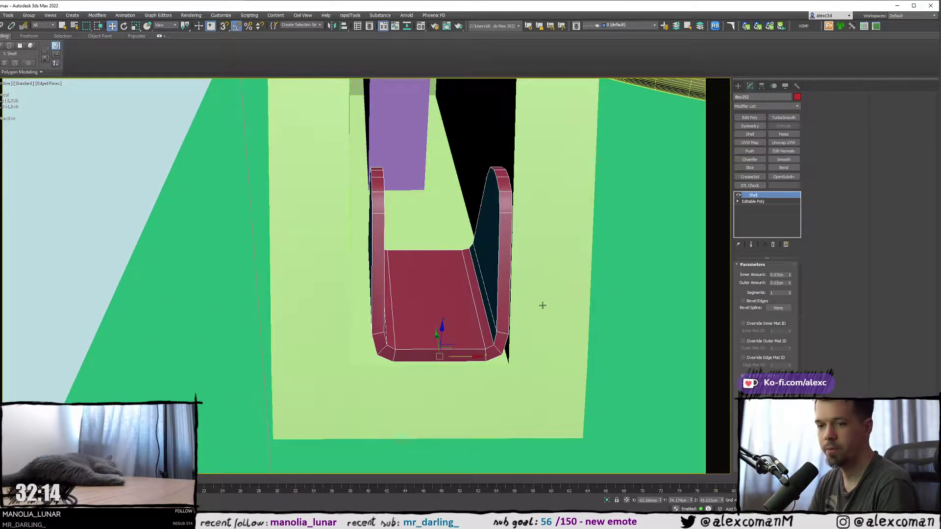
alt+middle_drag(542, 275, 501, 306)
scroll(502, 306, up, 2)
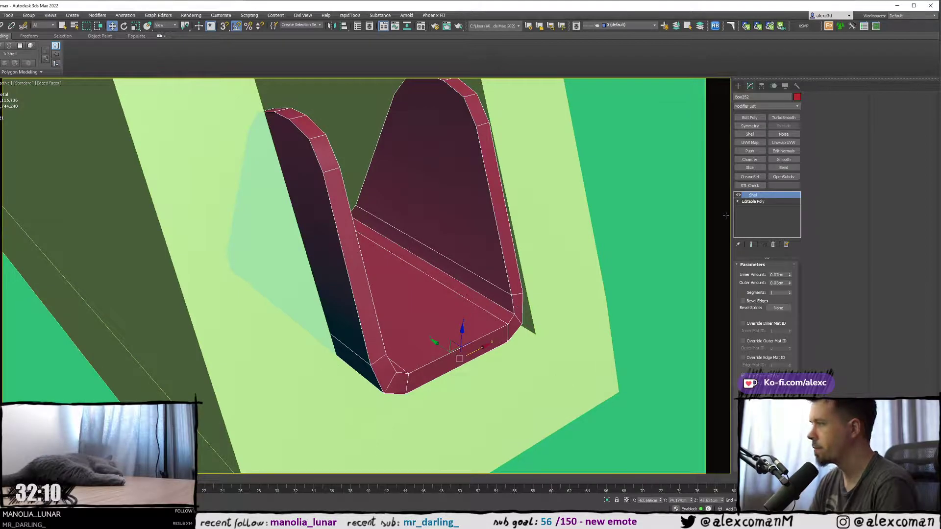
- Add an Edit Poly modifier to the clip and select vertices at its base's front corner
click(760, 120)
key(F3)
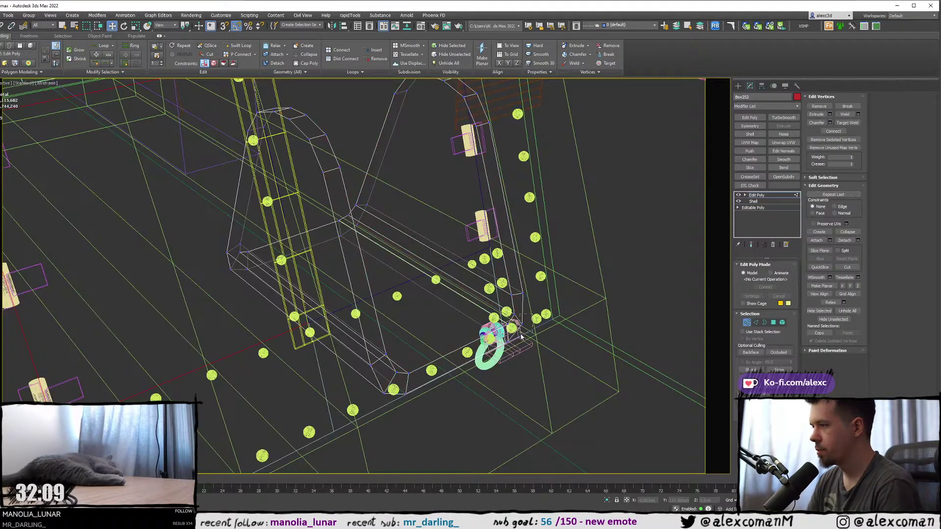
key(F3)
- Examine the clip's fit in the bracket from above and from a distance, with the edge display off
alt+middle_drag(543, 313, 421, 396)
key(alt+w)
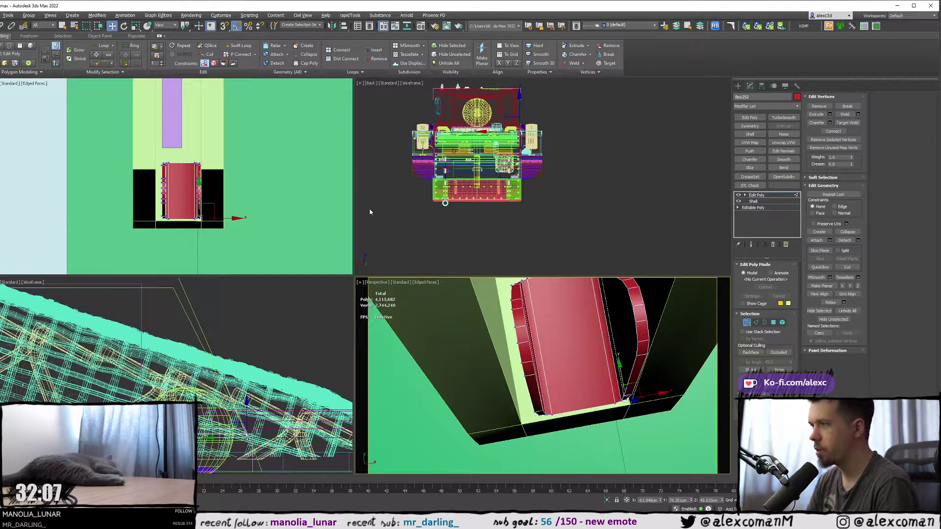
middle_click(235, 181)
middle_click(505, 310)
key(alt+w)
alt+middle_drag(506, 310, 437, 289)
scroll(526, 277, down, 8)
scroll(527, 277, down, 6)
scroll(487, 294, up, 3)
key(F4)
scroll(487, 294, down, 2)
scroll(444, 279, up, 10)
middle_drag(437, 290, 451, 224)
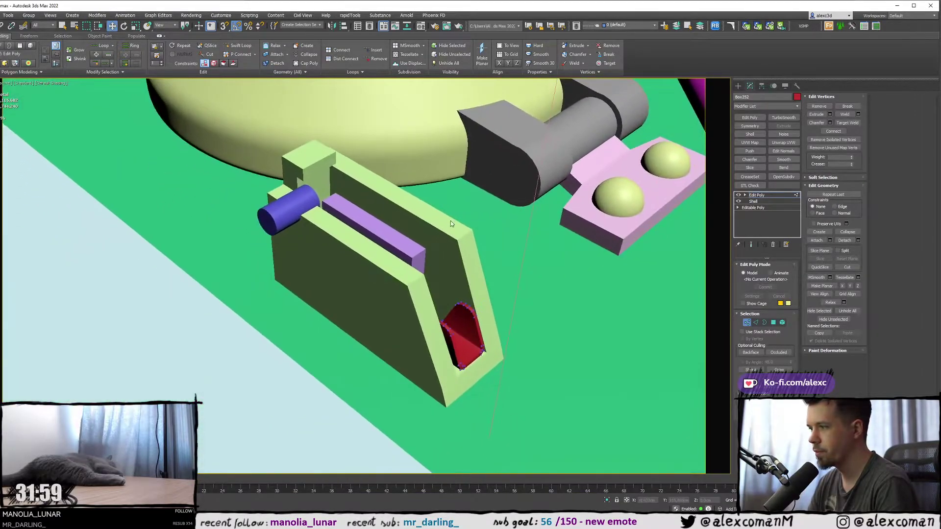
- Shift the clip's front corner vertices and the adjoining base edge slightly along the channel
scroll(504, 295, up, 15)
key(F4)
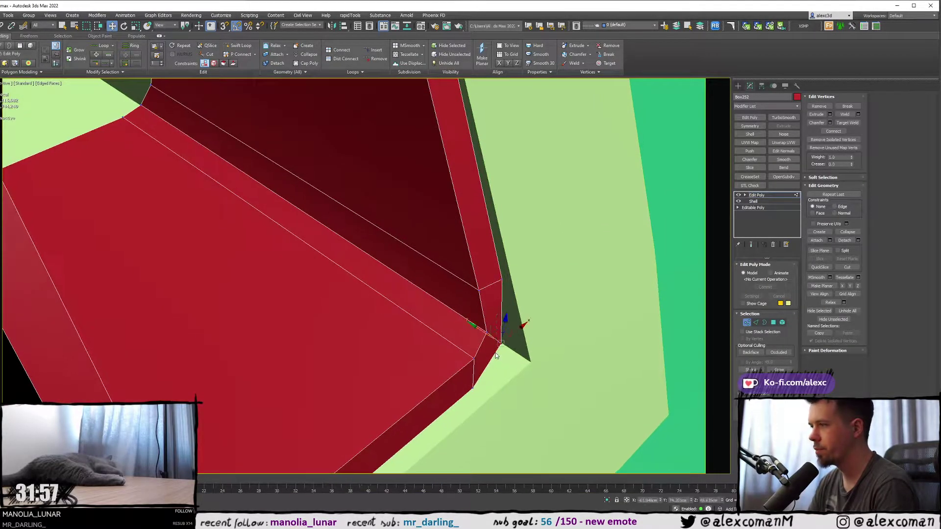
alt+middle_drag(545, 342, 574, 352)
drag(475, 342, 484, 341)
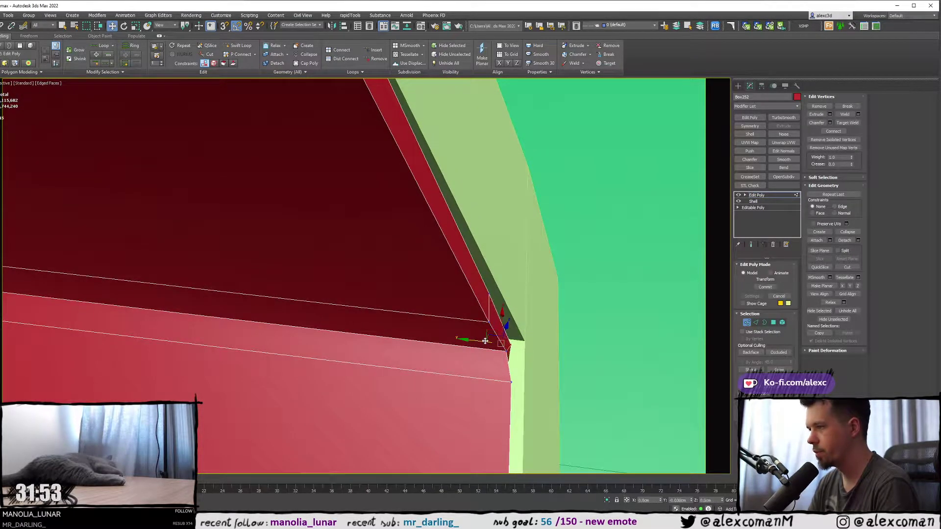
alt+middle_drag(484, 341, 472, 319)
key(2)
click(472, 320)
drag(439, 345, 445, 348)
- Align the outer vertices of both front corners with their neighbouring vertices in the top view, using snapping
key(alt+w)
middle_click(231, 229)
key(alt+w)
middle_drag(380, 311, 416, 244)
scroll(436, 287, up, 4)
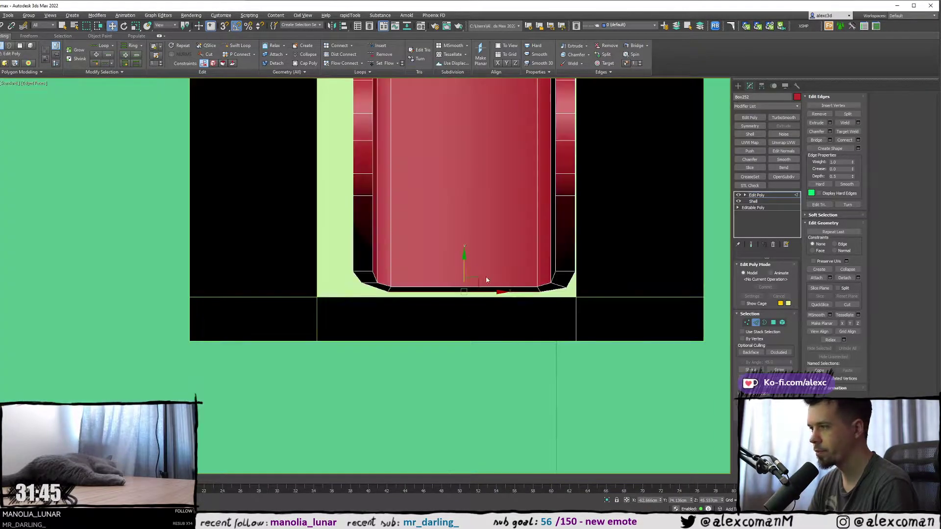
key(F3)
scroll(615, 292, up, 4)
key(1)
drag(601, 279, 620, 305)
key(s)
drag(613, 270, 32, 277)
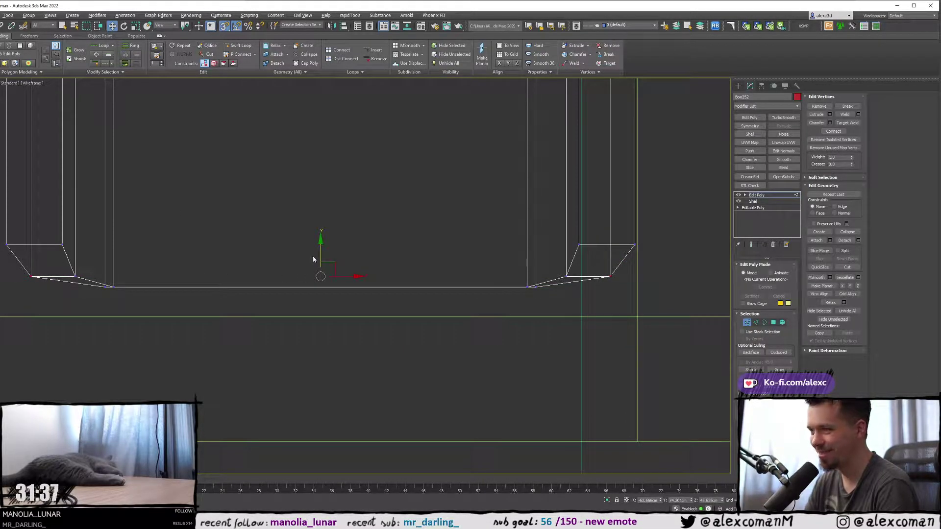
scroll(309, 245, down, 2)
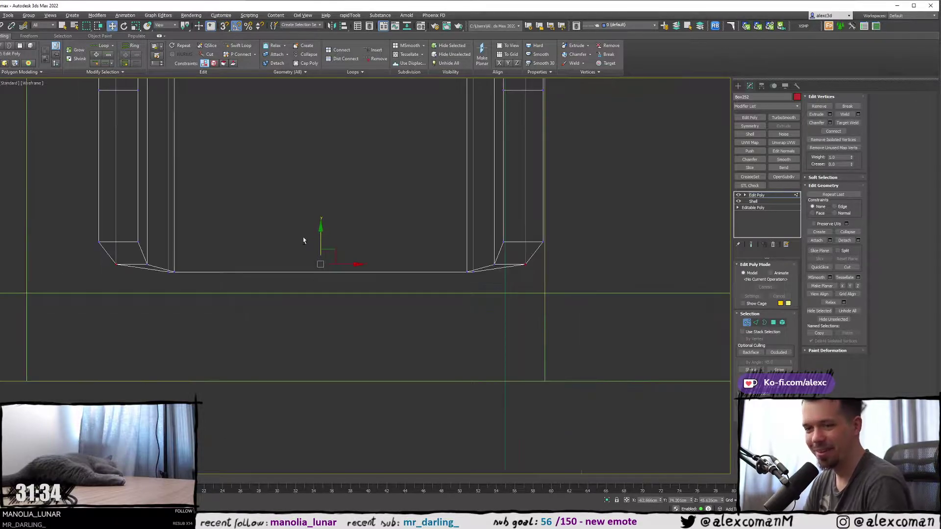
- Isolate the clip in the perspective view with wireframe display
key(alt+w)
key(alt+w)
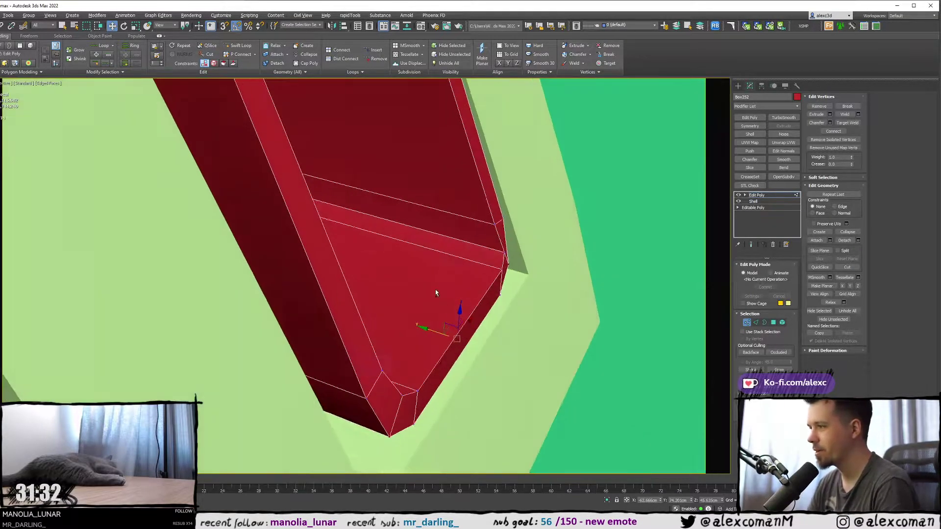
mouse_move(432, 287)
alt+middle_down()
mouse_move(387, 275)
mouse_move(455, 278)
mouse_move(400, 257)
alt+middle_up()
key(F3)
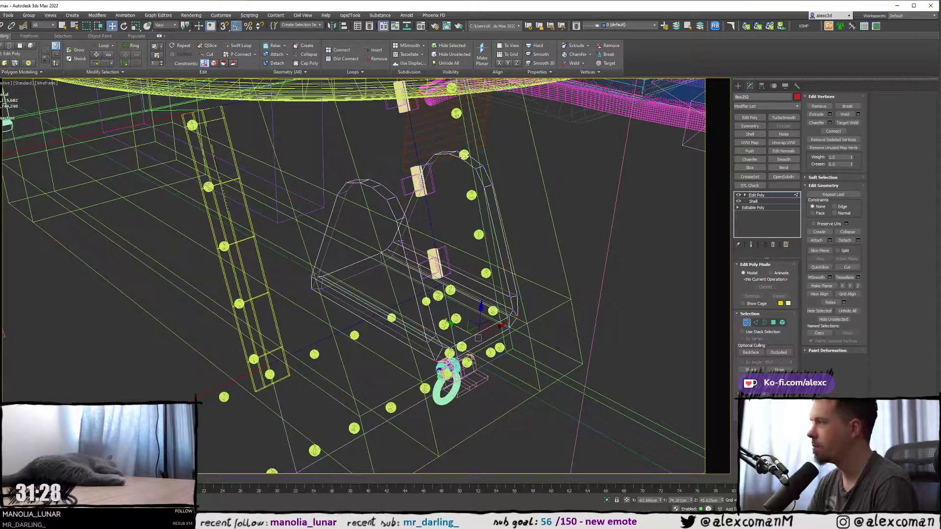
key(ctrl+e)
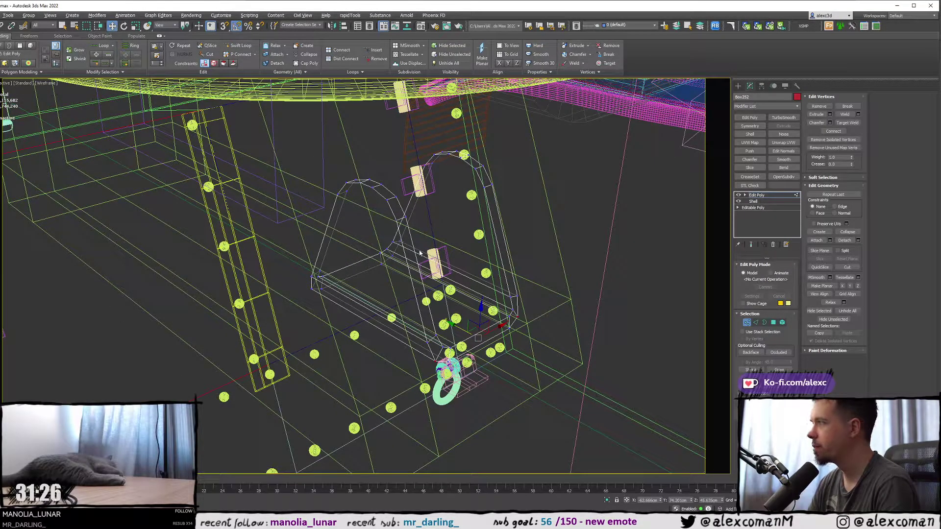
key(alt+q)
scroll(409, 258, down, 5)
alt+middle_drag(549, 303, 572, 284)
- Bevel the clip's outer walls, chamfer strips and underside with 0 cm height and about -0.03 cm outline
key(4)
click(449, 256)
alt+middle_drag(450, 257, 490, 247)
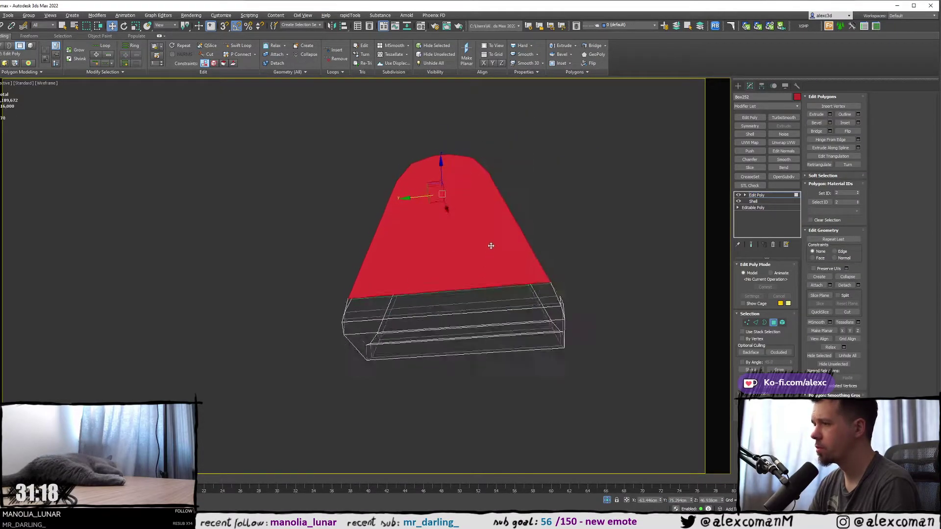
ctrl+click(454, 319)
alt+middle_drag(465, 339, 421, 341)
ctrl+click(466, 331)
ctrl+click(468, 315)
ctrl+click(471, 286)
alt+middle_drag(471, 286, 529, 268)
right_click(529, 268)
click(463, 295)
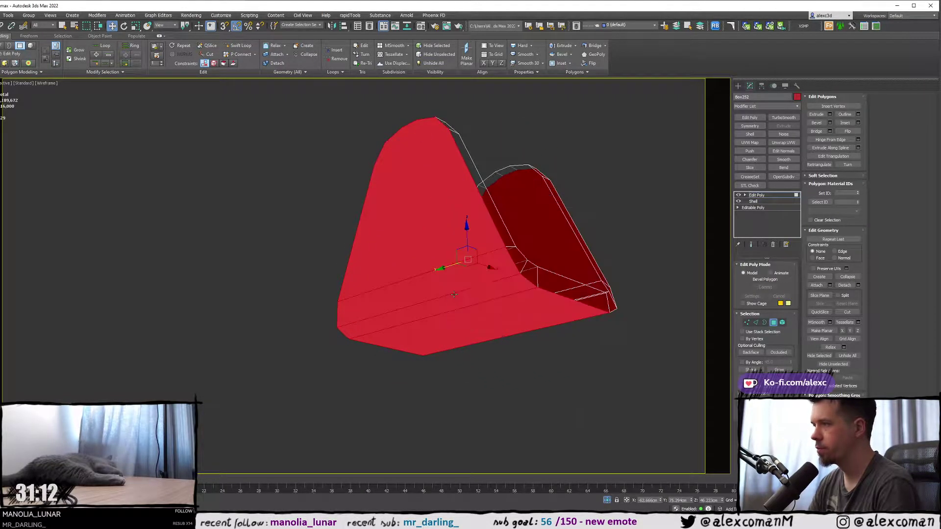
drag(357, 293, 361, 304)
right_click(358, 292)
alt+middle_drag(449, 269, 395, 309)
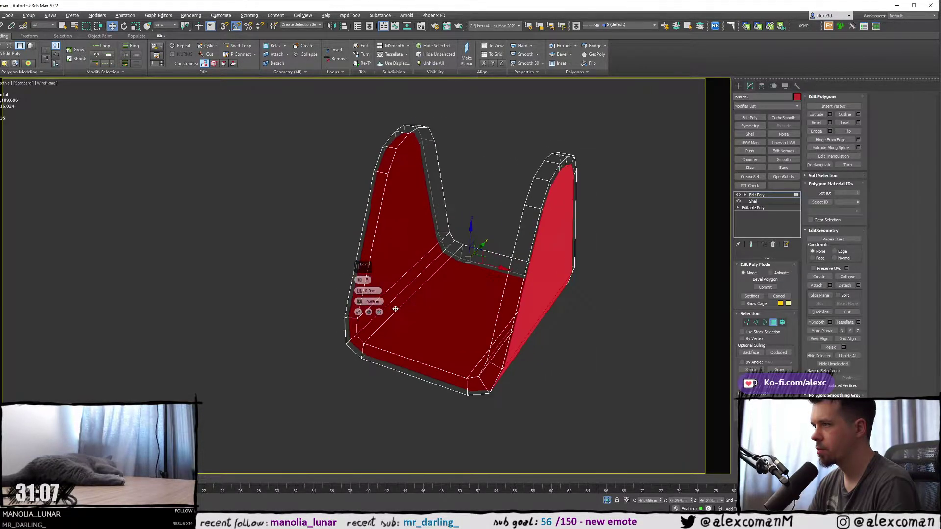
- Include the clip's inner wall faces in the bevel, apply it and clear the face selection
ctrl+click(412, 213)
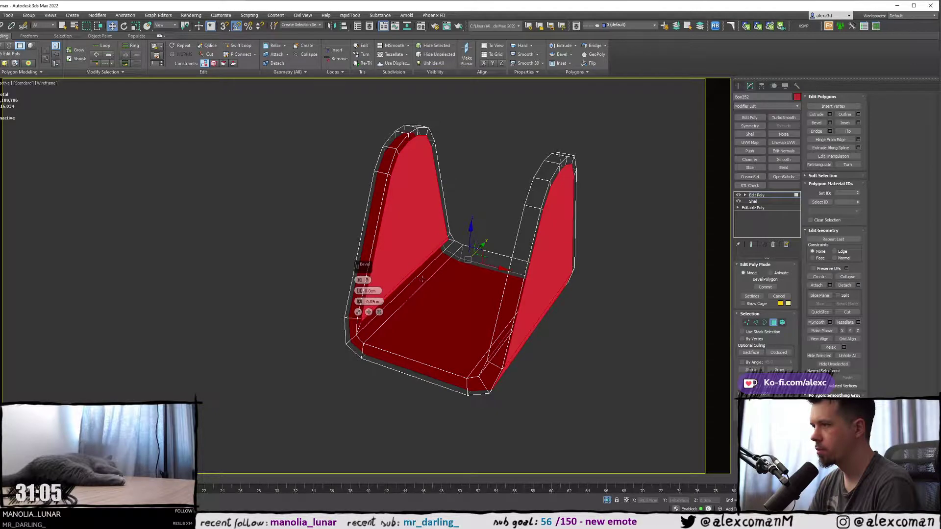
alt+middle_drag(427, 280, 458, 289)
click(358, 312)
alt+middle_drag(360, 312, 402, 313)
click(657, 259)
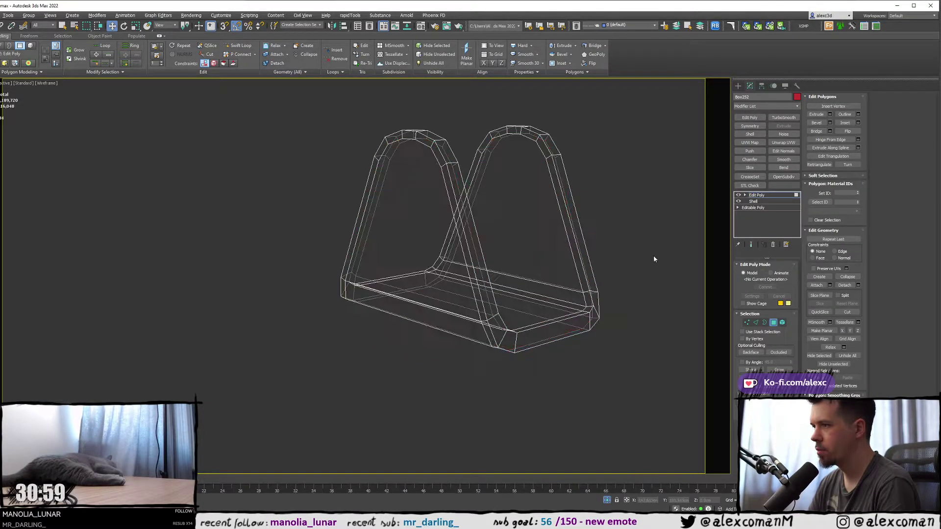
- Switch to shaded display and apply TurboSmooth with 2 iterations to the clip, checking the smoothed shape from several sides
key(F3)
click(761, 195)
click(788, 117)
middle_drag(629, 161, 601, 176)
key(F4)
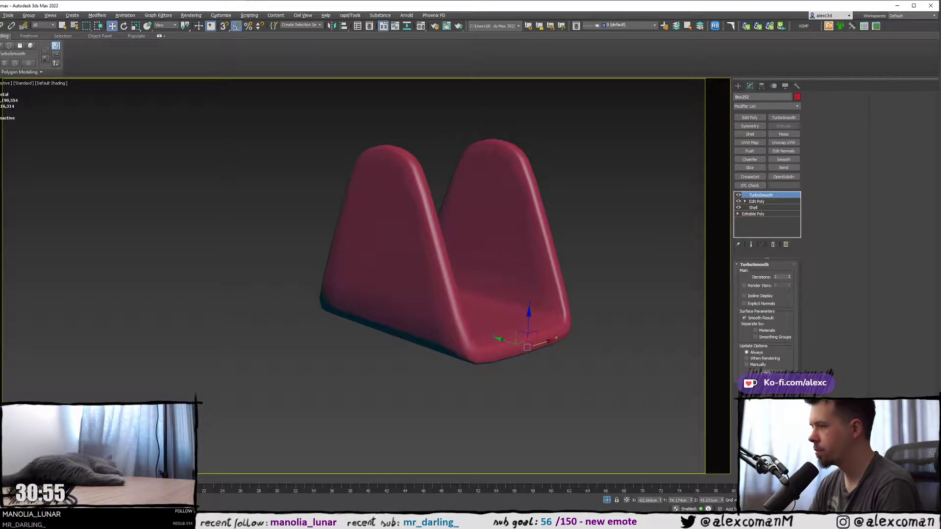
click(789, 276)
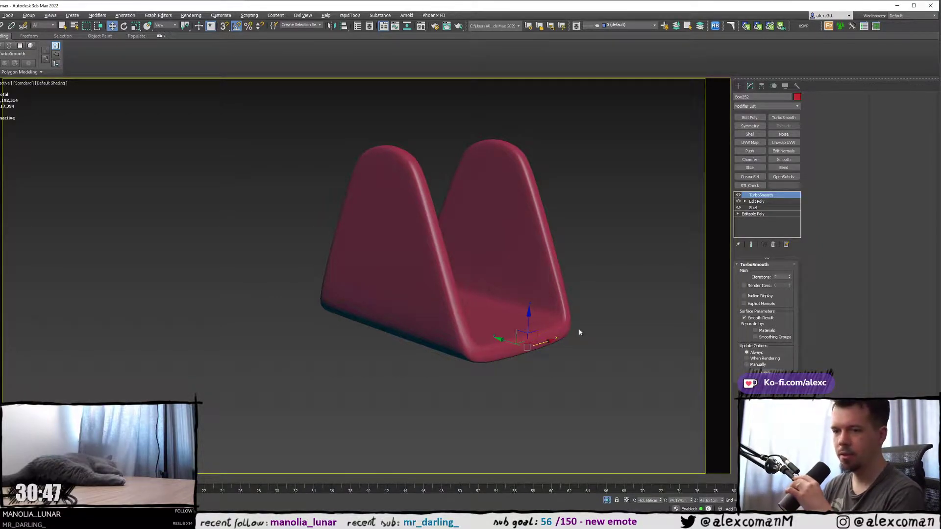
alt+middle_drag(572, 217, 670, 204)
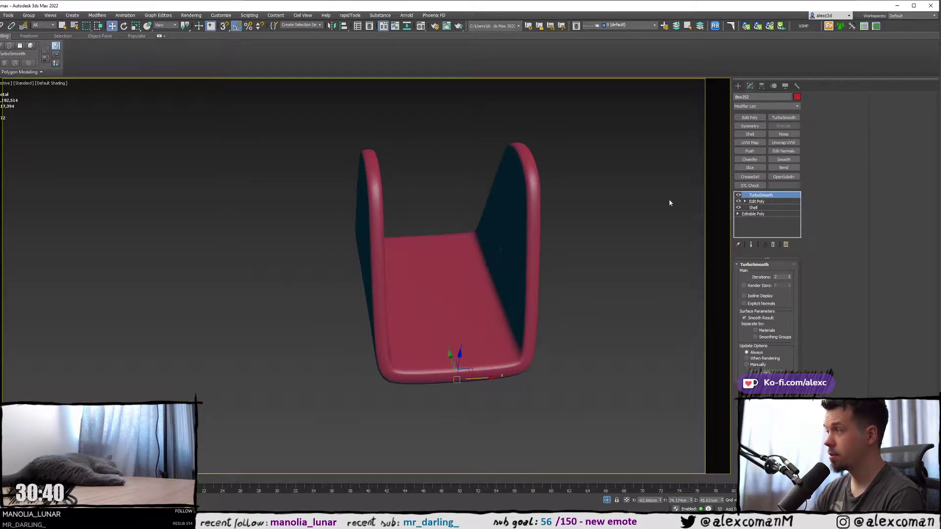
- In the Edit Poly level below TurboSmooth, add lengthwise edge loops near both sides of the clip's floor with Swift Loop
click(757, 201)
alt+middle_drag(481, 210, 443, 258)
key(alt+shift+w)
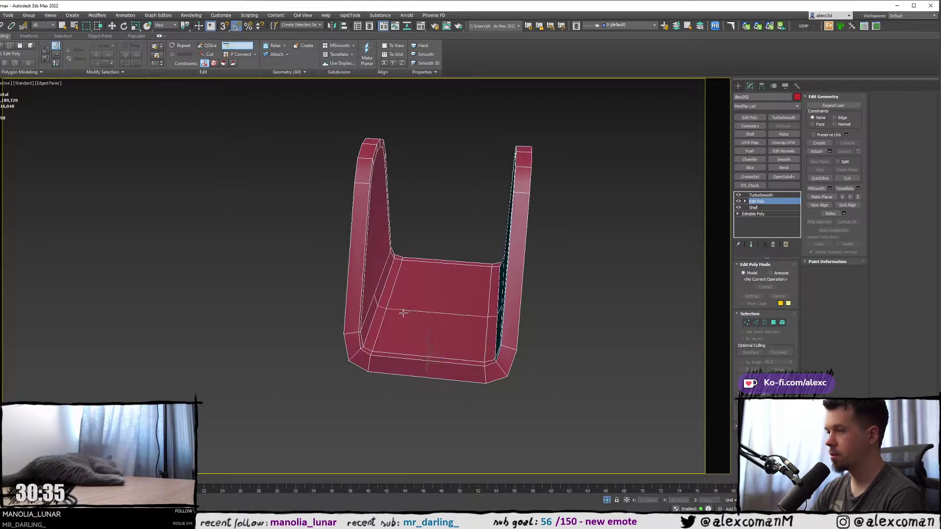
click(467, 319)
click(394, 364)
alt+middle_drag(399, 362, 464, 298)
click(465, 273)
click(567, 273)
right_click(563, 273)
- Add supporting edges across the rims of both clip walls just above the lower bends
alt+middle_drag(392, 282, 238, 288)
alt+middle_drag(237, 288, 223, 286)
key(alt+1)
click(238, 286)
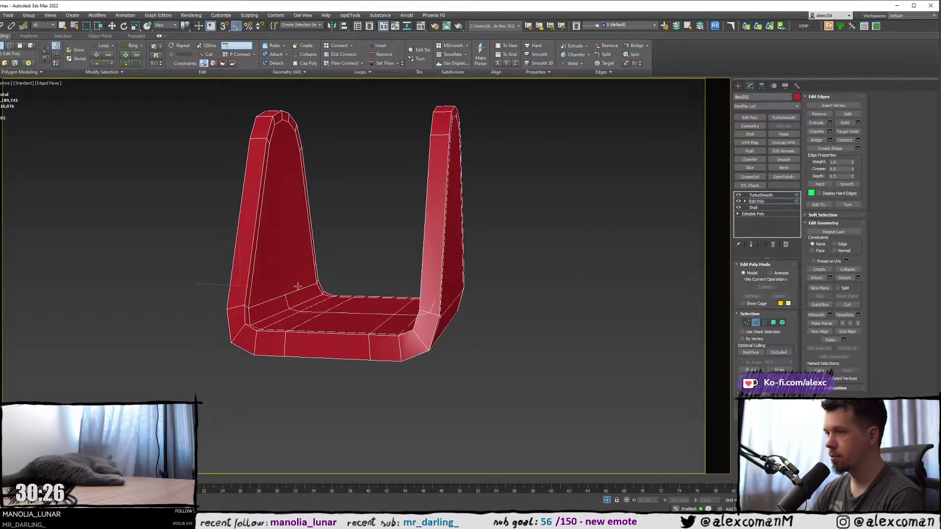
click(429, 289)
key(w)
alt+middle_drag(429, 289, 456, 310)
- Connect the new front and rear rim vertices across the first wall's faces near its base
key(1)
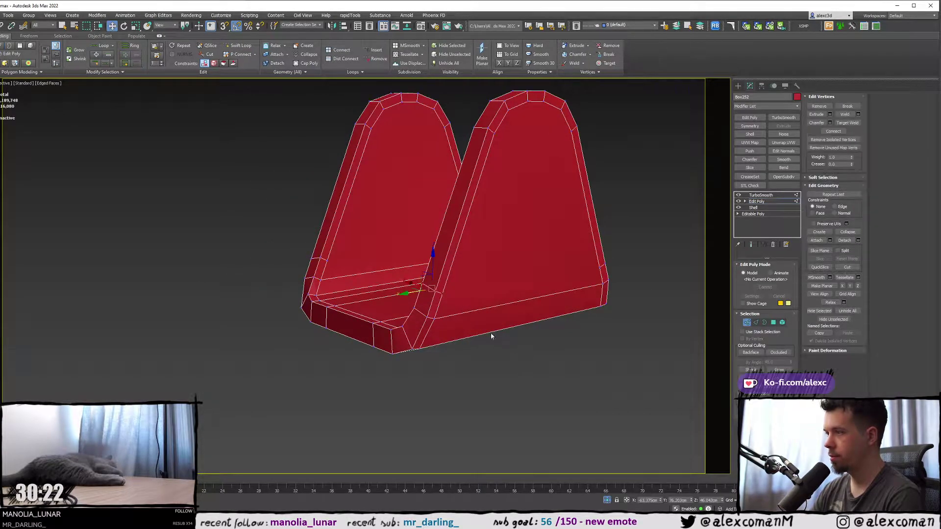
click(441, 294)
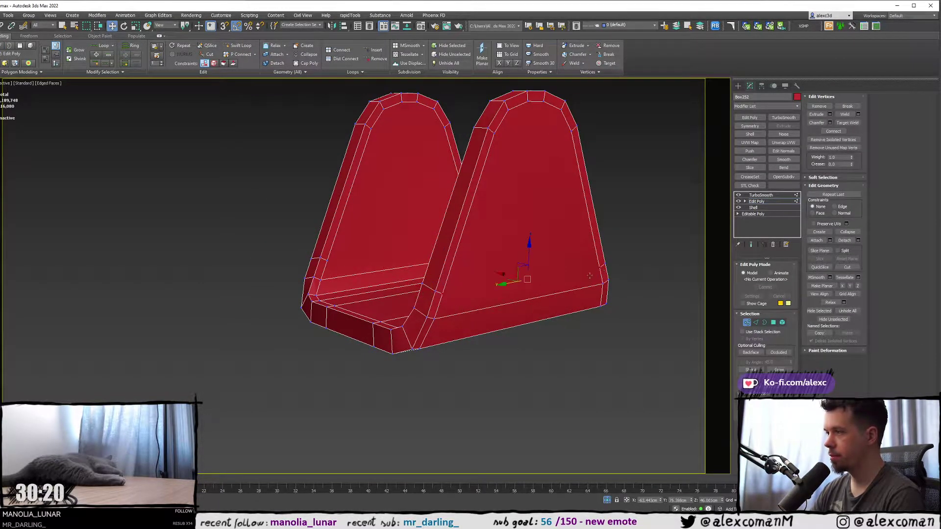
alt+middle_drag(441, 300, 490, 294)
click(467, 274)
ctrl+click(567, 283)
key(ctrl+shift+e)
- Connect the matching low rim vertices across the inner and outer faces of the opposite wall
alt+middle_drag(429, 268, 404, 266)
click(404, 269)
click(319, 286)
alt+middle_drag(320, 287, 438, 246)
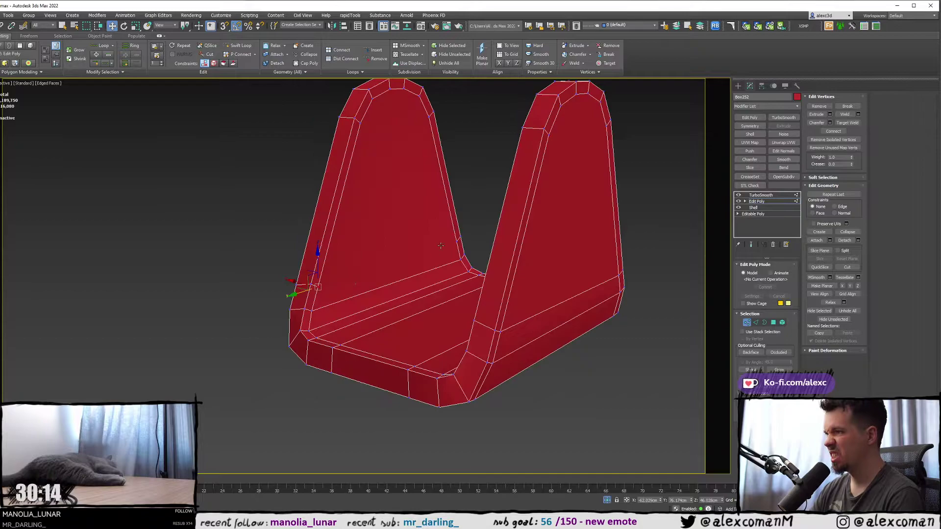
ctrl+click(458, 241)
key(ctrl+shift+e)
alt+middle_drag(349, 277, 459, 269)
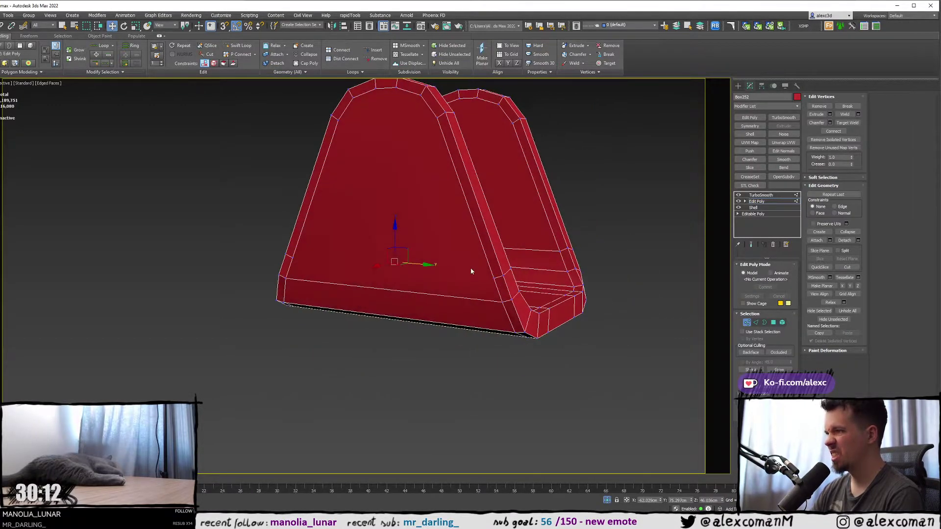
click(494, 277)
click(383, 267)
alt+middle_drag(386, 272, 426, 261)
key(ctrl+e)
- Deselect the clip, turn off edged faces and exit isolation to bring back the full scene
click(648, 204)
middle_drag(649, 204, 609, 252)
click(738, 86)
click(599, 209)
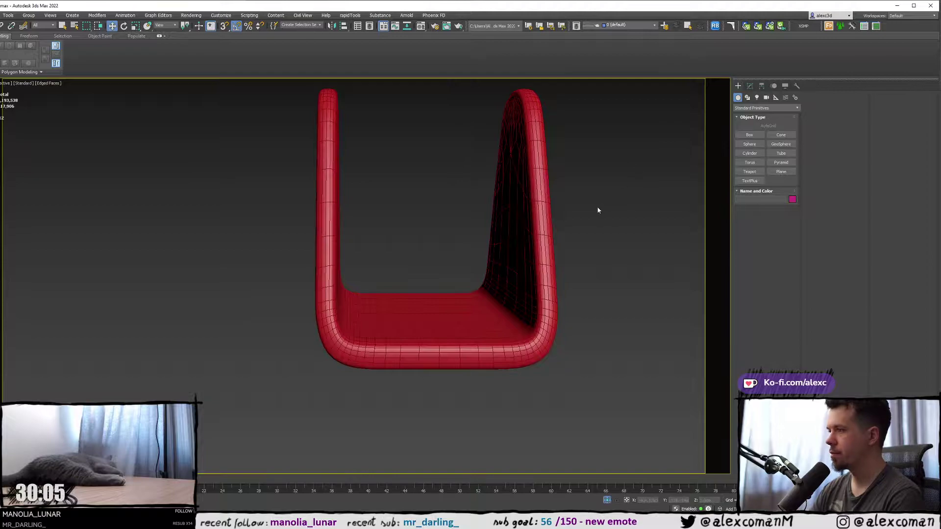
key(F4)
scroll(498, 250, down, 5)
click(488, 263)
mouse_move(488, 263)
alt+middle_down()
mouse_move(554, 267)
mouse_move(494, 271)
mouse_move(522, 260)
mouse_move(520, 280)
mouse_move(513, 268)
mouse_move(482, 304)
mouse_move(465, 273)
mouse_move(474, 278)
alt+middle_up()
key(alt+q)
scroll(495, 269, down, 4)
scroll(483, 304, down, 4)
scroll(465, 273, up, 4)
- Examine from close range how the smoothed clip sits inside the sloped end of the bracket
click(358, 270)
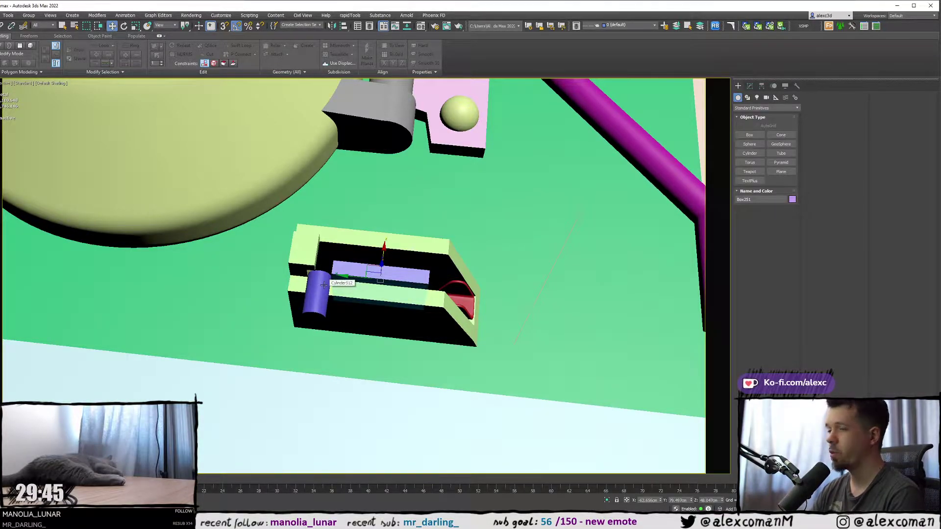
alt+middle_drag(324, 285, 416, 292)
scroll(260, 261, up, 3)
middle_drag(416, 291, 325, 257)
alt+middle_drag(431, 260, 349, 221)
scroll(366, 260, up, 4)
scroll(348, 221, down, 2)
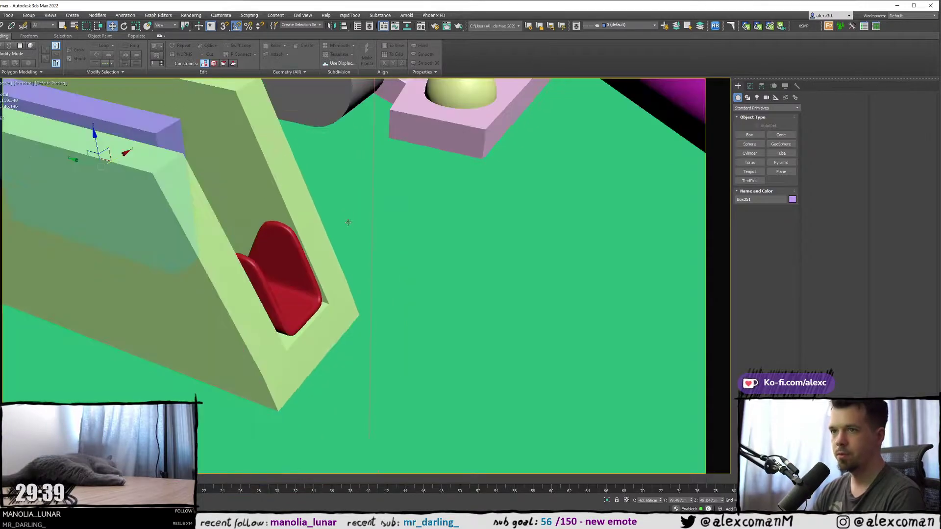
scroll(349, 221, down, 2)
scroll(339, 242, up, 2)
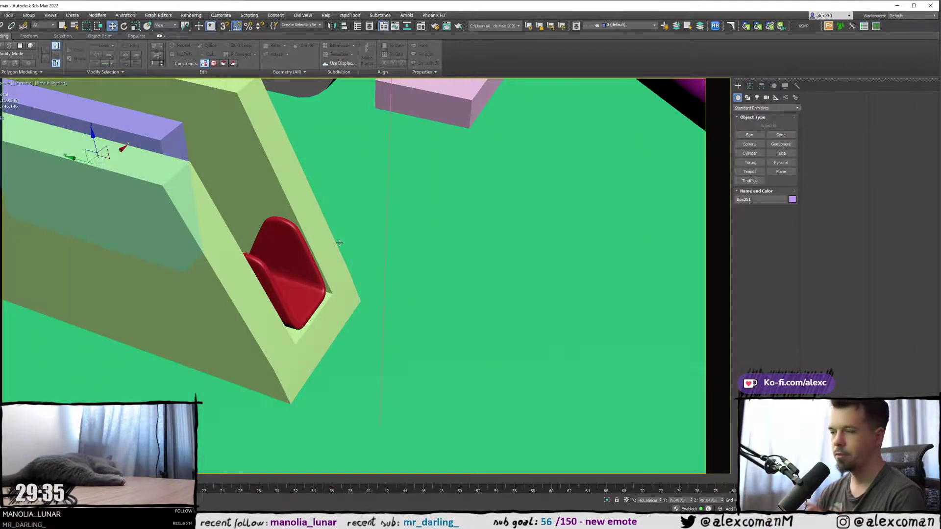
middle_drag(318, 245, 370, 237)
click(330, 240)
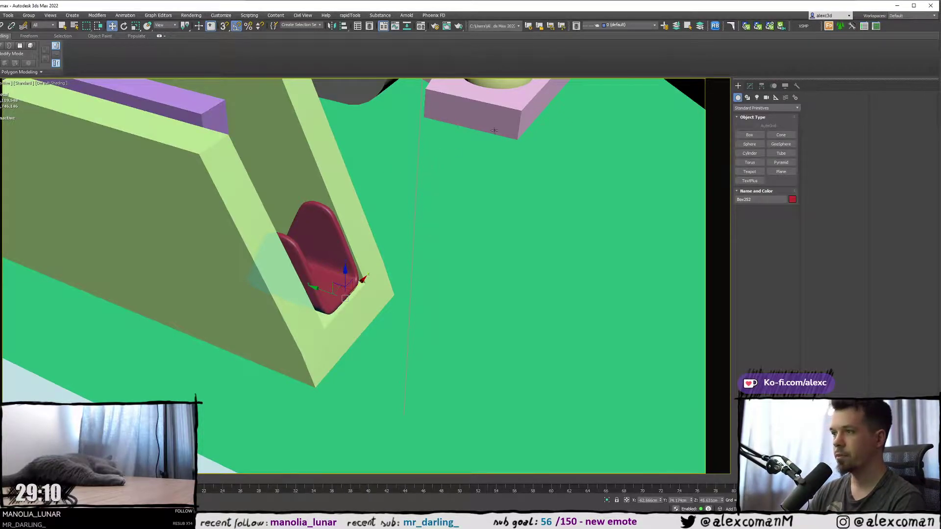
alt+middle_drag(334, 190, 323, 159)
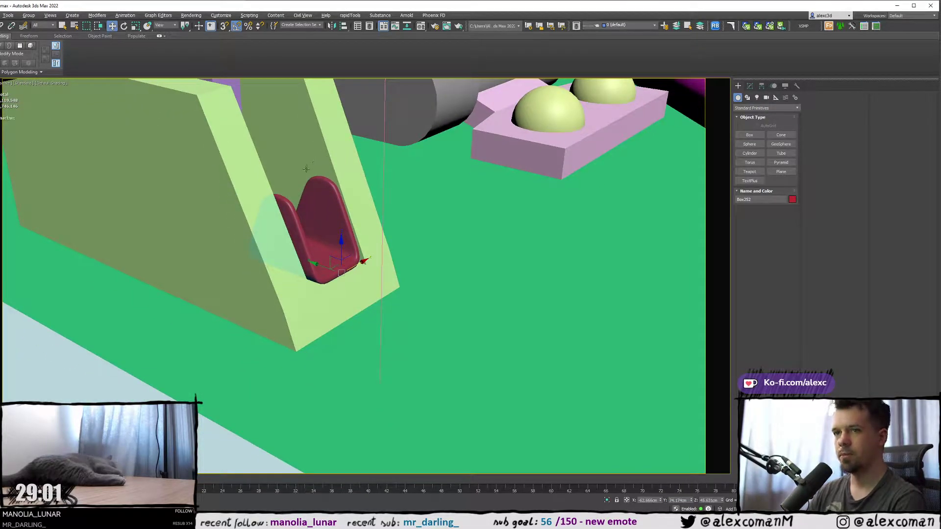
- Check the clip's position inside the bracket in the other viewports
key(alt+w)
middle_click(445, 202)
middle_click(231, 324)
key(alt+w)
scroll(373, 273, up, 2)
middle_drag(372, 273, 244, 237)
scroll(307, 223, down, 4)
key(alt+w)
middle_click(468, 328)
key(alt+w)
scroll(461, 321, down, 3)
middle_drag(450, 313, 513, 355)
- Turn on edged faces, isolate the bracket together with its pin, inner block and clip, and clear the selection
key(F4)
ctrl+click(317, 243)
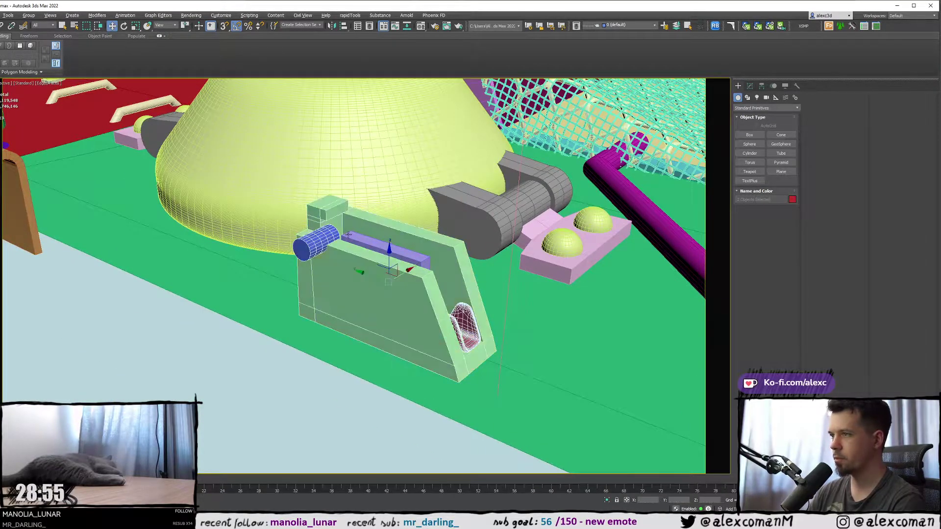
alt+middle_drag(372, 249, 384, 285)
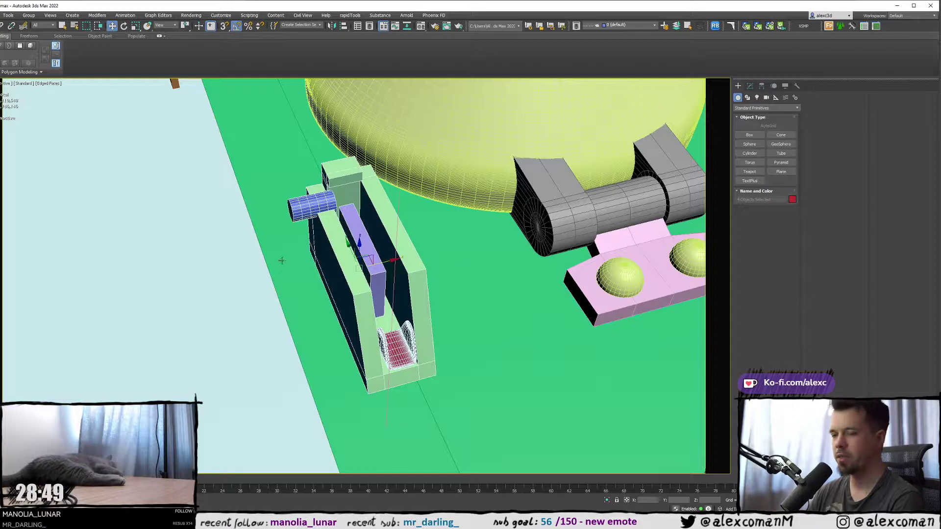
key(alt+q)
alt+middle_drag(311, 267, 382, 202)
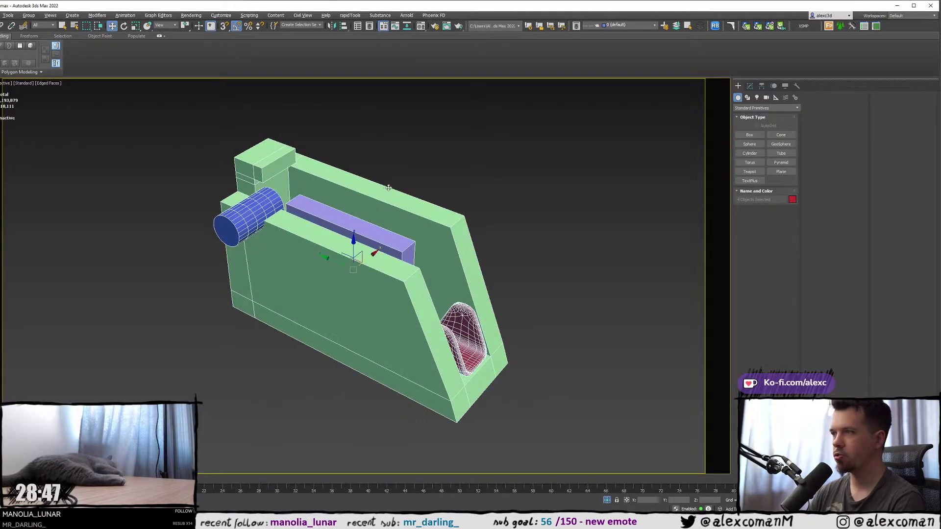
click(348, 226)
mouse_move(407, 245)
alt+middle_down()
mouse_move(304, 210)
mouse_move(297, 230)
mouse_move(399, 255)
mouse_move(388, 230)
mouse_move(313, 189)
alt+middle_up()
scroll(388, 229, up, 3)
click(403, 193)
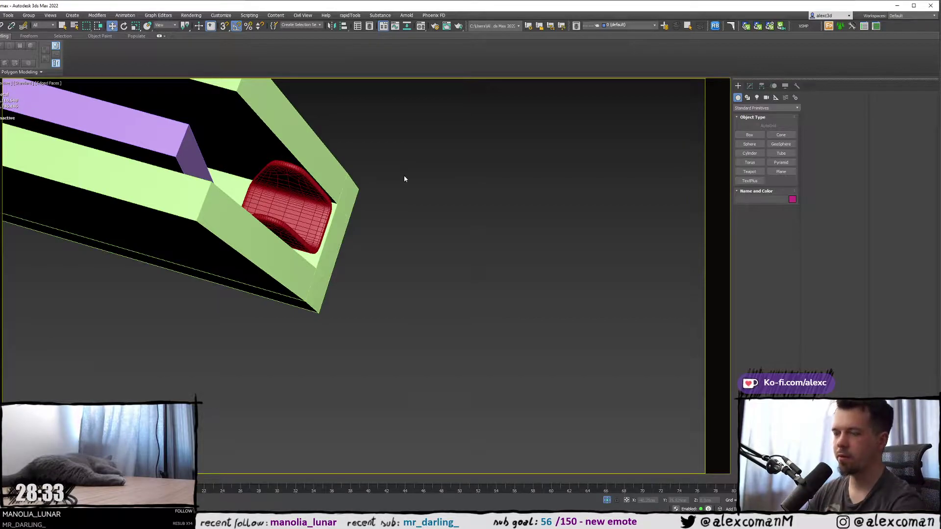
- Draw a circle spline of about 0.51 cm radius in the wireframe side view and fit it inside the clip's rounded top
alt+middle_drag(465, 135, 484, 144)
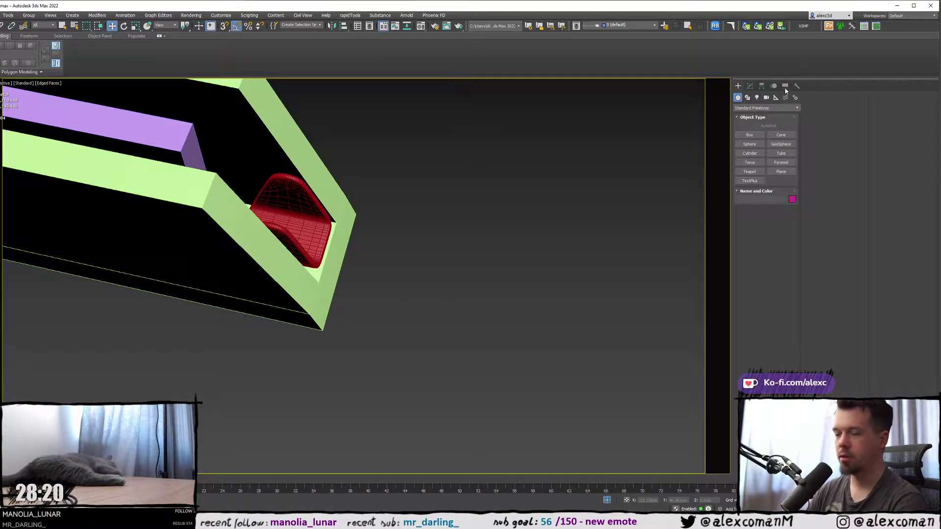
click(748, 97)
click(751, 144)
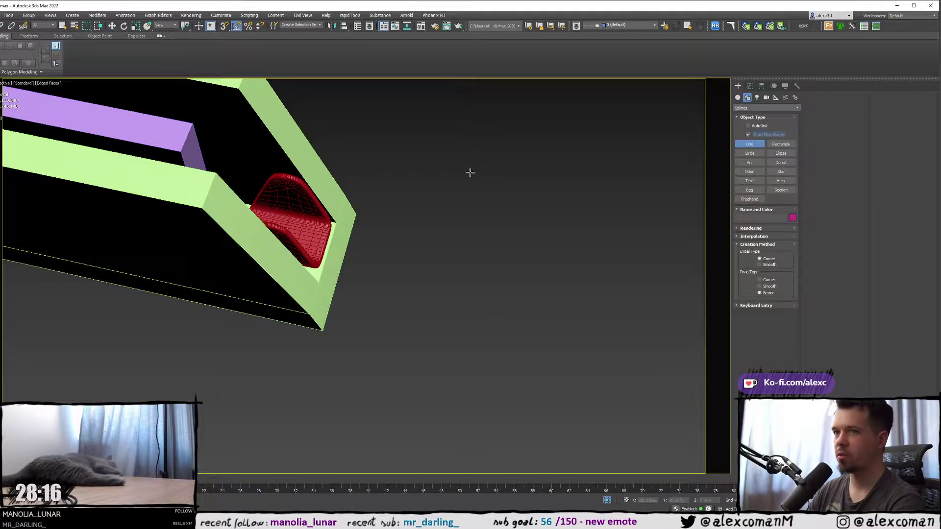
right_click(368, 189)
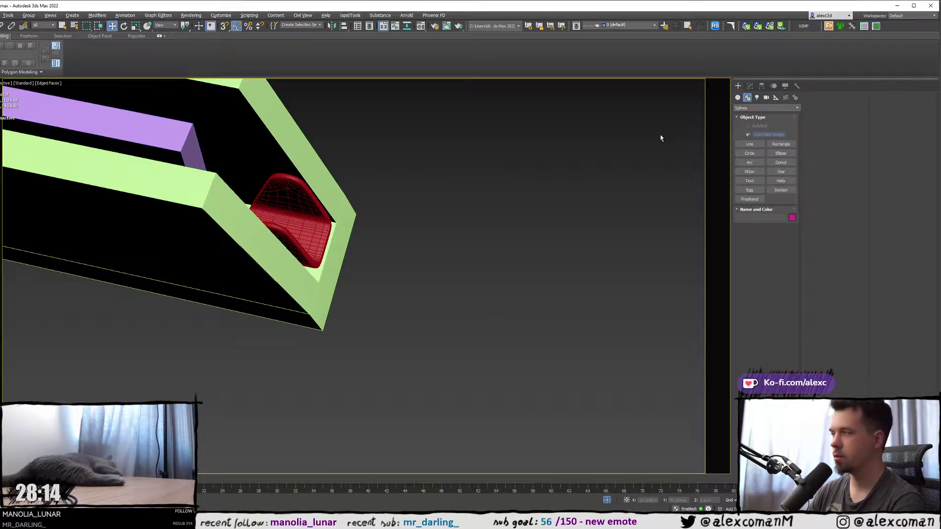
click(750, 153)
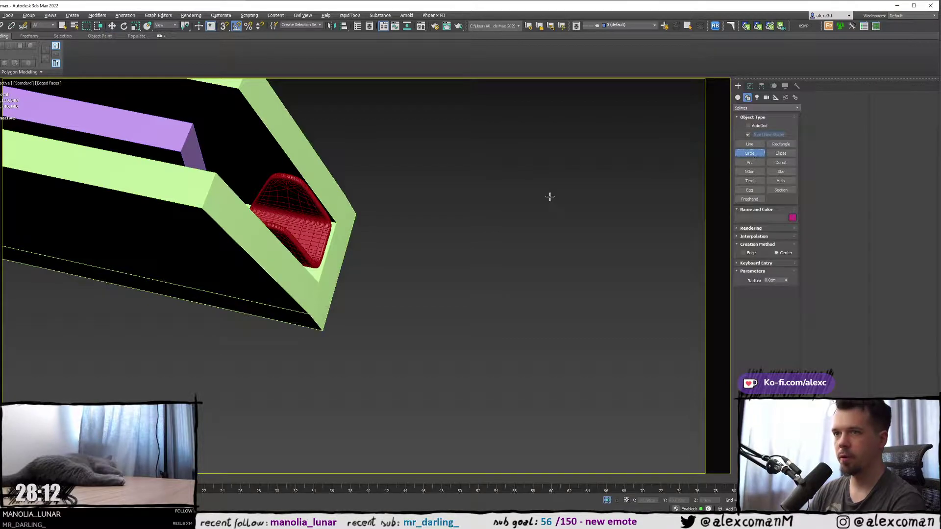
key(alt+w)
scroll(271, 294, up, 3)
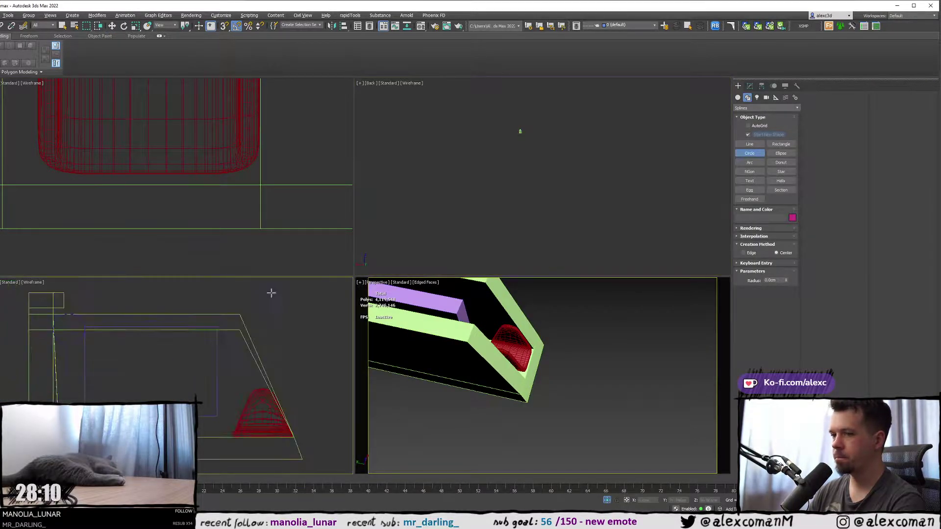
key(alt+w)
scroll(219, 233, up, 4)
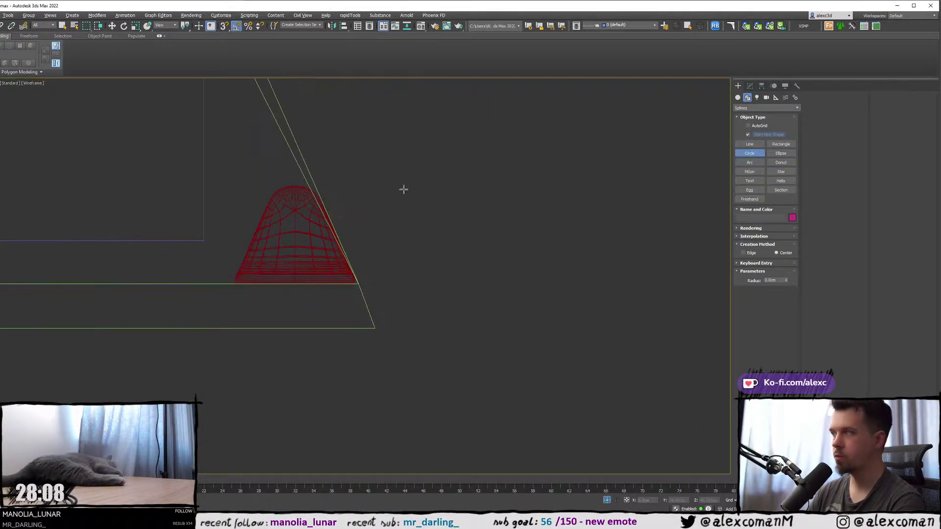
click(751, 154)
scroll(313, 204, up, 3)
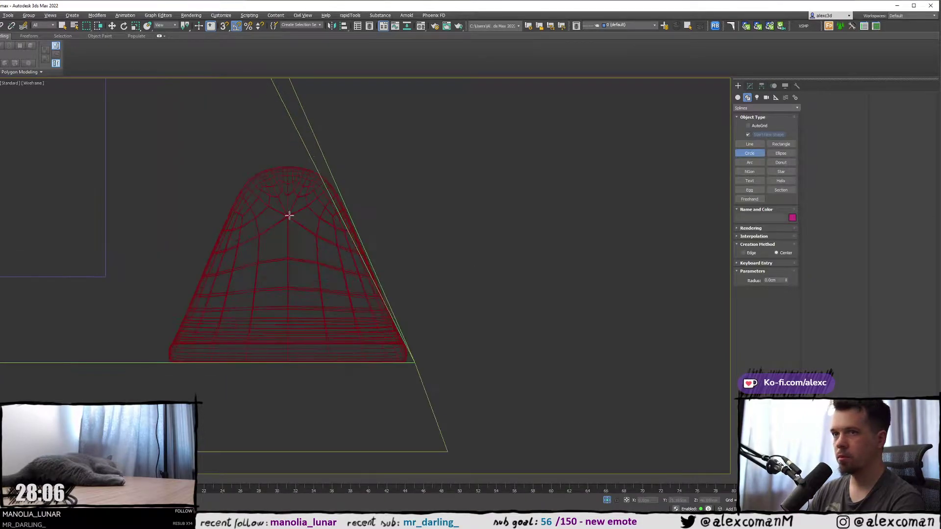
drag(287, 216, 310, 265)
key(w)
drag(288, 195, 287, 204)
middle_drag(335, 225, 263, 235)
- Try to draw a separate second circle beyond the bracket's sloped end
click(749, 153)
scroll(441, 216, down, 4)
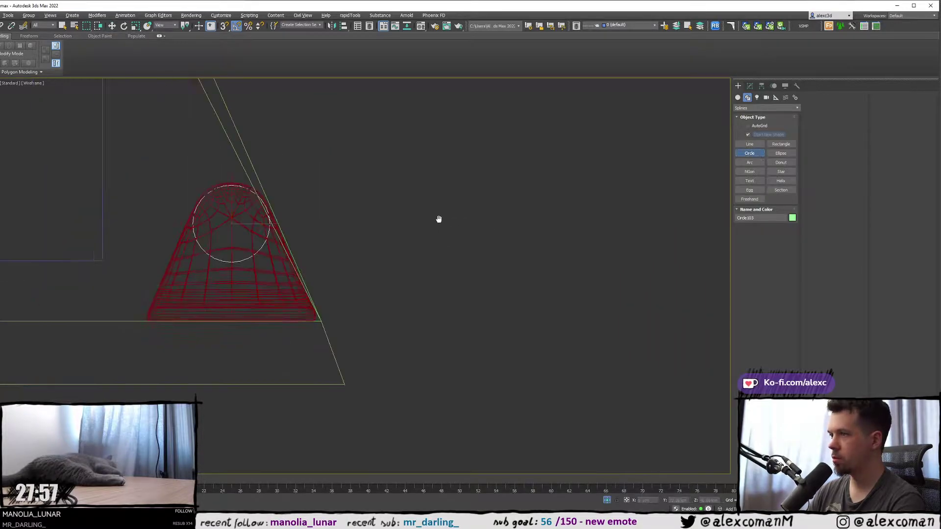
scroll(521, 263, down, 2)
middle_drag(521, 263, 492, 266)
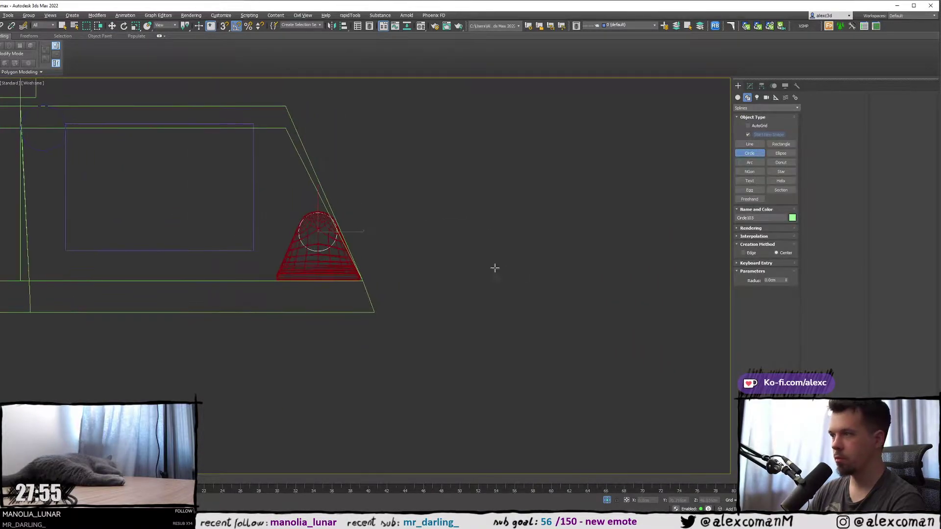
drag(486, 269, 506, 269)
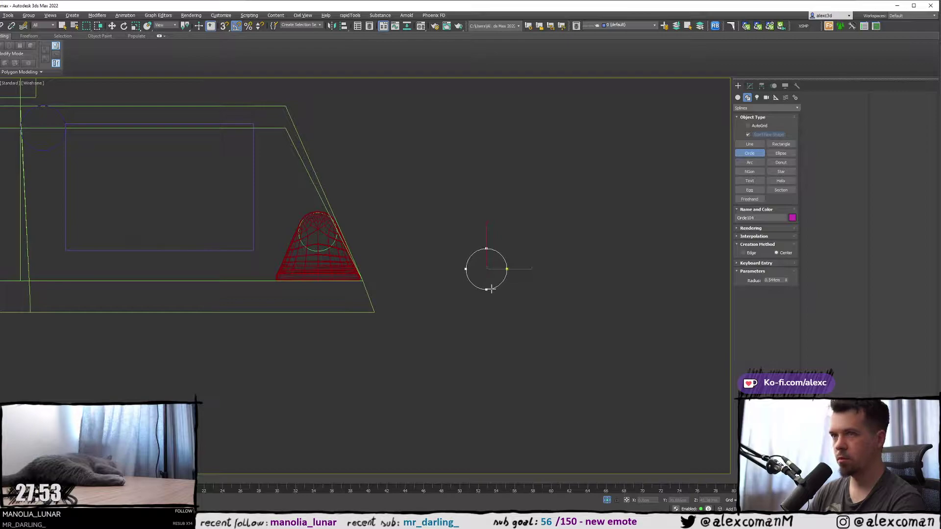
right_click(486, 272)
scroll(410, 252, up, 2)
key(ctrl+z)
- Clone the clip's circle as one independent copy and place it lower, beyond the bracket's sloped end
scroll(273, 256, up, 5)
click(293, 269)
scroll(289, 270, down, 4)
middle_drag(282, 272, 166, 281)
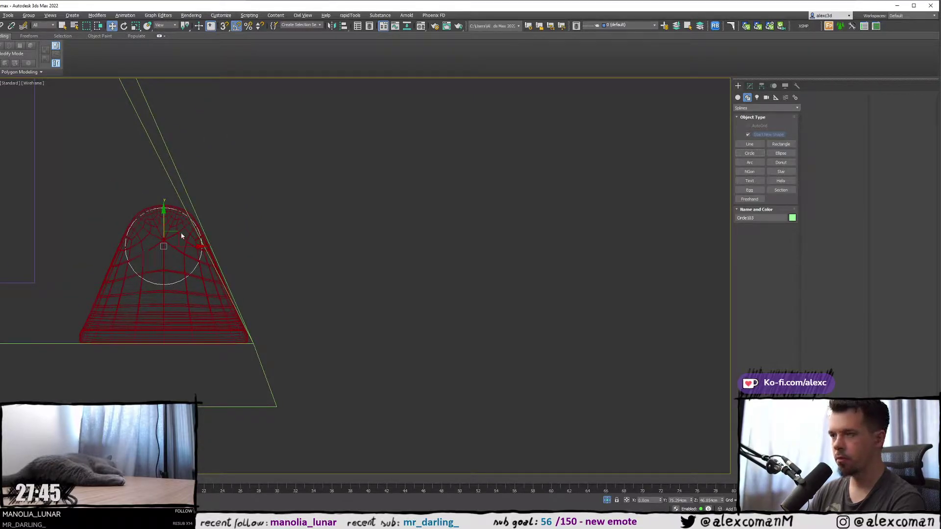
mouse_move(185, 246)
shift+mouse_down()
mouse_move(568, 247)
mouse_move(584, 259)
shift+mouse_up()
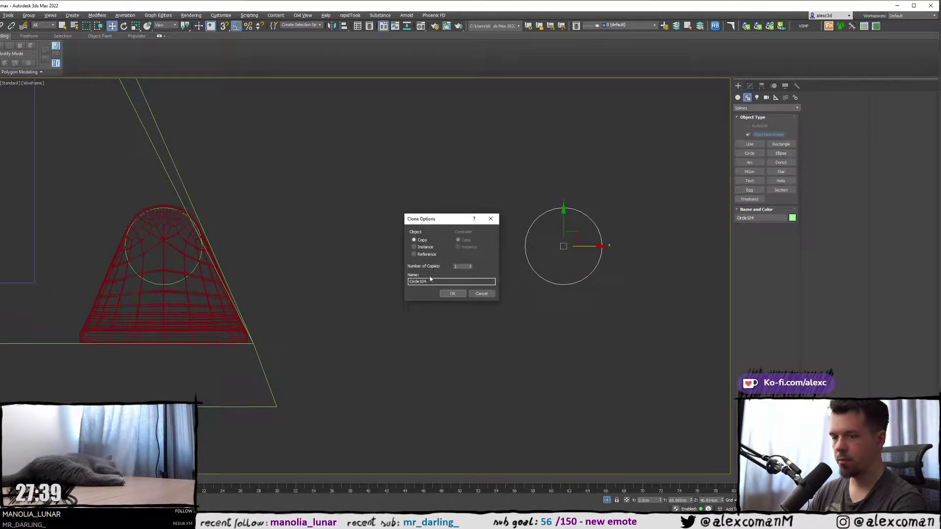
click(451, 293)
drag(561, 226, 557, 289)
scroll(547, 275, down, 2)
middle_drag(546, 275, 466, 273)
drag(510, 304, 493, 304)
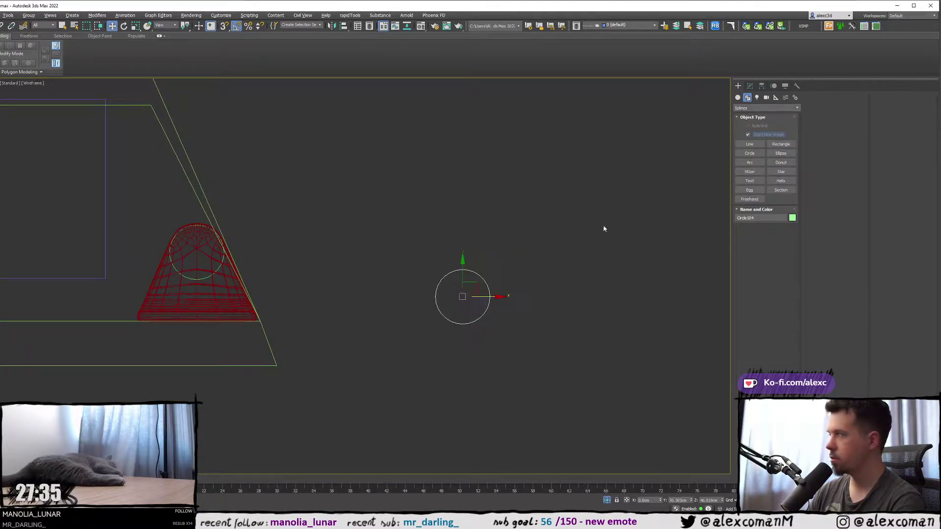
- Enlarge the copied circle to a radius of about 0.65 cm and move it slightly closer to the clip
click(750, 86)
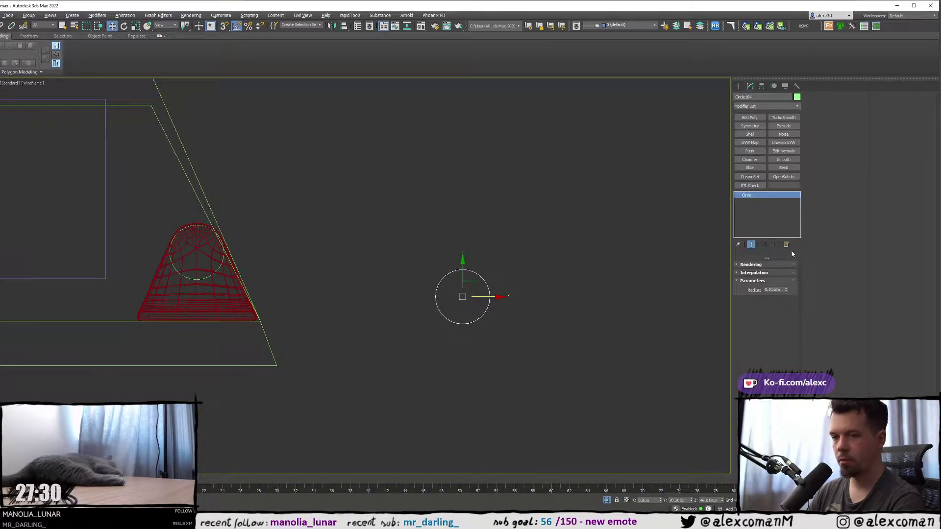
drag(786, 292, 784, 292)
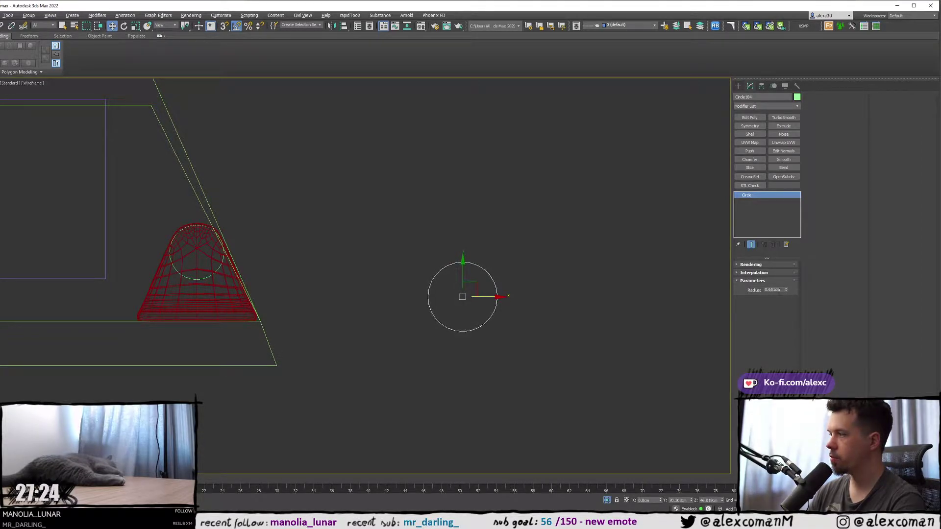
middle_drag(419, 271, 429, 279)
scroll(338, 286, up, 3)
drag(540, 295, 470, 295)
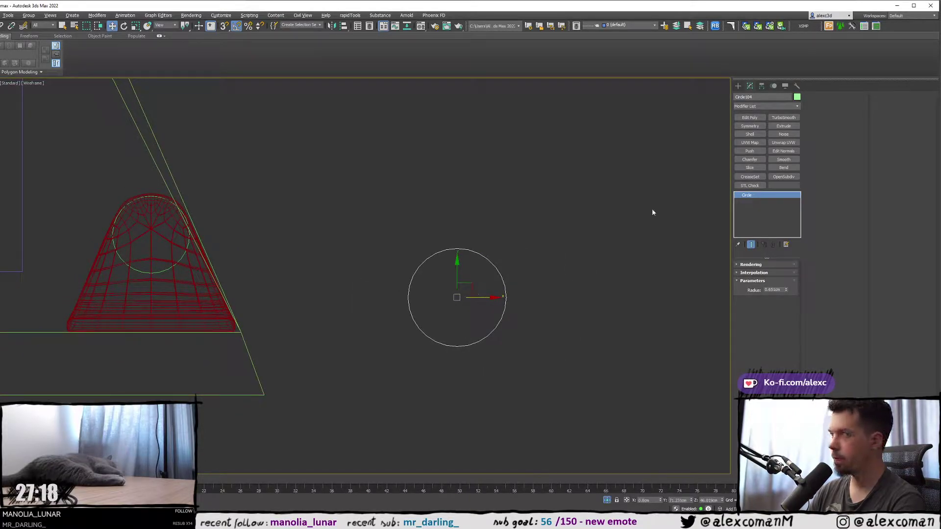
- Draw a straight line spline from the bottom of the clip's circle to the near side of the large circle
click(738, 86)
click(750, 144)
middle_drag(231, 230, 195, 203)
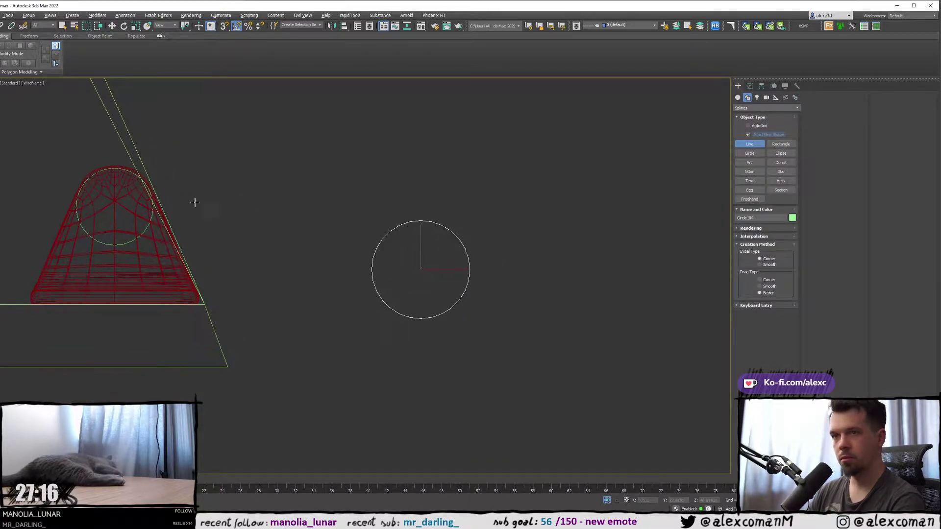
click(114, 245)
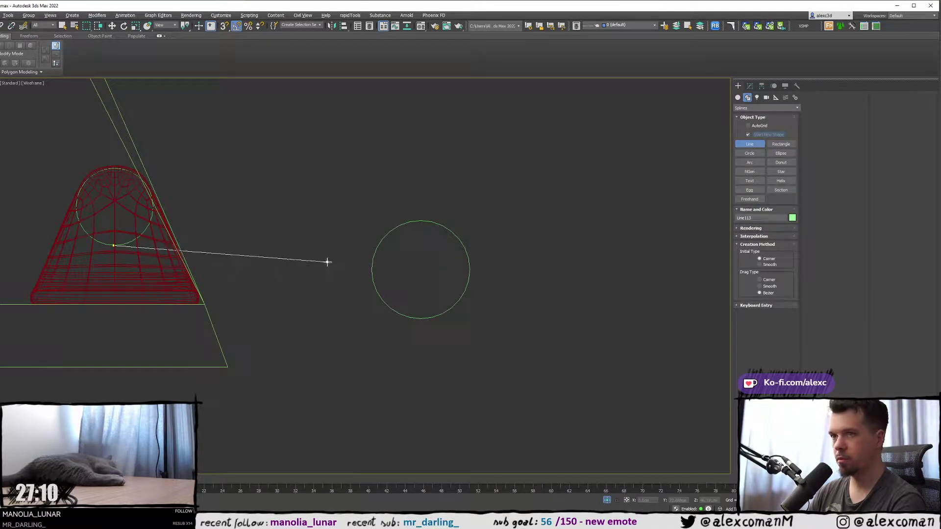
click(373, 279)
right_click(347, 273)
- Draw a second straight line from the top of the clip's circle, rising slightly outward past the bracket's sloped end
middle_drag(229, 207, 236, 216)
middle_drag(147, 197, 147, 222)
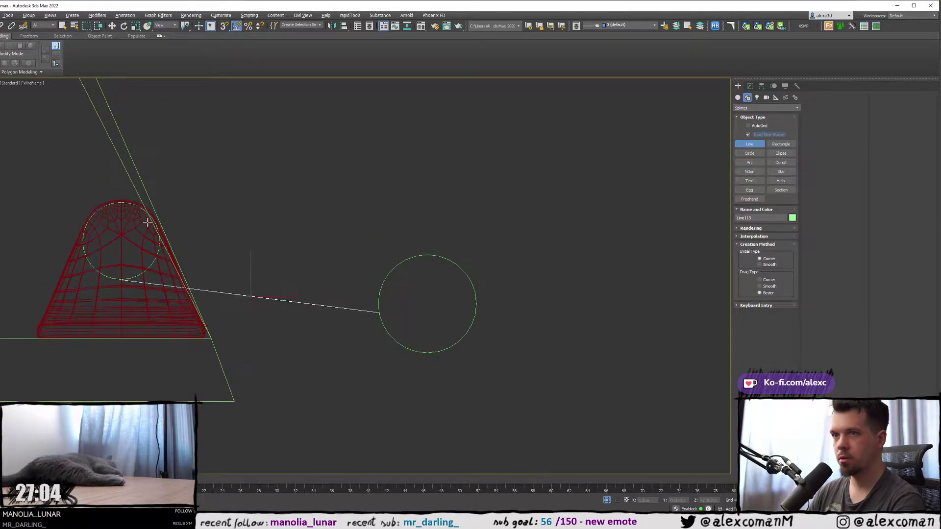
click(112, 204)
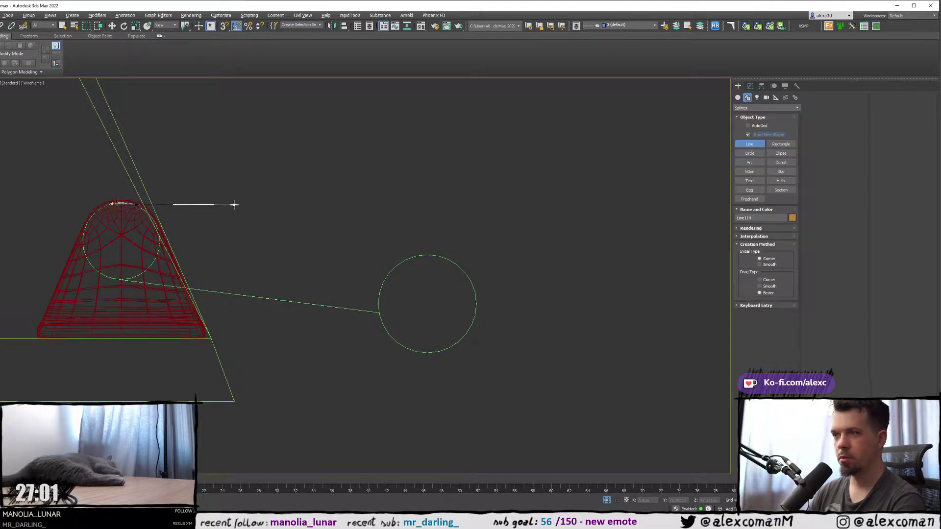
click(263, 173)
right_click(248, 181)
right_click(206, 198)
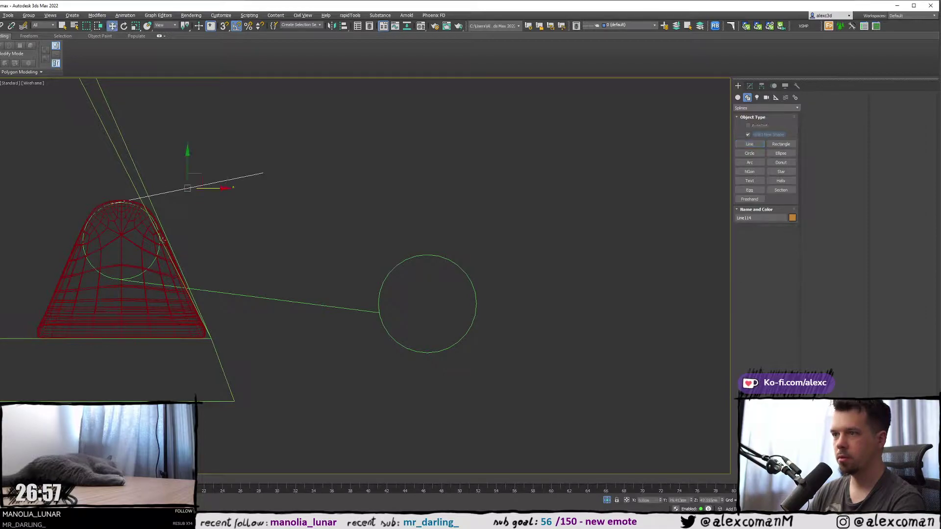
- Clone the clip's circle as one copy and place it so its top meets the outer end of the upper line
key(ctrl+z)
mouse_move(133, 226)
shift+mouse_down()
mouse_move(268, 195)
mouse_move(275, 202)
mouse_move(317, 184)
shift+mouse_up()
click(447, 292)
scroll(238, 172, up, 8)
scroll(337, 192, up, 1)
key(s)
click(349, 187)
scroll(349, 186, down, 3)
middle_drag(349, 188, 277, 211)
scroll(246, 183, up, 2)
scroll(239, 193, down, 2)
click(244, 239)
click(365, 207)
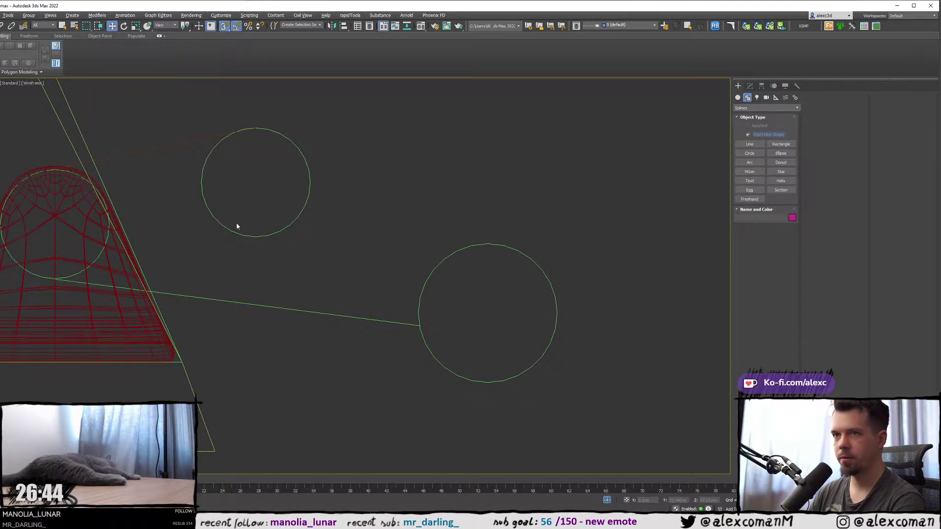
- Clone the upper line as one independent copy and place it below the middle circle
click(171, 145)
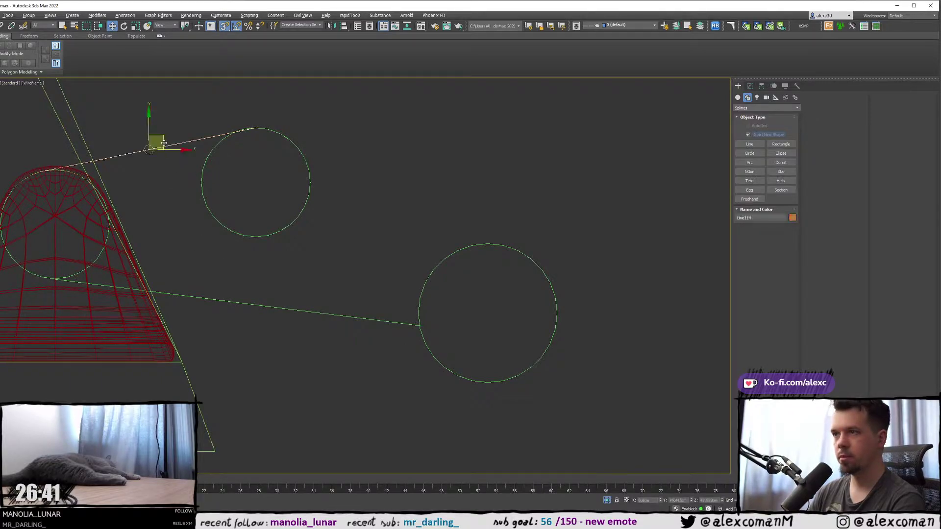
mouse_move(163, 143)
mouse_down()
mouse_move(349, 208)
mouse_move(390, 203)
mouse_up()
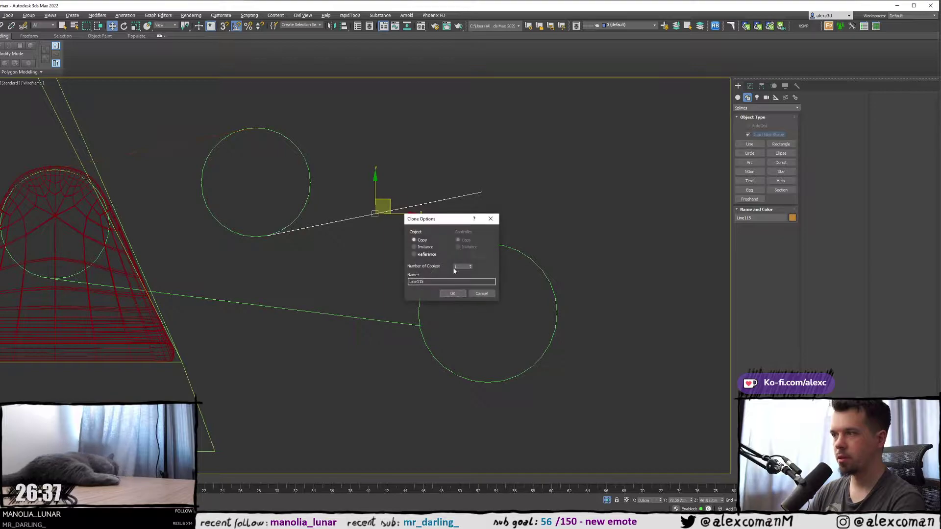
click(454, 293)
- Move the copied line's end vertices so it runs from the middle circle's lower outer side to the top of the large circle
key(1)
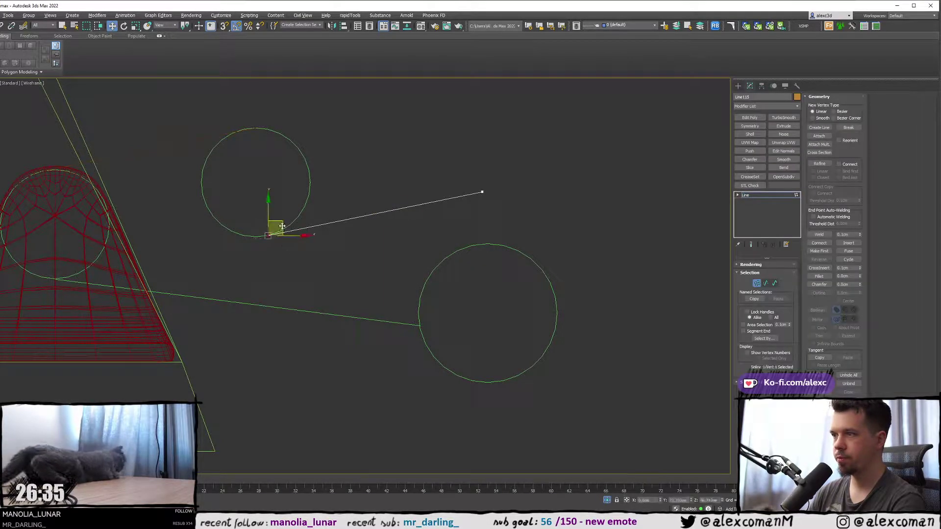
drag(282, 226, 310, 208)
drag(441, 168, 525, 216)
drag(497, 178, 517, 229)
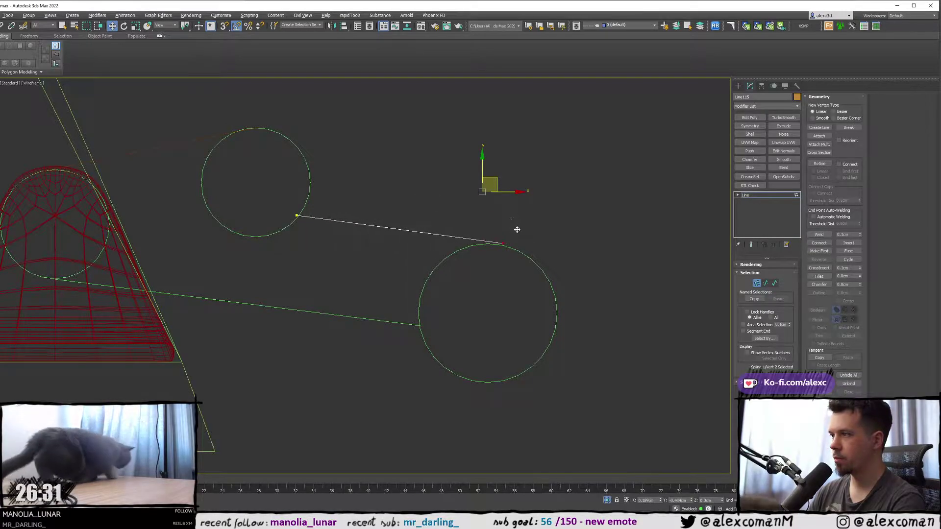
click(531, 217)
- Fine-tune both ends of the copied line against the outlines of the middle and large circles
scroll(513, 191, down, 5)
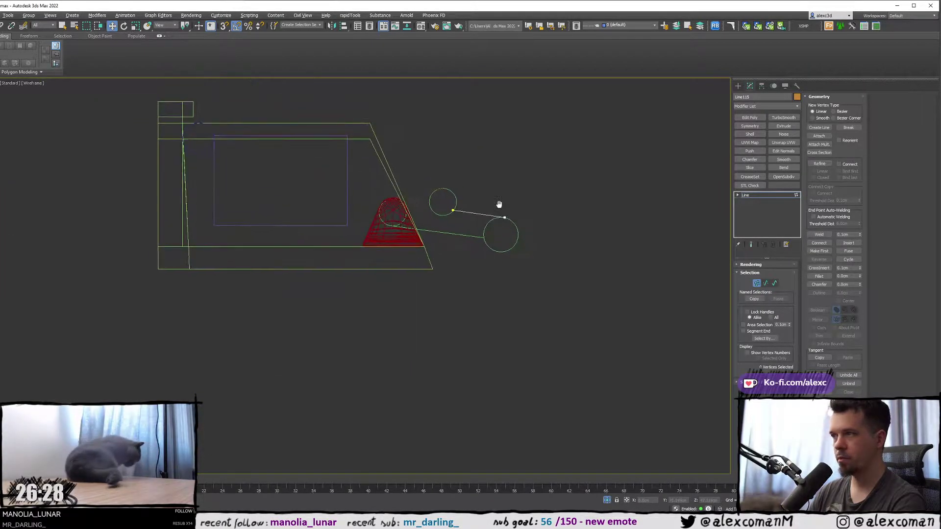
middle_drag(500, 202, 493, 214)
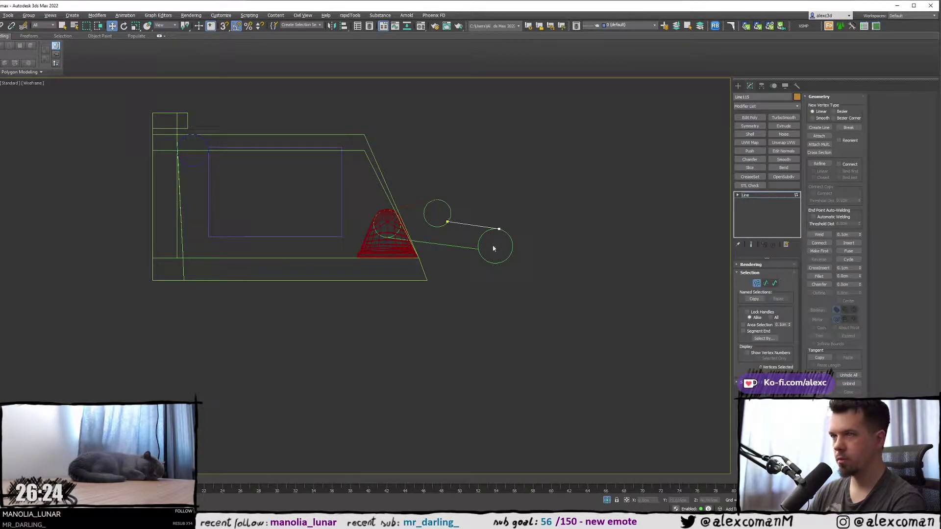
scroll(434, 226, up, 5)
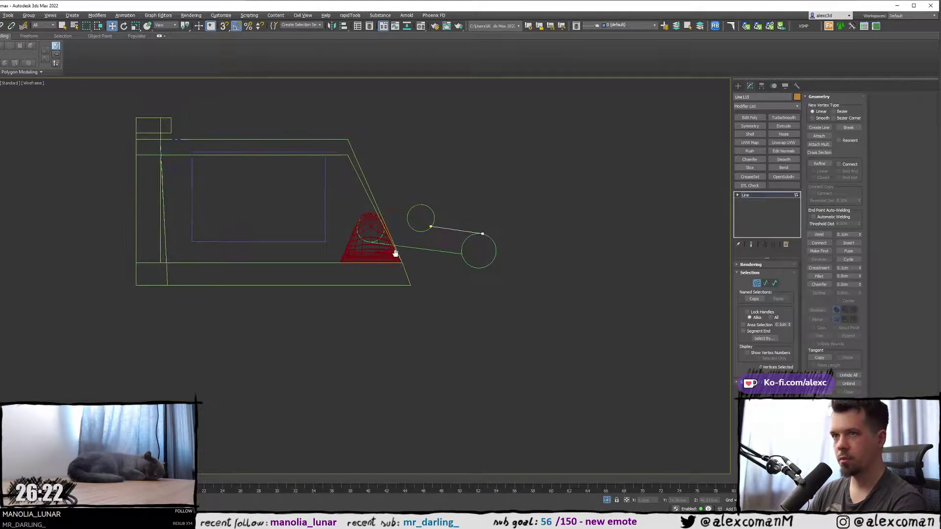
scroll(392, 221, up, 2)
click(374, 206)
scroll(375, 207, up, 3)
drag(391, 209, 392, 209)
middle_drag(396, 212, 261, 195)
click(650, 263)
middle_drag(661, 254, 564, 238)
scroll(564, 237, up, 3)
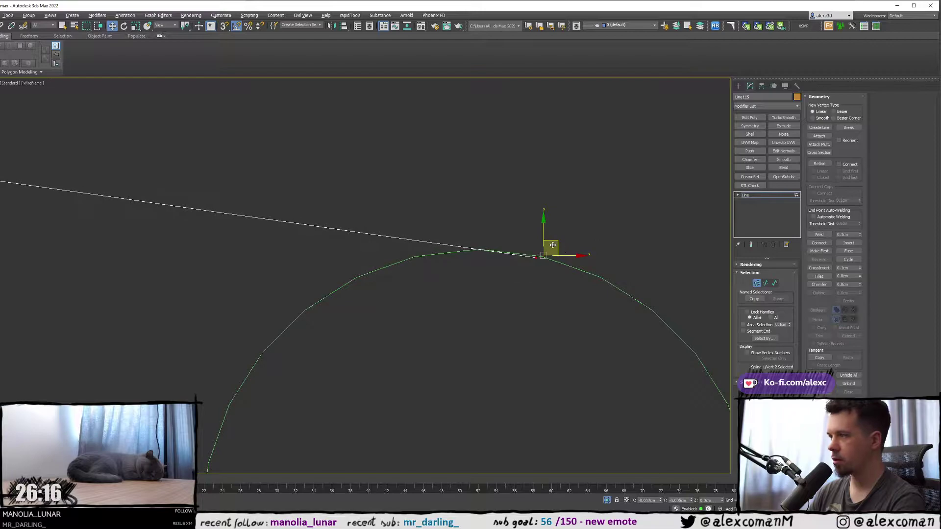
scroll(451, 218, down, 4)
middle_drag(373, 206, 434, 237)
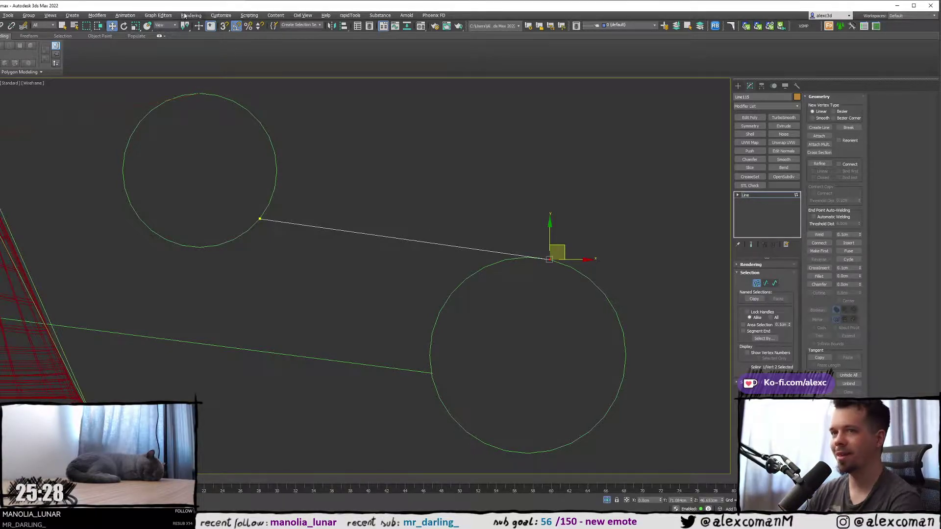
- Try to nudge the connecting line's upper end vertex along the middle circle
click(261, 218)
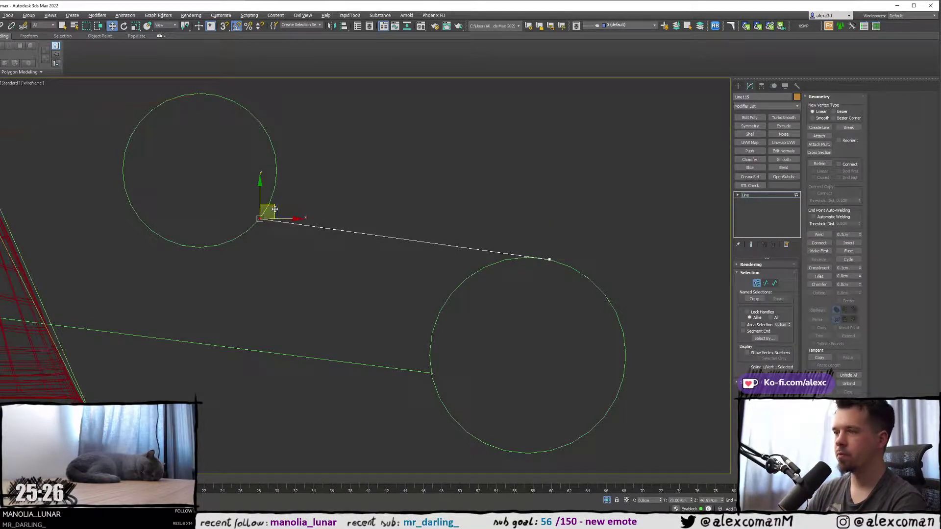
mouse_move(275, 207)
mouse_down()
mouse_move(279, 198)
mouse_move(271, 206)
mouse_up()
key(ctrl+z)
- Shift the connecting line's upper end vertex slightly up and outward along the middle circle
click(260, 219)
click(325, 193)
scroll(225, 192, down, 5)
middle_drag(224, 193, 363, 212)
scroll(365, 210, up, 5)
click(389, 220)
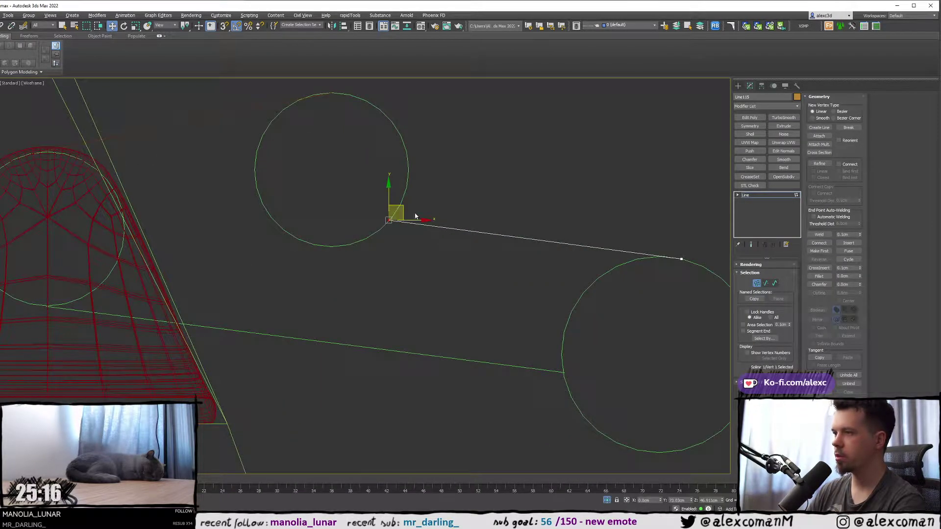
middle_drag(436, 210, 385, 226)
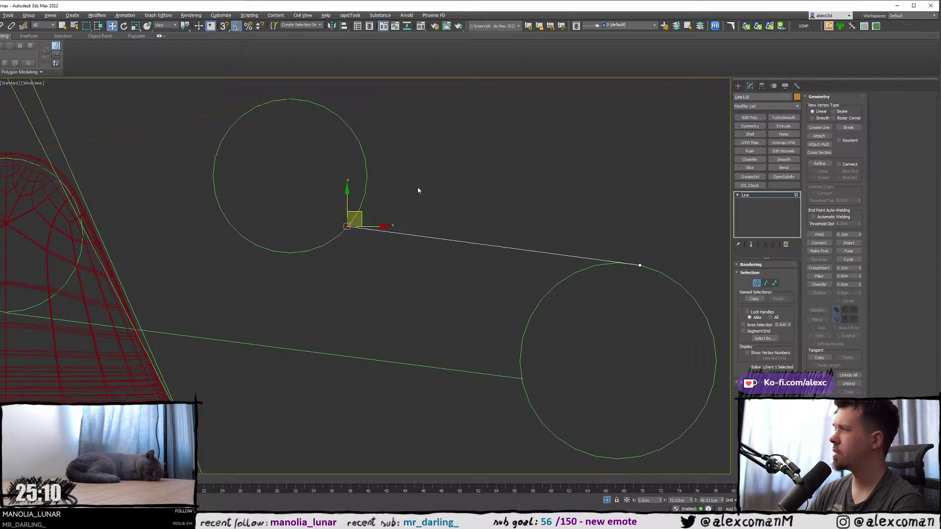
drag(310, 195, 364, 235)
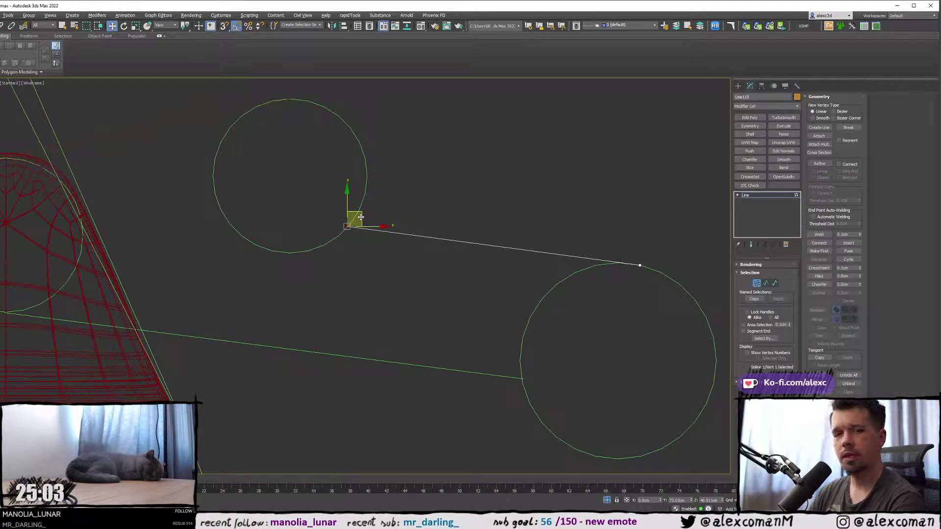
drag(363, 214, 365, 213)
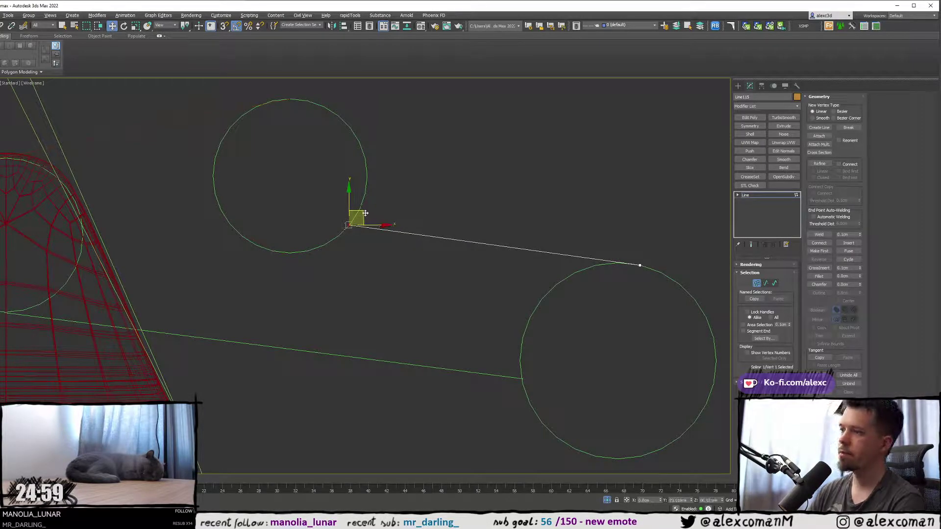
- Nudge the connecting line's lower end vertex closer to the large circle's outline
click(639, 265)
middle_drag(670, 288, 543, 264)
scroll(562, 246, up, 5)
mouse_move(562, 246)
mouse_down()
mouse_move(563, 236)
mouse_move(555, 257)
mouse_up()
- Turn snapping on and snap the connecting line's upper end vertex onto the middle circle's outline
key(s)
scroll(578, 237, down, 5)
middle_drag(141, 167, 246, 190)
click(260, 208)
scroll(249, 193, up, 5)
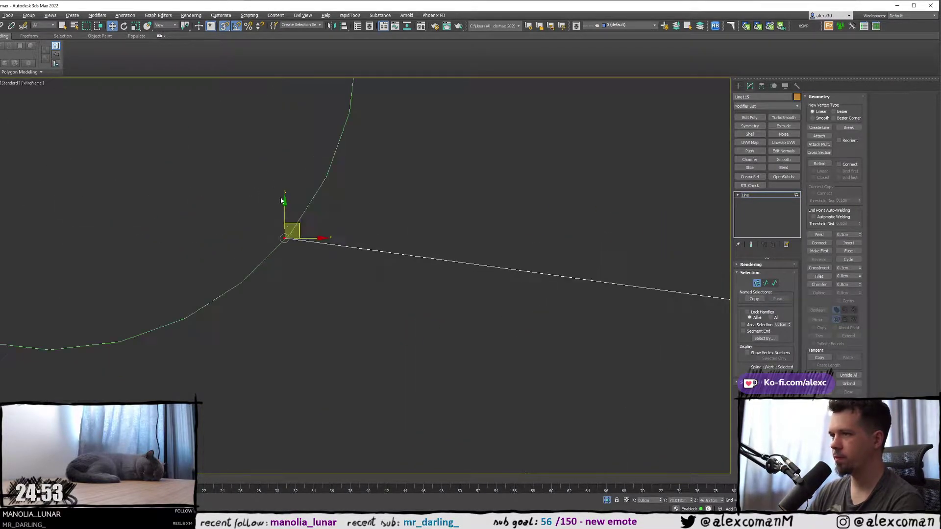
drag(294, 237, 294, 240)
click(396, 227)
scroll(408, 227, down, 8)
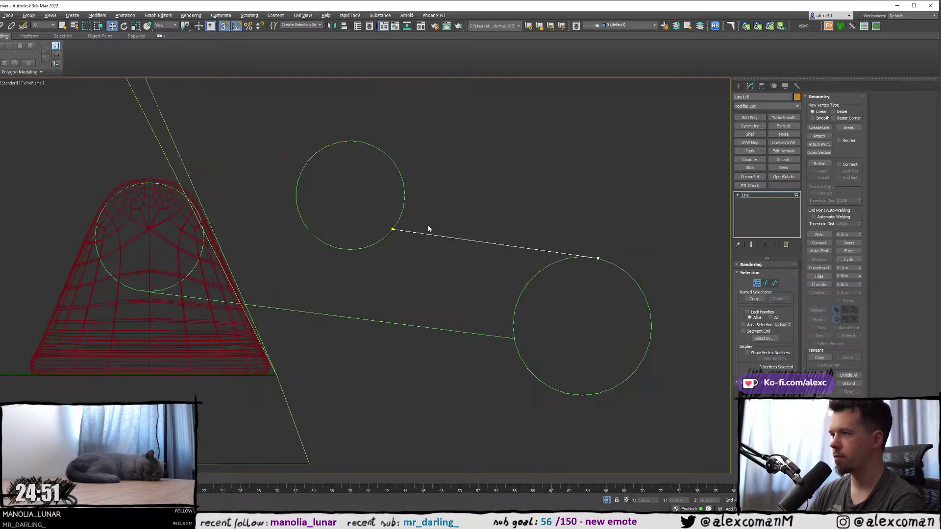
- Leave vertex editing and examine the circles and connecting lines in the perspective view
scroll(362, 259, up, 1)
middle_drag(475, 297, 572, 241)
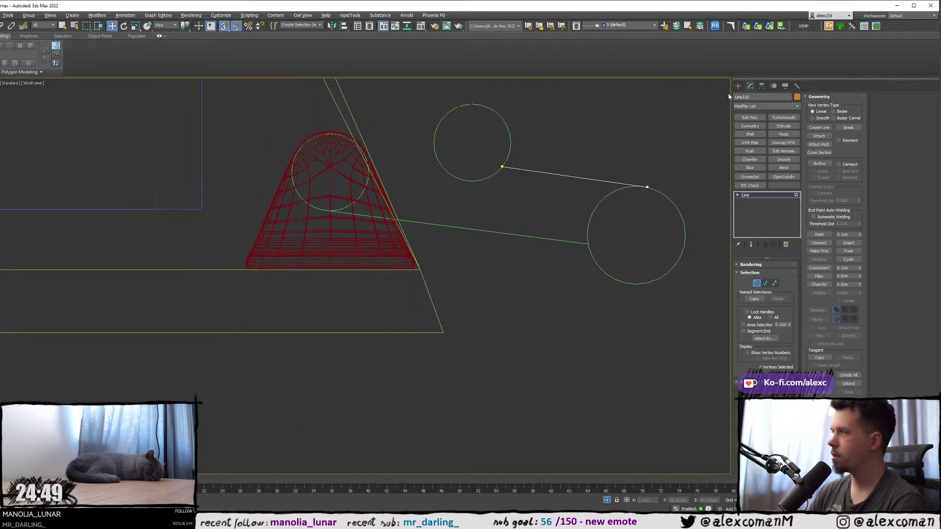
click(738, 85)
key(alt+w)
middle_click(579, 314)
key(alt+w)
scroll(489, 307, down, 3)
key(z)
scroll(480, 299, down, 3)
middle_drag(454, 296, 283, 323)
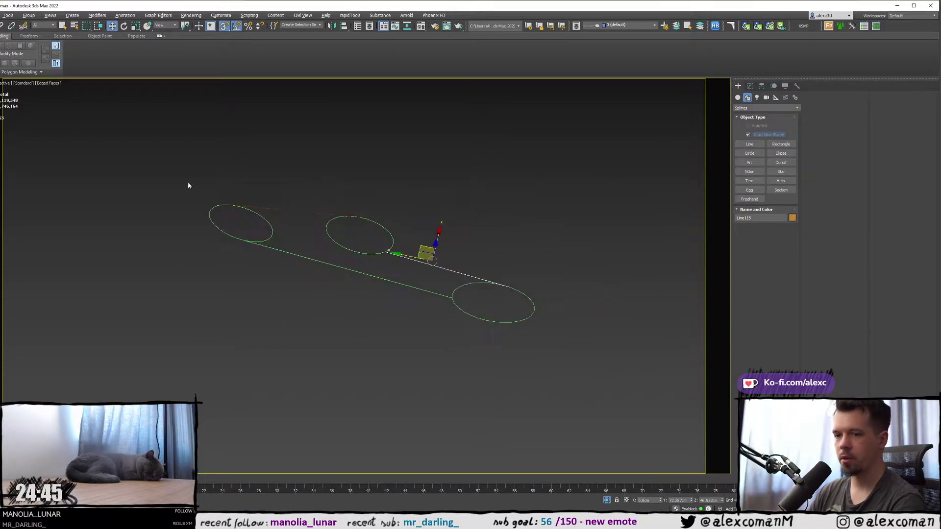
drag(613, 376, 611, 374)
key(z)
alt+middle_drag(611, 374, 567, 283)
- Select the middle circle and convert it to an editable spline in the wireframe side view
click(567, 283)
click(355, 258)
alt+middle_drag(358, 258, 364, 279)
key(alt+w)
scroll(481, 189, down, 3)
key(z)
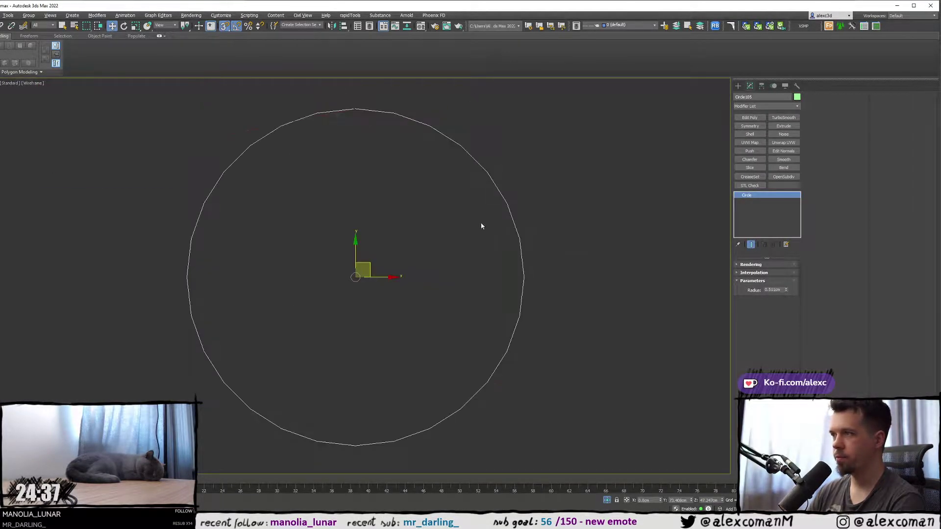
right_click(393, 245)
mouse_move(441, 320)
click(499, 321)
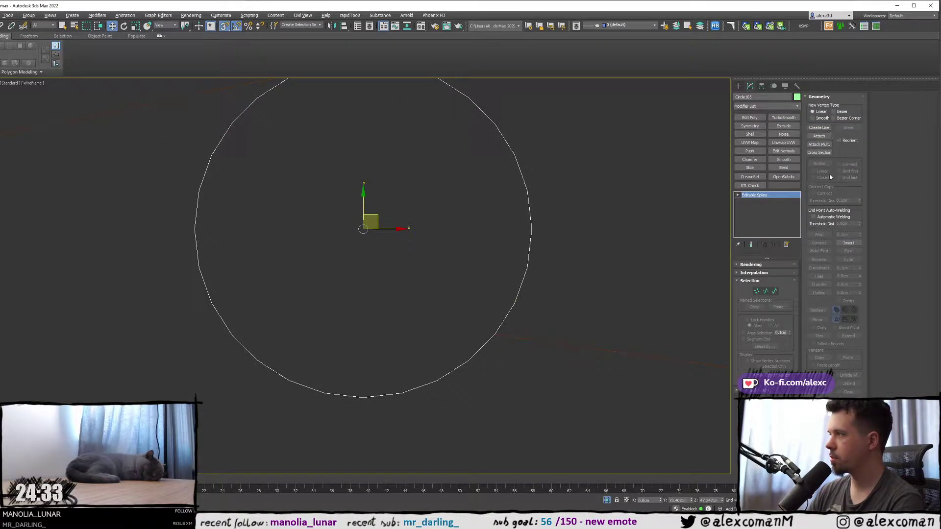
- Refine the middle circle with an extra vertex where the connecting line to the large circle meets it
key(1)
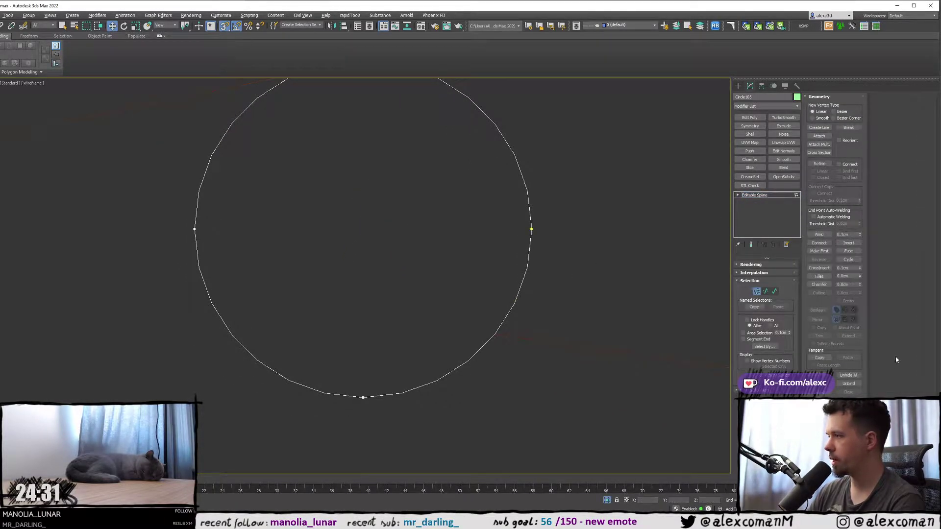
click(827, 164)
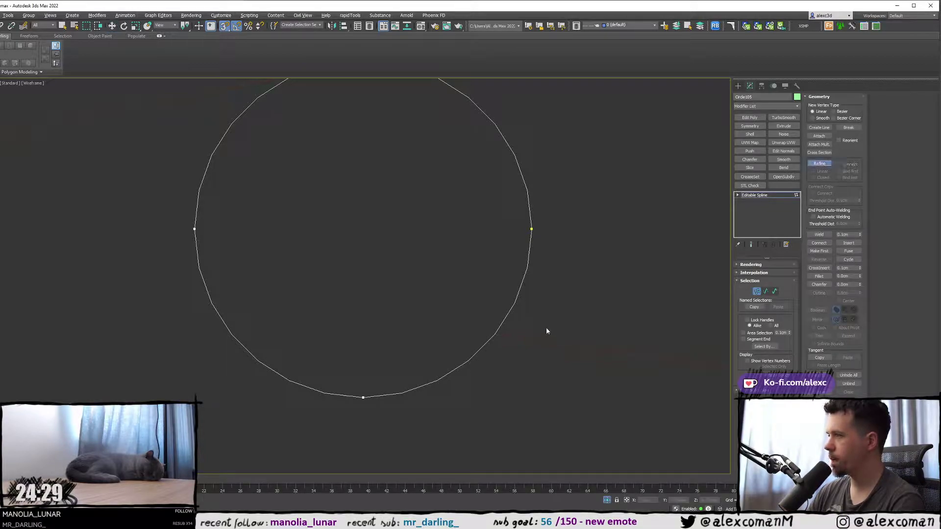
click(495, 336)
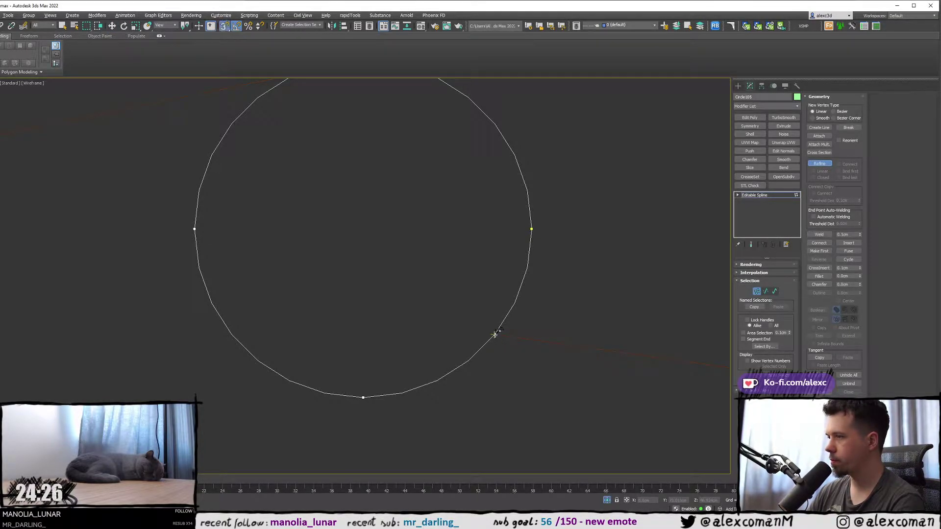
right_click(552, 307)
- Delete the middle circle's unneeded segments, keeping only the outer arc from its top to the added vertex
scroll(552, 319, down, 1)
middle_drag(551, 321, 603, 340)
scroll(392, 213, up, 1)
middle_drag(355, 216, 348, 280)
scroll(490, 216, up, 2)
scroll(436, 228, down, 8)
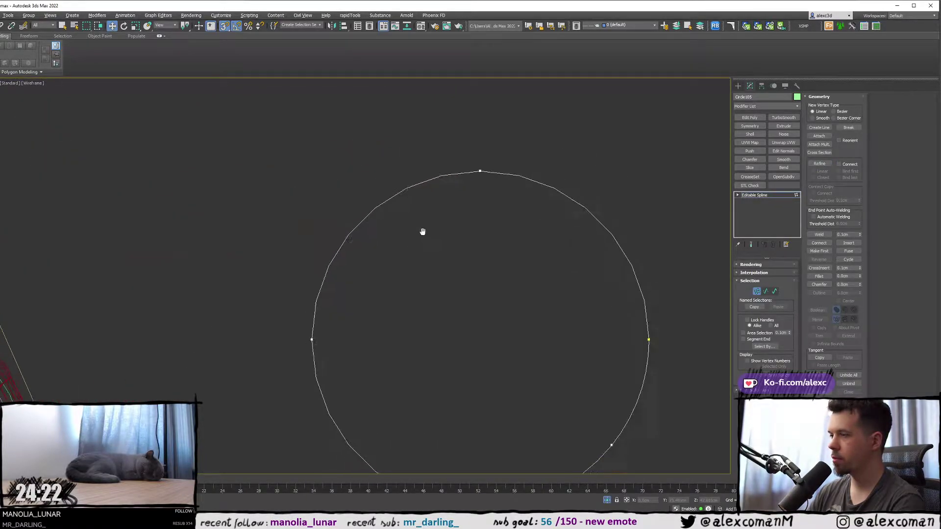
middle_drag(267, 276, 248, 224)
scroll(405, 243, up, 2)
middle_drag(403, 248, 432, 313)
key(2)
drag(418, 349, 477, 376)
middle_drag(469, 370, 403, 277)
scroll(450, 361, down, 3)
key(Delete)
scroll(404, 276, up, 2)
key(s)
middle_drag(501, 249, 458, 189)
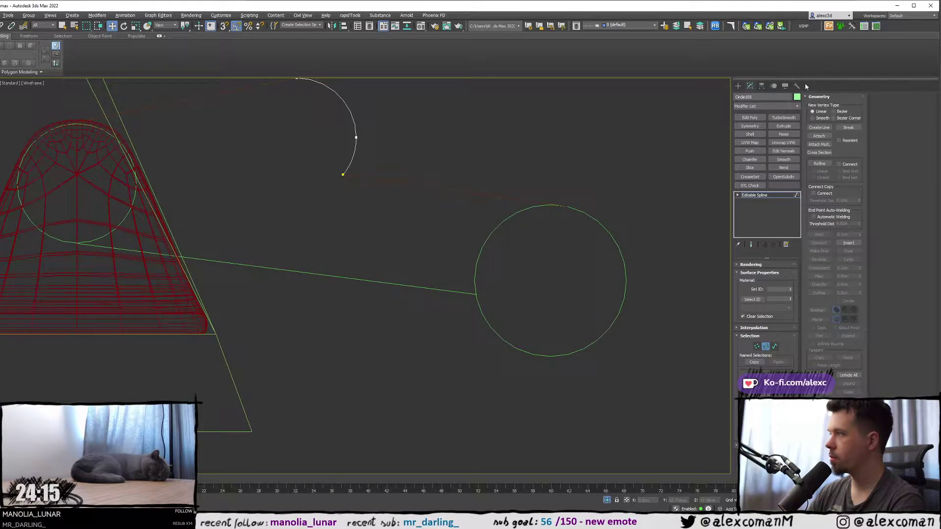
- Select the large circle, convert it to an editable spline and open its vertices for editing
click(737, 86)
drag(580, 206, 597, 240)
middle_drag(591, 236, 589, 230)
key(1)
scroll(567, 237, up, 2)
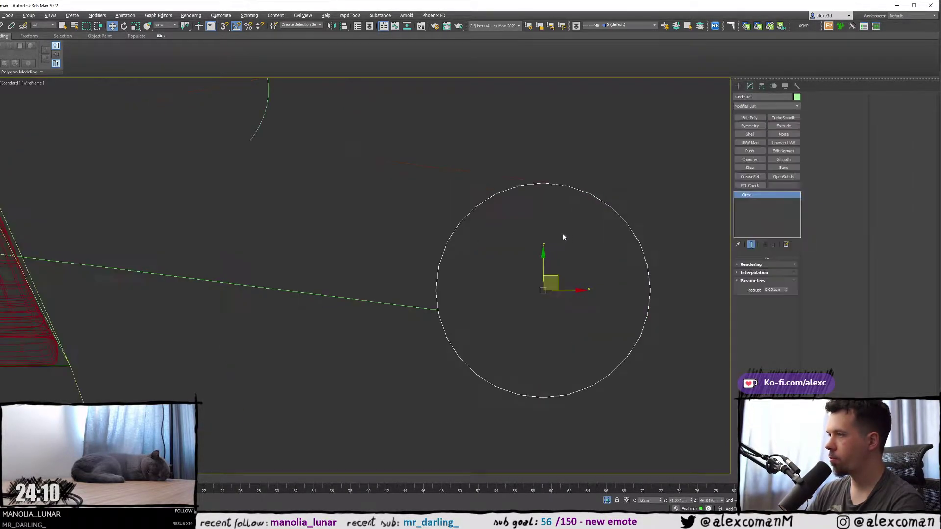
right_click(539, 180)
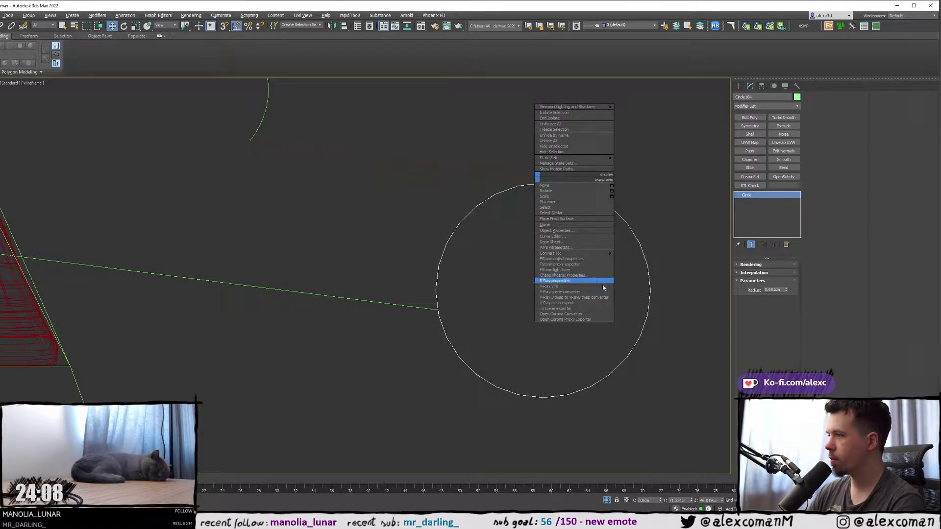
click(637, 253)
scroll(523, 251, up, 2)
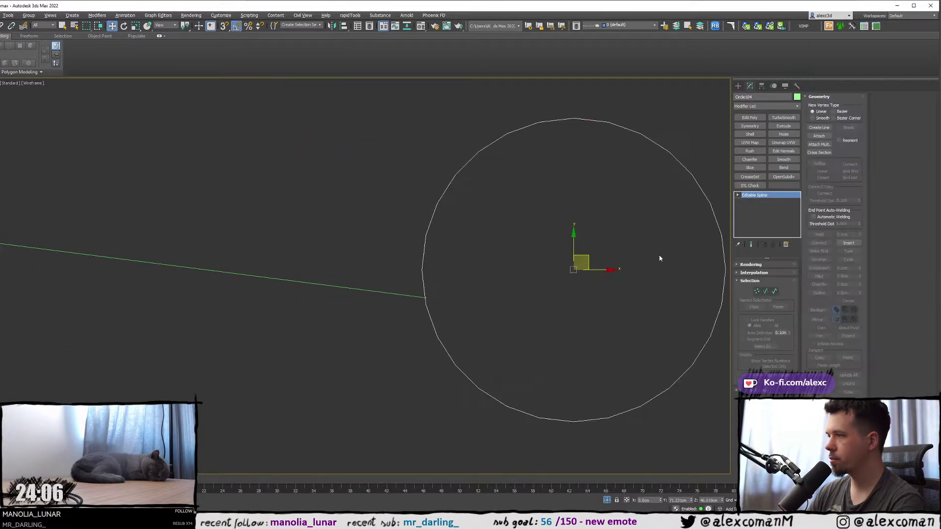
key(1)
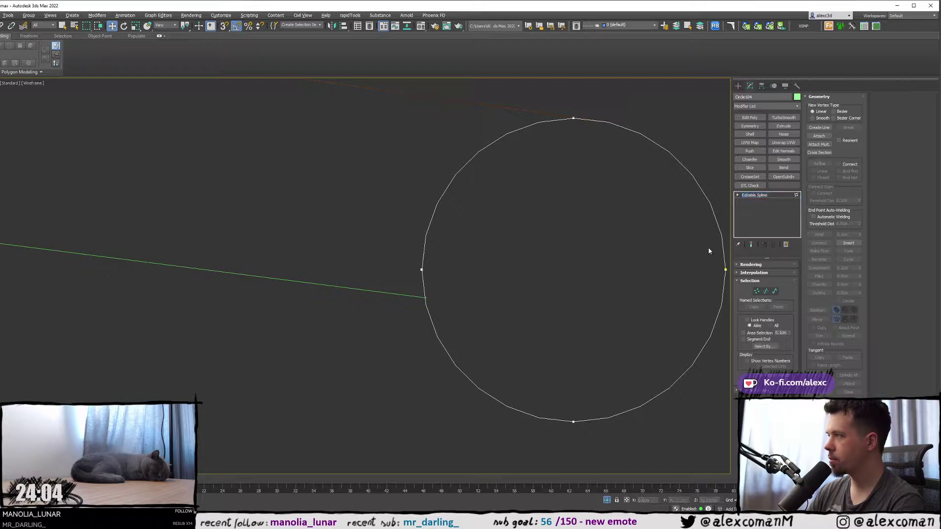
- Try to refine the large circle with an extra vertex where the lower connecting line meets it
click(819, 164)
scroll(531, 165, up, 2)
scroll(632, 143, up, 5)
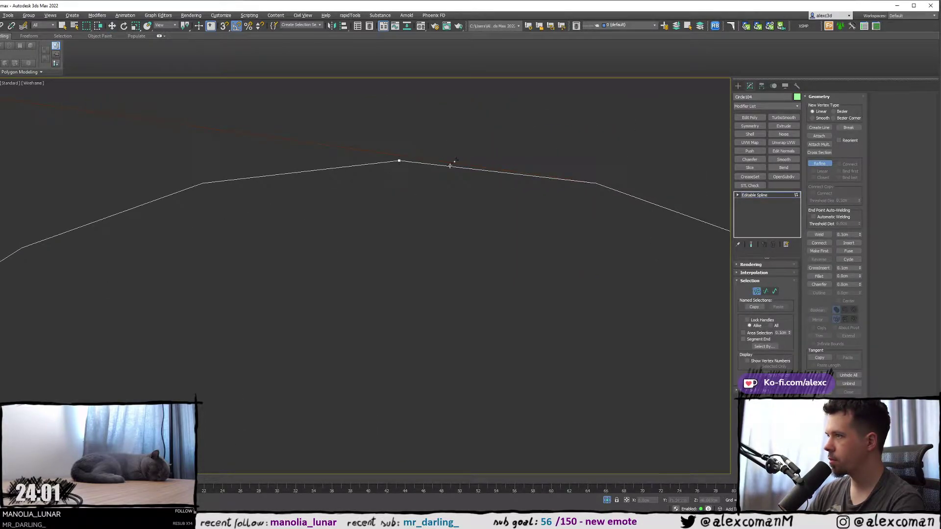
scroll(368, 219, down, 6)
scroll(513, 182, up, 8)
scroll(493, 228, down, 10)
scroll(505, 188, up, 5)
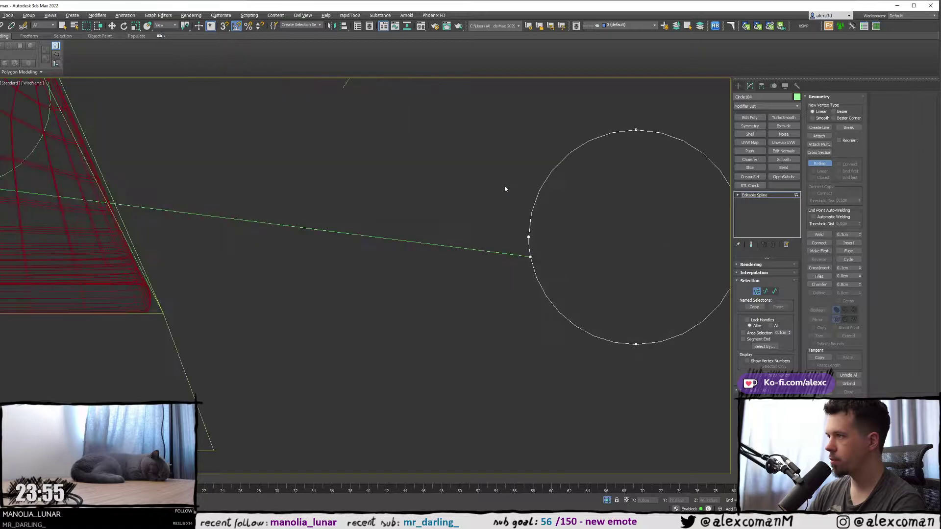
scroll(505, 188, down, 5)
middle_drag(504, 184, 506, 196)
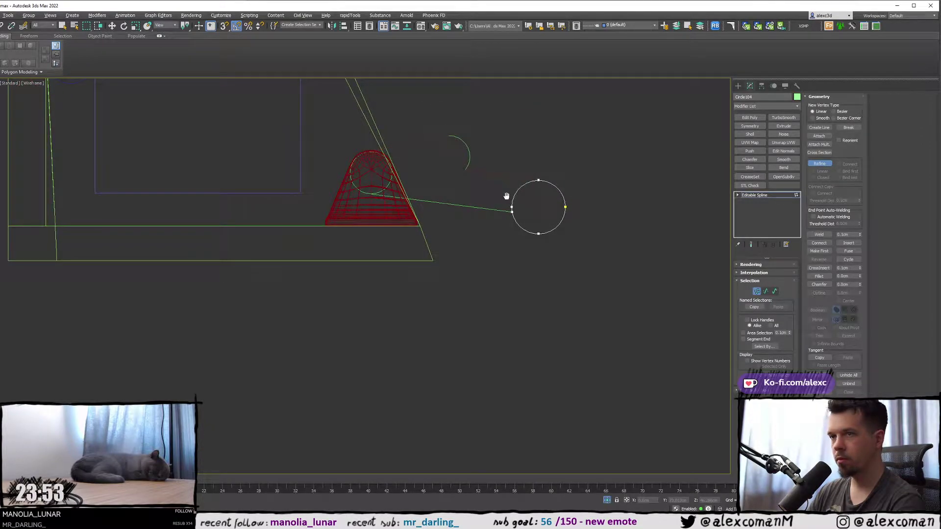
scroll(506, 199, up, 2)
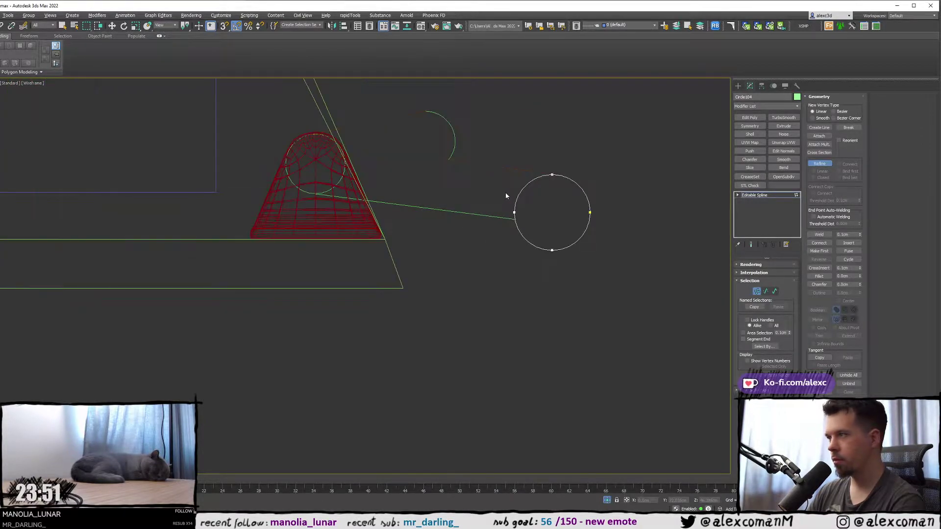
- Snap the end of the lower connecting line to the large circle's existing leftmost vertex
key(w)
click(738, 86)
scroll(498, 159, up, 4)
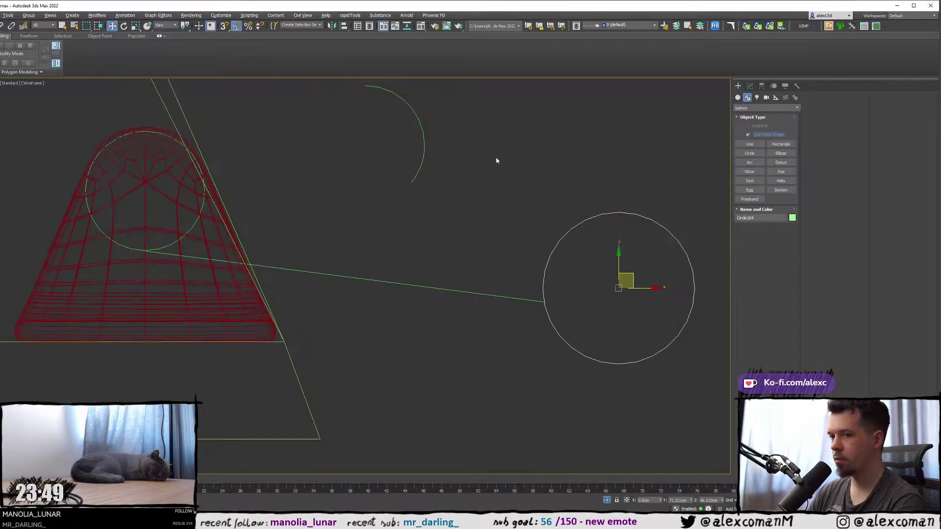
drag(473, 268, 554, 307)
key(1)
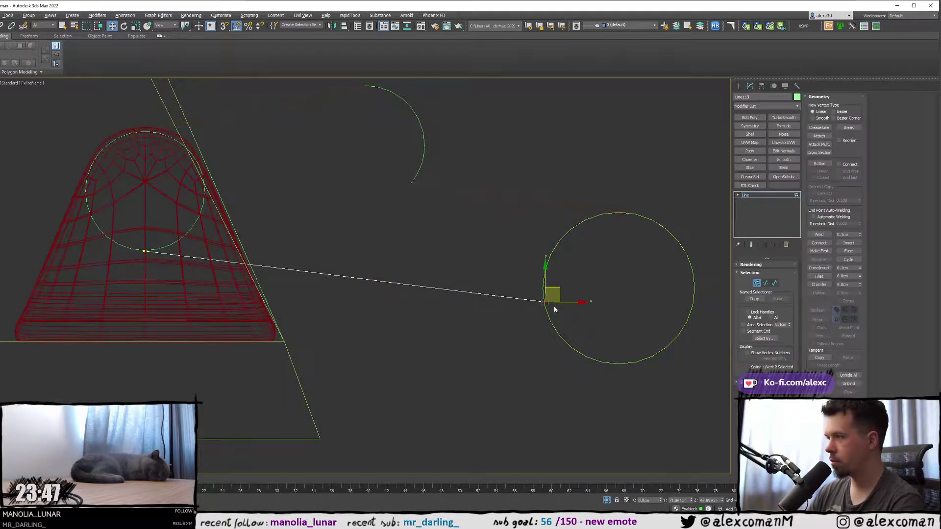
scroll(554, 304, up, 2)
key(s)
scroll(559, 293, down, 5)
drag(593, 270, 569, 276)
click(634, 233)
middle_drag(619, 232, 550, 226)
scroll(470, 250, up, 6)
scroll(375, 257, down, 3)
drag(390, 257, 436, 294)
middle_drag(398, 263, 437, 295)
drag(437, 294, 469, 315)
middle_drag(437, 295, 469, 315)
drag(468, 315, 552, 344)
middle_drag(553, 343, 489, 280)
click(569, 240)
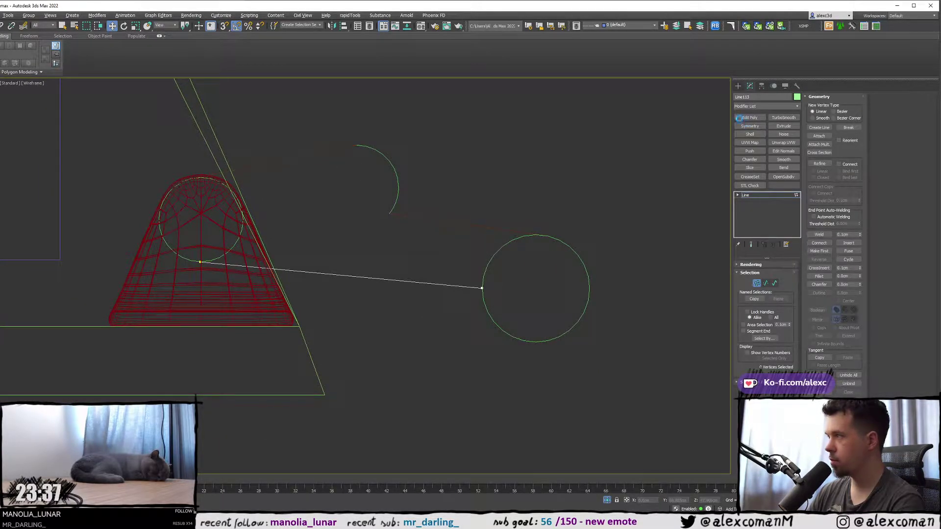
- Create a scaled-down concentric copy of the large circle inside it, using the Copy clone option
click(739, 87)
click(549, 236)
scroll(546, 266, up, 3)
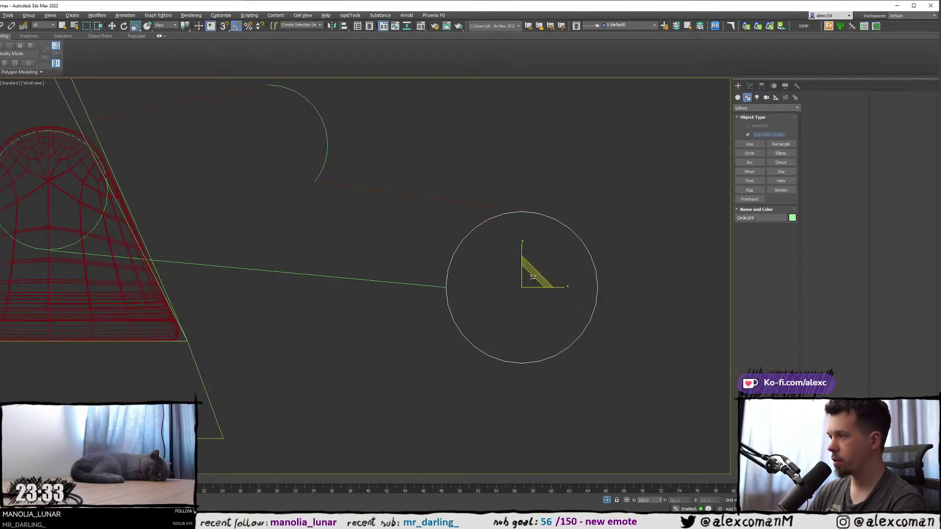
mouse_move(535, 273)
shift+mouse_down()
mouse_move(521, 295)
mouse_move(529, 297)
shift+mouse_up()
click(443, 280)
key(alt+Tab)
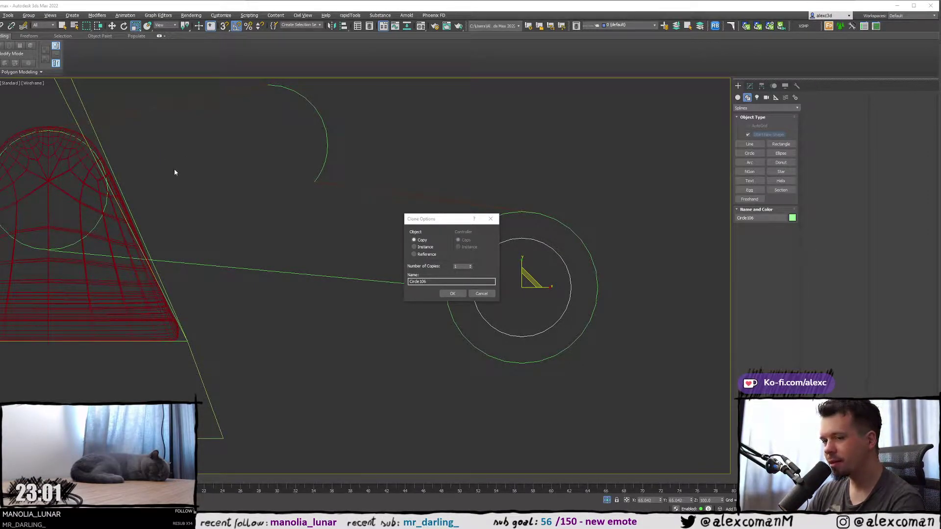
click(459, 294)
- Scale the inner circle down a little more, uniformly about its centre
mouse_move(351, 237)
middle_down()
mouse_move(311, 209)
mouse_move(251, 229)
middle_up()
scroll(314, 214, up, 2)
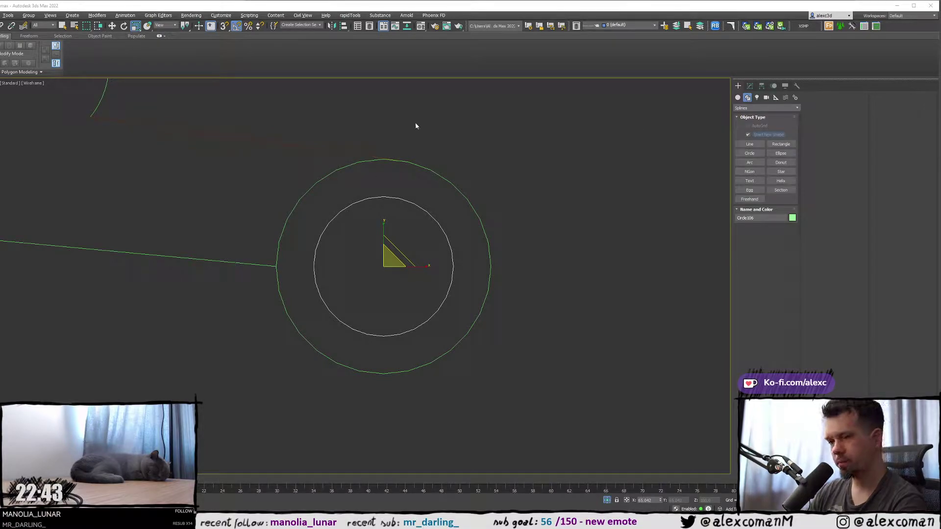
mouse_move(395, 202)
middle_down()
mouse_move(415, 183)
mouse_move(398, 196)
middle_up()
scroll(415, 183, down, 2)
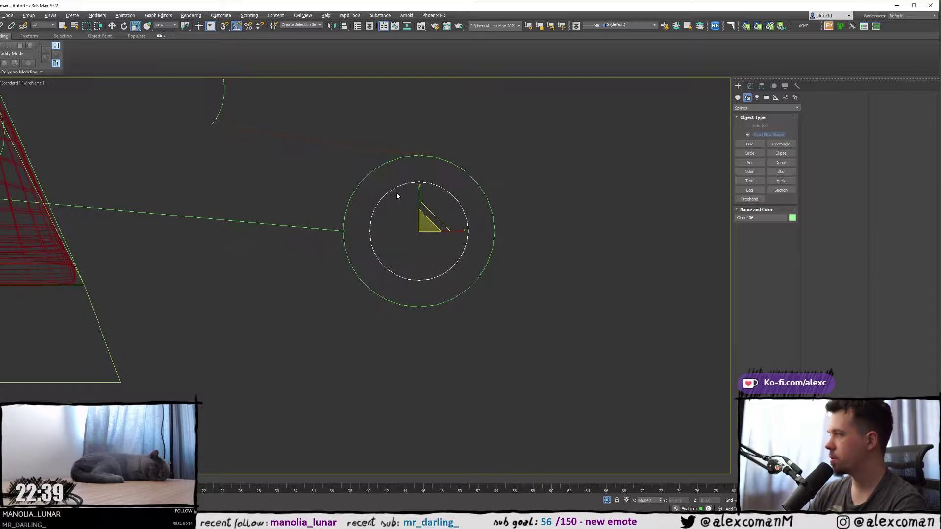
scroll(396, 188, up, 2)
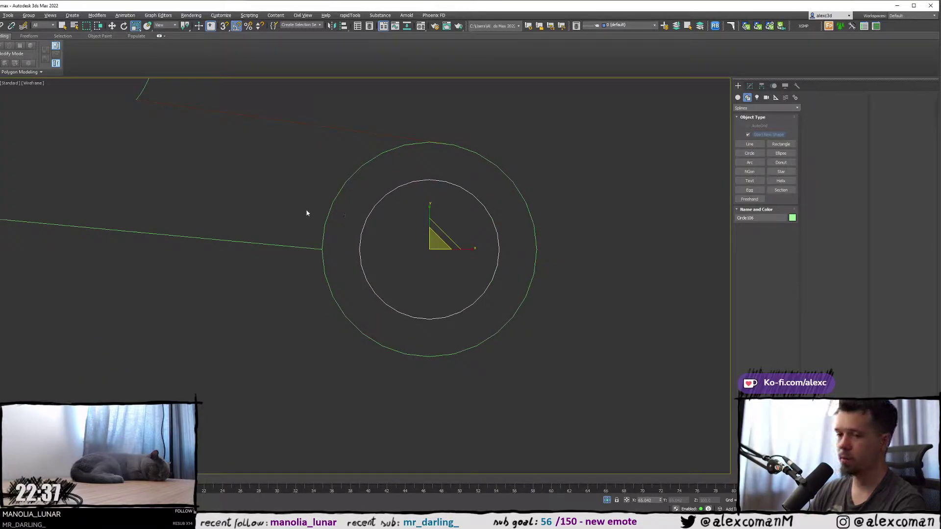
click(366, 182)
drag(402, 216, 438, 238)
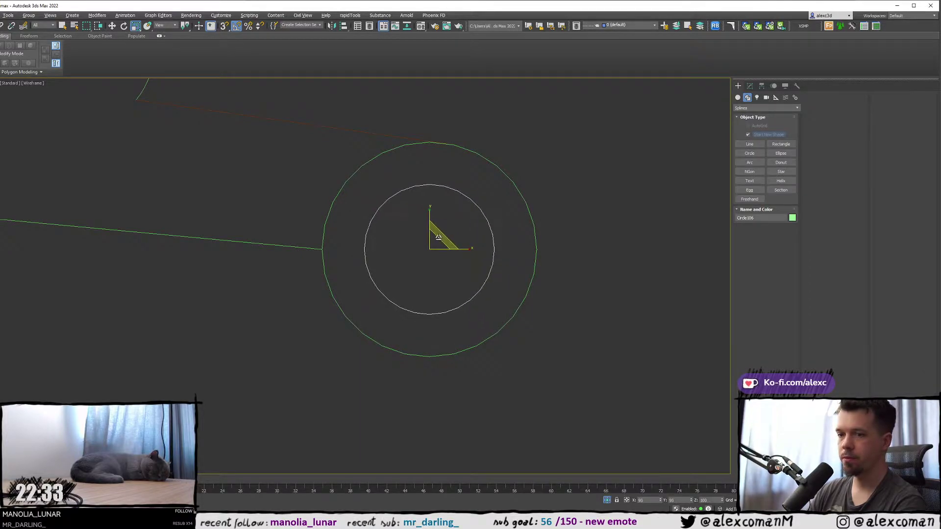
click(536, 165)
- Delete the large circle's upper-left segment, between its leftmost and top vertices
middle_drag(476, 166, 487, 161)
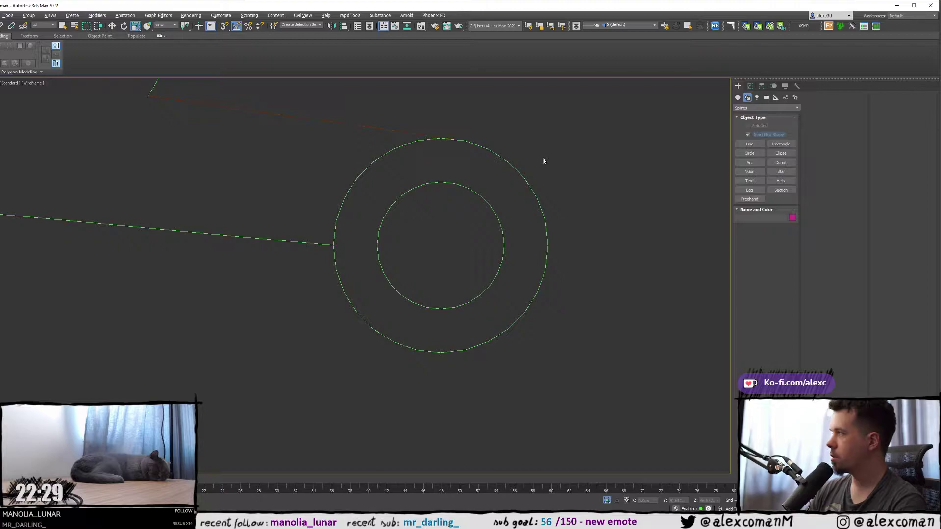
click(519, 173)
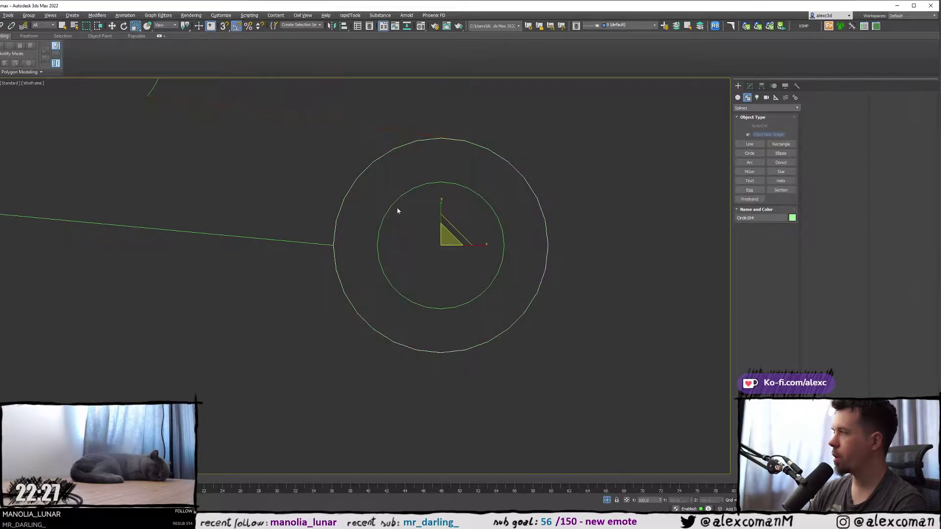
middle_drag(332, 243, 331, 240)
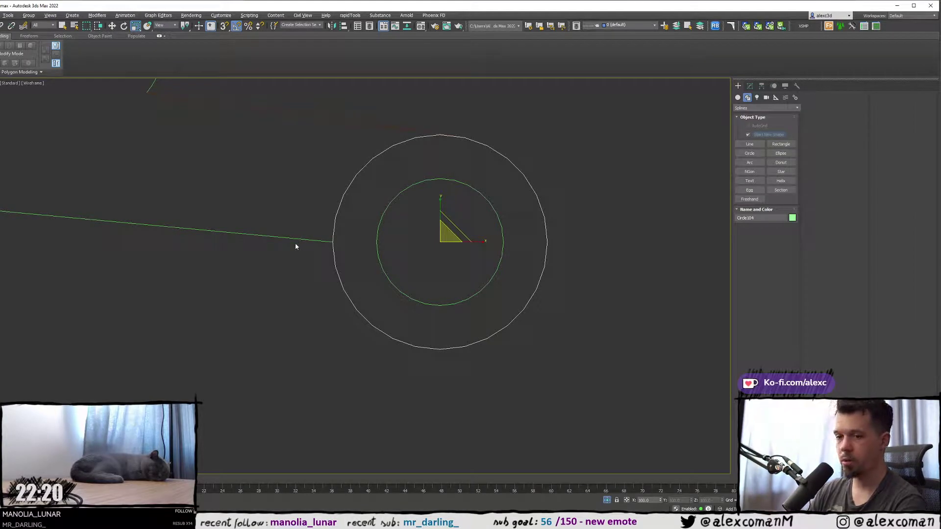
middle_drag(295, 243, 290, 245)
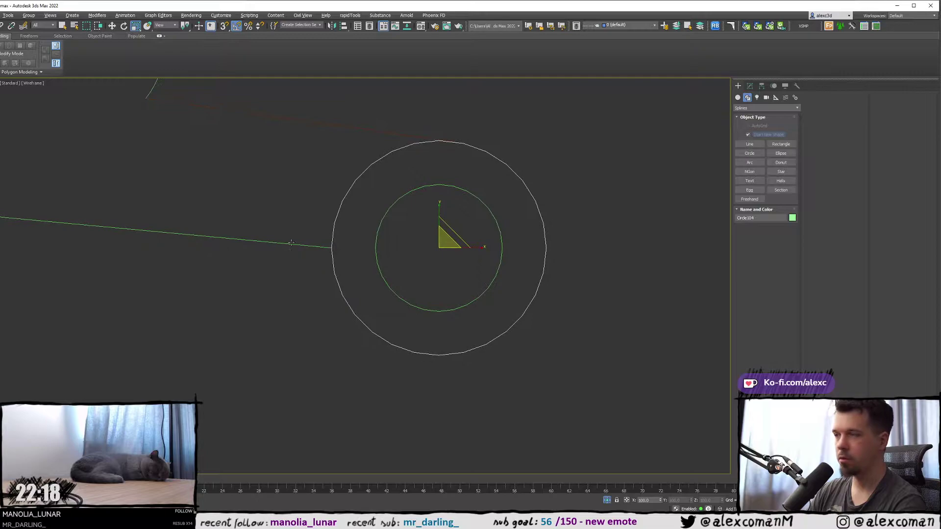
key(2)
middle_drag(329, 187, 384, 215)
click(343, 202)
key(Delete)
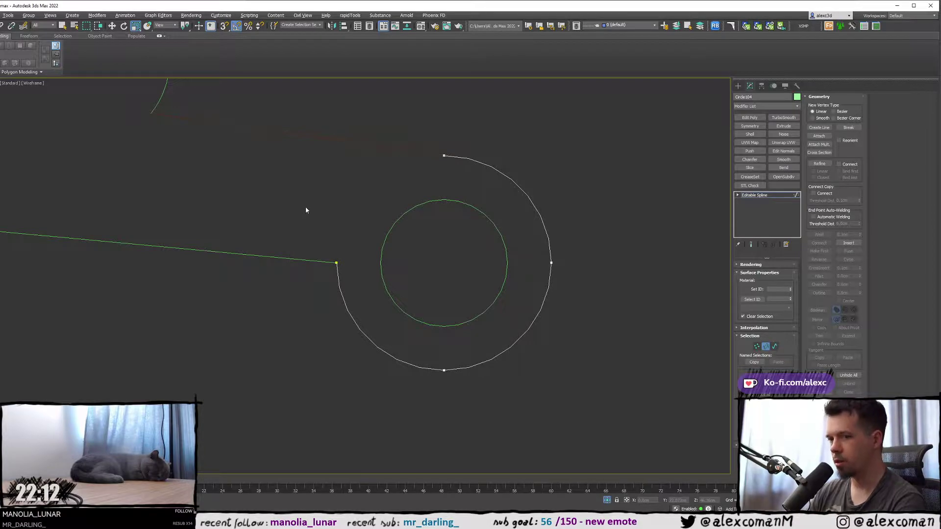
mouse_move(312, 216)
middle_down()
mouse_move(328, 222)
mouse_move(322, 207)
middle_up()
click(739, 86)
- Snap the lower connecting line's other end to the bottom of the circle on the bracket
click(358, 201)
middle_drag(251, 285, 252, 363)
middle_drag(195, 349, 301, 329)
scroll(295, 352, down, 2)
middle_drag(177, 245, 273, 252)
scroll(225, 288, up, 3)
click(221, 311)
middle_drag(198, 310, 271, 264)
scroll(271, 265, up, 3)
click(219, 309)
key(1)
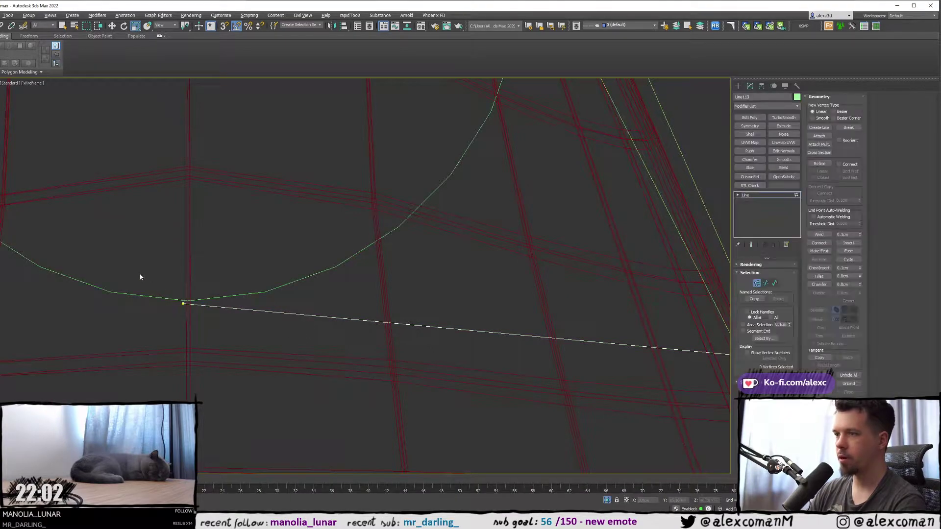
click(183, 303)
scroll(180, 296, up, 2)
key(w)
key(s)
drag(185, 305, 192, 303)
click(248, 284)
- Snap the upper connecting line's end vertex to the top of the circle on the bracket
scroll(247, 284, down, 4)
middle_drag(256, 277, 231, 342)
scroll(231, 342, down, 5)
middle_drag(230, 304, 248, 286)
scroll(230, 304, up, 8)
middle_drag(255, 186, 224, 293)
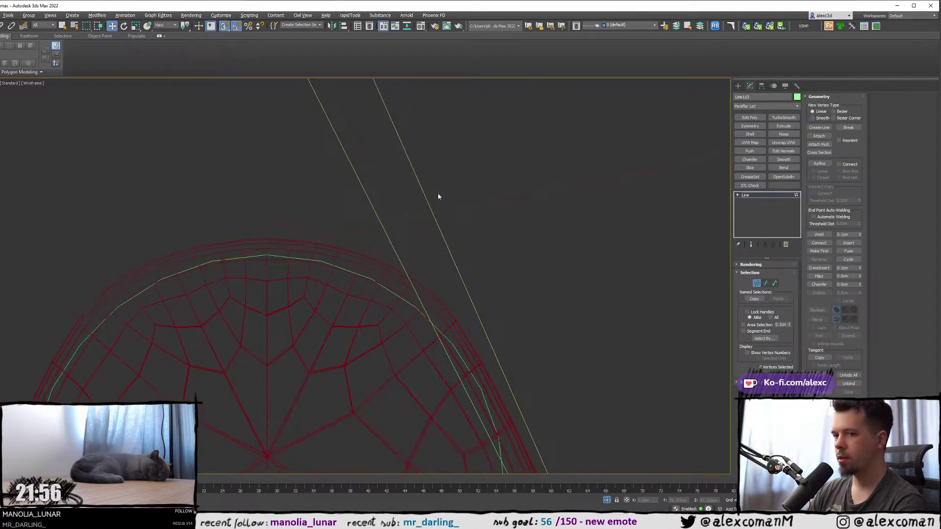
click(737, 86)
click(472, 208)
middle_drag(378, 258, 397, 227)
key(1)
drag(214, 210, 271, 249)
drag(240, 220, 287, 223)
scroll(272, 248, down, 3)
middle_drag(272, 247, 319, 171)
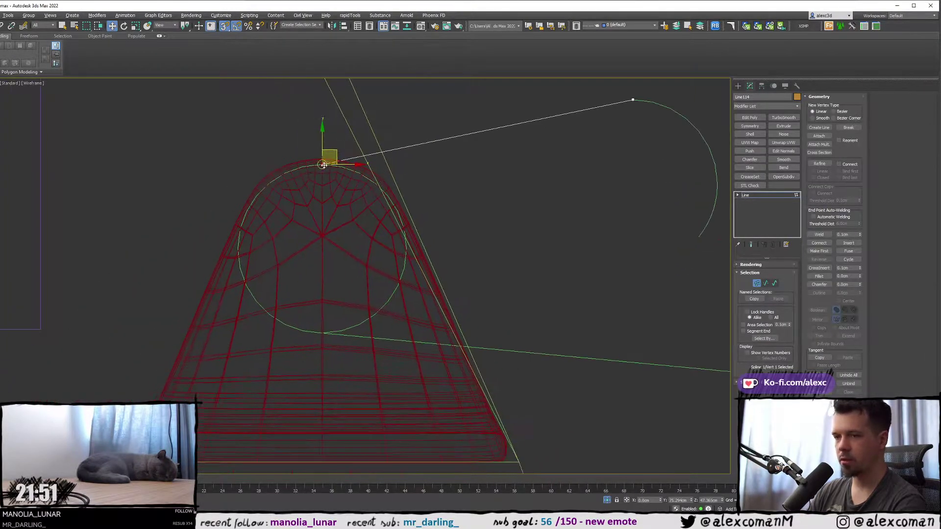
scroll(387, 167, down, 2)
- Select the circle on the bracket and convert it to an editable spline
click(739, 86)
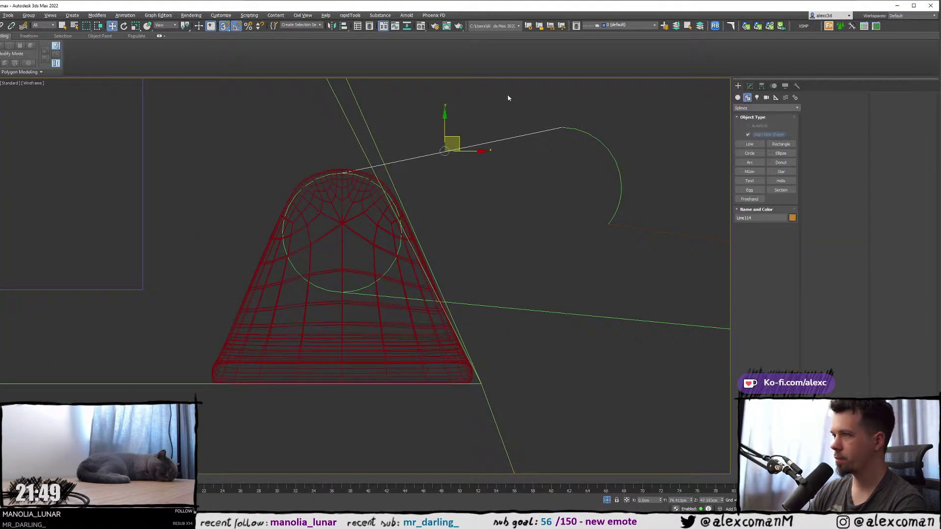
key(Delete)
scroll(387, 268, up, 4)
click(391, 271)
mouse_move(398, 261)
middle_down()
mouse_move(397, 278)
mouse_move(388, 267)
middle_up()
key(1)
scroll(373, 279, down, 2)
right_click(334, 168)
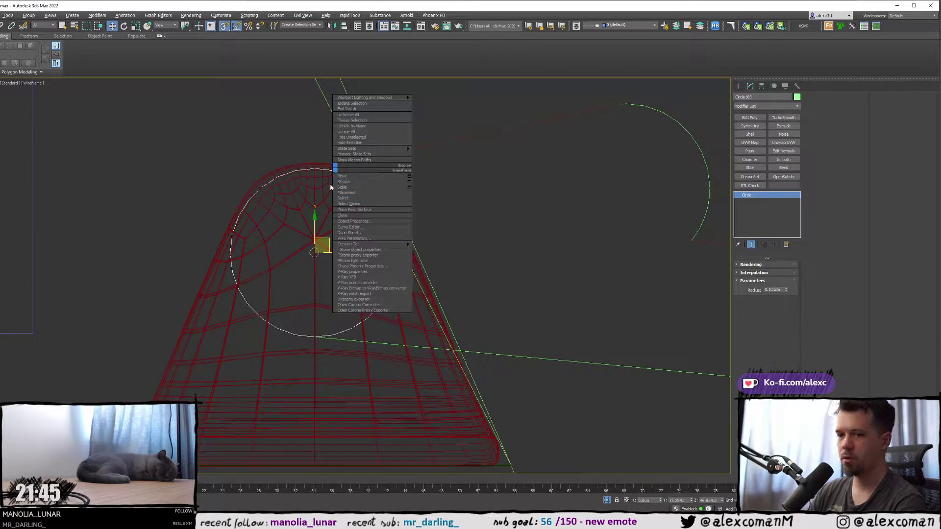
mouse_move(373, 244)
click(437, 244)
- Delete the right-hand segments of the bracket circle, keeping only its outer left half
key(2)
drag(418, 185, 368, 316)
middle_drag(372, 306, 358, 303)
click(321, 286)
click(737, 86)
- Switch to the perspective view and show the profile splines on their own
middle_drag(482, 211, 420, 208)
key(alt+w)
middle_click(533, 345)
key(alt+w)
alt+middle_drag(441, 326, 422, 304)
click(483, 209)
middle_drag(477, 273, 417, 259)
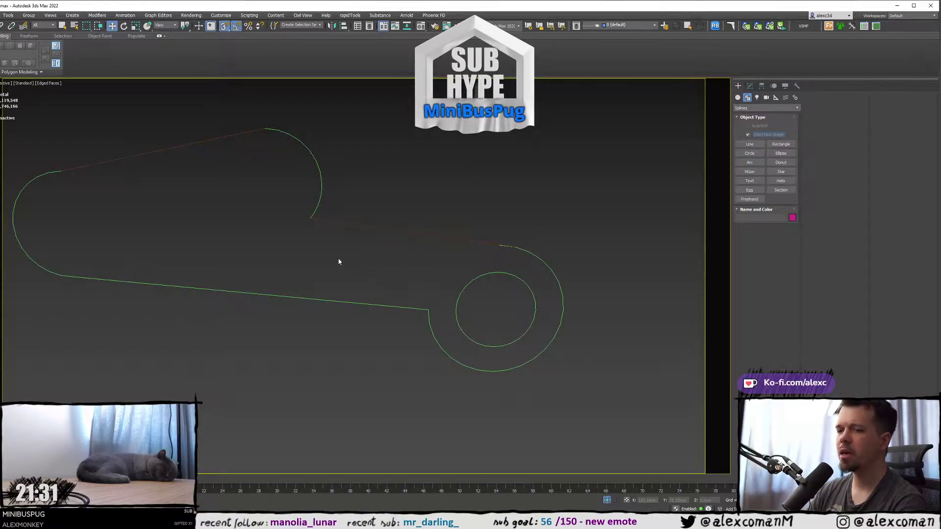
- Snap the end of the line coming from the middle arc to the top vertex of the large arc
click(394, 229)
scroll(504, 262, up, 4)
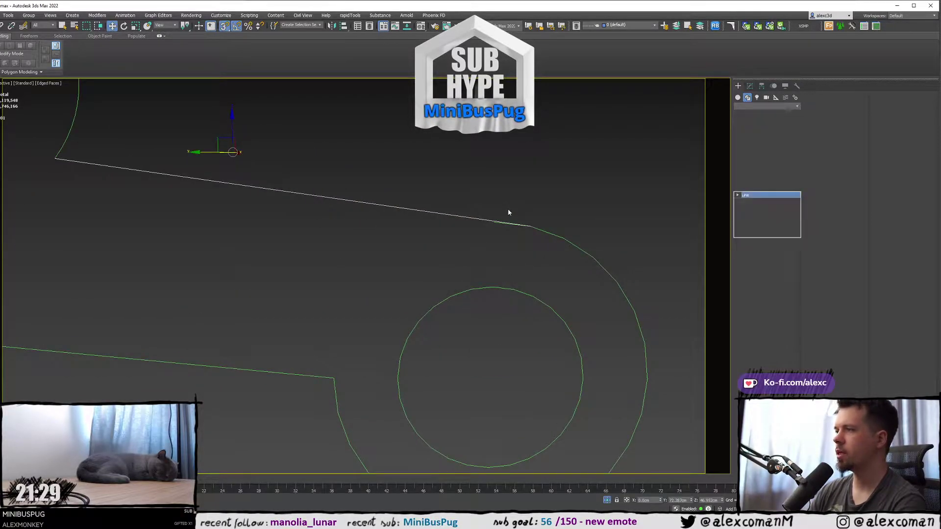
key(1)
click(527, 223)
drag(520, 212, 494, 222)
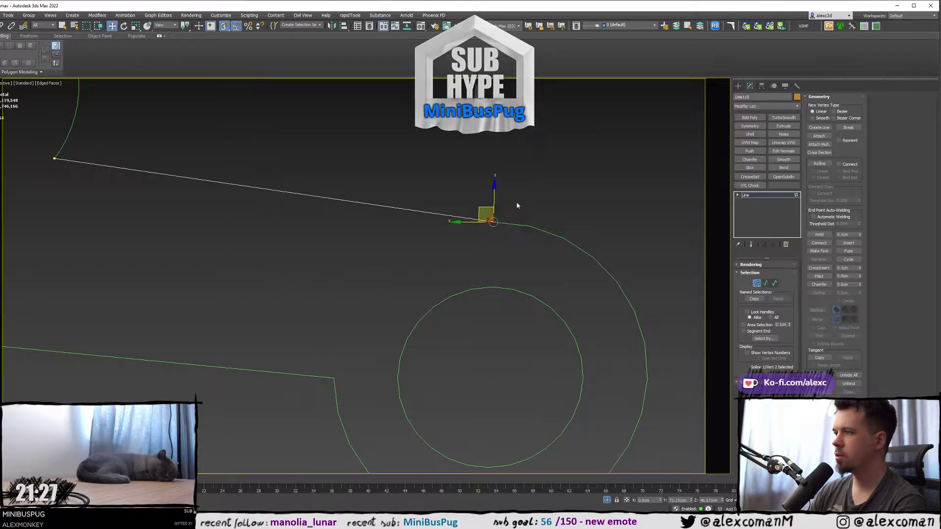
click(513, 205)
scroll(517, 211, down, 4)
middle_drag(456, 255, 469, 267)
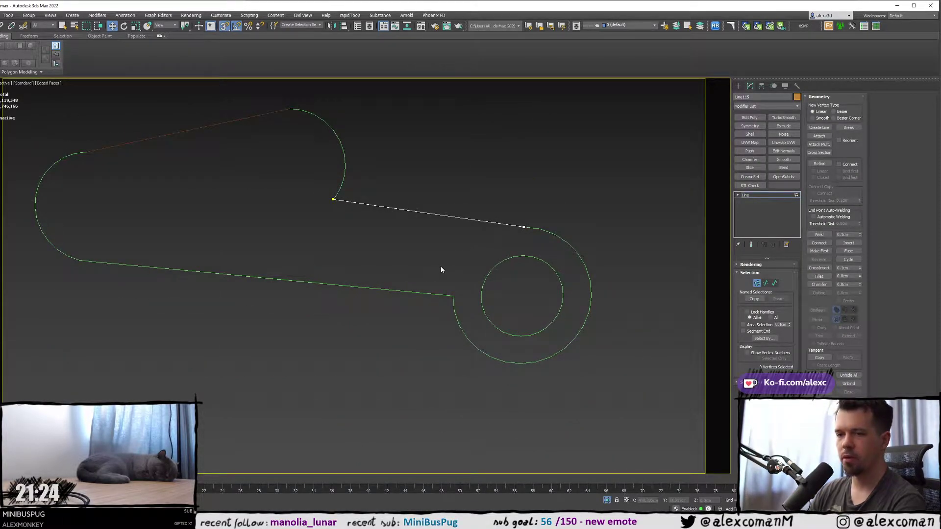
middle_drag(414, 276, 412, 280)
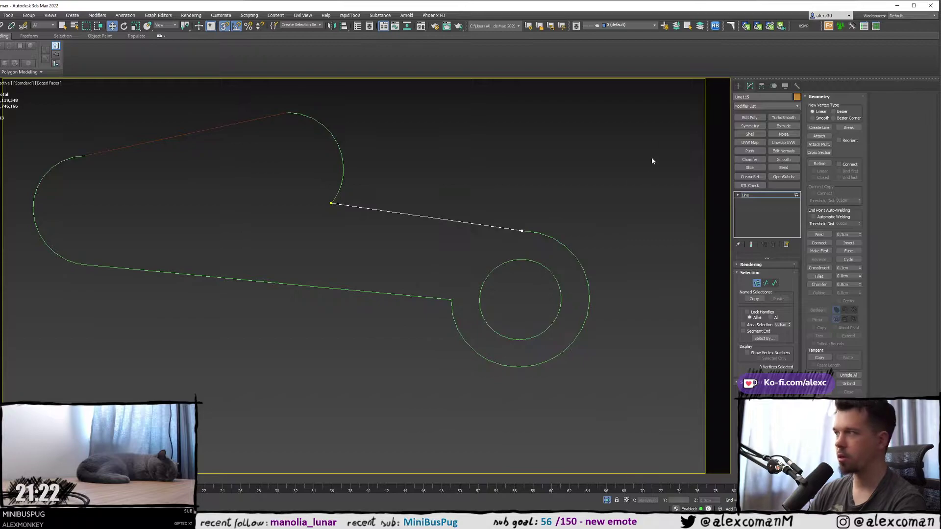
click(739, 86)
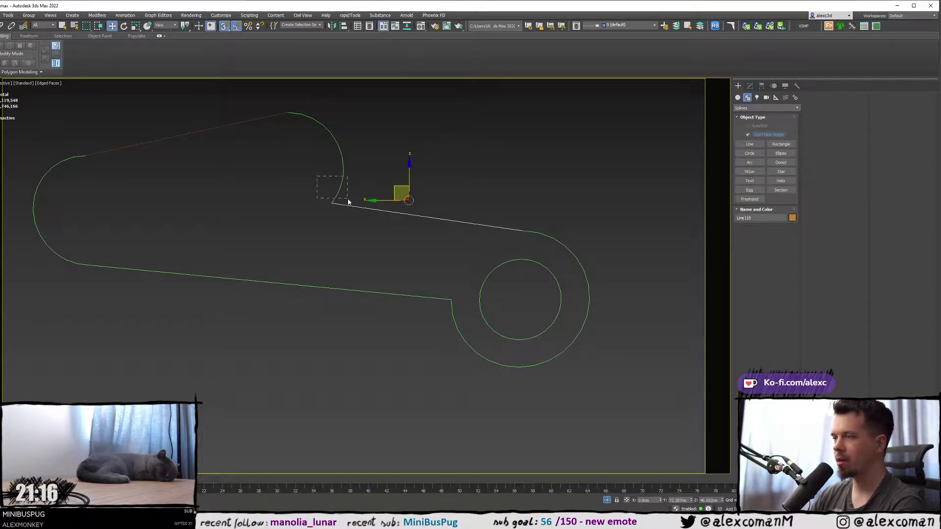
- Attach both end arcs, the connecting lines and the inner circle to the middle arc as one spline object
click(345, 202)
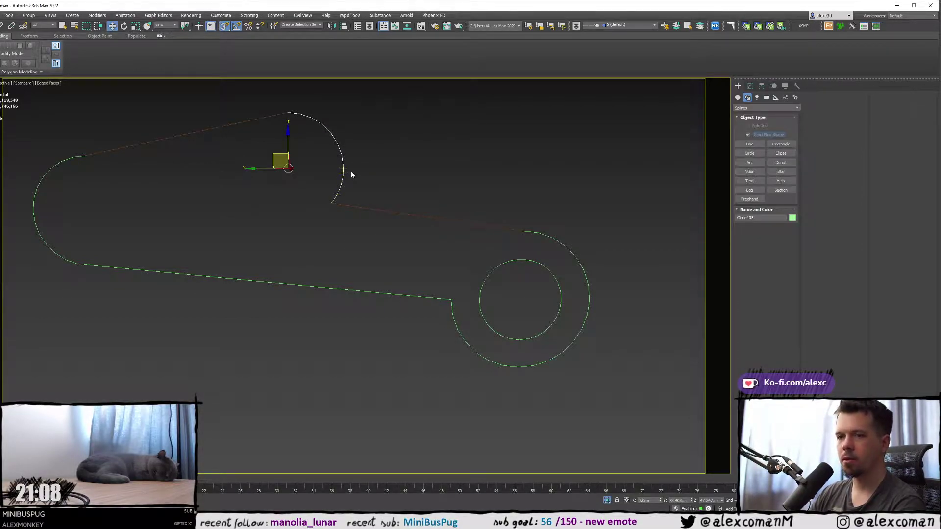
middle_drag(340, 203, 339, 206)
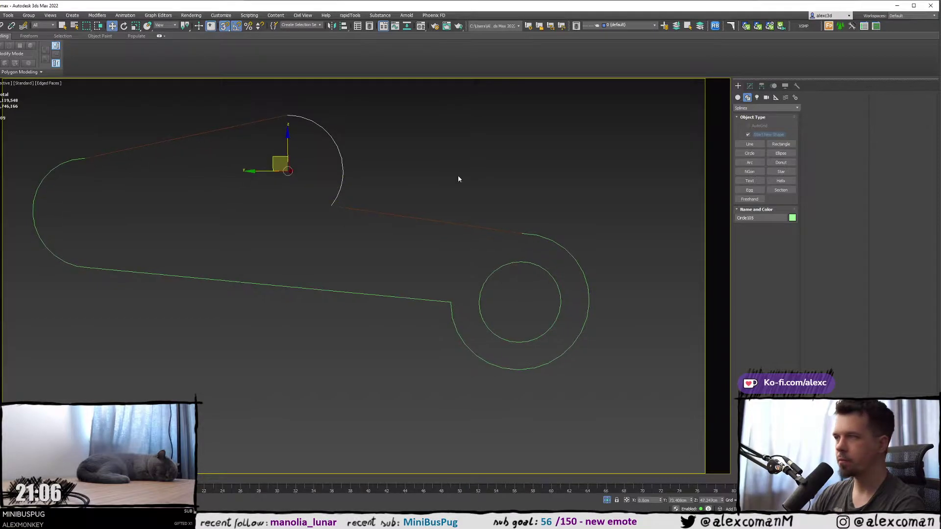
click(751, 87)
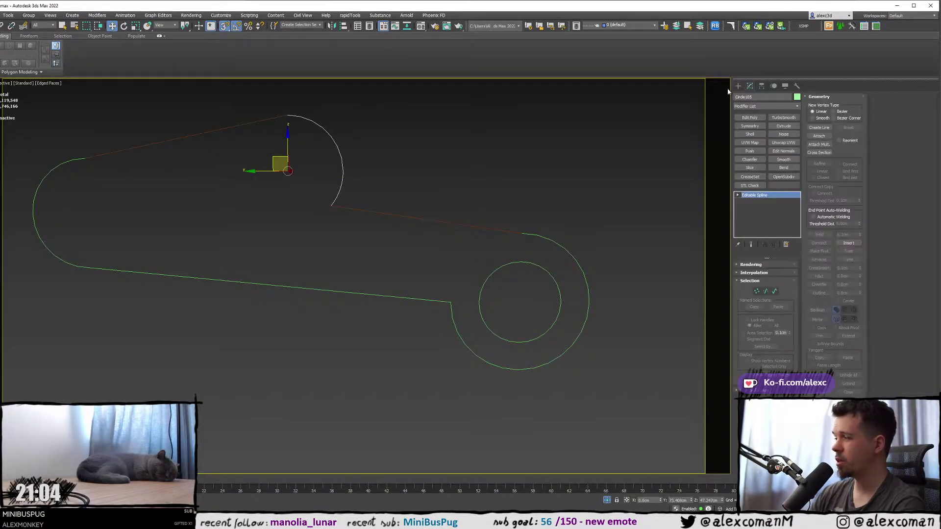
click(818, 136)
middle_drag(237, 181, 298, 165)
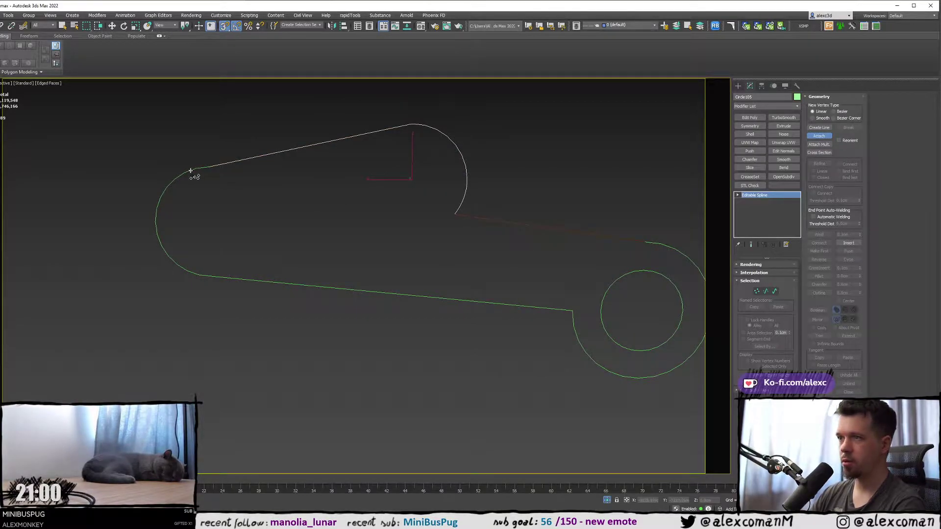
middle_drag(391, 294, 261, 305)
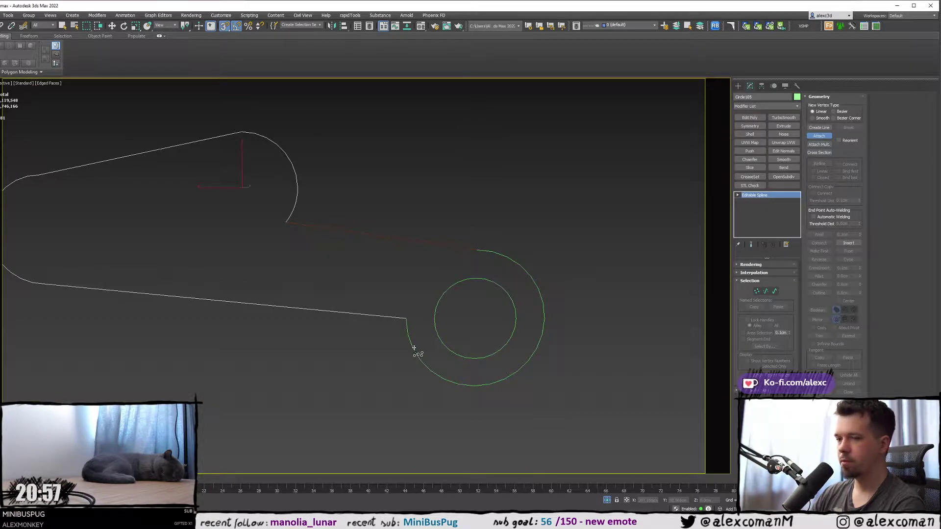
click(460, 283)
middle_drag(367, 261, 377, 274)
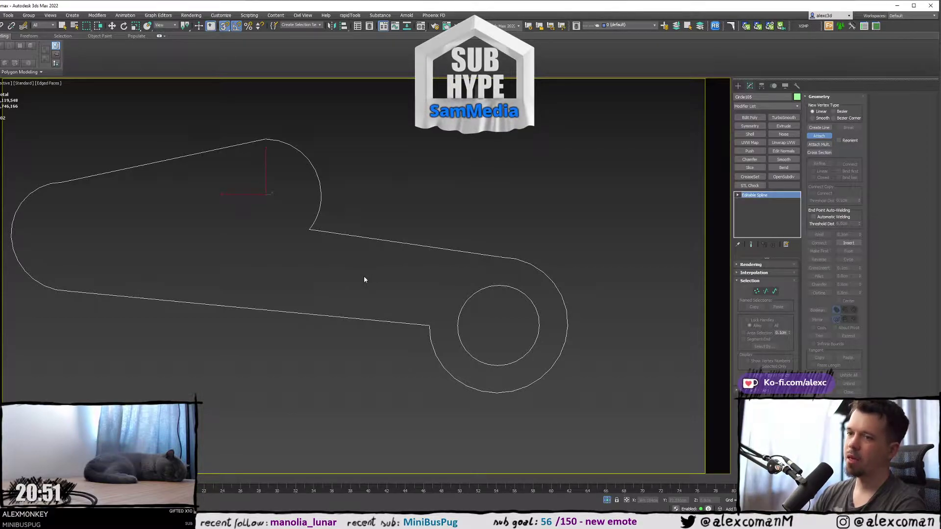
middle_drag(317, 298, 319, 301)
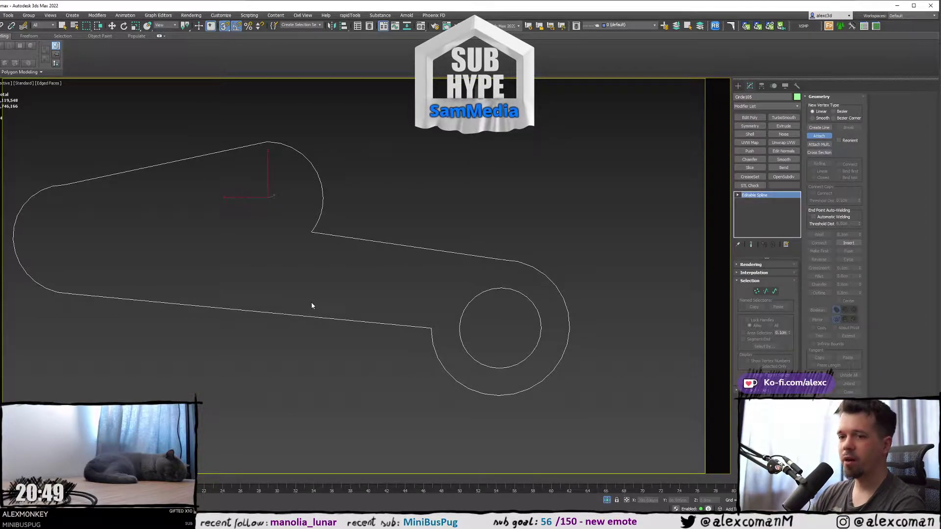
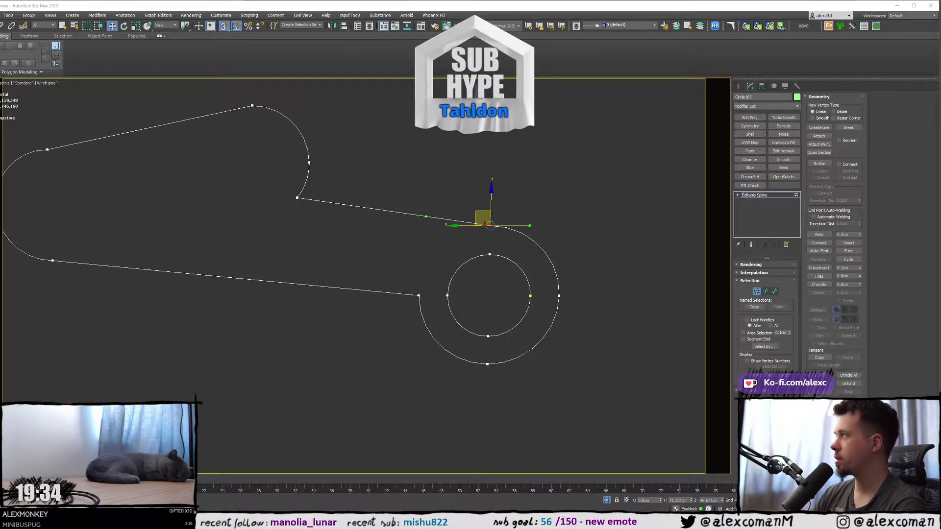
middle_drag(406, 250, 400, 272)
drag(513, 269, 512, 269)
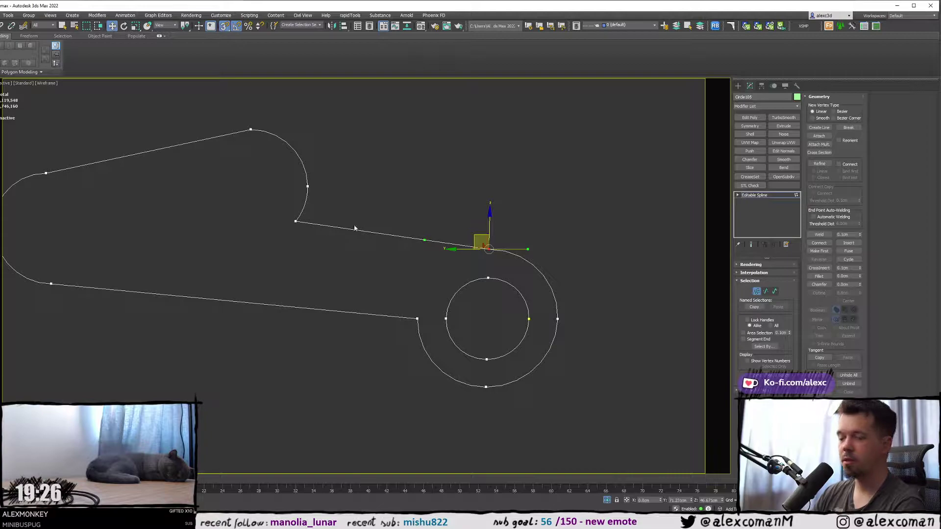
drag(491, 258, 496, 261)
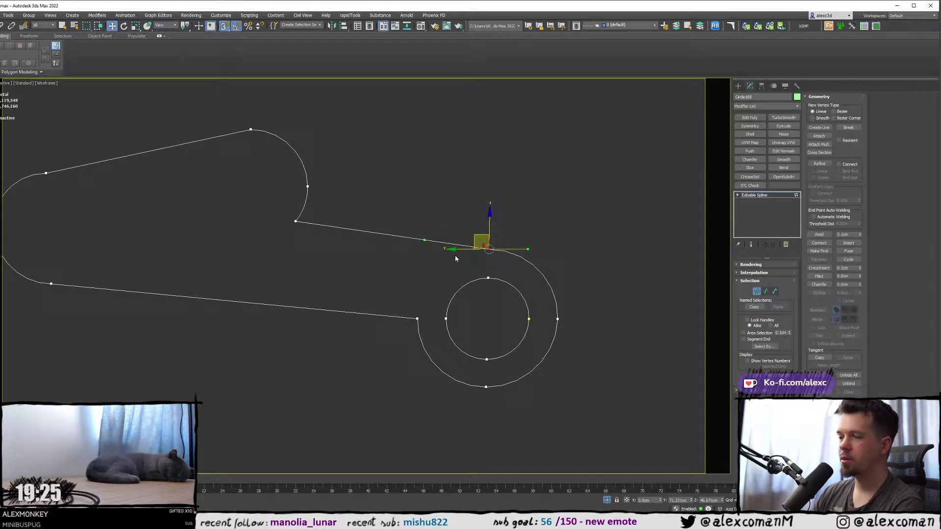
click(345, 205)
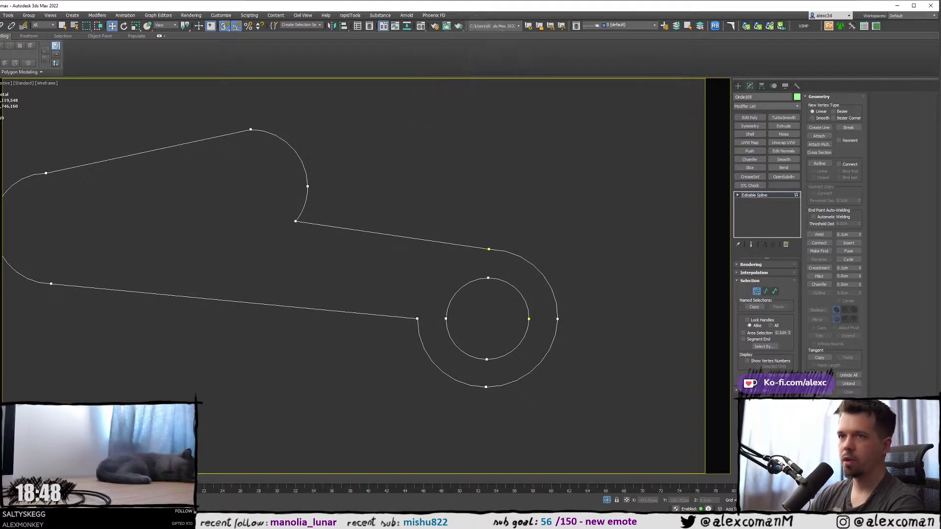
- Bring the reference image board over the viewport and examine the exterior photos of the whole tank
right_drag(1, 278, 494, 280)
scroll(489, 267, down, 5)
scroll(425, 260, up, 10)
middle_drag(387, 260, 380, 311)
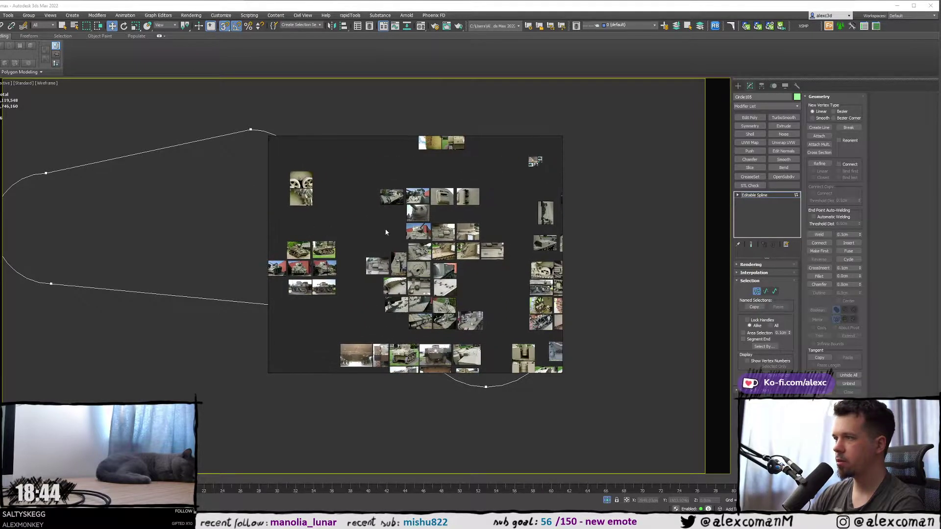
middle_drag(354, 201, 268, 223)
middle_drag(460, 270, 475, 219)
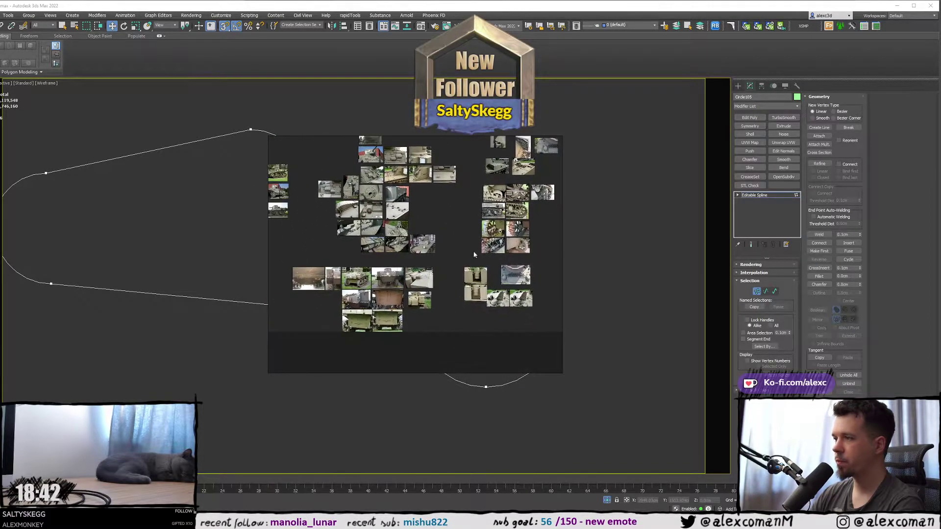
middle_drag(334, 269, 409, 283)
scroll(326, 216, up, 8)
middle_drag(338, 221, 367, 275)
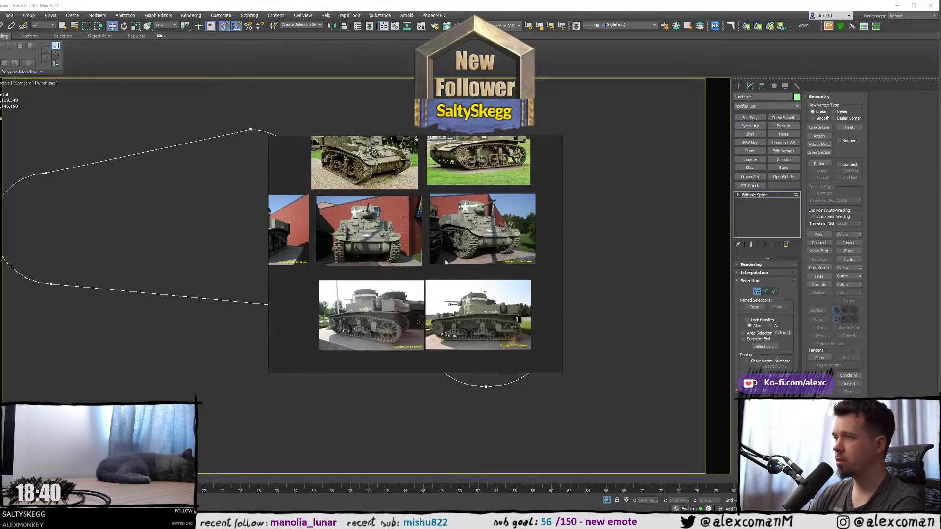
- Examine the side-view reference photo of the tank's tracks and suspension wheels up close
middle_drag(470, 286, 434, 350)
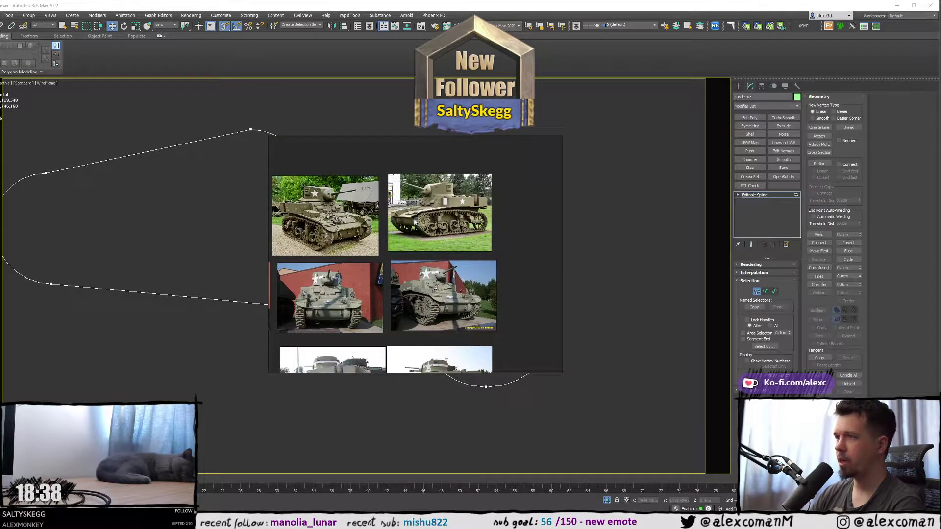
scroll(431, 216, up, 8)
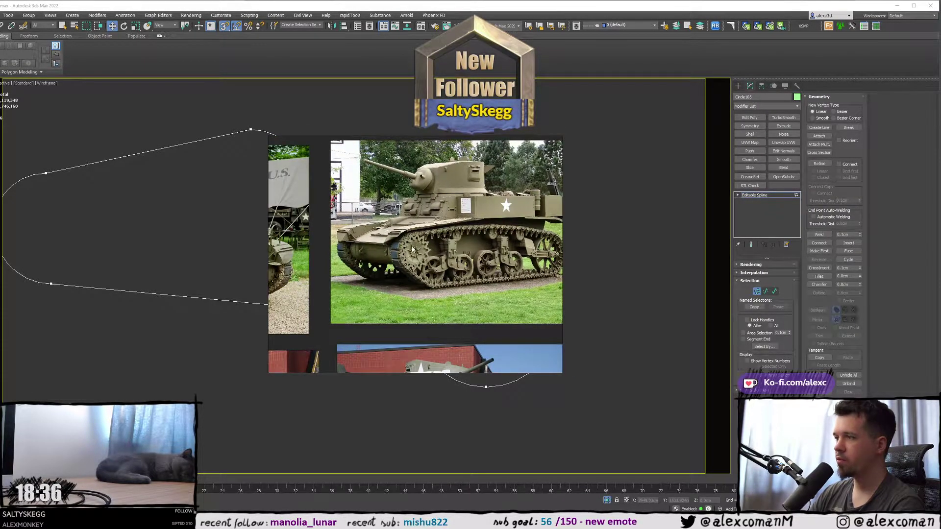
scroll(425, 254, up, 4)
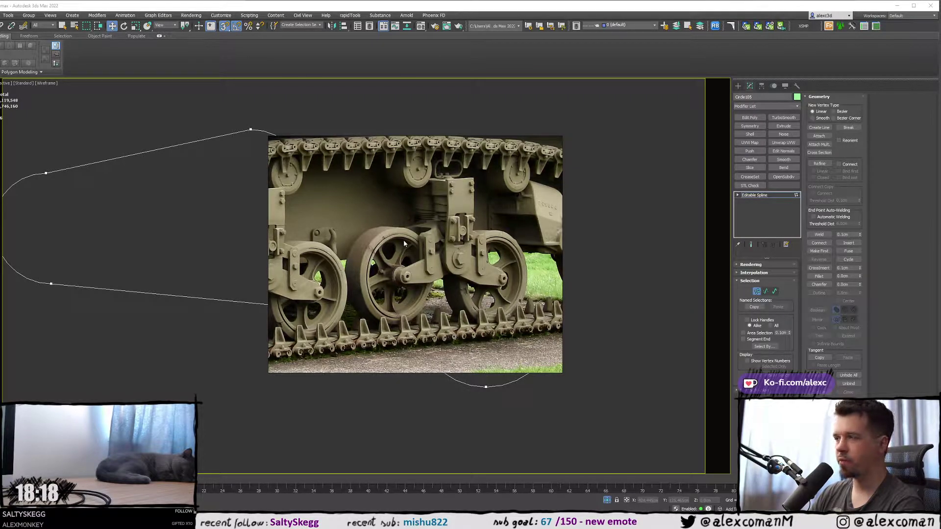
scroll(403, 244, down, 2)
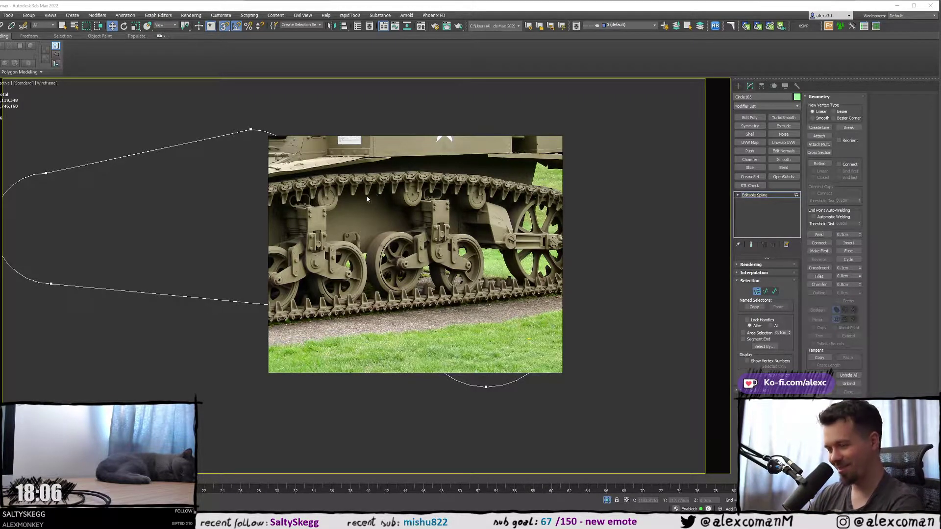
right_drag(447, 198, 0, 164)
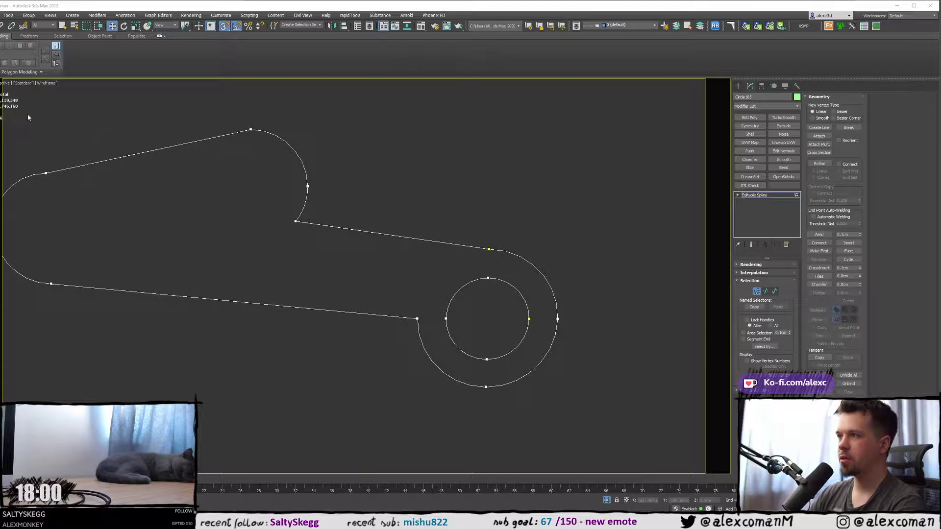
- Select the vertex where the arm outline's wide rounded end meets its upper straight edge
middle_drag(220, 151, 232, 153)
scroll(232, 152, up, 3)
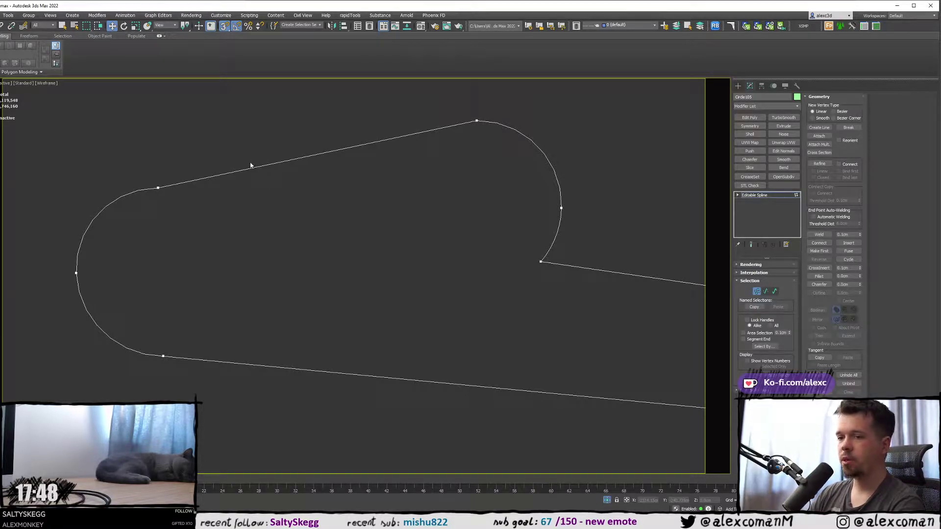
middle_drag(208, 175, 181, 159)
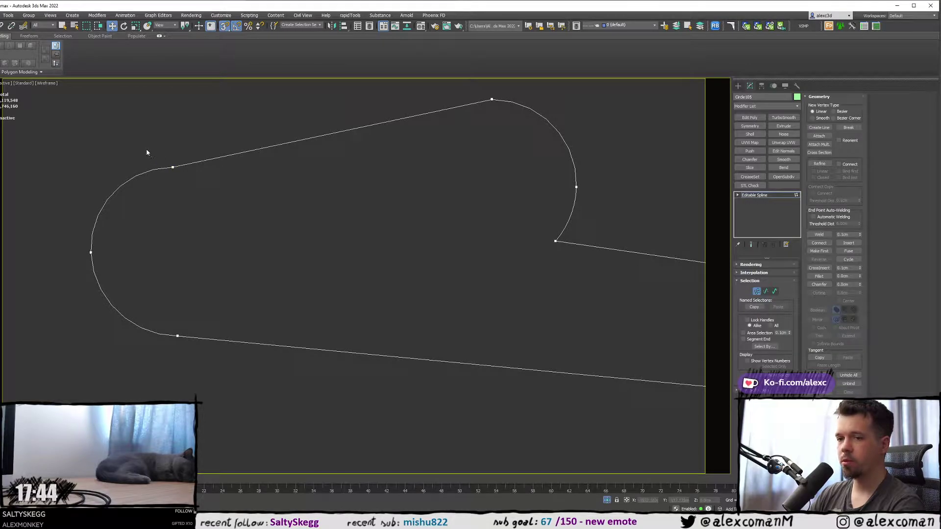
click(173, 167)
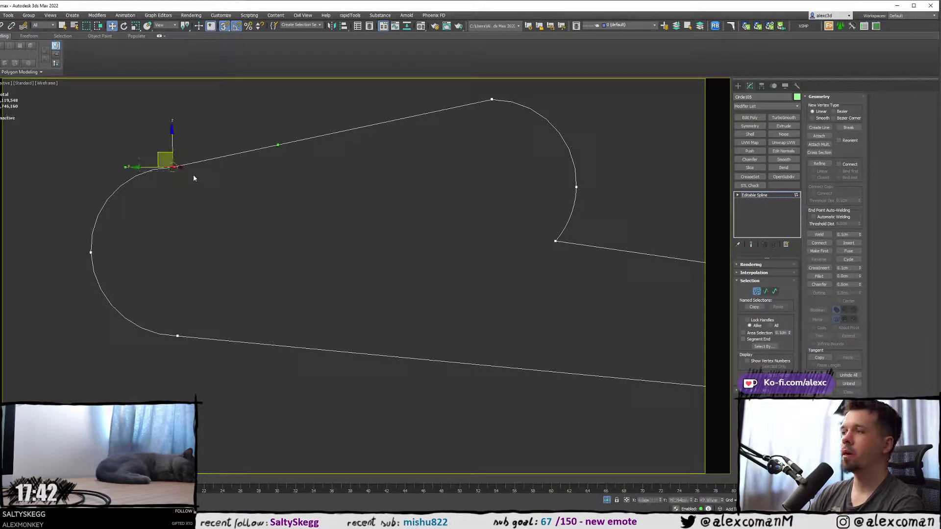
middle_drag(210, 172, 209, 180)
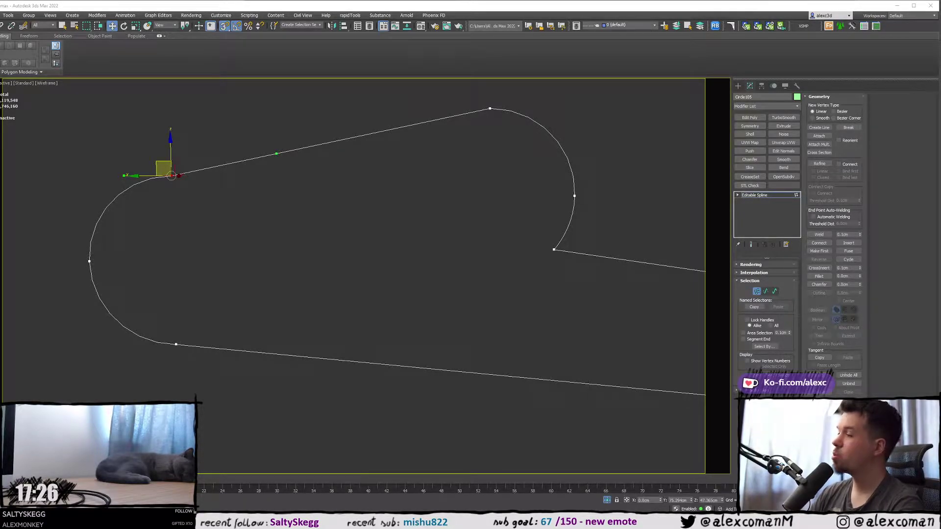
middle_drag(143, 165, 263, 175)
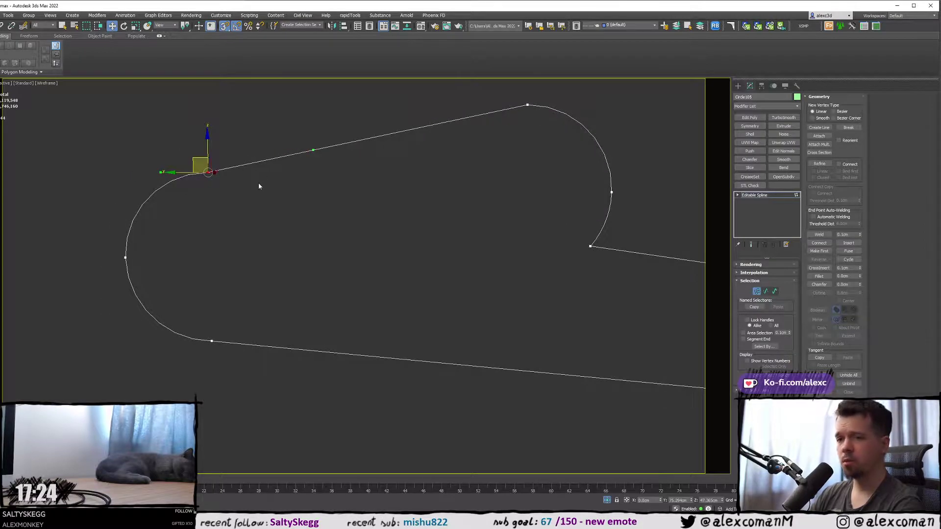
- Inspect the whole arm outline at an angle in the perspective view
key(alt+w)
middle_click(457, 266)
middle_click(470, 304)
key(alt+w)
alt+middle_drag(479, 271, 340, 237)
scroll(463, 266, down, 3)
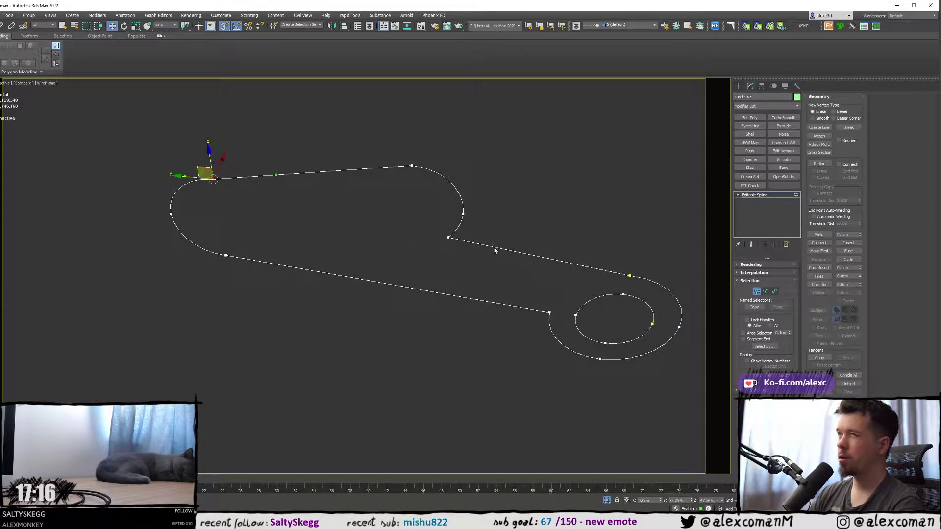
middle_drag(494, 251, 427, 214)
key(z)
scroll(393, 219, down, 6)
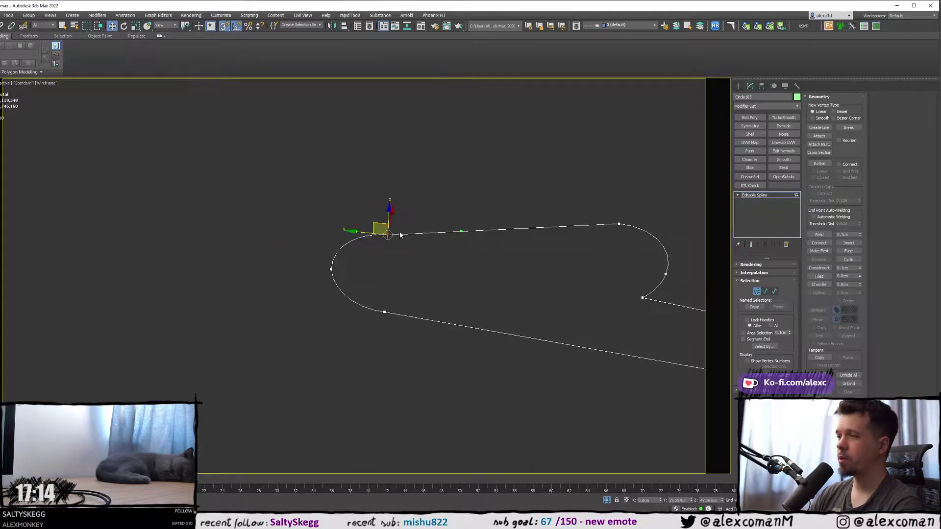
scroll(400, 236, down, 4)
scroll(441, 229, up, 2)
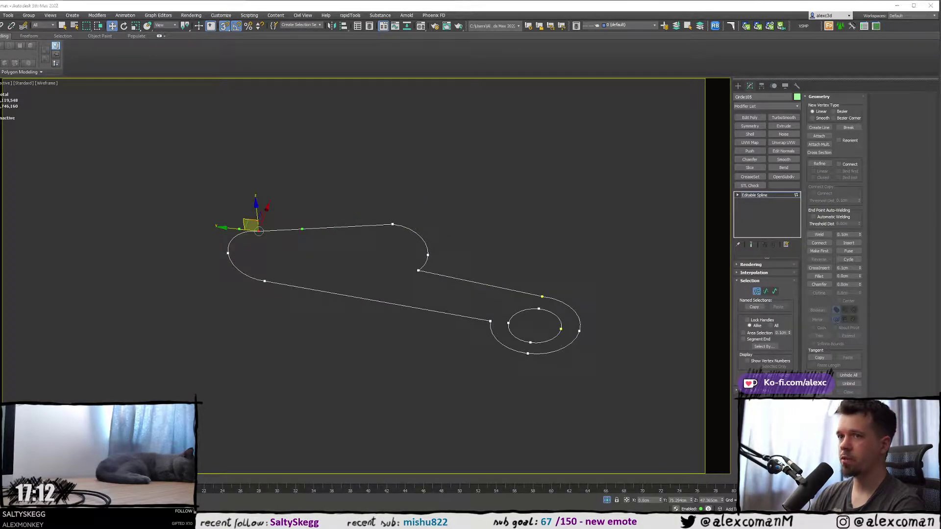
- Browse the tank reference photo board, and check the stream-progress channel in Discord
right_drag(0, 172, 275, 228)
scroll(275, 229, down, 4)
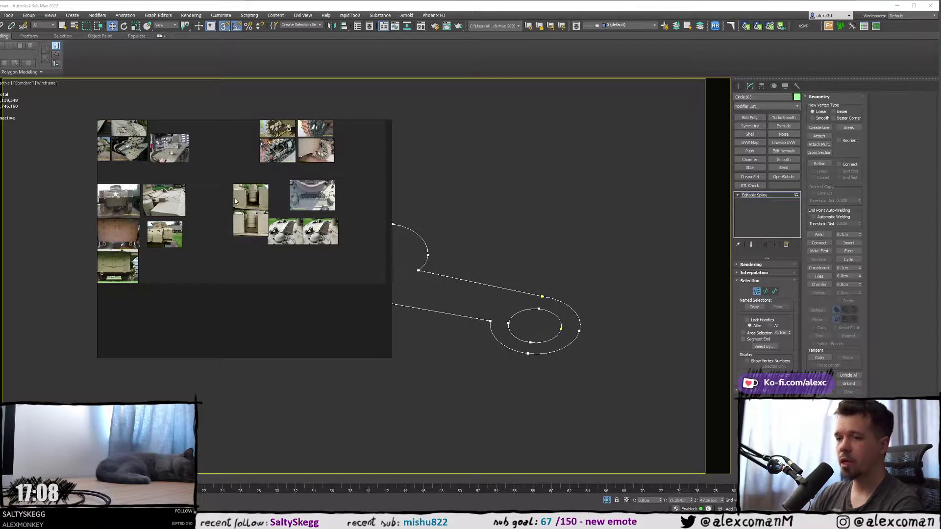
scroll(291, 203, up, 2)
scroll(291, 203, up, 2)
right_drag(291, 203, 0, 162)
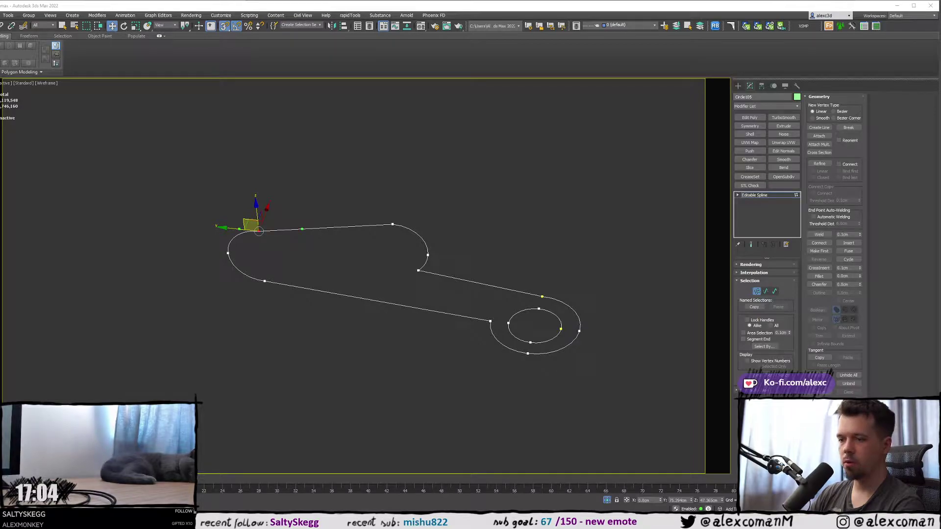
key(alt+Tab)
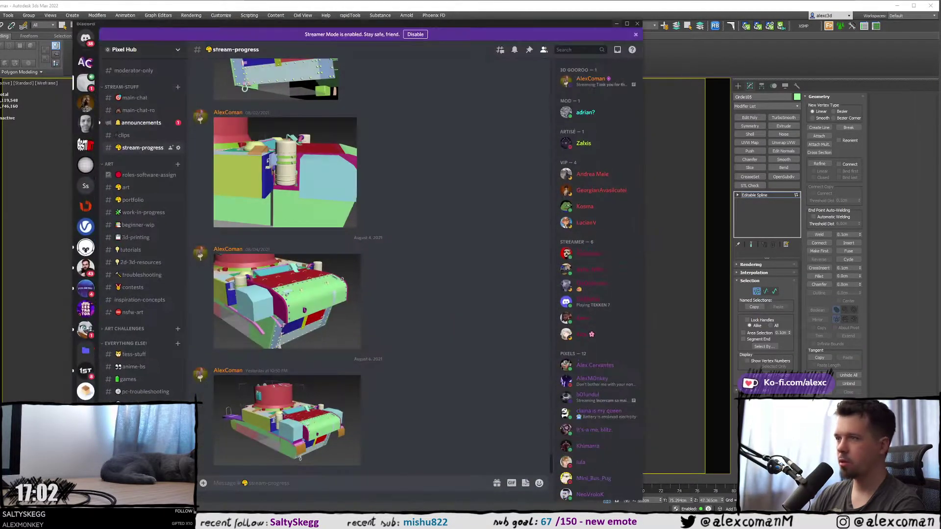
key(alt+Tab)
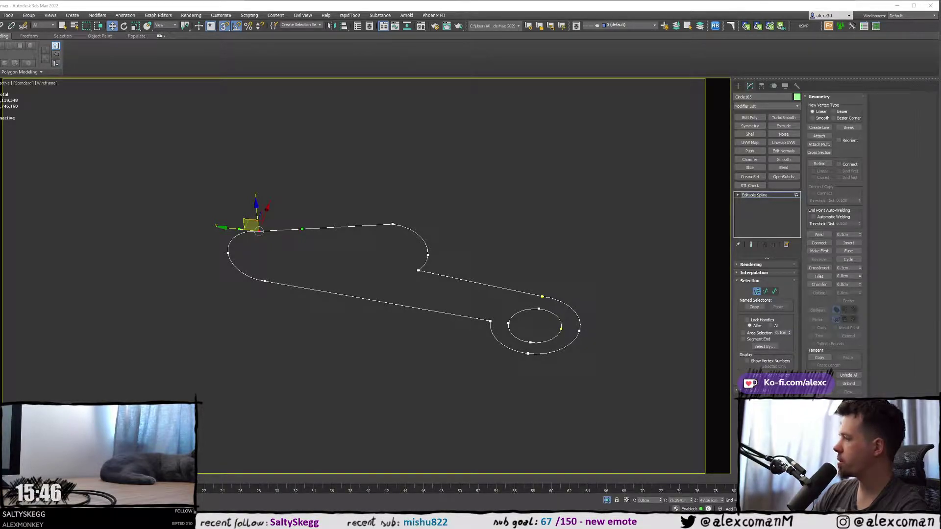
- In the browser, open the M3 Stuart Light Tank walk-around from Prime Portal's armored vehicles list, look it over and close the window
drag(940, 120, 429, 17)
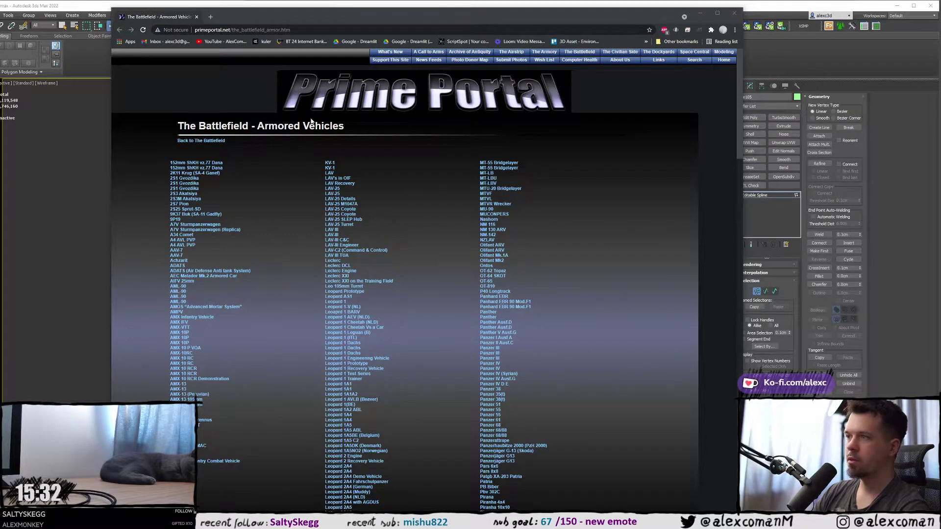
scroll(370, 154, down, 4)
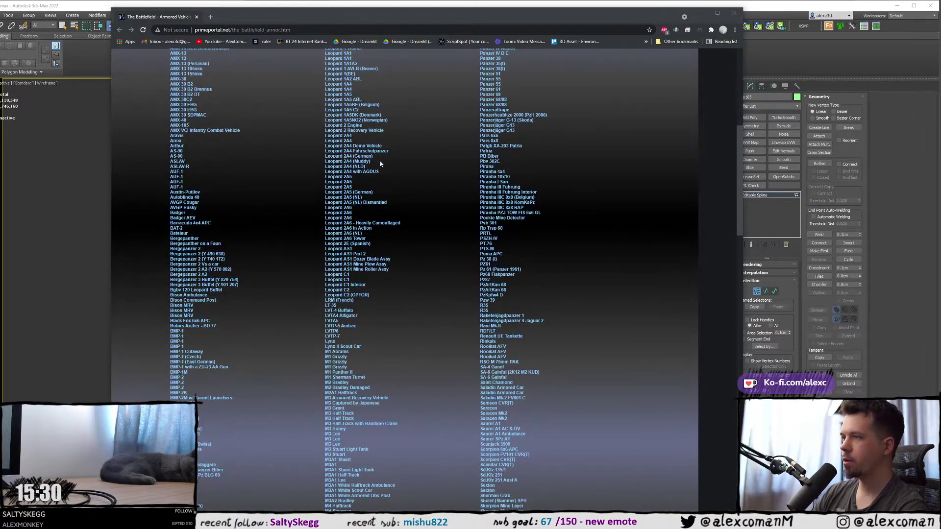
scroll(372, 171, down, 8)
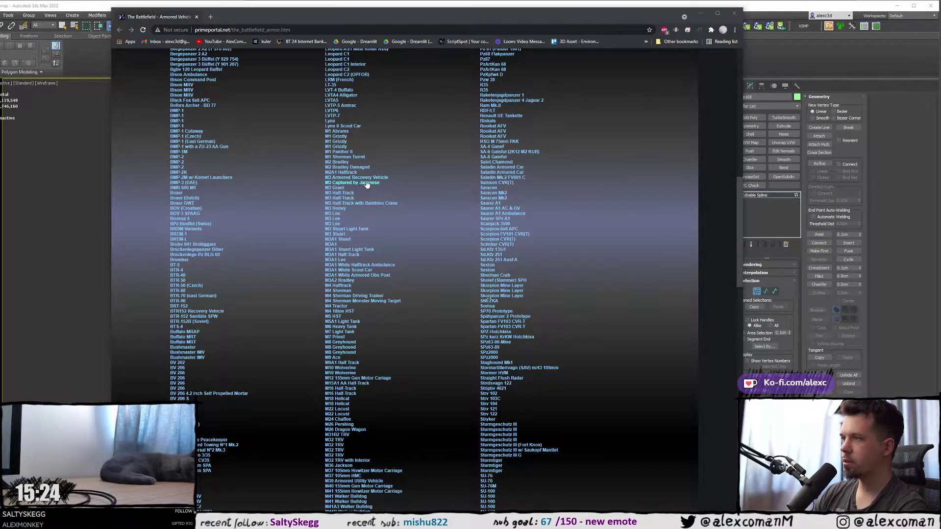
scroll(387, 179, down, 1)
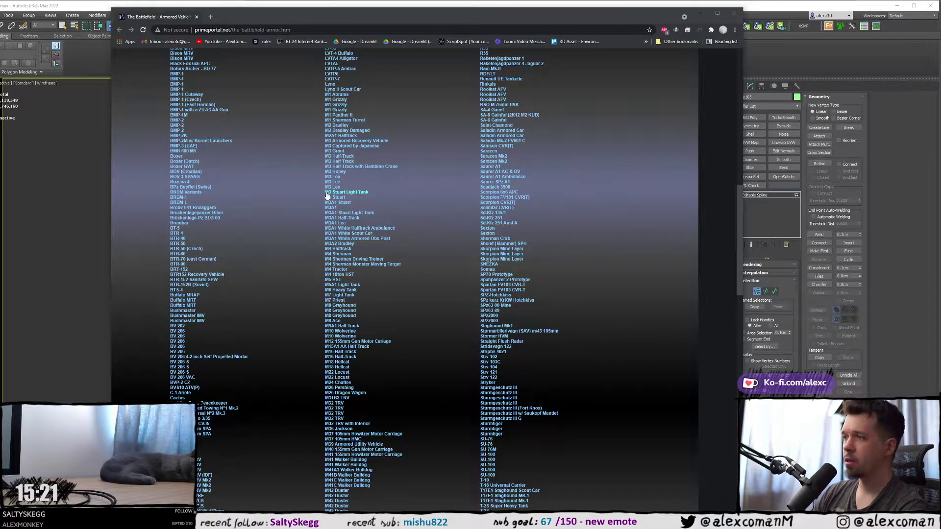
click(358, 192)
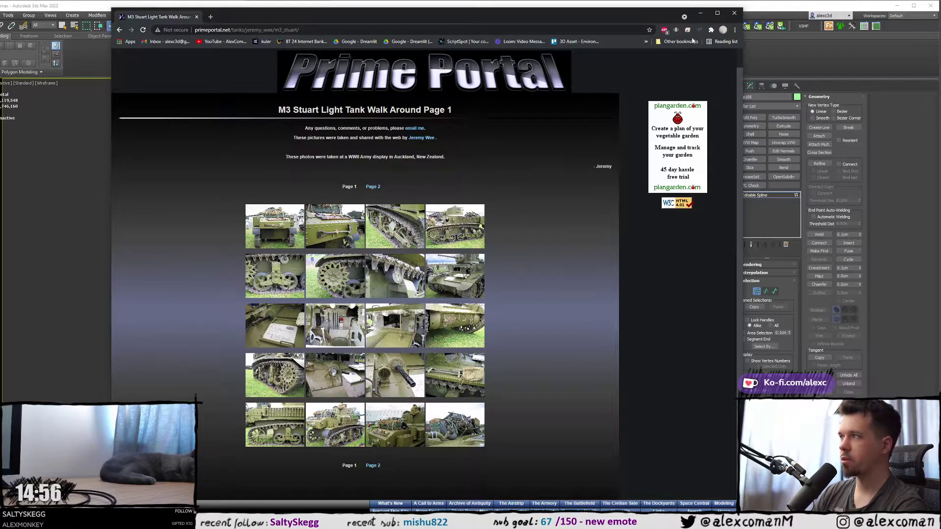
click(731, 14)
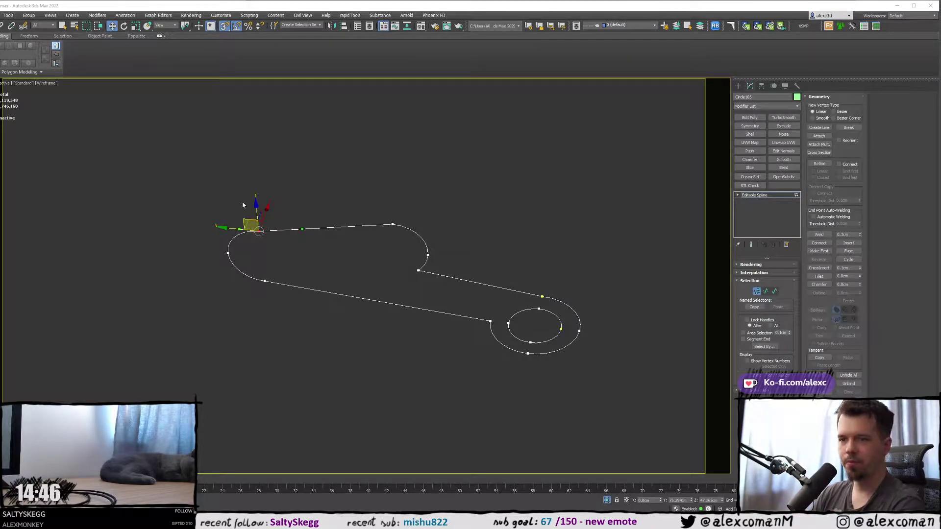
- Show the arm outline in the maximized side view with the surrounding hull geometry shaded
key(alt+w)
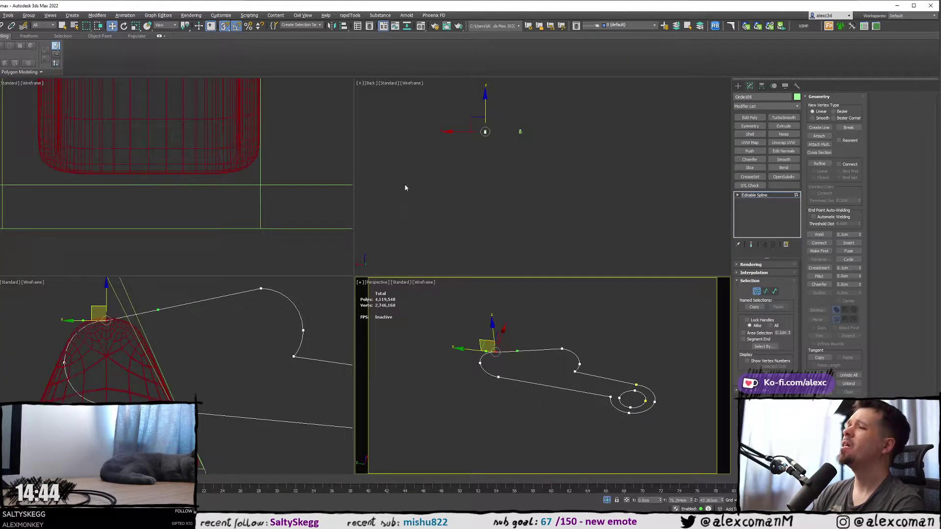
right_click(212, 333)
key(alt+w)
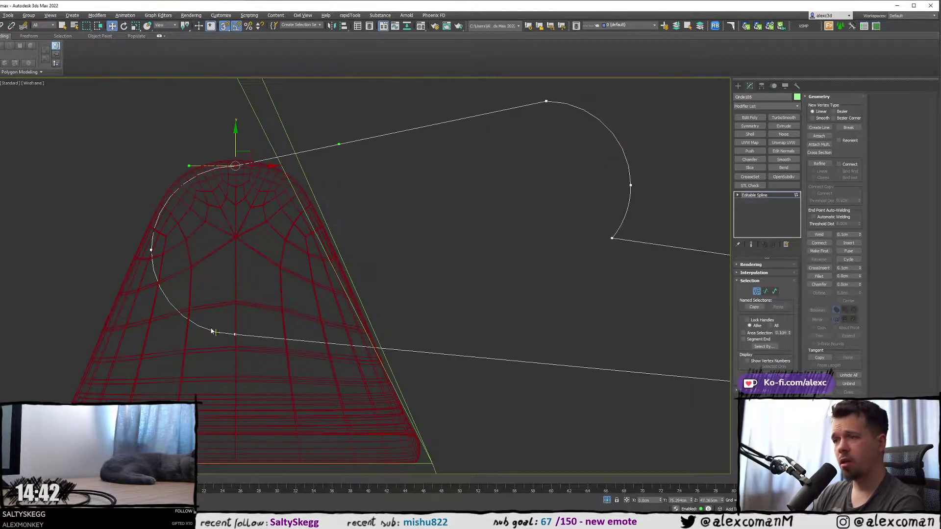
scroll(203, 327, down, 3)
middle_drag(203, 328, 128, 302)
key(F3)
scroll(196, 290, up, 1)
middle_drag(195, 290, 252, 280)
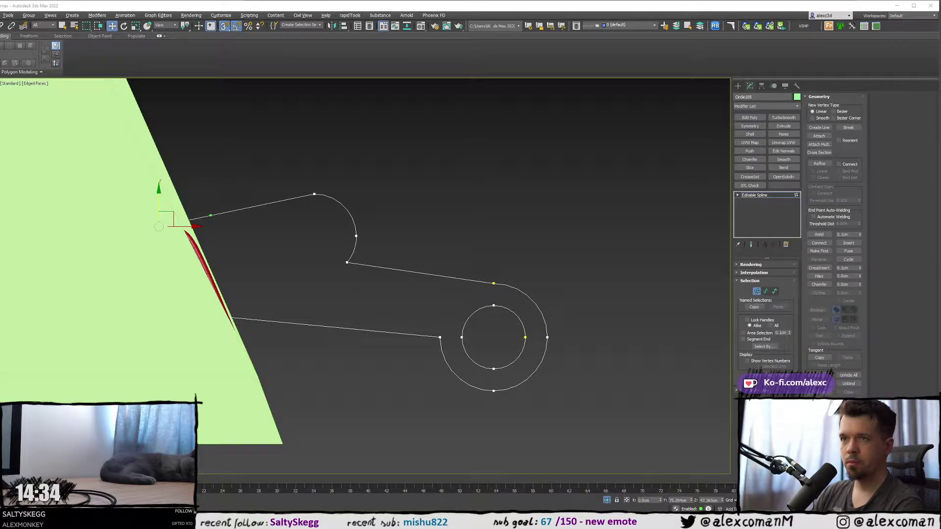
- Examine the close-up reference photos of the hull's hinged latch and lever
key(alt+Tab)
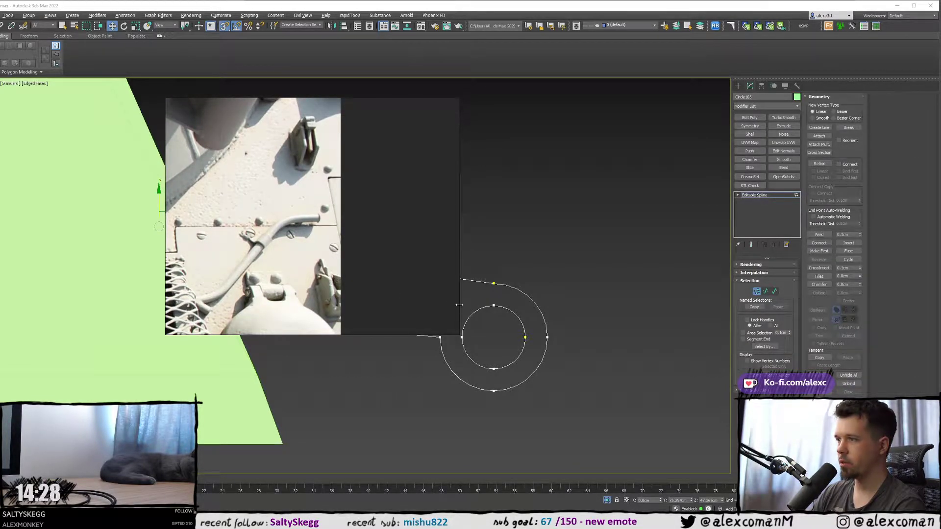
right_drag(324, 265, 0, 198)
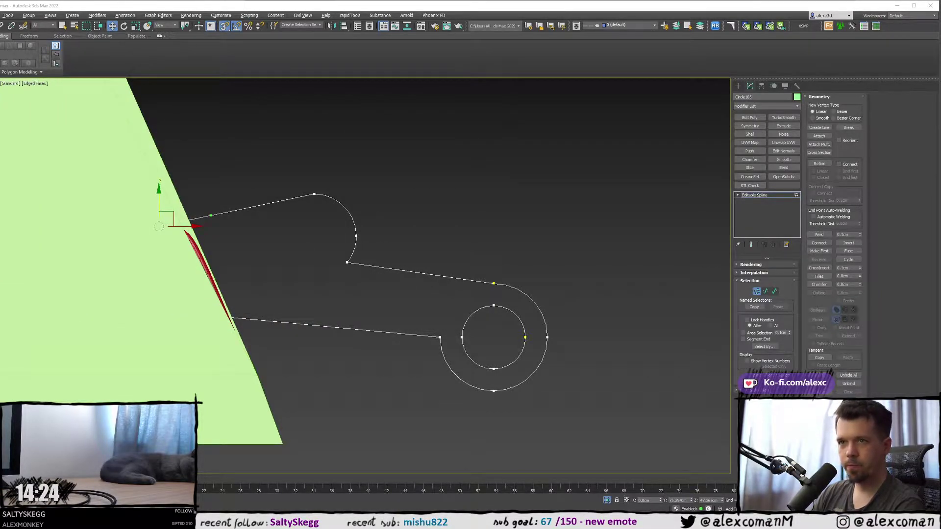
key(alt+Tab)
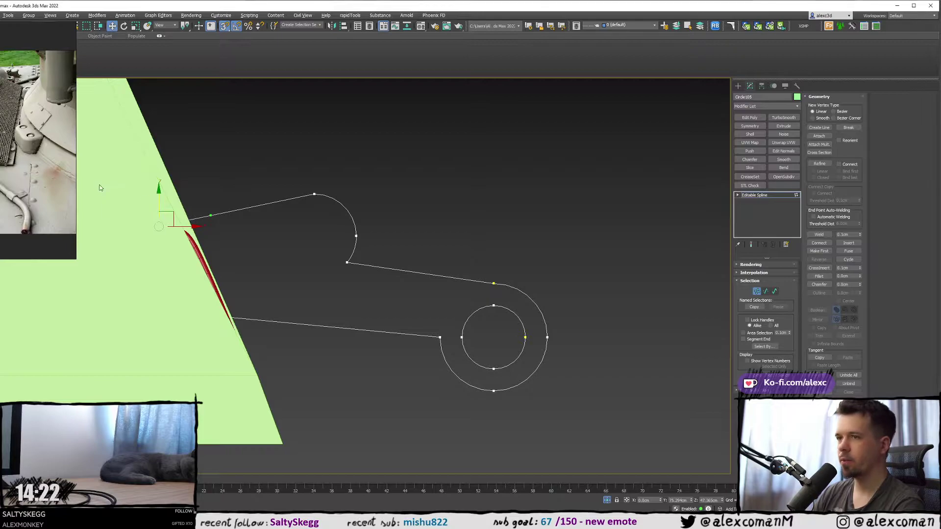
right_click(75, 96)
click(191, 170)
right_drag(1, 180, 210, 204)
scroll(233, 272, up, 3)
scroll(232, 275, up, 2)
middle_drag(245, 247, 223, 208)
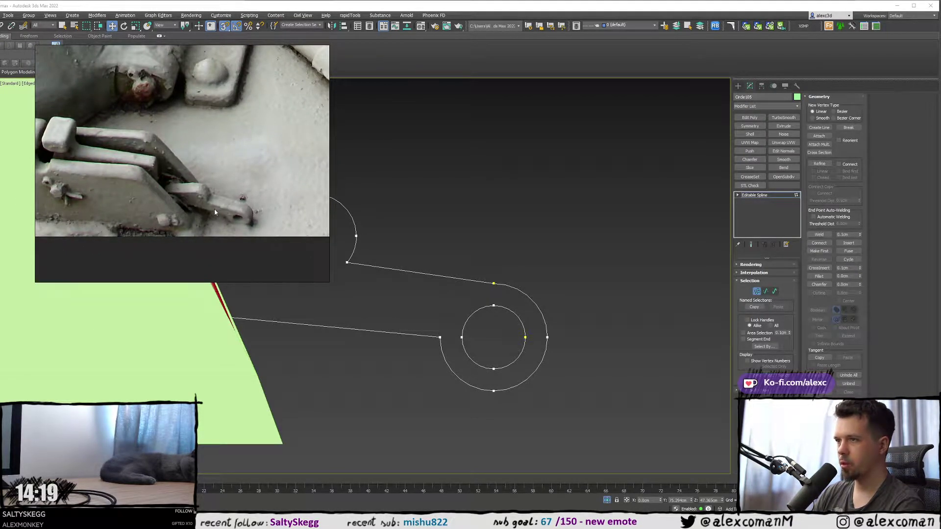
right_drag(226, 211, 97, 198)
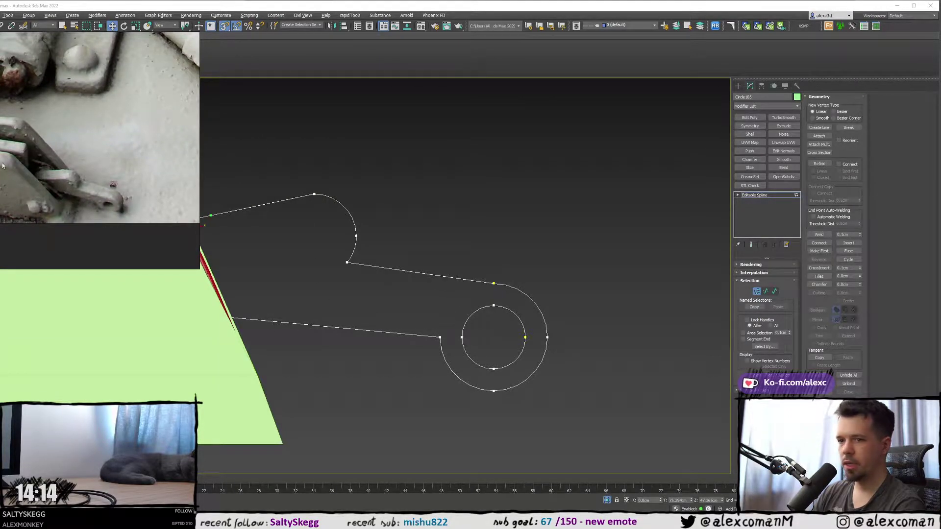
right_drag(162, 171, 0, 167)
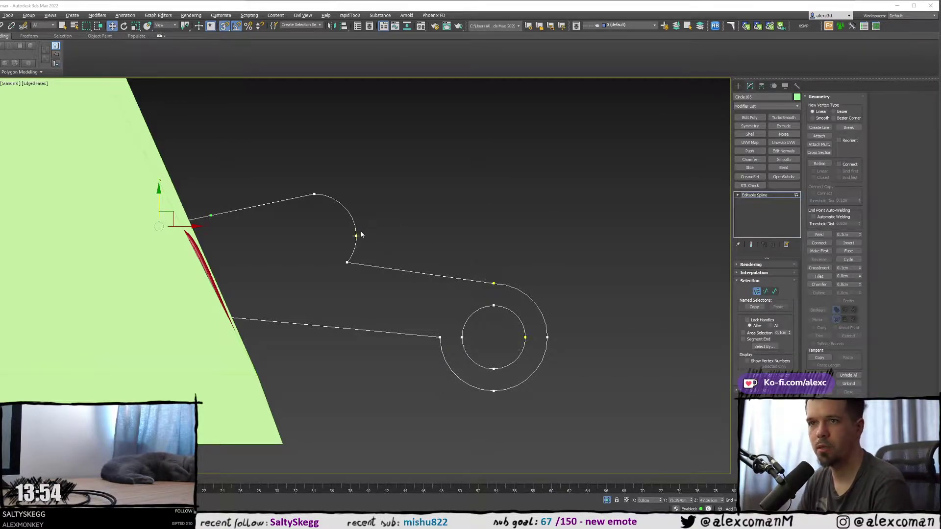
- Leave vertex editing of the arm outline in the perspective view and turn off snapping
right_click(479, 347)
click(380, 361)
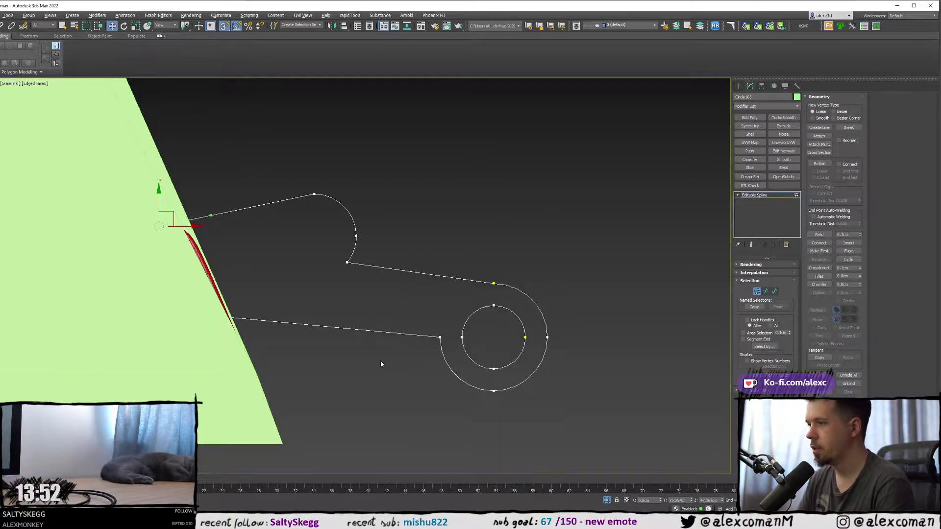
key(alt+w)
middle_click(527, 365)
key(alt+w)
alt+middle_drag(528, 365, 460, 341)
scroll(460, 342, down, 8)
scroll(403, 305, down, 4)
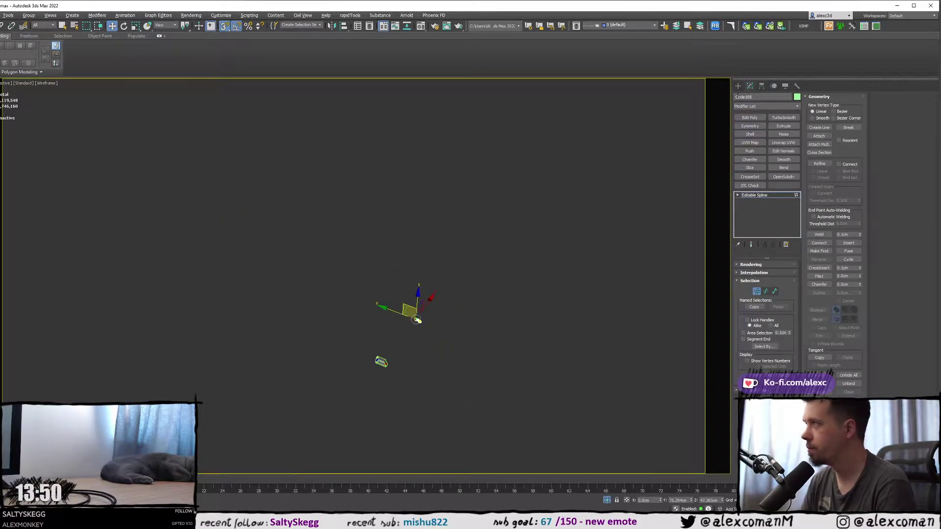
key(1)
middle_drag(403, 305, 467, 210)
scroll(481, 200, up, 3)
scroll(481, 201, up, 3)
middle_drag(499, 272, 494, 181)
scroll(492, 180, up, 4)
key(s)
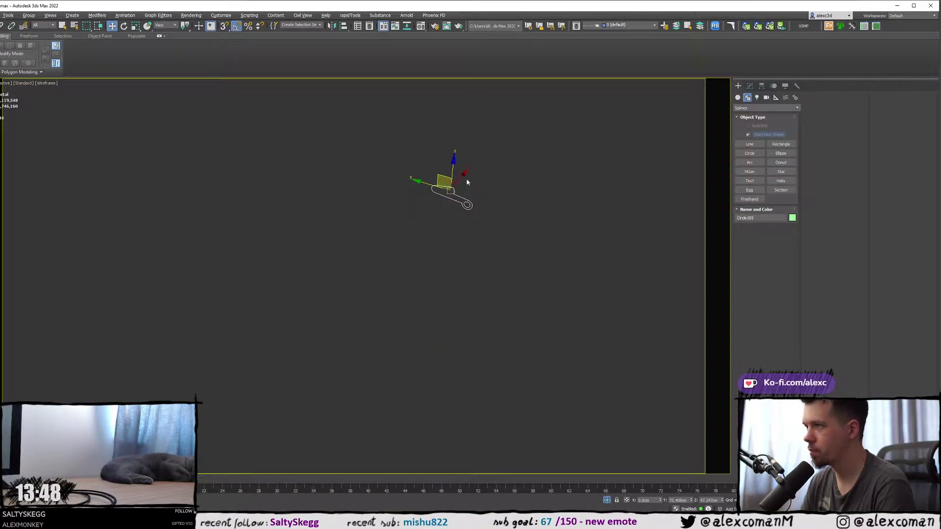
- Move the arm outline sideways along X onto the red U-shaped bracket and show the perspective view shaded
scroll(466, 181, down, 6)
drag(466, 170, 391, 267)
scroll(392, 267, up, 6)
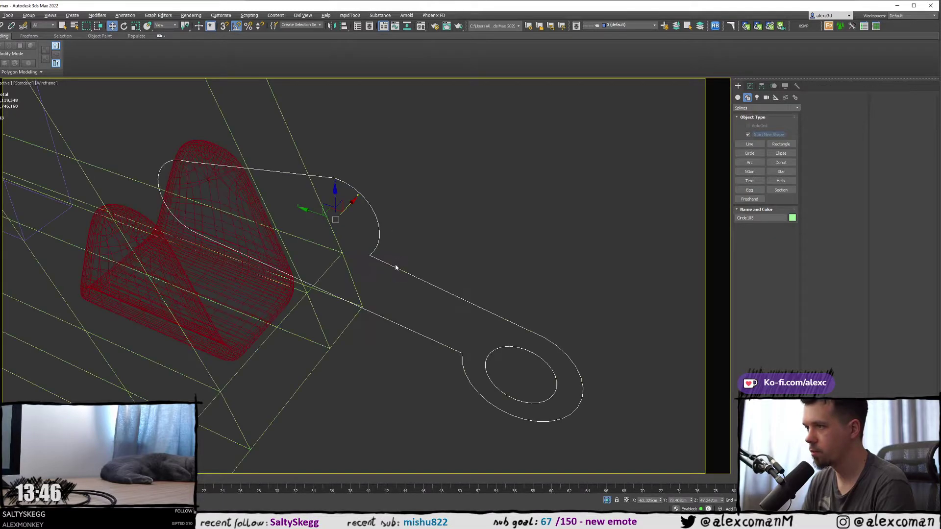
key(F3)
alt+middle_drag(385, 244, 392, 246)
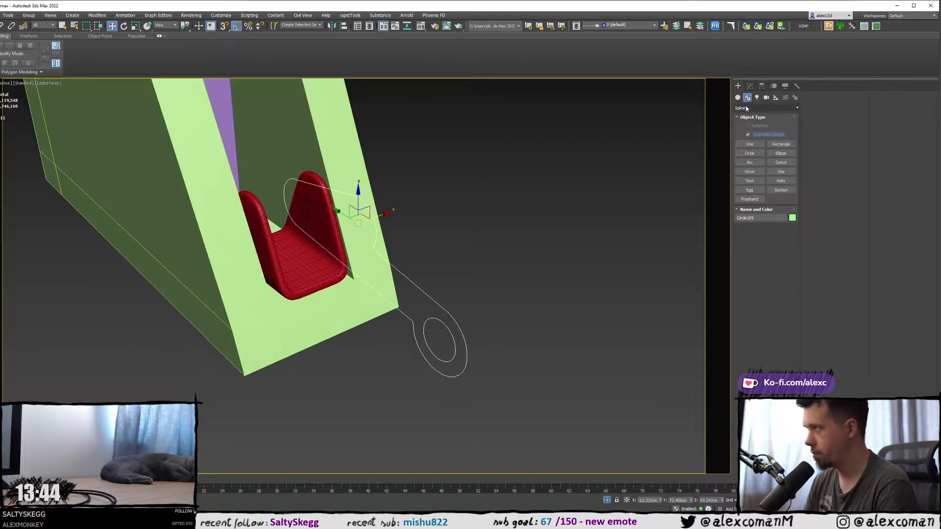
- Extrude the arm outline by about 0.5 cm so it becomes a solid lever inside the bracket
click(750, 86)
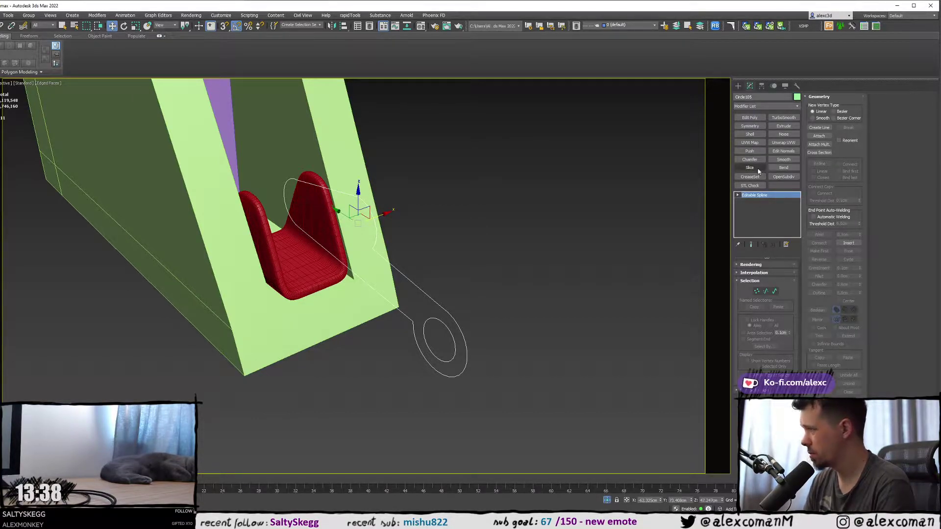
click(782, 127)
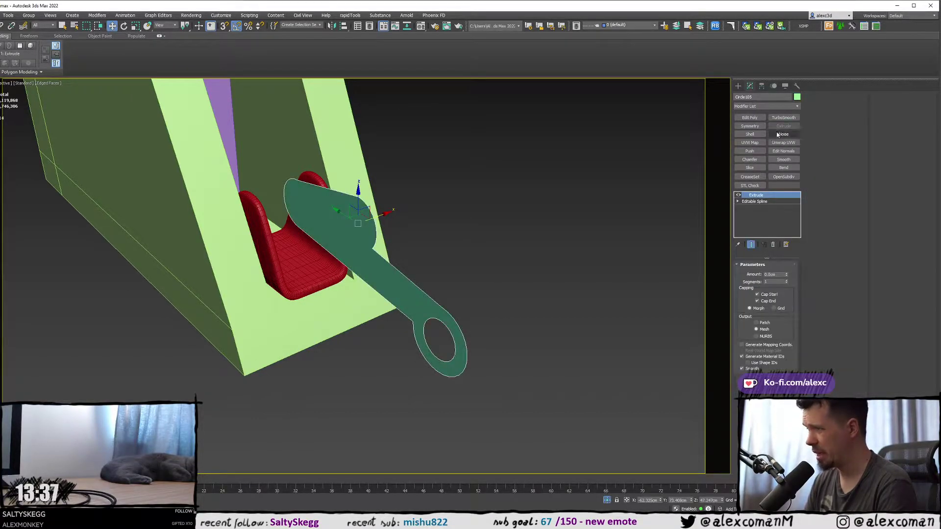
drag(786, 275, 786, 277)
right_click(787, 275)
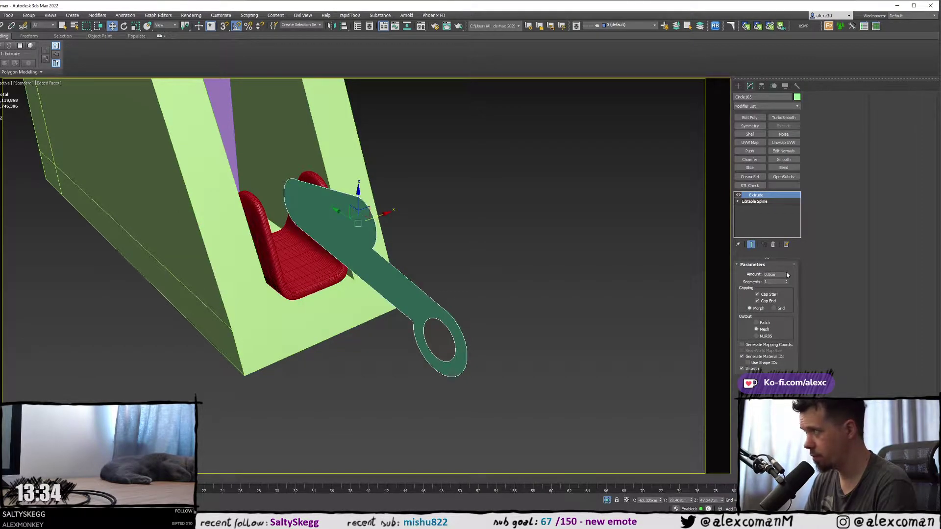
click(786, 272)
click(786, 276)
drag(786, 278, 786, 273)
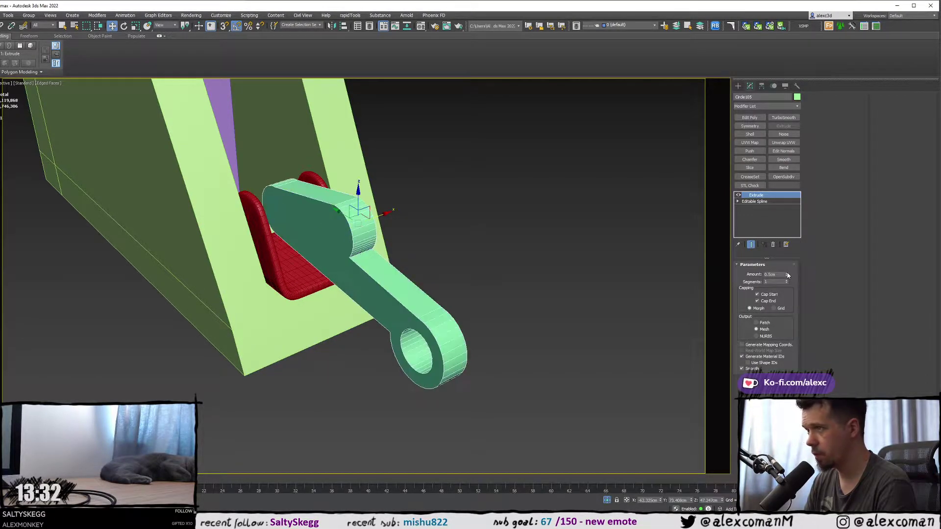
- Add an Edit Poly modifier to the arm and move its flat side face slightly outward along X to thicken it
click(749, 118)
key(4)
click(332, 258)
alt+middle_drag(331, 257, 373, 271)
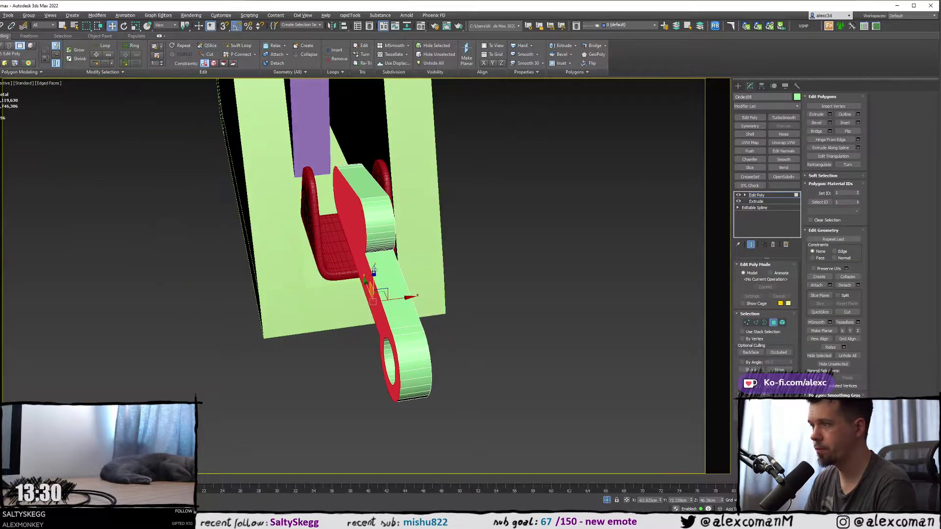
mouse_move(394, 297)
mouse_down()
mouse_move(403, 297)
mouse_move(383, 298)
mouse_up()
scroll(384, 298, down, 3)
alt+middle_drag(384, 299, 483, 224)
click(738, 86)
- Select the inner wall of the arm's eye hole, convert it to vertices and scale them down to make the hole slightly smaller
alt+middle_drag(369, 246, 361, 250)
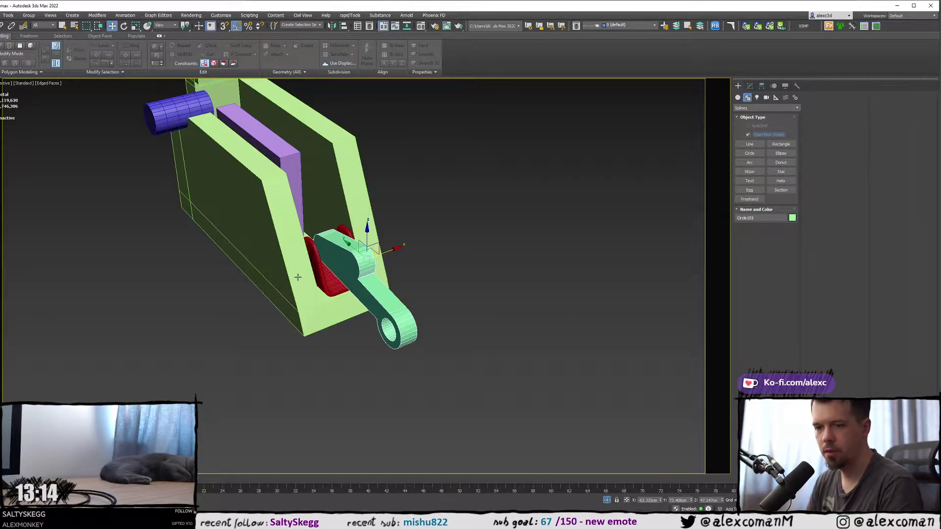
scroll(294, 272, up, 3)
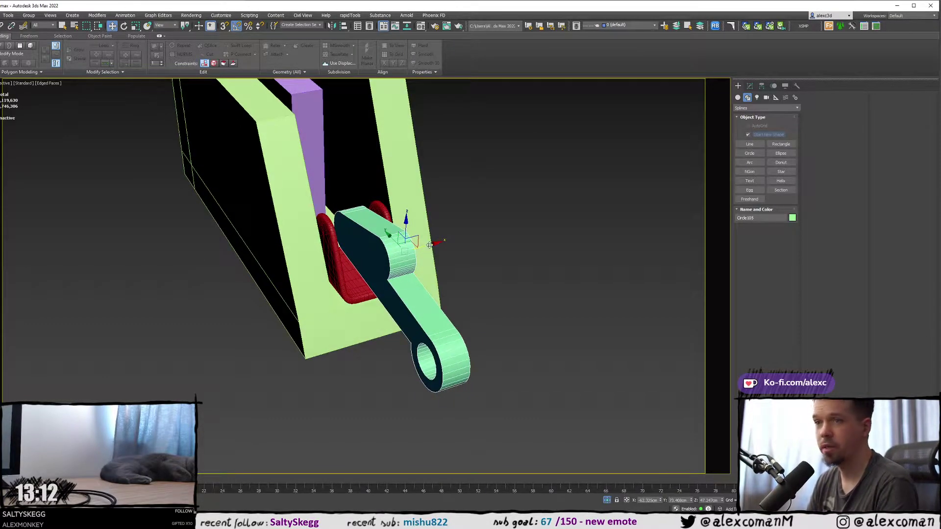
alt+middle_drag(427, 249, 397, 269)
scroll(398, 269, up, 8)
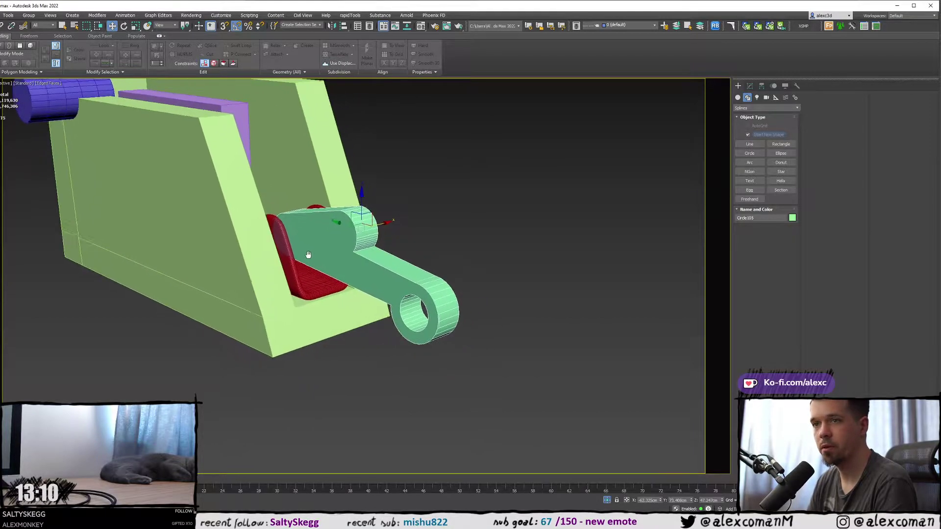
scroll(409, 263, down, 5)
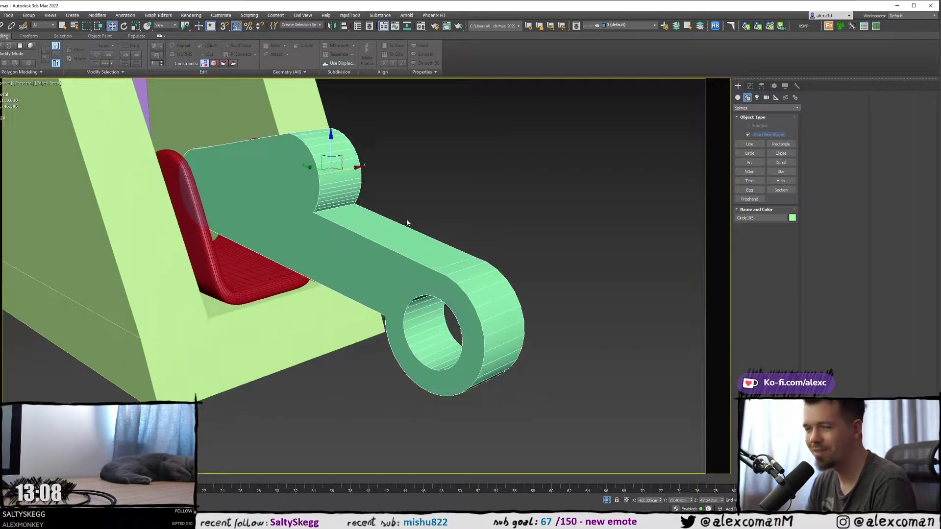
click(749, 86)
key(4)
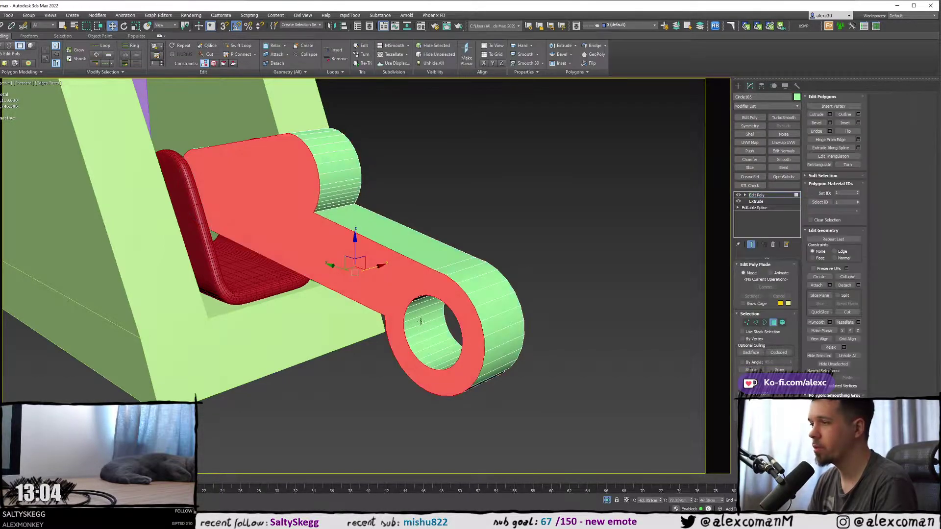
click(420, 322)
shift+click(420, 329)
alt+middle_drag(420, 330, 440, 319)
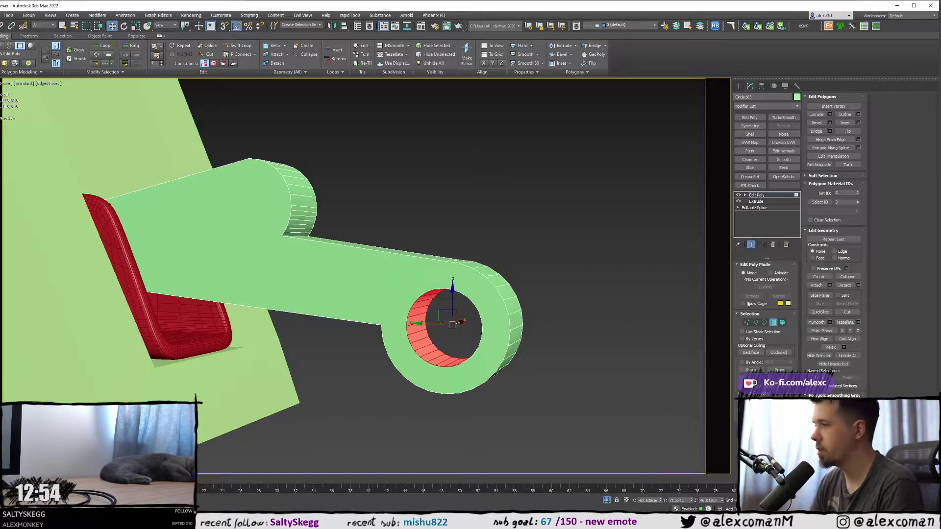
click(746, 321)
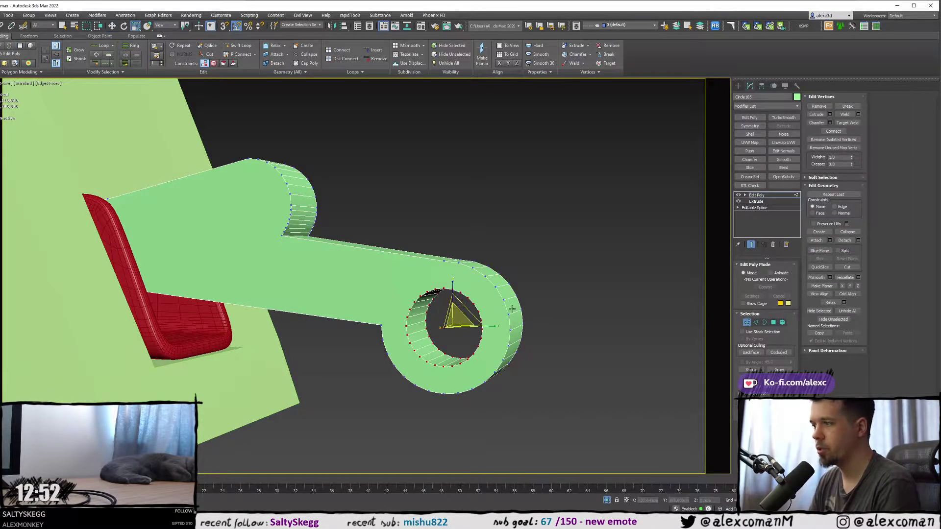
alt+middle_drag(461, 314, 473, 306)
drag(466, 306, 461, 308)
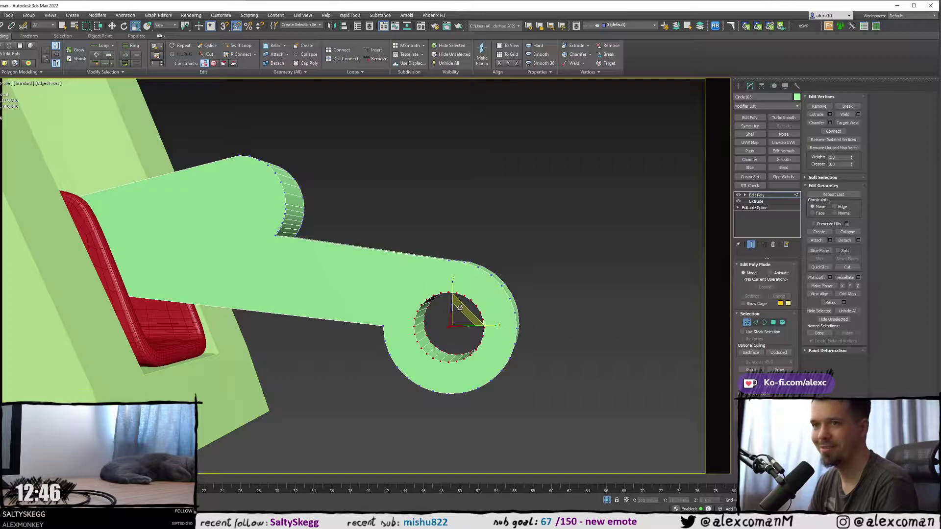
click(662, 171)
click(737, 85)
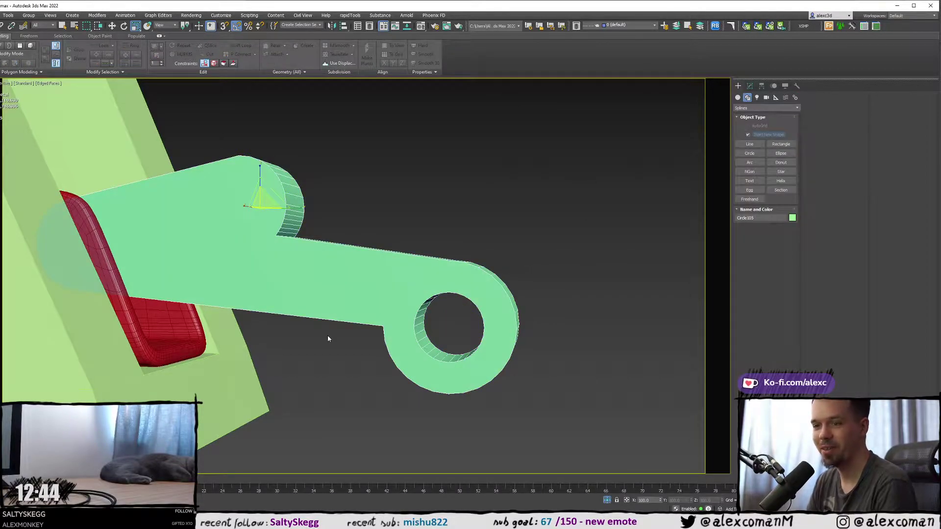
- Nudge the whole arm slightly downward in the maximized wireframe side view to adjust its fit in the red bracket
alt+middle_drag(327, 337, 276, 346)
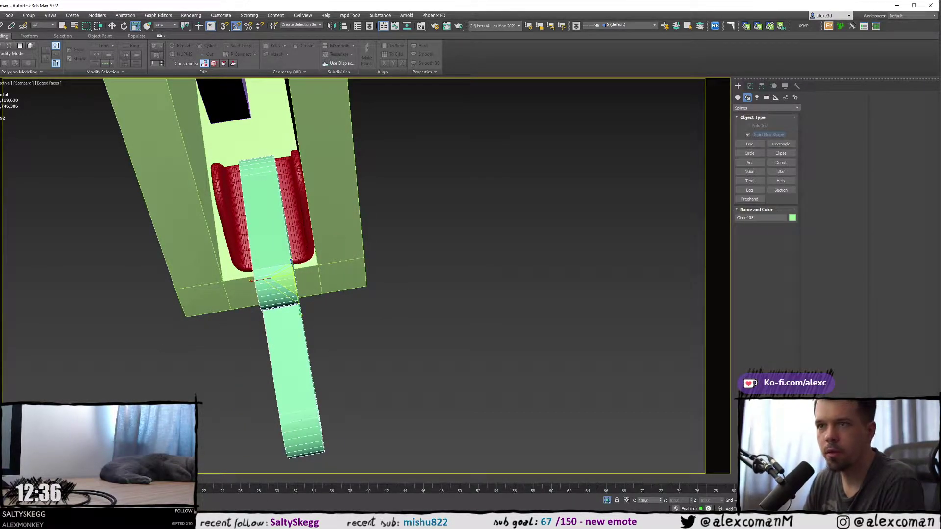
alt+middle_drag(216, 198, 73, 180)
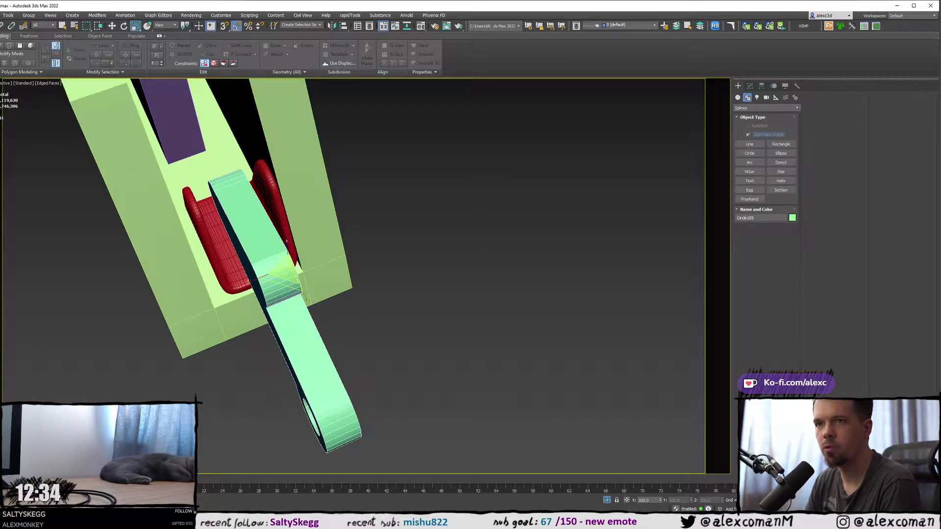
alt+middle_drag(251, 183, 294, 168)
key(alt+w)
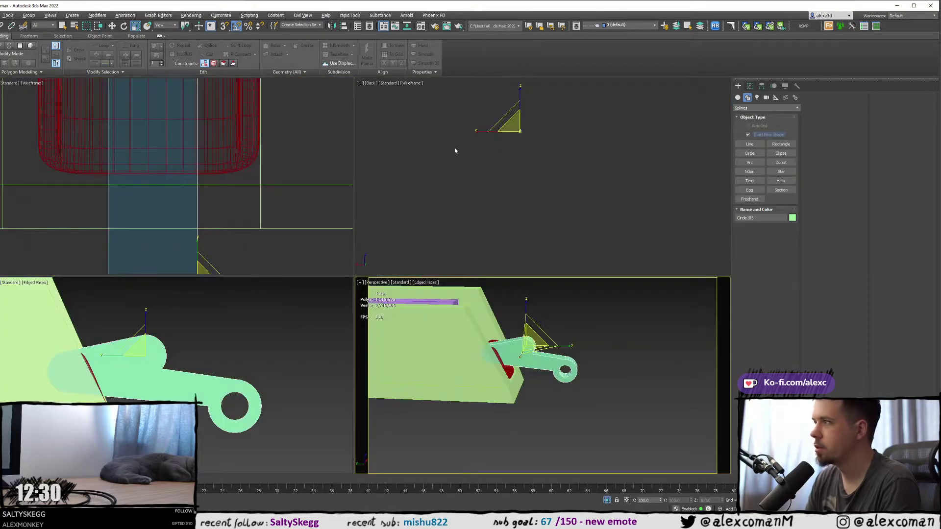
middle_click(155, 339)
key(alt+w)
middle_drag(227, 296, 352, 255)
scroll(353, 256, down, 2)
key(w)
key(F3)
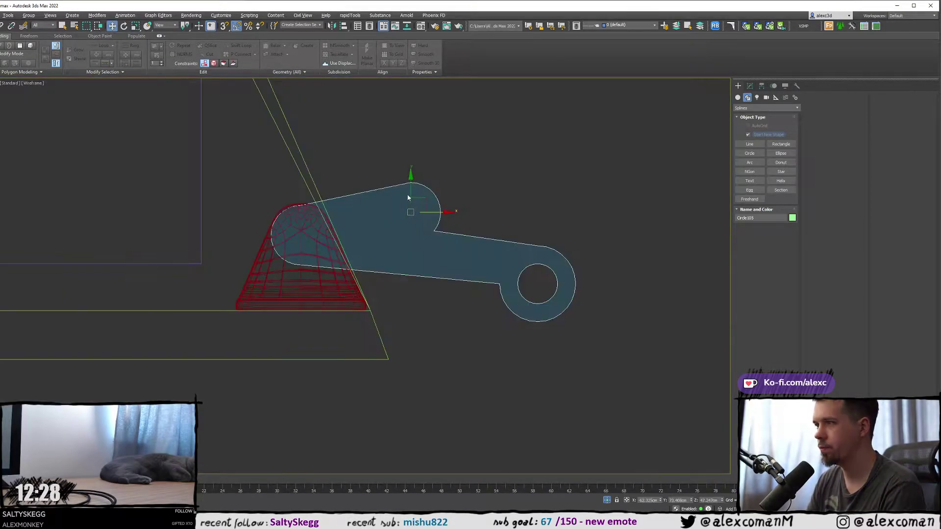
drag(410, 191, 410, 192)
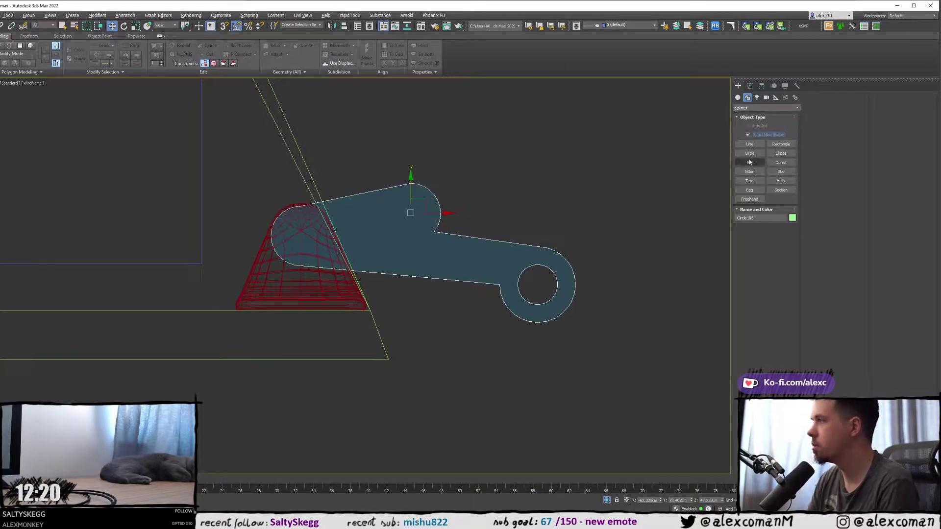
- Create an 18-sided cylinder with a radius of about 0.3 cm near the bracket's rounded top for the pivot pin
click(737, 98)
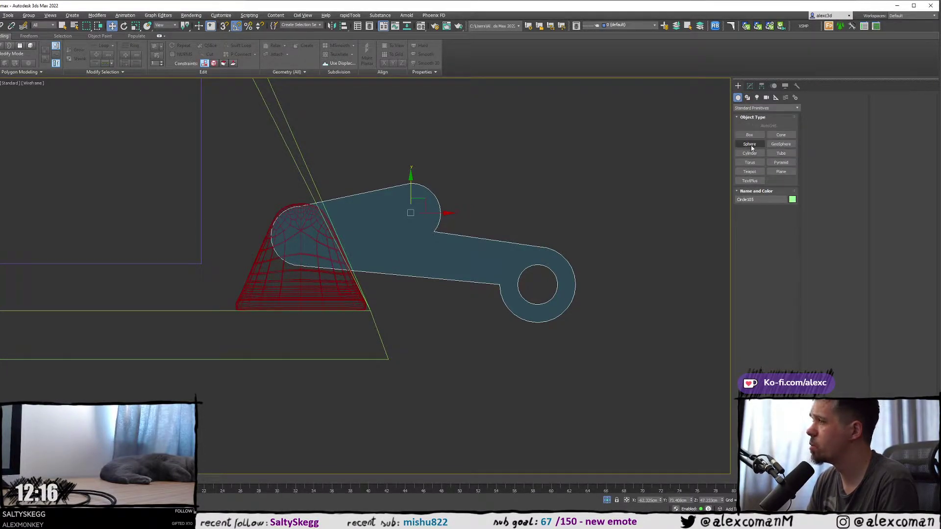
click(750, 153)
scroll(289, 216, up, 4)
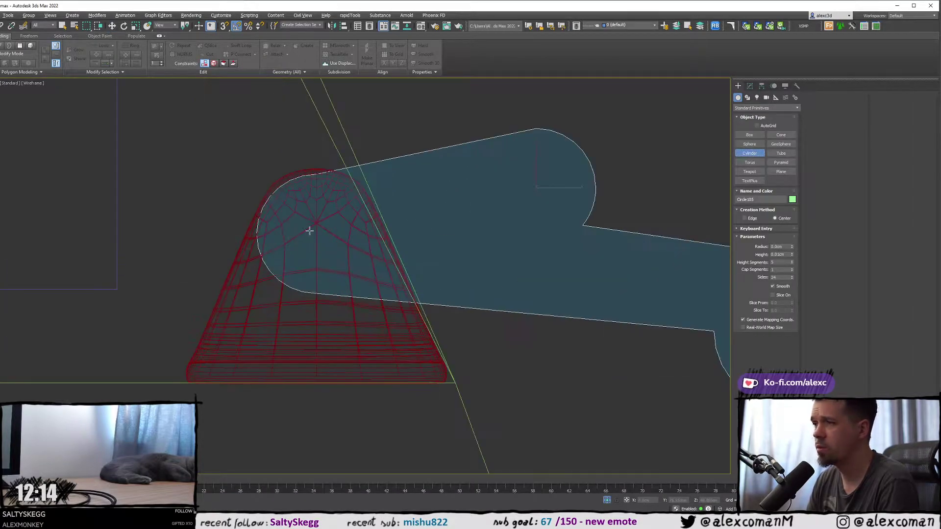
drag(317, 224, 342, 249)
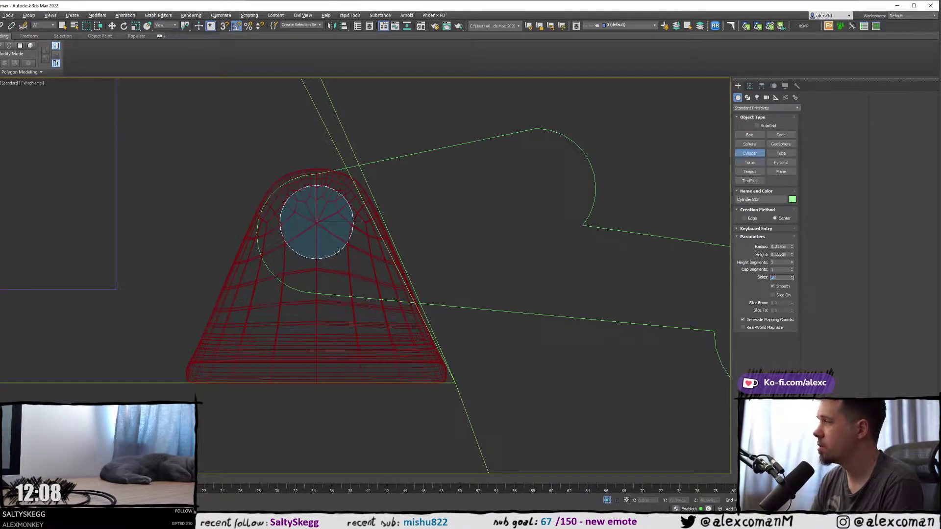
- Move the pin cylinder in the side view so it is centred in the arm's rounded end
key(w)
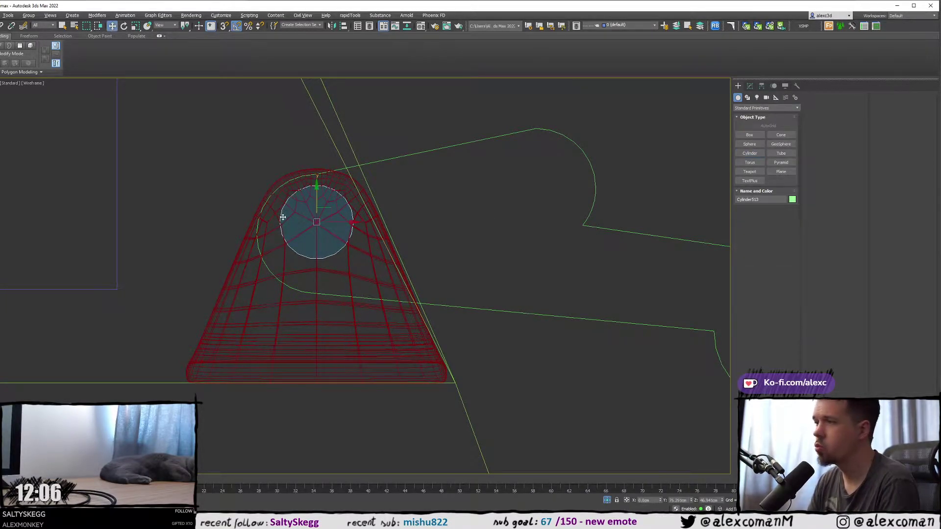
scroll(282, 215, up, 4)
key(s)
scroll(340, 233, down, 3)
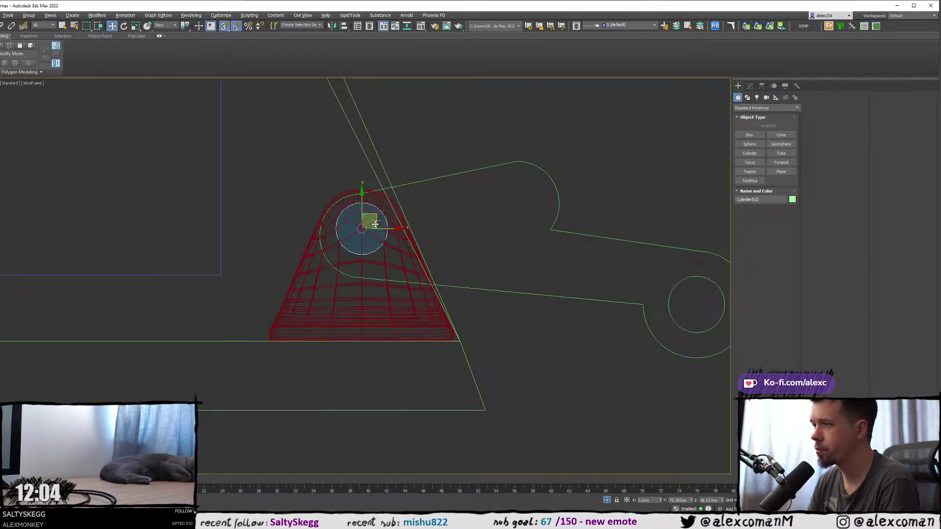
scroll(368, 227, up, 1)
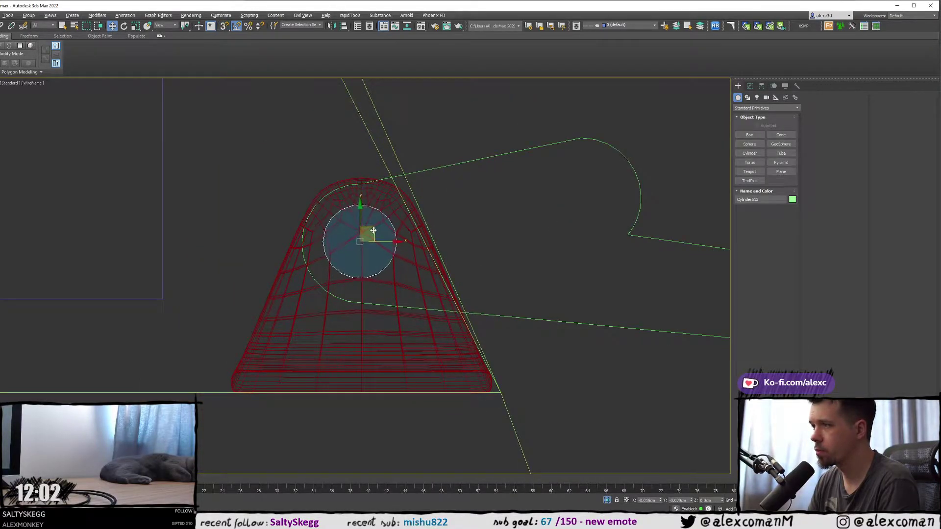
- Bring the pin cylinder along X to the red bracket's side wall in the perspective view and check it in wireframe
key(alt+w)
key(alt+w)
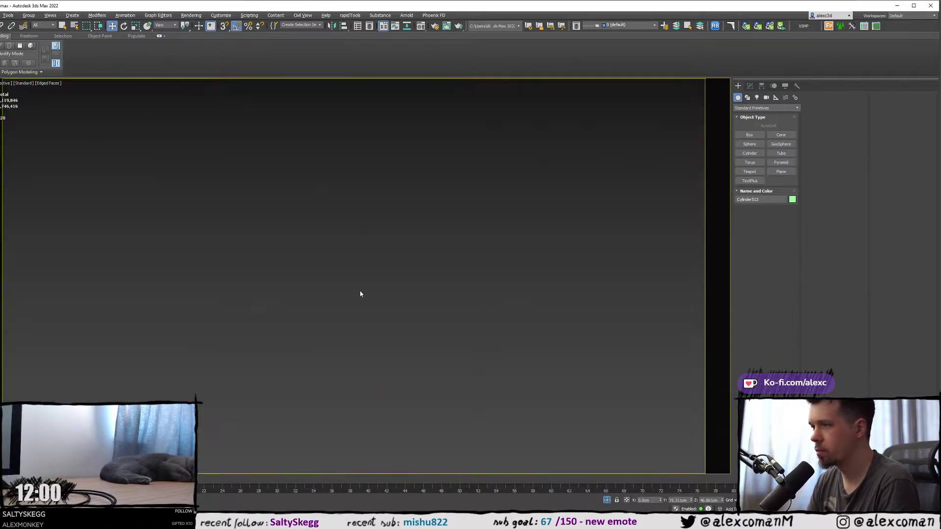
scroll(397, 270, down, 5)
scroll(407, 270, down, 2)
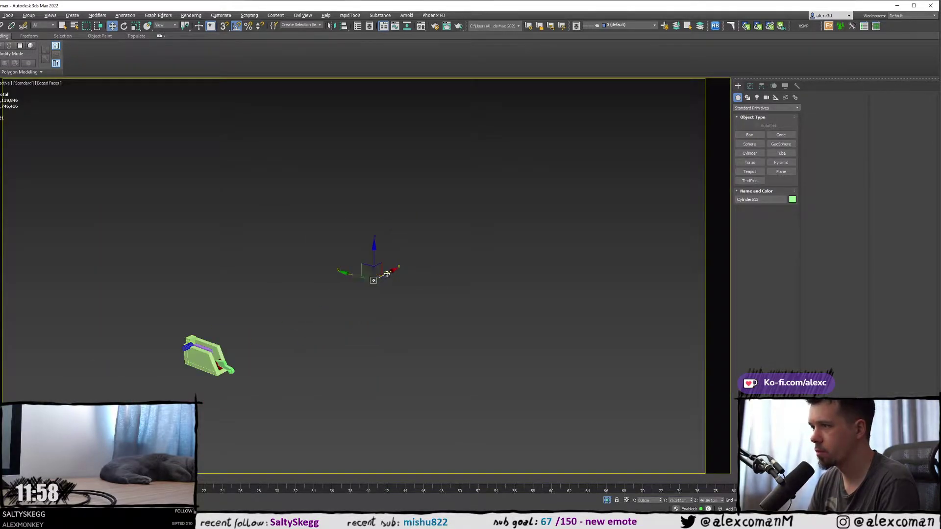
drag(387, 274, 232, 354)
key(z)
alt+middle_drag(232, 354, 367, 311)
scroll(291, 335, down, 5)
scroll(367, 311, up, 7)
drag(367, 311, 508, 296)
key(F3)
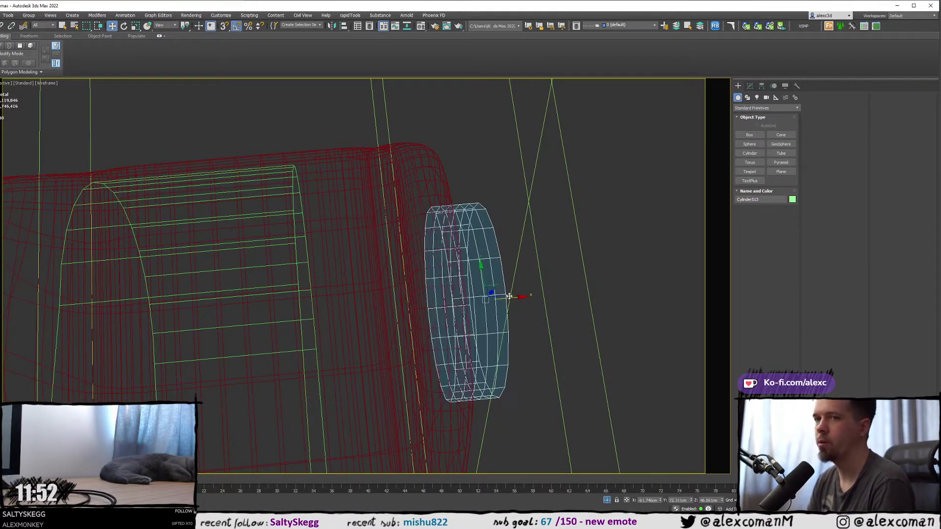
- Move the pin cylinder farther along X to the outer face of the green side plate
scroll(476, 268, down, 8)
scroll(477, 268, up, 2)
middle_drag(478, 268, 439, 258)
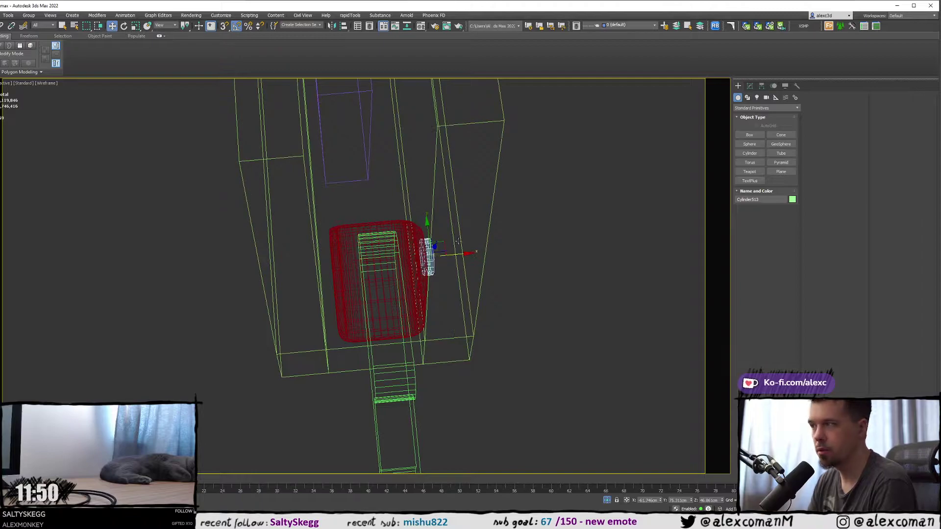
drag(454, 253, 492, 254)
key(ctrl+z)
key(ctrl+z)
key(F3)
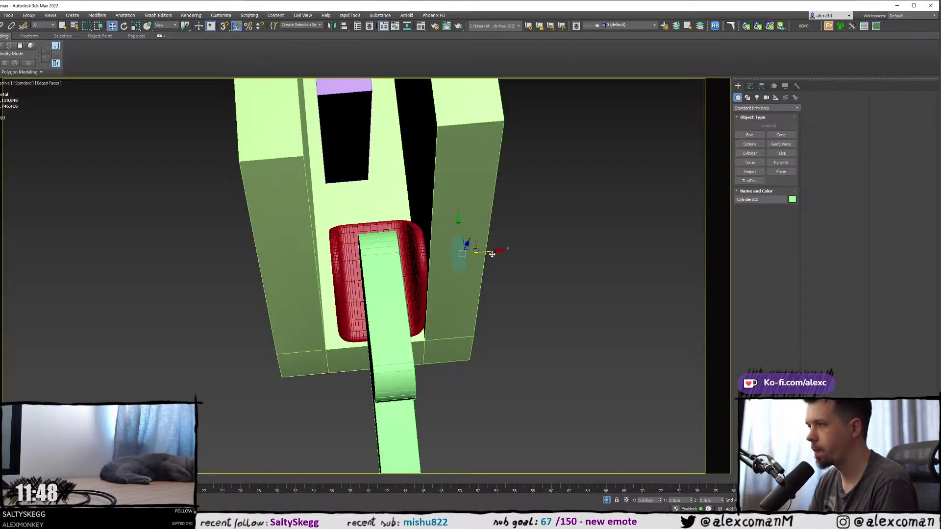
key(F3)
key(F3)
mouse_move(509, 252)
alt+middle_down()
mouse_move(501, 225)
mouse_move(638, 165)
mouse_move(594, 182)
alt+middle_up()
- Set the pin cylinder's radius to 0.277 cm and lengthen it across the housing through the arm and red bracket
click(750, 85)
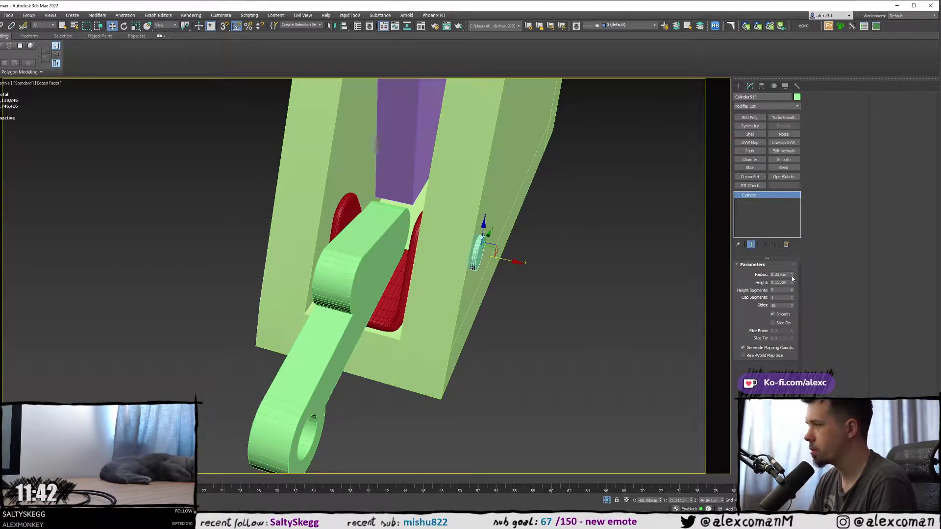
drag(792, 286, 662, 147)
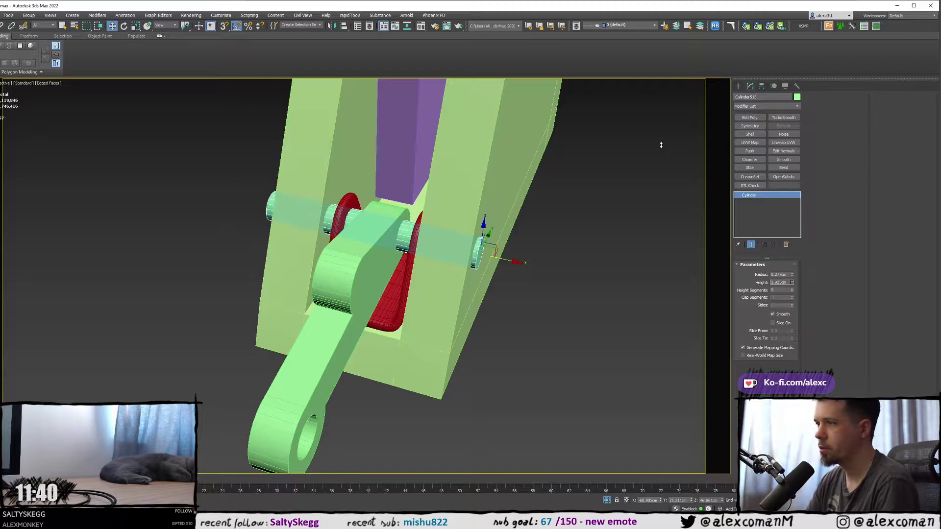
alt+middle_drag(673, 153, 560, 186)
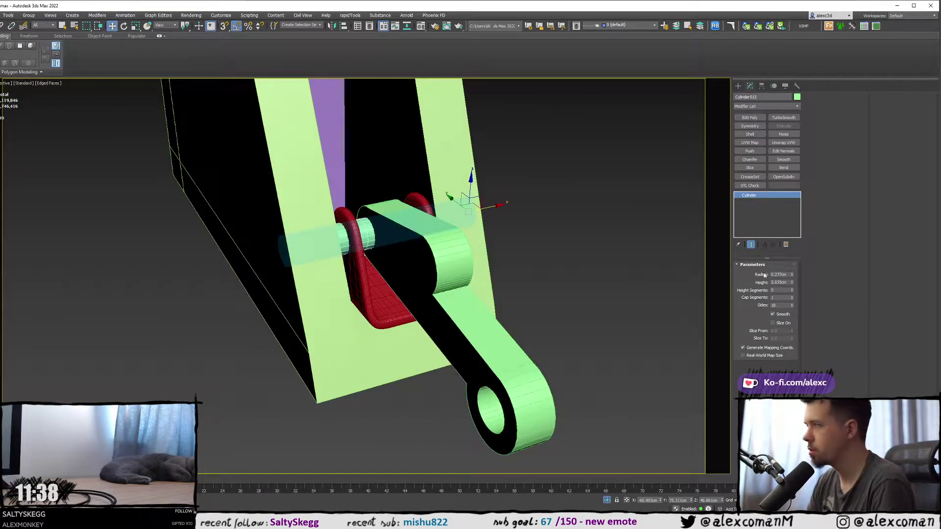
- Lengthen the pin cylinder past the outer face of the green side plate and set its radius to about 0.207 cm
drag(792, 285, 791, 283)
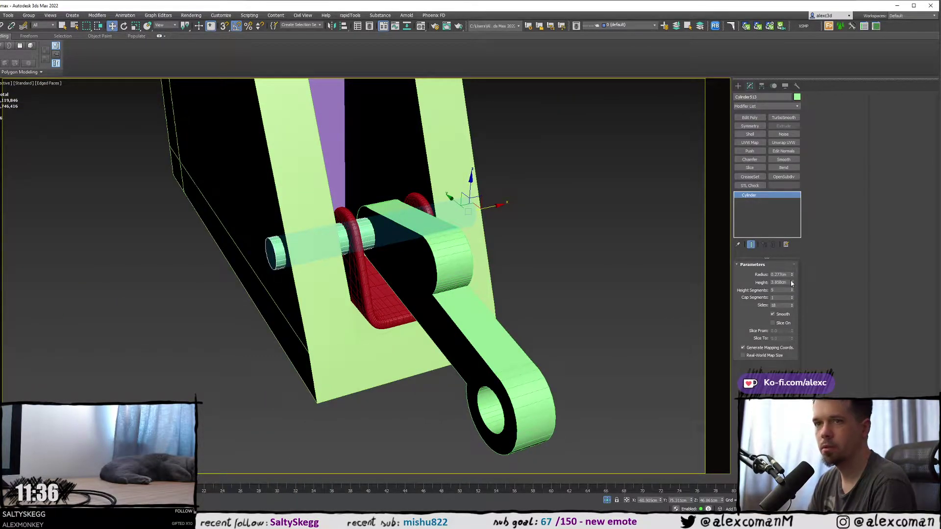
alt+middle_drag(486, 203, 490, 207)
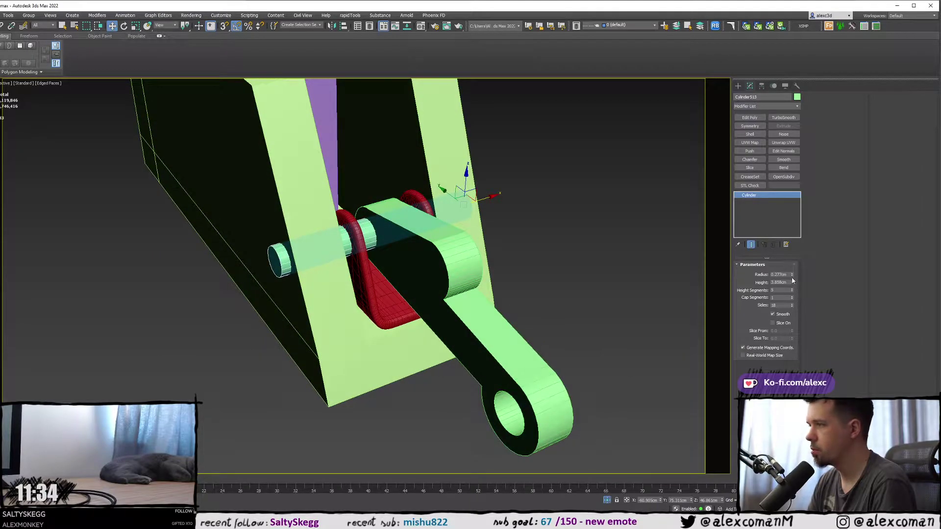
drag(792, 277, 792, 280)
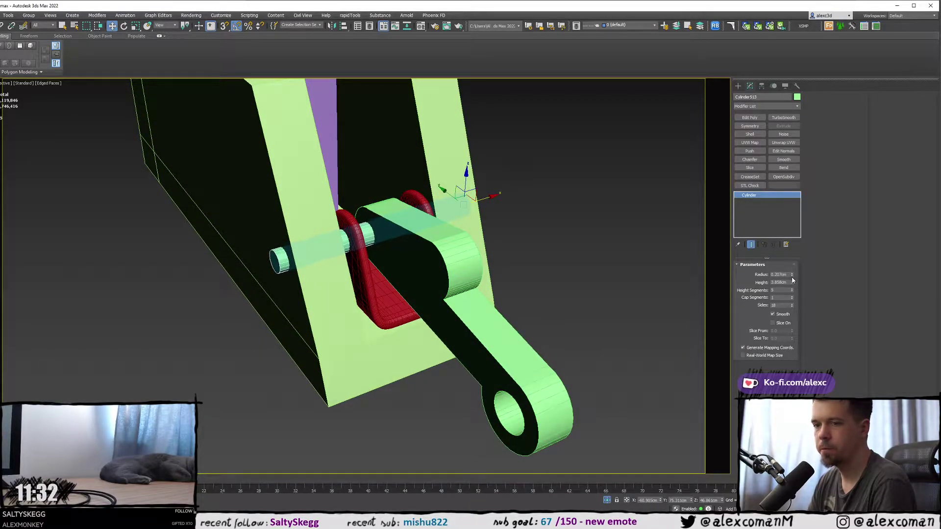
alt+middle_drag(659, 271, 527, 266)
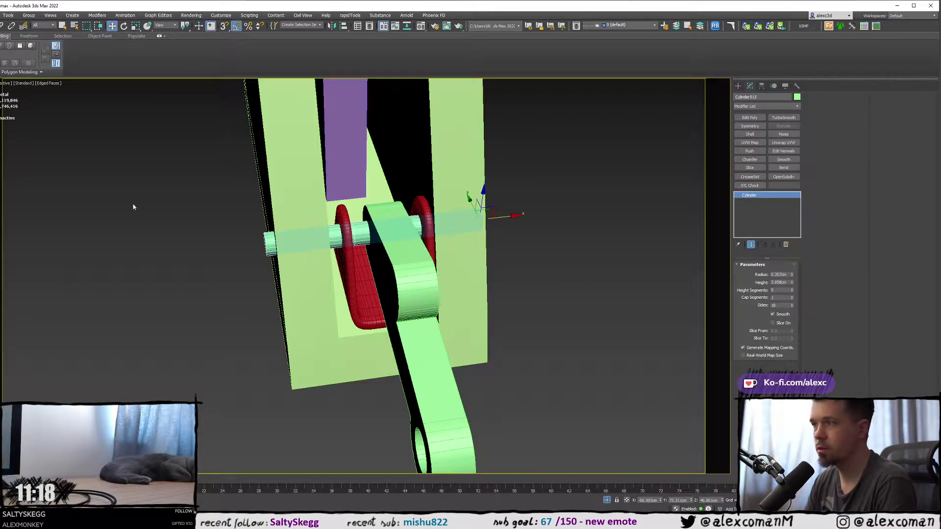
alt+middle_drag(254, 217, 149, 182)
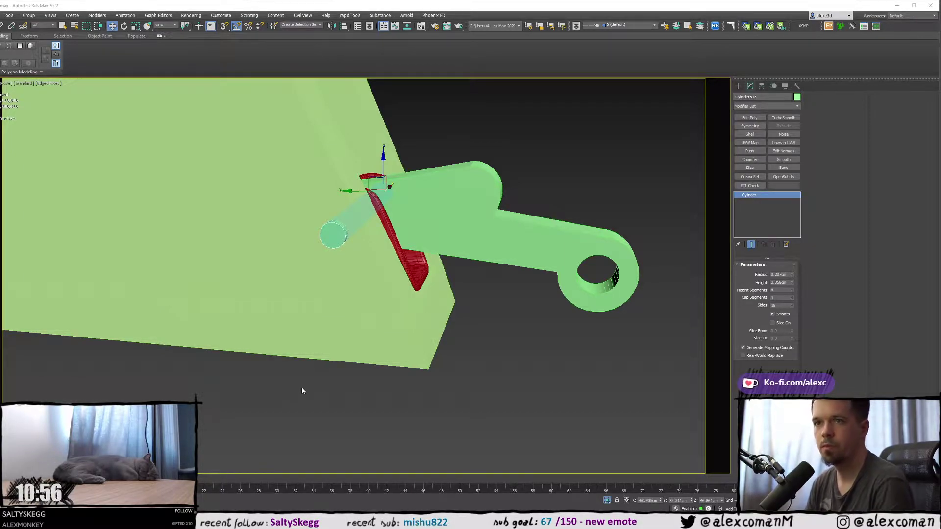
- Create a short cylinder with a radius of about 0.374 cm on the pin's outer end, using AutoGrid
scroll(402, 281, down, 8)
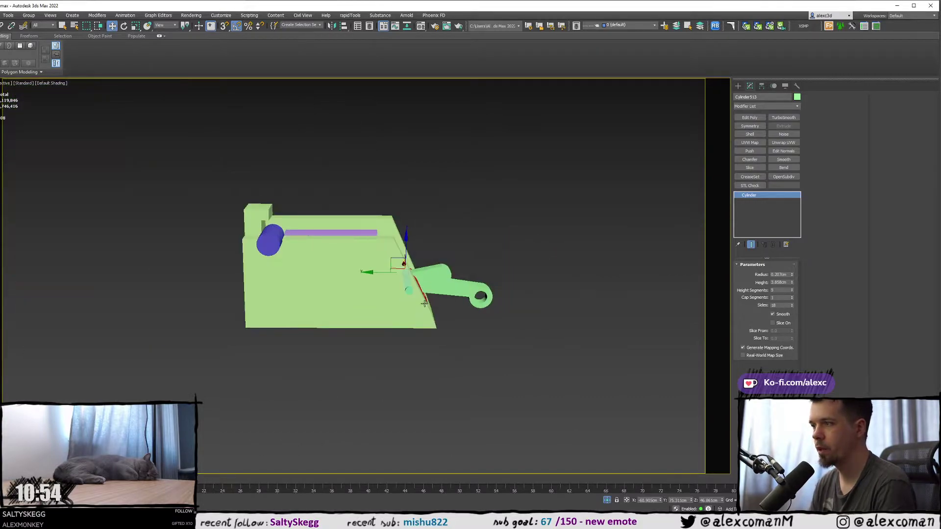
key(F4)
mouse_move(409, 308)
alt+middle_down()
mouse_move(362, 309)
mouse_move(367, 323)
mouse_move(410, 306)
alt+middle_up()
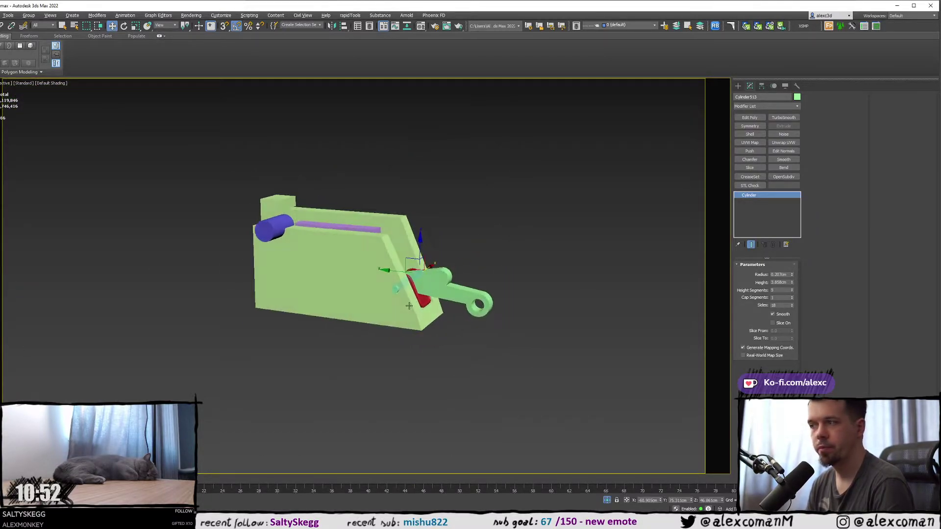
scroll(396, 299, up, 2)
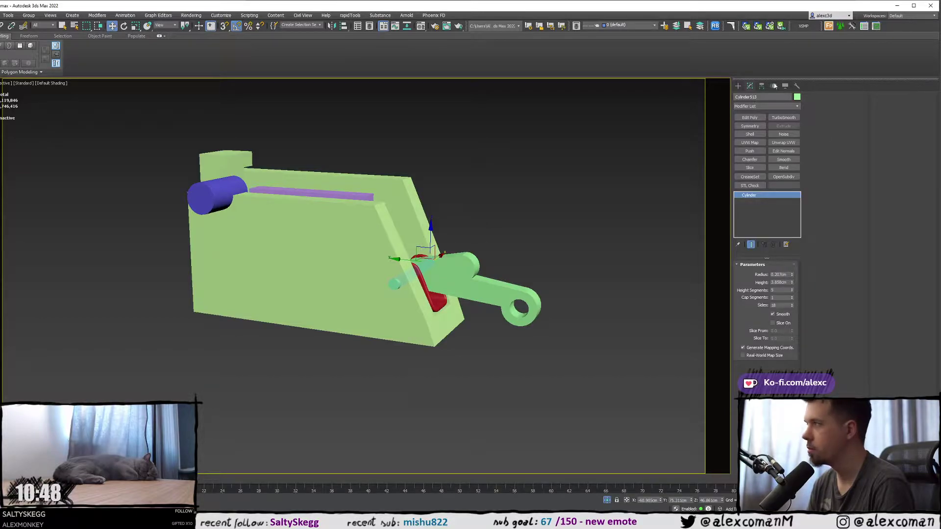
click(738, 86)
click(750, 153)
scroll(460, 267, up, 5)
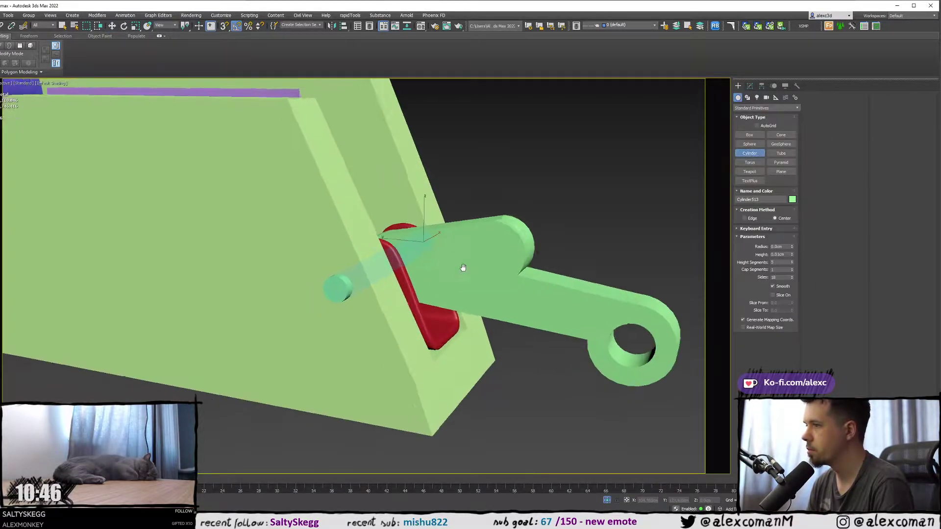
key(F4)
click(759, 127)
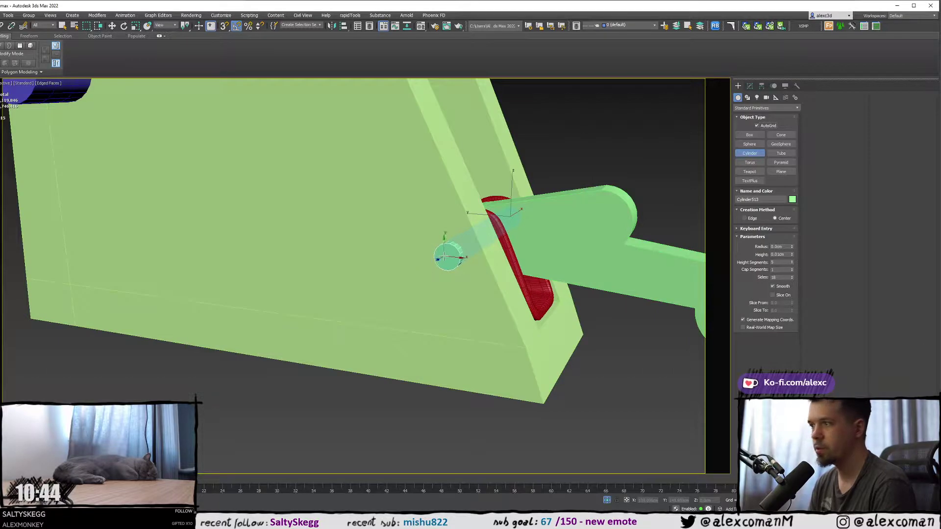
drag(447, 257, 457, 281)
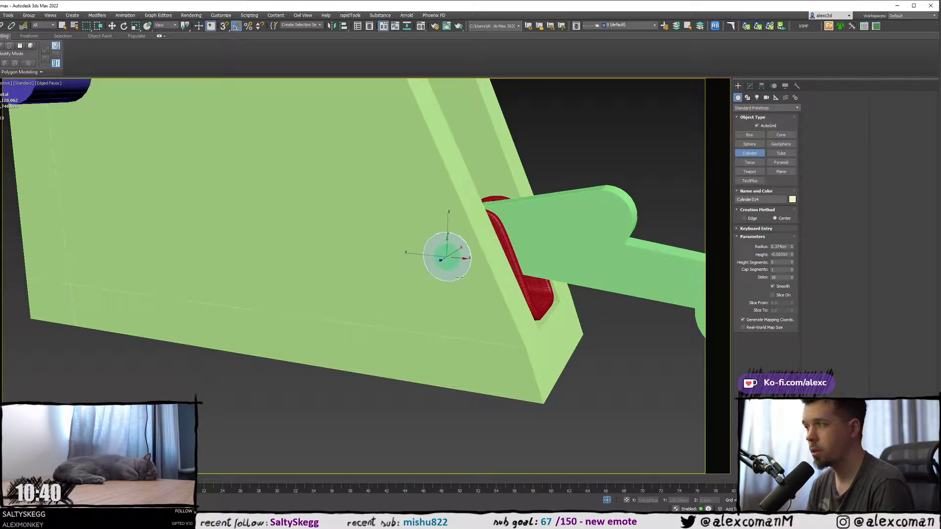
click(462, 277)
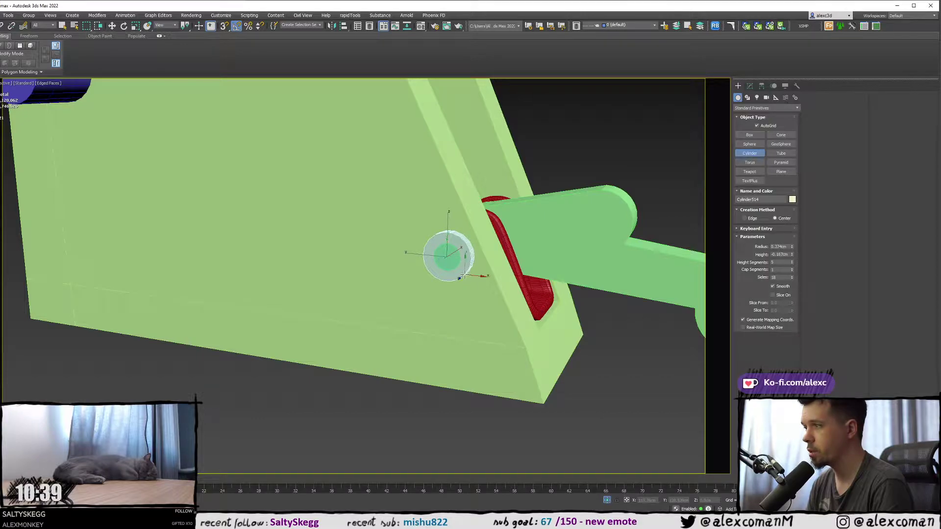
- Set the new end cylinder to 6 sides for a hexagonal head and convert it to an Editable Poly
double_click(777, 277)
text(6)
key(Return)
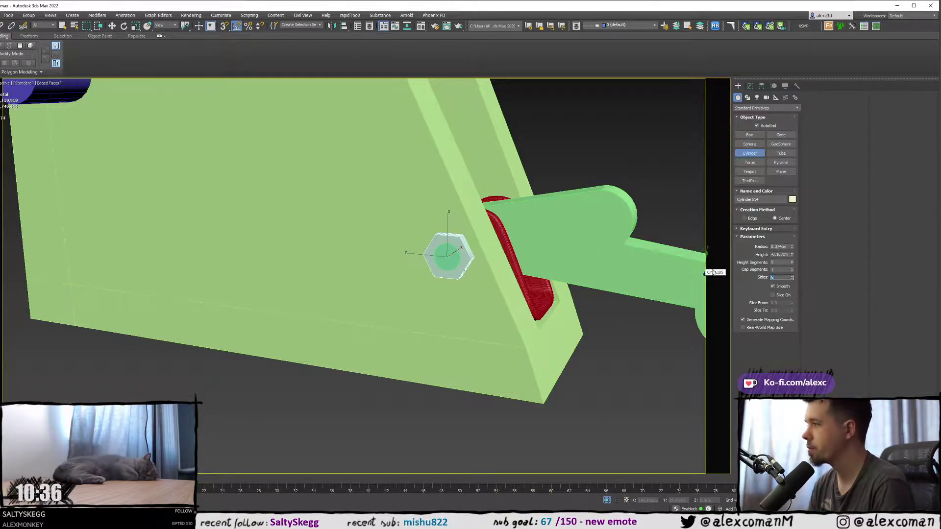
alt+middle_drag(448, 255, 477, 239)
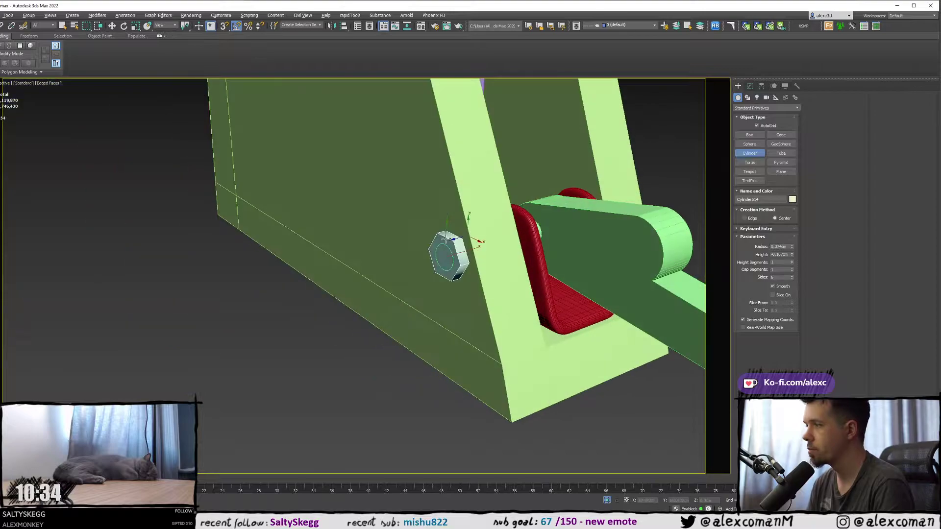
key(w)
right_click(448, 242)
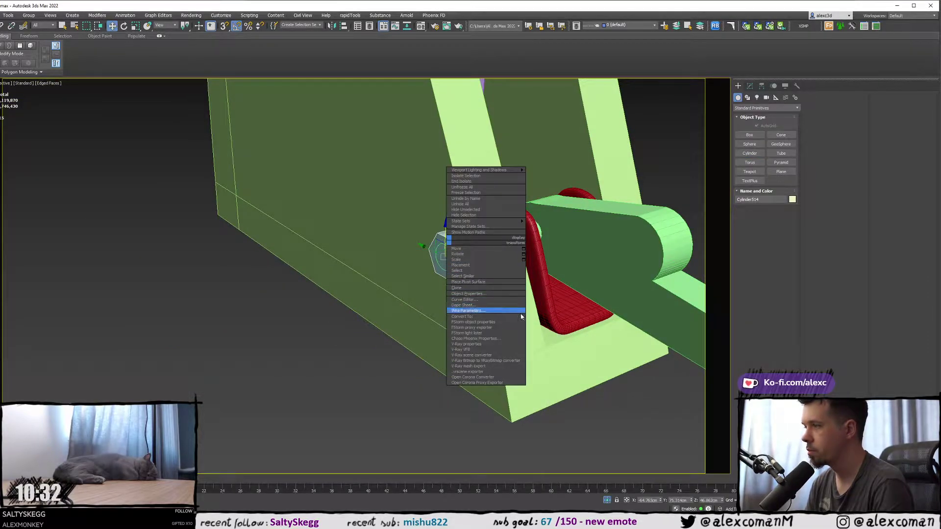
mouse_move(509, 317)
click(549, 323)
- Thicken the hexagonal head in the top view by moving its outer six vertices along X, away from the side plate
key(alt+w)
middle_click(267, 179)
key(alt+w)
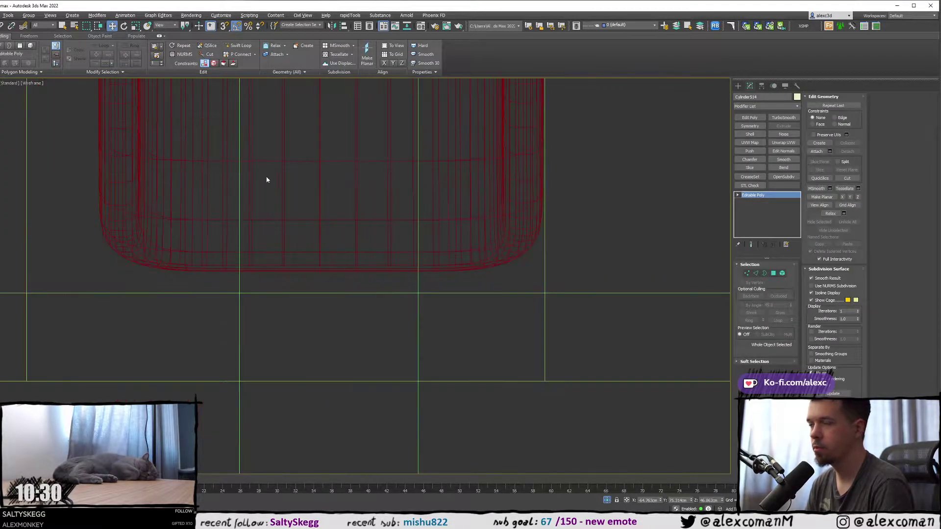
key(z)
scroll(323, 184, down, 4)
scroll(338, 201, up, 2)
drag(334, 211, 301, 270)
scroll(288, 201, down, 6)
key(s)
scroll(302, 240, down, 2)
scroll(483, 198, up, 2)
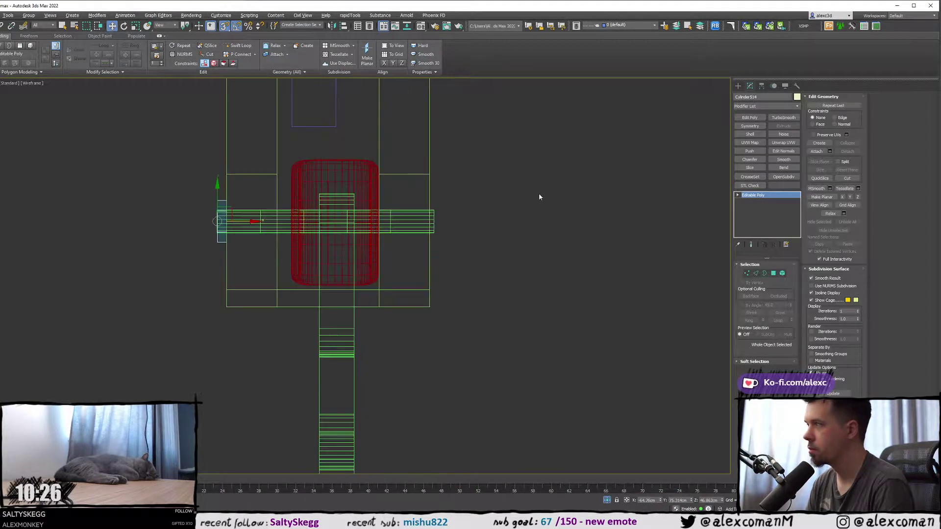
key(1)
middle_drag(334, 213, 414, 208)
scroll(277, 204, up, 2)
drag(312, 280, 324, 221)
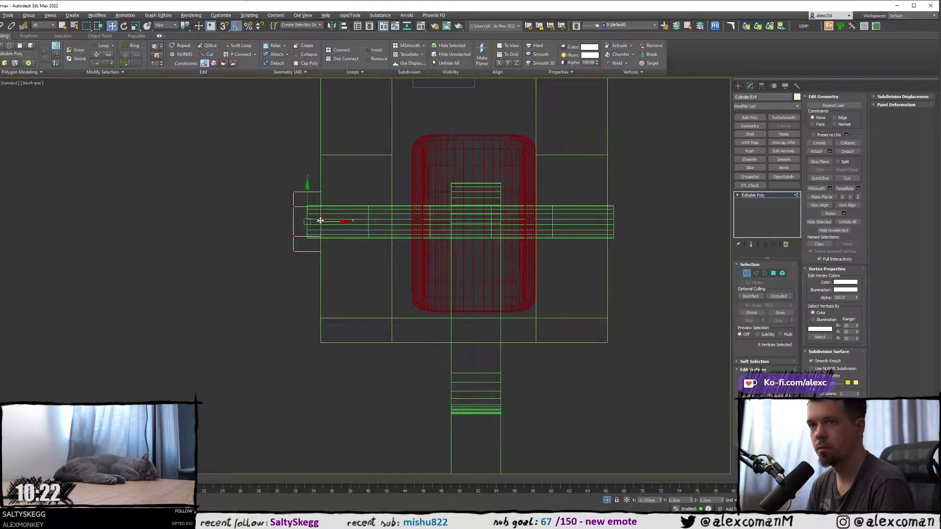
key(alt+w)
middle_click(549, 317)
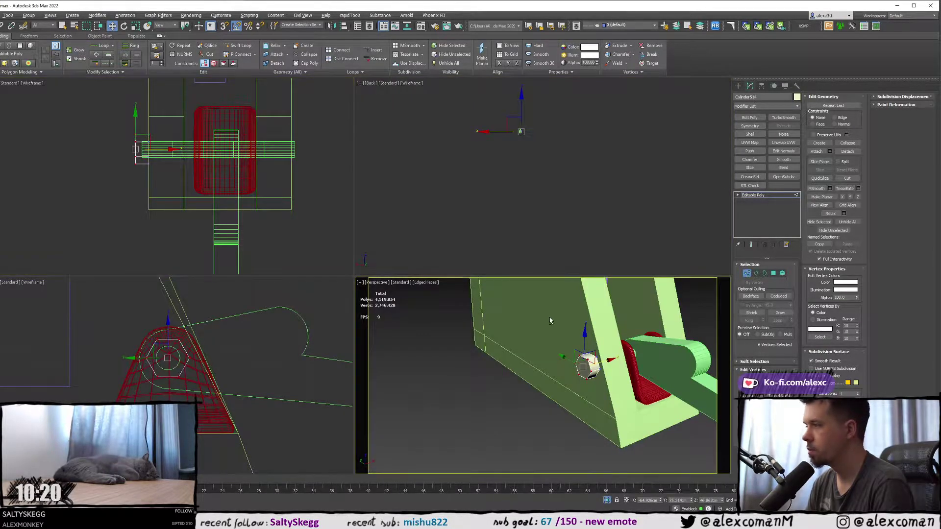
- Clear the smoothing groups on all polygons of the hexagonal head
key(alt+w)
alt+middle_drag(461, 310, 500, 305)
key(4)
key(ctrl+a)
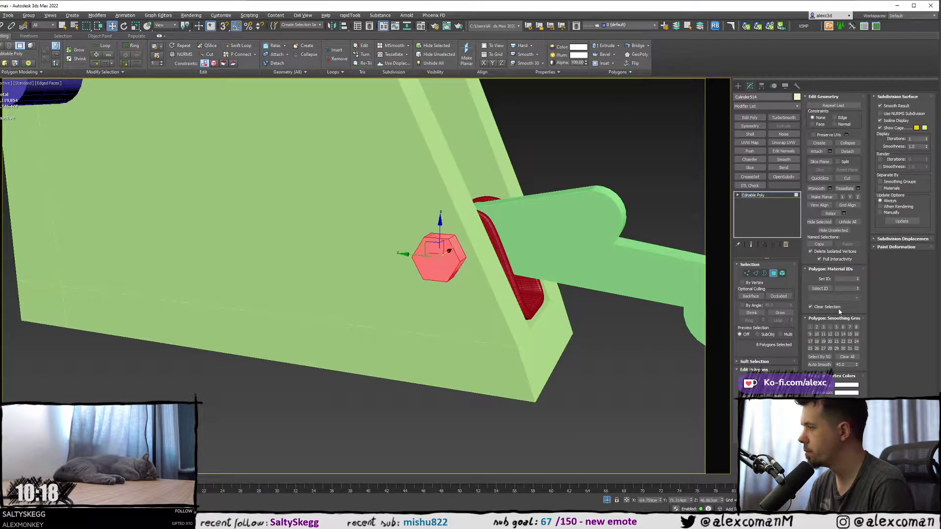
click(847, 359)
click(563, 378)
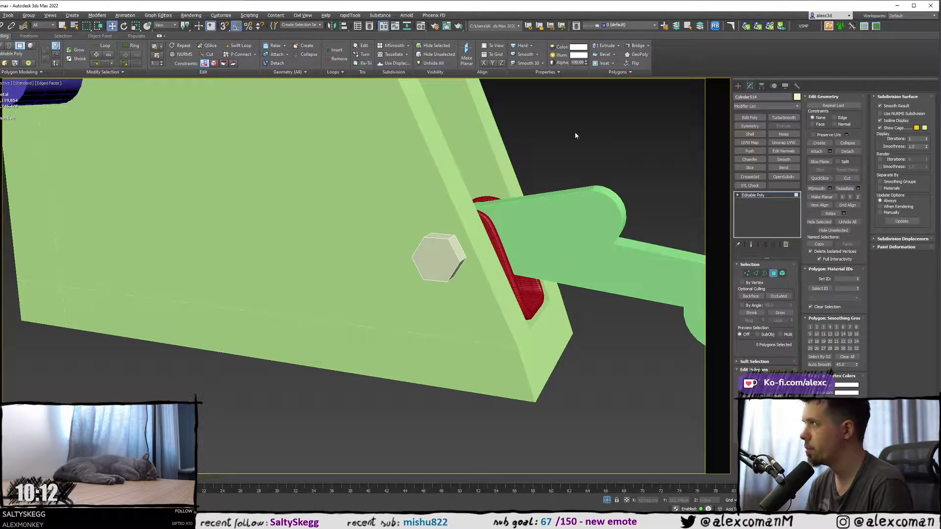
click(737, 86)
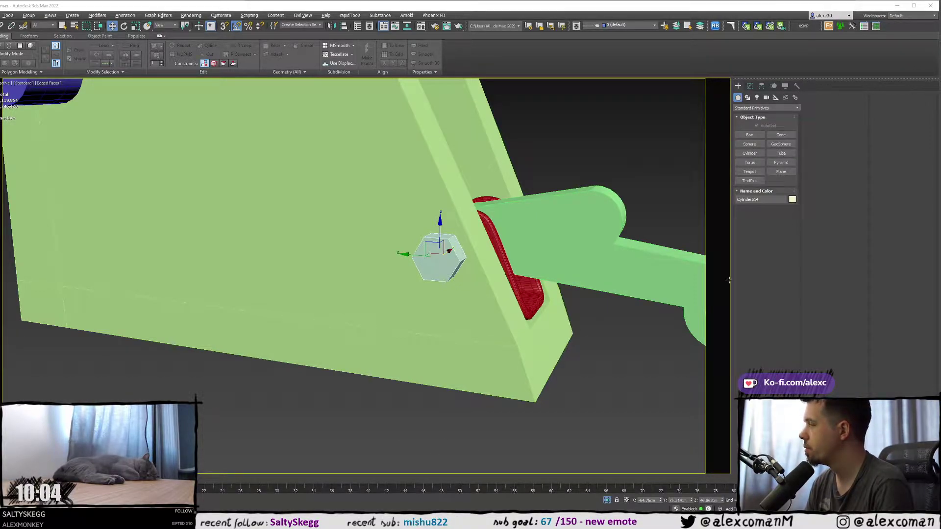
scroll(426, 260, down, 3)
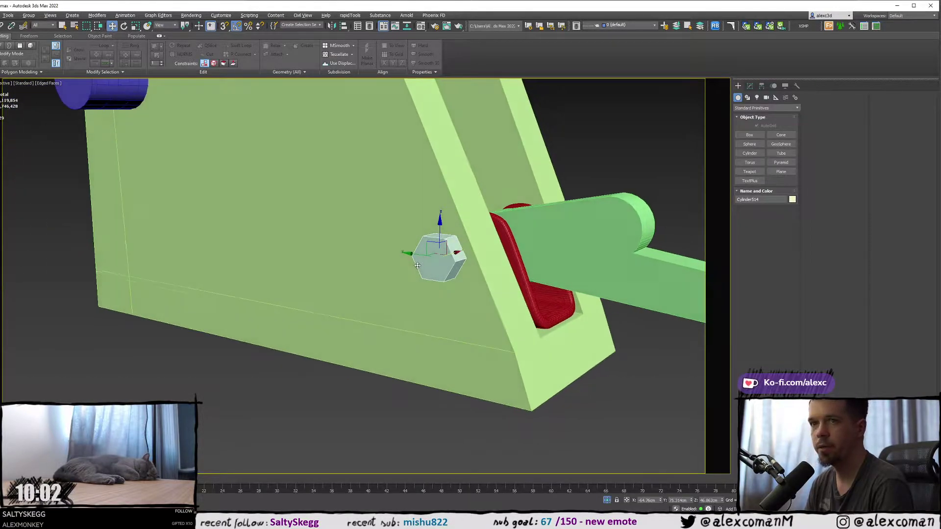
scroll(426, 260, up, 3)
key(e)
alt+middle_drag(420, 261, 400, 346)
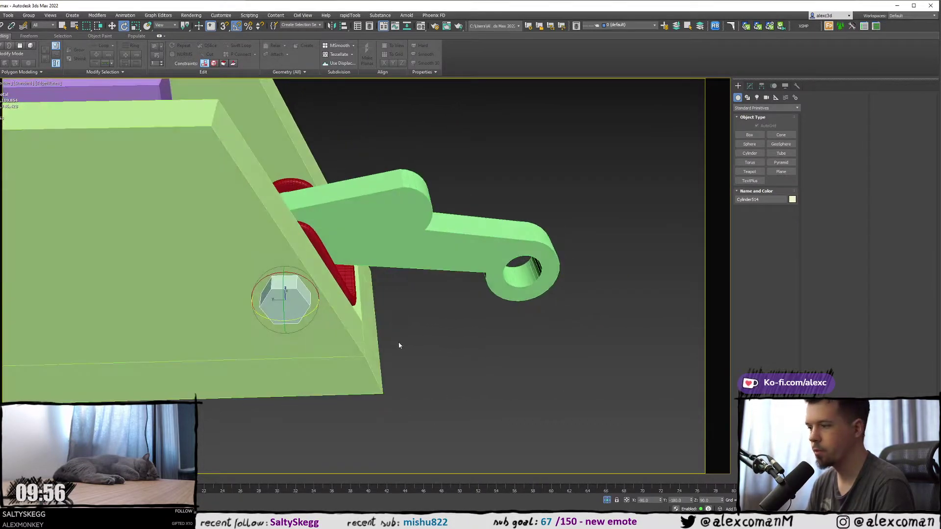
key(alt+Tab)
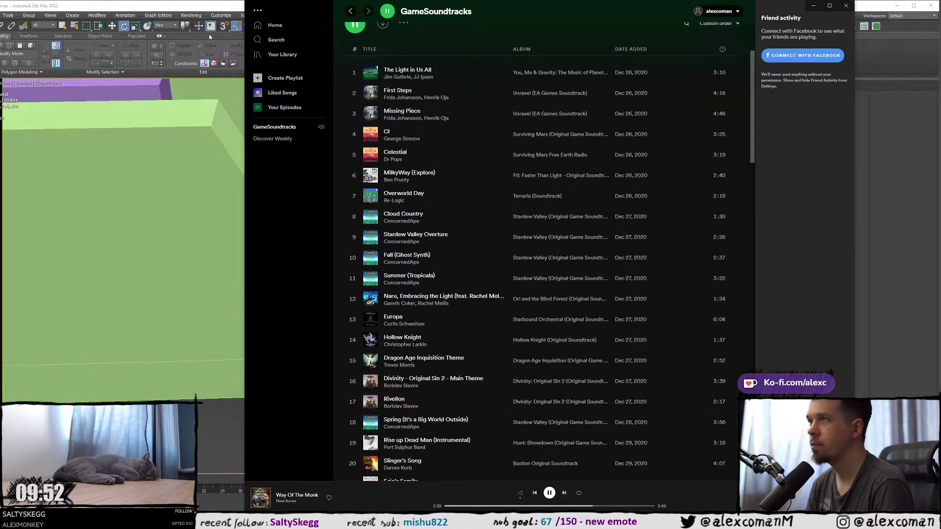
click(200, 5)
- Select the arm, red bracket, pin and hexagonal head together and move them about 0.11 cm along Y into the housing
alt+middle_drag(373, 265, 334, 249)
ctrl+click(349, 244)
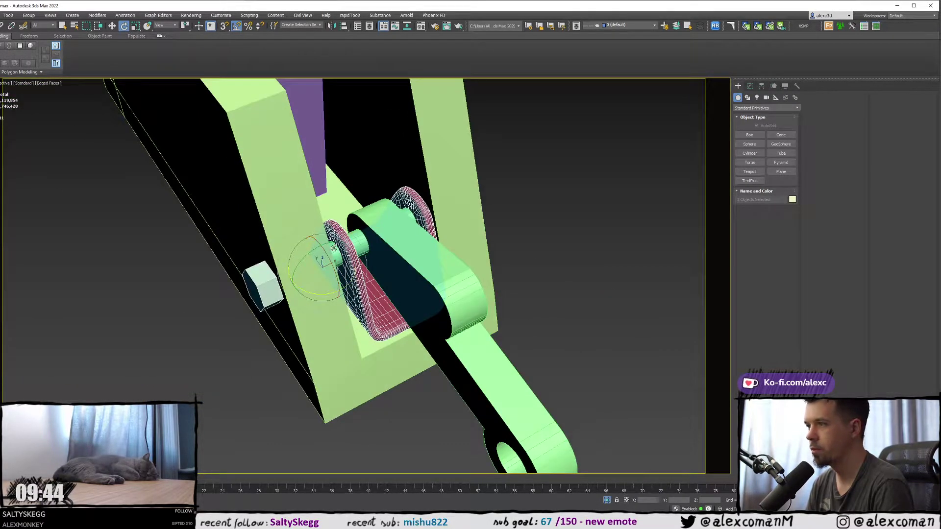
ctrl+click(384, 235)
alt+middle_drag(386, 235, 391, 290)
key(w)
scroll(406, 248, down, 2)
alt+middle_drag(398, 303, 368, 279)
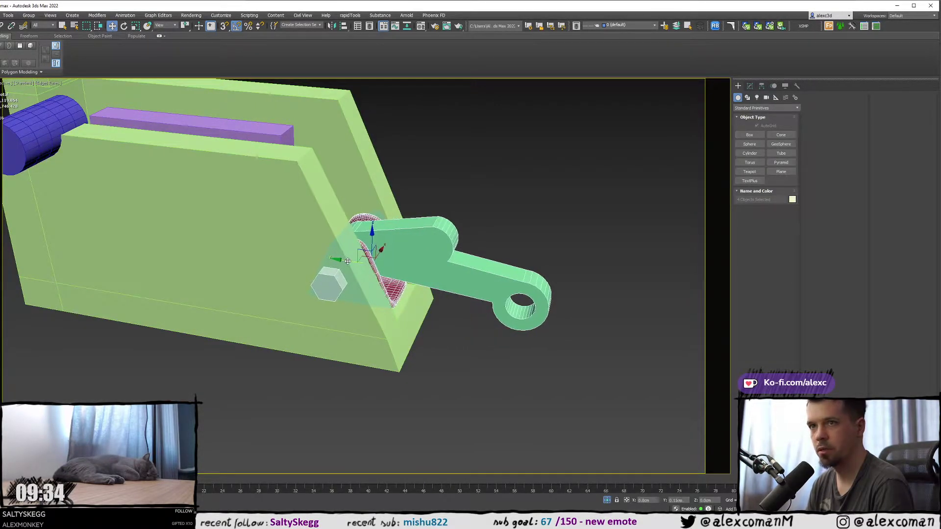
alt+middle_drag(346, 261, 504, 218)
- Try to lengthen the arm in the side view by moving the vertices of its ring end outward
click(469, 263)
key(alt+w)
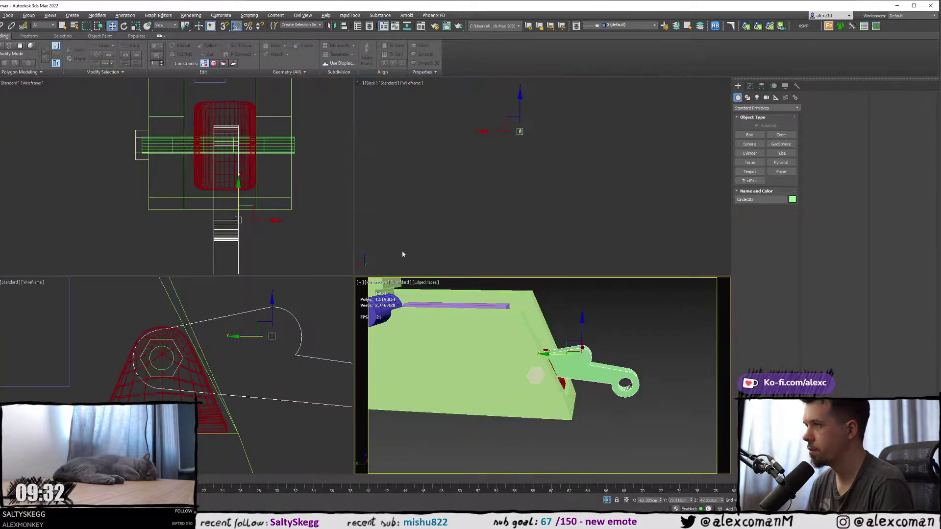
middle_click(221, 343)
key(alt+w)
scroll(294, 321, down, 5)
middle_drag(373, 319, 357, 286)
key(1)
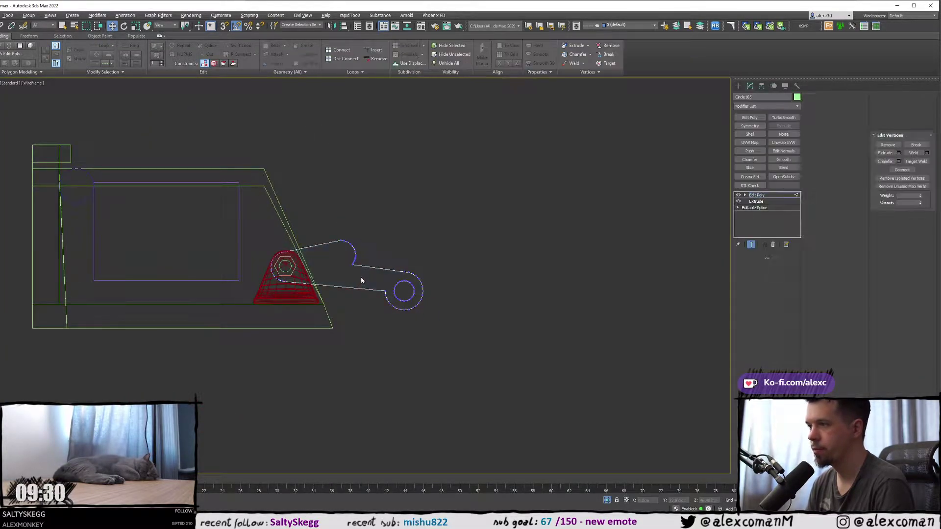
scroll(406, 289, up, 3)
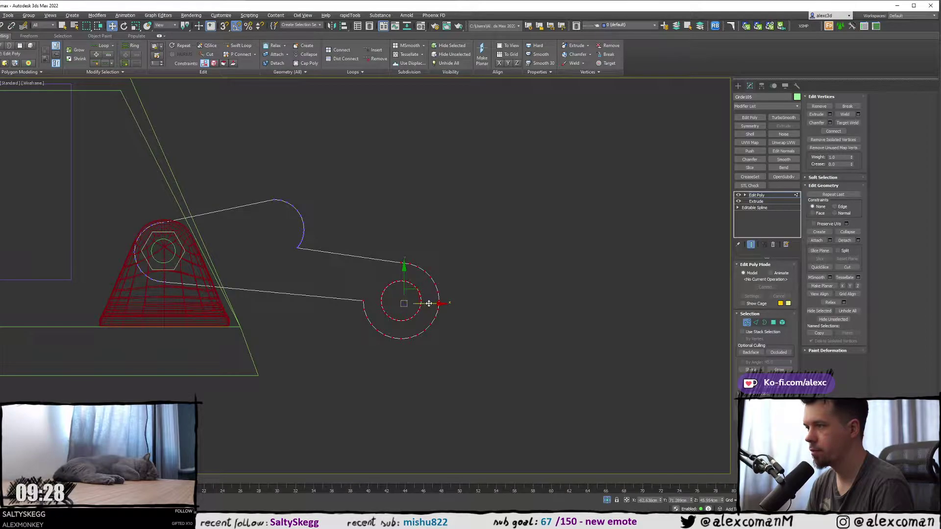
drag(403, 302, 427, 290)
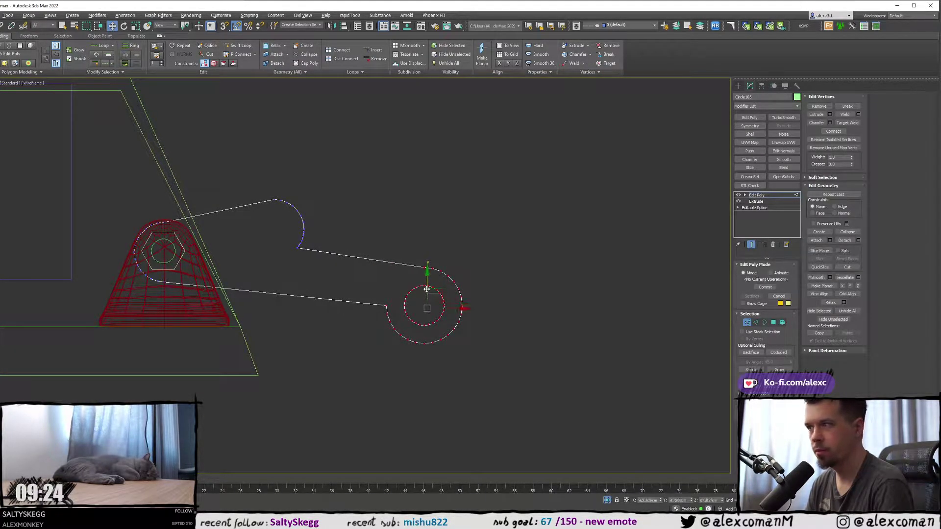
key(ctrl+z)
key(ctrl+z)
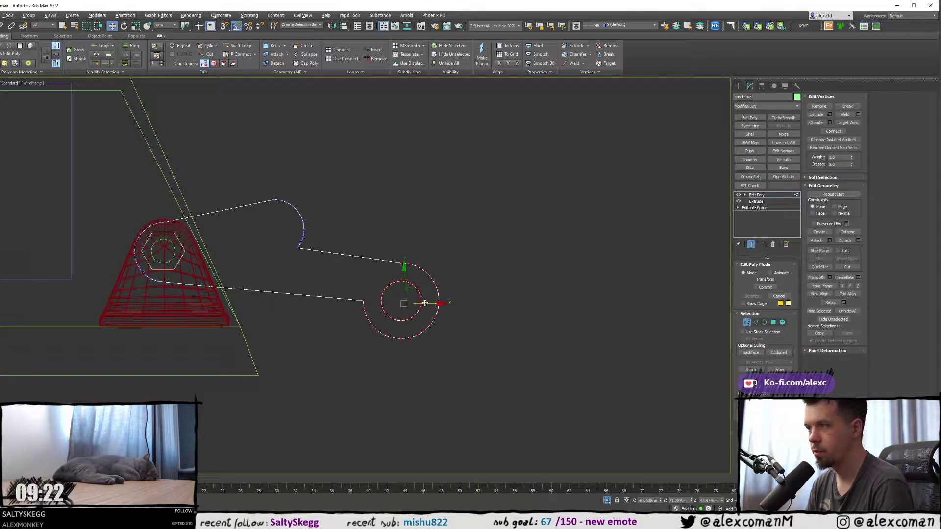
click(438, 255)
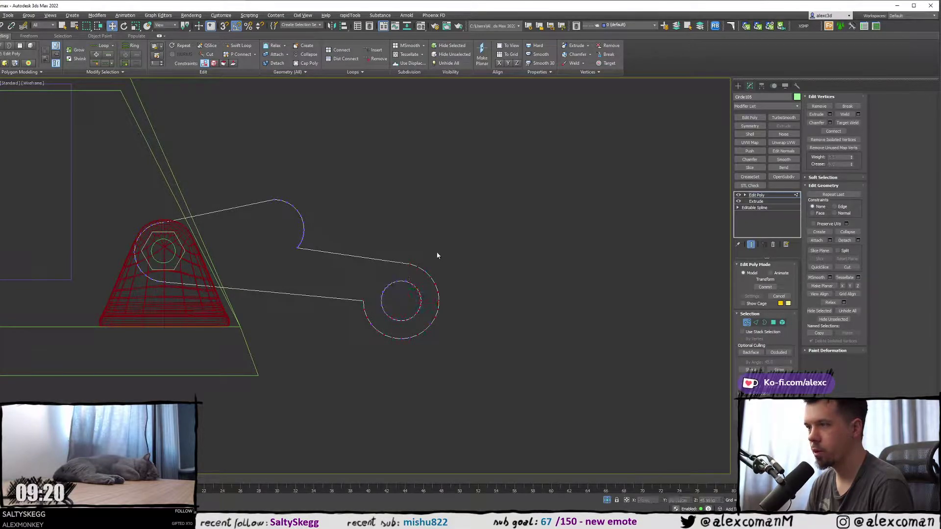
key(alt+w)
key(alt+w)
alt+middle_drag(483, 337, 416, 343)
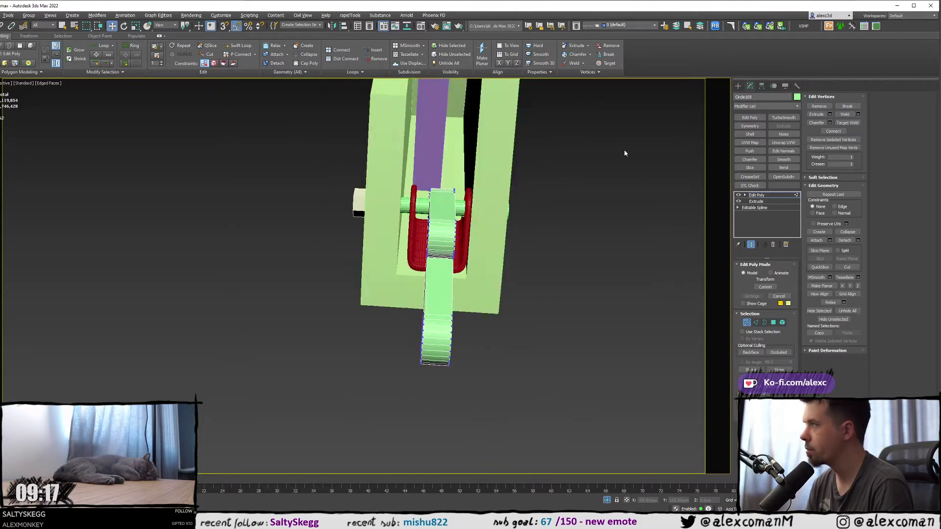
click(739, 85)
alt+middle_drag(532, 180, 684, 122)
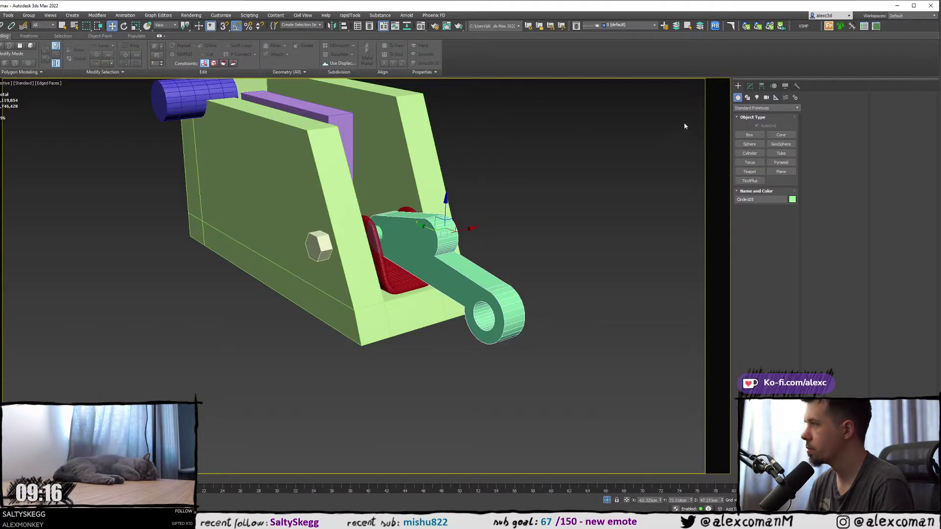
- Create a spring centred on the pivot pin in the side view, about 0.47 cm in diameter and 0.16 cm high
click(752, 108)
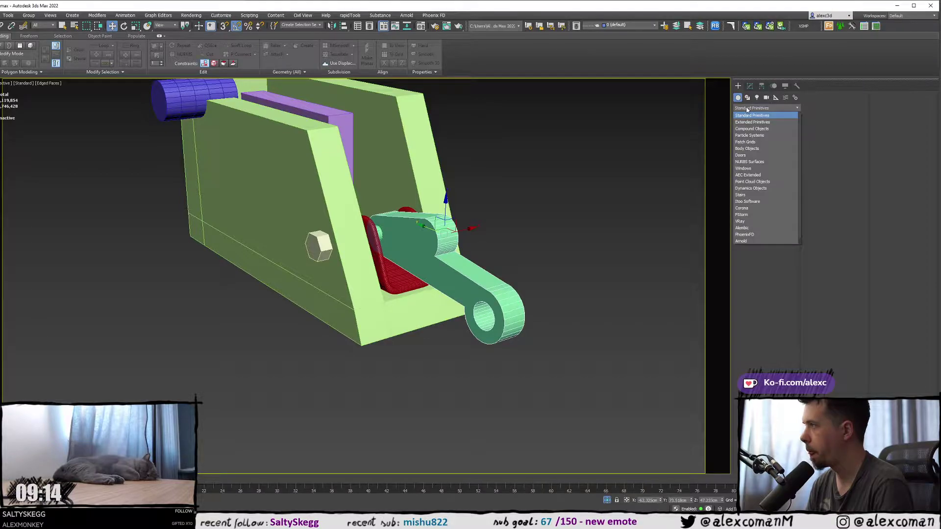
click(751, 188)
click(750, 135)
key(alt+w)
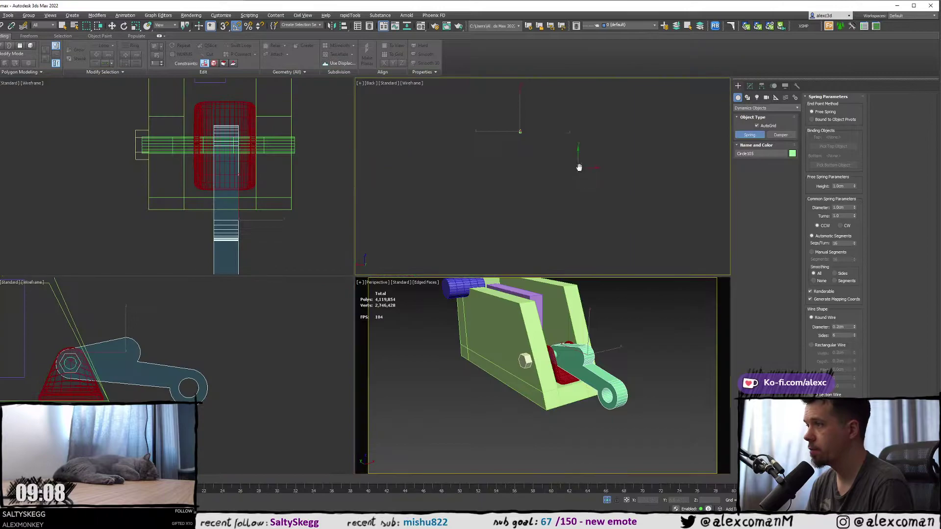
middle_click(201, 336)
key(alt+w)
middle_drag(224, 326, 296, 324)
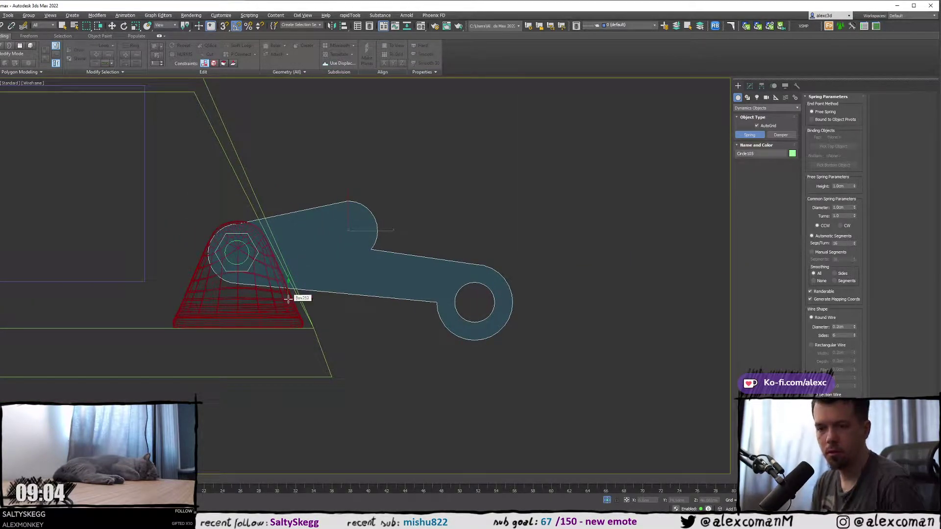
scroll(214, 278, up, 5)
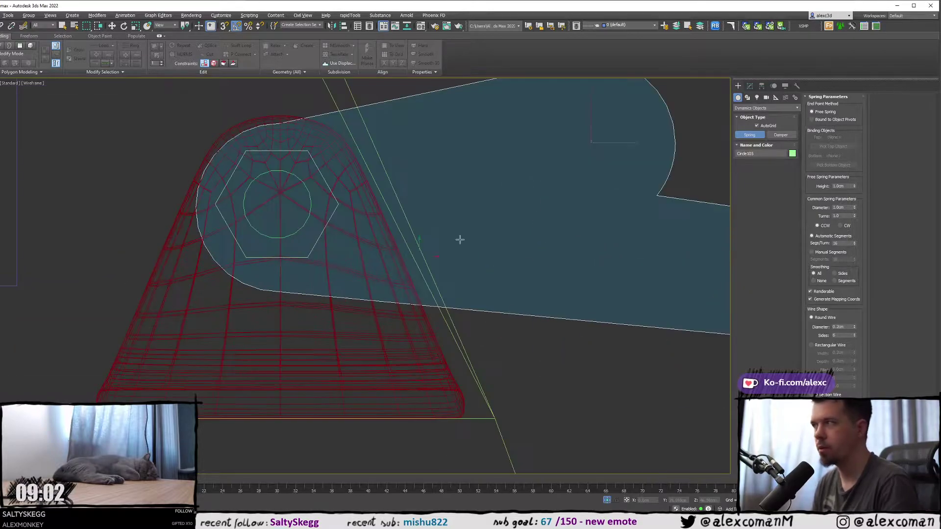
click(759, 125)
middle_drag(261, 200, 347, 214)
scroll(347, 213, up, 3)
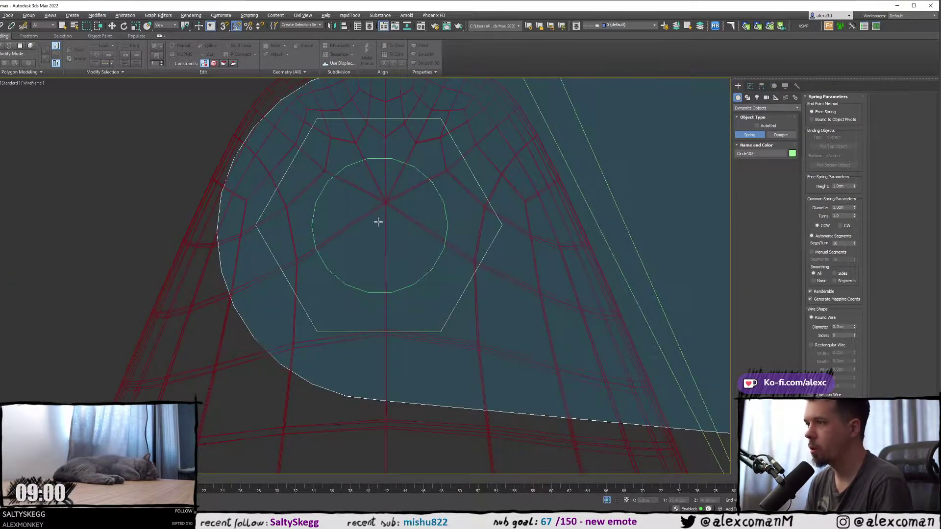
drag(378, 224, 423, 288)
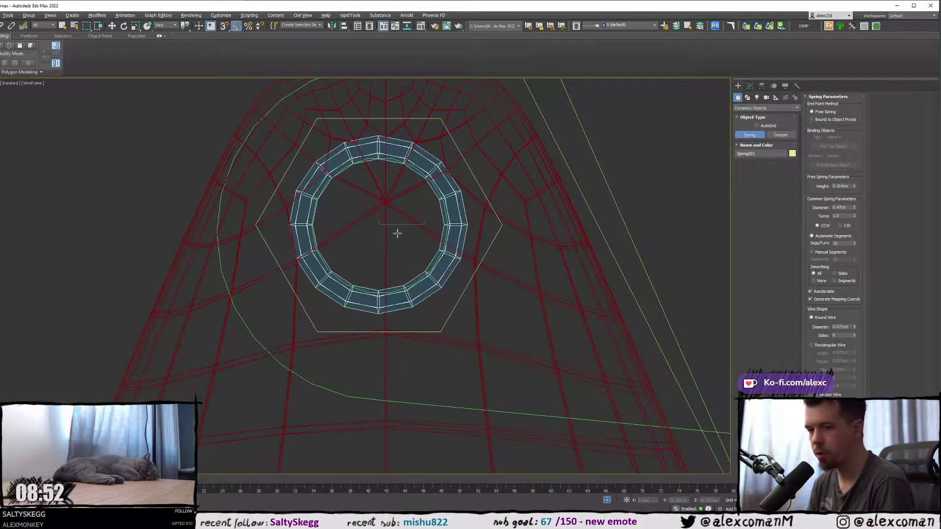
right_click(393, 237)
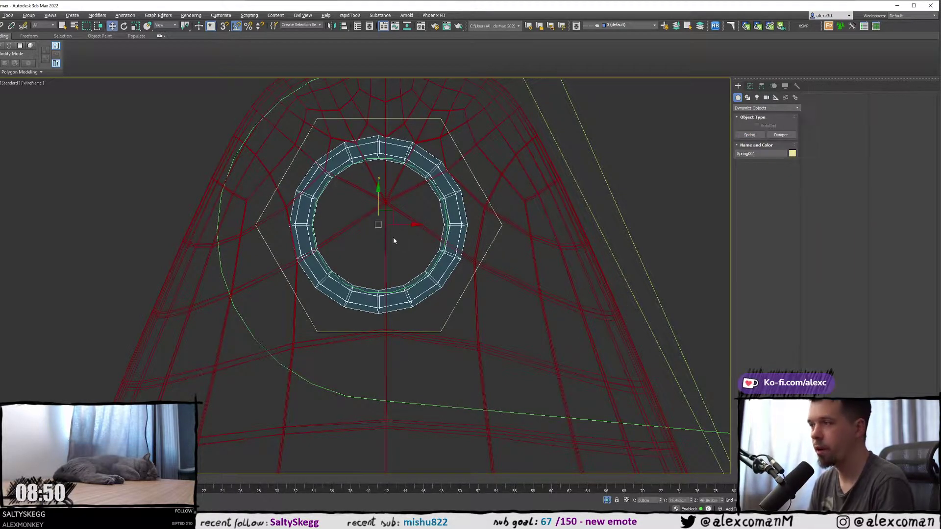
- Move the spring along X out of the arm onto the exposed pin between the arm and the red bracket
key(alt+w)
key(alt+w)
scroll(536, 252, down, 10)
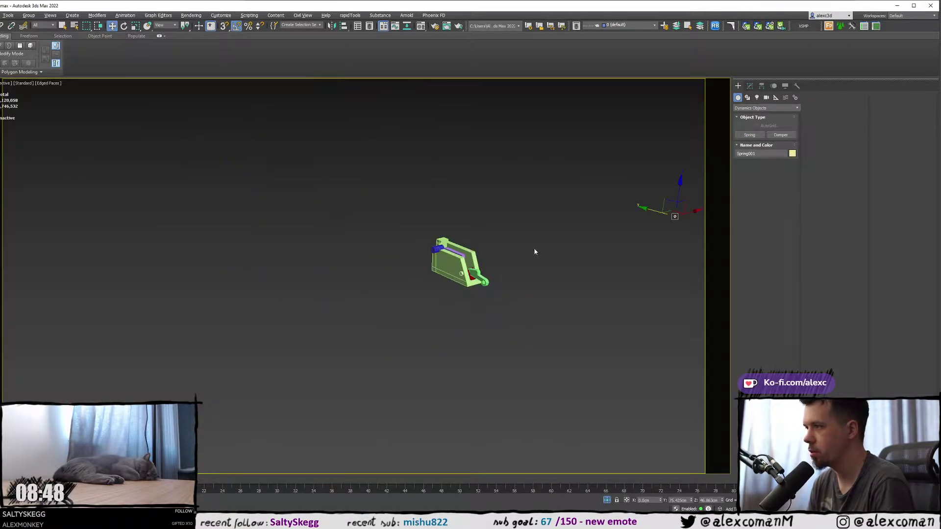
key(z)
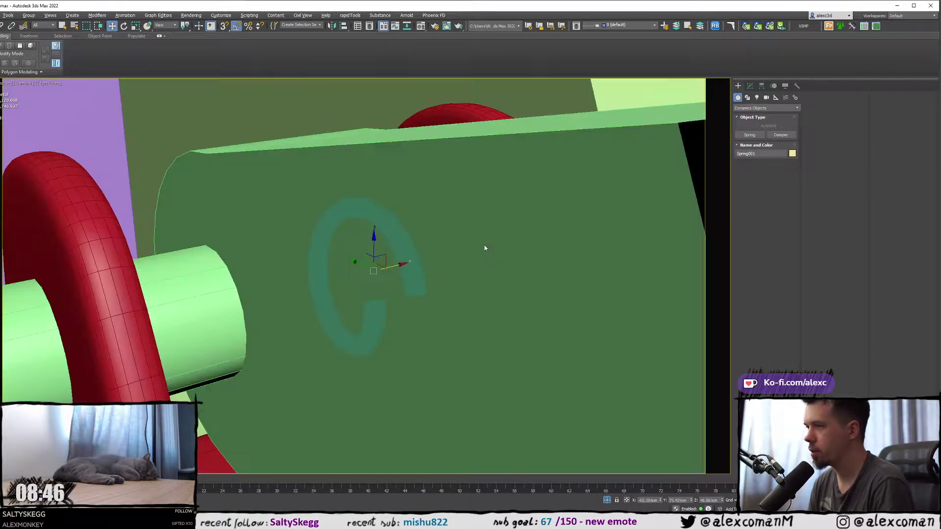
alt+middle_drag(463, 263, 437, 290)
scroll(437, 289, down, 3)
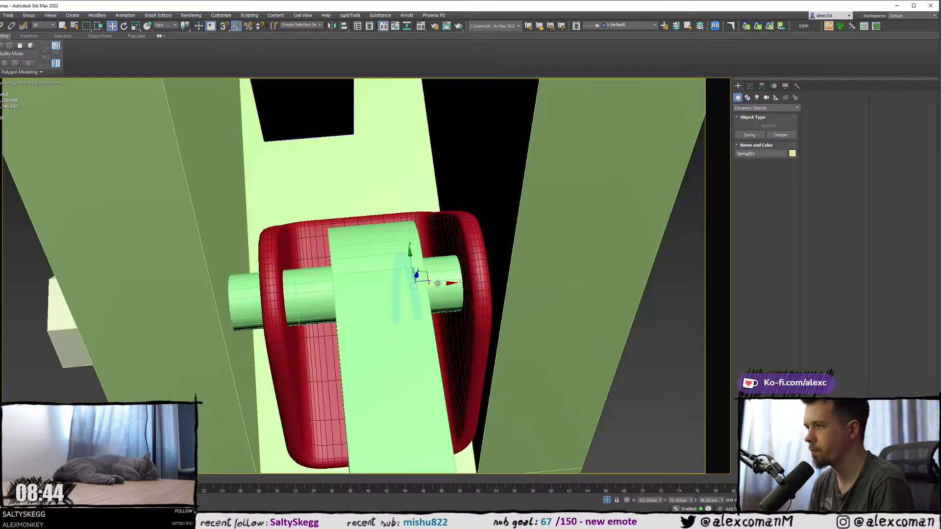
drag(438, 283, 463, 283)
scroll(463, 279, up, 4)
mouse_move(463, 274)
alt+middle_down()
mouse_move(464, 250)
mouse_move(445, 286)
mouse_move(468, 291)
alt+middle_up()
- Add turns to the spring and raise its height to 0.264 cm
click(749, 87)
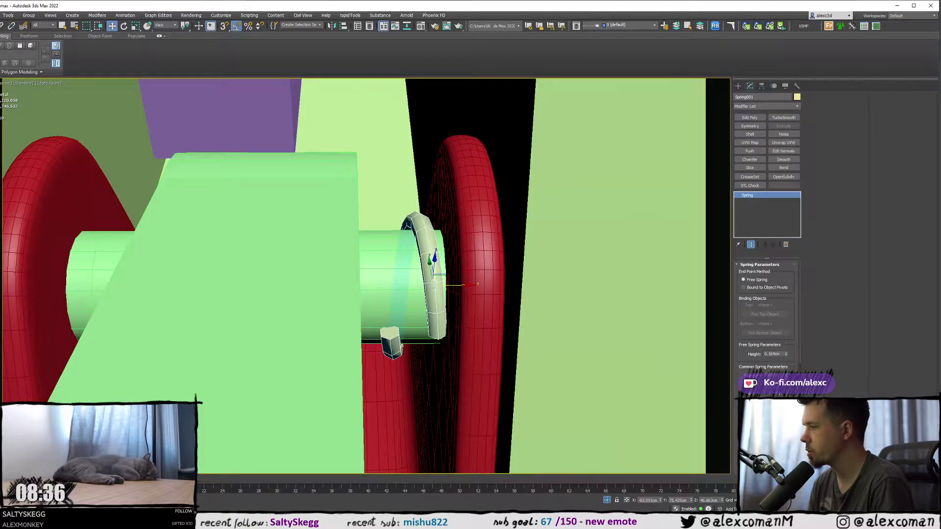
drag(786, 385, 786, 375)
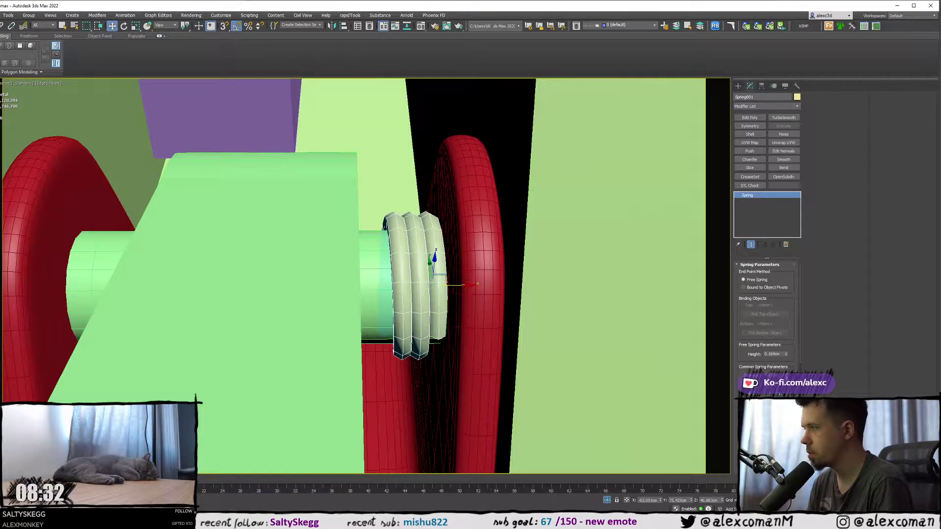
drag(786, 354, 785, 345)
alt+middle_drag(627, 338, 635, 319)
click(786, 356)
- Set the spring's diameter to 0.67 cm and its turns to 2
click(786, 374)
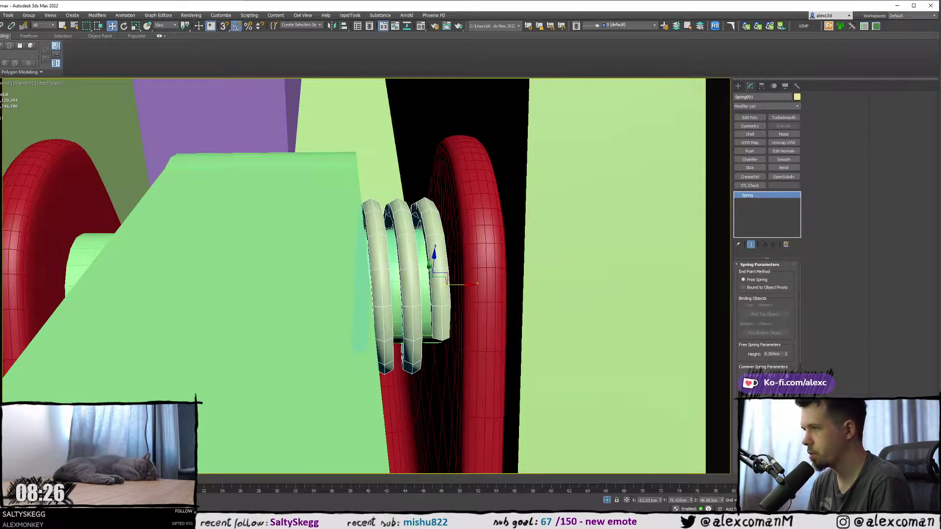
click(786, 374)
alt+middle_drag(601, 327, 591, 327)
drag(786, 384, 786, 395)
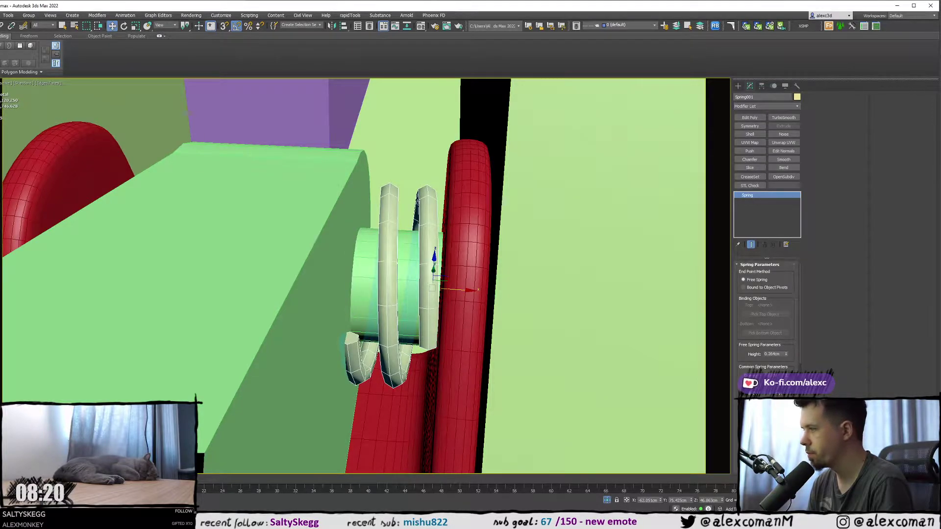
- Thicken the spring's wire until the coils touch and rotate the spring about the pin's axis
scroll(767, 318, down, 5)
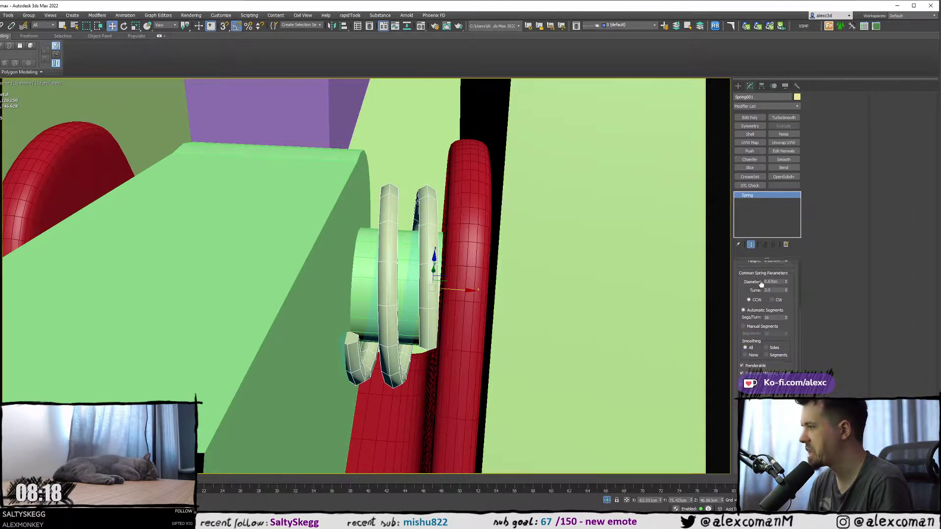
drag(786, 396, 786, 377)
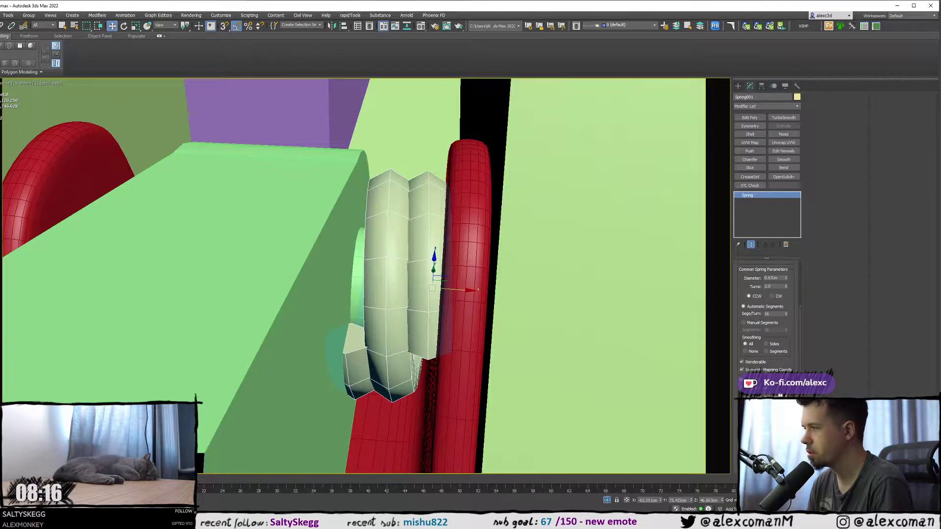
alt+middle_drag(465, 282, 531, 304)
key(e)
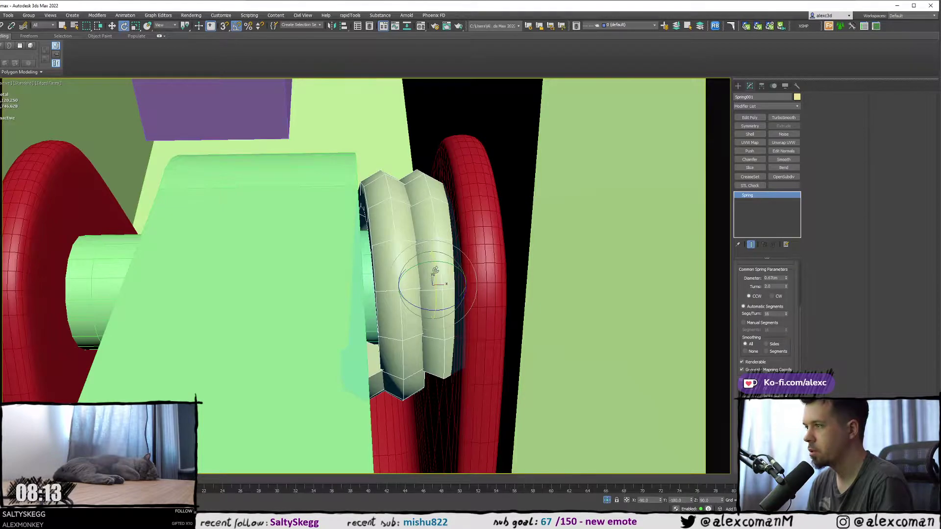
drag(442, 305, 441, 307)
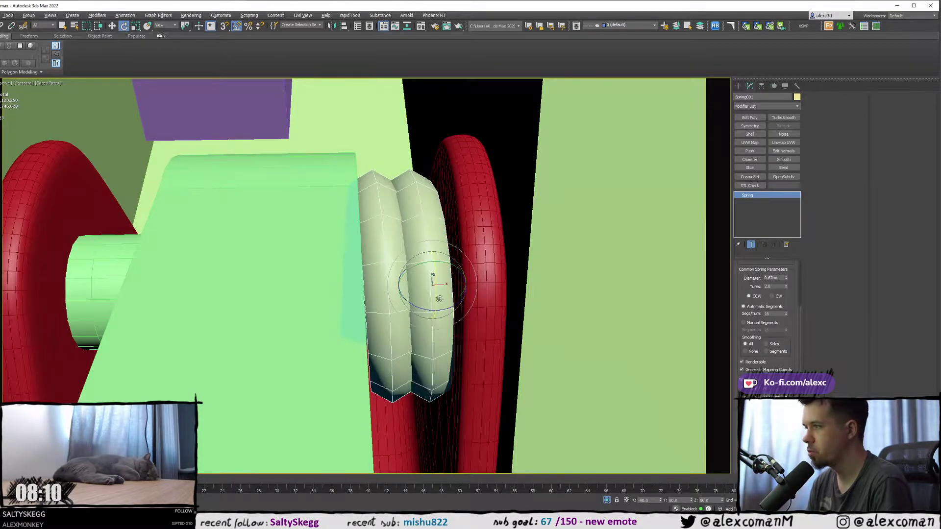
mouse_move(435, 304)
alt+middle_down()
mouse_move(414, 297)
mouse_move(419, 284)
mouse_move(423, 300)
alt+middle_up()
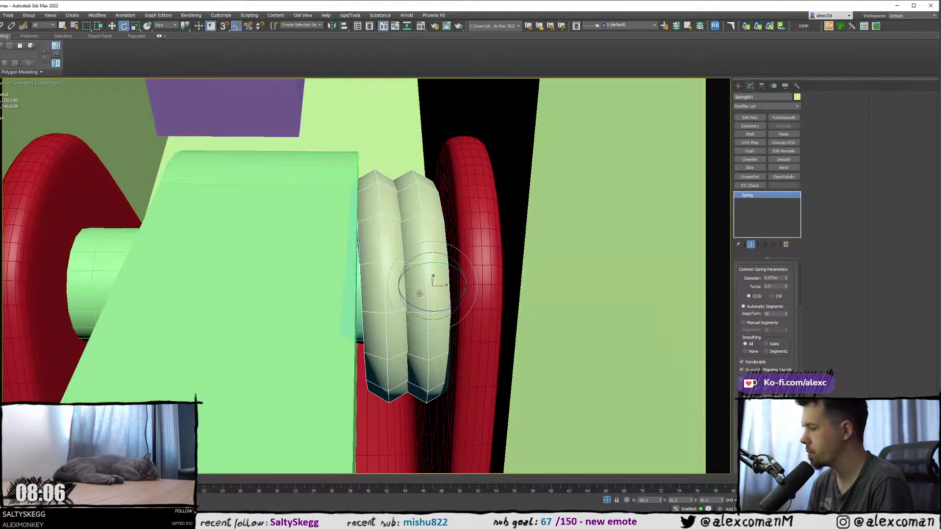
- Adjust the spring's position along X so it fits between the arm and the red bracket's ear
key(r)
drag(473, 289, 435, 299)
key(w)
key(e)
key(w)
mouse_move(444, 308)
alt+middle_down()
mouse_move(466, 318)
mouse_move(459, 311)
alt+middle_up()
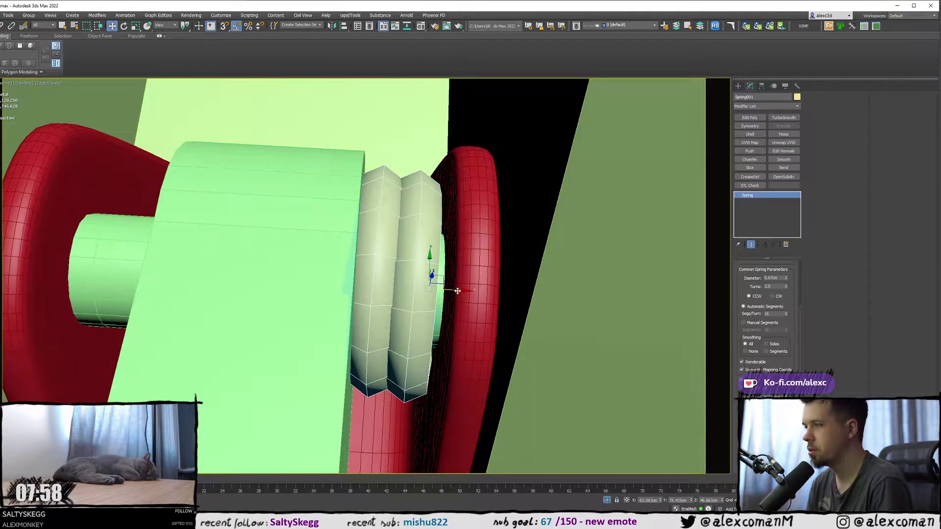
drag(458, 292, 463, 290)
alt+middle_drag(462, 291, 439, 292)
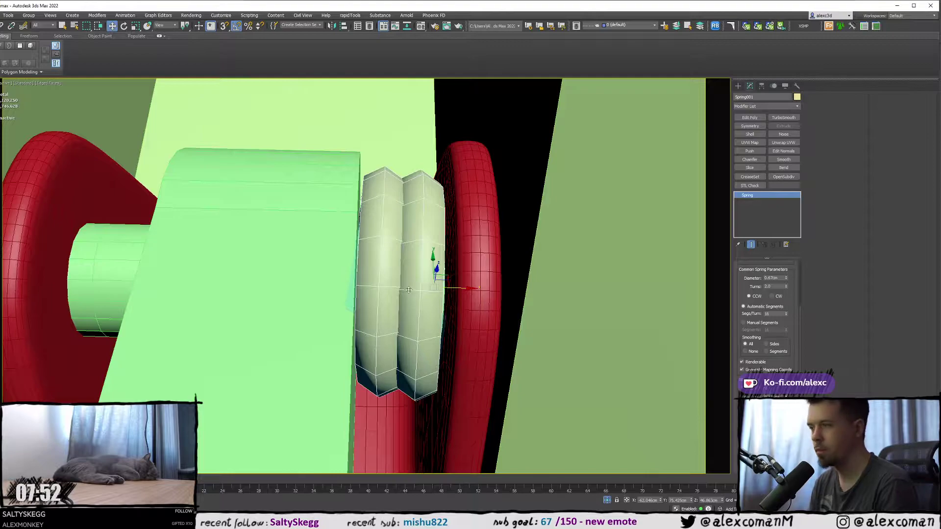
mouse_move(441, 281)
alt+middle_down()
mouse_move(436, 250)
mouse_move(436, 269)
alt+middle_up()
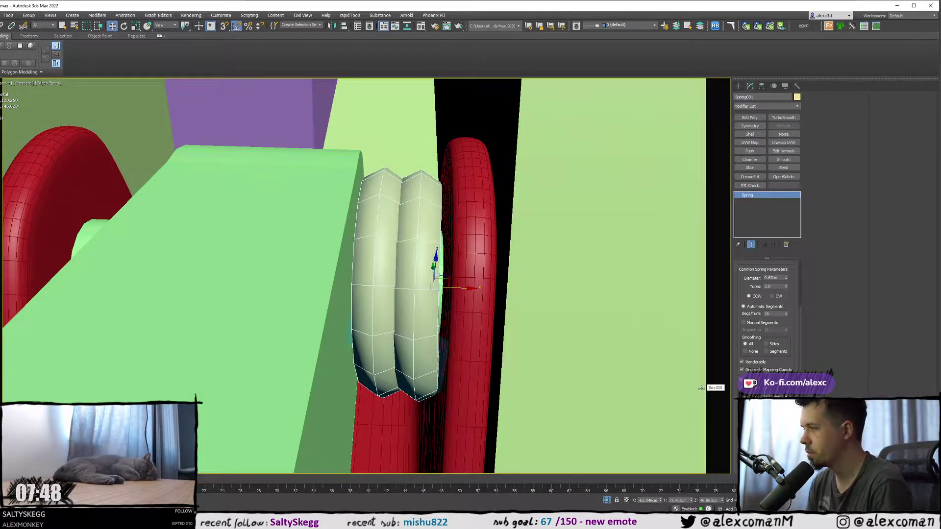
- Copy the spring along X to the arm's other side and nudge the copy between the arm and the opposite bracket ear
alt+middle_drag(301, 248, 379, 236)
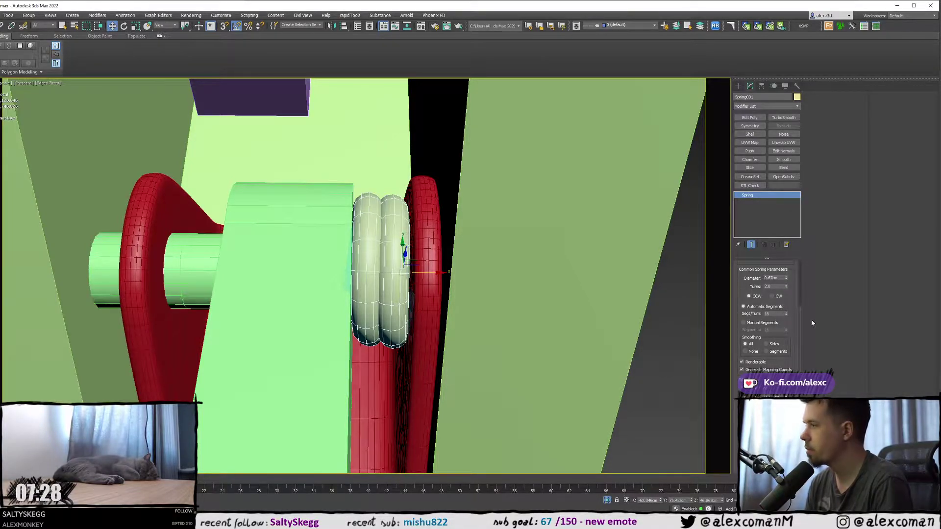
middle_drag(404, 284, 542, 294)
shift+drag(527, 279, 364, 264)
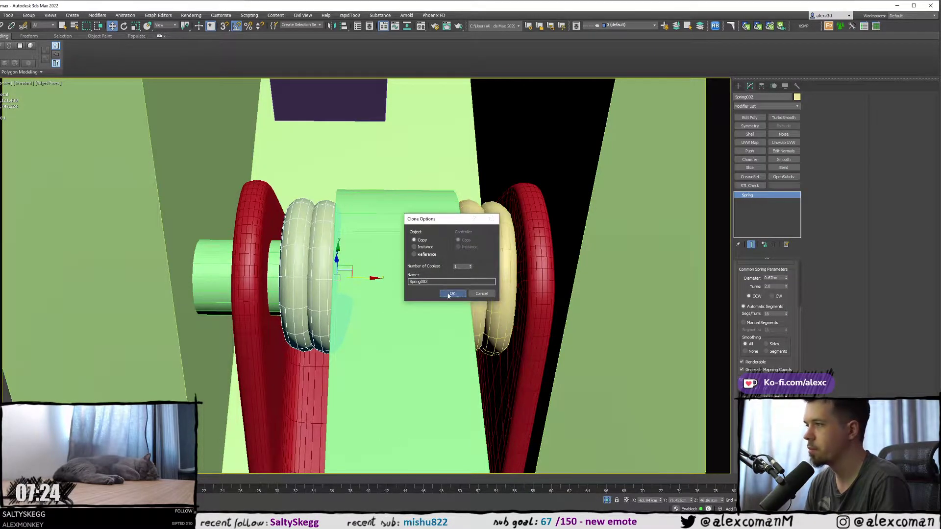
click(451, 294)
middle_drag(395, 283, 489, 283)
scroll(421, 272, up, 2)
drag(456, 281, 452, 280)
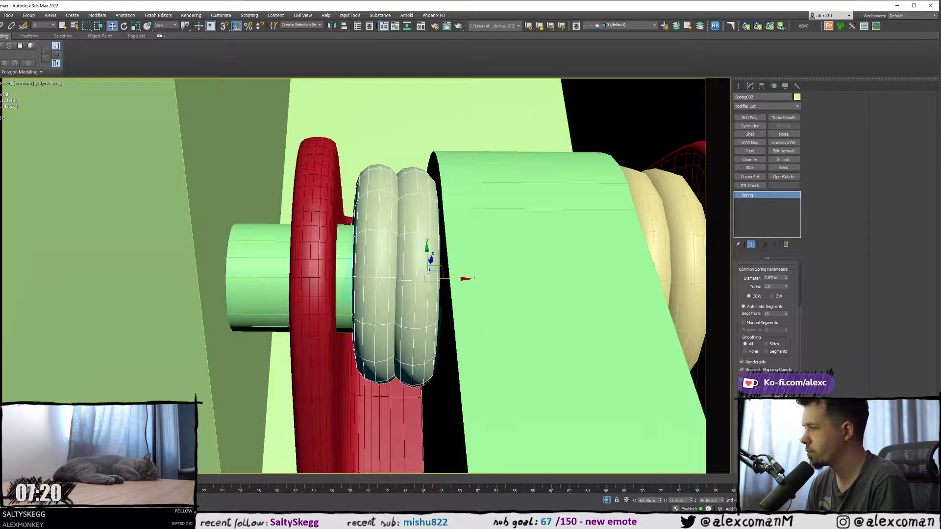
- Set the copied spring's height to 0.364 cm
scroll(753, 290, up, 1)
drag(753, 290, 753, 318)
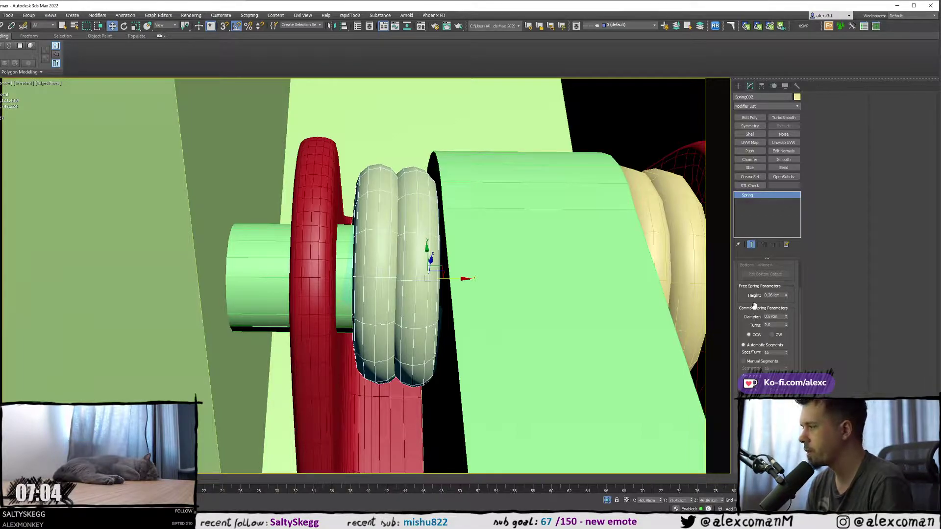
click(786, 294)
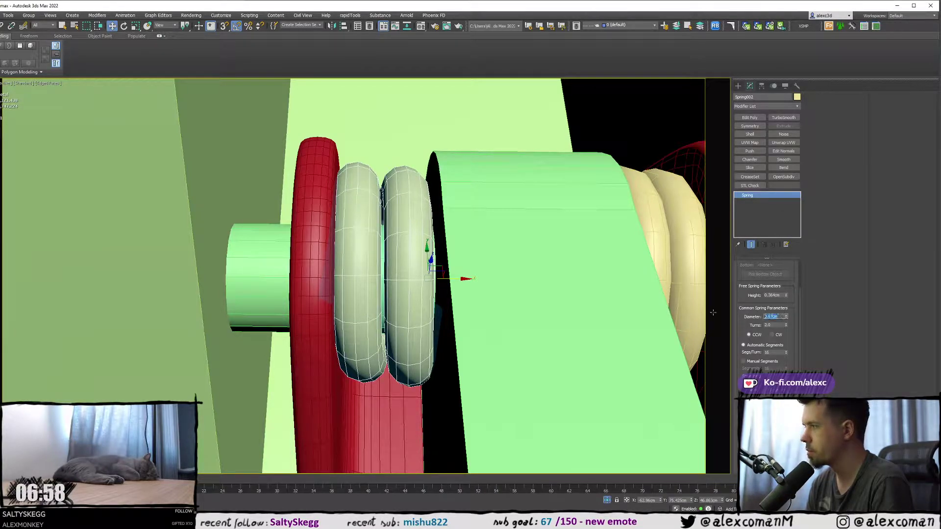
- Try a slightly smaller diameter on the copied spring and set it back to 0.67 cm
text(0.53)
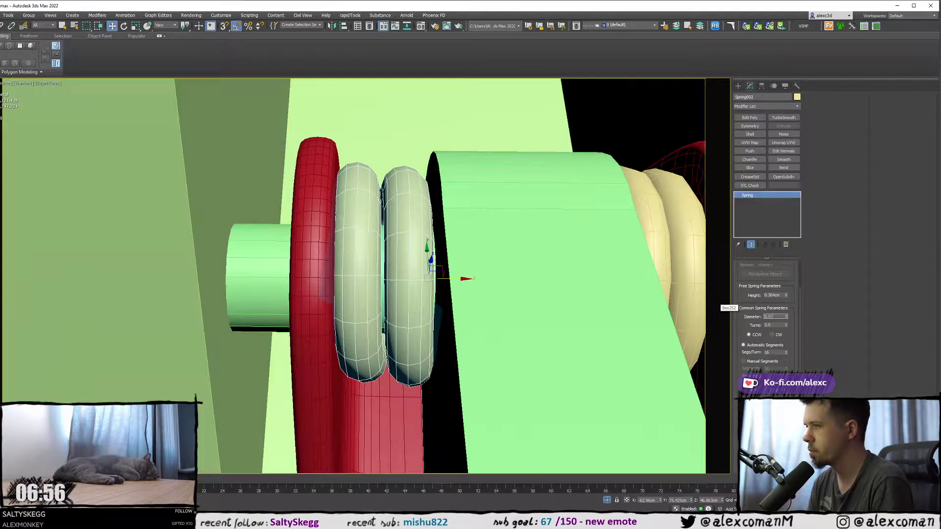
text(63)
key(Return)
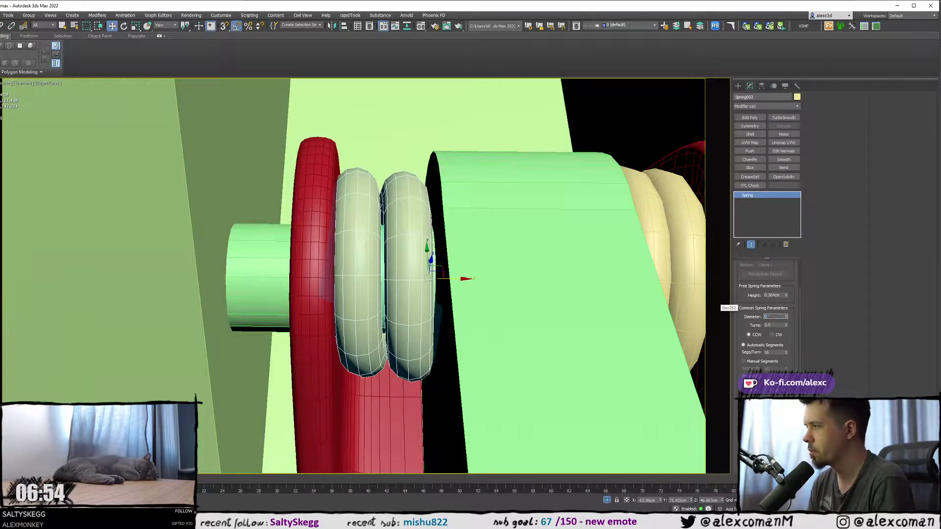
text(0.)
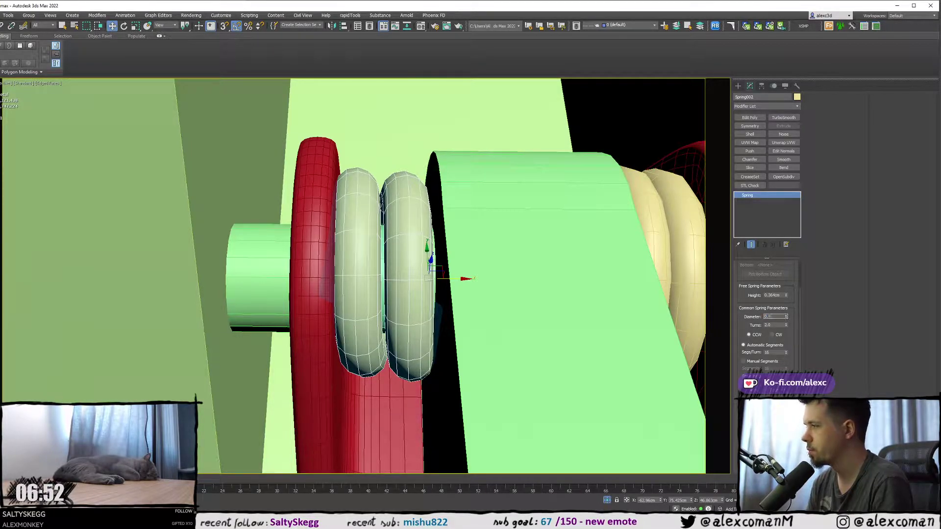
text(67)
key(Return)
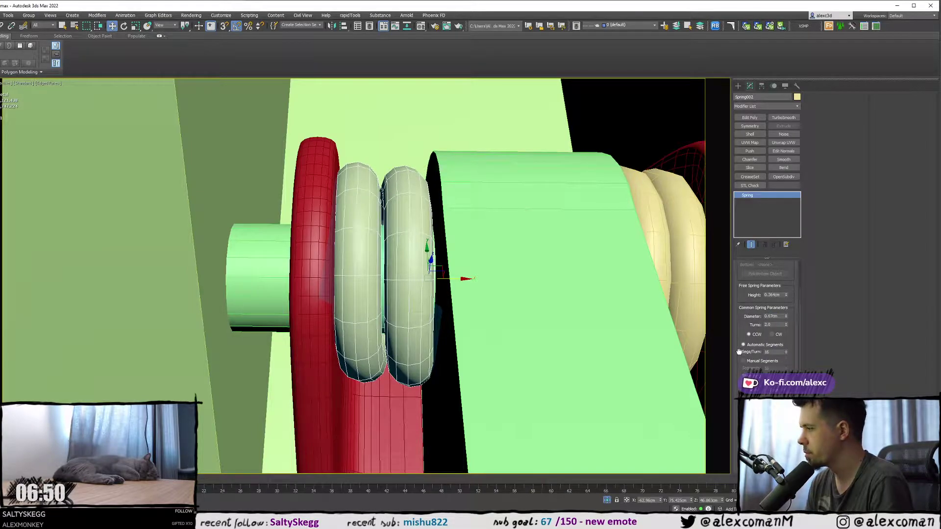
- Thin the copied spring's wire slightly and set its turns to 2.75
scroll(797, 325, down, 1)
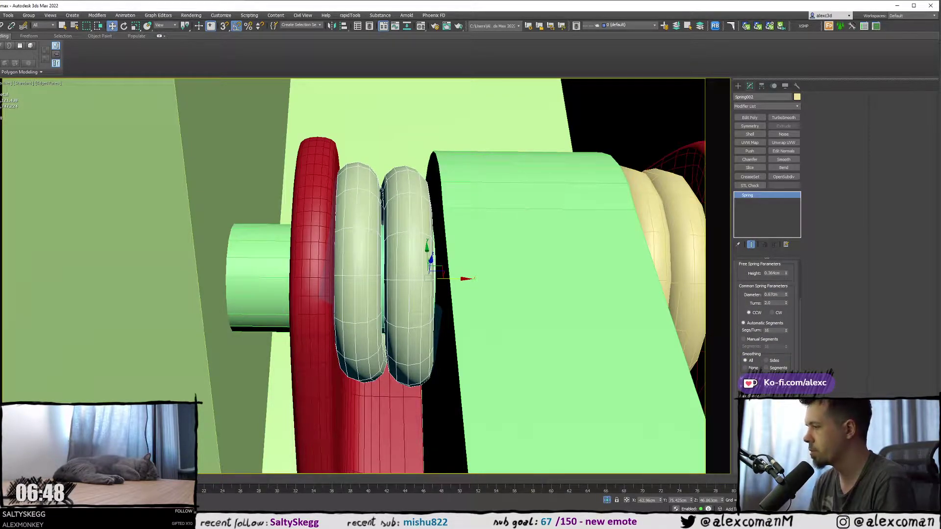
key(Return)
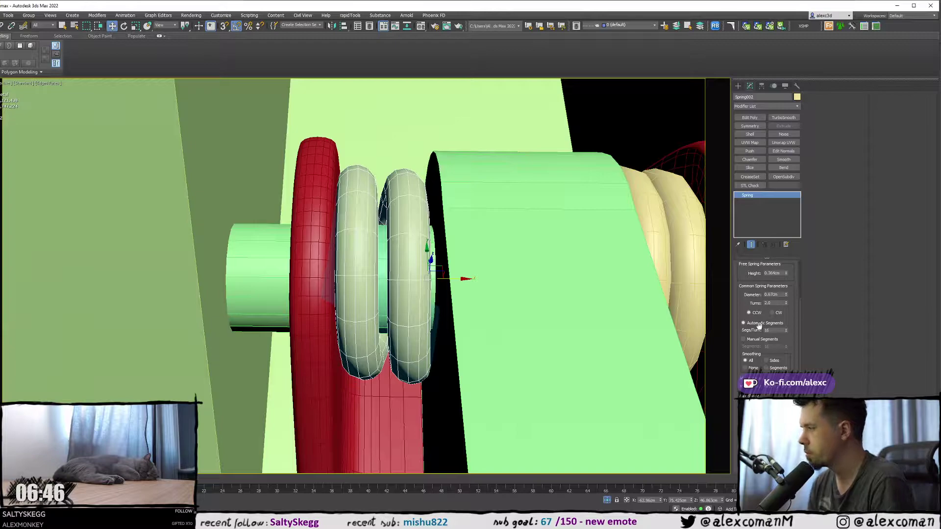
drag(785, 304, 788, 304)
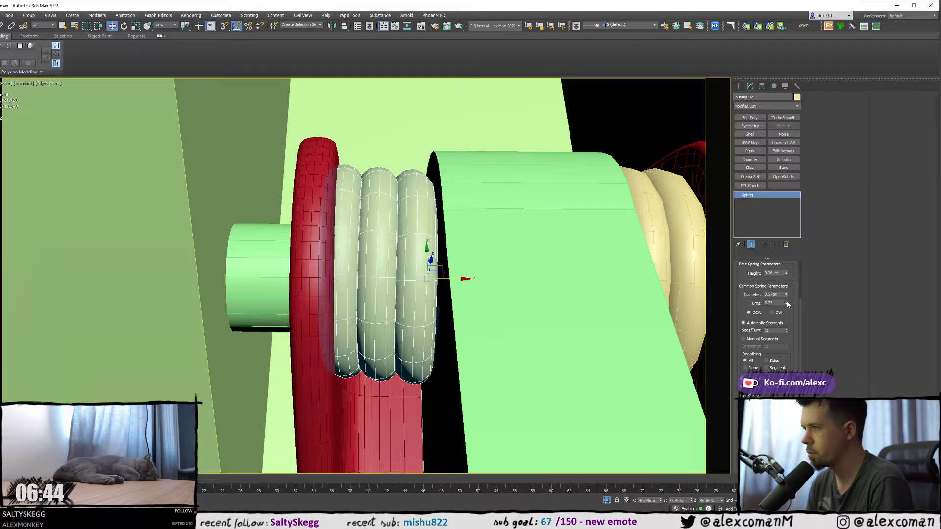
alt+middle_drag(456, 312, 439, 290)
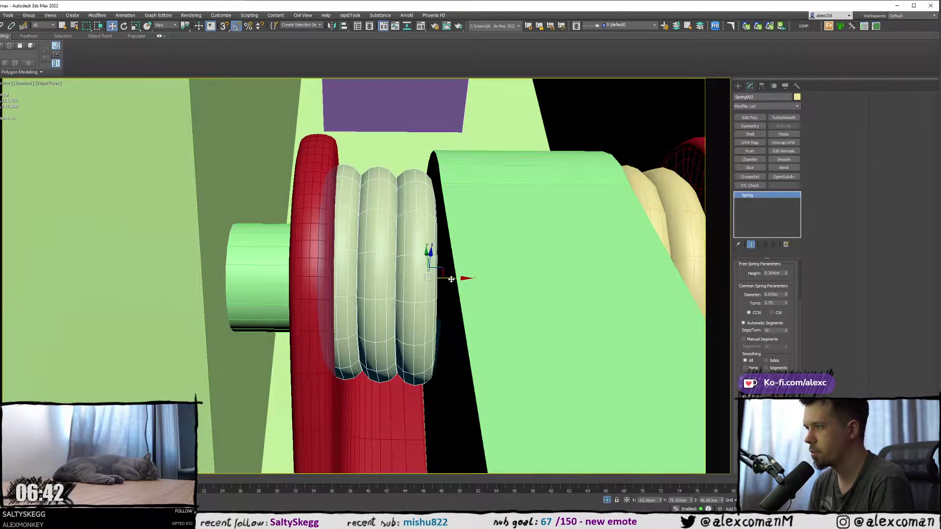
- Nudge the copied three-coil spring slightly along X toward the arm
mouse_move(452, 279)
mouse_down()
mouse_move(470, 277)
mouse_move(454, 279)
mouse_up()
key(r)
key(w)
scroll(454, 281, down, 5)
alt+middle_drag(455, 285, 462, 284)
scroll(520, 259, up, 4)
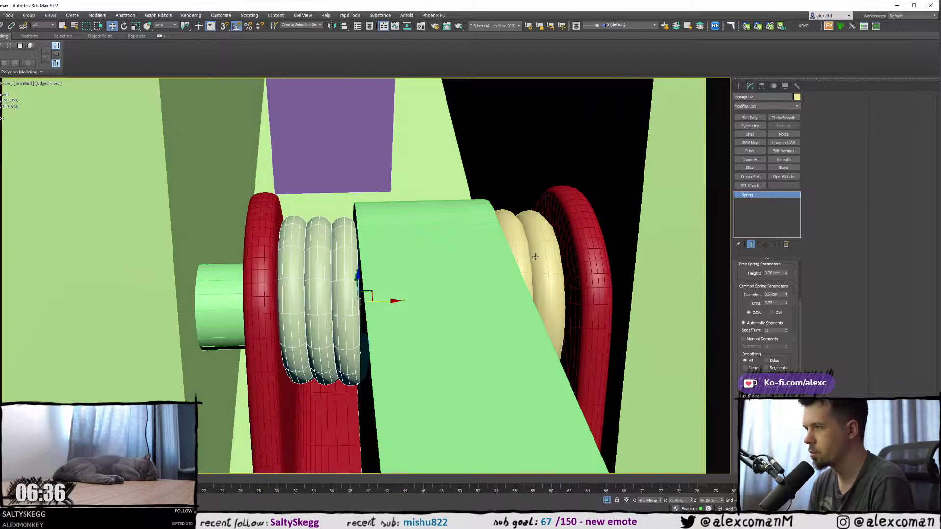
- Compare the springs on both sides of the arm in shaded display without edges
click(553, 255)
mouse_move(553, 255)
alt+middle_down()
mouse_move(523, 272)
mouse_move(564, 268)
mouse_move(532, 334)
mouse_move(518, 277)
mouse_move(472, 281)
mouse_move(532, 278)
mouse_move(519, 285)
alt+middle_up()
key(F4)
scroll(523, 272, down, 6)
scroll(518, 277, down, 6)
scroll(527, 279, up, 6)
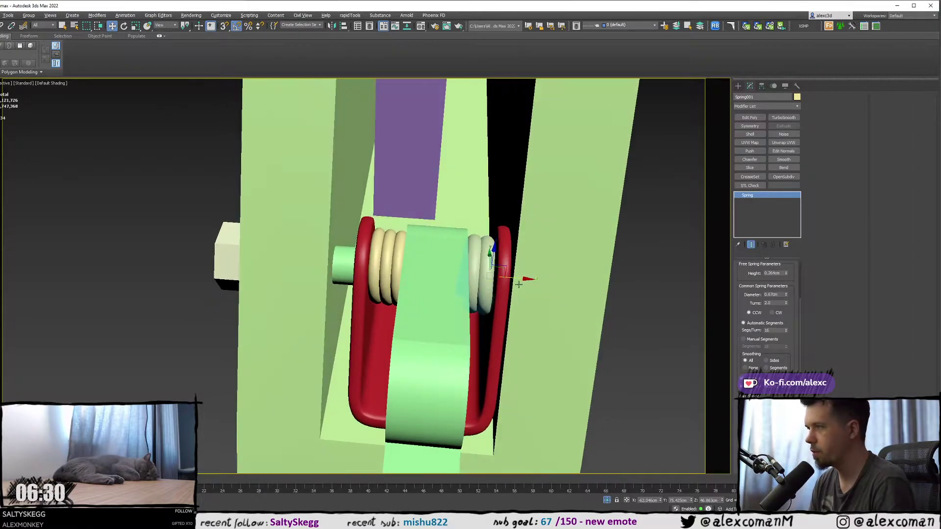
scroll(402, 242, up, 2)
click(400, 244)
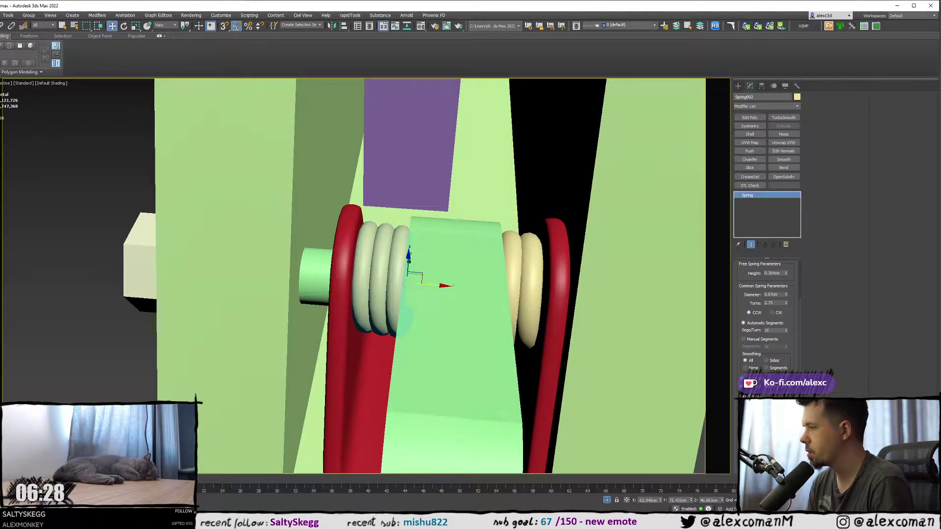
click(532, 289)
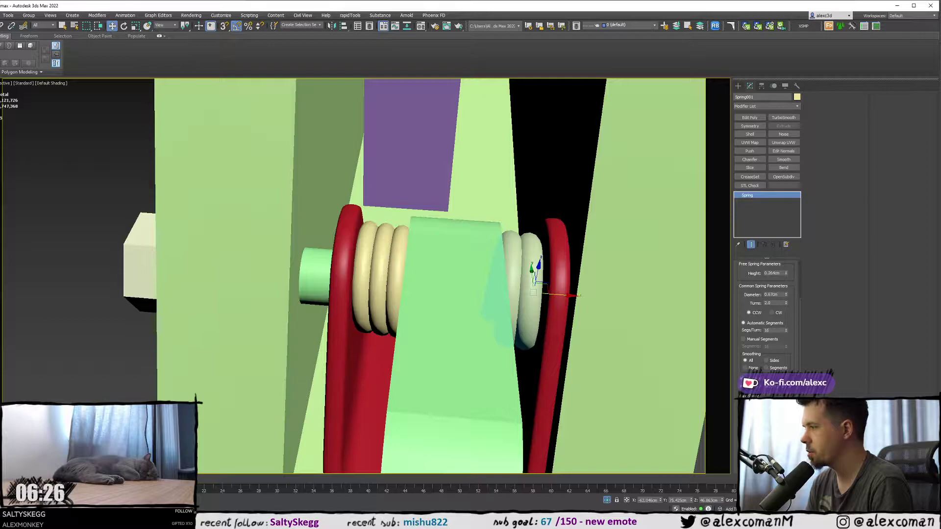
- Nudge the two-turn spring along X toward its bracket ear and stretch it slightly along its length to fill the gap
alt+middle_drag(609, 347, 566, 300)
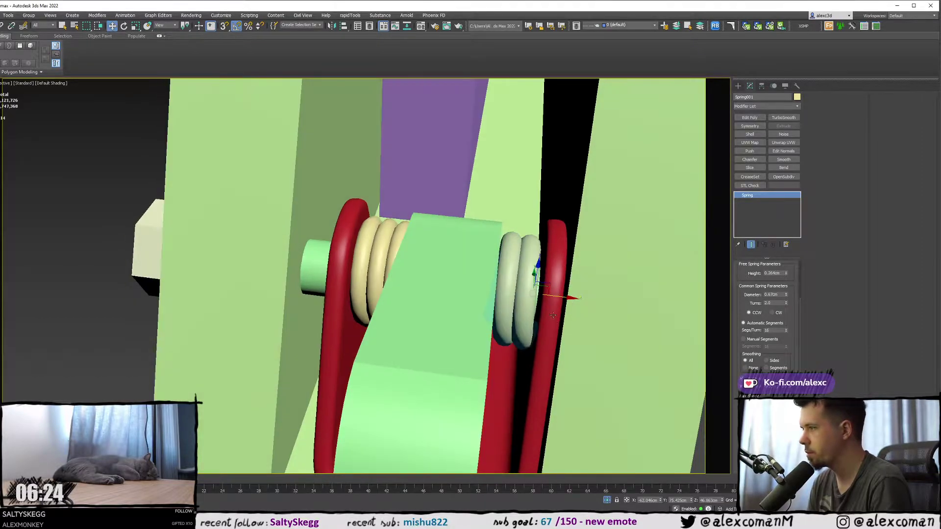
key(r)
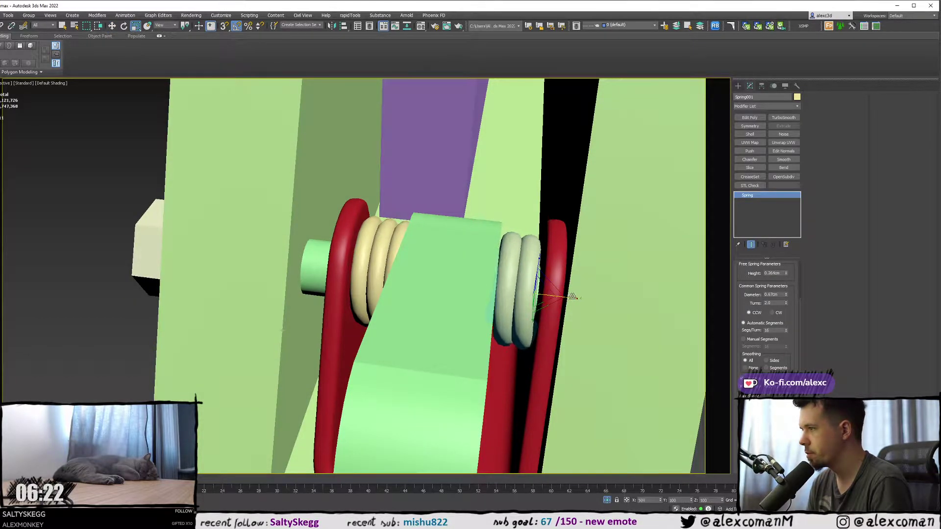
key(w)
drag(554, 297, 561, 297)
key(r)
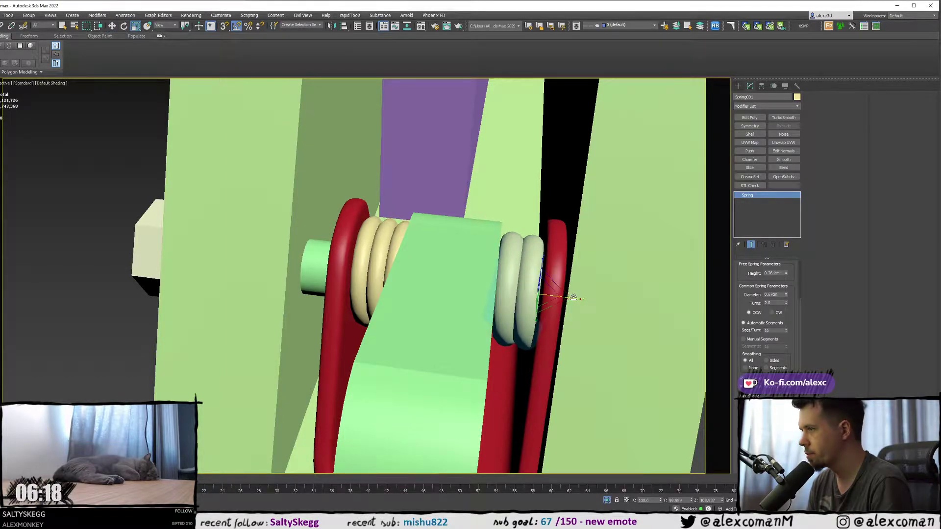
scroll(545, 293, down, 3)
mouse_move(543, 290)
alt+middle_down()
mouse_move(571, 293)
mouse_move(548, 288)
alt+middle_up()
key(F4)
scroll(480, 278, up, 2)
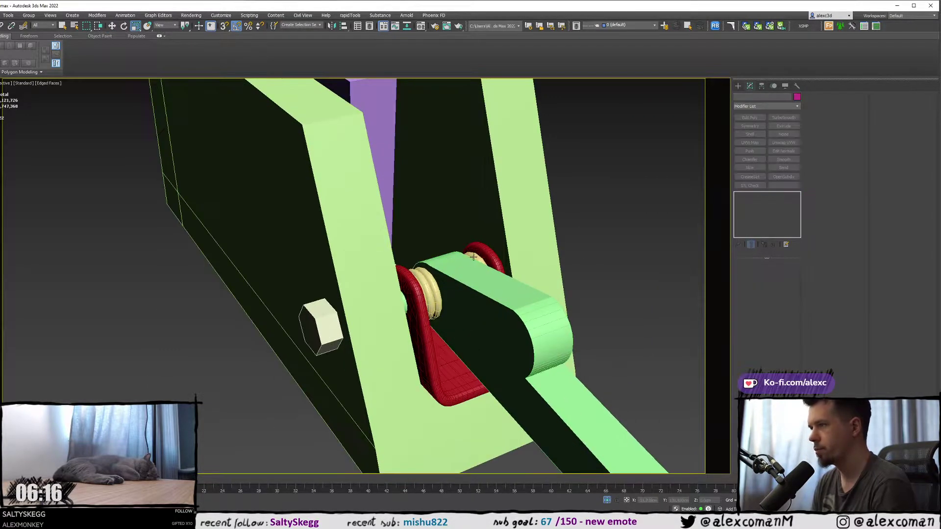
- Copy the two-turn spring along X to the outer side of the opposite bracket ear
click(471, 260)
alt+middle_drag(472, 263, 499, 282)
scroll(500, 282, up, 3)
key(w)
shift+drag(477, 280, 368, 267)
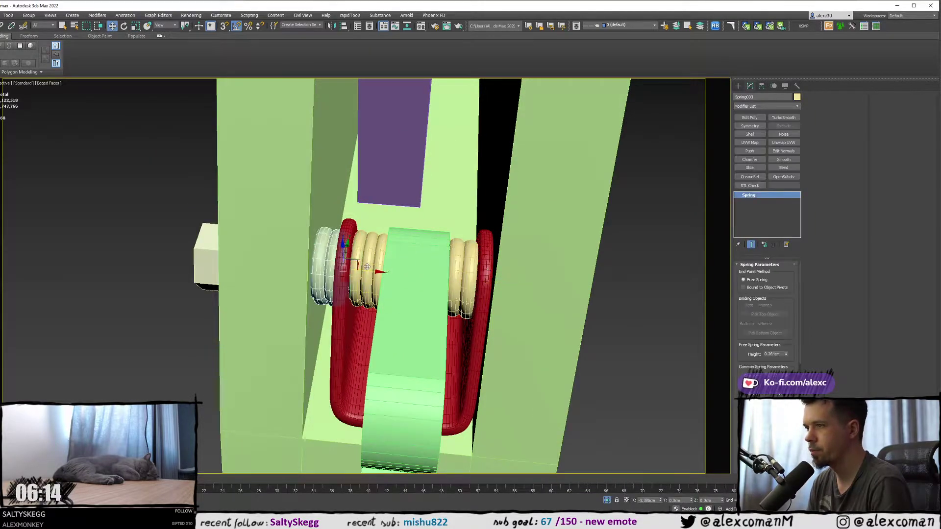
click(457, 293)
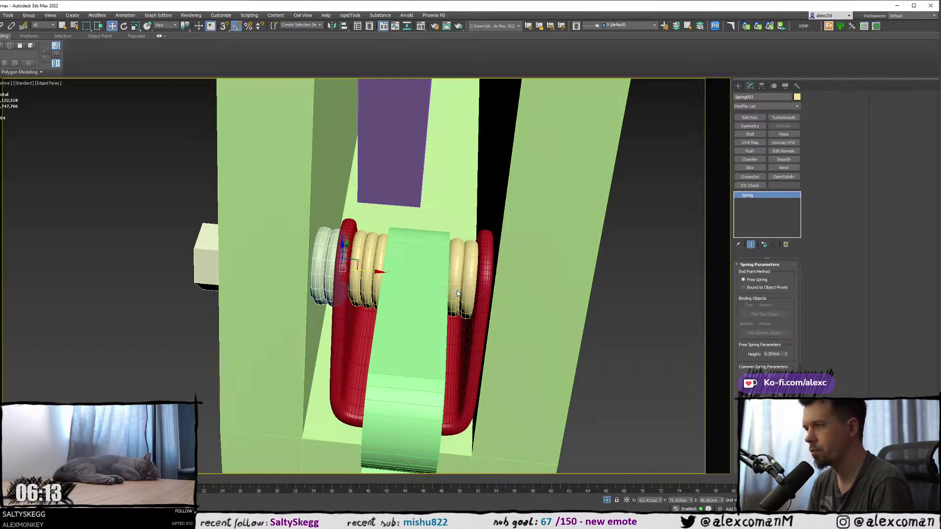
alt+middle_drag(456, 290, 544, 259)
click(597, 261)
scroll(598, 261, down, 4)
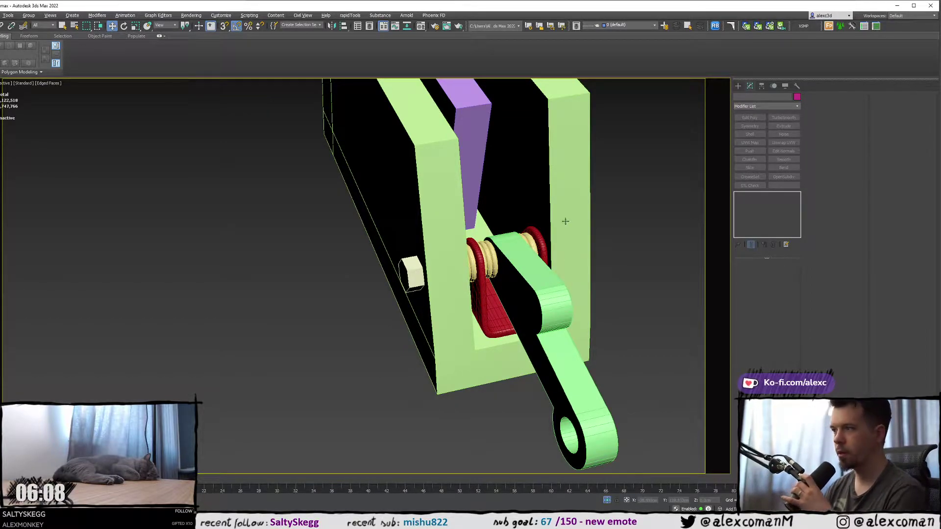
- Select the arm, bracket, springs, pivot pin and hexagonal head together and move them about 0.16 cm along Y into the housing
alt+middle_drag(454, 221, 479, 240)
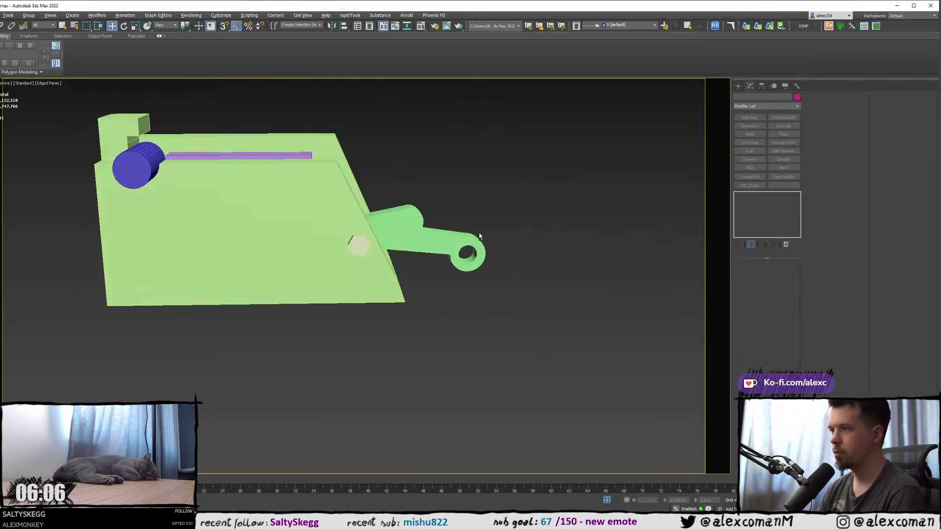
scroll(479, 239, up, 3)
scroll(389, 217, down, 2)
alt+middle_drag(390, 218, 369, 198)
click(369, 198)
key(F4)
ctrl+click(422, 207)
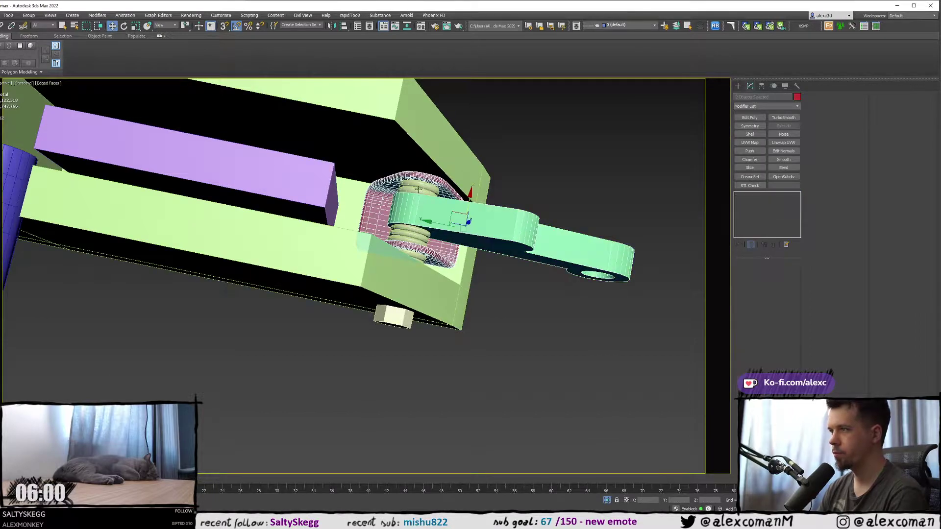
ctrl+click(419, 192)
ctrl+click(411, 235)
alt+middle_drag(412, 255, 386, 277)
key(F3)
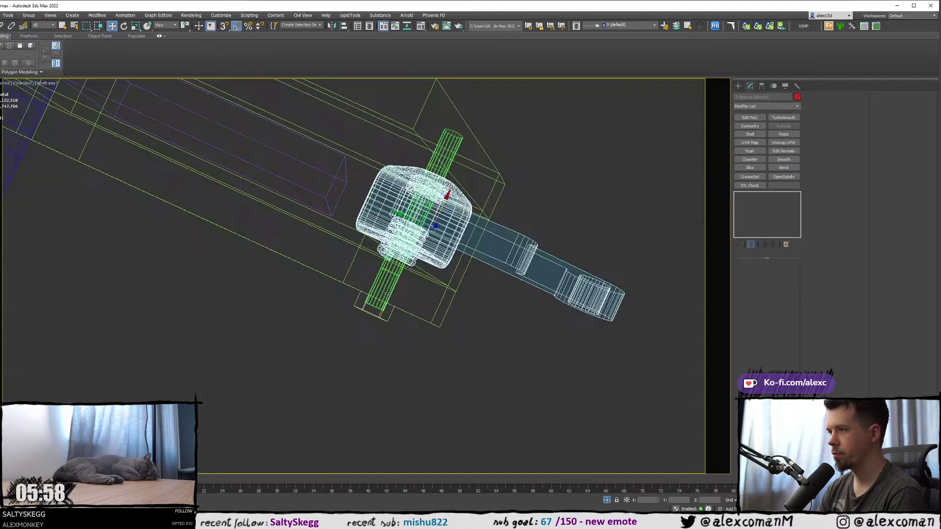
scroll(386, 277, up, 2)
ctrl+click(385, 292)
ctrl+click(385, 325)
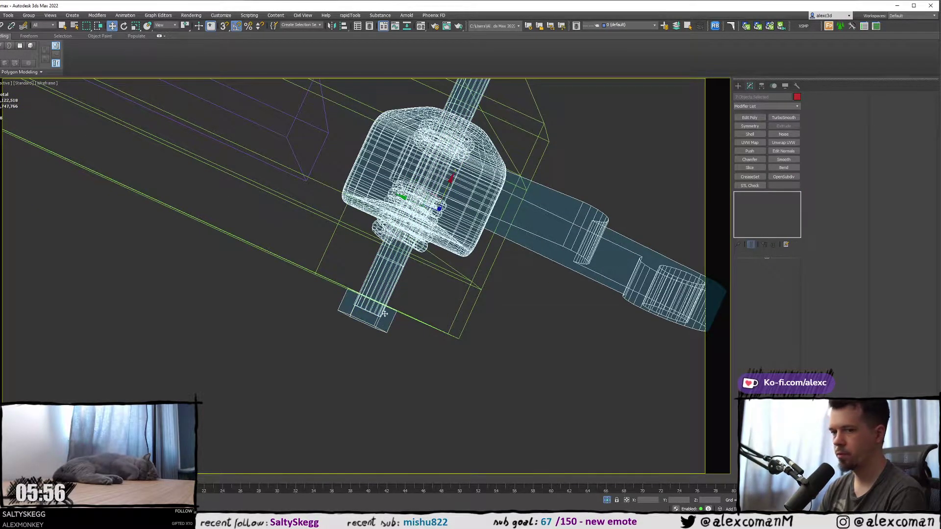
key(F3)
scroll(386, 304, down, 3)
alt+middle_drag(484, 252, 464, 218)
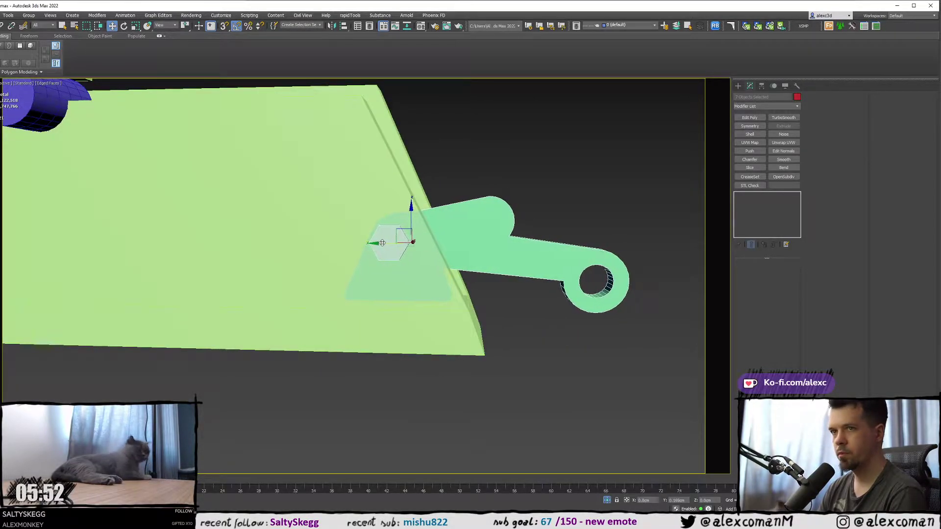
- Check the latch assembly's position in the housing in a wireframe side view
scroll(392, 237, down, 5)
key(alt+w)
middle_click(548, 185)
middle_click(254, 309)
key(alt+w)
scroll(320, 268, down, 8)
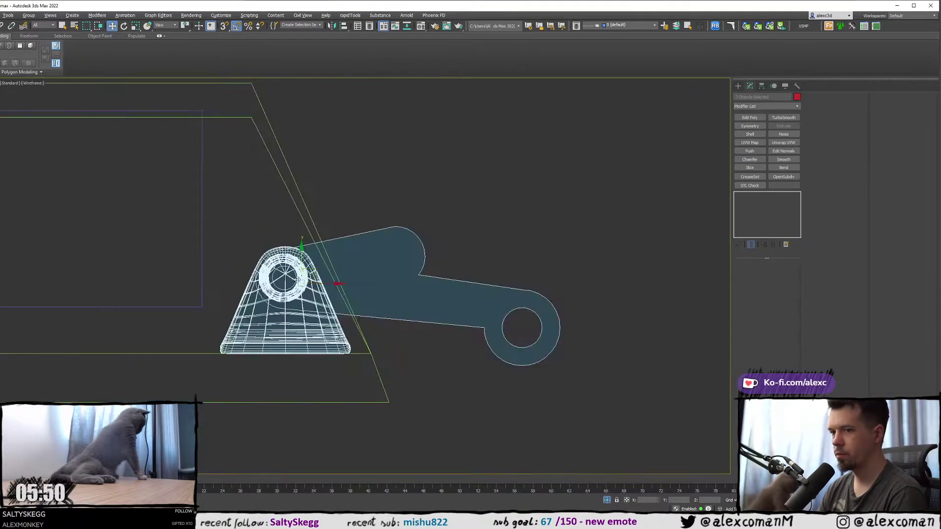
click(391, 226)
middle_drag(392, 229, 419, 224)
scroll(353, 248, up, 2)
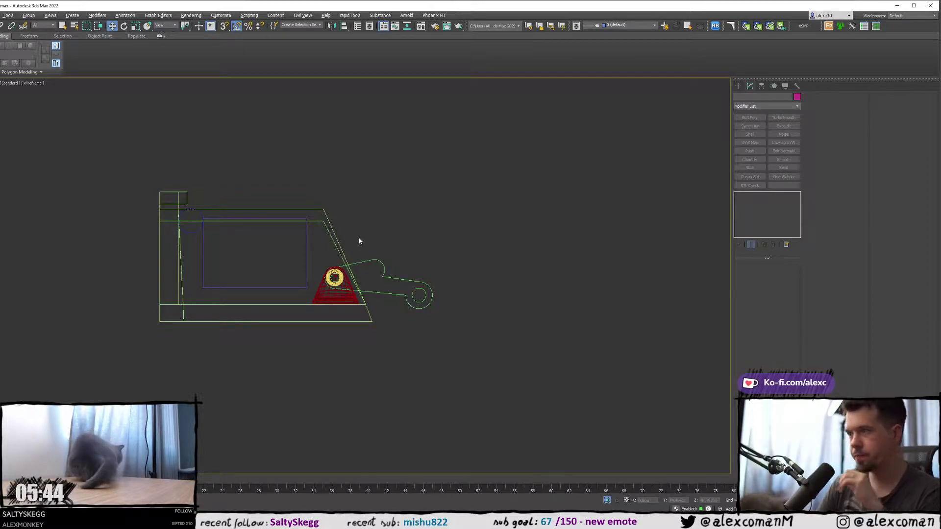
- Move only the latch arm's pivot point to the centre of the pivot pin
click(381, 277)
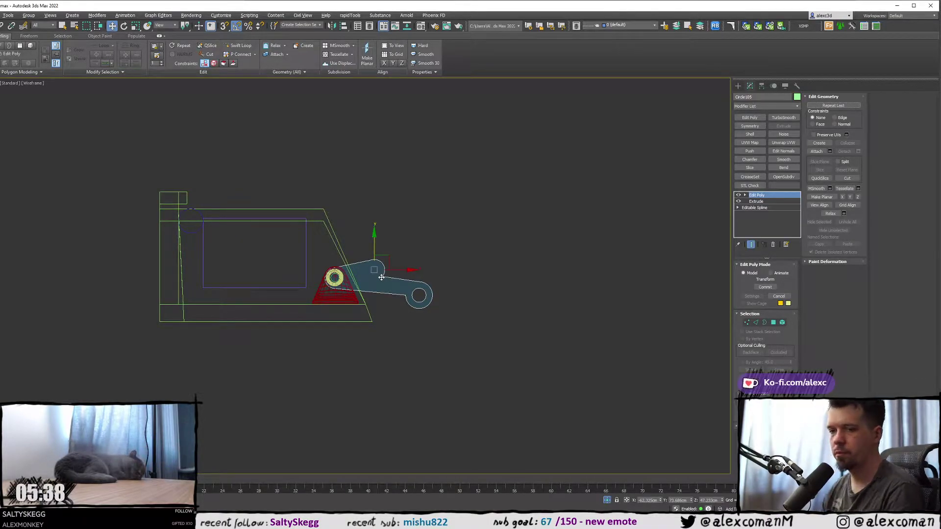
scroll(387, 242, up, 4)
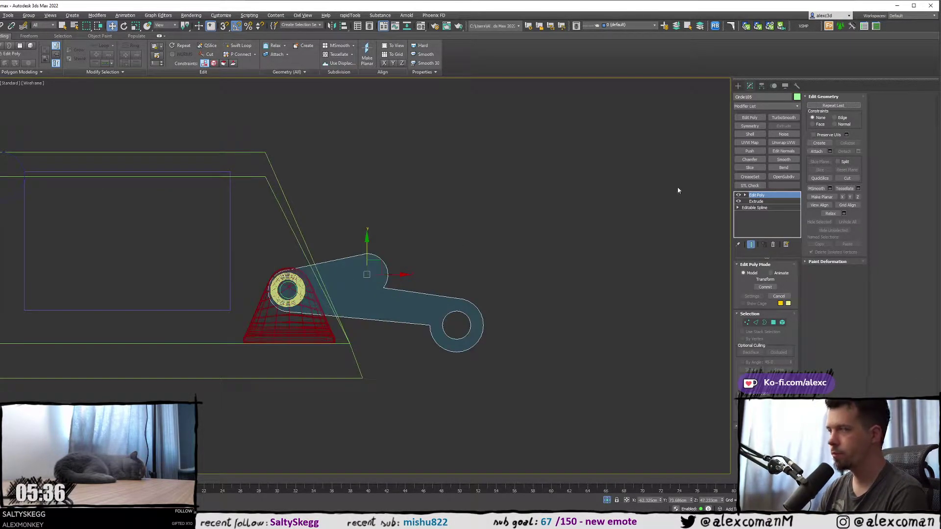
click(761, 87)
click(765, 137)
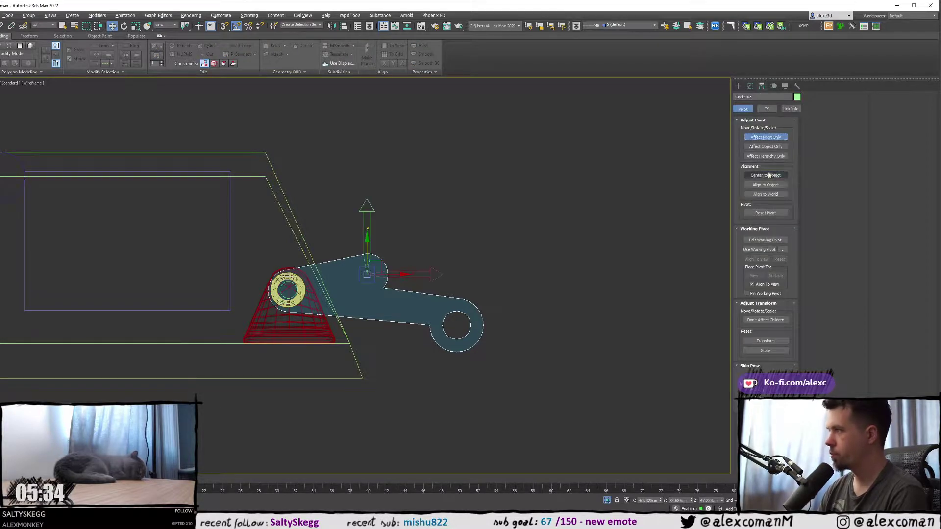
scroll(477, 293, up, 4)
drag(495, 300, 319, 274)
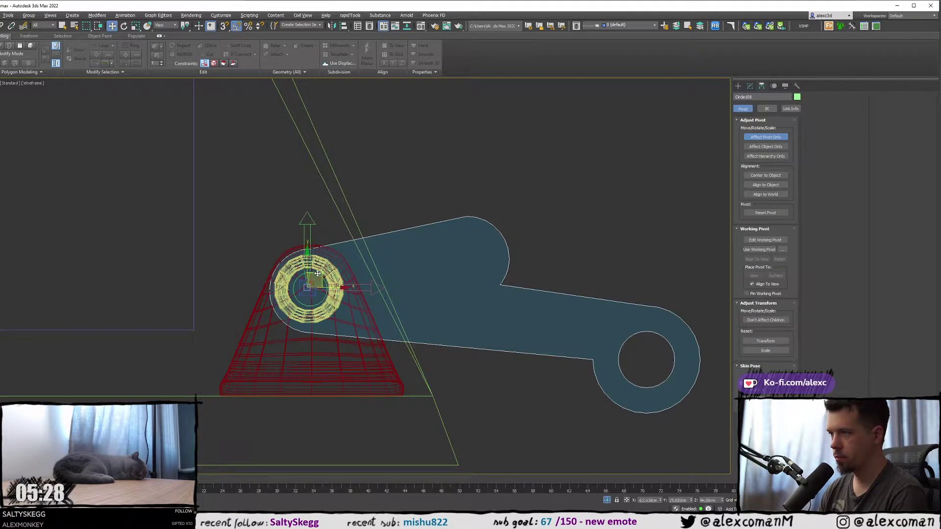
key(e)
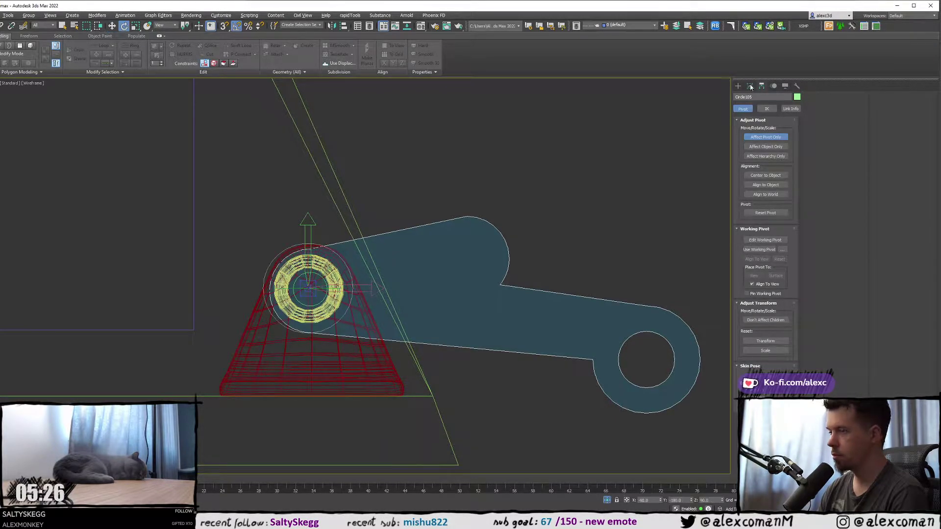
click(739, 86)
- Examine the whole latch assembly in the perspective view with edge display off
key(alt+w)
middle_click(554, 293)
key(alt+w)
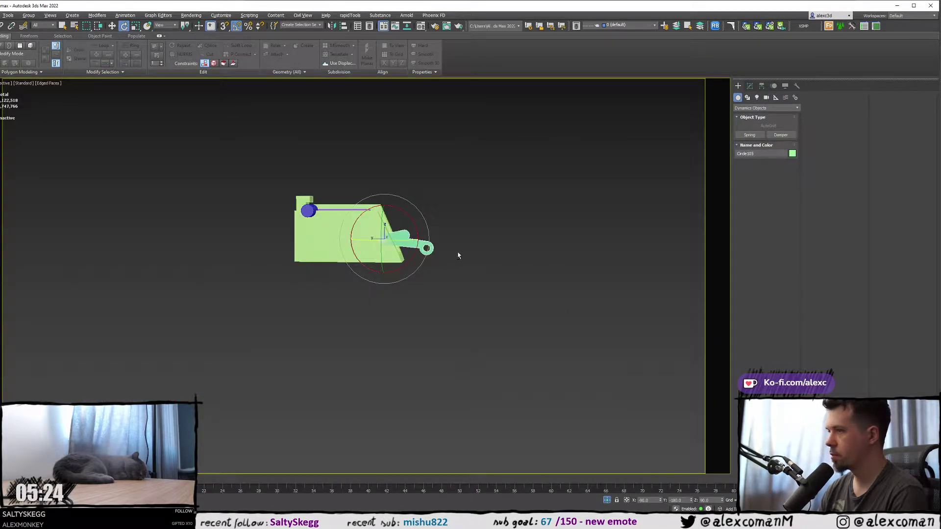
scroll(435, 241, up, 3)
mouse_move(458, 256)
alt+middle_down()
mouse_move(435, 242)
mouse_move(485, 243)
mouse_move(433, 245)
alt+middle_up()
click(464, 238)
key(F4)
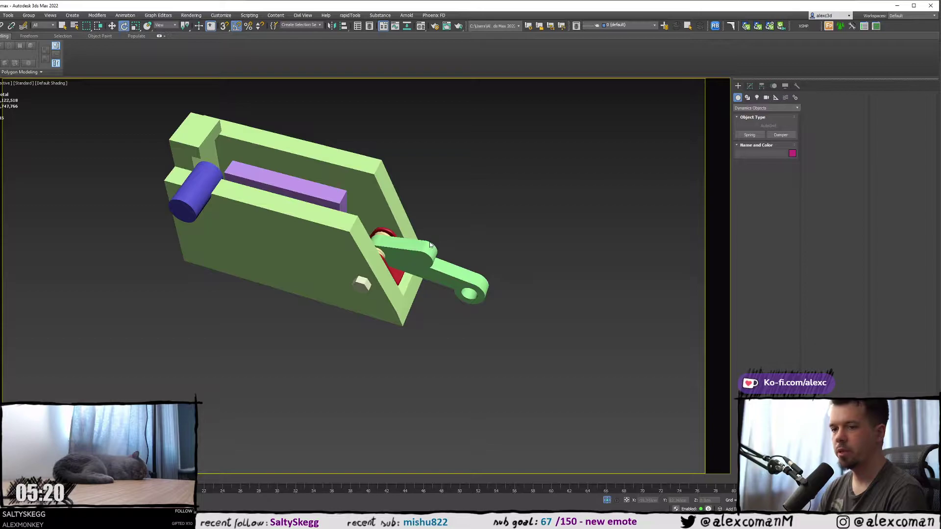
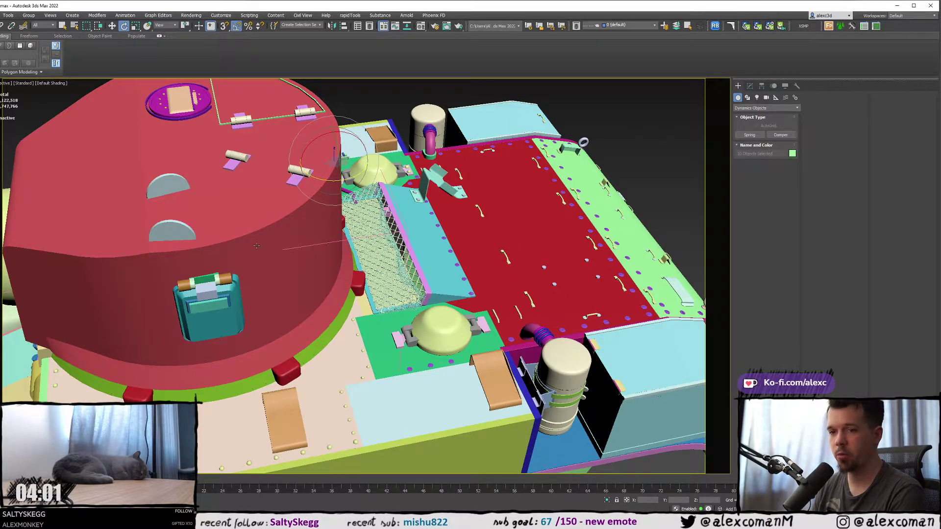
- Look over the tank's rear deck and inspect the latch assembly up close in place
alt+middle_drag(583, 142, 240, 180)
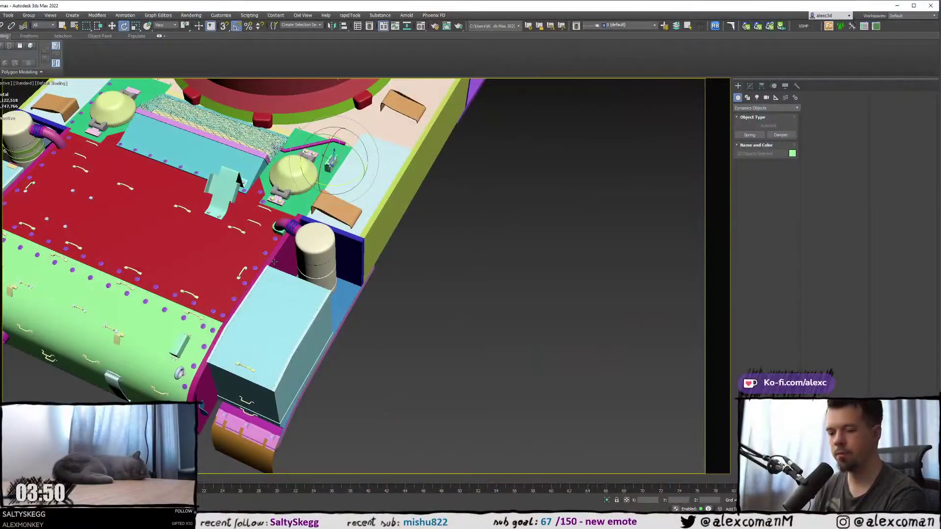
alt+middle_drag(223, 260, 327, 309)
key(z)
scroll(351, 286, down, 3)
scroll(381, 269, up, 4)
middle_drag(404, 287, 303, 285)
scroll(406, 294, up, 3)
scroll(289, 299, up, 4)
- Slightly thin the wire of the spring outside the bracket ear
click(280, 305)
scroll(280, 305, up, 3)
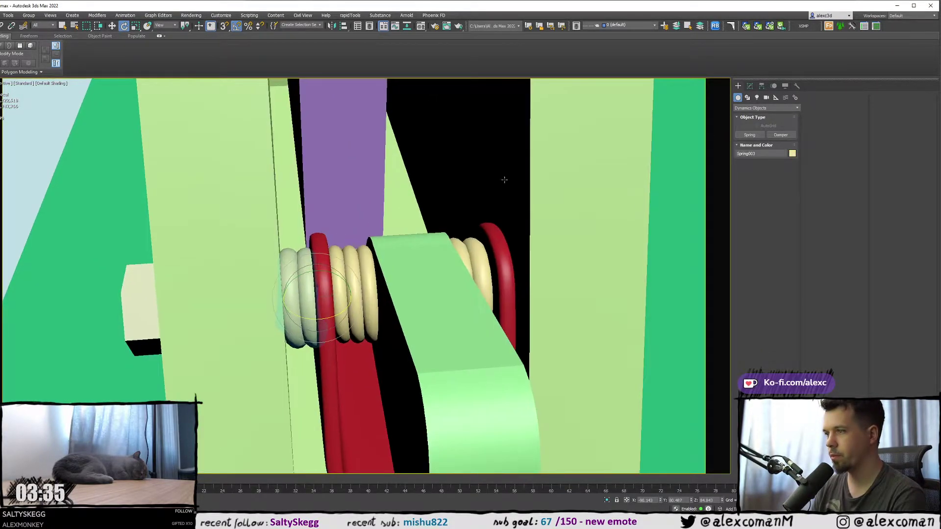
click(750, 86)
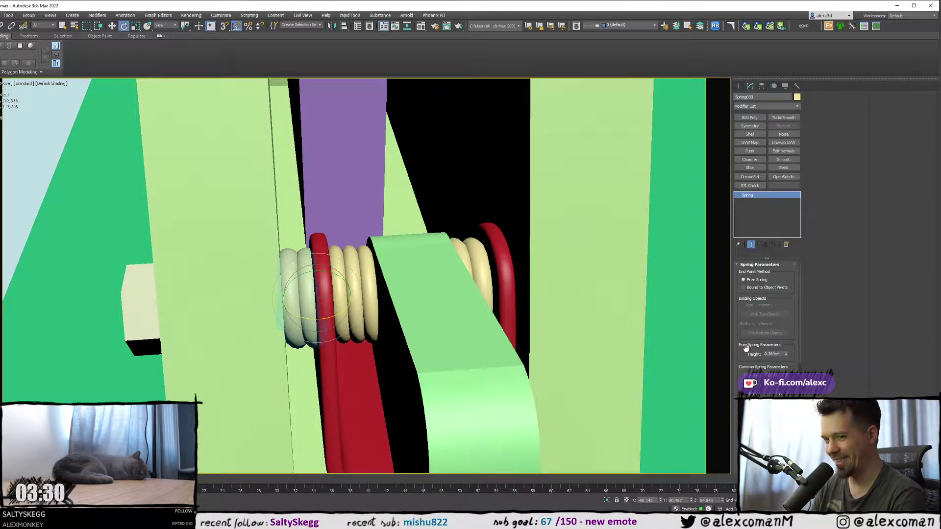
drag(745, 349, 746, 283)
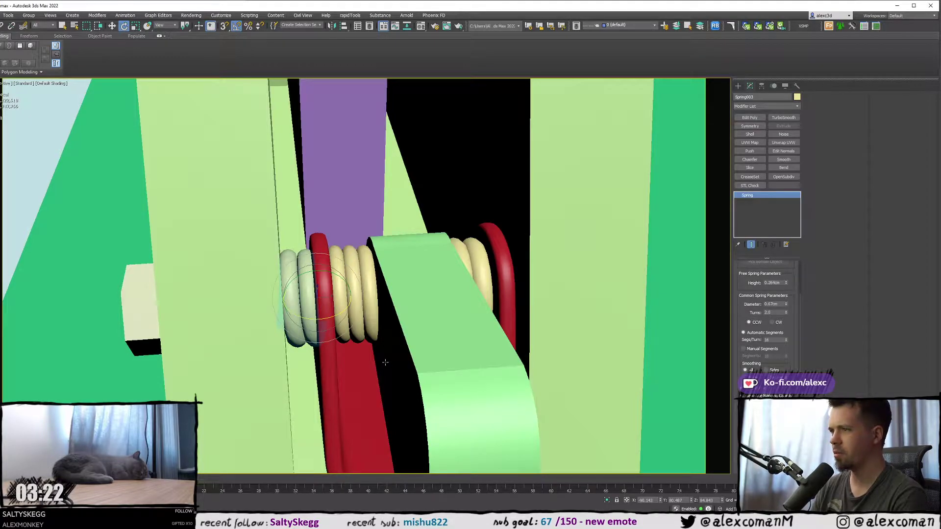
- Fine-tune the outer spring's position along X against the bracket ear
mouse_move(345, 296)
middle_down()
mouse_move(355, 291)
mouse_move(333, 294)
middle_up()
scroll(355, 292, up, 3)
key(w)
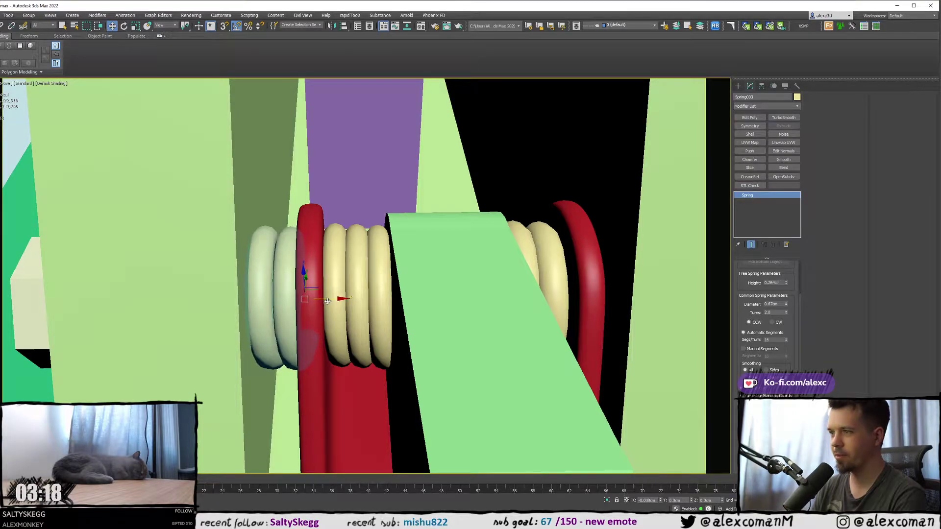
key(r)
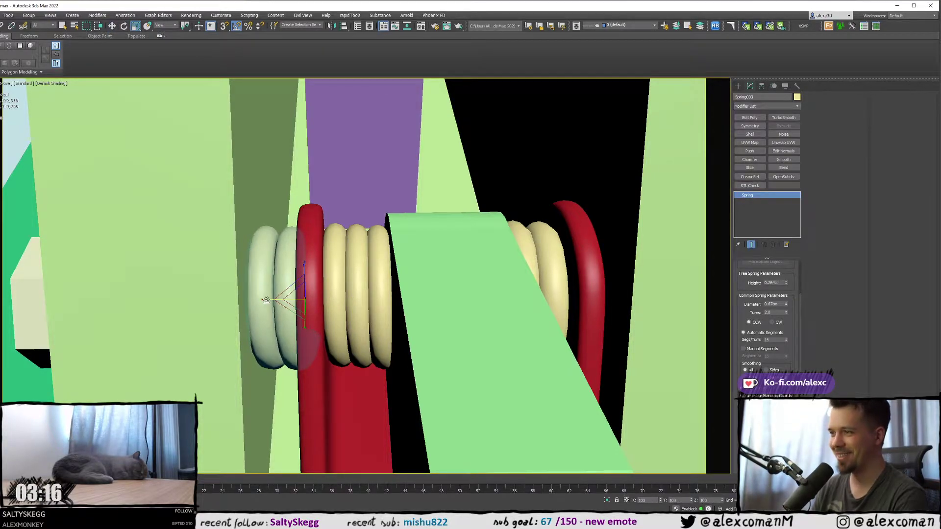
key(w)
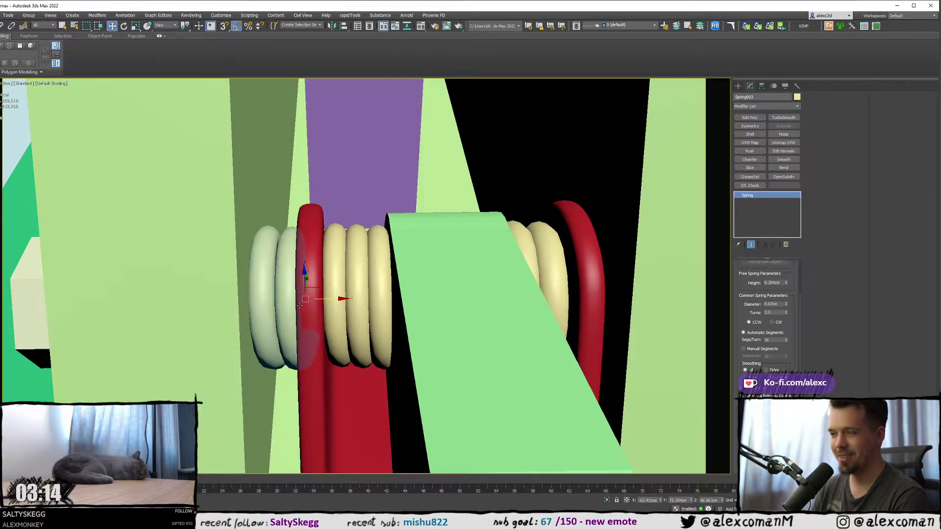
drag(326, 301, 326, 300)
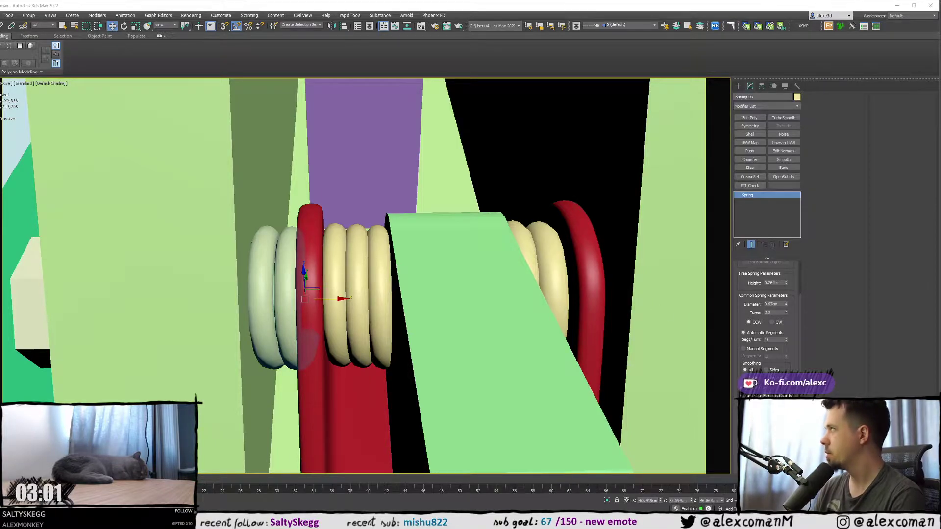
- Examine the latch assembly from the side against the surrounding tank parts
scroll(410, 213, down, 5)
mouse_move(409, 213)
alt+middle_down()
mouse_move(508, 217)
mouse_move(441, 242)
mouse_move(414, 231)
alt+middle_up()
scroll(505, 219, down, 2)
scroll(441, 242, down, 5)
scroll(415, 231, up, 5)
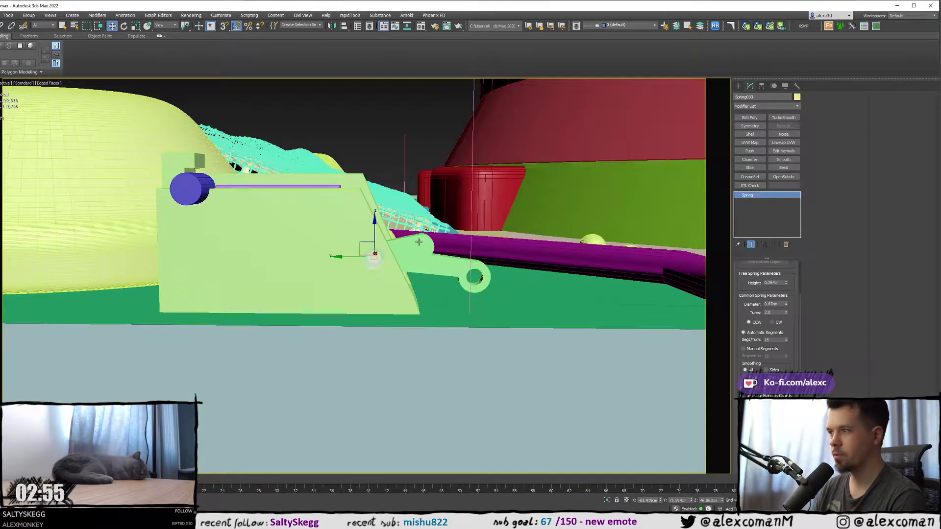
- Lower the latch arm, its three springs, the hexagonal bolt head and the pivot pin together slightly against the bracket
click(417, 232)
scroll(417, 232, up, 4)
key(e)
key(F4)
mouse_move(343, 243)
alt+middle_down()
mouse_move(319, 250)
mouse_move(341, 216)
mouse_move(336, 200)
mouse_move(404, 183)
mouse_move(513, 132)
mouse_move(470, 187)
alt+middle_up()
scroll(329, 238, up, 3)
scroll(341, 215, down, 3)
scroll(359, 197, up, 3)
scroll(359, 197, down, 3)
scroll(404, 184, up, 3)
key(F4)
ctrl+click(513, 133)
ctrl+click(369, 179)
ctrl+click(306, 191)
key(F3)
alt+middle_drag(306, 191, 271, 202)
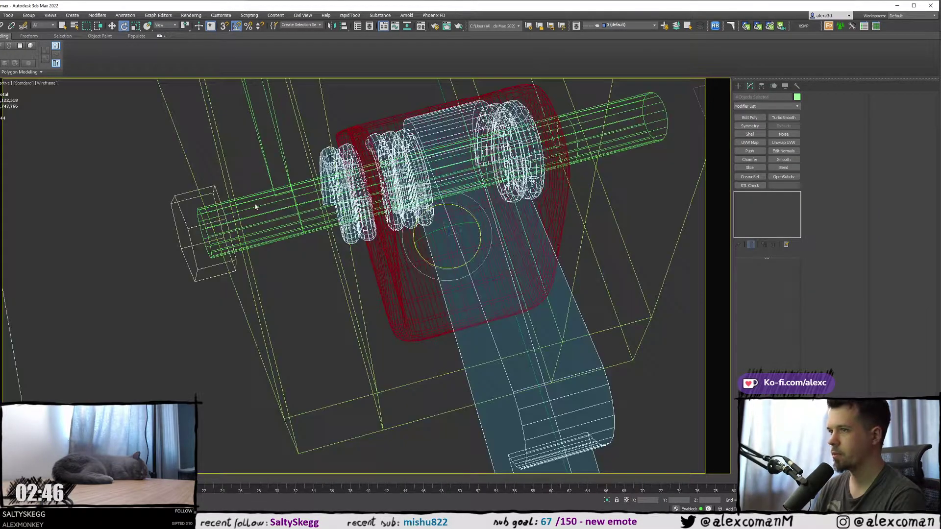
ctrl+click(183, 214)
ctrl+click(252, 208)
scroll(282, 205, down, 3)
key(F3)
alt+middle_drag(327, 199, 395, 184)
key(w)
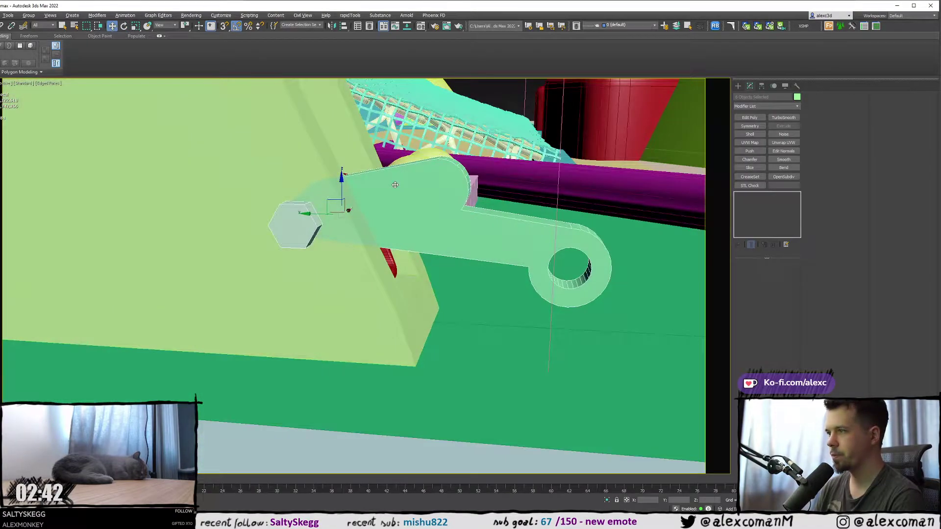
scroll(389, 191, down, 5)
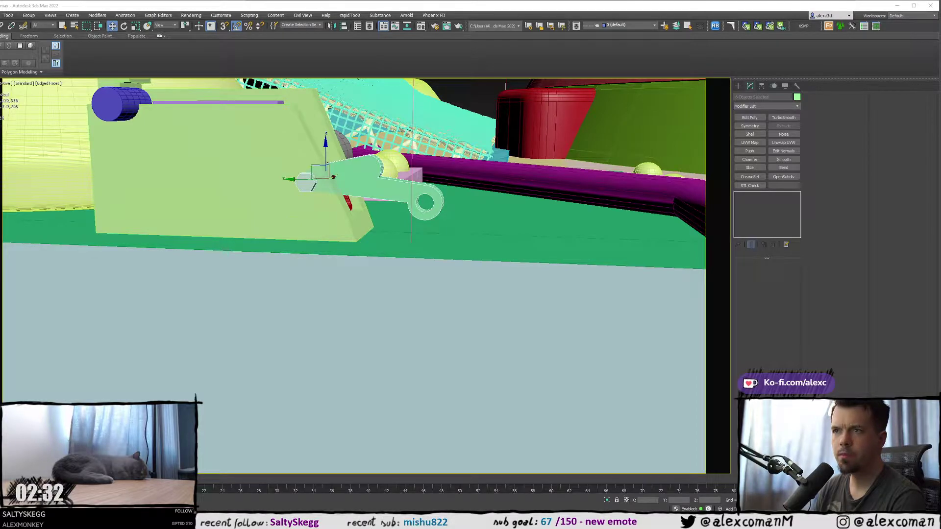
alt+middle_drag(267, 204, 237, 210)
scroll(238, 210, up, 3)
middle_drag(296, 202, 245, 204)
alt+middle_drag(245, 204, 227, 209)
drag(335, 140, 335, 149)
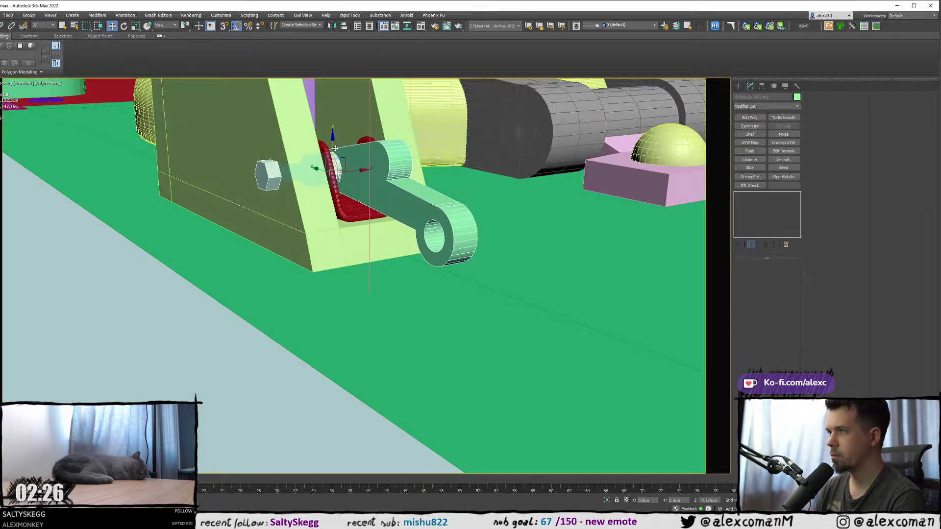
- Rotate only the latch arm slightly so its ring end tilts down toward the deck
middle_drag(334, 148, 284, 164)
click(269, 177)
key(e)
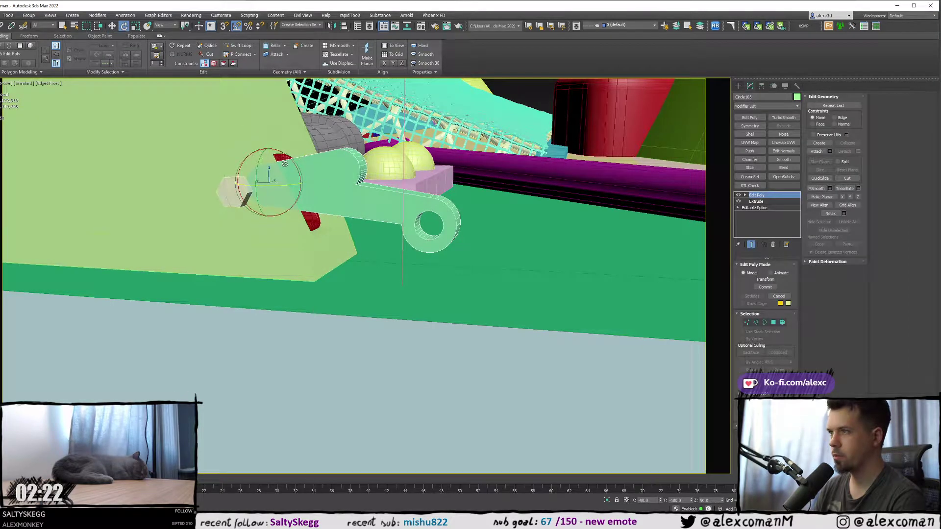
drag(285, 163, 293, 159)
mouse_move(293, 158)
alt+middle_down()
mouse_move(255, 168)
mouse_move(294, 160)
mouse_move(280, 166)
alt+middle_up()
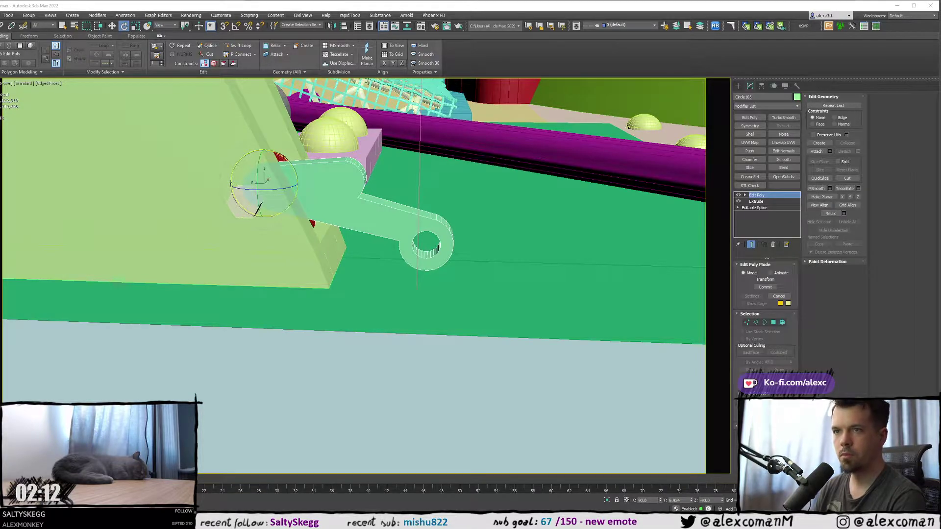
scroll(207, 207, up, 3)
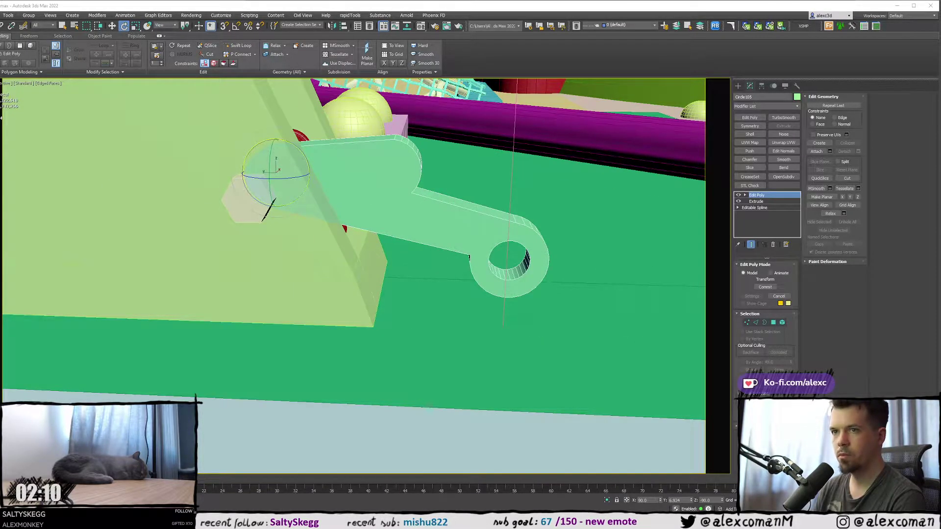
click(247, 201)
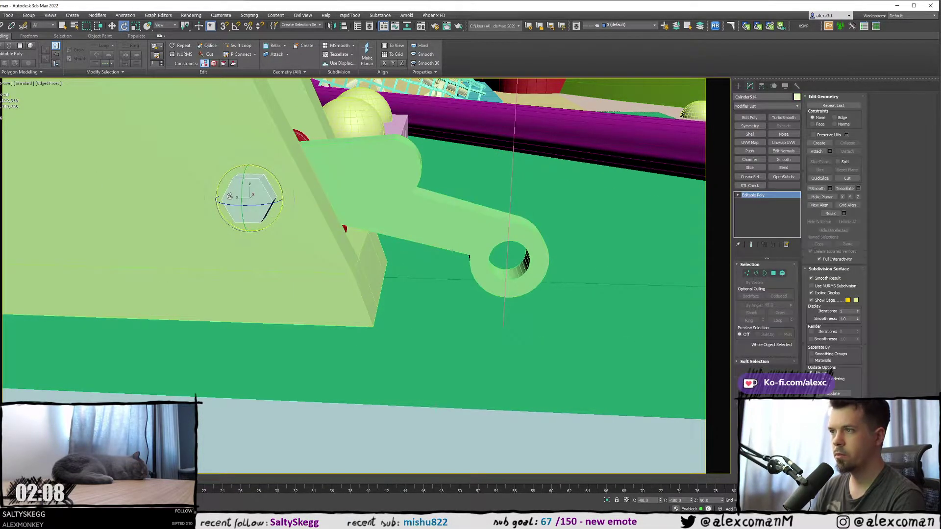
key(w)
scroll(251, 200, up, 3)
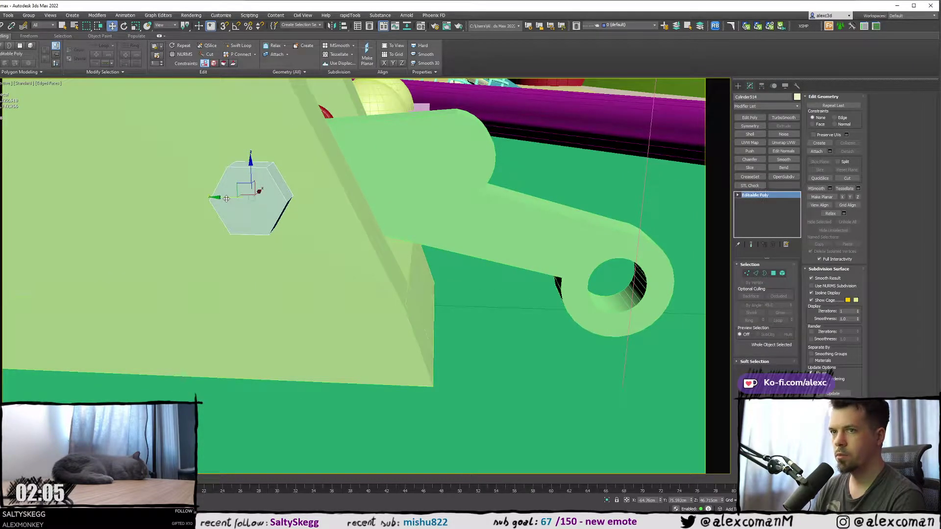
shift+drag(226, 198, 284, 200)
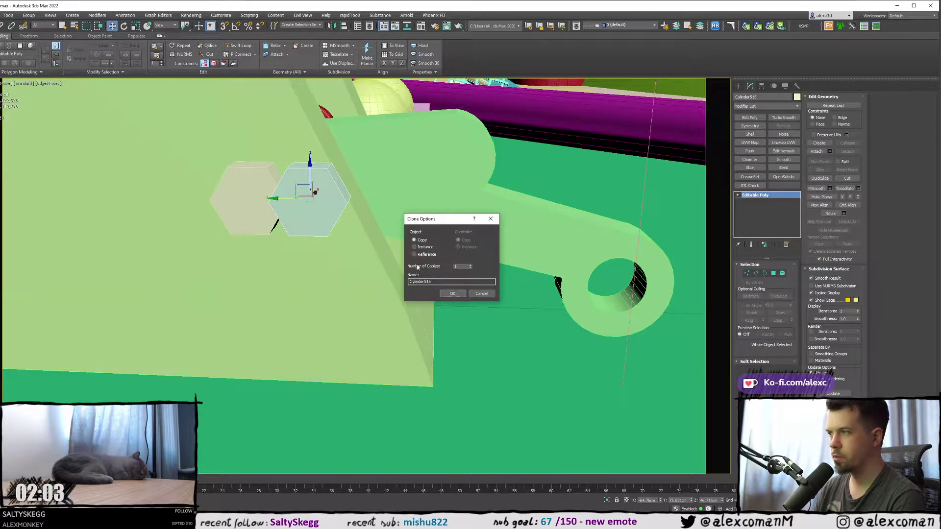
click(453, 293)
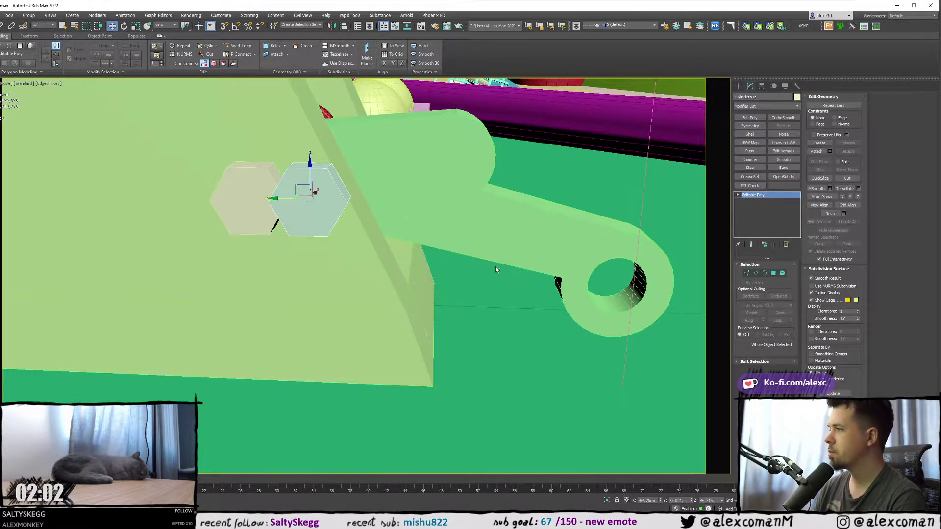
click(738, 86)
key(Delete)
- Create a small cylinder with AutoGrid on the bracket's side face beside the bolt head, about 0.14 cm radius and 0.12 cm high
click(755, 108)
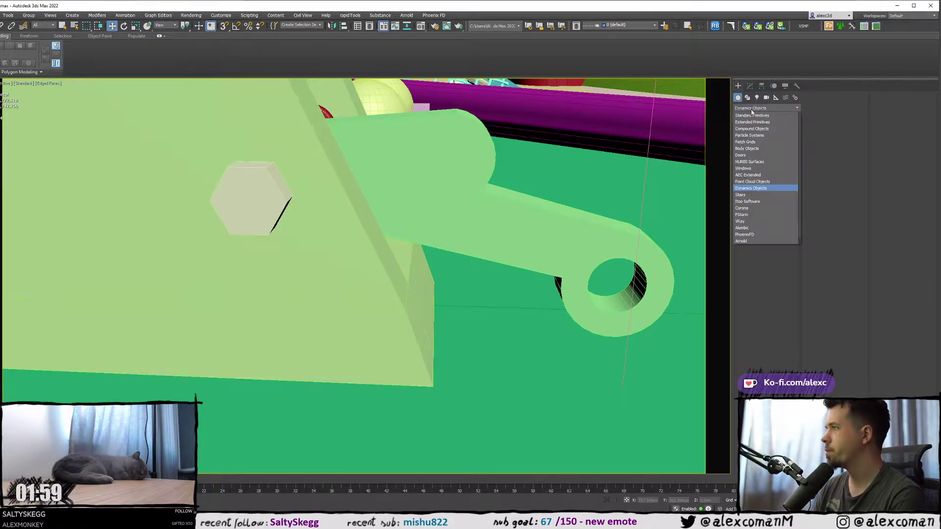
click(755, 114)
click(749, 153)
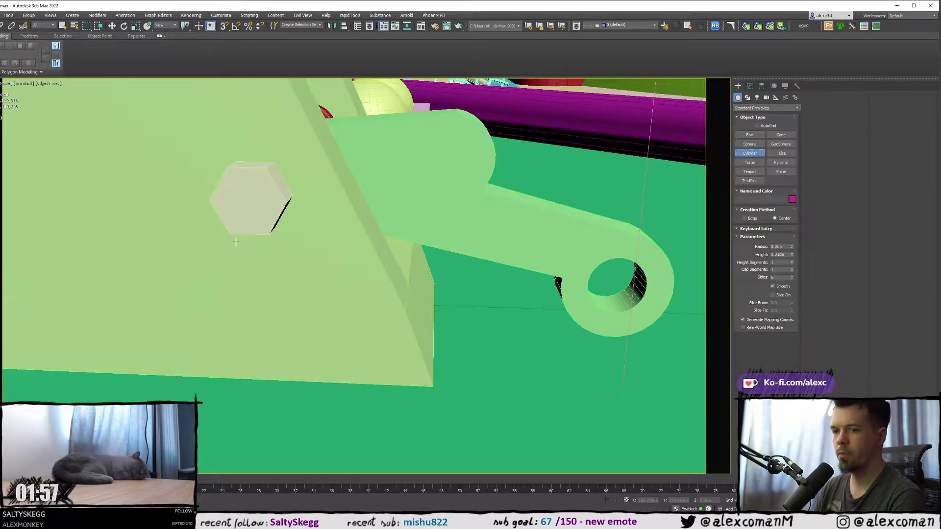
middle_drag(246, 235, 254, 237)
click(764, 126)
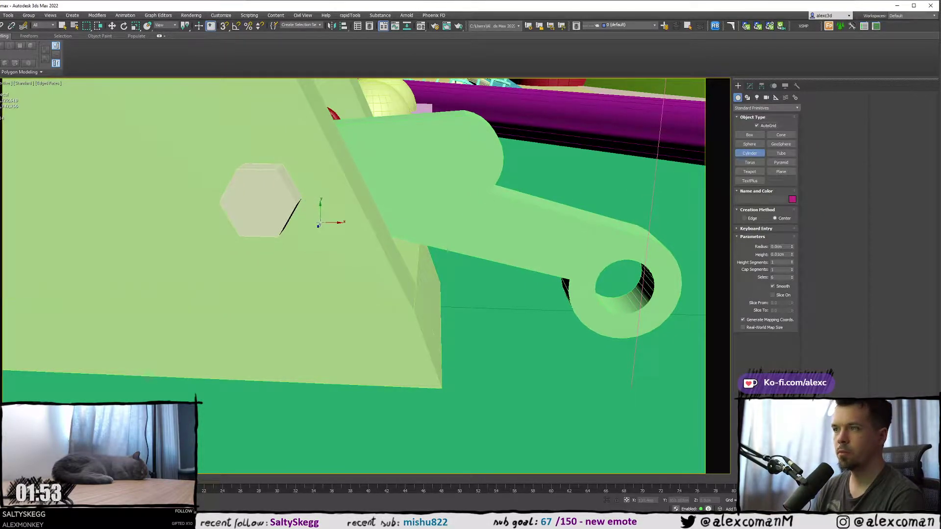
drag(320, 223, 322, 235)
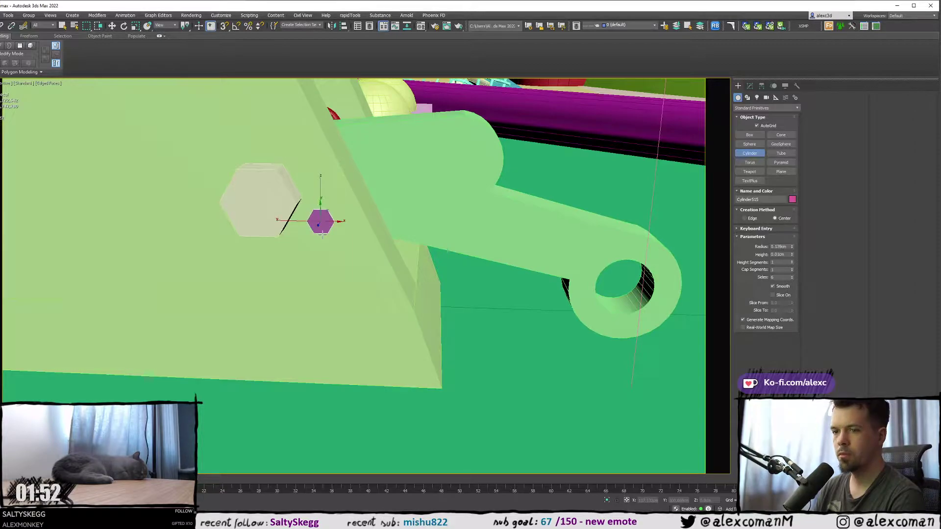
click(323, 242)
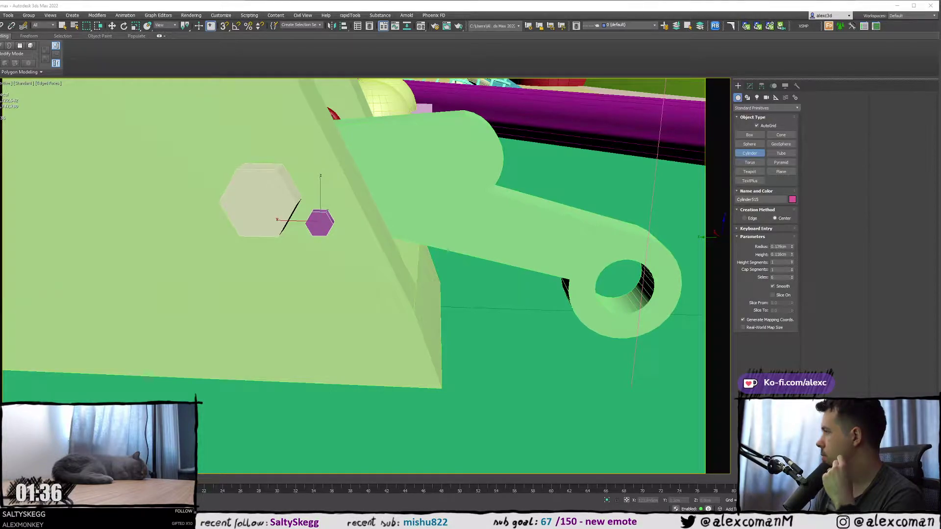
drag(940, 9, 281, 18)
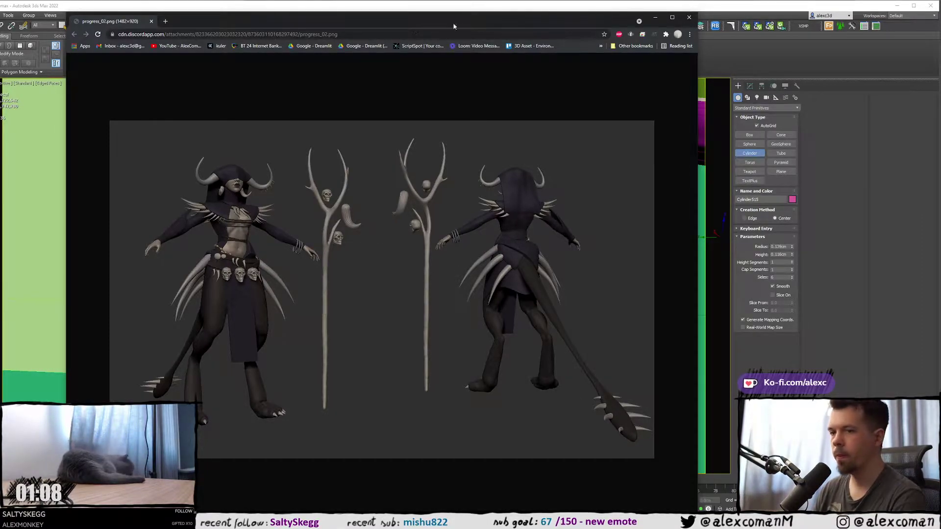
click(689, 19)
- Set the small cylinder's sides to 18
scroll(431, 124, down, 5)
alt+middle_drag(448, 121, 416, 134)
scroll(416, 134, up, 5)
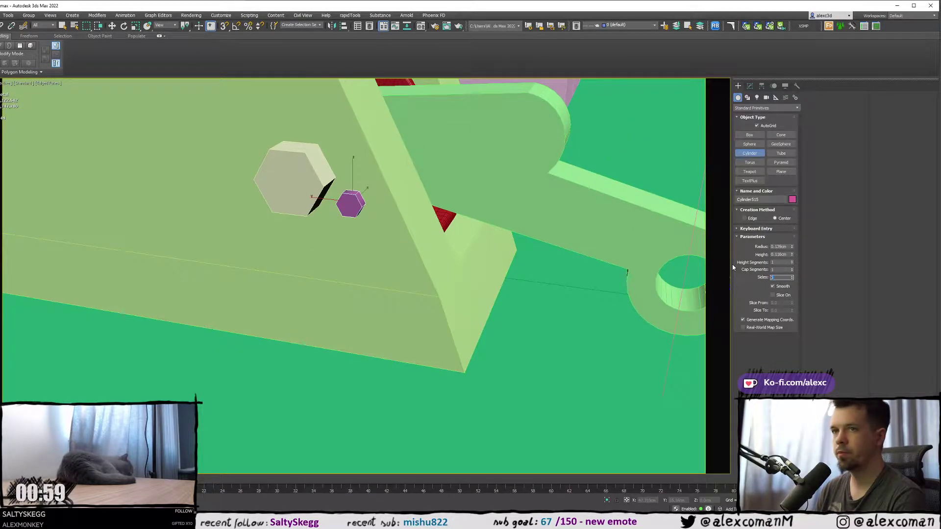
text(18)
key(Return)
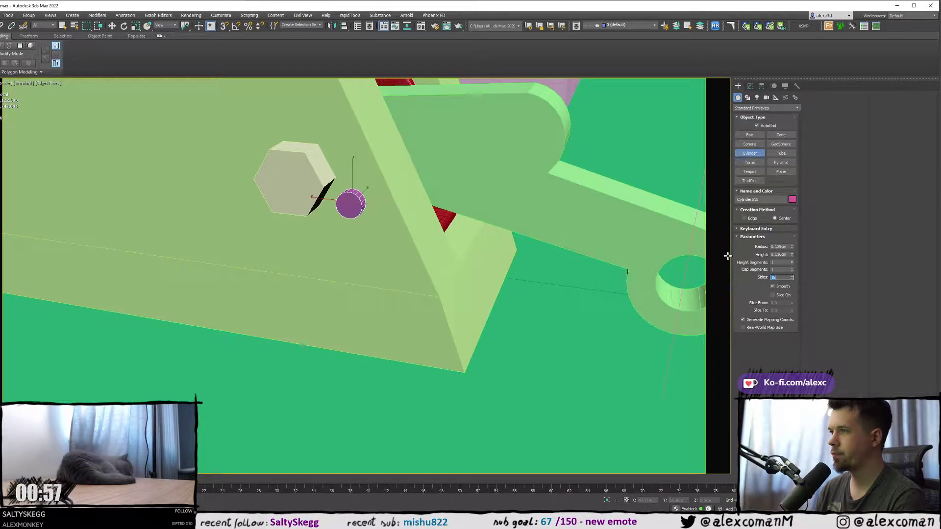
- Increase the small cylinder's radius to about 0.22 cm and nudge it against the edge of the hexagonal bolt head
key(w)
alt+middle_drag(325, 181, 337, 185)
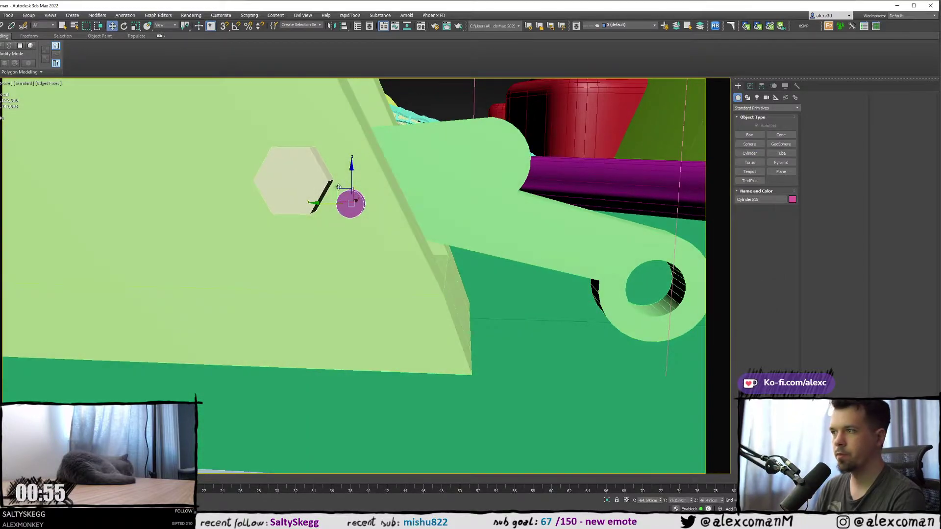
click(750, 86)
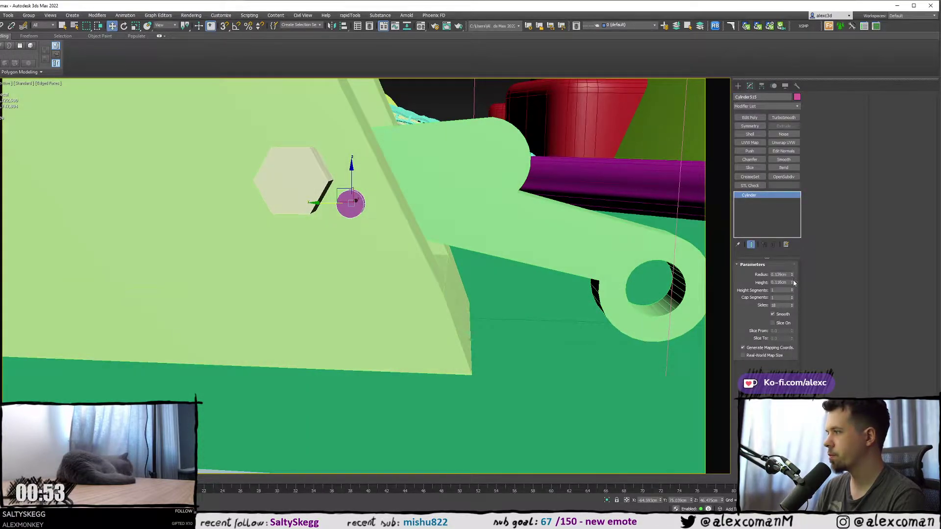
drag(792, 275, 793, 276)
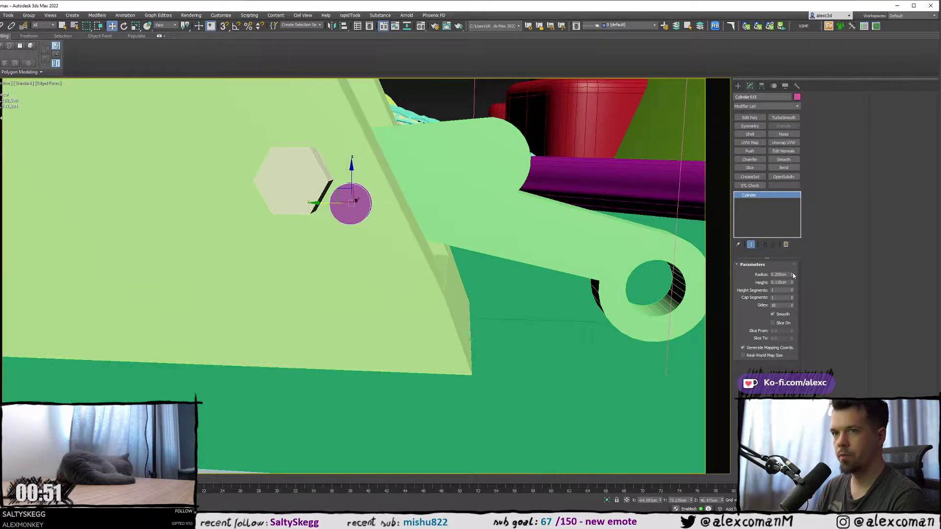
click(793, 276)
drag(339, 191, 335, 187)
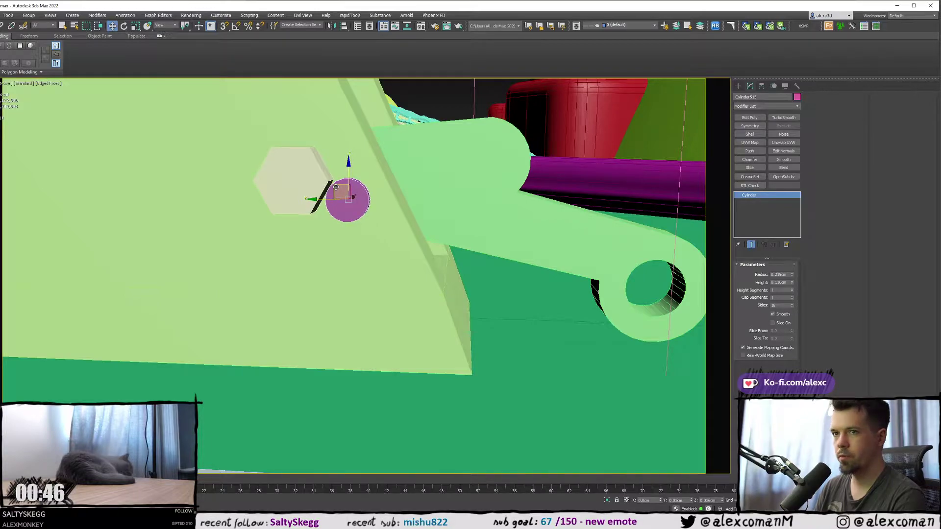
- Examine the latch assembly in context on the tank's rear deck with nothing selected and the edge display off
scroll(335, 187, down, 5)
scroll(332, 202, down, 3)
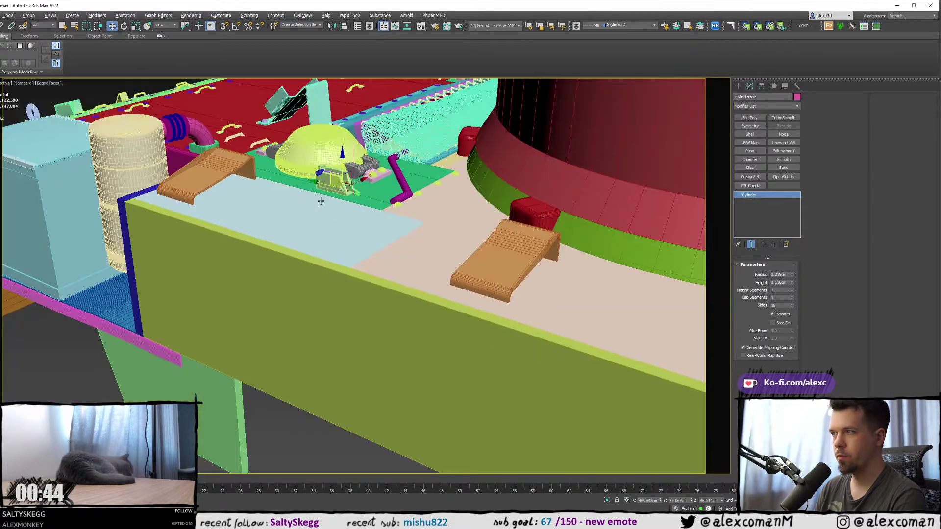
alt+middle_drag(321, 199, 319, 299)
click(287, 417)
alt+middle_drag(310, 212, 301, 195)
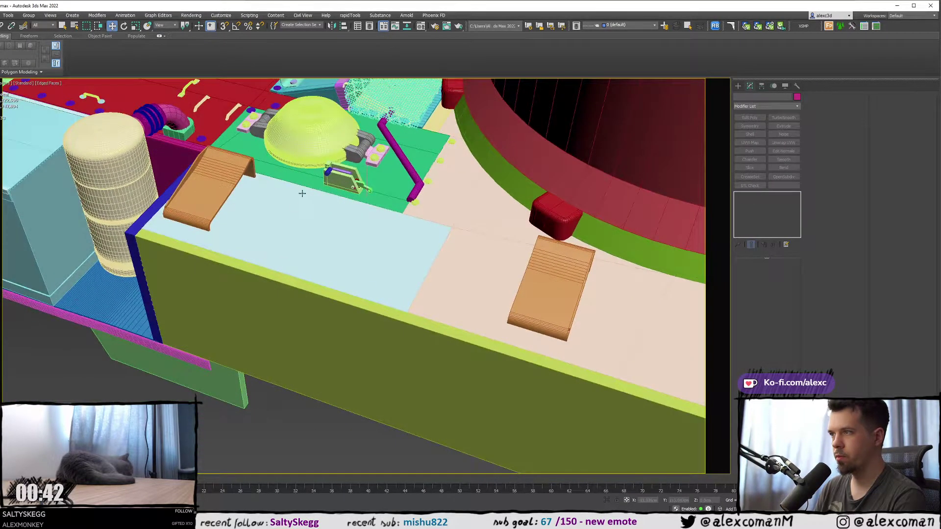
scroll(322, 187, up, 3)
key(F4)
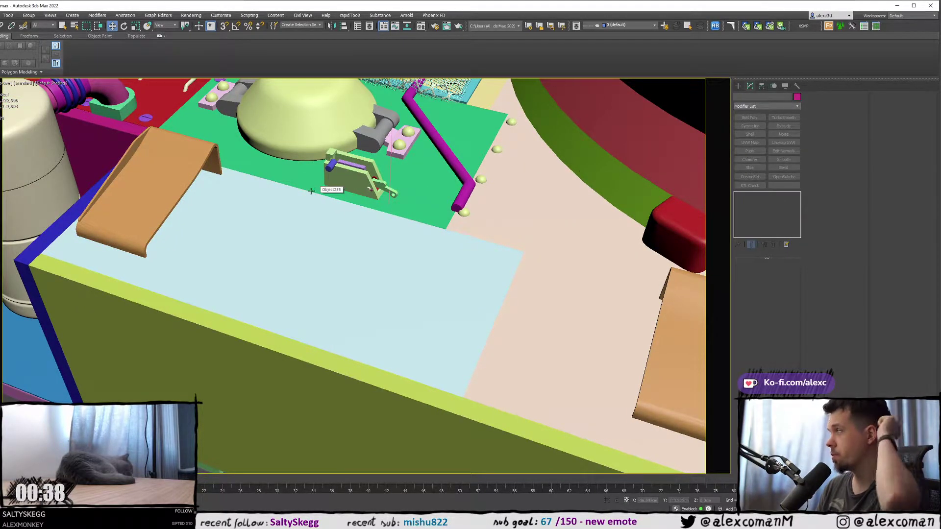
middle_drag(279, 164, 284, 179)
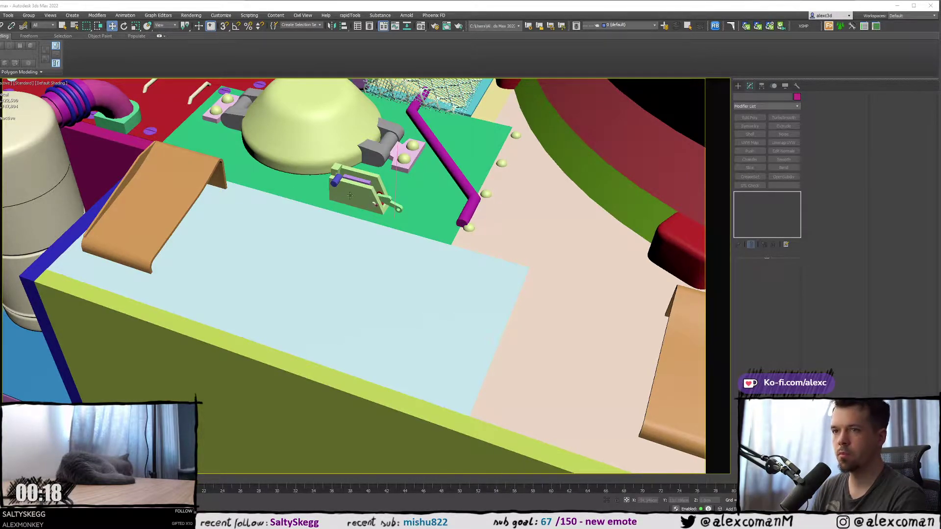
- Copy the hexagonal bolt head to the upper rear of the bracket's side face, just below the blue cylinder
scroll(385, 195, up, 6)
click(328, 236)
mouse_move(327, 236)
middle_down()
mouse_move(380, 257)
mouse_move(408, 256)
mouse_move(395, 241)
middle_up()
shift+drag(385, 249, 198, 191)
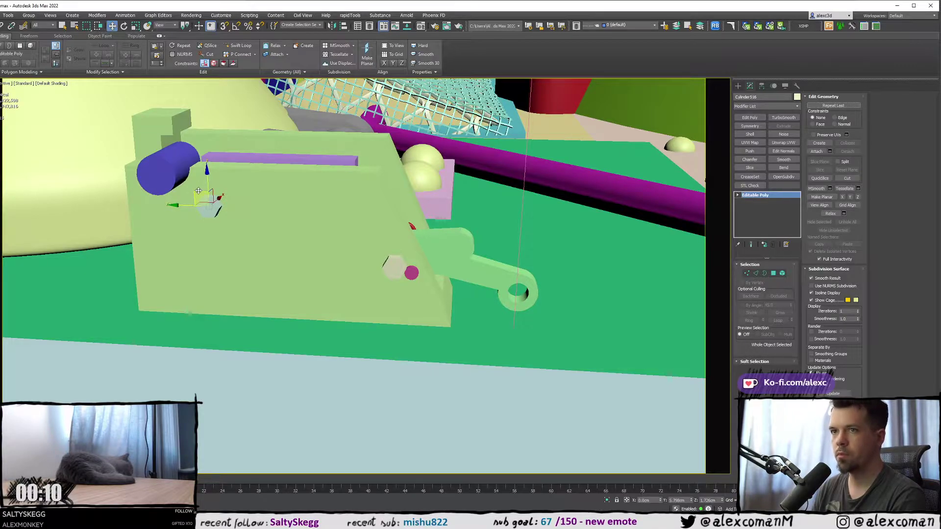
drag(198, 191, 202, 196)
click(452, 293)
- Scale the copied bolt head up slightly in the plane of the bracket face
scroll(279, 216, up, 5)
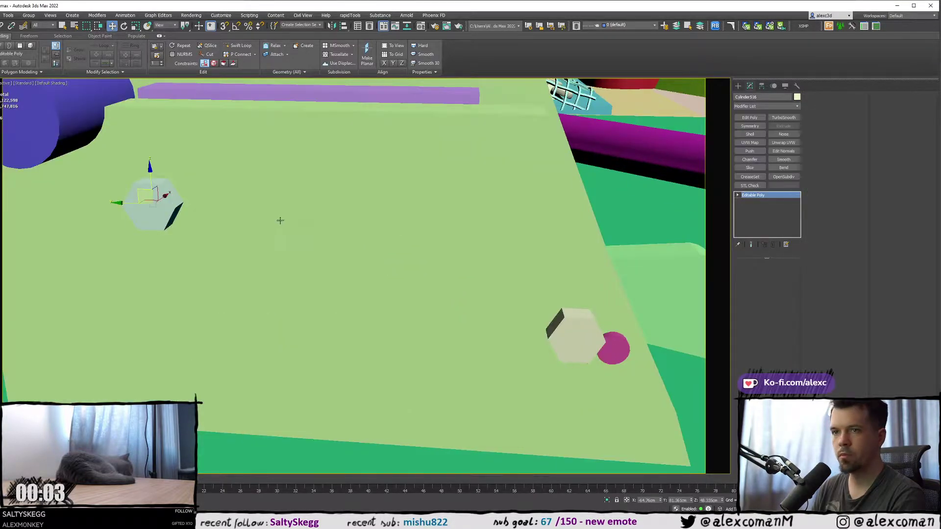
middle_drag(533, 207, 587, 206)
key(r)
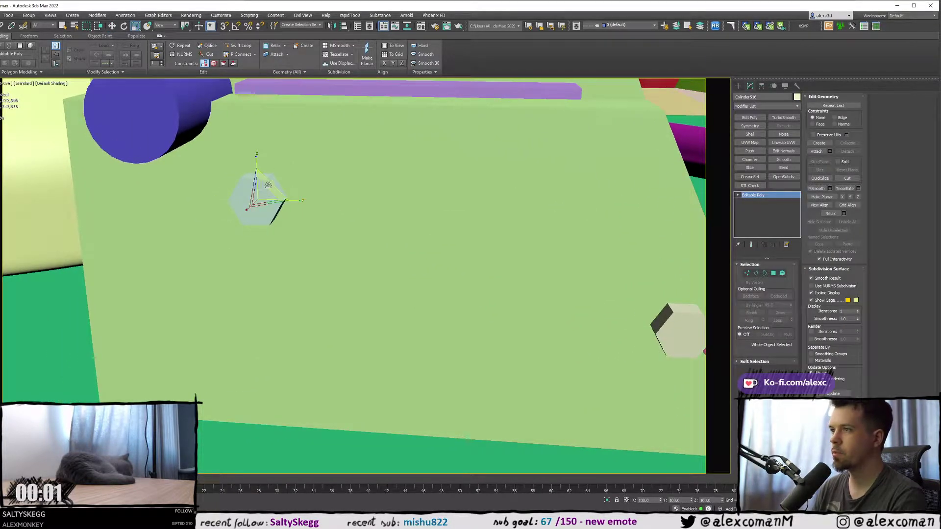
drag(277, 174, 278, 171)
key(alt+Tab)
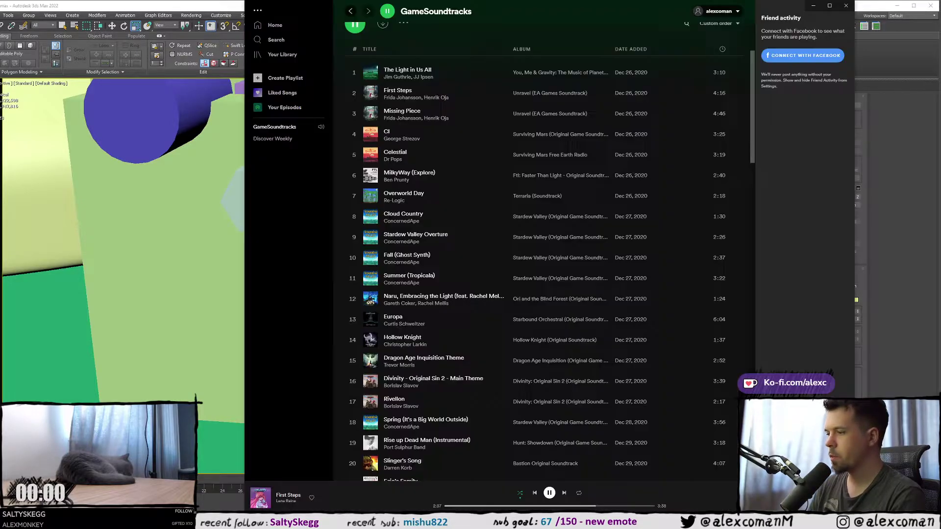
scroll(435, 361, down, 20)
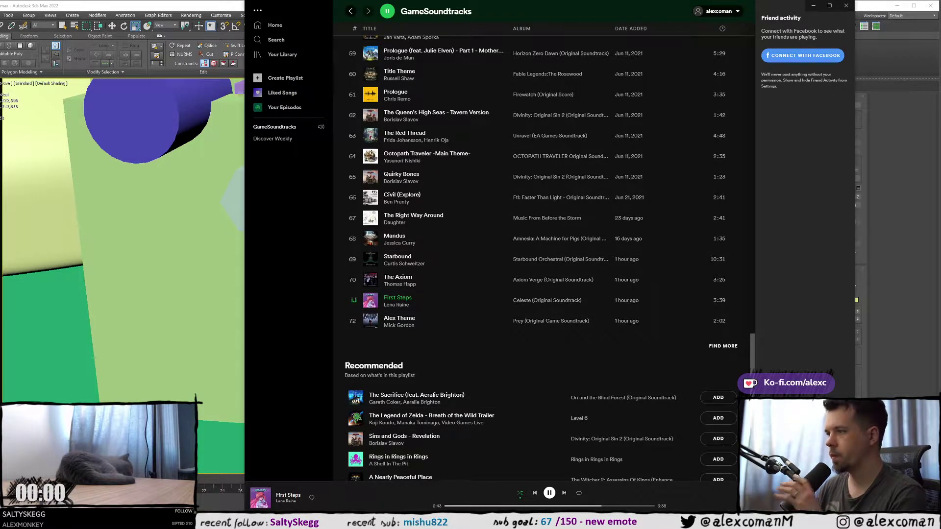
mouse_move(452, 520)
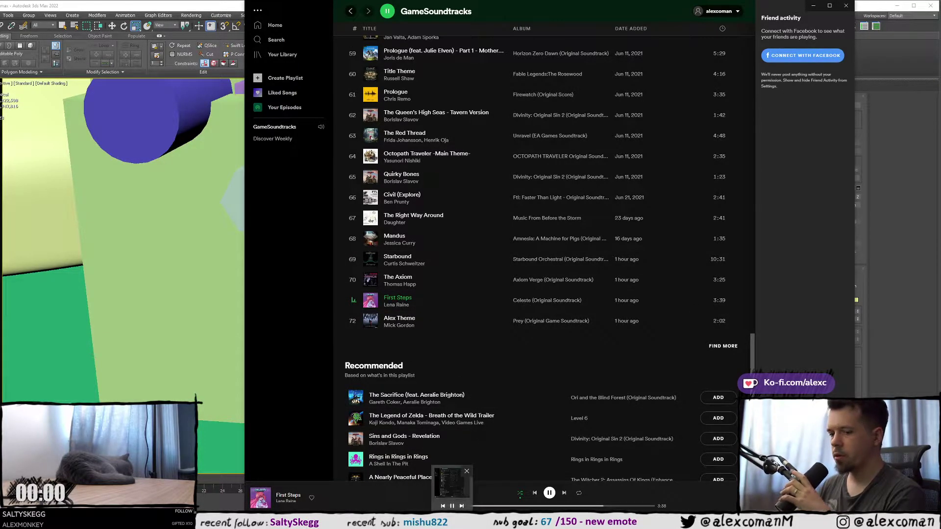
click(452, 490)
- Copy the pivot pin from the latch arm to the area behind the second bolt head
mouse_move(410, 203)
middle_down()
mouse_move(447, 290)
mouse_move(417, 324)
mouse_move(441, 422)
mouse_move(362, 417)
mouse_move(374, 404)
mouse_move(377, 411)
middle_up()
scroll(446, 290, down, 3)
key(F3)
click(440, 383)
alt+middle_drag(440, 384, 463, 338)
key(w)
key(F3)
shift+drag(480, 334, 308, 259)
click(453, 293)
- Align the copied pivot pin to the second bolt head on X, Y and Z position, pivot point to pivot point
key(alt+w)
key(alt+w)
scroll(269, 316, down, 10)
scroll(289, 296, up, 3)
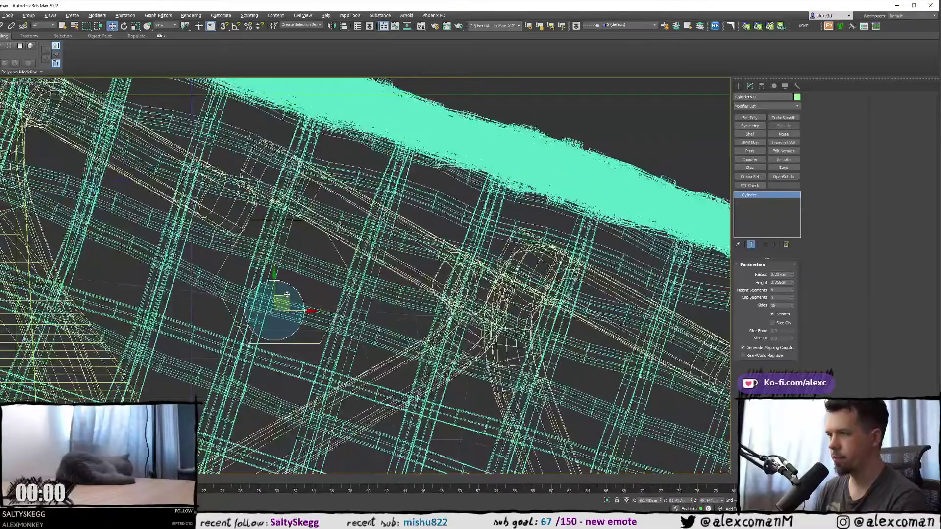
key(alt+a)
click(289, 294)
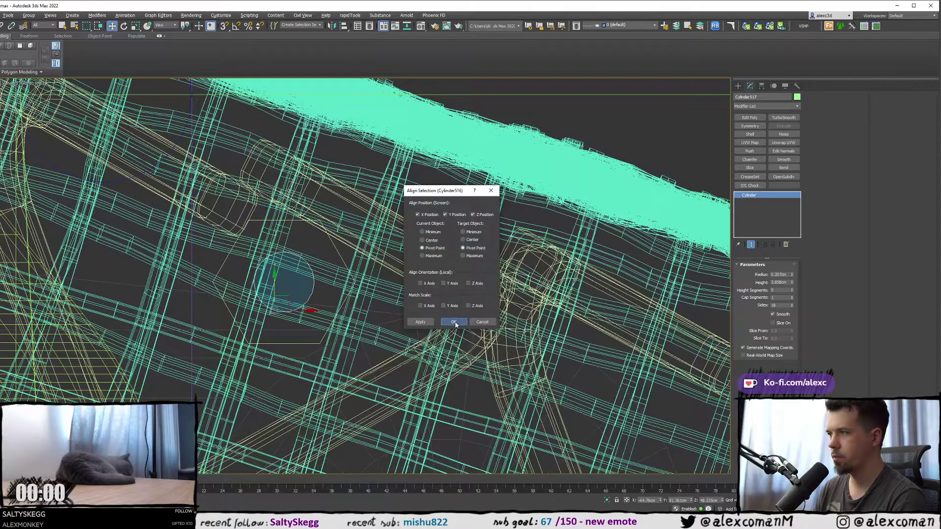
click(454, 322)
- Slide the aligned pin across the bracket so it runs from the bolt head through to the opposite side wall
key(alt+w)
middle_click(464, 325)
key(alt+w)
mouse_move(450, 332)
alt+middle_down()
mouse_move(301, 354)
mouse_move(301, 314)
alt+middle_up()
drag(301, 321, 445, 323)
alt+middle_drag(445, 323, 482, 287)
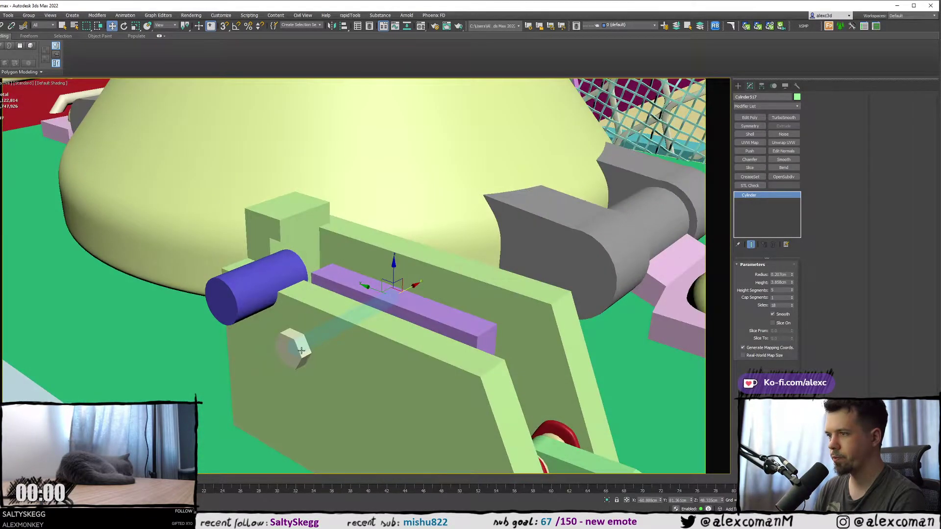
- Rotate the upper hexagonal bolt head slightly about its own axis on the bracket's side face
click(294, 349)
alt+middle_drag(294, 343, 250, 365)
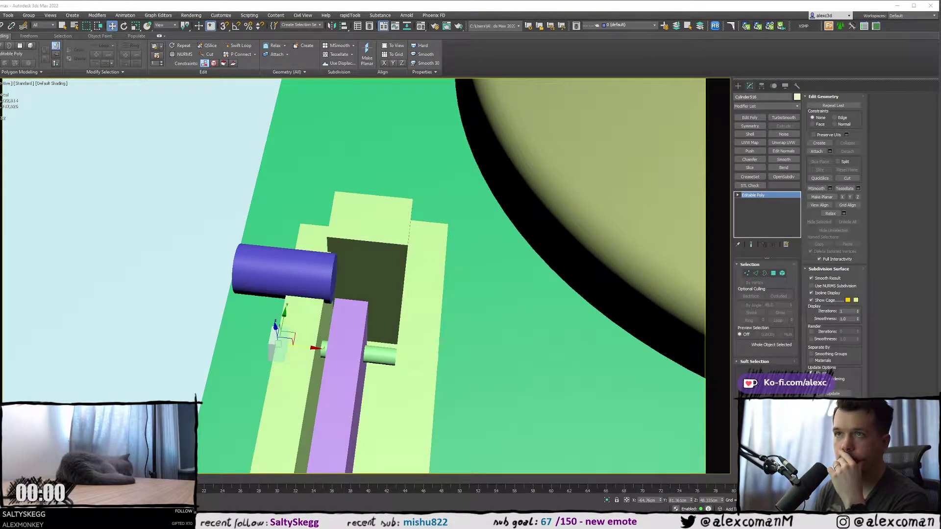
middle_drag(428, 259, 433, 257)
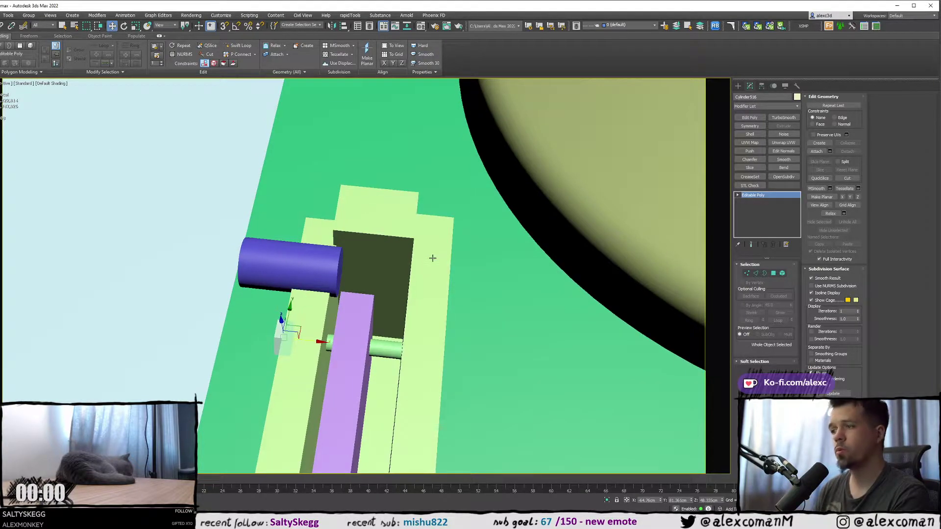
middle_drag(371, 301, 376, 280)
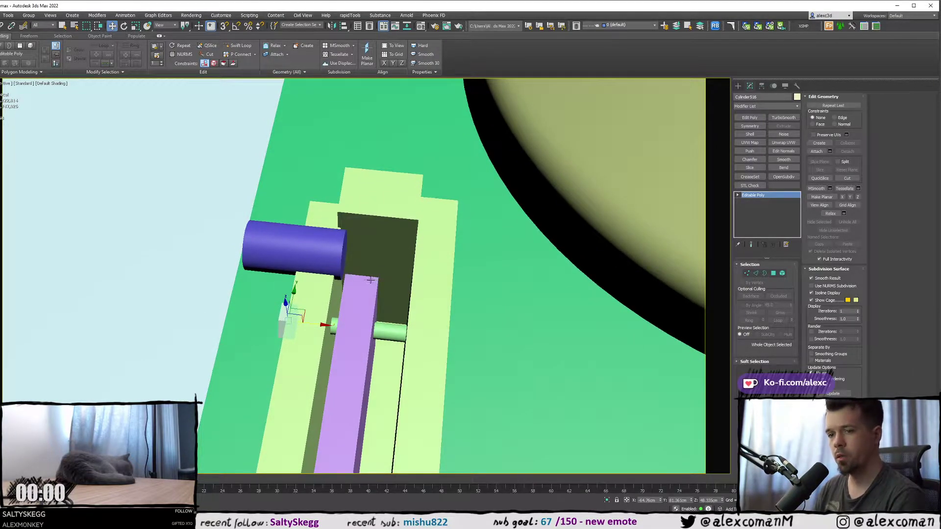
mouse_move(200, 265)
alt+middle_down()
mouse_move(255, 290)
mouse_move(201, 261)
alt+middle_up()
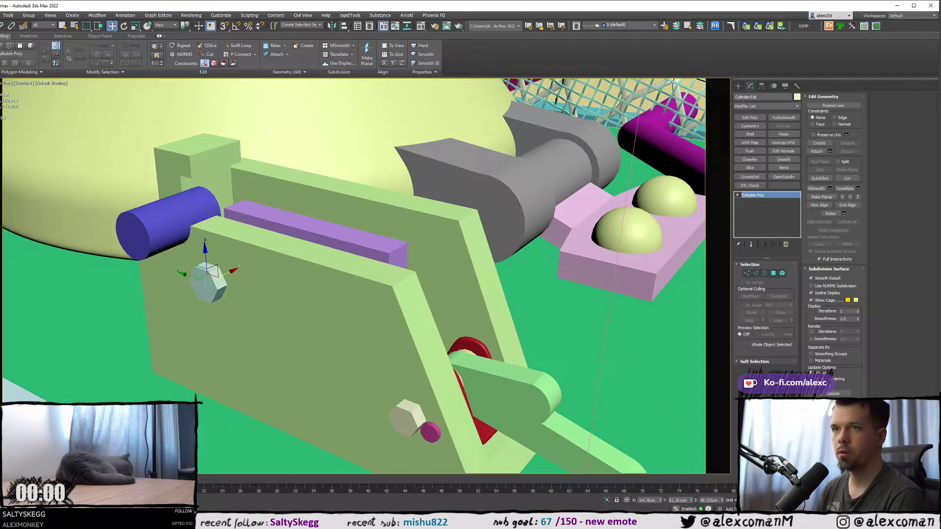
alt+middle_drag(335, 302, 351, 324)
scroll(192, 277, up, 3)
middle_drag(181, 267, 192, 272)
scroll(192, 272, up, 3)
key(e)
drag(248, 269, 261, 280)
scroll(262, 280, down, 6)
alt+middle_drag(263, 280, 282, 294)
scroll(431, 328, up, 2)
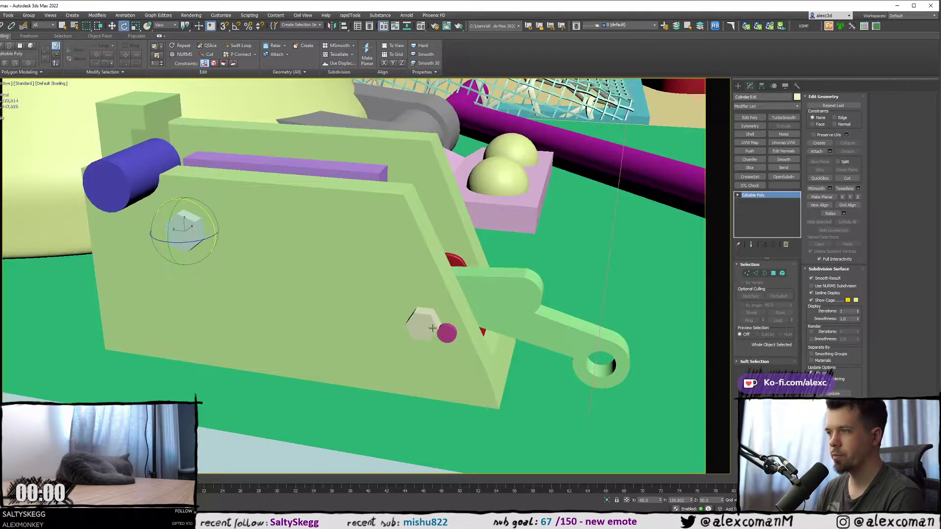
click(430, 322)
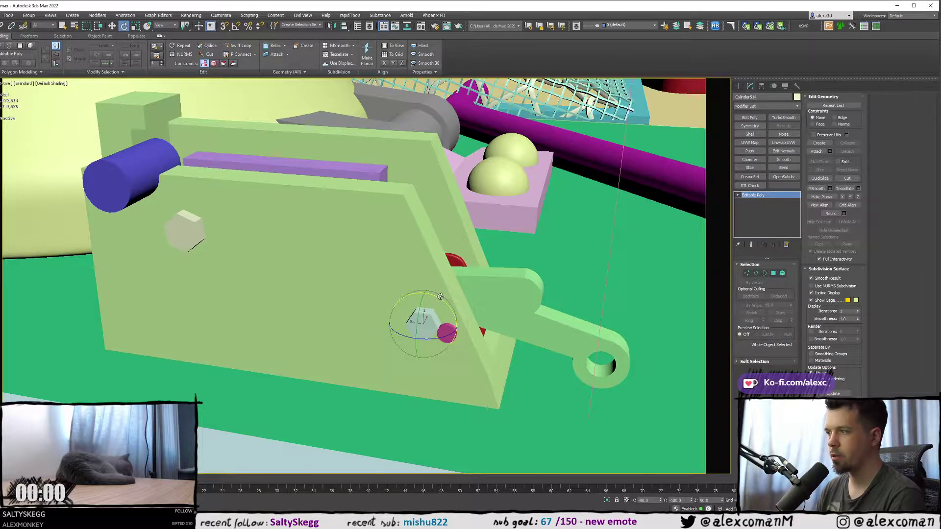
- Copy the upper bolt head across to the opposite side wall of the bracket
alt+middle_drag(432, 323, 285, 307)
scroll(297, 261, up, 4)
click(332, 237)
middle_drag(302, 268, 251, 284)
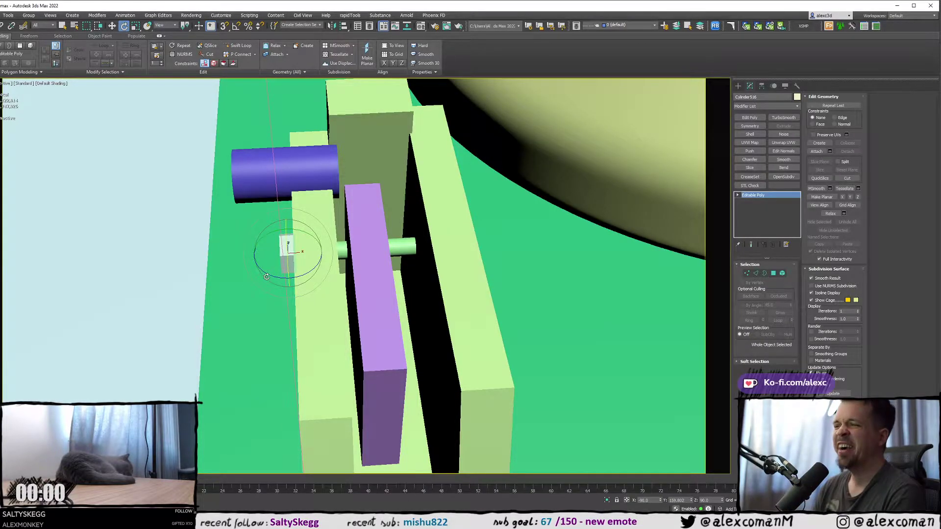
middle_drag(266, 277, 294, 284)
key(w)
shift+drag(324, 287, 473, 272)
key(Return)
- Position the copied bolt head flush against the bracket's outer side face, over the end of the pin
key(alt+w)
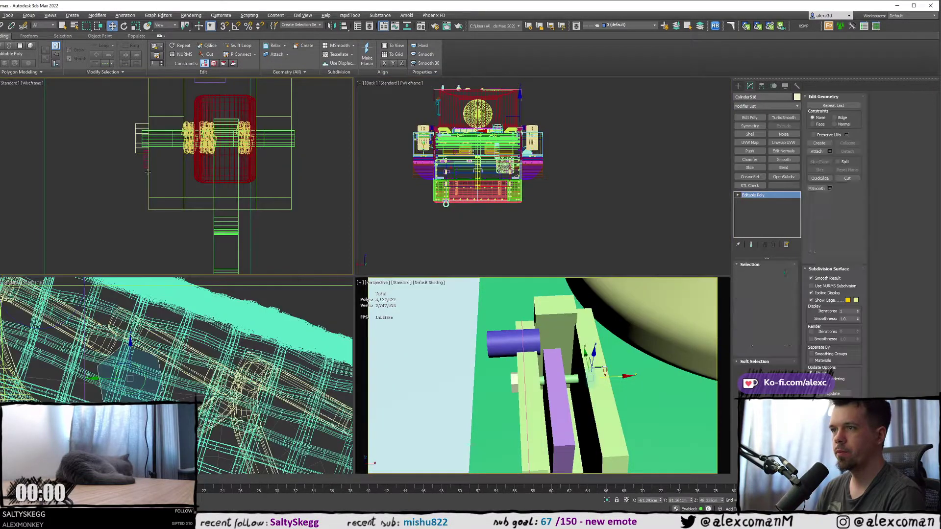
middle_click(227, 210)
key(alt+w)
key(z)
scroll(294, 232, down, 6)
scroll(321, 239, up, 2)
drag(317, 240, 342, 234)
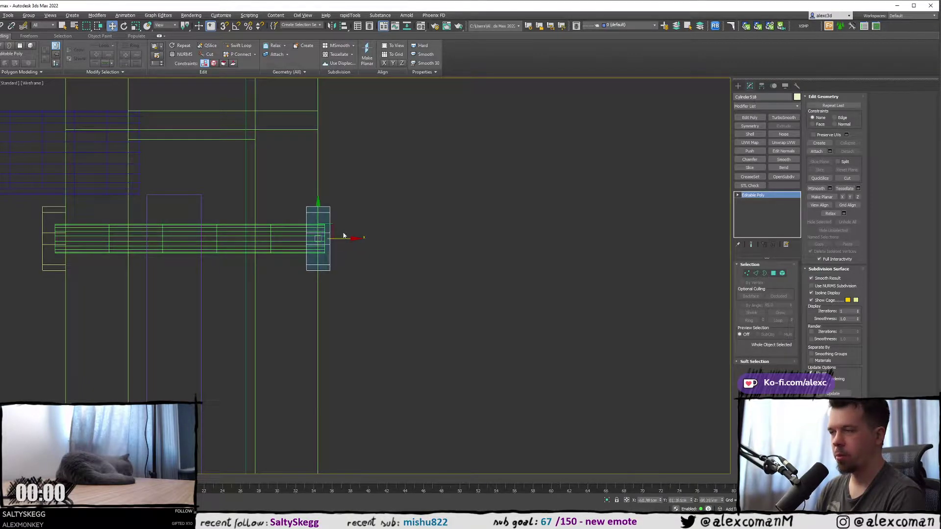
scroll(336, 235, up, 5)
scroll(213, 265, down, 3)
drag(233, 263, 249, 263)
scroll(249, 263, down, 1)
scroll(247, 264, up, 2)
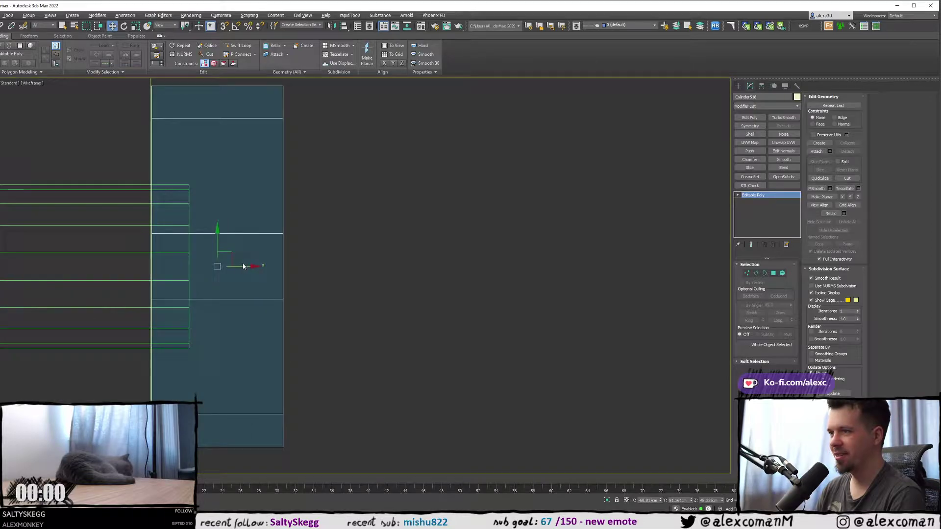
- Copy the lower bolt head beside the springs to the opposite outer face of the bracket
key(alt+w)
middle_click(425, 311)
key(alt+w)
alt+middle_drag(424, 311, 476, 276)
scroll(477, 276, down, 4)
scroll(515, 353, up, 4)
middle_drag(405, 395, 264, 304)
scroll(304, 332, up, 3)
click(310, 335)
alt+middle_drag(310, 336, 227, 303)
scroll(206, 314, up, 3)
scroll(228, 303, down, 5)
middle_drag(303, 306, 248, 289)
alt+middle_drag(248, 289, 196, 283)
mouse_move(218, 285)
shift+mouse_down()
mouse_move(411, 349)
mouse_move(425, 338)
shift+mouse_up()
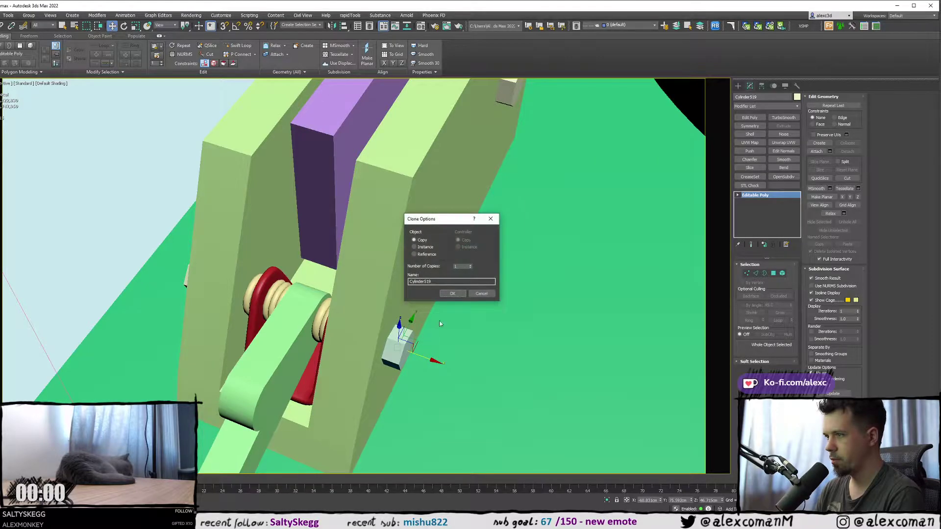
click(457, 294)
- Delete the pivot pin that runs through the springs between the two lower bolt heads
mouse_move(402, 314)
alt+middle_down()
mouse_move(460, 290)
mouse_move(482, 255)
alt+middle_up()
key(F3)
click(354, 357)
key(Delete)
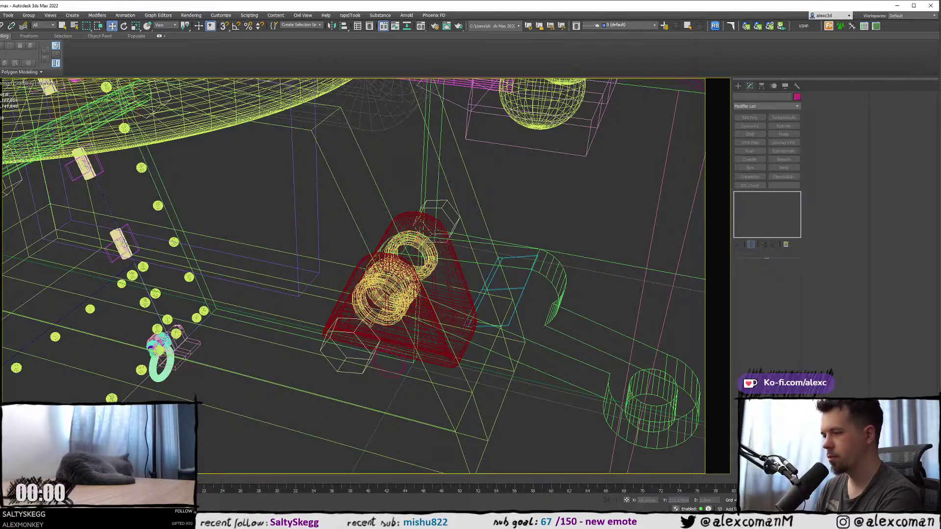
key(alt+Tab)
scroll(382, 349, up, 1)
scroll(381, 351, up, 2)
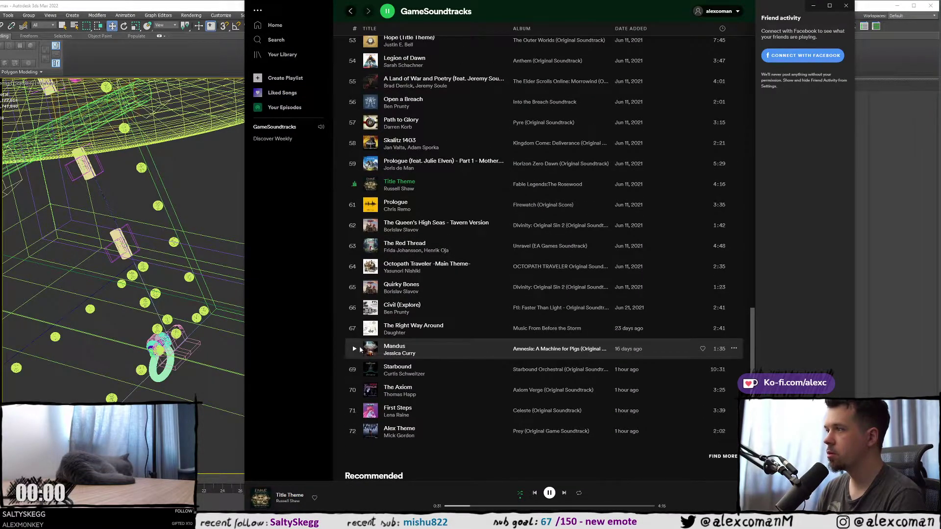
click(185, 3)
- Examine the latch assembly on the rear deck in both shaded and wireframe display
scroll(168, 157, down, 3)
key(F3)
mouse_move(168, 157)
alt+middle_down()
mouse_move(229, 257)
mouse_move(298, 251)
mouse_move(289, 216)
mouse_move(235, 231)
mouse_move(289, 251)
alt+middle_up()
scroll(229, 256, down, 2)
scroll(298, 250, down, 2)
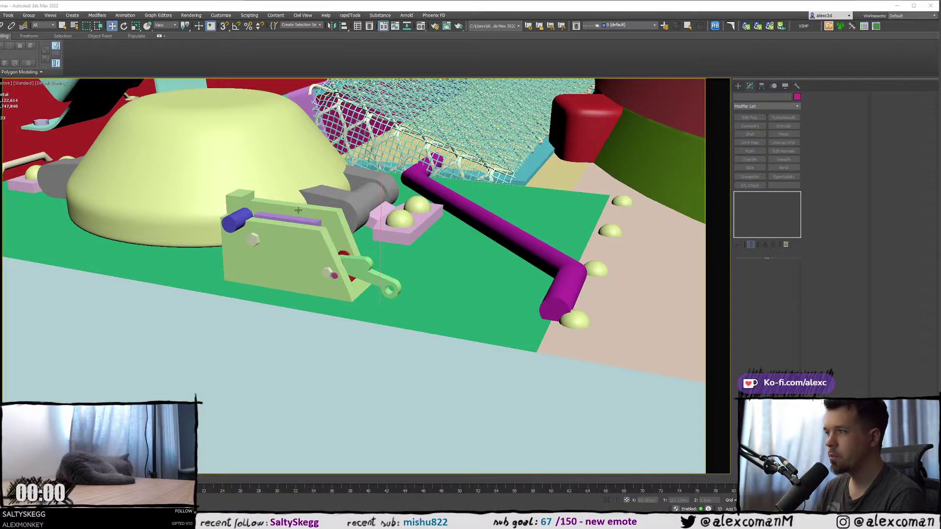
middle_drag(44, 169, 63, 182)
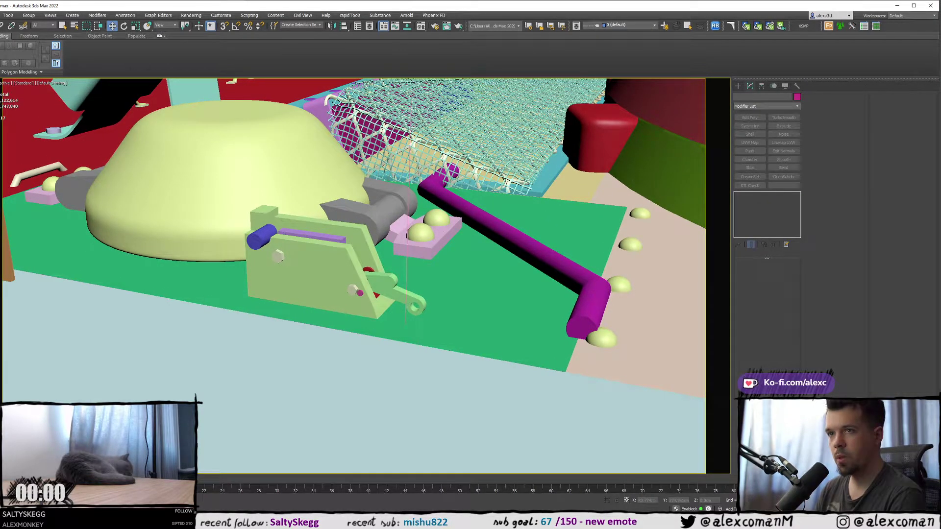
middle_drag(242, 220, 267, 229)
scroll(267, 229, up, 3)
key(F3)
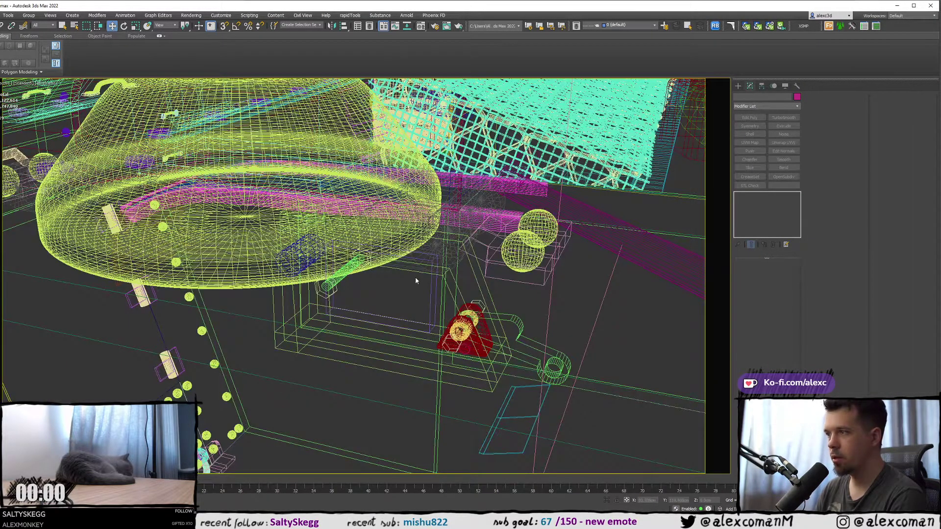
key(F3)
- Select the bracket together with its inner bar, upper pin, bolt heads, red spring plate and blue cylinder
click(434, 300)
key(F3)
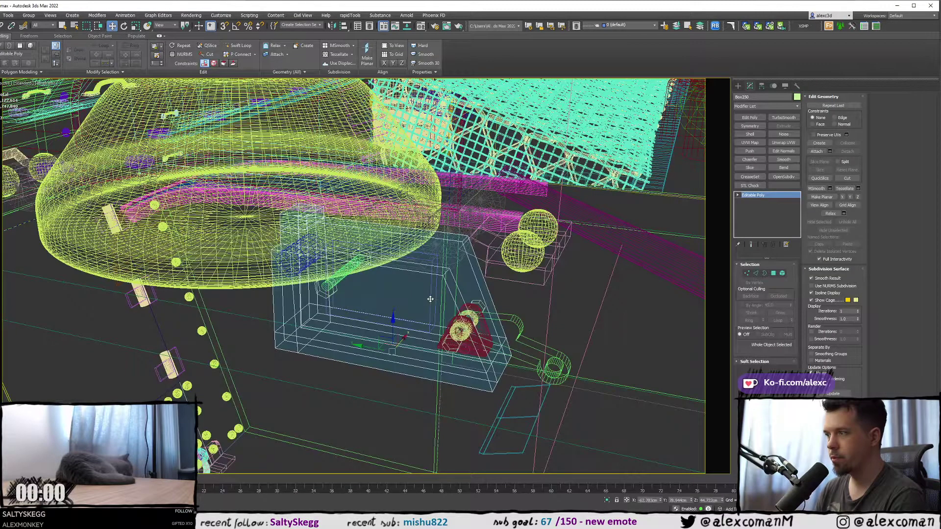
alt+middle_drag(431, 299, 444, 372)
scroll(350, 268, up, 4)
ctrl+click(344, 227)
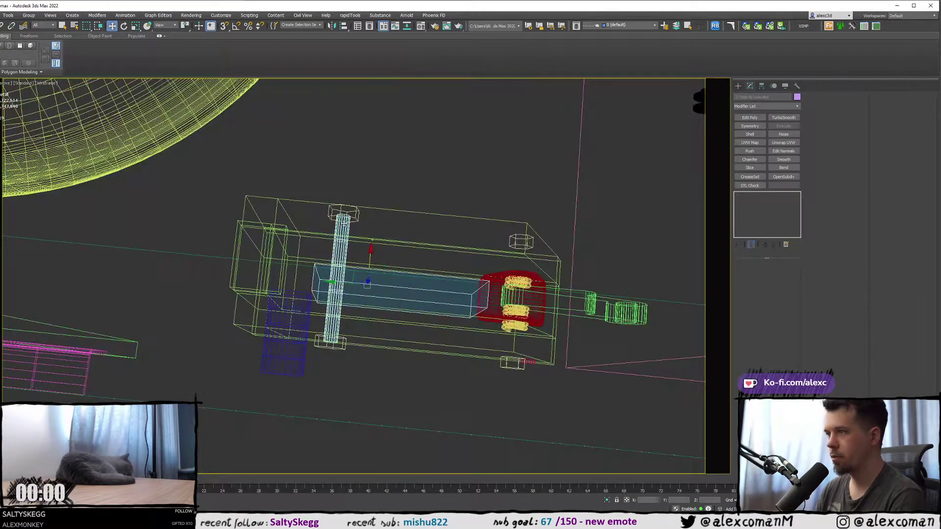
ctrl+click(345, 212)
ctrl+click(336, 344)
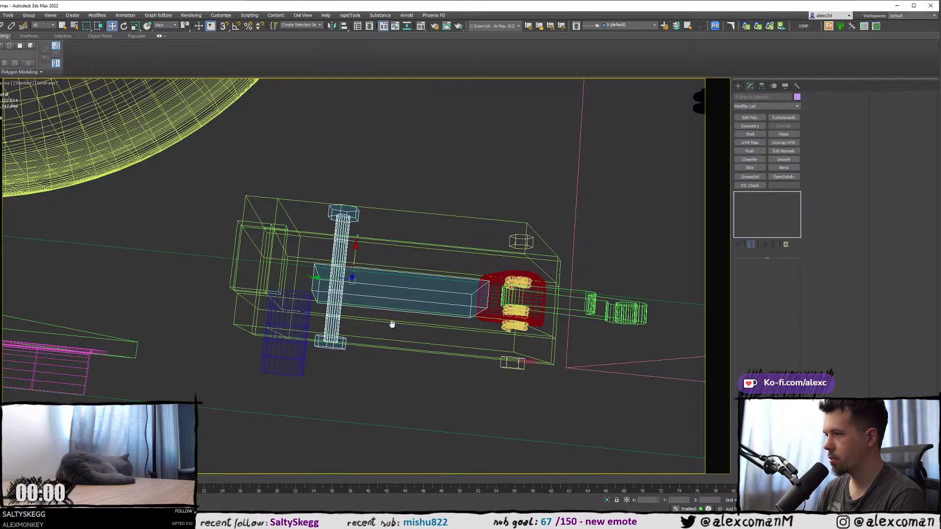
middle_drag(532, 353, 482, 348)
ctrl+click(464, 357)
ctrl+click(443, 272)
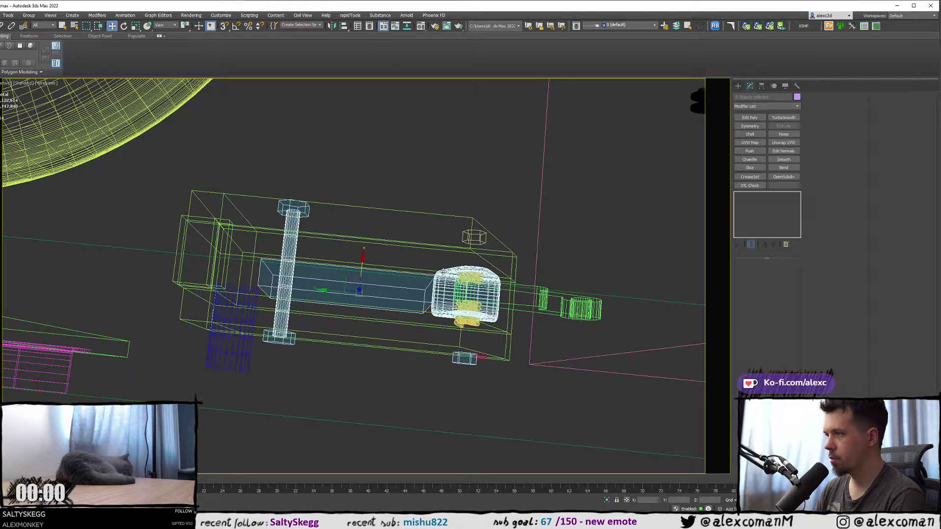
ctrl+click(421, 241)
ctrl+click(222, 314)
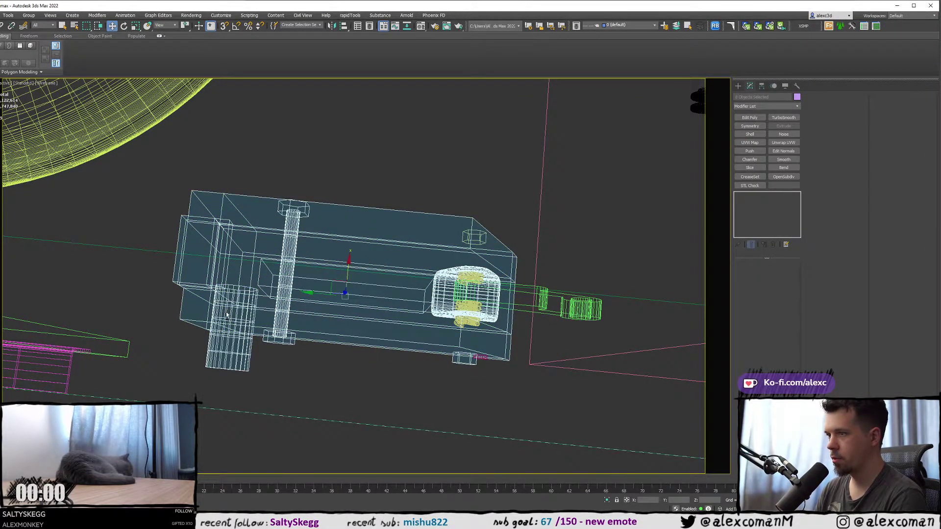
- Add the remaining latch parts to the selection and isolate the whole latch assembly
scroll(220, 311, down, 8)
key(F3)
alt+middle_drag(222, 307, 356, 274)
scroll(268, 295, up, 7)
key(F3)
scroll(356, 274, down, 2)
alt+middle_drag(304, 250, 284, 265)
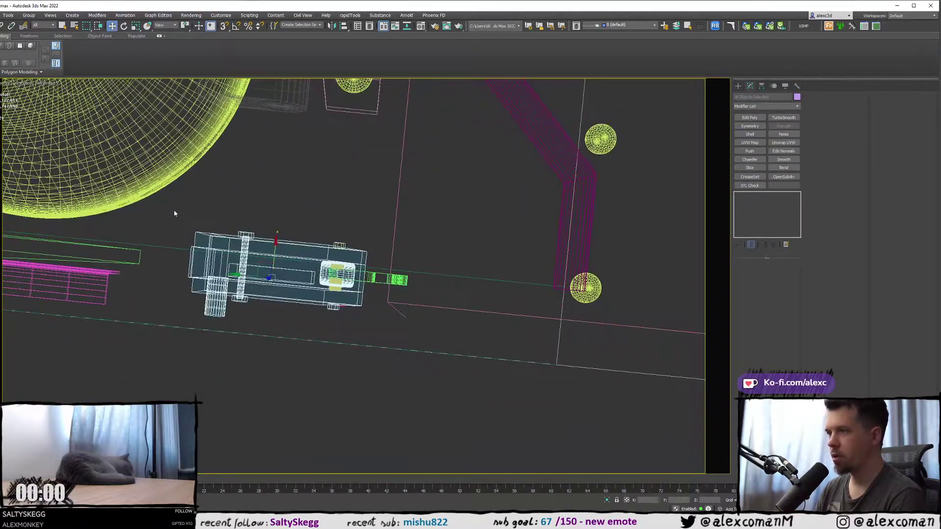
drag(380, 321, 366, 319)
scroll(439, 311, down, 5)
key(F3)
mouse_move(434, 316)
alt+middle_down()
mouse_move(416, 306)
mouse_move(441, 245)
alt+middle_up()
key(alt+q)
- Make the purple bar inside the bracket see-through and convert it to an Editable Poly
click(282, 212)
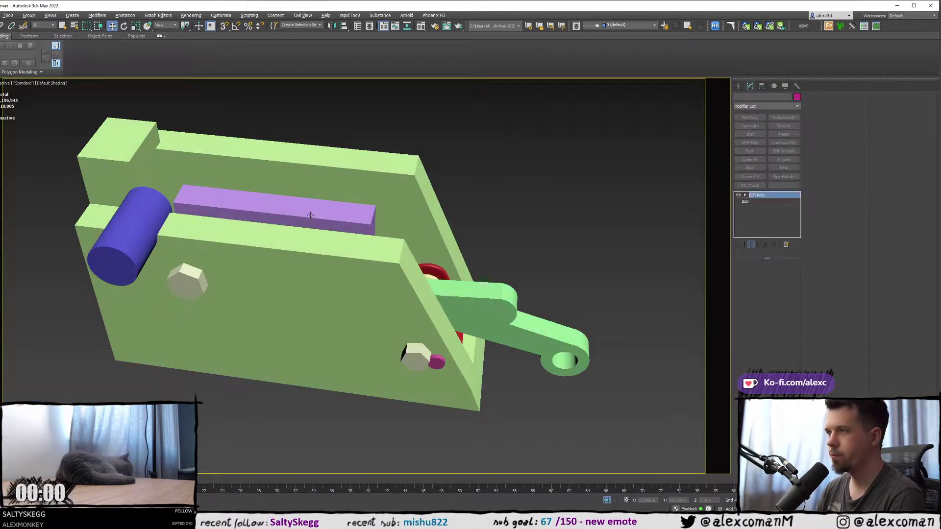
key(alt+x)
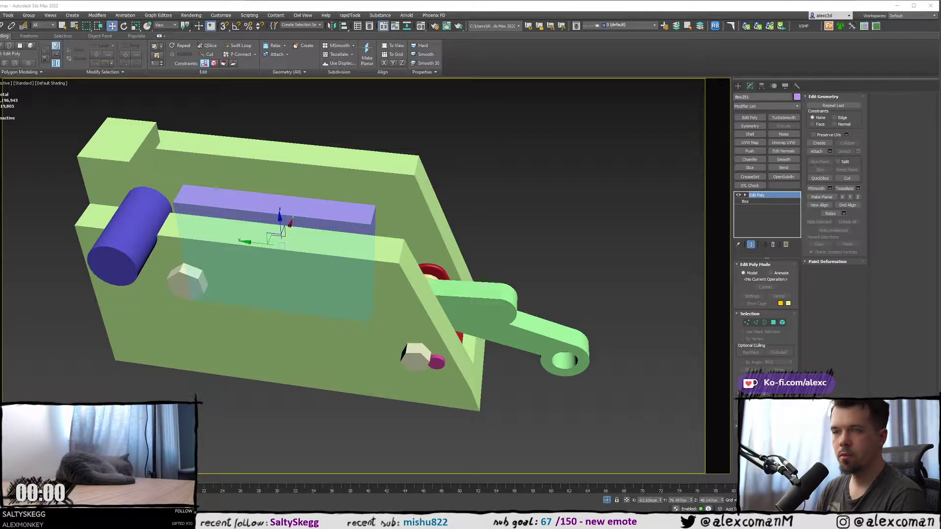
alt+middle_drag(274, 172, 343, 208)
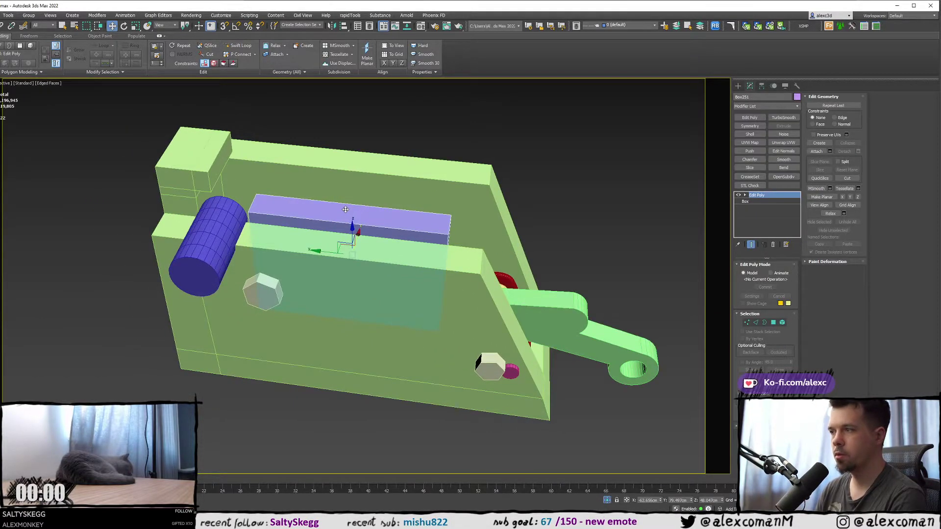
key(F3)
right_click(342, 208)
mouse_move(387, 283)
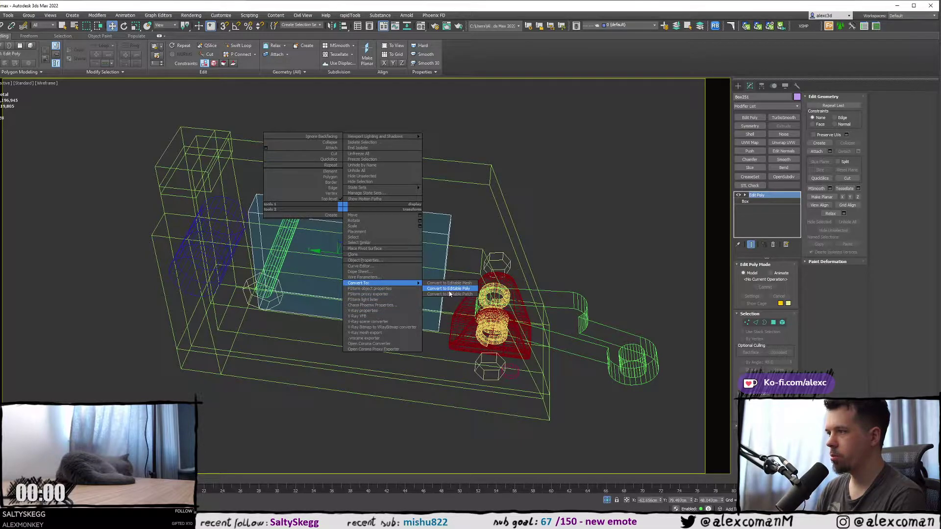
click(444, 288)
- Raise the bottom polygon of the purple bar to just above the upper pin, making the bar a thin strip
alt+middle_drag(417, 281, 395, 227)
key(4)
click(351, 296)
alt+middle_drag(351, 296, 345, 309)
key(F3)
key(F3)
key(F3)
key(F3)
click(348, 209)
mouse_move(348, 210)
mouse_down()
mouse_move(349, 193)
mouse_move(347, 202)
mouse_up()
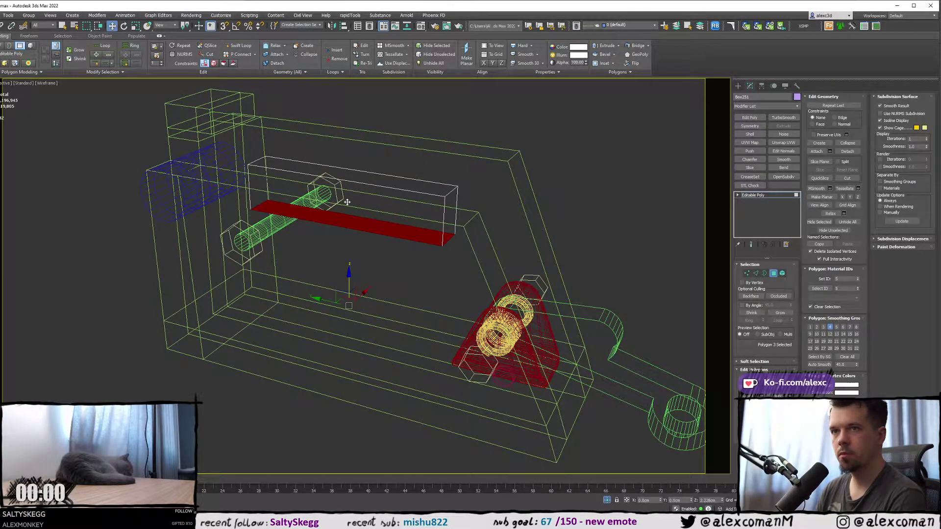
mouse_move(347, 202)
alt+middle_down()
mouse_move(373, 212)
mouse_move(344, 202)
alt+middle_up()
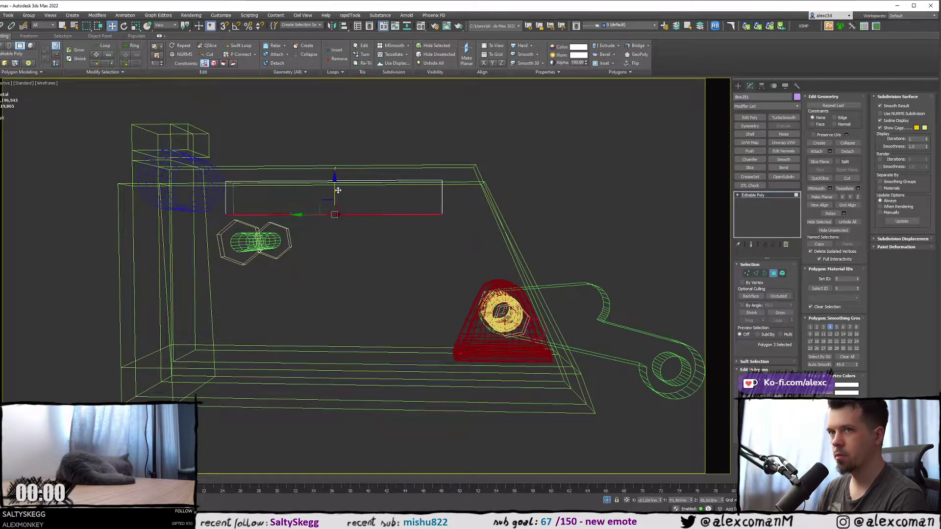
- Connect the purple bar's four lengthwise edges to add an edge loop across its middle
key(2)
right_click(285, 201)
alt+middle_drag(285, 201, 294, 221)
key(2)
key(2)
drag(338, 157, 358, 220)
right_click(358, 222)
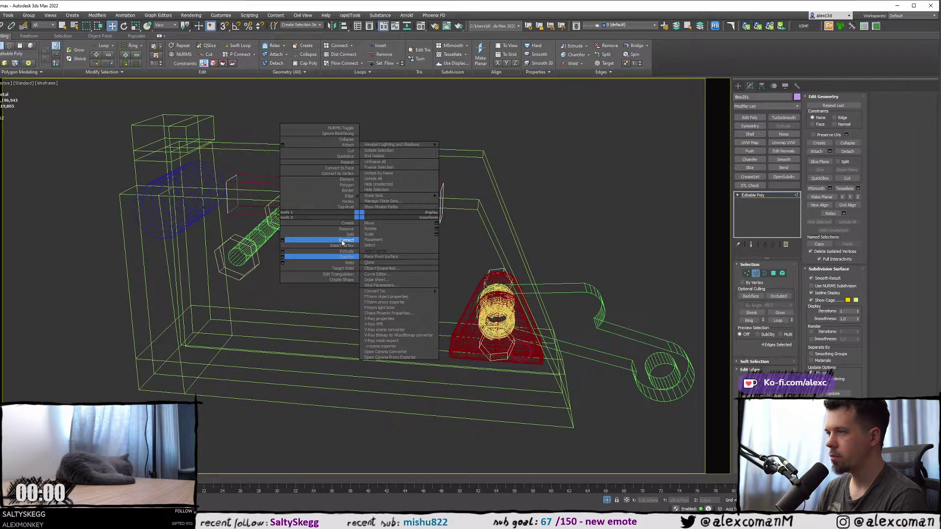
click(343, 239)
scroll(441, 235, up, 2)
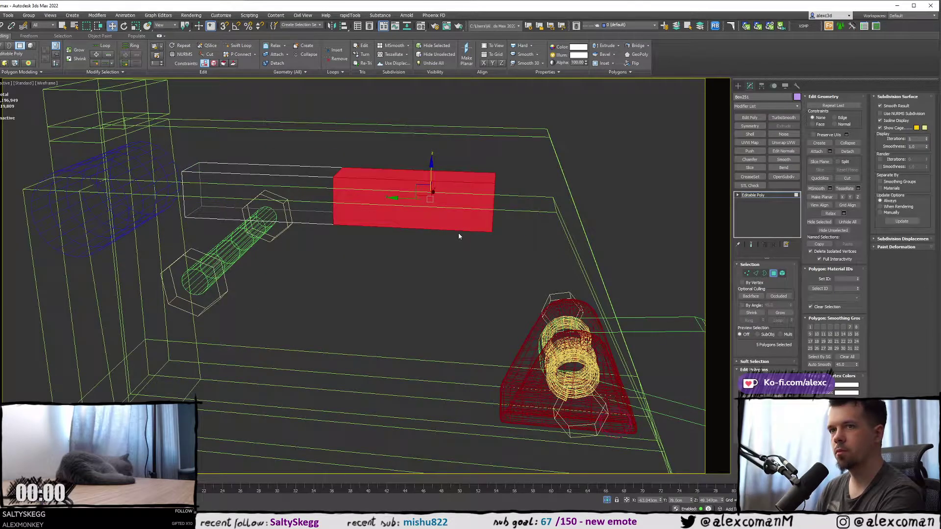
- Insert two more edge loops across the purple bar, one near each end
alt+middle_drag(459, 236, 367, 249)
click(370, 263)
key(alt+1)
click(239, 217)
click(450, 216)
right_click(474, 233)
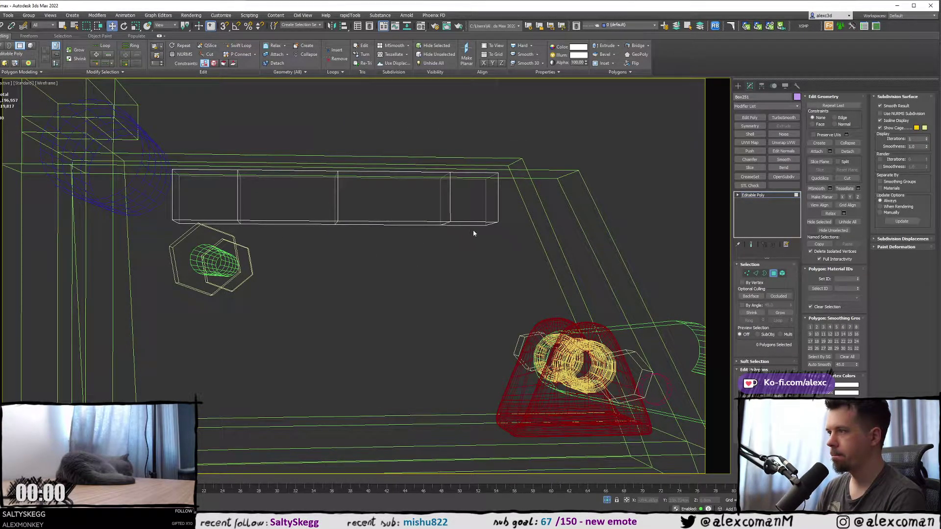
- Extrude the two end polygons on the purple bar's underside downward to form a leg at each end
key(4)
key(4)
click(466, 224)
ctrl+click(228, 222)
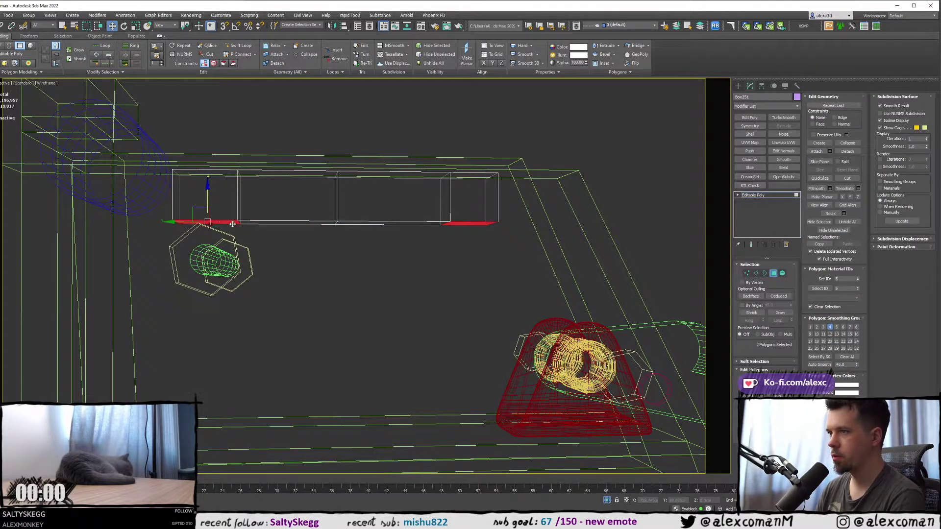
alt+middle_drag(228, 222, 215, 215)
drag(209, 203, 218, 265)
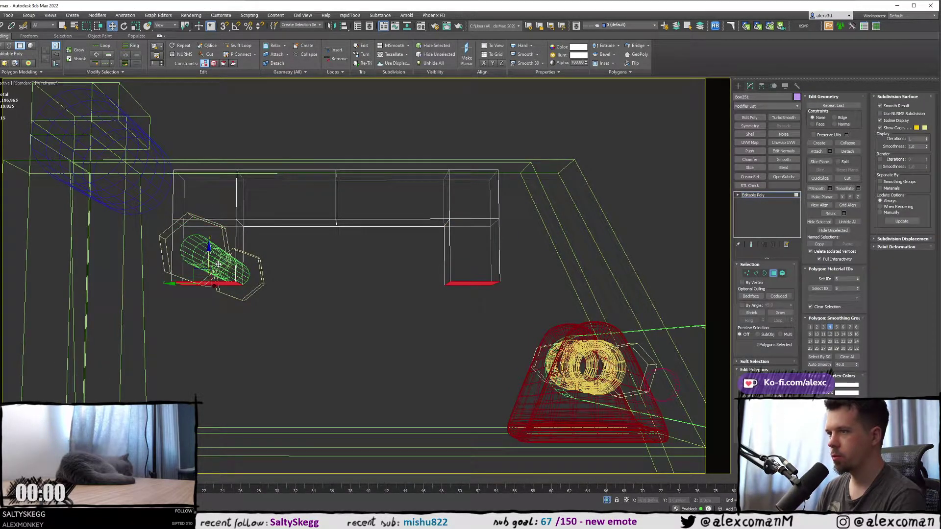
alt+middle_drag(375, 254, 324, 244)
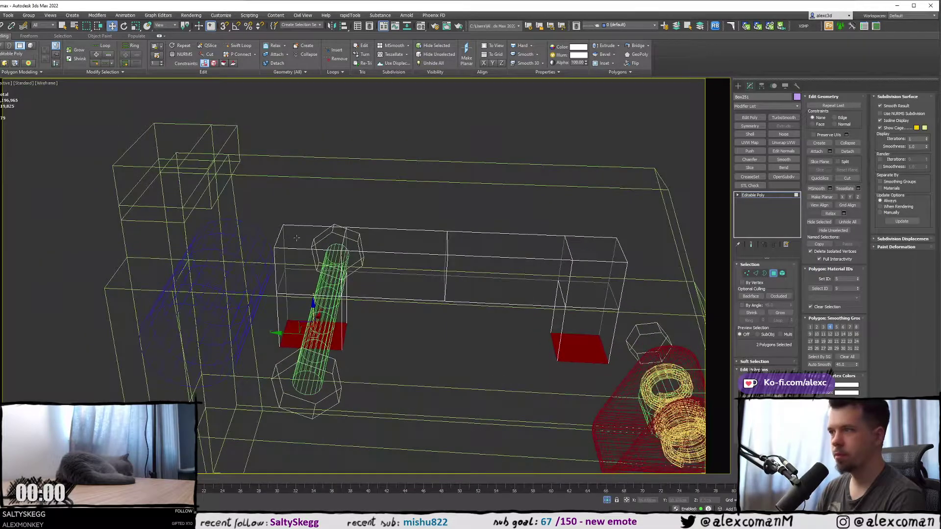
- Extrude the bar's top polygon above the pin-side leg upward into an upright block
click(324, 244)
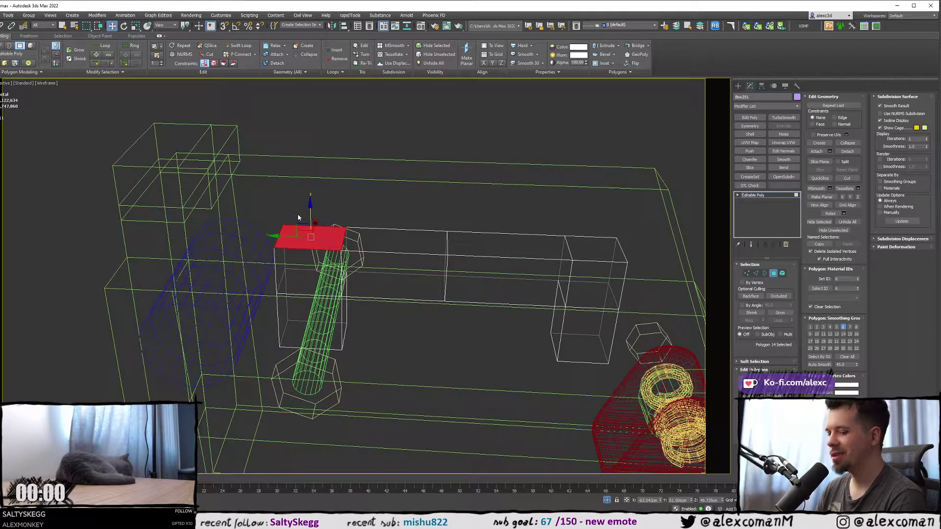
drag(311, 212, 307, 170)
key(F3)
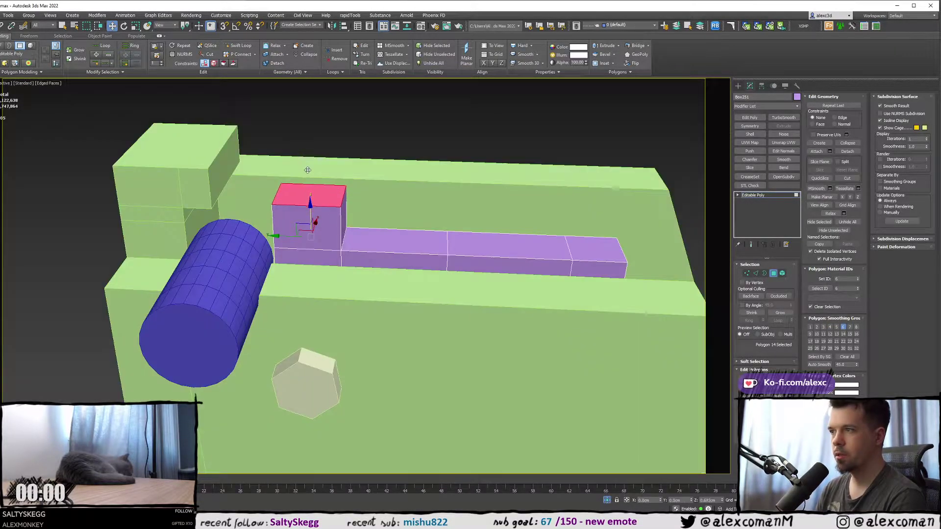
mouse_move(295, 220)
alt+middle_down()
mouse_move(194, 226)
mouse_move(300, 230)
mouse_move(323, 260)
alt+middle_up()
key(F3)
click(412, 189)
key(F3)
scroll(302, 231, up, 3)
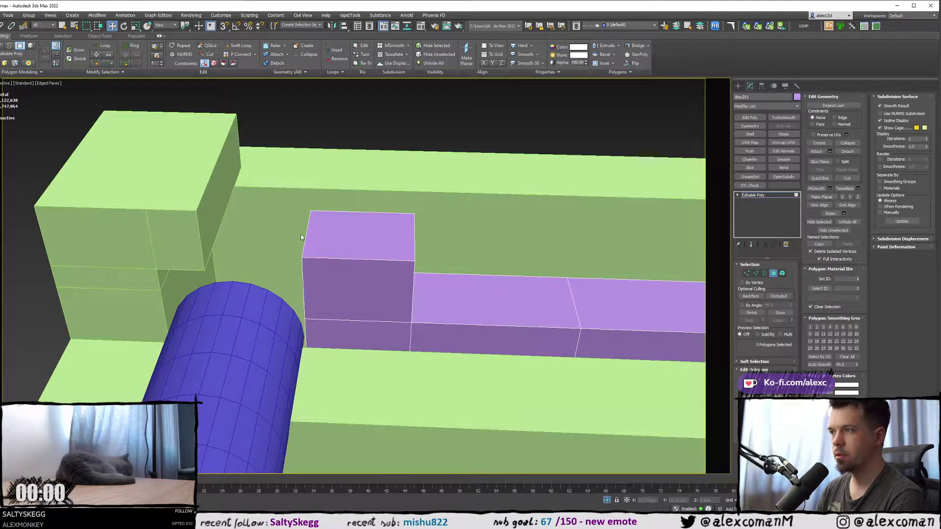
- Extrude the upright block's top polygon upward a second time to add a head section of similar height
key(4)
key(4)
click(344, 233)
alt+middle_drag(345, 233, 376, 243)
shift+drag(368, 227, 361, 173)
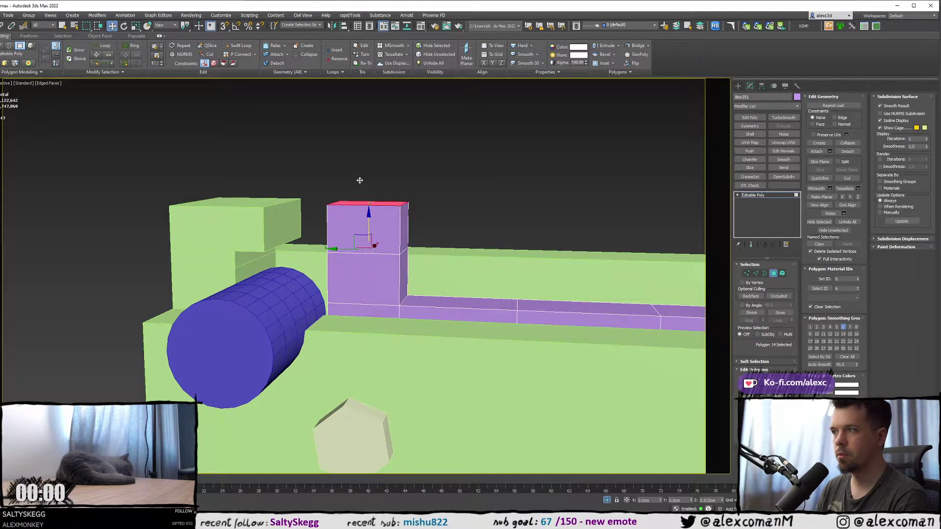
mouse_move(357, 176)
alt+middle_down()
mouse_move(372, 231)
mouse_move(388, 215)
mouse_move(382, 222)
mouse_move(351, 151)
alt+middle_up()
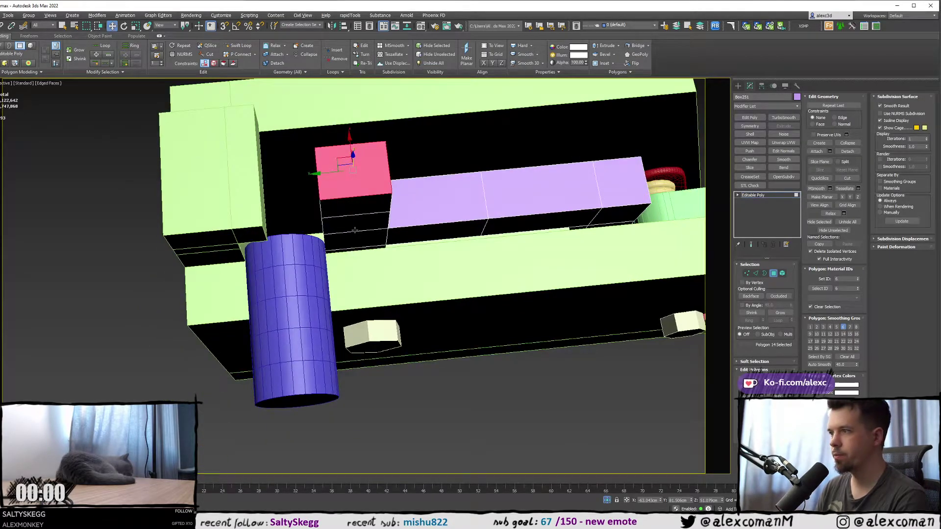
- Nudge all vertices on the bar's pin-side end face slightly along the bar's length
key(F3)
drag(318, 201, 319, 202)
key(1)
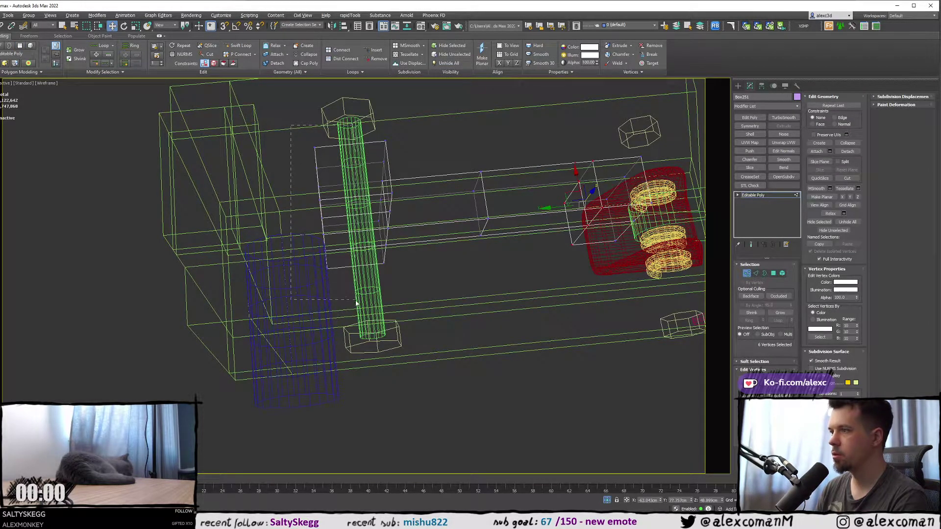
drag(295, 132, 337, 277)
key(F3)
scroll(327, 220, up, 3)
alt+middle_drag(327, 219, 319, 231)
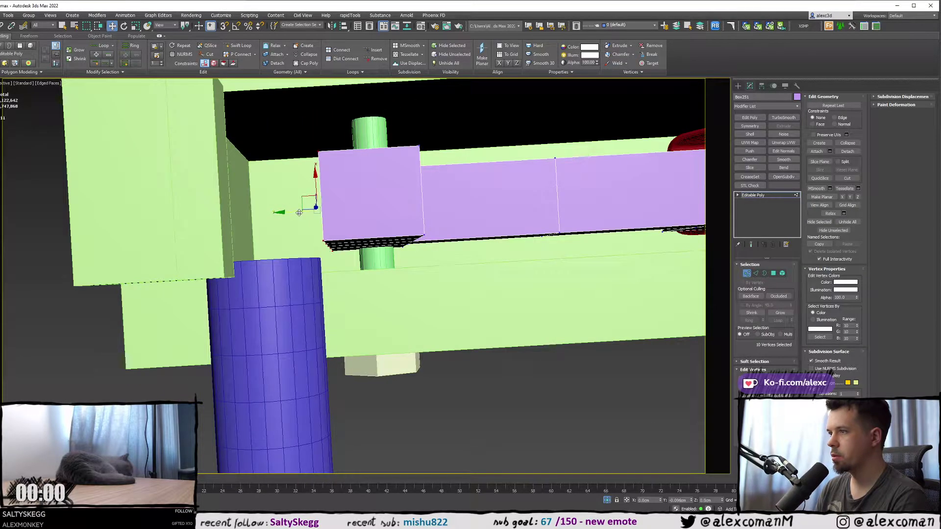
- Move the whole purple bar sideways in the top view to centre it between the bracket's side walls
key(alt+w)
key(alt+w)
key(z)
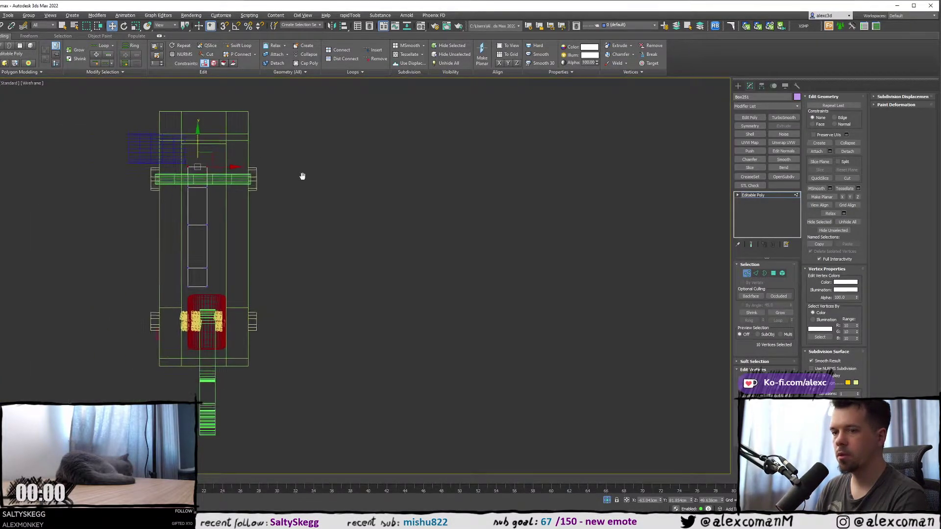
key(ctrl+a)
scroll(348, 204, up, 2)
key(r)
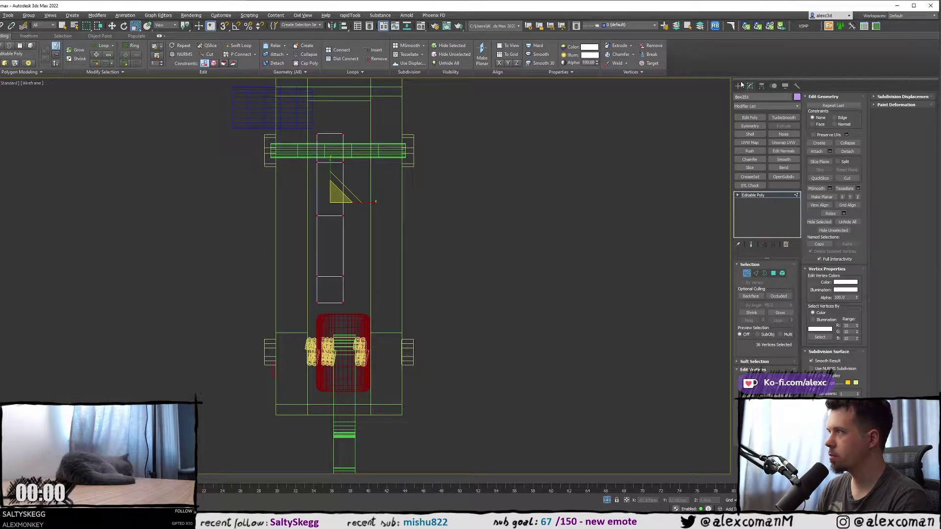
click(738, 86)
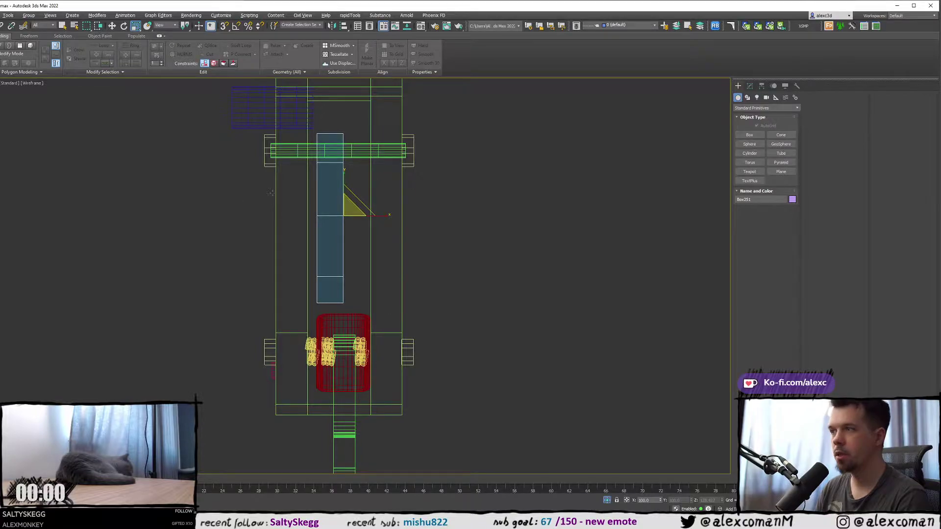
middle_drag(271, 196, 318, 201)
scroll(422, 206, up, 3)
key(w)
drag(385, 236, 399, 237)
scroll(389, 201, down, 5)
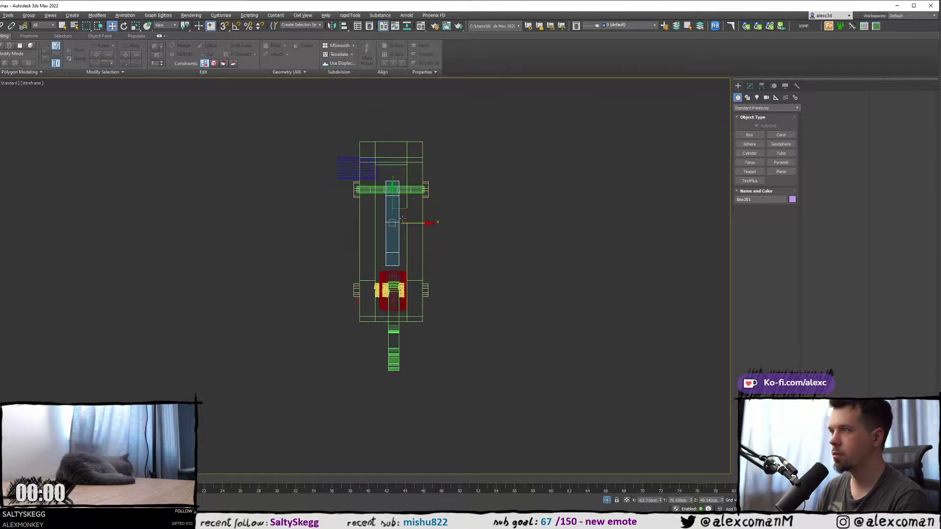
scroll(401, 229, up, 2)
middle_drag(401, 231, 404, 240)
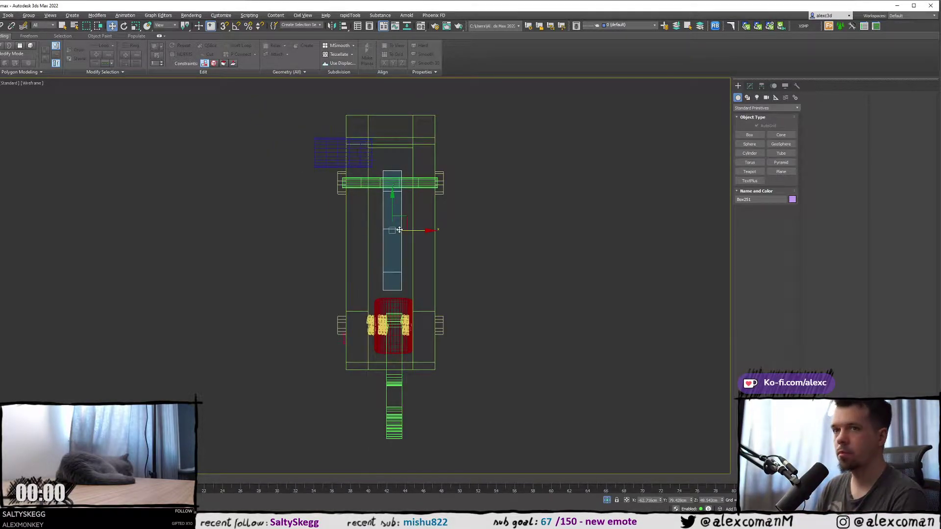
key(alt+w)
right_click(464, 303)
key(alt+w)
alt+middle_drag(464, 303, 490, 250)
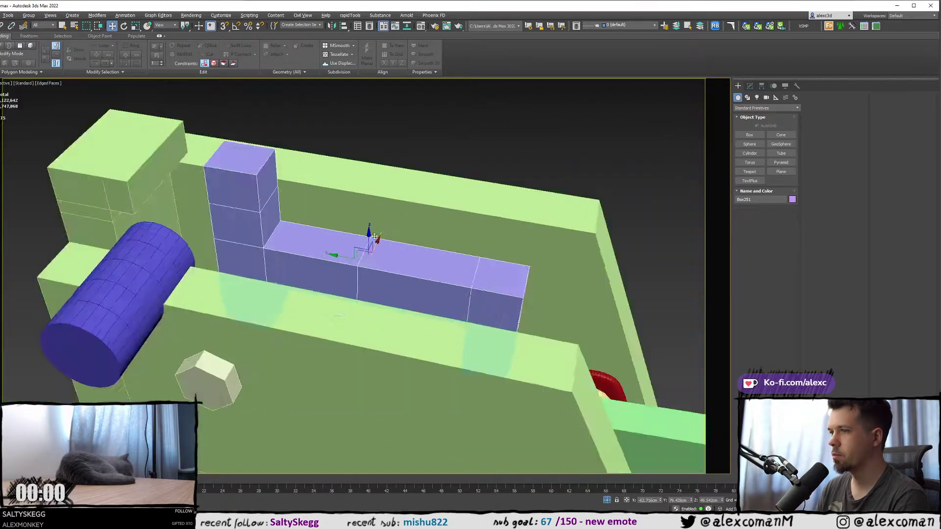
scroll(489, 250, down, 2)
- Extrude the head section's outer end polygon lengthwise toward the bracket's raised end block, forming an overhang
key(4)
alt+middle_drag(331, 236, 378, 227)
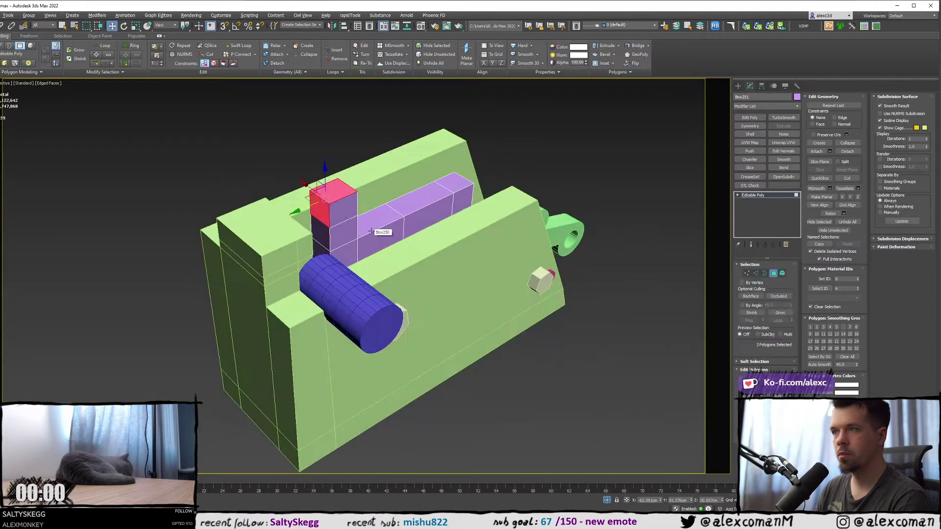
scroll(314, 208, up, 2)
click(318, 206)
alt+middle_drag(318, 207, 294, 216)
shift+drag(294, 216, 250, 216)
alt+middle_drag(314, 245, 373, 259)
- Extrude the head's two side polygons facing the blue cylinder outward toward the bracket's side wall
click(349, 210)
ctrl+click(308, 201)
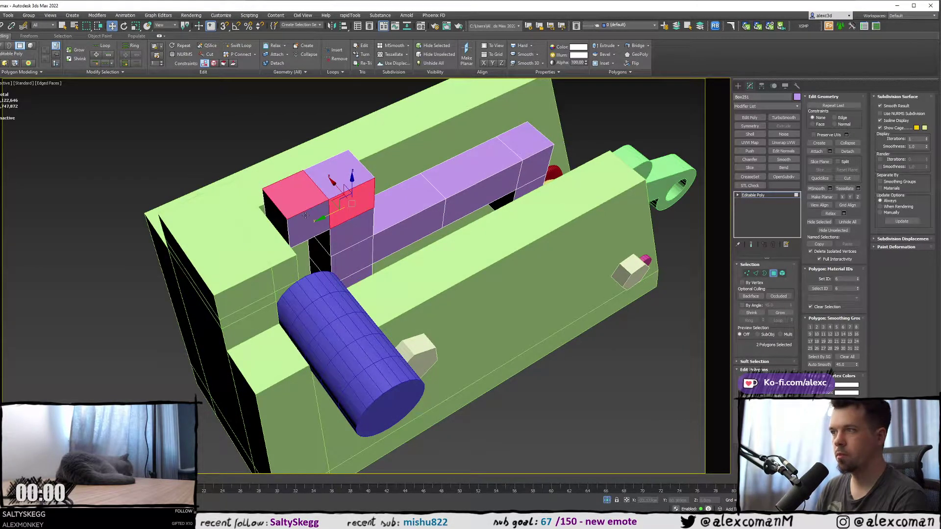
click(312, 221)
ctrl+click(338, 206)
alt+middle_drag(328, 221, 356, 216)
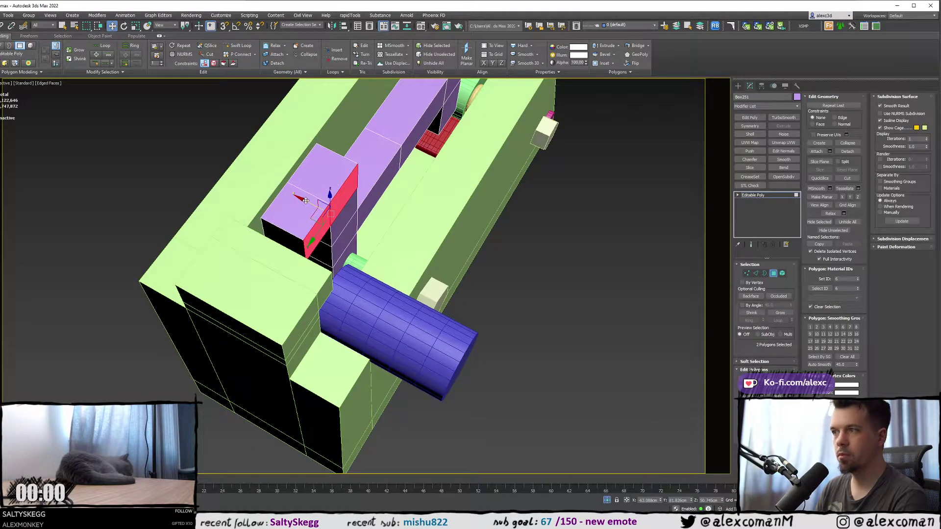
drag(306, 201, 331, 221)
- Extrude the two polygons on the head's opposite side outward toward the other bracket wall
alt+middle_drag(331, 220, 403, 294)
click(347, 277)
ctrl+click(392, 282)
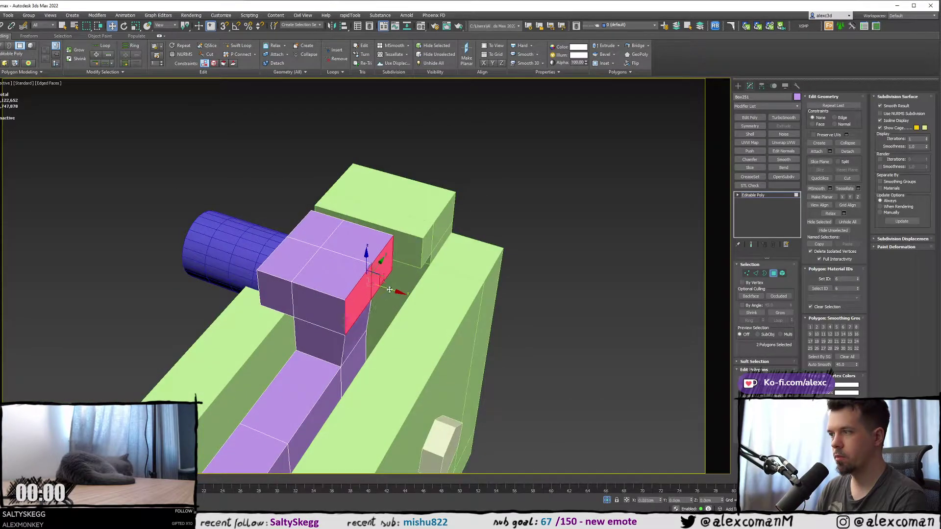
mouse_move(404, 296)
mouse_down()
mouse_move(388, 294)
mouse_move(412, 295)
mouse_up()
alt+middle_drag(412, 296, 412, 292)
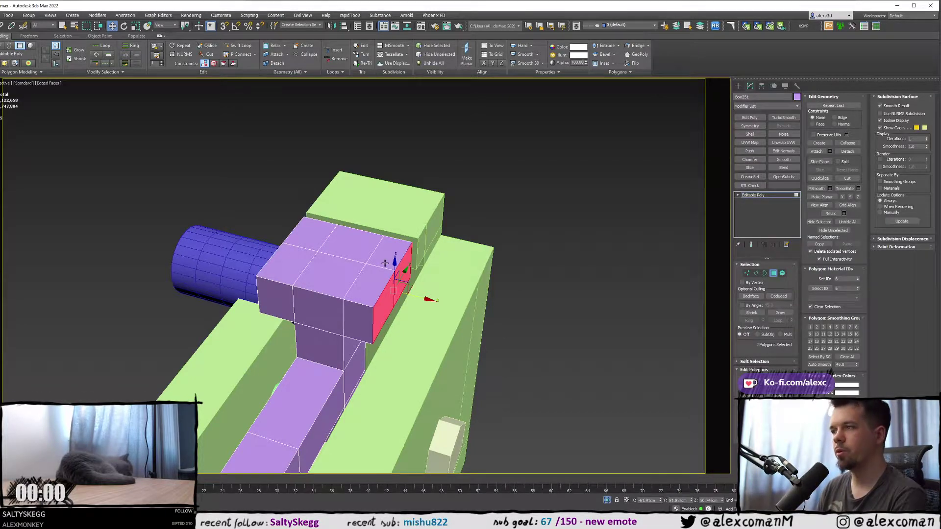
- Move the outer vertices on the newly extruded side of the head flush with the bracket's inner wall in the top view
key(alt+w)
key(alt+w)
scroll(349, 219, up, 6)
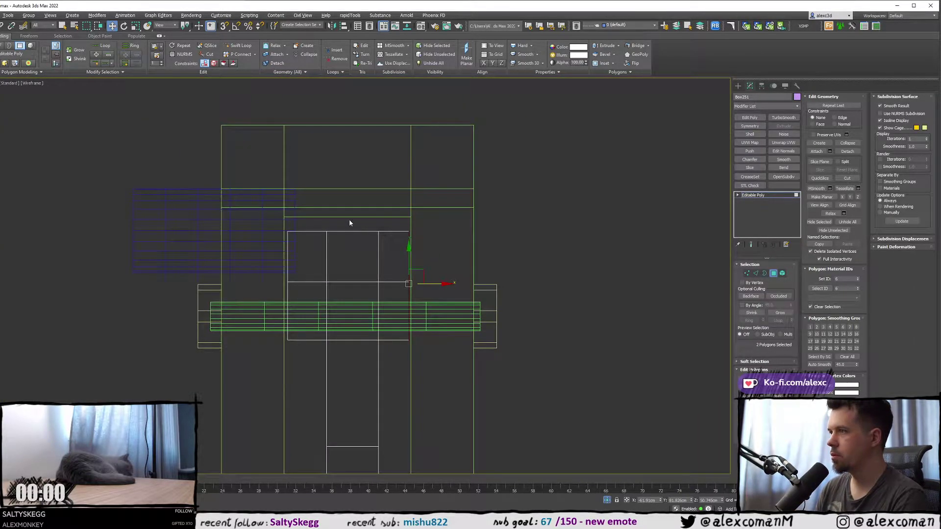
right_click(435, 269)
click(296, 296)
scroll(309, 293, up, 2)
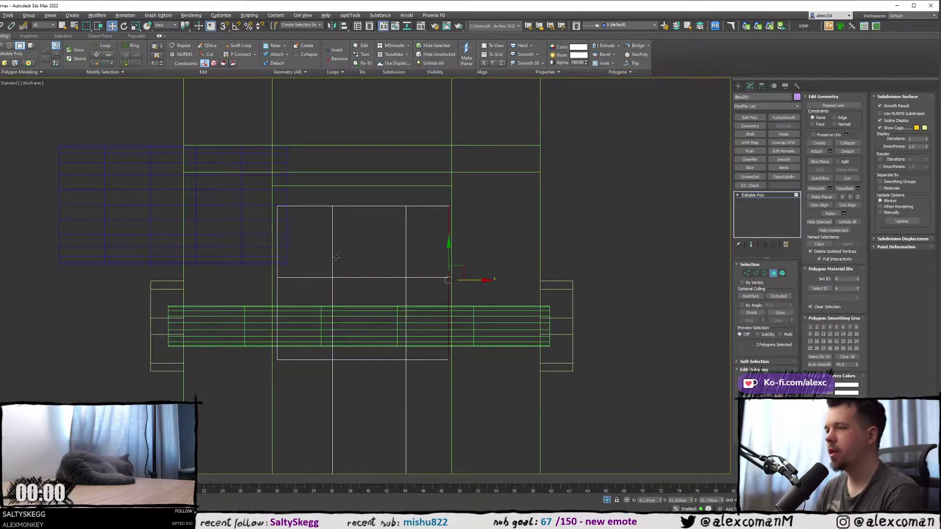
key(1)
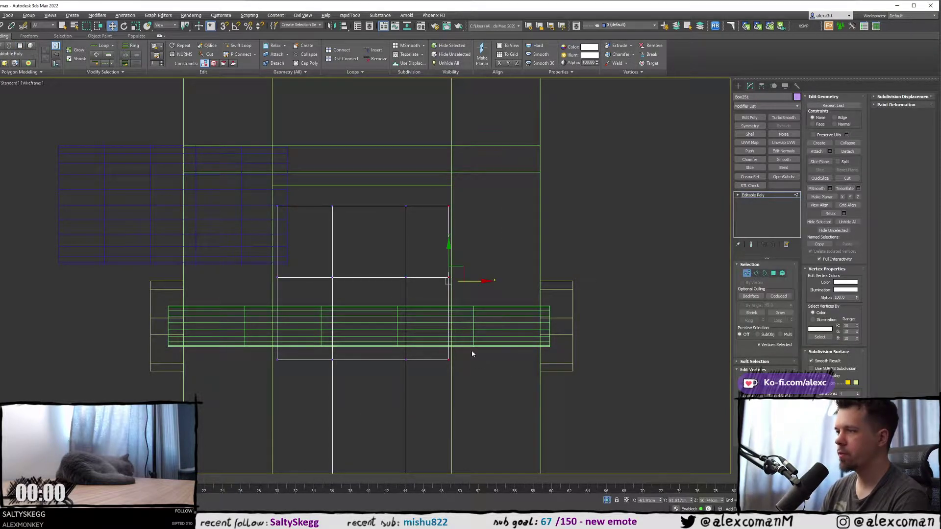
drag(471, 282, 474, 281)
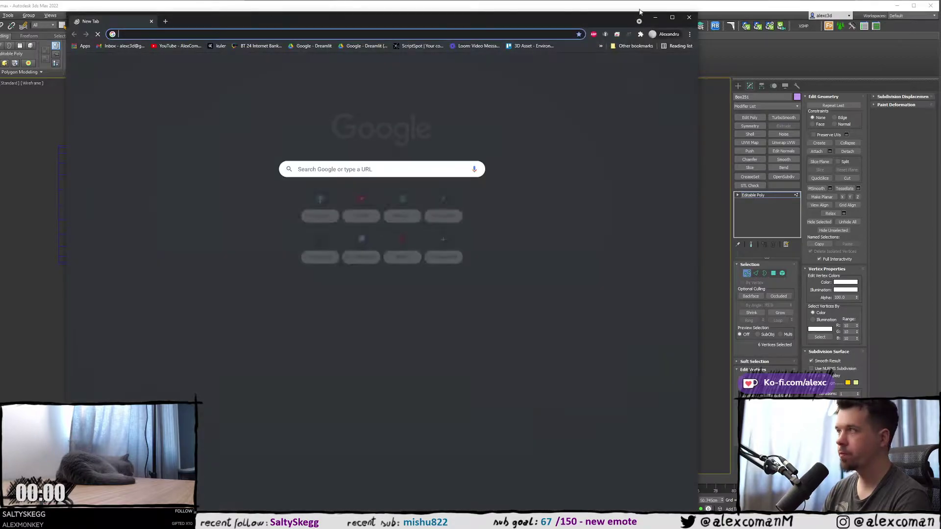
drag(313, 13, 940, 3)
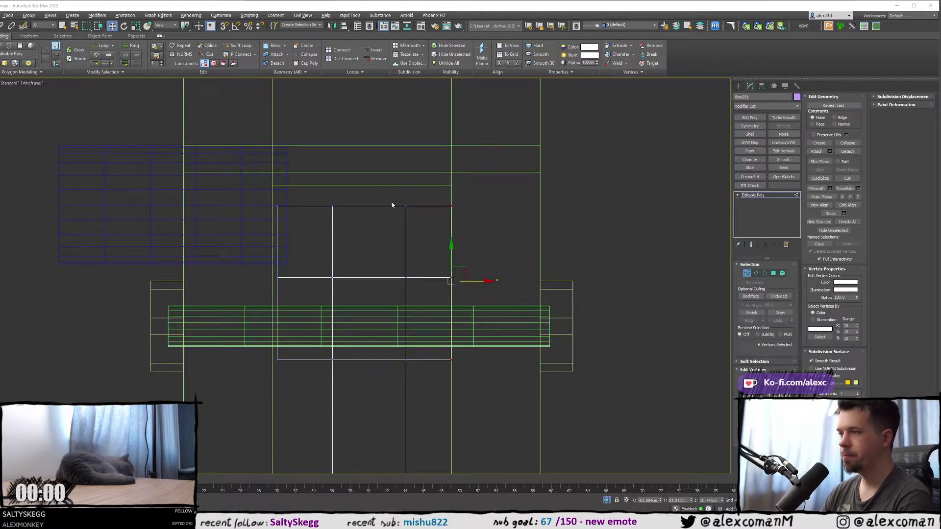
- Round the bottom of the pin-side leg by chamfering its two lower crosswise edges with an amount of 0.368 cm
scroll(396, 201, down, 3)
key(alt+w)
right_click(495, 331)
key(alt+w)
alt+middle_drag(475, 293, 357, 208)
mouse_move(348, 243)
mouse_down()
mouse_move(329, 243)
mouse_move(338, 244)
mouse_up()
middle_drag(343, 243, 246, 221)
scroll(281, 198, down, 3)
middle_drag(477, 209, 357, 224)
scroll(397, 187, down, 3)
scroll(293, 242, up, 5)
key(F3)
key(2)
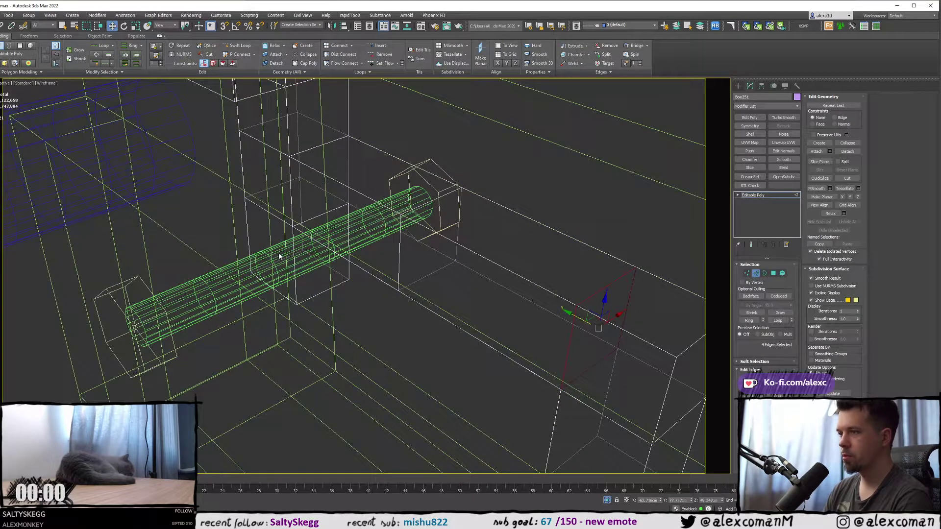
click(277, 262)
ctrl+click(329, 289)
middle_drag(329, 289, 221, 235)
scroll(221, 235, down, 2)
alt+middle_drag(196, 398, 237, 204)
right_click(237, 203)
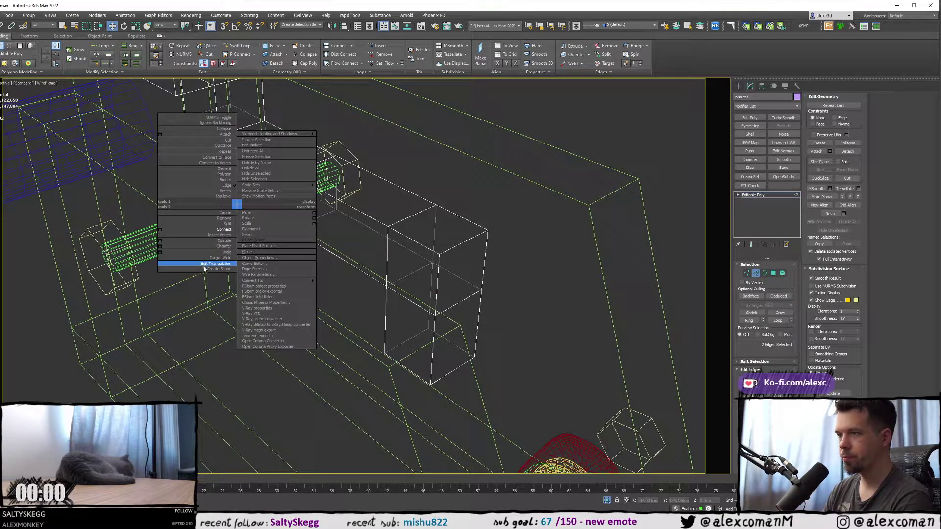
click(160, 247)
drag(360, 291, 361, 288)
alt+middle_drag(289, 252, 319, 248)
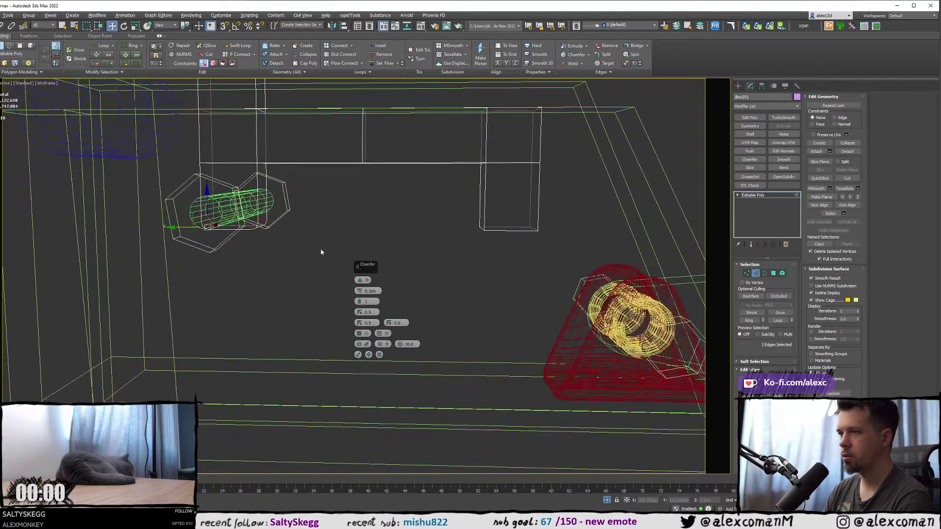
drag(361, 291, 360, 295)
click(359, 300)
click(360, 300)
click(359, 296)
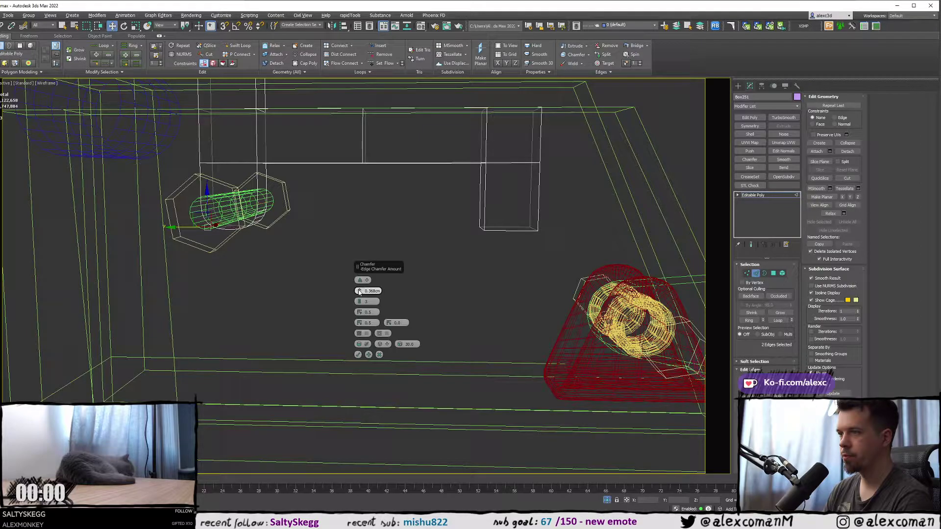
click(358, 356)
mouse_move(388, 265)
alt+middle_down()
mouse_move(355, 264)
mouse_move(322, 294)
mouse_move(357, 234)
mouse_move(383, 220)
mouse_move(392, 189)
mouse_move(374, 195)
mouse_move(342, 248)
mouse_move(342, 267)
alt+middle_up()
key(F3)
scroll(358, 235, down, 5)
click(737, 85)
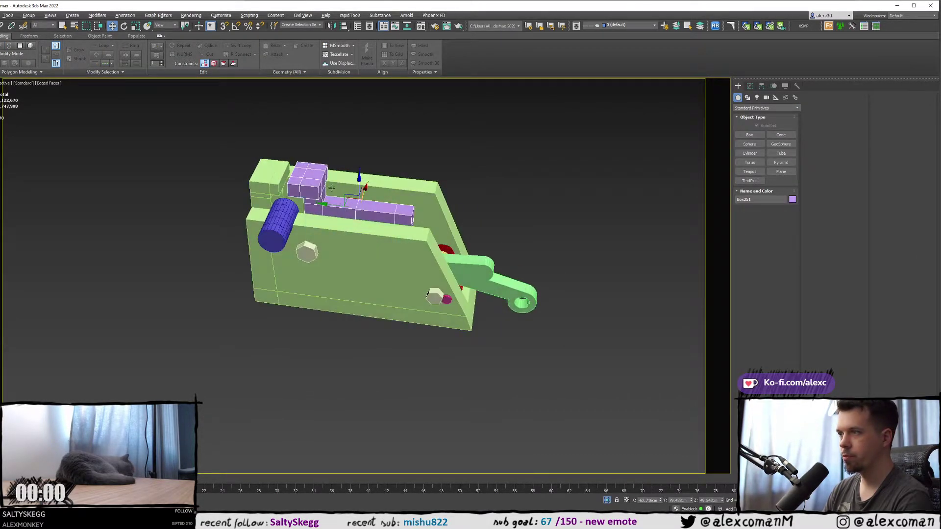
- Move the purple bar in the side view so its rounded leg is centred around the upper pin
key(alt+w)
middle_click(454, 137)
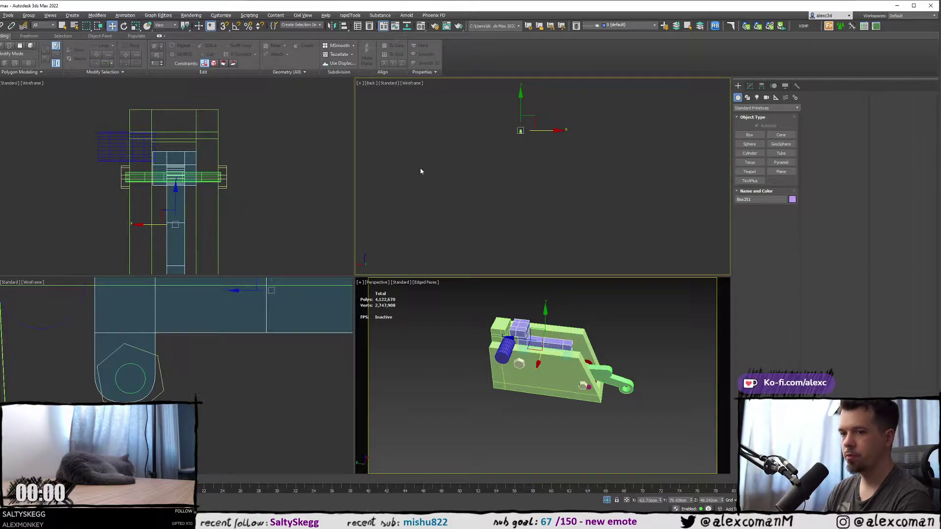
key(z)
middle_click(204, 315)
key(alt+w)
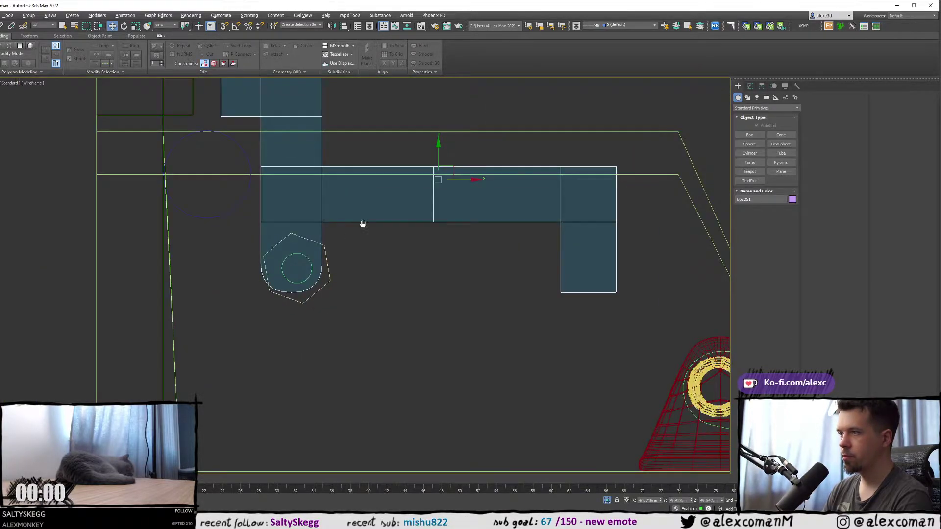
scroll(361, 220, down, 3)
scroll(347, 225, up, 2)
drag(401, 194, 406, 199)
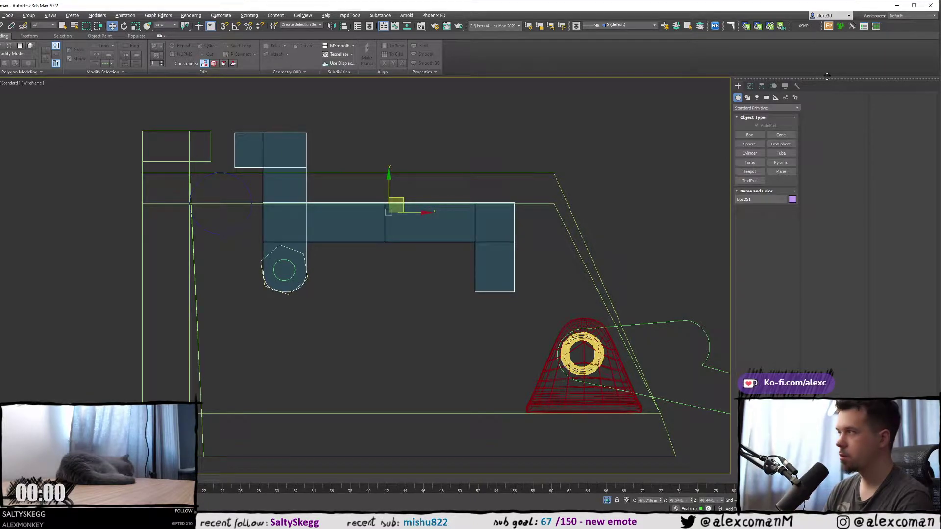
- Relocate only the purple bar's pivot to the centre of the upper pin
click(762, 86)
click(766, 136)
scroll(385, 213, up, 3)
drag(395, 206, 200, 316)
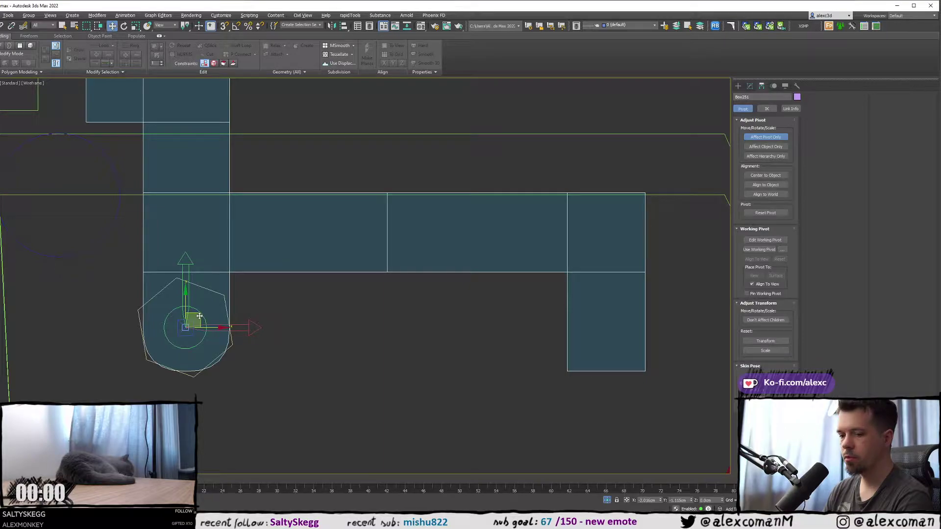
- Finish the pivot adjustment and rotate the purple bar slightly around the upper pin so its long arm slopes down away from the head
key(e)
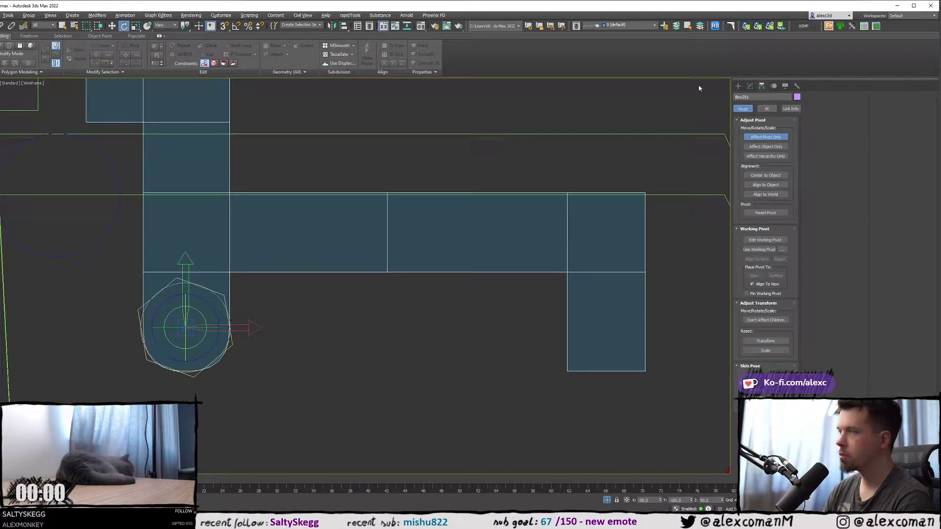
click(738, 85)
scroll(257, 266, down, 2)
drag(228, 282, 232, 284)
- Shift the purple bar together with the upper pin and hexagonal bolt heads slightly toward the bracket's rear block in the side view
drag(293, 347, 293, 348)
key(w)
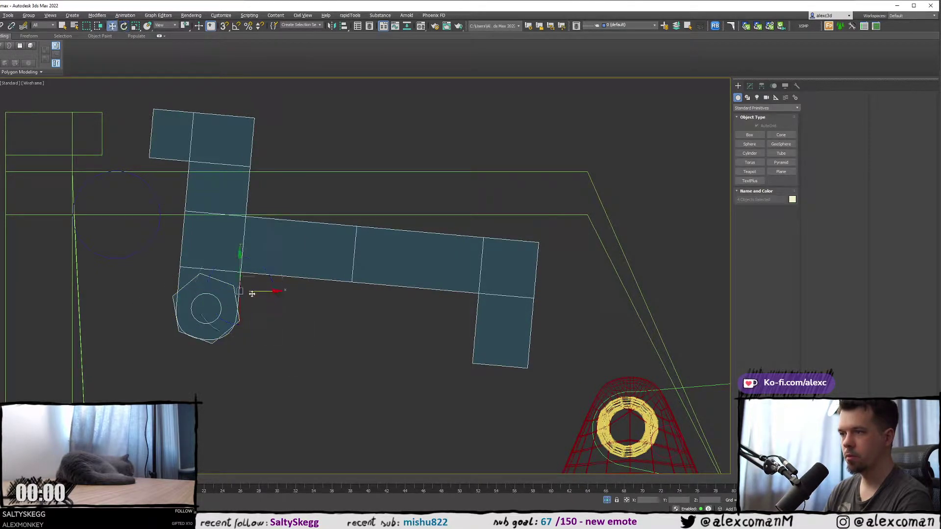
drag(260, 291, 237, 288)
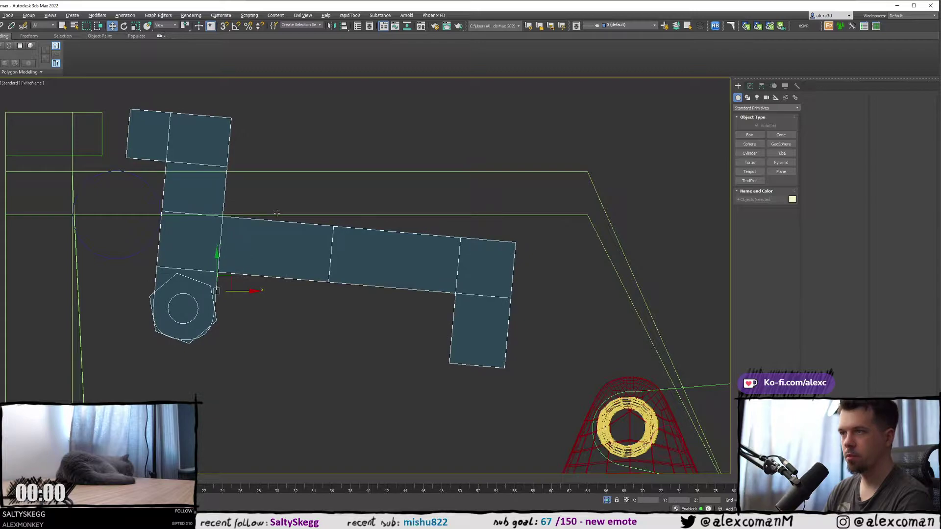
key(alt+w)
key(alt+w)
click(473, 229)
scroll(473, 229, down, 2)
alt+middle_drag(472, 229, 411, 204)
scroll(399, 209, up, 2)
- Lengthen the purple bar by moving its far leg's vertices along the tilted arm, using the Gimbal coordinate system
click(396, 210)
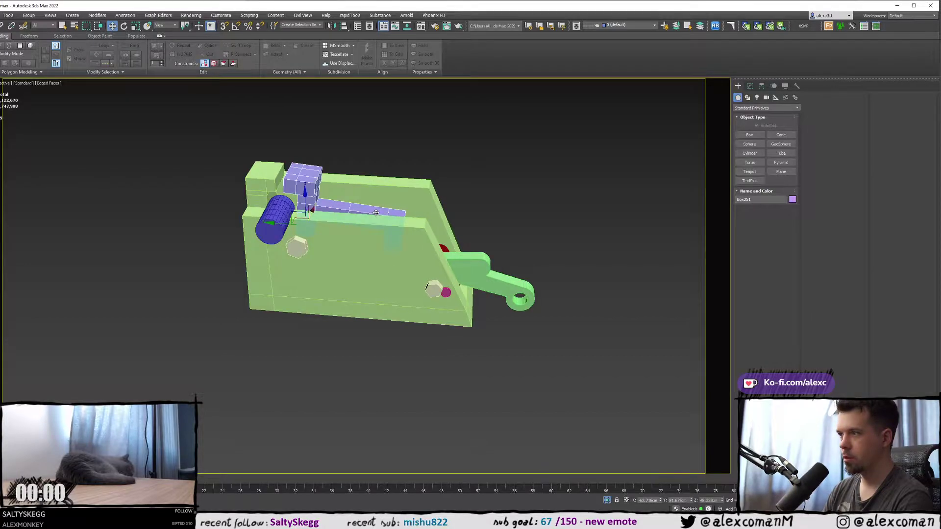
key(alt+w)
middle_click(198, 301)
key(alt+w)
key(1)
drag(408, 193, 544, 387)
click(159, 25)
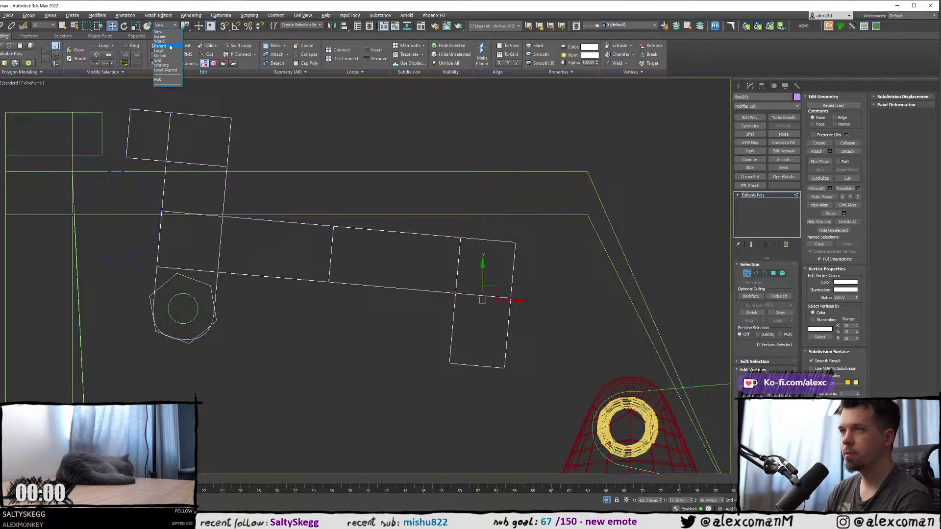
click(160, 55)
middle_drag(410, 204, 333, 178)
drag(432, 276, 485, 280)
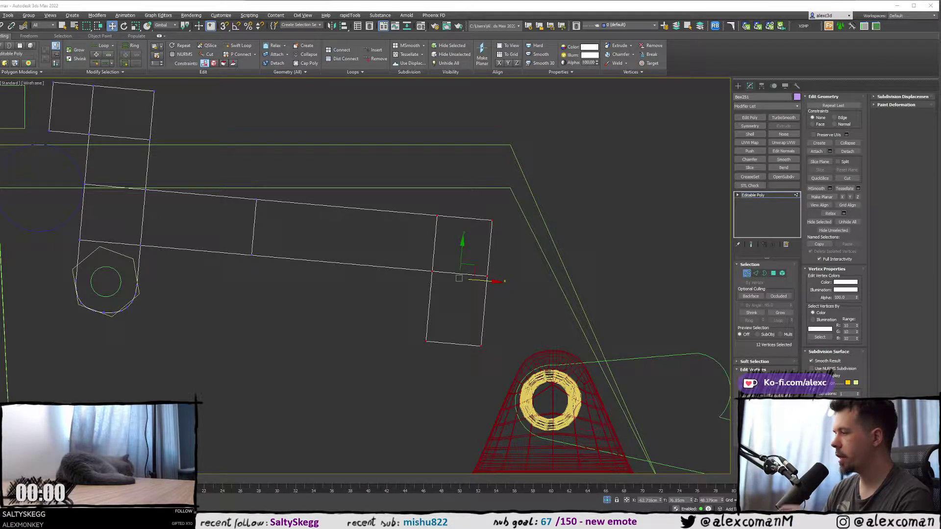
middle_drag(442, 319, 435, 320)
drag(473, 283, 497, 284)
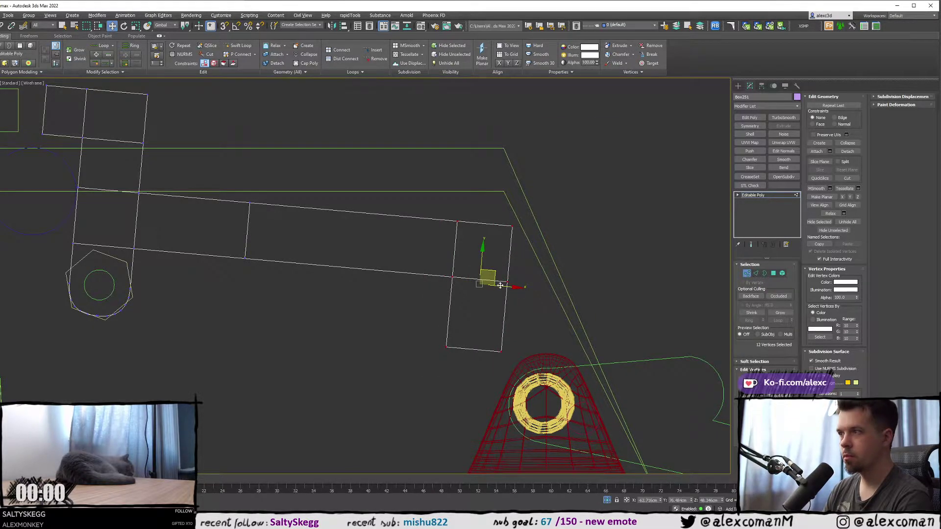
- Hide the edge overlay in the perspective view and leave vertex editing on the purple bar
key(alt+w)
middle_click(578, 325)
key(alt+w)
mouse_move(578, 326)
alt+middle_down()
mouse_move(582, 308)
mouse_move(542, 323)
mouse_move(506, 291)
mouse_move(498, 296)
mouse_move(521, 304)
mouse_move(496, 305)
mouse_move(520, 314)
alt+middle_up()
click(581, 308)
key(F4)
scroll(527, 312, up, 3)
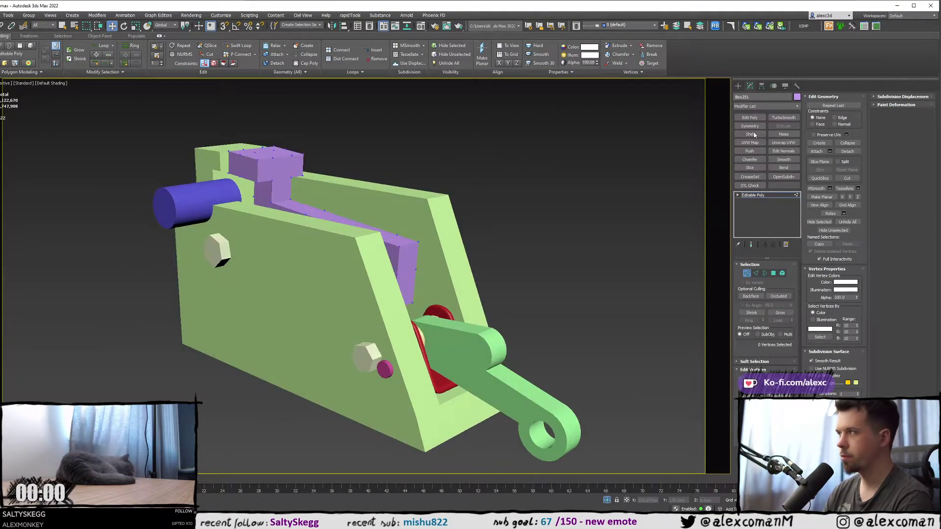
click(739, 86)
middle_drag(676, 327, 755, 357)
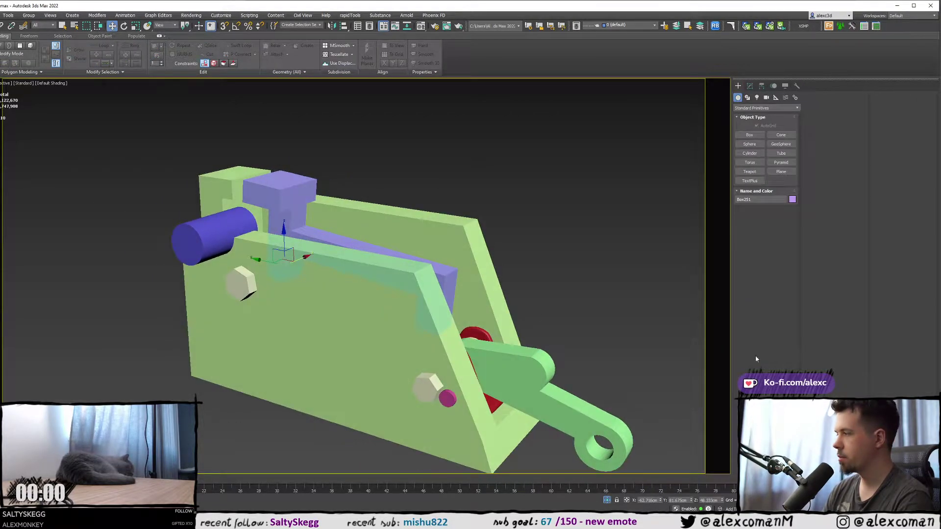
key(alt+Tab)
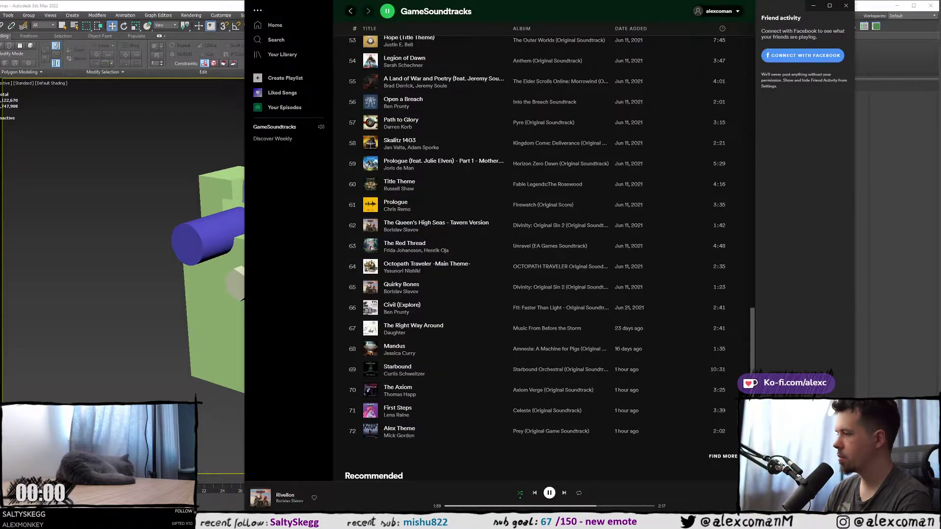
click(812, 6)
- Rotate the purple bar slightly back around the upper pin so its far leg rises a little
alt+middle_drag(442, 254, 435, 255)
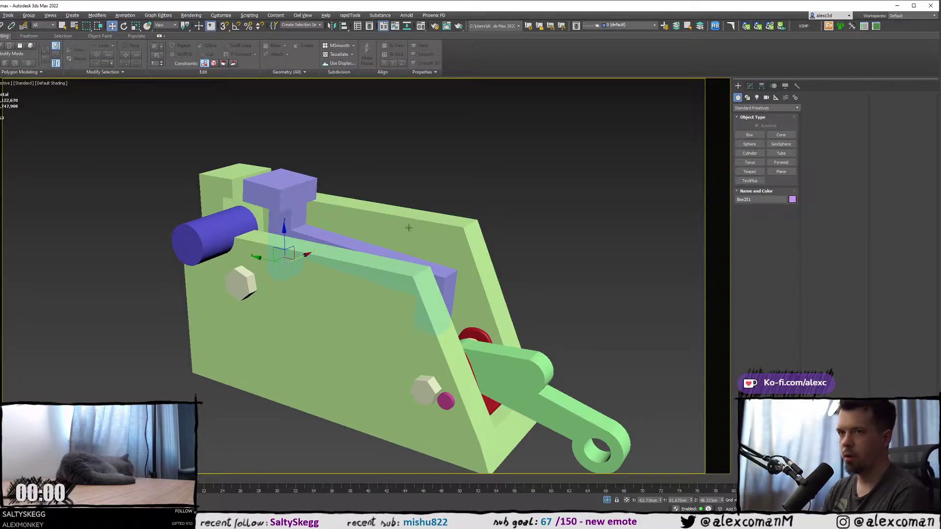
alt+middle_drag(410, 228, 412, 250)
scroll(247, 242, up, 3)
key(e)
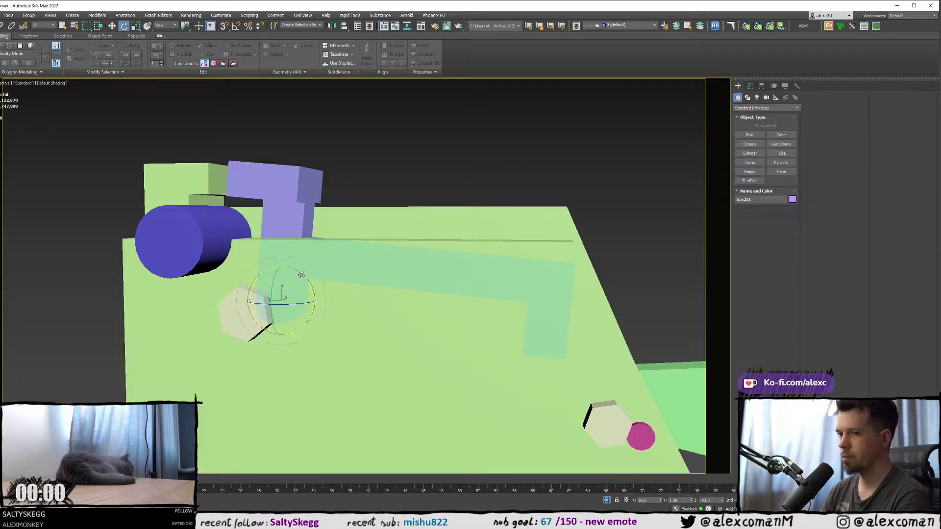
drag(300, 274, 303, 273)
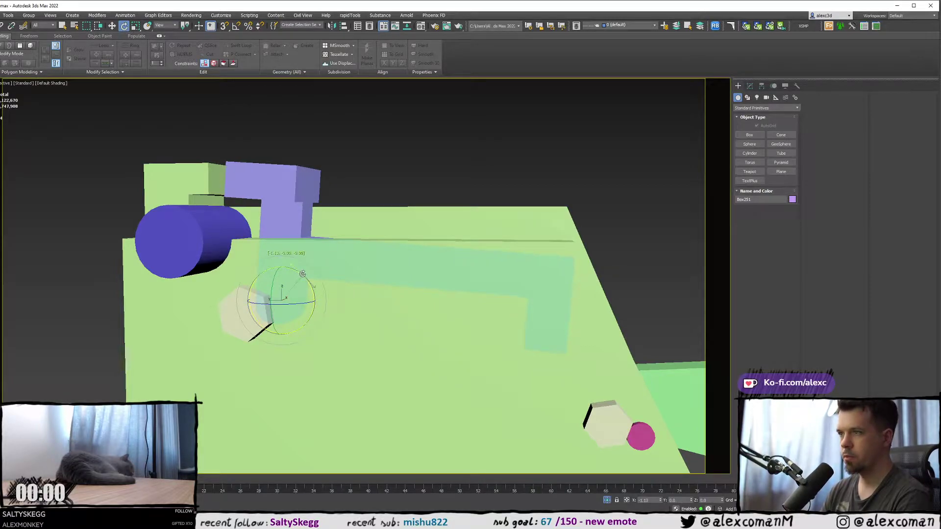
alt+middle_drag(337, 278, 353, 292)
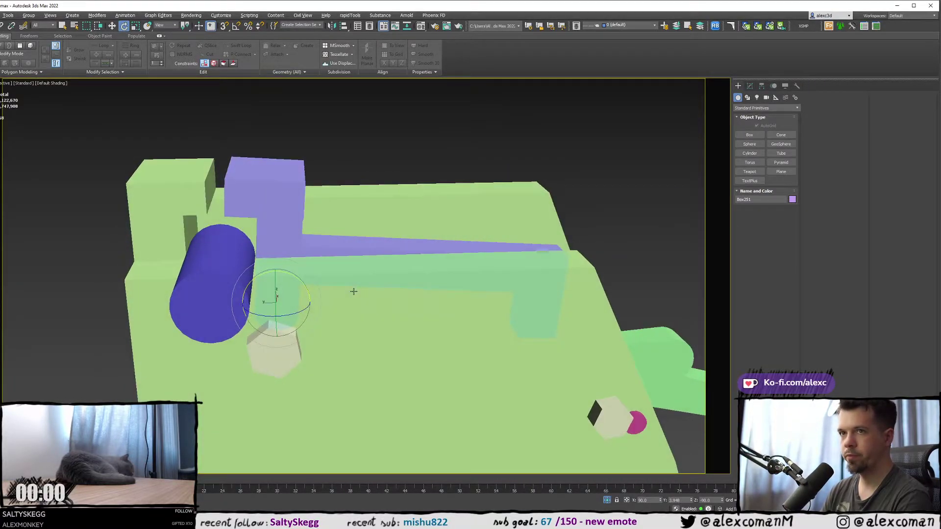
- Raise the top vertices of the bar's head slightly and widen the upright by moving its arm-side vertices outward in the side view
key(alt+w)
middle_click(204, 365)
key(alt+w)
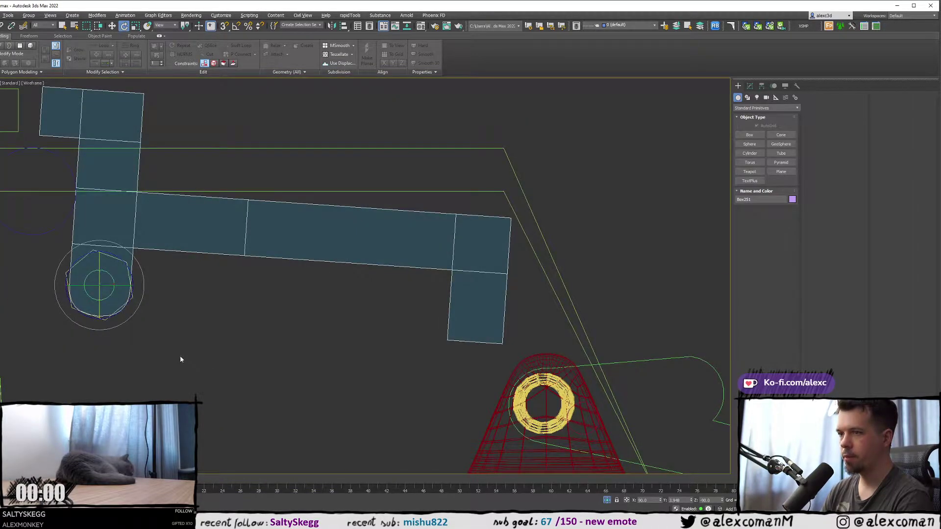
middle_drag(182, 361, 343, 426)
key(1)
drag(318, 183, 188, 133)
middle_drag(246, 146, 305, 191)
key(w)
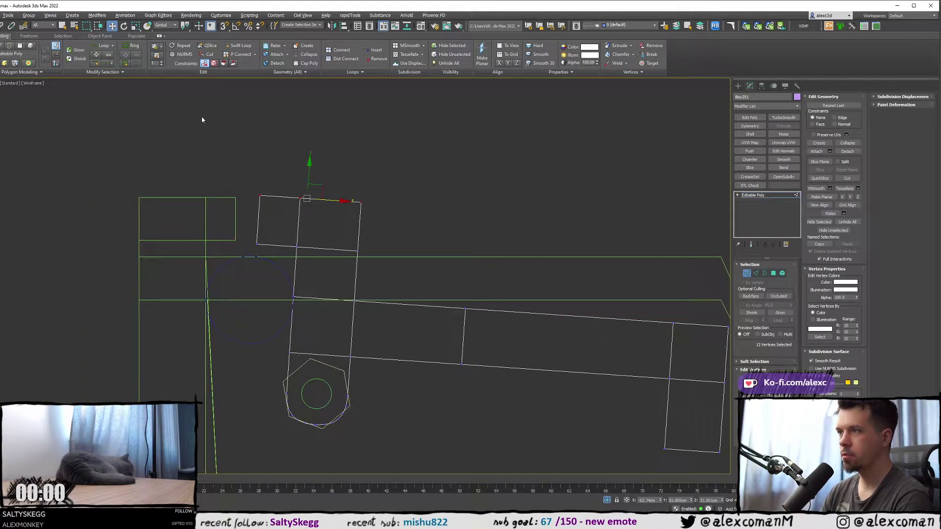
drag(311, 178, 409, 319)
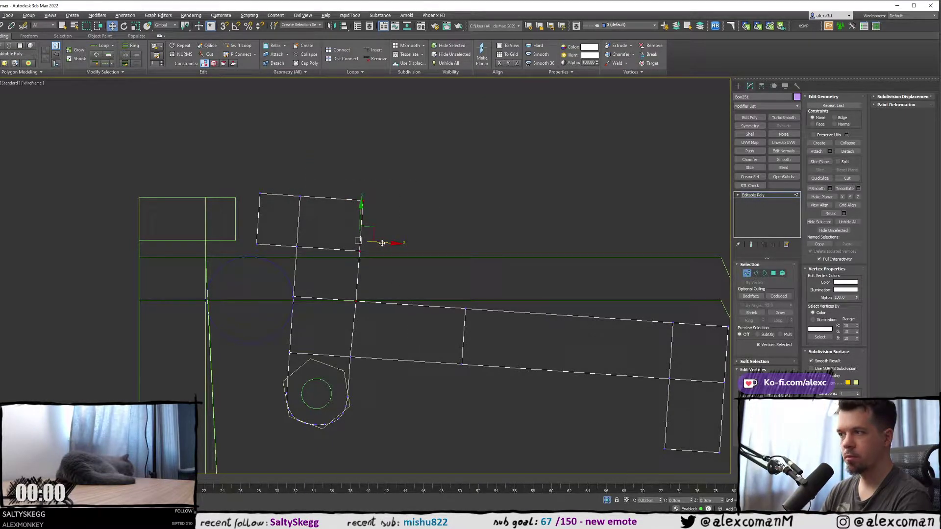
- Examine the reshaped bar head's fit against the bracket and the blue cylinder in the perspective view
scroll(416, 254, down, 2)
key(alt+w)
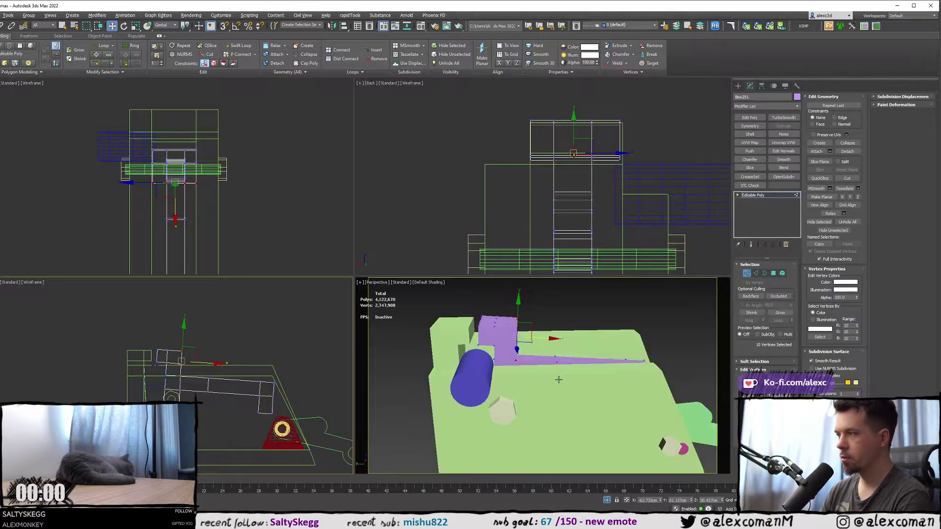
key(alt+w)
mouse_move(504, 369)
alt+middle_down()
mouse_move(454, 361)
mouse_move(483, 360)
mouse_move(485, 339)
alt+middle_up()
scroll(481, 356, down, 2)
middle_drag(485, 339, 346, 275)
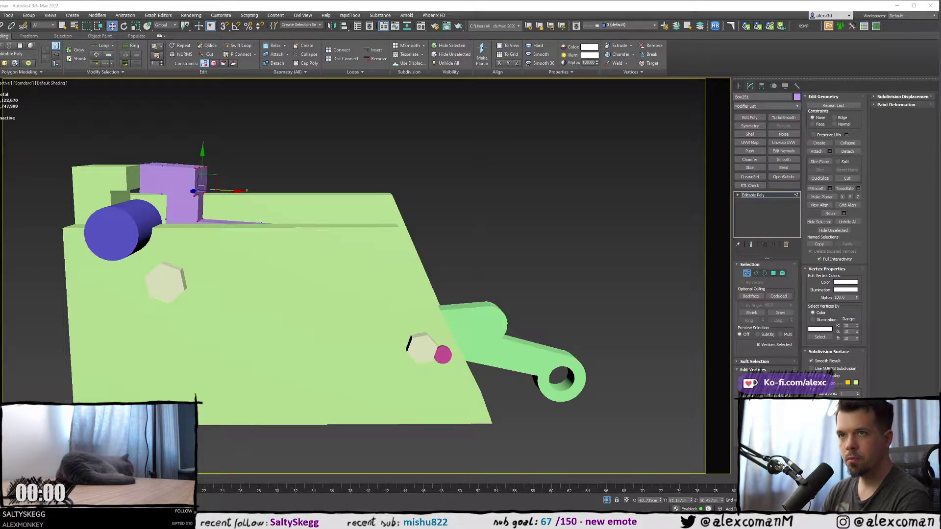
middle_drag(159, 183, 364, 185)
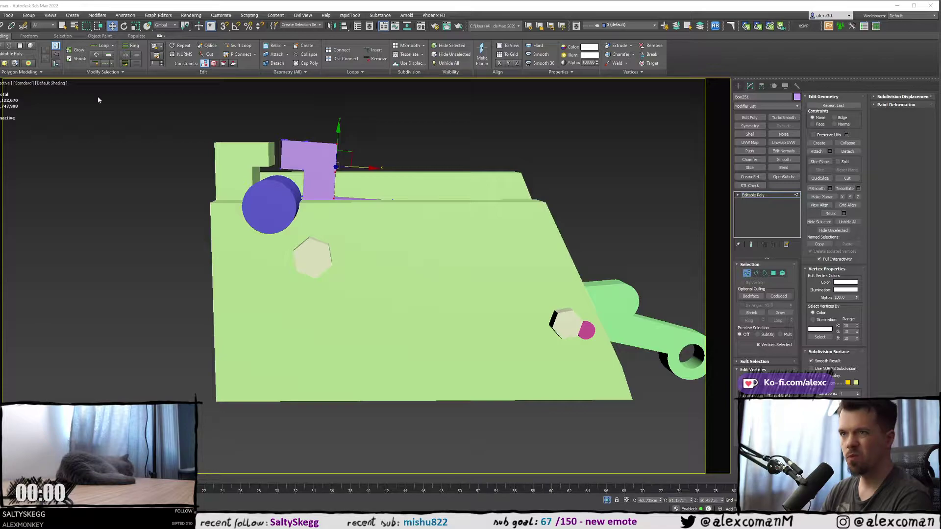
click(443, 116)
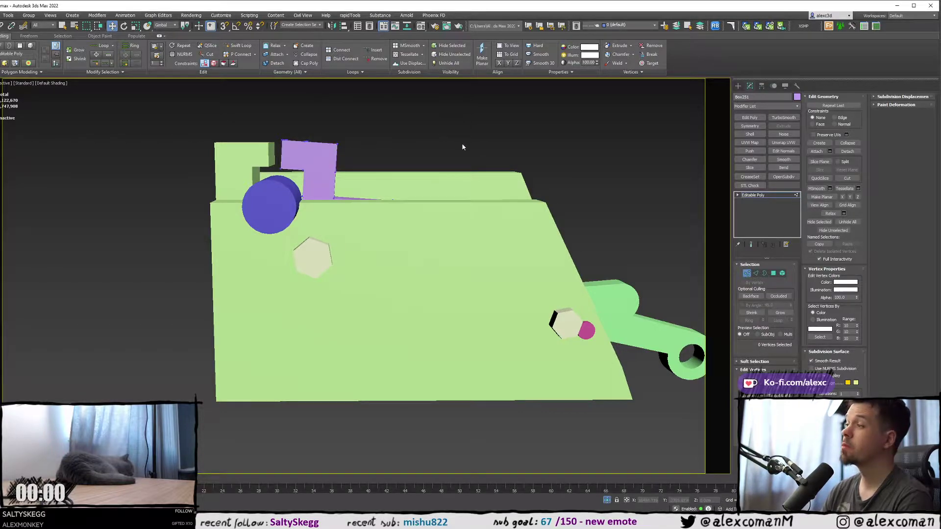
- Draw a small stick figure with a diamond head, a narrow double-line body and two spread legs as one open line over the upper bolt
click(739, 86)
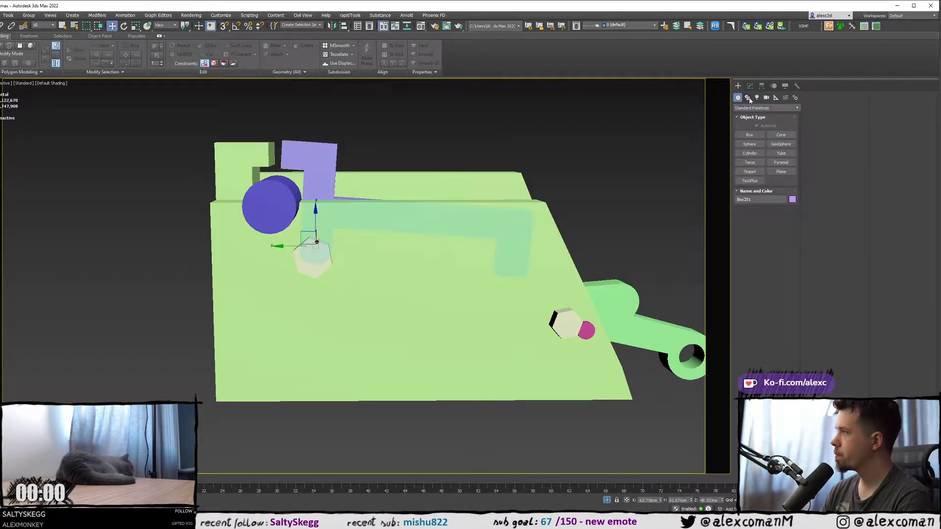
click(747, 98)
click(752, 145)
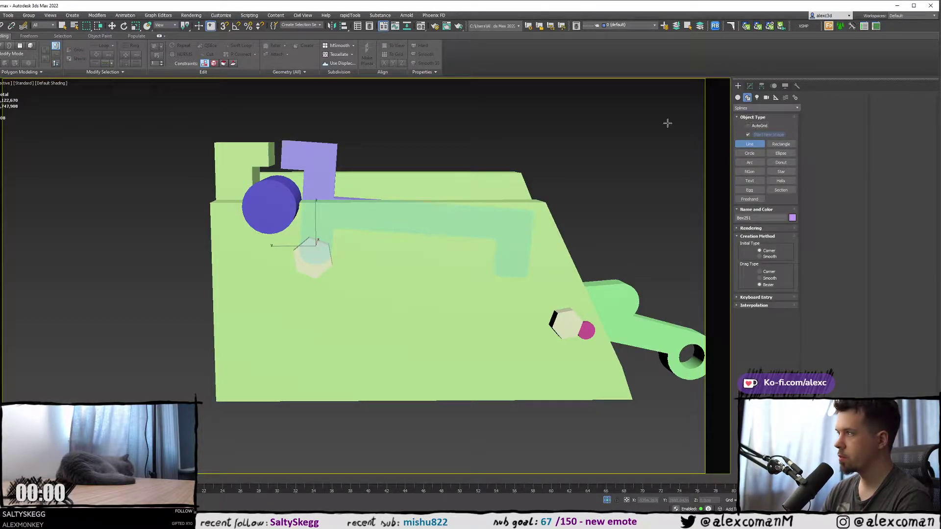
key(alt+w)
right_click(259, 328)
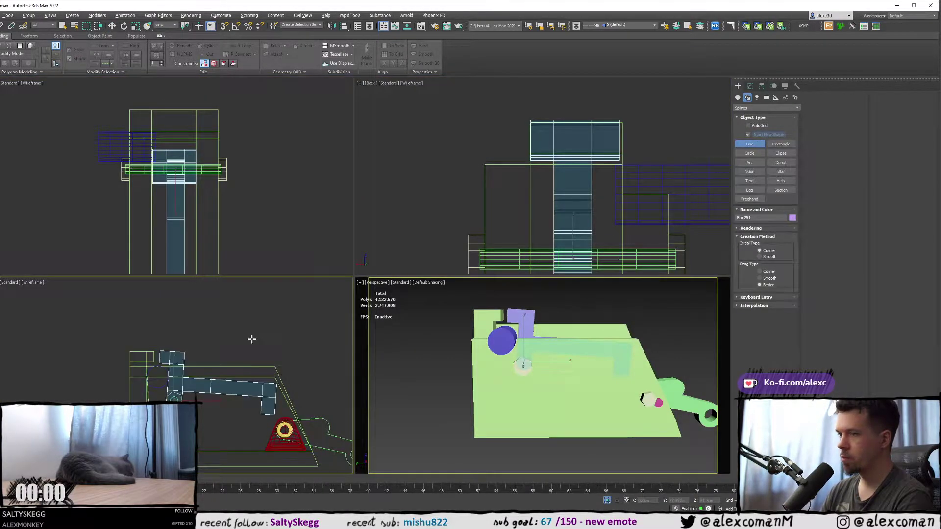
key(alt+w)
scroll(303, 305, up, 5)
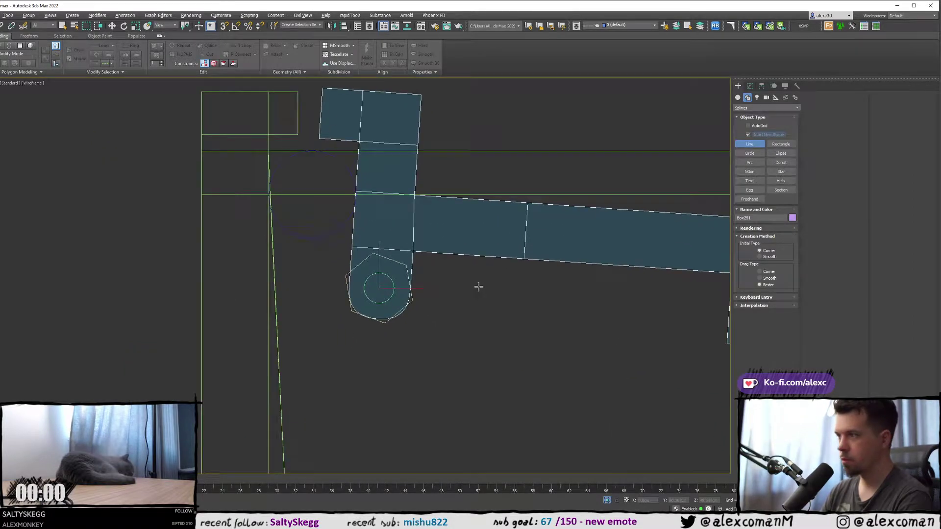
click(416, 369)
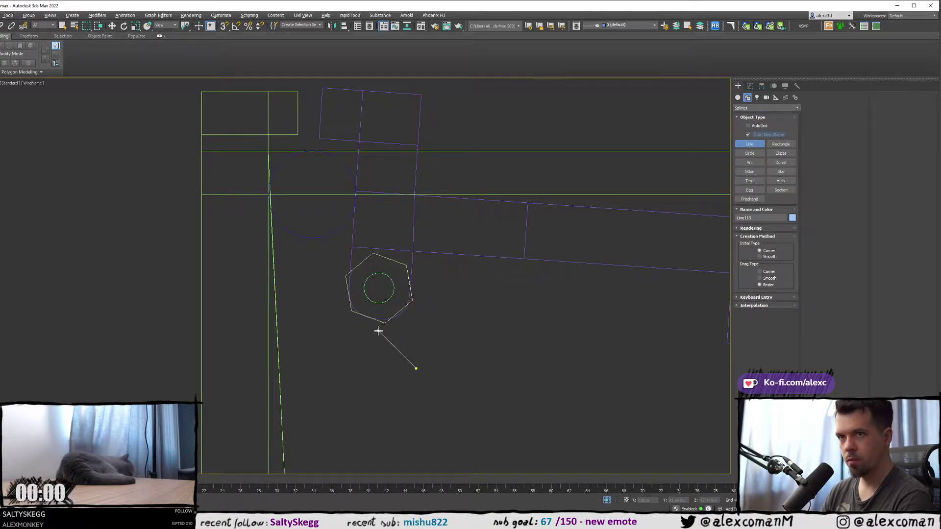
click(366, 245)
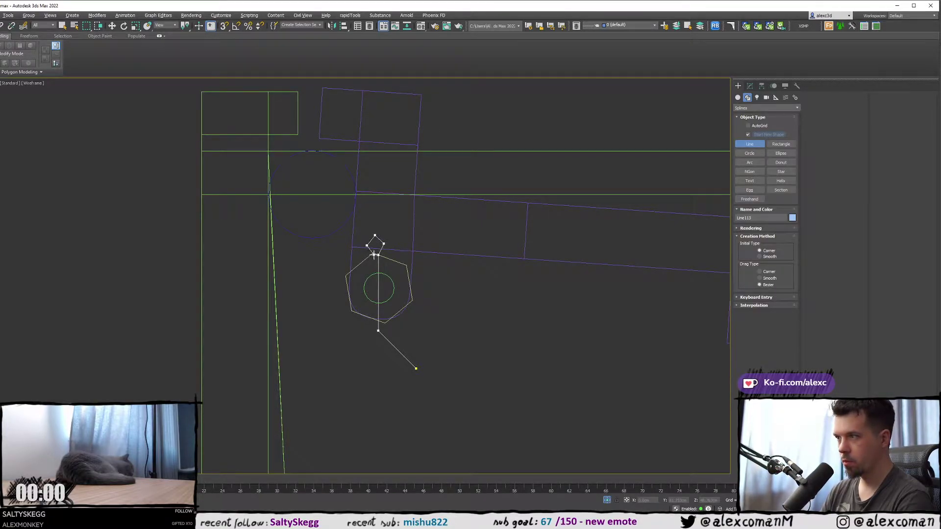
click(375, 254)
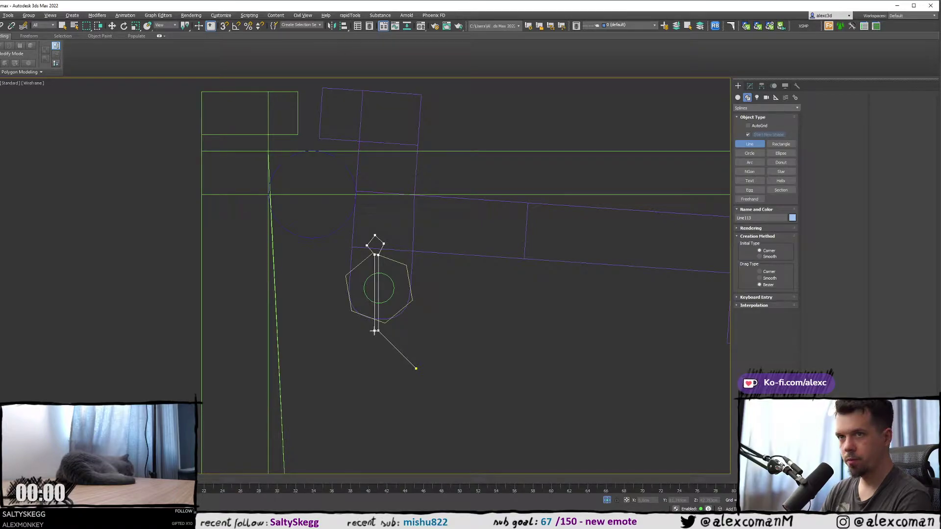
click(345, 370)
right_click(351, 352)
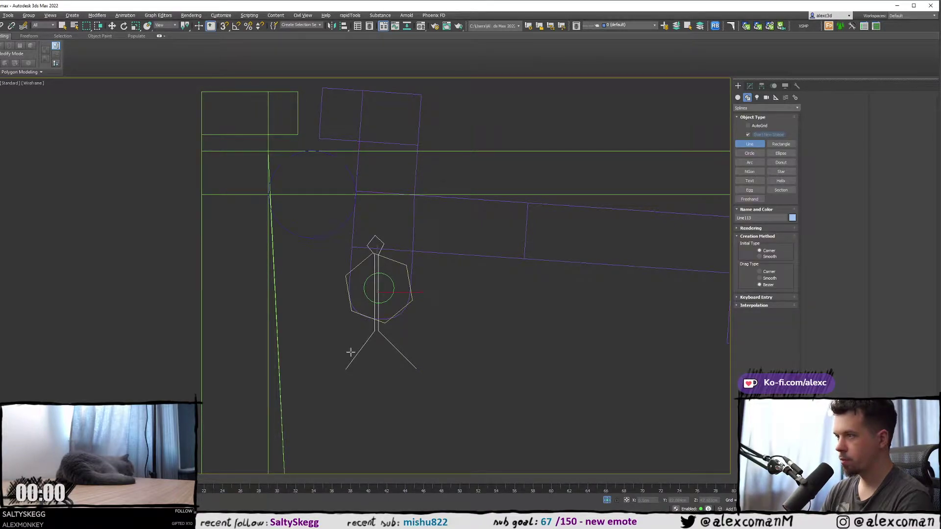
- Adjust the top vertex of the stick figure's head and snap its two side vertices level with each other
scroll(371, 286, up, 8)
key(1)
drag(357, 101, 401, 134)
scroll(402, 181, up, 3)
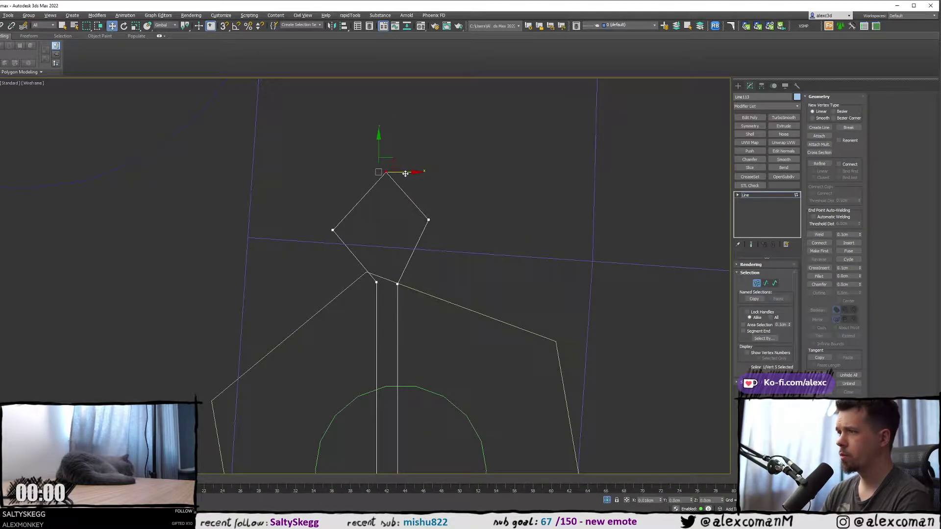
click(428, 220)
key(s)
drag(428, 208, 331, 230)
drag(329, 212, 495, 261)
key(s)
drag(429, 208, 430, 203)
- Raise the top vertex of the stick figure's head and spread the two side vertices to even out the diamond
drag(364, 151, 403, 177)
drag(385, 141, 386, 126)
drag(269, 204, 343, 236)
click(428, 222)
drag(462, 222, 472, 224)
click(332, 225)
drag(359, 225, 357, 225)
click(443, 273)
- Check the stick figure's size against the bolt and bracket in the side view, in wireframe and shaded display
scroll(444, 272, down, 7)
scroll(395, 226, up, 1)
scroll(398, 227, up, 3)
middle_drag(385, 252, 343, 239)
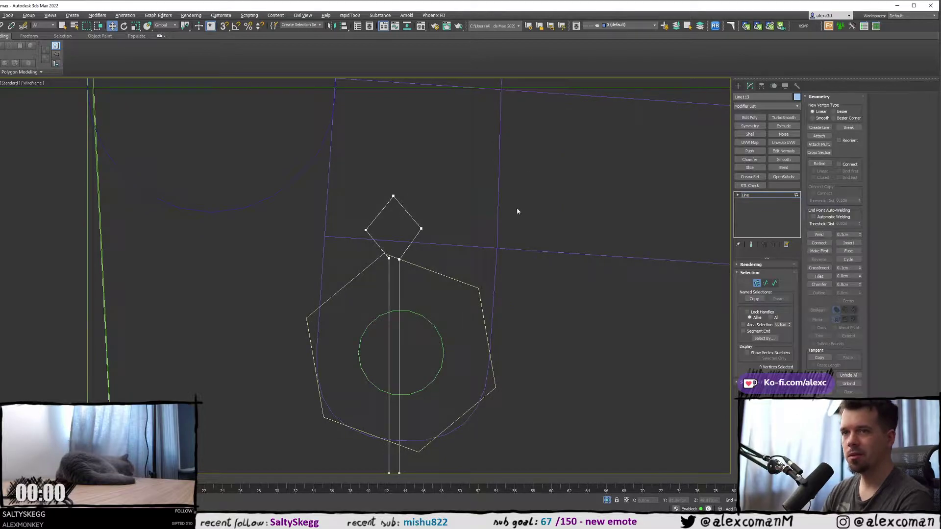
scroll(471, 242, down, 2)
scroll(463, 241, down, 4)
key(F3)
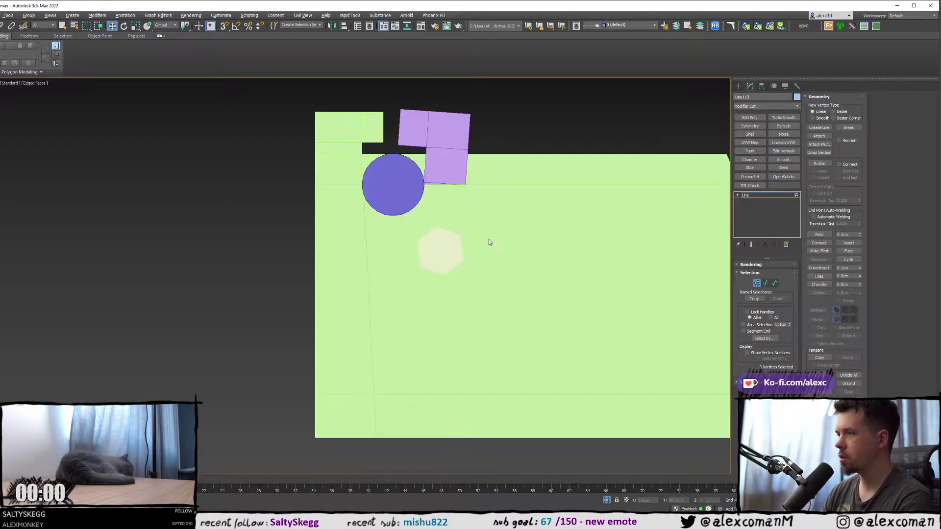
key(F3)
- Shift the whole stick figure outward from the bracket in the perspective view to set its depth on the upper hexagonal bolt head
click(737, 86)
key(alt+w)
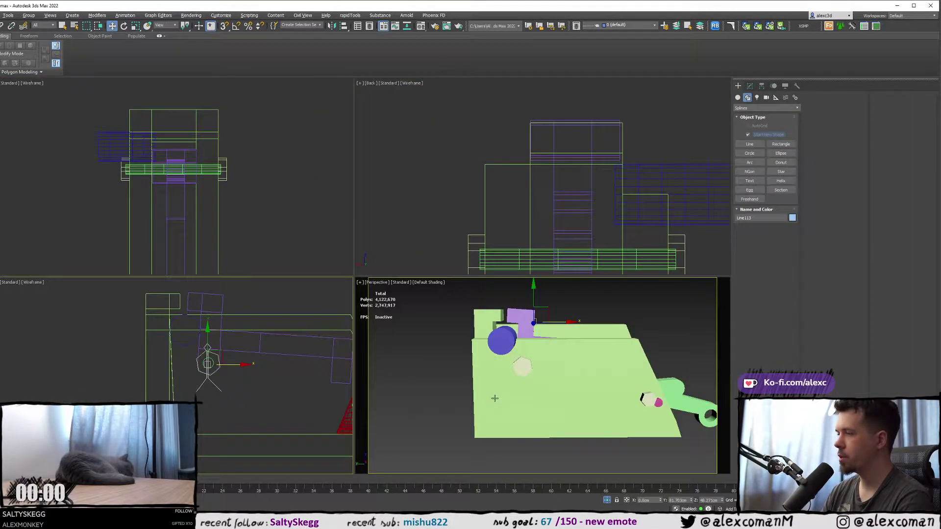
middle_click(494, 399)
key(alt+w)
scroll(446, 387, down, 5)
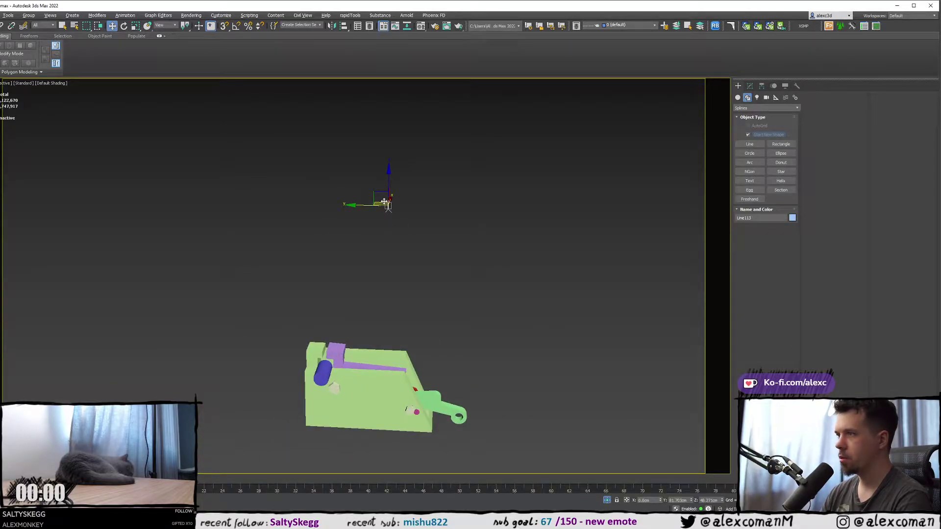
alt+middle_drag(367, 243, 200, 375)
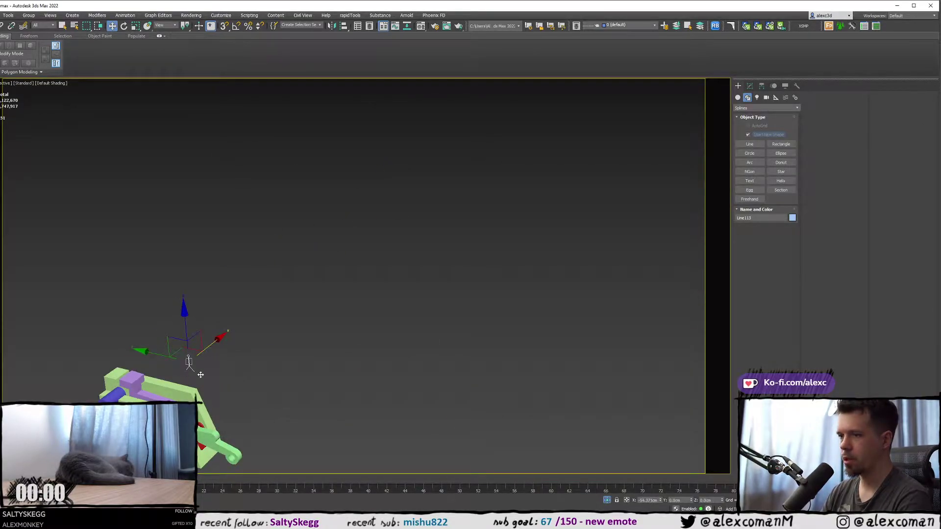
key(z)
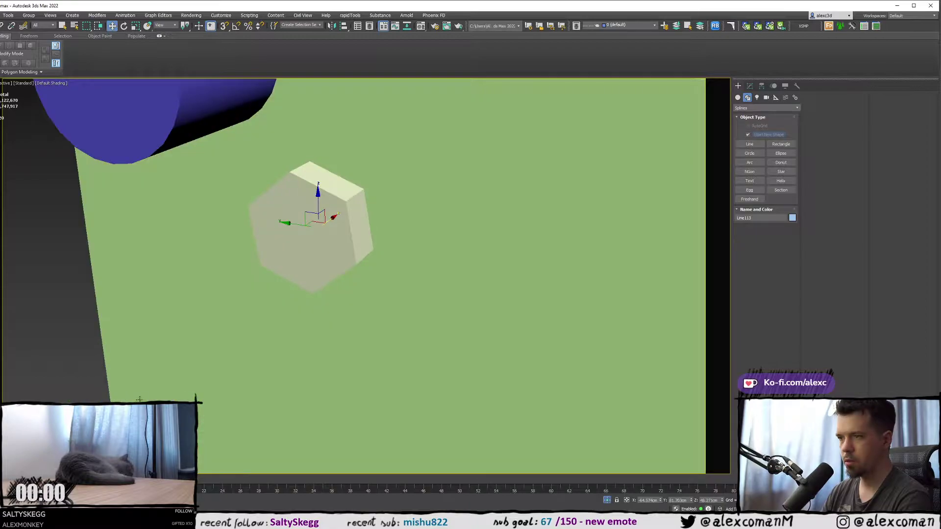
scroll(238, 338, down, 4)
alt+middle_drag(313, 265, 290, 281)
scroll(272, 304, down, 2)
drag(293, 279, 287, 281)
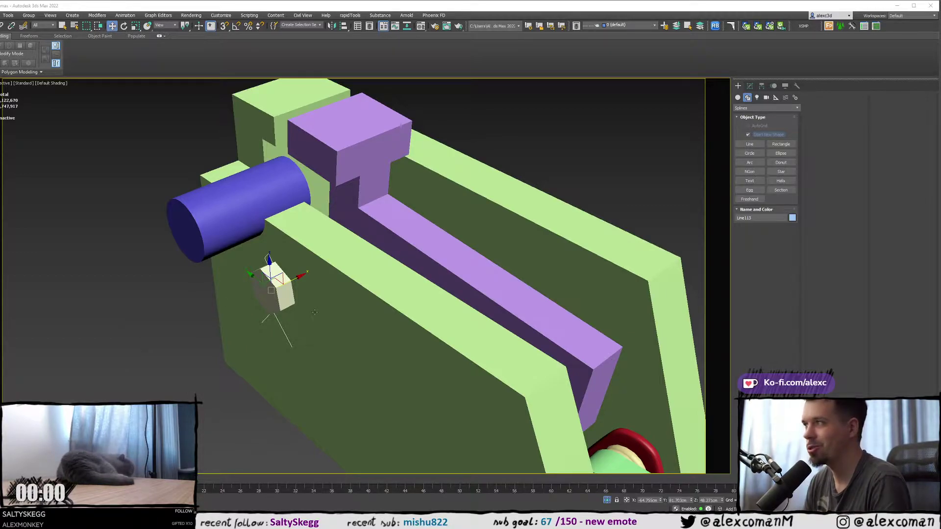
- Raise the whole stick figure slightly over the bolt in the side view
right_click(185, 342)
key(alt+w)
scroll(485, 247, up, 5)
middle_drag(412, 256, 399, 278)
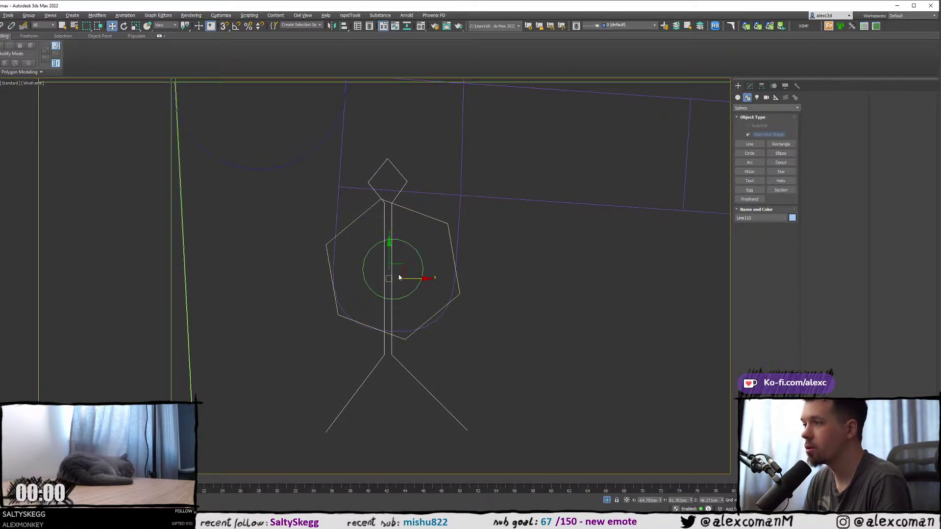
drag(388, 255, 390, 248)
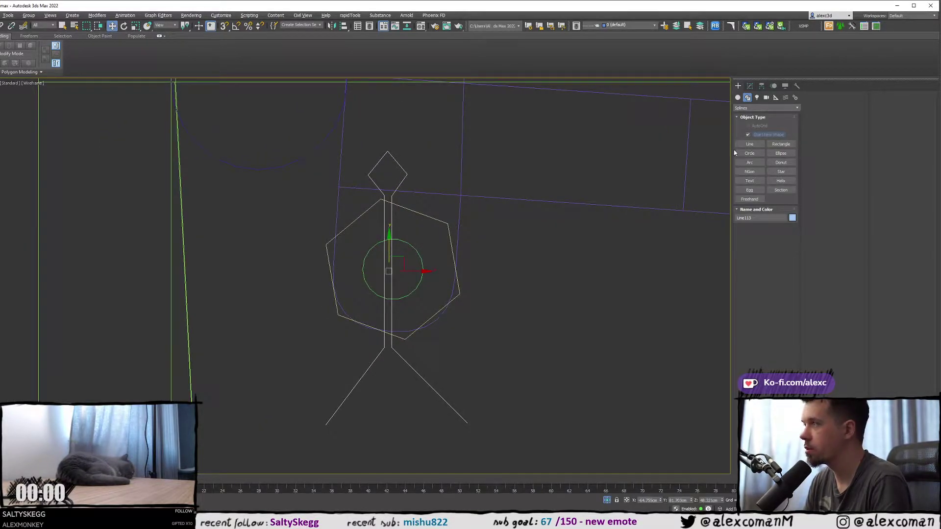
- Draw a guide circle with a radius of about 0.22 cm around the stick figure's diamond head, resting on its neck
click(746, 154)
drag(388, 161, 395, 194)
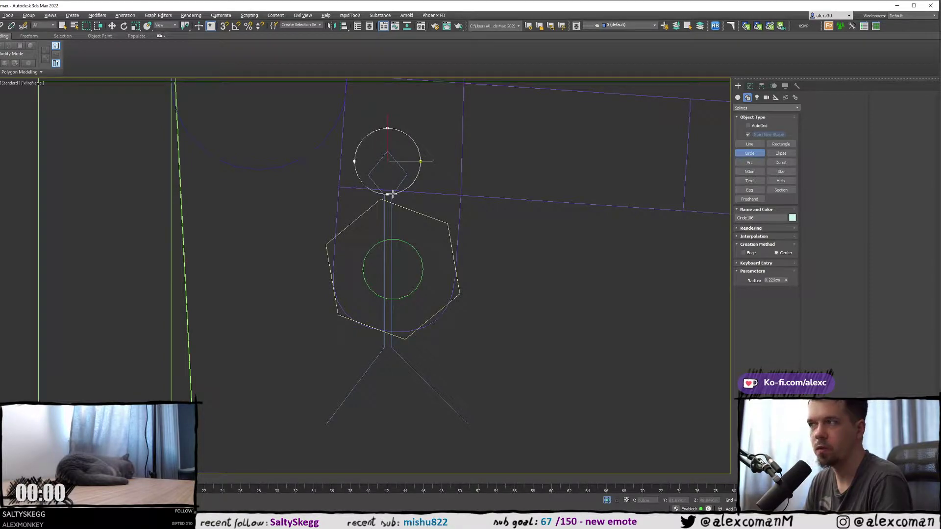
key(w)
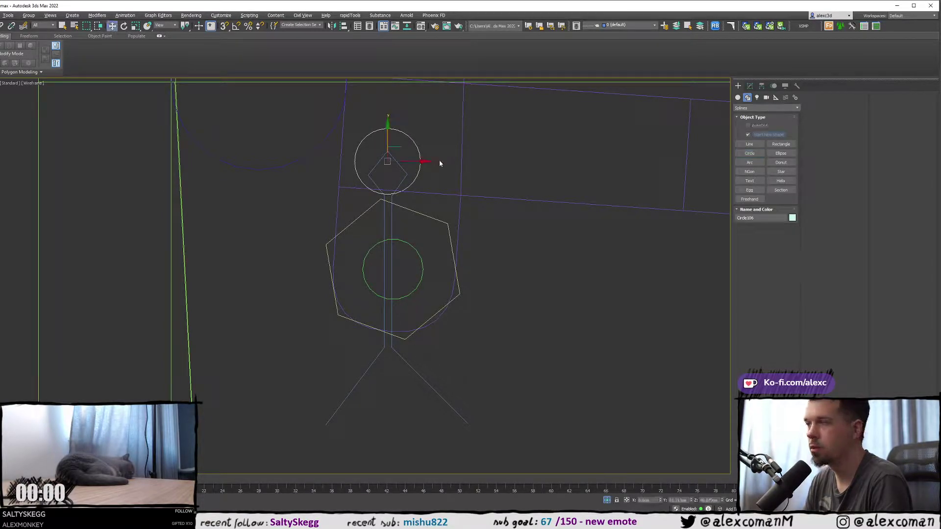
- Raise the top vertex of the stick figure's head to the top of the guide circle
click(402, 167)
scroll(403, 168, up, 2)
key(1)
click(382, 144)
middle_drag(394, 156, 395, 190)
drag(382, 162, 382, 130)
- Raise the two side vertices of the head and move each one outward onto the guide circle
drag(299, 185, 440, 227)
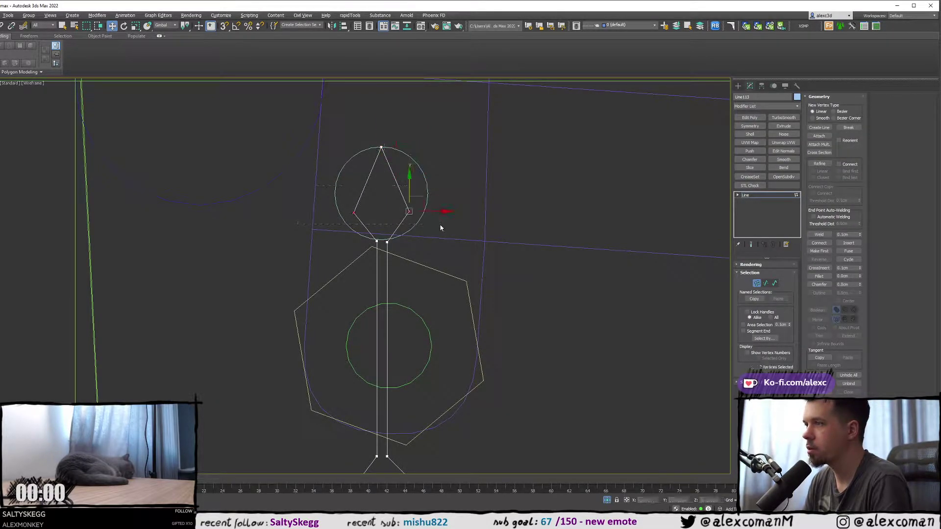
drag(409, 190, 409, 170)
drag(448, 169, 453, 191)
click(353, 192)
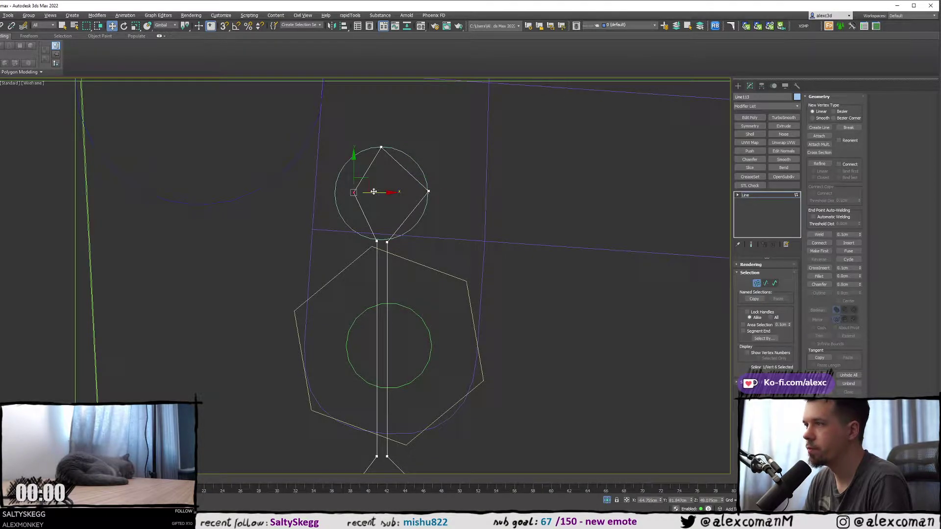
drag(360, 191, 353, 192)
scroll(354, 191, down, 5)
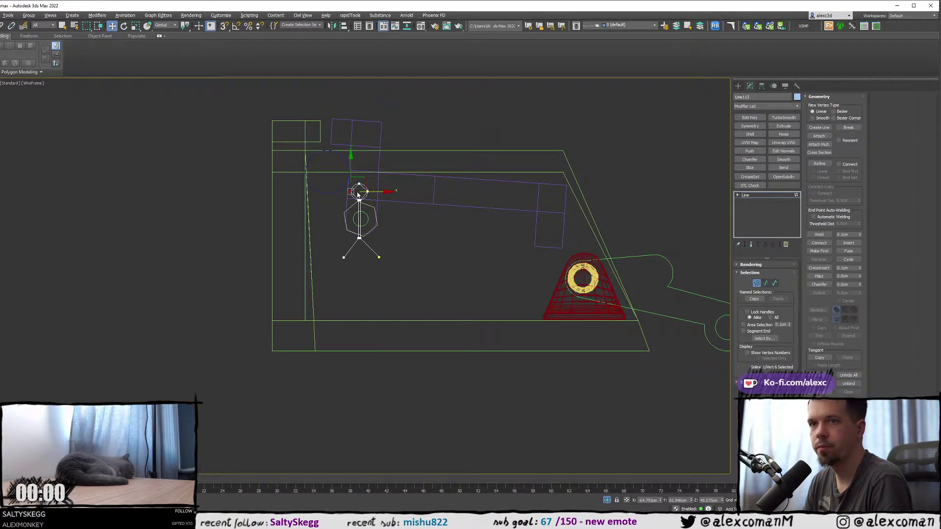
scroll(358, 191, up, 4)
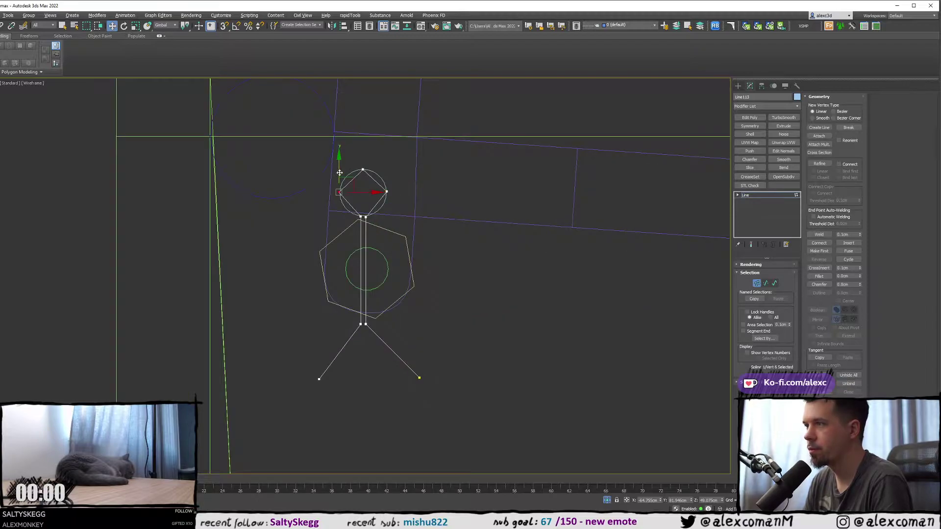
click(368, 171)
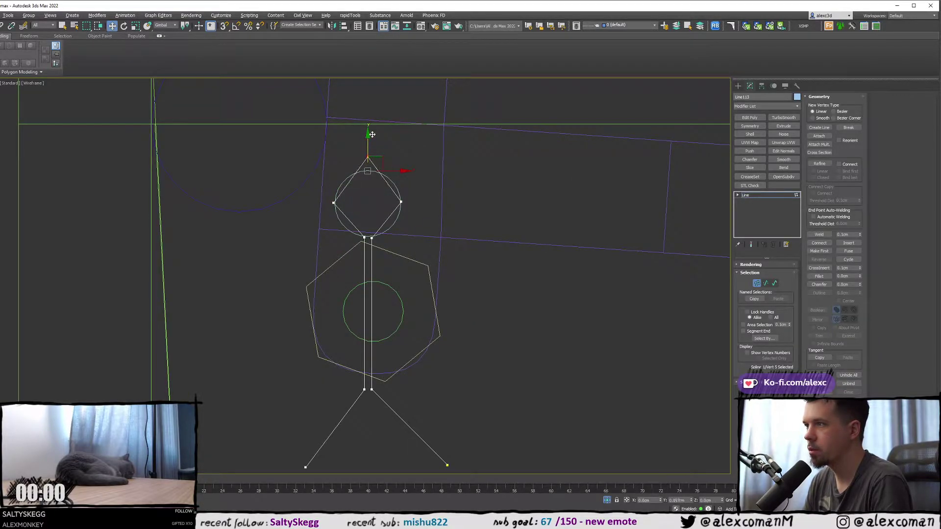
- Enlarge the guide circle to a radius of 0.26 cm and raise it so its lower edge meets the neck
click(737, 87)
click(382, 172)
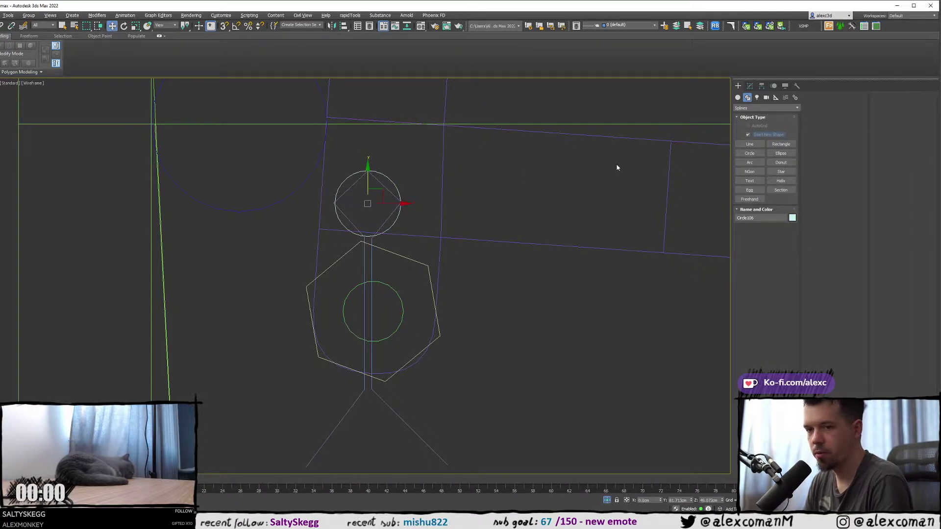
click(750, 87)
drag(787, 291, 753, 283)
drag(367, 189, 368, 180)
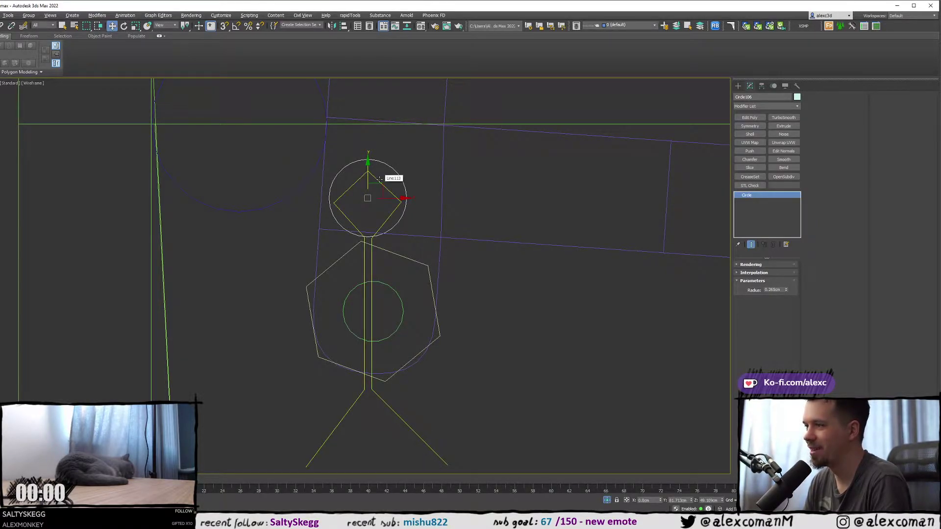
- Nudge the stick figure sideways, then fit the side and top vertices of its head to the enlarged guide circle
click(379, 179)
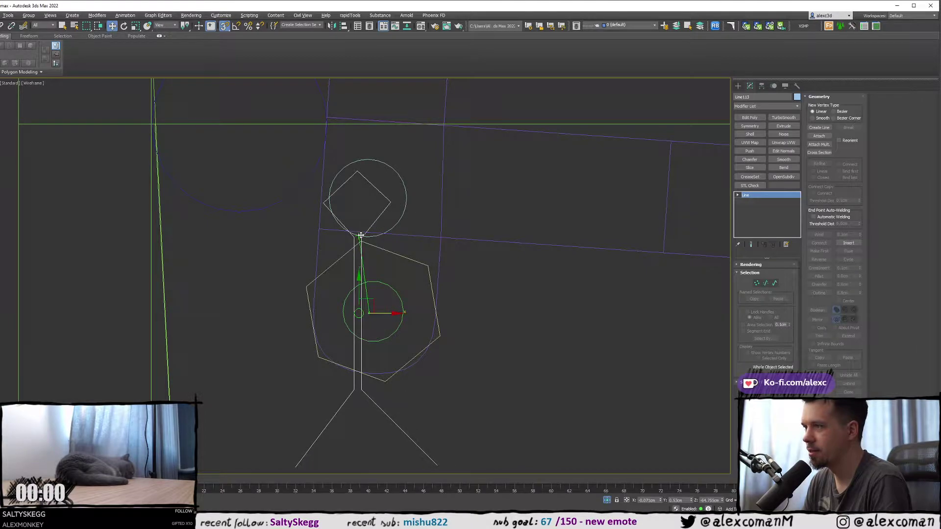
key(1)
drag(342, 208, 343, 207)
click(399, 202)
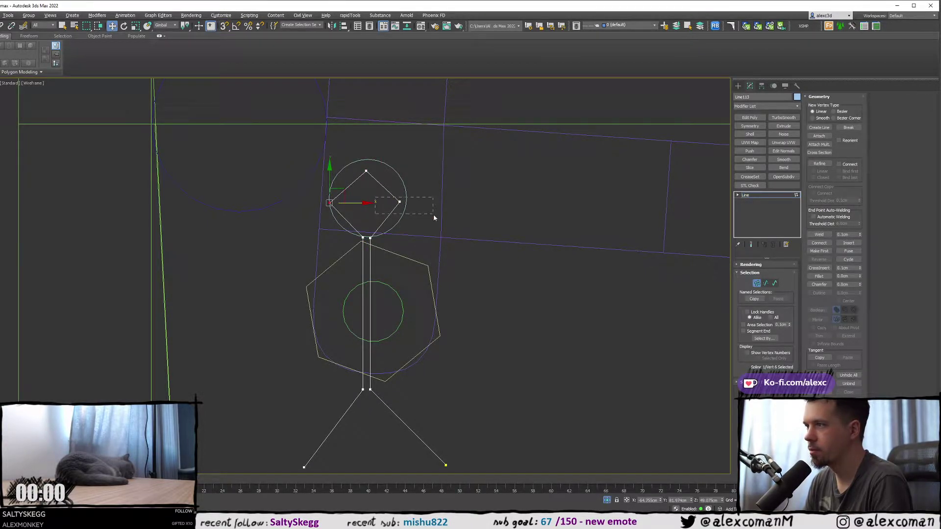
drag(420, 202, 427, 202)
click(366, 171)
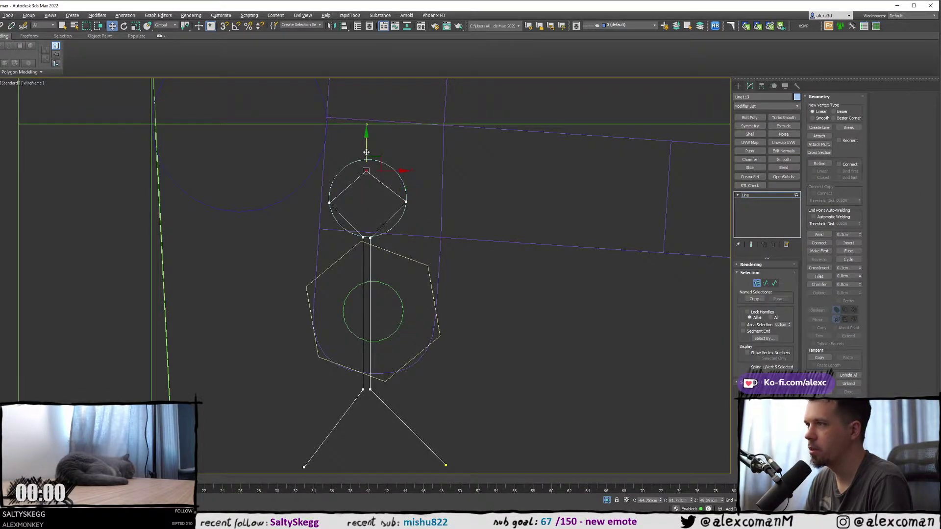
key(s)
drag(367, 151, 365, 160)
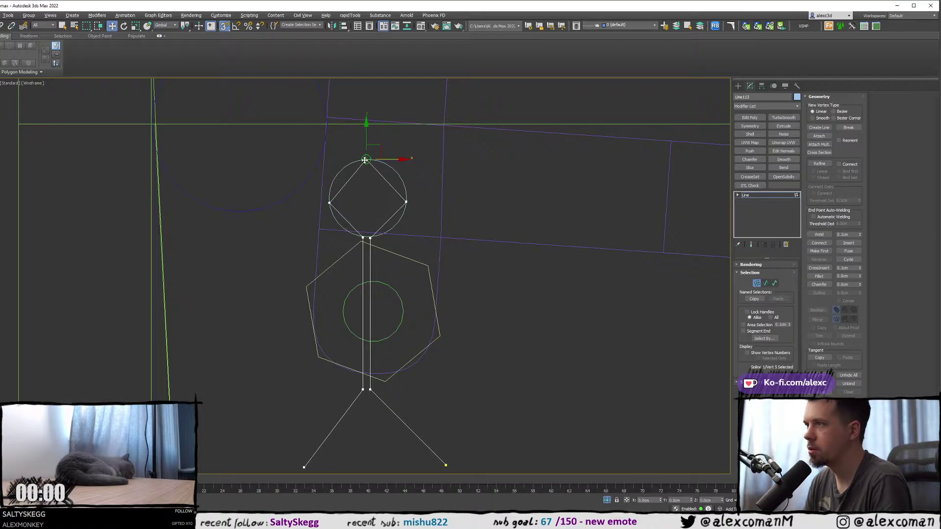
- Shift the four vertices of the double-line body sideways to centre it beneath the head circle
middle_drag(419, 175, 433, 172)
middle_drag(390, 203, 405, 176)
click(410, 192)
scroll(410, 193, up, 3)
scroll(410, 196, down, 6)
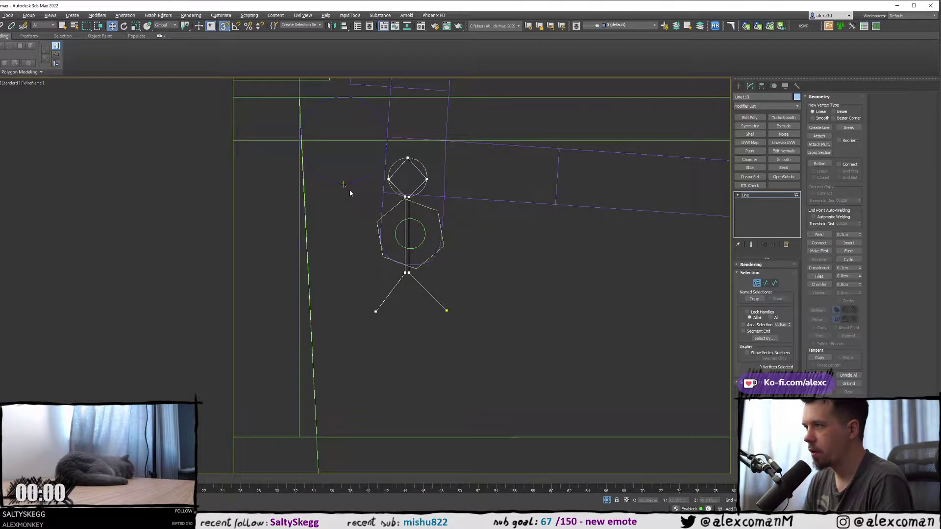
scroll(424, 242, up, 3)
click(495, 268)
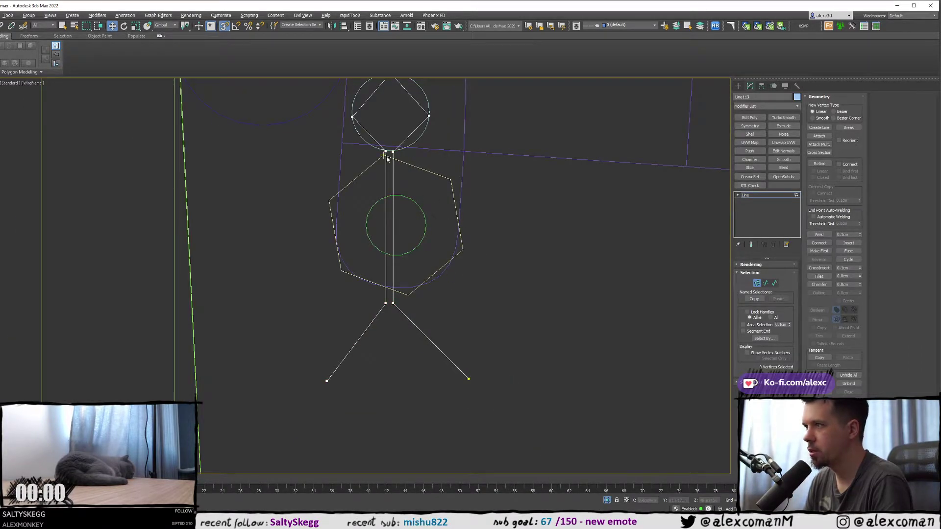
drag(435, 262, 432, 310)
scroll(413, 244, up, 2)
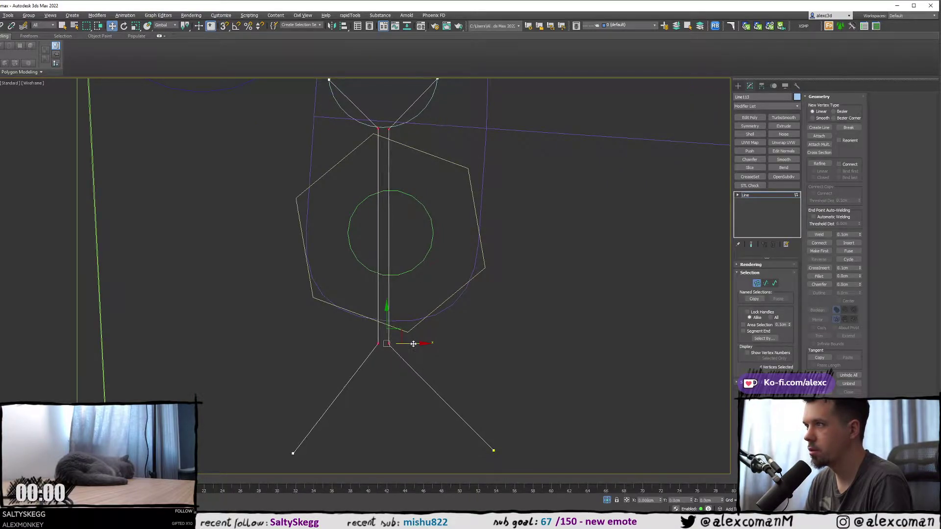
scroll(471, 275, down, 3)
- Lengthen the two legs by lowering and spreading their end vertices, and keep the right leg straight
drag(322, 304, 454, 333)
middle_drag(473, 340, 384, 302)
drag(231, 273, 486, 319)
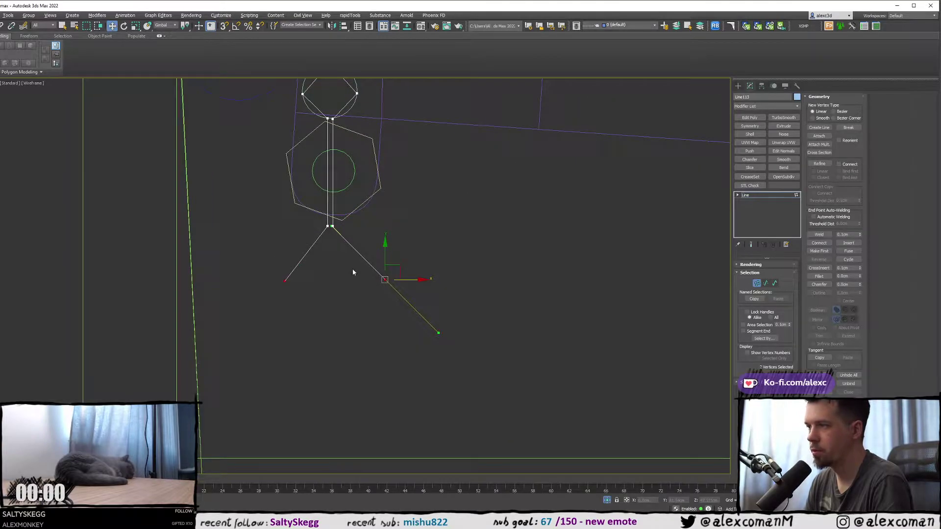
drag(387, 253, 434, 330)
drag(194, 305, 280, 338)
click(320, 304)
drag(497, 358, 496, 359)
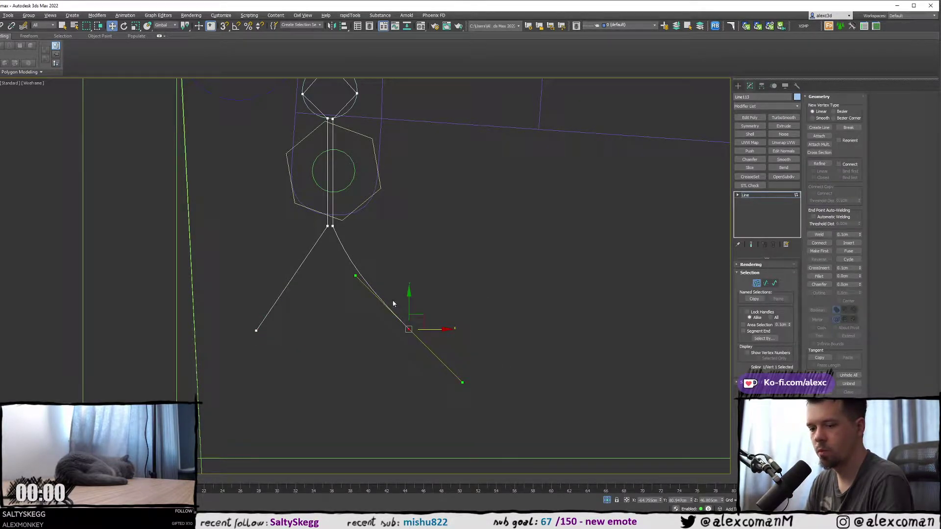
drag(354, 277, 369, 265)
click(412, 254)
- Raise the two side vertices of the head slightly to the middle height of the guide circle
middle_drag(413, 254, 487, 271)
scroll(488, 272, down, 3)
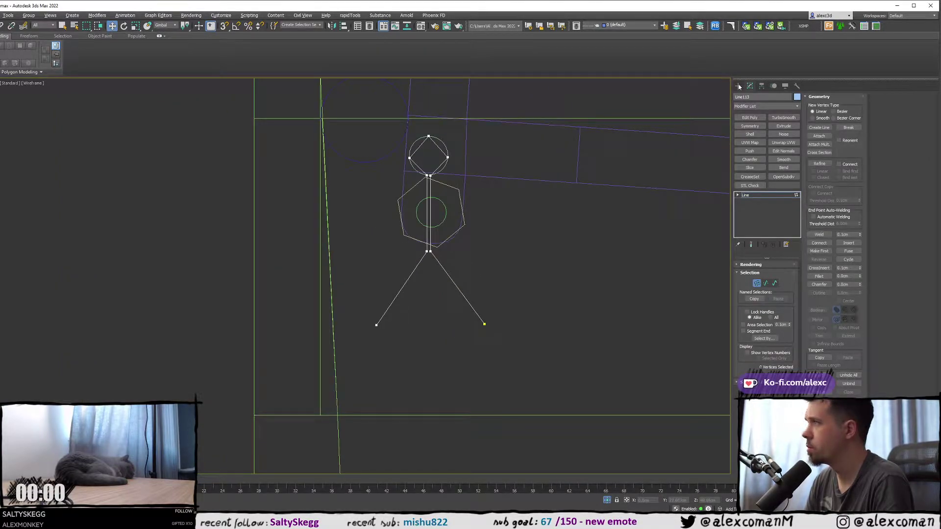
scroll(396, 147, up, 3)
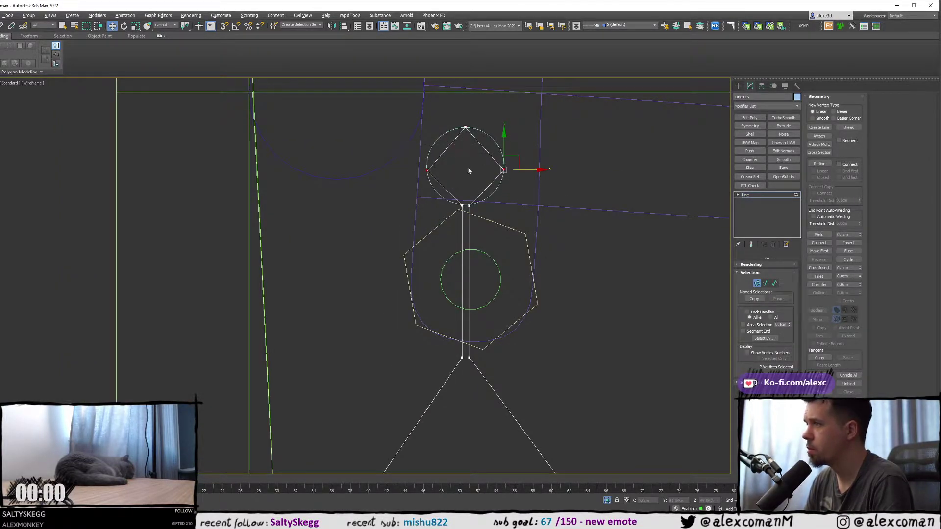
drag(503, 148, 502, 144)
click(490, 138)
- Convert the head and neck vertices to Bezier corner points with independent handles
scroll(421, 202, up, 2)
middle_drag(421, 202, 355, 286)
key(s)
key(s)
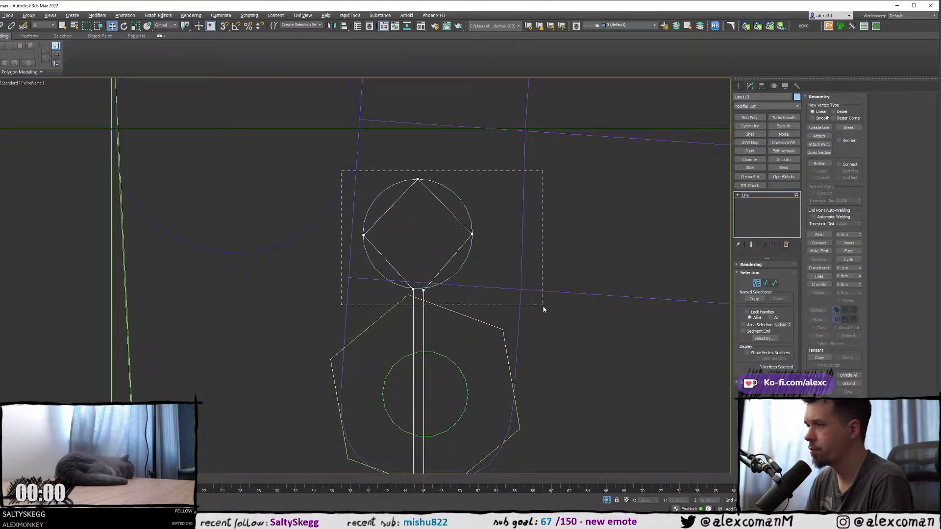
right_click(495, 247)
click(452, 198)
- Shape the right half of the head into an arc along the guide circle with the top, side and neck vertex handles
click(418, 180)
scroll(436, 194, up, 2)
drag(437, 200, 435, 182)
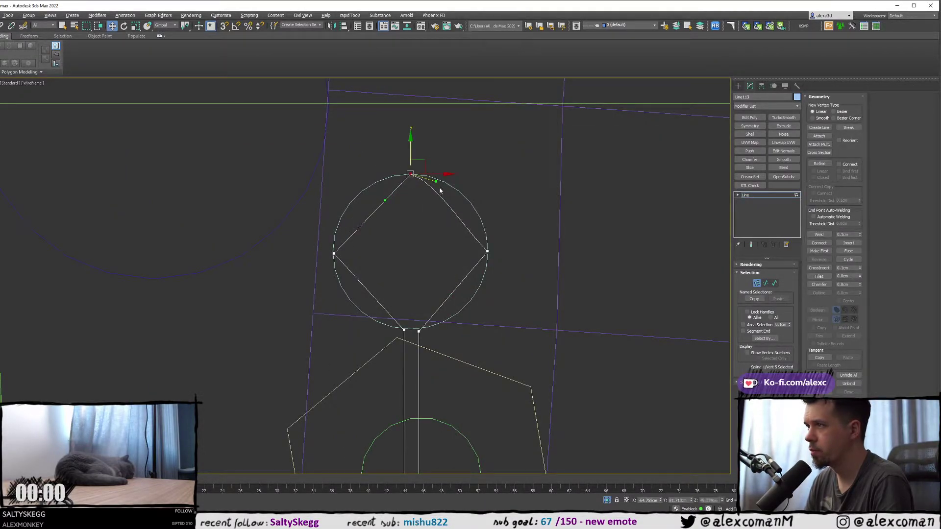
drag(436, 182, 476, 173)
click(420, 168)
click(487, 251)
drag(462, 225, 488, 226)
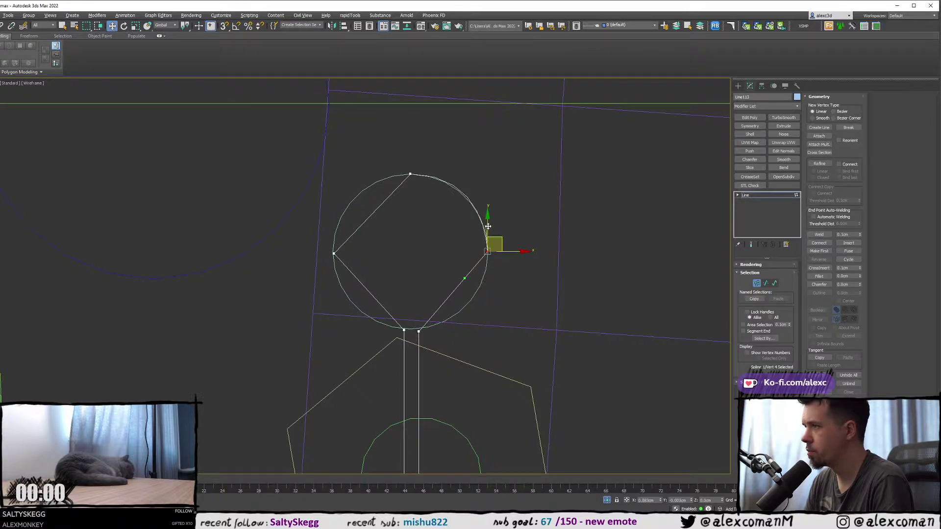
click(419, 331)
drag(440, 305, 467, 316)
drag(499, 253, 486, 289)
- Curve the left half of the head along the guide circle with its vertex handles to complete the round outline
click(410, 174)
drag(386, 200, 348, 185)
click(334, 253)
drag(359, 227, 340, 223)
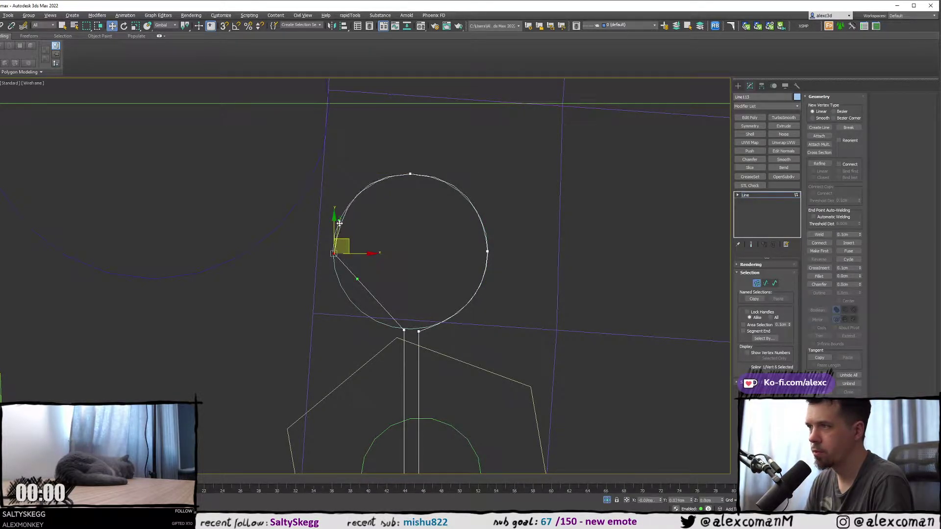
click(411, 175)
drag(347, 177, 353, 175)
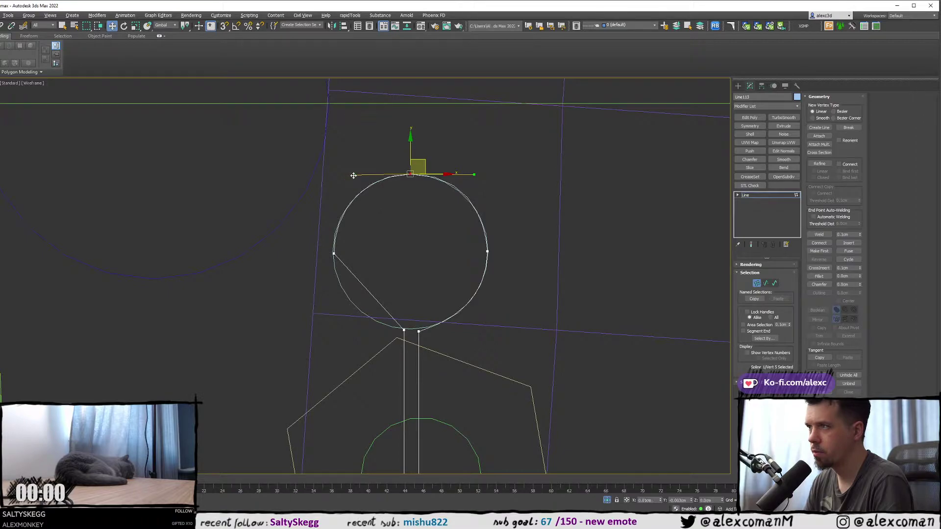
drag(318, 247, 334, 302)
drag(380, 307, 404, 340)
drag(380, 303, 365, 315)
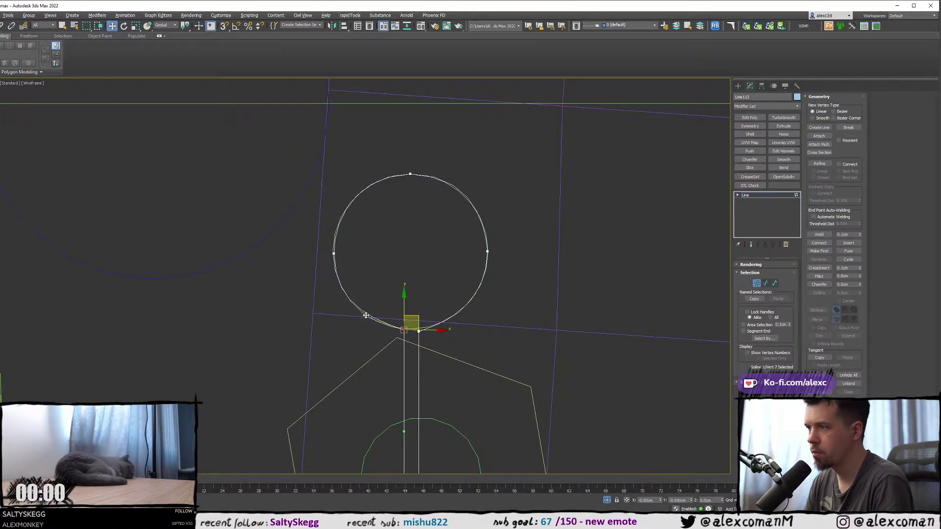
- Widen the pin outline's shaft by moving its left and right lines farther apart
scroll(367, 320, down, 5)
middle_drag(389, 272, 386, 255)
scroll(386, 249, up, 2)
scroll(390, 236, up, 2)
drag(360, 129, 392, 423)
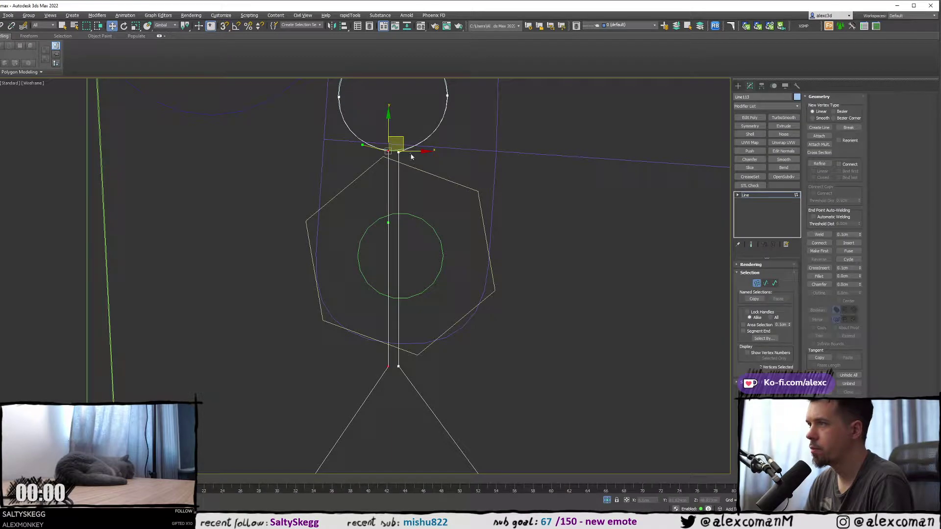
drag(422, 150, 407, 152)
drag(398, 391, 435, 367)
middle_drag(410, 372, 425, 471)
- Align the two neck vertices with the guide circle and adjust the right neck vertex's handle to follow the arc
drag(387, 238, 425, 260)
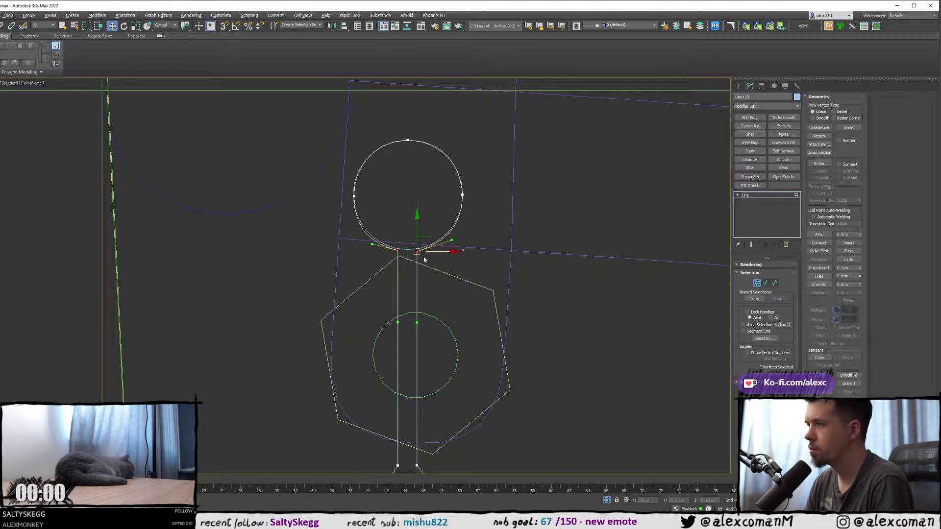
scroll(425, 260, up, 3)
click(411, 243)
drag(411, 223, 411, 220)
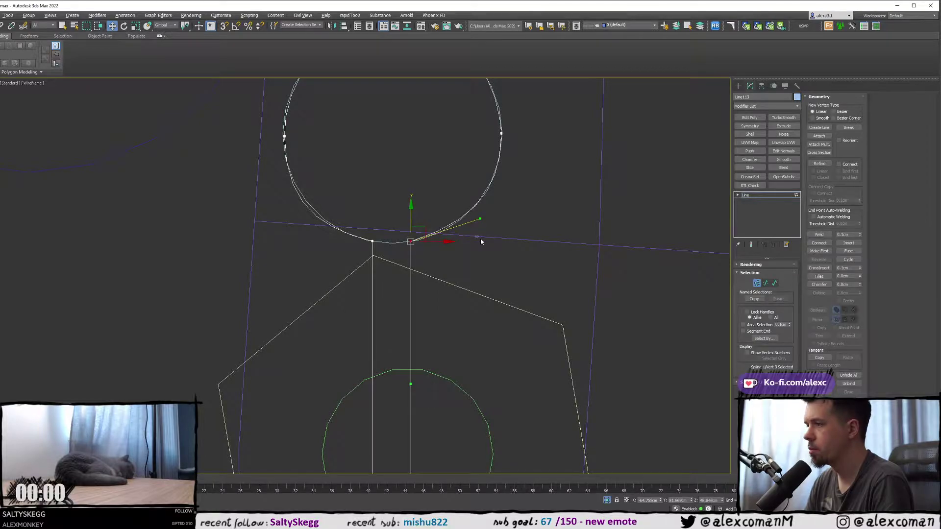
click(480, 241)
- Convert the two vertices at the shaft's lower end to Bezier corner points and bend both legs into outward curves with their handles
scroll(469, 250, down, 4)
middle_drag(426, 380, 455, 224)
drag(468, 264, 469, 265)
right_click(489, 238)
click(463, 198)
middle_drag(441, 263, 439, 273)
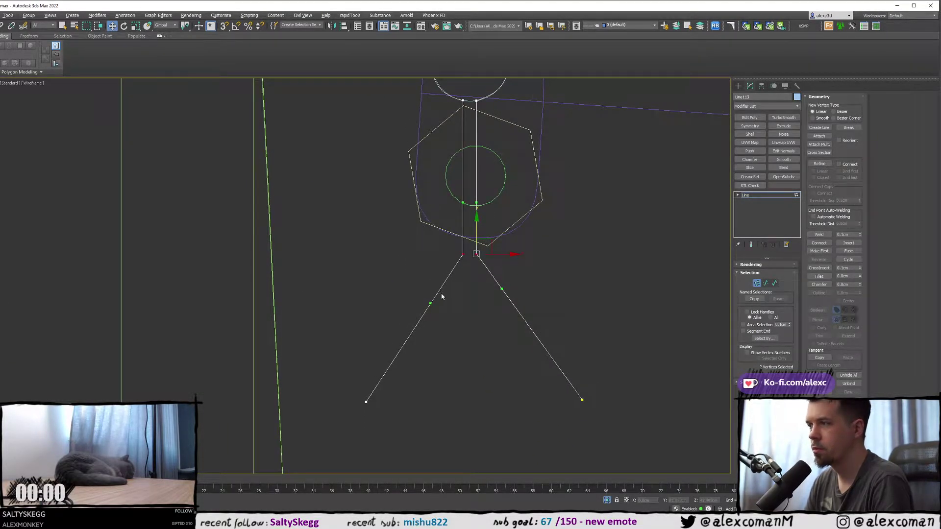
drag(431, 304, 447, 312)
drag(479, 239, 479, 238)
drag(432, 309, 457, 319)
drag(501, 287, 677, 435)
- Change the end vertex of the right leg to the Smooth type
right_click(646, 369)
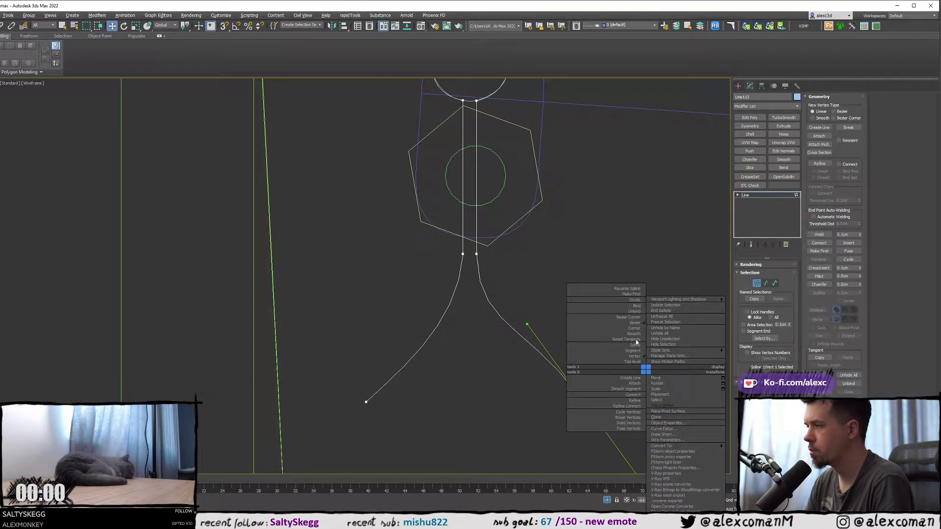
click(630, 320)
right_click(598, 361)
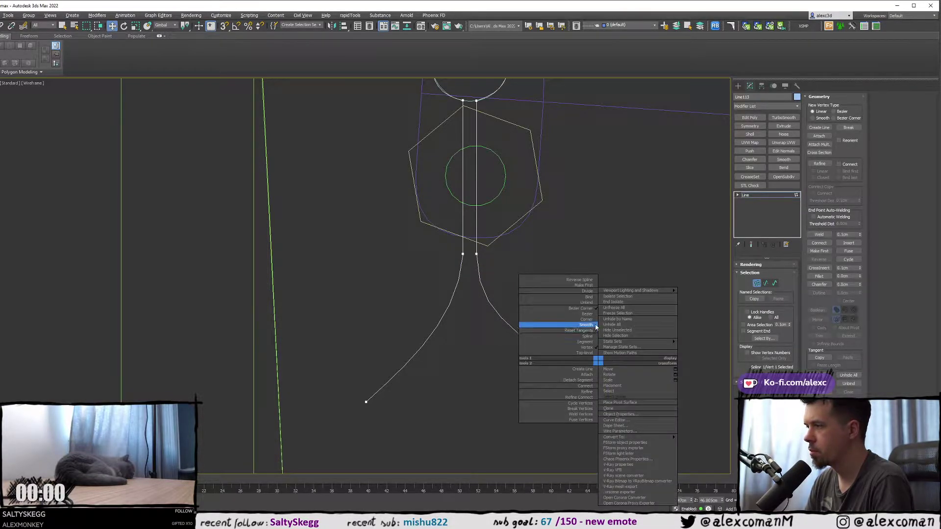
click(585, 325)
scroll(610, 321, down, 6)
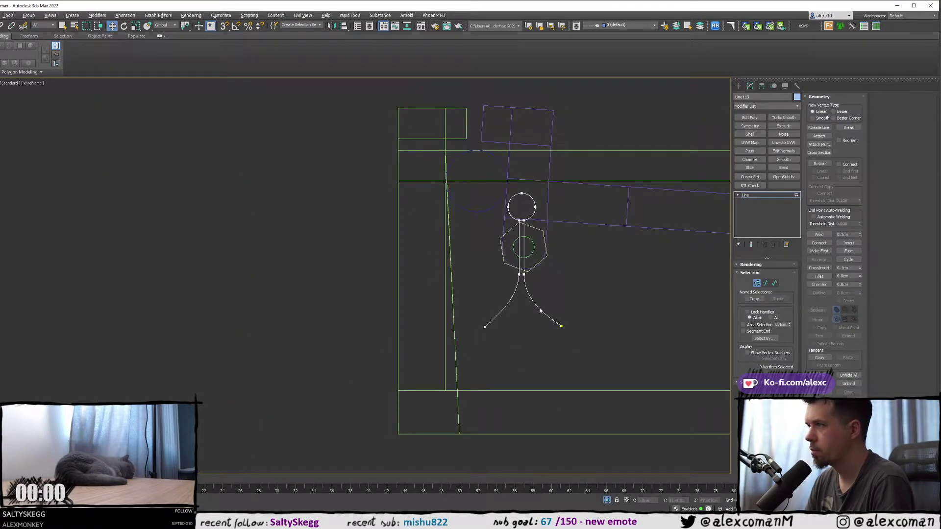
- Lower the two neck vertices below the guide circle and reshape the right side of the head into a smooth taper
scroll(520, 221, up, 5)
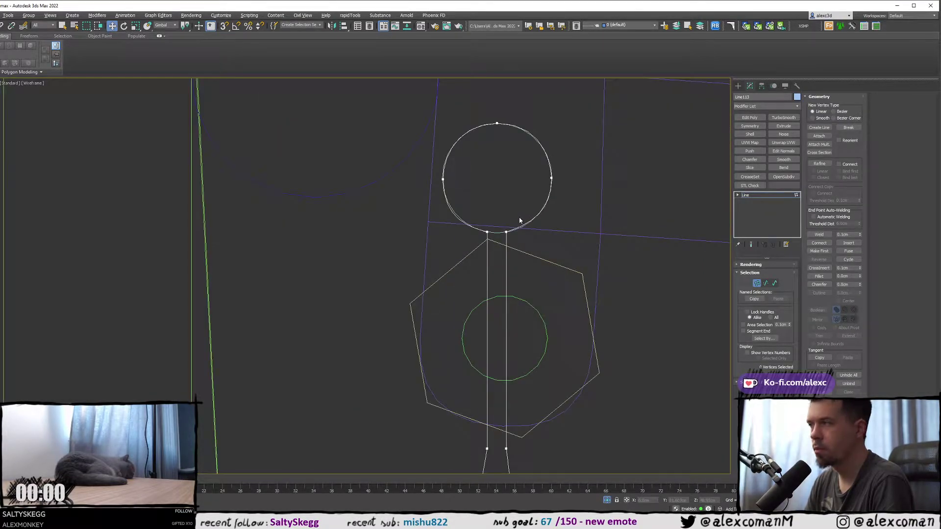
scroll(497, 234, up, 2)
mouse_move(519, 247)
mouse_down()
mouse_move(502, 240)
mouse_move(510, 216)
mouse_move(510, 248)
mouse_move(554, 248)
mouse_move(529, 226)
mouse_move(513, 224)
mouse_move(511, 234)
mouse_up()
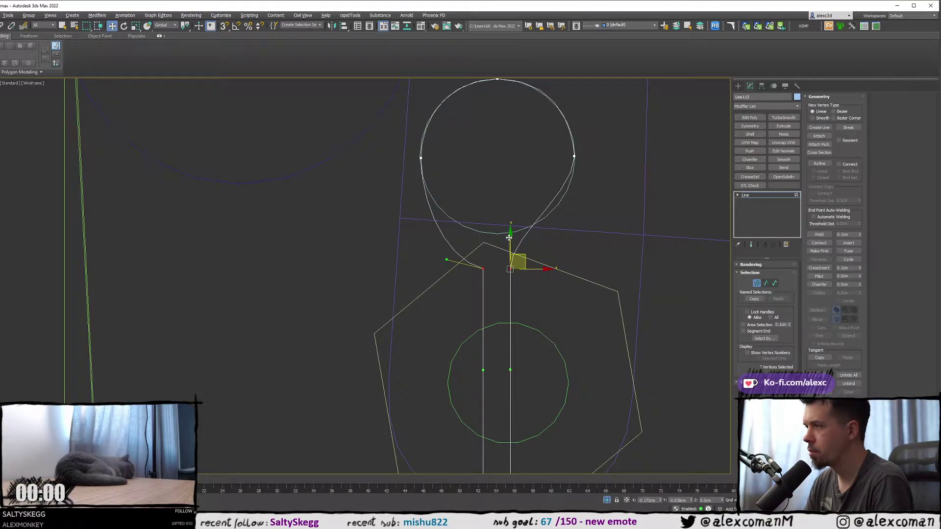
click(574, 157)
drag(574, 195, 572, 223)
- Reshape the left side of the head into a matching taper with its vertex handles and finish vertex editing
click(421, 158)
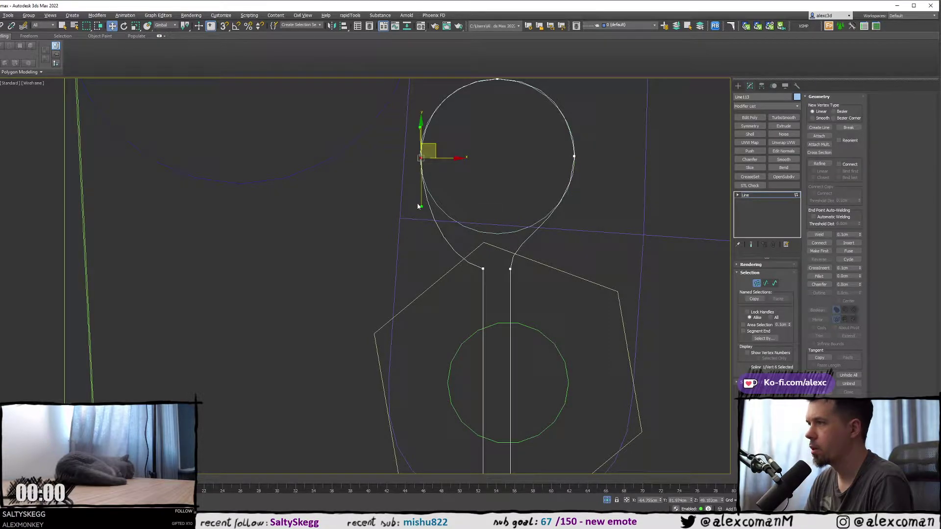
click(482, 268)
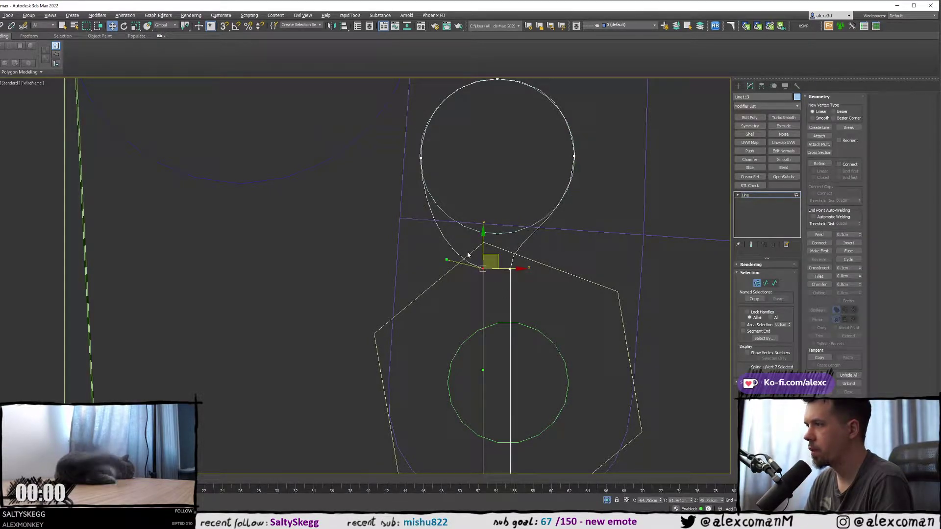
drag(471, 232, 486, 228)
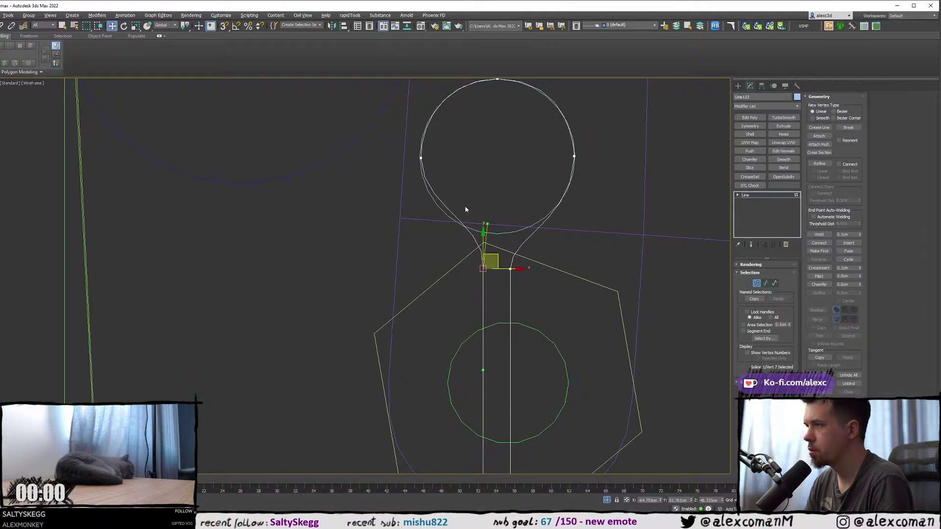
click(421, 158)
click(513, 203)
click(740, 86)
scroll(684, 162, down, 4)
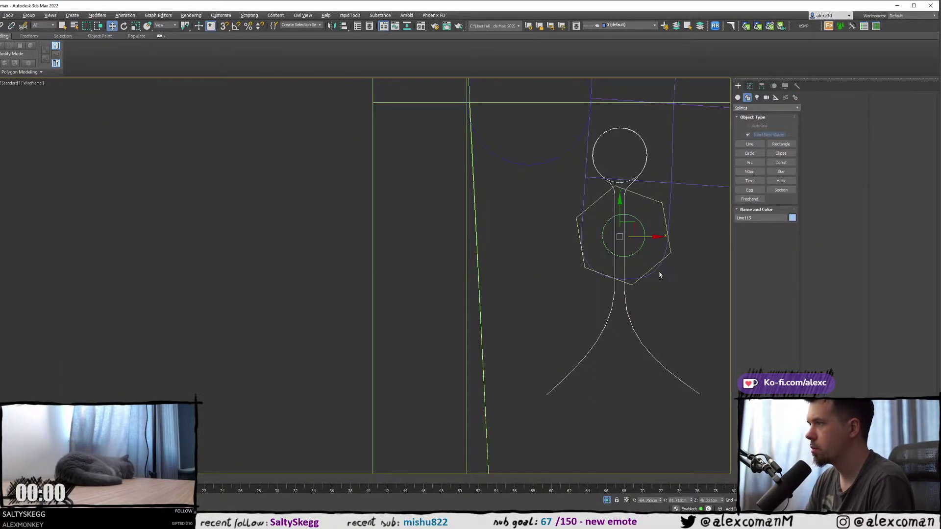
- Rotate the pin outline in the perspective view so its head tilts up toward the blue cylinder and its legs point diagonally down
key(alt+w)
middle_click(513, 327)
key(alt+w)
alt+middle_drag(412, 333, 437, 319)
middle_drag(280, 322, 290, 308)
key(e)
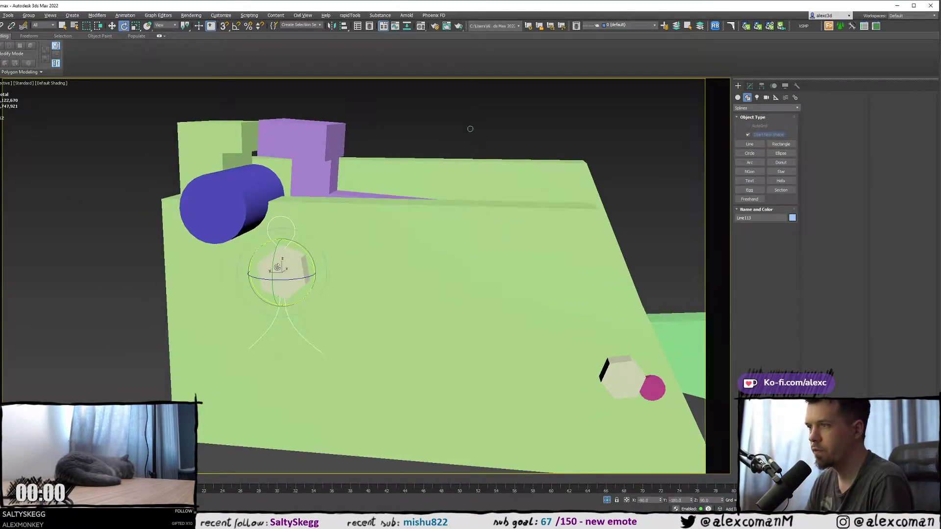
alt+middle_drag(278, 267, 300, 258)
drag(300, 245, 272, 221)
- Select the hexagonal bolt head behind the pin outline and rotate it slightly about its own axis
alt+middle_drag(272, 220, 330, 274)
key(w)
click(434, 140)
click(317, 282)
key(e)
drag(265, 269, 255, 271)
alt+middle_drag(255, 271, 233, 259)
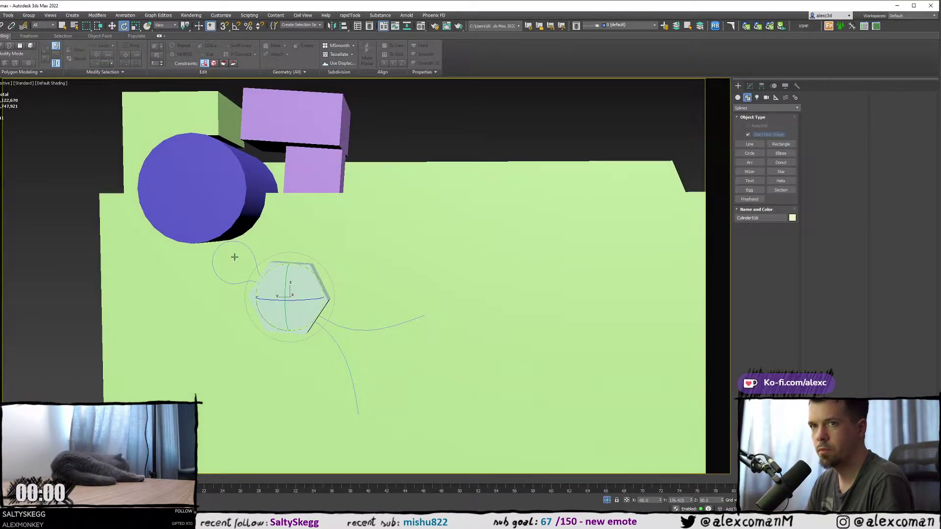
- Select the cotter pin spline, enable its rendering in the renderer and viewport, and set its radial thickness to 0.11 cm
key(F3)
click(225, 282)
key(F3)
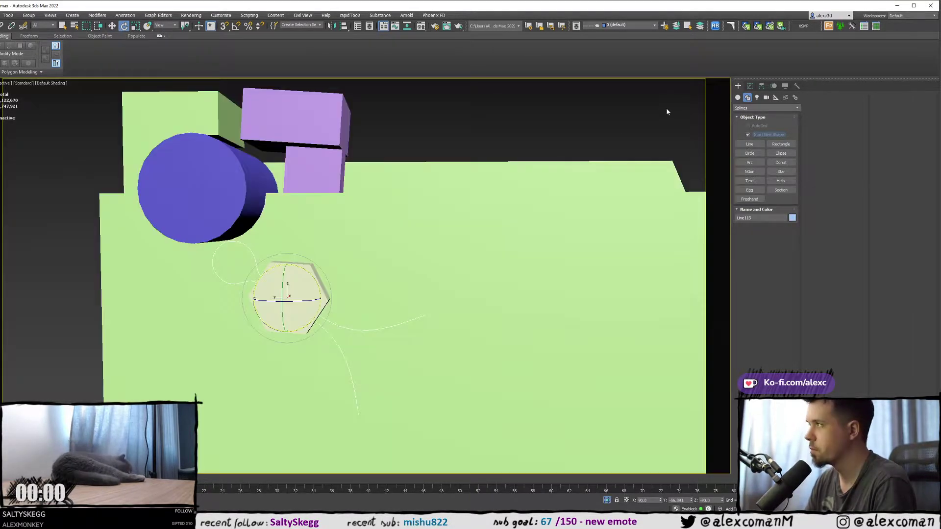
click(750, 87)
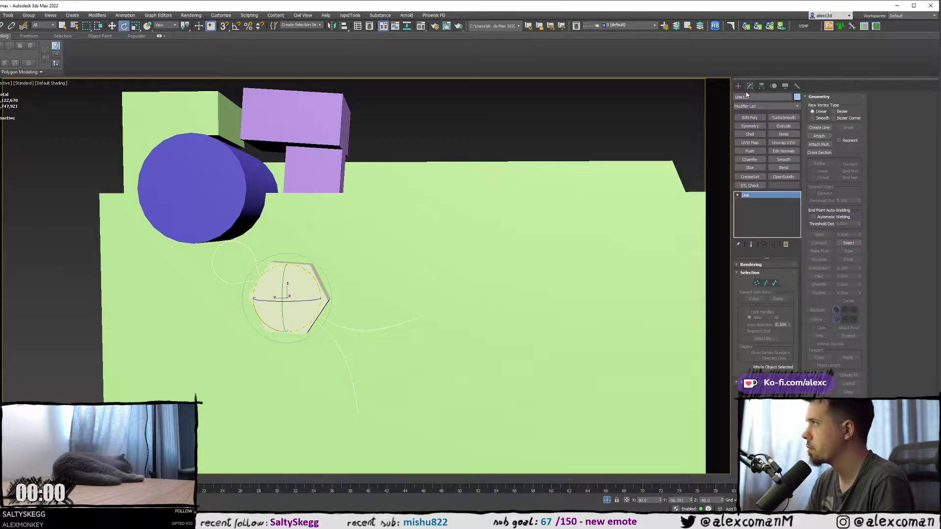
click(764, 265)
click(750, 279)
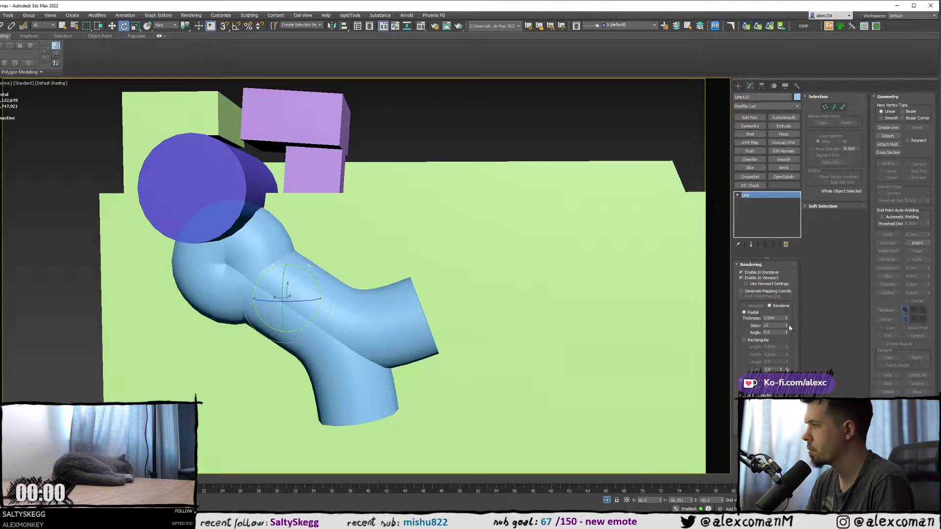
drag(786, 320, 793, 352)
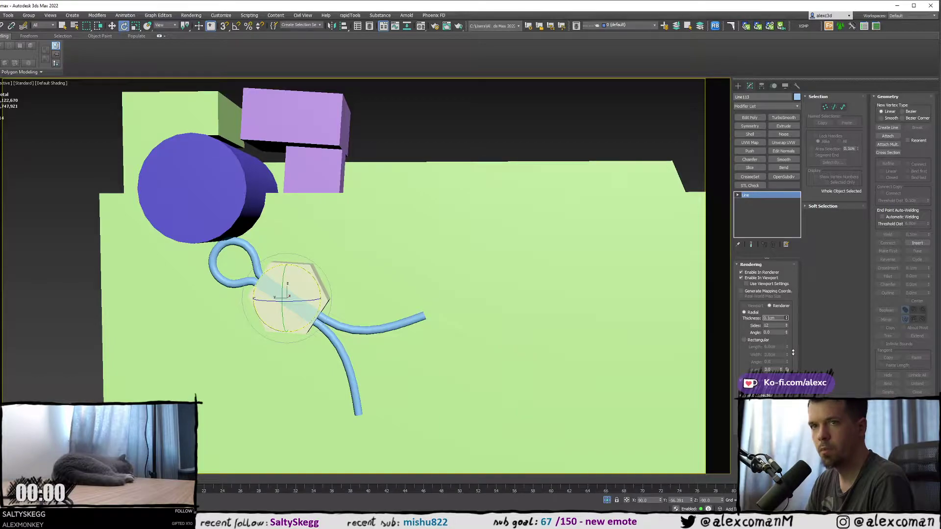
drag(792, 352, 793, 351)
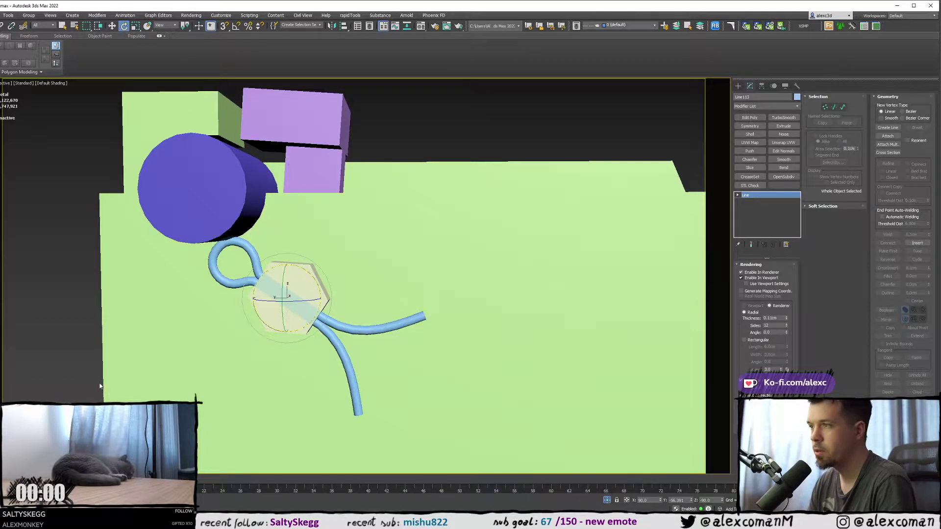
- Shift the thickened cotter pin slightly so it sits better through the hexagonal bolt end, and deselect it
click(436, 124)
mouse_move(333, 203)
alt+middle_down()
mouse_move(294, 206)
mouse_move(316, 203)
alt+middle_up()
scroll(319, 206, up, 4)
scroll(314, 188, down, 4)
scroll(266, 221, up, 4)
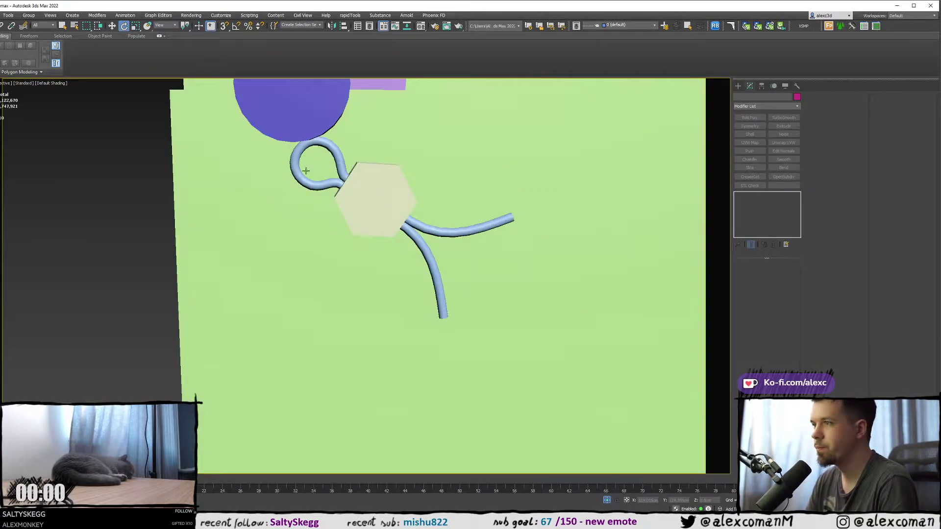
click(347, 179)
scroll(347, 179, up, 2)
key(w)
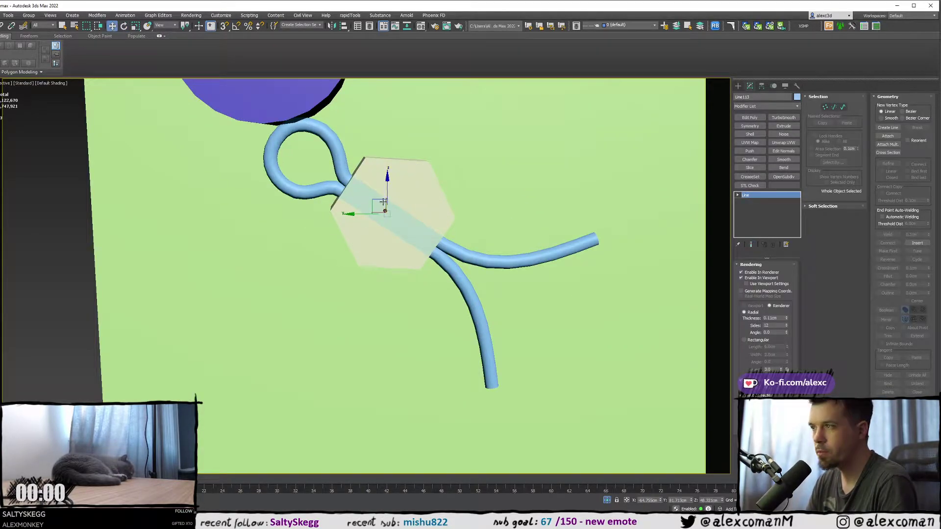
drag(377, 198, 382, 202)
scroll(382, 202, down, 6)
alt+middle_drag(382, 201, 379, 153)
click(427, 132)
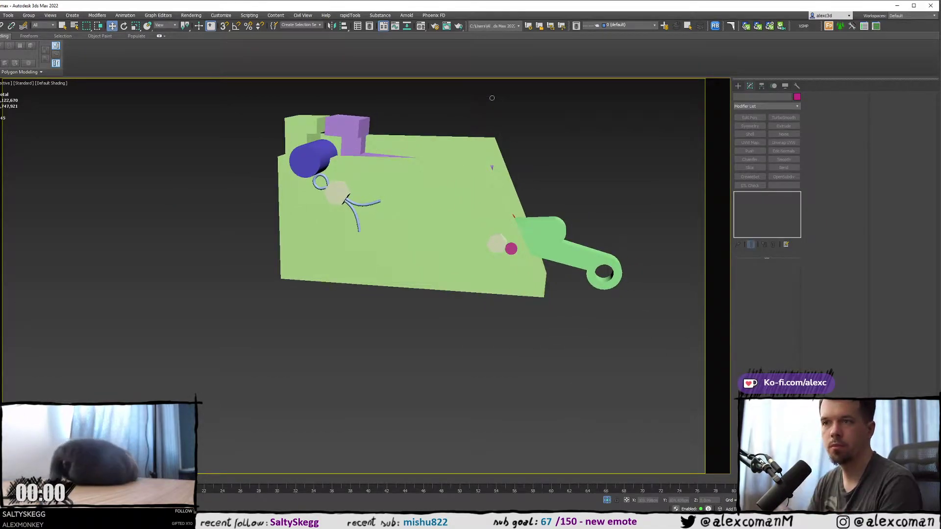
- Copy the cotter pin across to the opposite side plate of the mechanism
mouse_move(492, 98)
alt+middle_down()
mouse_move(349, 214)
mouse_move(285, 214)
alt+middle_up()
click(349, 214)
click(350, 214)
key(F4)
shift+drag(308, 207, 412, 219)
click(451, 294)
- Rotate the copied cotter pin to a different angle and move it into the hexagonal bolt end on its side plate
mouse_move(406, 221)
alt+middle_down()
mouse_move(331, 221)
mouse_move(366, 220)
alt+middle_up()
key(z)
scroll(331, 221, down, 6)
scroll(365, 219, up, 6)
key(e)
drag(329, 220, 298, 185)
alt+middle_drag(297, 185, 322, 256)
key(w)
drag(322, 256, 308, 253)
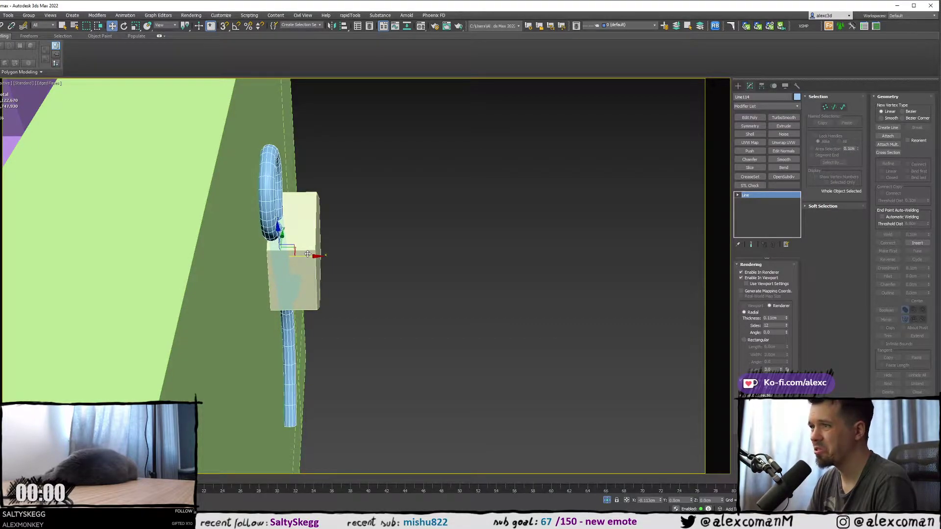
mouse_move(308, 254)
alt+middle_down()
mouse_move(256, 229)
mouse_move(288, 216)
mouse_move(289, 253)
alt+middle_up()
scroll(256, 229, down, 3)
scroll(284, 246, up, 2)
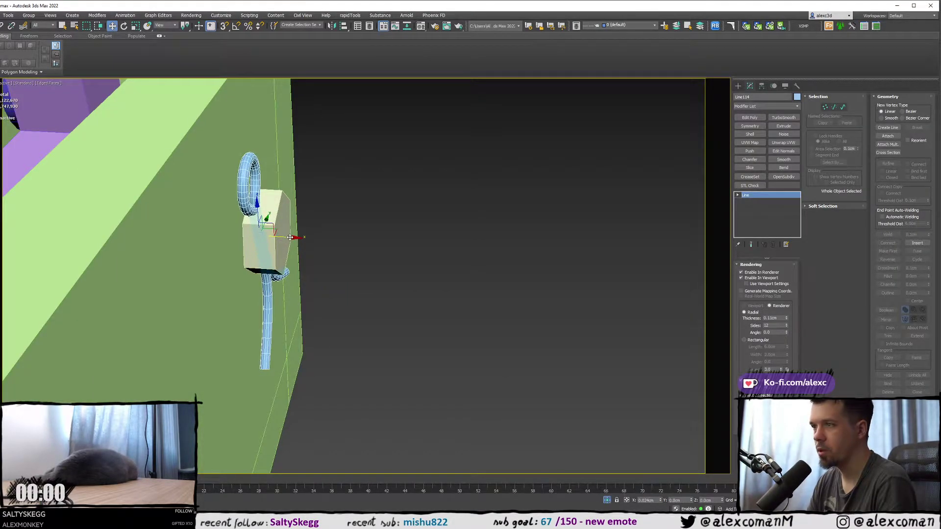
alt+middle_drag(289, 237, 306, 281)
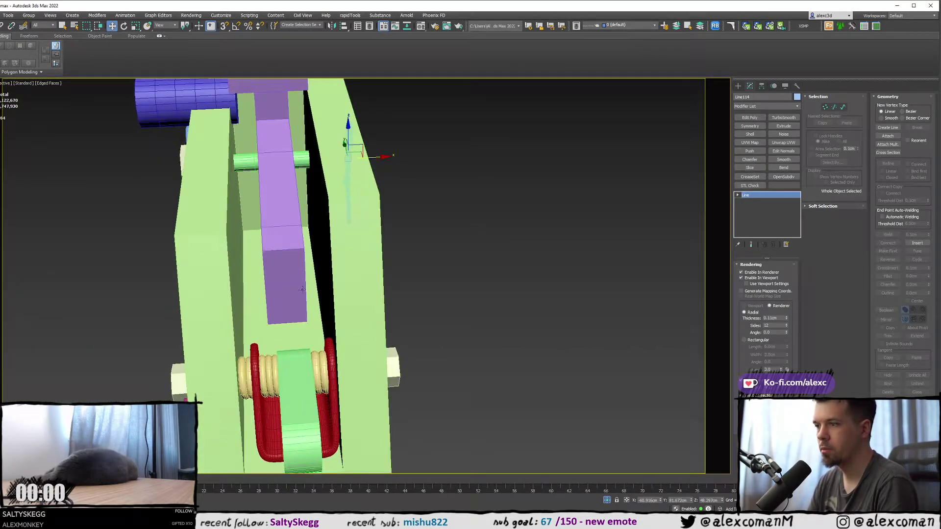
- Copy the lower coil spring beside the green lever up to the upper pin that passes through the purple bar
click(269, 359)
alt+middle_drag(269, 358, 266, 360)
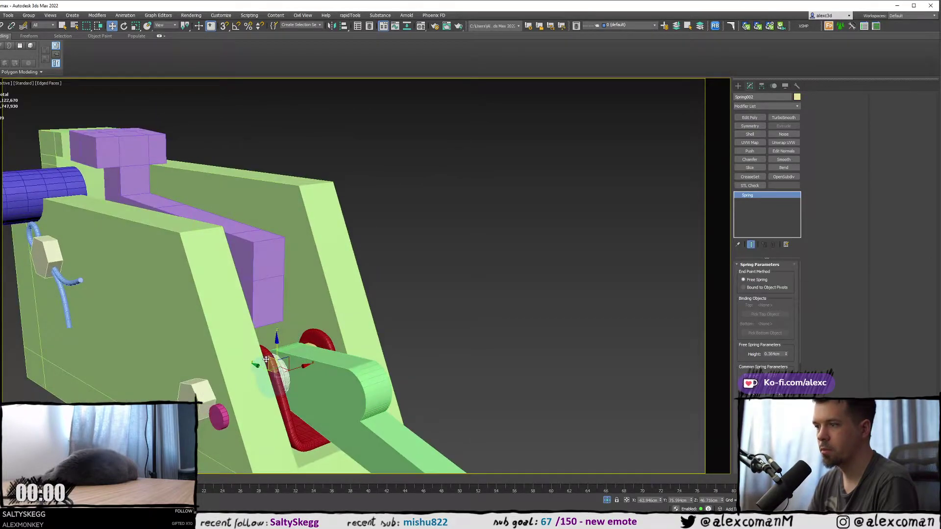
shift+drag(268, 359, 317, 275)
click(449, 295)
key(z)
scroll(242, 242, down, 4)
- Move the copied spring along the upper pin against the purple bar, then increase its height and number of turns
mouse_move(241, 242)
alt+middle_down()
mouse_move(255, 264)
mouse_move(277, 249)
mouse_move(198, 229)
mouse_move(221, 240)
mouse_move(379, 258)
alt+middle_up()
drag(414, 265, 376, 263)
alt+middle_drag(375, 263, 376, 254)
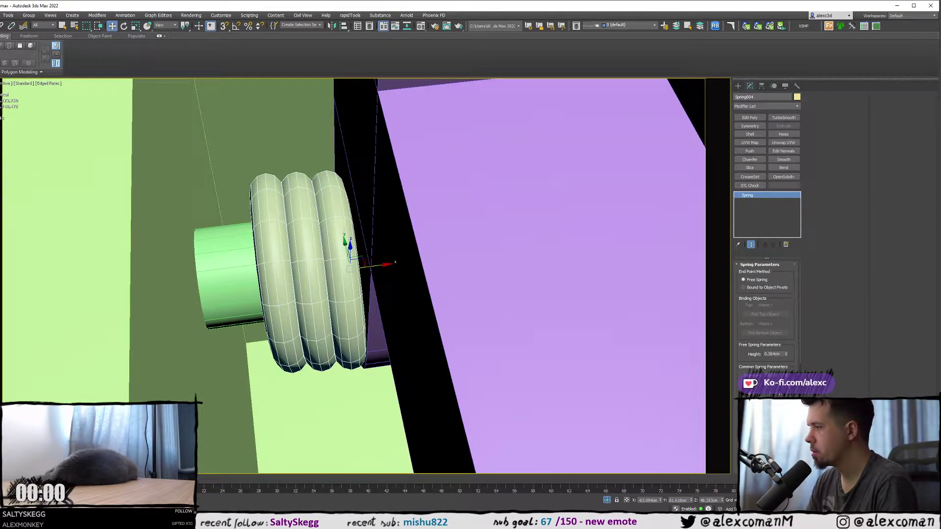
click(786, 353)
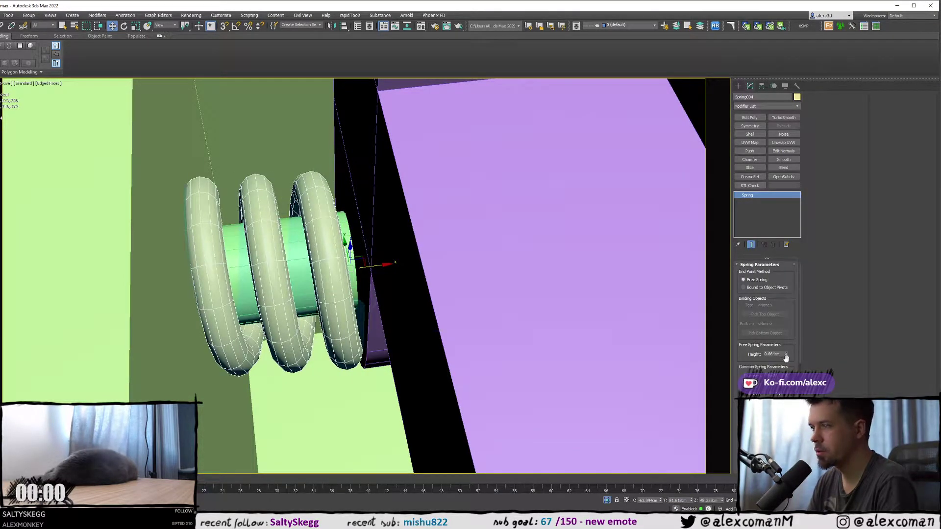
drag(787, 384, 786, 374)
- In the Top view, rotate the copied spring about 6 degrees and shift it slightly along the pin
alt+middle_drag(456, 298, 293, 307)
key(alt+w)
middle_click(103, 214)
key(alt+w)
key(z)
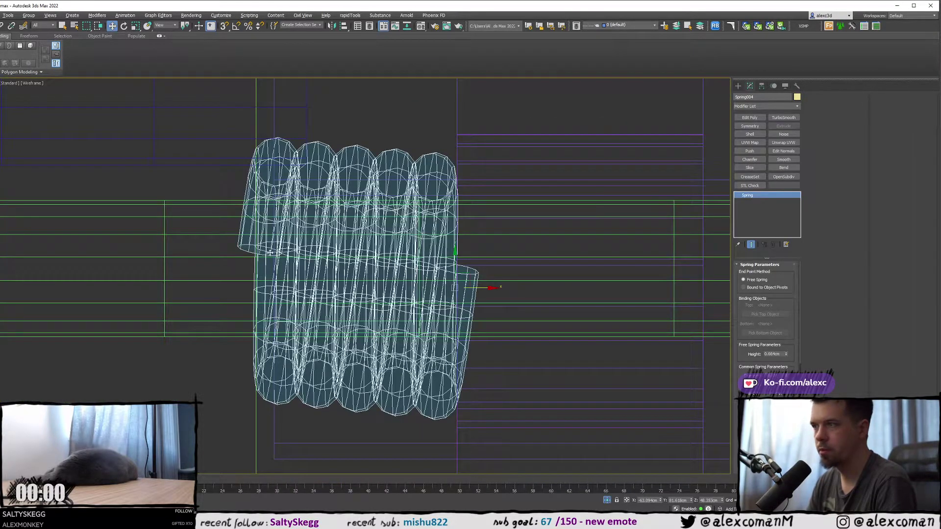
scroll(265, 251, down, 3)
key(e)
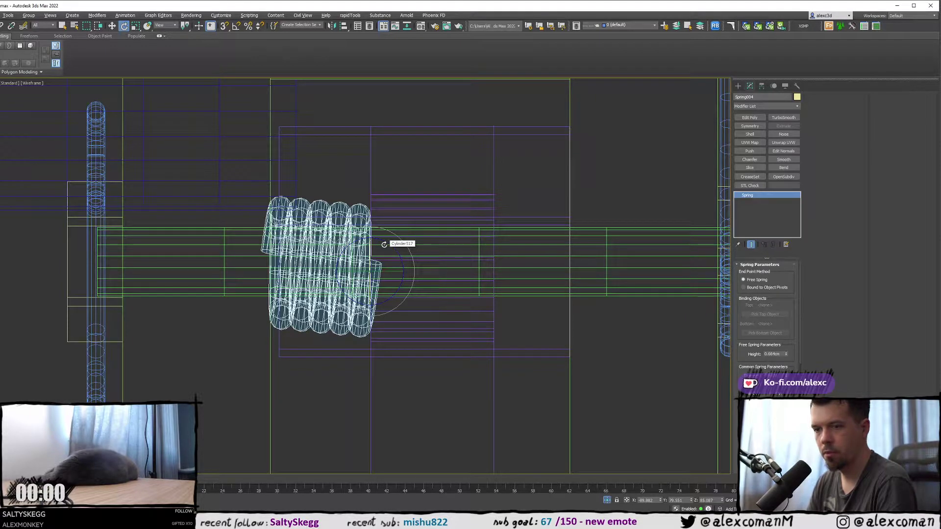
drag(383, 243, 384, 230)
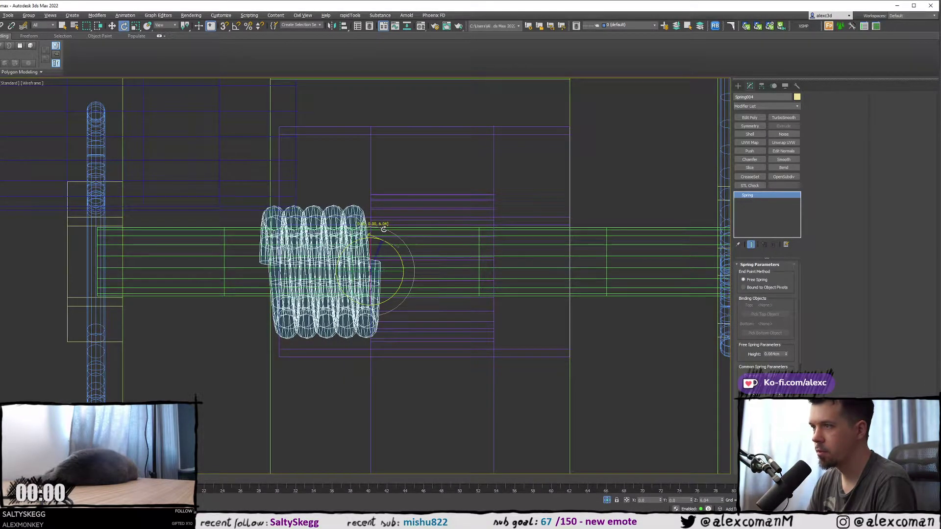
key(w)
drag(396, 270, 402, 270)
key(alt+w)
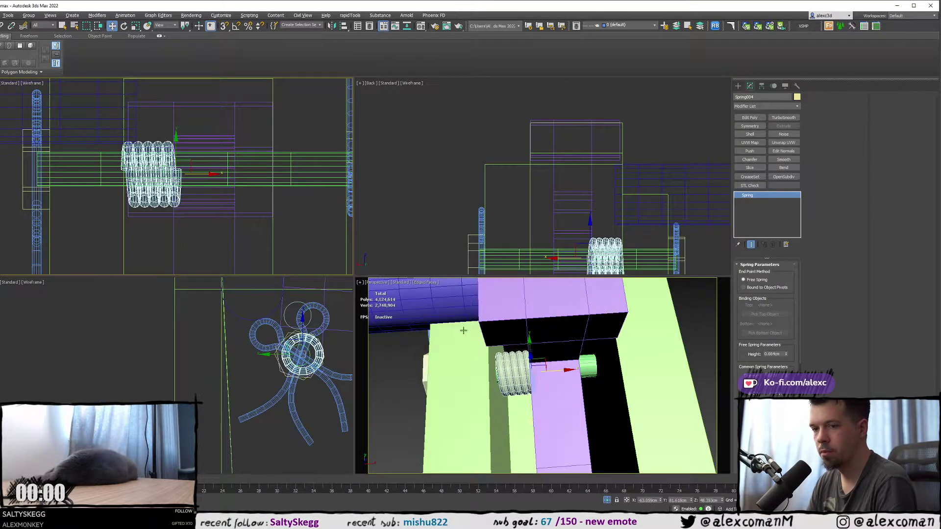
- Return the spring on the upper pin to its earlier tilt and position in the Top view
key(alt+w)
scroll(367, 257, up, 4)
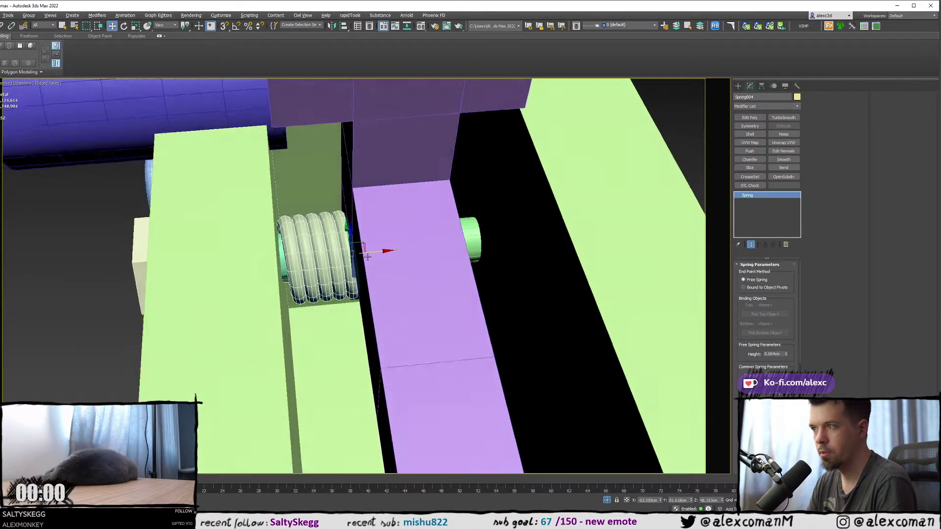
scroll(368, 257, up, 4)
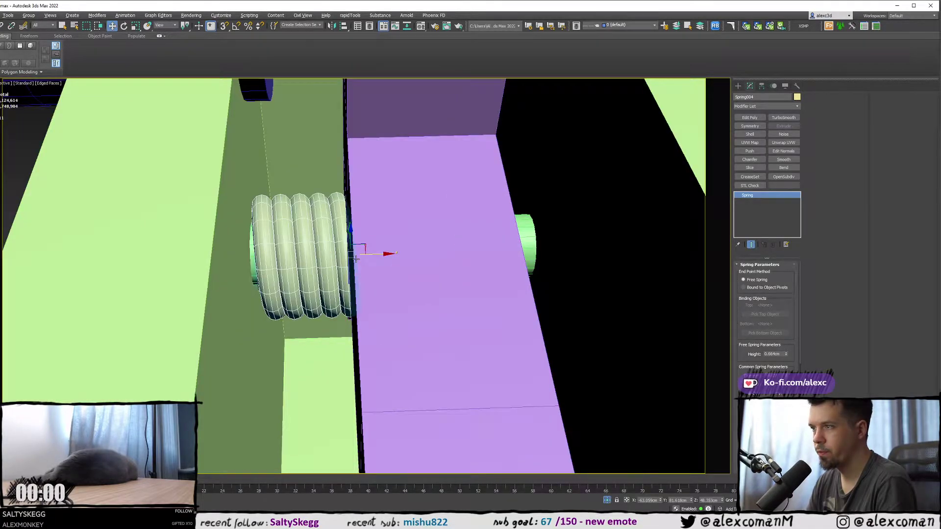
key(alt+w)
key(alt+w)
key(e)
drag(395, 243, 402, 271)
key(w)
key(alt+w)
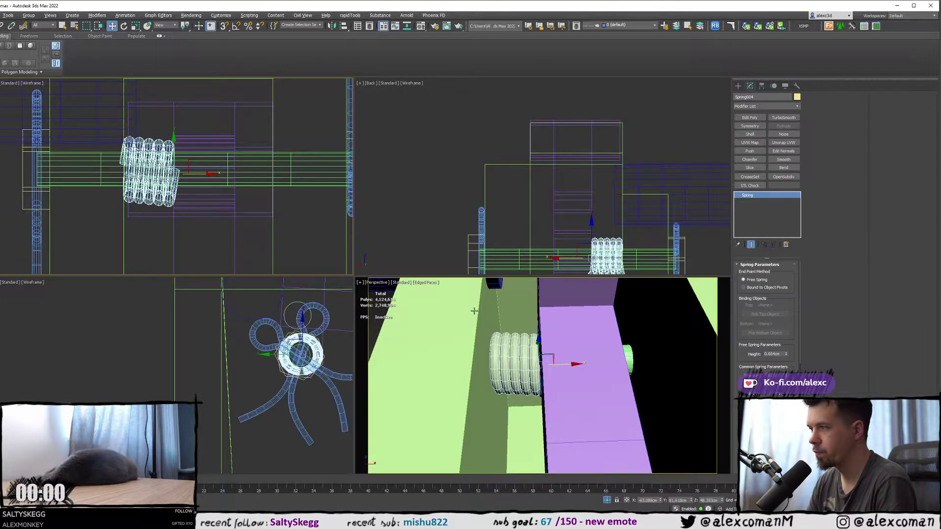
- Copy the upper spring to the other side of the purple bar and nudge the copy along the pin toward the bar
middle_click(456, 303)
key(alt+w)
middle_drag(456, 303, 374, 284)
alt+middle_drag(374, 284, 300, 249)
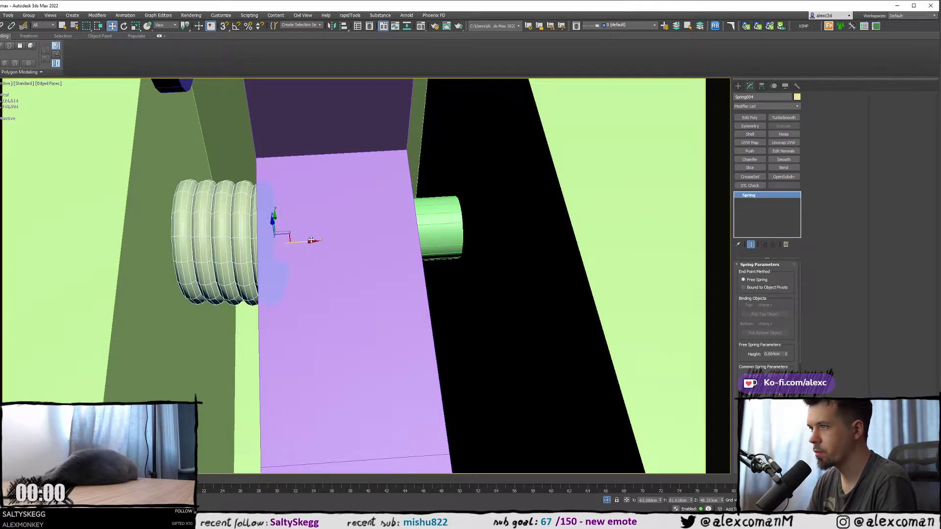
shift+drag(307, 240, 497, 229)
click(444, 293)
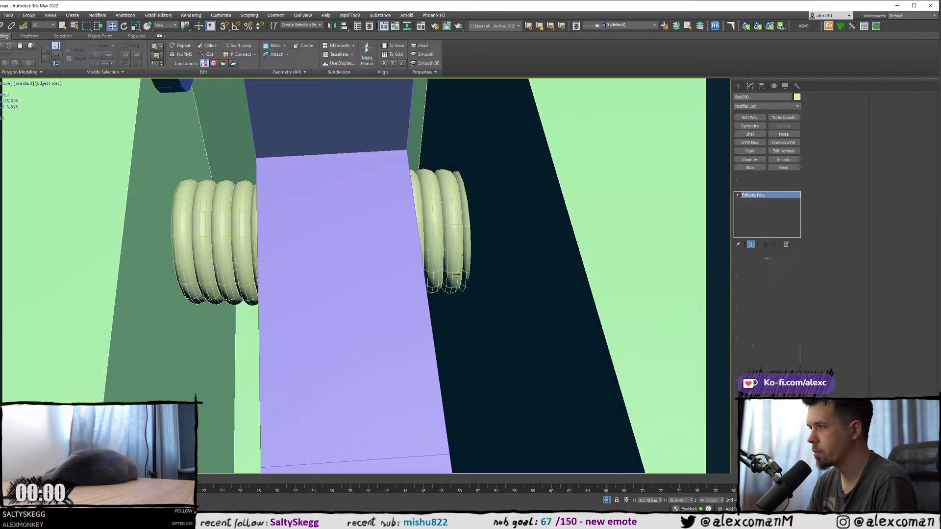
middle_drag(458, 276, 351, 272)
click(330, 220)
middle_drag(330, 226, 427, 250)
drag(449, 254, 430, 254)
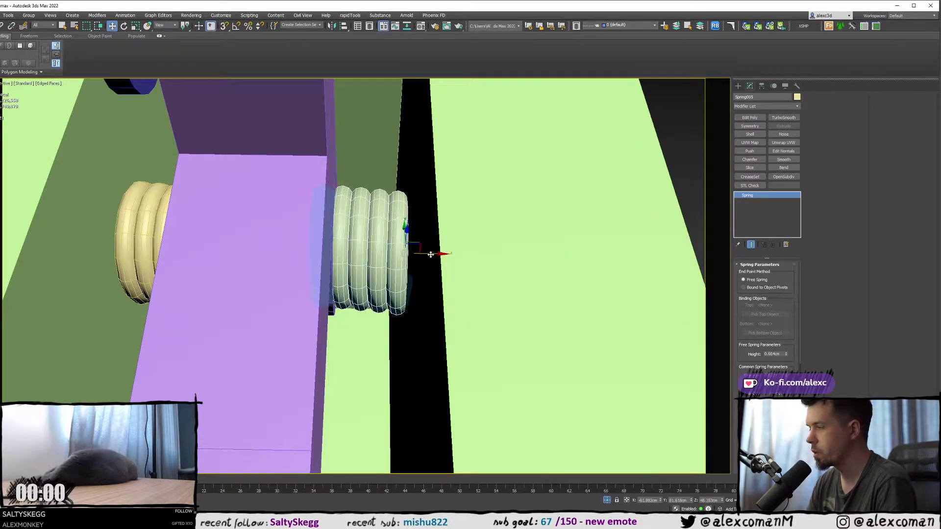
- Shorten the second upper spring to a height of 0.464 cm, adjust its position, and reduce its number of turns
click(786, 356)
click(786, 356)
click(786, 352)
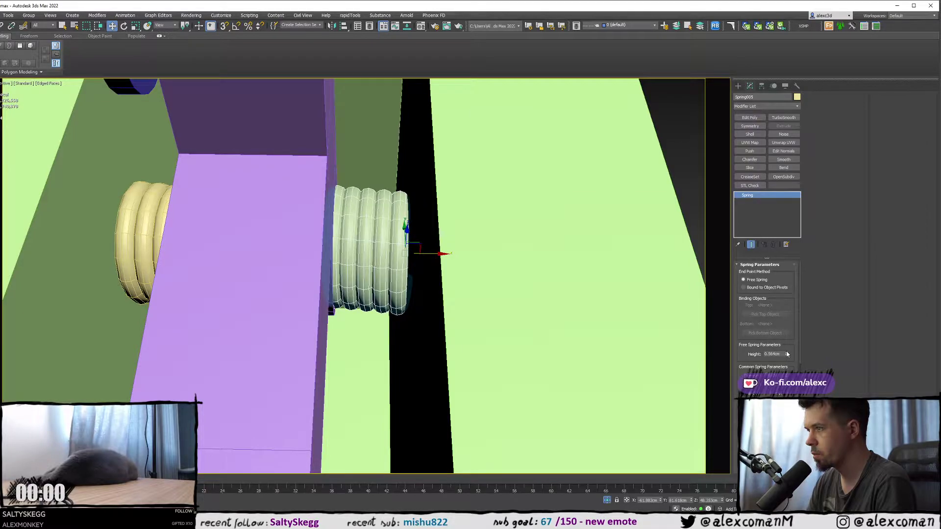
click(787, 355)
scroll(486, 332, up, 3)
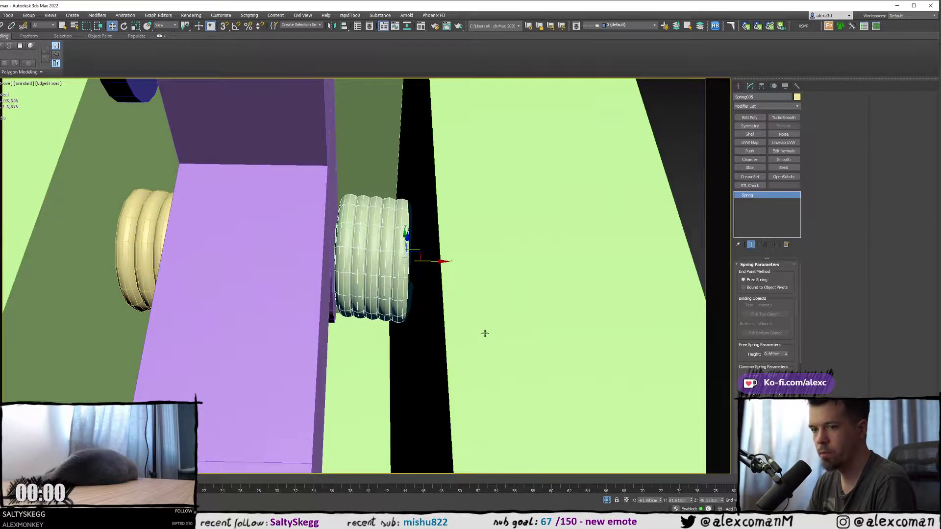
alt+middle_drag(450, 310, 395, 294)
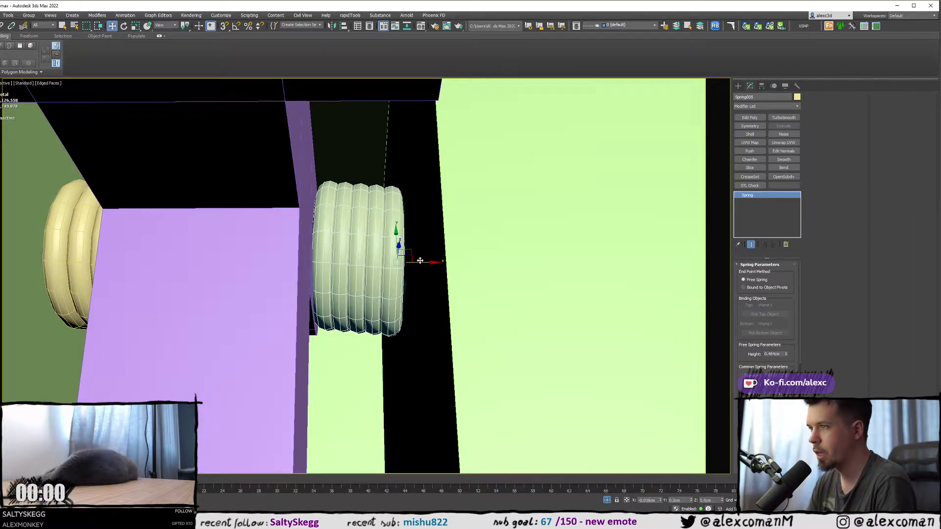
mouse_move(787, 384)
mouse_down()
mouse_move(786, 413)
mouse_move(786, 403)
mouse_up()
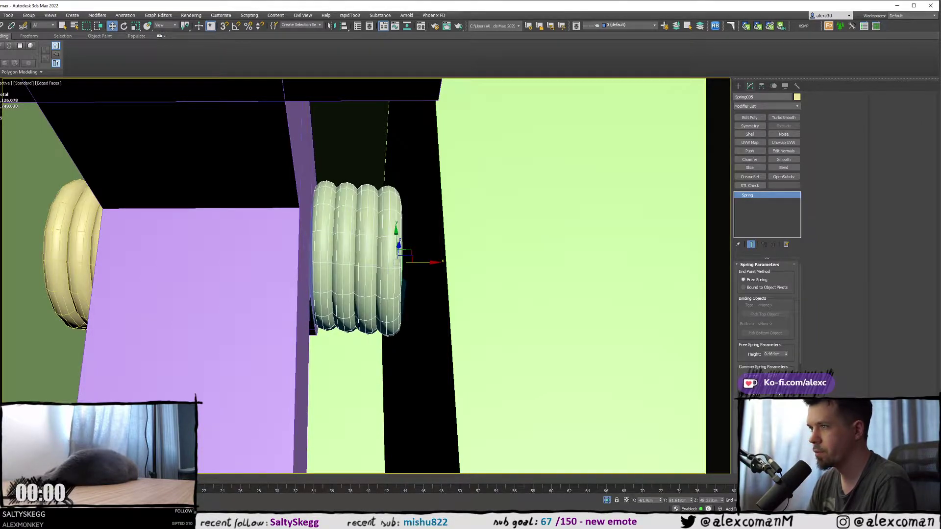
- Deselect the spring and inspect how the springs, pins and purple bar fit within the whole mechanism
scroll(451, 299, down, 3)
alt+middle_drag(451, 299, 630, 273)
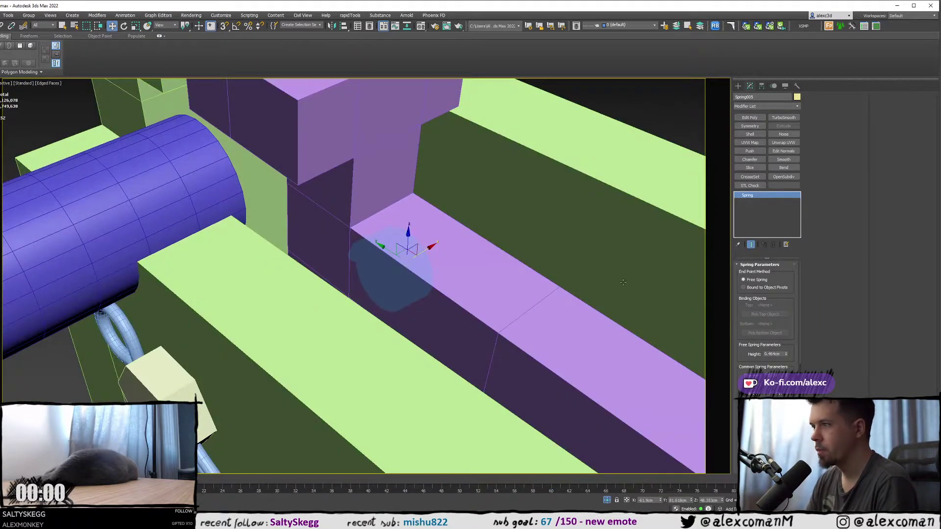
scroll(580, 185, down, 2)
click(580, 187)
middle_drag(401, 252, 351, 259)
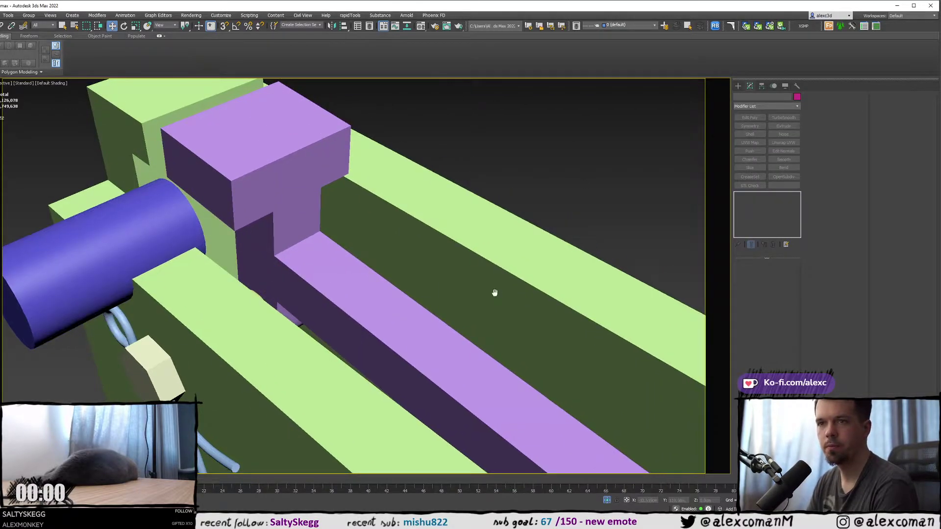
middle_drag(496, 292, 387, 265)
scroll(387, 265, down, 2)
scroll(409, 259, down, 4)
mouse_move(417, 321)
middle_down()
mouse_move(409, 259)
mouse_move(364, 304)
mouse_move(419, 262)
mouse_move(431, 318)
middle_up()
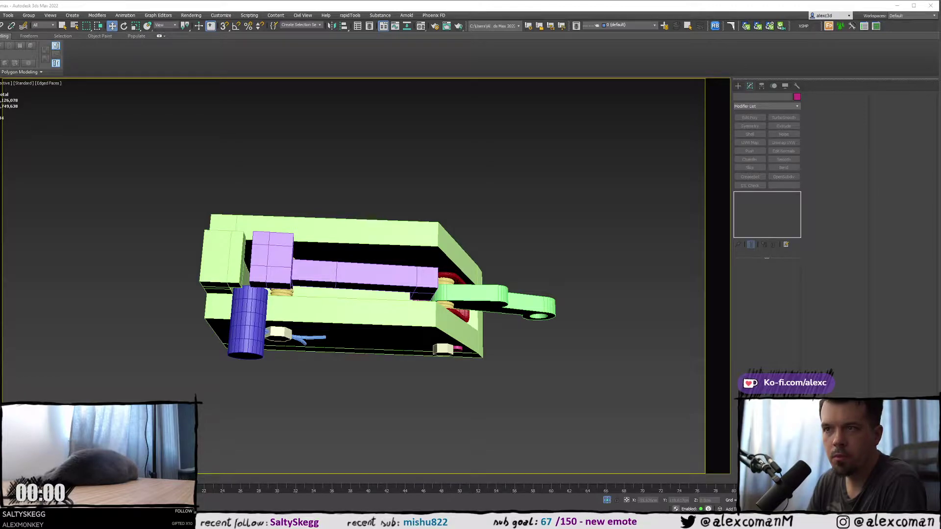
- Select all the parts of the mechanism and exit isolation to bring back the full scene without edged faces
click(738, 86)
alt+middle_drag(447, 199, 365, 165)
key(F3)
drag(590, 401, 596, 398)
key(F3)
key(alt+q)
mouse_move(500, 325)
alt+middle_down()
mouse_move(437, 304)
mouse_move(434, 267)
mouse_move(431, 291)
mouse_move(400, 321)
mouse_move(409, 282)
mouse_move(570, 239)
alt+middle_up()
key(F4)
scroll(402, 302, up, 4)
scroll(410, 281, down, 3)
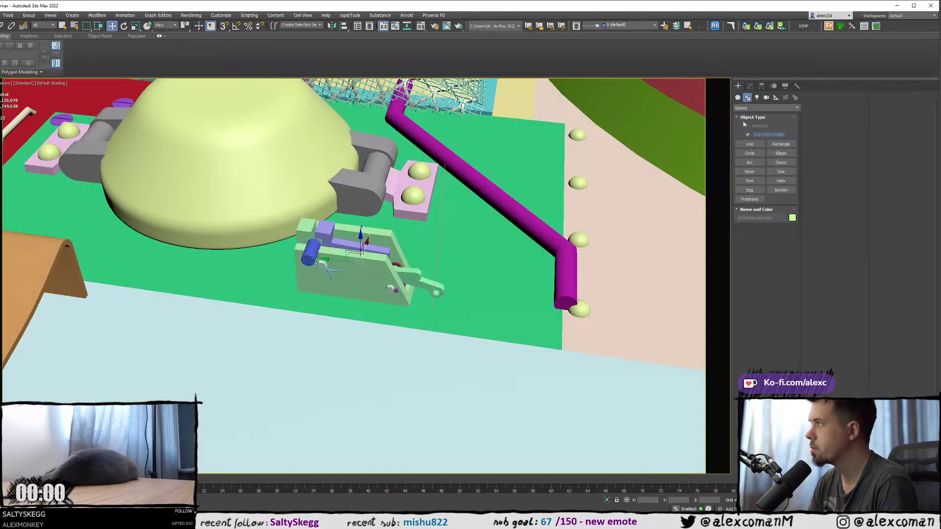
- Create an AutoGrid box about 2.8 cm long and 0.5 cm high across the mechanism's base on the green surface
click(738, 97)
click(753, 139)
key(z)
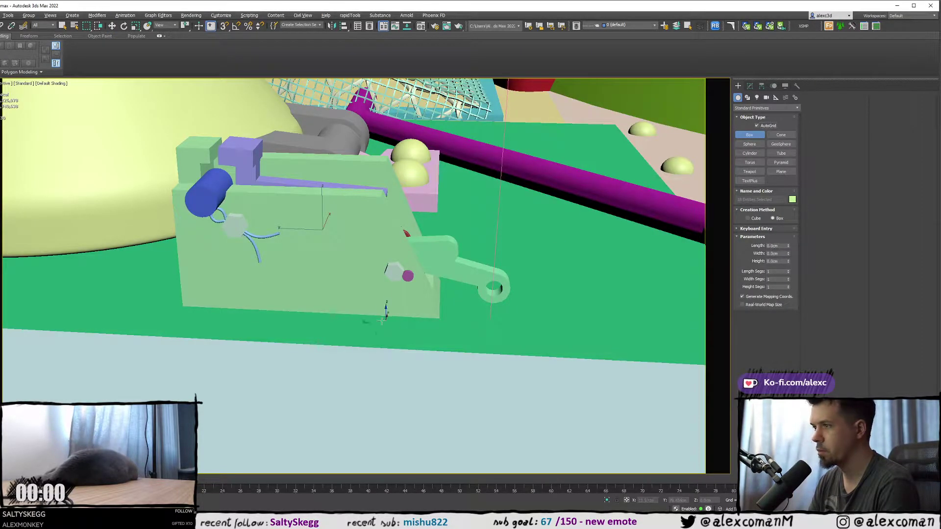
drag(334, 322, 392, 323)
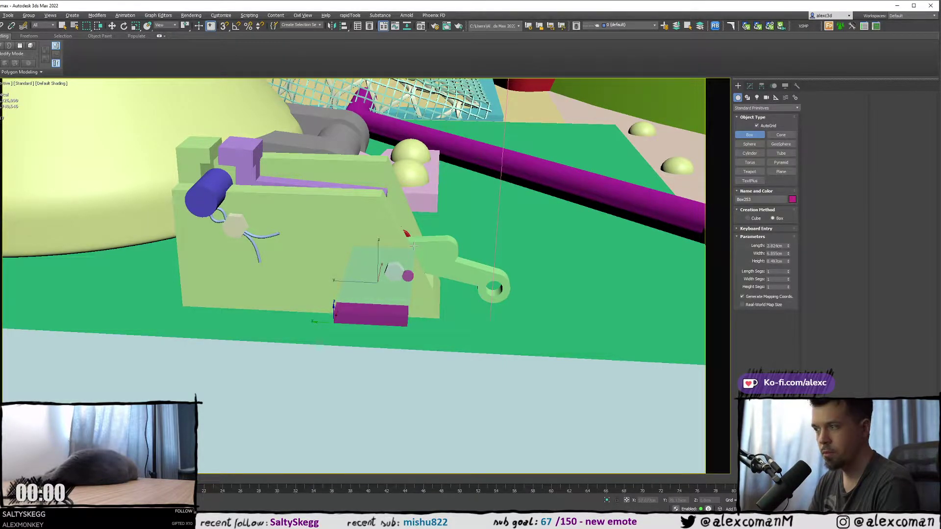
right_click(413, 246)
key(z)
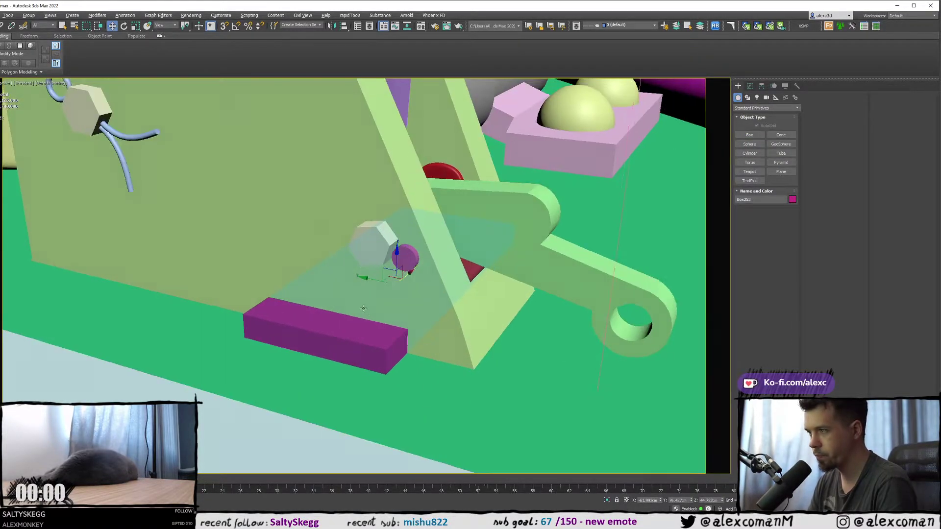
- Convert the new box to an editable poly and adjust its height by moving its top face vertically
right_click(362, 300)
mouse_move(427, 375)
click(468, 382)
key(4)
key(F3)
mouse_move(395, 312)
alt+middle_down()
mouse_move(386, 322)
mouse_move(405, 280)
mouse_move(397, 297)
alt+middle_up()
click(405, 280)
key(F3)
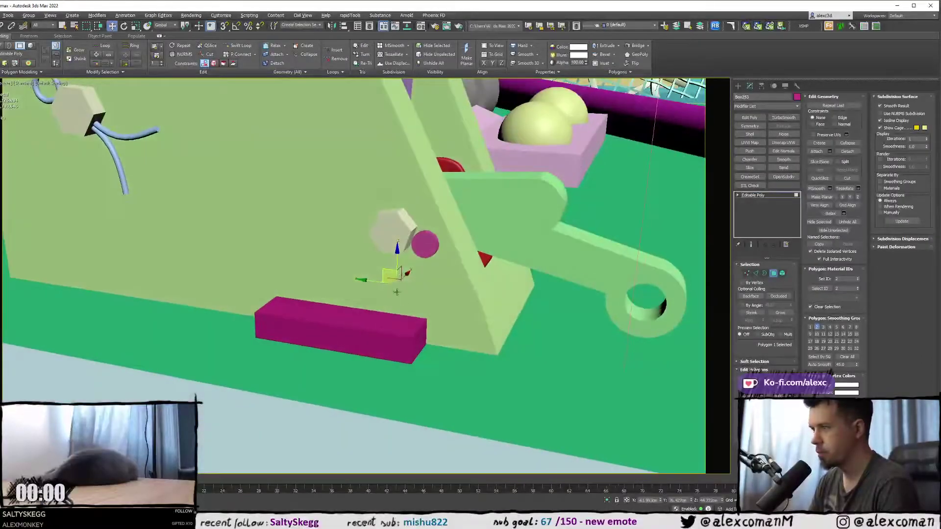
scroll(397, 262, down, 4)
scroll(366, 289, up, 2)
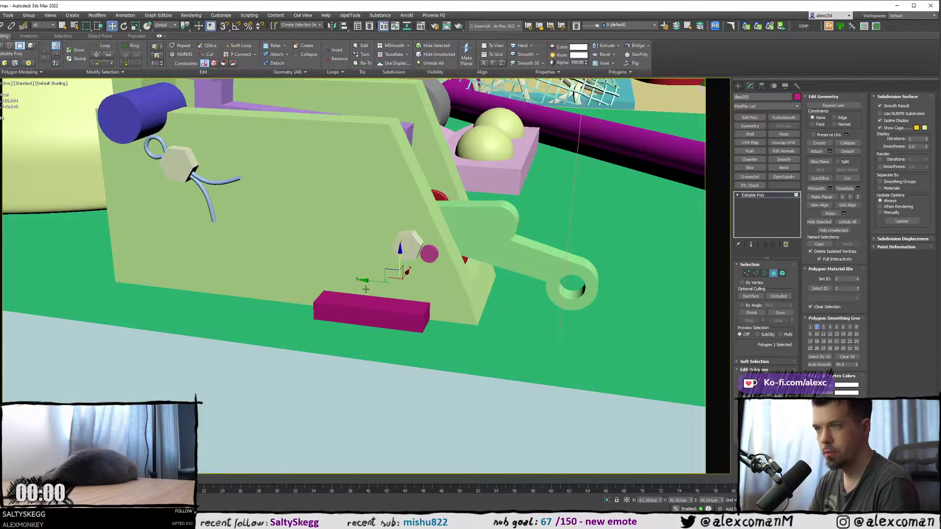
scroll(379, 292, up, 2)
key(F4)
key(F3)
drag(411, 239, 411, 234)
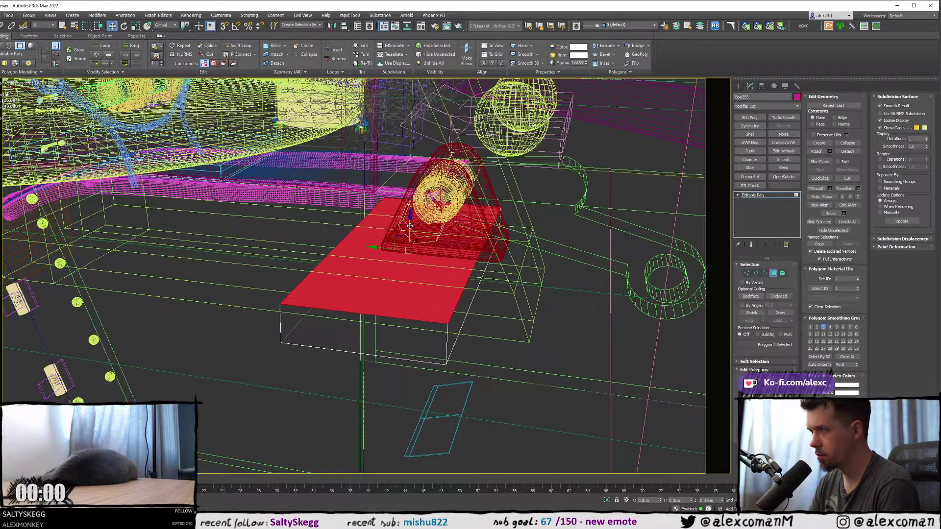
key(F3)
scroll(412, 234, down, 2)
alt+middle_drag(412, 233, 426, 248)
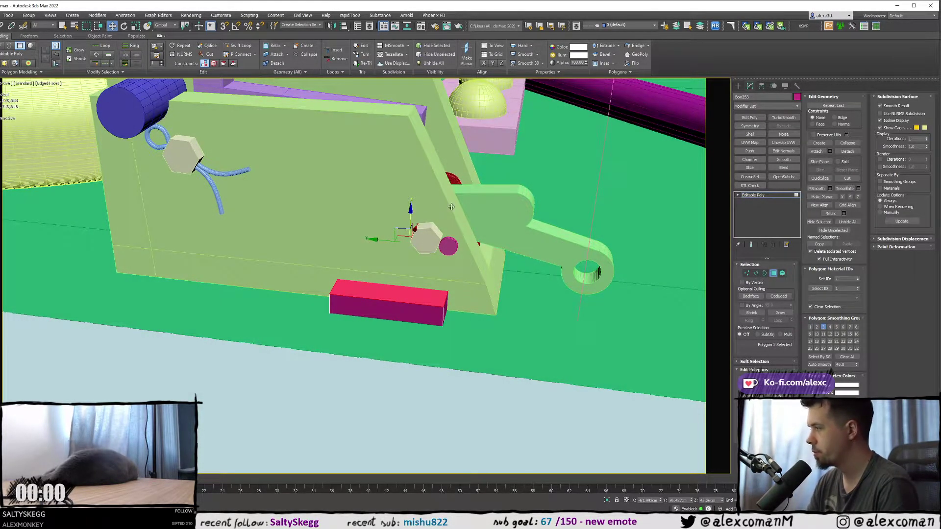
- Shift the box slightly along the base and pull its far-side end vertices inward toward the mechanism's side plate
click(738, 86)
drag(385, 256, 378, 257)
alt+middle_drag(367, 267, 455, 296)
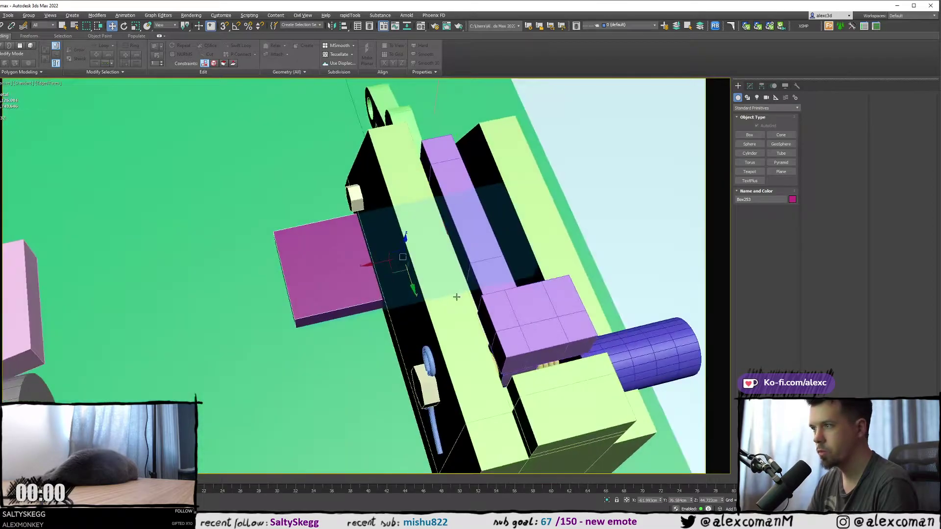
key(1)
key(F3)
drag(218, 214, 339, 337)
key(F3)
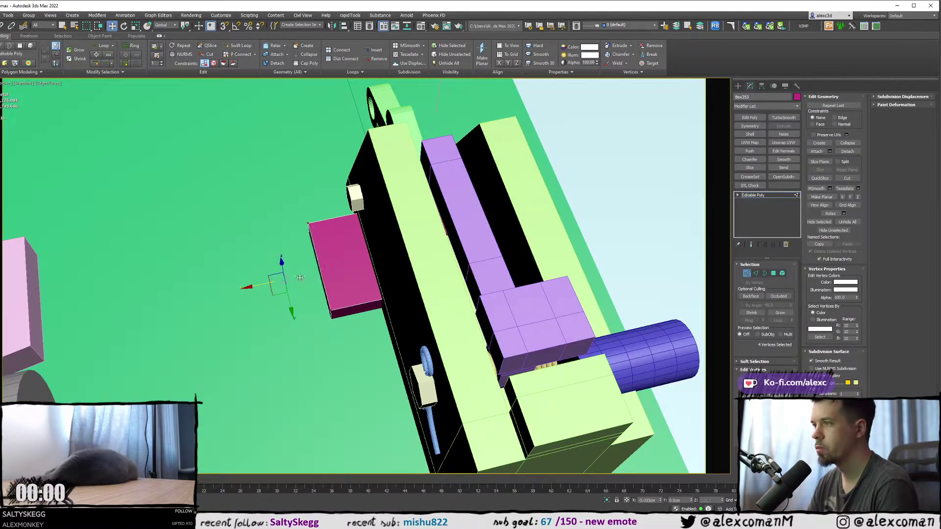
mouse_move(262, 290)
alt+middle_down()
mouse_move(272, 274)
mouse_move(343, 263)
mouse_move(329, 273)
alt+middle_up()
click(737, 87)
- Copy the box alongside the original and stretch the copy's outer end past the rear of the side plates
middle_drag(420, 247, 531, 256)
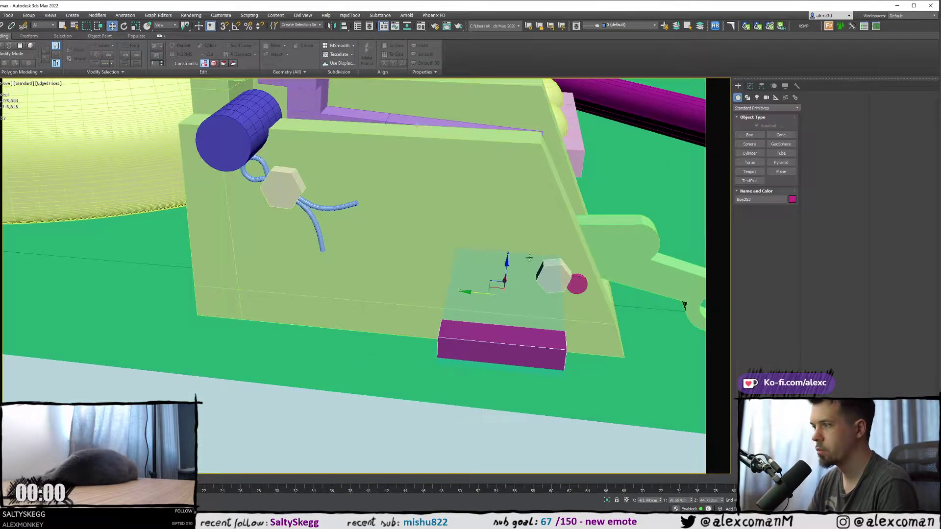
shift+drag(472, 294, 367, 284)
key(Return)
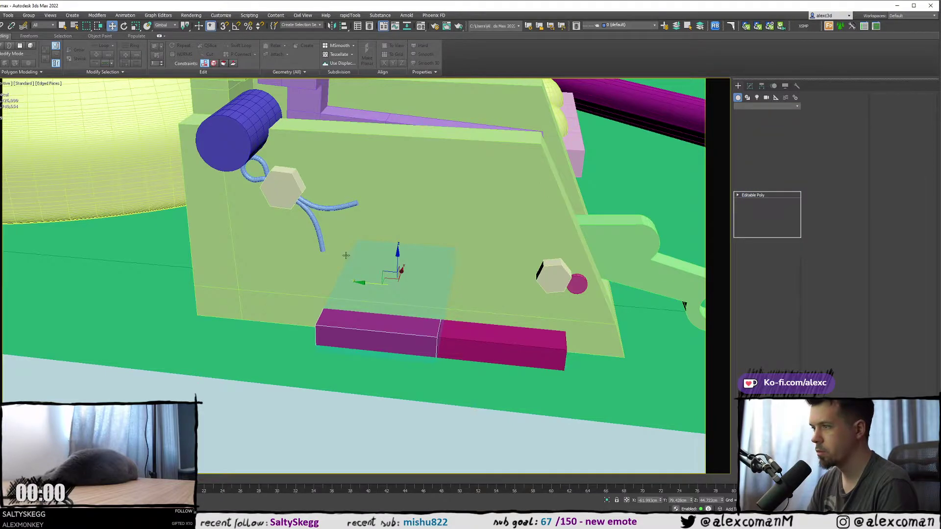
key(F3)
key(1)
key(F3)
drag(317, 288, 165, 267)
alt+middle_drag(215, 324, 269, 302)
- Chamfer the three outer top edges of the copied base piece
key(2)
click(253, 283)
ctrl+click(219, 275)
key(F3)
ctrl+click(170, 244)
key(F3)
mouse_move(372, 254)
alt+middle_down()
mouse_move(319, 274)
mouse_move(305, 300)
alt+middle_up()
right_click(303, 297)
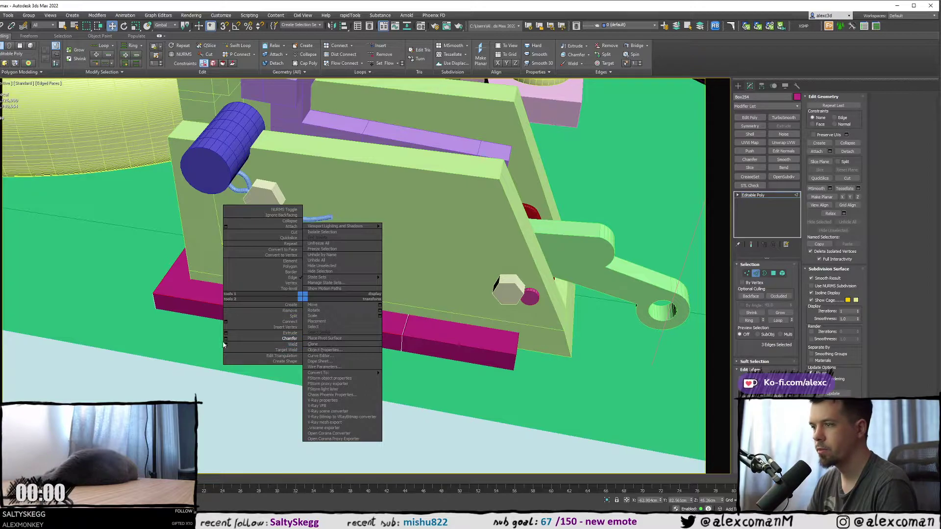
click(226, 339)
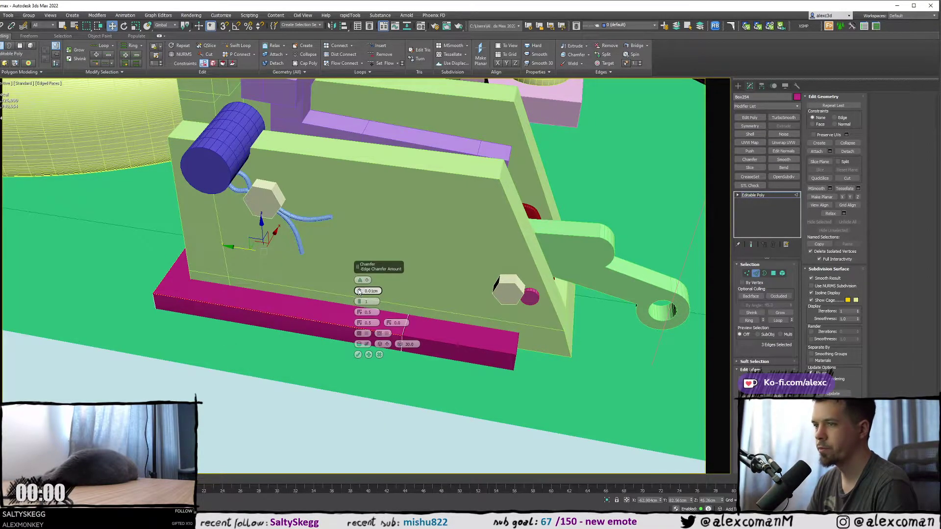
drag(360, 291, 360, 288)
click(358, 354)
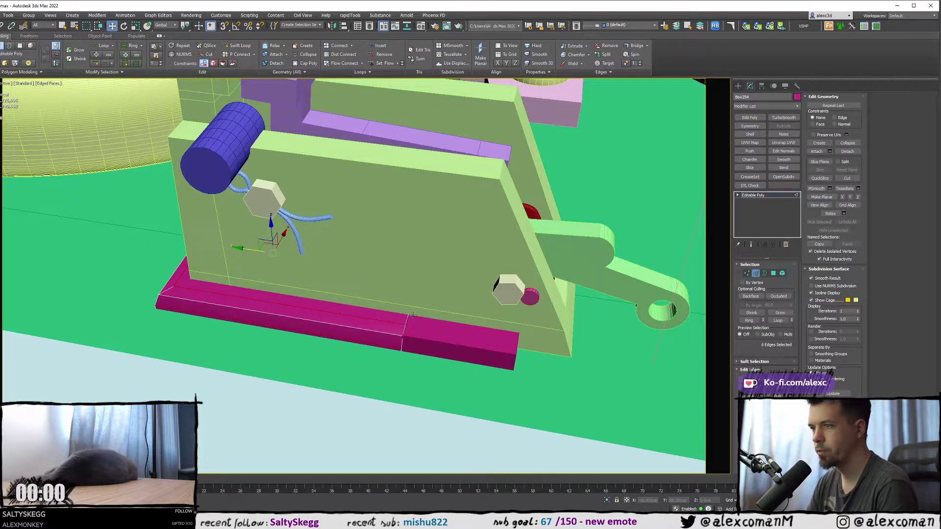
scroll(450, 319, down, 5)
click(739, 87)
- Copy the chamfered base piece along the base toward the lever end of the mechanism
scroll(395, 221, up, 8)
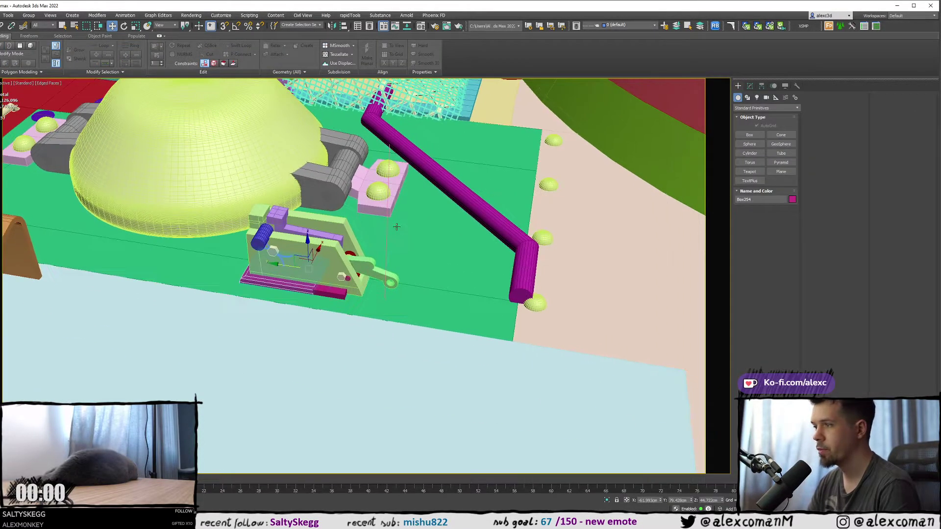
middle_drag(194, 300, 219, 281)
click(220, 281)
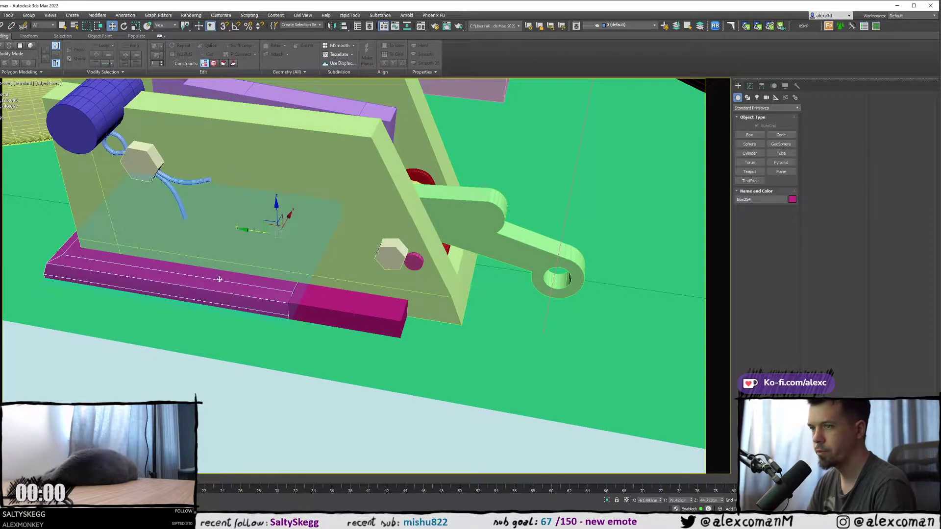
shift+drag(251, 232, 512, 269)
click(453, 296)
- Mirror the copied piece on the Y axis without cloning and slide it under the lever end of the side plates
click(333, 26)
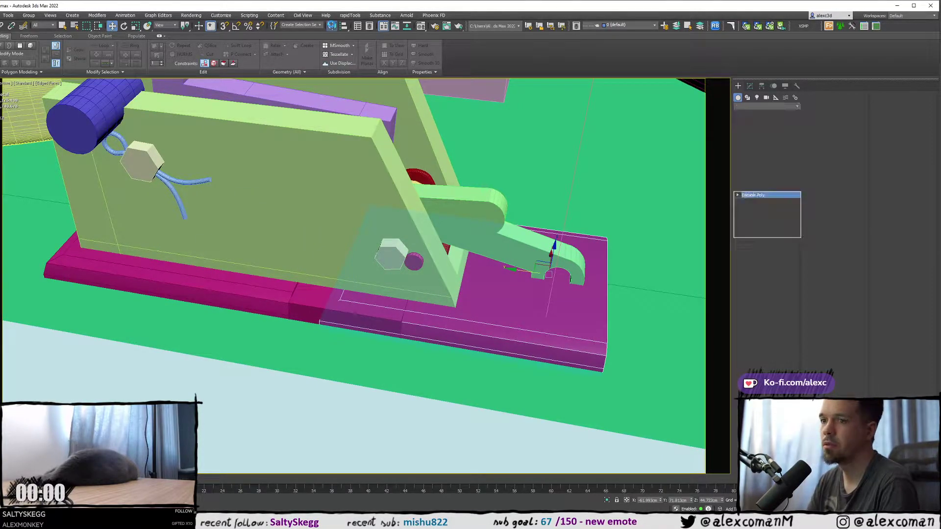
click(438, 231)
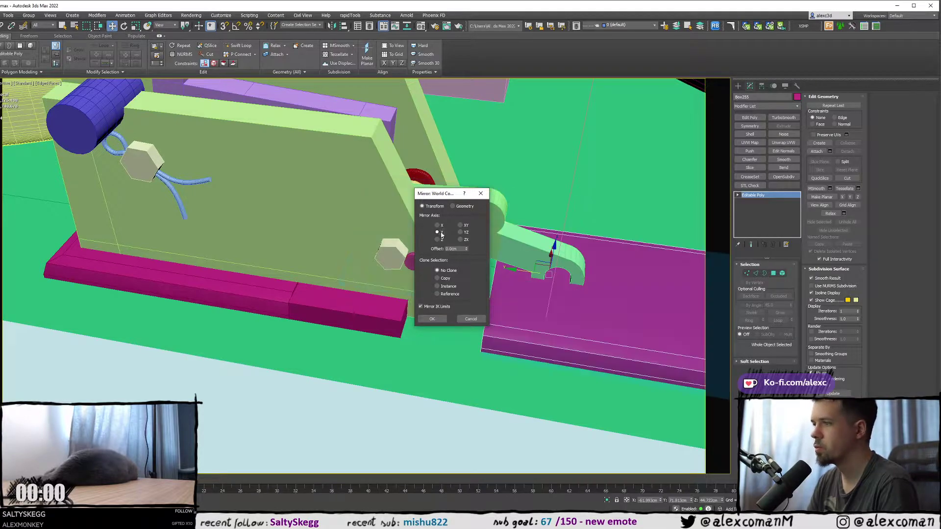
click(432, 318)
drag(526, 270, 278, 248)
- Shorten the mirrored piece to a short end section by moving its inner end vertices toward the lever
key(1)
key(F3)
drag(293, 358, 189, 167)
key(F3)
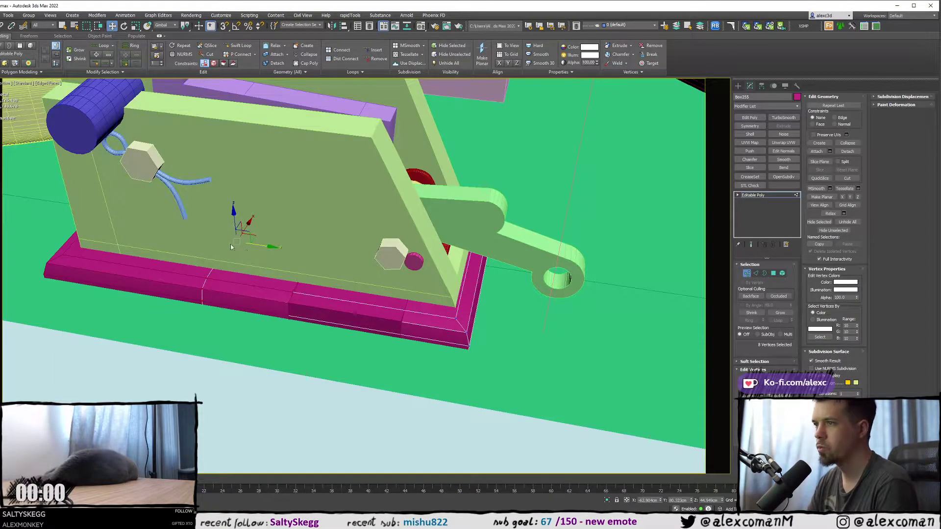
drag(262, 246, 465, 276)
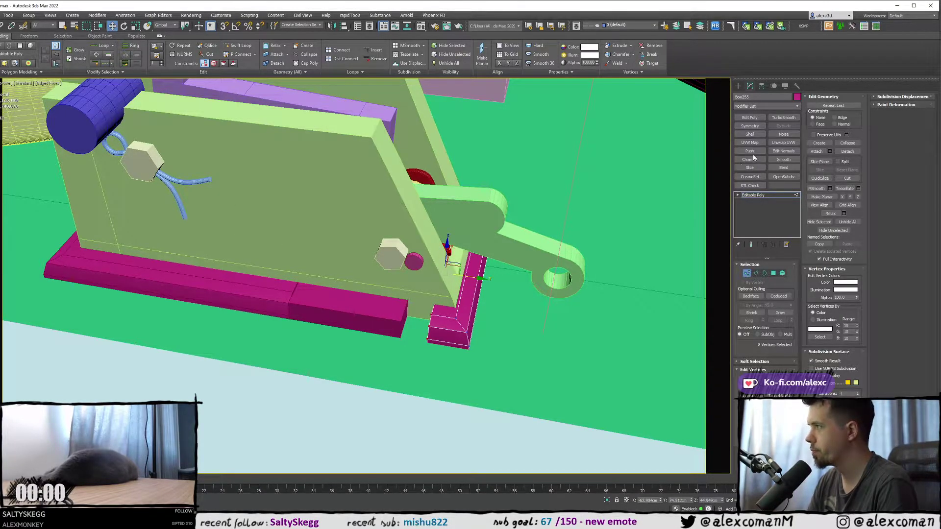
- Add a Symmetry modifier on the Y axis to the short end piece
click(748, 126)
click(751, 287)
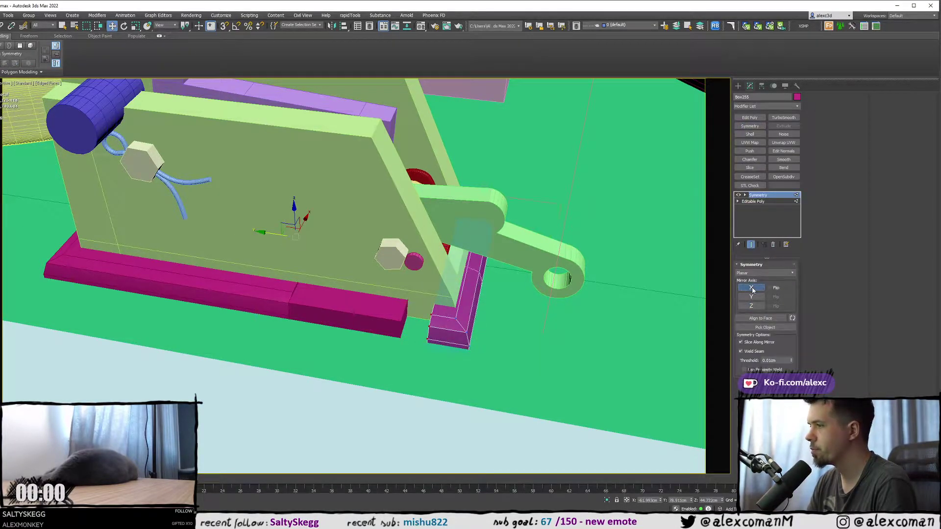
click(752, 297)
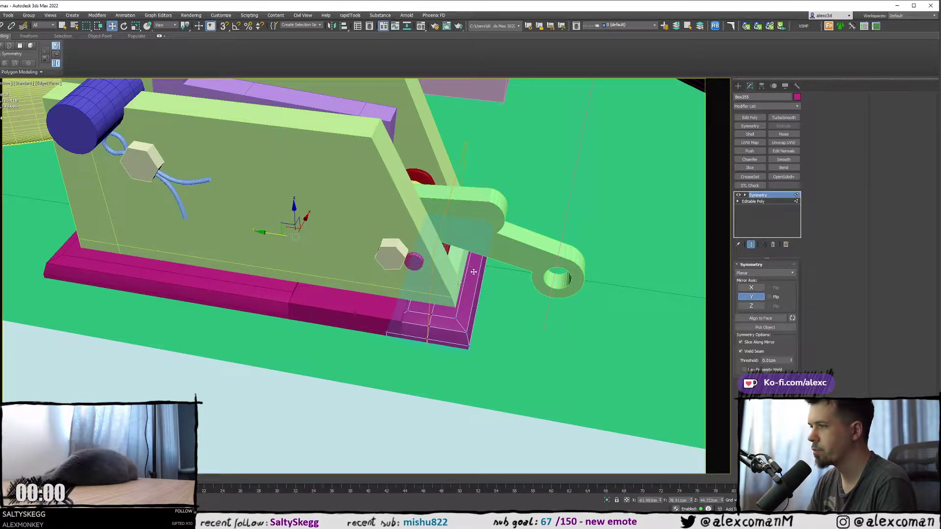
- Add a Symmetry modifier on the Y axis to the long rear base piece and move its mirror plane toward the rear
click(323, 283)
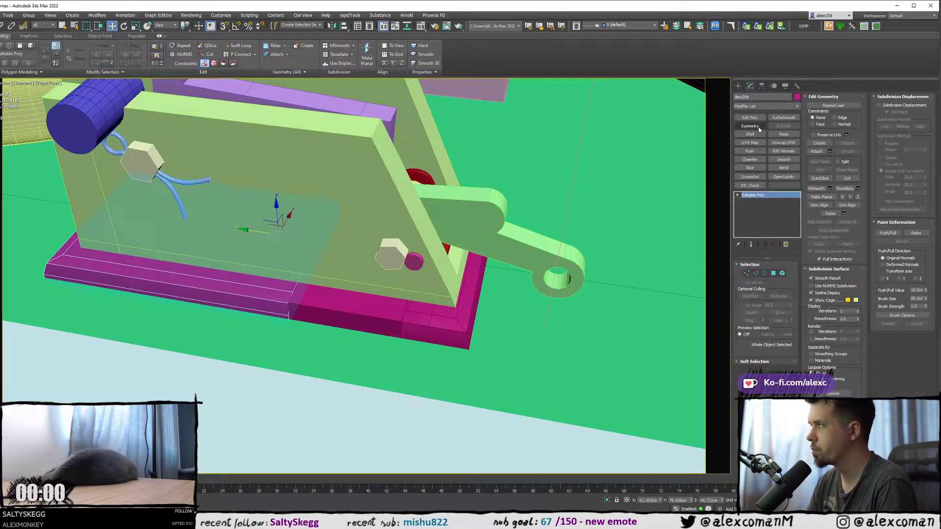
click(758, 127)
click(752, 288)
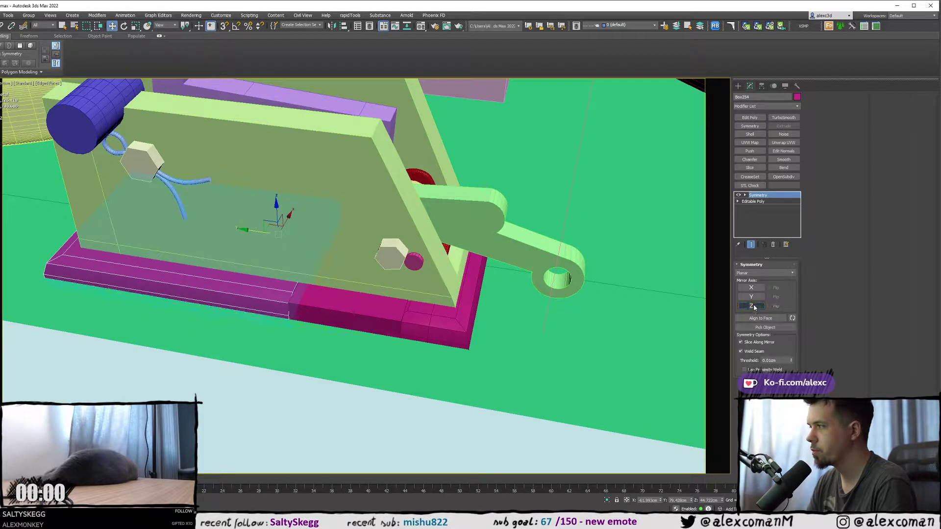
click(752, 297)
right_click(351, 202)
click(355, 211)
drag(253, 230, 192, 221)
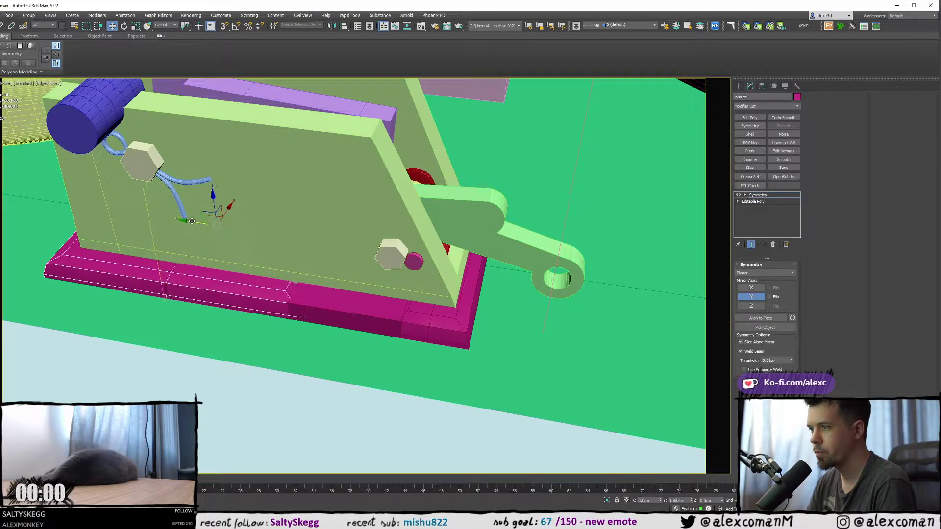
click(738, 87)
- Hide the edged faces and examine the latch with its chamfered base from close up and within the whole model
scroll(456, 132, down, 5)
middle_drag(391, 162, 262, 234)
key(F4)
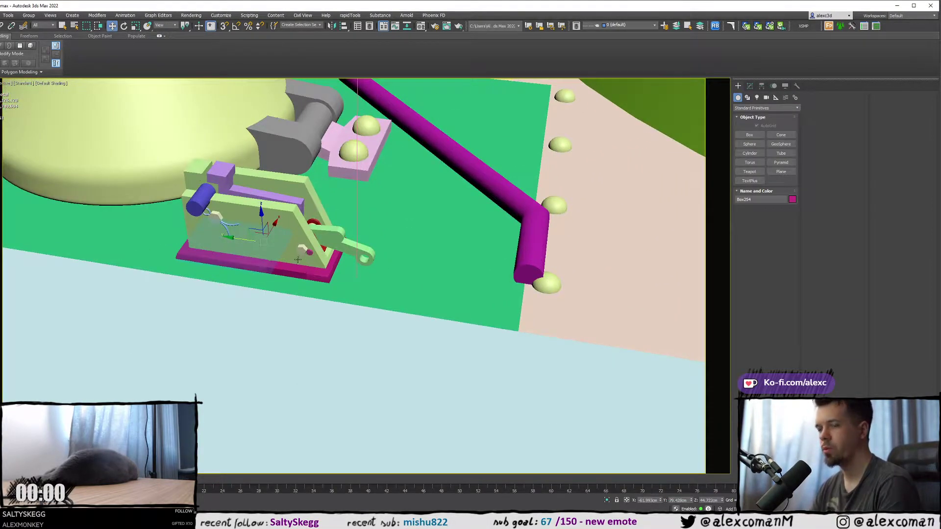
scroll(298, 259, down, 2)
scroll(341, 214, up, 5)
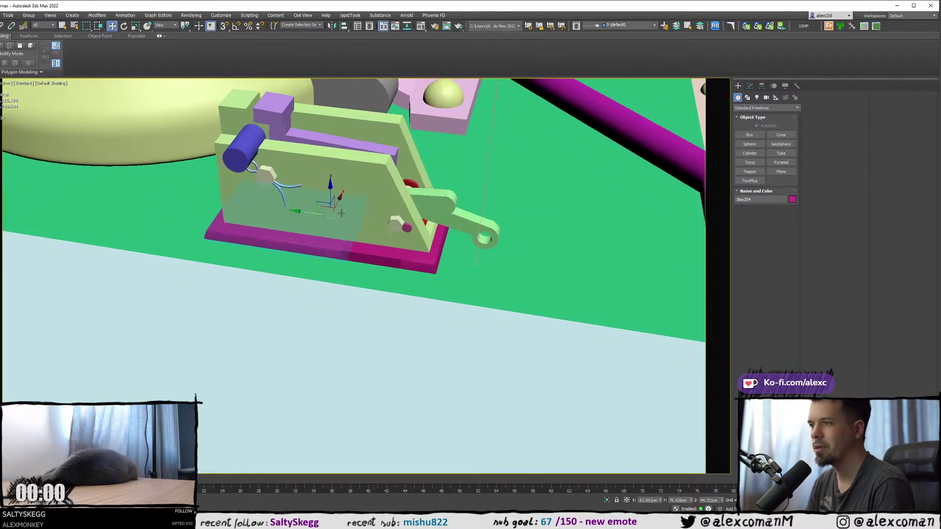
scroll(342, 214, up, 3)
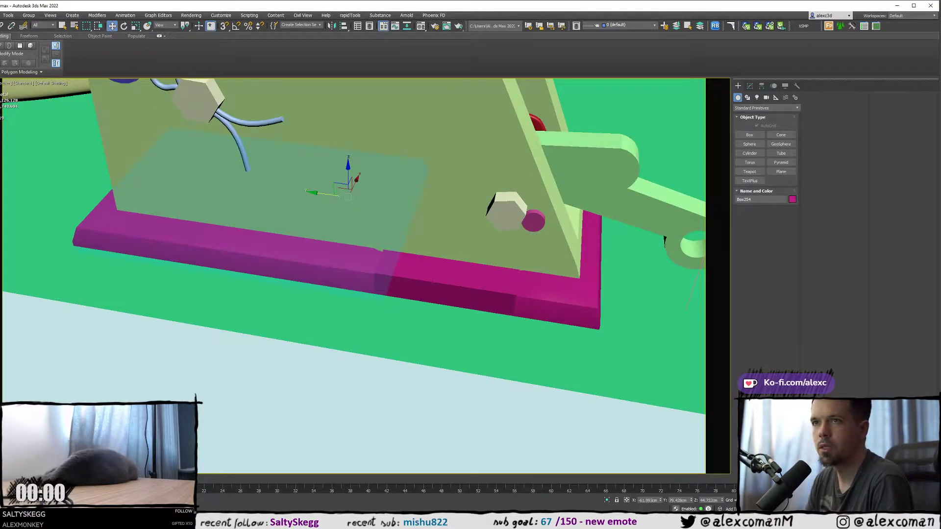
scroll(378, 216, down, 5)
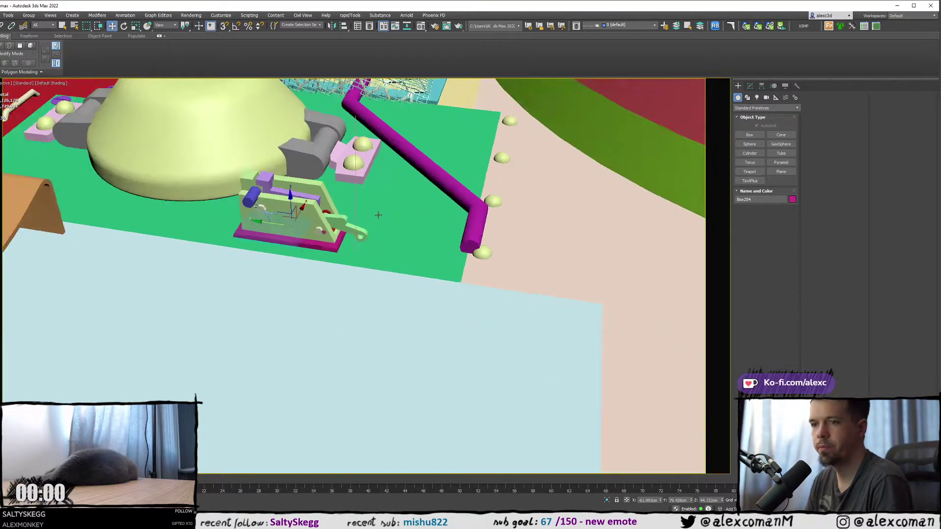
scroll(378, 216, down, 4)
alt+middle_drag(374, 202, 385, 220)
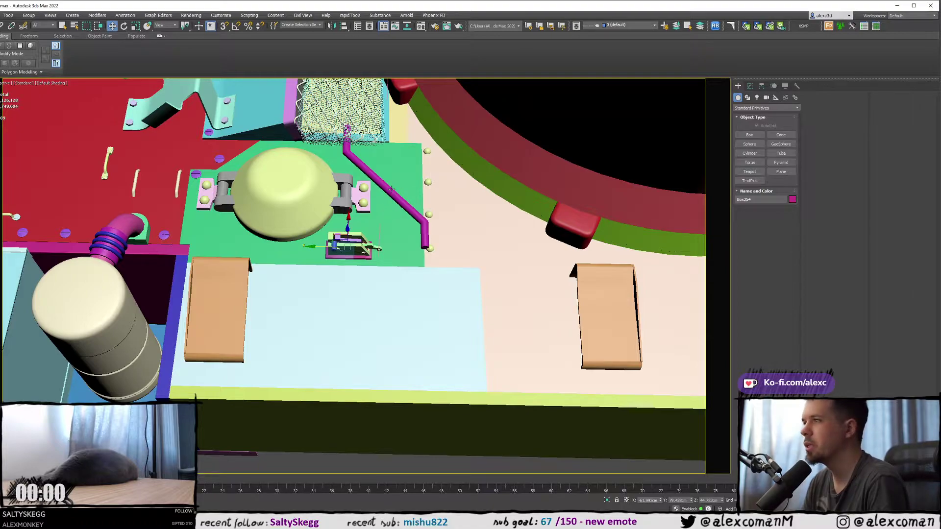
alt+middle_drag(439, 140, 427, 131)
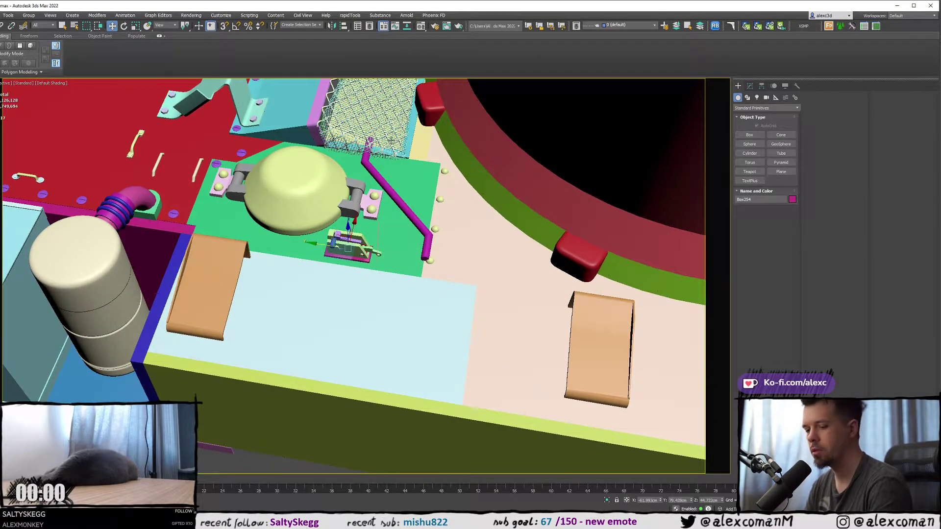
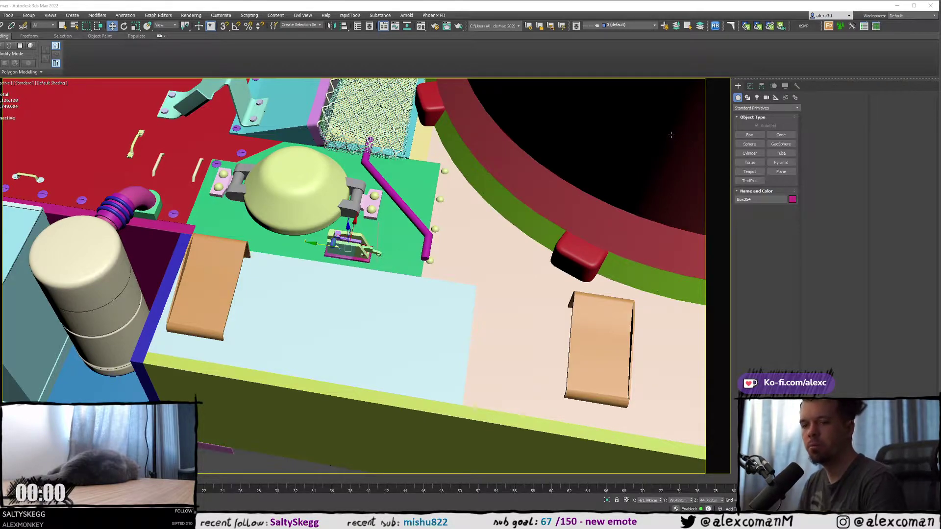
alt+middle_drag(574, 144, 493, 188)
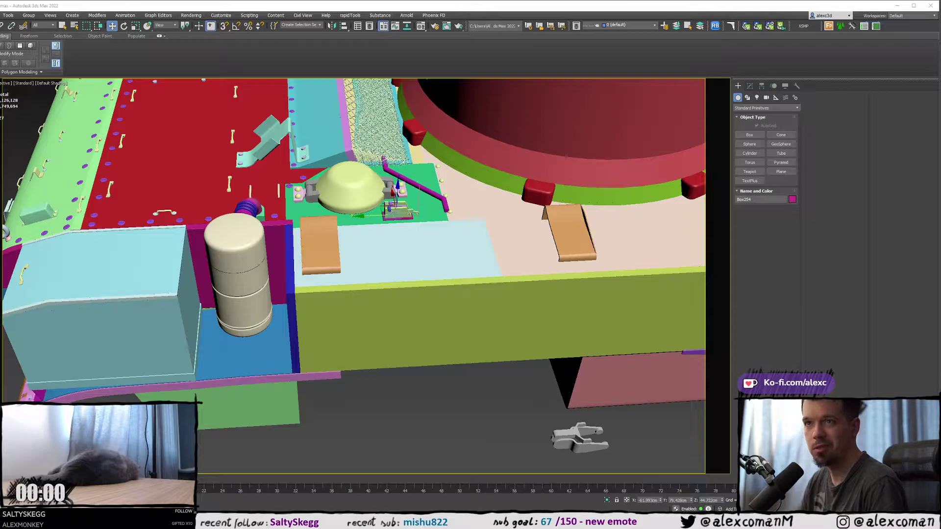
alt+middle_drag(283, 134, 251, 160)
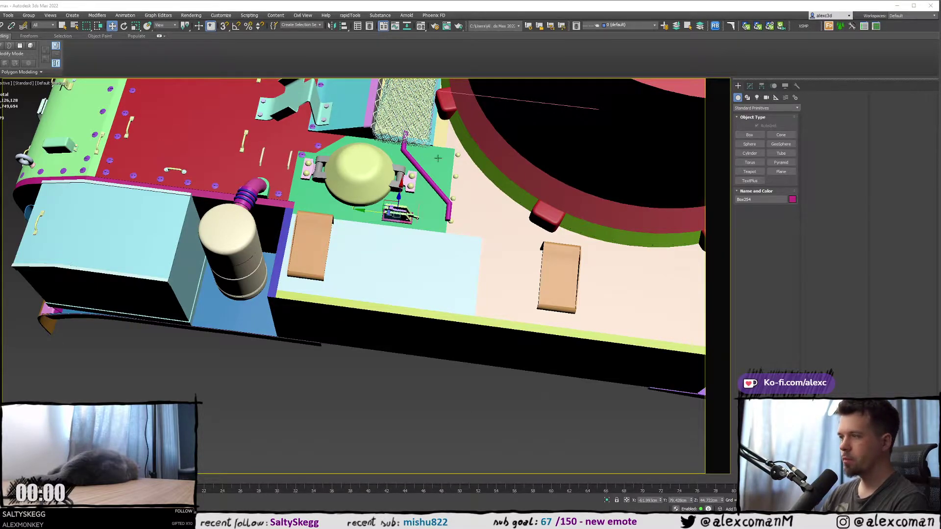
- Select all the latch parts and clone them as a copy onto the beige deck beyond the bent pipe
scroll(454, 165, up, 8)
key(F3)
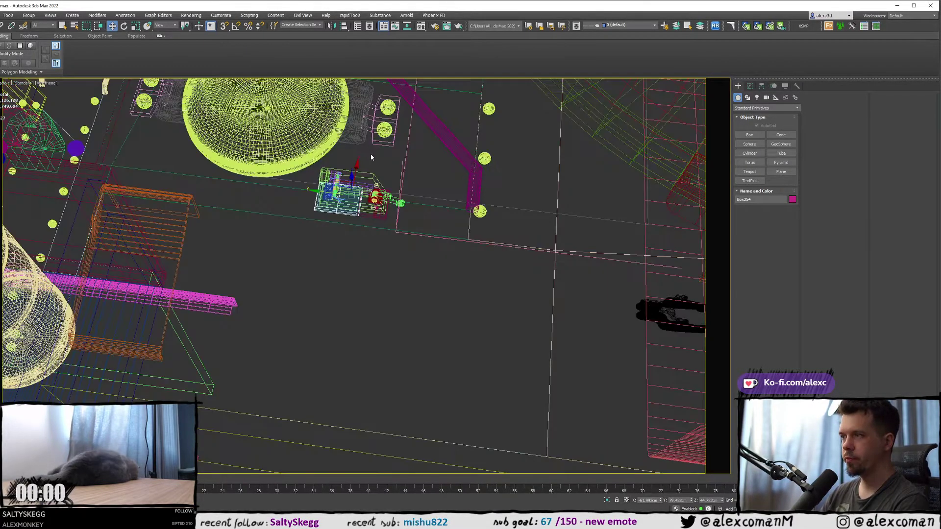
alt+middle_drag(347, 167, 322, 177)
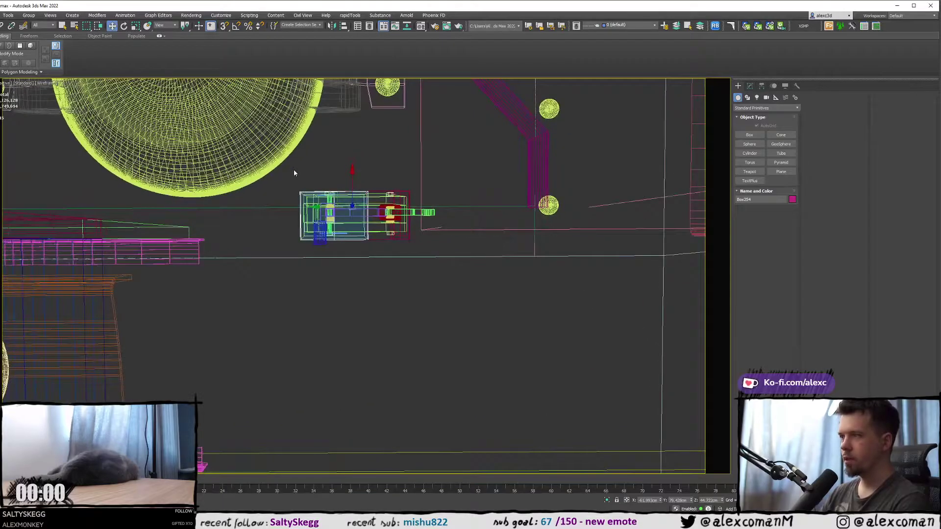
drag(293, 170, 412, 245)
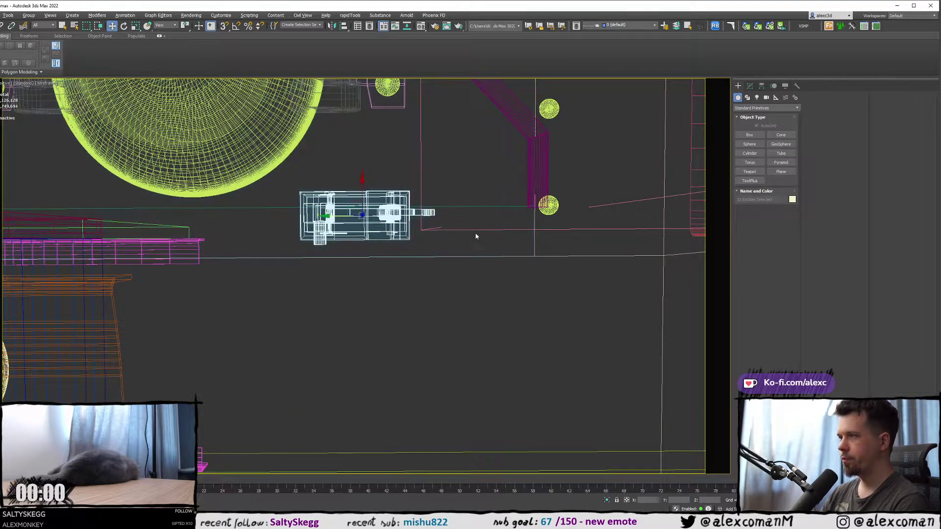
key(F3)
middle_drag(475, 232, 335, 139)
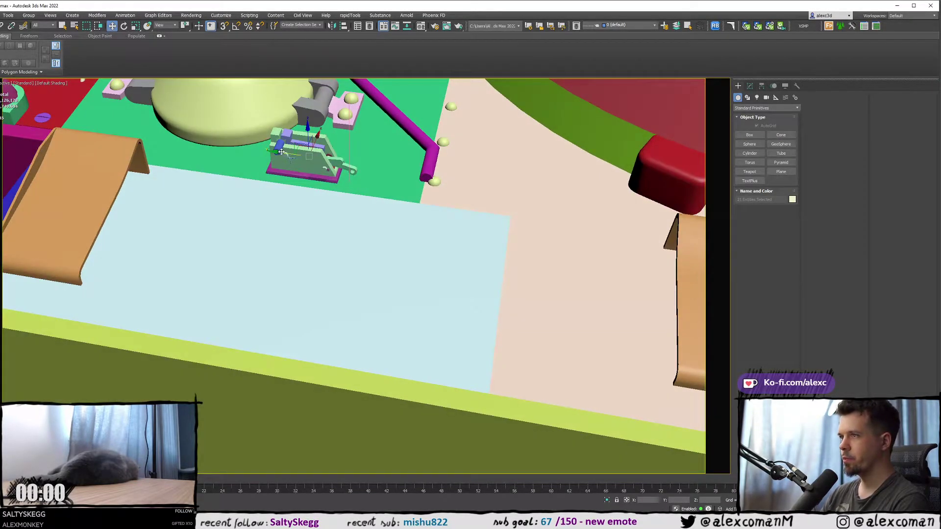
shift+drag(281, 152, 502, 181)
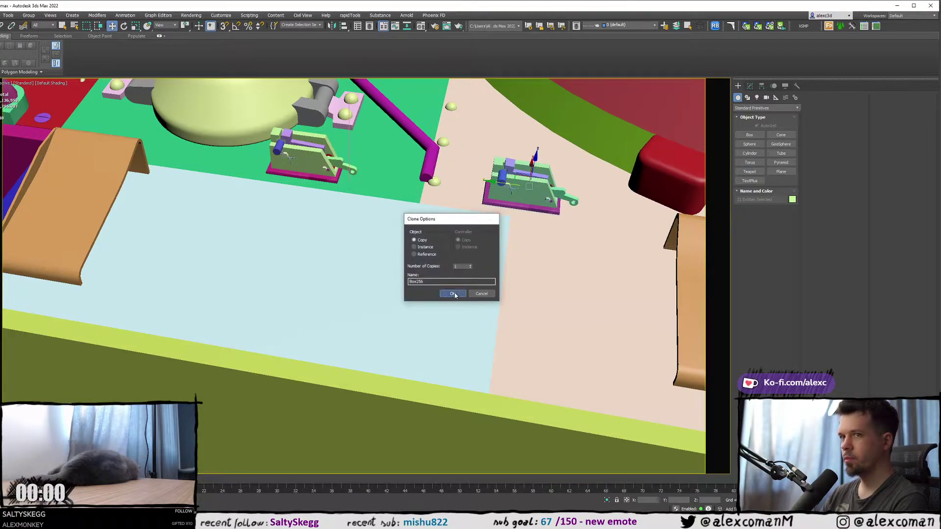
click(453, 294)
mouse_move(483, 165)
alt+middle_down()
mouse_move(496, 143)
mouse_move(481, 167)
alt+middle_up()
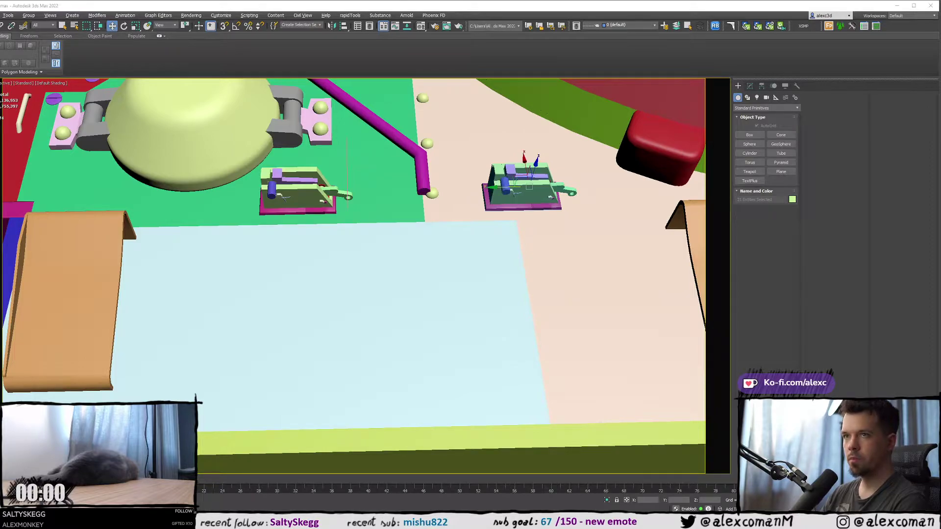
- Turn the copied latch 180° about Z with angle snap so its lever faces the original, and adjust its position along the deck
middle_drag(443, 194, 334, 202)
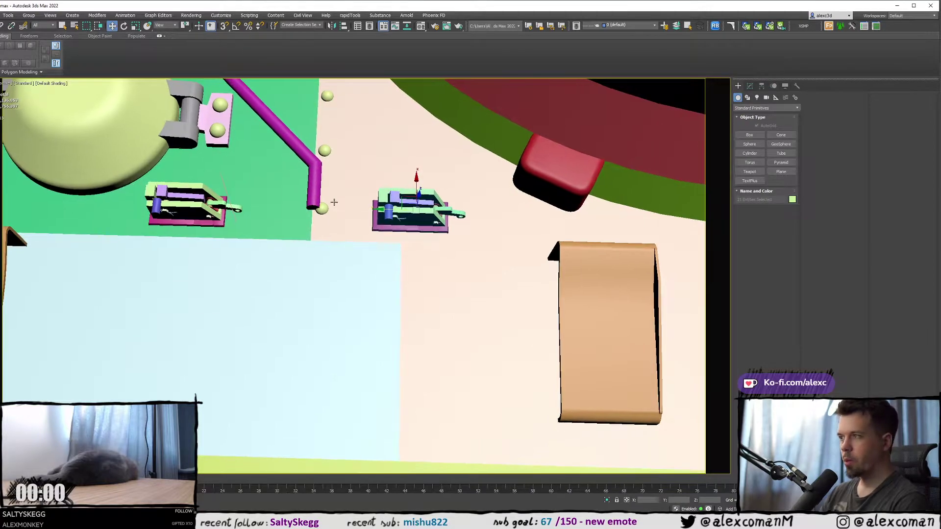
key(e)
key(F3)
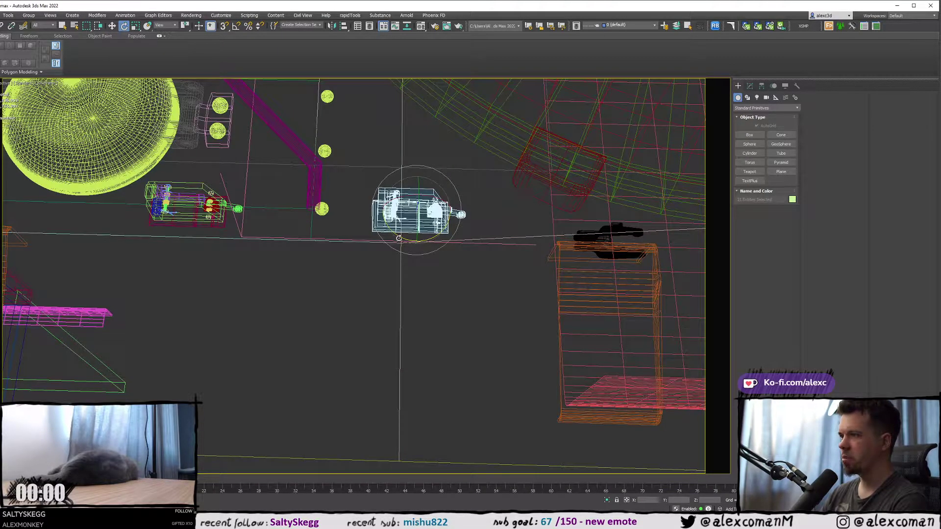
drag(399, 238, 321, 212)
key(ctrl+z)
click(237, 26)
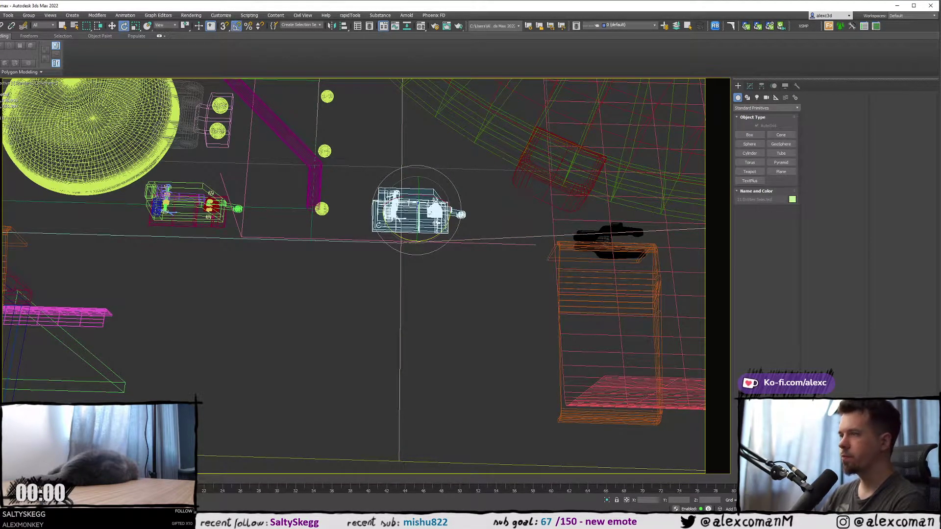
key(F3)
drag(379, 226, 341, 196)
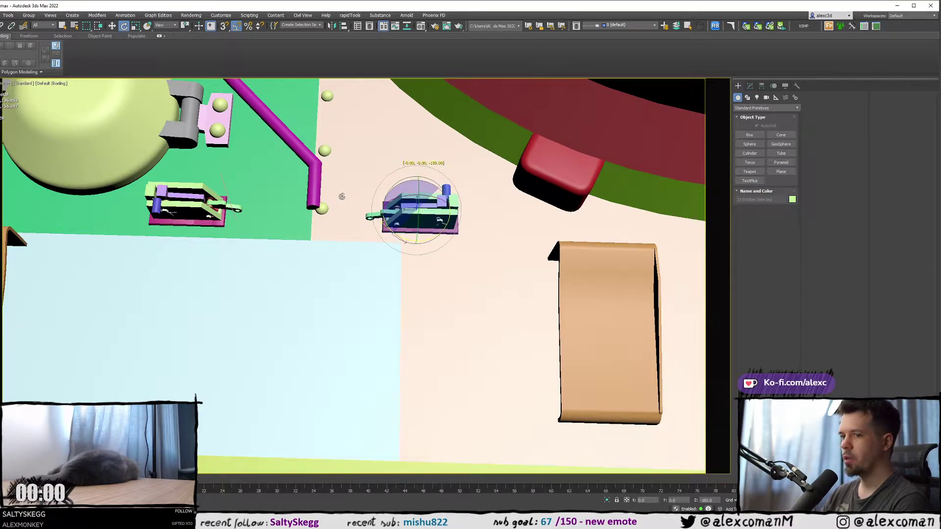
key(w)
alt+middle_drag(342, 196, 388, 209)
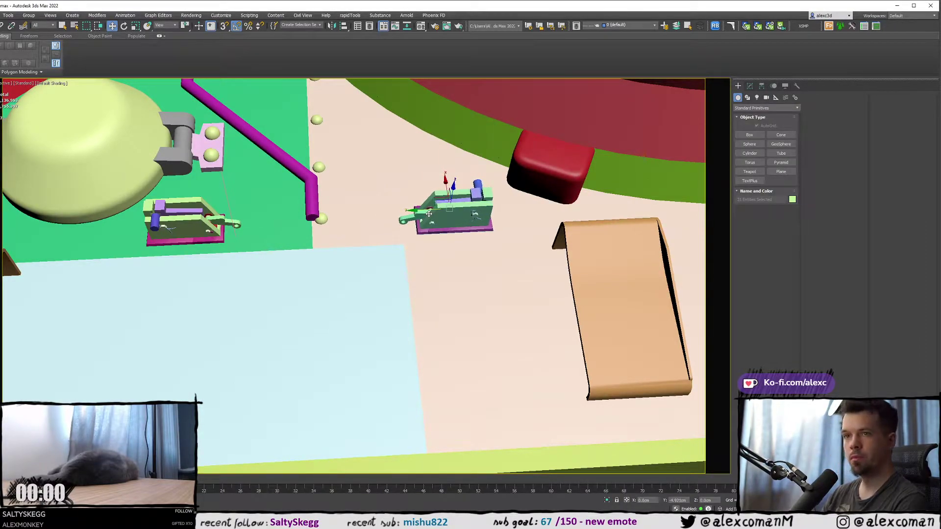
drag(429, 214, 425, 212)
scroll(422, 212, down, 5)
alt+middle_drag(421, 212, 546, 269)
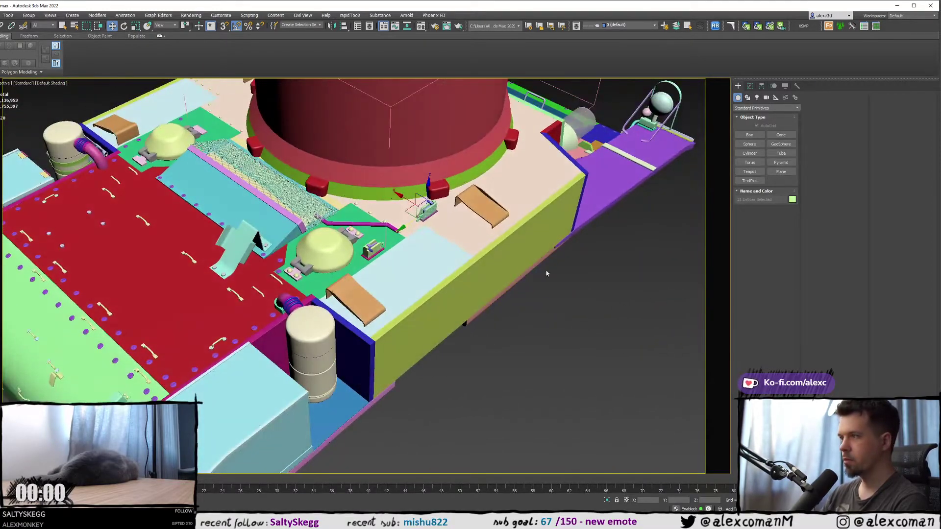
- Select all parts of the original latch beside the dome and group them
click(545, 281)
scroll(480, 236, up, 5)
key(F3)
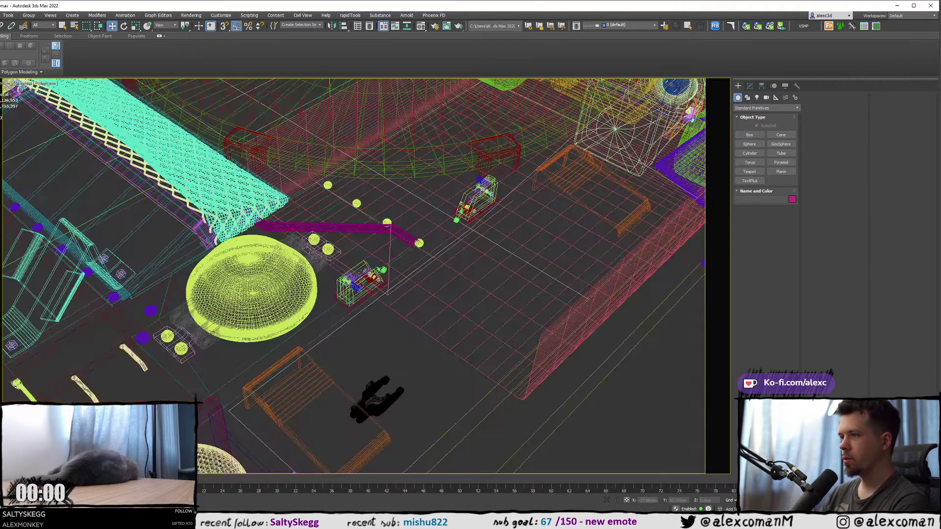
click(362, 270)
scroll(362, 271, up, 2)
alt+middle_drag(362, 270, 361, 299)
alt+middle_drag(323, 258, 416, 299)
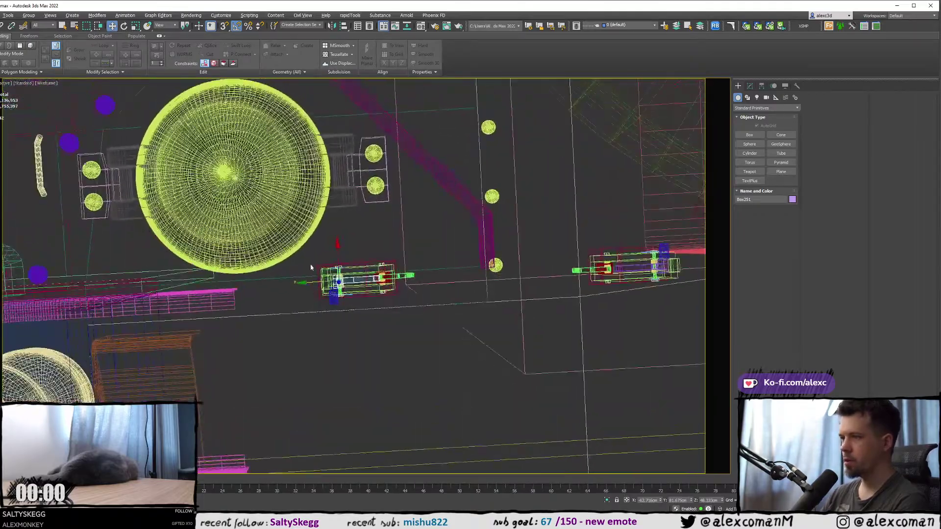
click(419, 300)
alt+drag(419, 300, 473, 332)
alt+middle_drag(472, 332, 344, 270)
key(ctrl+g)
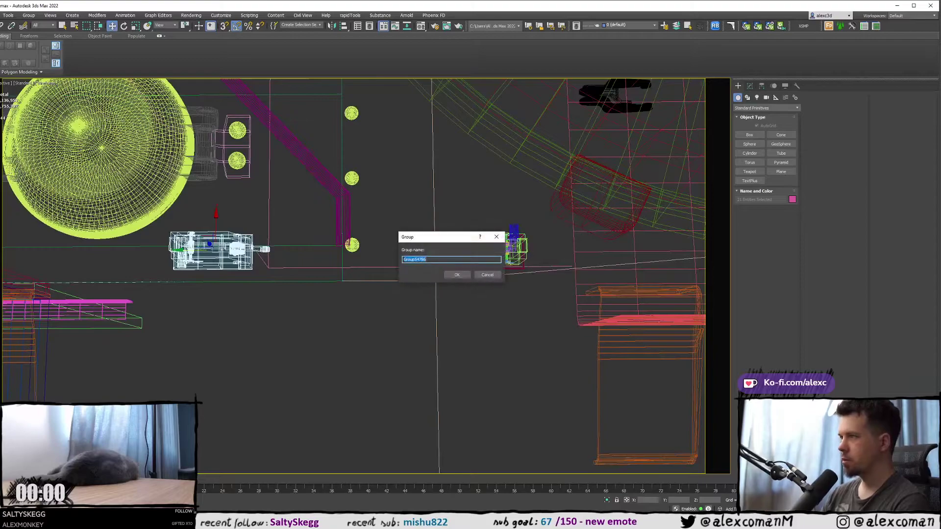
click(455, 276)
- Examine the rotated latch's lever and the placement of both latches on the deck
click(441, 251)
key(F3)
scroll(441, 250, up, 4)
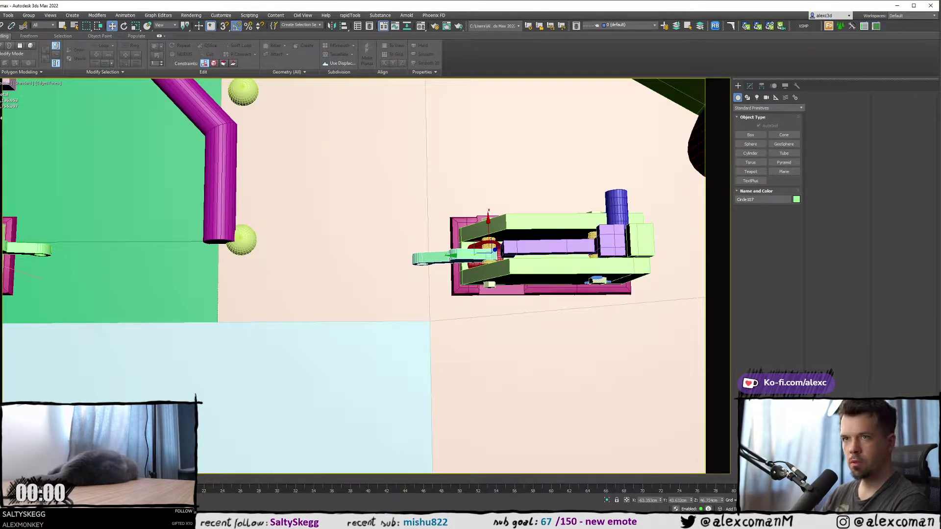
scroll(433, 244, up, 2)
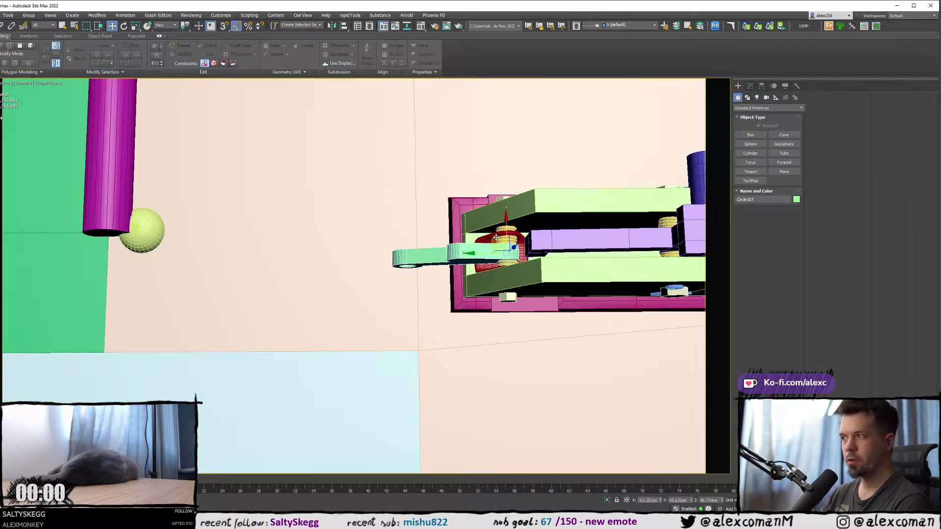
scroll(463, 237, down, 3)
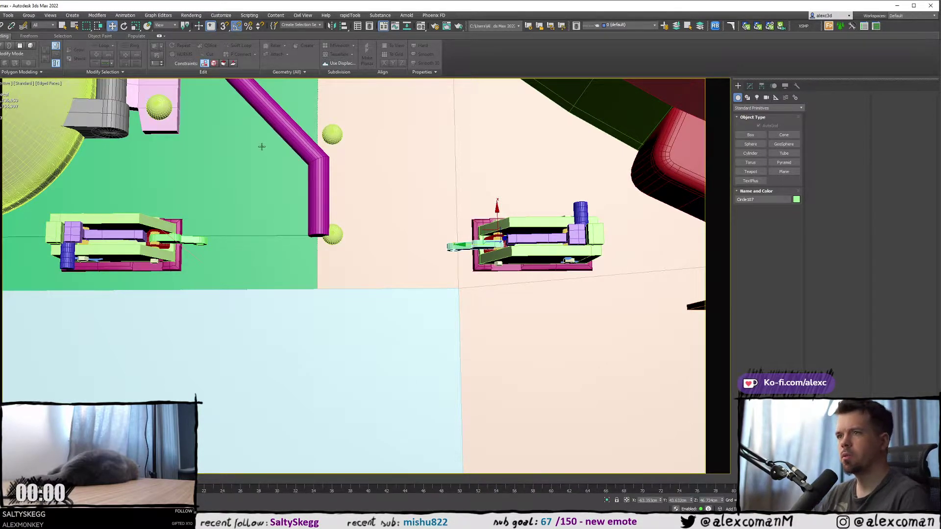
scroll(326, 175, down, 10)
scroll(325, 174, up, 10)
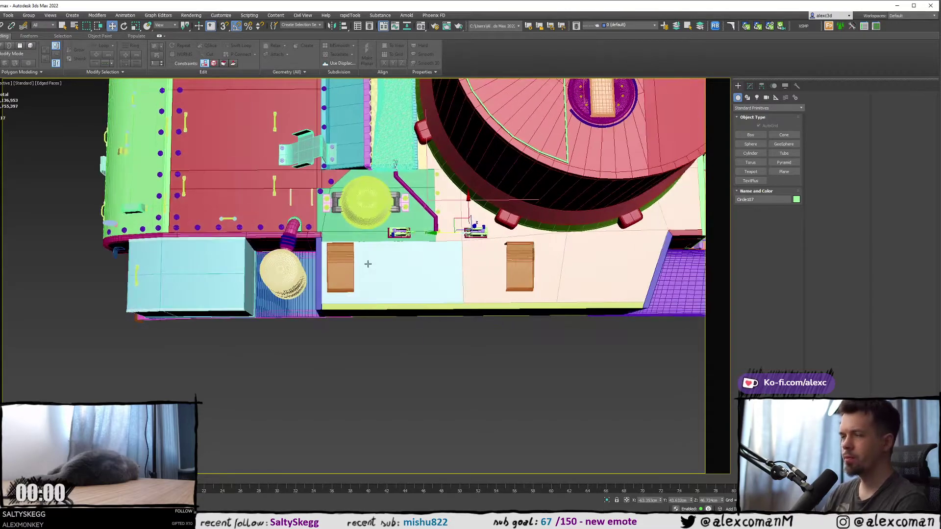
- Select all parts of the rotated latch on the beige deck and group them
scroll(368, 264, up, 10)
key(F3)
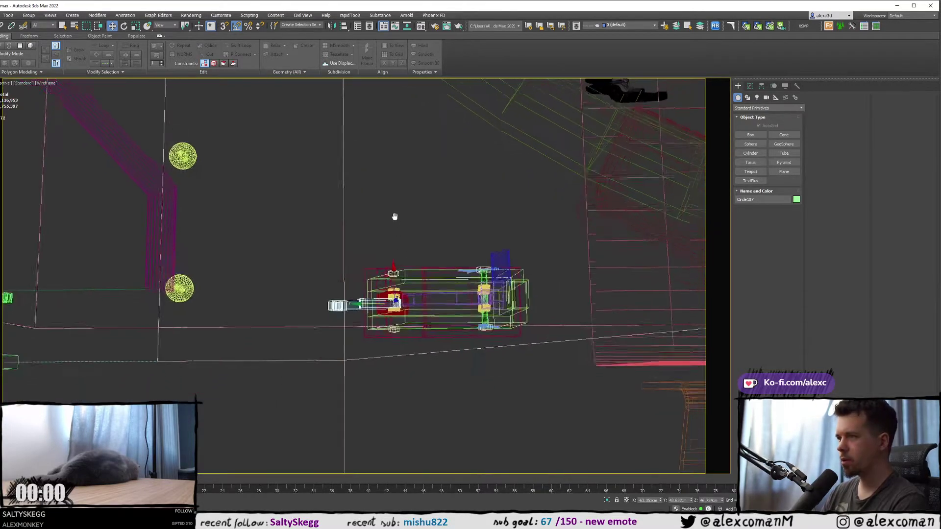
middle_drag(394, 216, 361, 216)
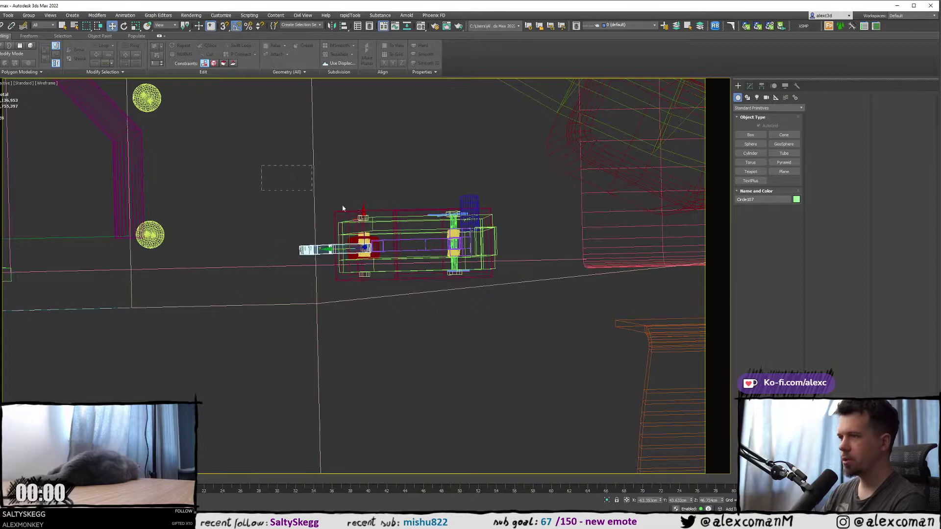
drag(342, 208, 515, 287)
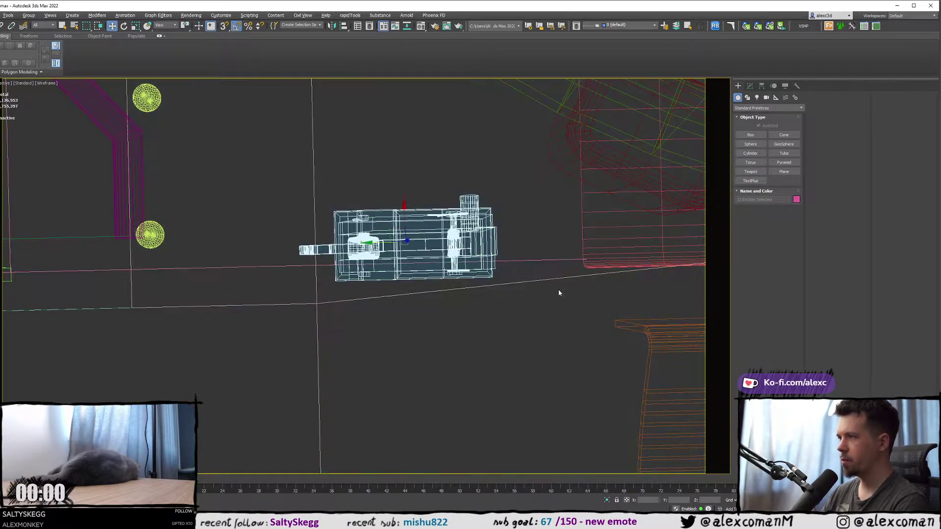
scroll(545, 281, down, 5)
key(ctrl+g)
click(455, 276)
key(F3)
scroll(451, 275, down, 5)
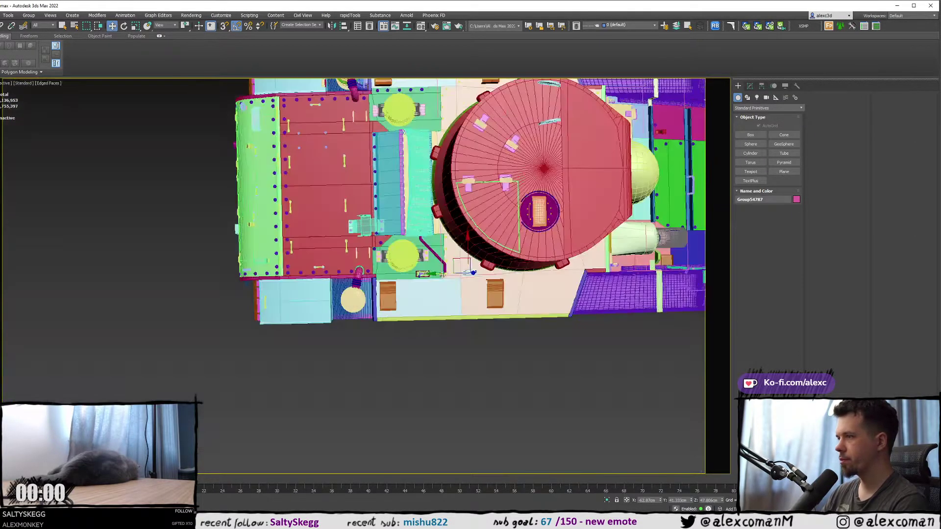
- Clone both latch groups as copies along the X axis to the opposite side of the deck
scroll(405, 275, up, 3)
ctrl+click(426, 275)
scroll(427, 275, down, 7)
alt+middle_drag(392, 287, 512, 276)
scroll(424, 264, up, 4)
scroll(512, 275, up, 4)
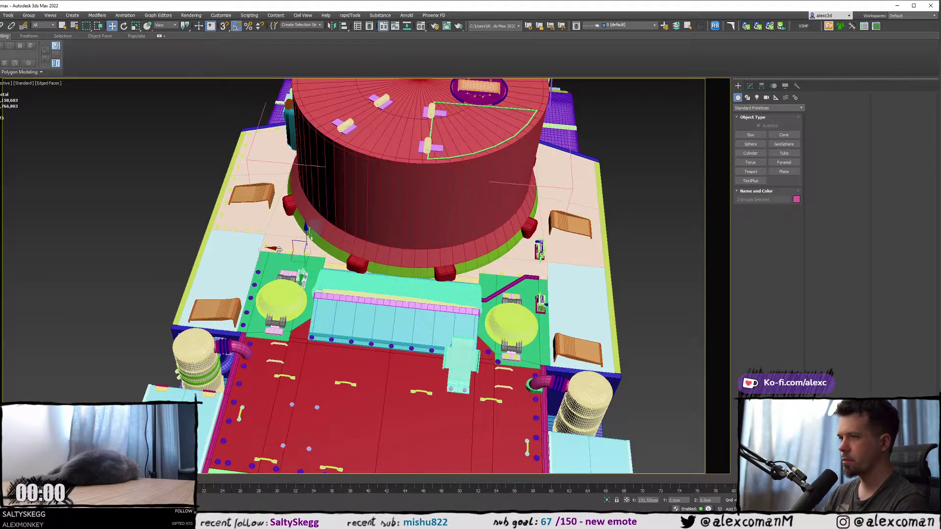
mouse_move(279, 249)
mouse_down()
mouse_move(251, 248)
mouse_move(249, 259)
mouse_up()
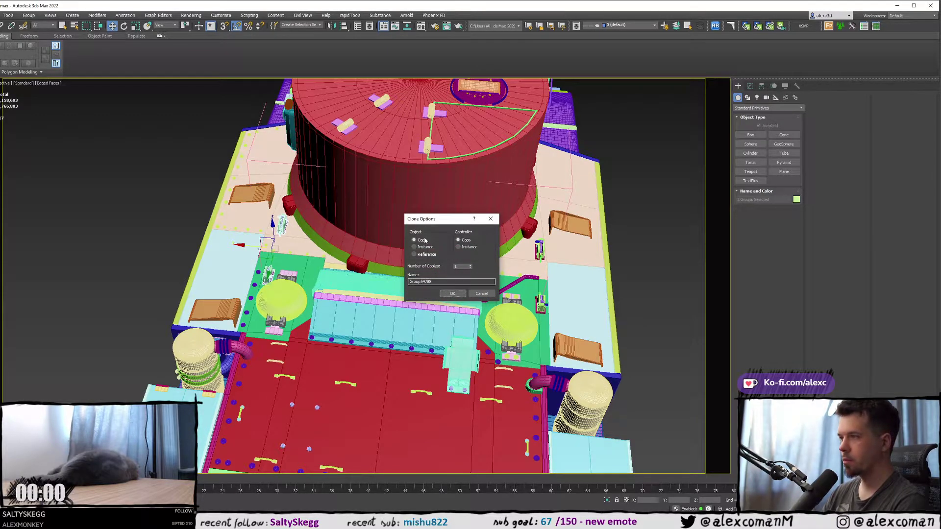
click(452, 294)
- Nudge the copied latch pair slightly outward on the X axis and compare its placement with the original side
scroll(253, 255, up, 4)
alt+middle_drag(253, 255, 304, 238)
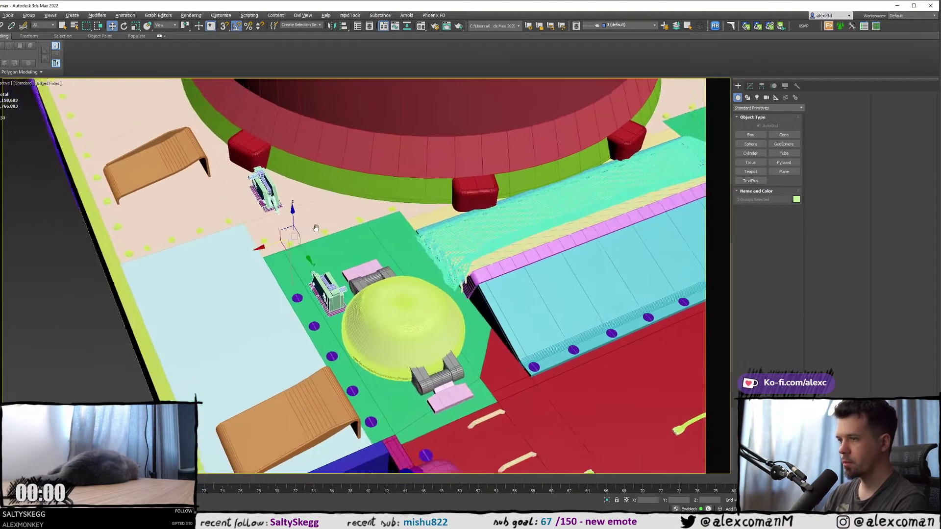
scroll(301, 237, up, 4)
drag(261, 240, 252, 243)
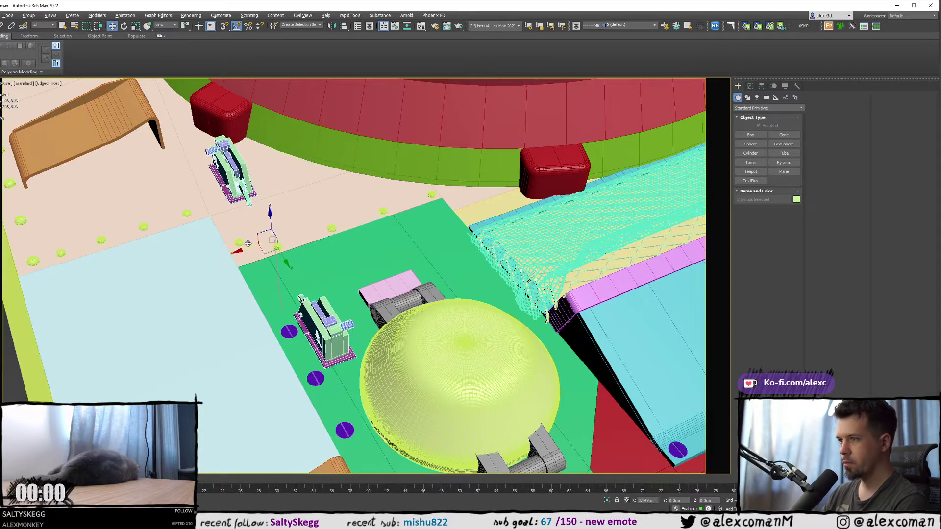
scroll(127, 236, down, 8)
scroll(126, 235, up, 5)
key(z)
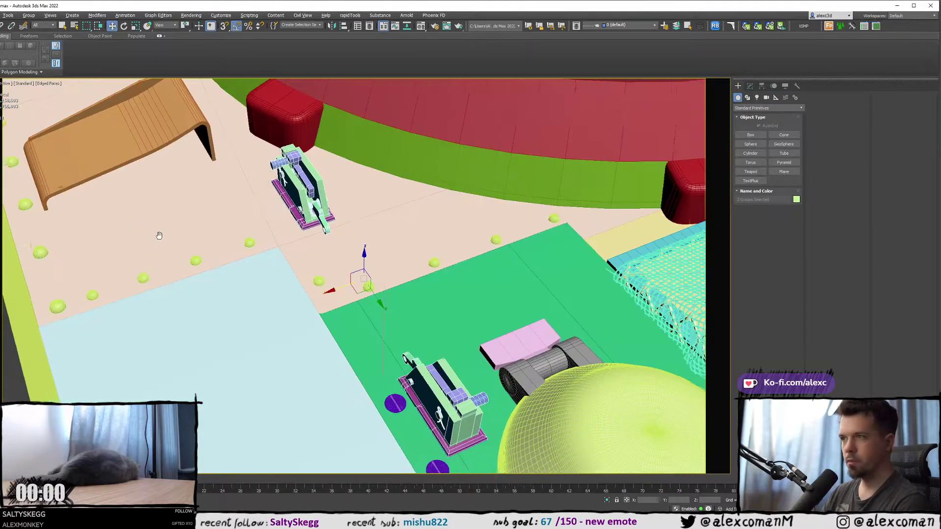
scroll(160, 235, down, 6)
alt+middle_drag(215, 245, 253, 254)
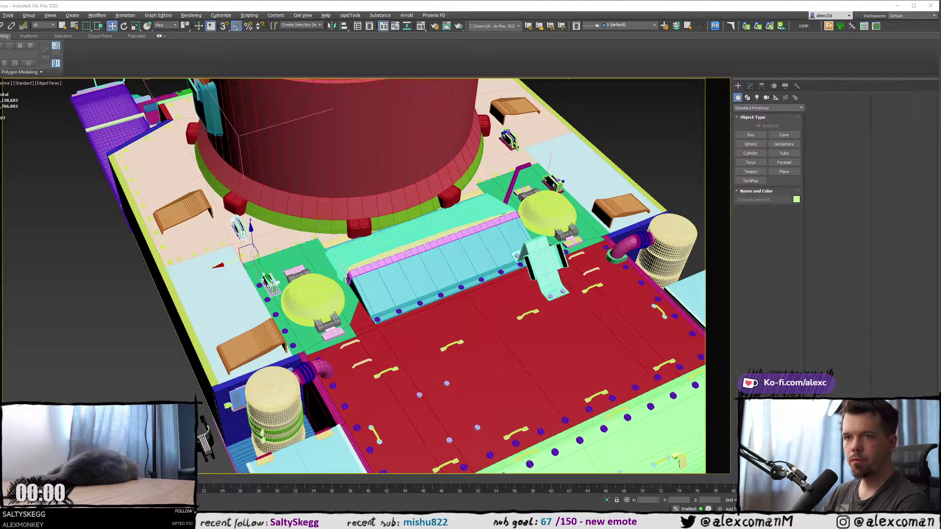
alt+middle_drag(162, 237, 156, 247)
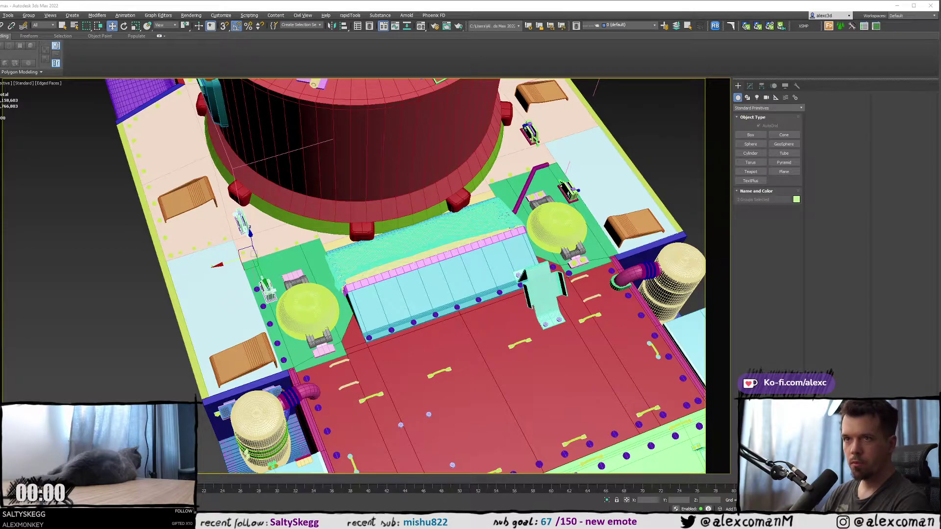
- Bring up the reference image board and examine the close-up photo of the deck with the latches, bent pipe and rivets
right_drag(0, 214, 441, 215)
scroll(441, 215, down, 3)
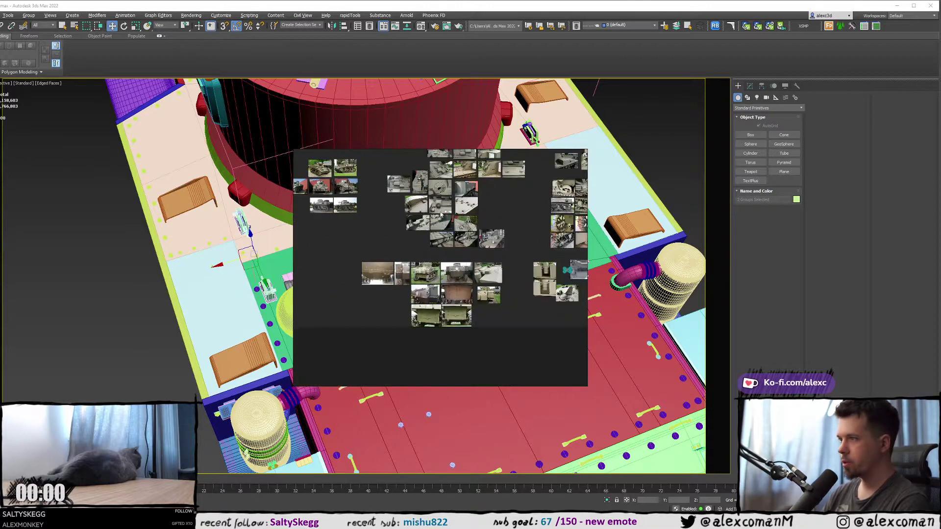
scroll(441, 216, up, 5)
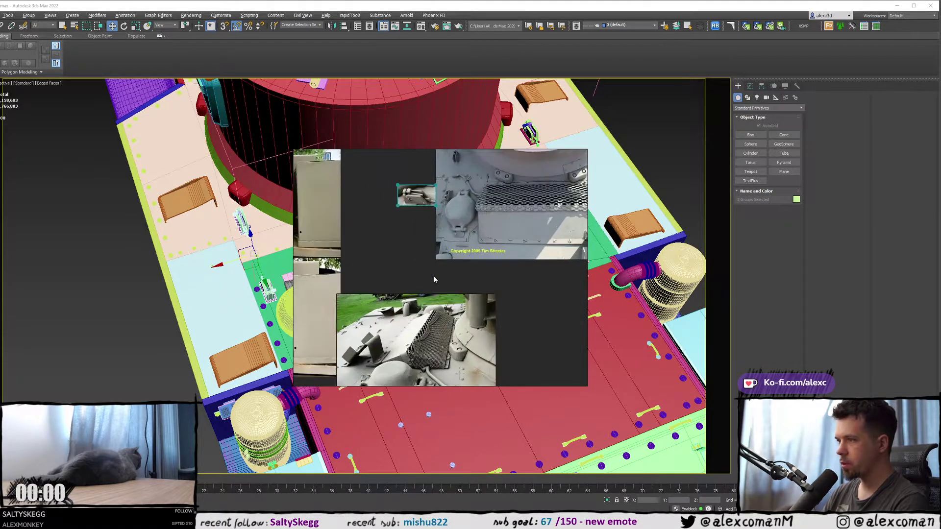
scroll(429, 268, down, 6)
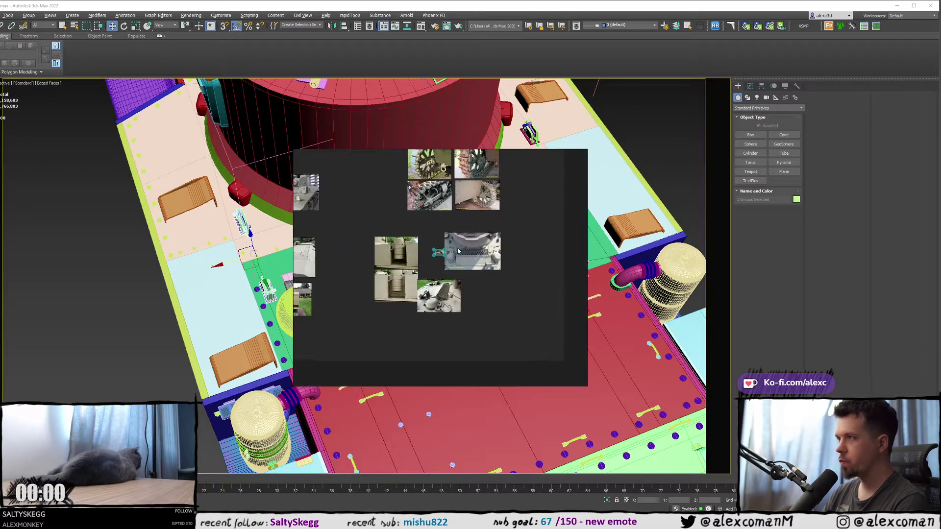
middle_drag(461, 257, 481, 335)
middle_drag(440, 225, 428, 285)
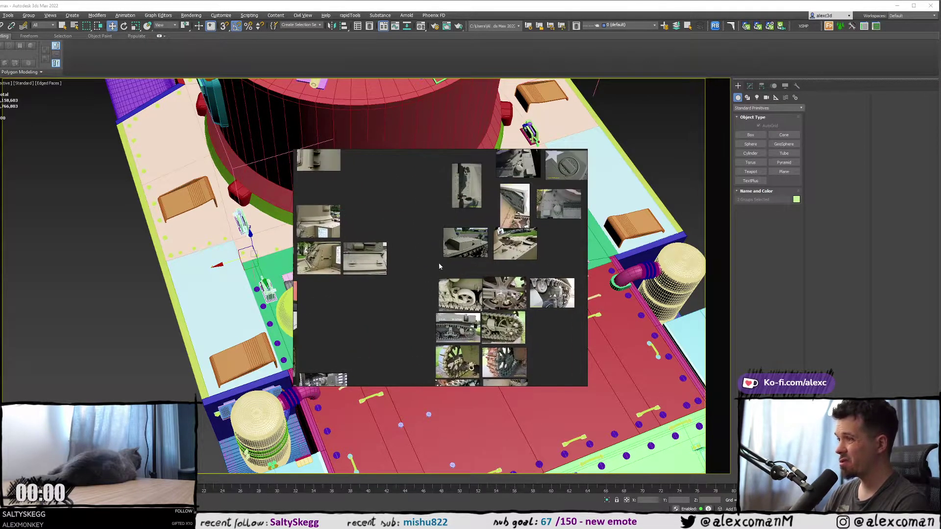
middle_drag(452, 256, 419, 277)
scroll(420, 277, up, 8)
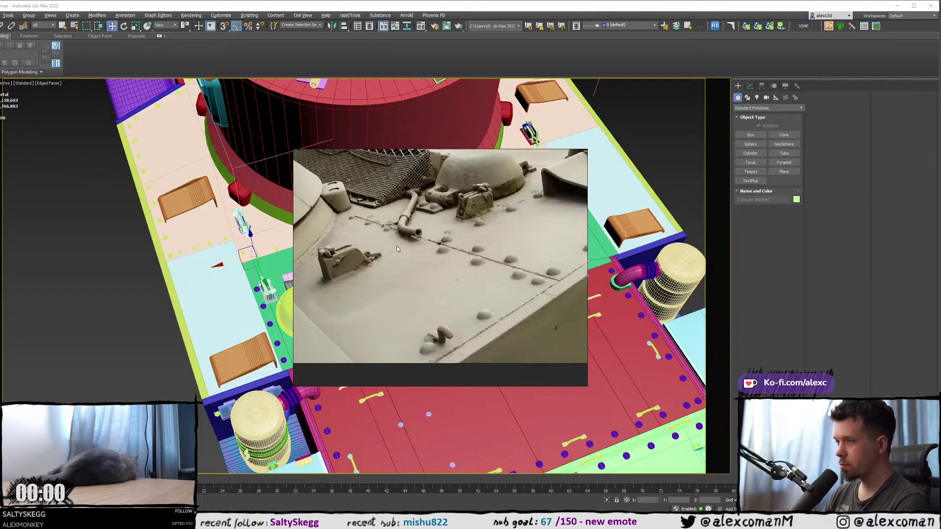
- Examine the latch, hinge and bent pipe beside the dome in the reference photo, with the photo placed clear of the model's matching area
scroll(458, 228, up, 2)
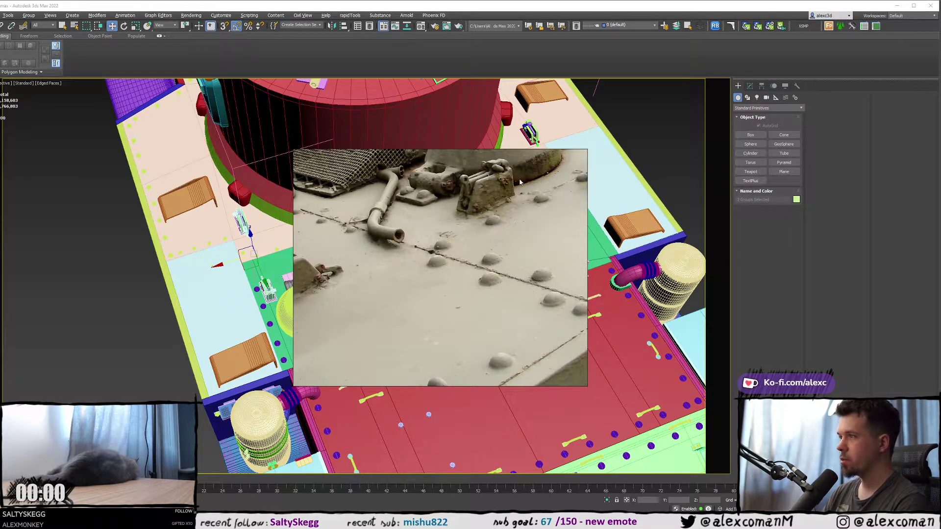
scroll(478, 204, up, 4)
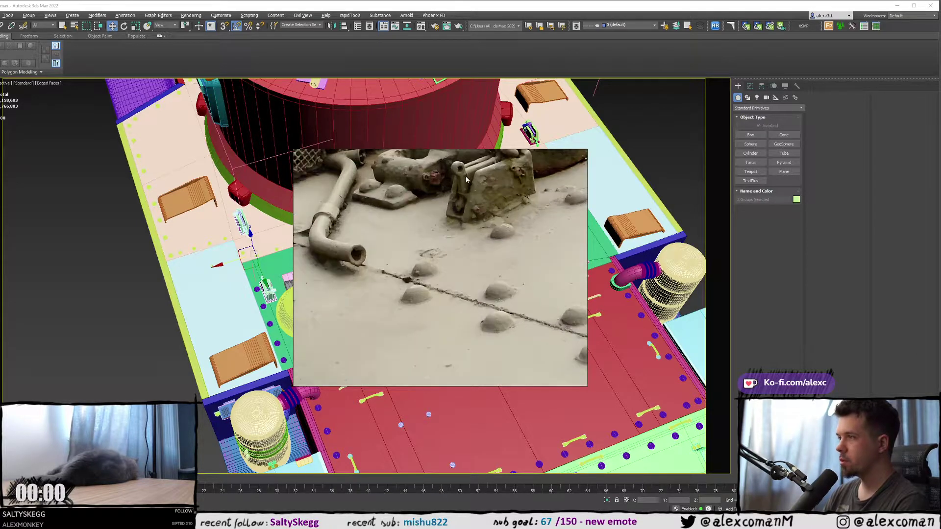
scroll(465, 175, down, 1)
middle_drag(441, 200, 480, 251)
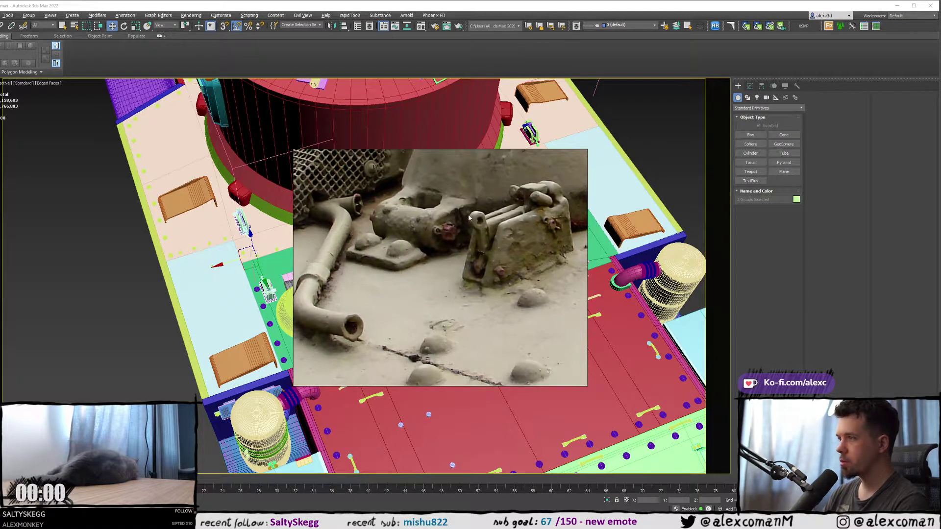
drag(474, 200, 333, 168)
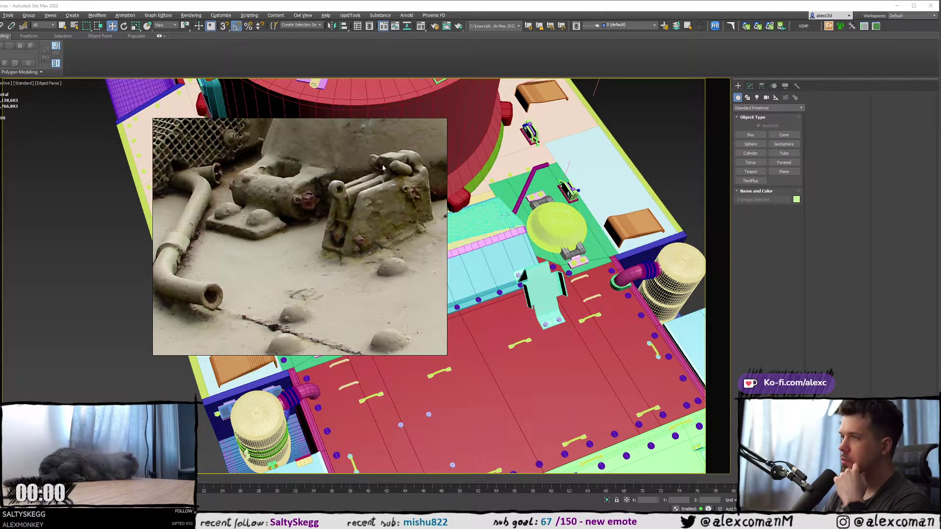
scroll(383, 166, down, 5)
scroll(320, 196, up, 6)
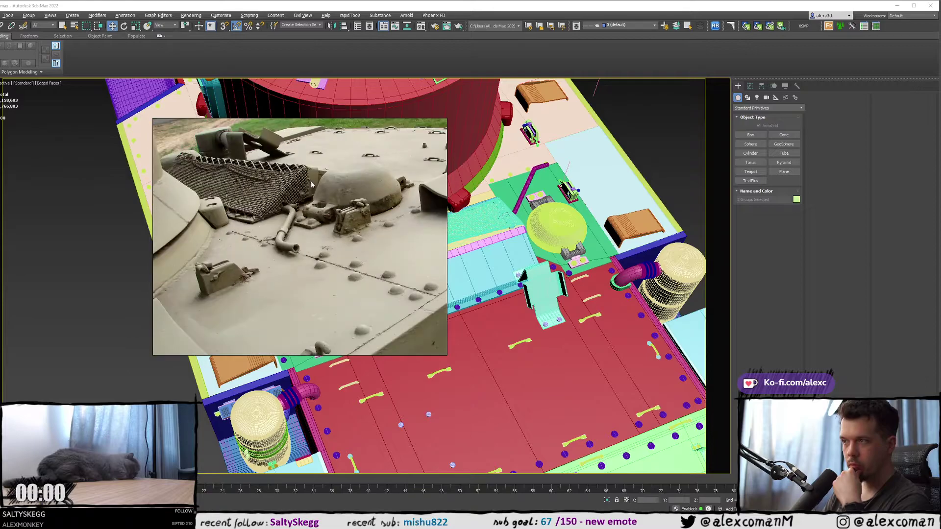
- Examine the latch near the turret and the rivet layout in the reference photo, and move the photo out of view
scroll(283, 192, down, 4)
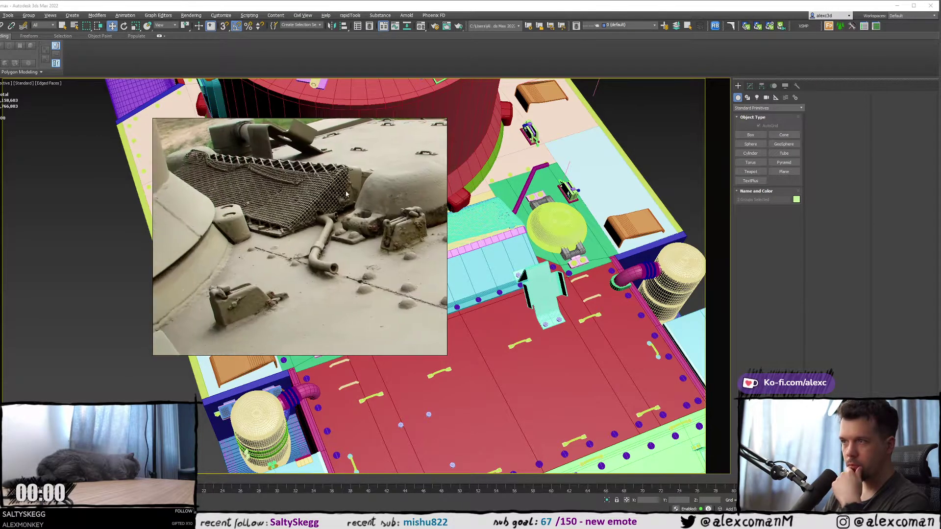
middle_drag(309, 190, 336, 191)
scroll(251, 304, up, 6)
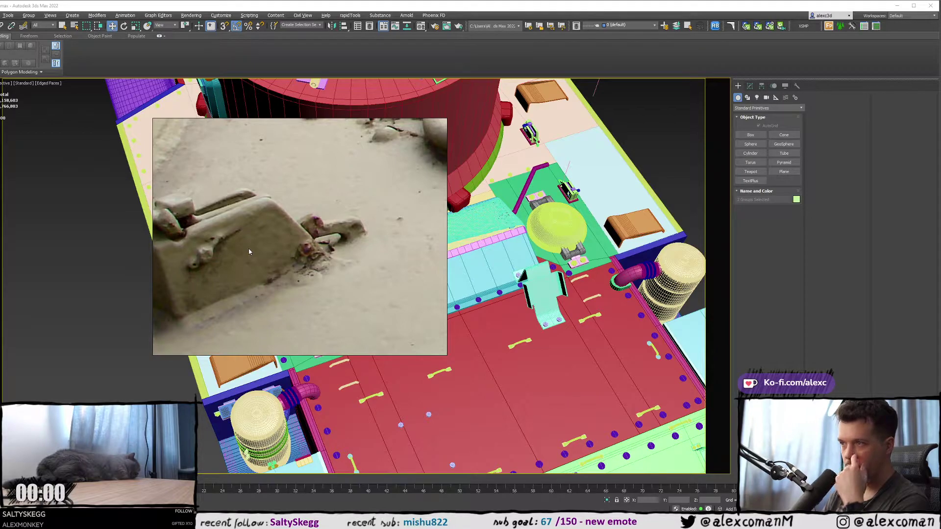
scroll(249, 251, down, 3)
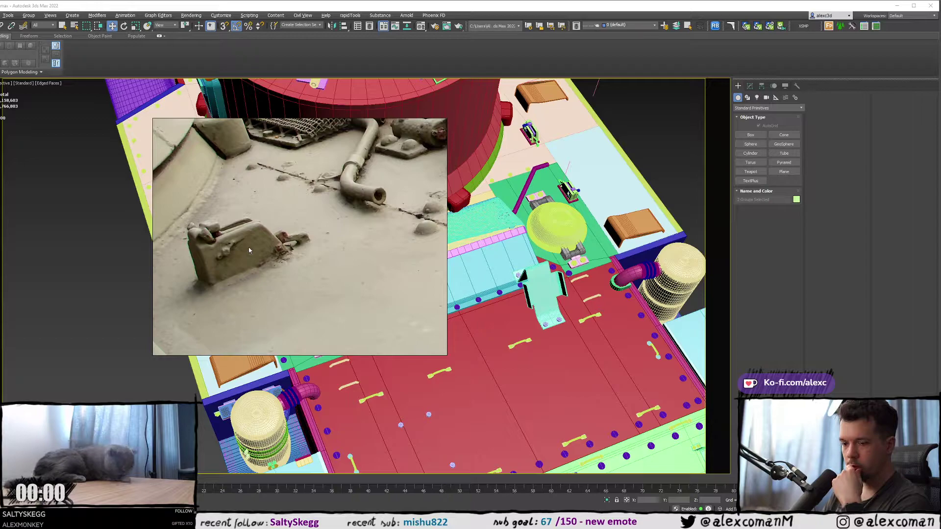
scroll(248, 247, down, 4)
scroll(266, 233, down, 3)
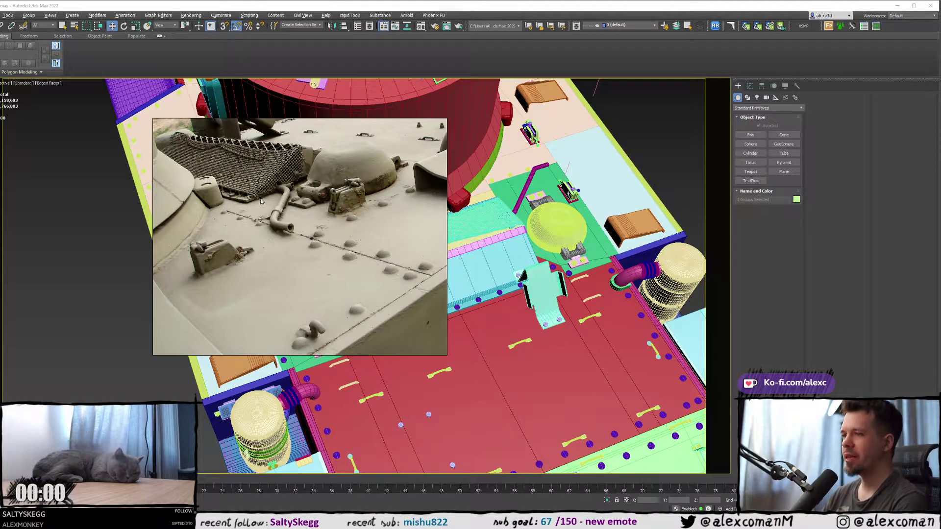
scroll(311, 198, down, 3)
drag(310, 197, 0, 117)
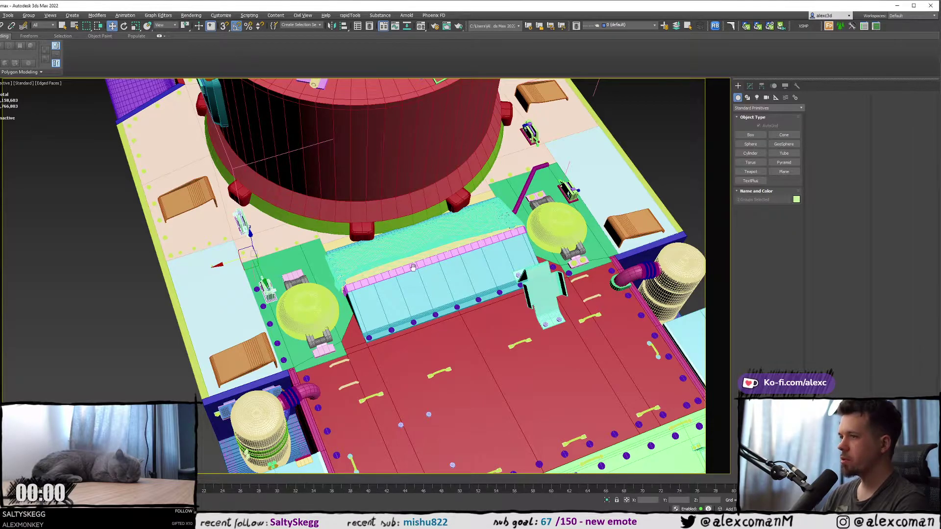
- Fine-tune the copied latch pair's position by nudging it outward along the X axis toward the deck edge
scroll(221, 268, up, 5)
alt+middle_drag(412, 196, 486, 174)
alt+middle_drag(313, 259, 223, 164)
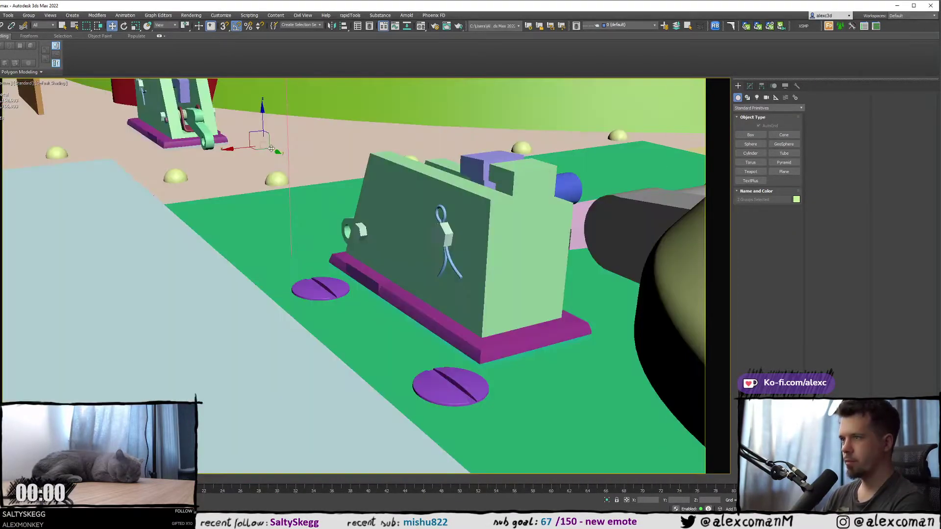
drag(237, 148, 231, 148)
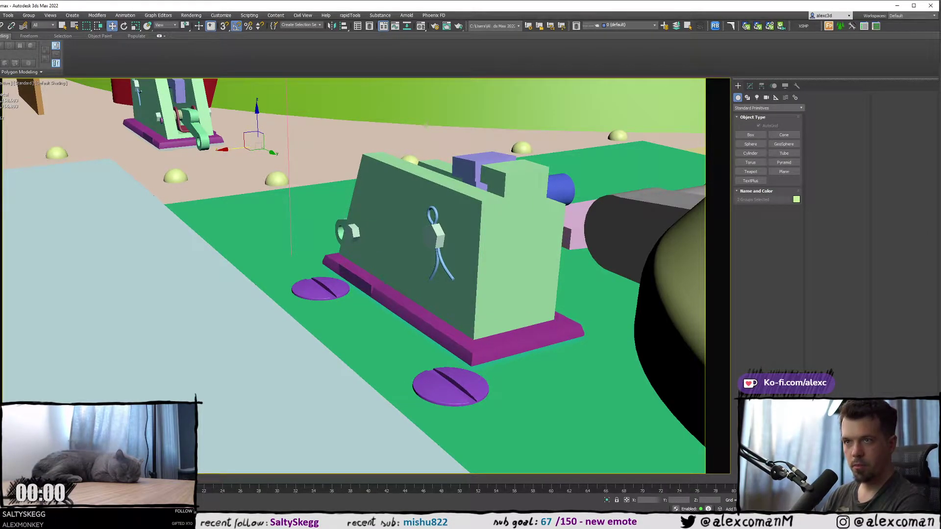
scroll(310, 219, down, 5)
alt+middle_drag(311, 218, 282, 252)
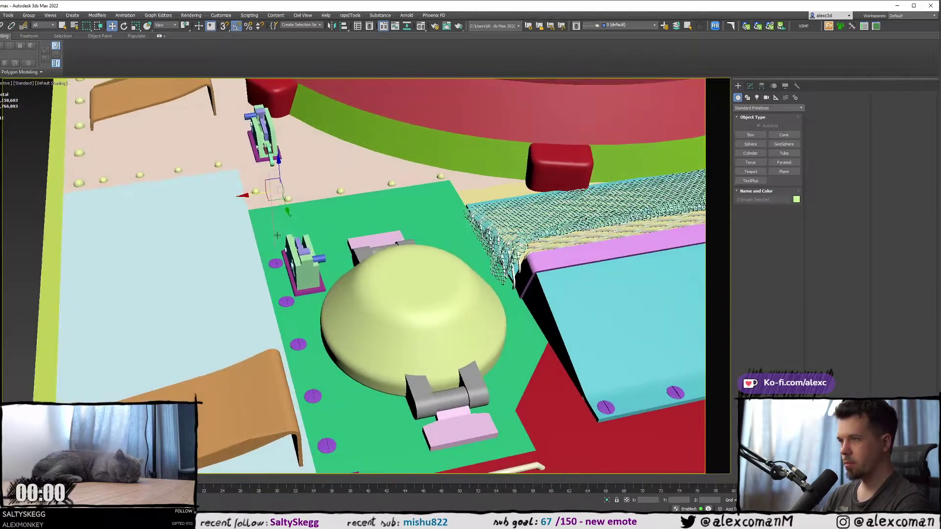
scroll(279, 247, up, 4)
alt+middle_drag(258, 132, 246, 149)
drag(256, 152, 254, 152)
scroll(300, 264, down, 5)
- Select both original latch groups on the bent-pipe side and nudge them slightly inward along the X axis
middle_drag(306, 258, 79, 216)
scroll(86, 228, down, 3)
scroll(265, 240, up, 3)
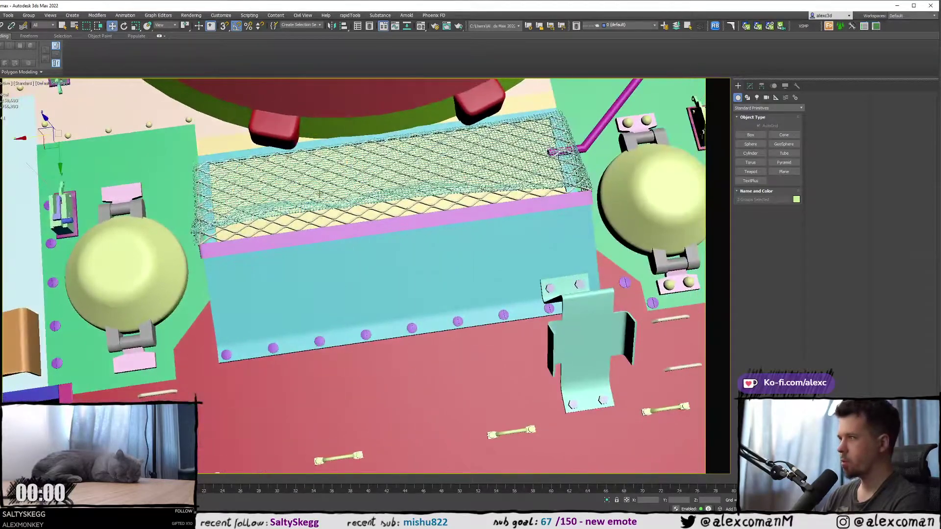
scroll(256, 216, down, 3)
middle_drag(256, 215, 122, 251)
scroll(411, 167, up, 3)
click(435, 192)
key(F3)
mouse_move(435, 192)
middle_down()
mouse_move(293, 306)
mouse_move(345, 323)
middle_up()
ctrl+click(317, 184)
key(F3)
mouse_move(304, 203)
alt+middle_down()
mouse_move(292, 193)
mouse_move(332, 183)
alt+middle_up()
scroll(332, 182, up, 2)
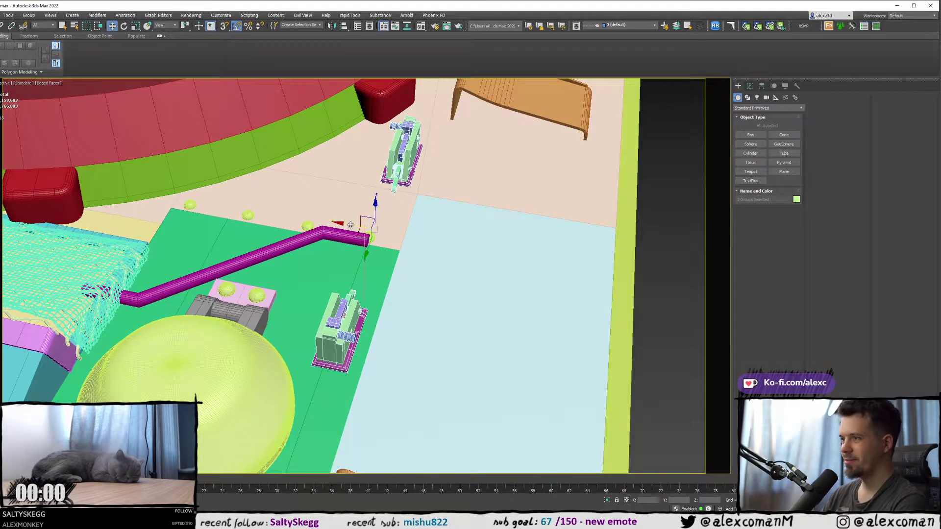
drag(351, 225, 345, 219)
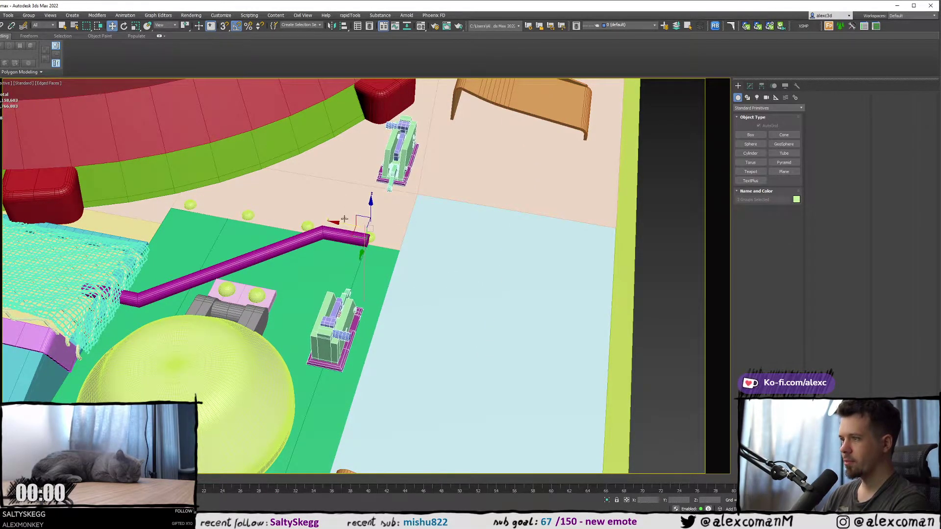
alt+middle_drag(345, 219, 289, 192)
scroll(257, 180, up, 2)
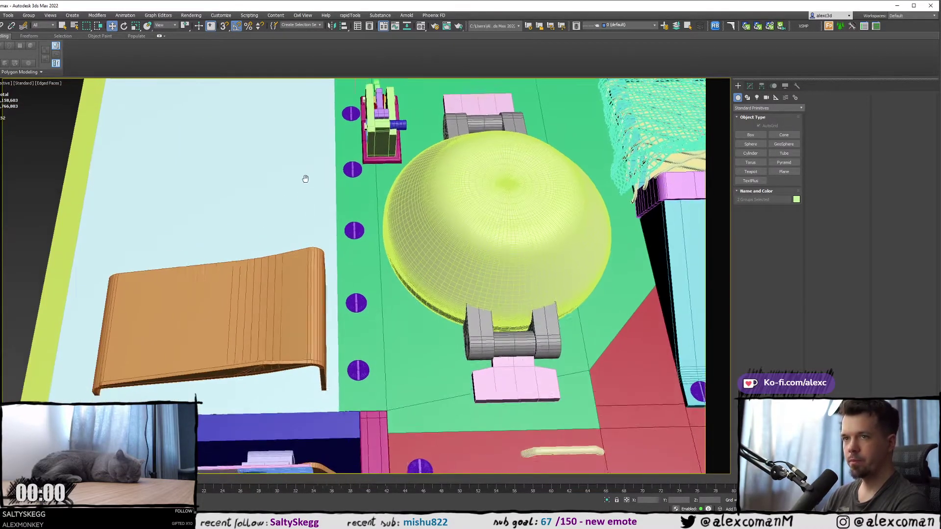
- Select the five slotted screws along the green panel's outer edge and nudge them slightly outward on the X axis
scroll(320, 175, down, 2)
click(340, 131)
ctrl+click(342, 170)
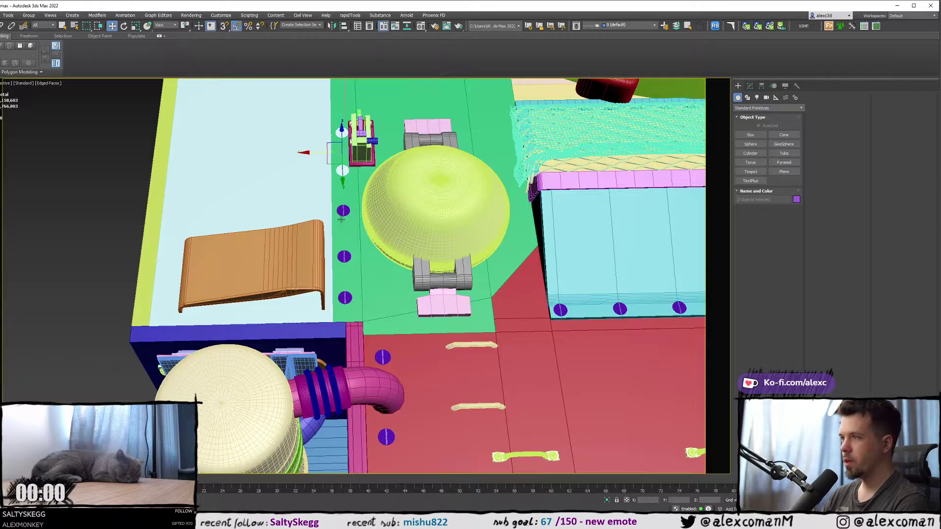
ctrl+click(342, 211)
ctrl+click(345, 256)
ctrl+click(345, 297)
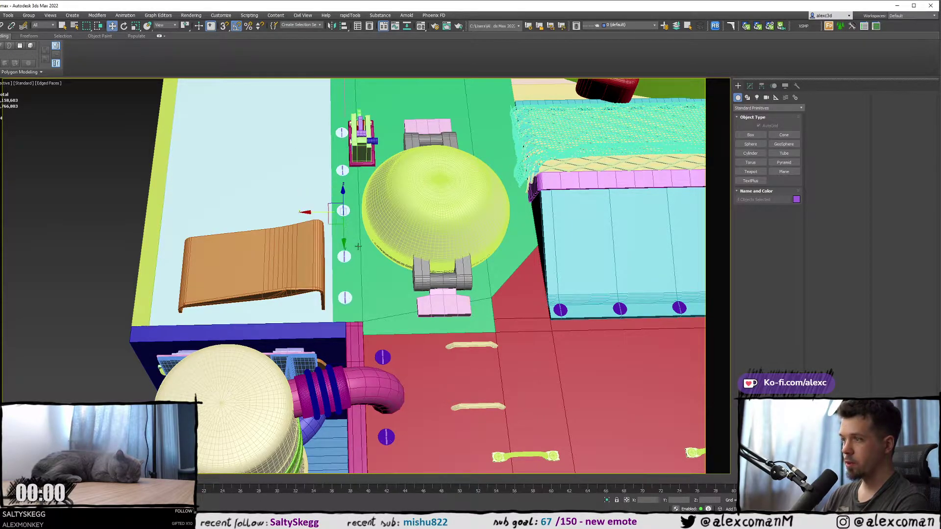
scroll(332, 217, up, 2)
middle_drag(321, 205, 316, 220)
drag(316, 219, 315, 220)
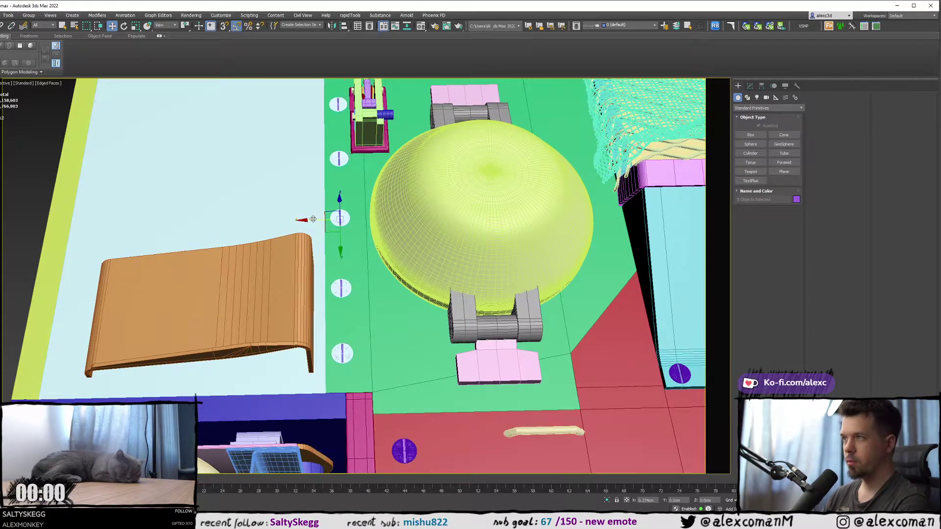
- Clone the five selected screws along the X axis to the opposite green panel's outer edge
scroll(315, 219, down, 5)
middle_drag(314, 219, 250, 227)
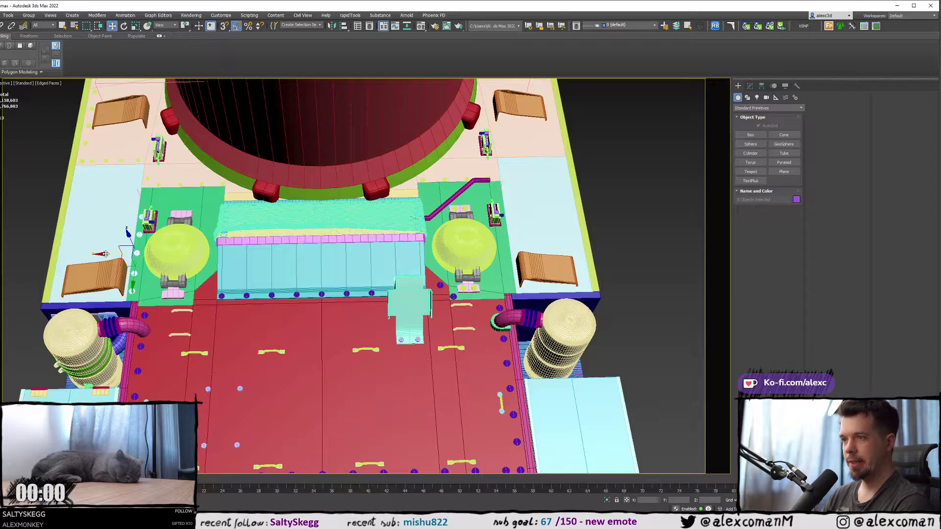
mouse_move(111, 253)
shift+mouse_down()
mouse_move(411, 245)
mouse_move(471, 230)
shift+mouse_up()
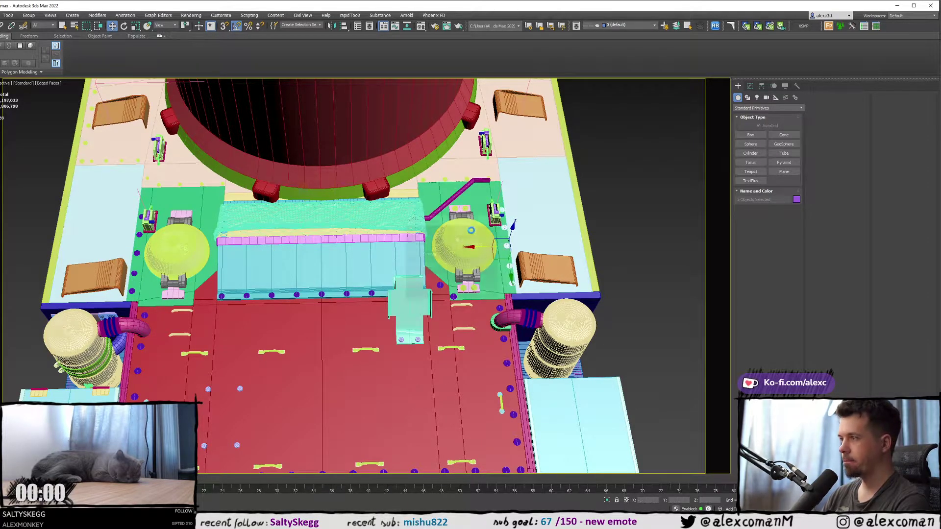
click(450, 294)
- Nudge the five copied screws slightly inward on the X axis so they sit within the green panel's edge
scroll(452, 288, up, 5)
mouse_move(552, 215)
middle_down()
mouse_move(390, 261)
mouse_move(415, 235)
mouse_move(389, 234)
middle_up()
scroll(411, 235, up, 2)
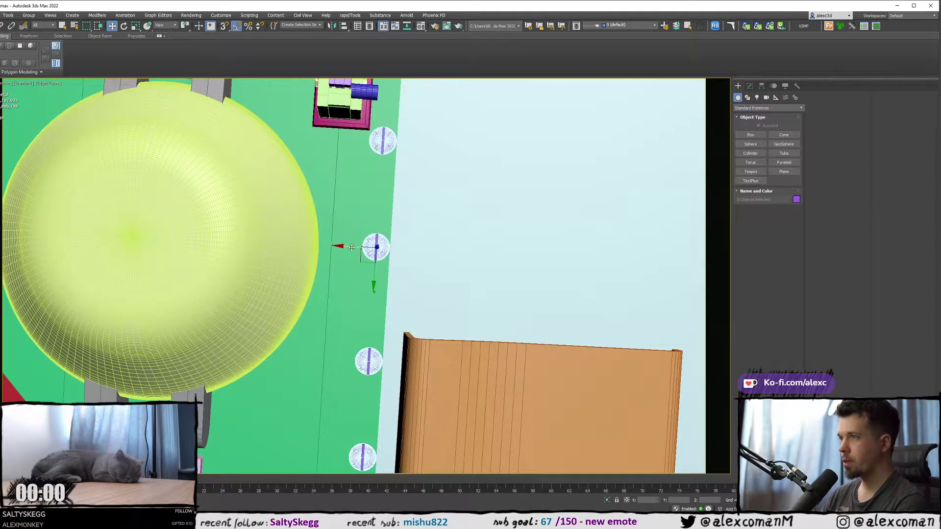
drag(351, 248, 347, 246)
scroll(347, 242, down, 5)
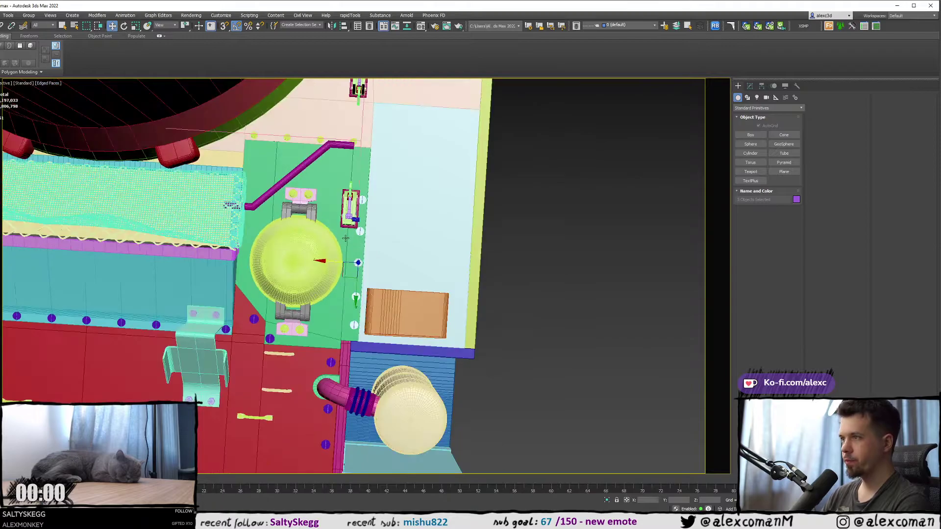
scroll(346, 236, down, 2)
middle_drag(346, 236, 359, 242)
scroll(363, 161, up, 5)
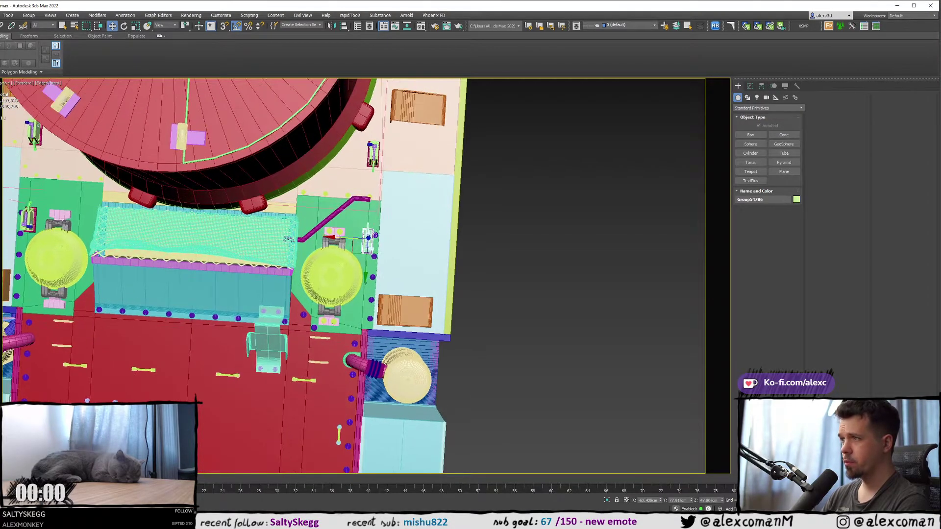
- Select both latch groups on the copied screws' side, adjust their X position to clear the screws, and deselect them
click(357, 141)
key(ctrl+z)
ctrl+click(359, 123)
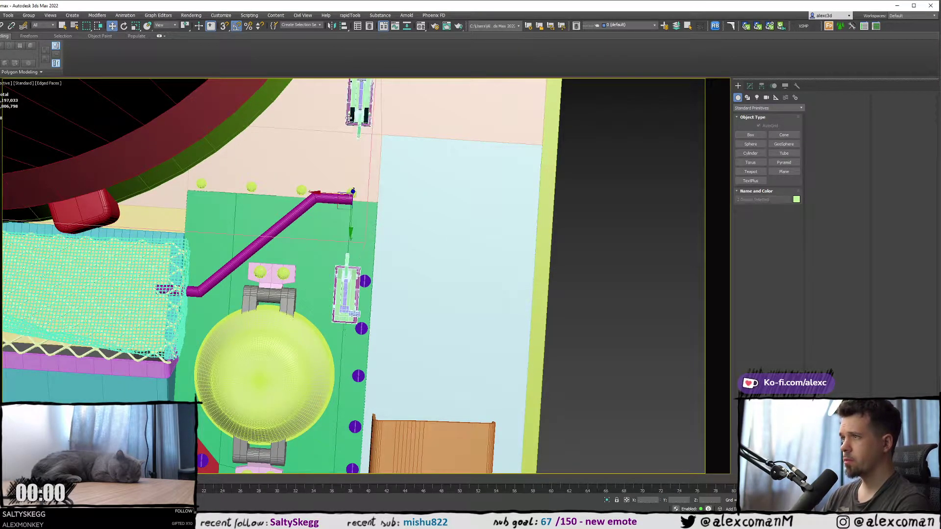
scroll(348, 155, down, 2)
alt+middle_drag(349, 154, 307, 239)
scroll(320, 240, up, 2)
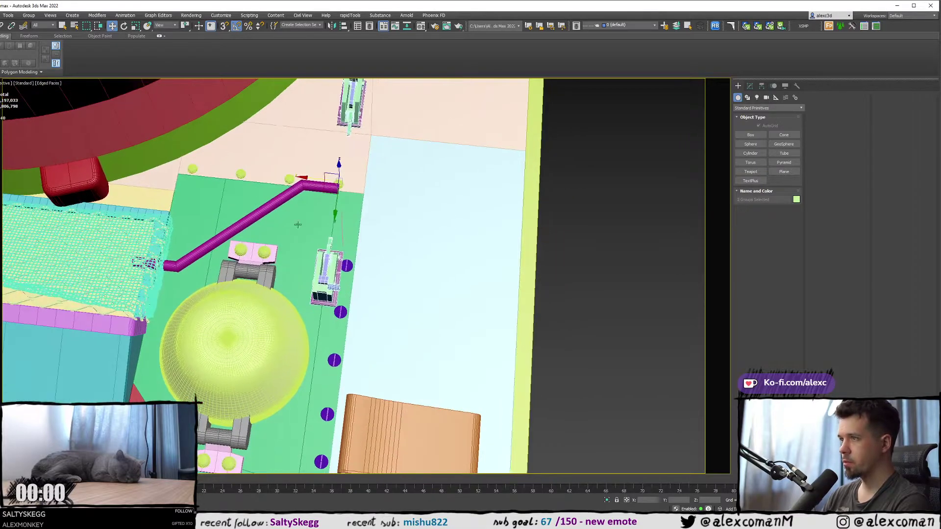
drag(315, 179, 312, 179)
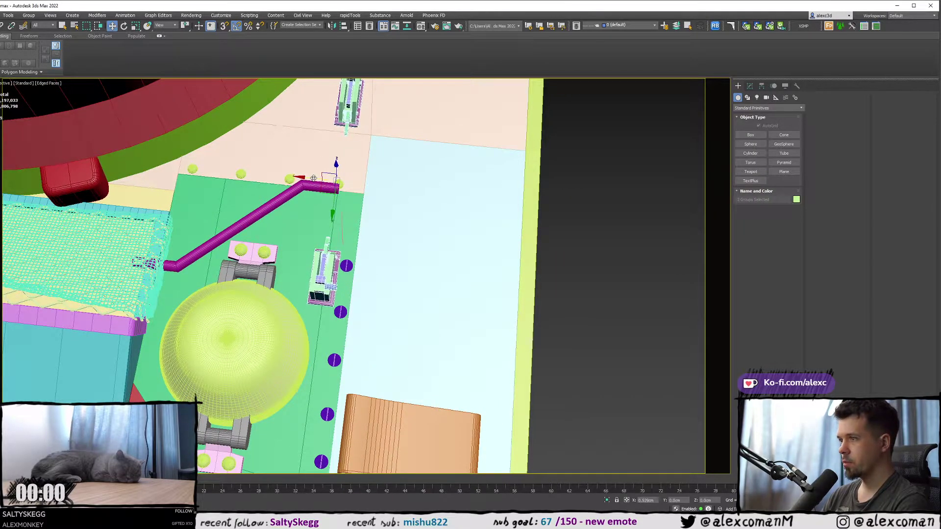
scroll(326, 264, up, 4)
alt+middle_drag(344, 287, 332, 254)
drag(253, 231, 259, 233)
scroll(259, 232, down, 5)
alt+middle_drag(259, 233, 287, 230)
click(531, 195)
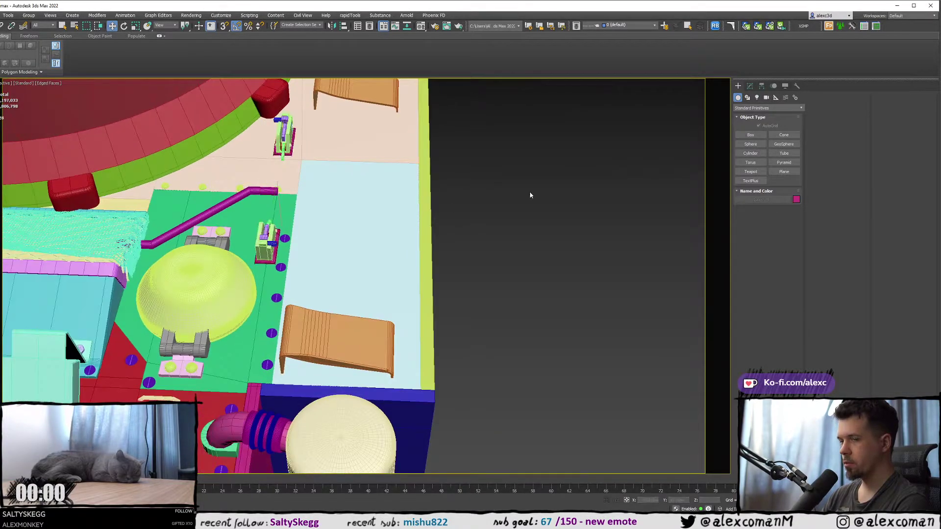
- Inspect the dome covers, latches and screws on both sides of the deck from several angles
middle_drag(352, 216, 459, 232)
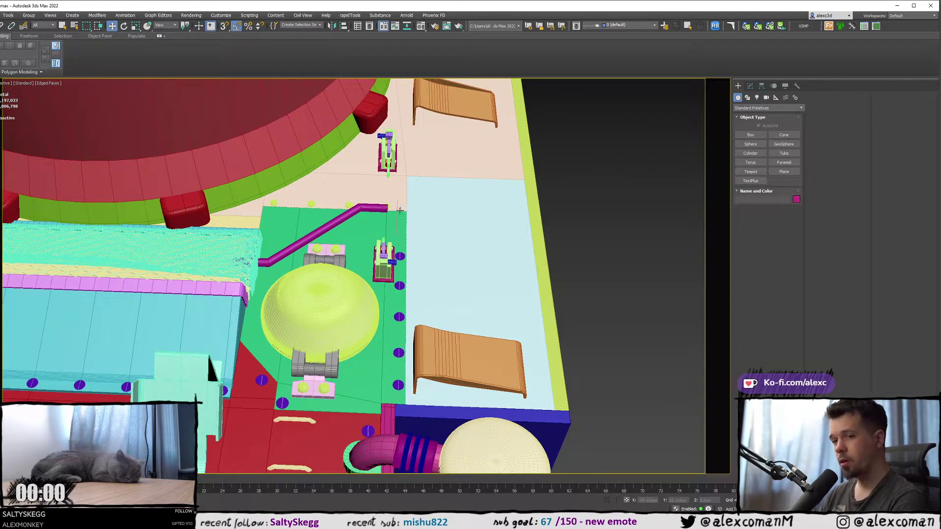
middle_drag(390, 237, 432, 244)
click(345, 298)
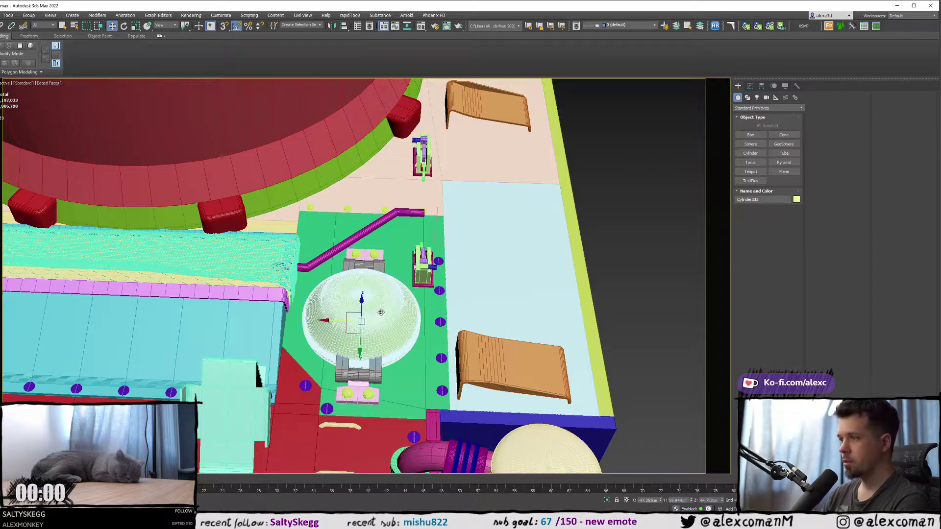
alt+middle_drag(344, 297, 313, 216)
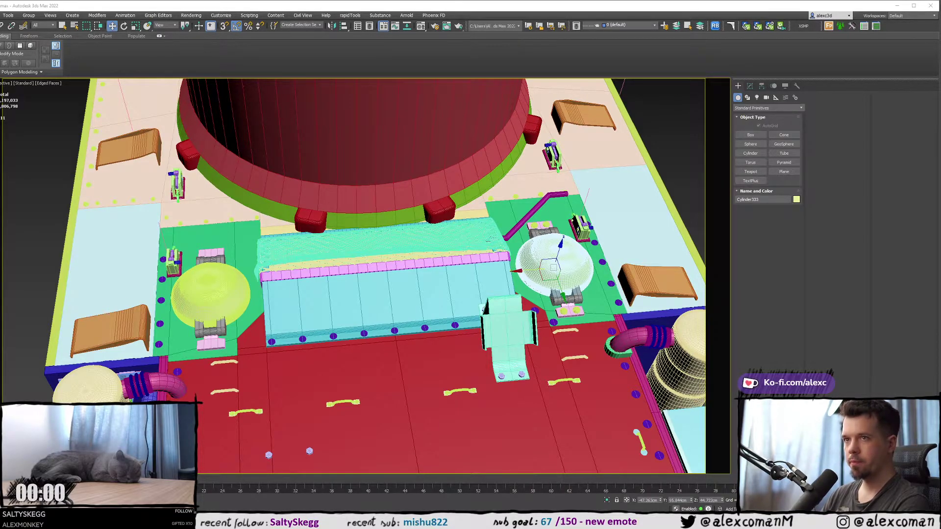
alt+middle_drag(431, 198, 325, 218)
middle_drag(356, 167, 132, 195)
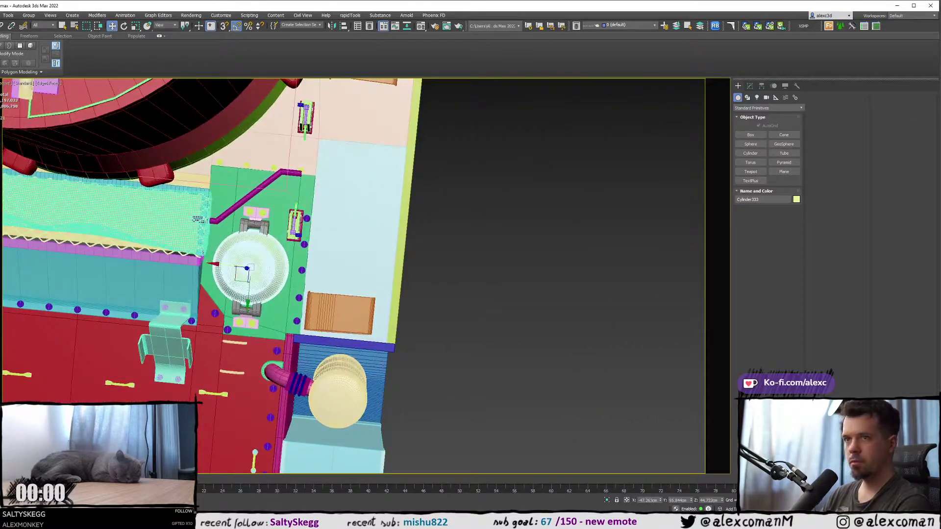
scroll(199, 171, up, 2)
middle_drag(195, 171, 260, 163)
scroll(287, 196, up, 2)
- Enter vertex editing on the bent pipe and select its elbow and end vertices on the mesh side
click(307, 248)
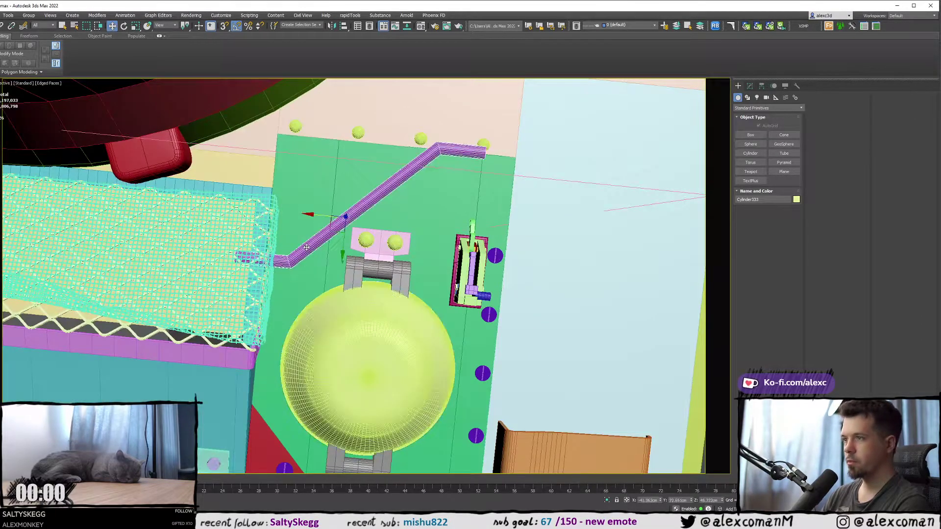
scroll(294, 256, up, 3)
key(1)
key(F3)
drag(237, 227, 396, 319)
key(F3)
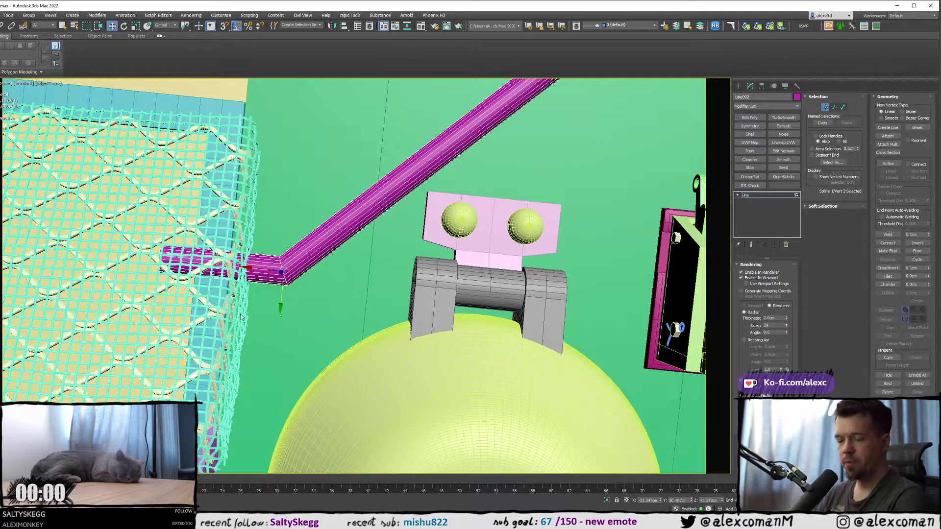
middle_drag(326, 318, 396, 314)
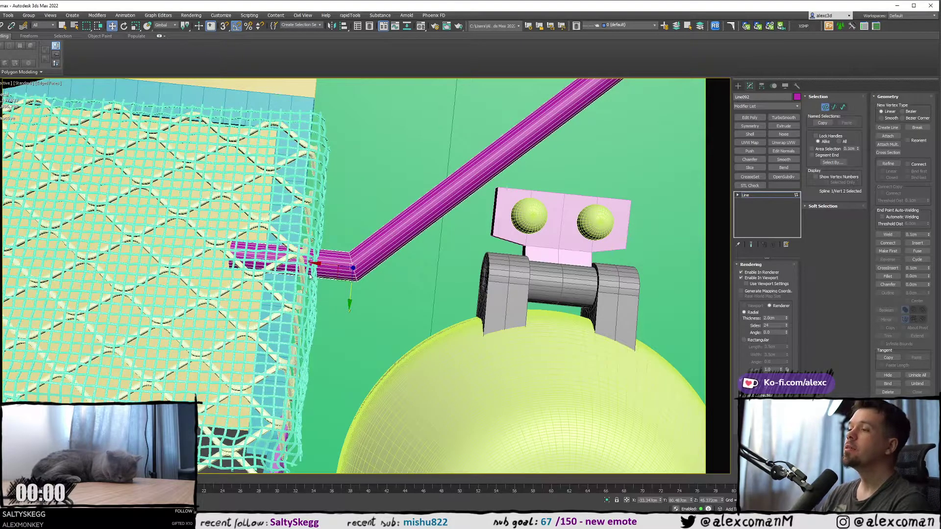
scroll(293, 279, up, 2)
drag(497, 318, 497, 318)
- Inspect the pipe's mesh-side end and its fit under the mesh cover from several angles
alt+middle_drag(351, 303, 259, 213)
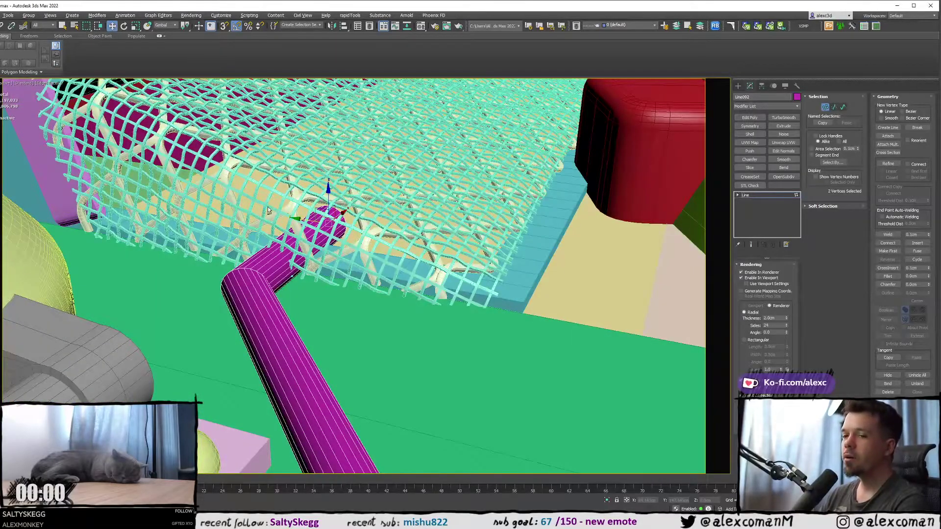
mouse_move(270, 227)
alt+middle_down()
mouse_move(238, 244)
mouse_move(262, 227)
alt+middle_up()
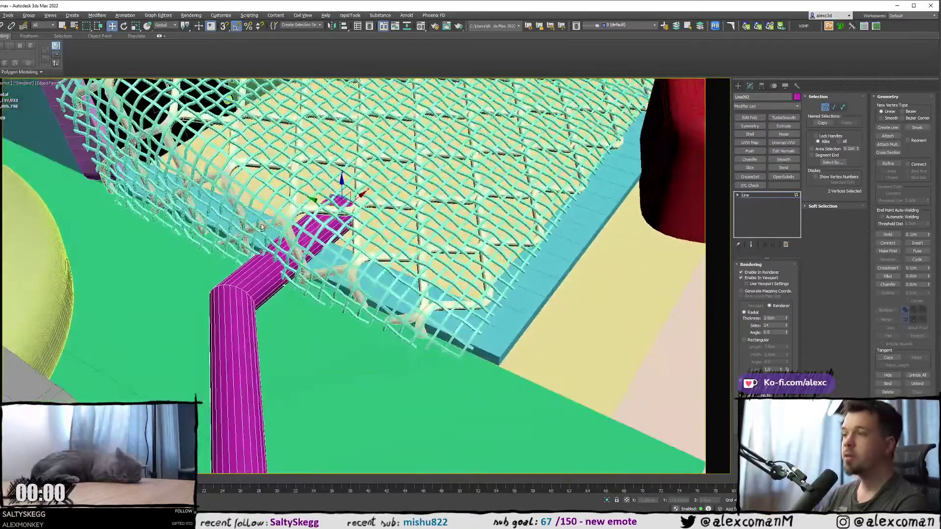
drag(188, 174, 350, 294)
alt+middle_drag(302, 299, 248, 293)
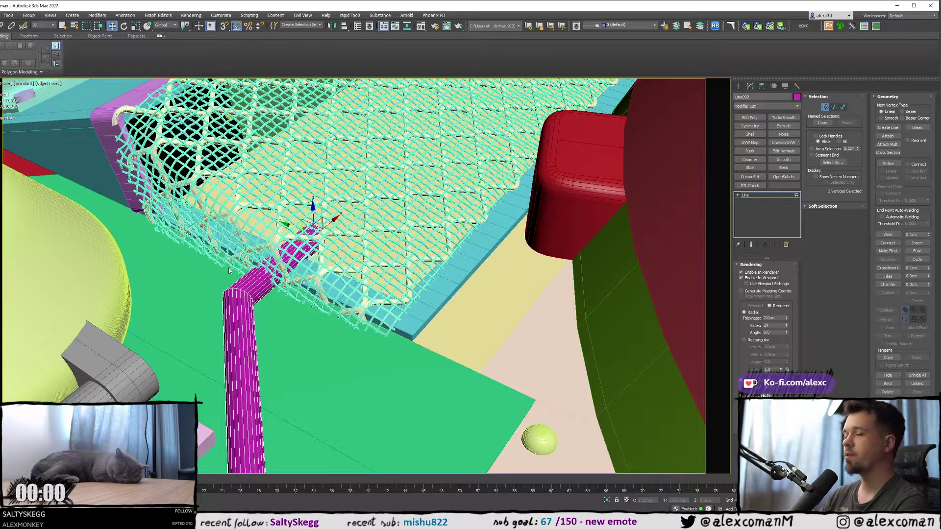
drag(363, 324, 358, 326)
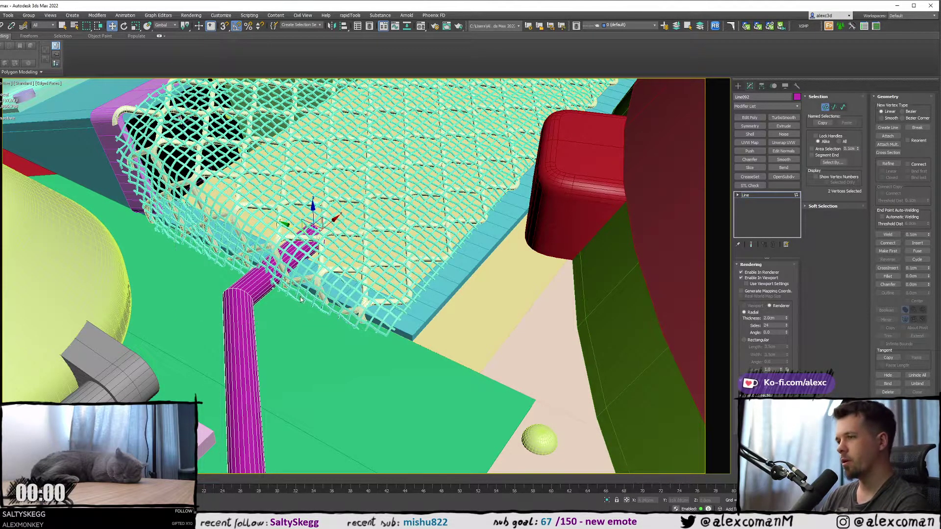
alt+middle_drag(314, 284, 287, 254)
scroll(287, 254, up, 4)
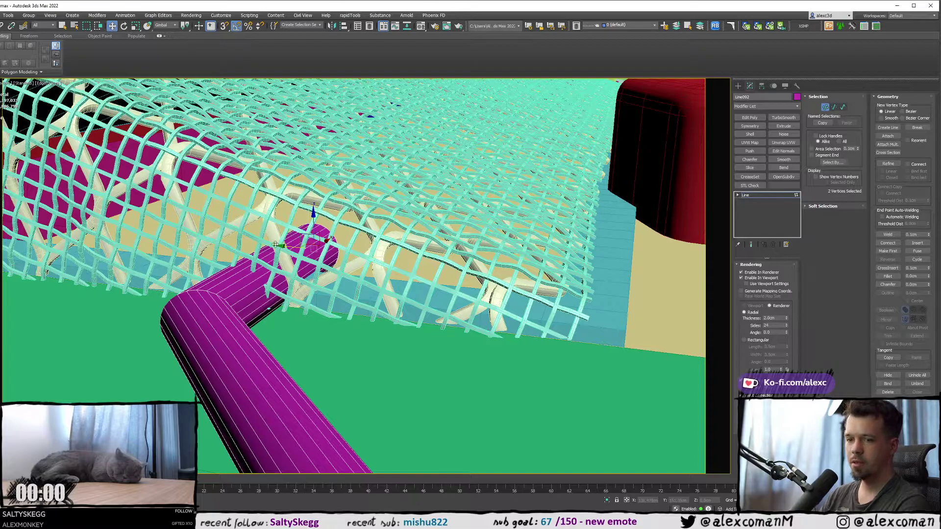
alt+middle_drag(303, 241, 283, 272)
scroll(283, 272, down, 2)
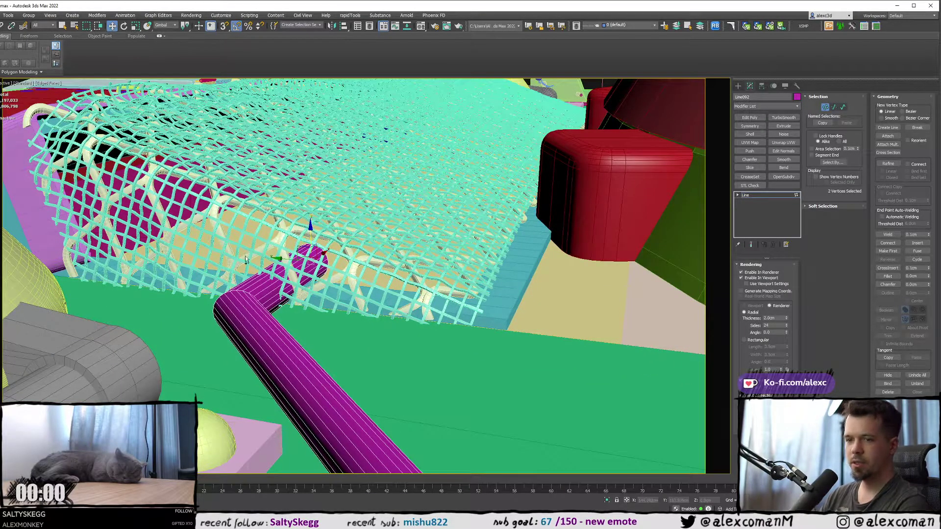
alt+middle_drag(348, 293, 407, 324)
mouse_move(226, 286)
middle_down()
mouse_move(346, 275)
mouse_move(366, 262)
middle_up()
key(F3)
drag(428, 361, 428, 361)
key(F3)
scroll(373, 323, down, 5)
middle_drag(369, 319, 275, 313)
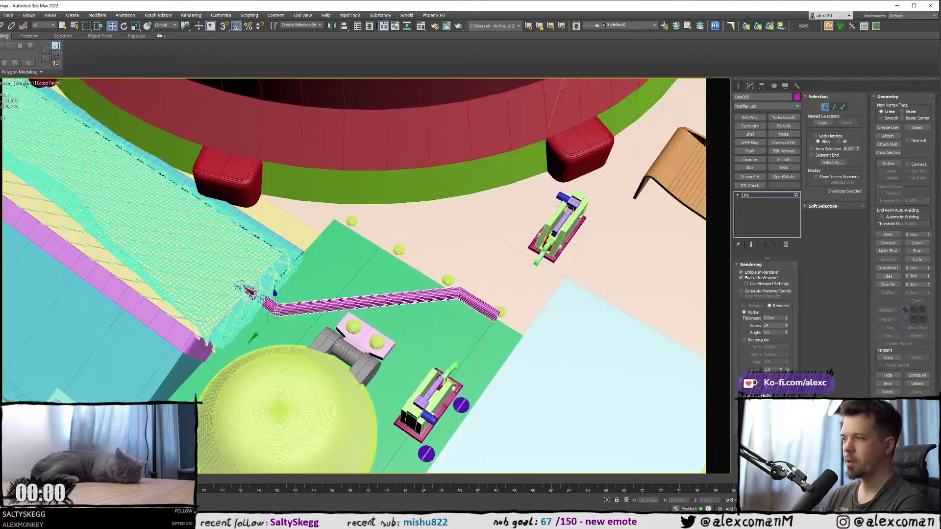
scroll(244, 312, down, 3)
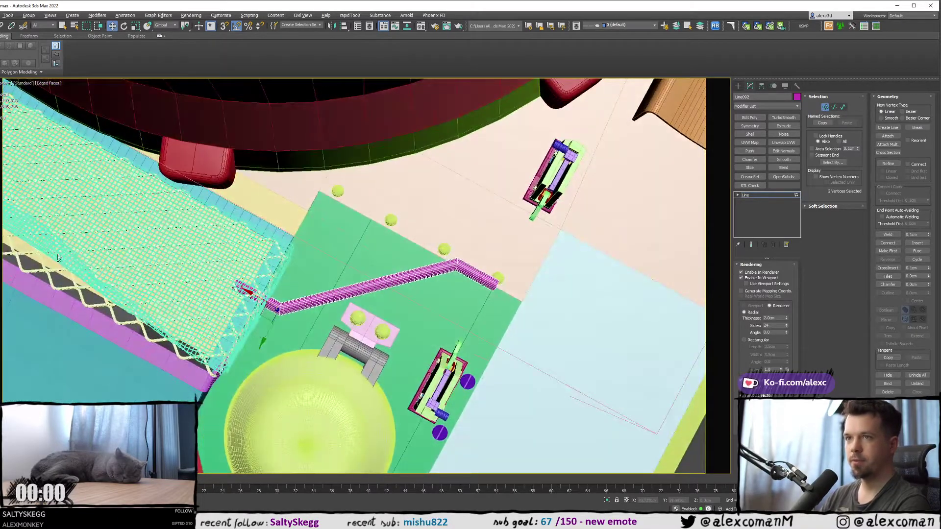
- Select the vertex at the pipe's outer open end and raise it slightly along the Z axis
key(alt+w)
middle_click(62, 173)
key(alt+w)
scroll(63, 173, down, 10)
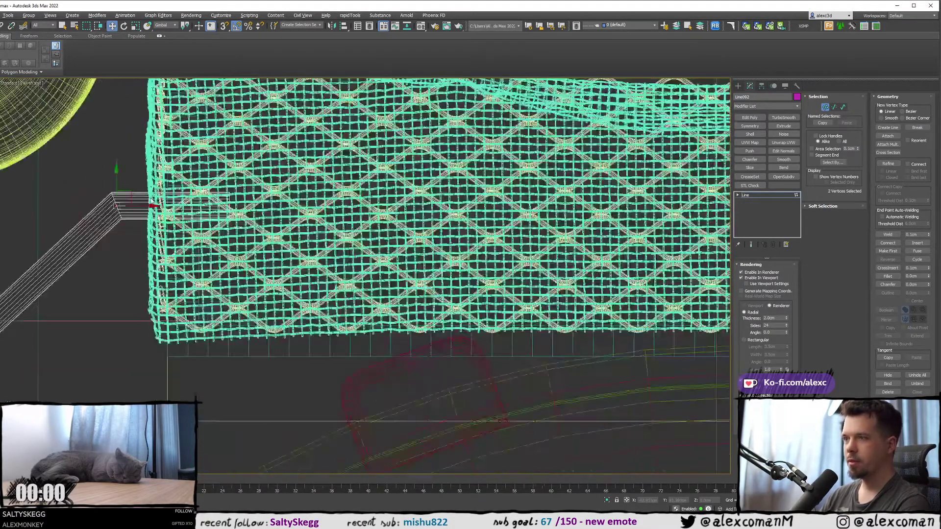
middle_drag(140, 199, 331, 190)
scroll(142, 240, up, 4)
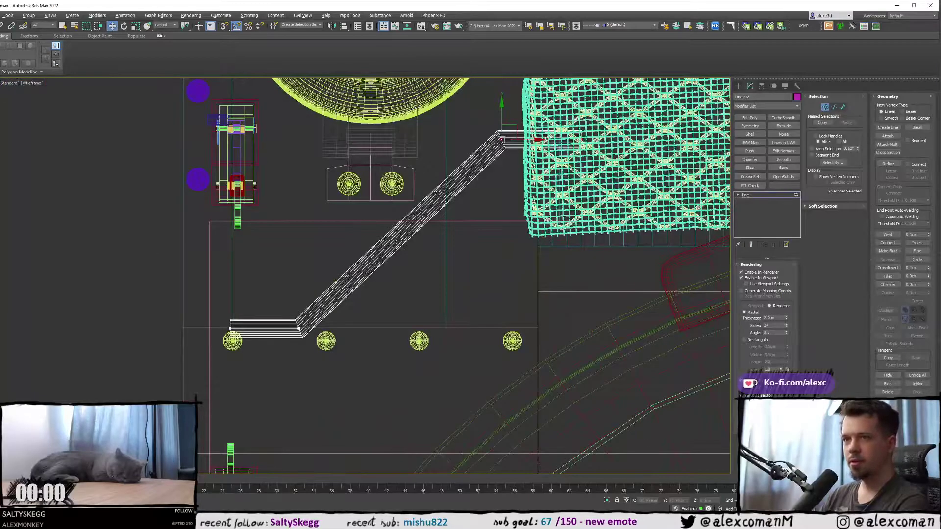
drag(252, 349, 253, 350)
key(alt+w)
middle_click(619, 378)
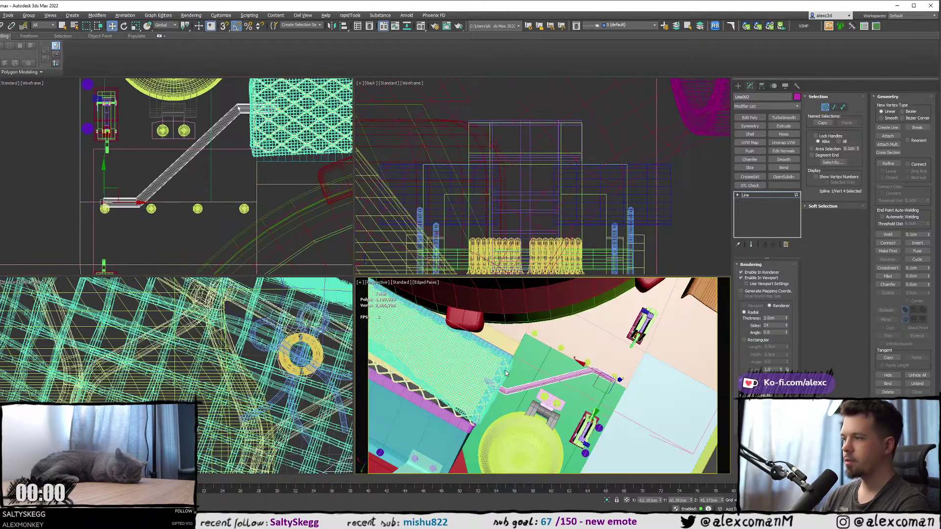
key(alt+w)
alt+middle_drag(619, 378, 446, 331)
scroll(507, 274, up, 4)
alt+middle_drag(507, 276, 384, 302)
scroll(475, 308, up, 2)
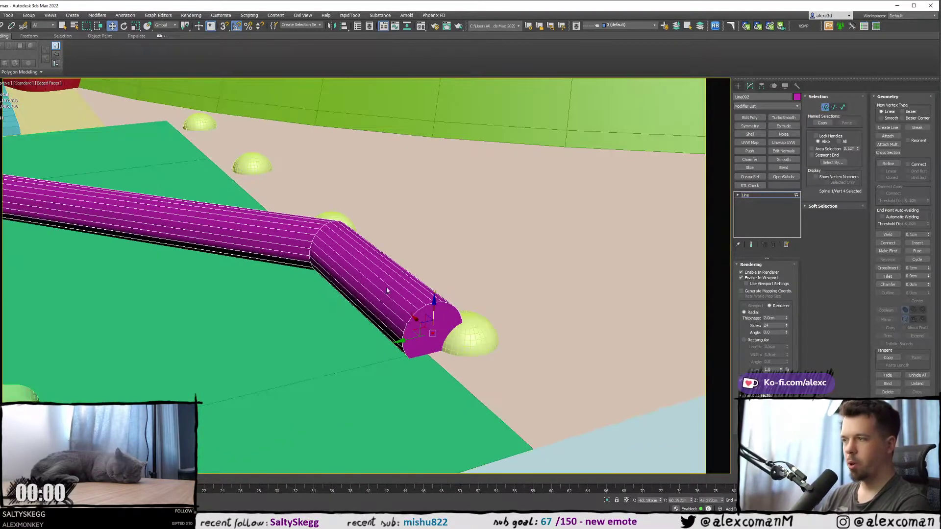
drag(435, 308, 430, 290)
- Inspect the pipe and surrounding rear deck from several angles, selecting the pipe's outer bend vertex
scroll(429, 289, down, 10)
alt+middle_drag(430, 289, 416, 286)
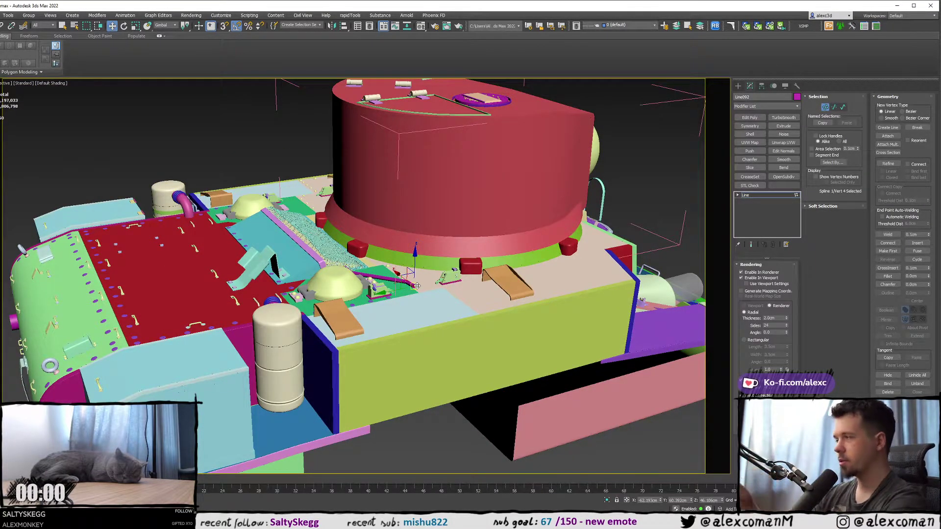
scroll(377, 292, down, 4)
alt+middle_drag(377, 292, 214, 369)
scroll(424, 197, up, 8)
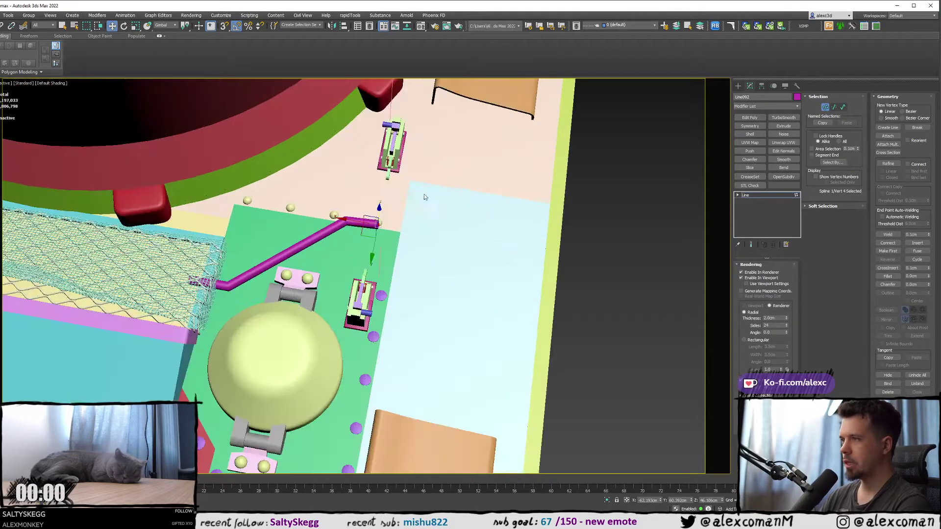
alt+middle_drag(417, 230, 400, 190)
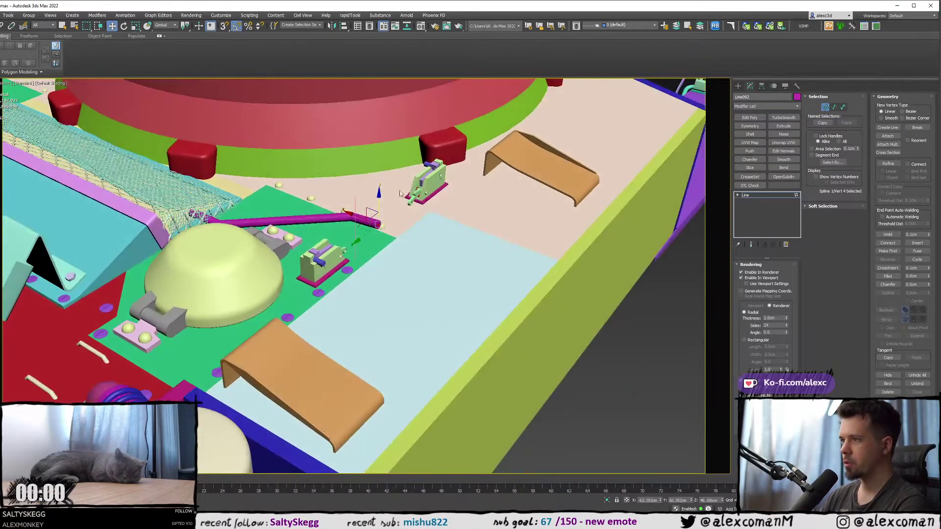
click(399, 190)
scroll(399, 191, up, 3)
click(325, 225)
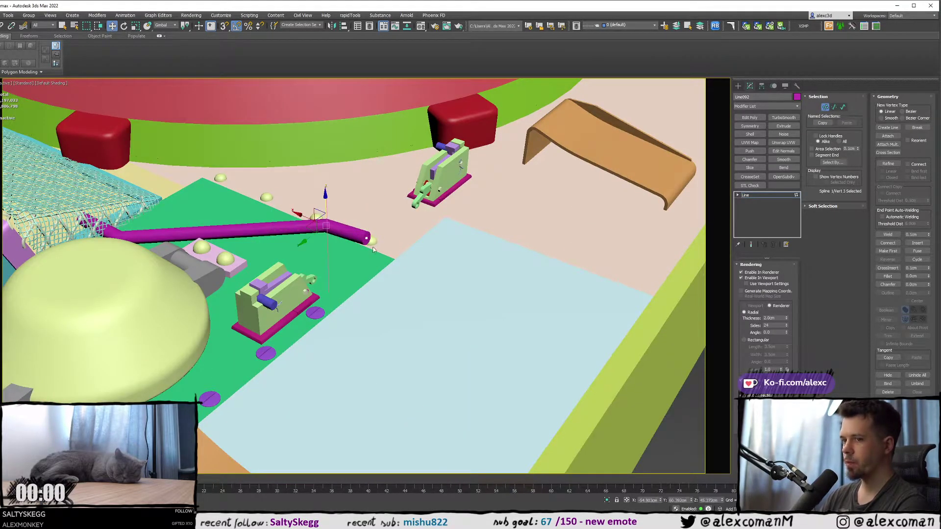
mouse_move(372, 250)
alt+middle_down()
mouse_move(295, 221)
mouse_move(381, 268)
mouse_move(373, 255)
mouse_move(386, 253)
alt+middle_up()
scroll(368, 255, down, 5)
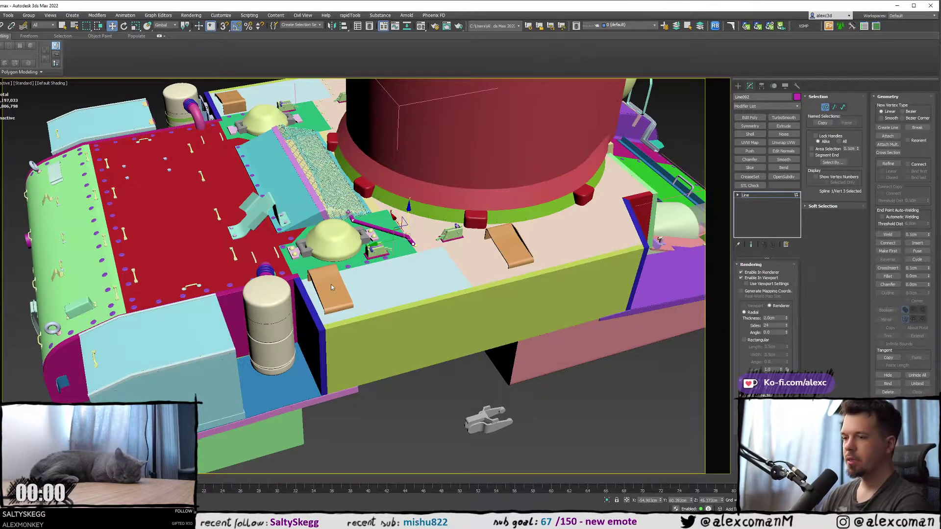
scroll(330, 281, down, 3)
alt+middle_drag(331, 281, 328, 276)
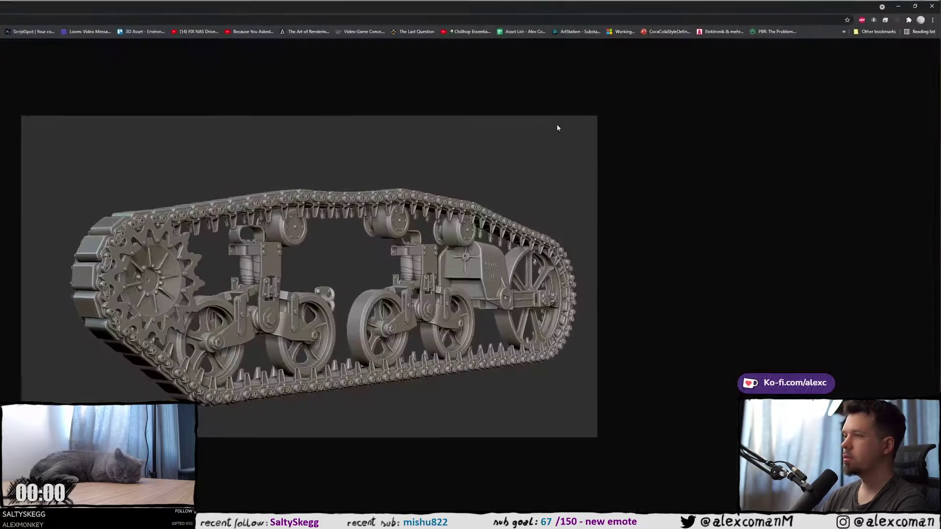
- View the tank track render in the browser, close its window and return to 3ds Max
drag(385, 4, 357, 11)
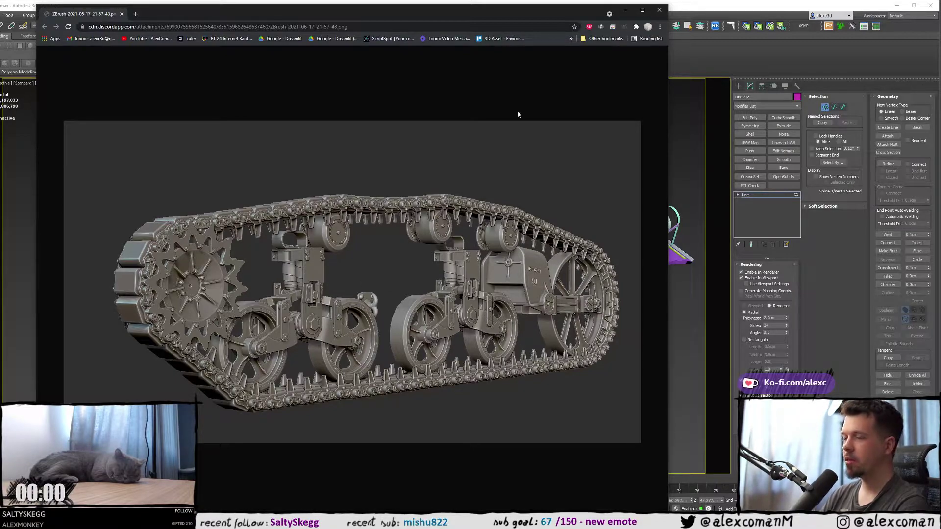
click(660, 10)
alt+middle_drag(514, 155, 479, 152)
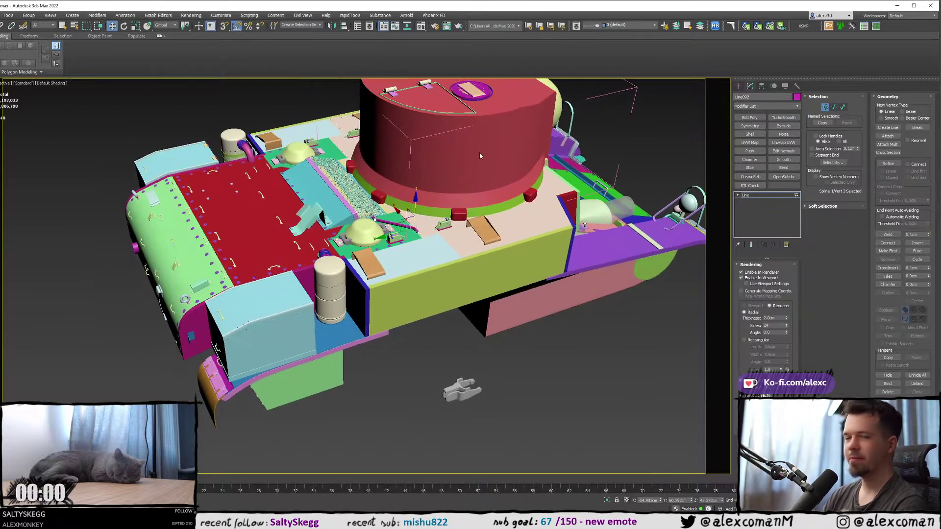
- Leave the pipe's vertex editing and select the latch group beside the dome cover on the green panel
mouse_move(441, 185)
alt+middle_down()
mouse_move(430, 180)
mouse_move(424, 216)
alt+middle_up()
scroll(314, 211, up, 5)
key(F4)
mouse_move(539, 277)
middle_down()
mouse_move(410, 247)
mouse_move(440, 250)
middle_up()
scroll(440, 251, up, 3)
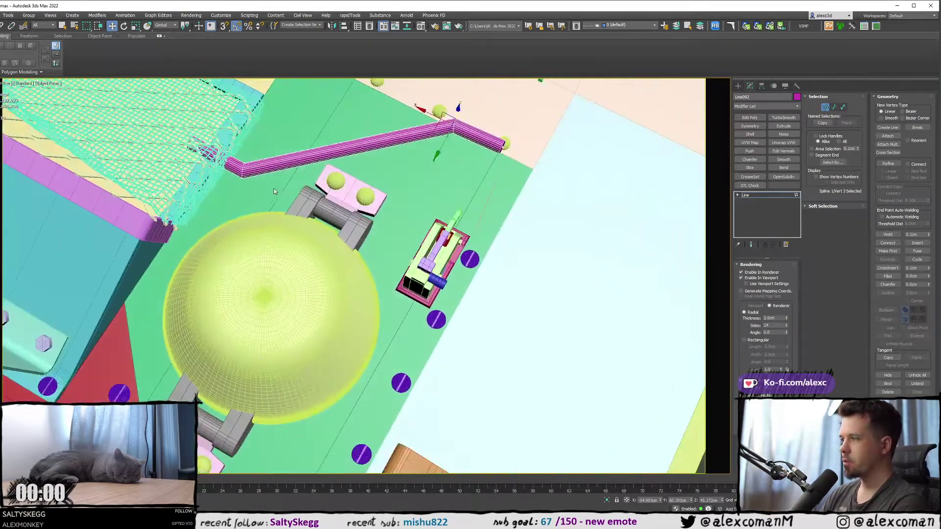
click(433, 249)
click(738, 86)
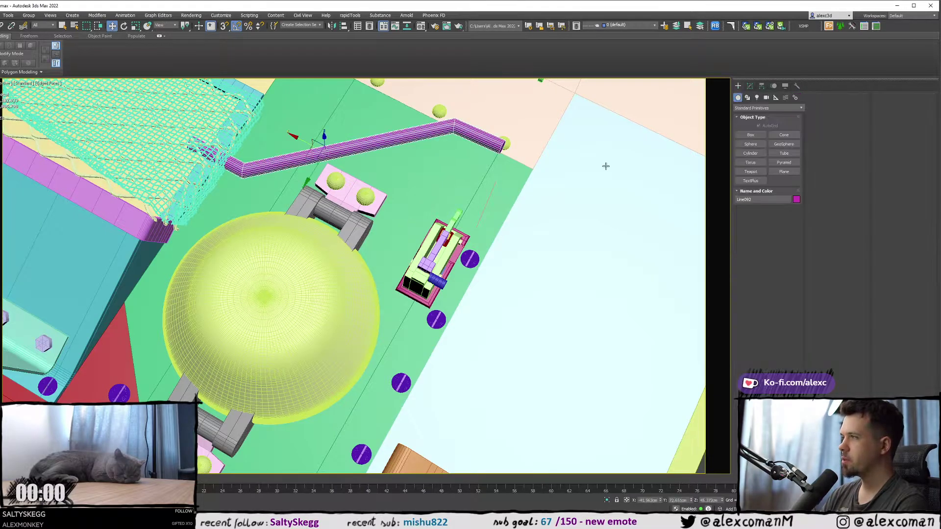
click(456, 240)
- Examine the two latches and the pipe's outer end near the rivets, and reselect the pipe
scroll(471, 237, up, 5)
alt+middle_drag(471, 237, 294, 234)
key(F4)
scroll(287, 249, down, 4)
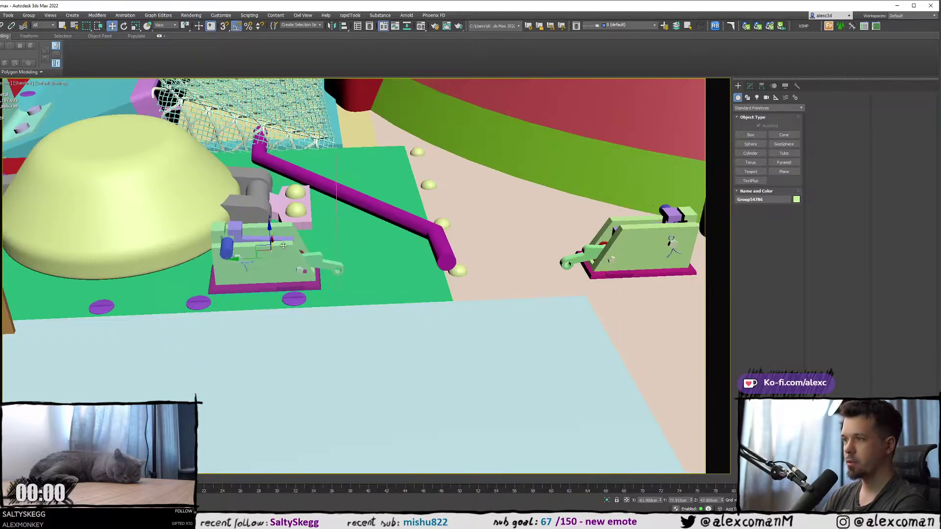
middle_drag(568, 257, 488, 247)
scroll(478, 250, down, 3)
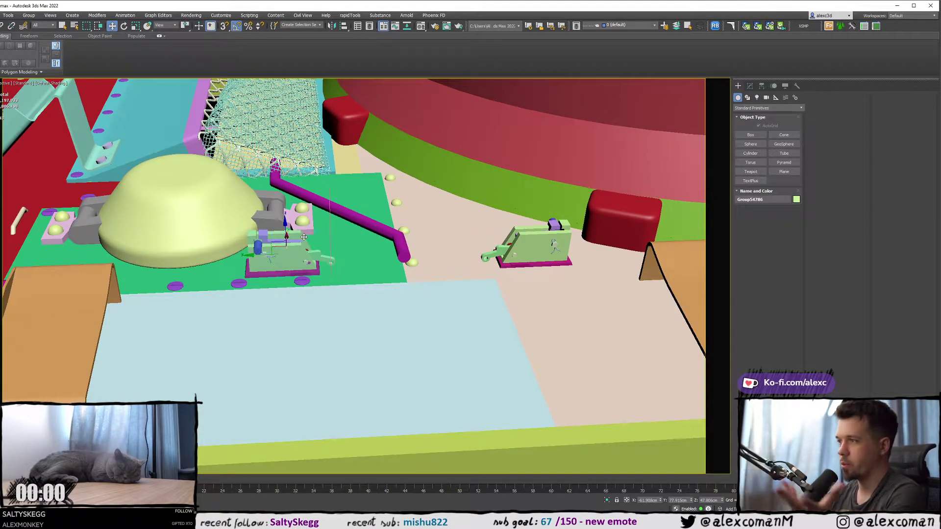
scroll(365, 188, up, 3)
click(389, 254)
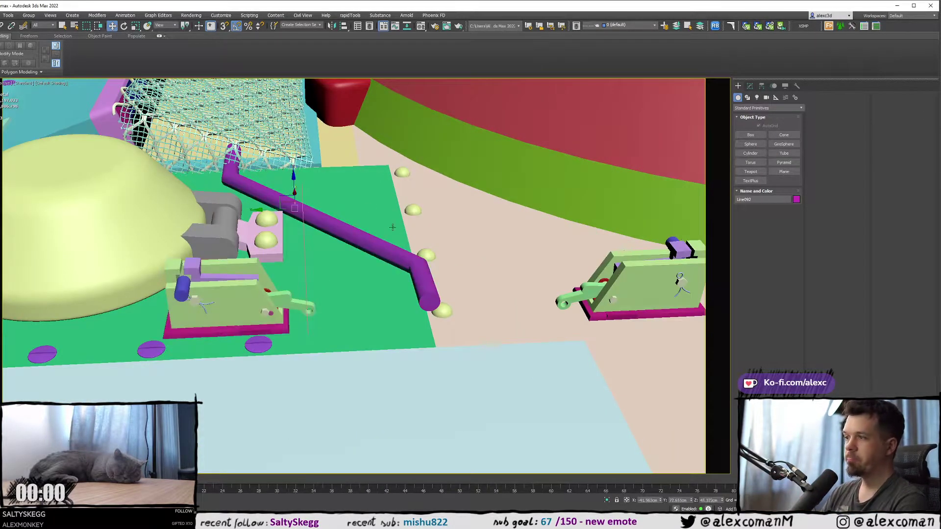
mouse_move(398, 192)
alt+middle_down()
mouse_move(383, 237)
mouse_move(397, 174)
alt+middle_up()
scroll(384, 237, up, 3)
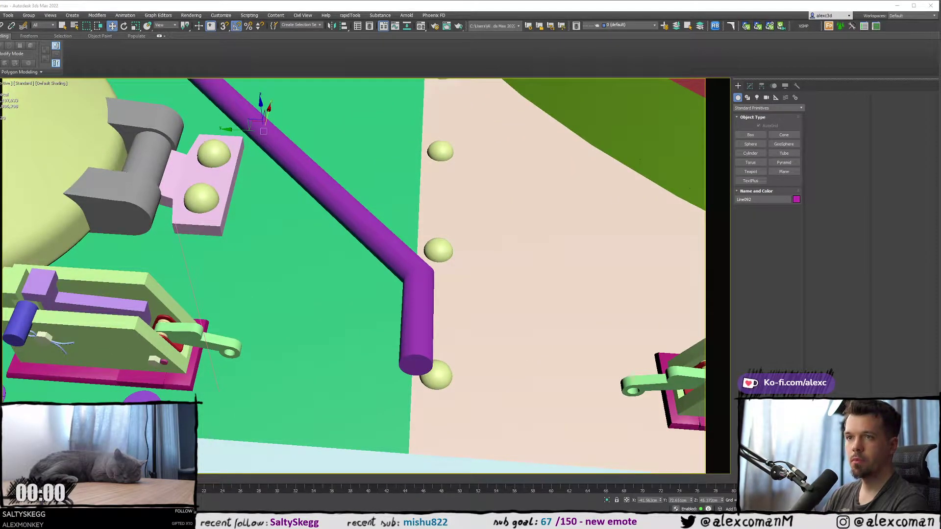
- Find the rear deck photo on the reference board and study its pipe, latches and rivet layout
right_drag(0, 123, 362, 221)
scroll(362, 221, down, 6)
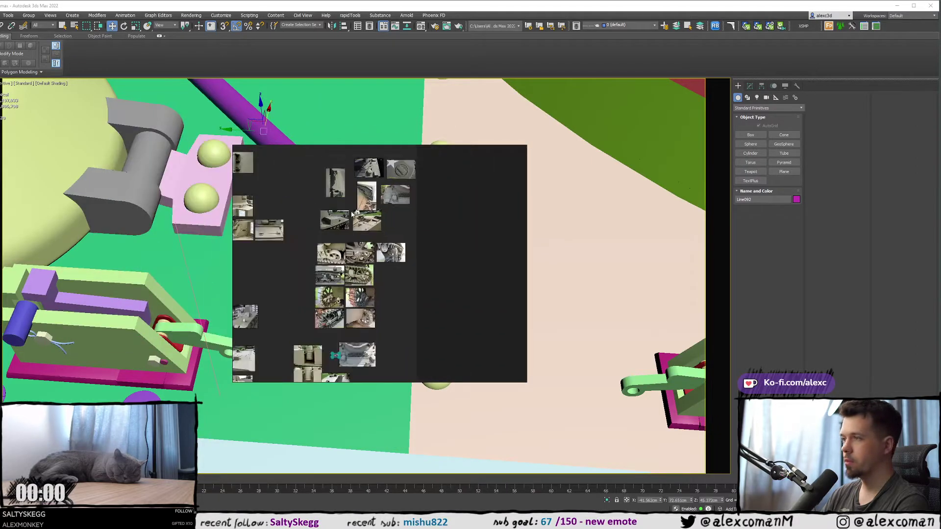
middle_drag(362, 221, 434, 225)
scroll(418, 180, up, 6)
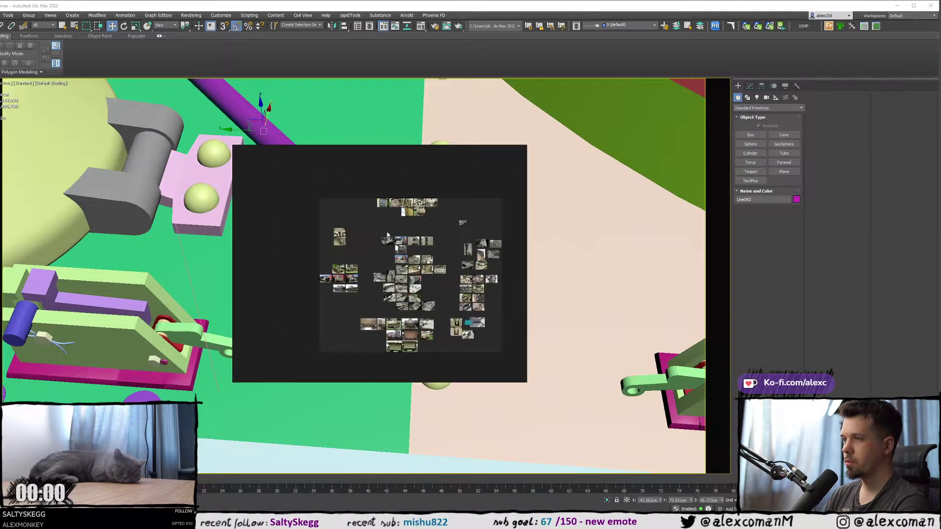
scroll(407, 211, up, 8)
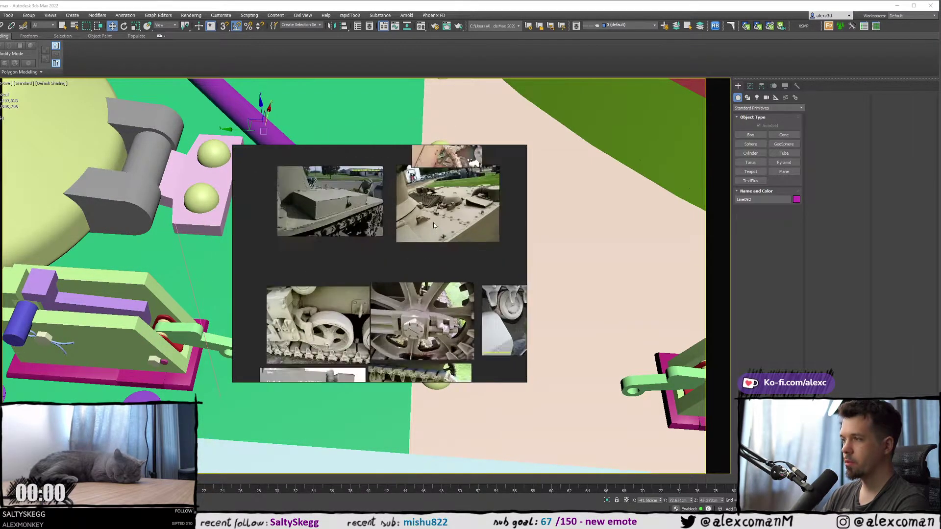
middle_drag(422, 232, 331, 276)
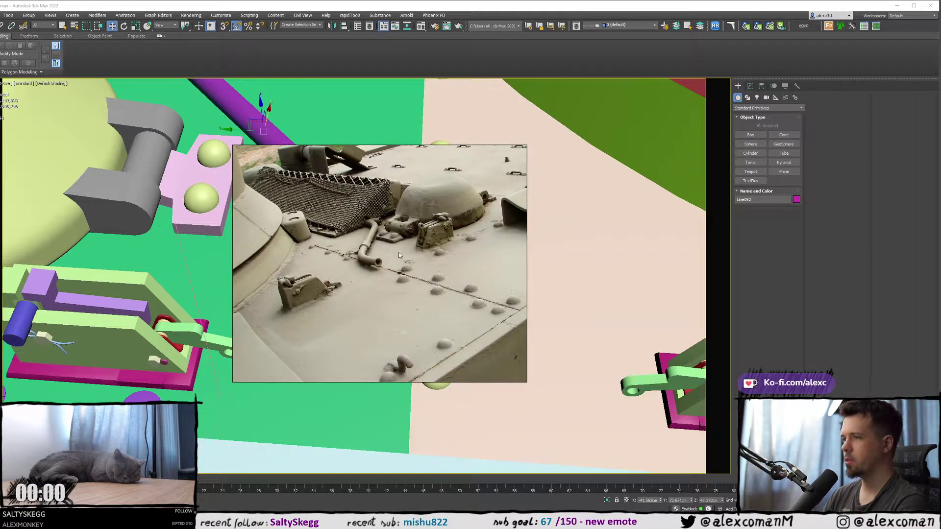
mouse_move(304, 292)
middle_down()
mouse_move(394, 257)
mouse_move(296, 299)
middle_up()
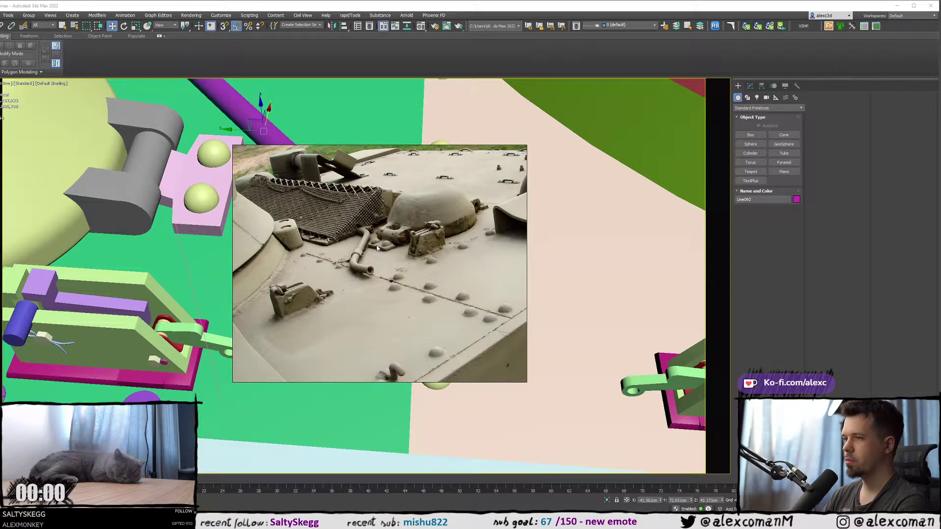
scroll(304, 275, up, 3)
scroll(282, 279, down, 3)
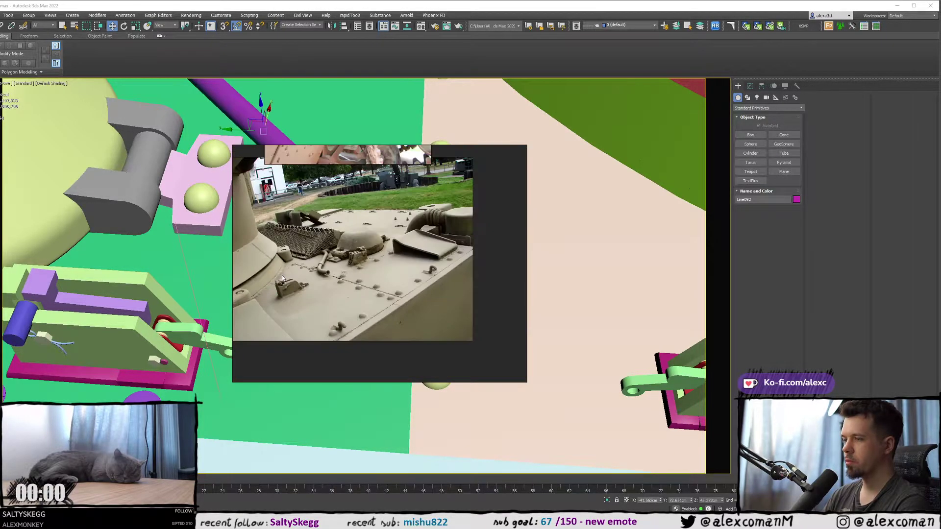
- Examine the latch close up in the rear deck photo on the reference board
scroll(282, 275, up, 2)
scroll(467, 223, up, 2)
scroll(467, 223, up, 4)
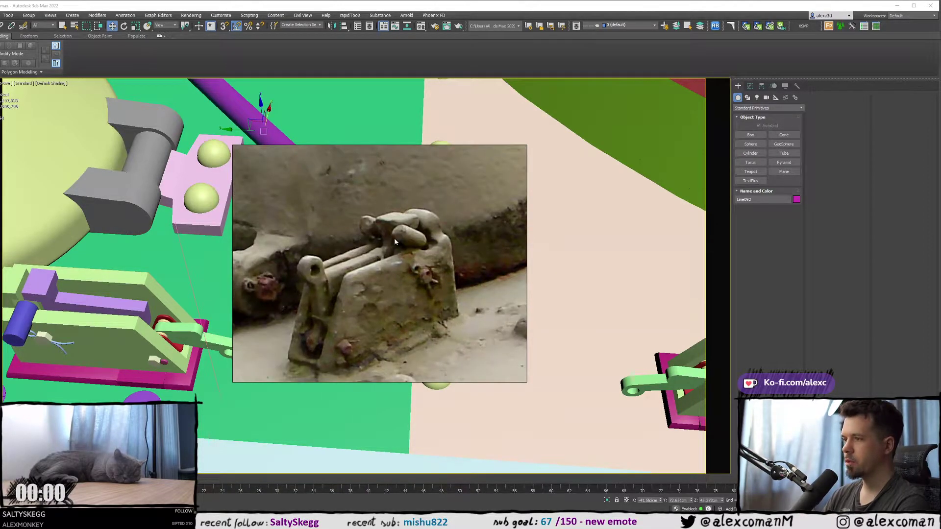
middle_drag(398, 234, 392, 239)
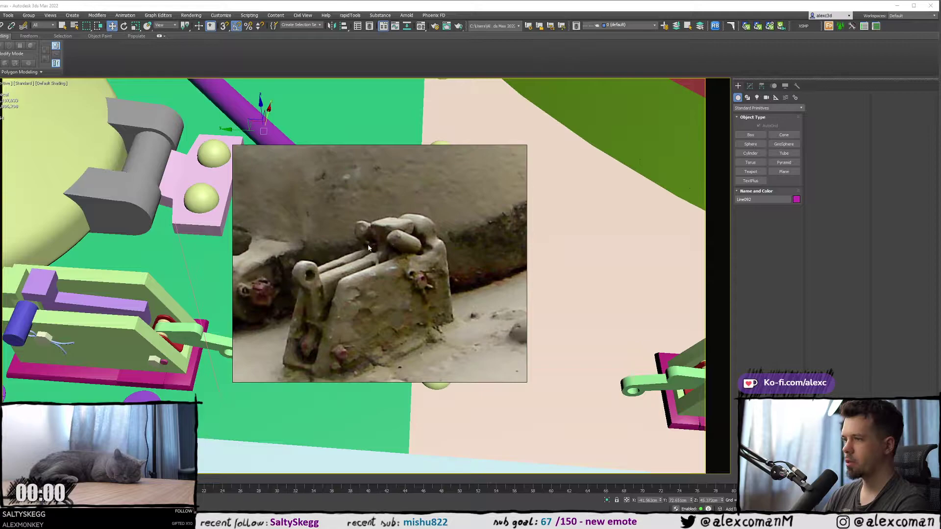
scroll(377, 248, down, 10)
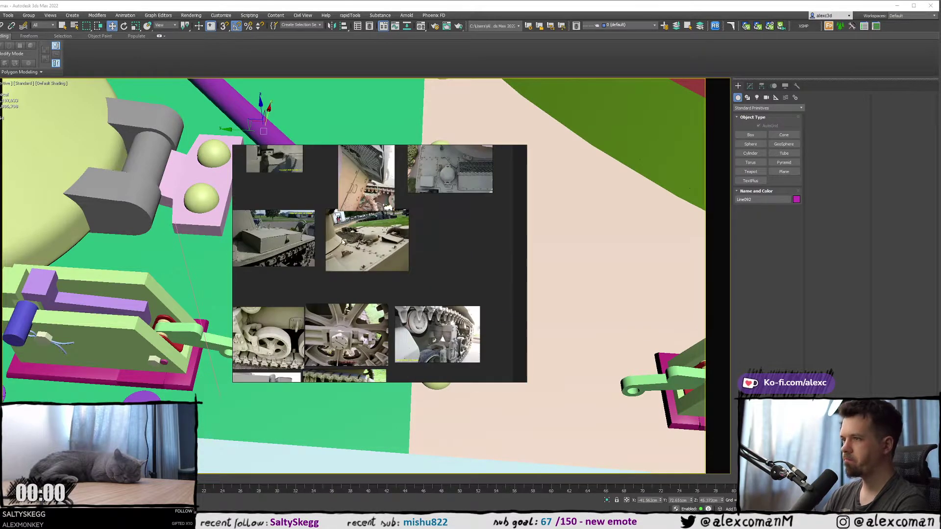
- Reposition the reference board over the viewport and inspect the full-tank photo taken beside the U.S. tent
right_drag(373, 237, 0, 210)
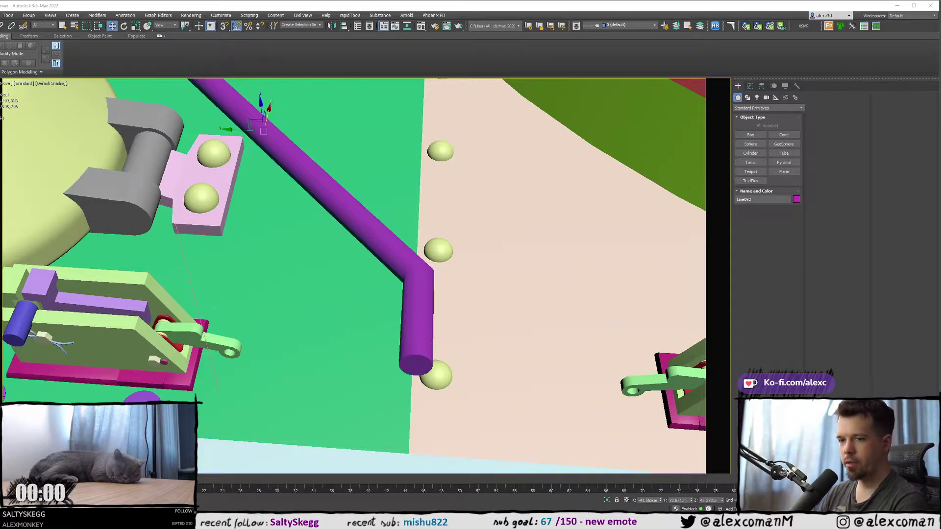
right_drag(0, 117, 488, 279)
scroll(488, 279, down, 2)
middle_drag(461, 269, 511, 262)
middle_drag(432, 267, 527, 284)
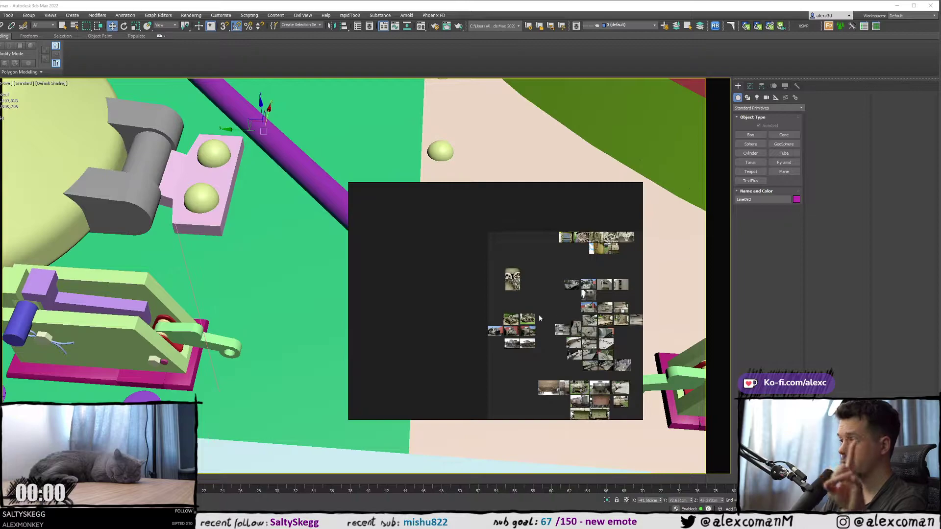
scroll(531, 317, up, 13)
middle_drag(448, 319, 663, 272)
middle_drag(451, 273, 531, 269)
scroll(549, 275, up, 1)
scroll(552, 277, up, 1)
scroll(504, 263, down, 1)
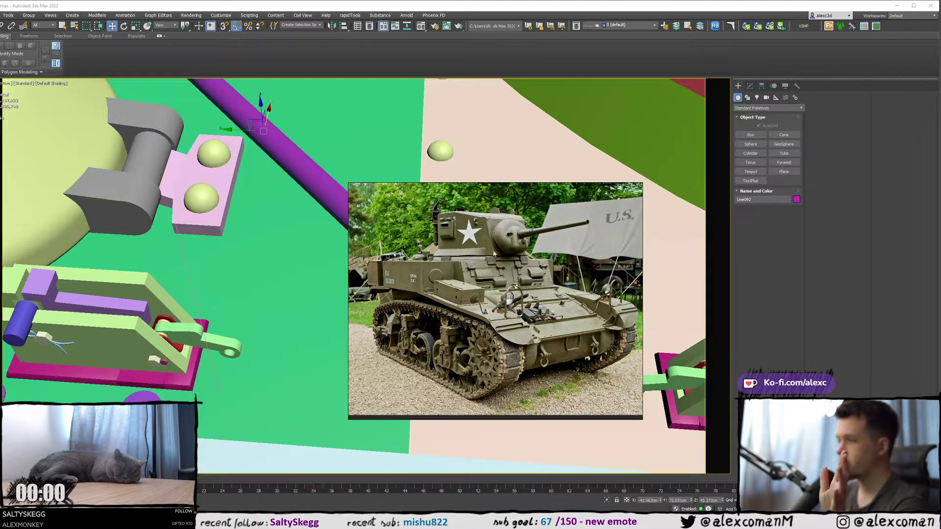
- Inspect the front three-quarter photo of the tank parked by the red brick wall
scroll(494, 254, down, 10)
scroll(493, 294, up, 5)
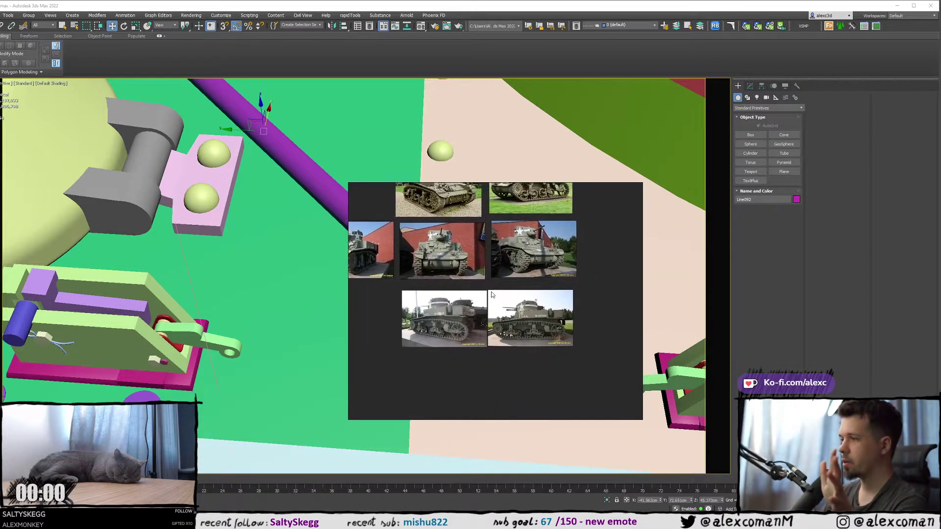
middle_drag(492, 293, 481, 300)
scroll(510, 250, up, 5)
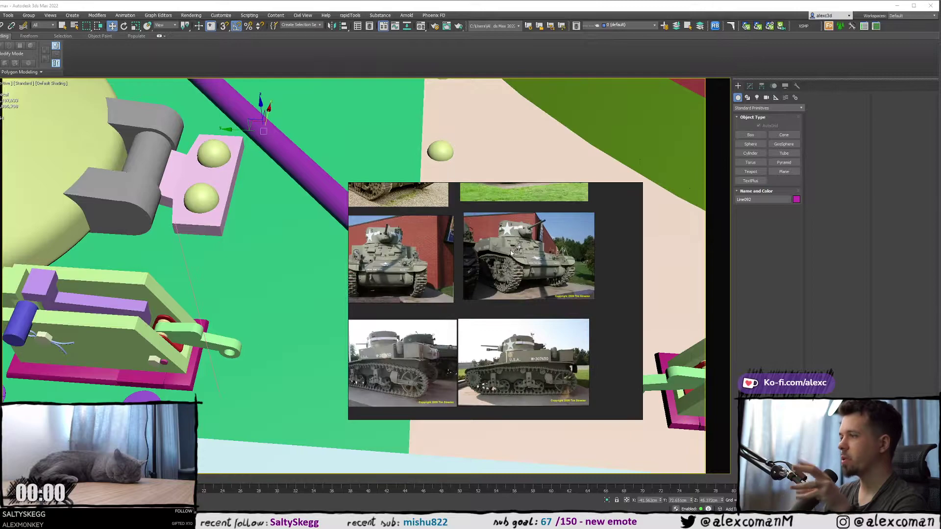
scroll(547, 303, up, 5)
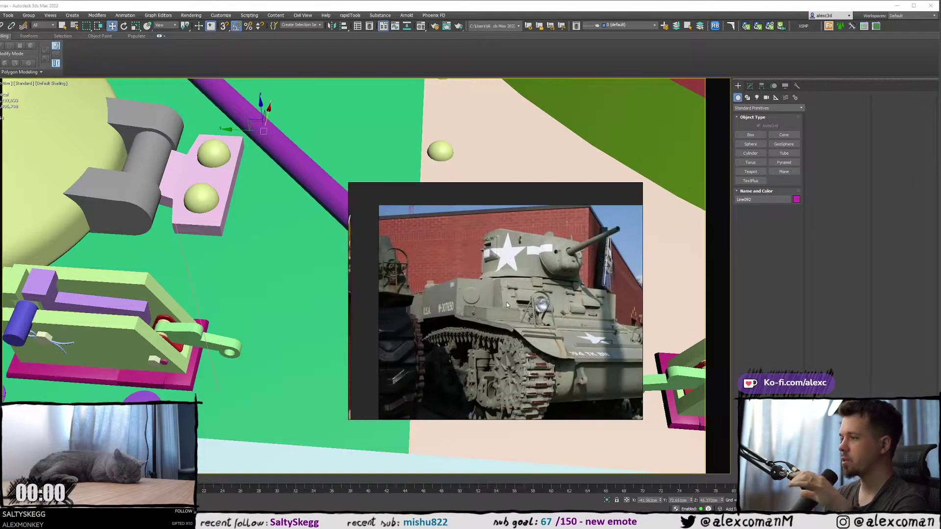
middle_drag(548, 300, 516, 296)
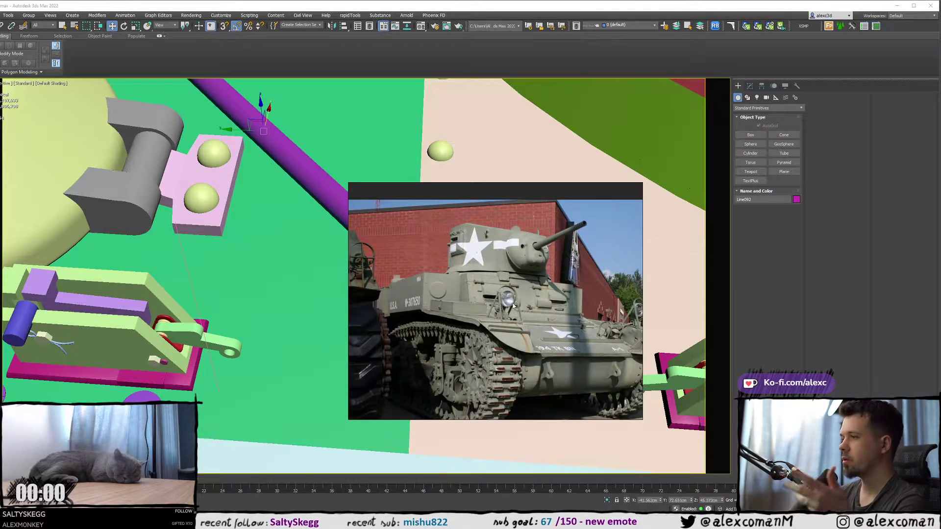
scroll(557, 310, down, 8)
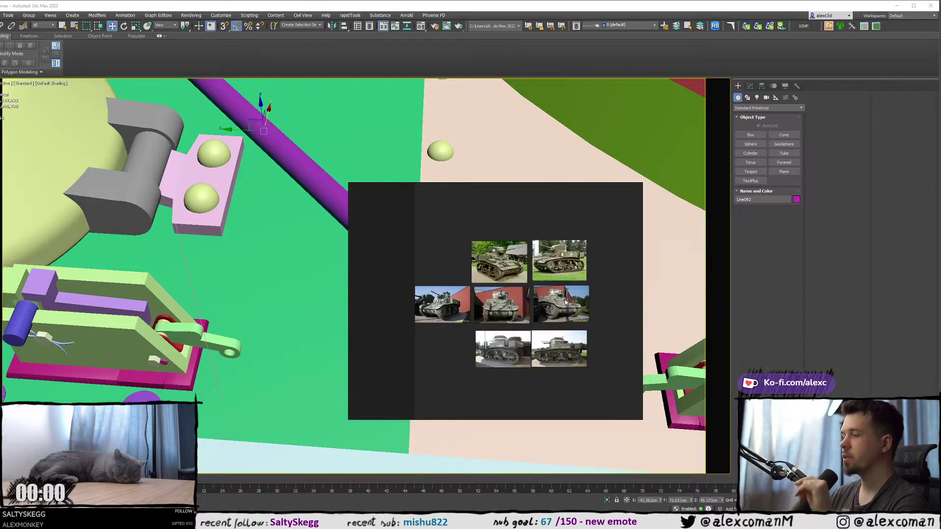
- Find the customised tank images on the board and examine the painted miniature and the desert tank photo
scroll(463, 274, up, 8)
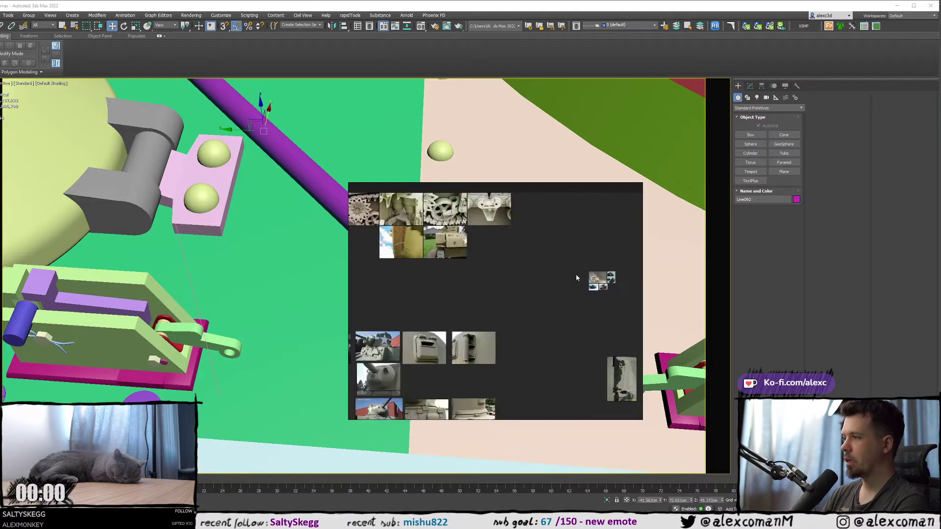
scroll(490, 259, up, 5)
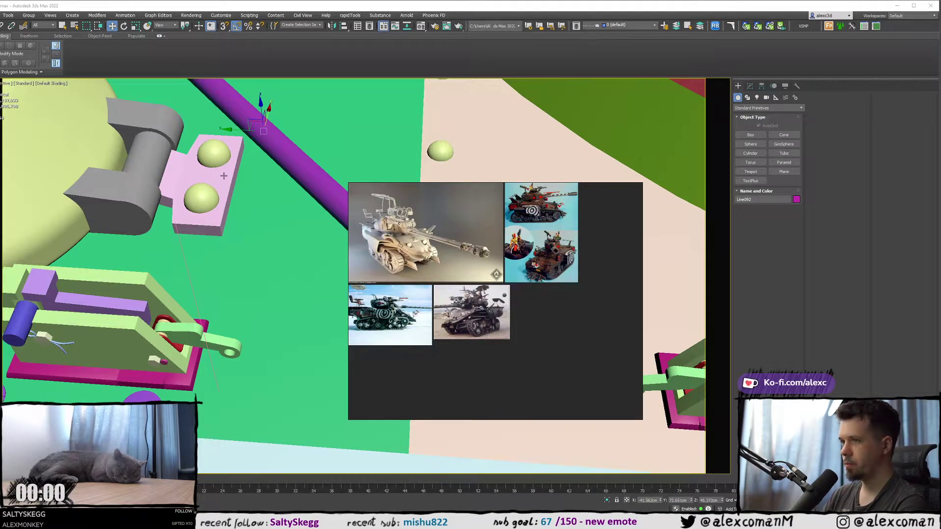
scroll(554, 230, up, 6)
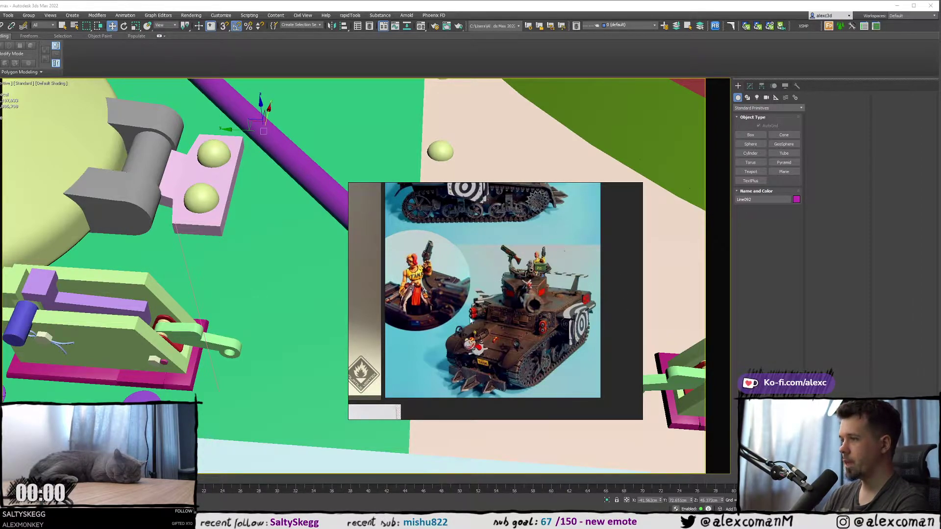
scroll(472, 316, down, 3)
middle_drag(374, 411, 466, 287)
scroll(465, 288, up, 4)
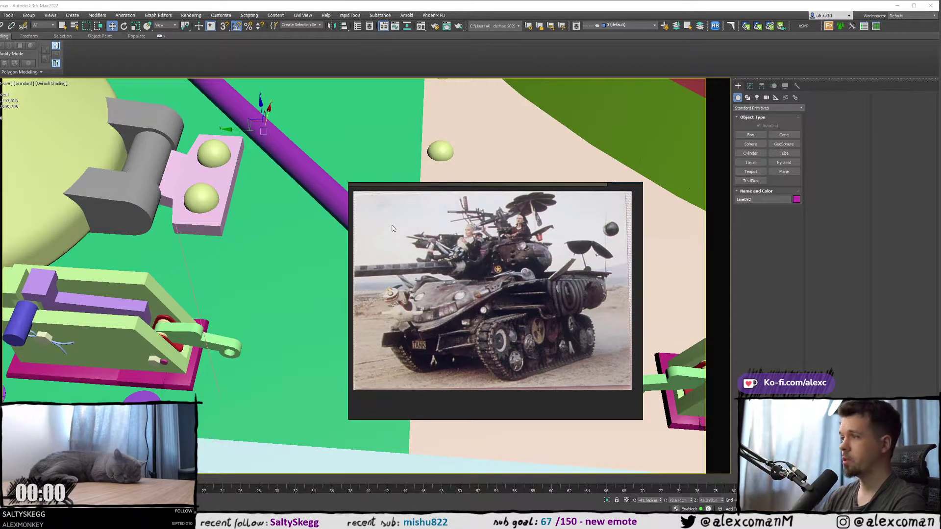
middle_drag(442, 248, 482, 241)
scroll(481, 241, down, 2)
scroll(483, 243, down, 1)
scroll(489, 251, up, 2)
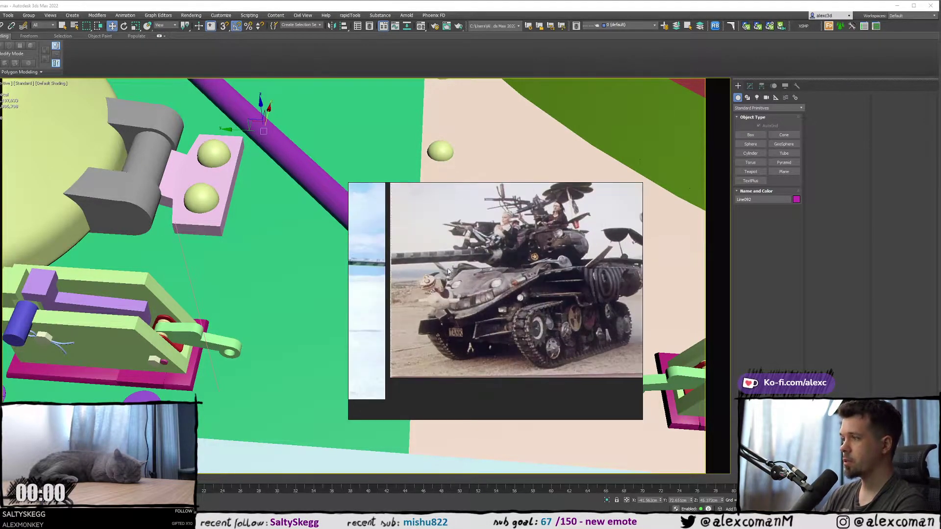
- Examine the side-view photo of the customised tank with the spiral target and rear chair
middle_drag(372, 267, 600, 253)
middle_drag(449, 261, 515, 274)
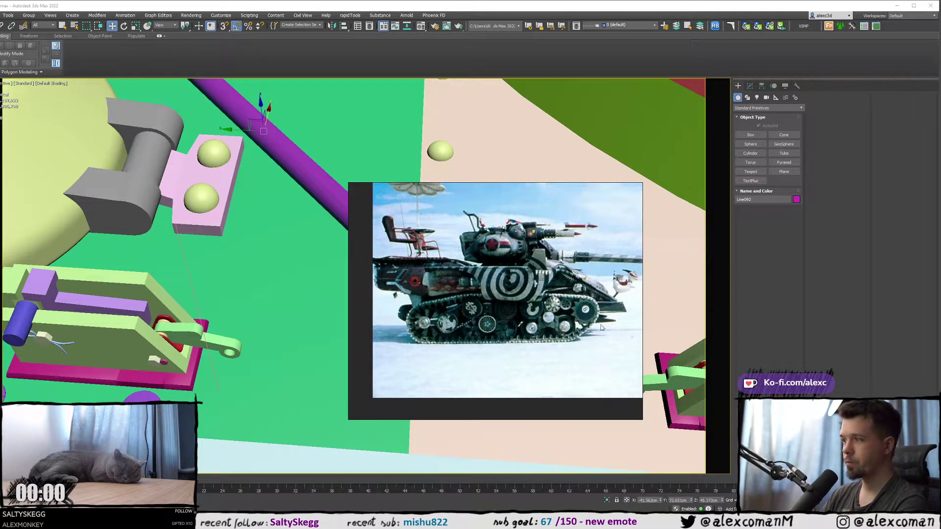
scroll(399, 238, down, 1)
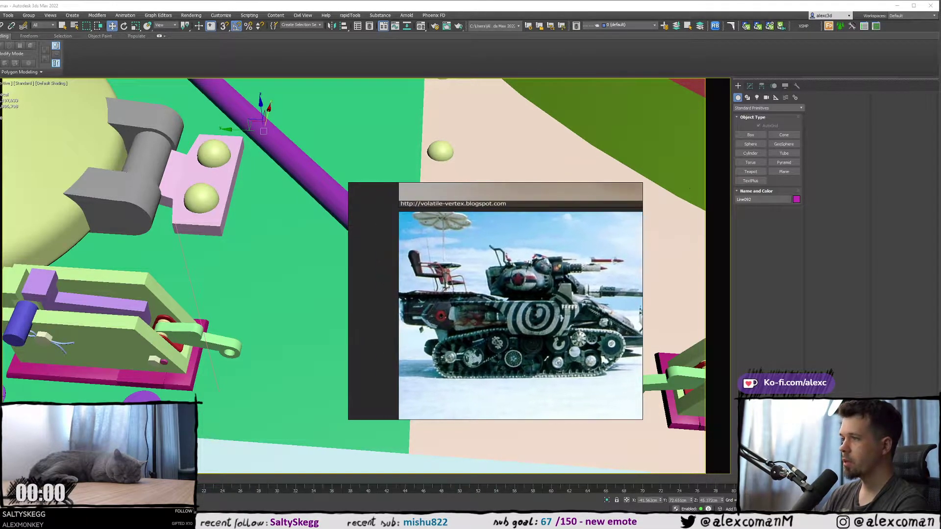
scroll(451, 238, up, 2)
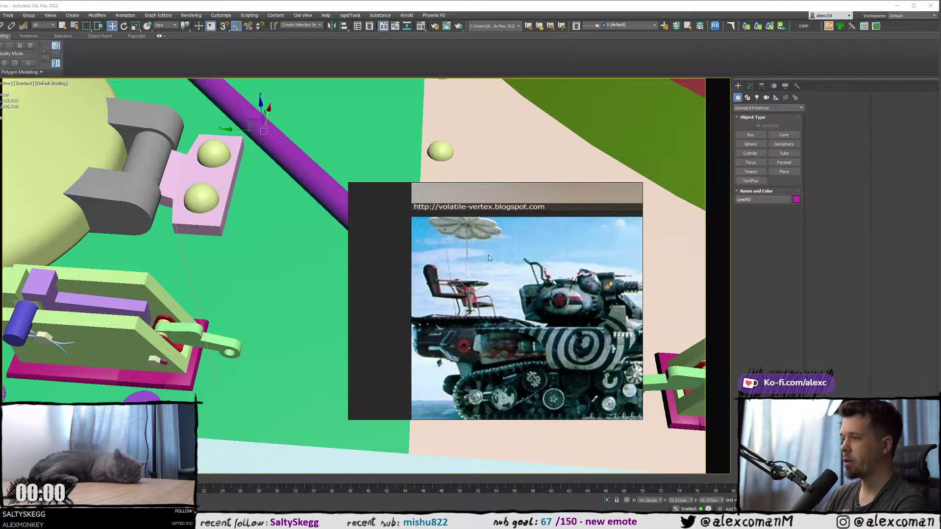
scroll(439, 318, down, 1)
scroll(480, 307, up, 2)
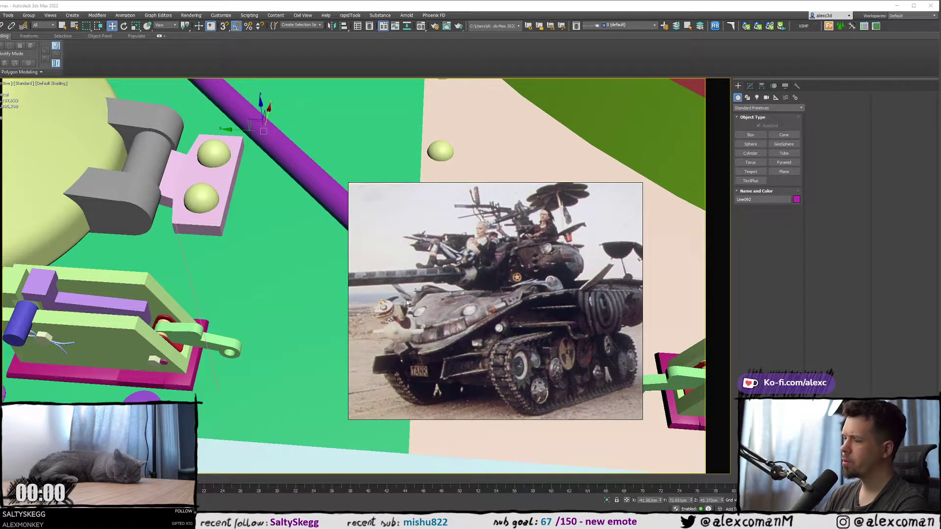
- Move the reference board over the upper part of the pipe and enlarge its window
drag(530, 269, 421, 155)
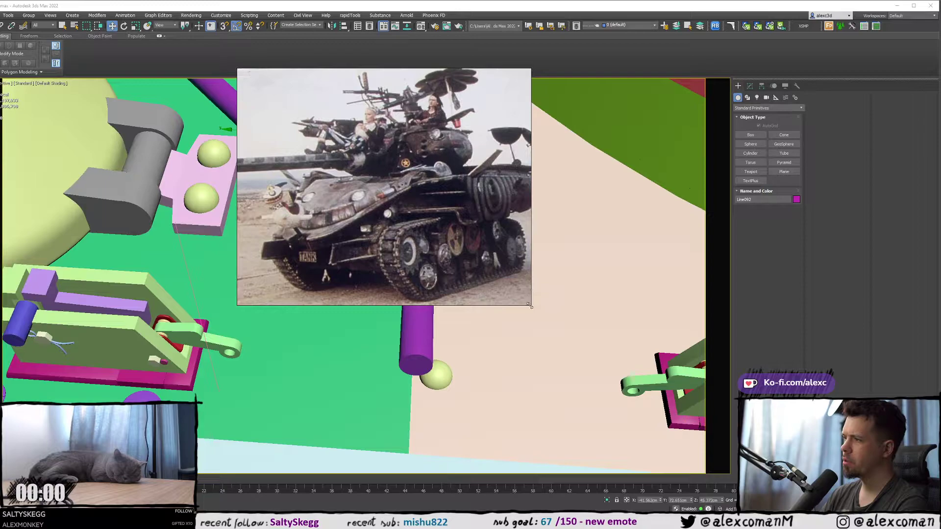
drag(531, 306, 619, 363)
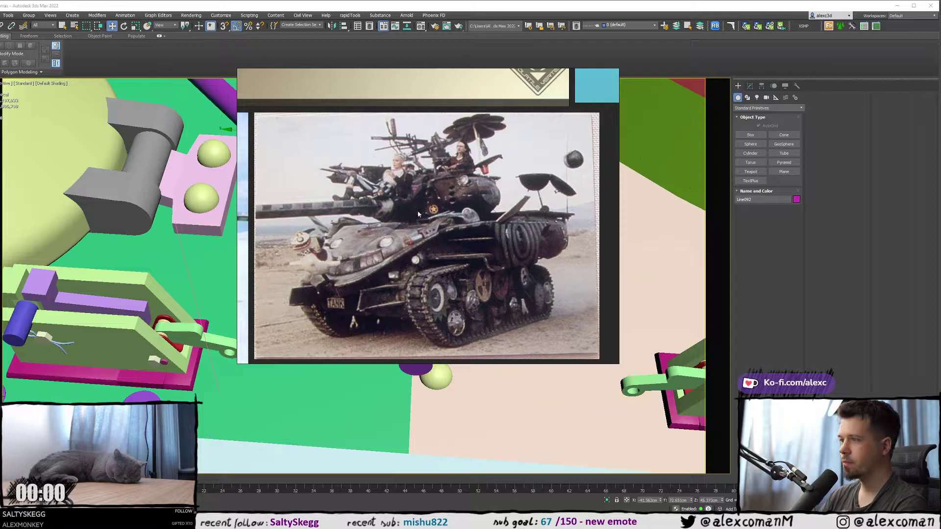
scroll(364, 216, down, 8)
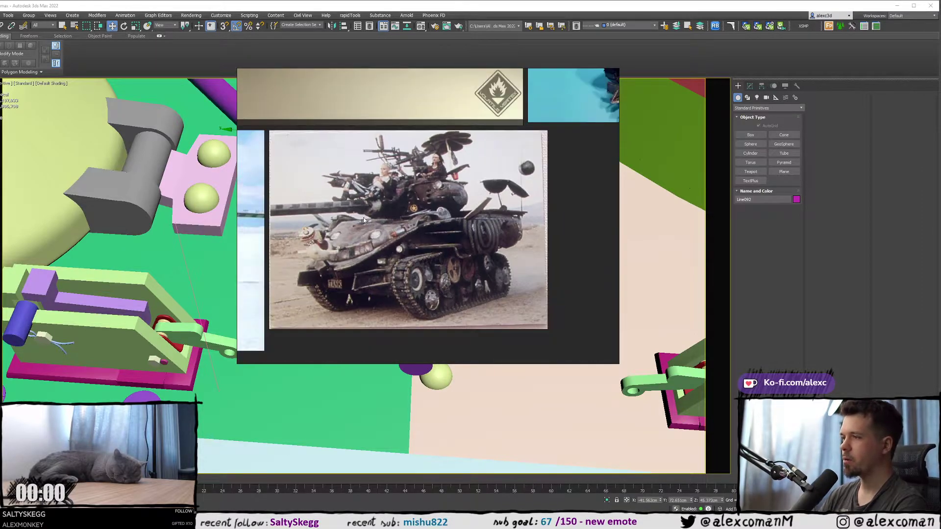
scroll(428, 234, down, 6)
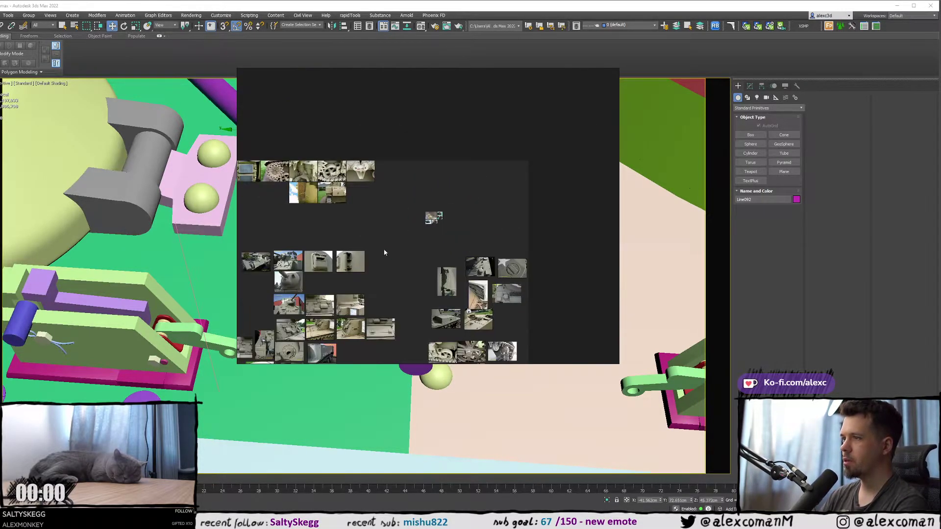
- Look over the stock tank photos on the enlarged reference board
middle_drag(384, 251, 625, 164)
scroll(392, 242, up, 6)
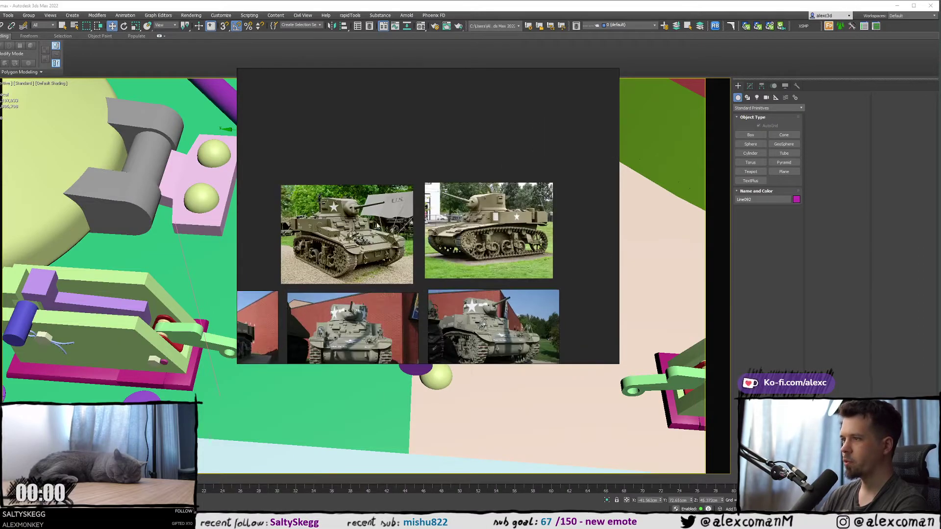
scroll(343, 214, up, 3)
scroll(345, 218, down, 9)
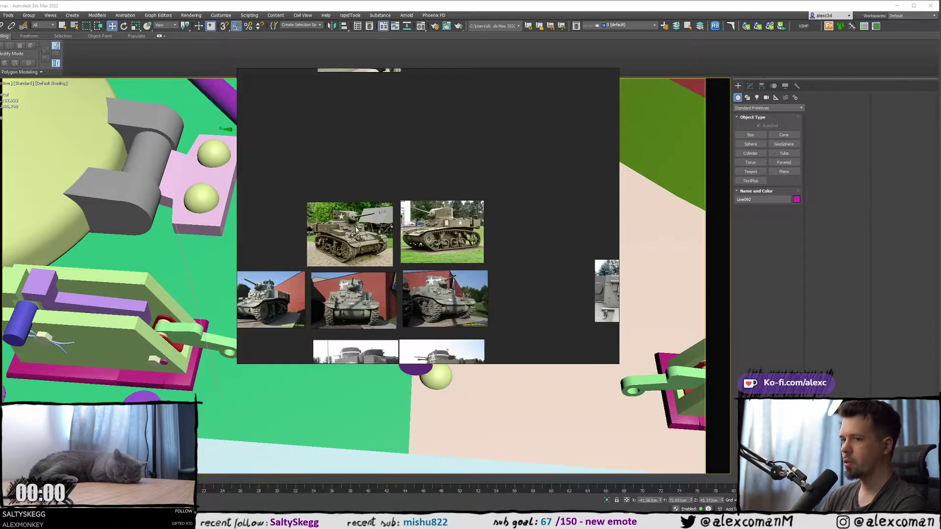
- Return to the customised tank images and study the desert tank photo, including its turret guns and crew
middle_drag(430, 208, 387, 236)
middle_drag(516, 200, 299, 260)
middle_drag(482, 258, 496, 295)
scroll(459, 213, up, 7)
scroll(507, 245, up, 4)
middle_drag(403, 215, 429, 210)
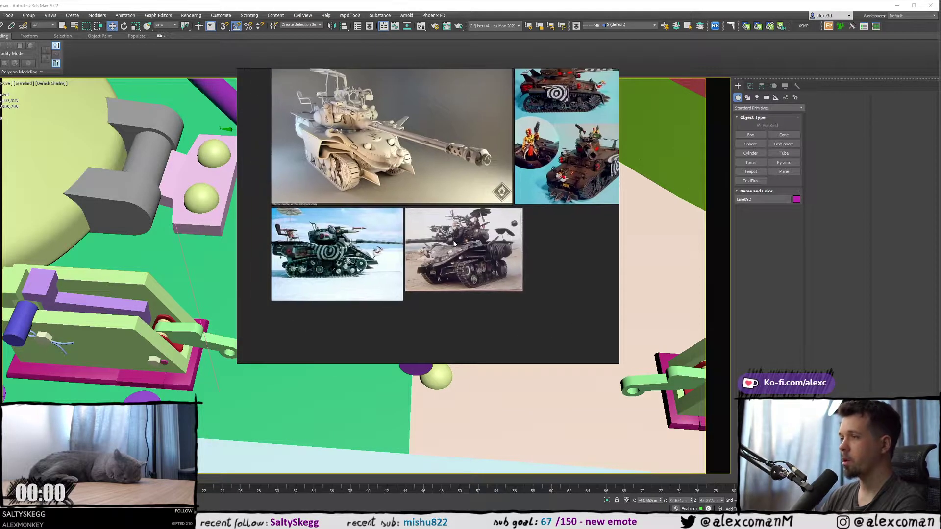
scroll(429, 211, up, 3)
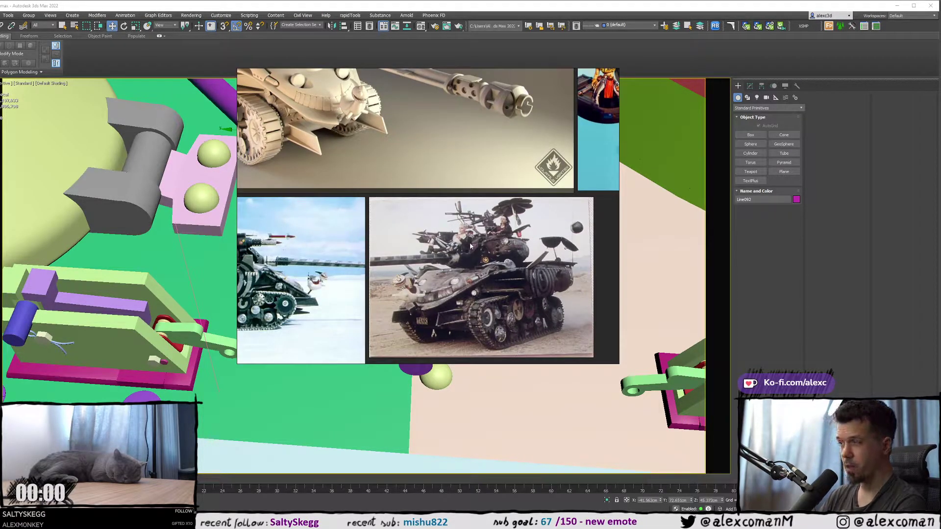
middle_drag(443, 260, 455, 224)
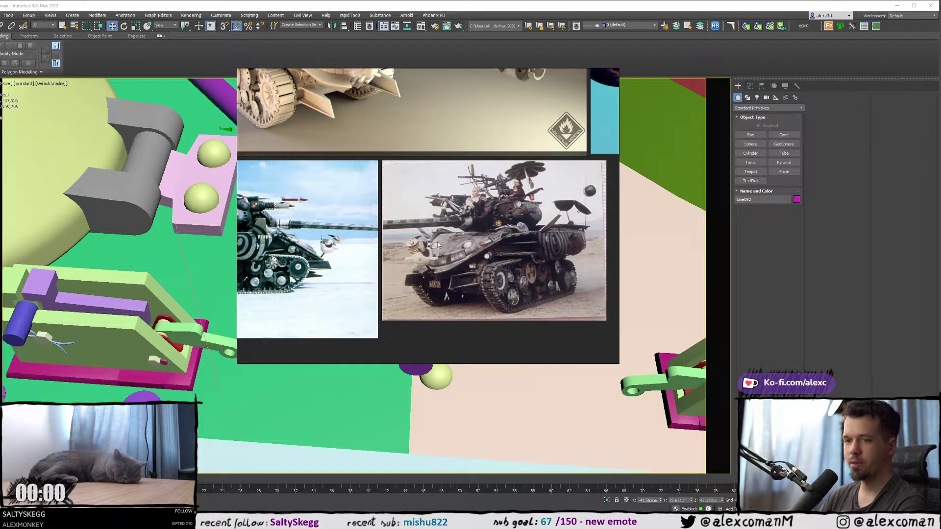
scroll(471, 240, up, 2)
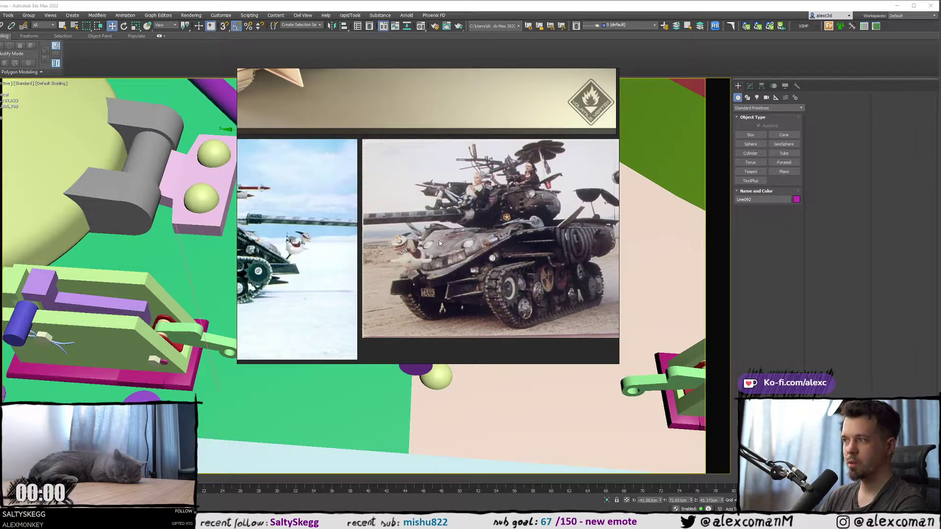
middle_drag(440, 243, 398, 246)
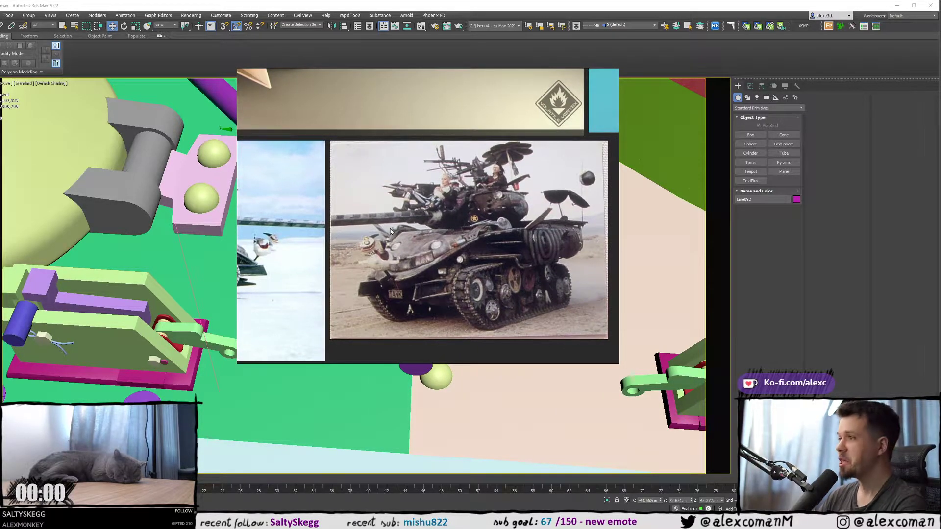
scroll(391, 231, up, 3)
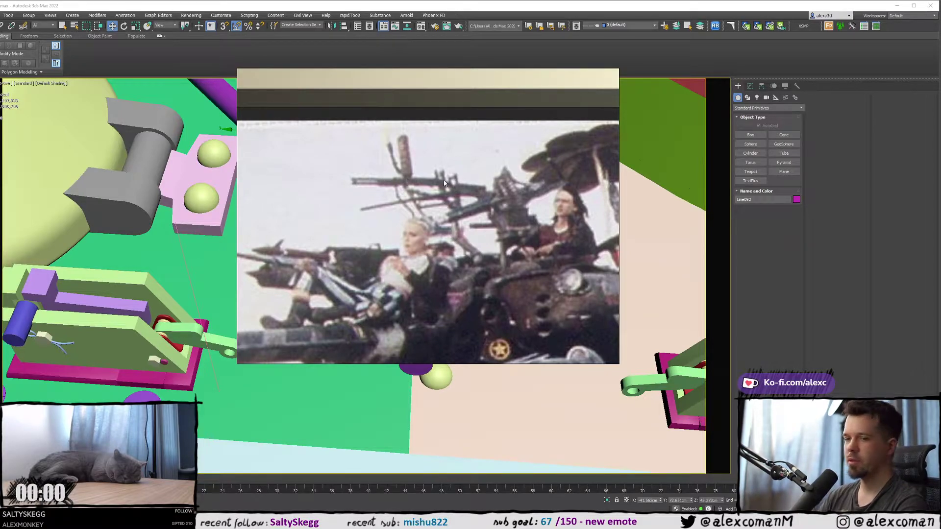
scroll(370, 180, down, 6)
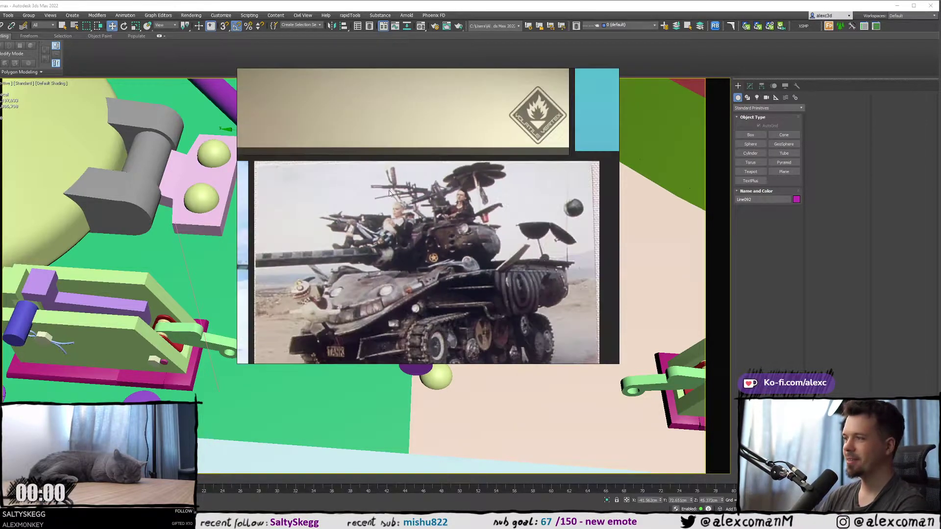
- Browse past the painted miniature images and examine the untextured 3D render of the customised tank
scroll(398, 203, up, 2)
scroll(438, 206, down, 4)
middle_drag(437, 206, 349, 290)
scroll(348, 290, up, 4)
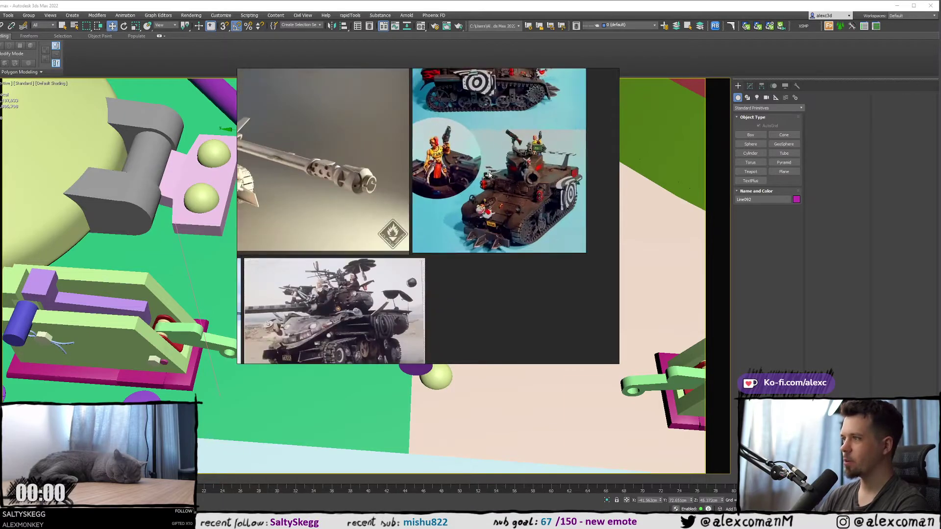
middle_drag(280, 167, 597, 228)
scroll(523, 214, up, 1)
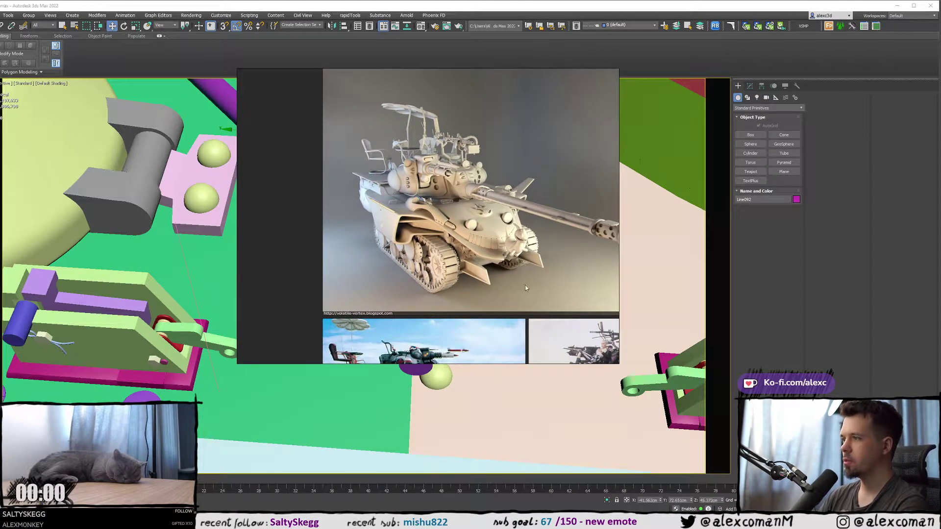
- Study the tracks, side skirts and hull on the untextured tank render, and move the reference board off the viewport
scroll(440, 284, up, 2)
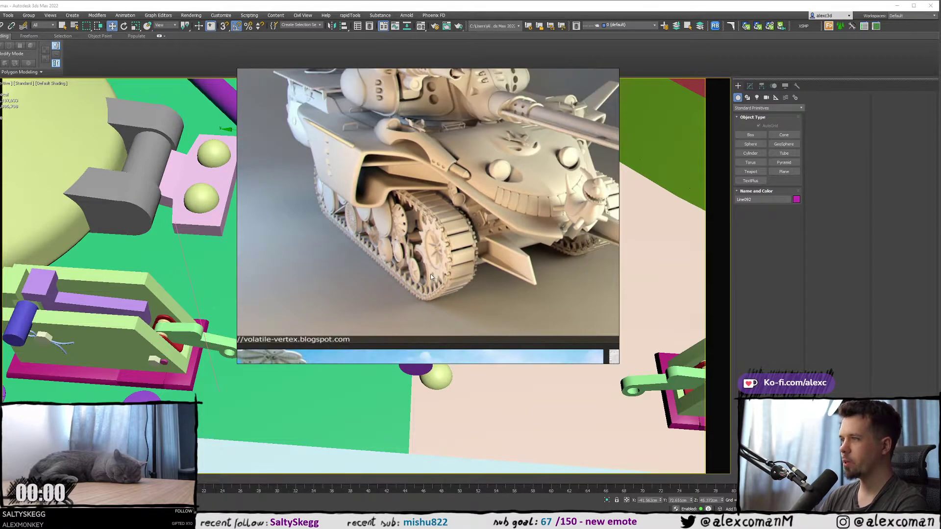
scroll(431, 277, down, 3)
scroll(364, 275, up, 2)
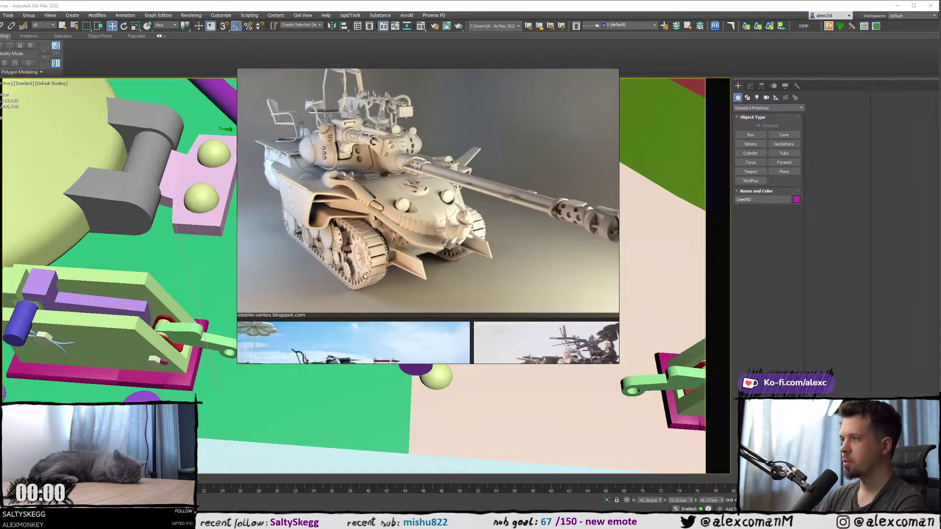
scroll(364, 276, down, 3)
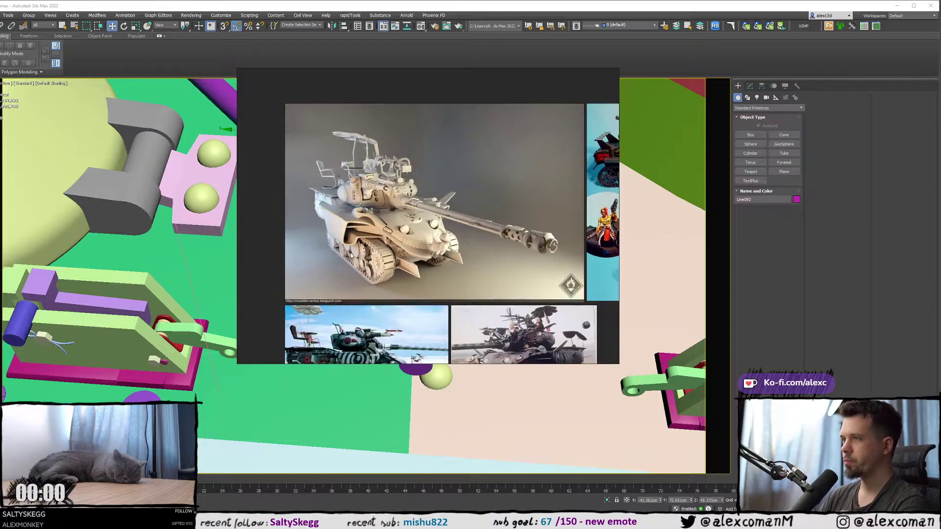
scroll(348, 254, up, 2)
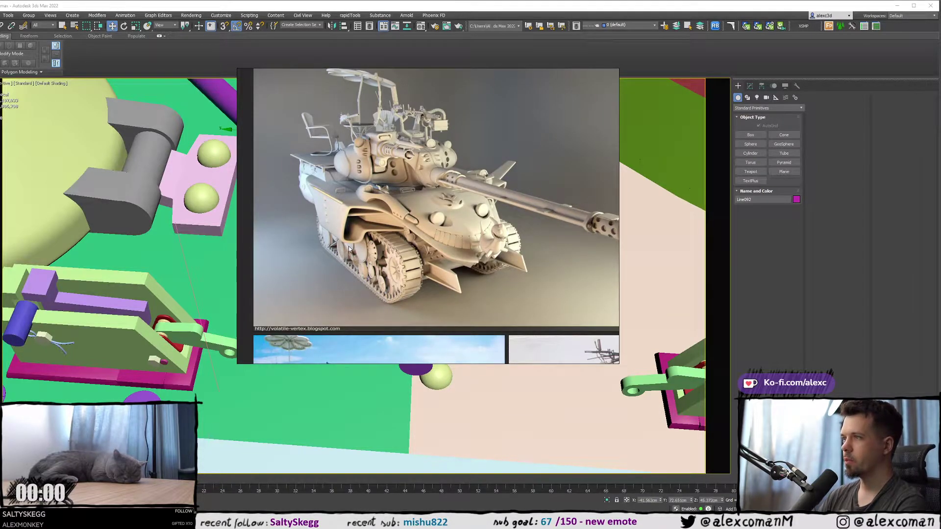
scroll(349, 249, down, 4)
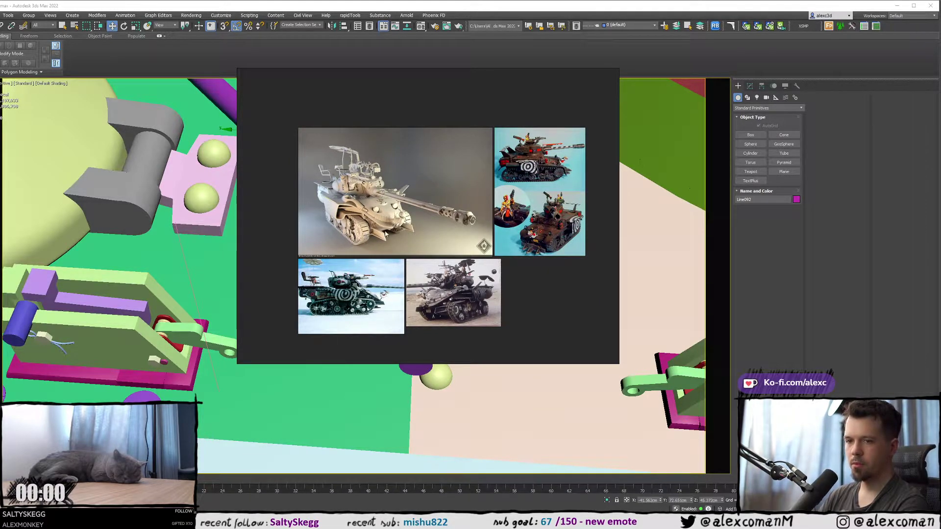
drag(386, 234, 0, 167)
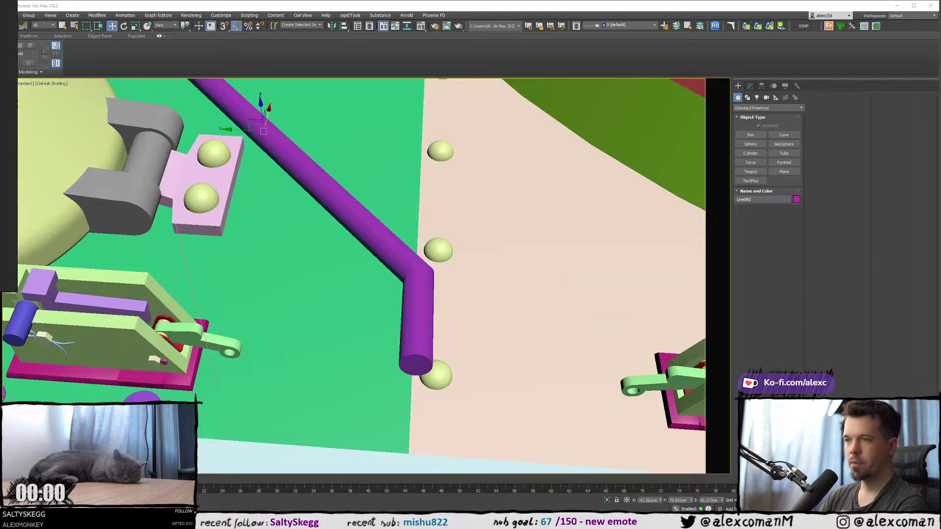
- Isolate the bent purple pipe and frame its end in a maximised wireframe view for drawing a bracket profile
scroll(171, 241, down, 6)
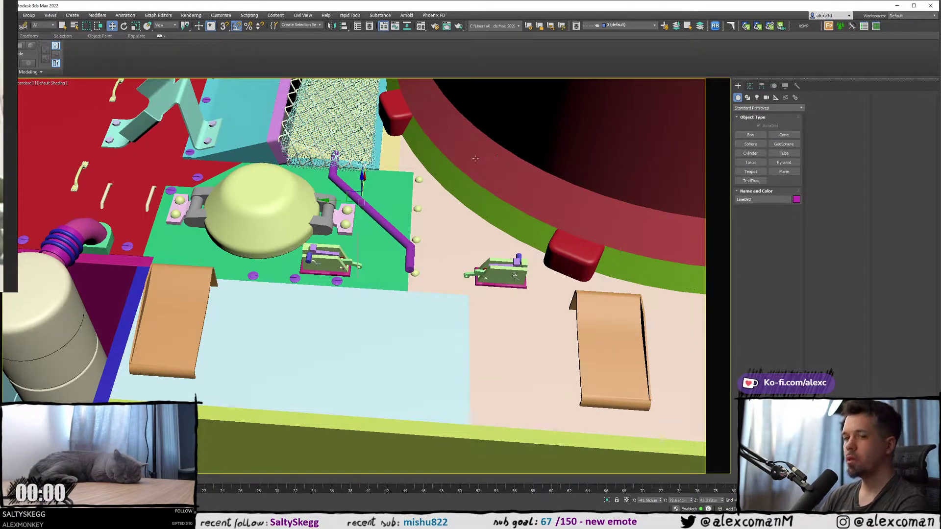
key(alt+q)
middle_drag(402, 189, 426, 175)
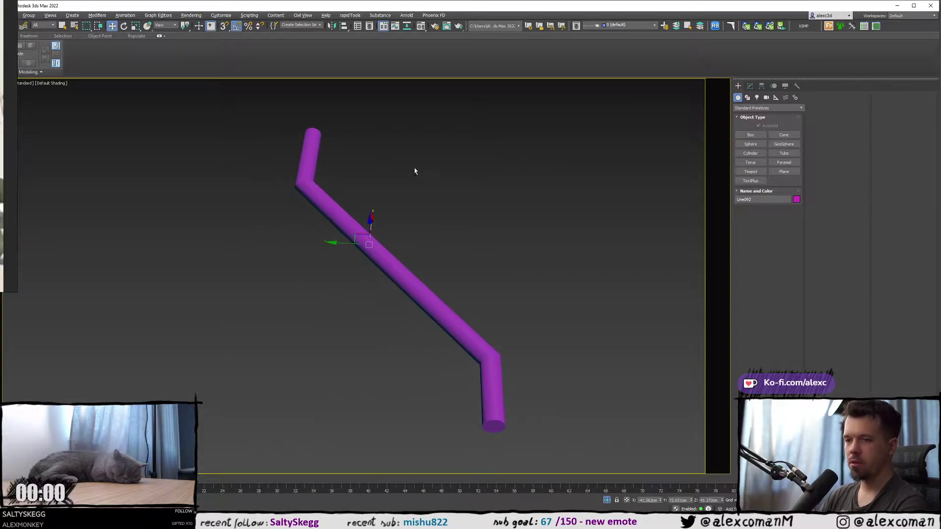
key(alt+w)
middle_click(459, 178)
key(z)
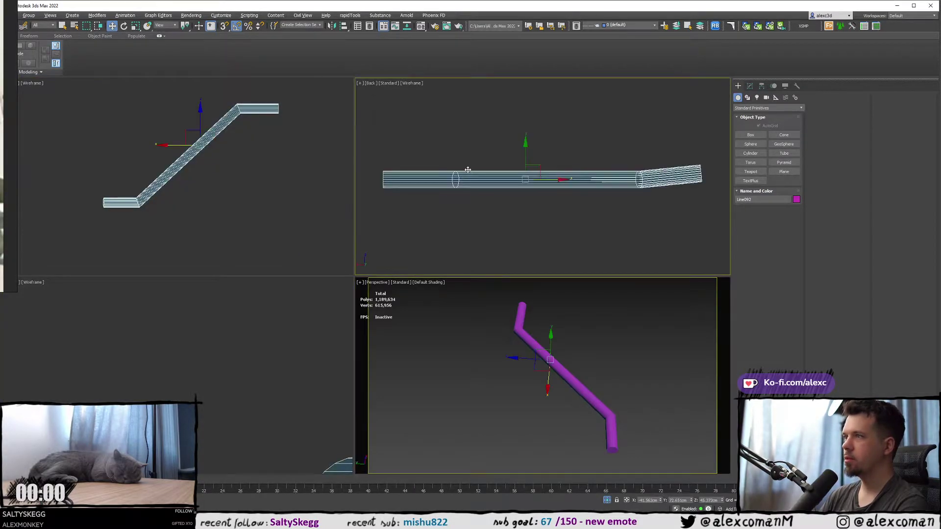
middle_click(234, 312)
key(z)
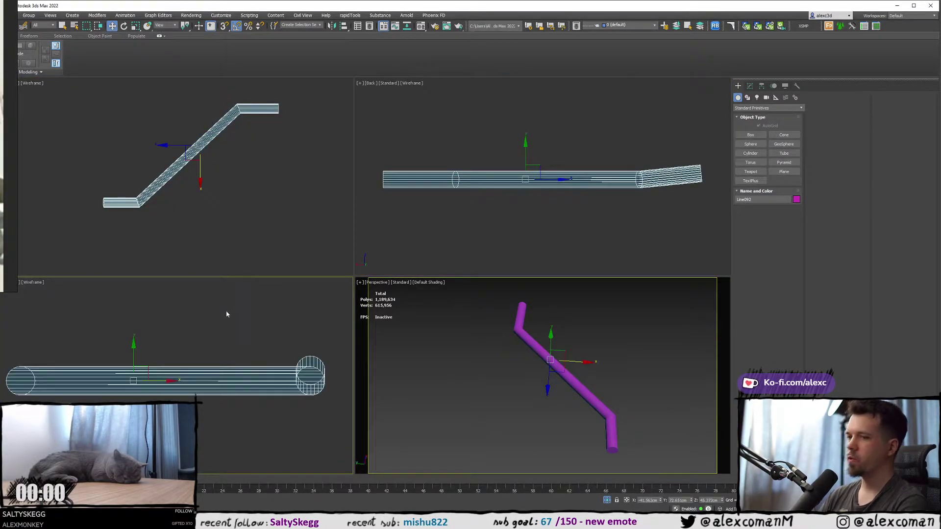
key(alt+w)
middle_drag(361, 294, 579, 285)
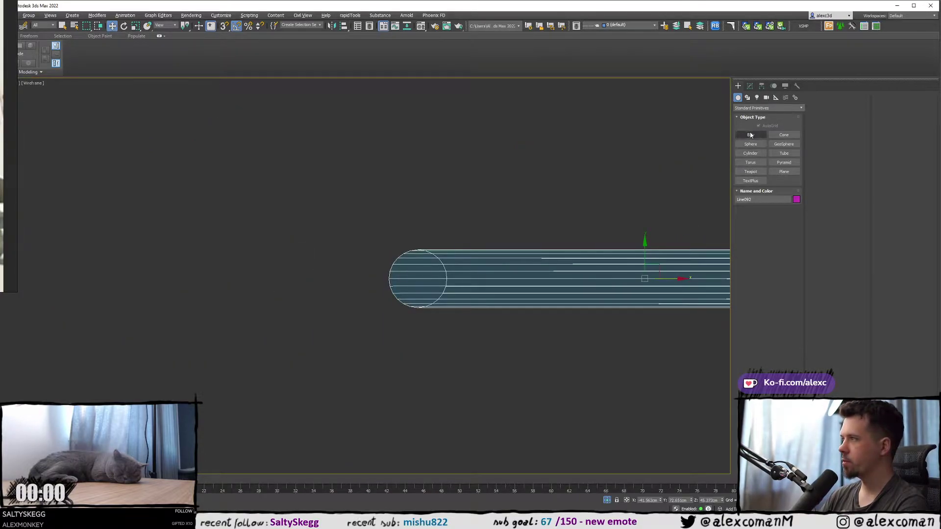
- Draw a circle spline of about 1.16 cm radius centred on the pipe's end, slightly larger than the pipe
click(747, 98)
middle_drag(393, 289, 408, 271)
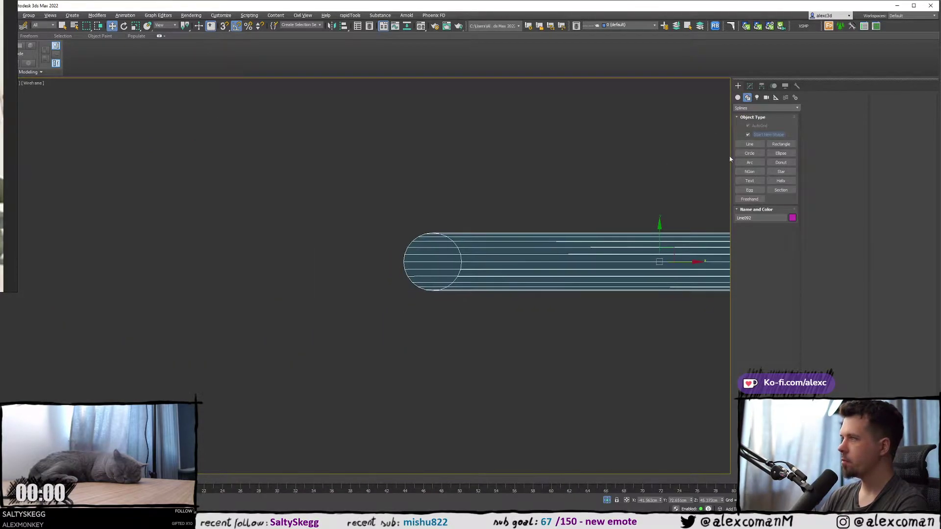
click(749, 153)
scroll(398, 214, up, 2)
scroll(404, 217, up, 2)
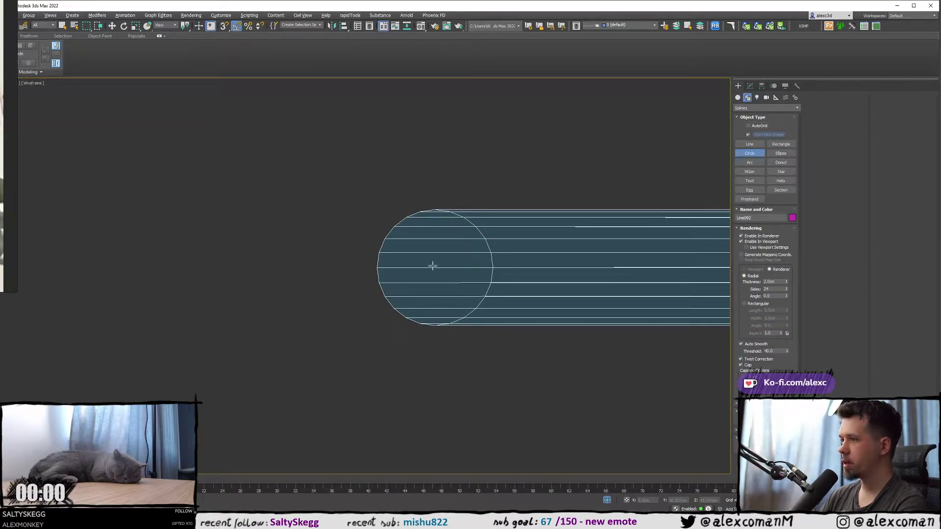
drag(434, 268, 446, 311)
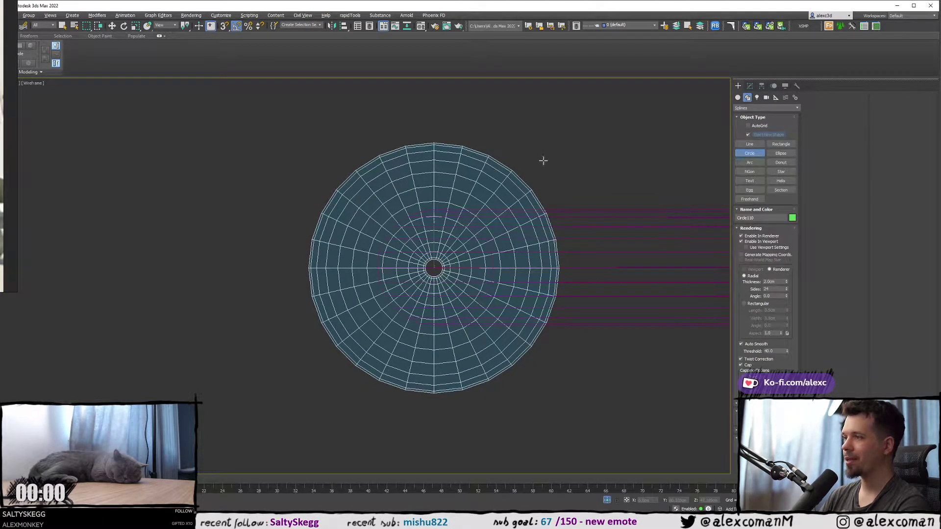
- Turn off the circle's spline thickness in both the renderer and the viewport
click(749, 86)
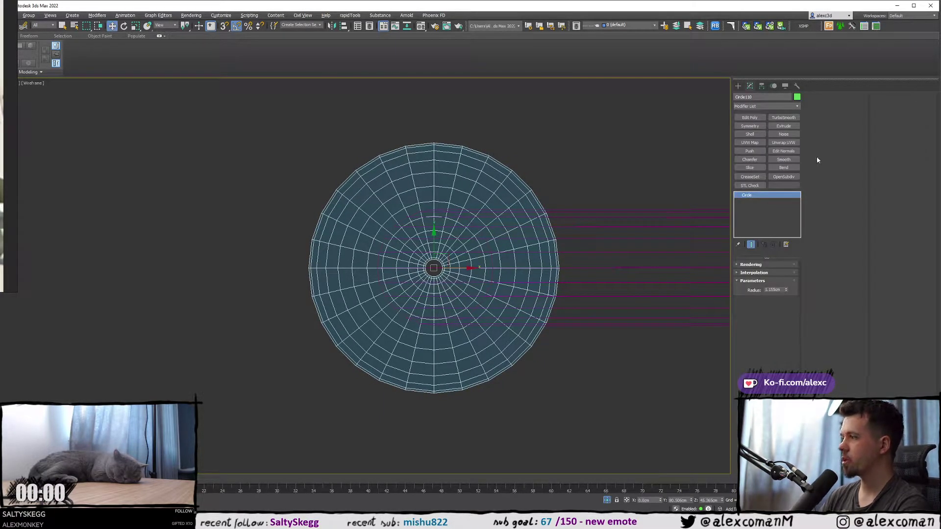
click(755, 265)
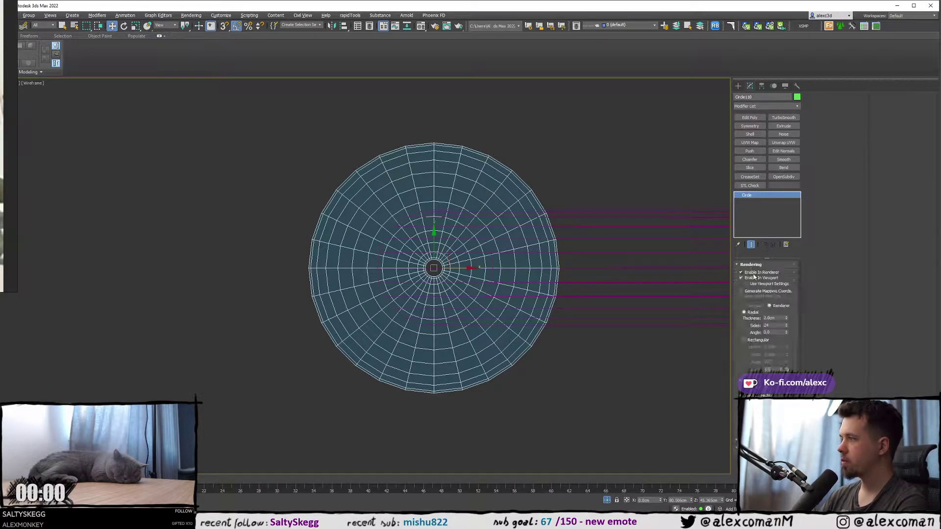
click(756, 278)
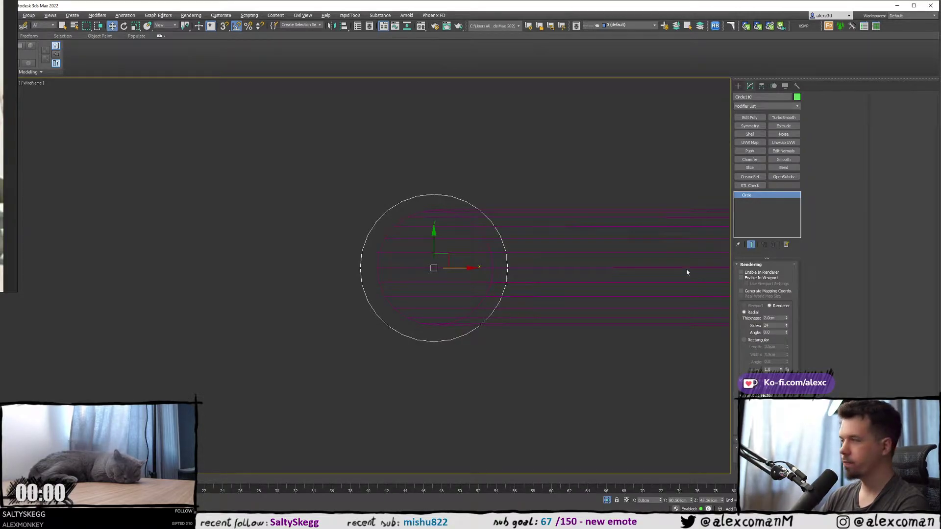
- Draw a straight horizontal line spline beside the circle, level with the lower part of the pipe
middle_drag(414, 266, 484, 270)
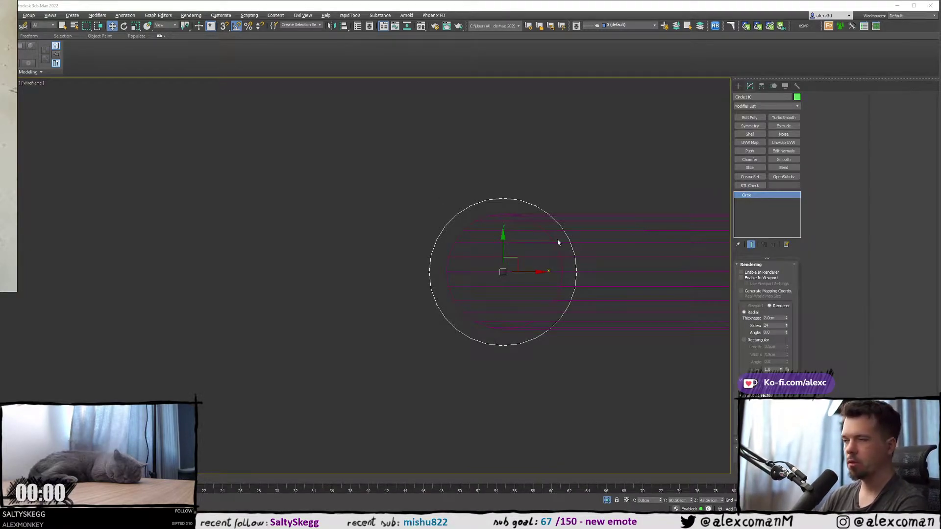
middle_drag(543, 255, 526, 258)
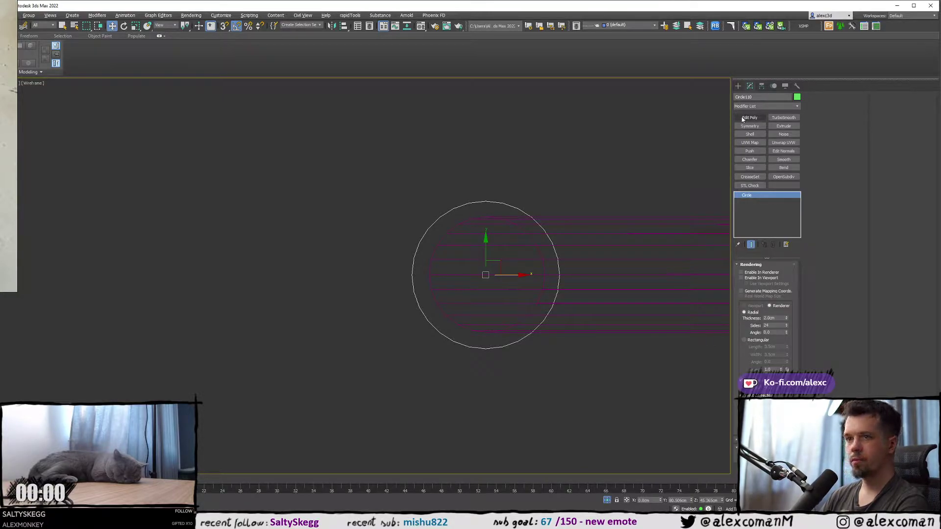
click(738, 86)
click(749, 143)
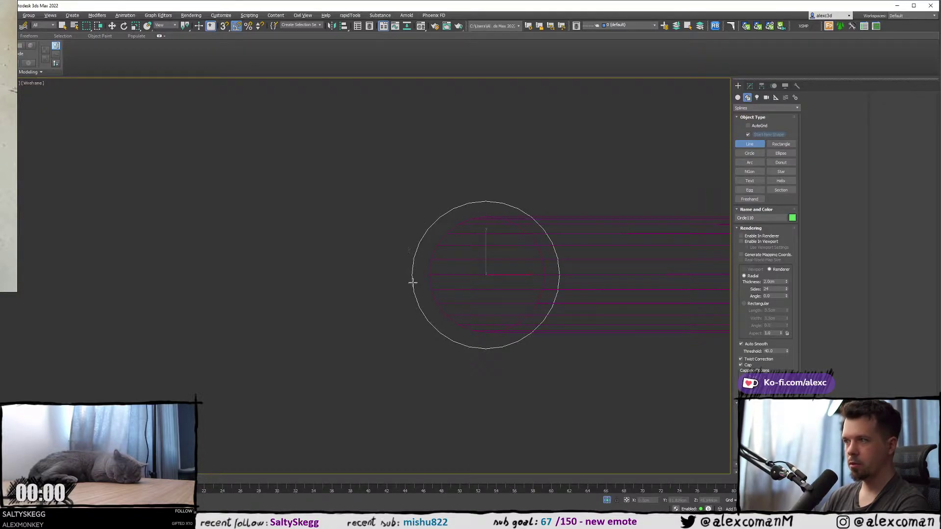
click(388, 337)
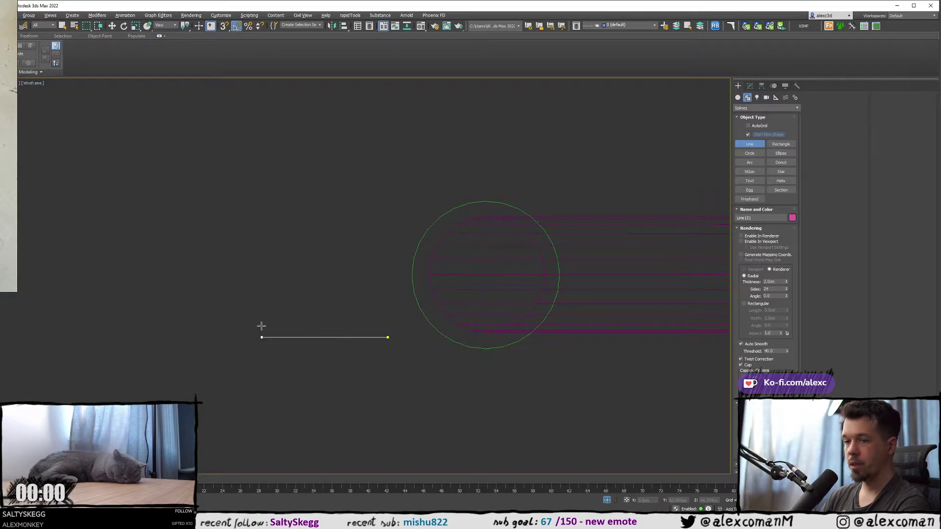
click(83, 337)
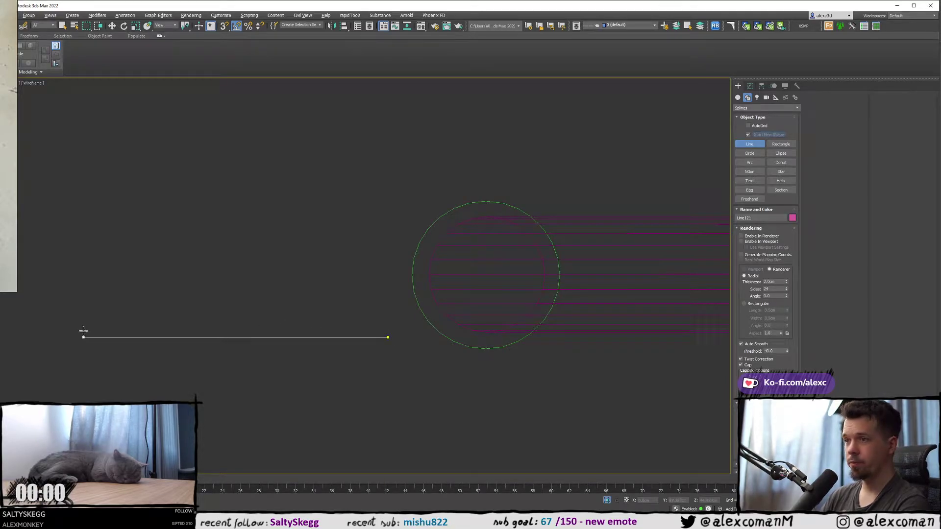
right_click(158, 315)
key(w)
- Attach the circle to the horizontal line so both form one editable spline
drag(437, 247, 439, 248)
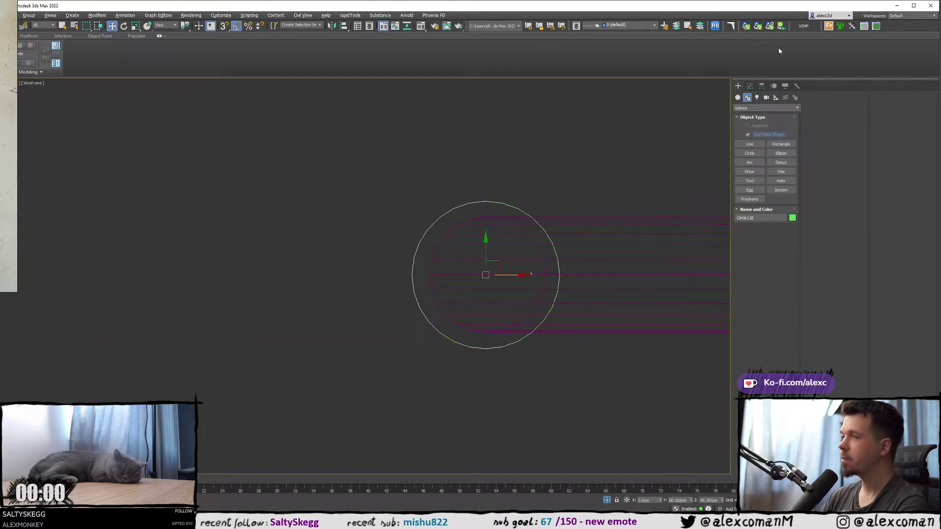
click(750, 86)
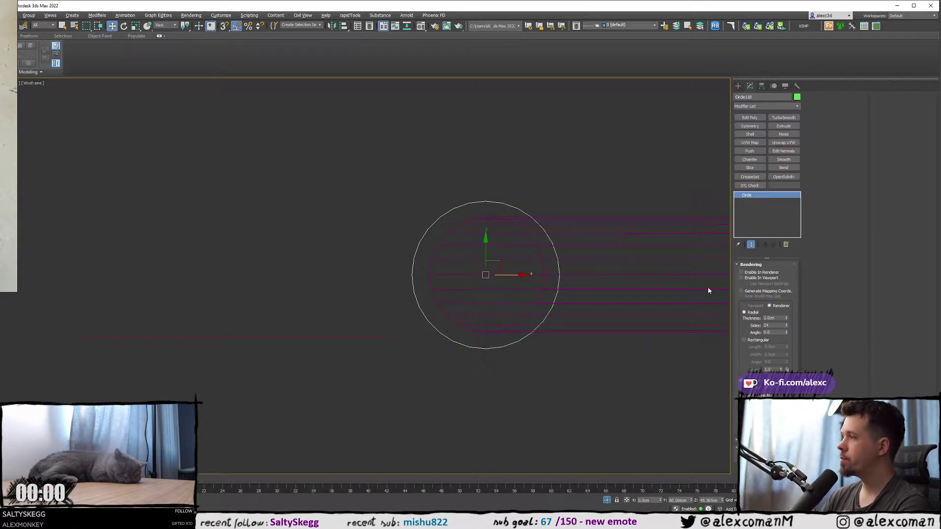
drag(304, 298, 325, 378)
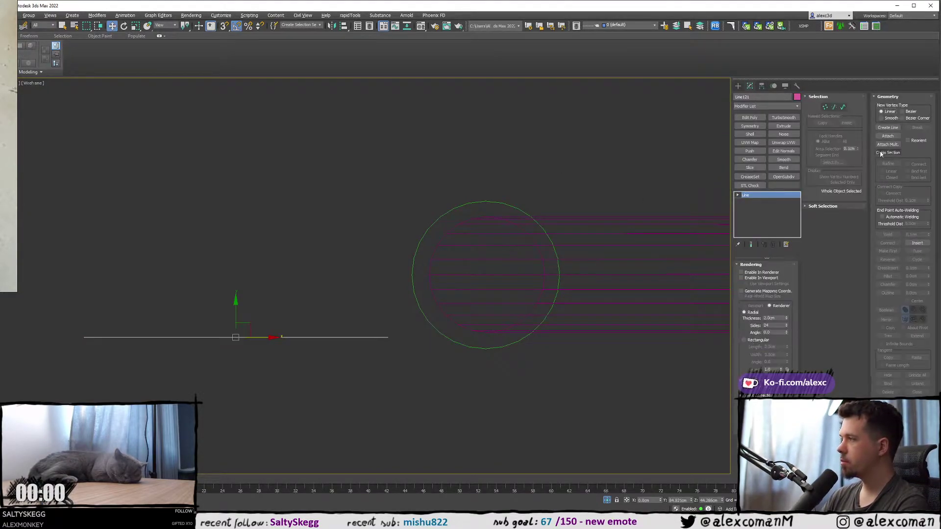
click(887, 135)
click(420, 233)
- Delete the circle's two lower segments, keeping only the upper half arc over the pipe
key(2)
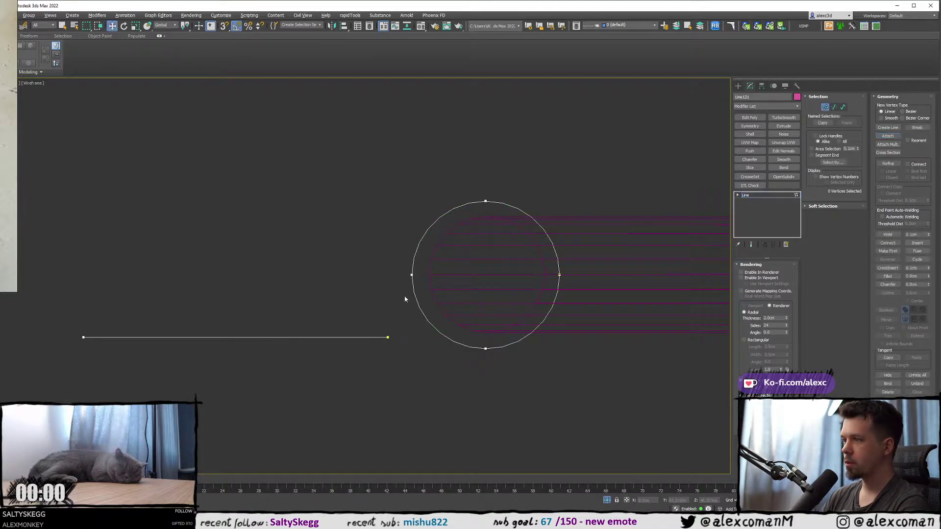
key(w)
drag(452, 285, 542, 381)
key(Delete)
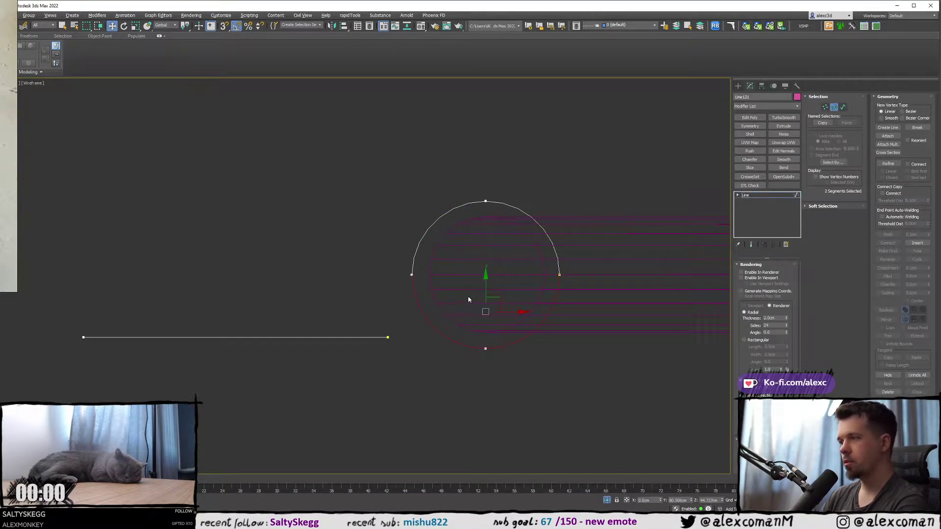
middle_drag(471, 296, 529, 274)
- Connect the half arc's open end nearest the line to the line's closest end vertex
key(1)
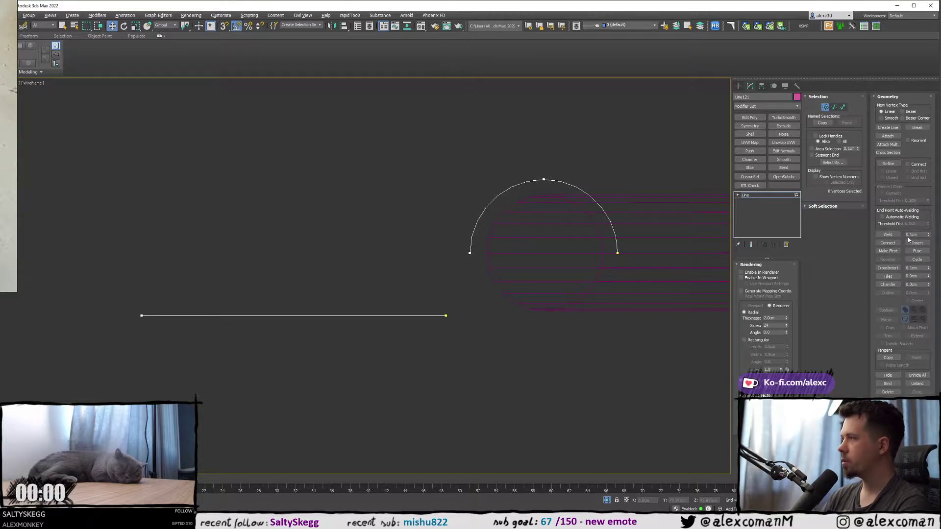
click(888, 243)
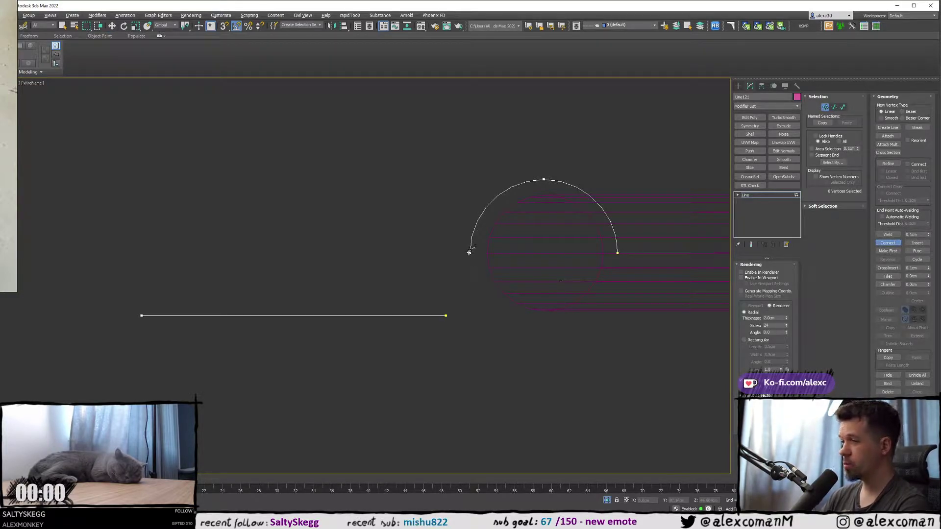
drag(443, 327, 446, 316)
right_click(445, 316)
- Move the corner vertex away from the arc and adjust its Bezier handles to curve smoothly from flat line to arc
click(446, 315)
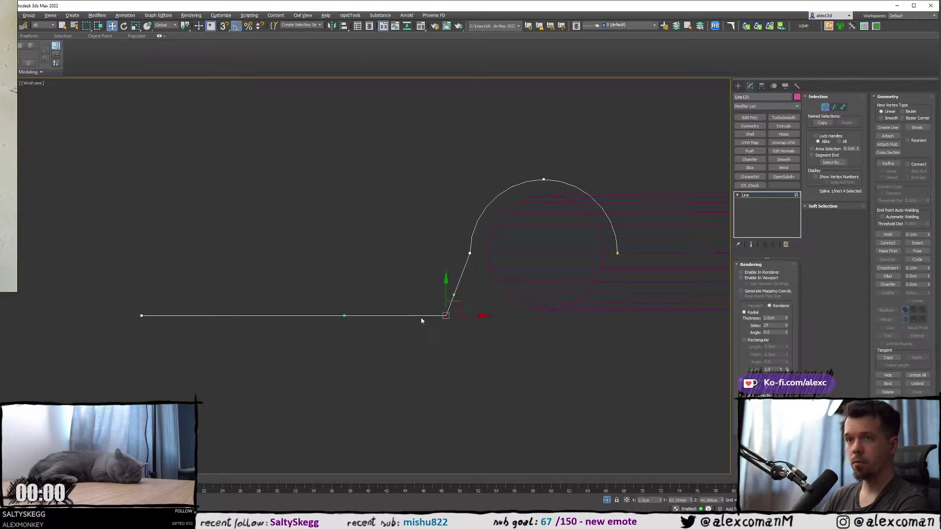
middle_drag(424, 254, 438, 257)
scroll(437, 258, up, 2)
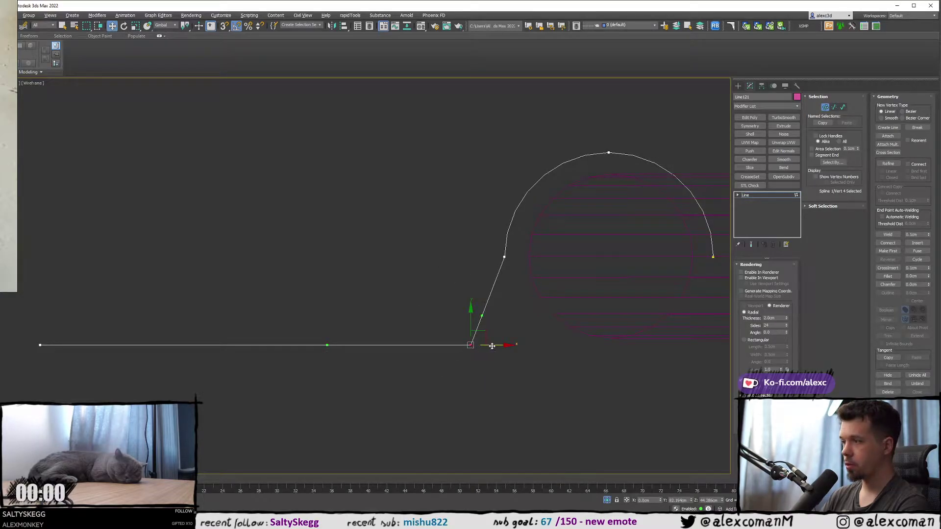
drag(493, 346, 451, 341)
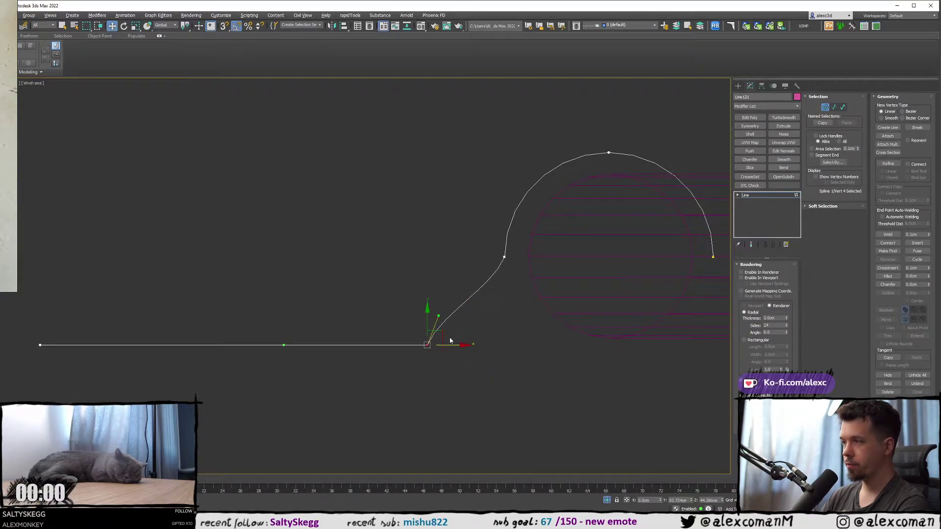
drag(441, 318, 487, 344)
drag(487, 241, 500, 306)
- Shorten the profile's flat section by moving its free end vertex towards the arc, and leave vertex editing
scroll(536, 296, down, 4)
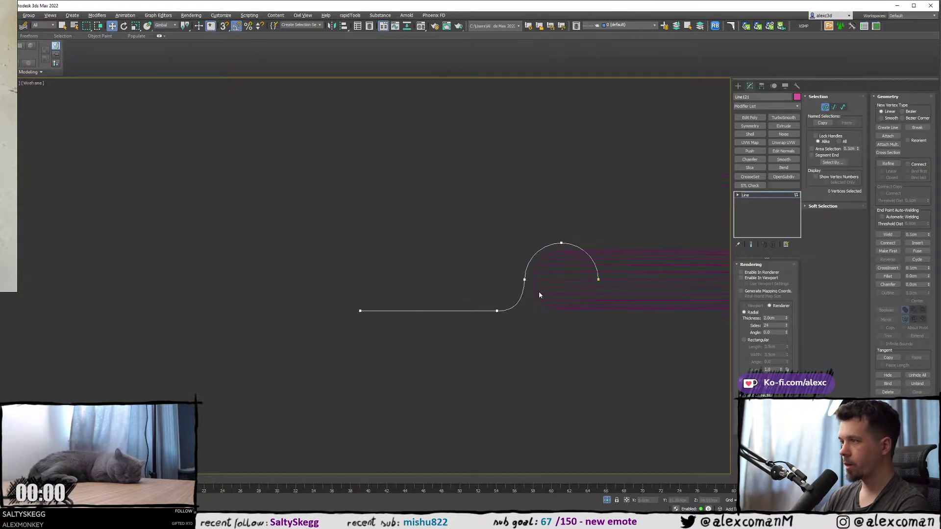
drag(240, 268, 396, 327)
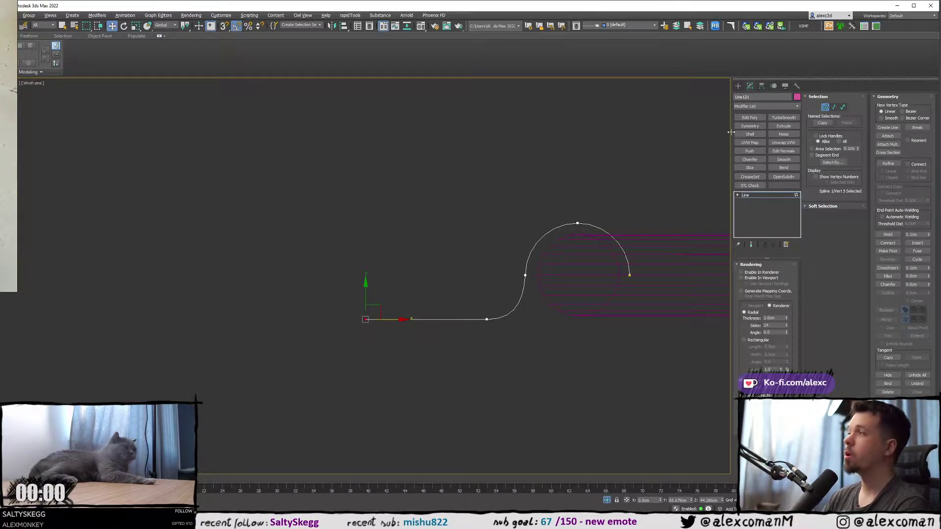
click(738, 86)
scroll(428, 334, down, 2)
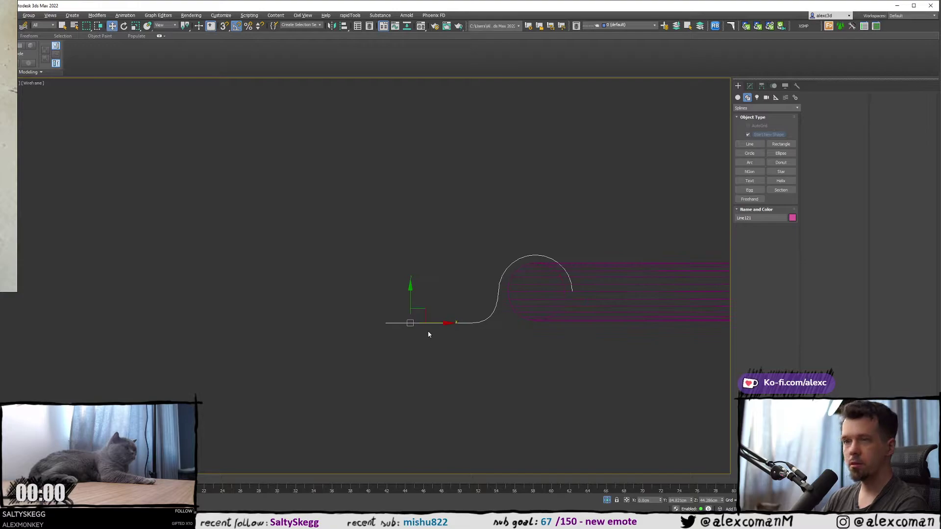
- Move the clamp profile spline in the perspective view so that its arc crosses over the pipe's straight end section
key(alt+w)
key(alt+w)
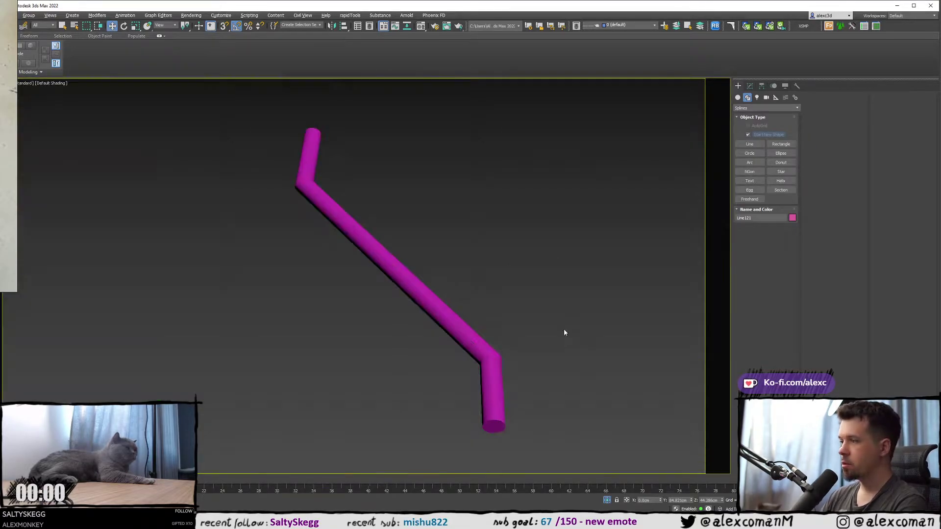
scroll(564, 329, down, 6)
scroll(527, 301, up, 4)
alt+middle_drag(527, 301, 476, 265)
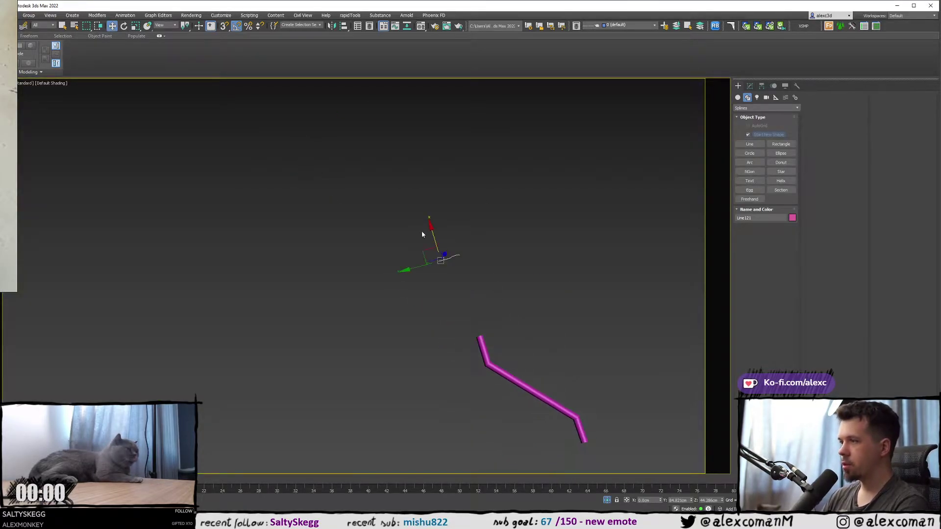
drag(431, 228, 468, 324)
key(z)
alt+middle_drag(520, 334, 449, 296)
scroll(539, 282, down, 2)
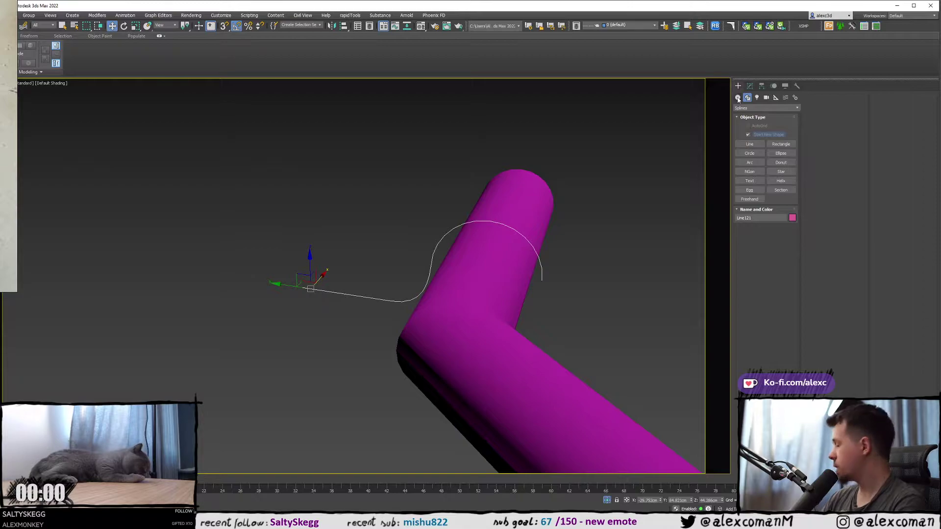
- Enable renderer and viewport rendering for the profile spline so that it displays as solid geometry
click(749, 86)
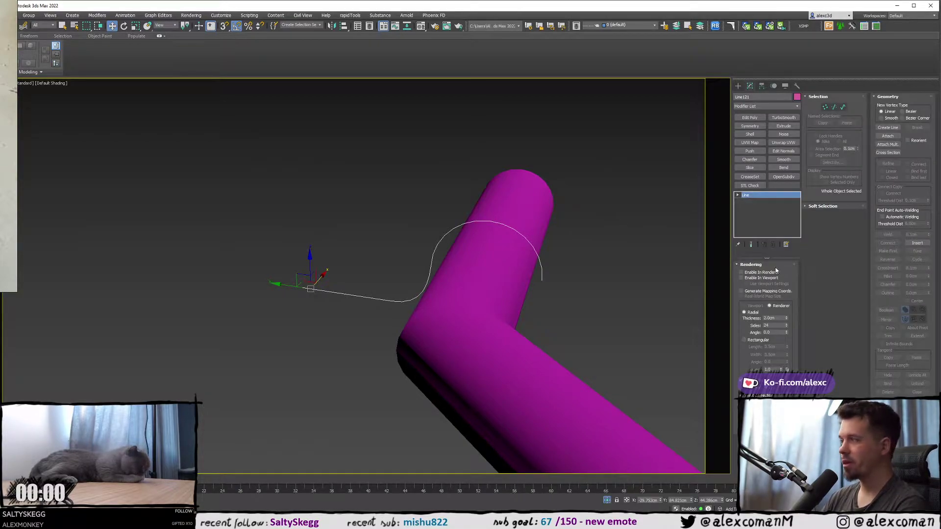
click(757, 279)
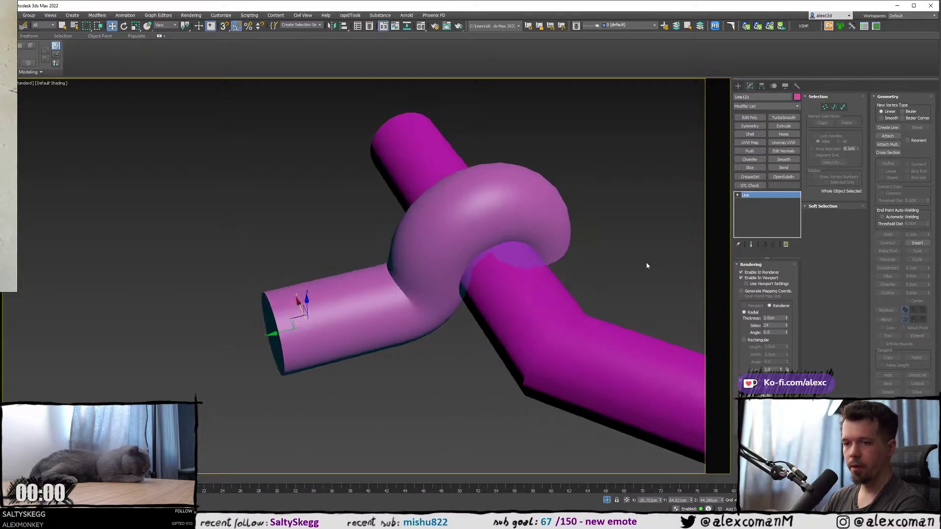
middle_drag(646, 262, 607, 252)
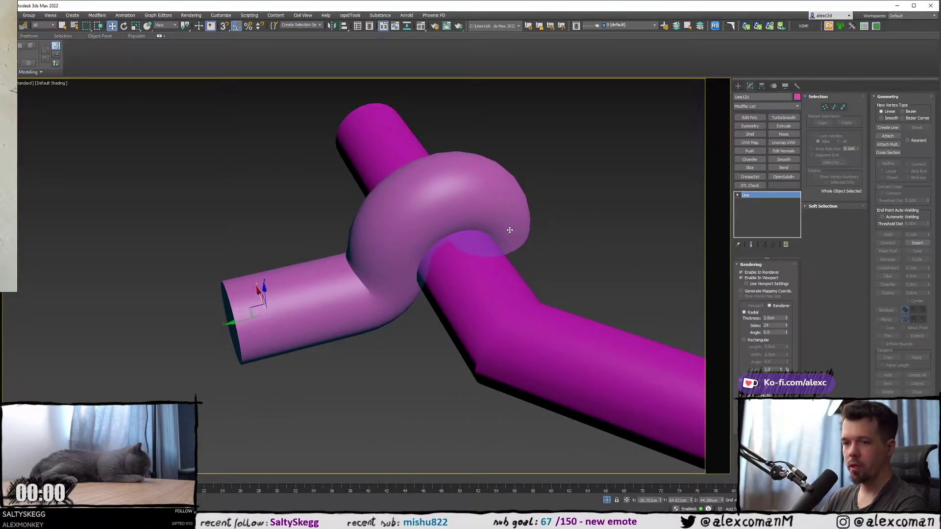
middle_drag(509, 230, 513, 233)
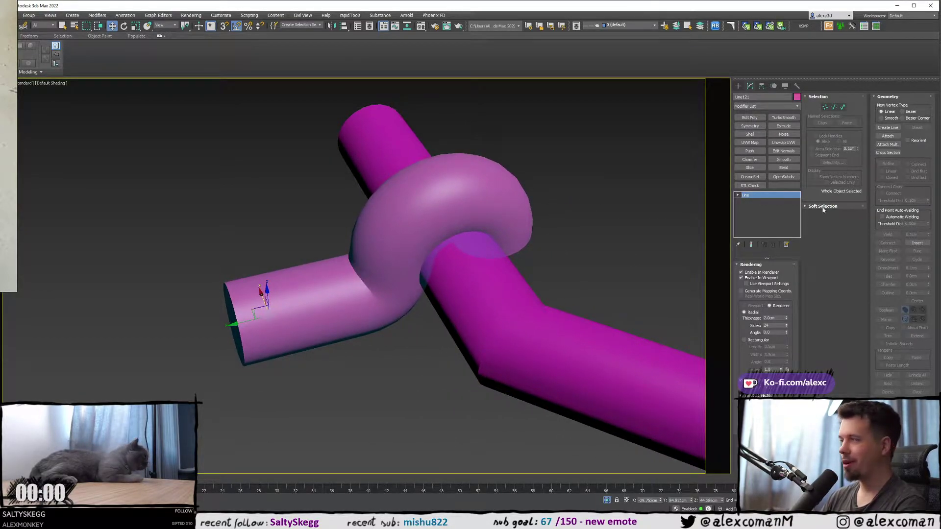
- Give the spline a rectangular cross-section about 3.08 cm long and 0.275 cm wide to form a thin, flat bracket
click(747, 341)
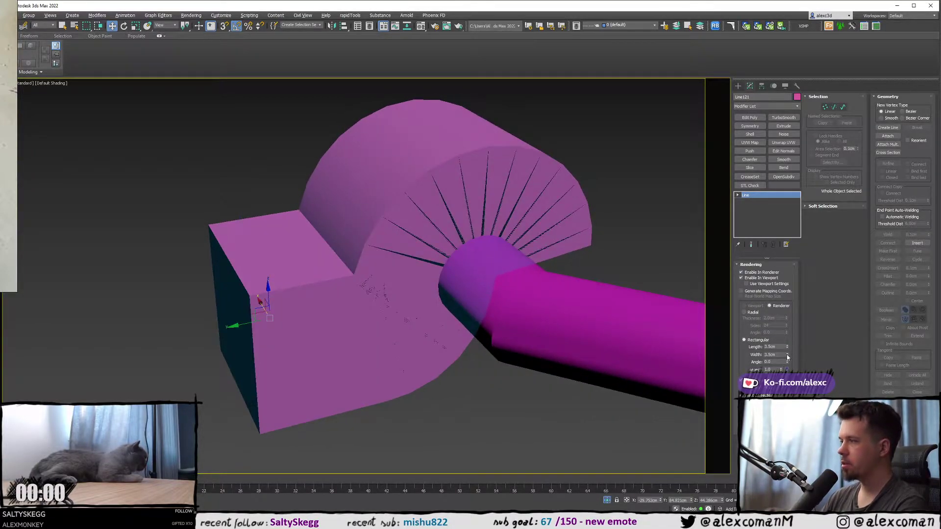
drag(788, 357, 788, 388)
alt+middle_drag(520, 309, 529, 227)
scroll(474, 284, down, 8)
scroll(473, 284, up, 5)
scroll(497, 279, up, 4)
alt+middle_drag(497, 280, 613, 274)
drag(789, 347, 788, 361)
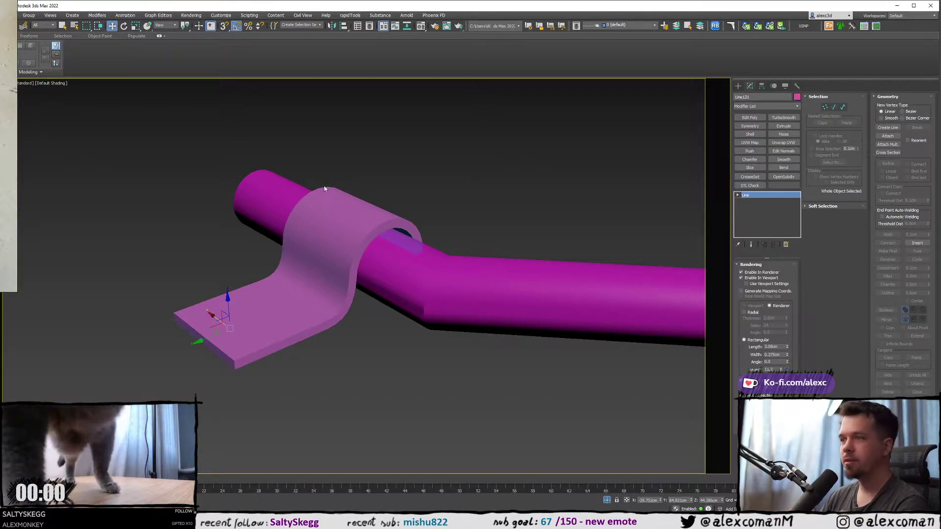
middle_drag(325, 186, 340, 189)
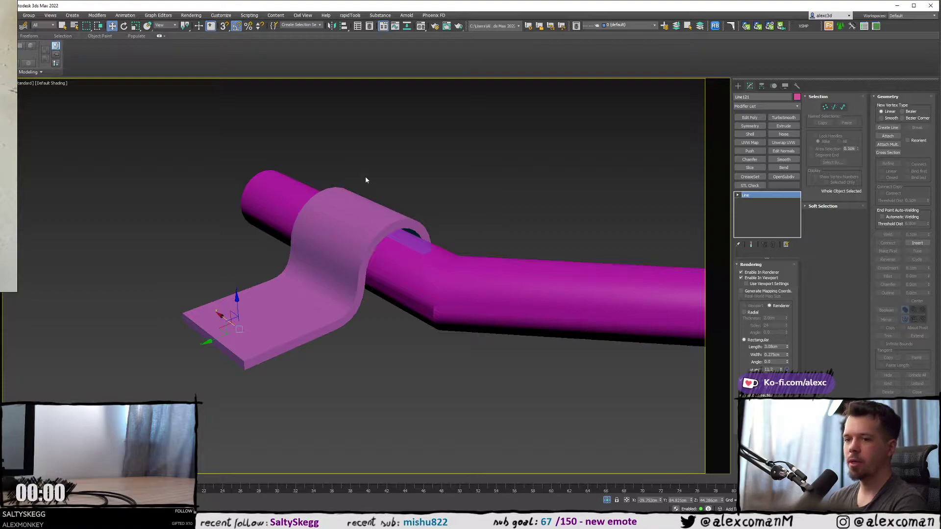
- With the bracket selected in the top view, exit isolation to bring back the rest of the tank model
click(738, 86)
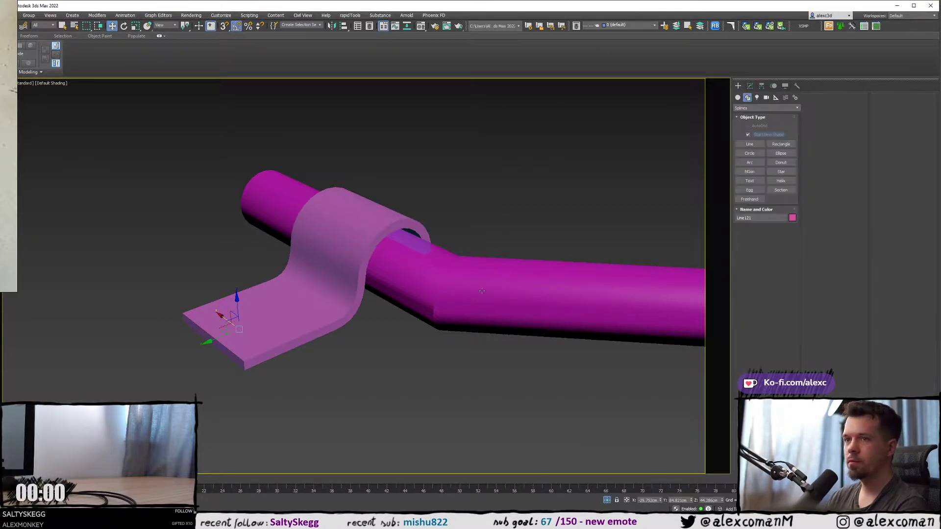
alt+middle_drag(398, 283, 369, 334)
click(432, 278)
scroll(441, 289, down, 4)
scroll(335, 281, down, 2)
click(335, 281)
scroll(342, 272, up, 4)
mouse_move(343, 275)
alt+middle_down()
mouse_move(361, 273)
mouse_move(330, 284)
alt+middle_up()
key(alt+w)
key(alt+w)
scroll(367, 237, down, 5)
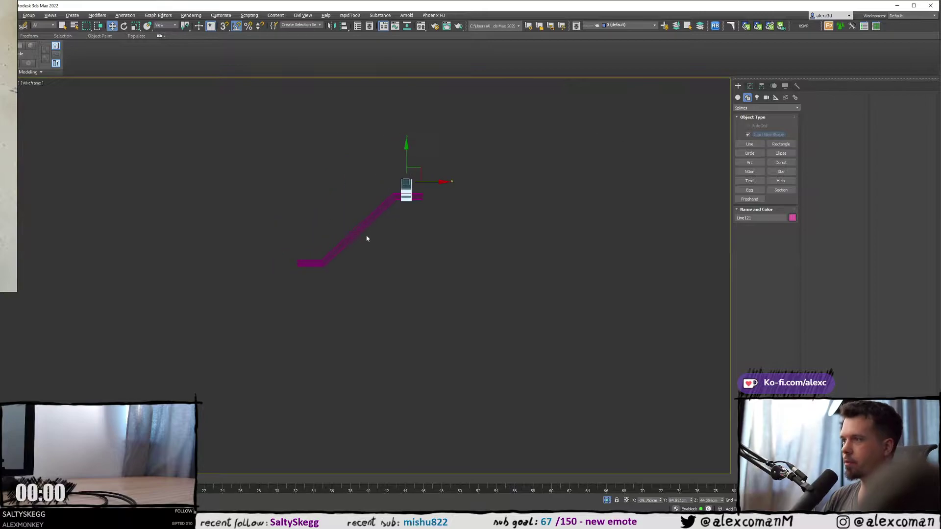
scroll(369, 240, up, 4)
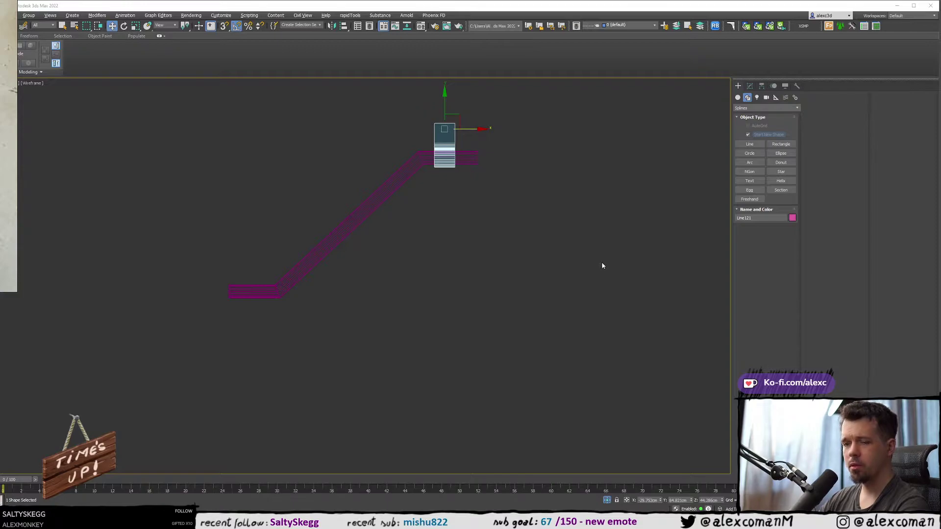
middle_drag(497, 268, 502, 296)
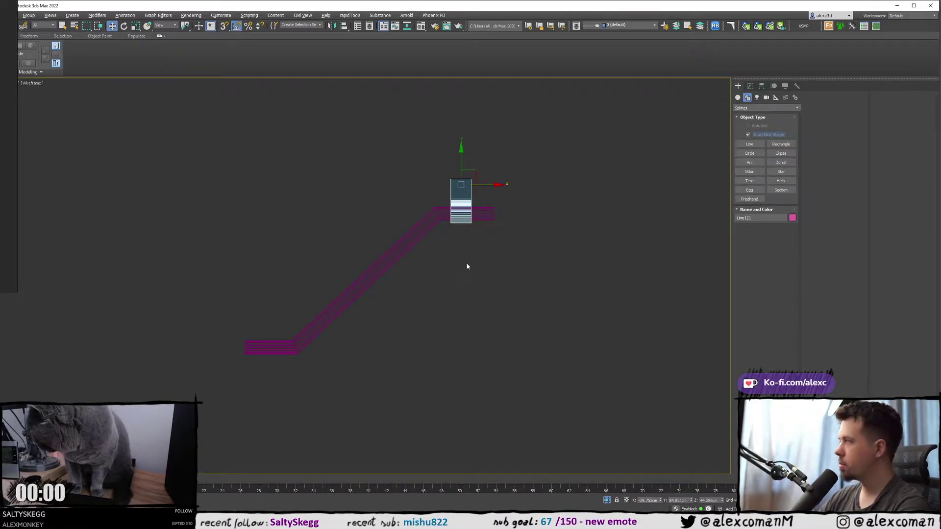
middle_drag(466, 263, 574, 276)
click(607, 499)
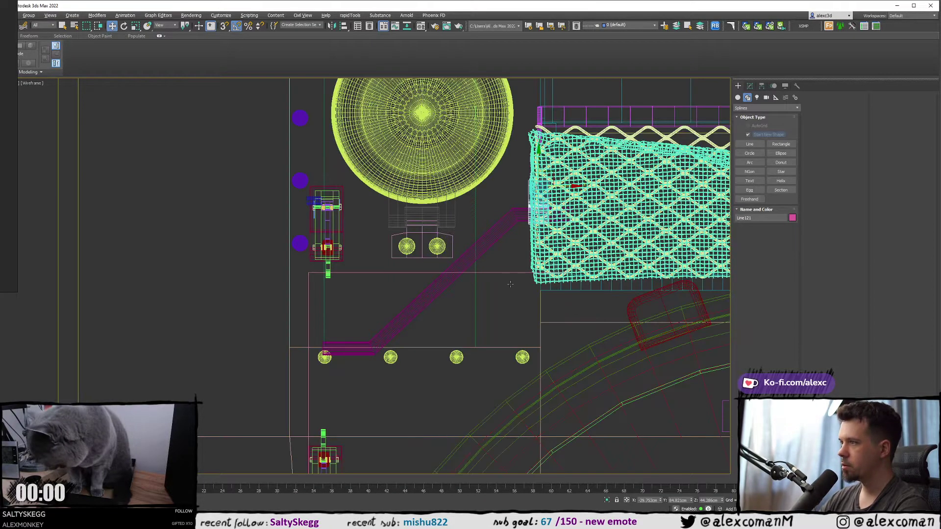
- Shade the top view and move the bracket to the middle of the pipe's diagonal section
scroll(501, 289, down, 3)
scroll(506, 250, up, 3)
key(F3)
drag(544, 229, 437, 303)
middle_drag(437, 303, 504, 258)
scroll(460, 231, up, 2)
scroll(440, 269, up, 2)
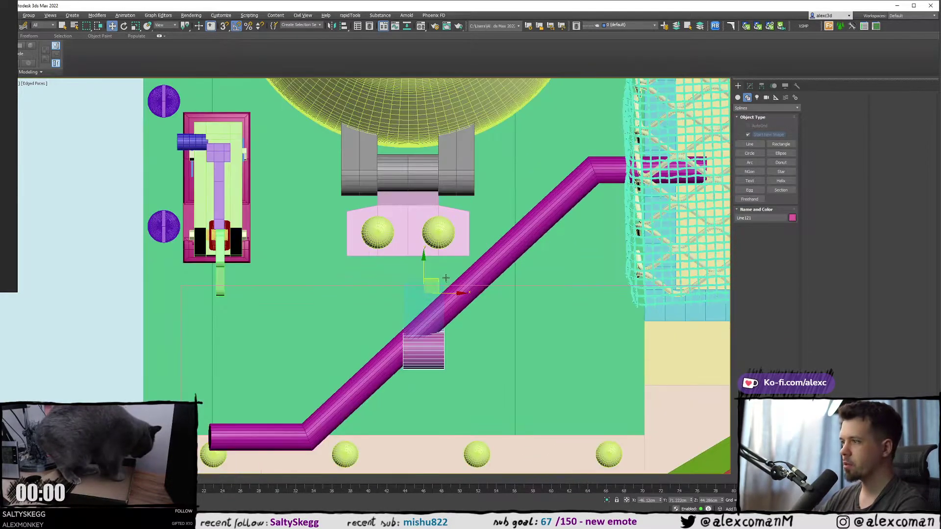
- Rotate the bracket to align with the diagonal pipe and place its arch over the pipe, with the tab facing away from the hinge
key(e)
drag(444, 268, 442, 333)
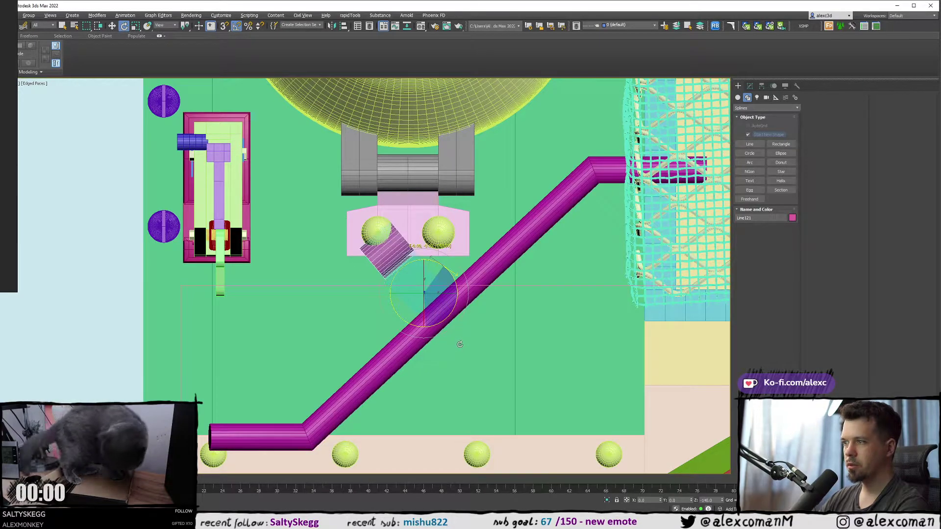
middle_drag(443, 331, 376, 284)
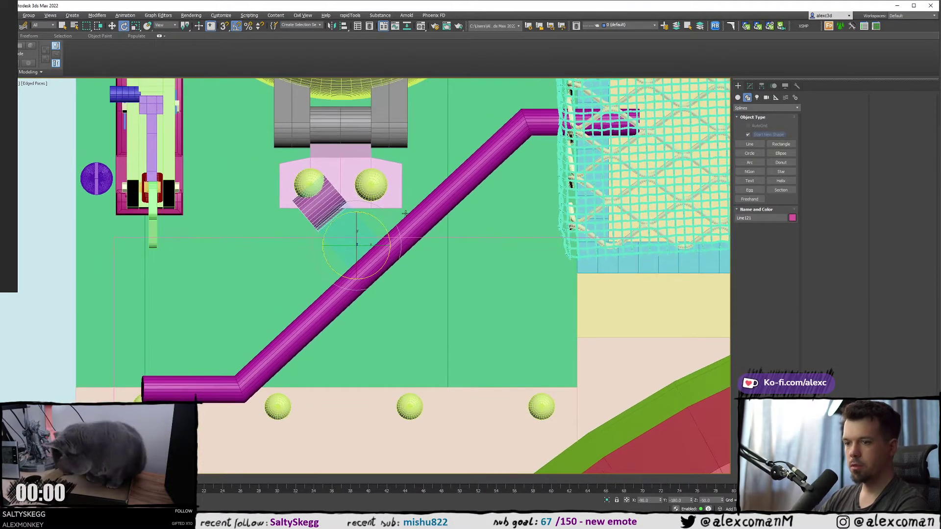
key(w)
drag(373, 231, 431, 293)
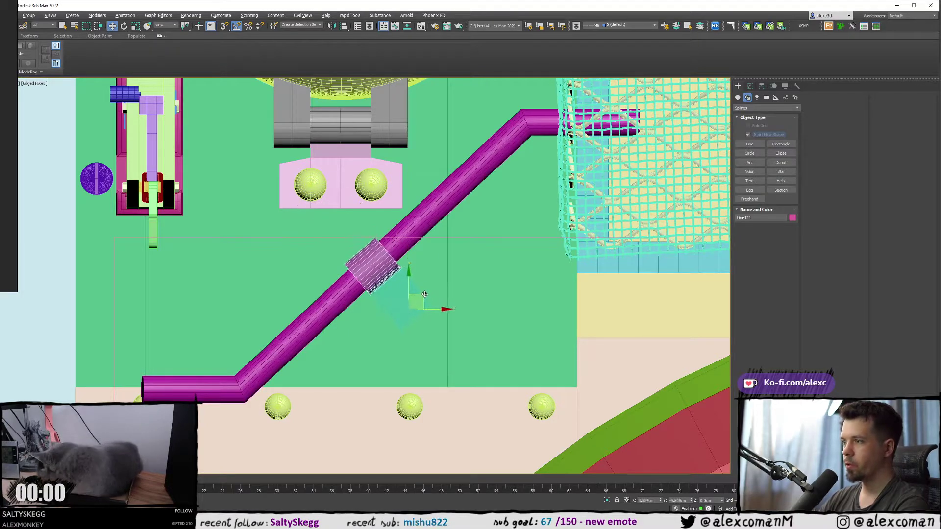
- Fine-tune the bracket's rotation in the top view so that its arch runs exactly square to the diagonal pipe
scroll(431, 292, up, 3)
key(e)
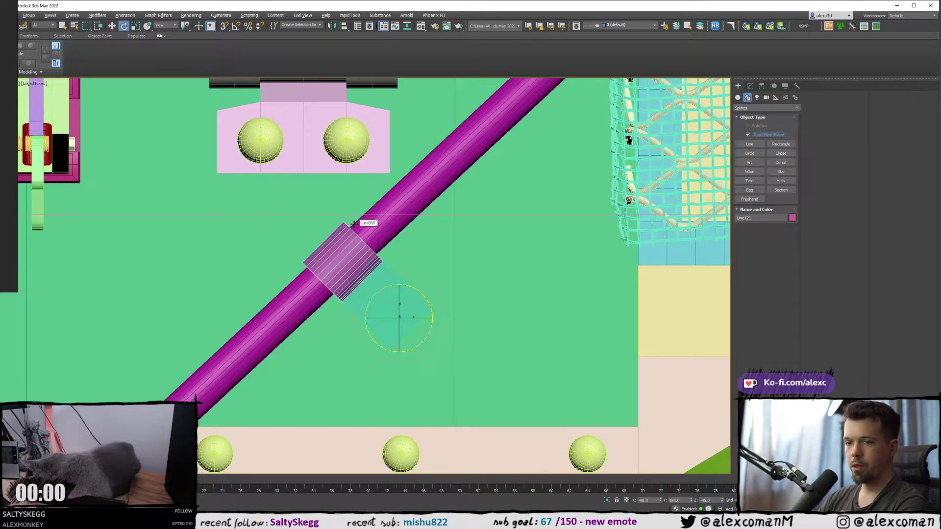
middle_drag(353, 224, 365, 192)
scroll(333, 214, up, 2)
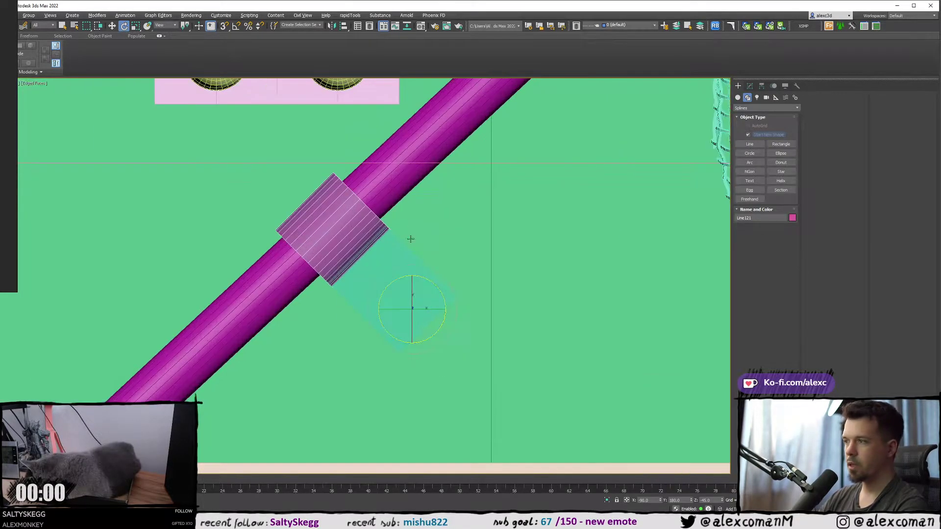
key(F3)
drag(429, 279, 431, 280)
key(alt+w)
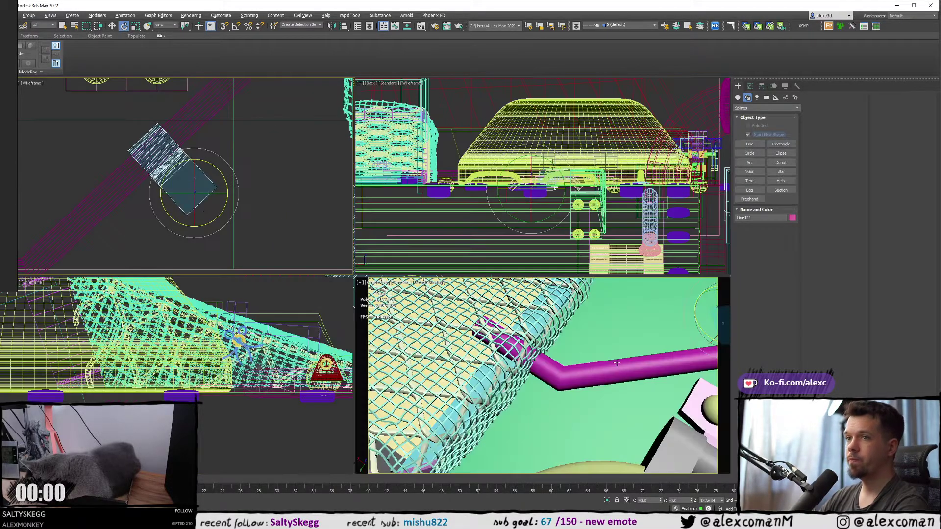
- Raise the bracket in the perspective view until its flat tab sits on top of the green deck surface
middle_click(544, 338)
key(alt+w)
scroll(544, 338, down, 6)
alt+middle_drag(431, 275, 334, 239)
scroll(334, 217, up, 6)
alt+middle_drag(450, 290, 330, 163)
scroll(449, 299, up, 2)
key(w)
key(F4)
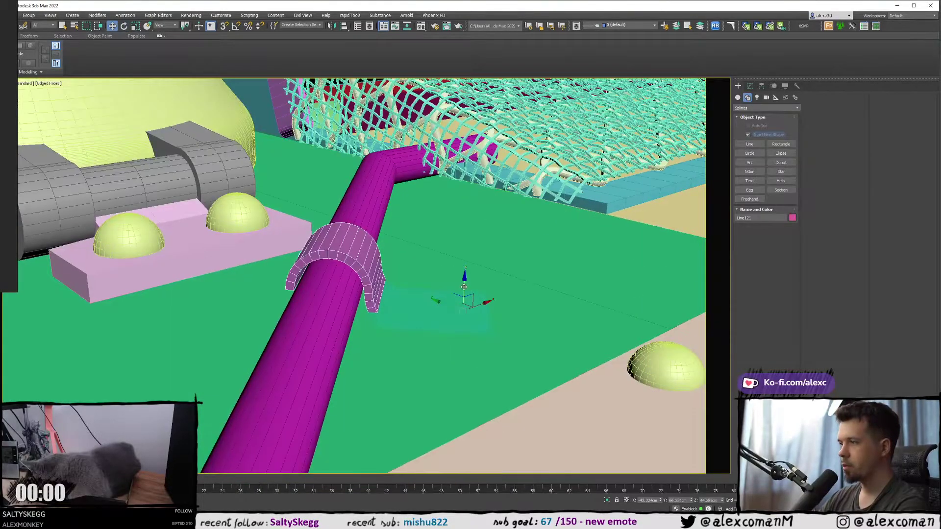
drag(458, 294, 463, 272)
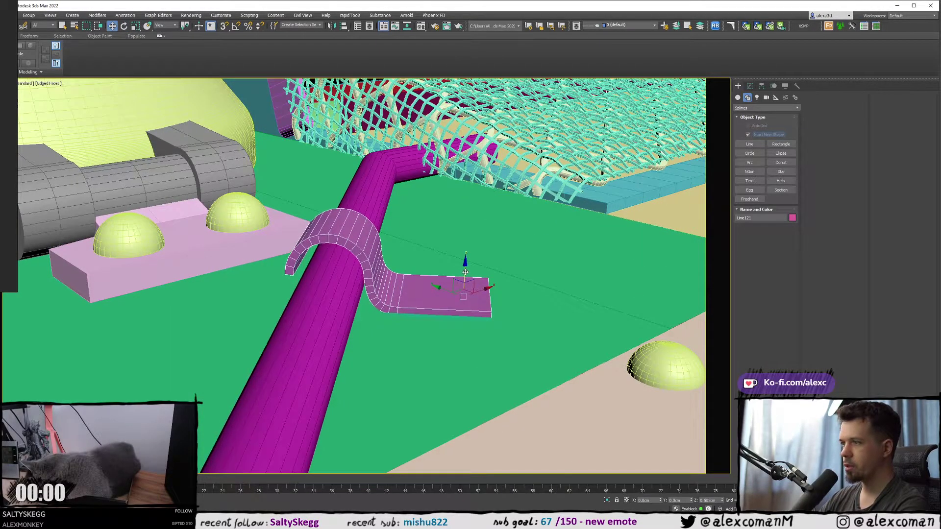
- Isolate the bracket and pipe, examine how they fit together in a side view, and exit isolation
alt+middle_drag(421, 295, 328, 278)
ctrl+click(328, 278)
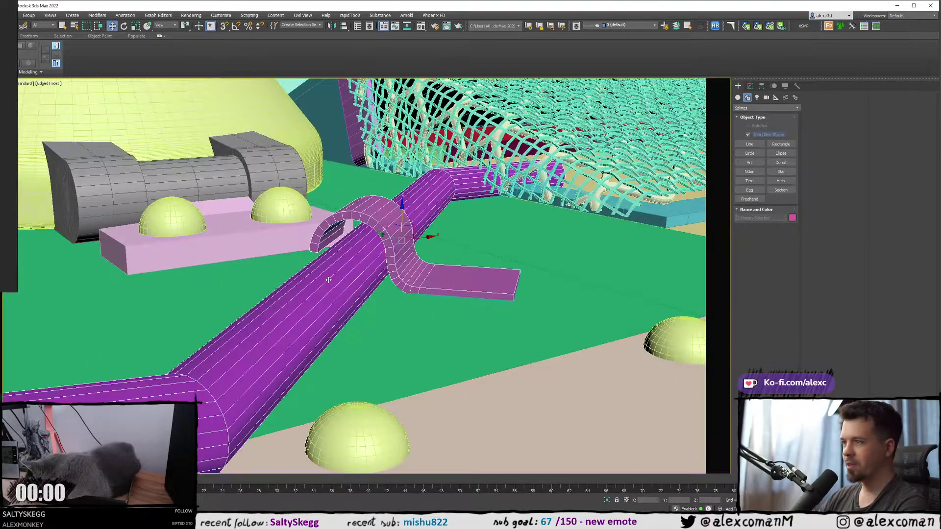
key(F3)
key(alt+q)
click(422, 275)
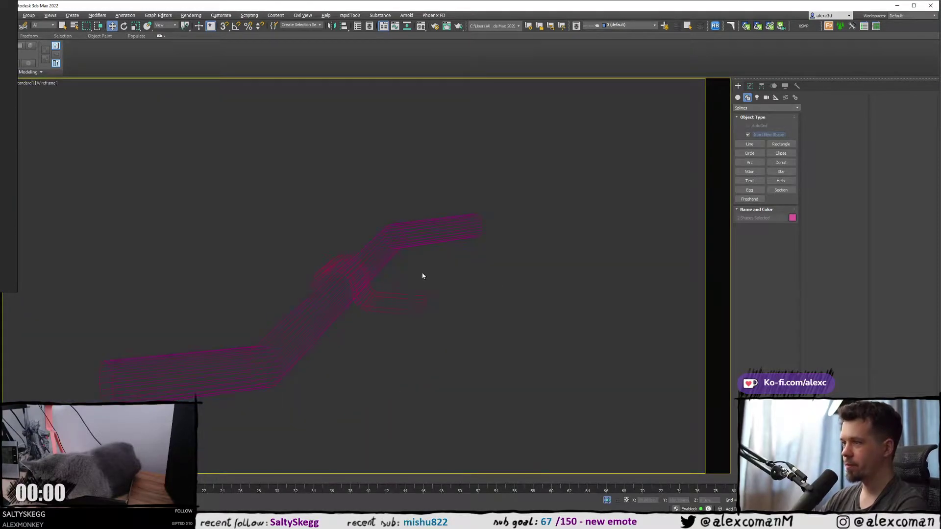
click(421, 300)
key(alt+w)
key(alt+w)
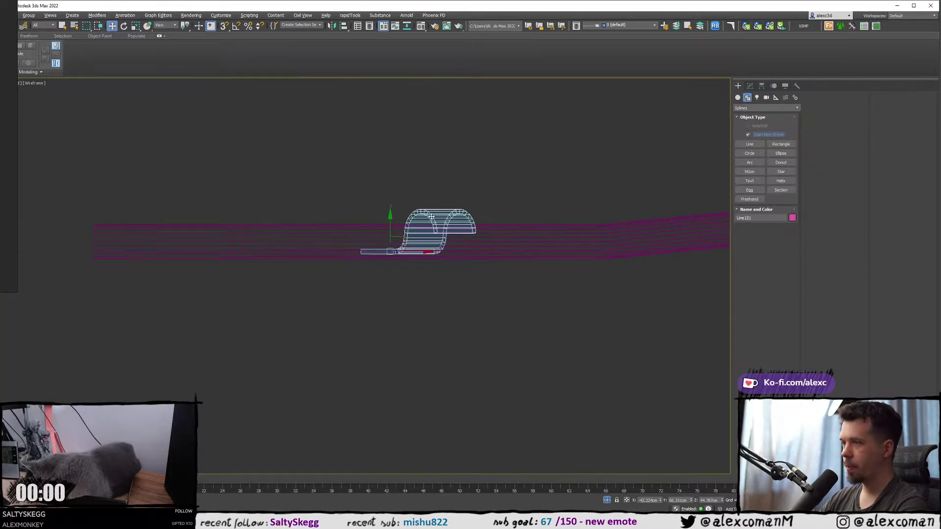
key(alt+w)
right_click(503, 349)
key(alt+w)
key(alt+q)
- Raise the bent pipe vertically so that it nests up inside the bracket's arch
alt+middle_drag(407, 325, 387, 266)
key(F3)
scroll(387, 265, down, 3)
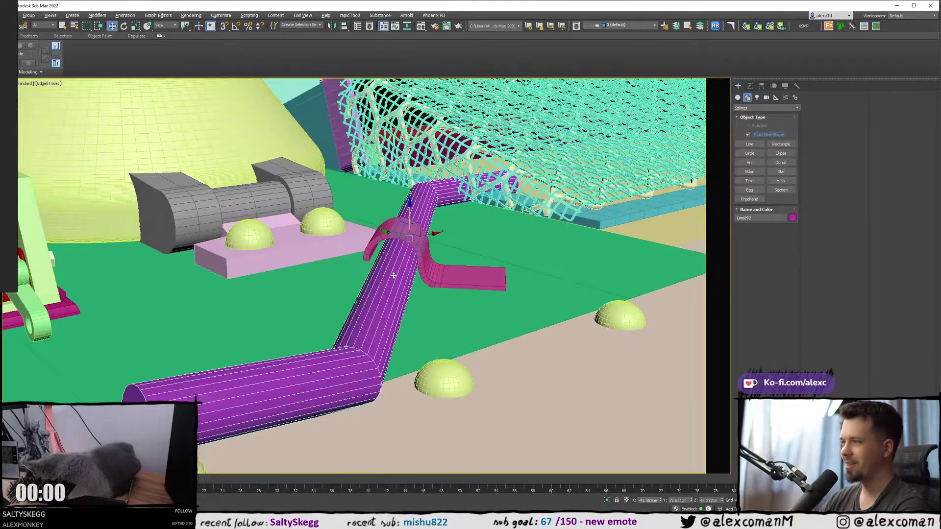
alt+middle_drag(387, 277, 433, 263)
scroll(434, 262, up, 3)
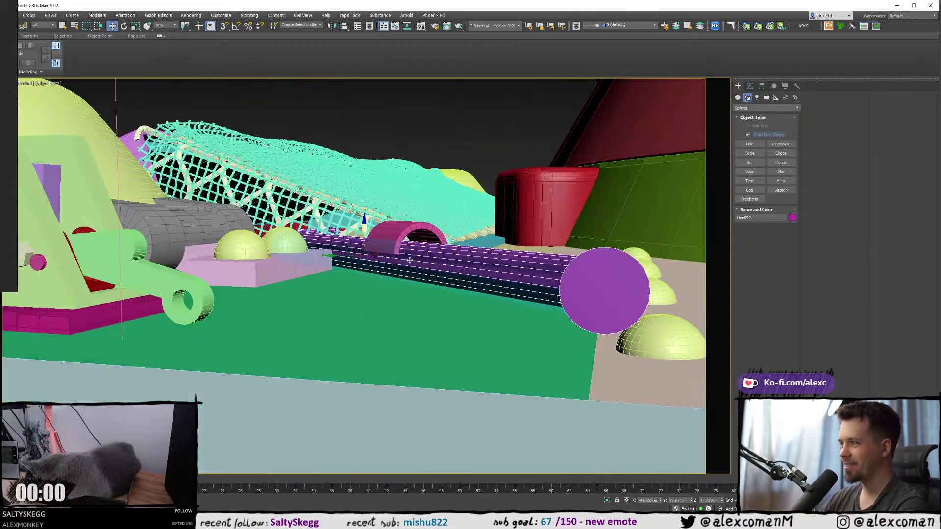
drag(364, 235, 363, 230)
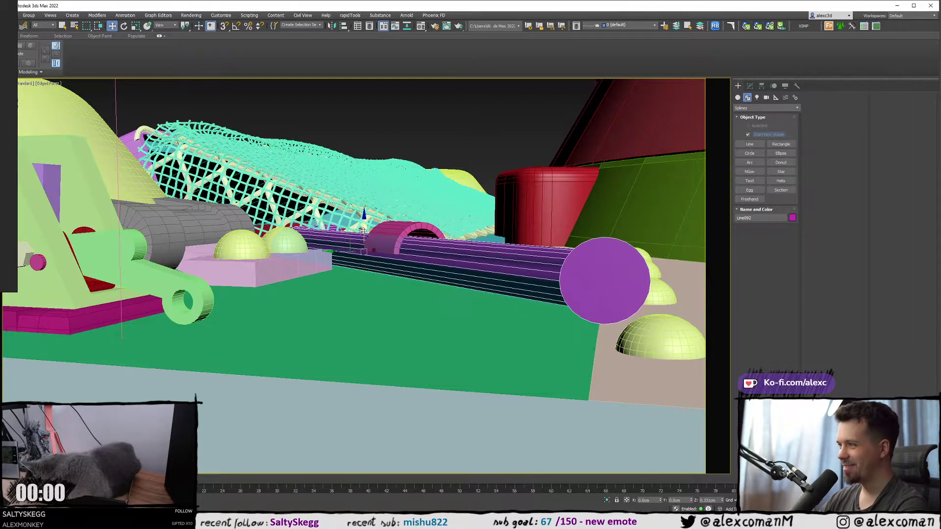
mouse_move(363, 231)
alt+middle_down()
mouse_move(392, 268)
mouse_move(376, 248)
mouse_move(362, 256)
mouse_move(372, 248)
mouse_move(364, 243)
alt+middle_up()
scroll(391, 267, up, 3)
scroll(375, 248, up, 3)
drag(364, 243, 366, 237)
scroll(372, 241, down, 5)
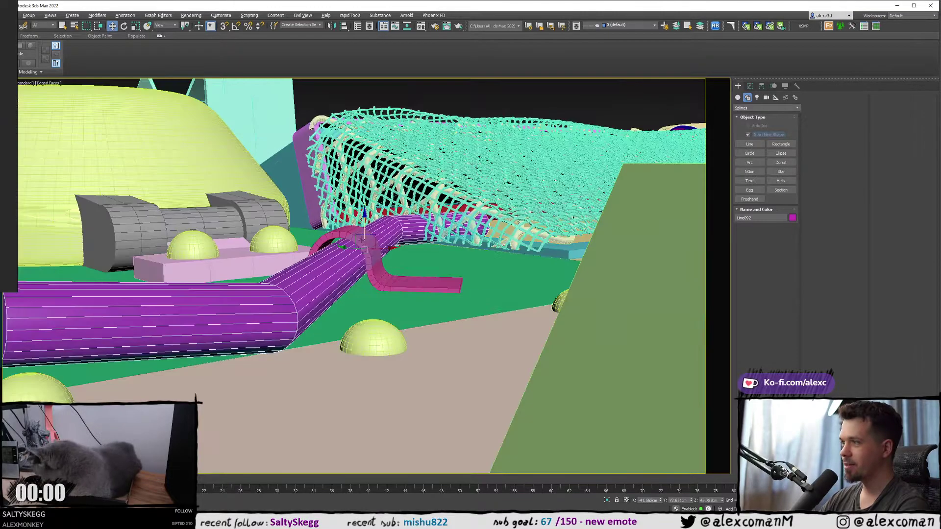
- Scale the bracket down slightly and nudge it across the deck so that its arch fits snugly around the pipe
alt+middle_drag(372, 240, 436, 288)
click(372, 248)
scroll(534, 294, up, 3)
scroll(506, 309, down, 4)
scroll(483, 275, up, 3)
alt+middle_drag(448, 244, 399, 269)
key(w)
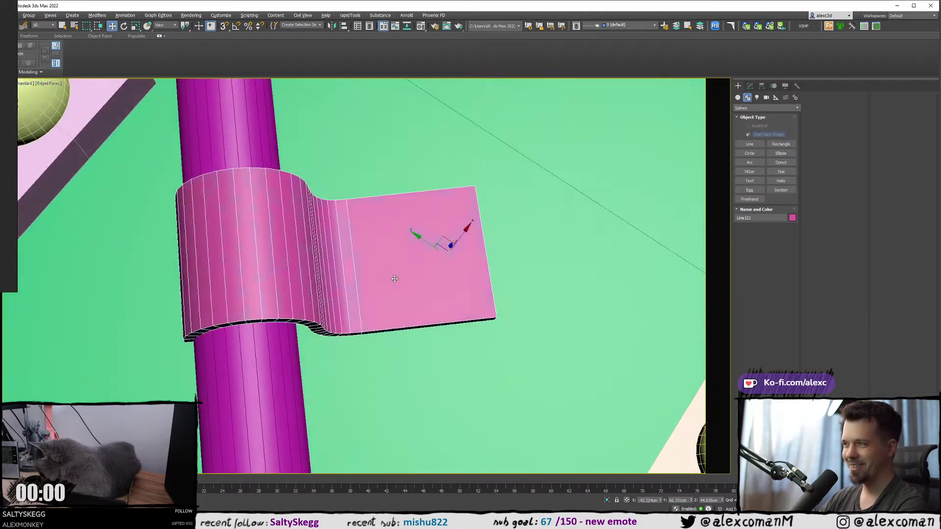
drag(443, 235, 442, 236)
alt+middle_drag(438, 237, 425, 256)
key(r)
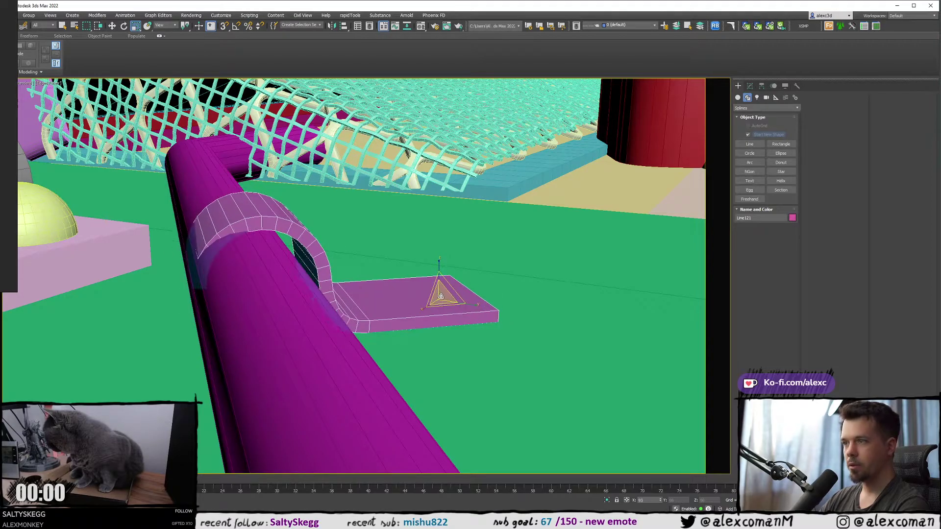
alt+middle_drag(438, 288, 439, 292)
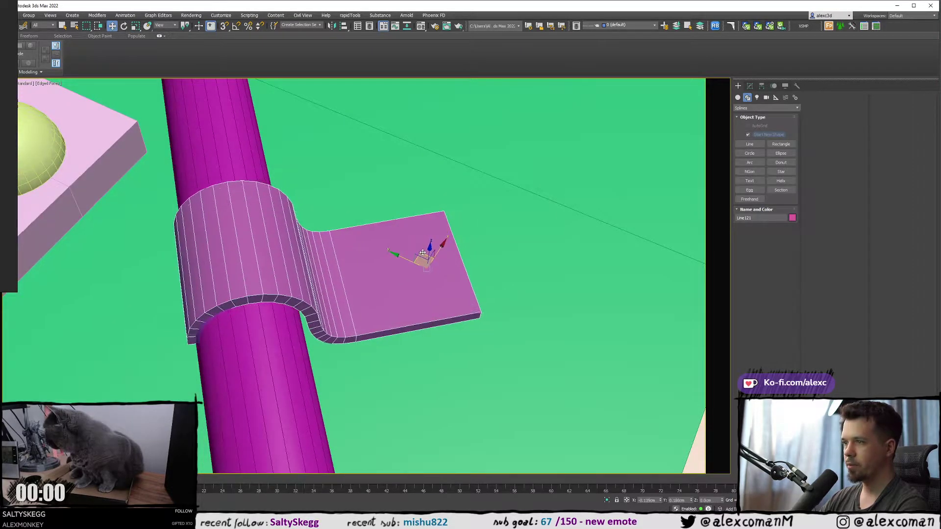
scroll(420, 256, down, 5)
alt+middle_drag(420, 256, 360, 262)
scroll(322, 256, down, 2)
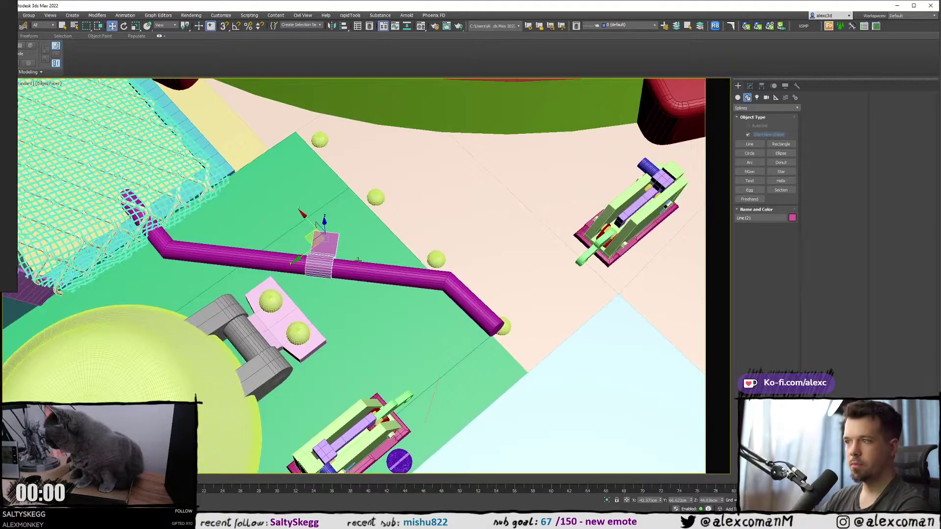
- Slide the bracket along the bent pipe toward its outer bend and nudge it so the arch stays over the pipe
scroll(358, 260, up, 5)
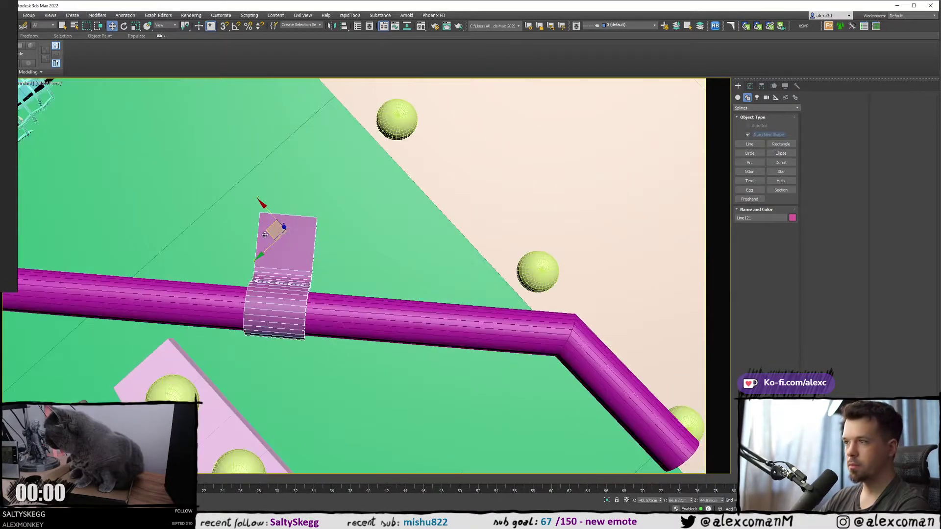
middle_drag(346, 260, 314, 243)
drag(233, 214, 355, 221)
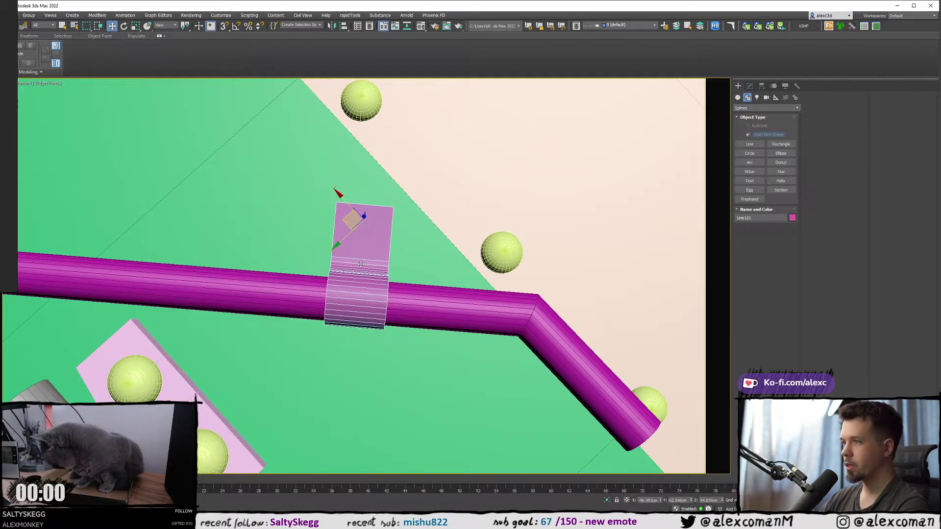
mouse_move(361, 264)
alt+middle_down()
mouse_move(356, 238)
mouse_move(375, 270)
alt+middle_up()
scroll(375, 271, up, 3)
drag(431, 271, 430, 275)
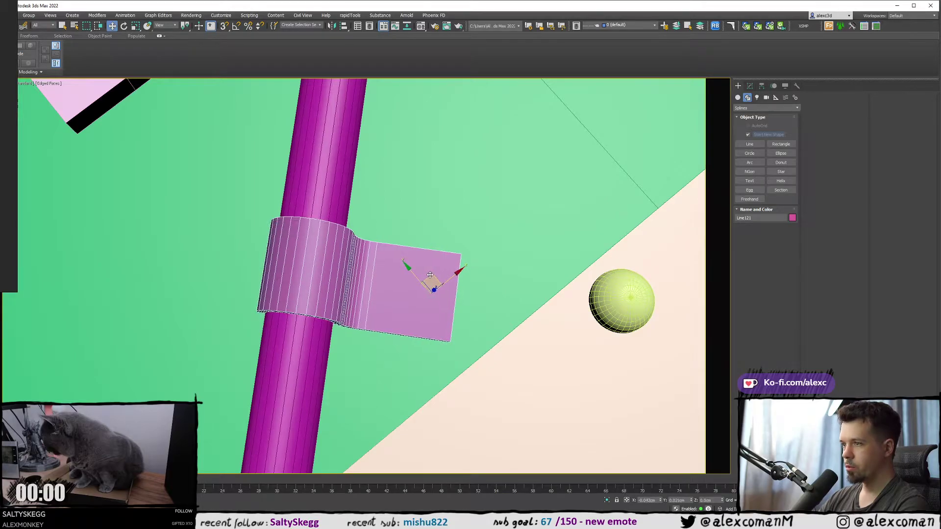
- Fine-position the bracket in the top view so that it stays aligned over the pipe
scroll(428, 275, down, 5)
alt+middle_drag(428, 275, 423, 245)
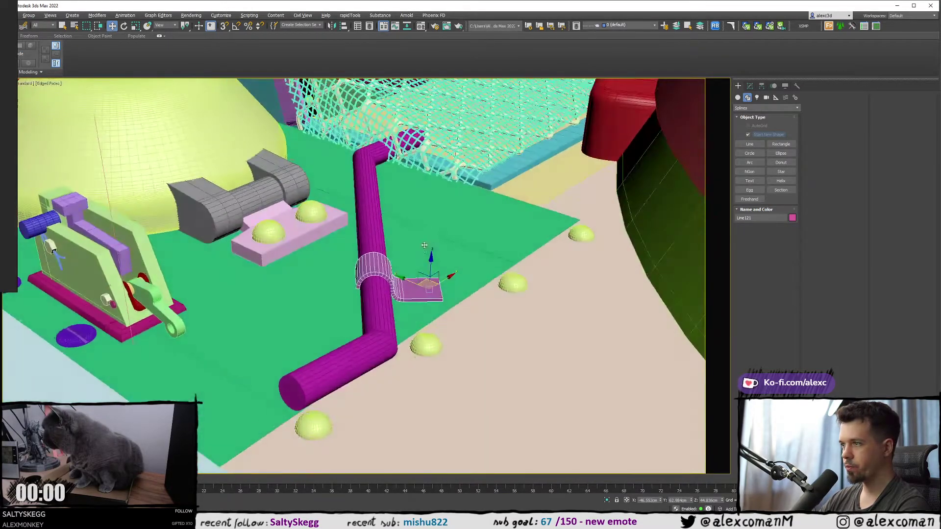
scroll(422, 245, up, 5)
key(alt+w)
middle_click(206, 195)
key(alt+w)
scroll(363, 202, up, 4)
middle_drag(245, 348, 438, 254)
scroll(363, 201, down, 4)
drag(513, 276, 502, 288)
- Nudge the bracket across the pipe in the perspective view to center its arch over the pipe
key(alt+w)
middle_click(476, 290)
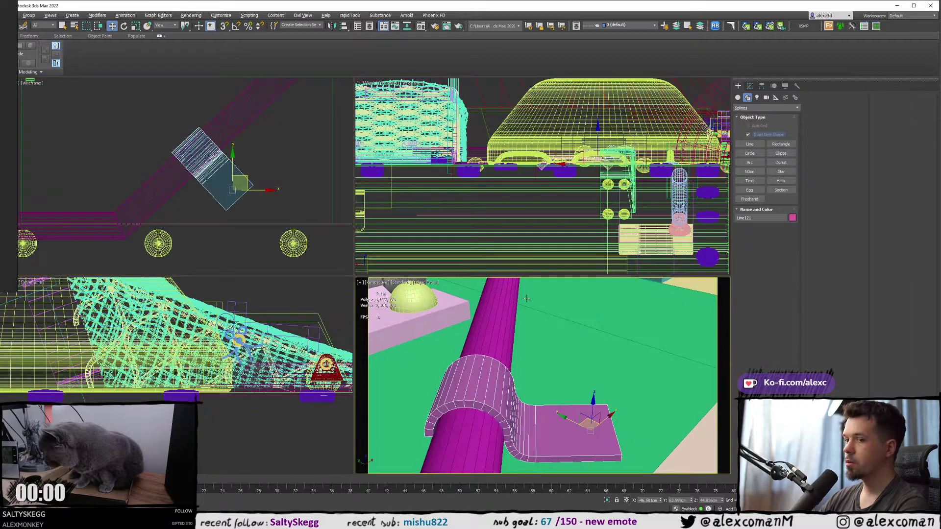
key(alt+w)
alt+middle_drag(447, 290, 577, 242)
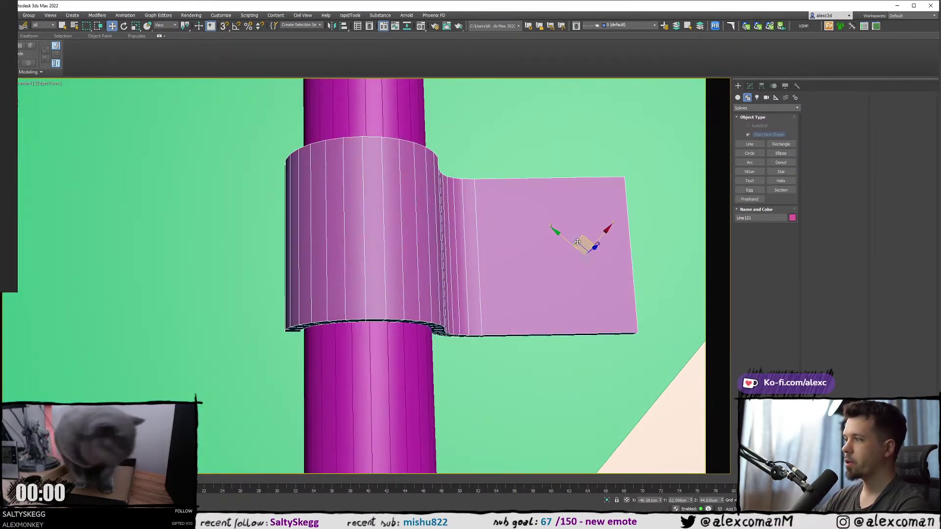
drag(582, 239, 584, 239)
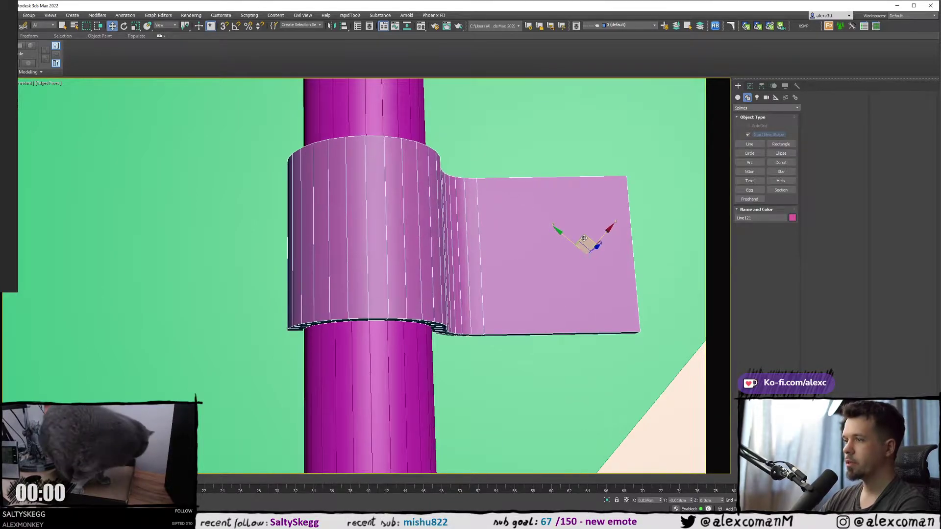
- Rotate the bracket very slightly about its vertical axis to match the pipe's direction
alt+middle_drag(584, 239, 471, 239)
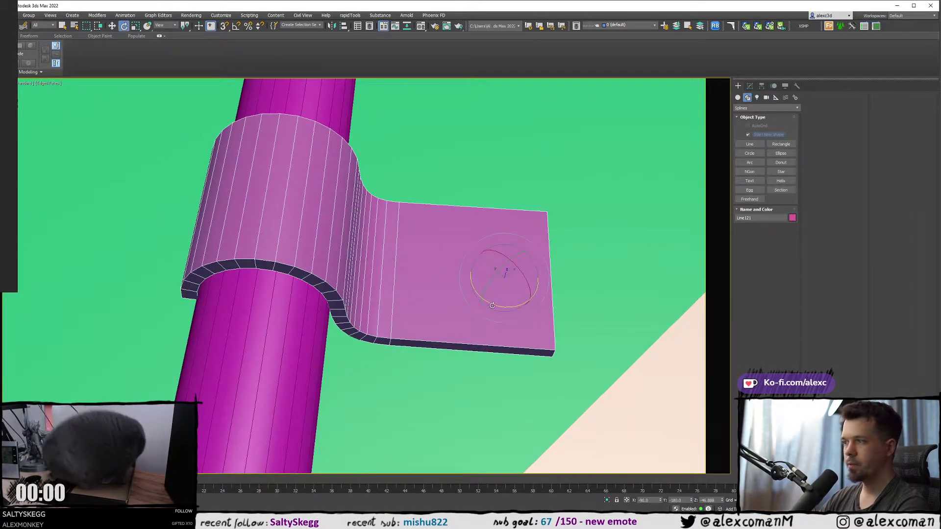
alt+middle_drag(493, 305, 457, 276)
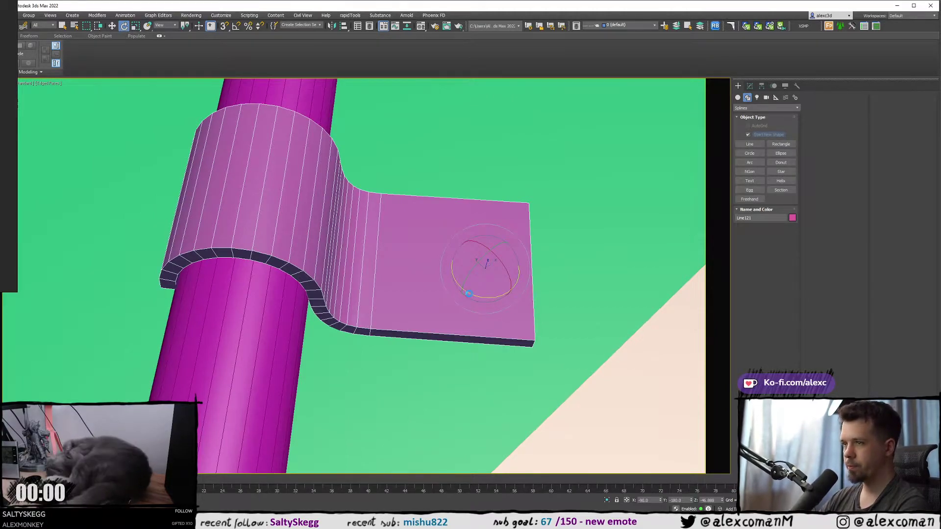
drag(469, 294, 469, 294)
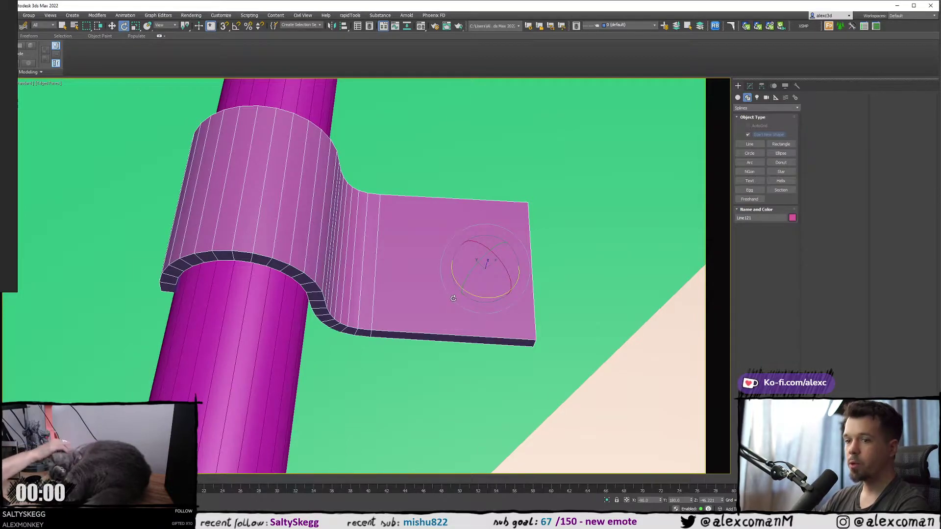
middle_drag(309, 277, 343, 256)
- Examine the bracket's fit around the pipe and against the green deck from above and from the side
scroll(396, 252, down, 2)
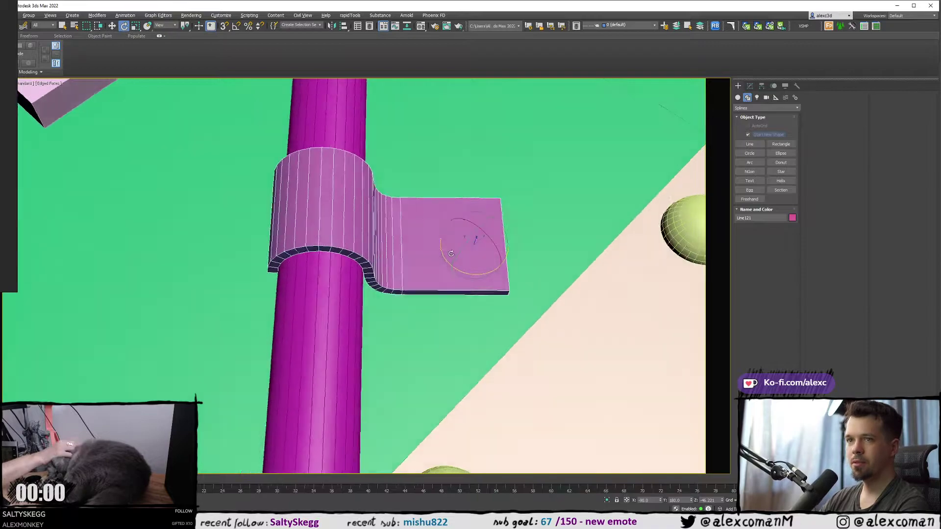
scroll(442, 254, up, 2)
middle_drag(442, 257, 437, 243)
scroll(437, 244, down, 2)
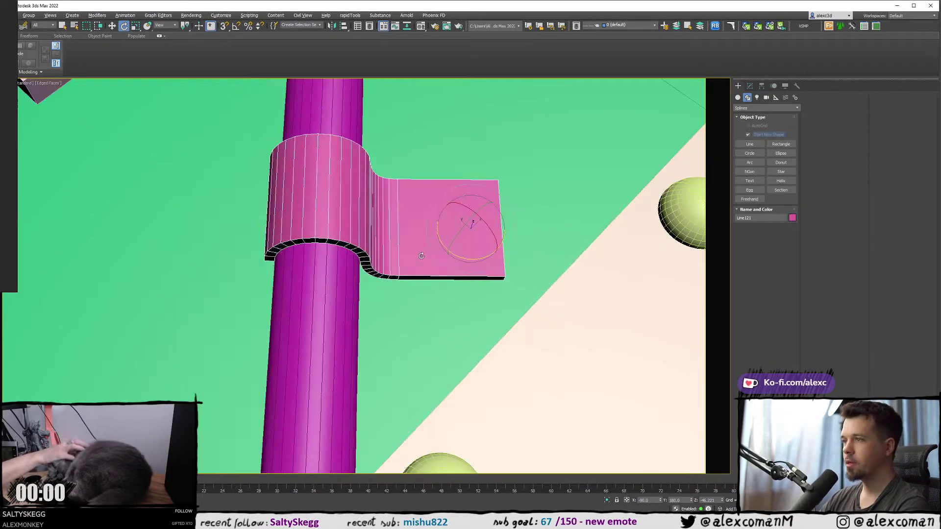
key(alt+w)
right_click(546, 292)
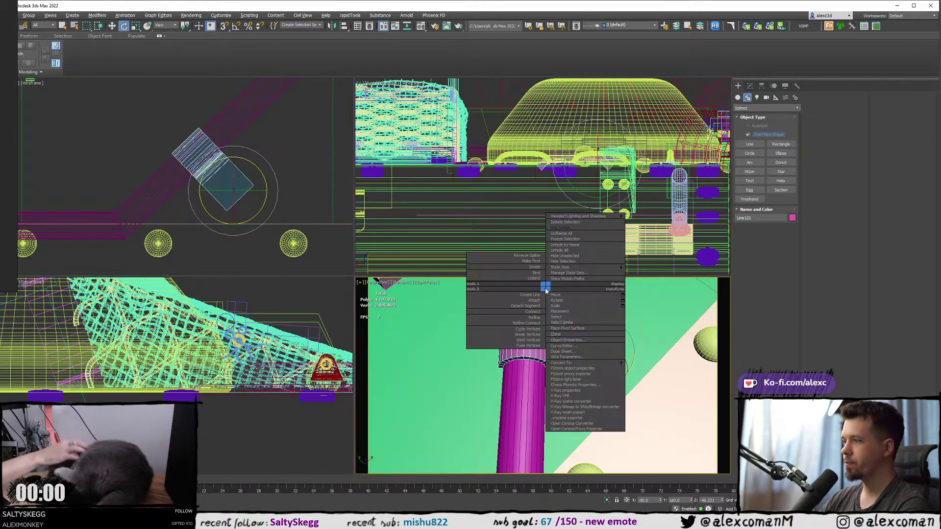
key(alt+w)
scroll(470, 257, up, 2)
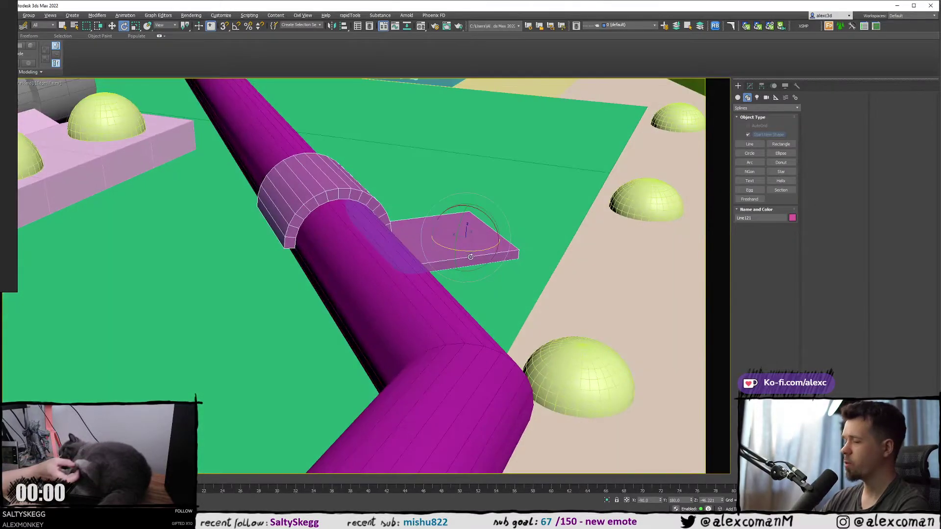
alt+middle_drag(471, 257, 364, 276)
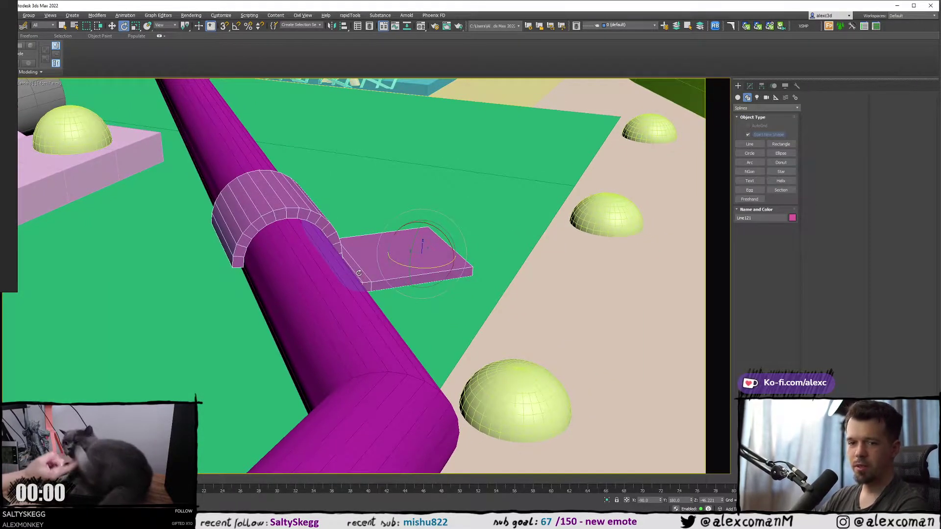
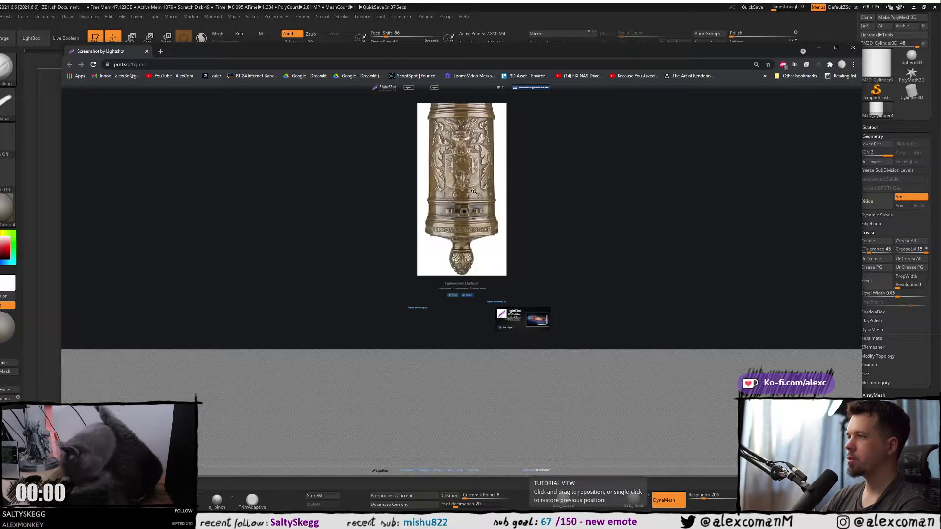
- Switch to ZBrush and prepare the ClayBuildup brush on the cylinder with X-axis symmetry and a Draw Size of about 20
click(516, 12)
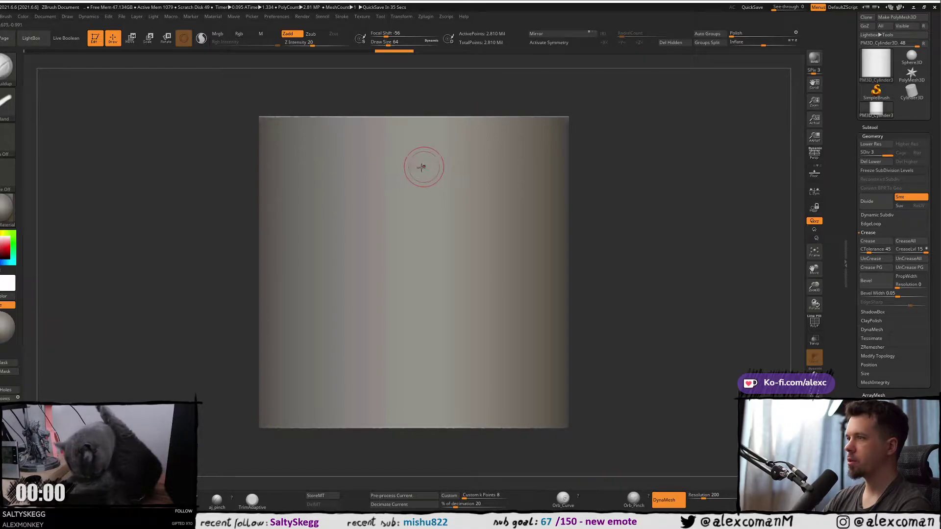
key(s)
drag(430, 188, 420, 191)
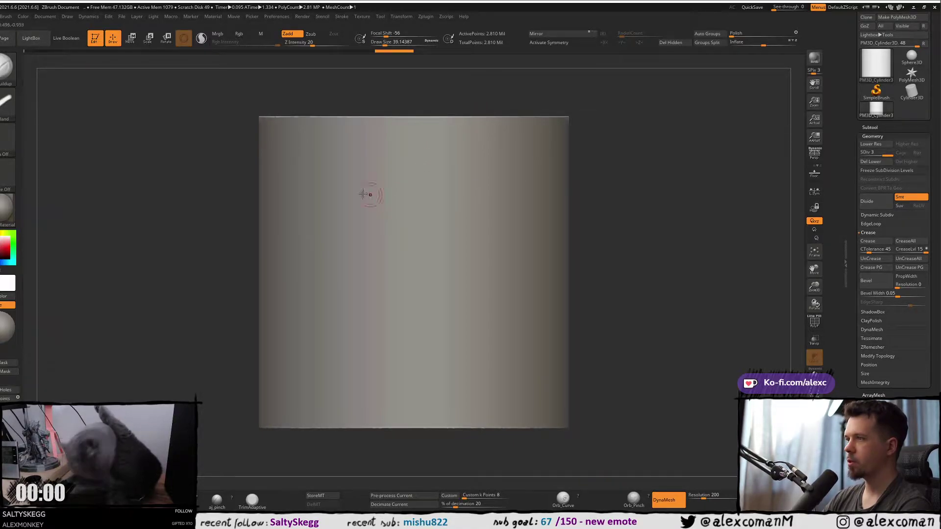
key(x)
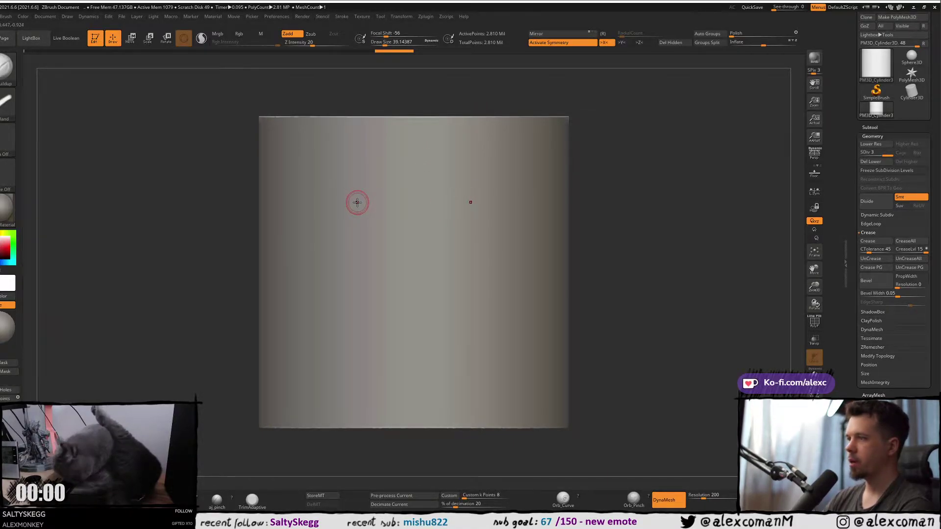
key(s)
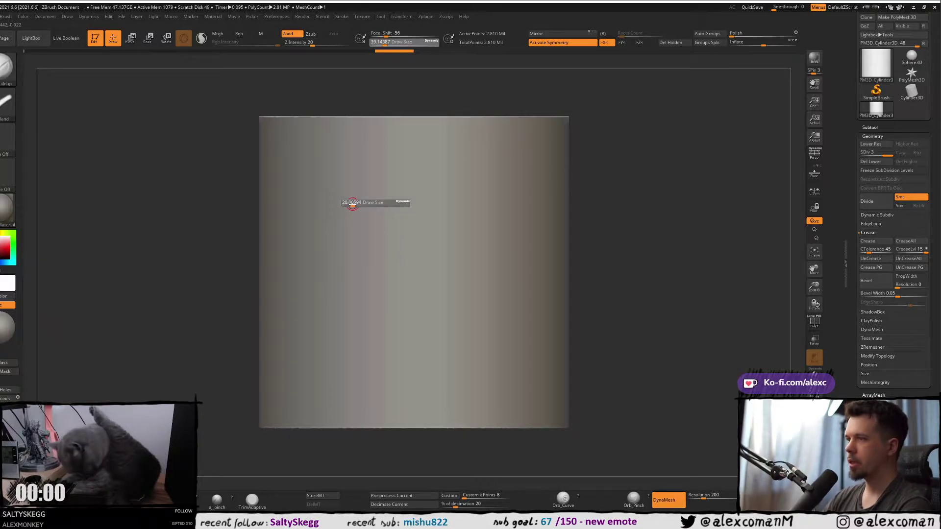
click(353, 204)
key(b)
key(c)
key(b)
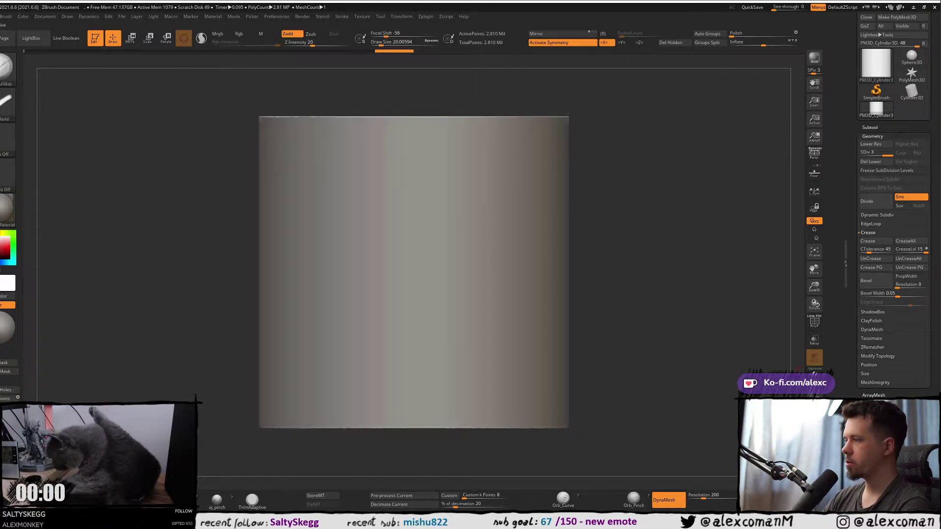
- Try painting a mirrored pair of curved leaf-shaped masks on the cylinder's upper half with the MaskPen brush, and undo the stray stroke
key(ctrl)
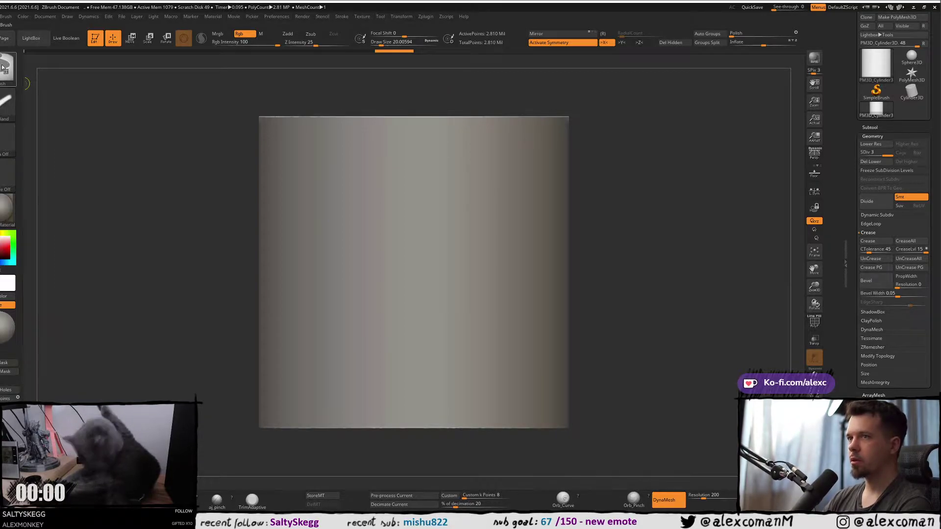
key(ctrl)
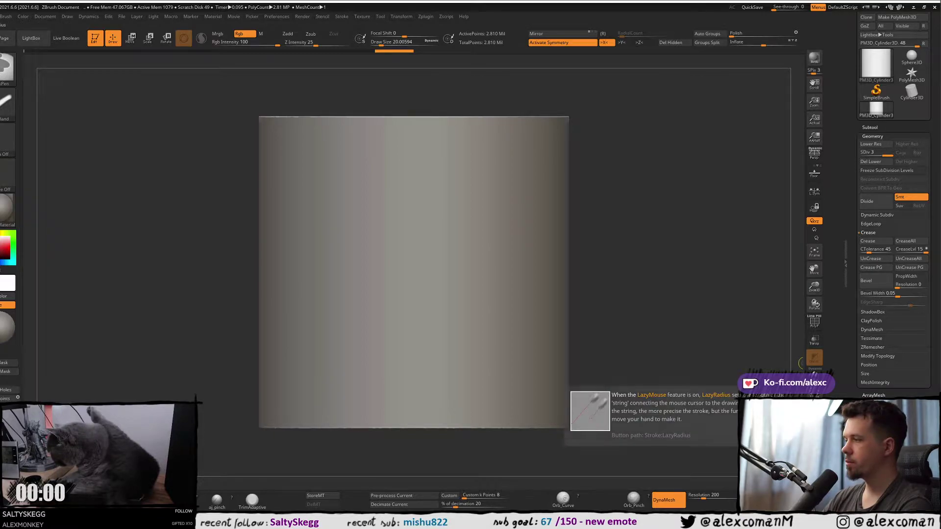
mouse_move(374, 214)
mouse_down()
mouse_move(354, 190)
mouse_move(316, 194)
mouse_move(296, 230)
mouse_move(297, 284)
mouse_move(308, 286)
mouse_move(305, 243)
mouse_move(327, 219)
mouse_move(375, 216)
mouse_move(370, 201)
mouse_move(339, 189)
mouse_move(314, 198)
mouse_move(298, 244)
mouse_move(301, 279)
mouse_up()
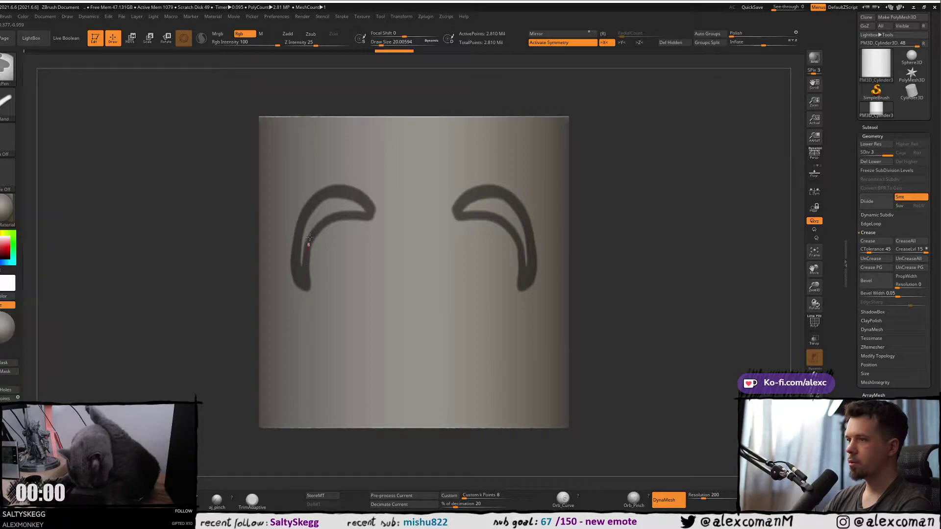
mouse_move(324, 214)
mouse_down()
mouse_move(367, 212)
mouse_move(350, 199)
mouse_move(314, 204)
mouse_up()
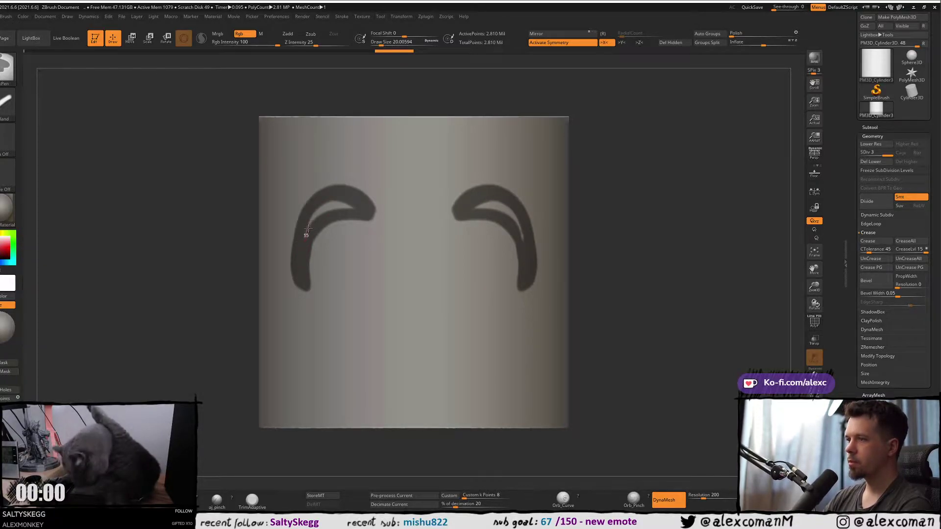
drag(360, 206, 259, 172)
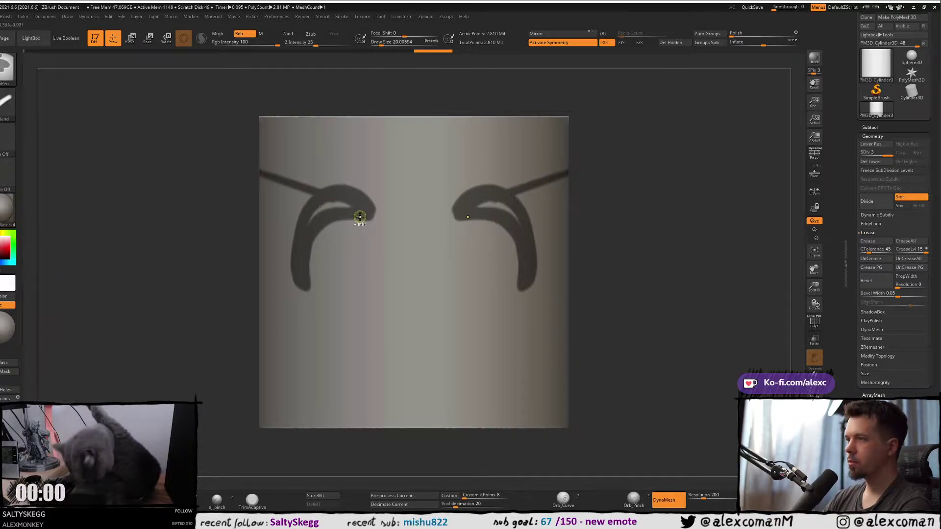
key(ctrl+z)
- Mask a larger, filled pair of mirrored curved leaf shapes on the cylinder's upper half with a Draw Size of about 31
mouse_move(377, 190)
mouse_down()
mouse_move(292, 192)
mouse_move(290, 284)
mouse_move(320, 301)
mouse_move(298, 267)
mouse_move(342, 195)
mouse_move(383, 189)
mouse_move(318, 177)
mouse_move(285, 205)
mouse_move(282, 265)
mouse_move(312, 300)
mouse_move(289, 258)
mouse_move(296, 205)
mouse_move(349, 187)
mouse_move(370, 191)
mouse_up()
key(s)
click(371, 191)
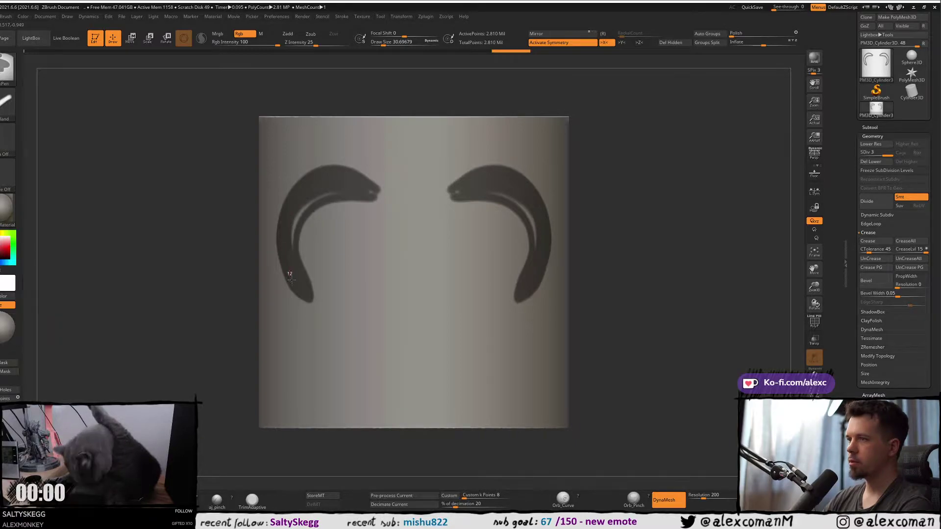
drag(293, 208, 331, 193)
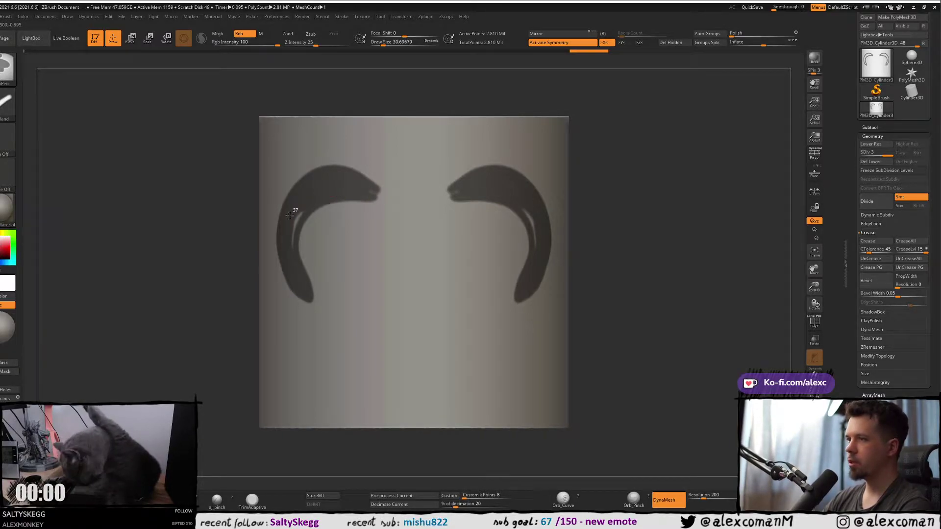
mouse_move(287, 252)
mouse_down()
mouse_move(315, 196)
mouse_move(376, 193)
mouse_up()
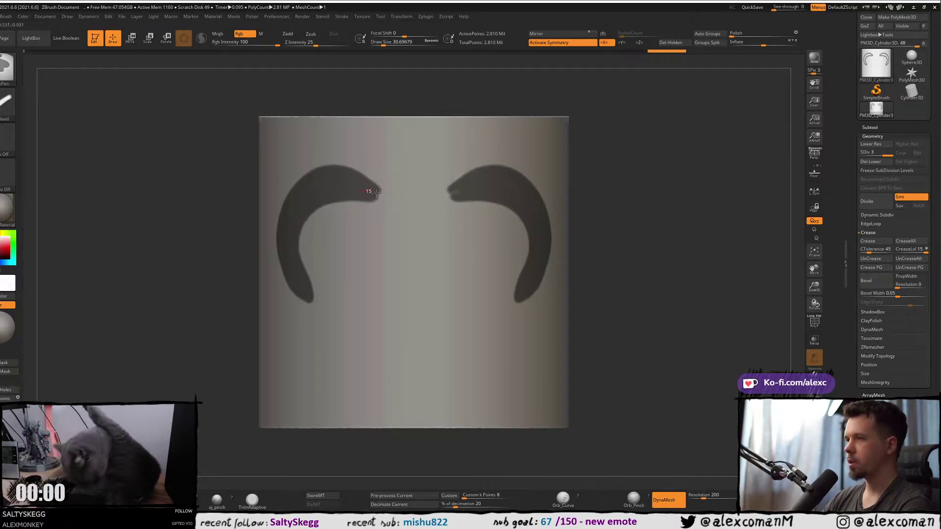
- Invert the mask, inflate the two leaf shapes outward from the cylinder, and clear the mask
ctrl+click(677, 208)
key(b)
key(c)
key(b)
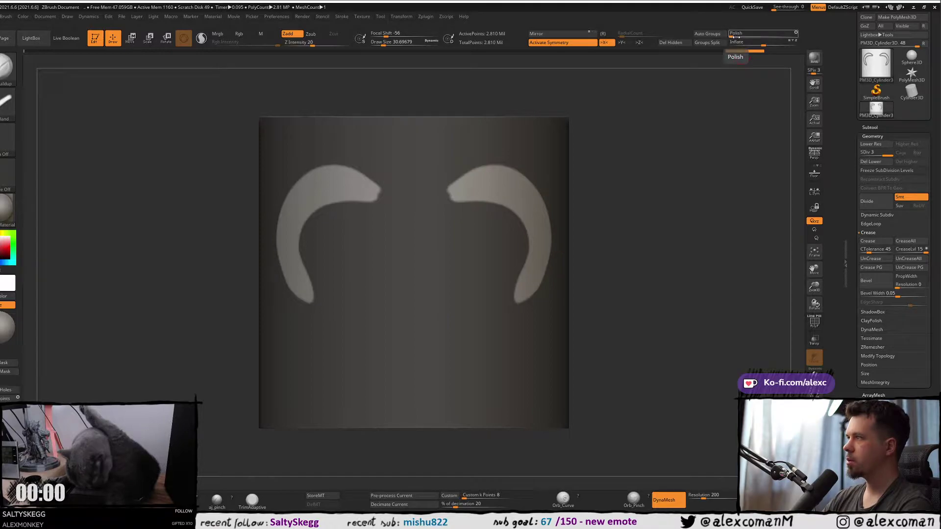
drag(760, 43, 773, 43)
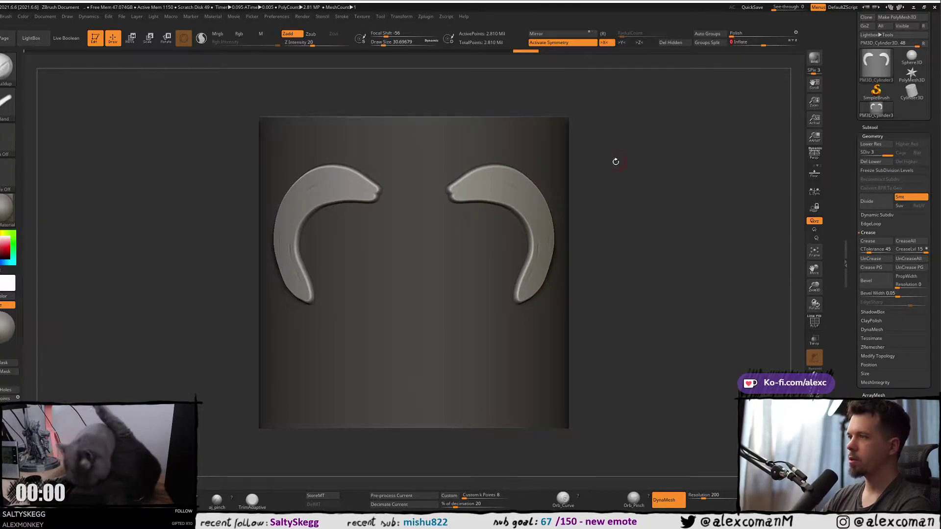
ctrl+drag(706, 186, 651, 235)
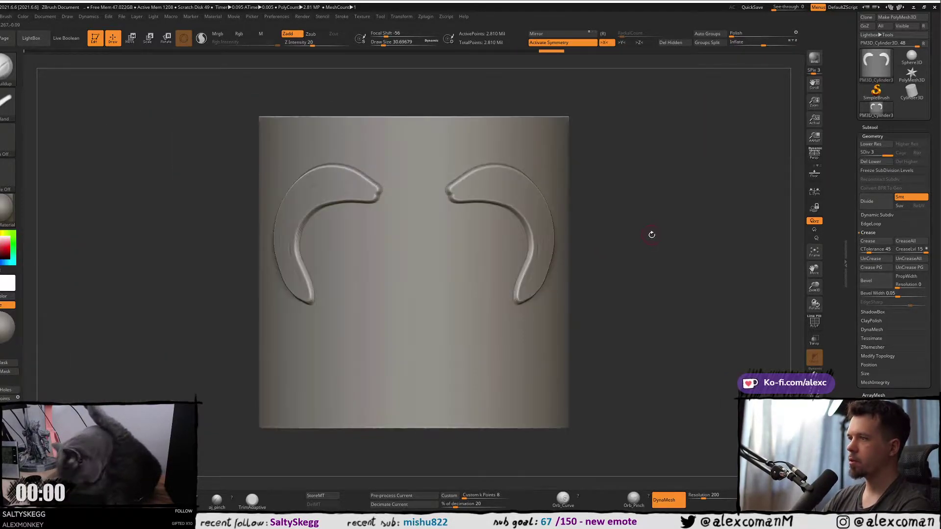
- Apply a light Polish to the cylinder and check the relief of the raised leaf shapes
click(735, 36)
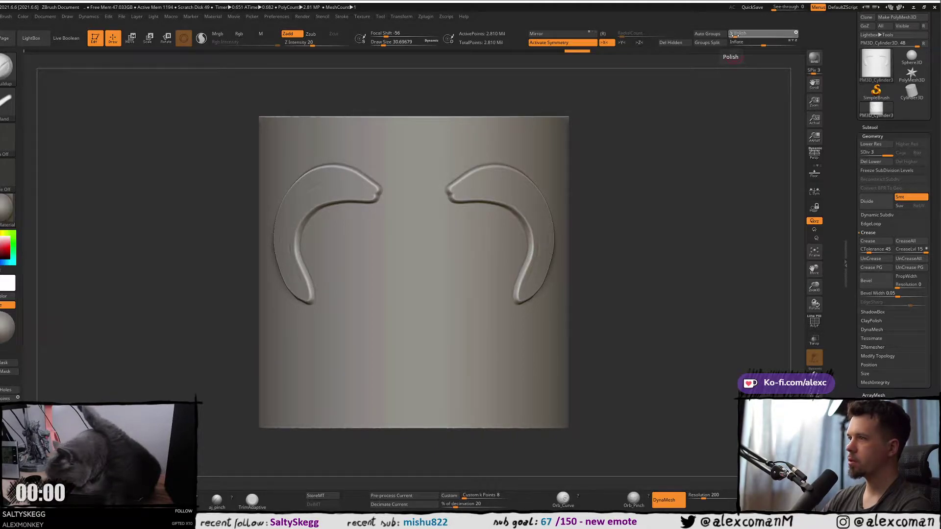
drag(658, 149, 701, 152)
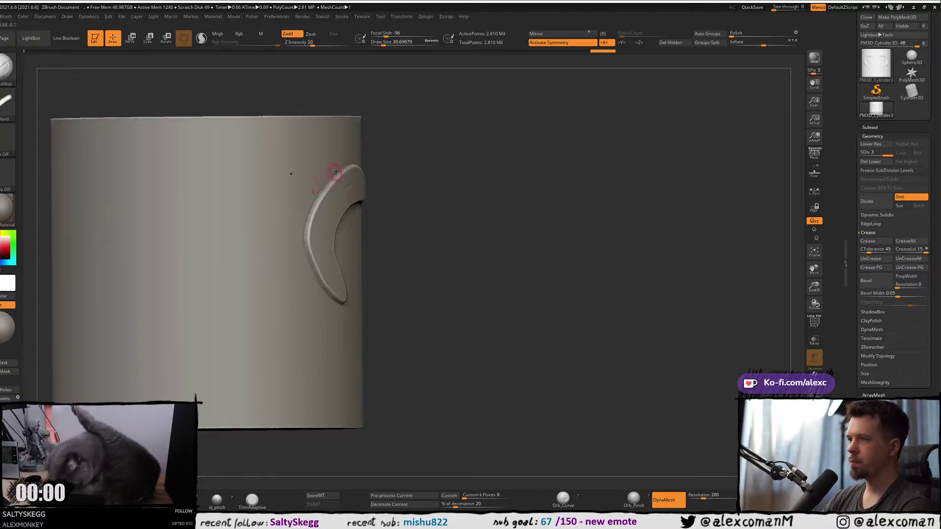
drag(512, 240, 321, 245)
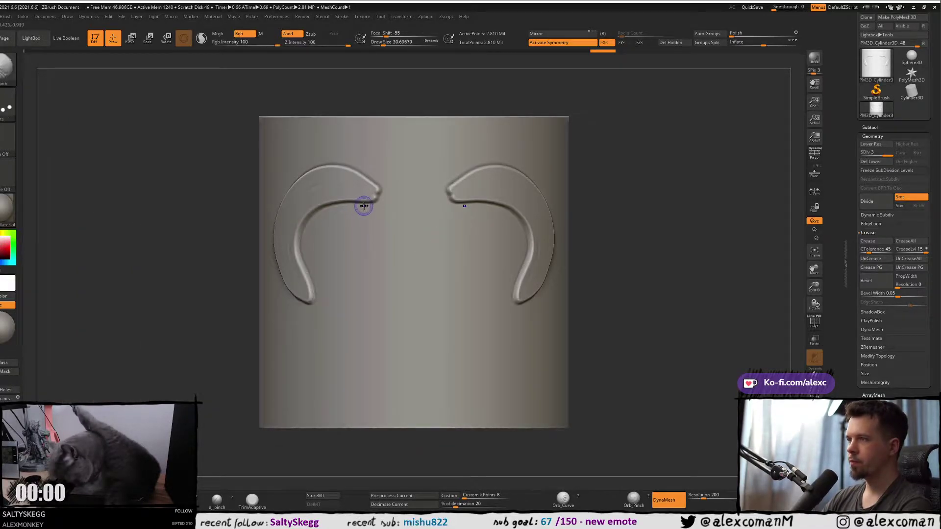
- Carve small notches into the upper edges of the mirrored raised leaf shapes with a subtractive brush at Z Intensity 33
mouse_move(363, 205)
shift+mouse_down()
mouse_move(317, 215)
mouse_move(304, 234)
shift+mouse_up()
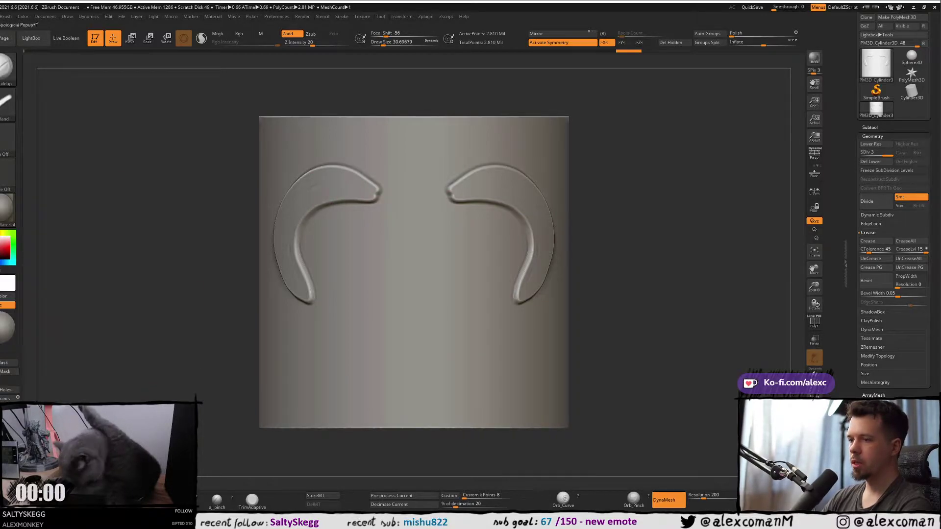
click(181, 500)
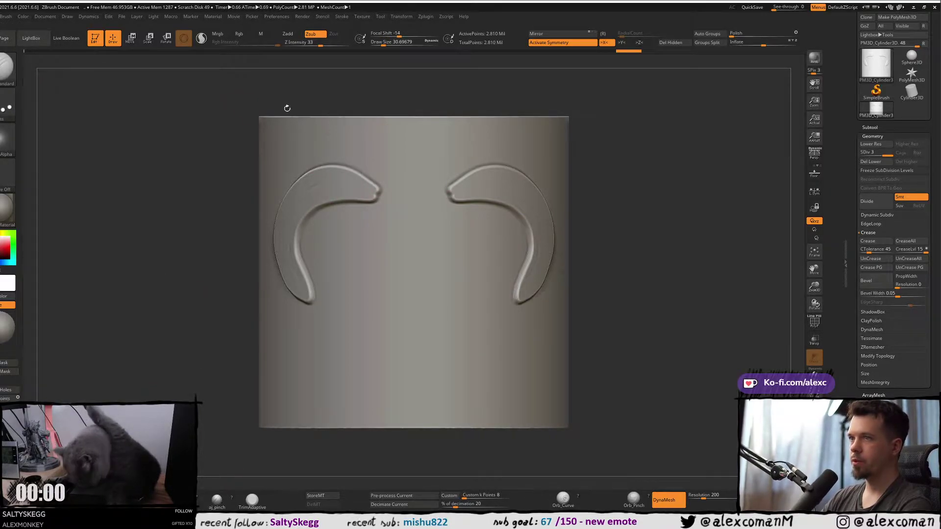
drag(344, 173, 349, 177)
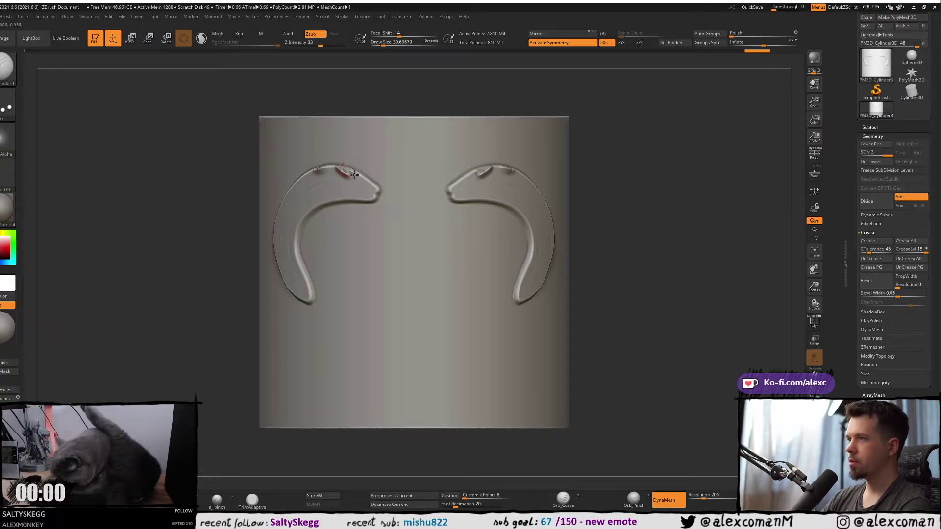
drag(354, 174, 363, 179)
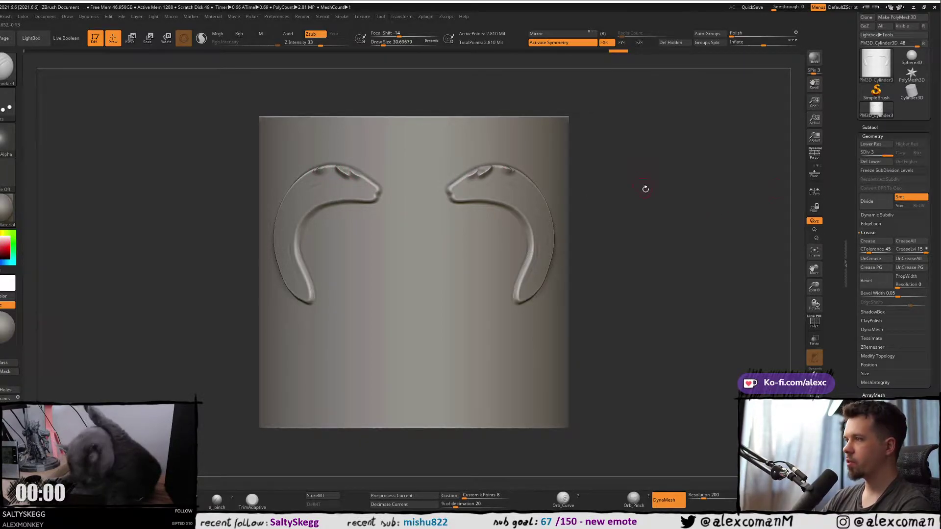
drag(700, 178, 679, 183)
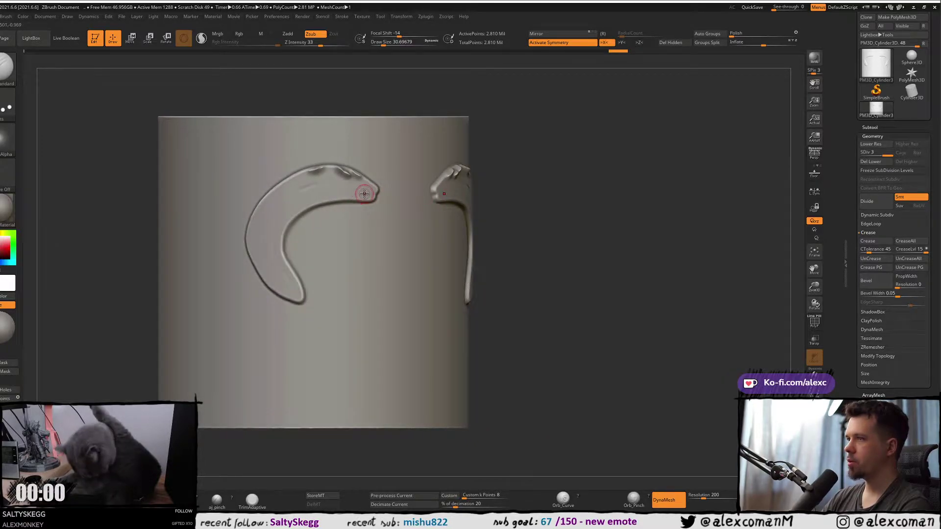
drag(554, 205, 546, 214)
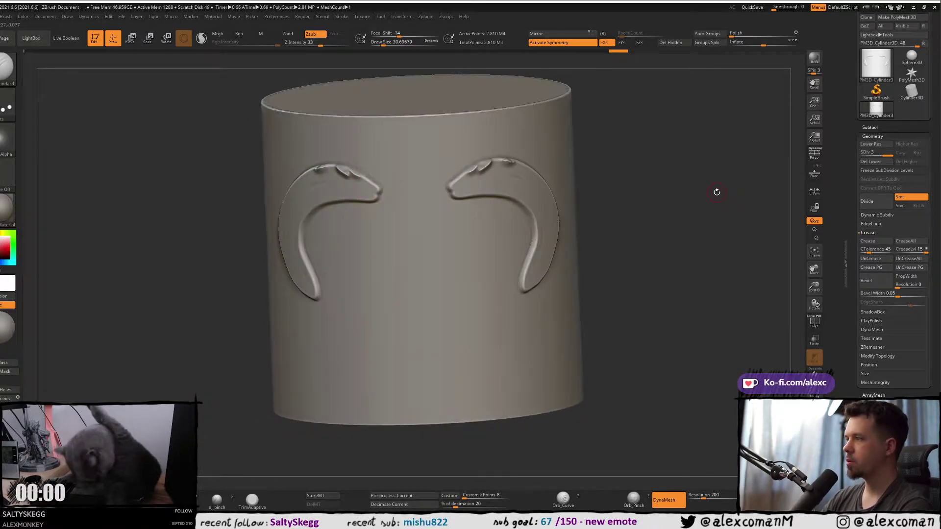
- Examine the DynaMesh and ZRemesher settings available for the cylinder
click(881, 330)
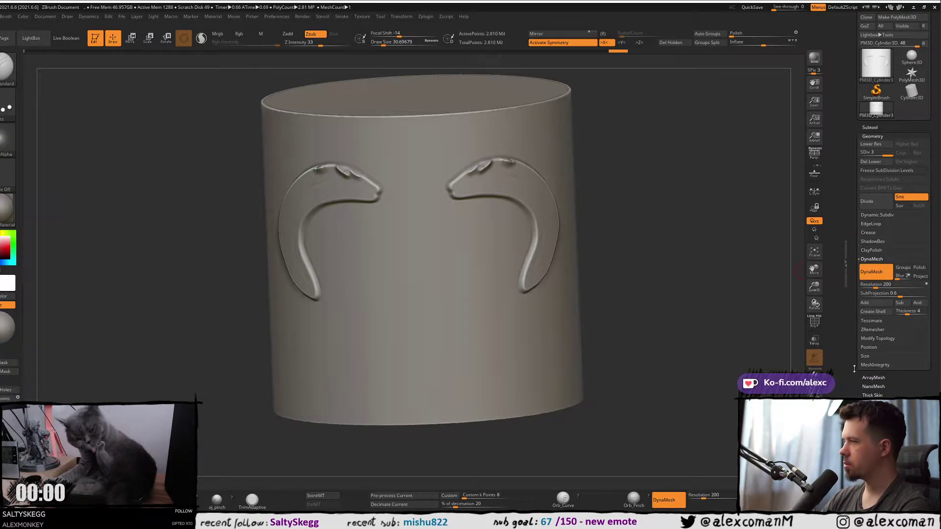
scroll(854, 369, down, 1)
click(873, 322)
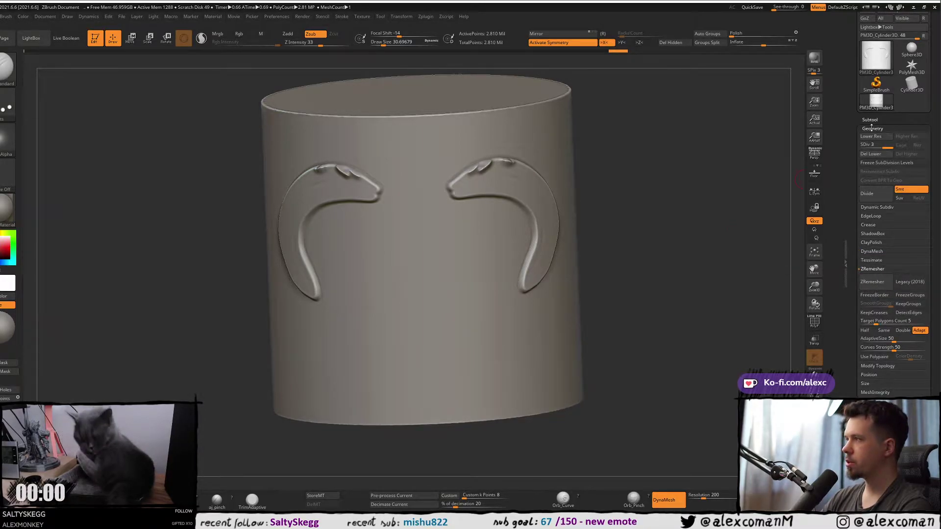
drag(644, 139, 699, 173)
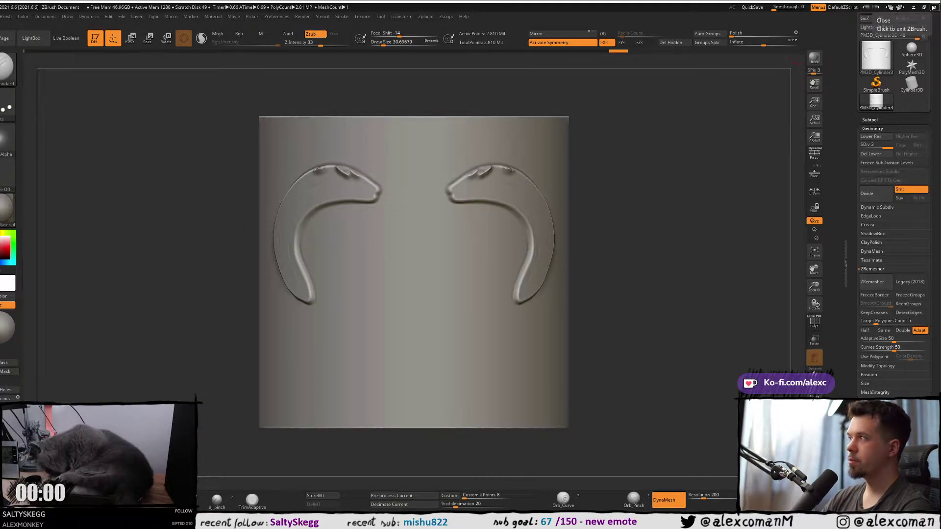
- Close ZBrush and the browser window with the cannon reference to return to 3ds Max
click(934, 7)
click(325, 287)
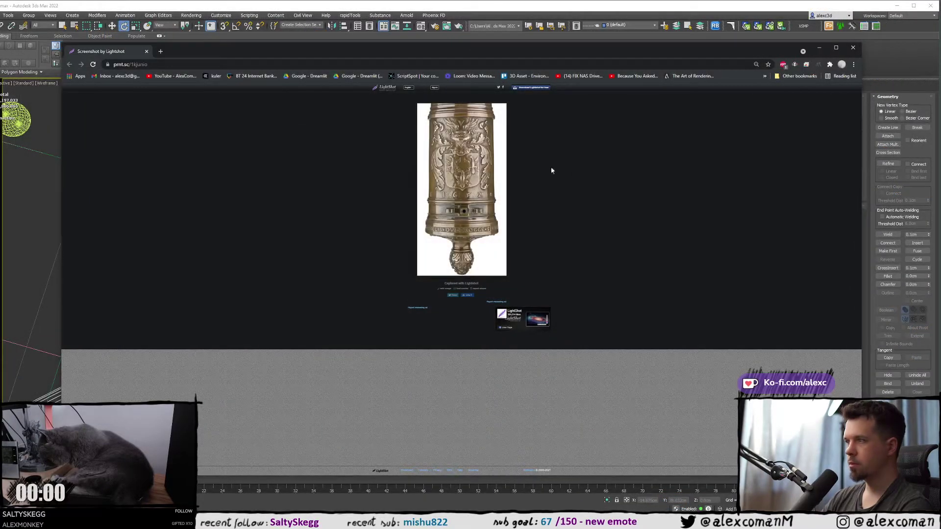
click(853, 48)
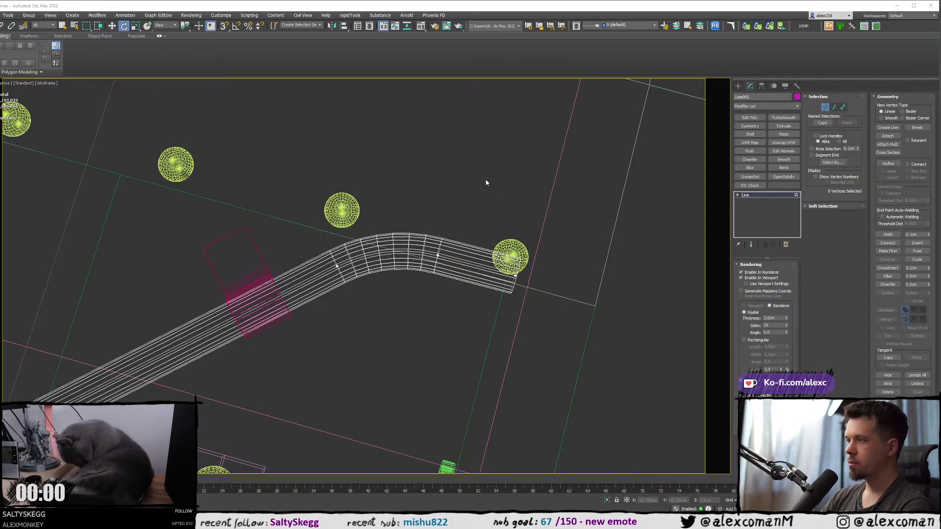
- Move the pipe spline's free end vertex toward the rivet row in the top view
scroll(470, 201, down, 10)
scroll(468, 202, up, 5)
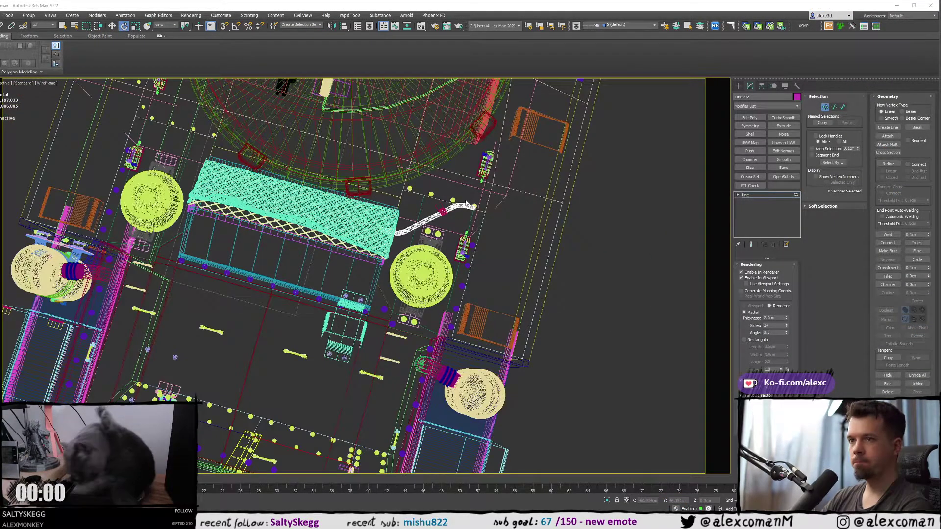
scroll(475, 207, up, 3)
drag(465, 208, 508, 249)
key(w)
key(alt+w)
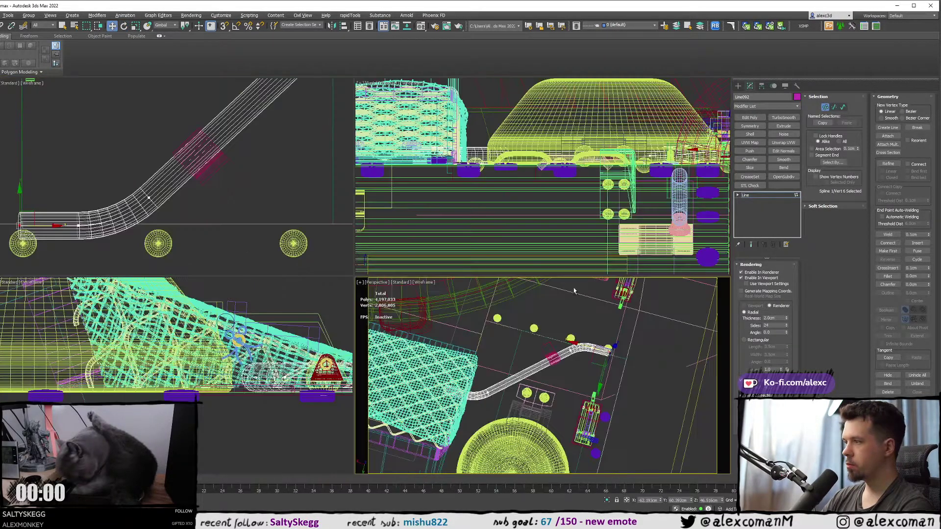
right_click(582, 303)
key(alt+w)
mouse_move(421, 275)
alt+middle_down()
mouse_move(474, 220)
mouse_move(494, 214)
mouse_move(535, 259)
alt+middle_up()
key(F3)
key(alt+w)
right_click(308, 168)
key(alt+w)
scroll(299, 186, down, 6)
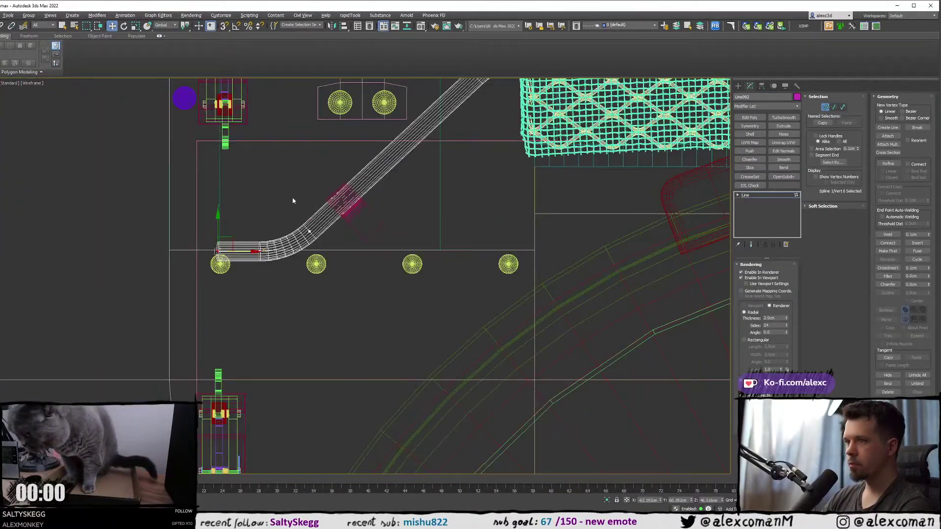
scroll(237, 217, up, 4)
drag(211, 277, 209, 295)
- Shift the vertex next to the pipe's free end toward the rivet row and finish editing the spline
drag(247, 261, 304, 294)
drag(284, 261, 284, 276)
key(alt+w)
right_click(530, 279)
key(alt+w)
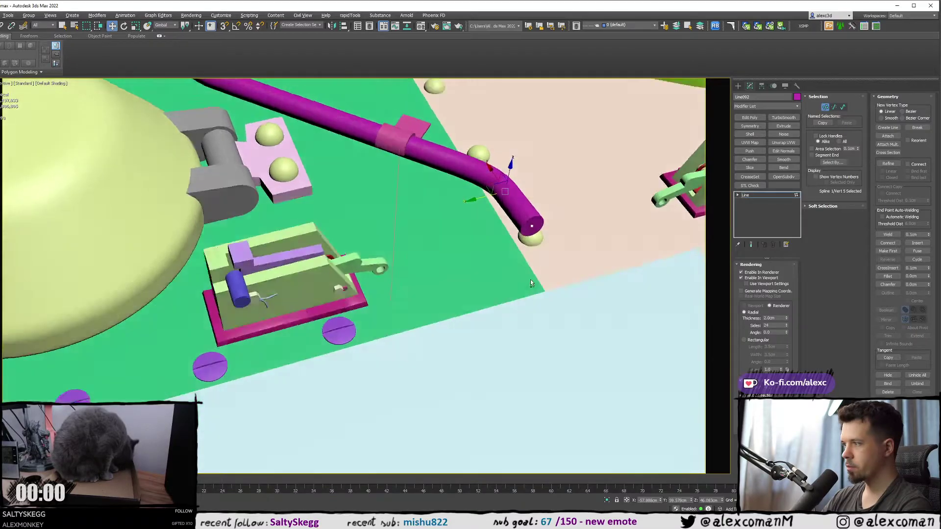
alt+middle_drag(530, 279, 510, 272)
scroll(505, 266, down, 2)
click(548, 256)
scroll(515, 265, down, 4)
click(738, 86)
- Copy a purple slotted screw from the hull's seam to the green plate's corner beside the rivet row
middle_drag(201, 198, 253, 227)
scroll(254, 227, up, 2)
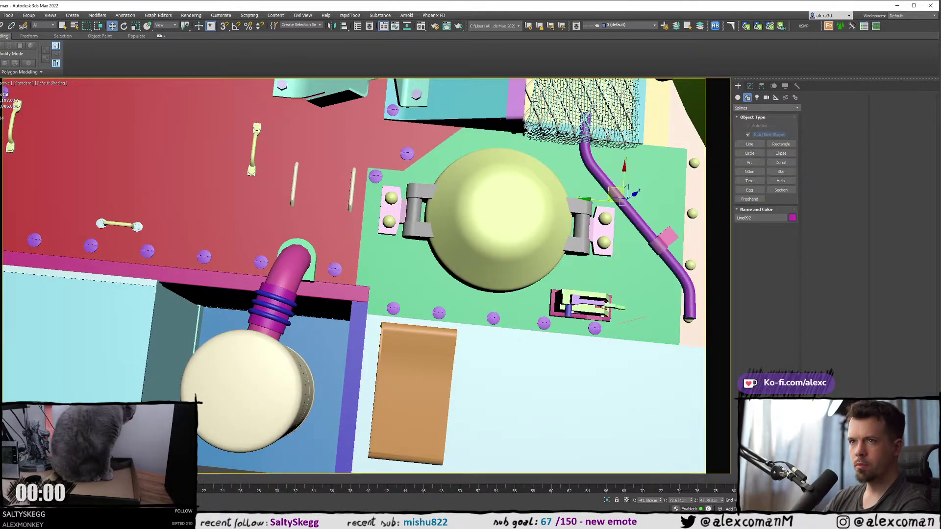
middle_drag(334, 262, 330, 239)
scroll(330, 239, up, 2)
click(415, 307)
middle_drag(415, 306, 256, 274)
scroll(256, 274, down, 2)
middle_drag(261, 237, 205, 256)
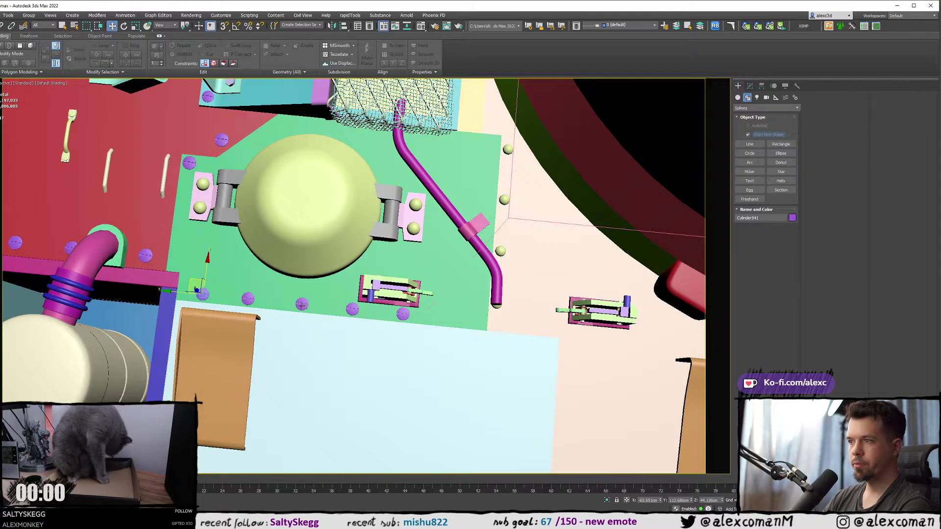
mouse_move(194, 278)
shift+mouse_down()
mouse_move(463, 169)
mouse_move(473, 154)
shift+mouse_up()
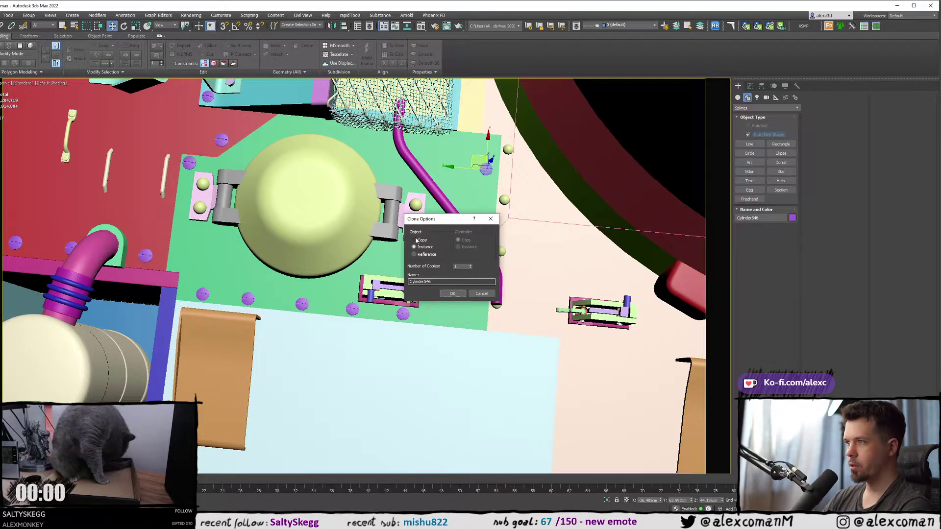
click(452, 293)
- Scale the copied screw down to roughly the rivets' diameter and raise it onto the green plate's surface
scroll(460, 221, up, 4)
mouse_move(456, 223)
alt+middle_down()
mouse_move(542, 219)
mouse_move(474, 248)
mouse_move(211, 236)
alt+middle_up()
scroll(531, 223, down, 4)
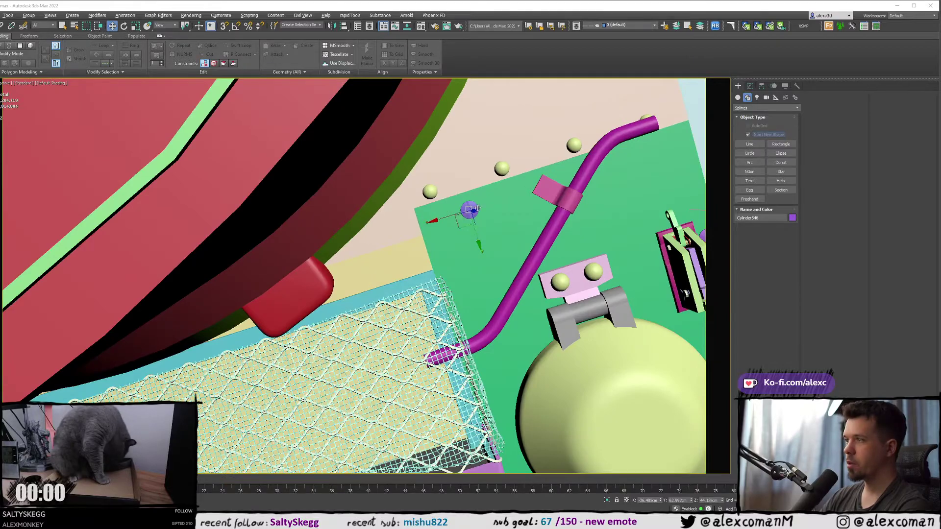
scroll(441, 199, up, 10)
key(F4)
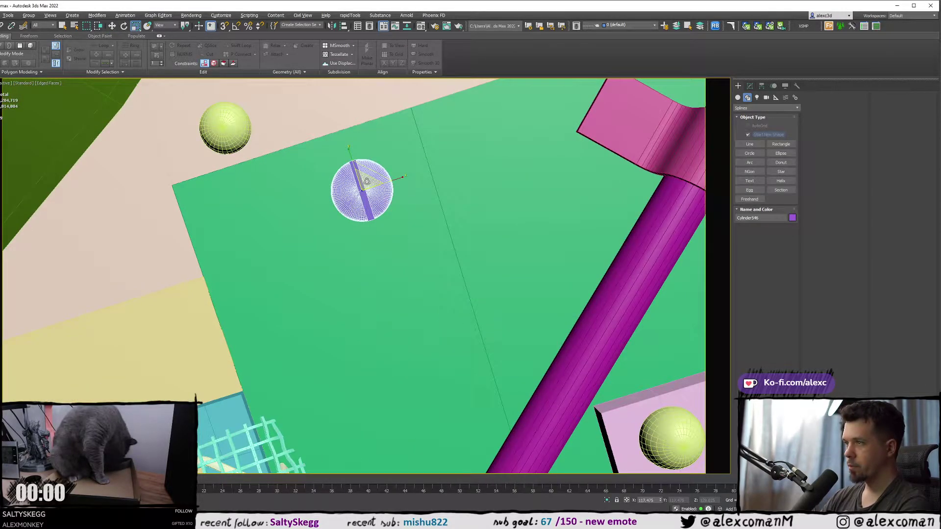
drag(367, 180, 370, 191)
key(w)
alt+middle_drag(370, 191, 350, 184)
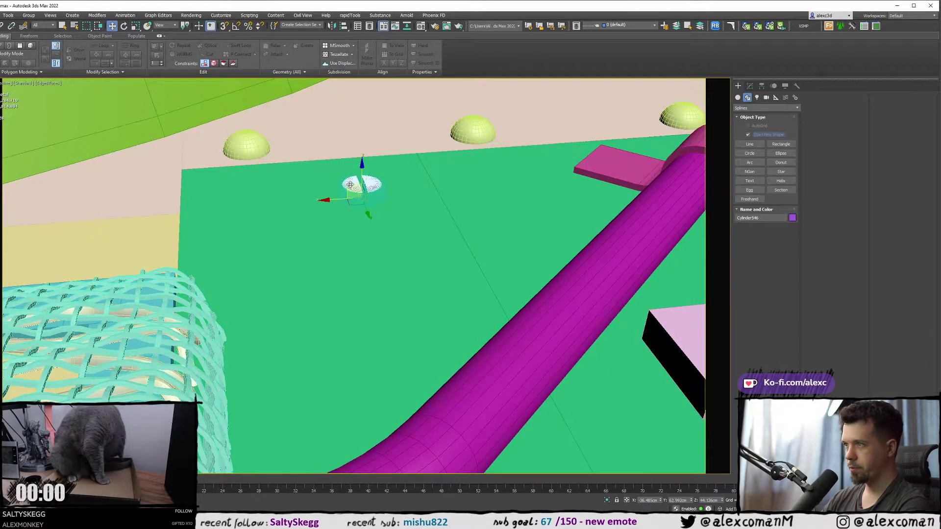
drag(350, 185, 333, 182)
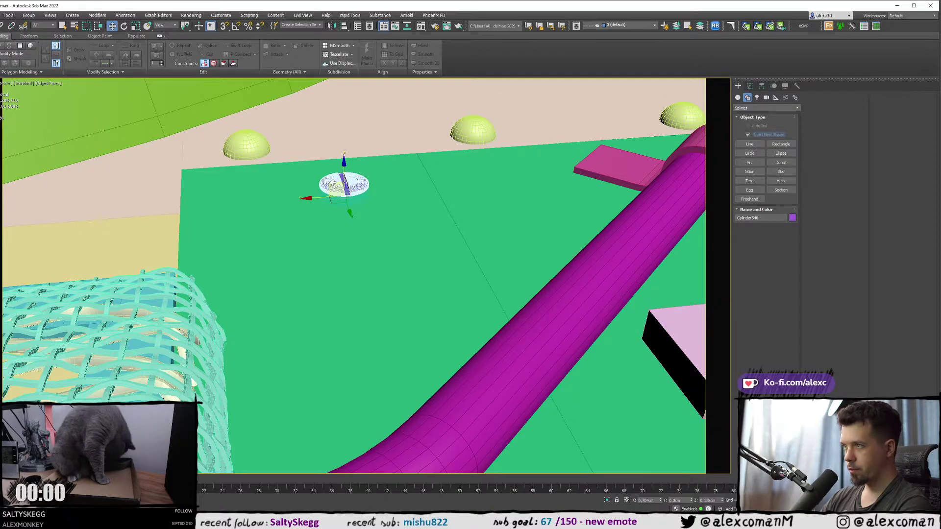
- Move the screw closer to the green plate's corner and try cloning it along the edge
mouse_move(350, 177)
alt+middle_down()
mouse_move(345, 214)
mouse_move(340, 190)
alt+middle_up()
scroll(345, 214, down, 4)
middle_drag(340, 190, 306, 177)
key(F4)
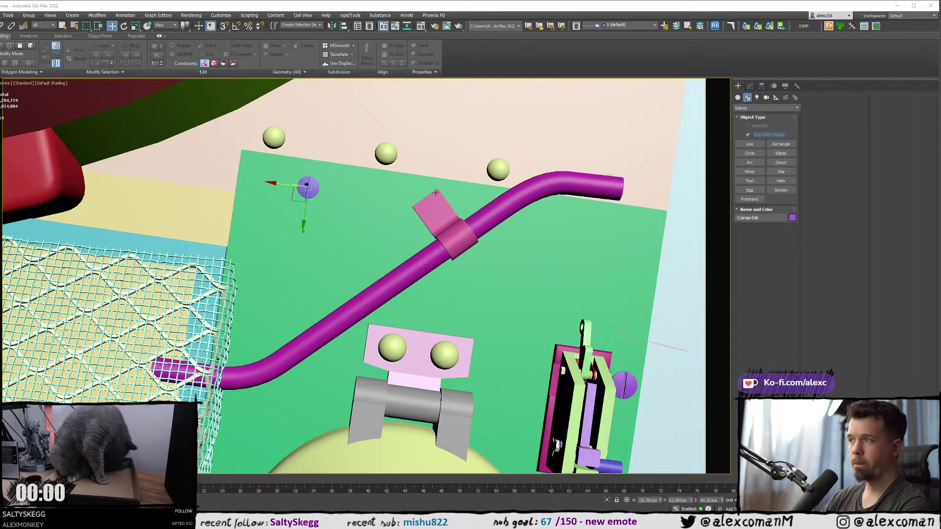
mouse_move(302, 180)
mouse_down()
mouse_move(274, 194)
mouse_move(395, 210)
mouse_move(419, 223)
mouse_move(321, 198)
mouse_up()
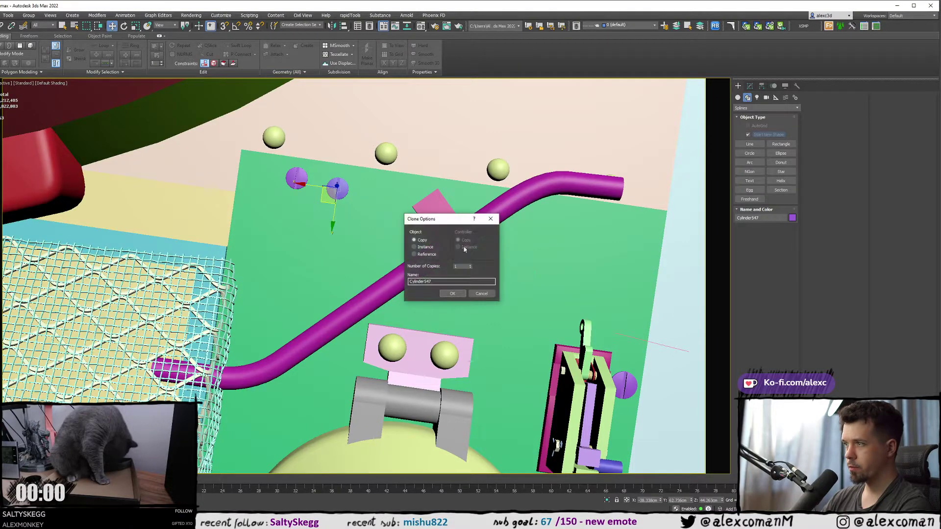
click(487, 292)
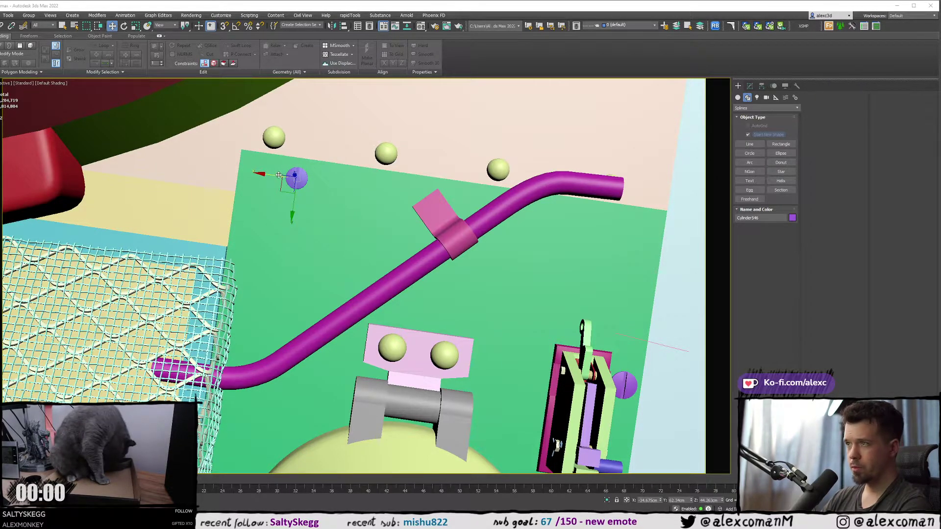
- Try placing independent copies of the screw along the plate's edge, and undo the copy at the pipe bracket
drag(278, 175, 405, 190)
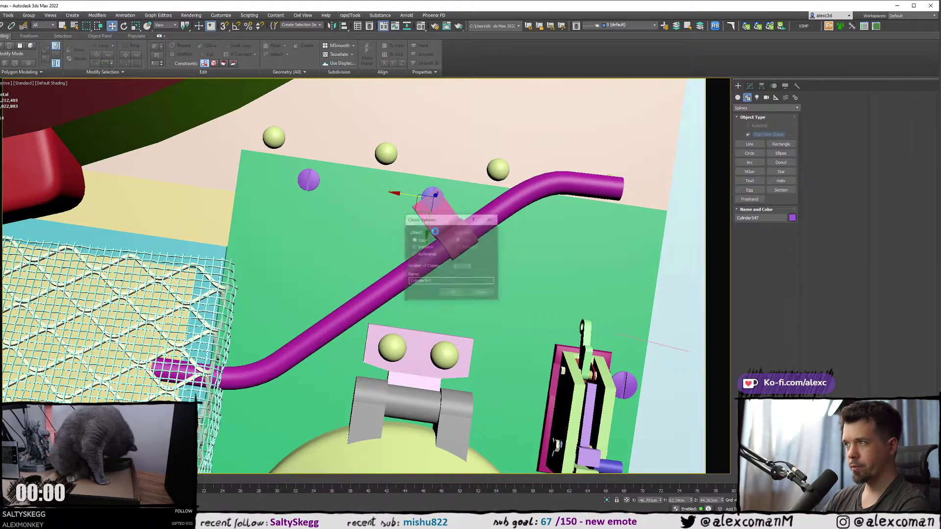
click(455, 293)
middle_drag(392, 182, 318, 183)
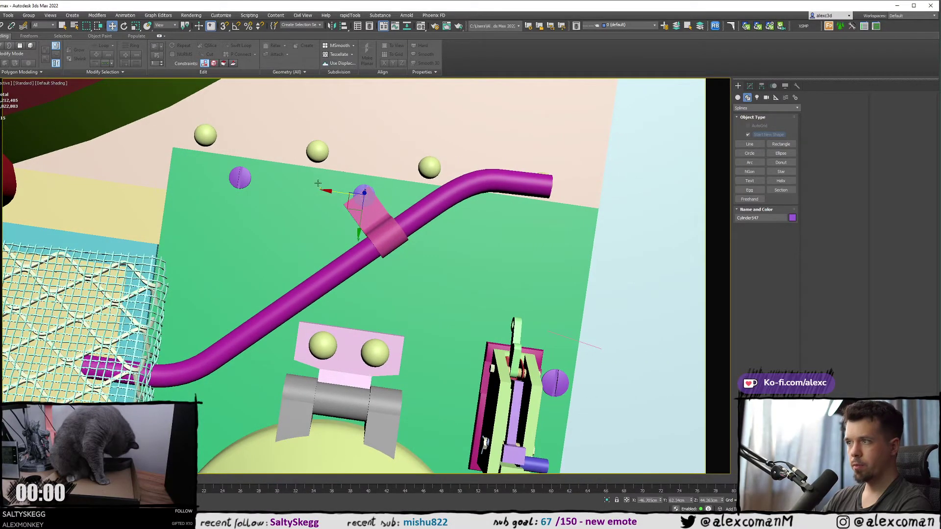
shift+drag(342, 196, 465, 213)
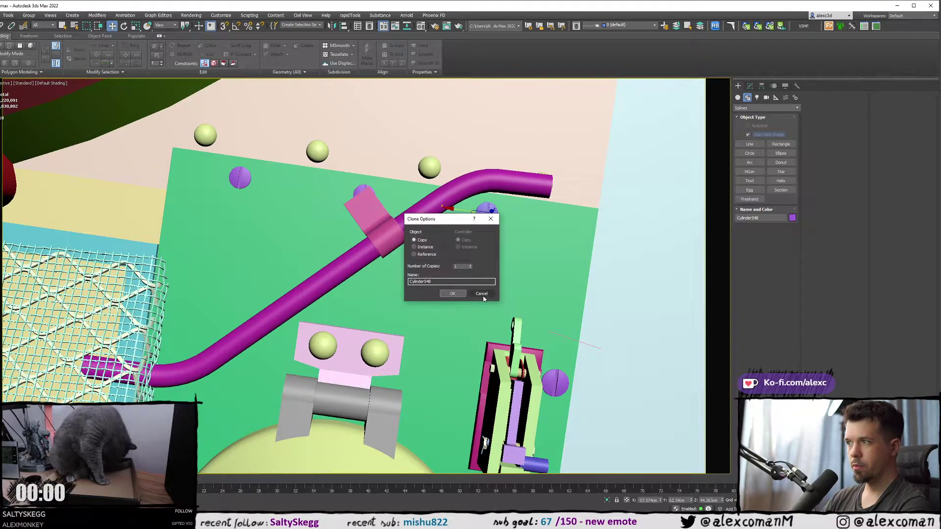
click(482, 295)
key(ctrl+z)
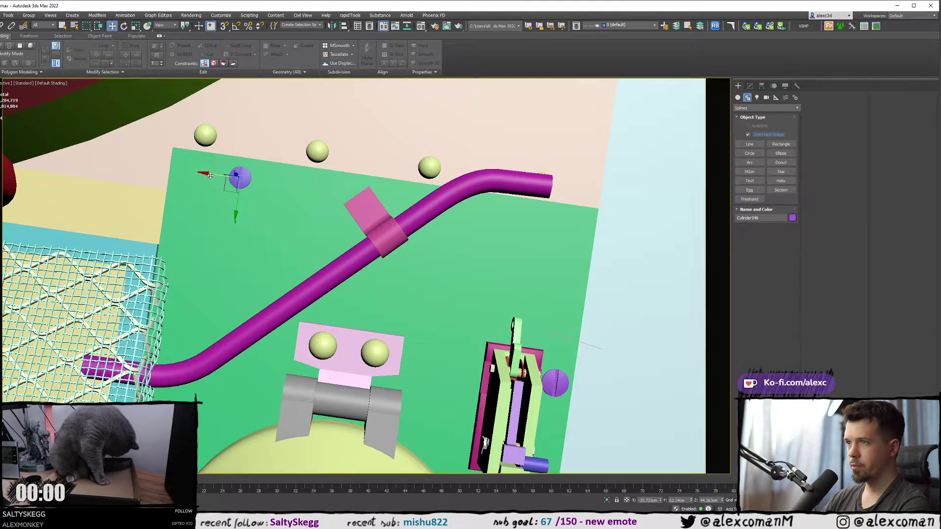
- Clone the corner screw as two instances along the plate's edge, one at the pipe bracket and one past the pipe
shift+drag(210, 175, 342, 193)
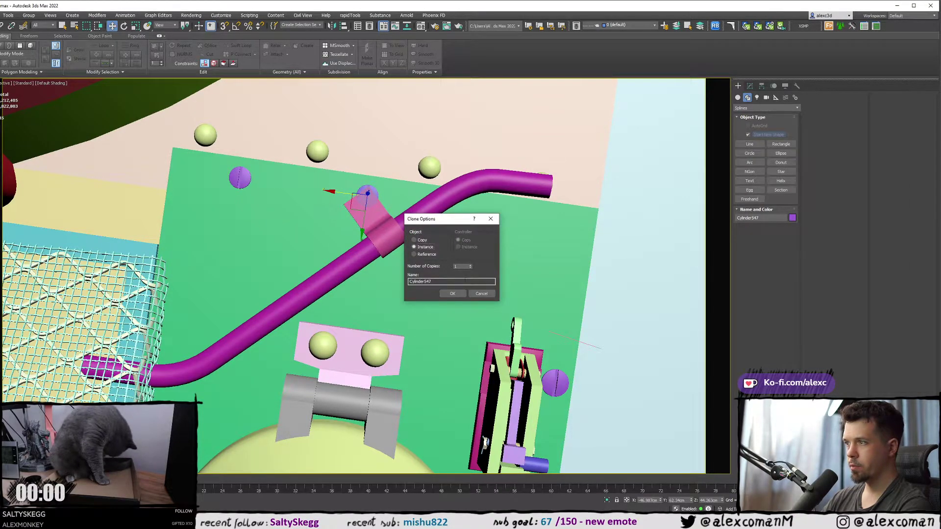
click(452, 294)
middle_drag(314, 186, 256, 172)
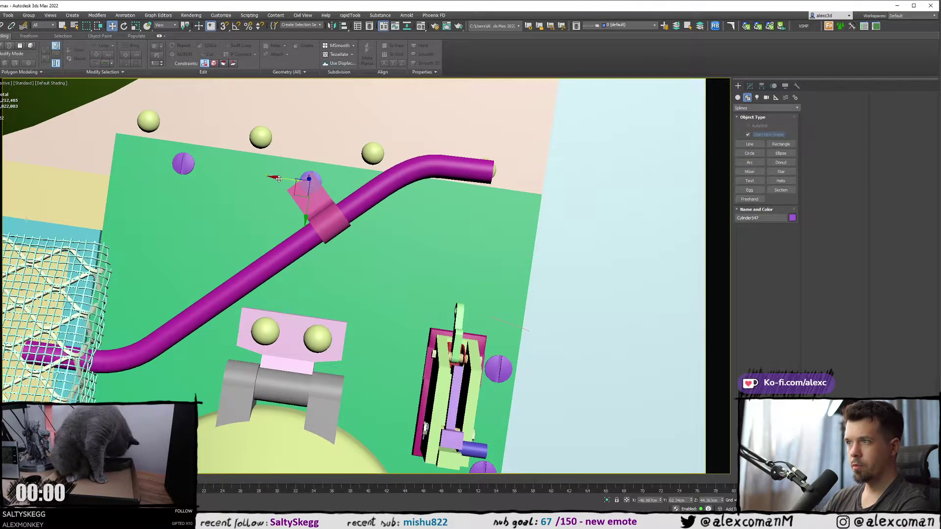
shift+drag(278, 178, 401, 197)
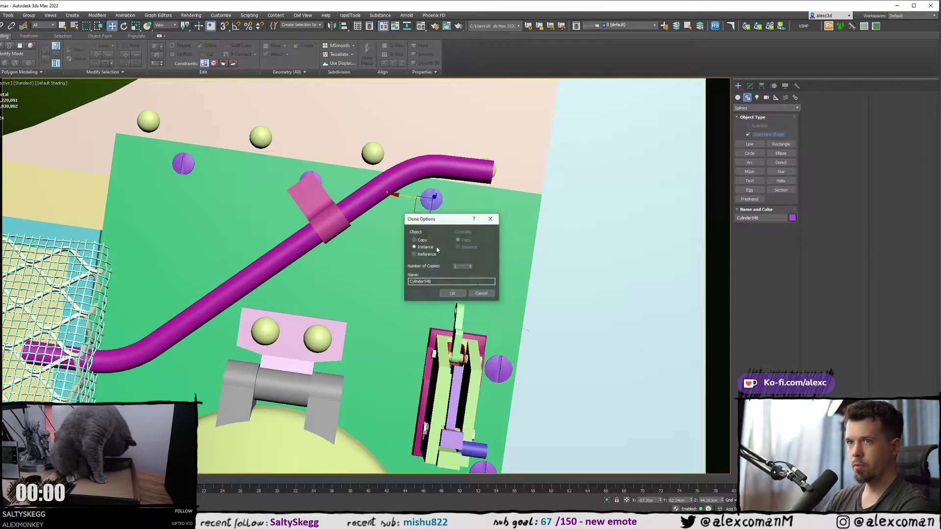
click(461, 294)
- Clone the screw past the pipe as one instance at the green plate's outer edge, above the latch
middle_drag(441, 231, 362, 203)
shift+drag(341, 188, 420, 244)
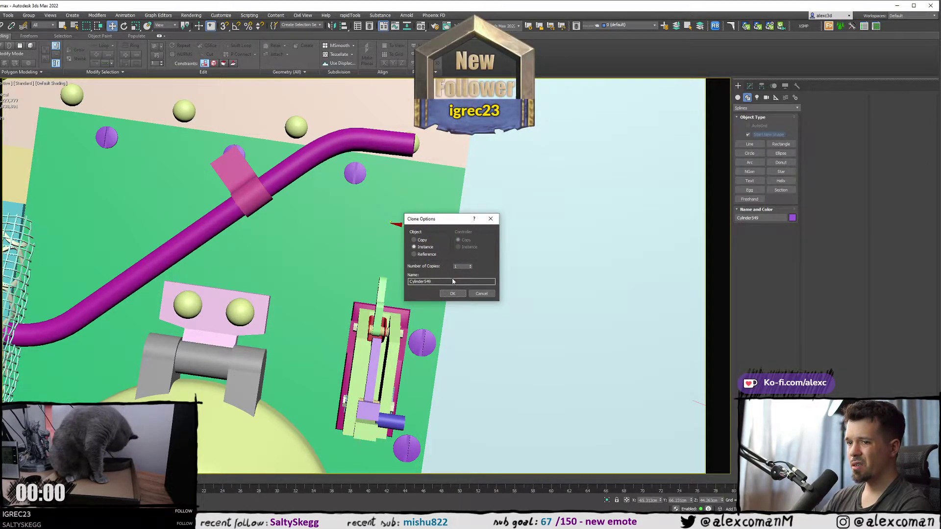
click(453, 293)
- Use snapping to shift the new screw sideways into line with the larger screws along the plate's outer edge
scroll(399, 205, up, 5)
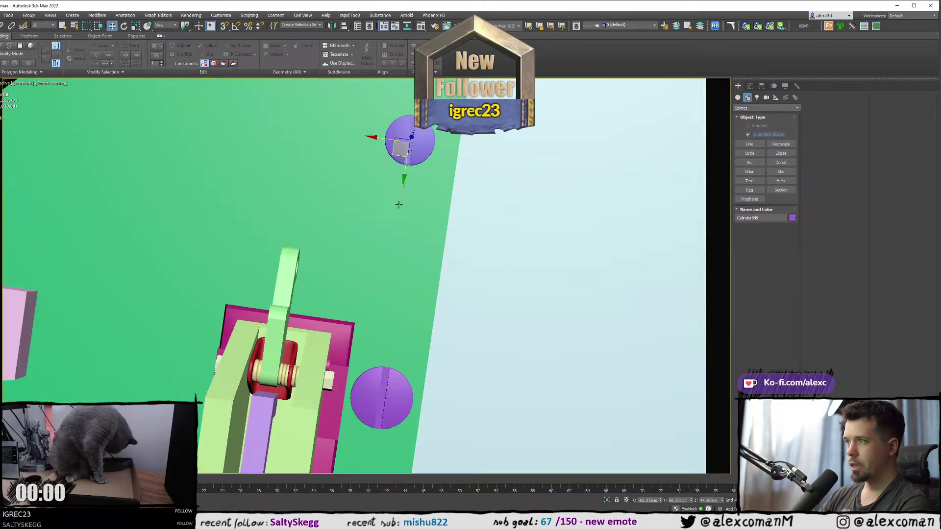
scroll(399, 205, down, 4)
scroll(360, 290, up, 1)
key(s)
key(F3)
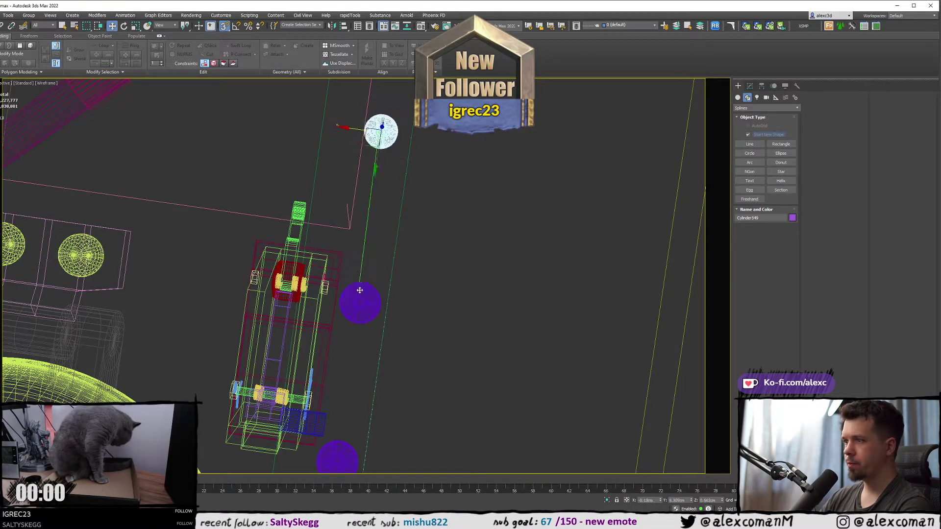
key(F3)
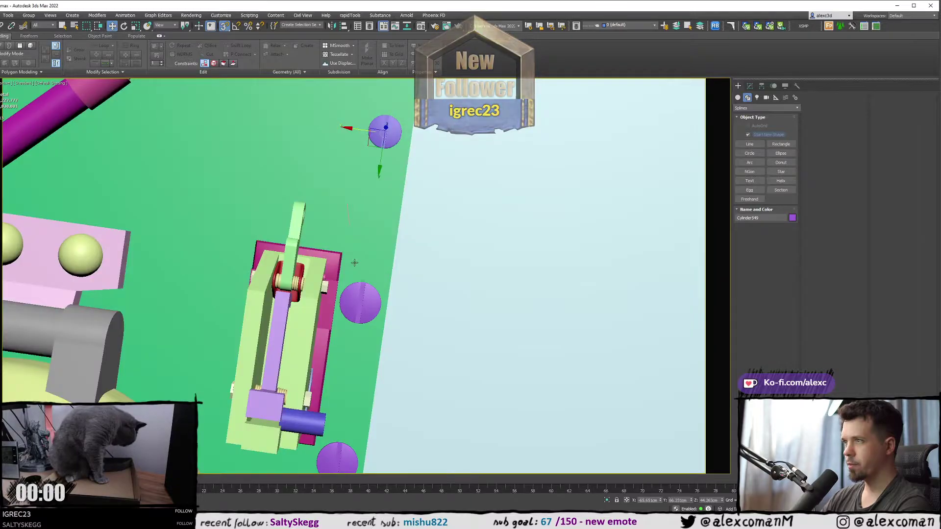
scroll(354, 263, down, 5)
key(s)
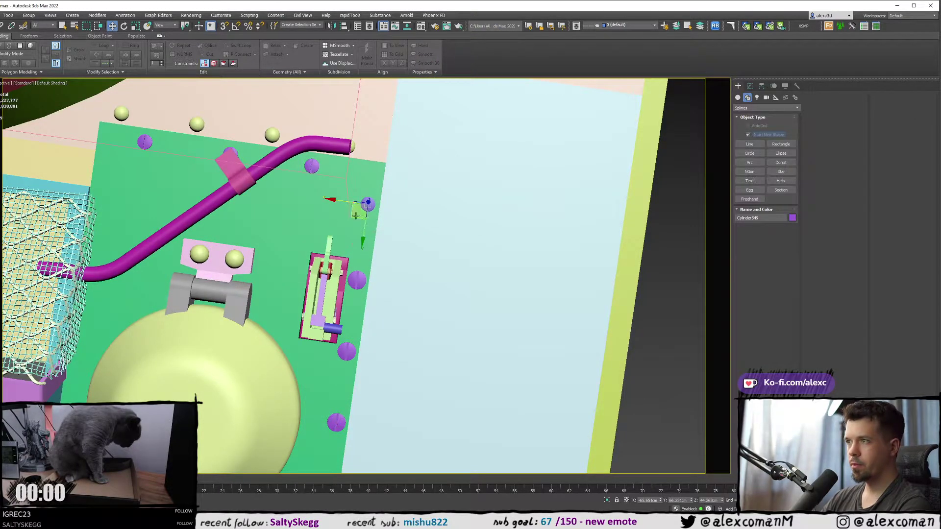
- Show edged faces on the model and fine-tune the new screw's sideways position in the outer-edge row
scroll(364, 222, down, 5)
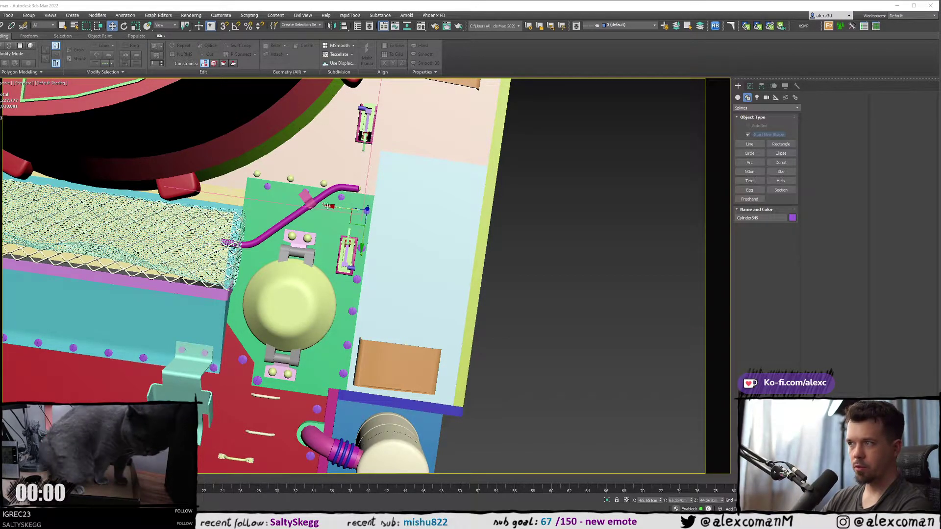
middle_drag(312, 286, 313, 247)
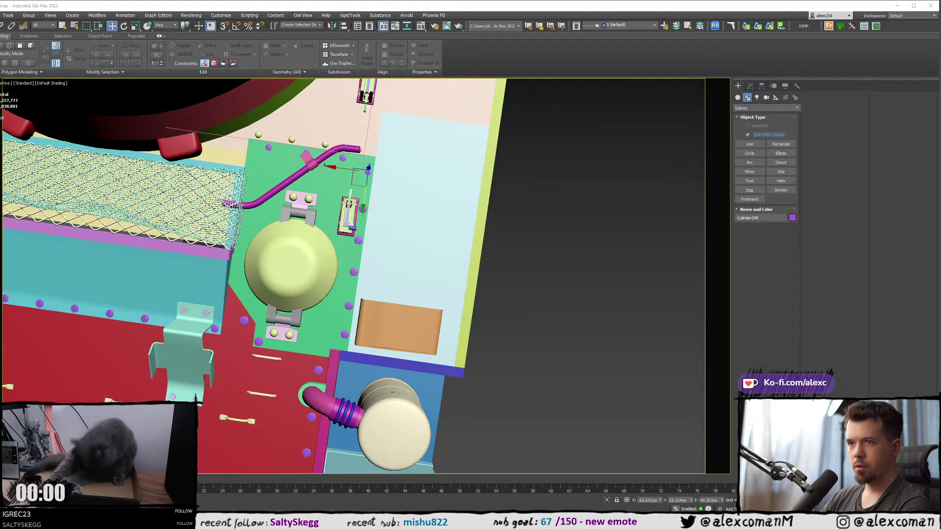
right_drag(15, 147, 115, 164)
scroll(114, 186, up, 3)
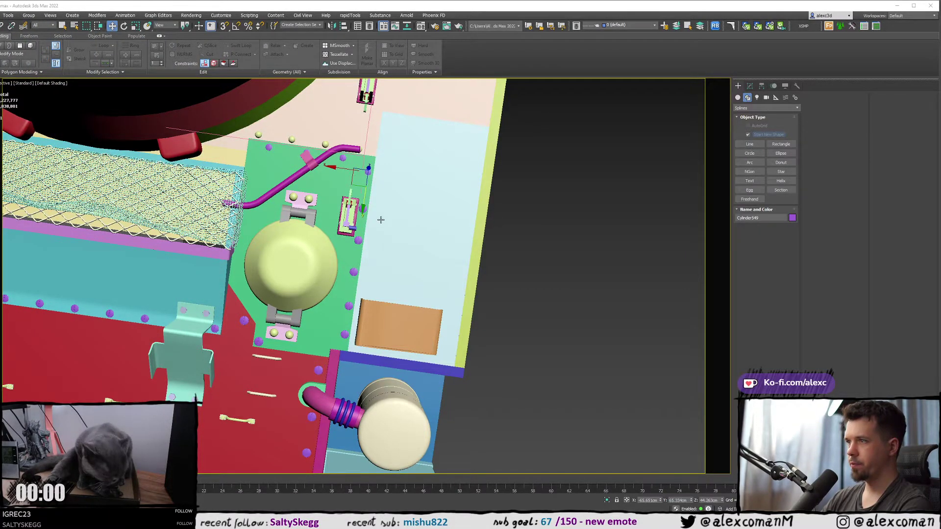
alt+middle_drag(381, 220, 308, 174)
scroll(313, 172, up, 3)
key(F4)
scroll(428, 169, down, 1)
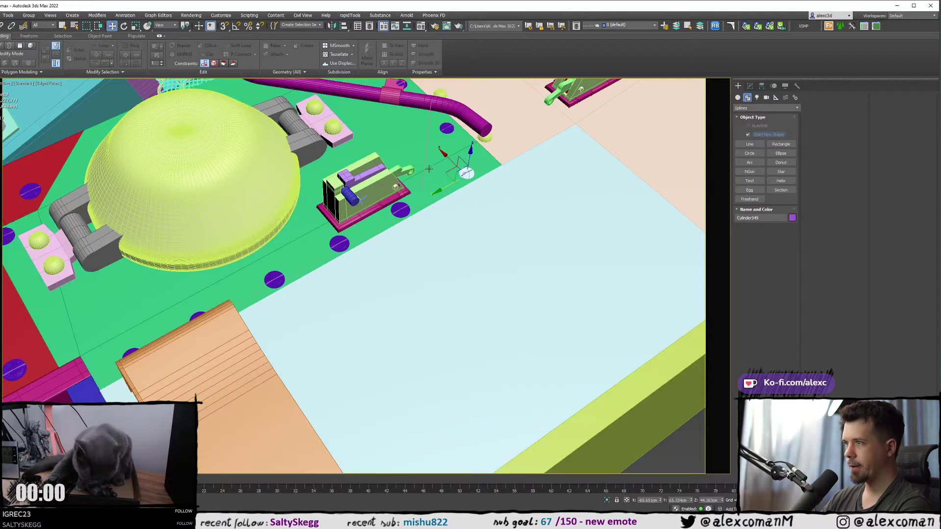
alt+middle_drag(429, 168, 329, 139)
drag(329, 134, 330, 134)
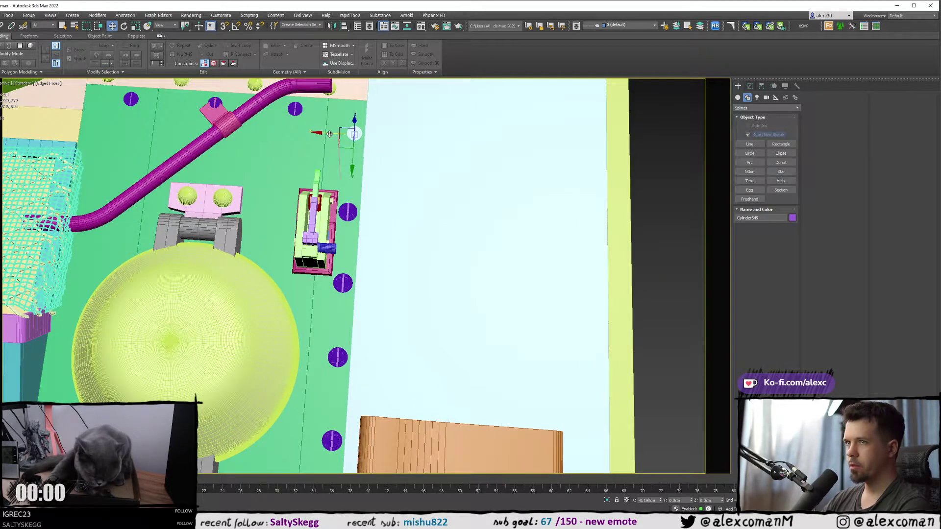
alt+middle_drag(335, 161, 387, 159)
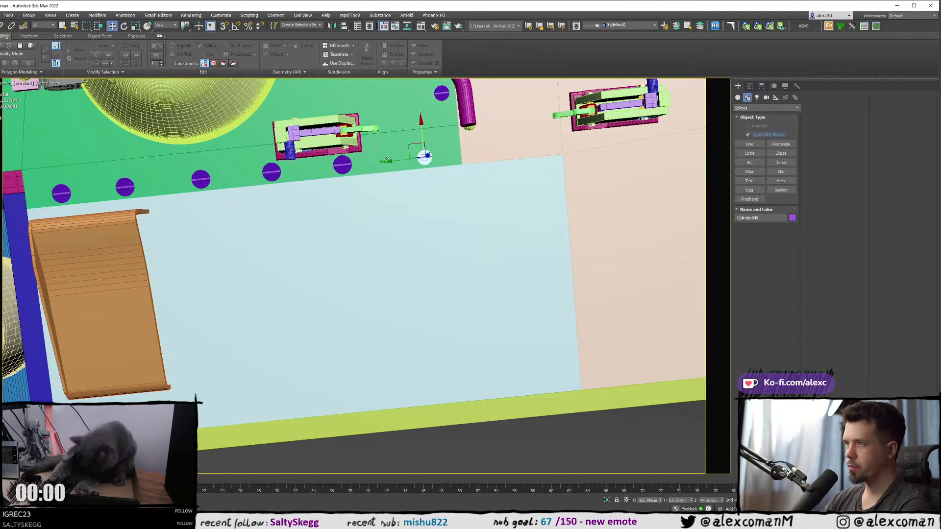
- Clone the small screw along the outer edge, snapping the clone onto the centre of the neighbouring larger screw beside the latch
scroll(386, 159, up, 3)
key(s)
click(343, 191)
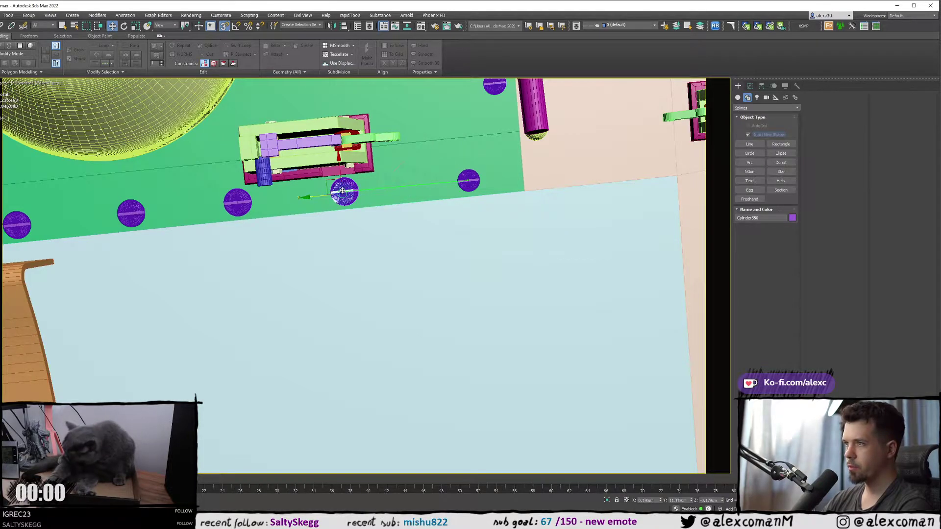
shift+drag(342, 191, 381, 223)
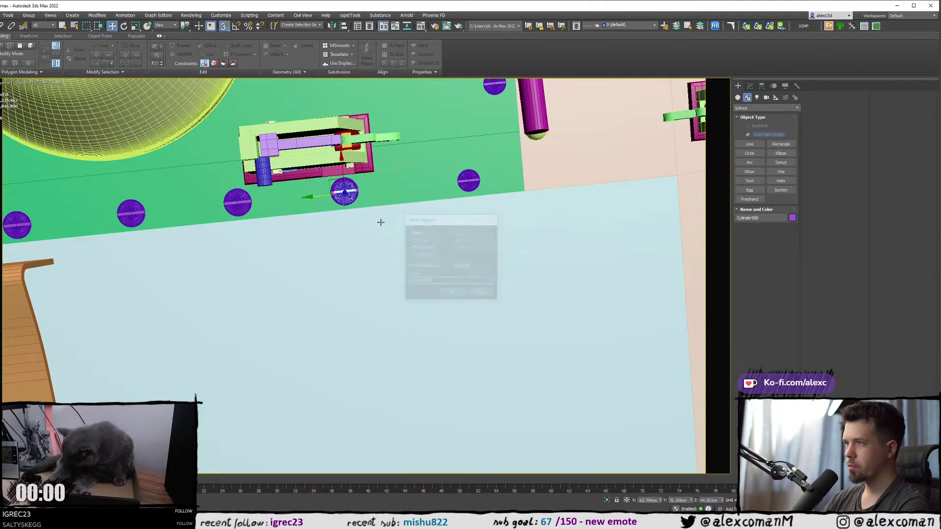
key(Escape)
scroll(346, 192, up, 10)
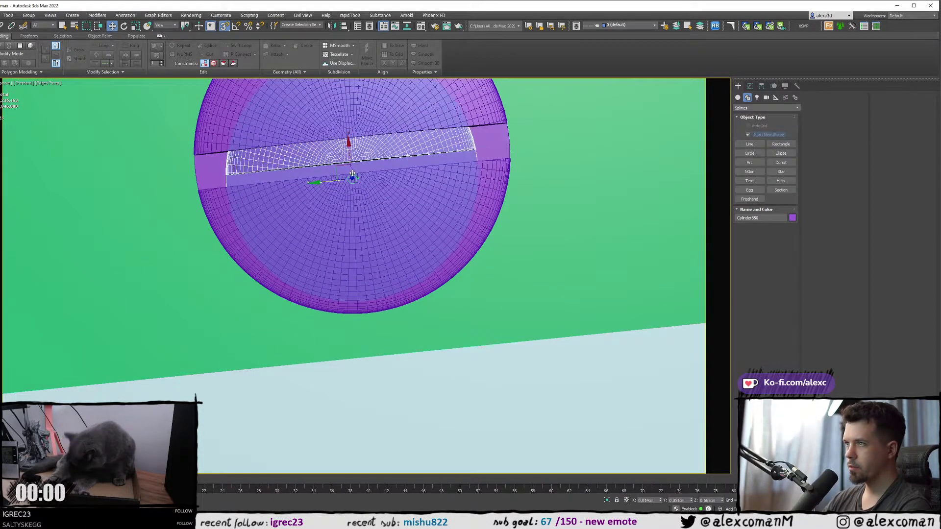
scroll(352, 173, down, 10)
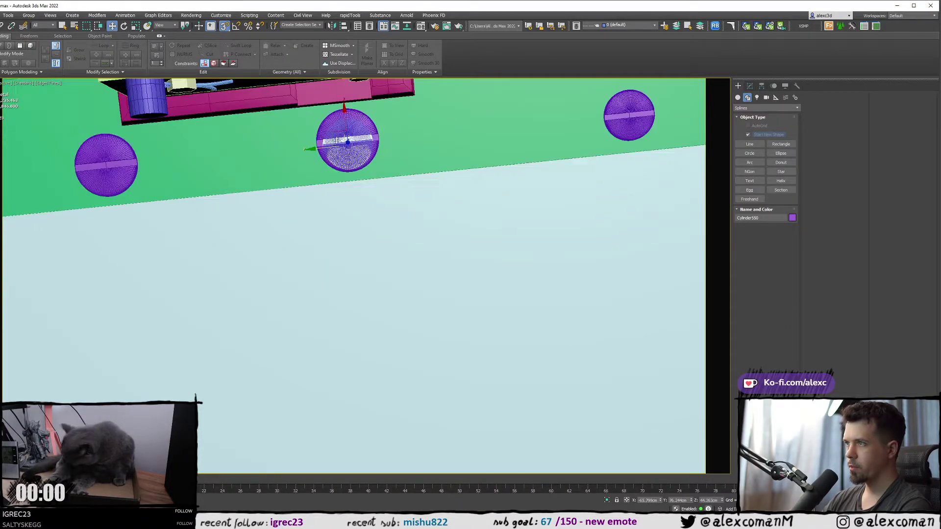
- Clone the selected screw as instances in an evenly spaced row along the green plate's outer edge
middle_drag(336, 140, 594, 172)
mouse_move(602, 176)
shift+mouse_down()
mouse_move(465, 177)
mouse_move(355, 193)
mouse_move(394, 197)
shift+mouse_up()
scroll(355, 193, up, 7)
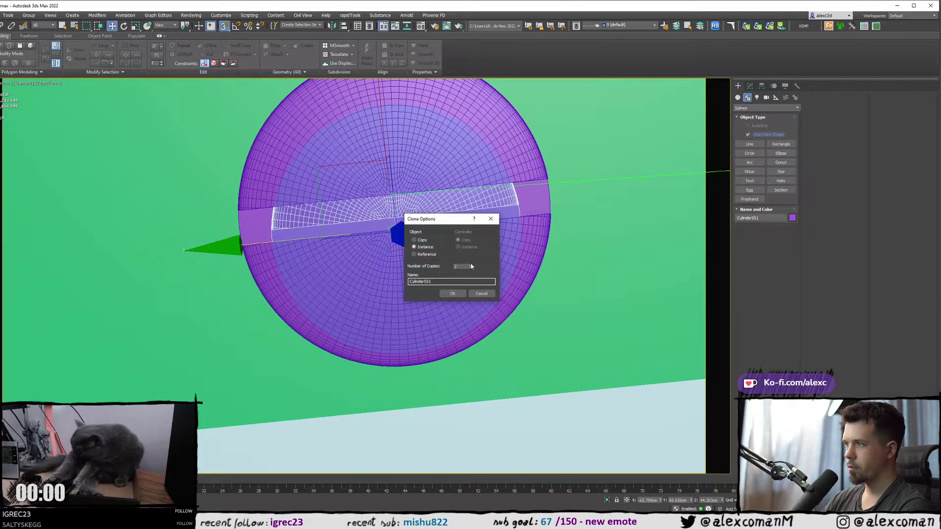
click(452, 293)
scroll(326, 258, down, 10)
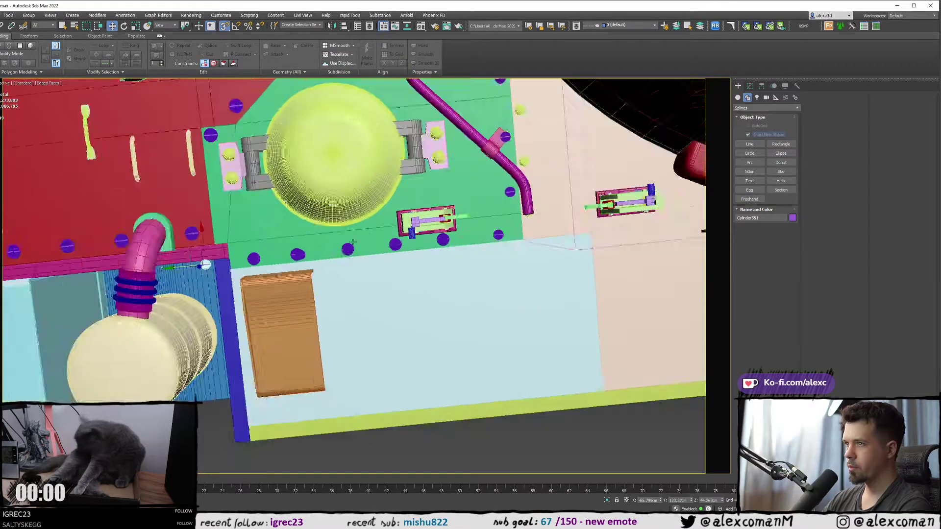
- Select the five old, unevenly placed screws along the green plate's outer edge and delete them
scroll(333, 245, up, 10)
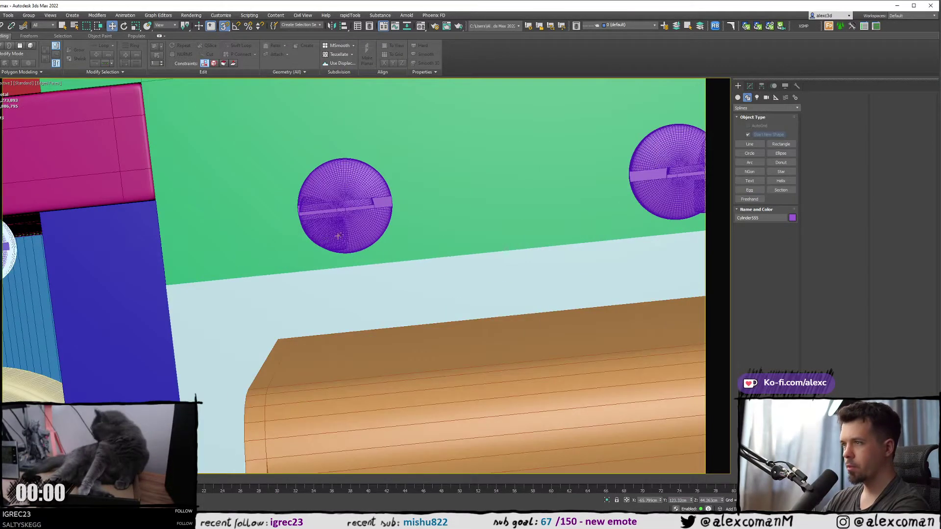
click(341, 209)
scroll(333, 209, up, 3)
scroll(349, 207, down, 3)
click(349, 206)
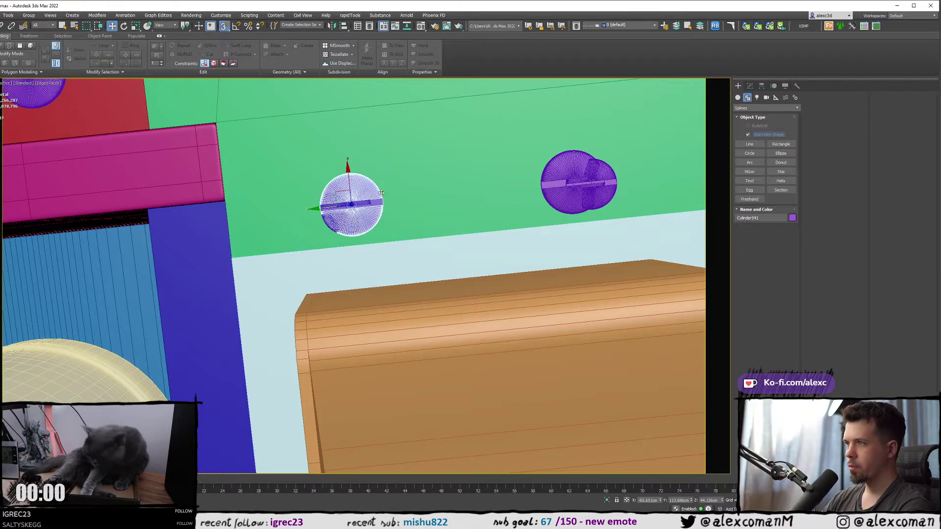
scroll(529, 193, down, 2)
middle_drag(530, 193, 341, 206)
ctrl+click(371, 188)
ctrl+click(546, 180)
scroll(490, 167, down, 4)
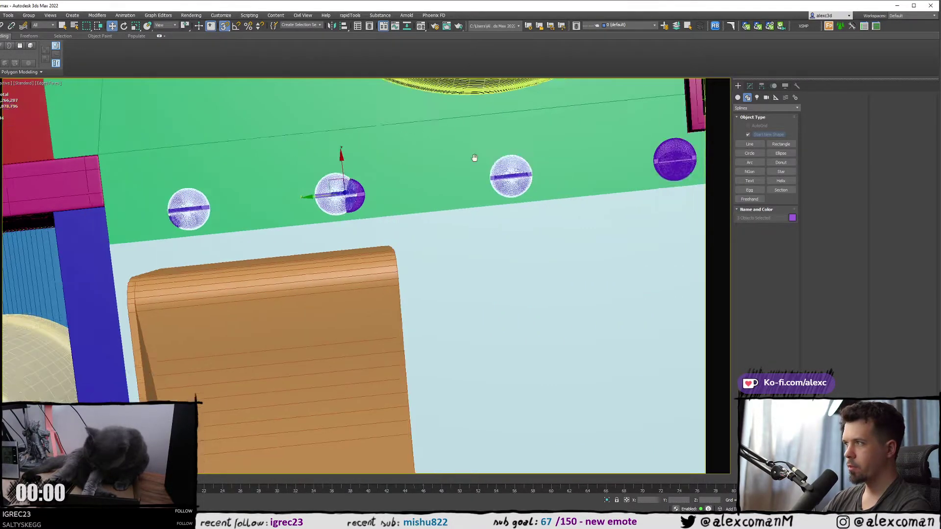
ctrl+click(394, 143)
ctrl+click(475, 139)
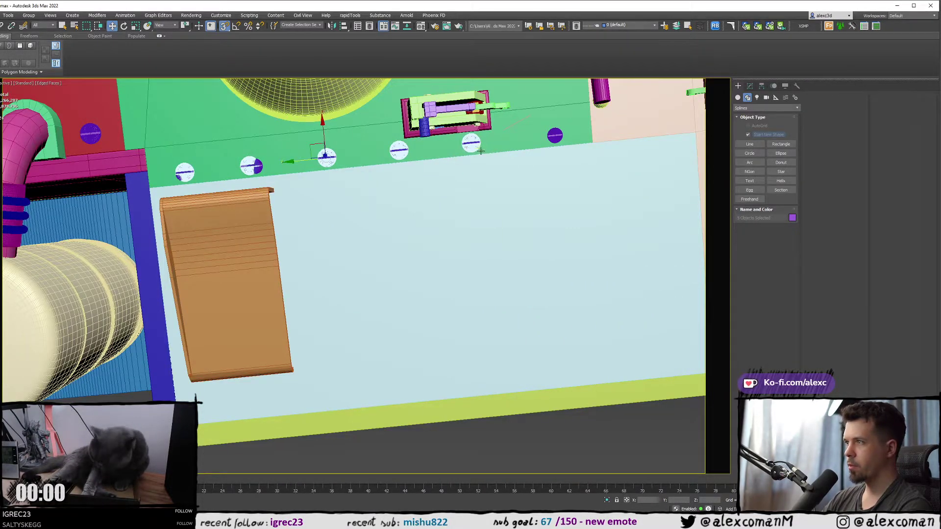
middle_drag(479, 151, 461, 208)
key(Delete)
- Select both latch assemblies beside the pipe's outer end and nudge them slightly along the X axis
click(462, 174)
key(F3)
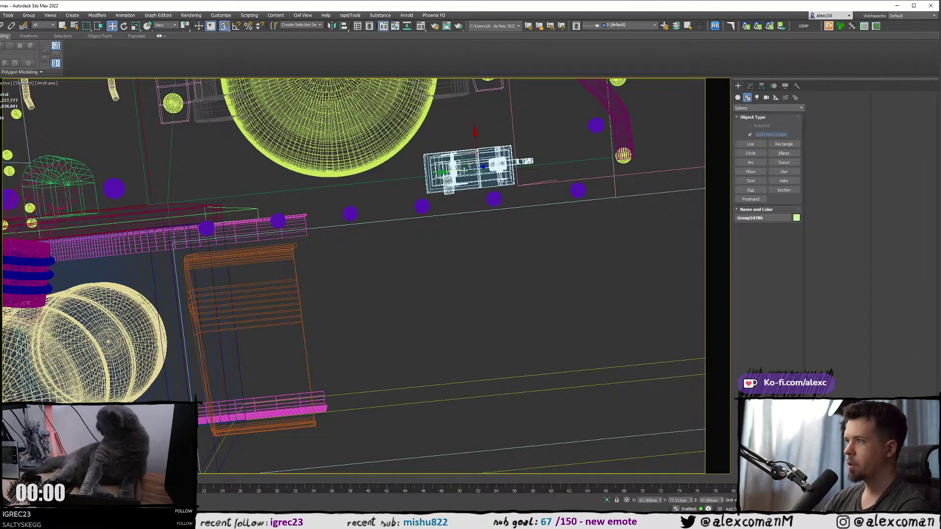
middle_drag(462, 168, 293, 193)
ctrl+click(576, 155)
key(F3)
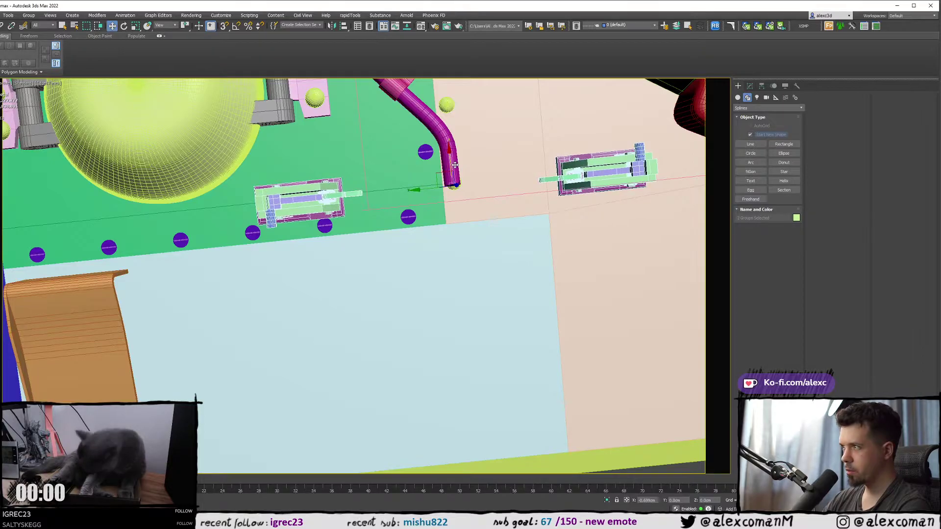
- Delete the five screws along the outer edge of the green plate on the opposite side of the deck
scroll(456, 159, down, 3)
alt+middle_drag(459, 157, 518, 205)
middle_drag(196, 230, 304, 278)
scroll(304, 278, up, 4)
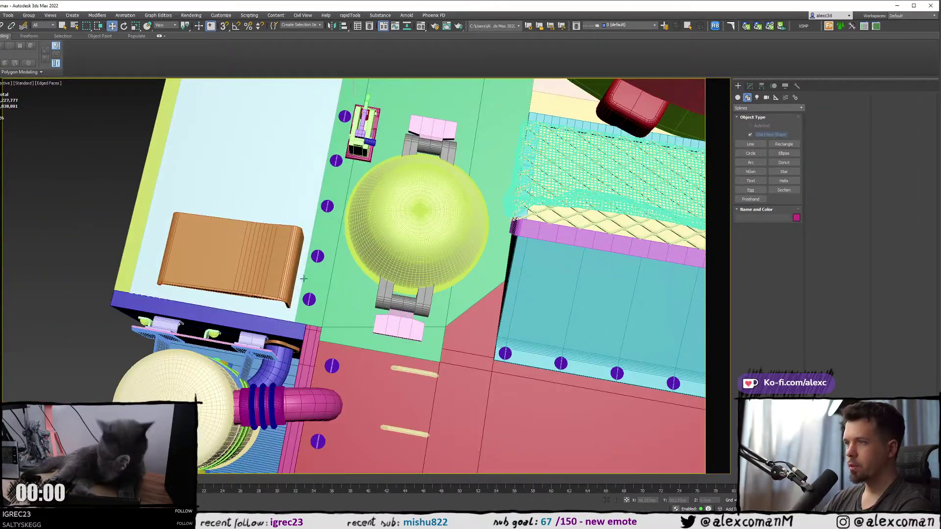
click(309, 300)
scroll(346, 299, up, 2)
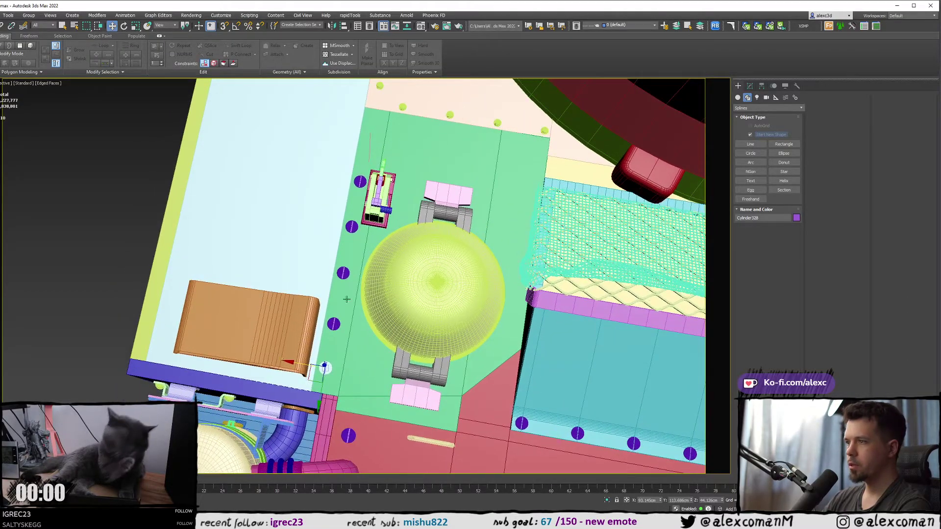
ctrl+click(333, 324)
ctrl+click(345, 272)
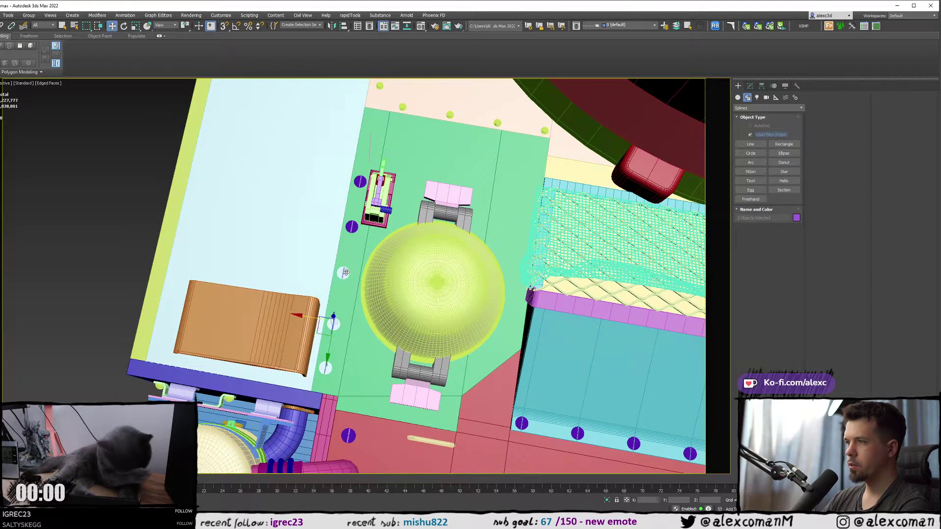
ctrl+click(350, 226)
ctrl+click(360, 181)
scroll(428, 204, down, 5)
middle_drag(463, 206, 294, 190)
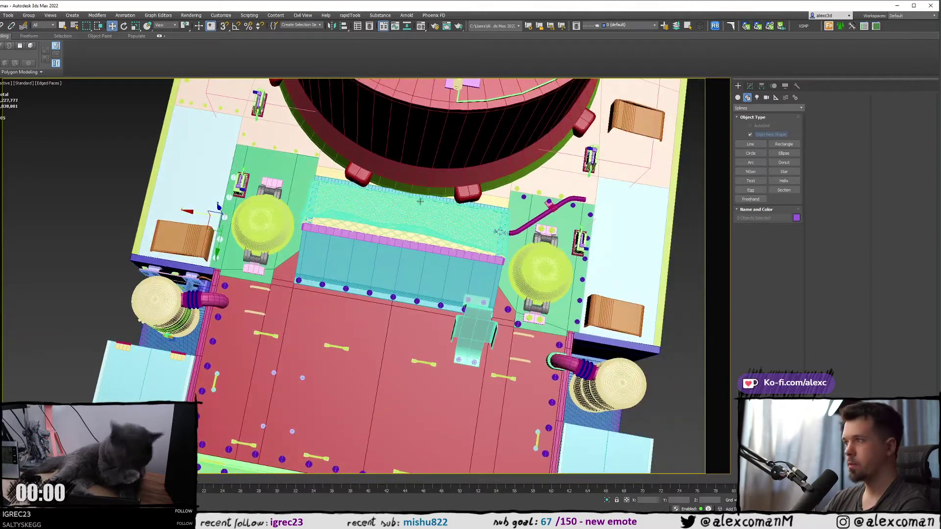
middle_drag(420, 201, 345, 194)
key(Delete)
- Switch the reference coordinate system to Local and slide the pink pipe clamp along the pipe, past the screw behind it
middle_drag(470, 211, 367, 202)
scroll(451, 203, up, 4)
scroll(466, 153, up, 8)
click(461, 228)
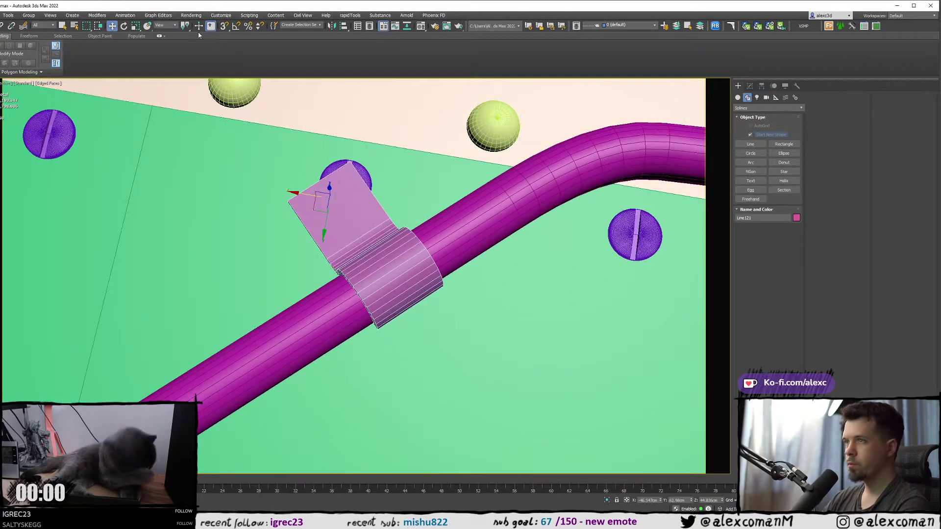
click(162, 25)
click(164, 51)
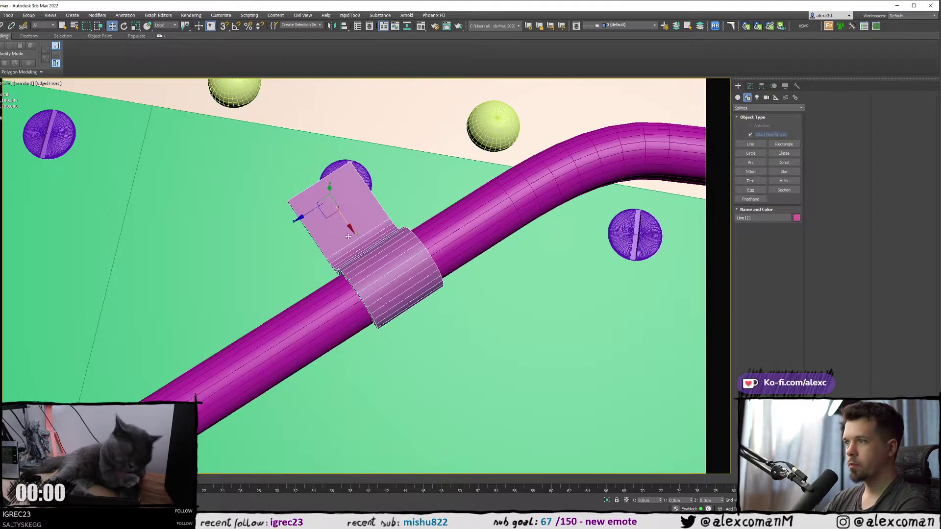
drag(308, 214, 342, 210)
- Center the partly covered screw within the pipe clamp's flange and raise it slightly toward the flange surface
click(330, 171)
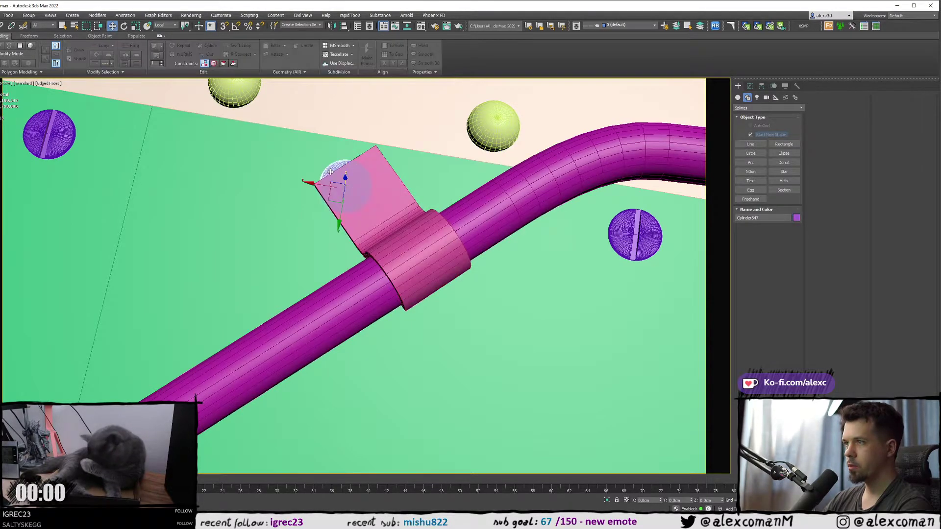
drag(313, 180, 337, 189)
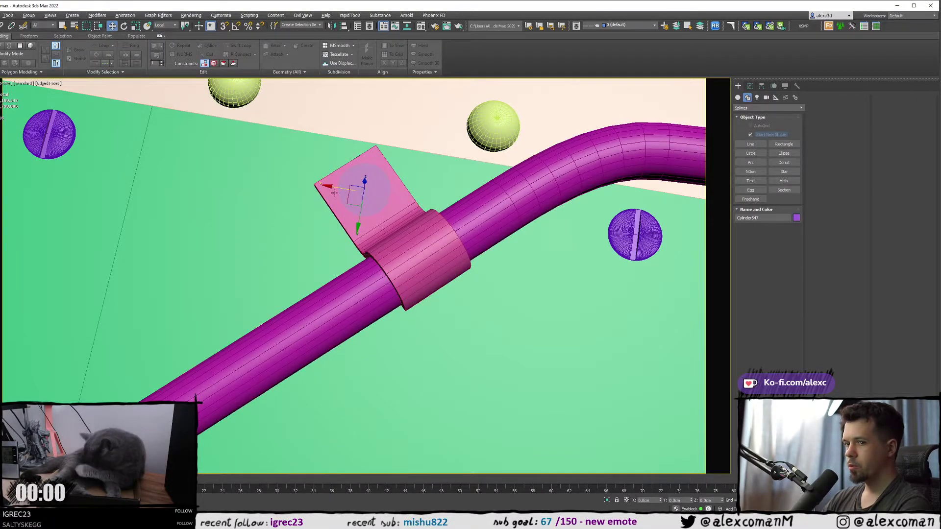
alt+middle_drag(335, 193, 366, 193)
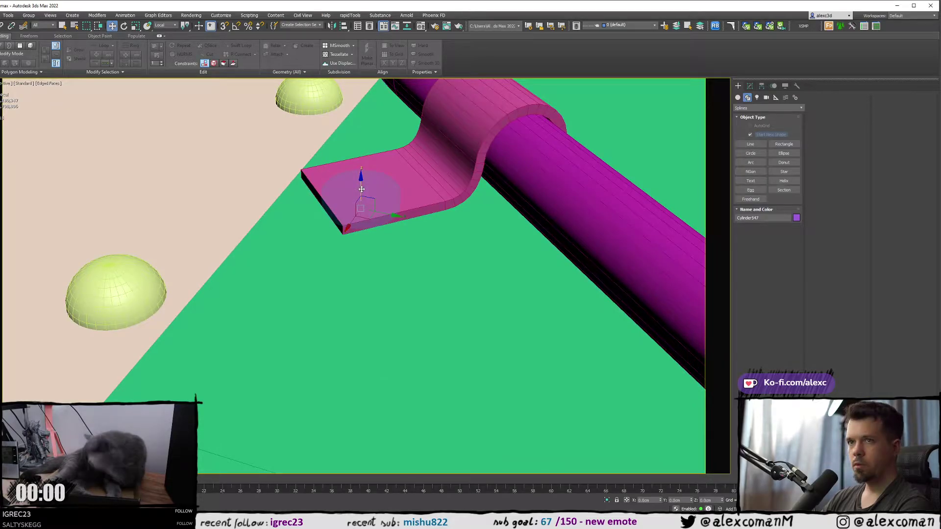
drag(361, 190, 362, 181)
- Hide the edge overlay and review the screws and fittings on both green plates
alt+middle_drag(362, 182, 334, 206)
scroll(337, 194, down, 7)
key(F4)
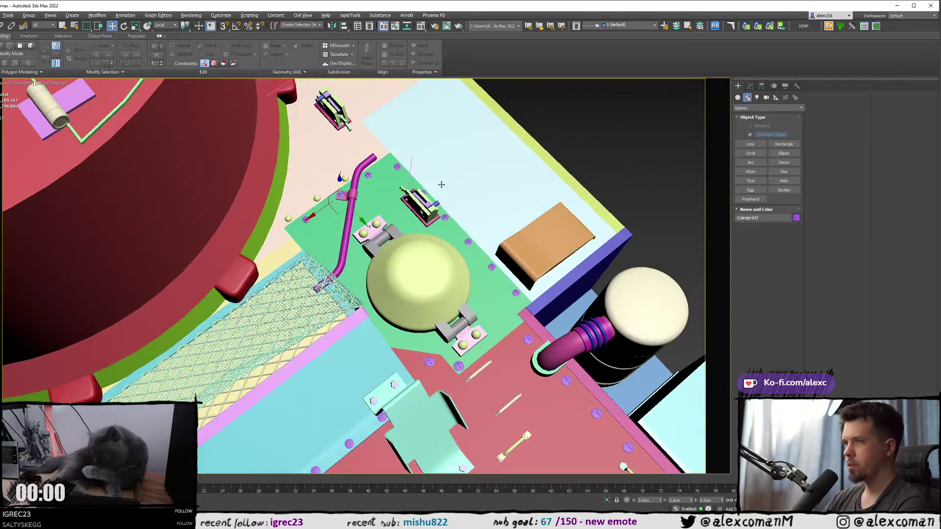
alt+middle_drag(441, 185, 413, 189)
click(570, 163)
scroll(554, 137, down, 4)
middle_drag(292, 181, 387, 167)
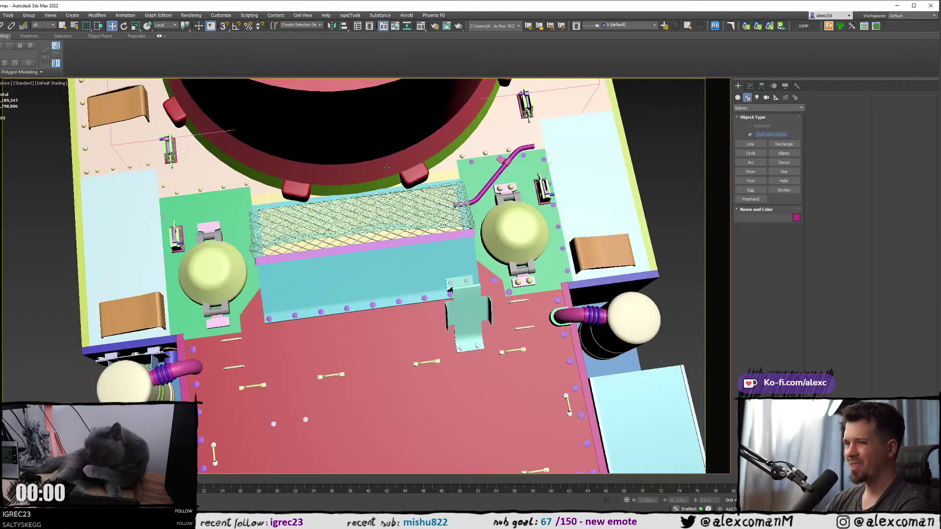
middle_drag(493, 189, 404, 182)
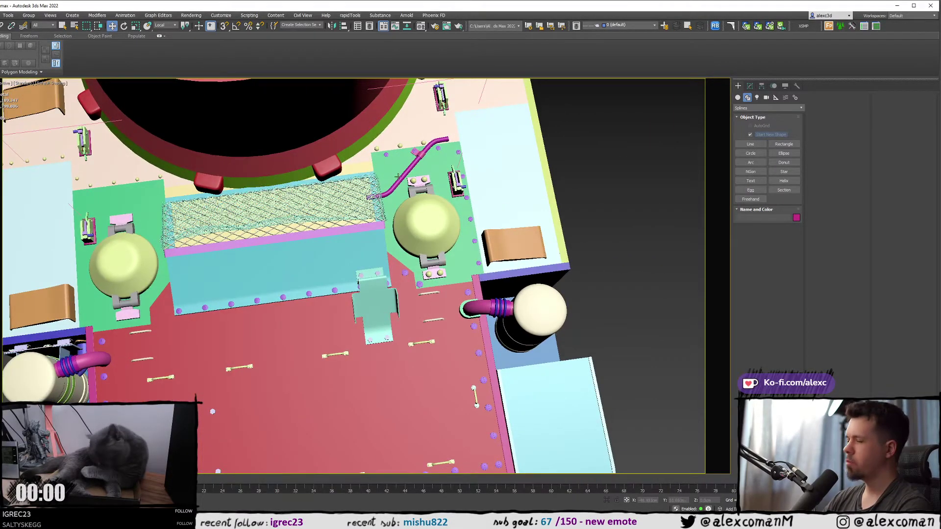
- Examine the magenta pipe's end vertex beneath the netting in wireframe display
scroll(398, 176, up, 5)
click(374, 217)
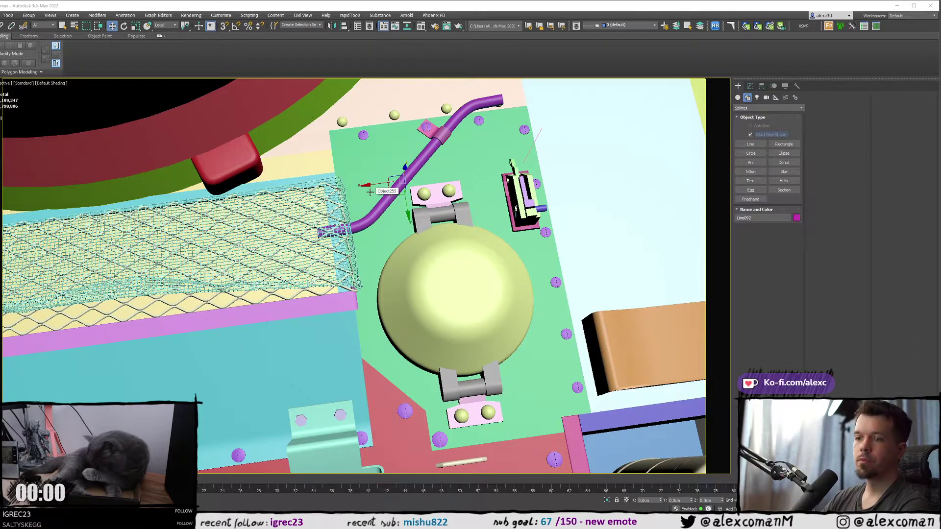
scroll(338, 247, up, 3)
middle_drag(350, 248, 419, 273)
key(1)
key(F3)
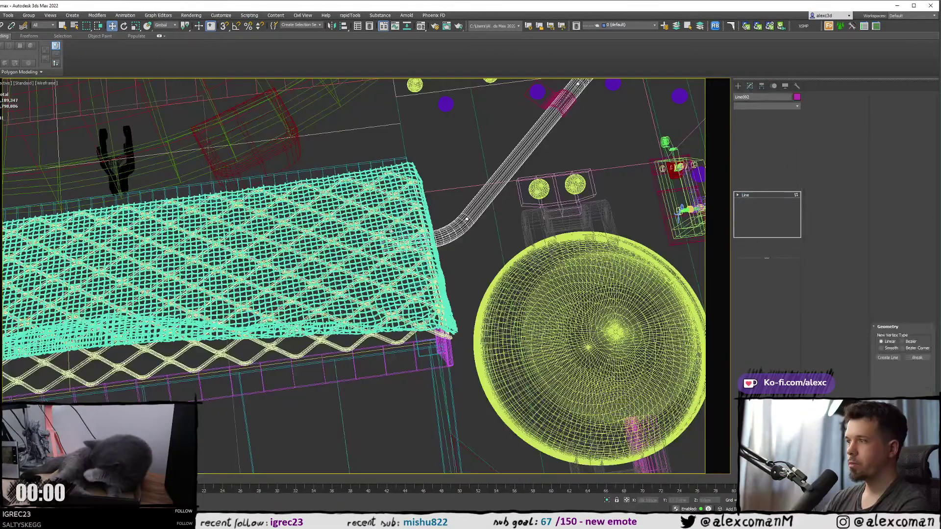
click(386, 251)
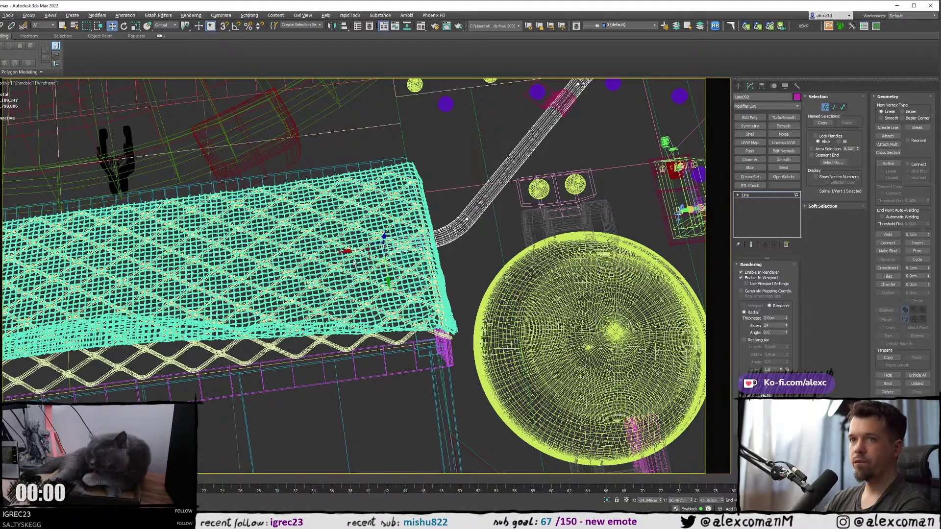
alt+middle_drag(400, 244, 517, 198)
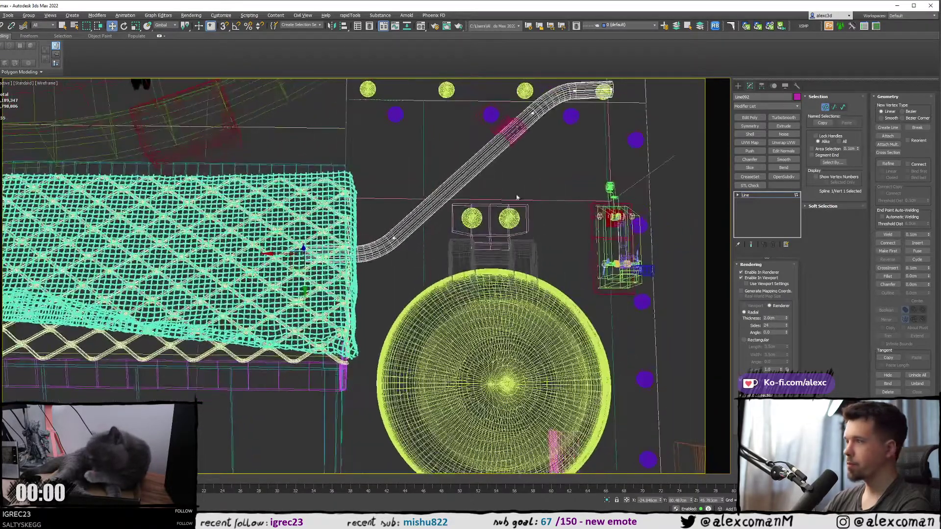
- Draw a short, thick renderable line in the Top view beside the magenta pipe's end at the netting edge
click(738, 86)
key(alt+w)
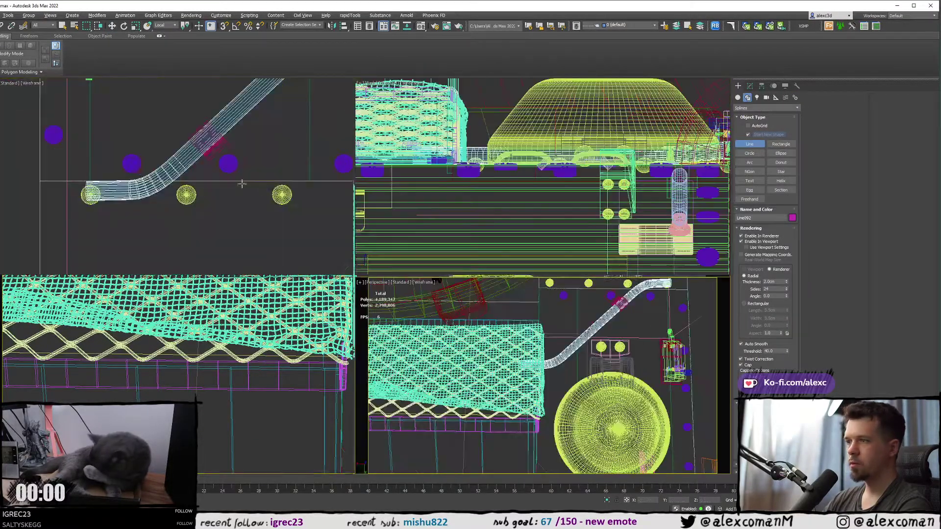
scroll(173, 195, down, 3)
key(alt+w)
scroll(276, 185, up, 3)
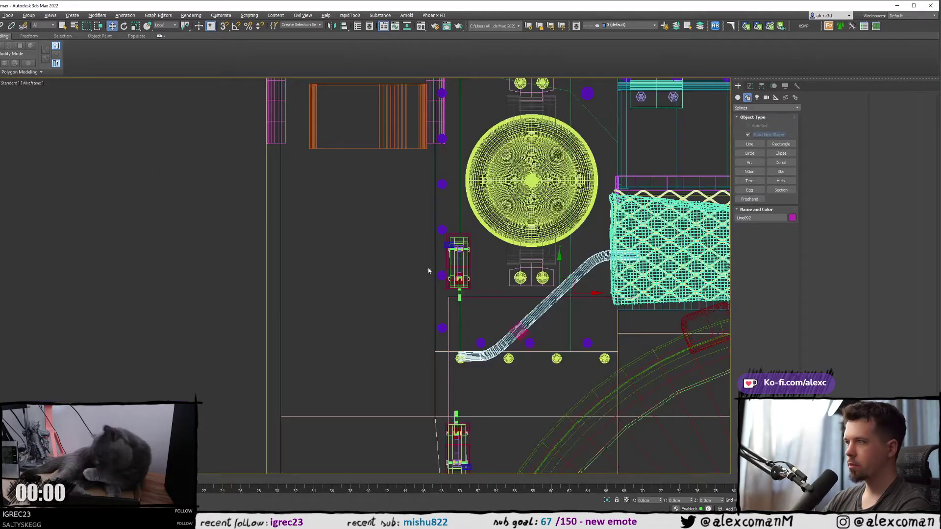
scroll(430, 269, up, 2)
key(F3)
middle_drag(623, 236, 452, 255)
scroll(513, 252, up, 2)
scroll(451, 254, up, 2)
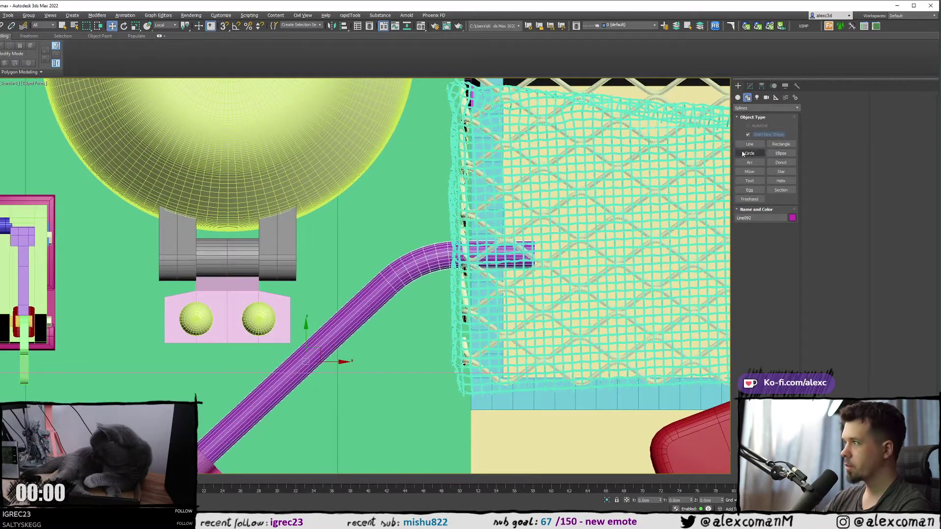
click(748, 144)
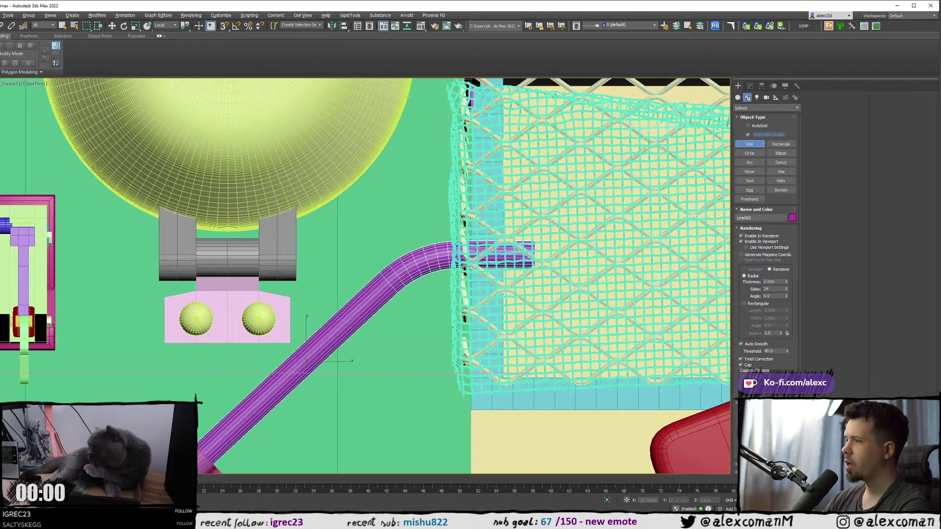
click(419, 236)
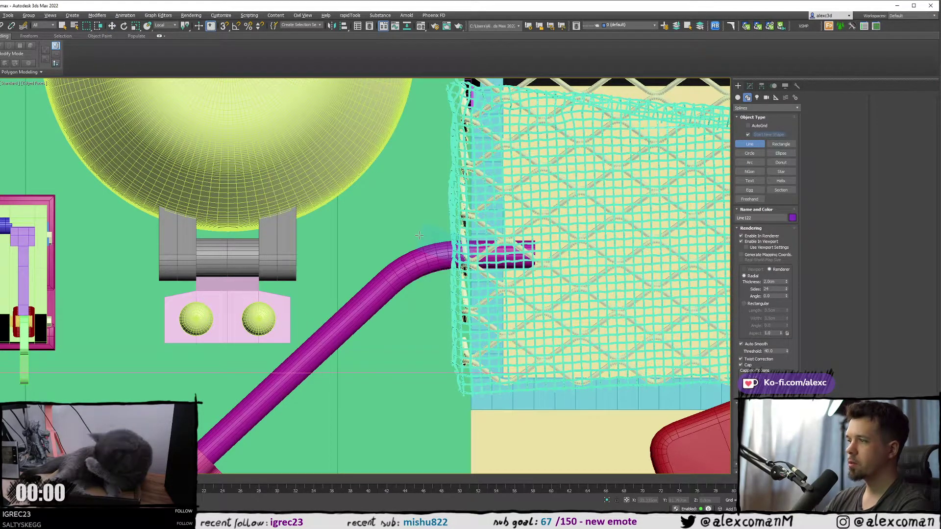
right_click(419, 210)
- Raise the new short pipe segment above the green plate to the magenta pipe's height, using snapping
key(alt+w)
middle_click(582, 319)
key(alt+w)
alt+middle_drag(582, 319, 538, 224)
drag(395, 329, 379, 140)
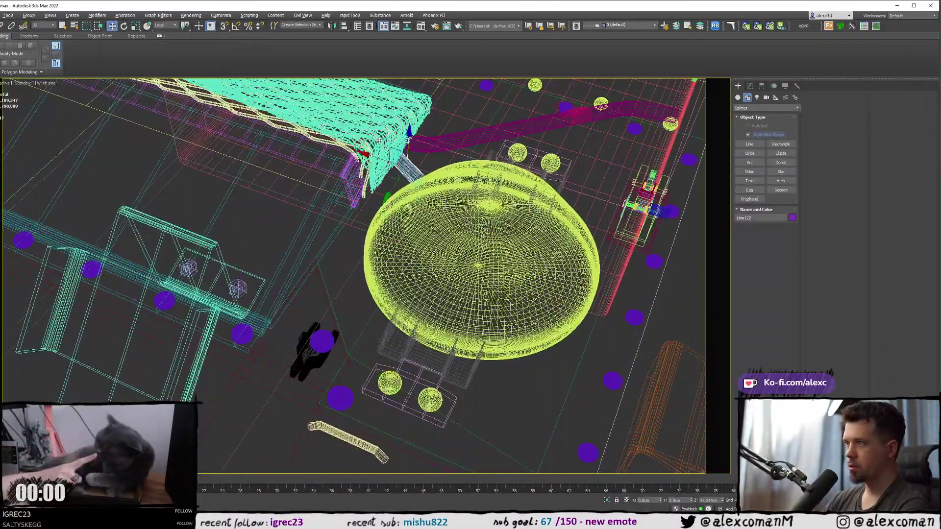
key(z)
key(F3)
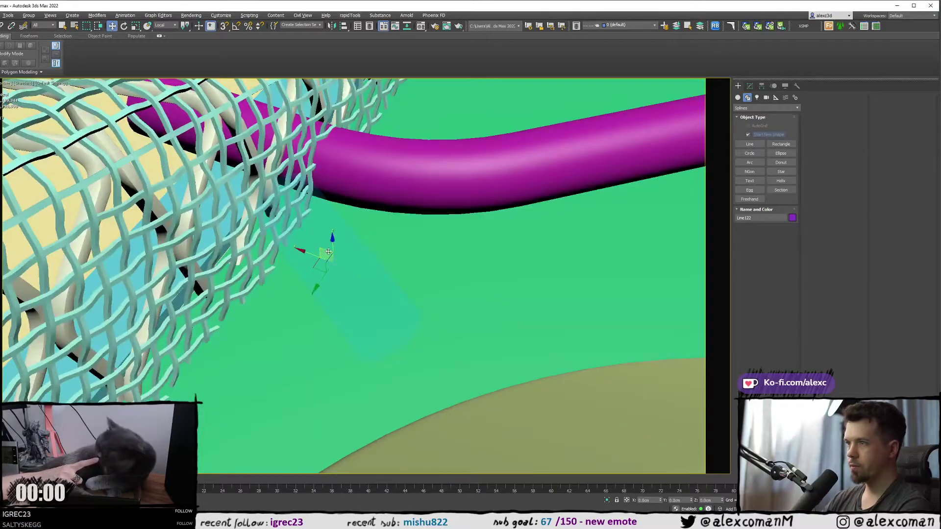
key(s)
key(F3)
drag(330, 237, 414, 182)
key(F3)
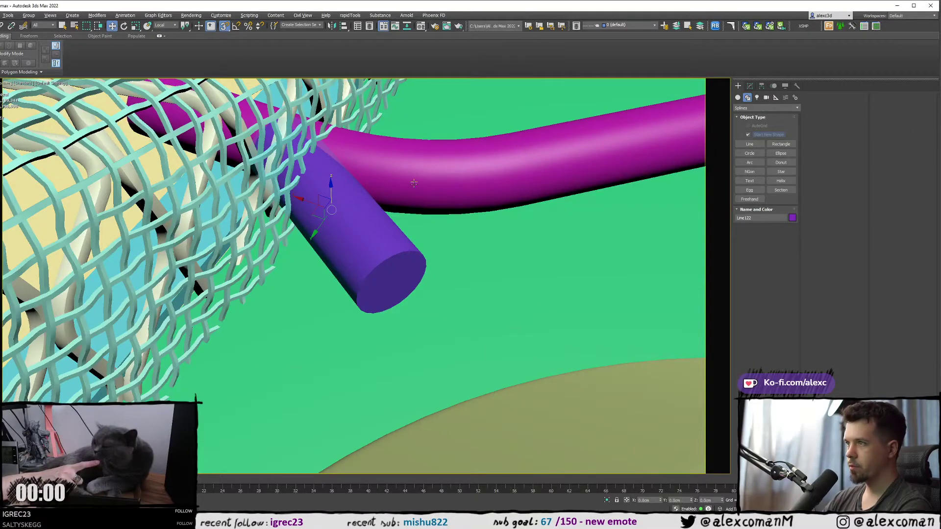
- Rotate the short purple pipe in the Top view to a steeper angle and move it beside the magenta pipe's bend
alt+middle_drag(415, 183, 403, 208)
key(alt+w)
key(alt+w)
scroll(402, 209, up, 6)
key(s)
key(e)
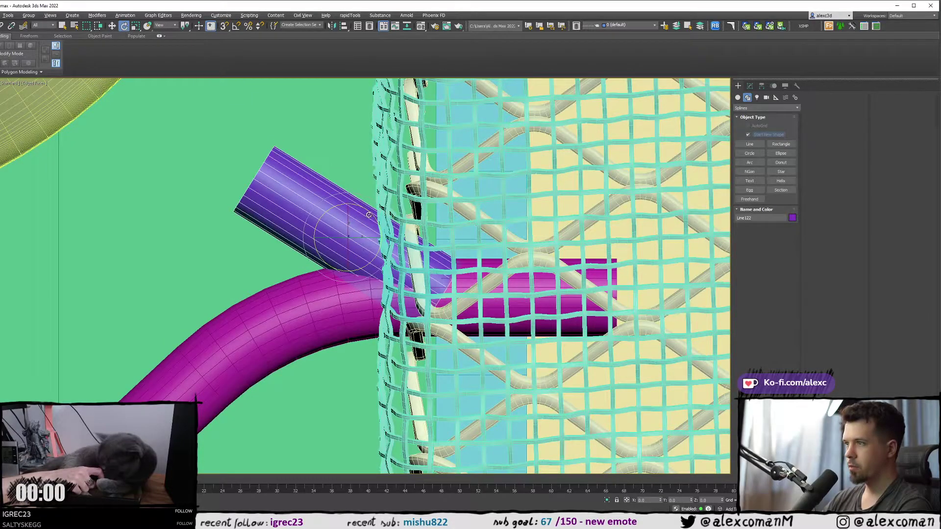
key(w)
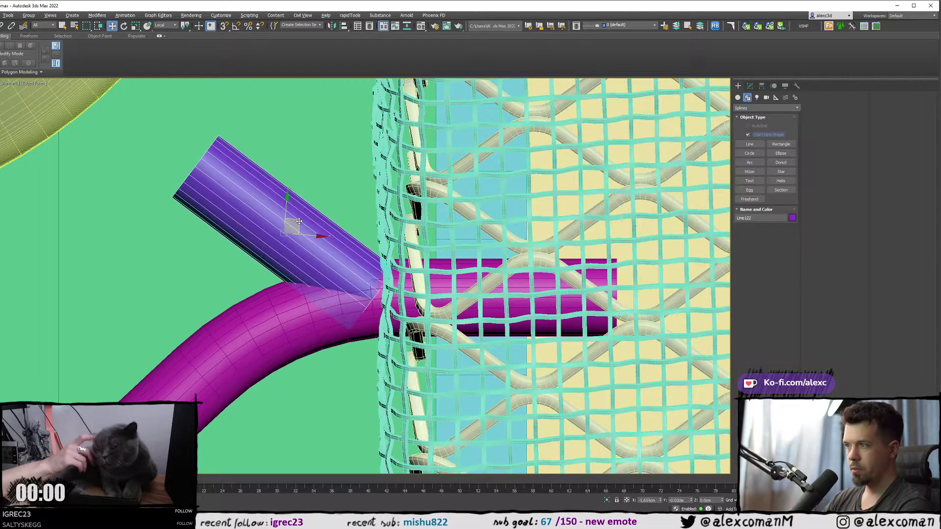
- Snap the short pipe's inner end to the magenta pipe's mesh near the netting edge, and hide the edge overlay
scroll(298, 221, up, 10)
key(F3)
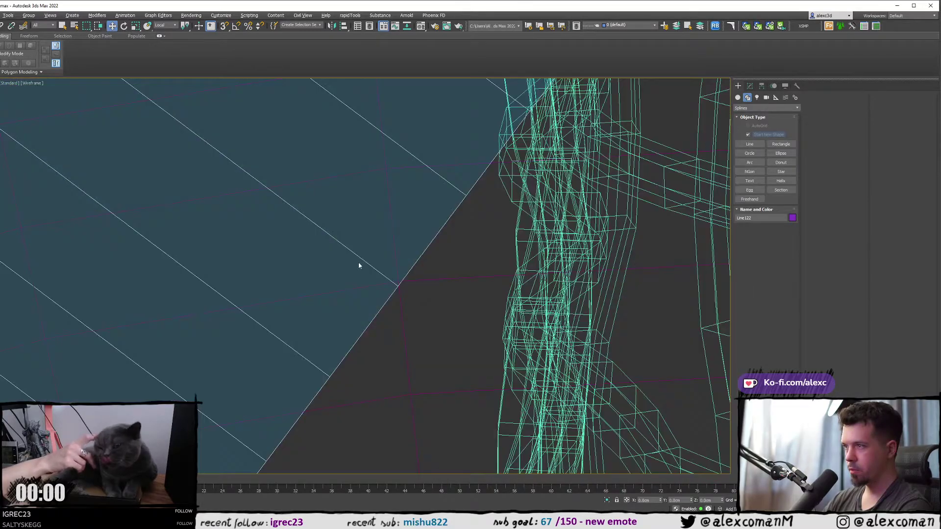
scroll(374, 270, down, 2)
scroll(387, 270, down, 8)
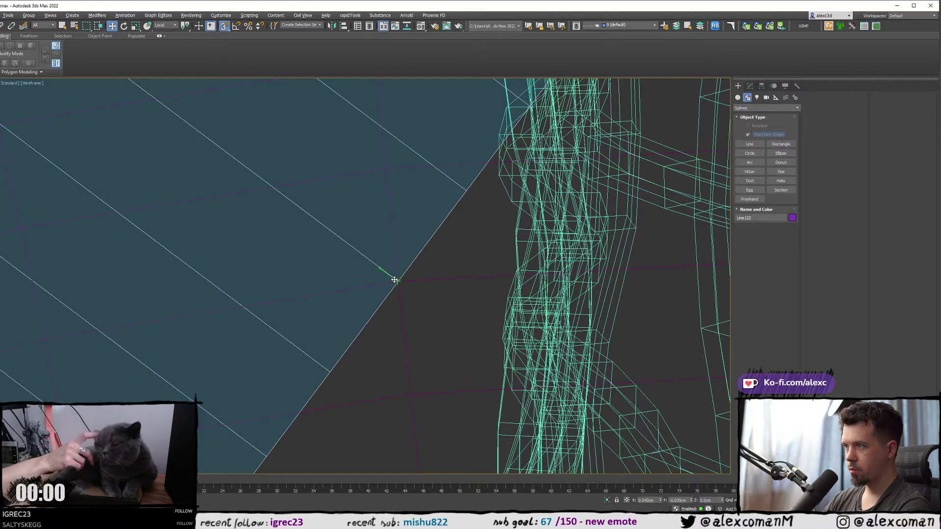
key(F3)
key(F3)
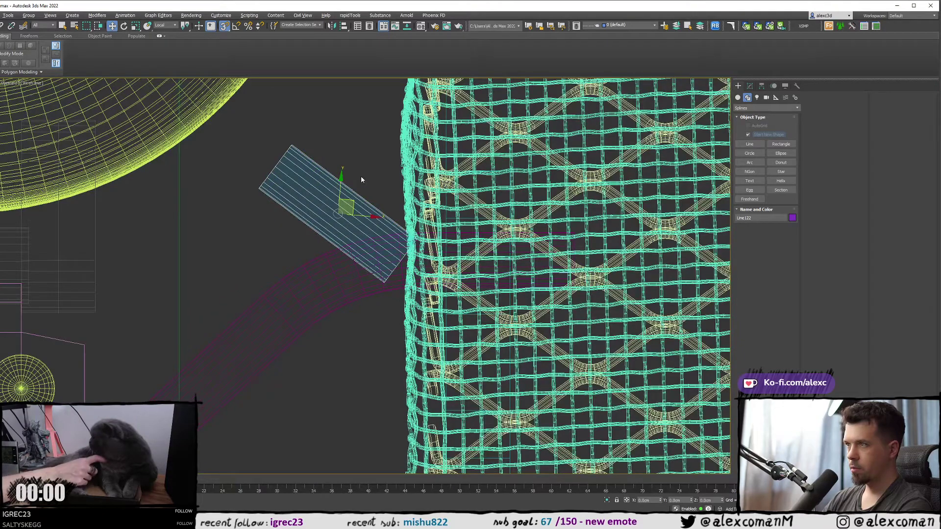
click(361, 178)
key(F3)
scroll(361, 189, down, 3)
key(F4)
click(377, 208)
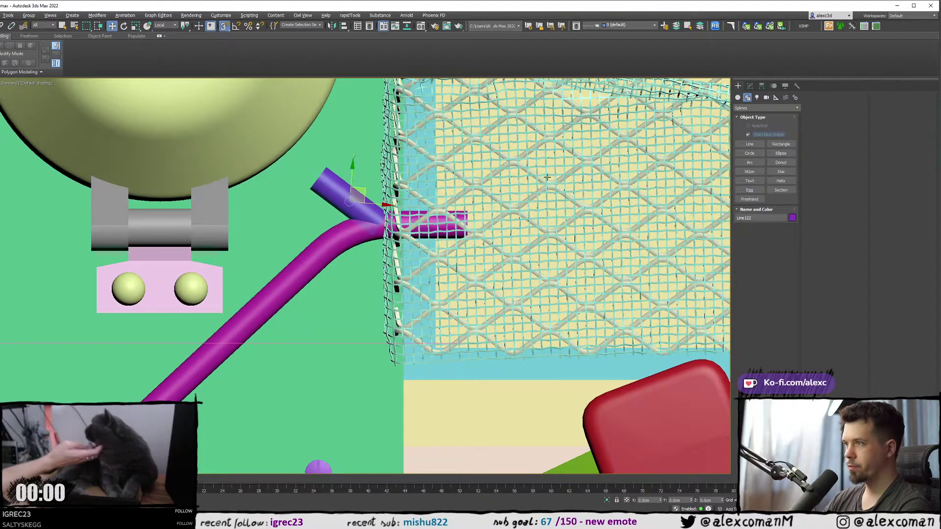
- Set the short purple pipe's radial sides to 64
click(750, 86)
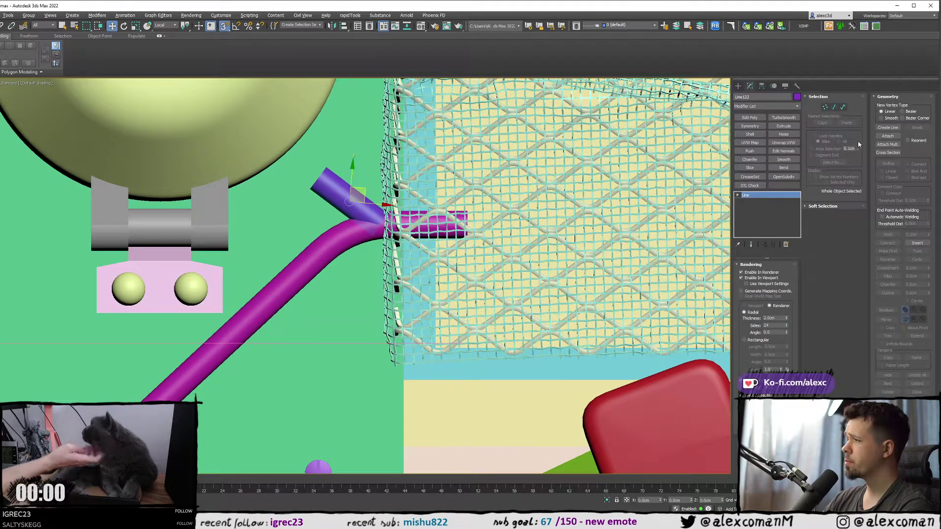
double_click(768, 325)
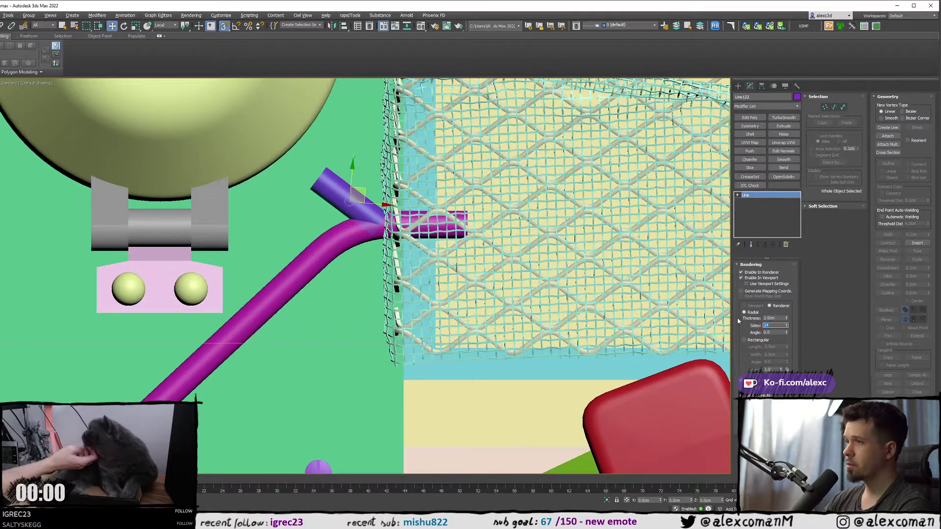
text(54)
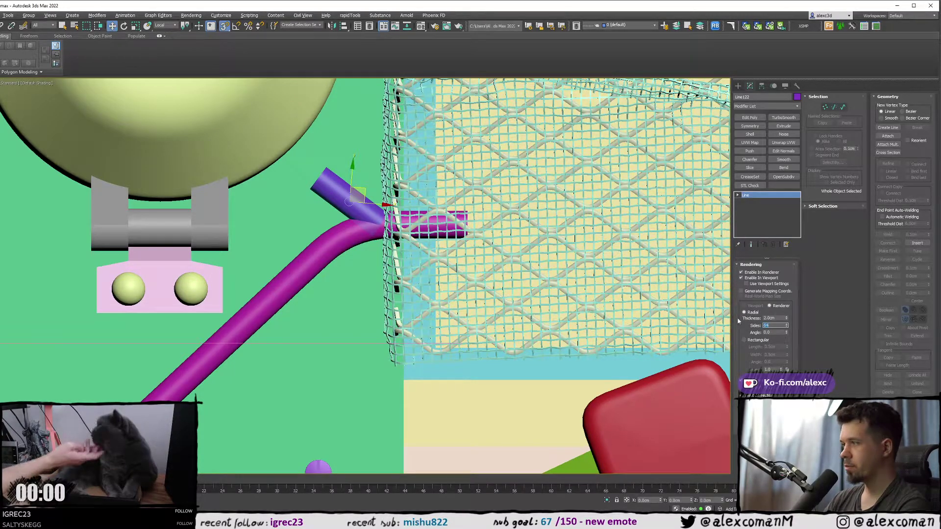
- Set the magenta pipe's radial sides to 64 and its interpolation steps to 18 to smooth the bends
scroll(373, 260, up, 5)
middle_drag(342, 215, 366, 292)
key(F3)
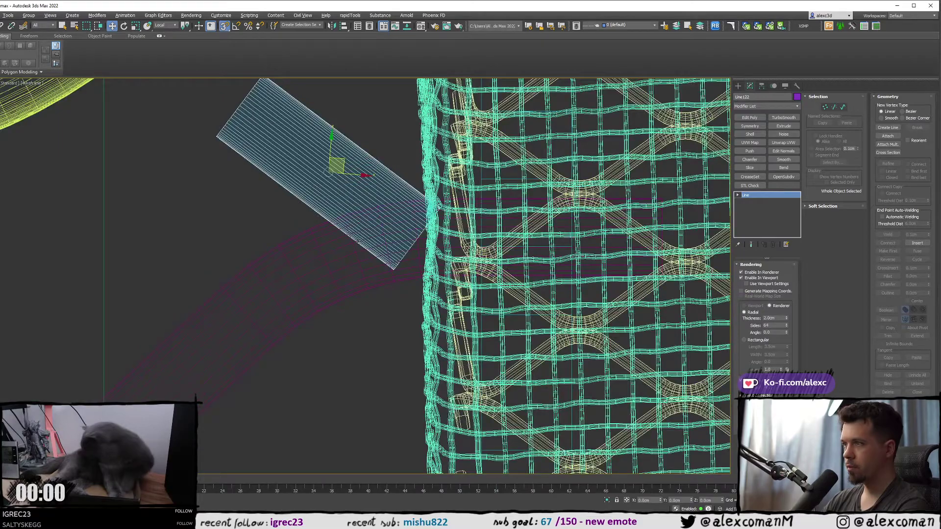
click(346, 261)
click(348, 254)
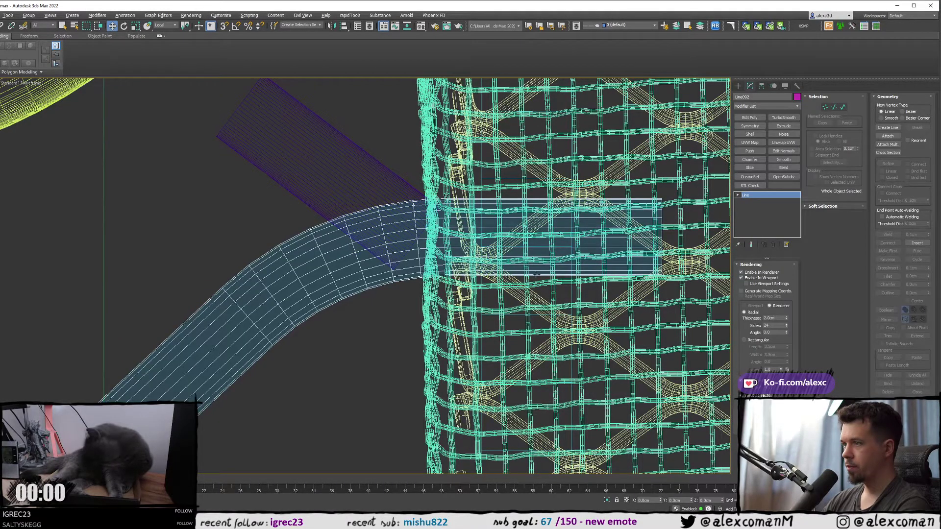
text(64)
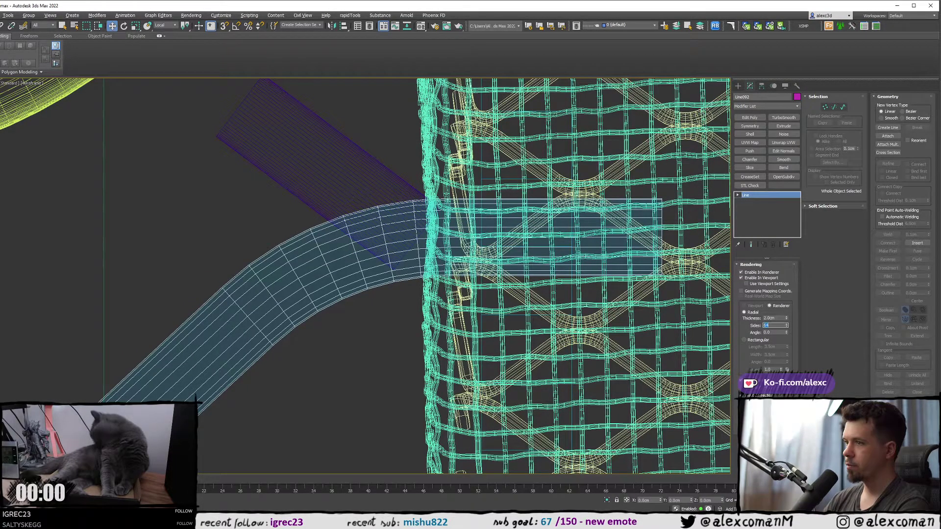
key(Return)
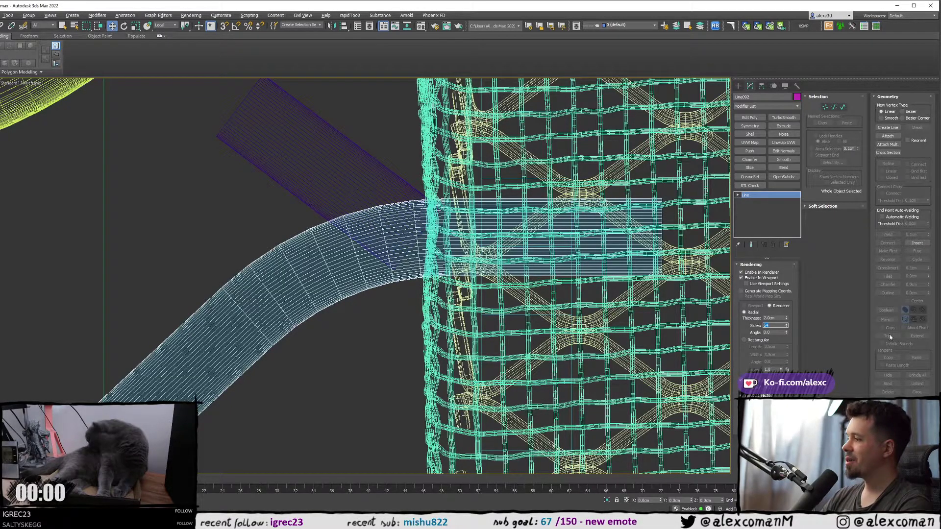
scroll(899, 321, down, 1)
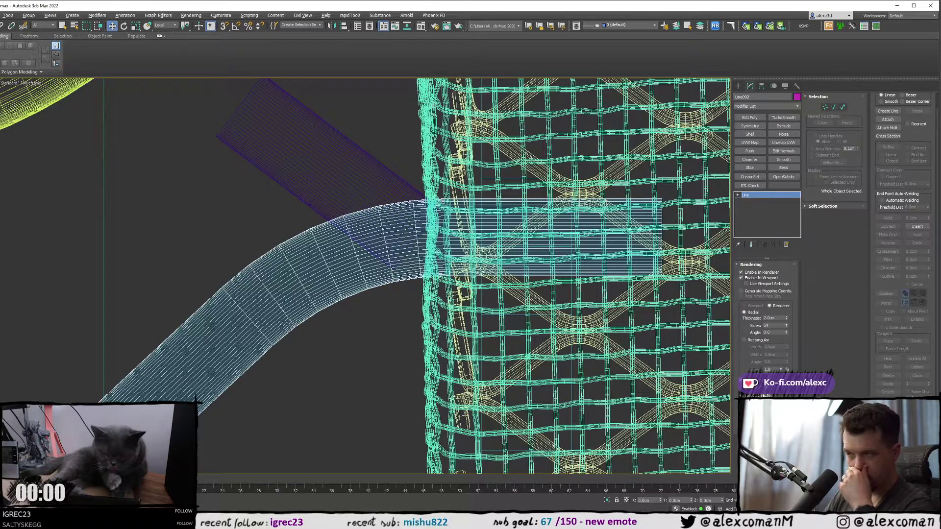
key(Return)
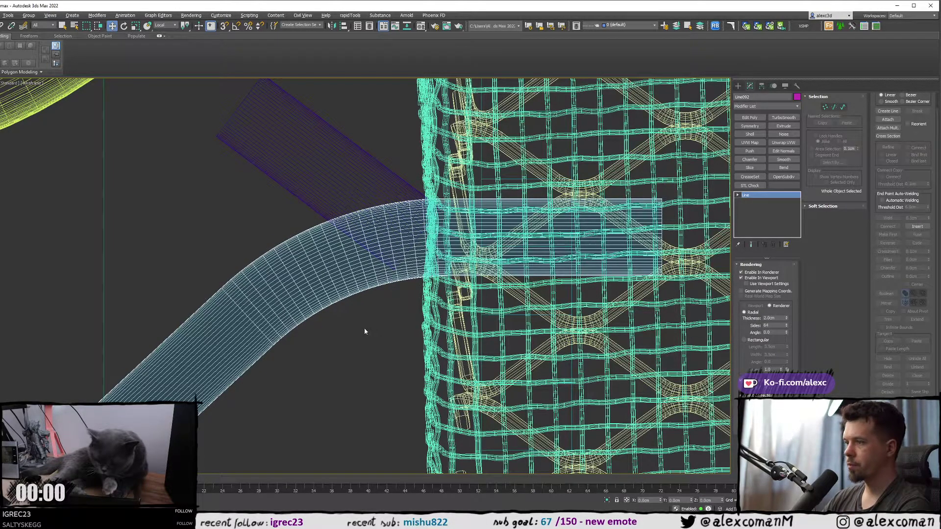
click(384, 330)
key(F3)
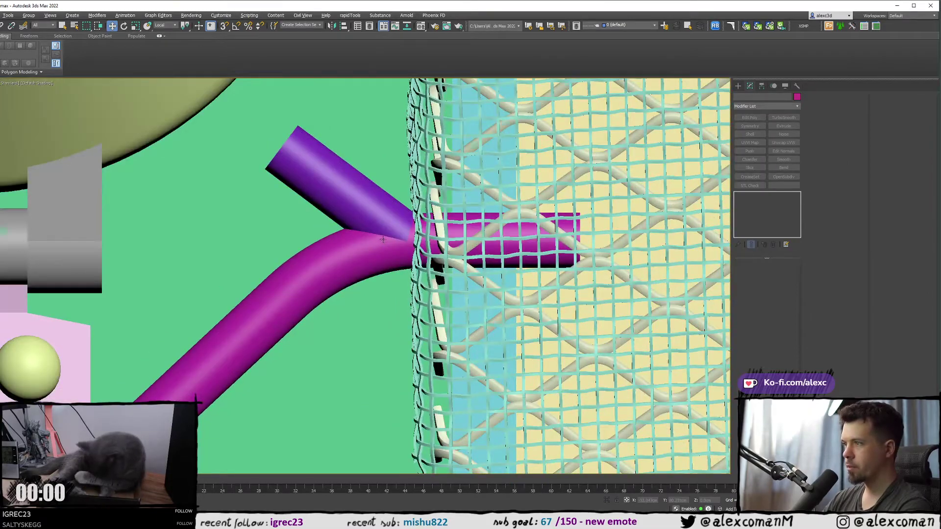
- Shorten the short purple pipe by moving its free-end vertex toward the junction with the magenta pipe
scroll(383, 239, down, 5)
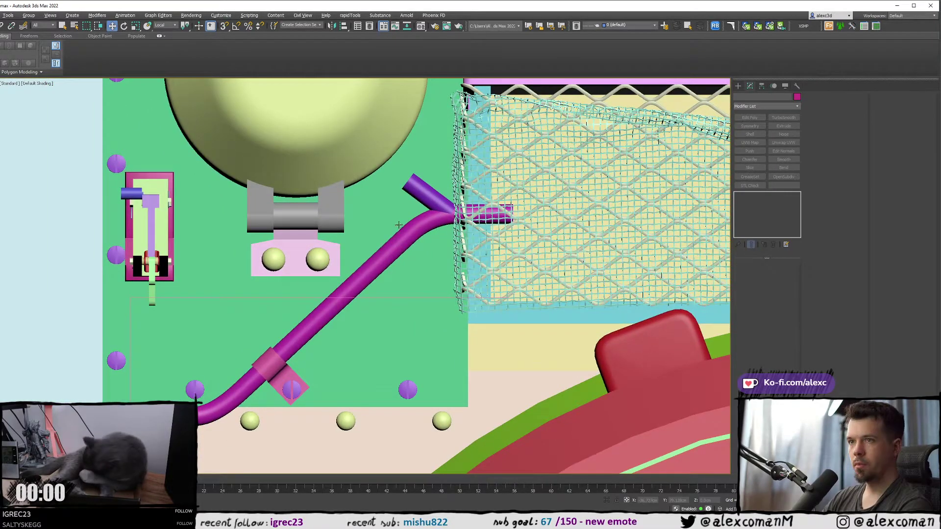
scroll(398, 225, up, 2)
scroll(424, 190, down, 4)
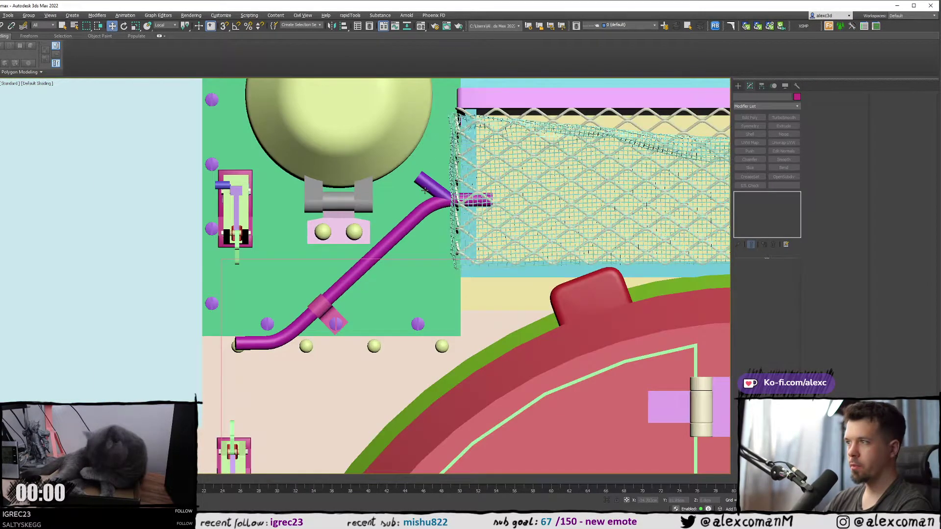
scroll(425, 190, up, 4)
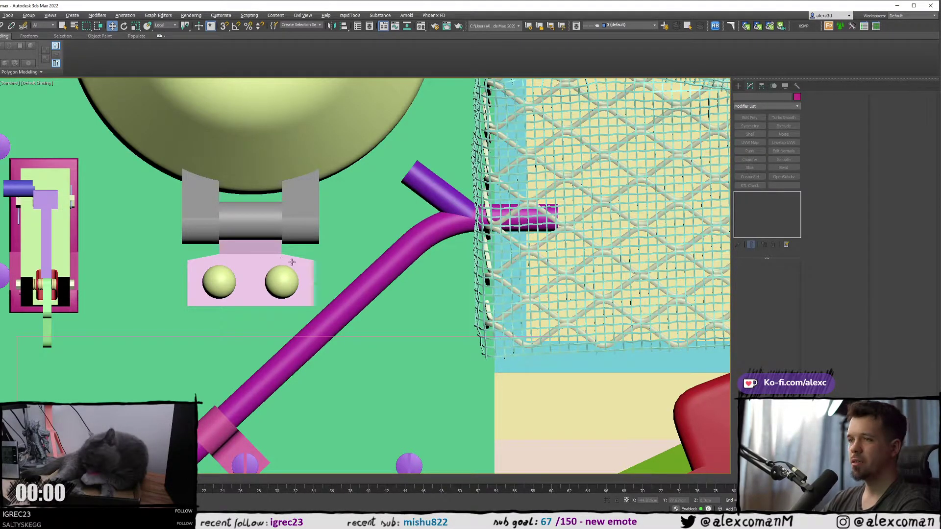
scroll(377, 208, up, 4)
click(457, 167)
key(F3)
middle_drag(452, 190, 424, 232)
key(1)
key(F3)
click(417, 179)
key(F3)
key(F3)
drag(432, 164, 440, 180)
scroll(440, 180, down, 3)
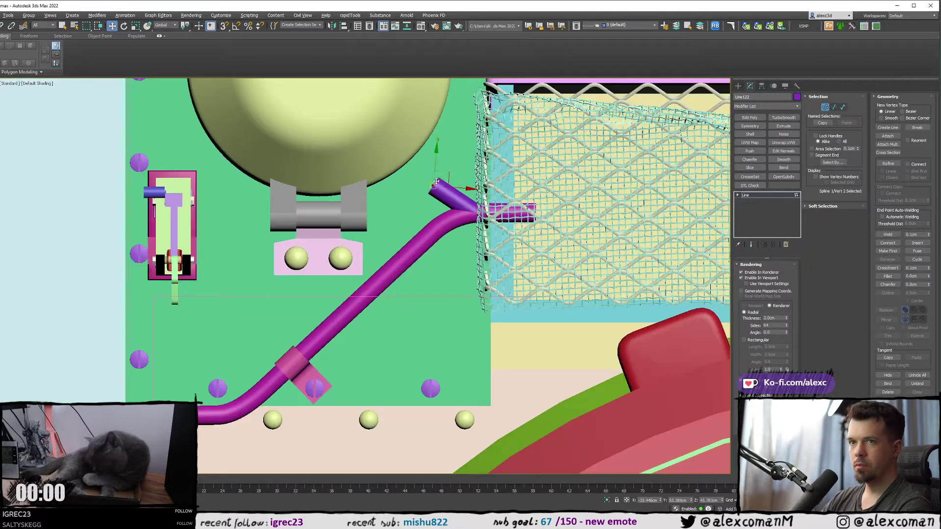
click(436, 163)
scroll(436, 162, down, 2)
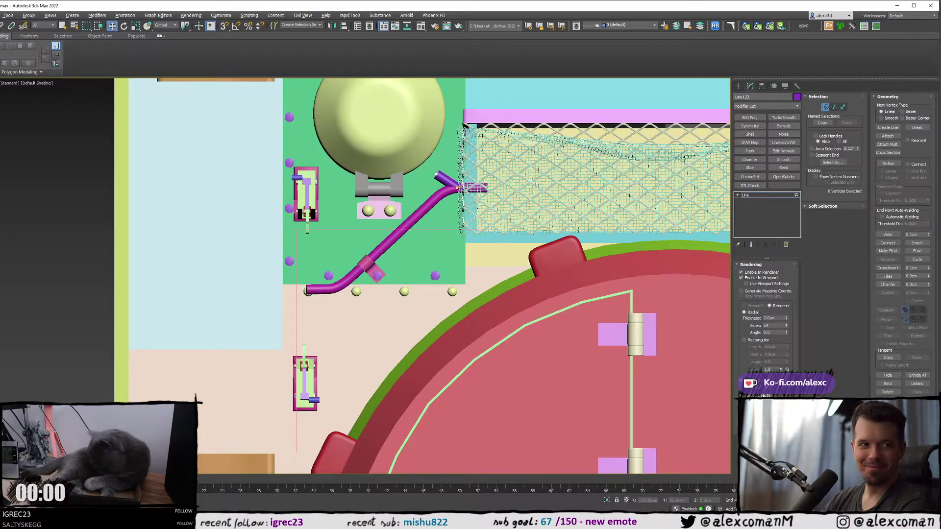
- Select the magenta pipe and examine its end beneath the netting in a wireframe perspective view
middle_drag(385, 144, 387, 147)
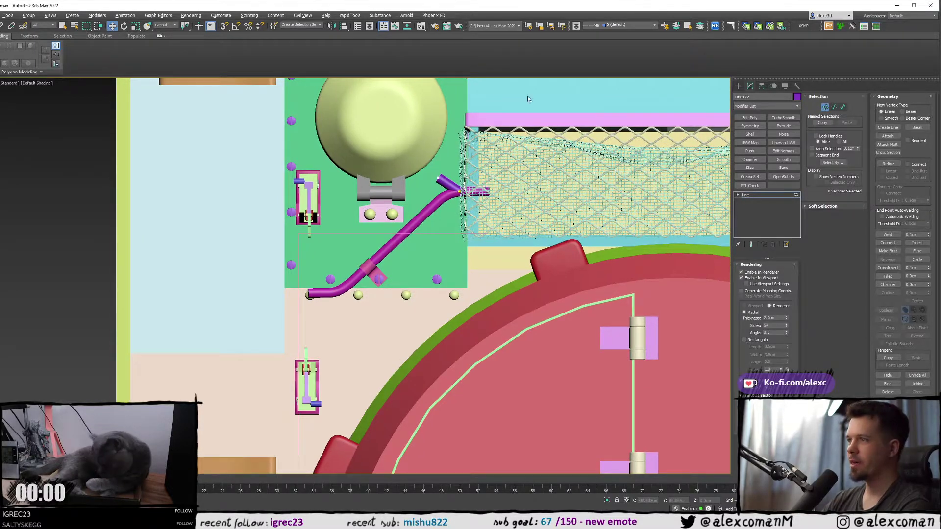
click(739, 86)
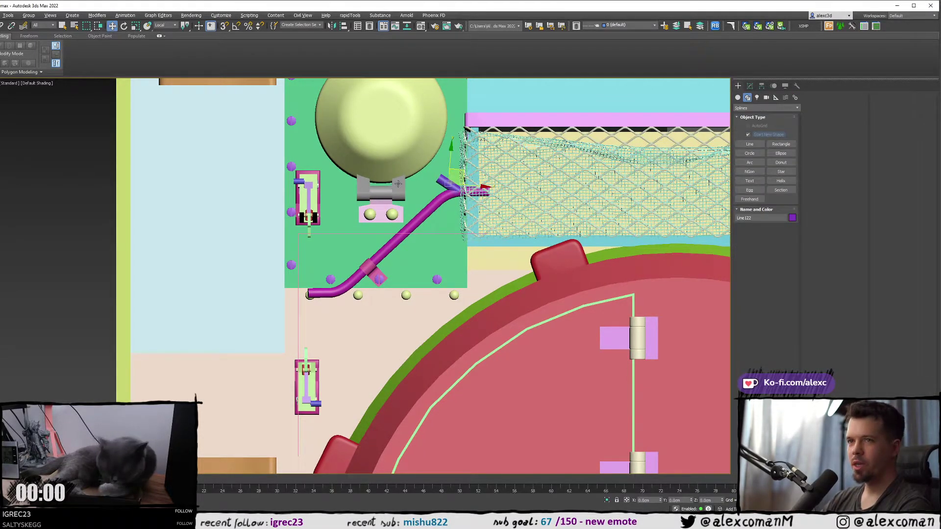
key(alt+w)
middle_click(392, 289)
key(alt+w)
scroll(392, 289, down, 6)
middle_drag(373, 301, 467, 280)
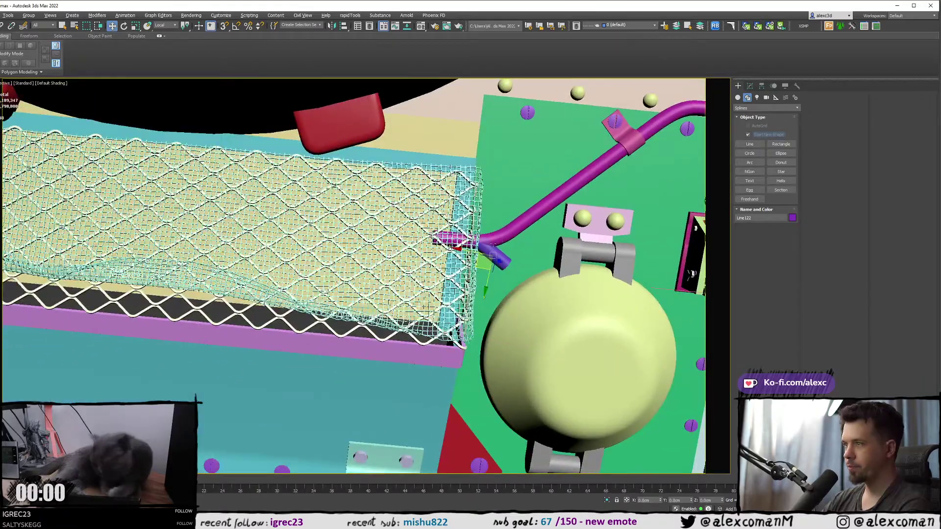
key(F3)
scroll(425, 307, up, 5)
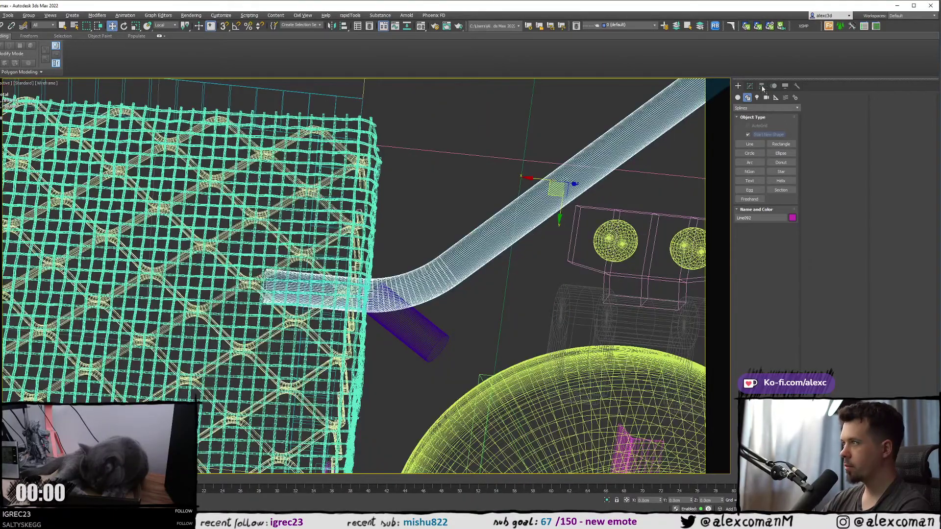
middle_drag(498, 153, 635, 143)
click(750, 86)
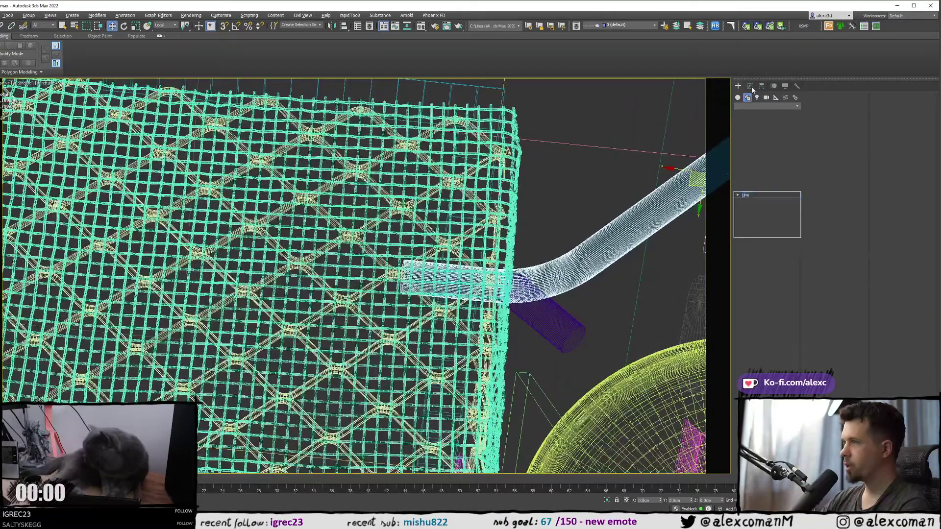
click(738, 86)
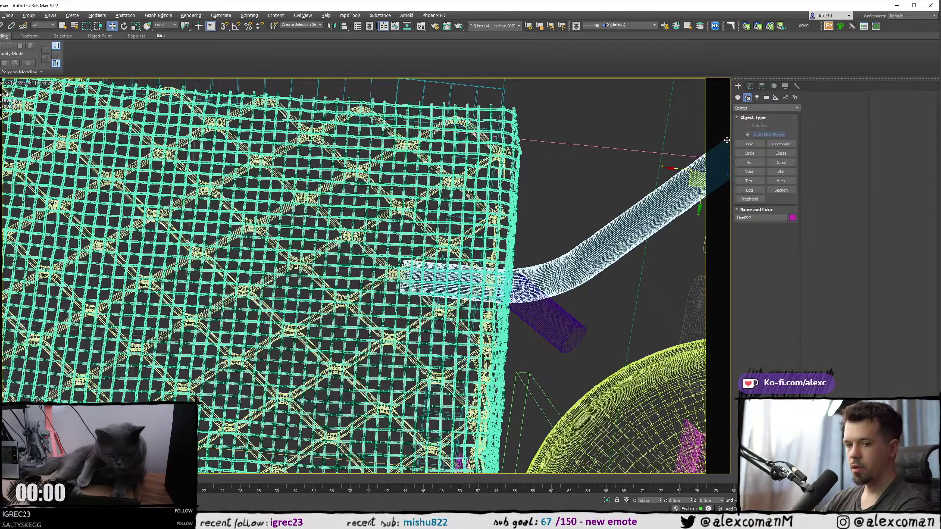
middle_drag(634, 180, 665, 175)
- Draw a three-point Line pipe in the top view from the magenta pipe's end to just past the middle of the netting
click(751, 143)
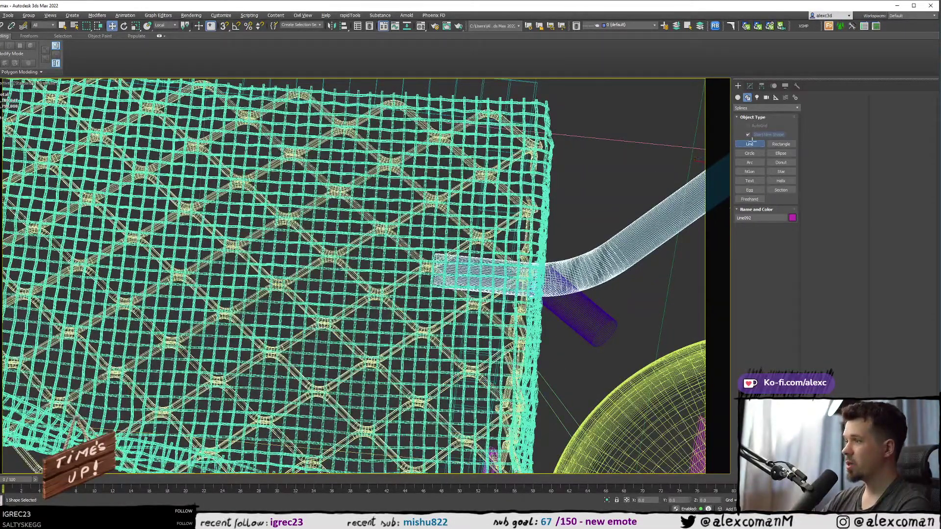
key(alt+w)
middle_click(326, 183)
key(alt+w)
scroll(326, 183, down, 2)
middle_drag(336, 182, 191, 175)
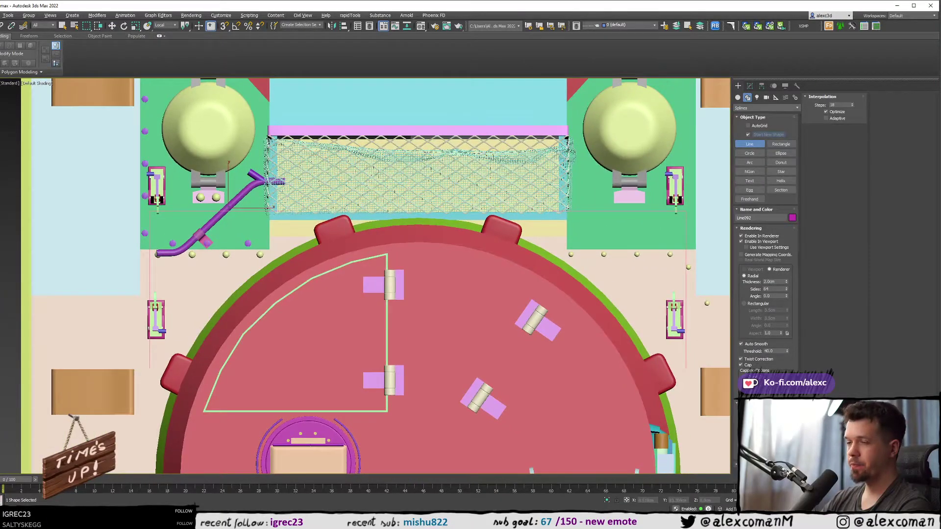
mouse_move(387, 172)
middle_down()
mouse_move(241, 167)
mouse_move(432, 205)
middle_up()
key(F3)
scroll(478, 177, up, 2)
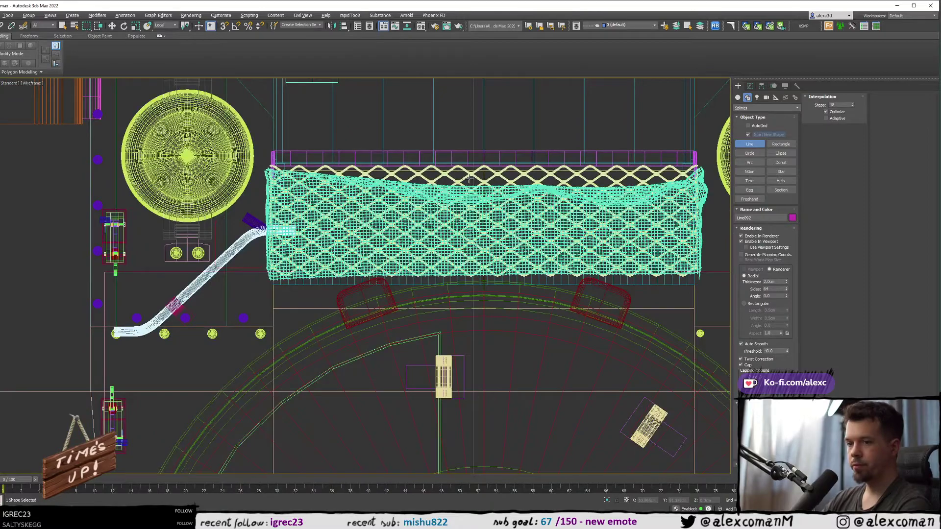
scroll(264, 242, up, 4)
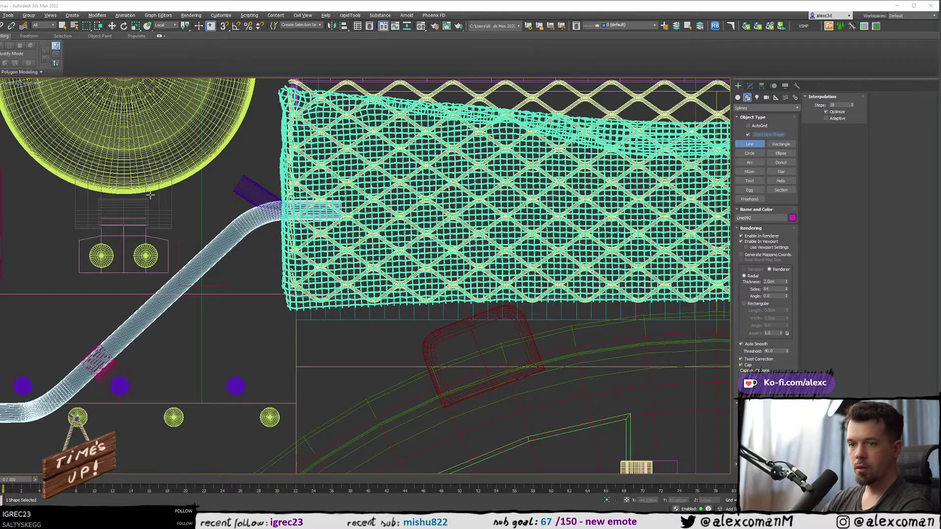
middle_drag(149, 195, 148, 207)
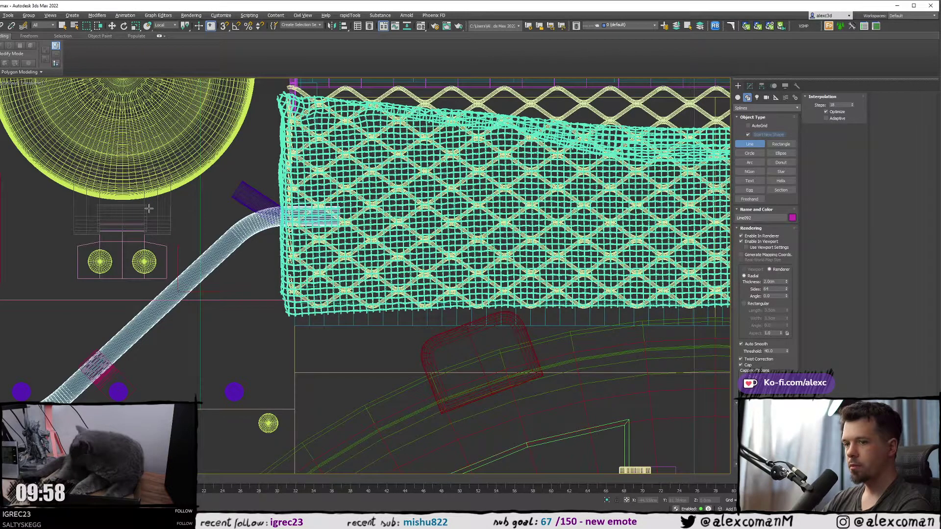
scroll(331, 201, up, 4)
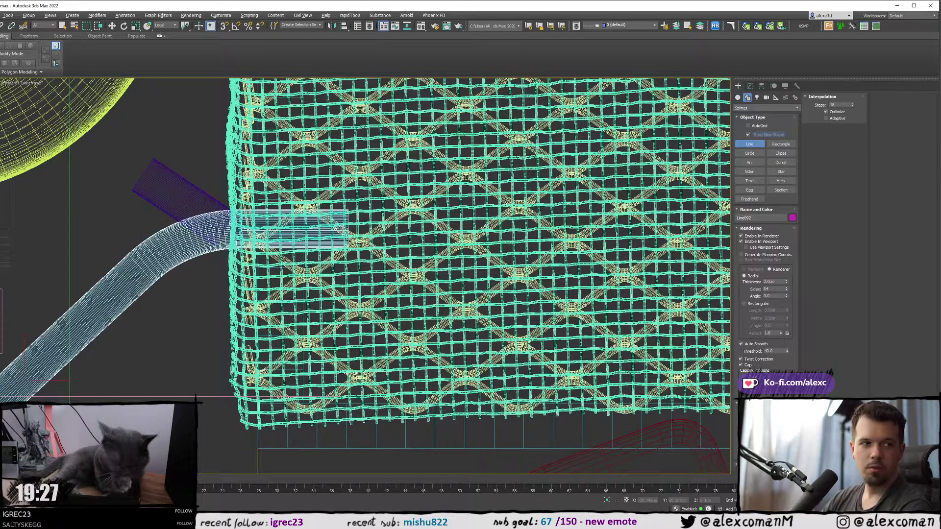
scroll(343, 228, down, 3)
click(344, 228)
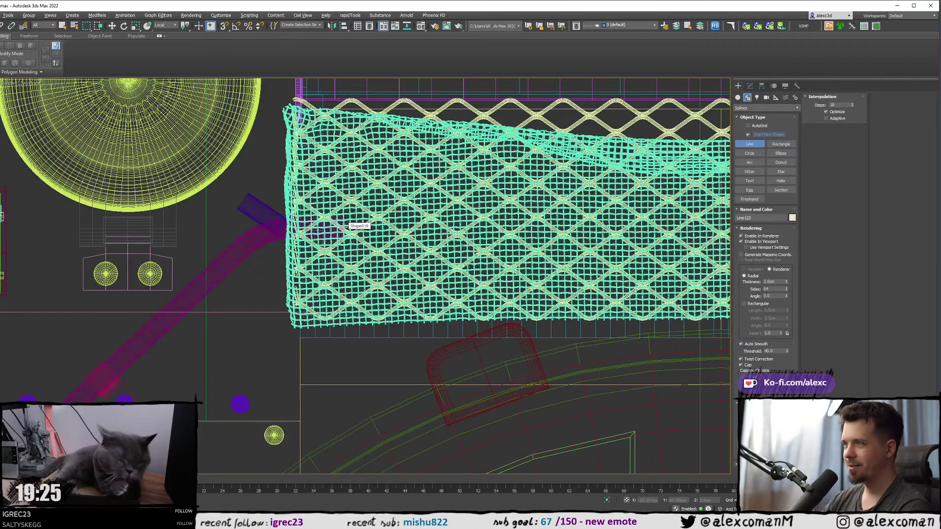
scroll(411, 227, down, 4)
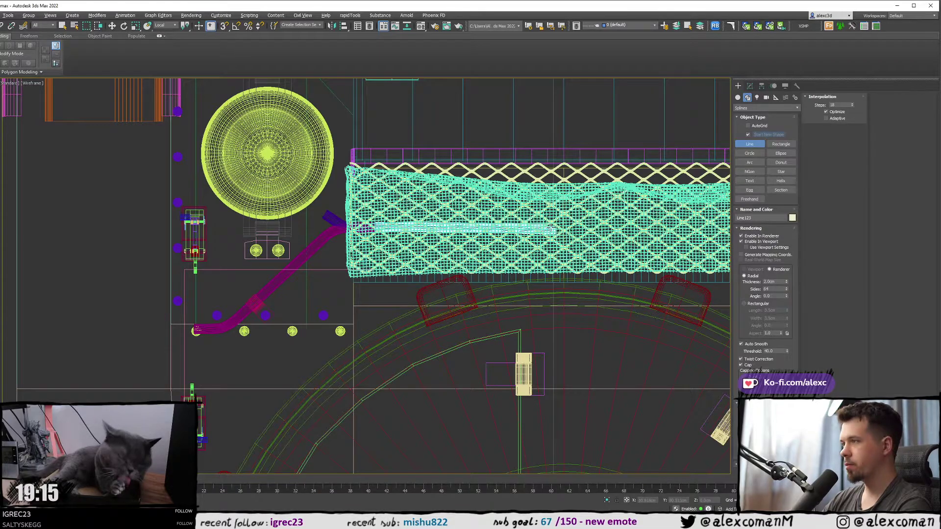
right_click(523, 233)
- Isolate the new line pipe together with the magenta pipe in the perspective view, then clear the selection
key(alt+w)
middle_click(530, 334)
key(alt+w)
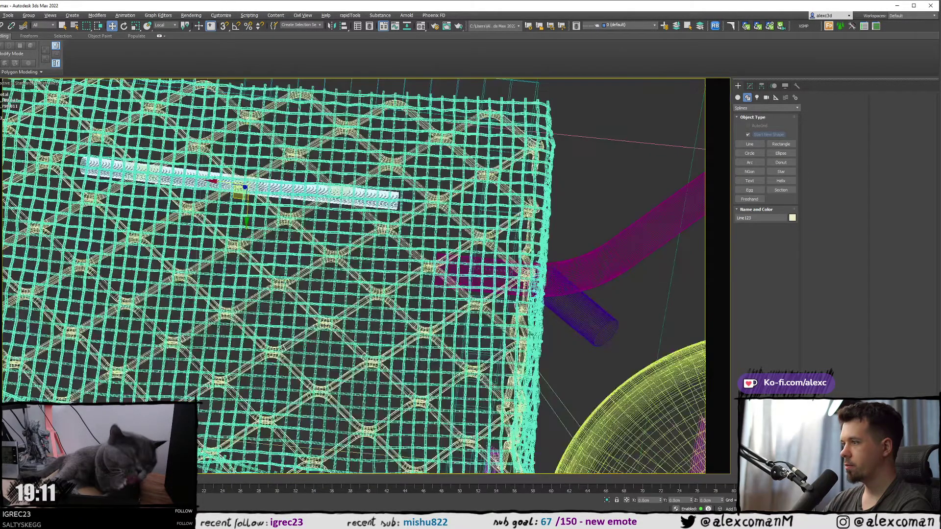
scroll(530, 334, down, 5)
alt+middle_drag(530, 334, 497, 264)
scroll(539, 353, down, 2)
alt+middle_drag(539, 353, 524, 201)
ctrl+click(526, 211)
key(alt+q)
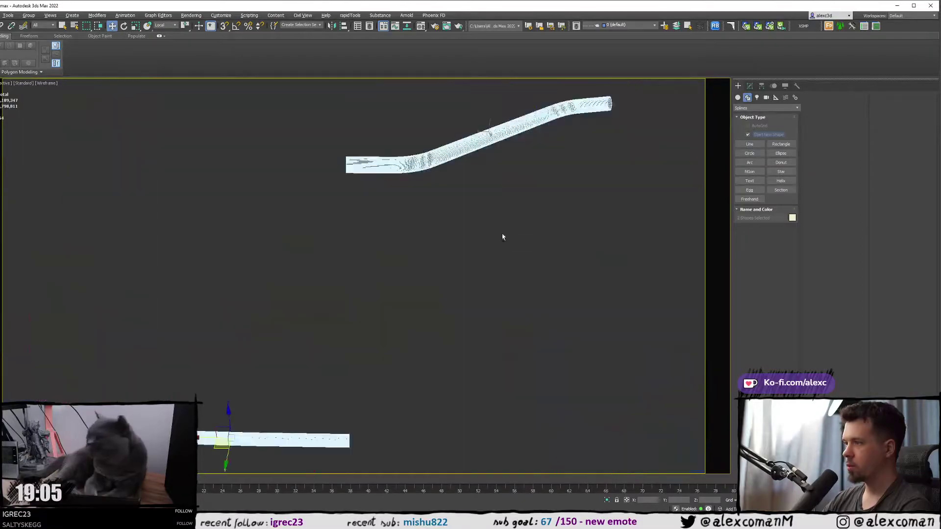
middle_drag(493, 254, 505, 243)
click(505, 242)
- Raise the new pipe to the magenta pipe's height and snap its near end to the magenta pipe's open end
drag(284, 388, 396, 381)
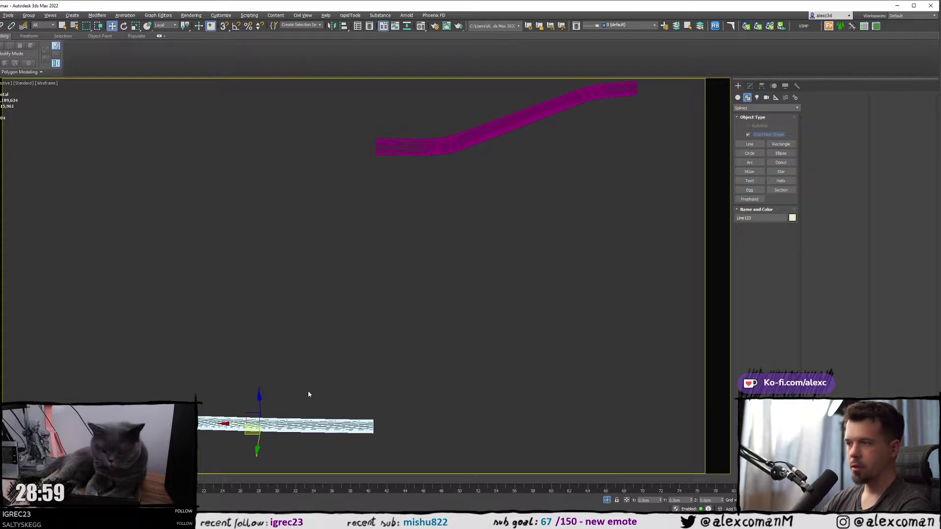
scroll(304, 395, down, 2)
key(F3)
middle_drag(275, 396, 273, 373)
drag(273, 380, 284, 229)
scroll(286, 230, up, 5)
key(s)
key(F3)
mouse_move(210, 242)
mouse_down()
mouse_move(244, 230)
mouse_move(503, 216)
mouse_up()
key(F3)
mouse_move(503, 216)
alt+middle_down()
mouse_move(401, 305)
mouse_move(396, 343)
mouse_move(429, 261)
alt+middle_up()
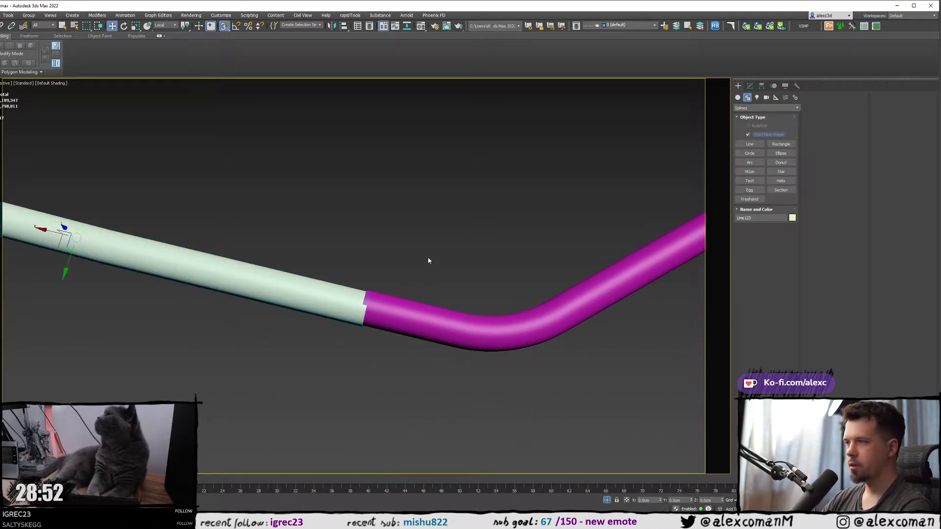
key(F3)
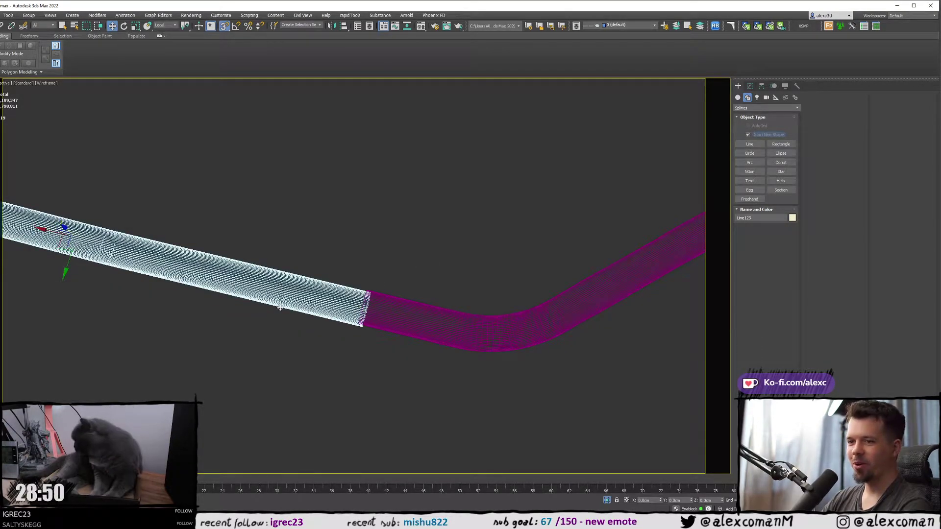
- Realign the new pipe in the top view by moving it clear and snapping its end center onto the magenta pipe's end
key(alt+w)
key(alt+w)
scroll(361, 250, up, 4)
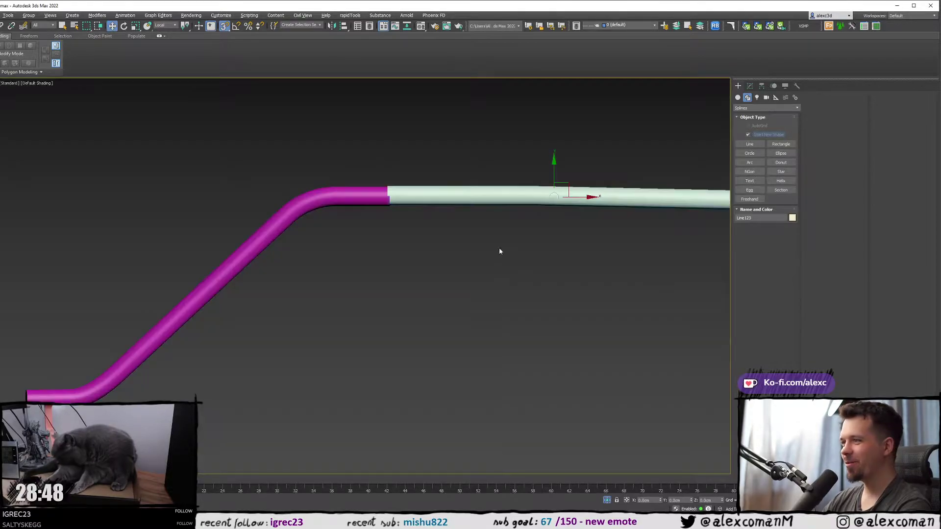
middle_drag(499, 249, 455, 310)
key(F3)
key(s)
drag(519, 240, 555, 255)
key(F3)
scroll(369, 256, up, 5)
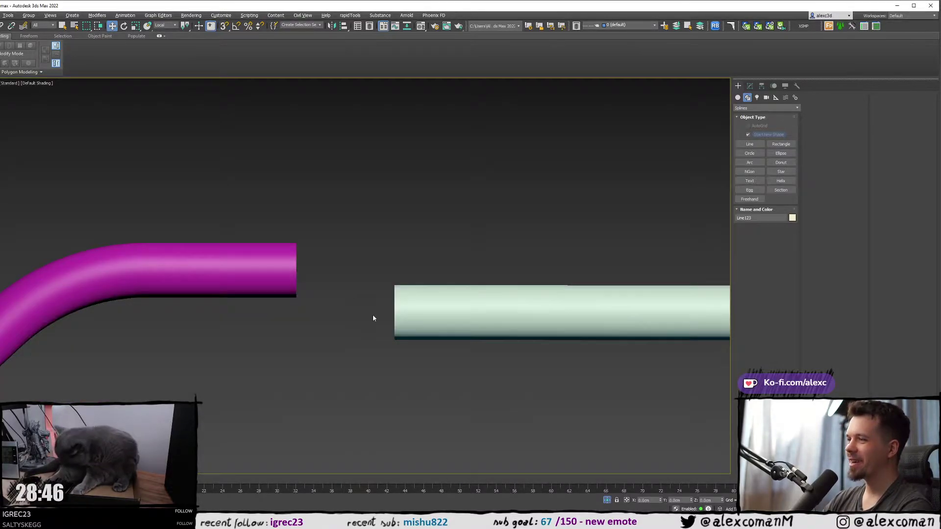
middle_drag(373, 318, 444, 326)
key(s)
key(F3)
drag(446, 324, 352, 280)
scroll(355, 280, down, 4)
- Bend the new pipe downward by lowering its free-end vertex with snapping turned off
key(alt+w)
right_click(561, 356)
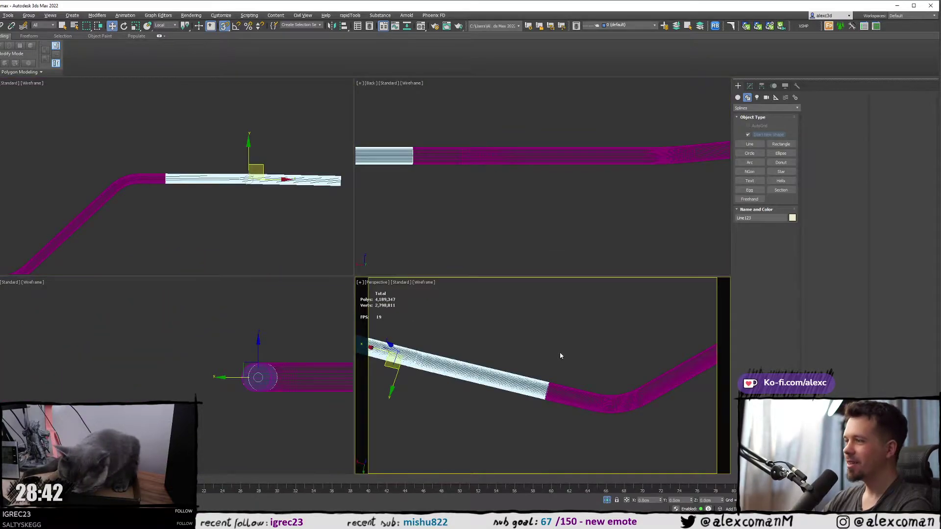
key(alt+w)
alt+middle_drag(402, 330, 411, 305)
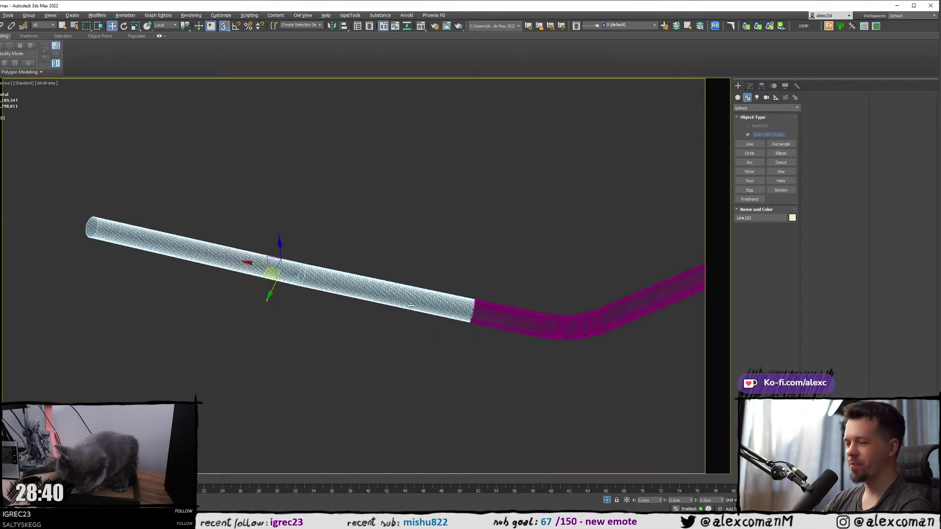
key(1)
mouse_move(56, 185)
mouse_down()
mouse_move(90, 207)
mouse_move(114, 252)
mouse_up()
key(F3)
mouse_move(113, 252)
middle_down()
mouse_move(179, 275)
mouse_move(166, 246)
middle_up()
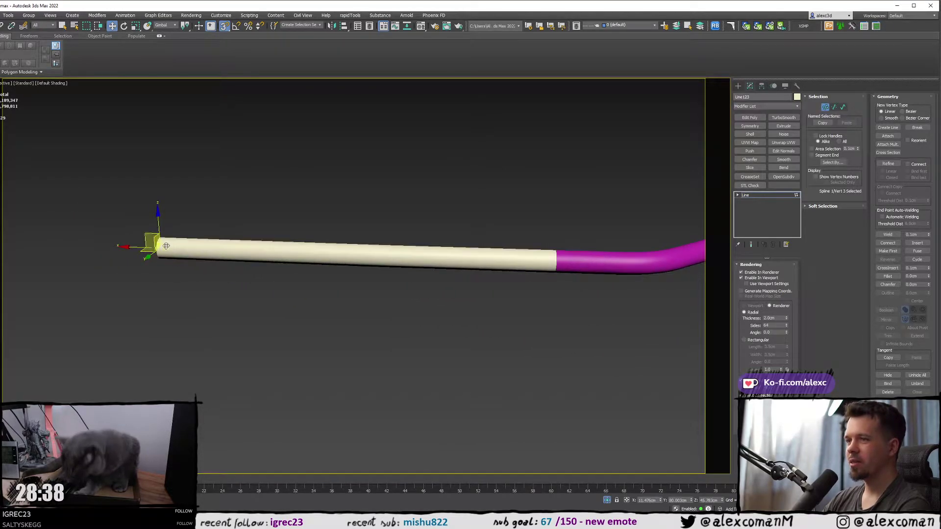
key(s)
drag(159, 229, 181, 309)
- Move the new pipe's middle vertex farther toward its free end
drag(299, 207, 424, 298)
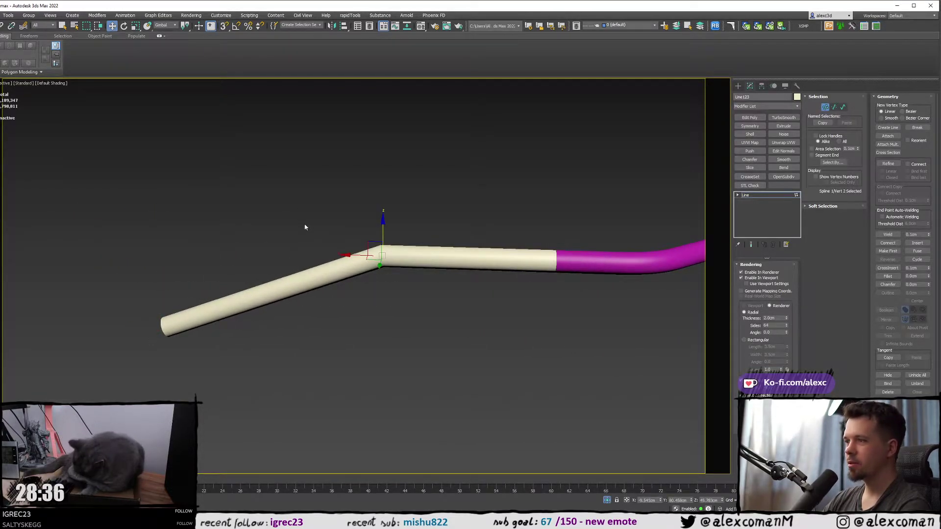
alt+middle_drag(349, 234, 398, 299)
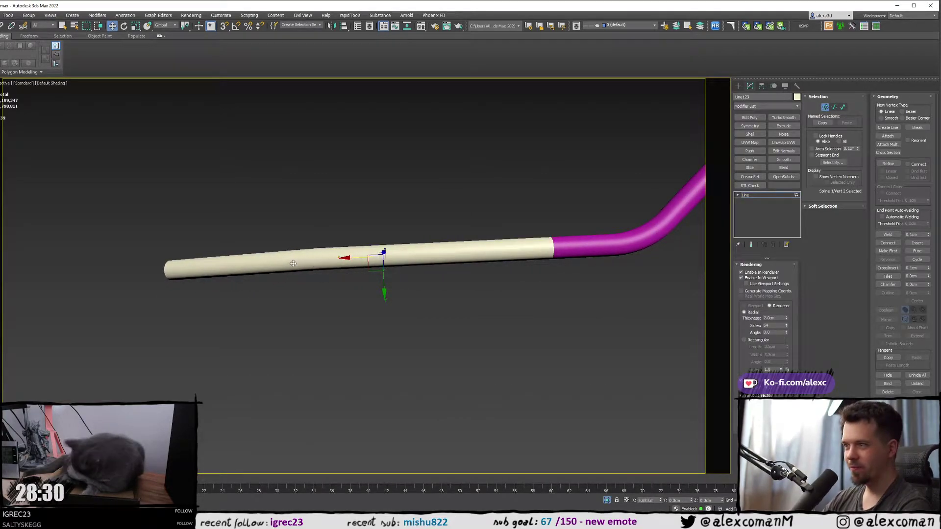
key(F3)
alt+middle_drag(294, 260, 297, 220)
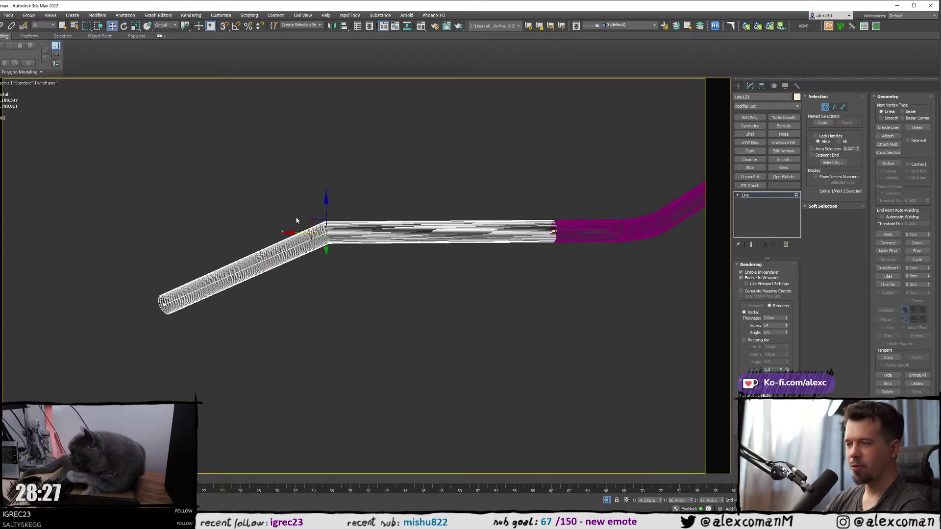
- Shorten the new pipe by shifting its middle and free-end vertices together toward the magenta pipe
right_click(297, 214)
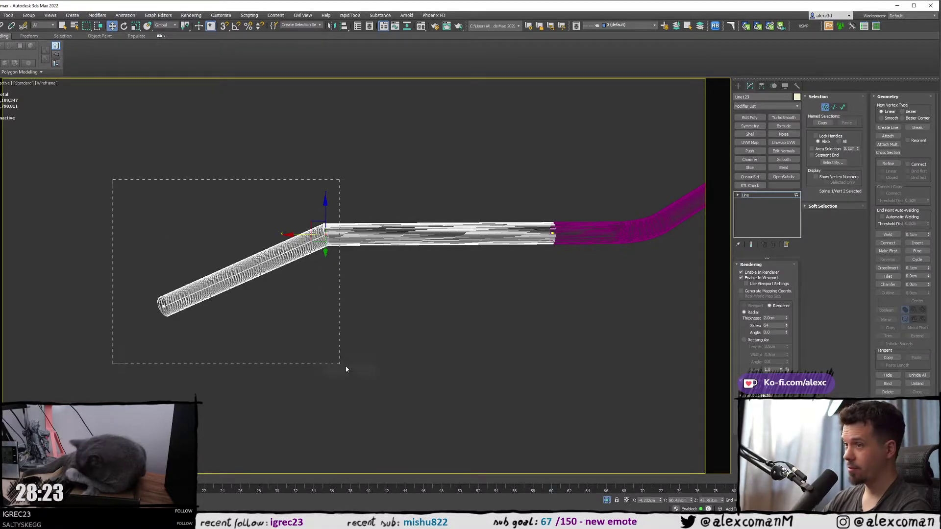
drag(346, 369, 347, 369)
alt+middle_drag(354, 320, 352, 343)
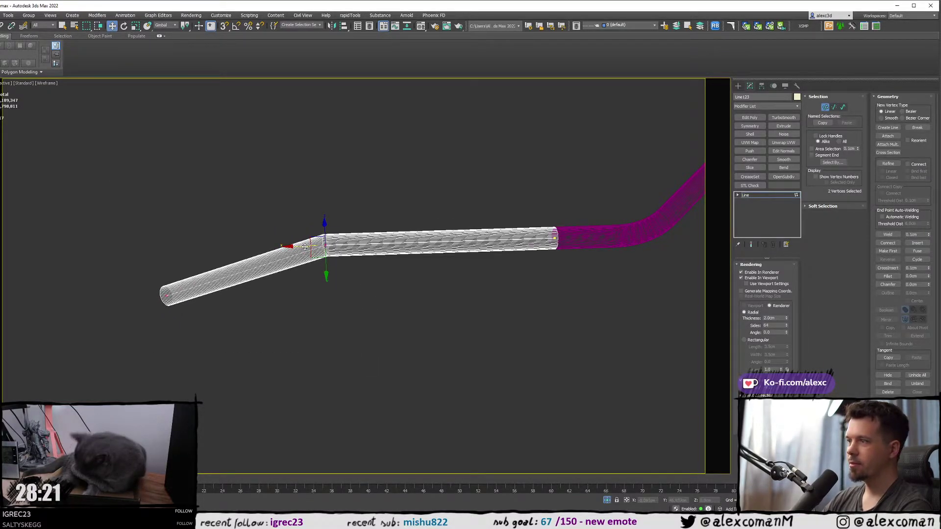
drag(305, 246, 348, 244)
- Convert the new pipe's middle vertex to Smooth so the bend becomes a continuous curve
drag(316, 201, 432, 268)
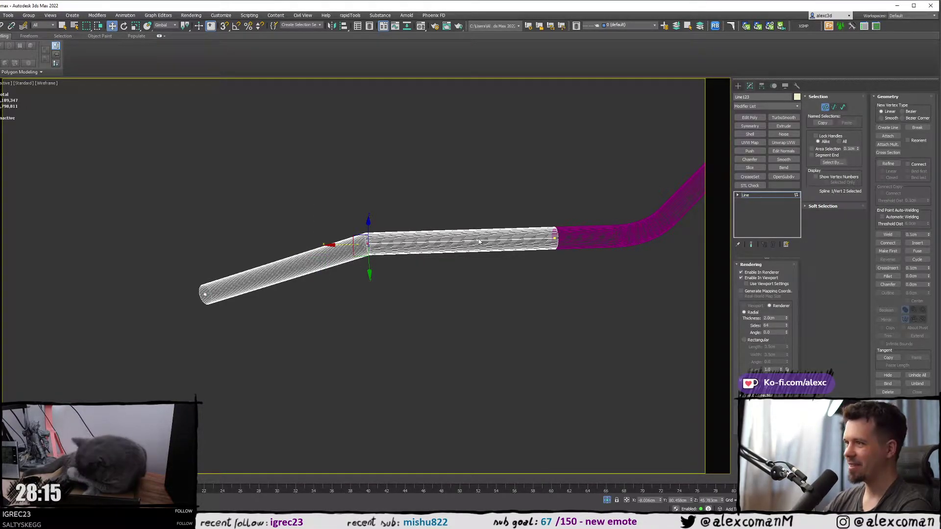
drag(375, 267, 374, 266)
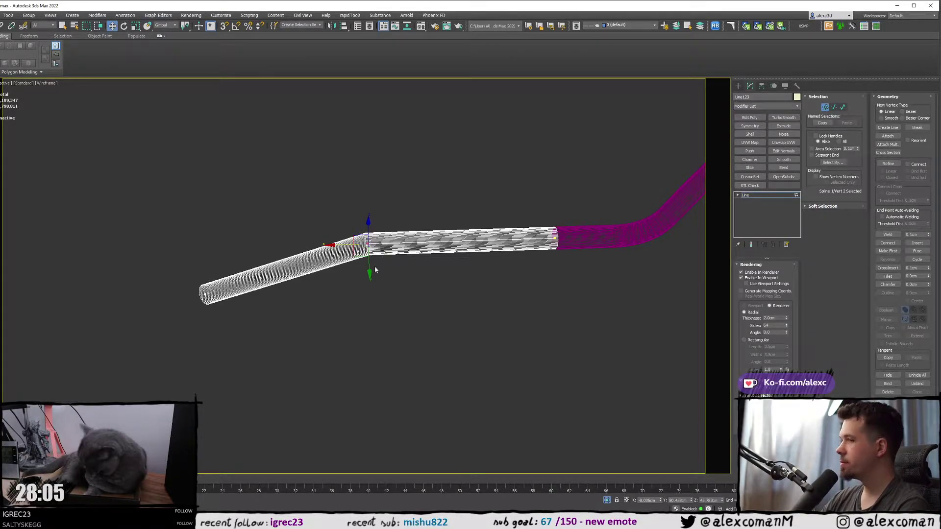
right_click(360, 258)
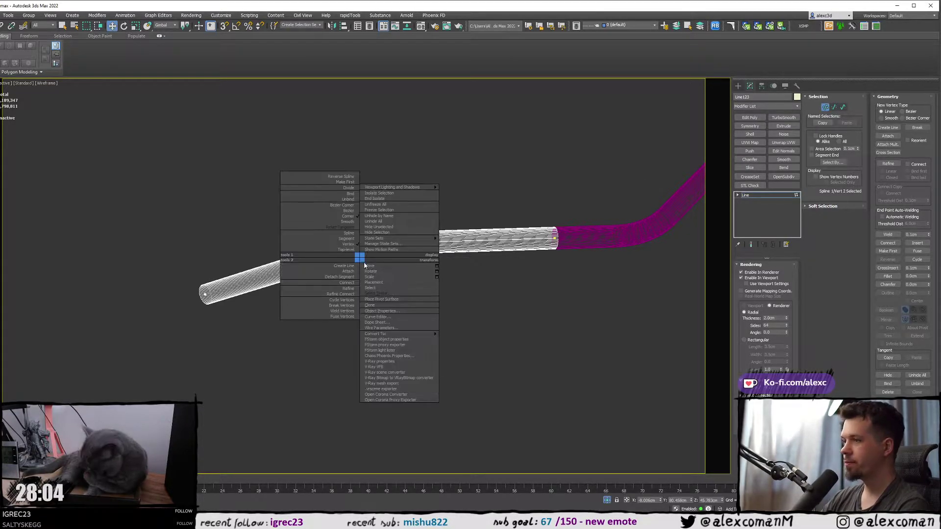
click(329, 224)
click(323, 214)
alt+middle_drag(323, 214, 341, 200)
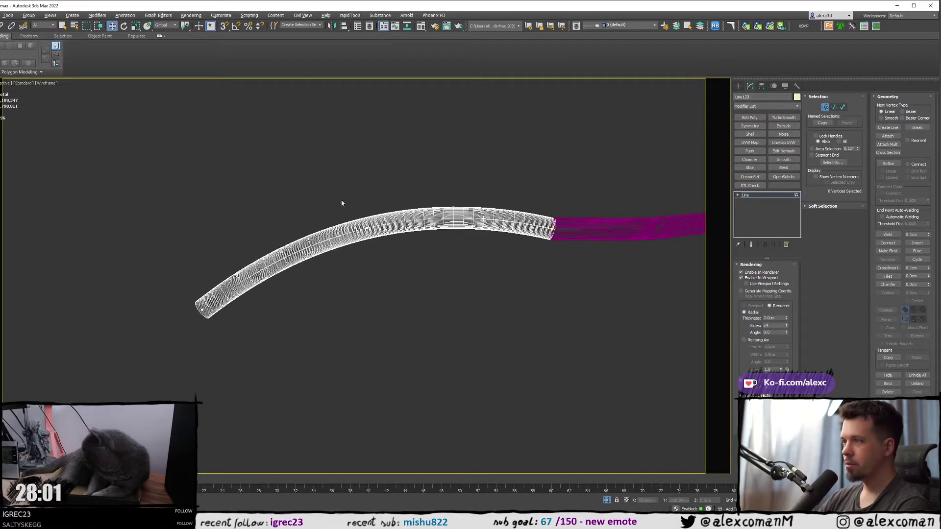
- Lower the middle and free-end vertices together until the new pipe leaves the magenta pipe in a straight line
drag(403, 378, 403, 378)
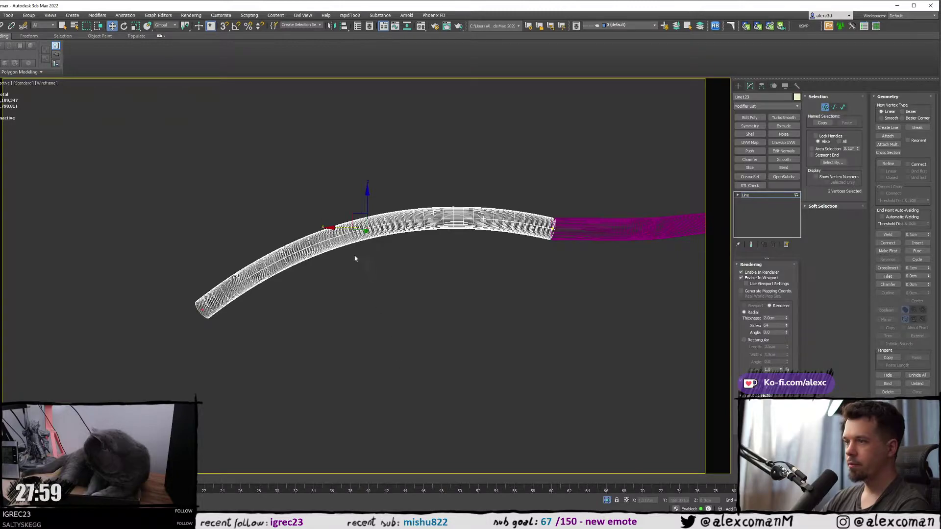
drag(366, 205, 364, 227)
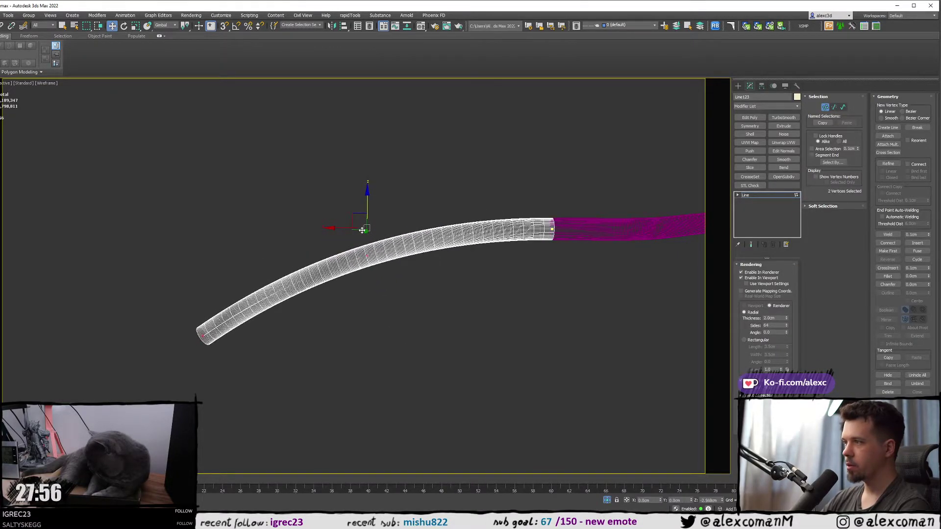
alt+middle_drag(364, 228, 343, 275)
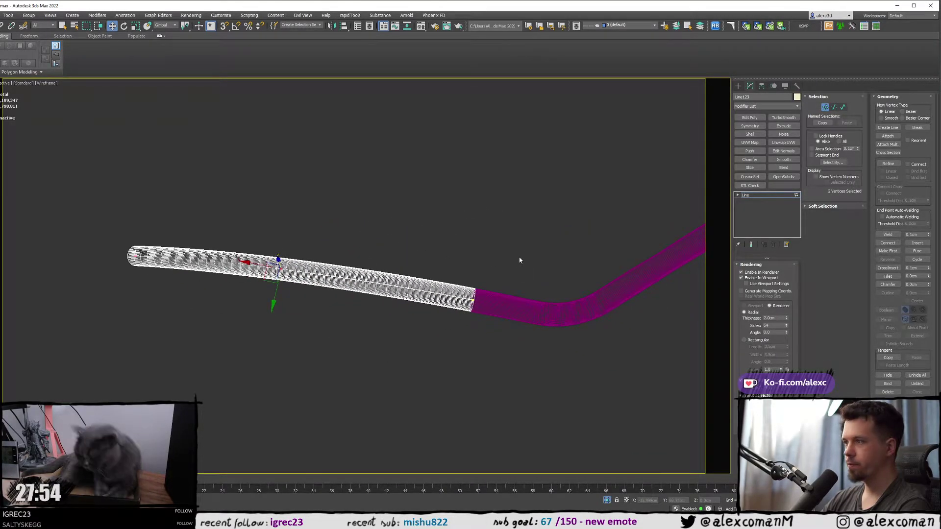
- Attach the magenta pipe to the new pipe and open the combined spline's vertices for editing
key(F3)
middle_drag(568, 254, 502, 218)
click(886, 138)
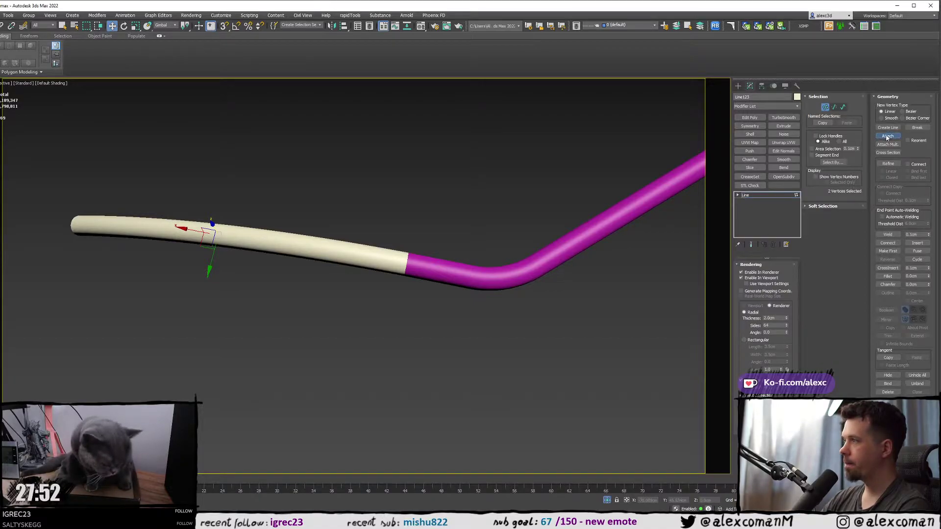
click(443, 271)
key(F3)
scroll(417, 259, up, 5)
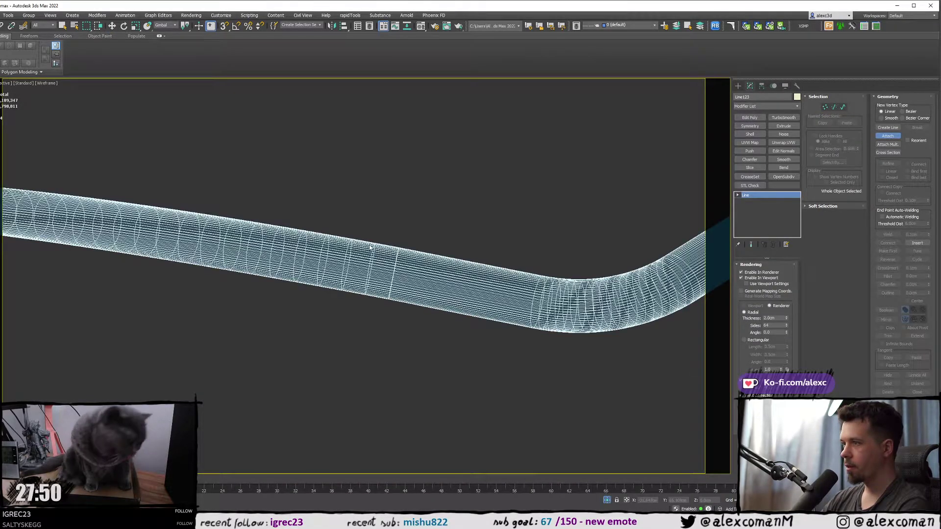
key(1)
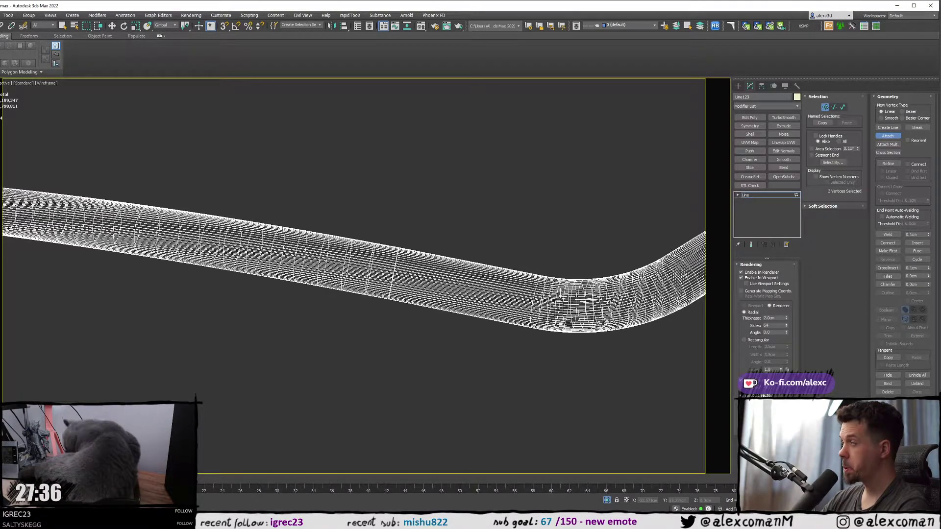
mouse_move(393, 521)
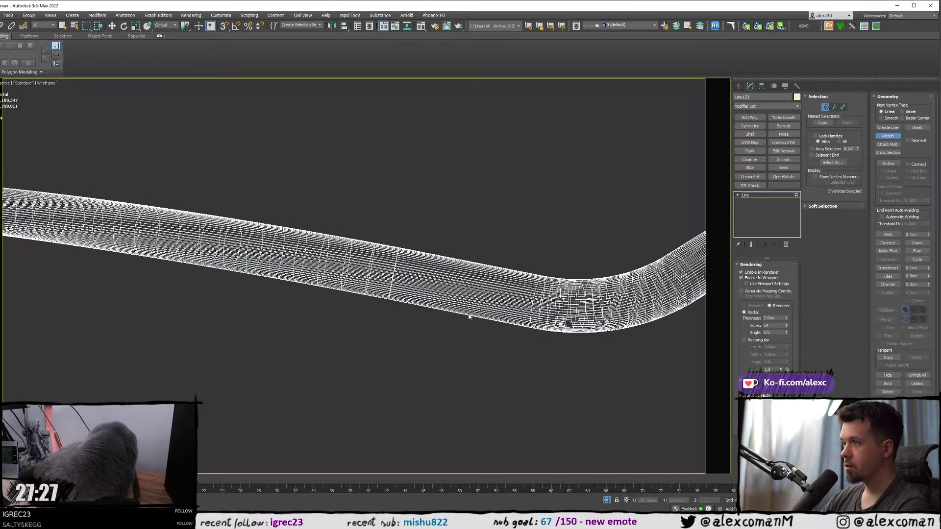
scroll(531, 328, down, 5)
key(F3)
middle_drag(549, 346, 440, 312)
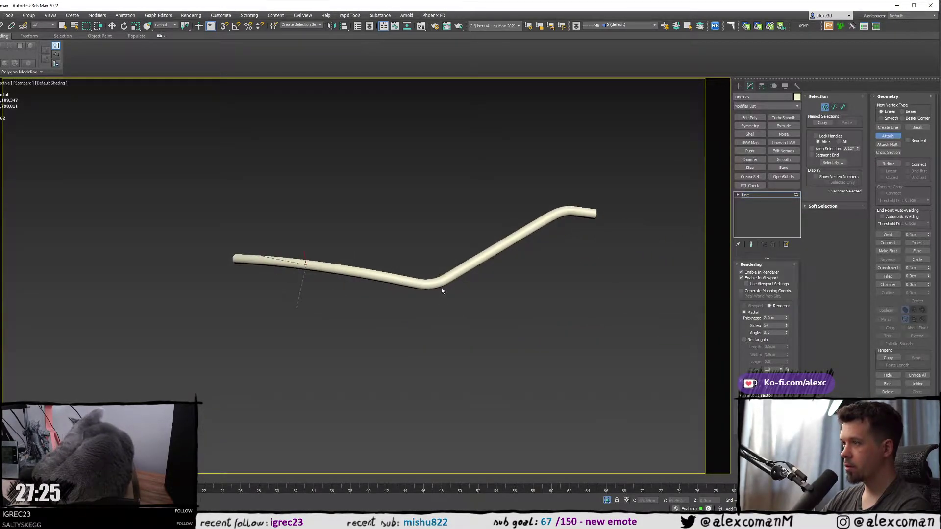
- Weld the two overlapping end vertices where the attached pipe sections meet into a single vertex
key(w)
scroll(417, 309, up, 5)
key(F3)
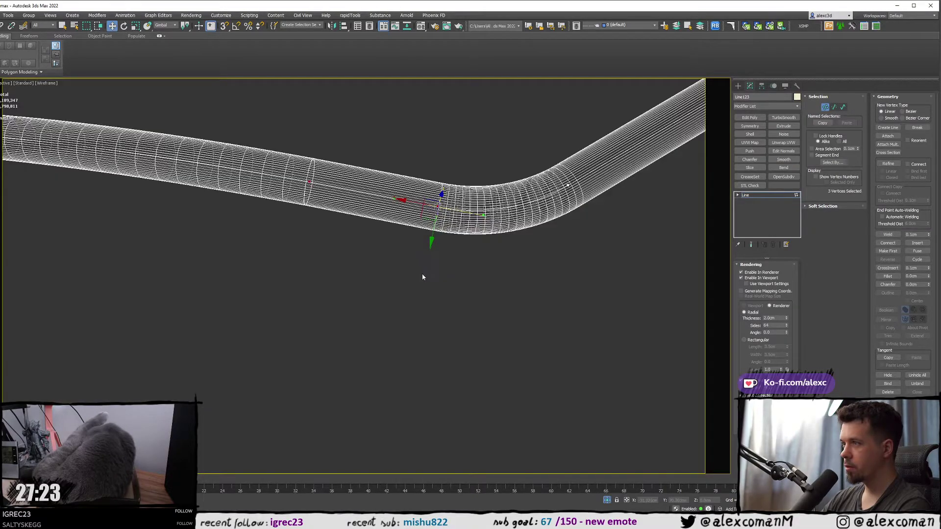
middle_drag(422, 274, 457, 382)
drag(326, 253, 359, 308)
right_click(353, 297)
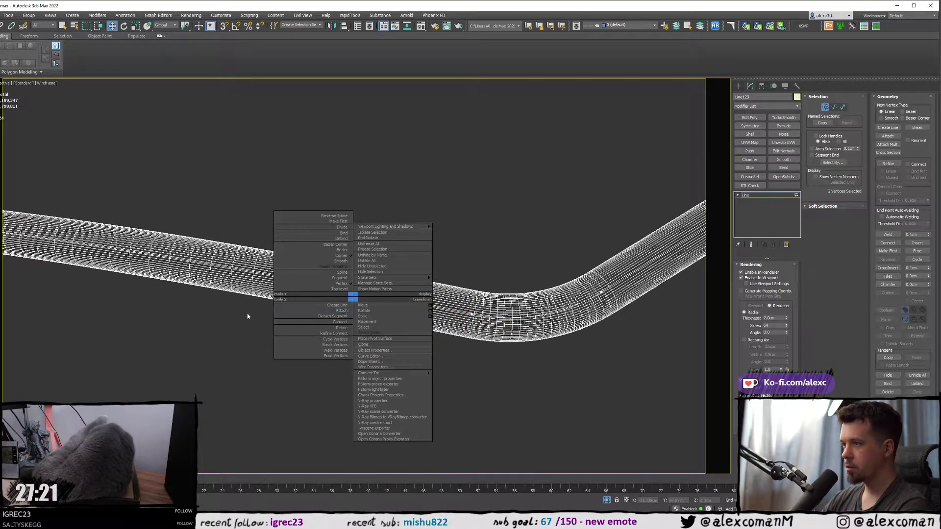
click(895, 235)
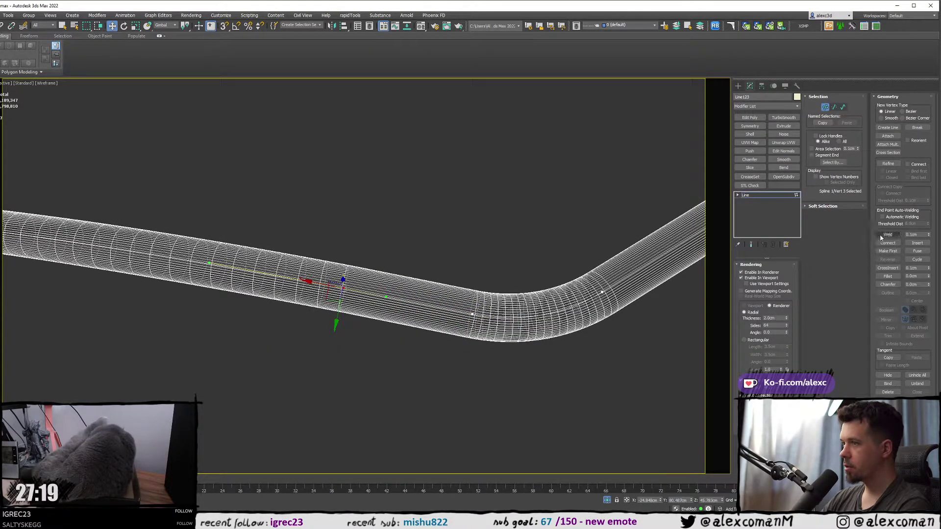
click(468, 184)
key(F3)
- Check the joined pipe, leave vertex editing and end isolation to bring back the whole vehicle
scroll(495, 180, down, 4)
key(alt+w)
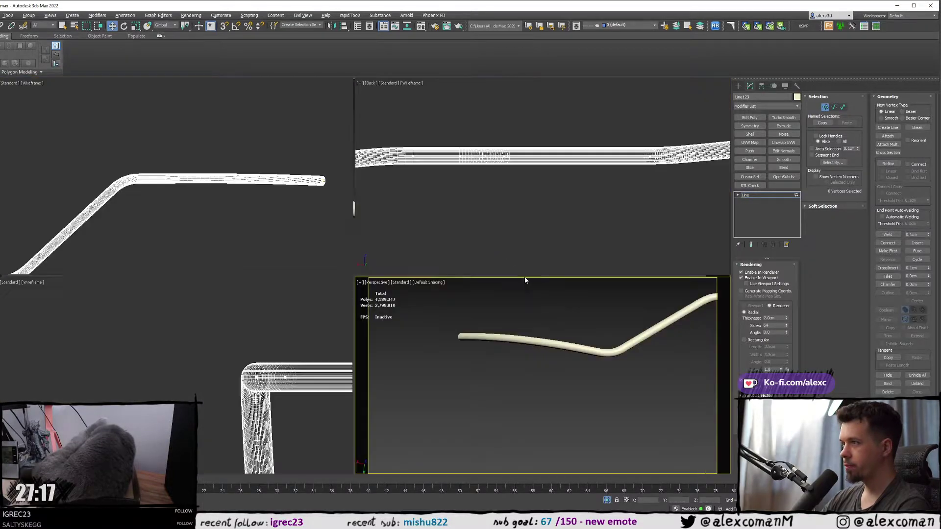
right_click(552, 308)
key(Escape)
key(alt+w)
alt+middle_drag(413, 271, 660, 105)
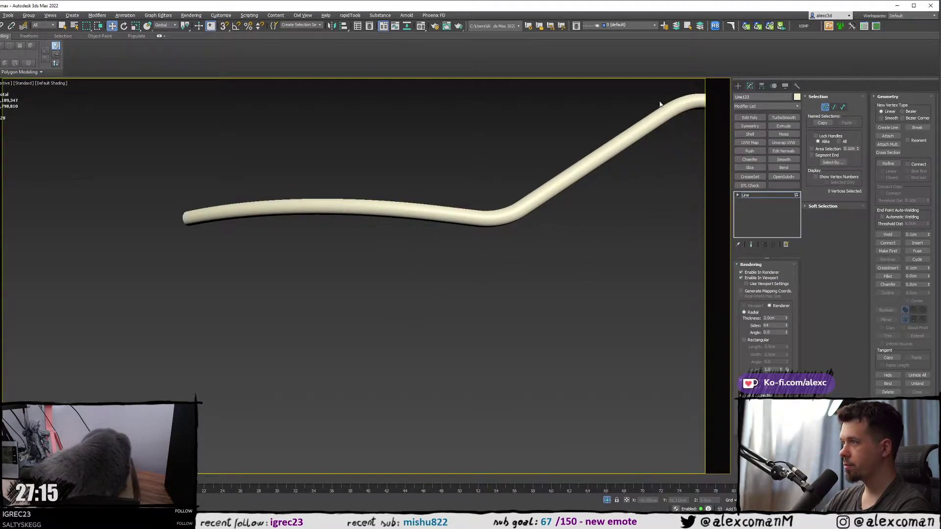
click(737, 87)
key(alt+q)
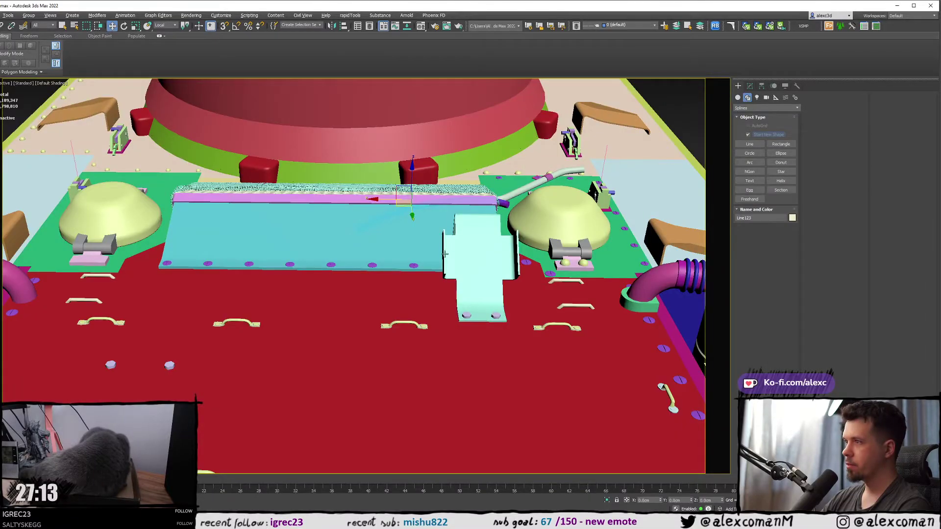
- Select the joined pipe beside the netting together with its short purple tube, clamp and clamp screw
alt+middle_drag(444, 252, 444, 293)
scroll(462, 233, up, 5)
alt+middle_drag(492, 223, 365, 260)
scroll(422, 253, down, 2)
scroll(385, 250, up, 3)
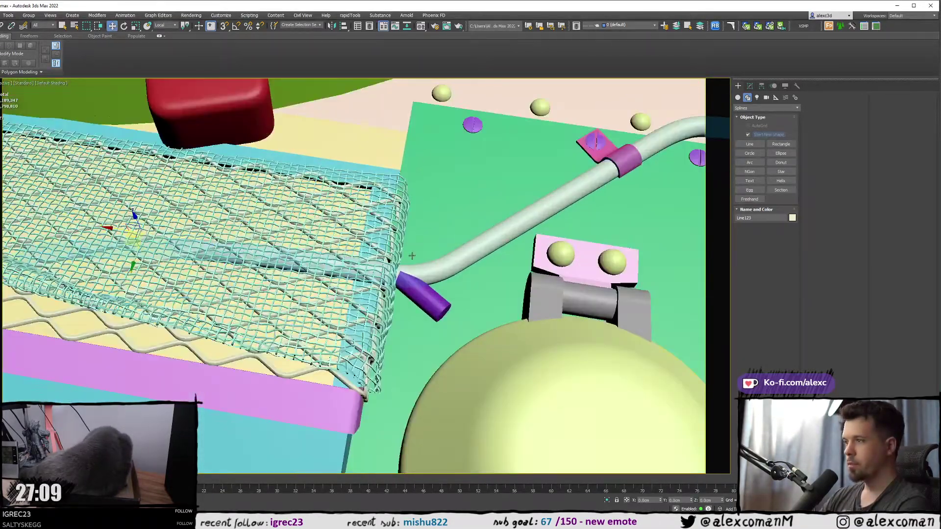
key(F4)
ctrl+click(422, 293)
middle_drag(485, 234, 395, 266)
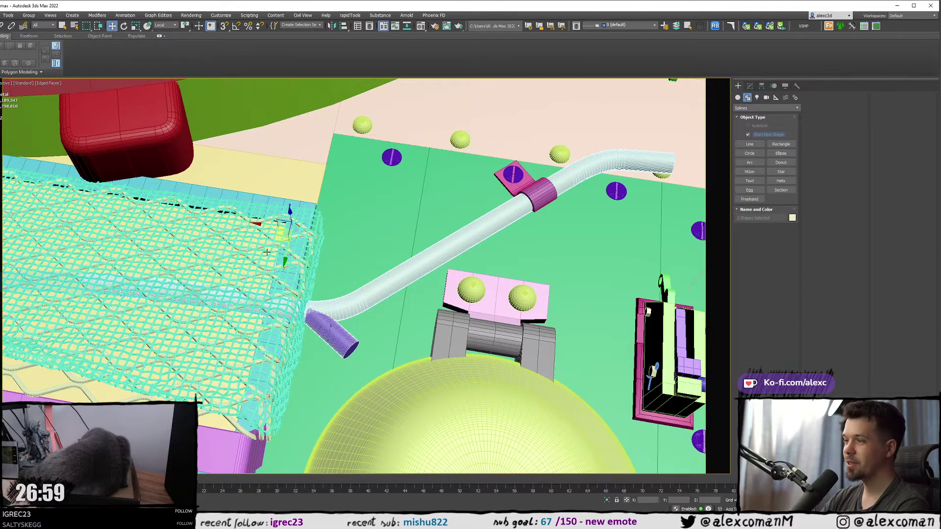
middle_drag(398, 237, 379, 254)
key(F4)
scroll(483, 213, up, 2)
middle_drag(485, 213, 460, 225)
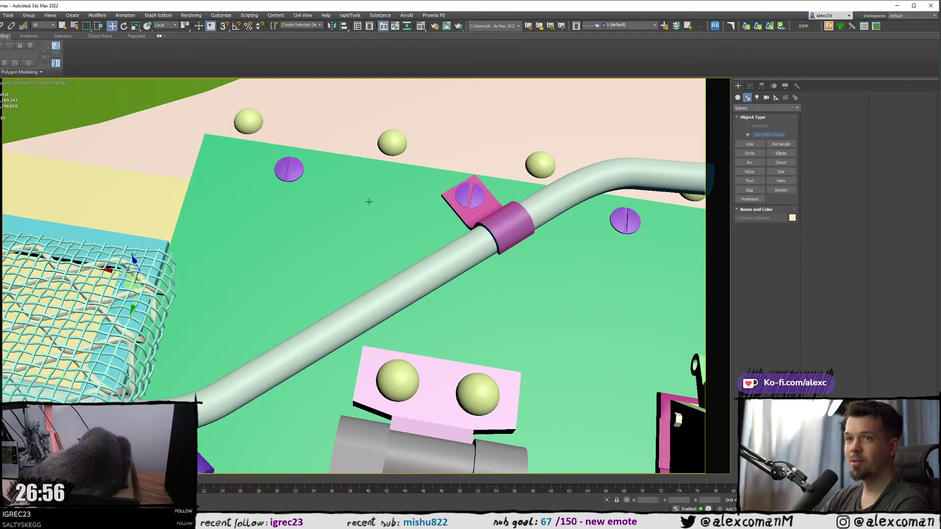
middle_drag(392, 195, 360, 199)
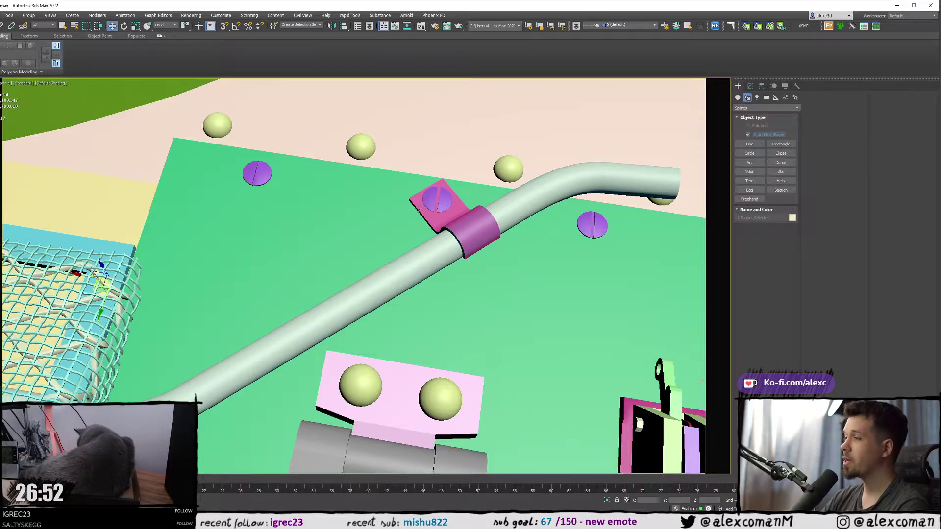
key(F4)
mouse_move(395, 208)
middle_down()
mouse_move(402, 202)
mouse_move(407, 211)
middle_up()
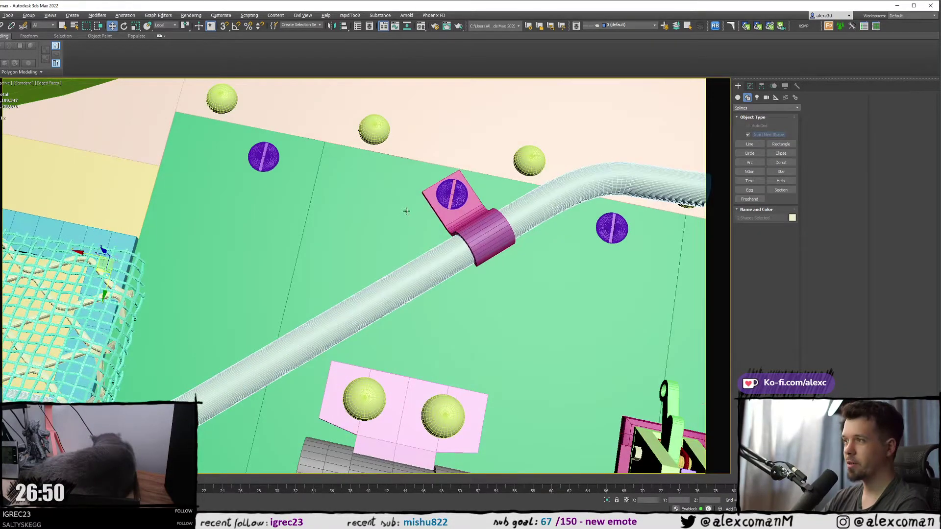
scroll(430, 192, up, 3)
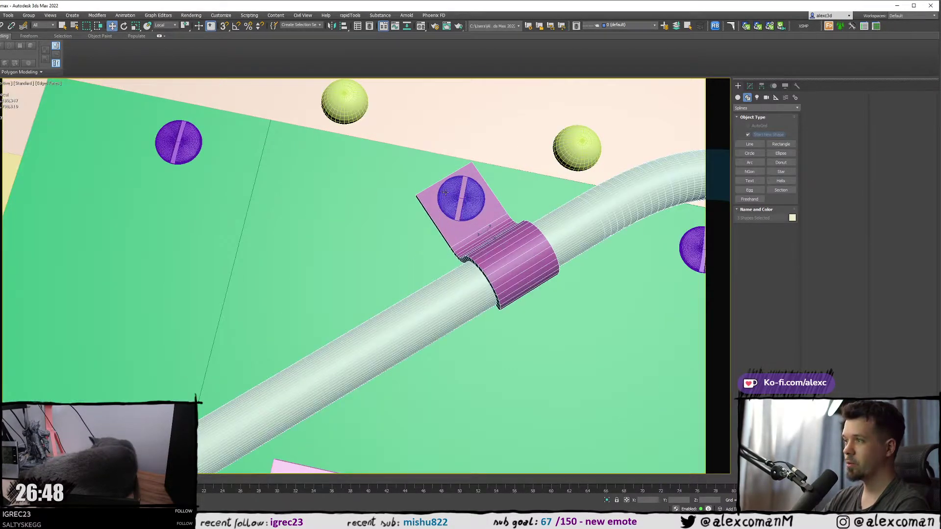
click(459, 194)
scroll(459, 194, down, 10)
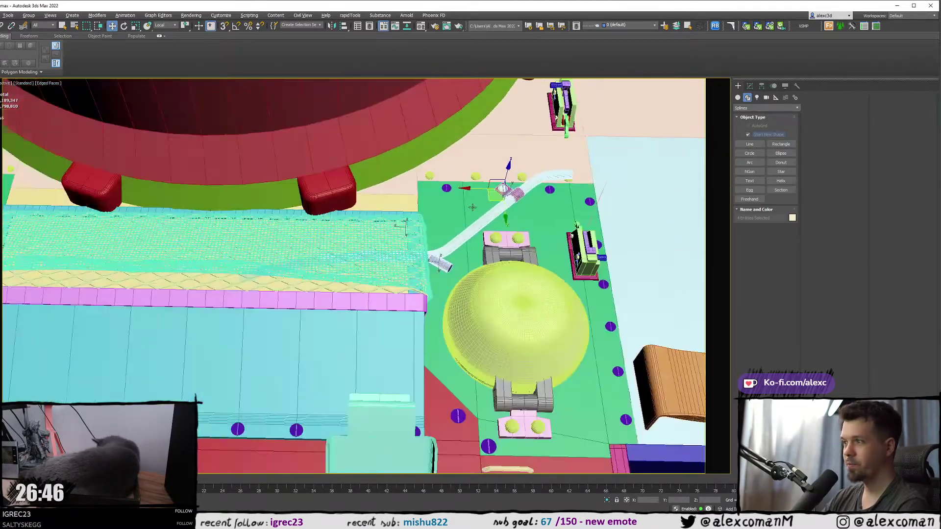
- Switch to the View reference coordinate system and clone the selected pipe assembly as one instance along X to the netting's opposite end
middle_drag(472, 207, 604, 185)
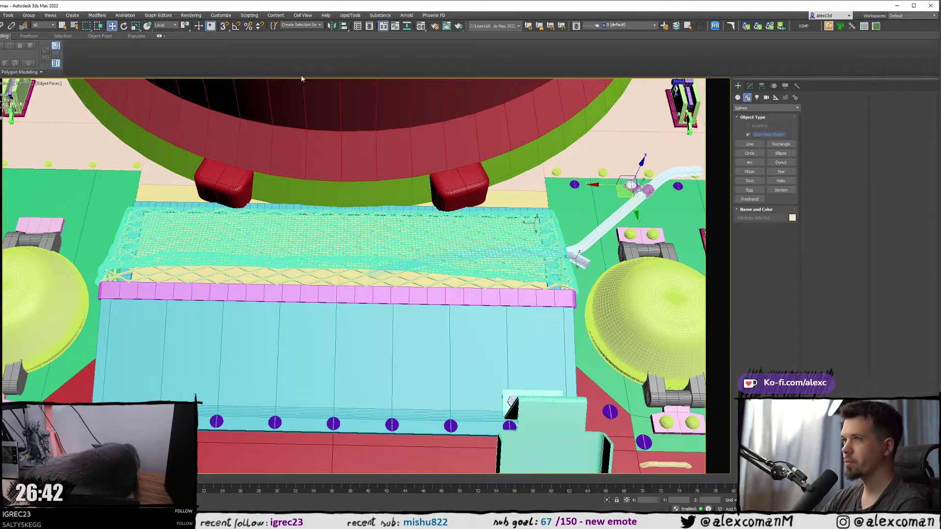
click(165, 25)
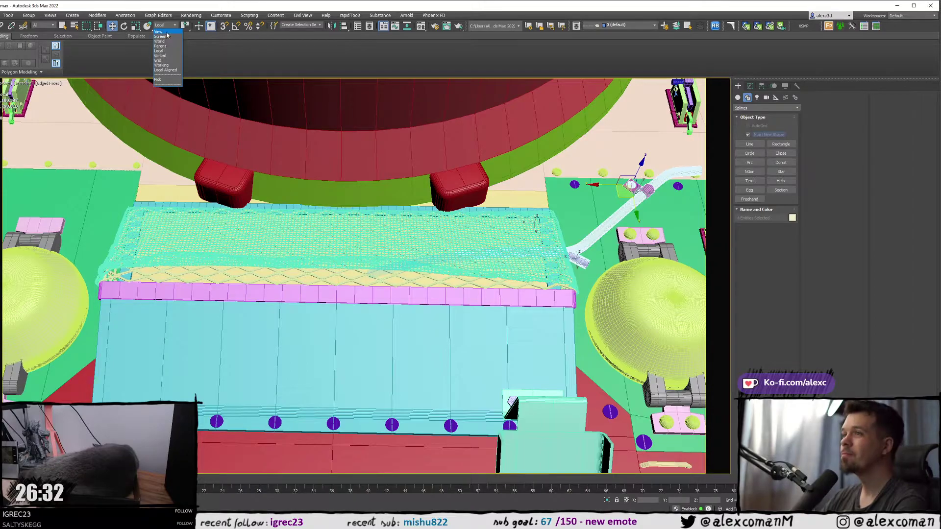
click(158, 31)
mouse_move(543, 211)
middle_down()
mouse_move(427, 224)
mouse_move(532, 226)
middle_up()
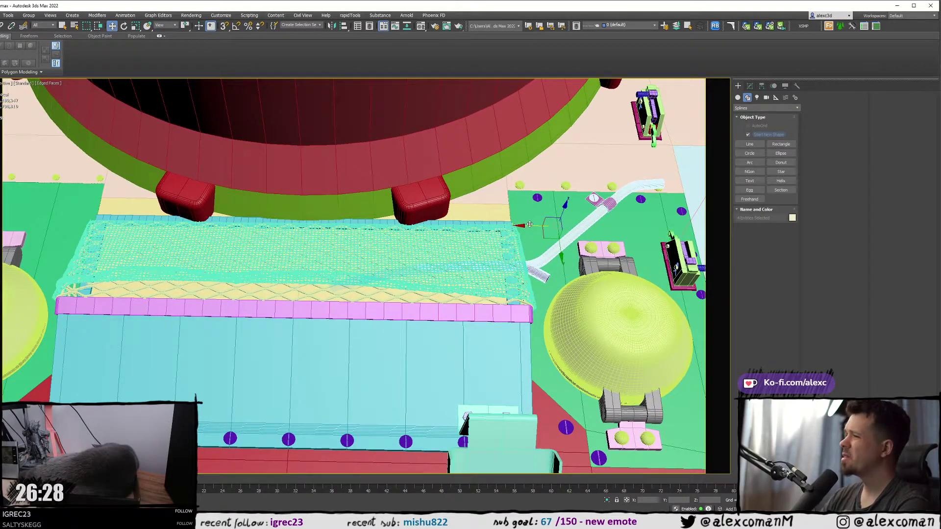
shift+drag(531, 225, 56, 218)
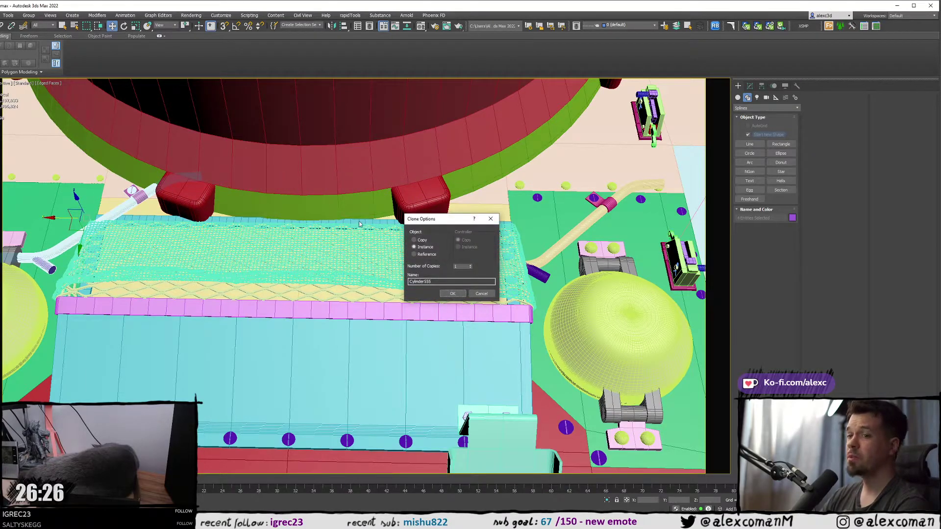
click(450, 294)
- Mirror the cloned pipe assembly about the X axis with no clone
middle_drag(451, 294, 518, 240)
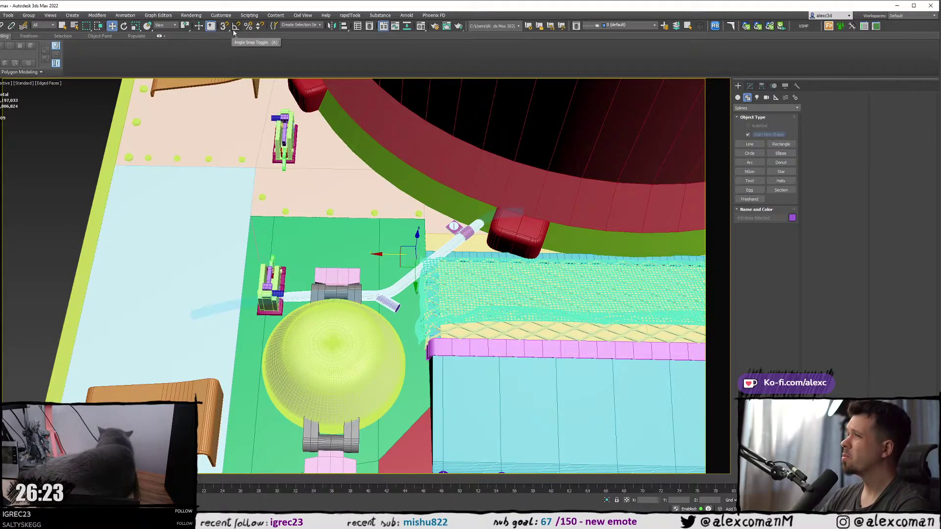
click(333, 25)
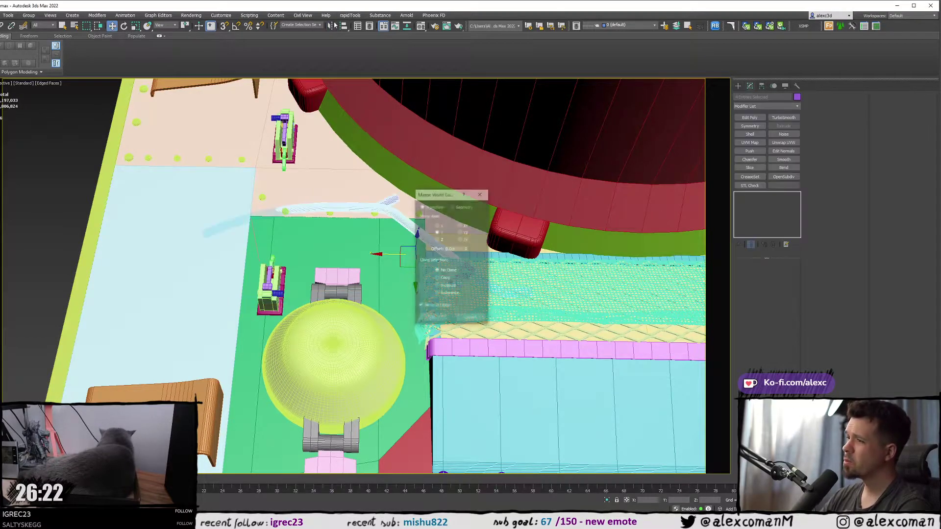
click(439, 225)
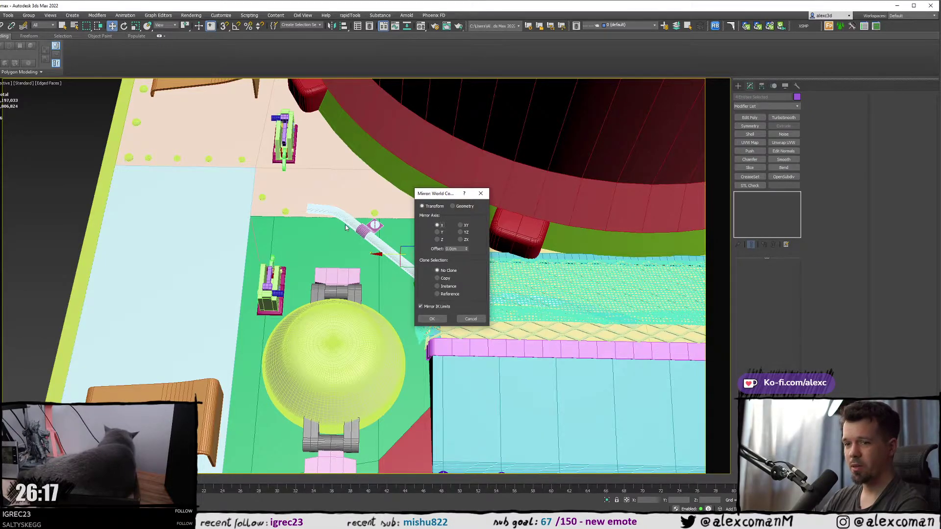
click(432, 319)
- Shift the mirrored pipe assembly along X until its bend sits just outside the netting's edge like the original
scroll(405, 245, up, 2)
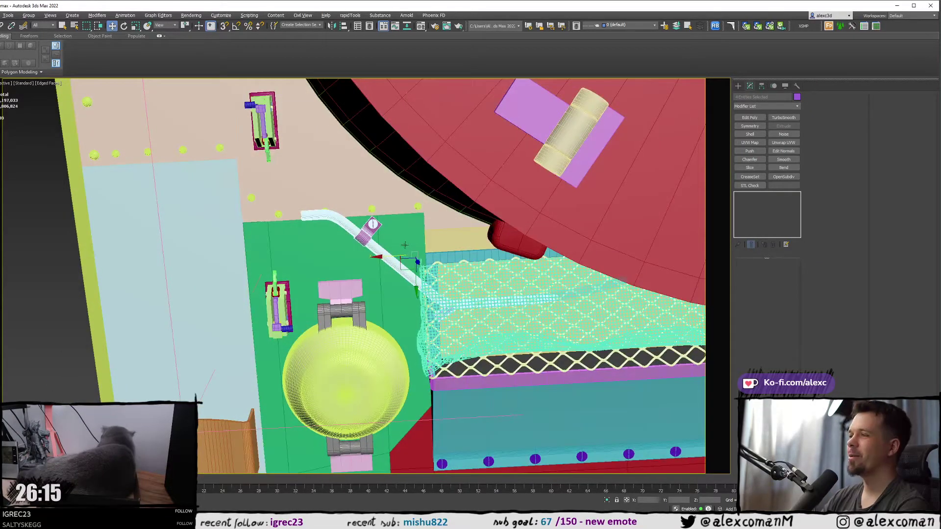
scroll(405, 245, up, 4)
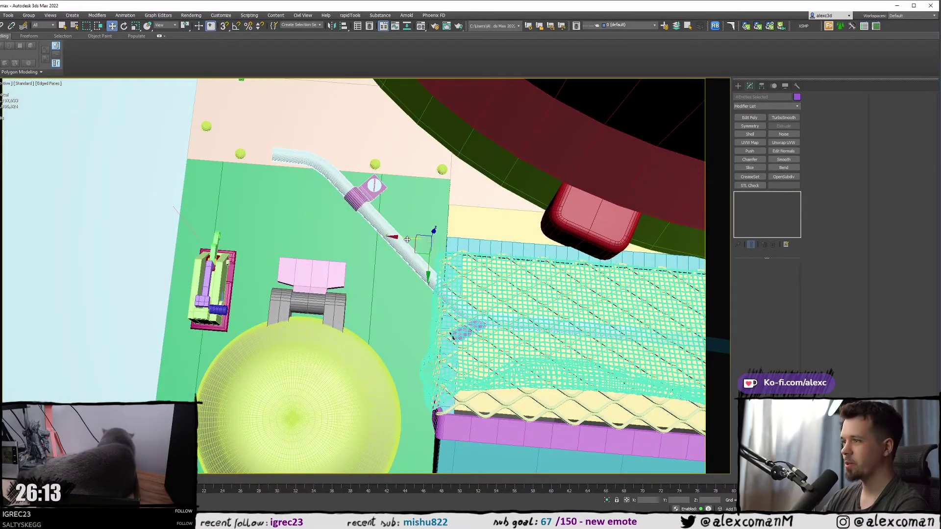
drag(407, 240, 349, 229)
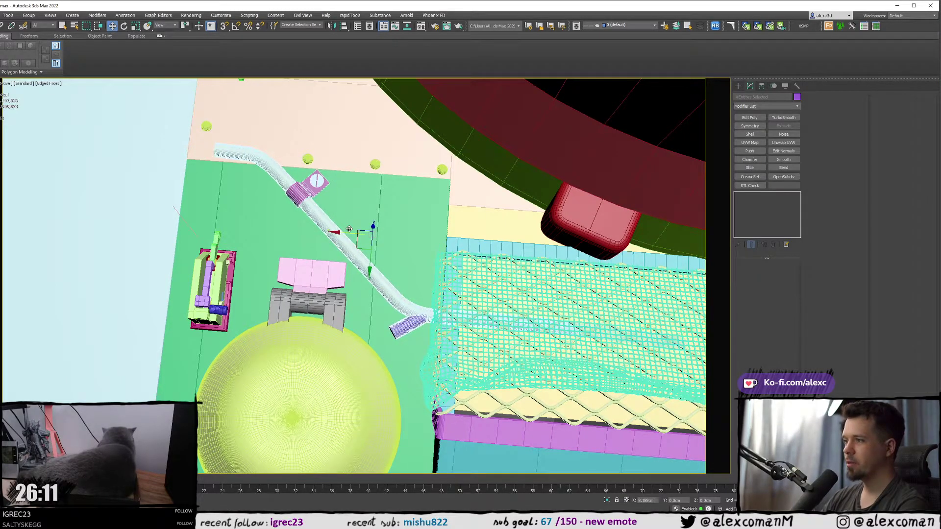
alt+middle_drag(405, 258, 330, 247)
scroll(325, 254, up, 3)
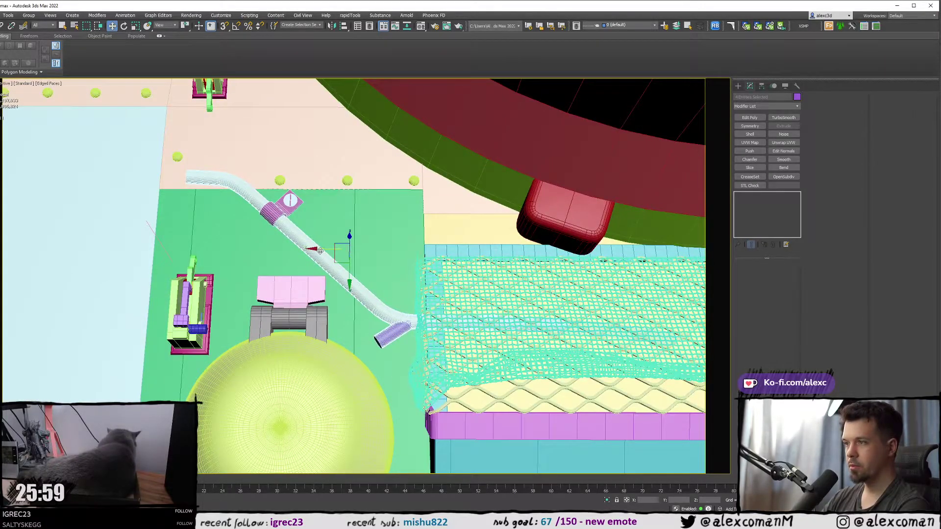
drag(319, 251, 325, 252)
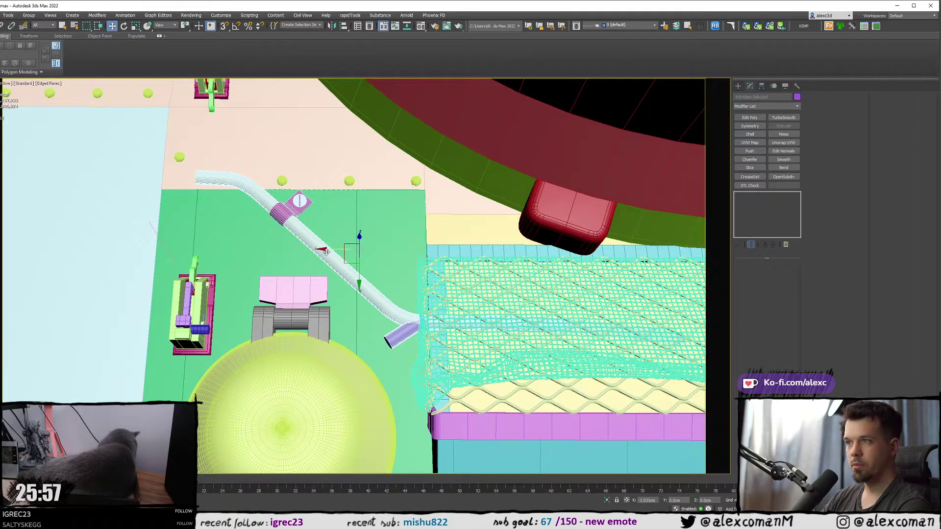
mouse_move(326, 252)
alt+middle_down()
mouse_move(372, 171)
mouse_move(393, 167)
mouse_move(372, 240)
mouse_move(317, 255)
alt+middle_up()
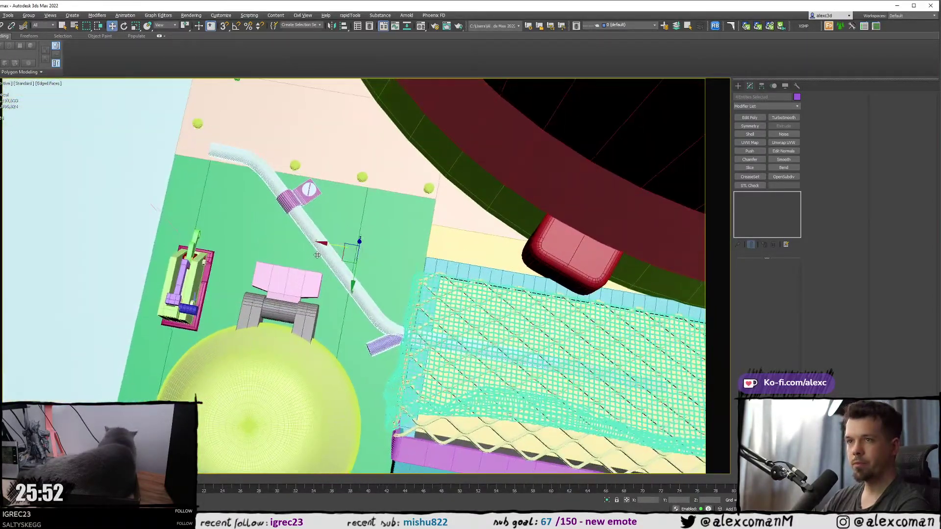
scroll(317, 255, down, 5)
click(285, 242)
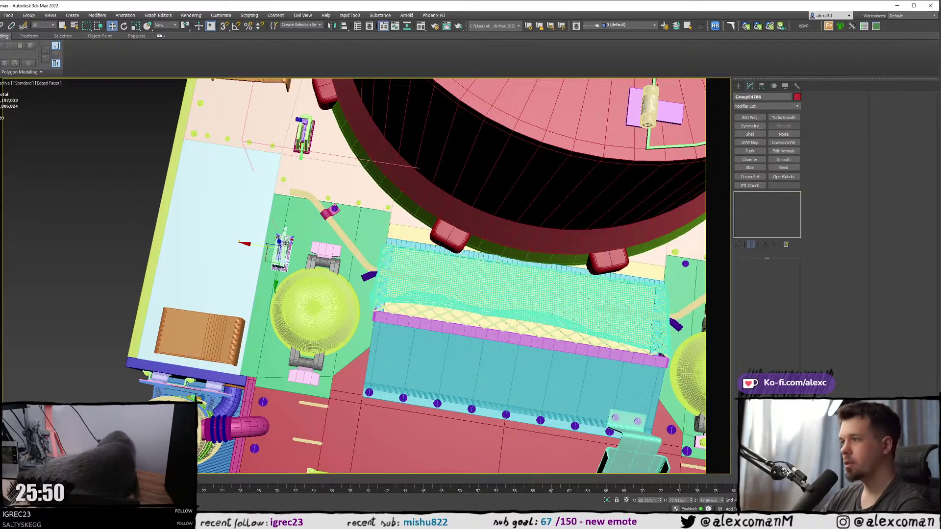
key(F4)
scroll(284, 238, down, 4)
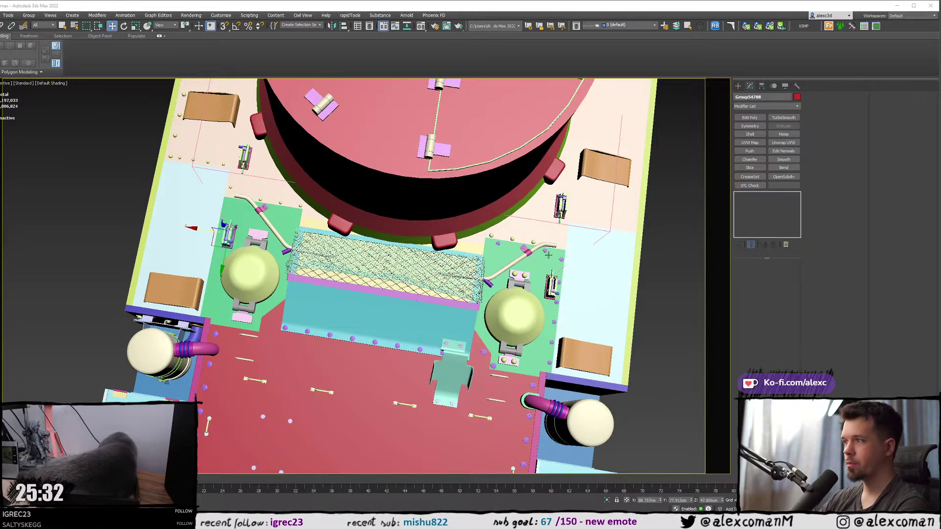
- Select the slotted screws beside the original pipe and down the outer edge of the green plate
scroll(548, 250, up, 2)
middle_drag(470, 246, 418, 200)
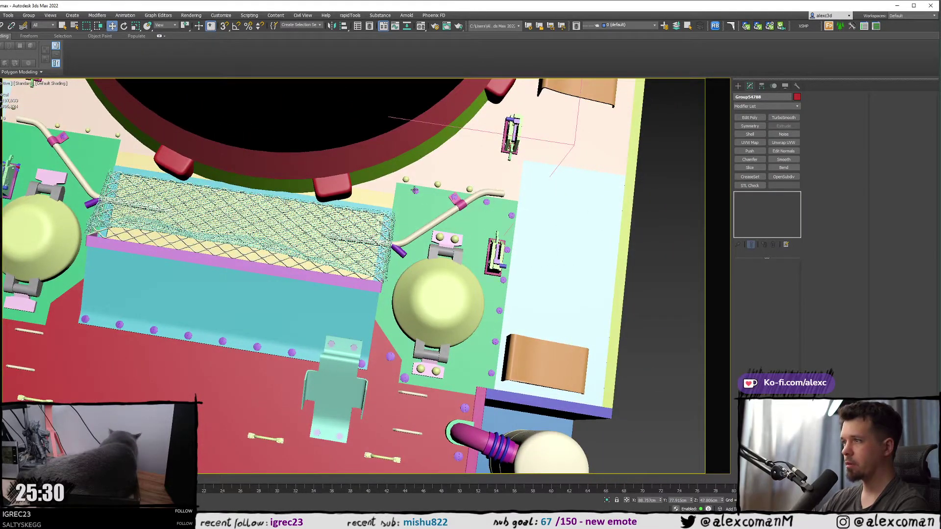
click(454, 197)
scroll(456, 201, up, 5)
key(F4)
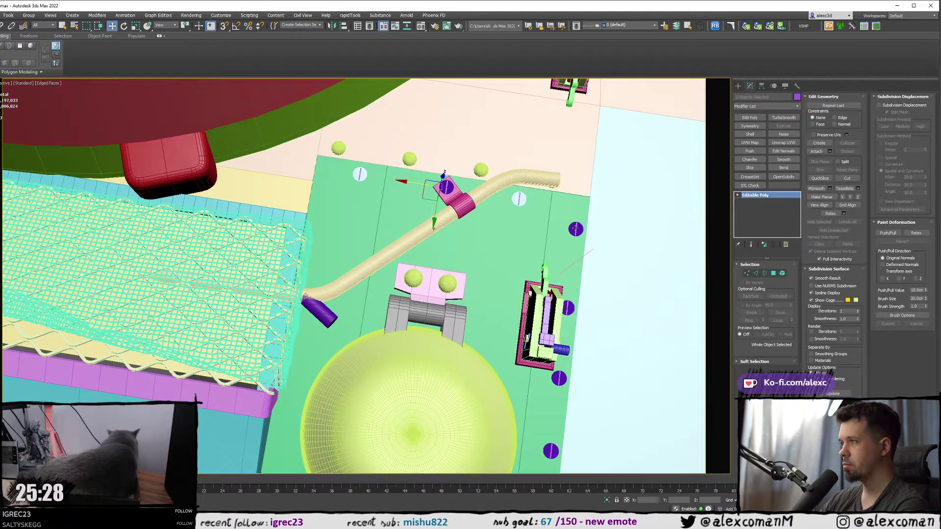
ctrl+click(576, 229)
middle_drag(532, 293, 378, 170)
scroll(338, 166, down, 2)
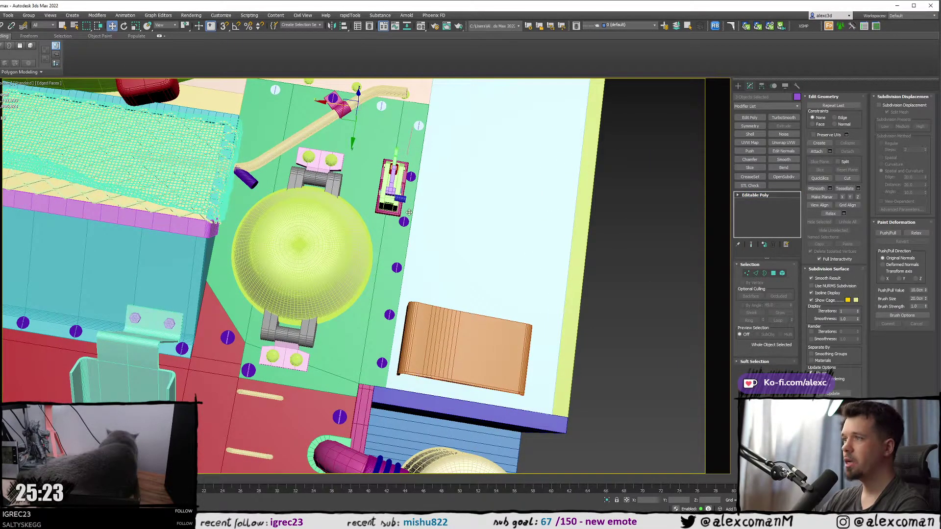
ctrl+click(411, 177)
ctrl+click(404, 222)
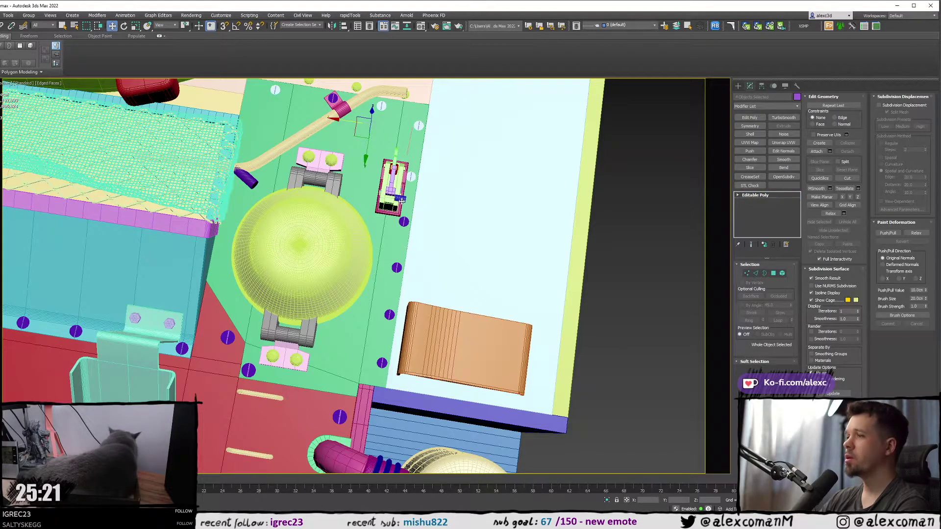
ctrl+click(396, 267)
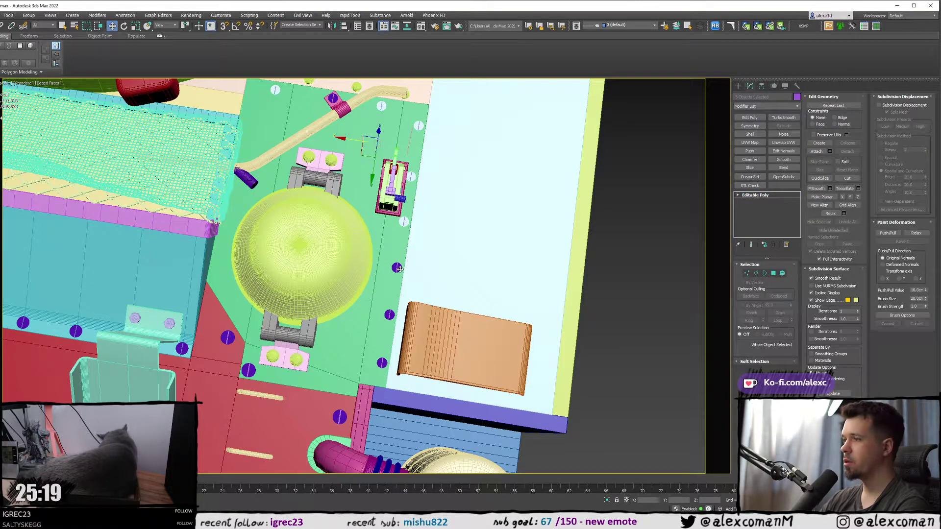
ctrl+click(389, 315)
ctrl+click(381, 363)
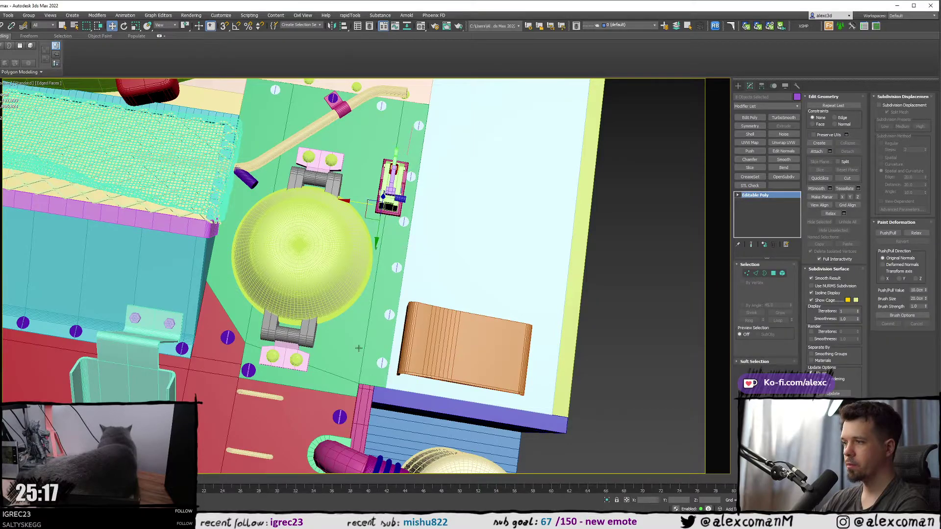
scroll(448, 317, down, 5)
alt+middle_drag(449, 317, 495, 299)
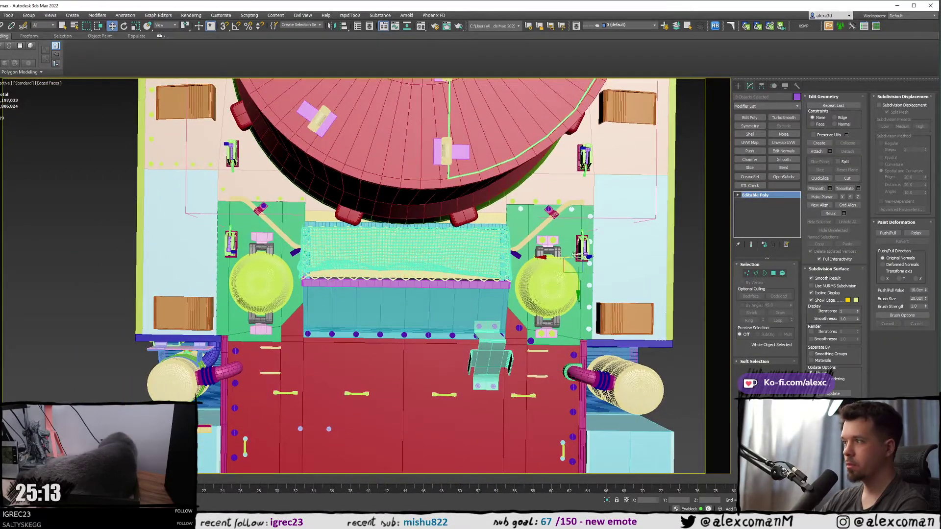
- Clone the selected slotted screws as one set of instances along X onto the opposite green plate
shift+drag(502, 258, 190, 255)
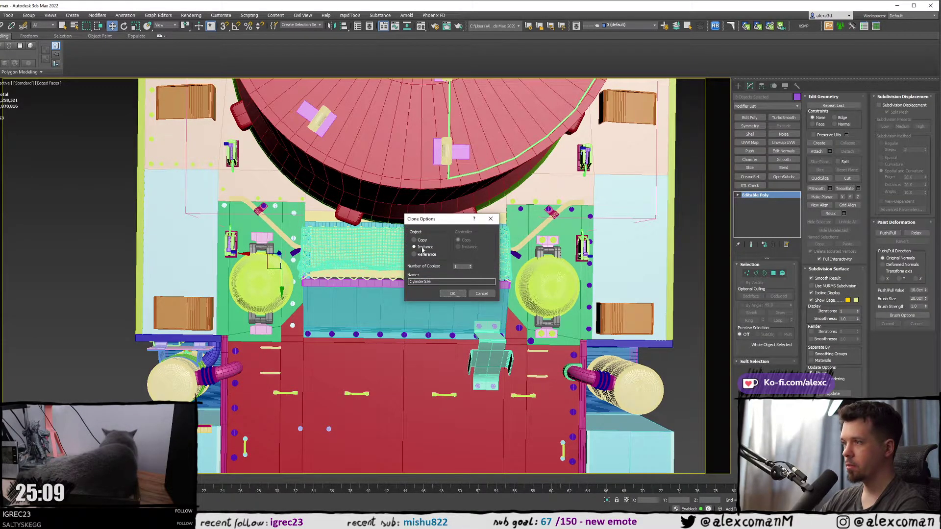
click(451, 294)
- Mirror the cloned plate screws about the X axis with no clone and shift them along X to line the plate's outer edge
scroll(187, 220, up, 5)
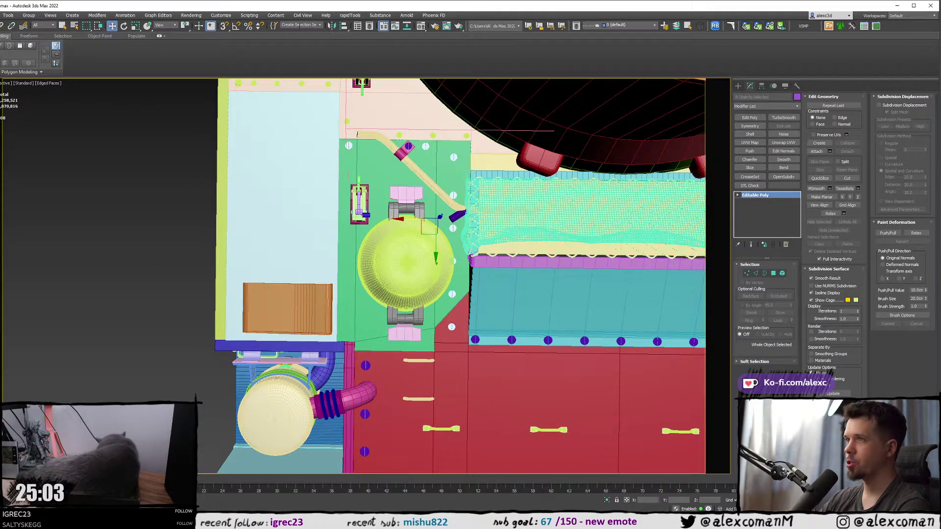
click(332, 25)
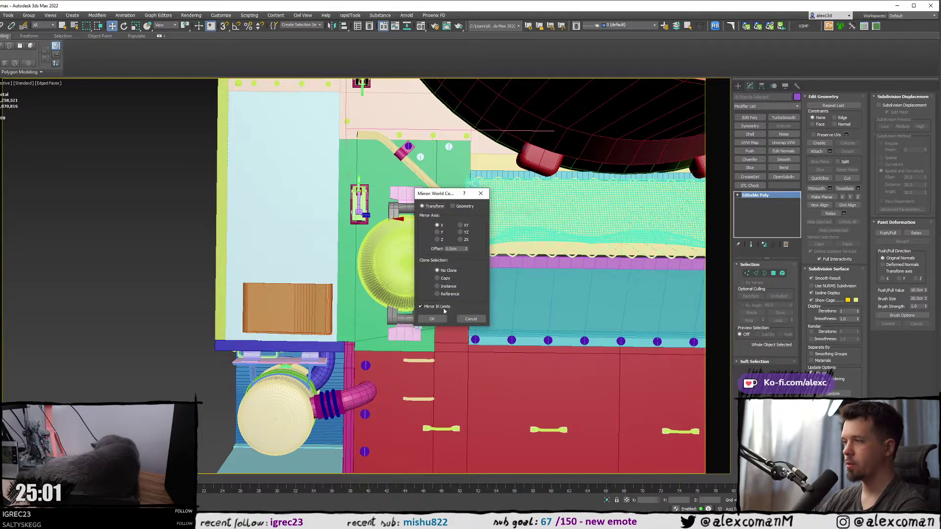
click(432, 318)
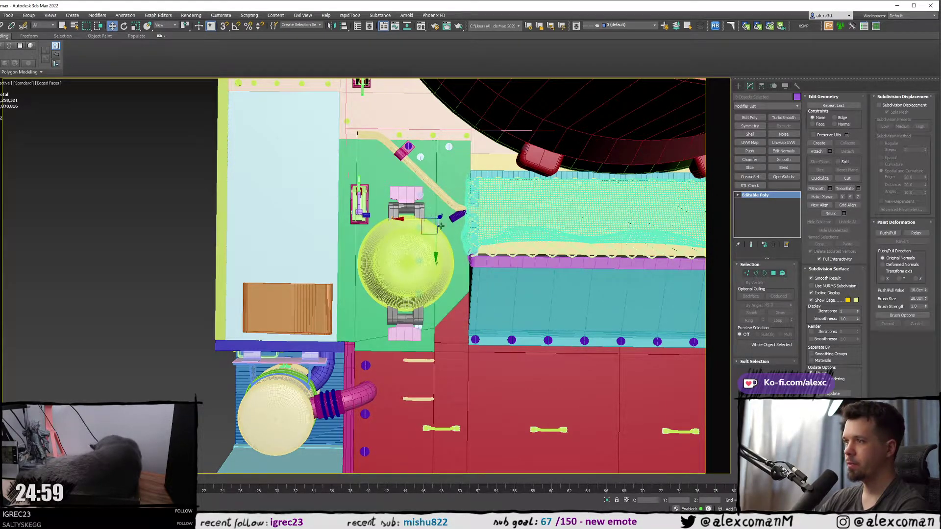
scroll(333, 203, up, 3)
drag(297, 200, 286, 199)
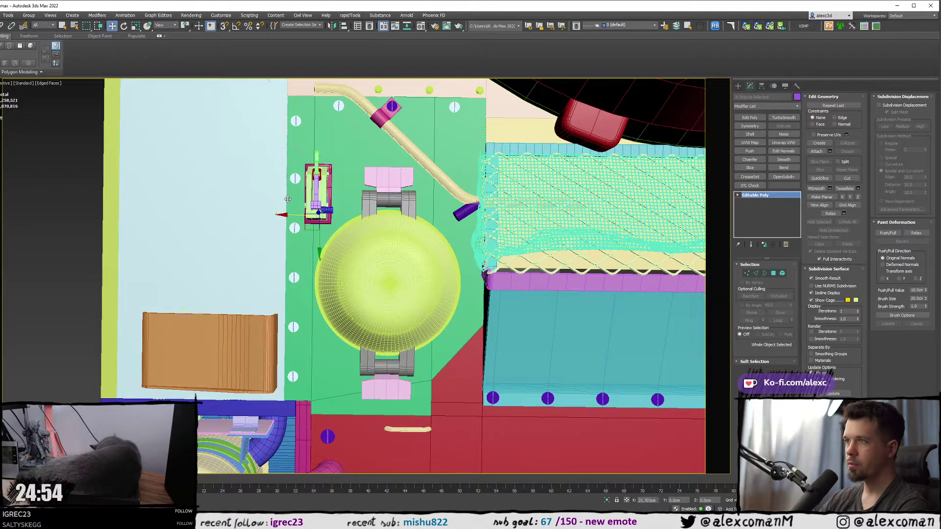
- Select the two latch clips near the mirrored screws and nudge them along X toward the plate's outer edge
middle_drag(321, 221, 406, 254)
click(408, 215)
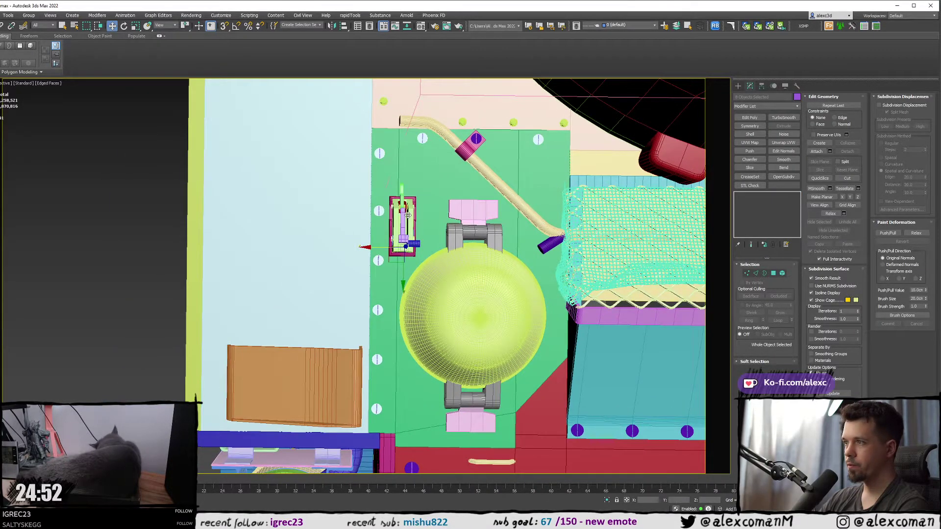
middle_drag(407, 216, 408, 304)
ctrl+click(398, 127)
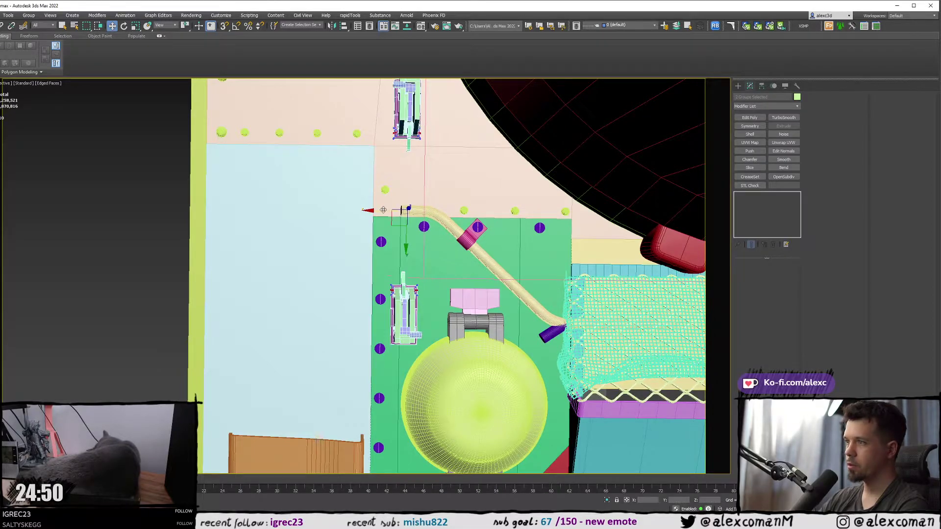
scroll(392, 257, up, 3)
middle_drag(395, 324, 407, 254)
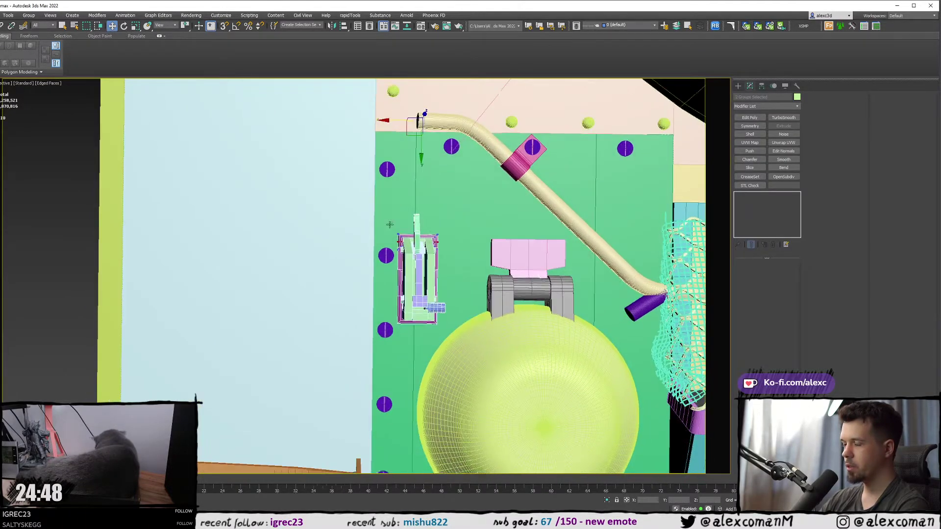
scroll(408, 254, up, 5)
- Examine the mirrored pipe, netting edge and deck plates for details still missing compared with the original side
click(503, 215)
scroll(504, 226, down, 8)
middle_drag(505, 236, 315, 305)
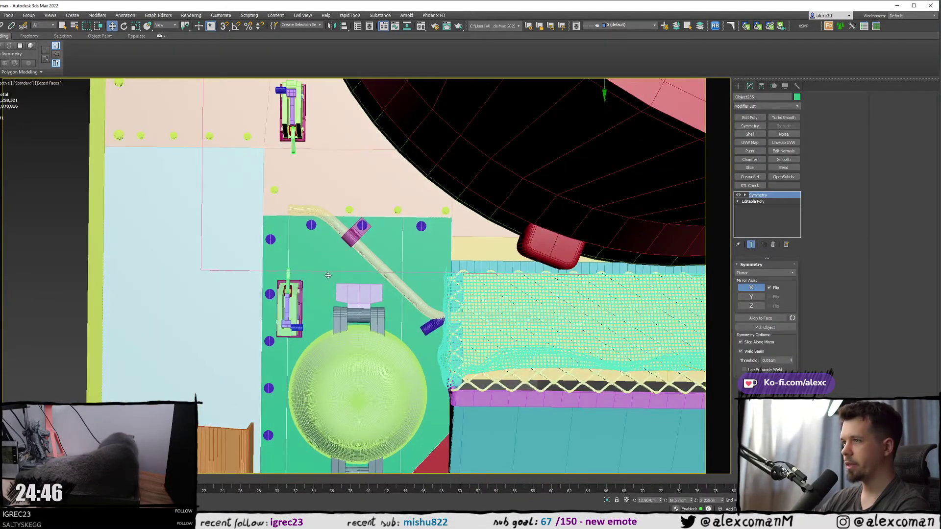
key(F4)
scroll(322, 295, down, 4)
middle_drag(403, 274, 398, 208)
scroll(399, 208, up, 2)
key(F4)
scroll(394, 210, up, 6)
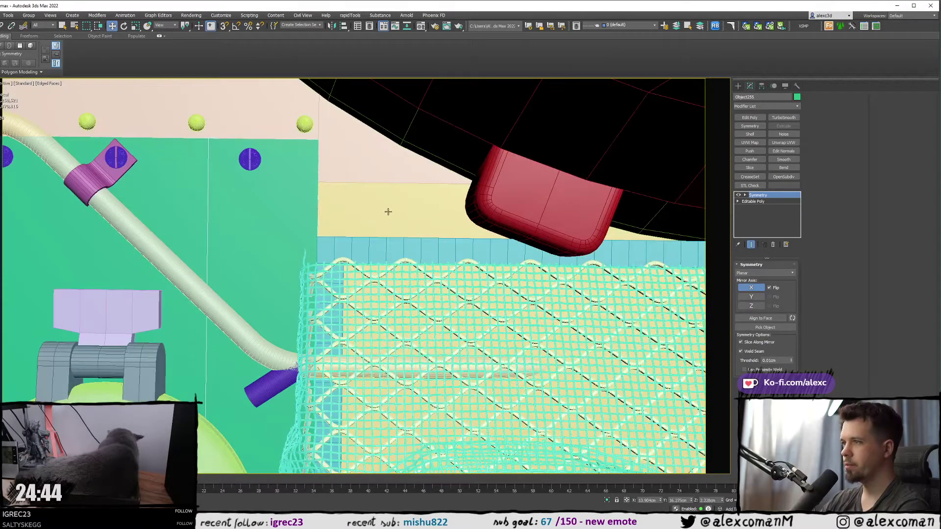
click(388, 212)
scroll(392, 213, down, 6)
middle_drag(505, 247, 366, 192)
scroll(366, 191, down, 5)
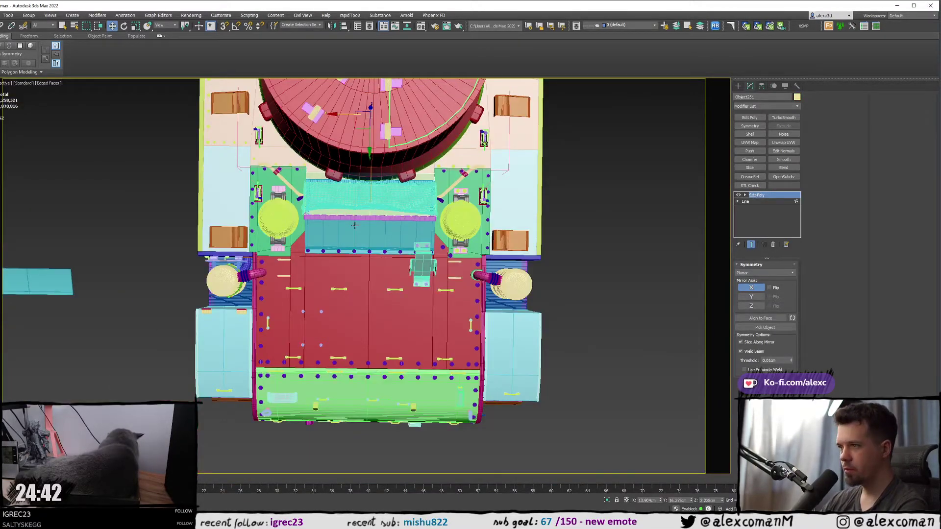
click(353, 225)
alt+middle_drag(353, 225, 312, 200)
scroll(312, 200, up, 4)
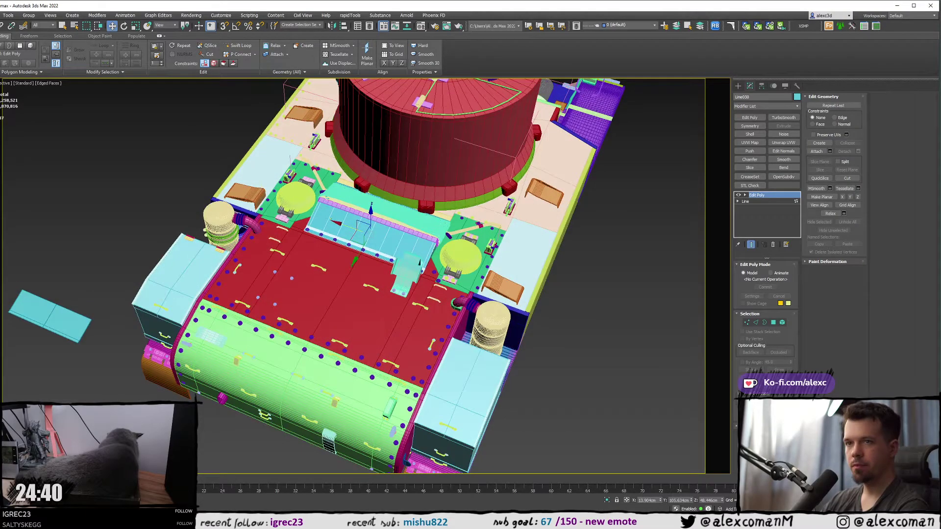
alt+middle_drag(139, 218, 274, 220)
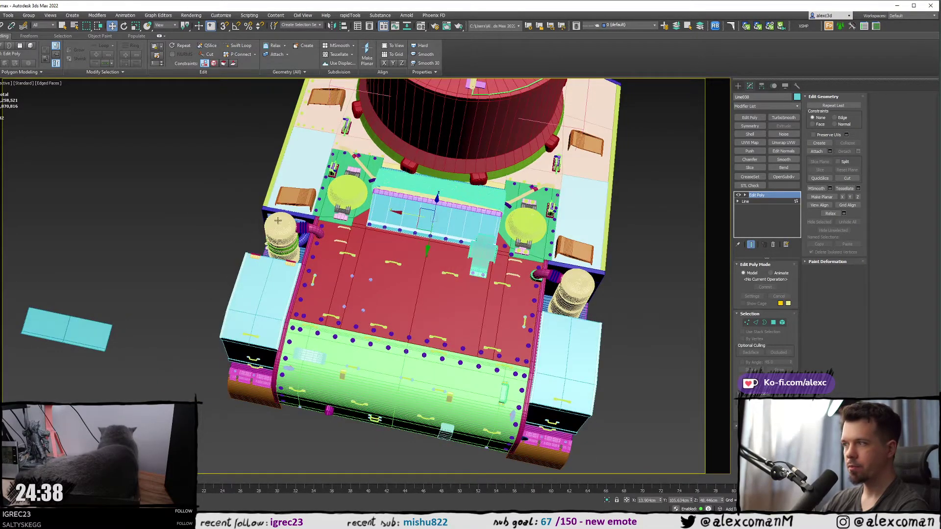
scroll(392, 201, up, 3)
alt+middle_drag(527, 235, 529, 261)
scroll(529, 261, up, 2)
- Clone the two slotted screws at the original green plate's inner corner as instances along X to the opposite side's matching corner
click(584, 227)
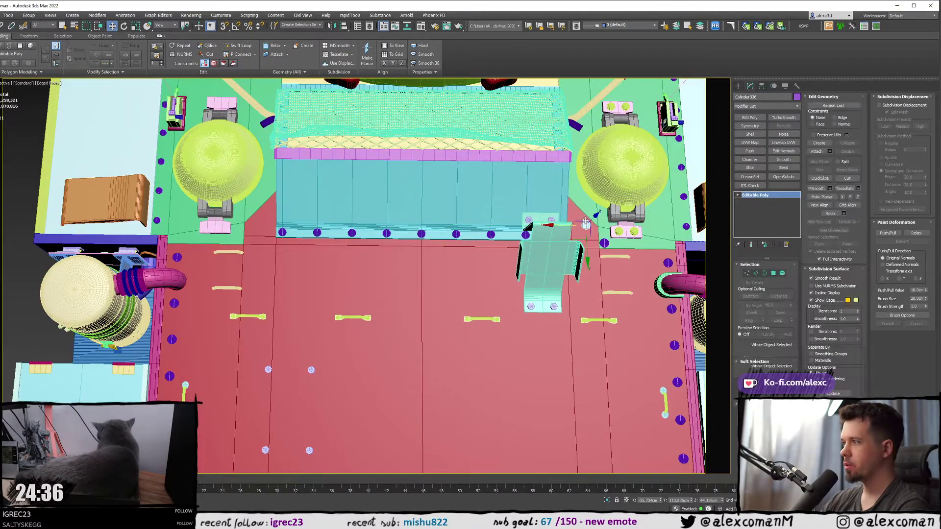
ctrl+click(228, 233)
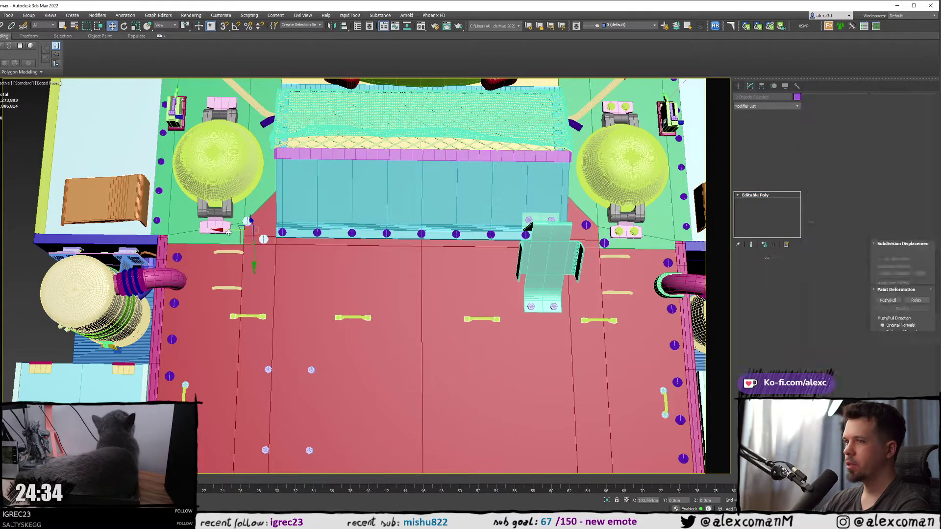
shift+drag(228, 233, 228, 233)
click(460, 295)
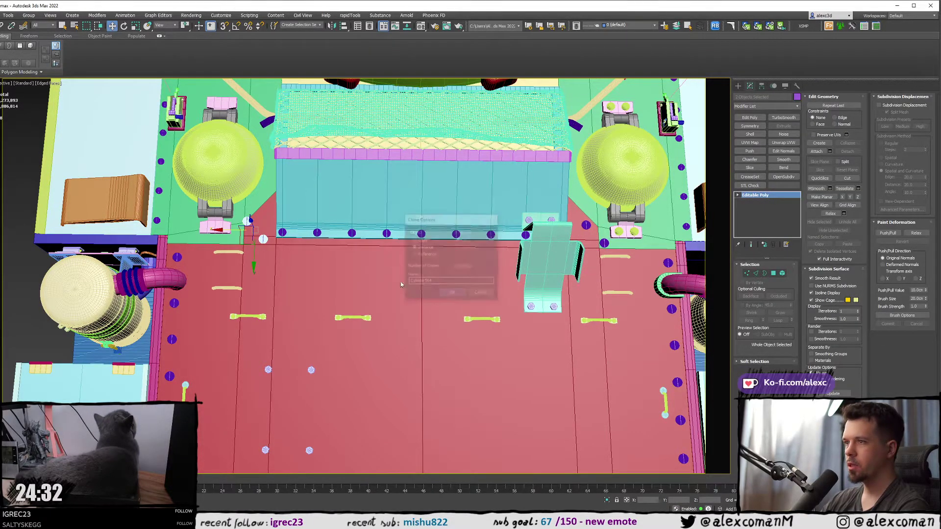
- Mirror the two cloned corner screws about the X axis with no clone and shift them along X into the plate's corner
middle_drag(274, 225, 359, 229)
scroll(359, 229, up, 1)
scroll(349, 212, up, 1)
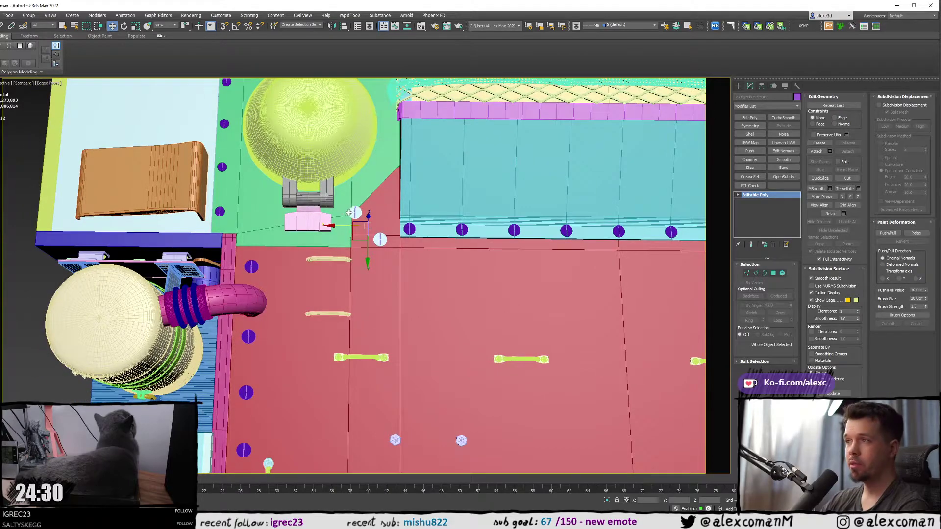
click(336, 26)
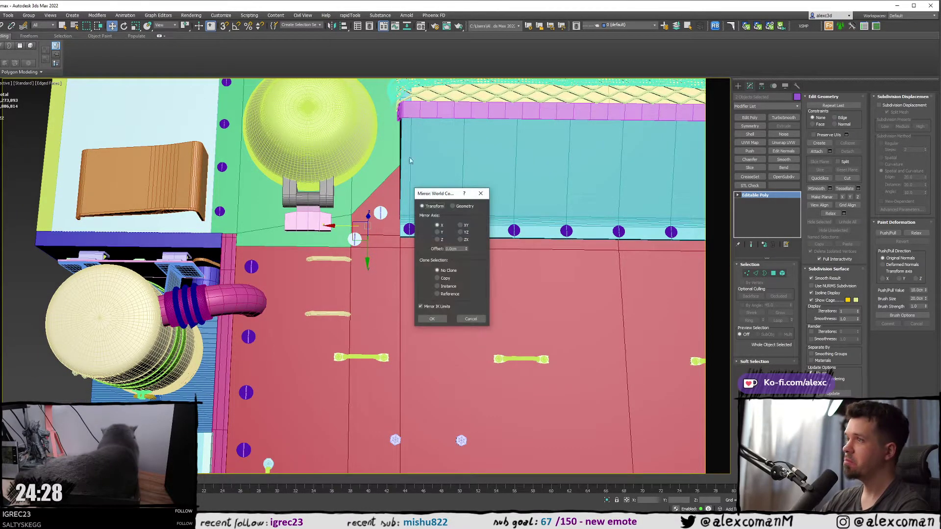
click(431, 318)
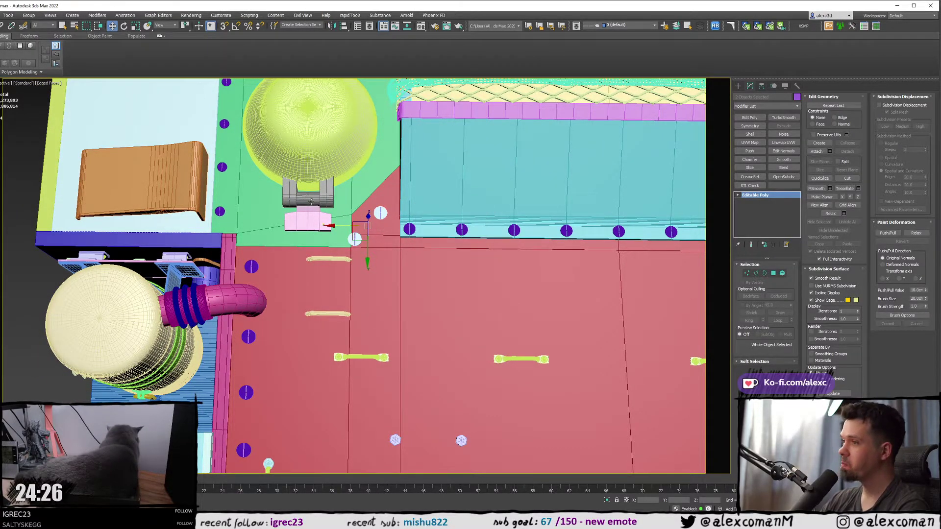
scroll(415, 249, up, 3)
drag(416, 250, 384, 253)
- Select the yellow spheres on the original dome's pink hinge brackets and clone them along X onto the opposite dome's brackets
scroll(385, 251, down, 5)
middle_drag(321, 241, 222, 236)
middle_drag(677, 290, 578, 286)
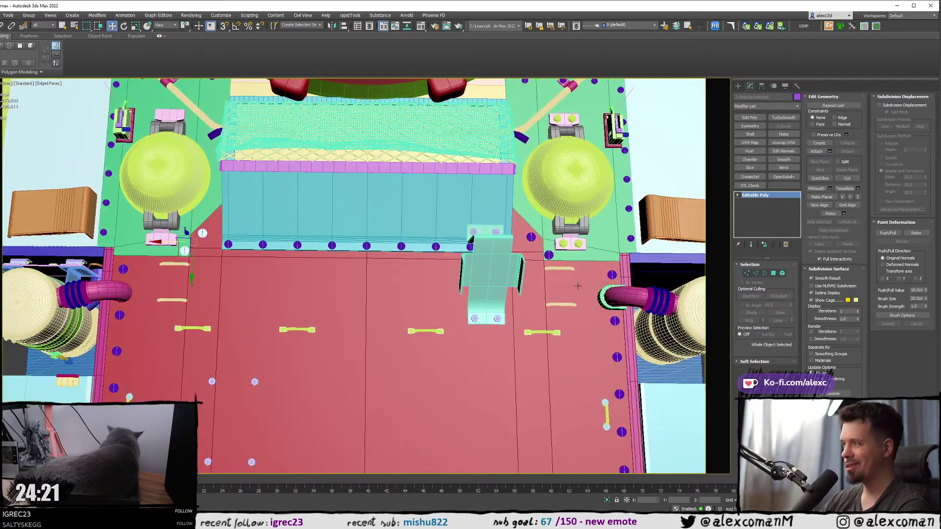
middle_drag(377, 162, 559, 247)
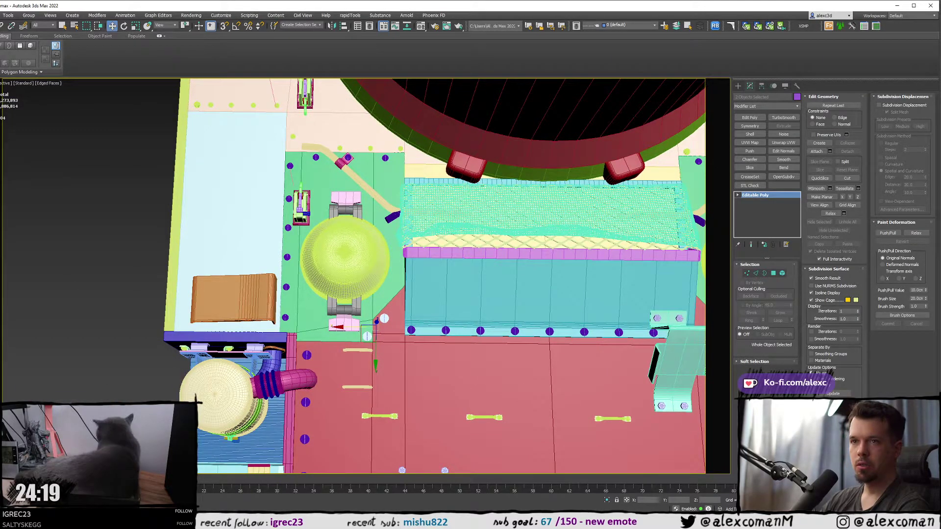
scroll(76, 157, down, 3)
scroll(547, 224, up, 8)
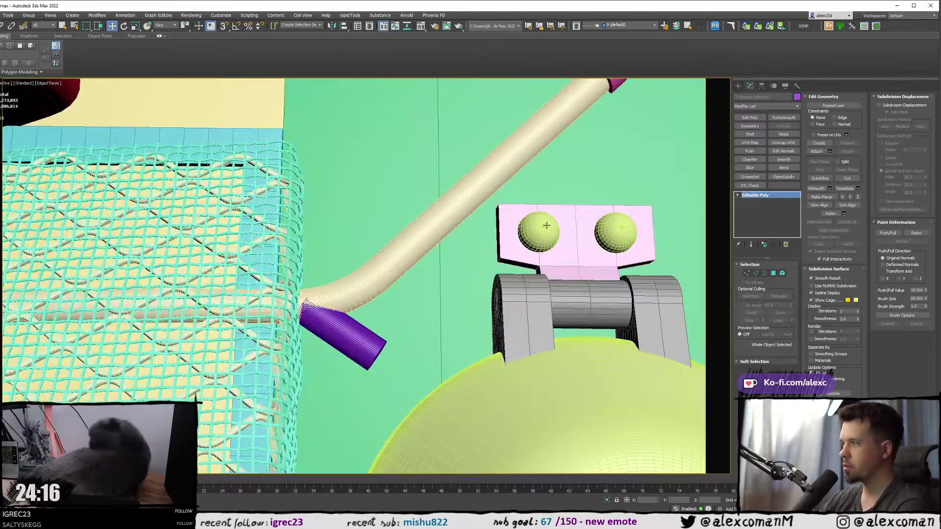
click(546, 225)
scroll(549, 236, down, 8)
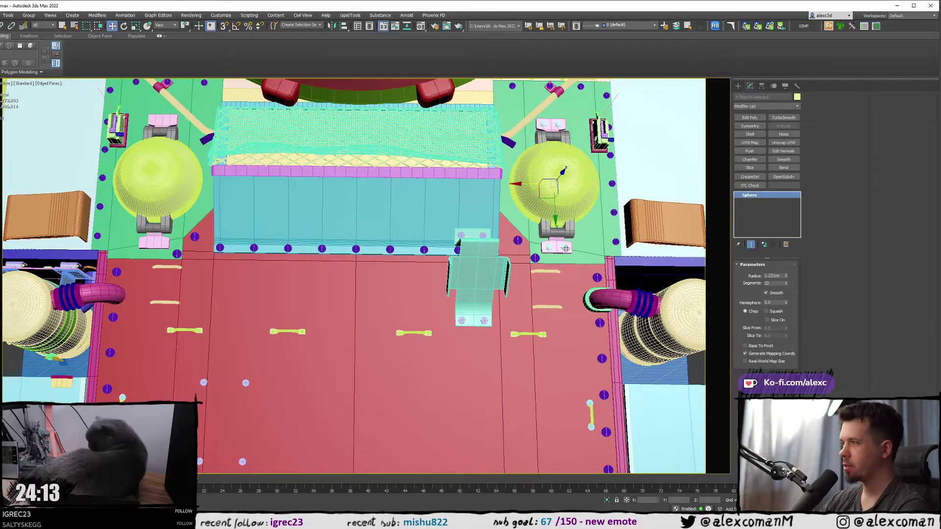
scroll(644, 274, down, 3)
shift+drag(616, 229, 354, 200)
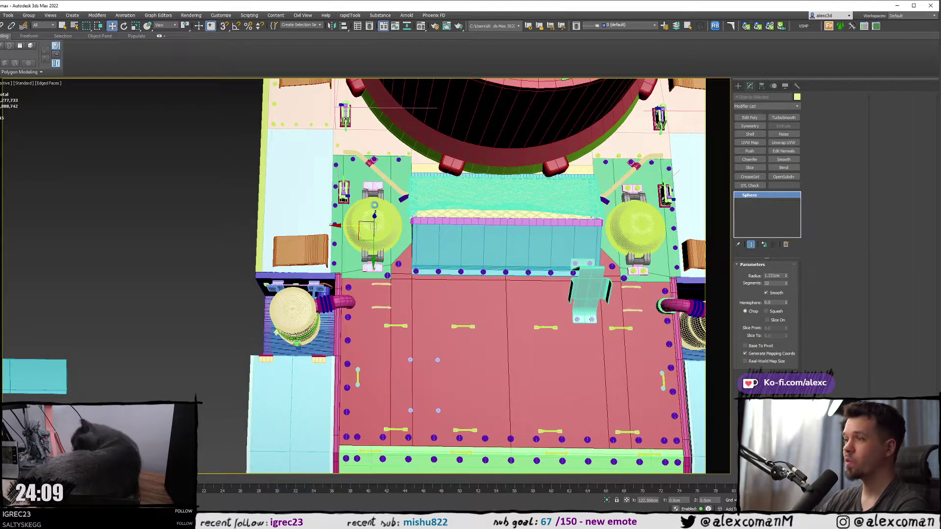
click(451, 293)
- Turn on snapping, center the cloned spheres along X on the pink hinge brackets, and clear the selection
scroll(381, 240, up, 6)
middle_drag(361, 231, 366, 231)
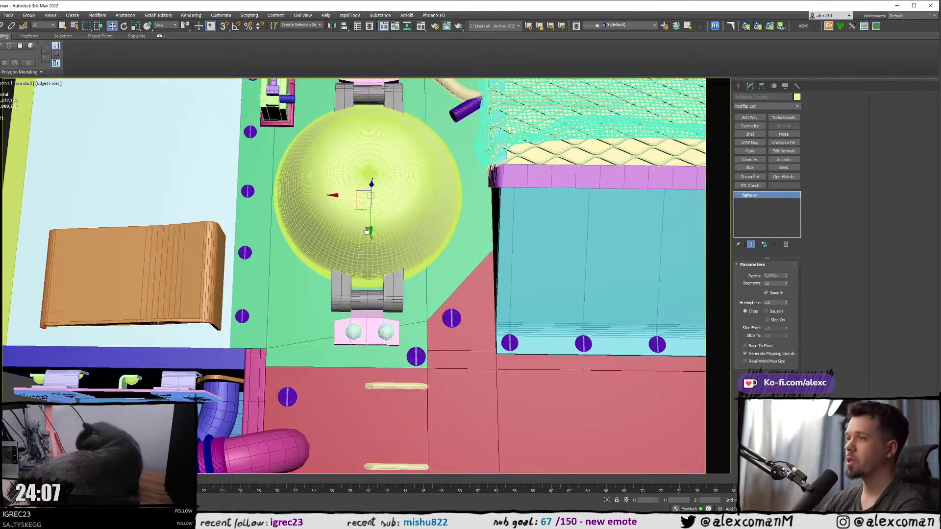
key(s)
key(F3)
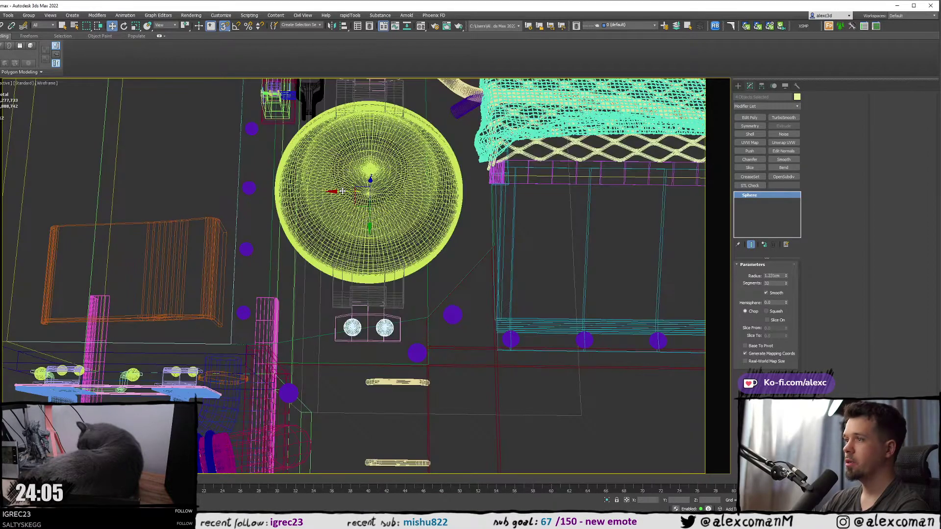
click(458, 286)
key(F3)
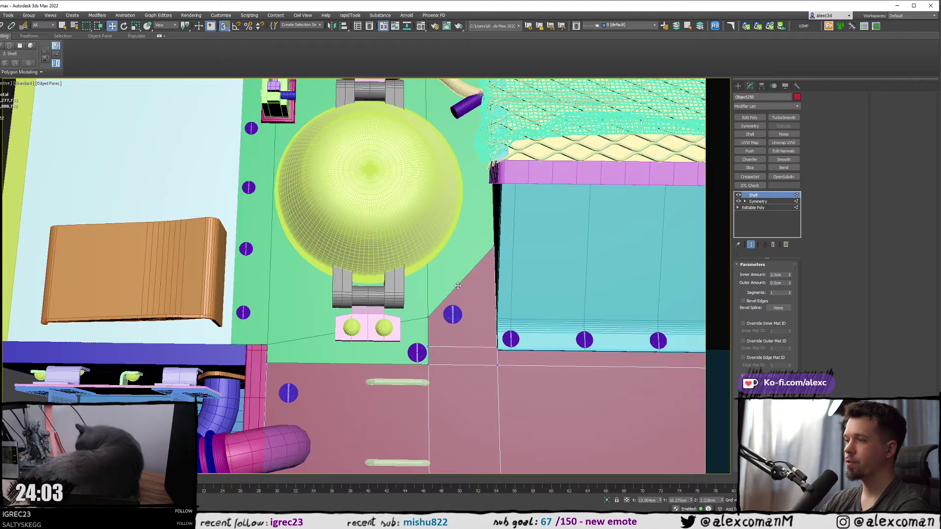
key(F3)
click(454, 266)
key(F3)
scroll(436, 283, down, 3)
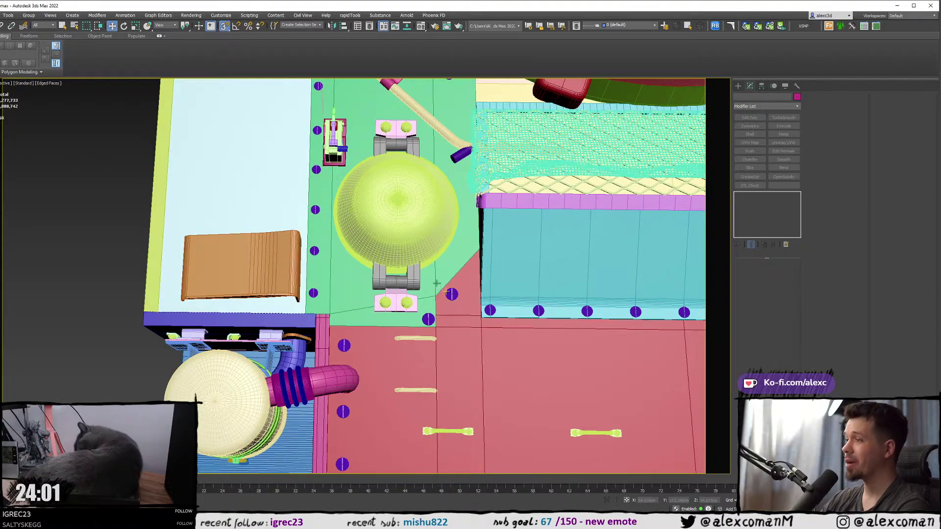
- Examine the green plate, short pipe stub and orange box, and compare both sides of the deck
click(434, 278)
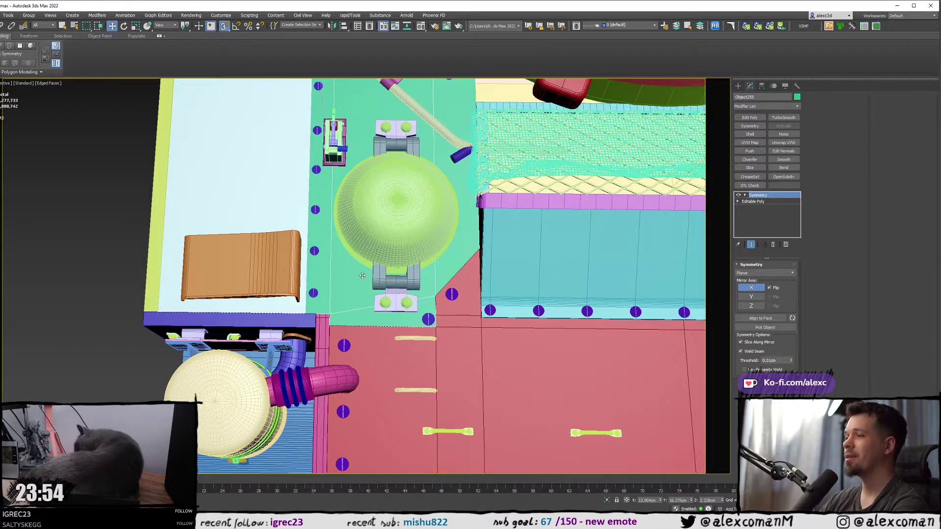
middle_drag(402, 220, 449, 269)
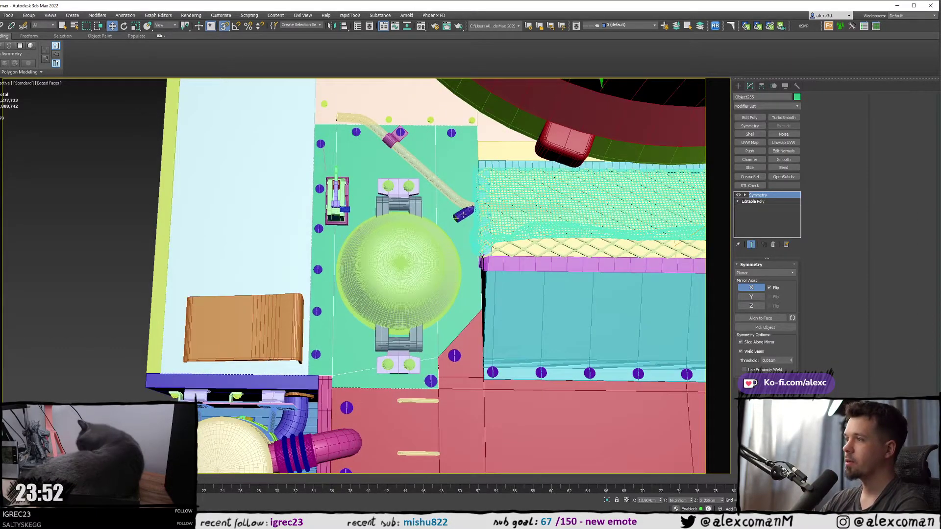
click(463, 214)
scroll(462, 214, up, 4)
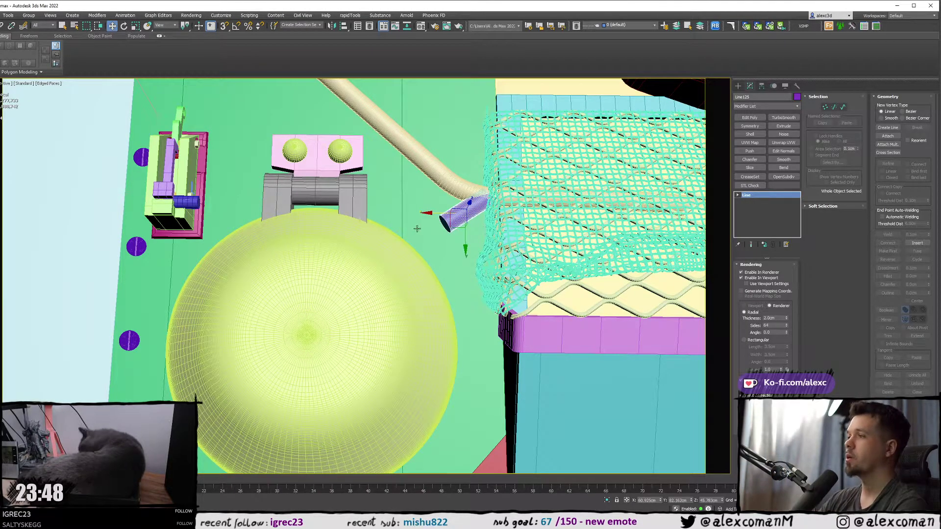
scroll(392, 224, down, 8)
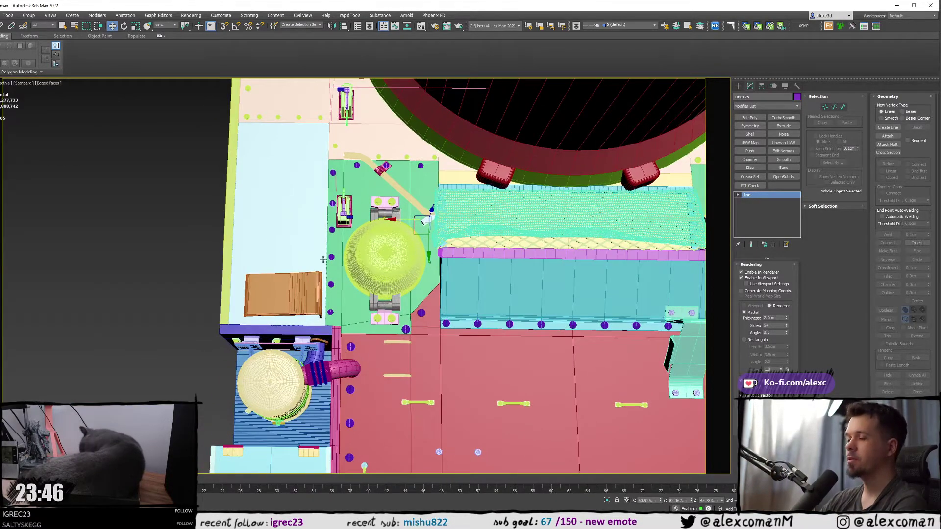
click(282, 273)
click(277, 281)
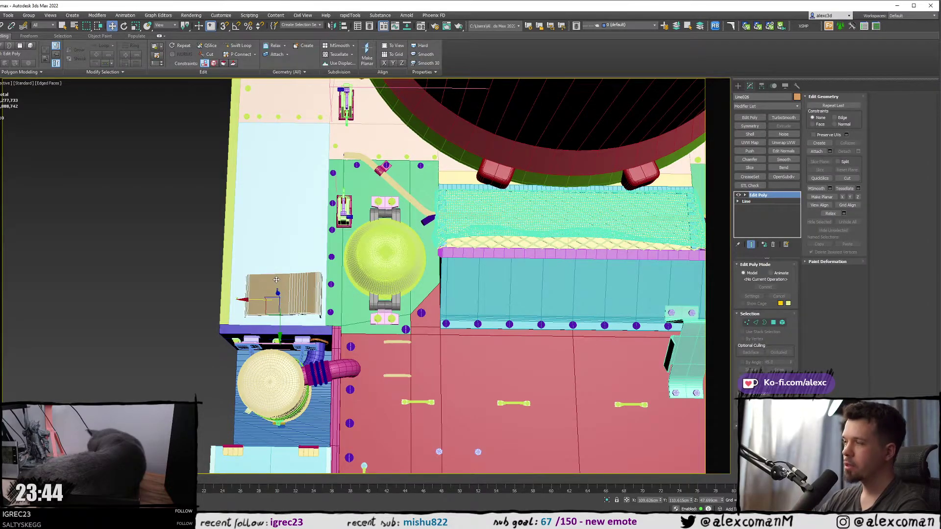
scroll(276, 279, down, 2)
scroll(276, 249, down, 2)
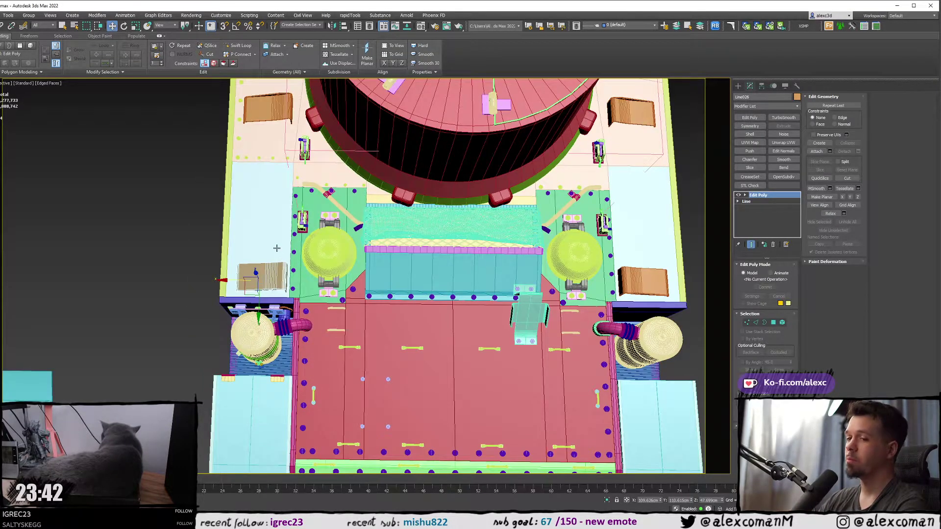
scroll(277, 248, down, 3)
click(530, 263)
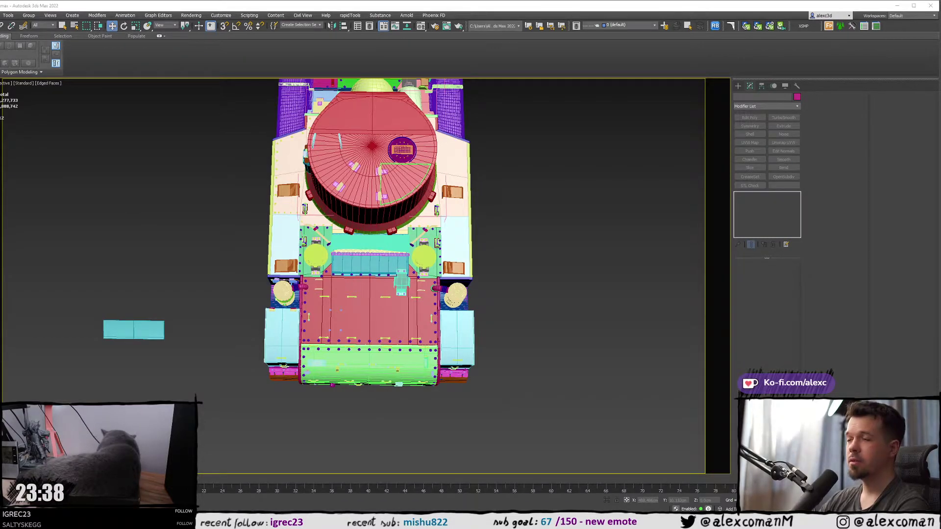
- Examine the deck from above and inspect the green plate's corner around the hinge bracket up close
scroll(369, 248, up, 4)
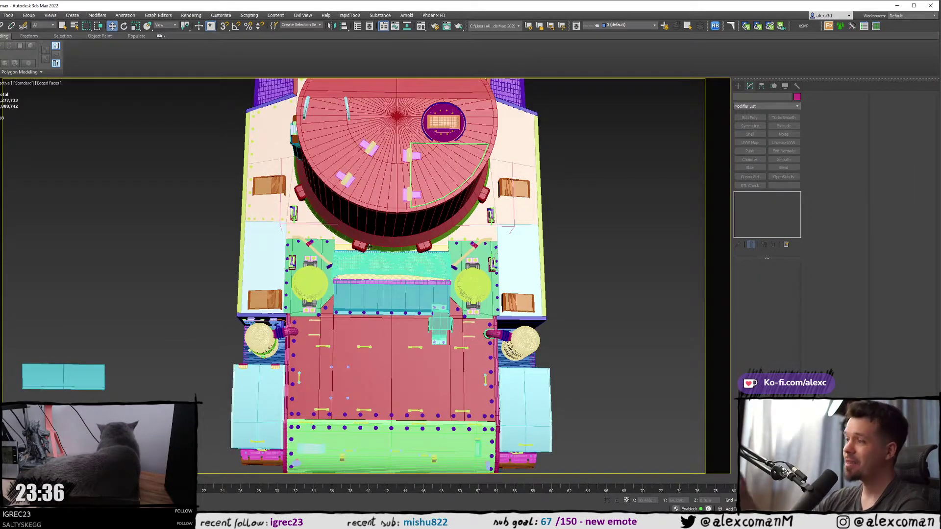
middle_drag(417, 256, 393, 259)
middle_drag(543, 245, 525, 261)
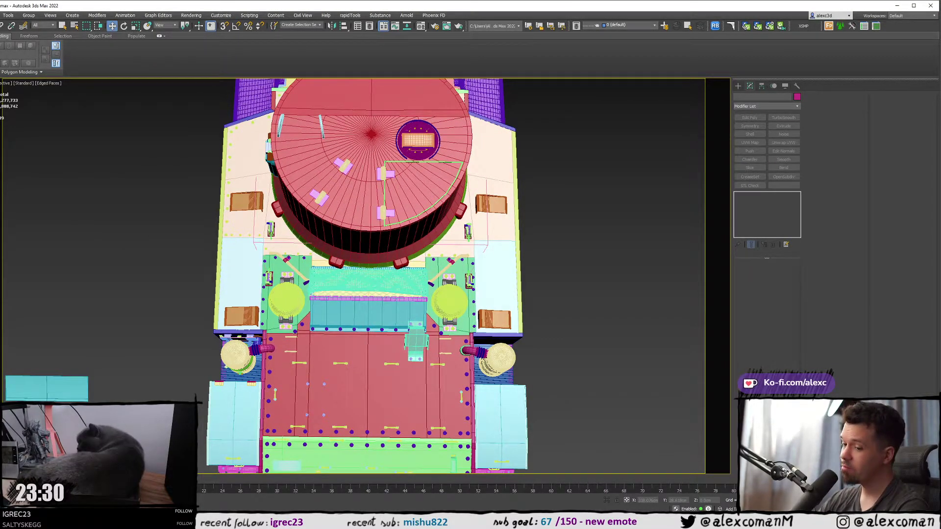
middle_drag(366, 244, 343, 244)
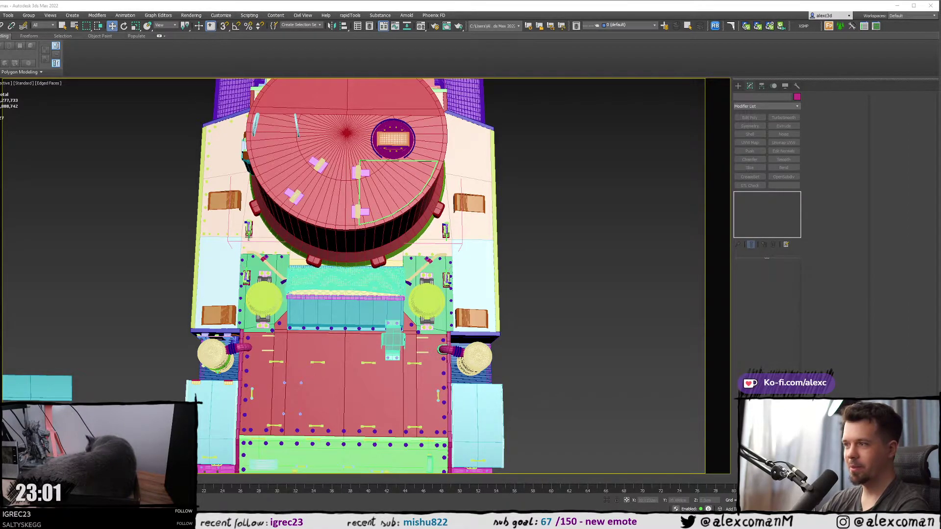
middle_drag(237, 330, 254, 293)
scroll(255, 290, up, 8)
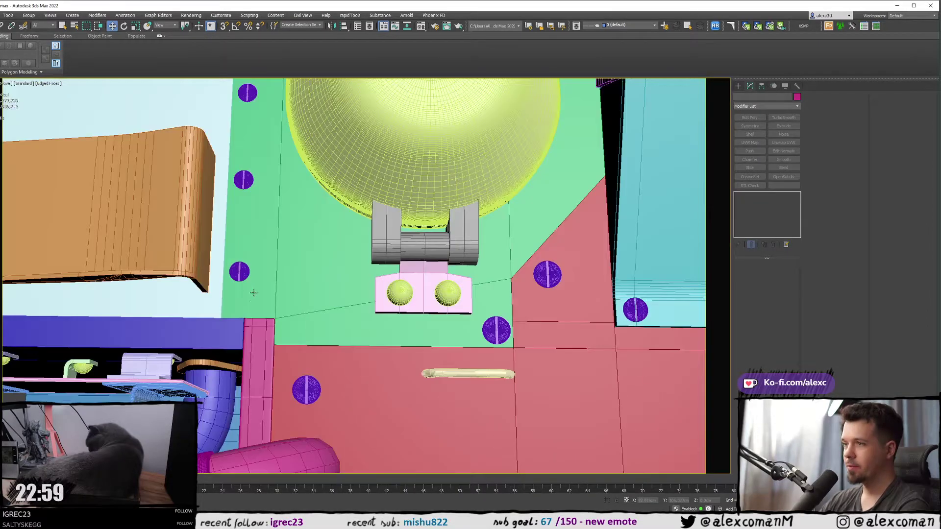
click(253, 297)
scroll(294, 280, down, 4)
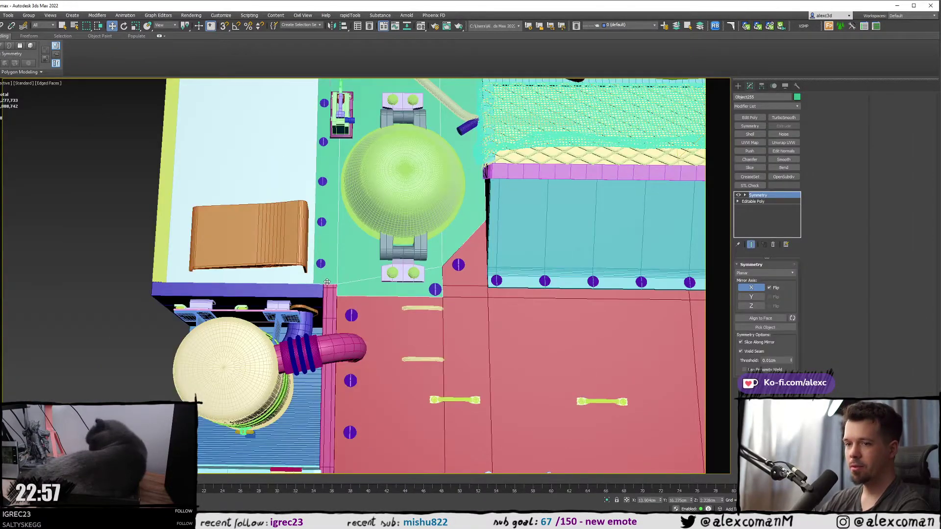
scroll(327, 282, down, 5)
scroll(293, 277, up, 3)
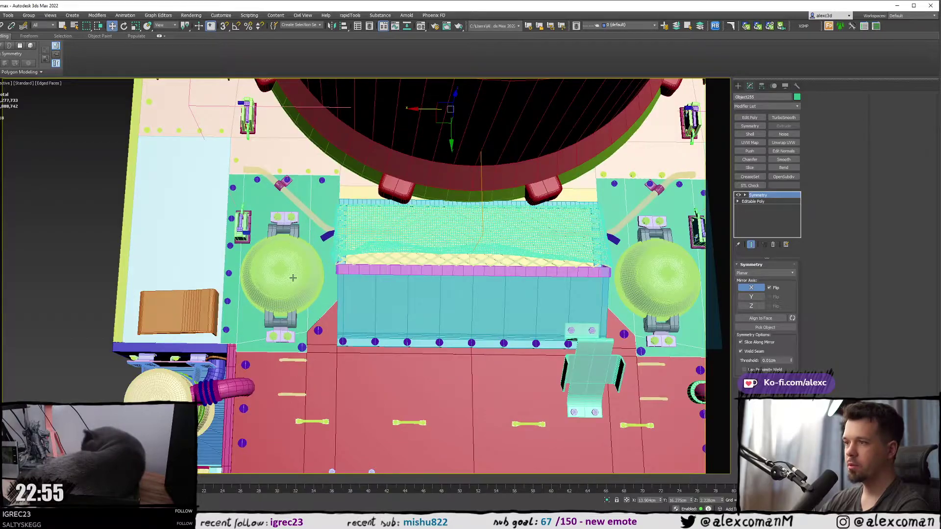
- Compare the yellow domes and the cylindrical canisters on both sides of the deck
click(292, 278)
middle_drag(409, 273, 288, 269)
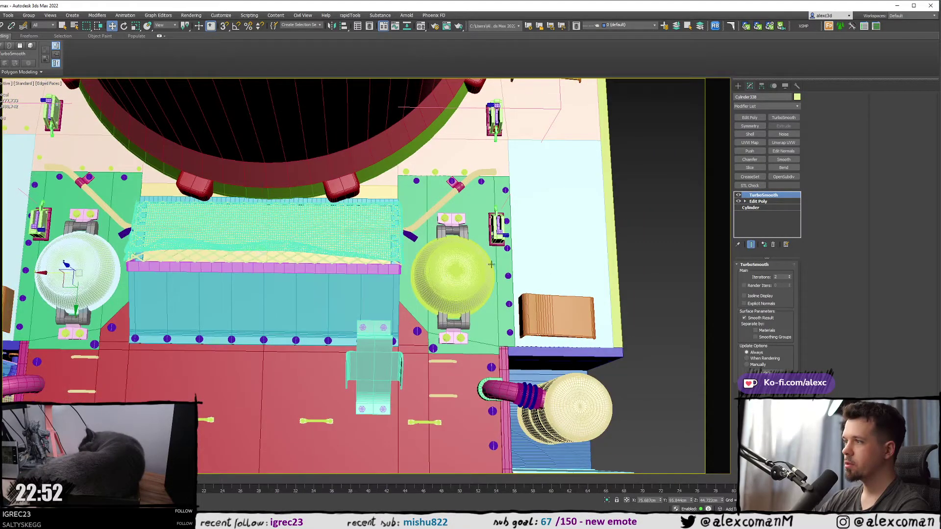
click(648, 235)
click(559, 300)
middle_drag(558, 300, 470, 278)
scroll(459, 292, down, 2)
click(475, 332)
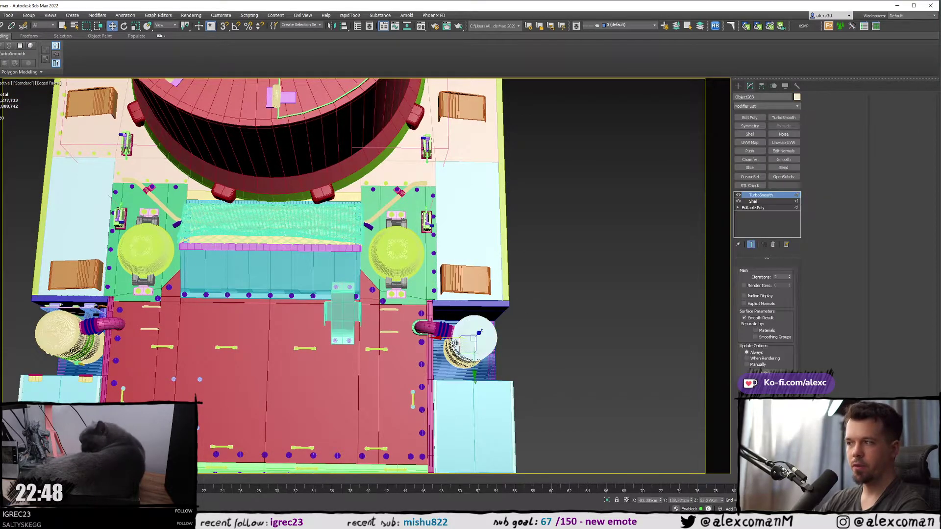
scroll(469, 333, down, 2)
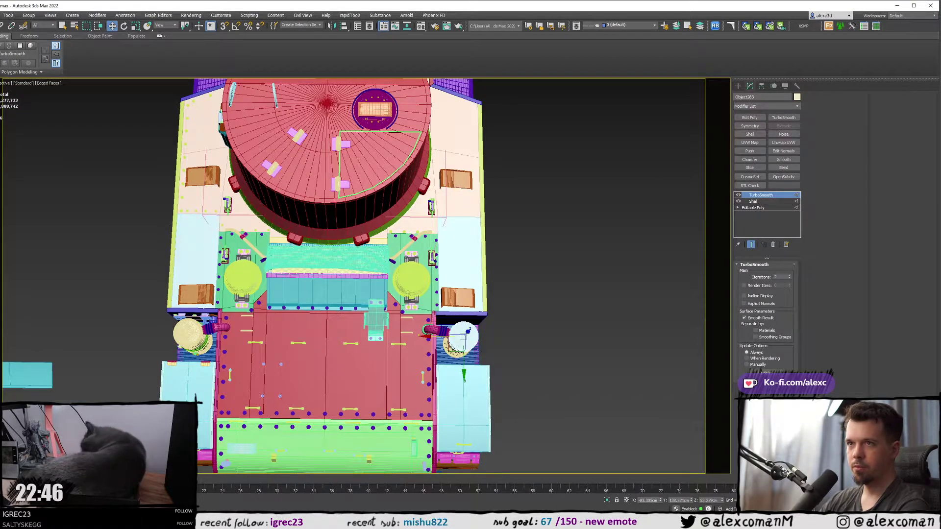
scroll(218, 185, up, 3)
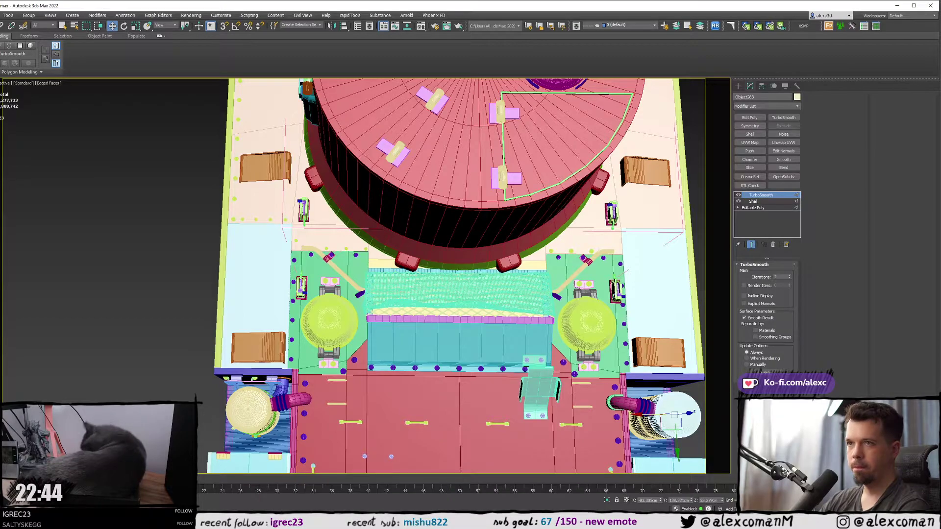
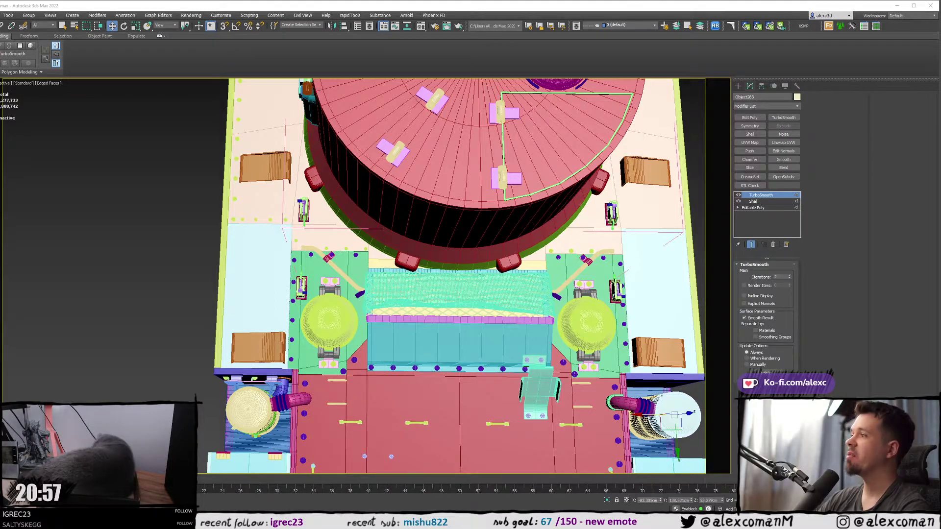
- Select the full column of yellow rivet spheres along the beige deck plate's outer edge, working in the Back view
scroll(296, 288, up, 6)
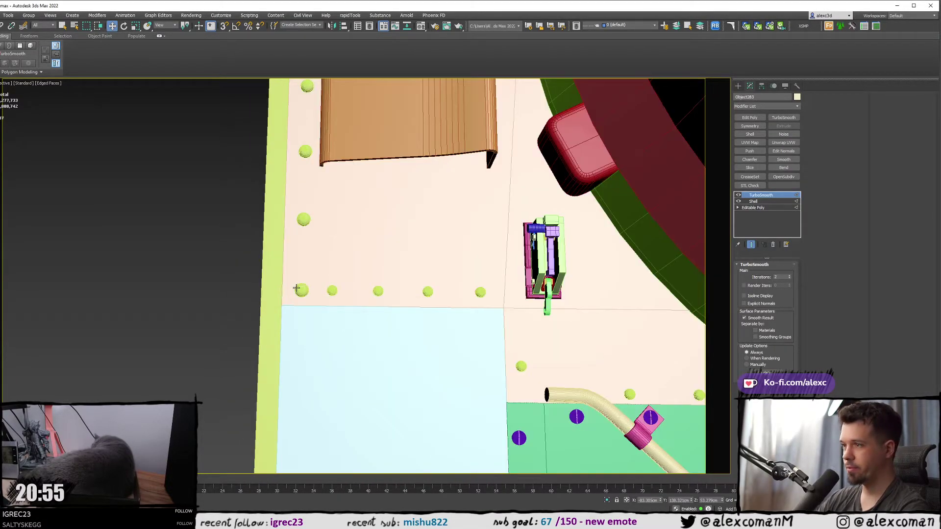
click(296, 288)
scroll(296, 288, down, 6)
key(alt+w)
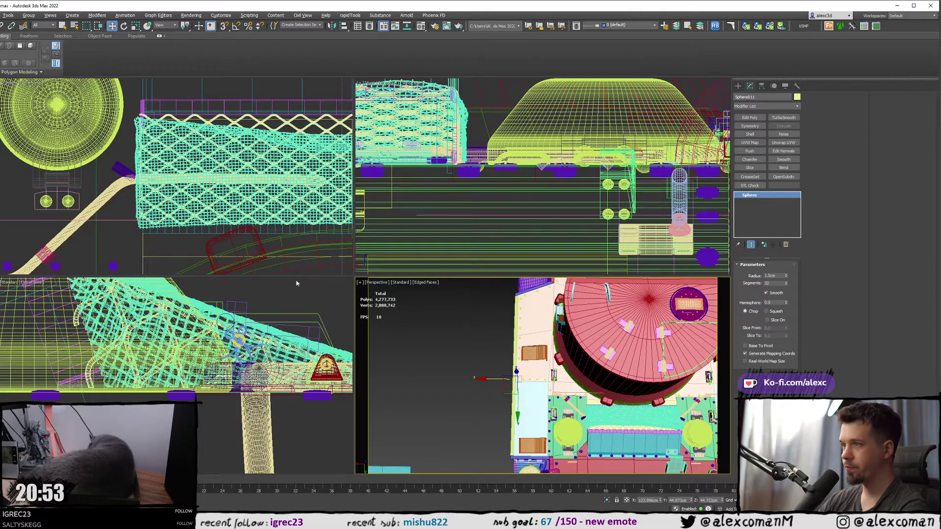
middle_click(296, 283)
middle_click(498, 184)
key(z)
scroll(498, 183, down, 8)
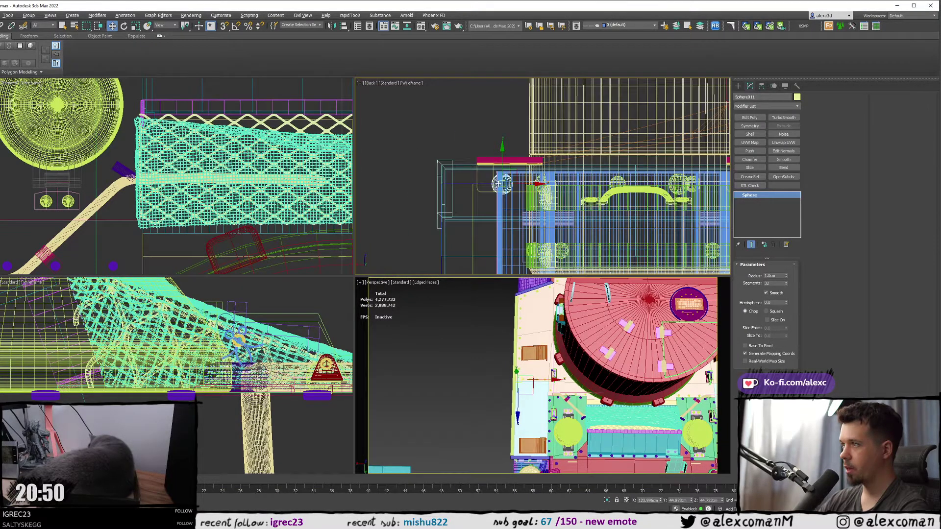
scroll(498, 184, up, 8)
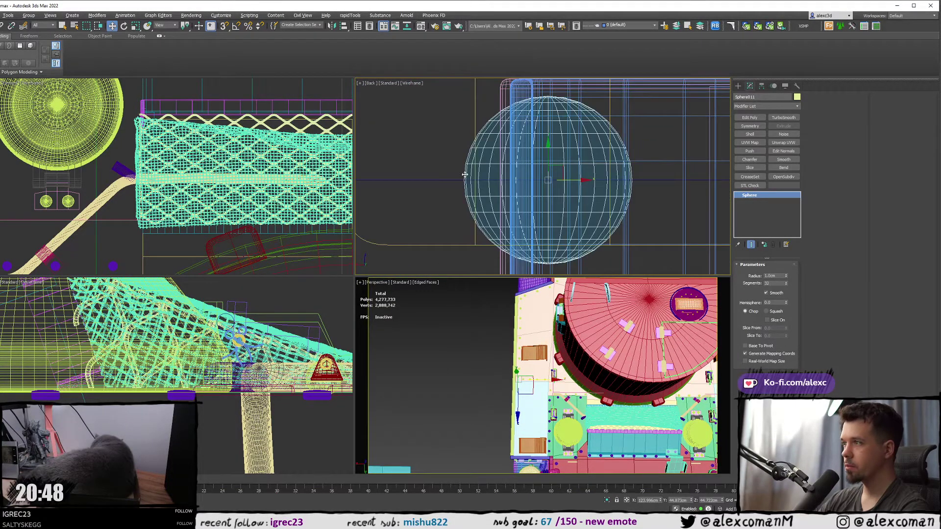
drag(466, 172, 468, 171)
key(alt+w)
key(alt+w)
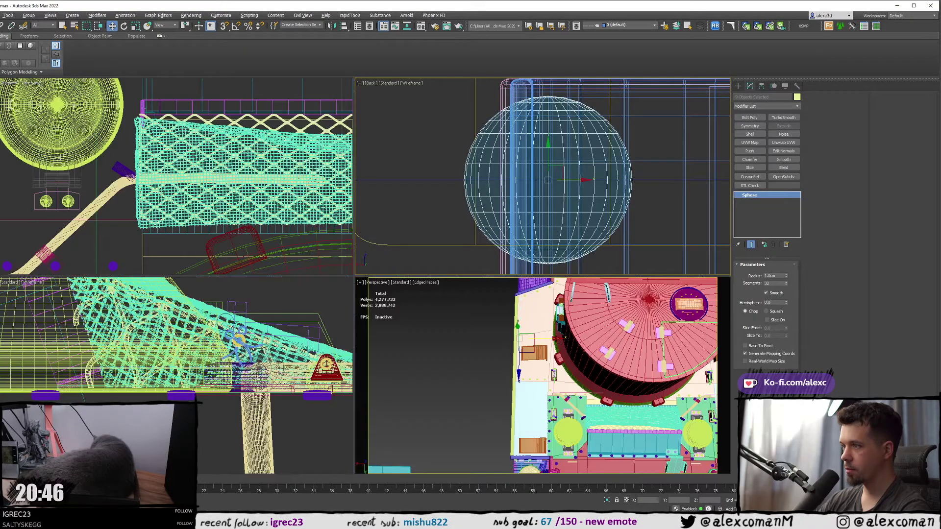
- Add the four smaller rivets along the beige plate's border with the light blue panel to the selection in wireframe display
middle_click(551, 338)
key(alt+w)
scroll(294, 294, up, 8)
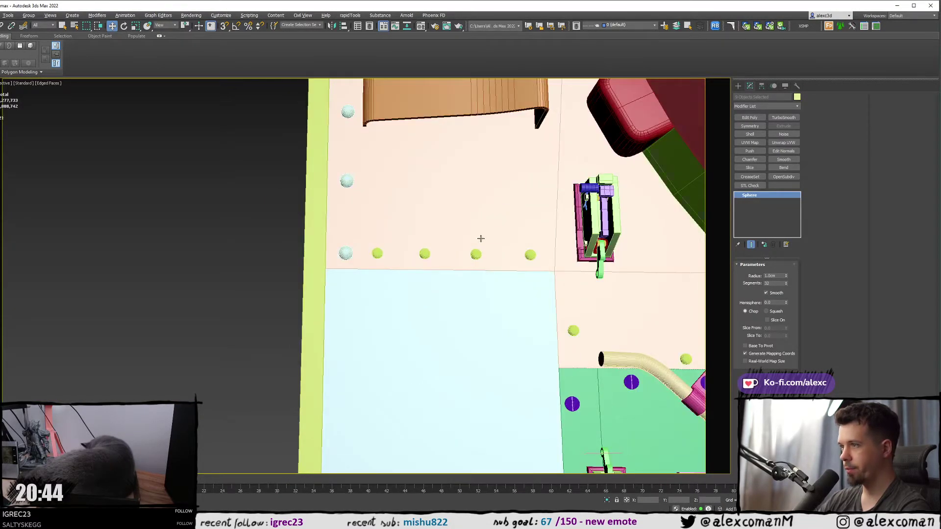
key(F3)
ctrl+click(282, 265)
ctrl+click(329, 265)
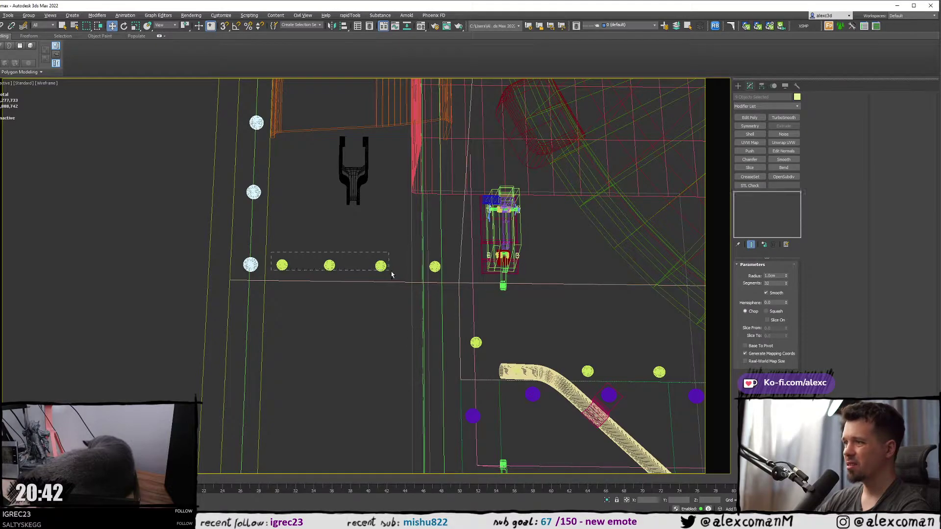
ctrl+click(381, 266)
ctrl+click(435, 266)
key(F3)
scroll(438, 265, down, 5)
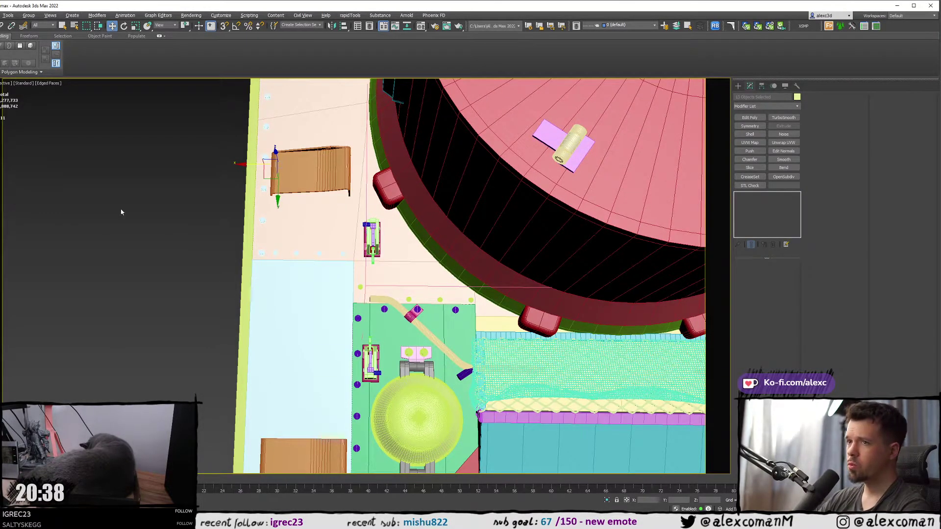
- Clone the selected rivets along X to the opposite side of the deck as one instance copy
scroll(252, 236, down, 6)
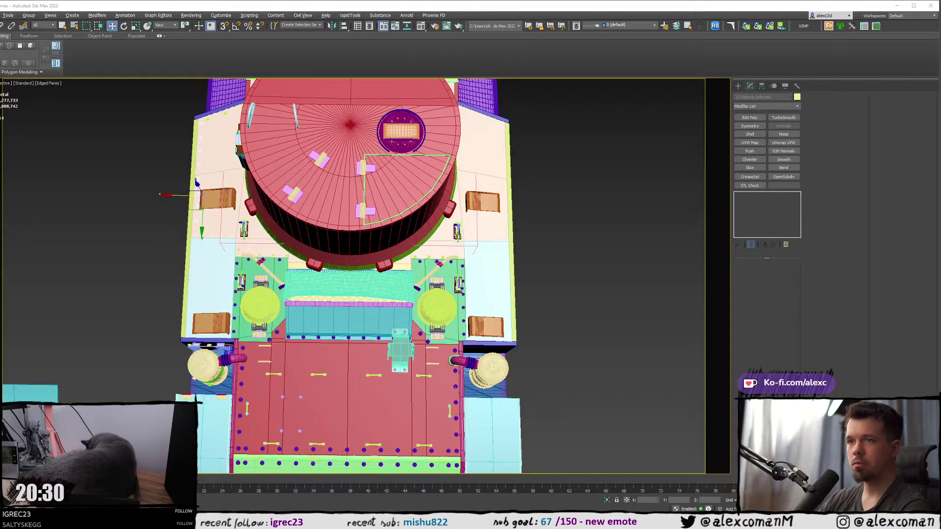
scroll(340, 241, up, 4)
middle_drag(104, 187, 83, 185)
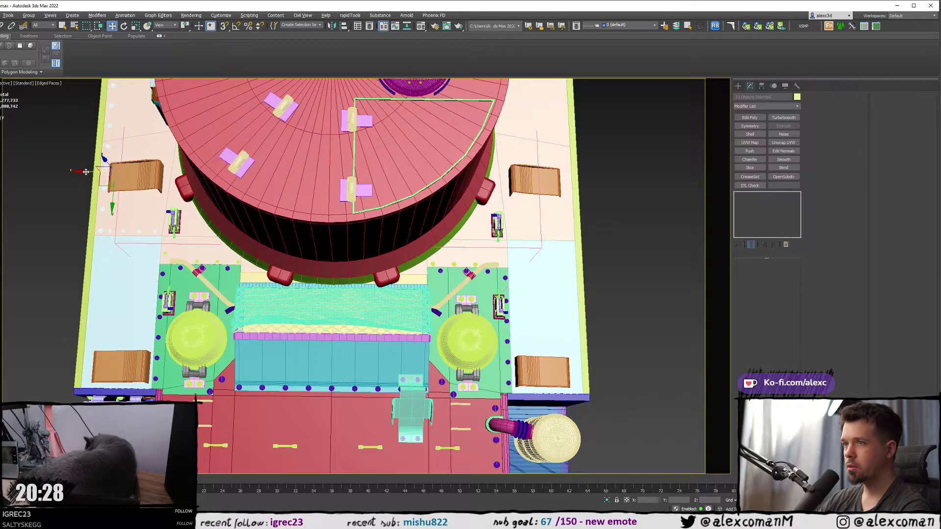
mouse_move(105, 173)
shift+mouse_down()
mouse_move(424, 188)
mouse_move(537, 177)
shift+mouse_up()
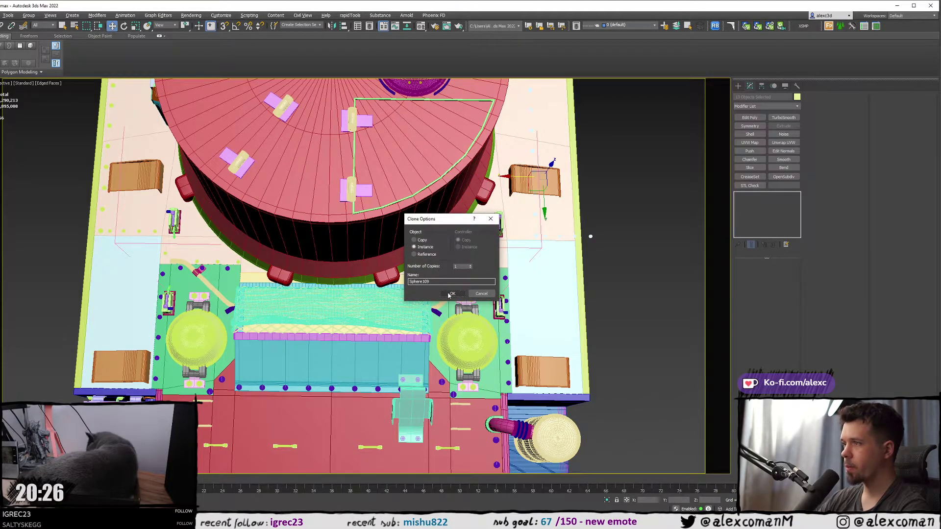
click(452, 293)
- Mirror the cloned rivets about the X axis with No Clone
middle_drag(457, 188, 342, 207)
middle_drag(425, 194, 297, 193)
scroll(314, 125, up, 3)
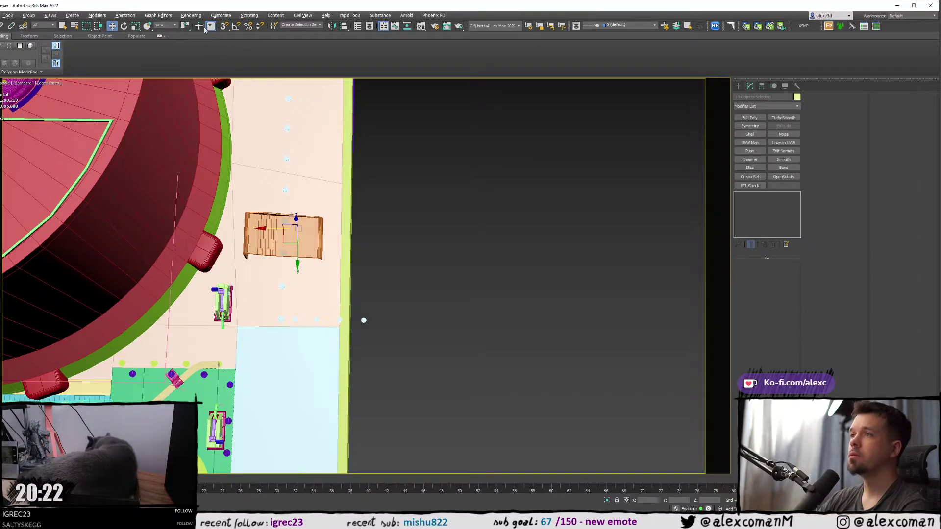
click(332, 25)
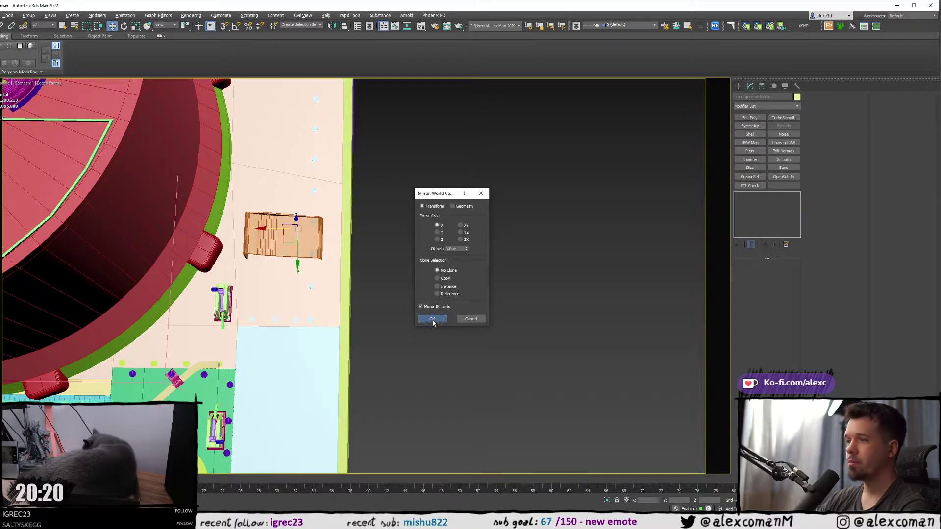
key(Return)
- Shift the mirrored rivets along X toward the beige plate's outer edge
scroll(307, 294, down, 6)
scroll(337, 300, up, 3)
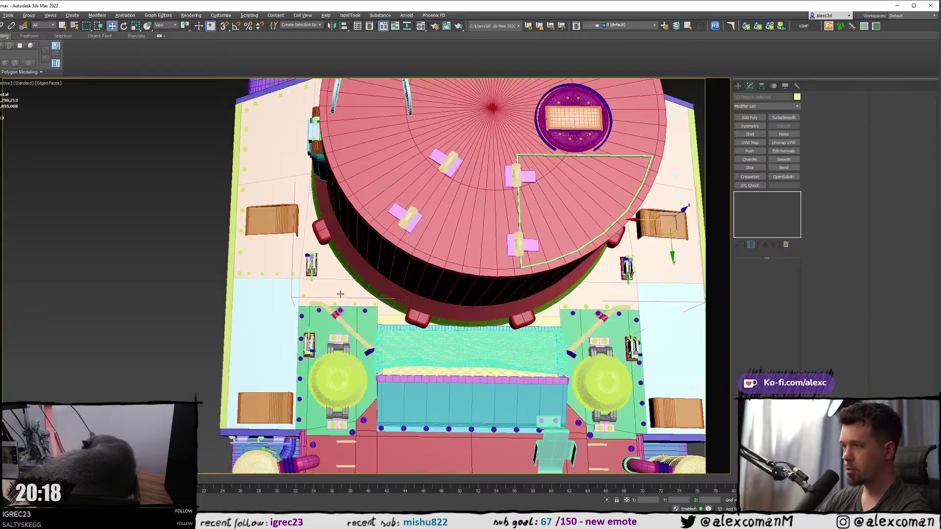
middle_drag(339, 295, 205, 295)
scroll(426, 269, up, 4)
middle_drag(473, 263, 382, 248)
key(F3)
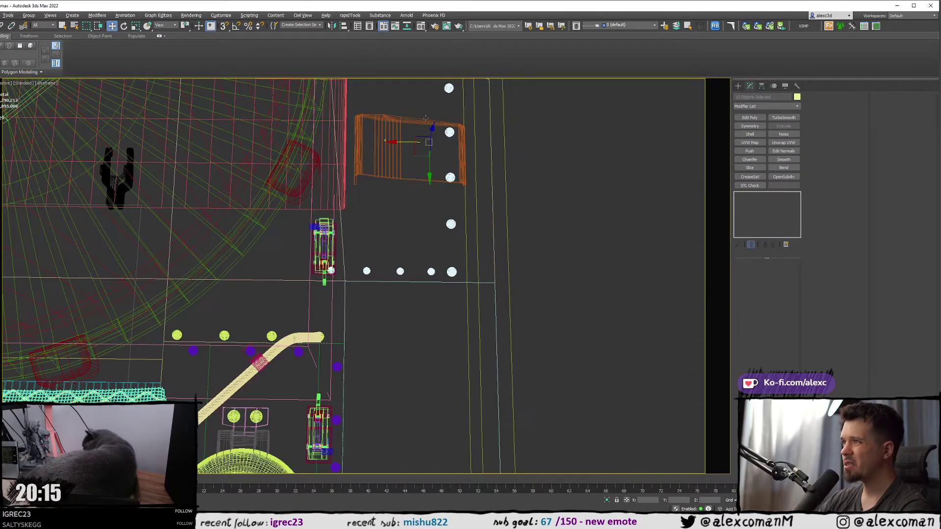
middle_drag(403, 162, 377, 204)
key(F3)
drag(377, 181, 409, 182)
scroll(368, 192, down, 4)
mouse_move(328, 201)
middle_down()
mouse_move(474, 200)
mouse_move(644, 220)
mouse_move(343, 199)
middle_up()
scroll(500, 259, up, 2)
scroll(328, 248, up, 2)
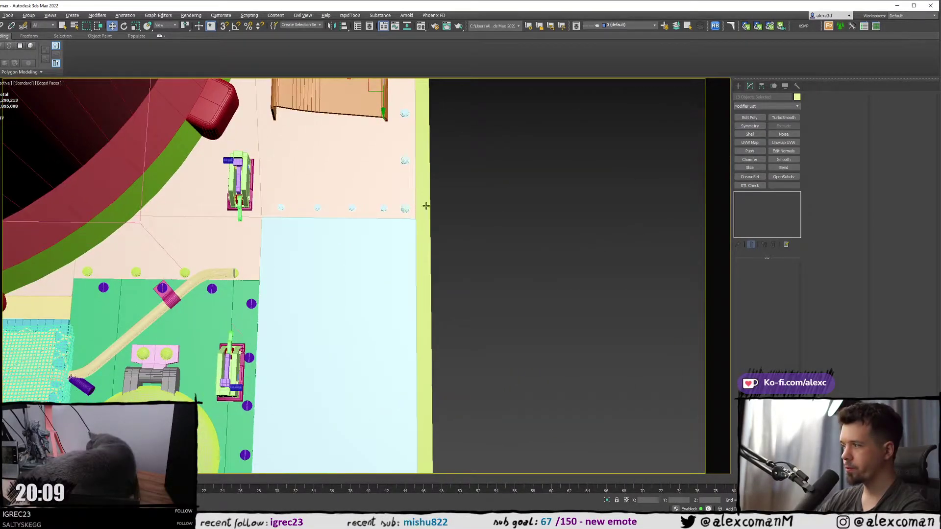
- Fine-tune the mirrored rivets' X position beside the yellow-green edge strip and clear the selection
scroll(376, 242, up, 3)
scroll(370, 255, up, 3)
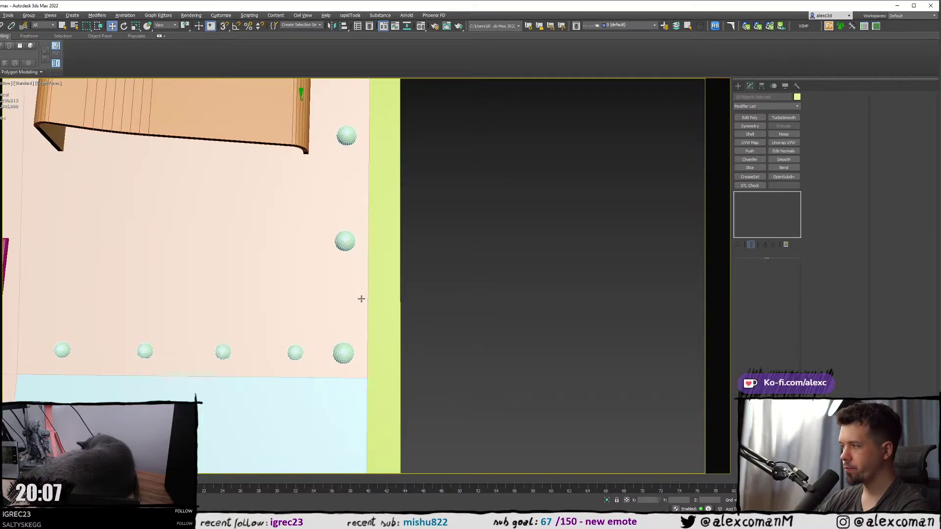
scroll(362, 299, up, 2)
middle_drag(349, 317, 349, 290)
key(F3)
drag(335, 354, 332, 352)
key(F3)
middle_drag(332, 352, 335, 353)
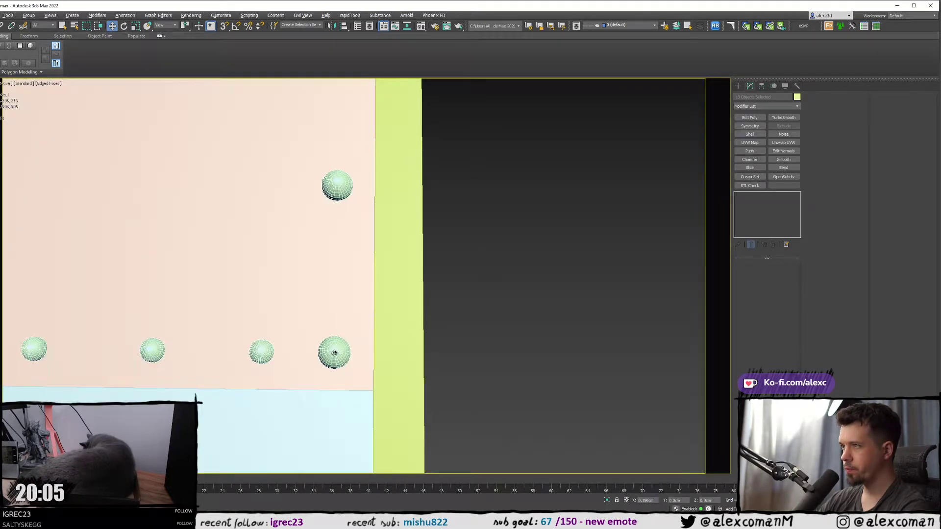
mouse_move(334, 353)
mouse_down()
mouse_move(351, 354)
mouse_move(341, 357)
mouse_up()
scroll(341, 356, down, 6)
middle_drag(358, 330, 437, 273)
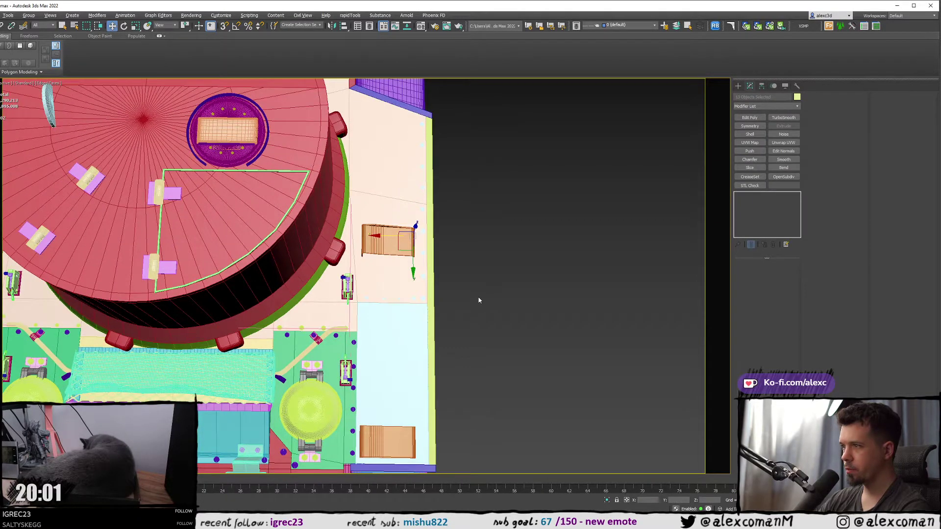
click(479, 300)
- Restore the selection of the mirrored rivets, nudge them slightly along X, and deselect them
scroll(368, 300, up, 4)
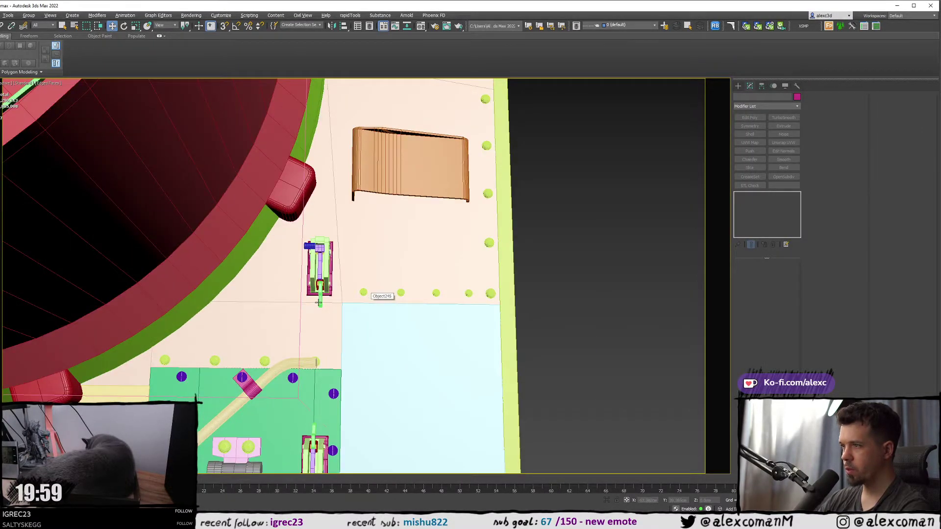
scroll(318, 302, down, 4)
scroll(319, 302, up, 1)
scroll(408, 268, up, 2)
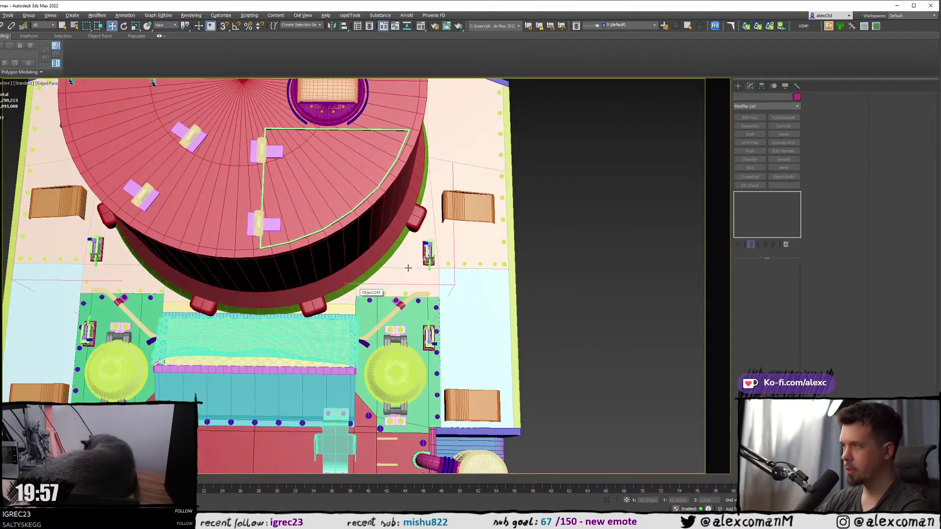
key(ctrl+z)
scroll(493, 257, up, 6)
drag(425, 292, 421, 292)
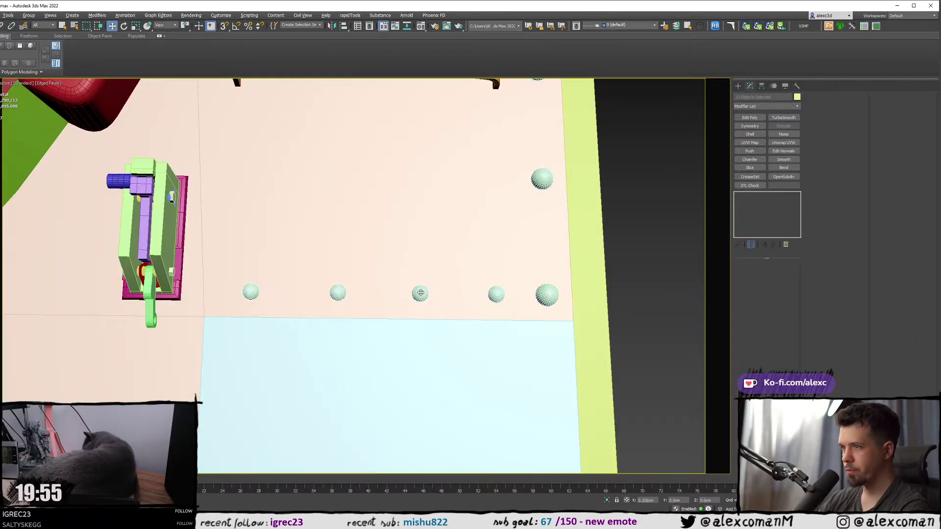
scroll(416, 294, down, 5)
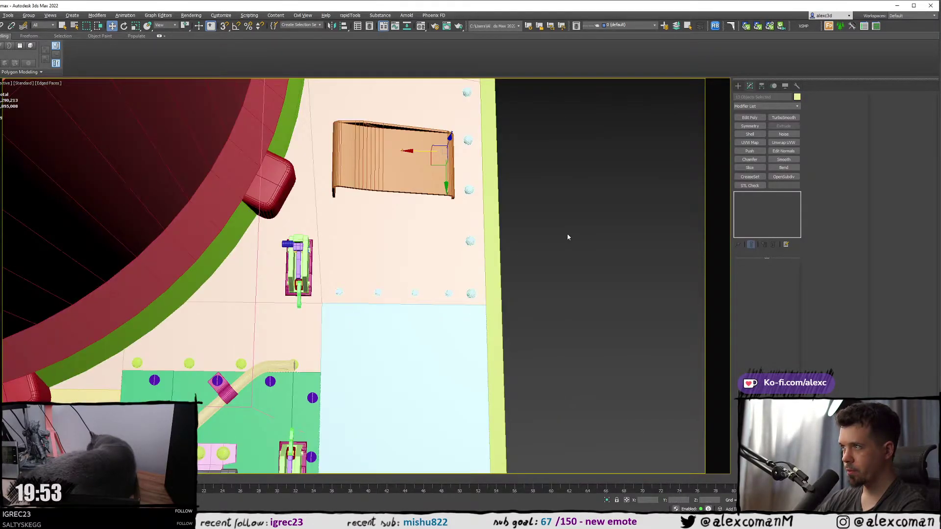
click(567, 237)
scroll(425, 240, down, 4)
middle_drag(412, 243, 494, 274)
middle_drag(347, 244, 310, 298)
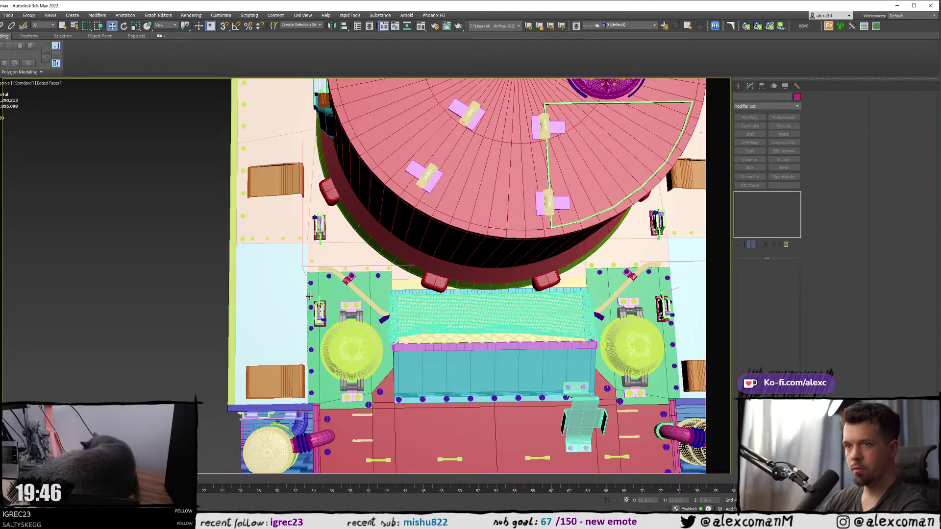
- Clone the single rivet above the pipe end as an instance along X to the matching spot on the opposite side
scroll(310, 297, up, 5)
scroll(248, 273, down, 2)
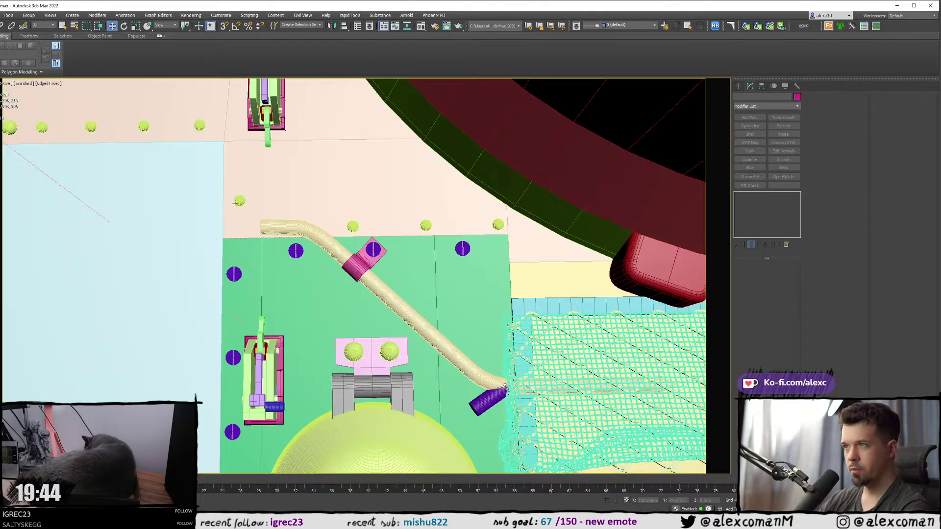
click(235, 204)
scroll(210, 202, down, 5)
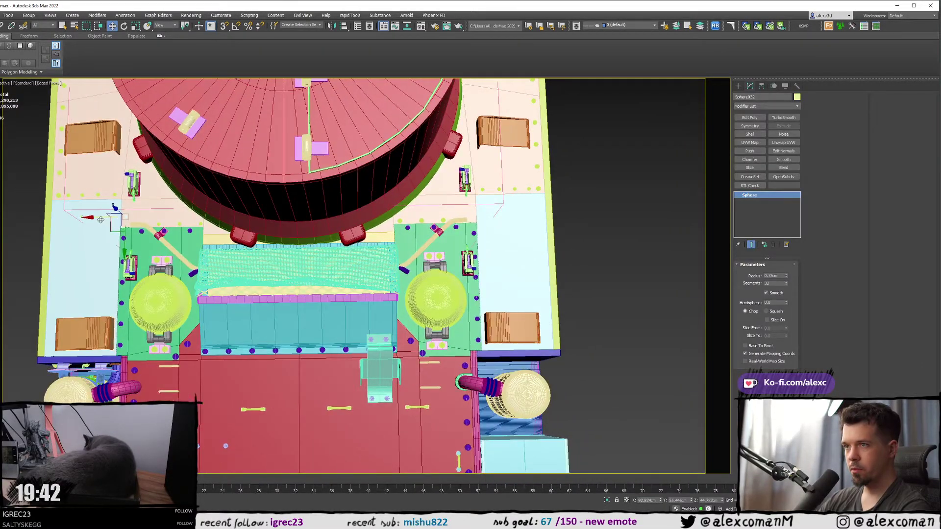
shift+drag(100, 219, 456, 213)
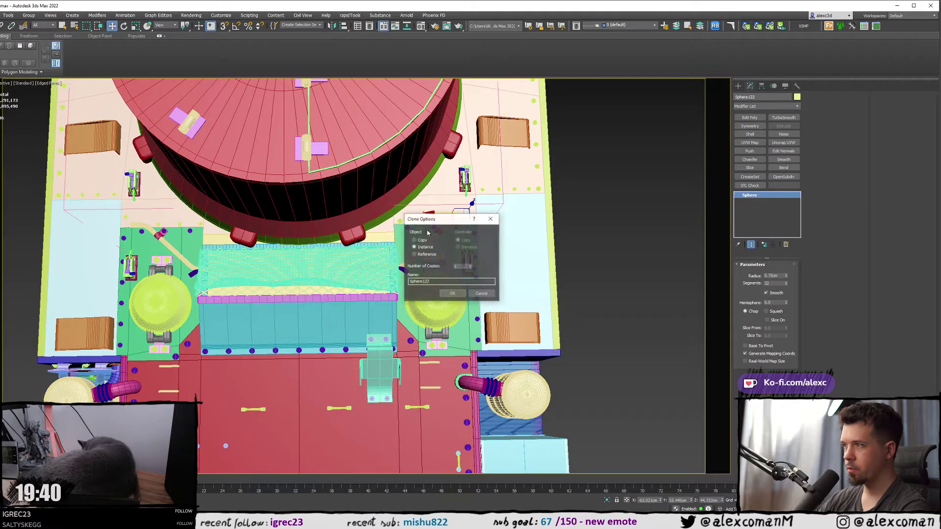
click(454, 294)
- Nudge the cloned rivet along X toward the outer edge of the beige plate, above the opposite pipe end
scroll(445, 222, up, 6)
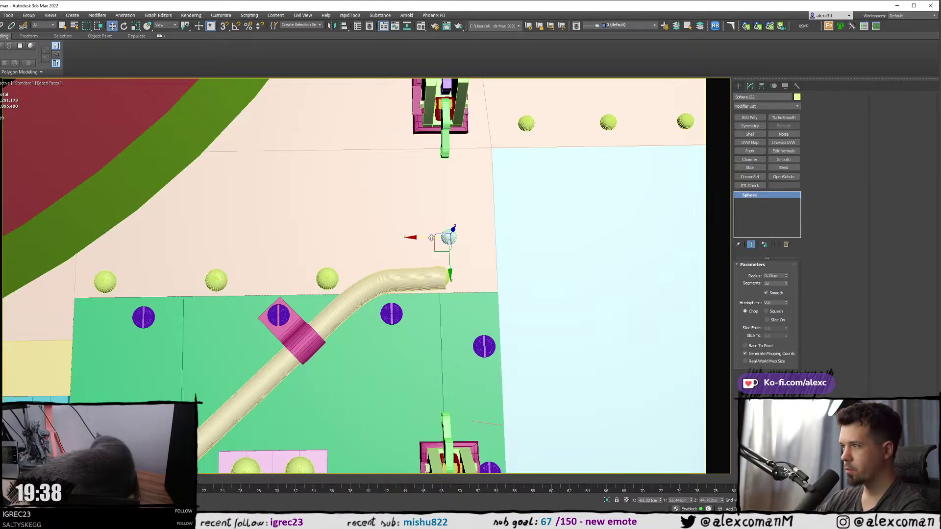
drag(430, 238, 458, 239)
scroll(477, 232, down, 6)
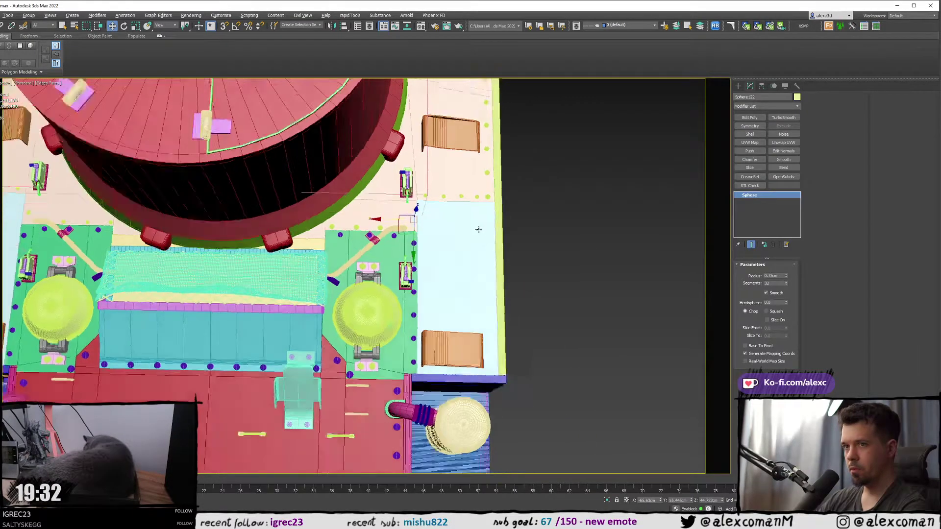
alt+middle_drag(478, 229, 462, 206)
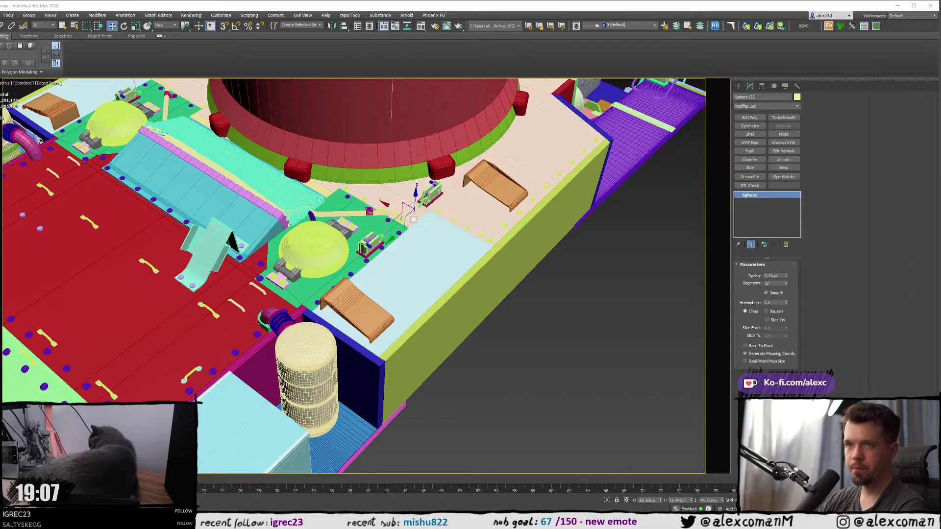
- Clone a slotted deck screw as an instance onto the yellow-green side wall's upper edge near the orange bracket, and clear the selection
middle_drag(236, 288, 181, 216)
scroll(182, 215, up, 3)
click(211, 274)
alt+middle_drag(212, 273, 195, 274)
mouse_move(169, 254)
shift+mouse_down()
mouse_move(395, 248)
mouse_move(382, 219)
shift+mouse_up()
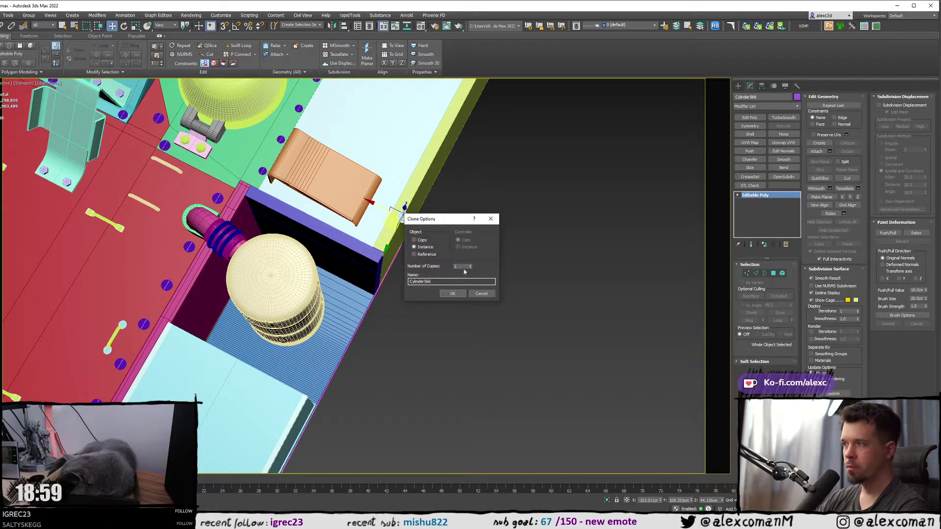
click(454, 293)
middle_drag(422, 276, 418, 275)
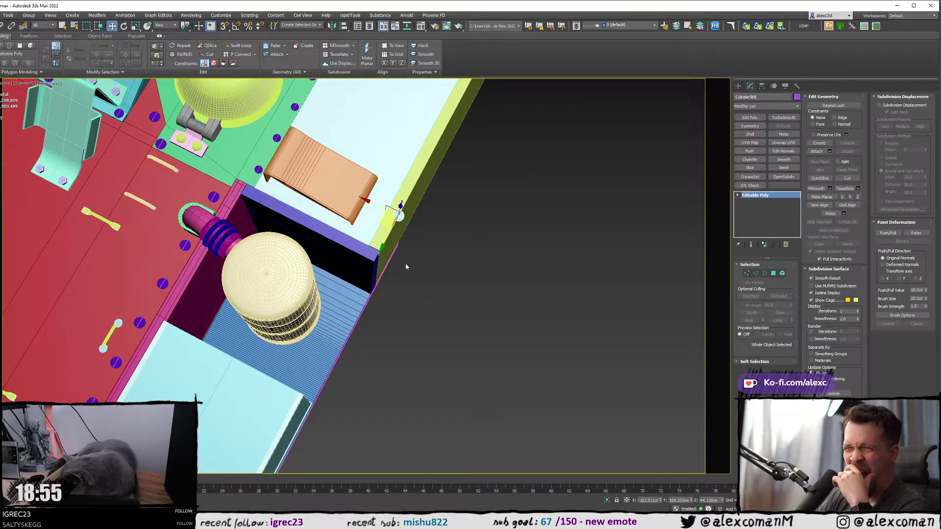
middle_drag(405, 266, 353, 338)
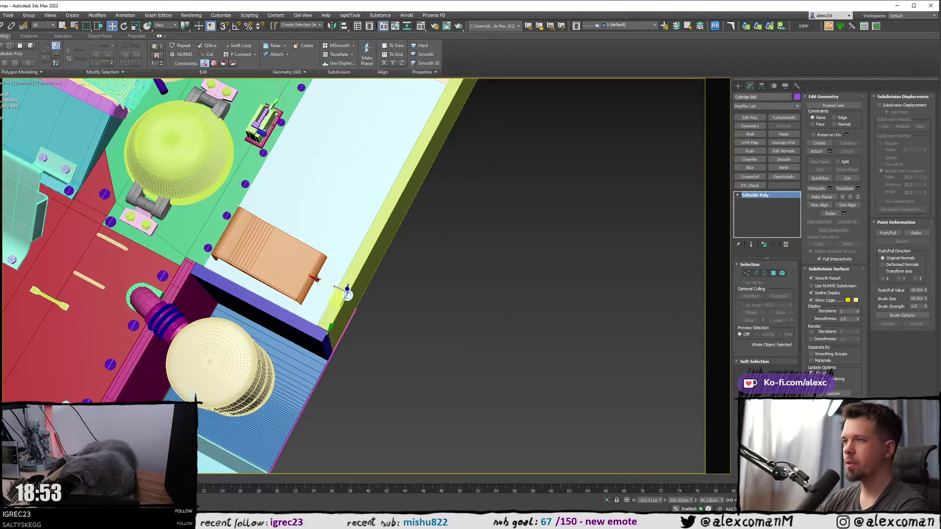
scroll(324, 253, down, 3)
middle_drag(323, 252, 345, 295)
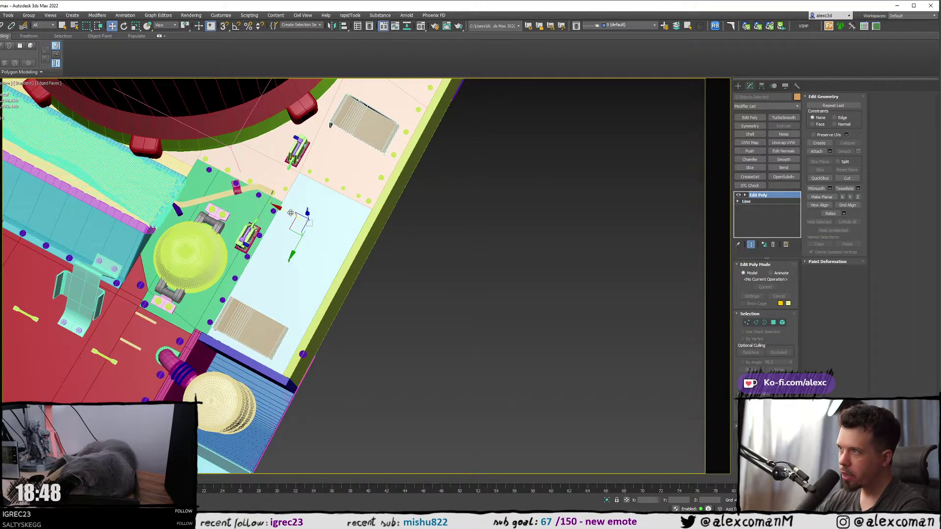
click(399, 248)
scroll(312, 300, up, 2)
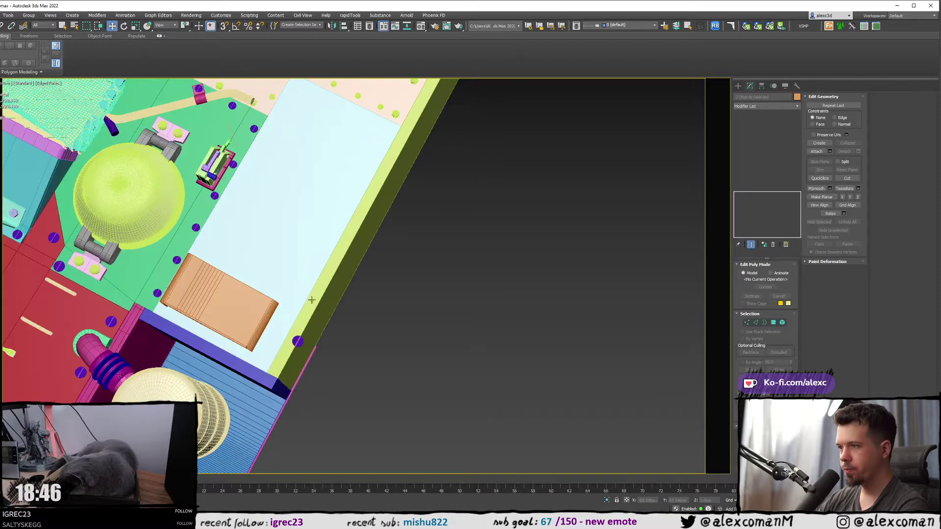
- Rotate the cloned screw with angle snap enabled so its slotted head faces outward from the yellow-green side wall
click(297, 339)
key(z)
scroll(305, 269, down, 5)
alt+middle_drag(302, 319, 349, 223)
key(e)
scroll(363, 230, up, 3)
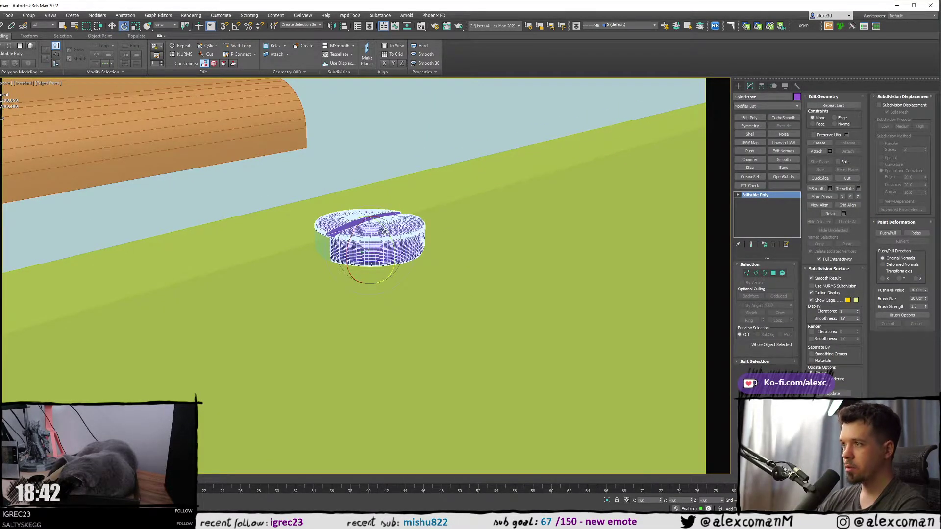
drag(385, 232, 408, 292)
key(ctrl+z)
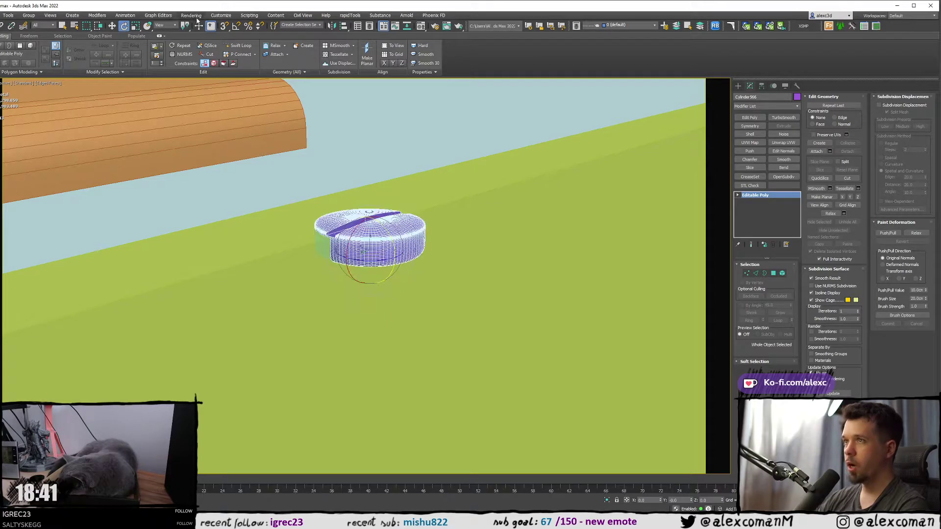
click(236, 26)
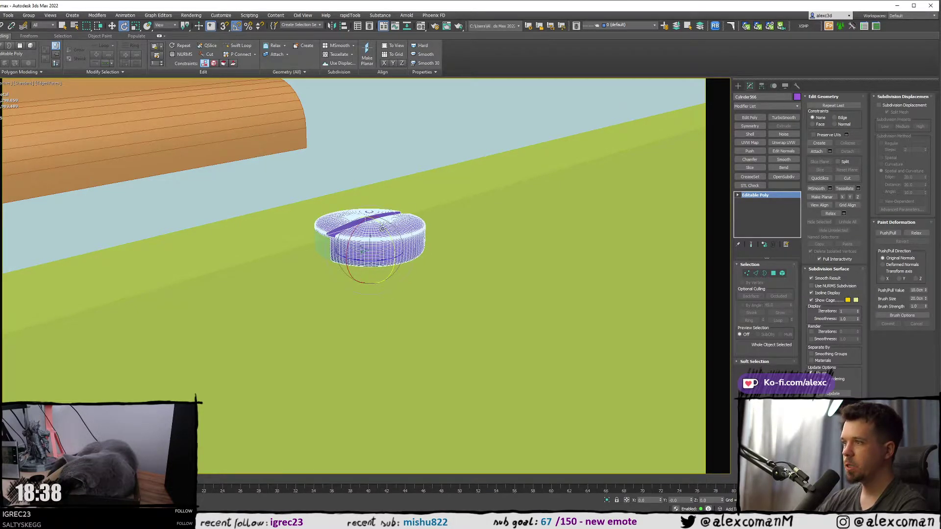
drag(382, 229, 397, 259)
- Move the rotated screw down and inward so it sits embedded in the side wall's outer face
key(w)
alt+middle_drag(360, 253, 388, 247)
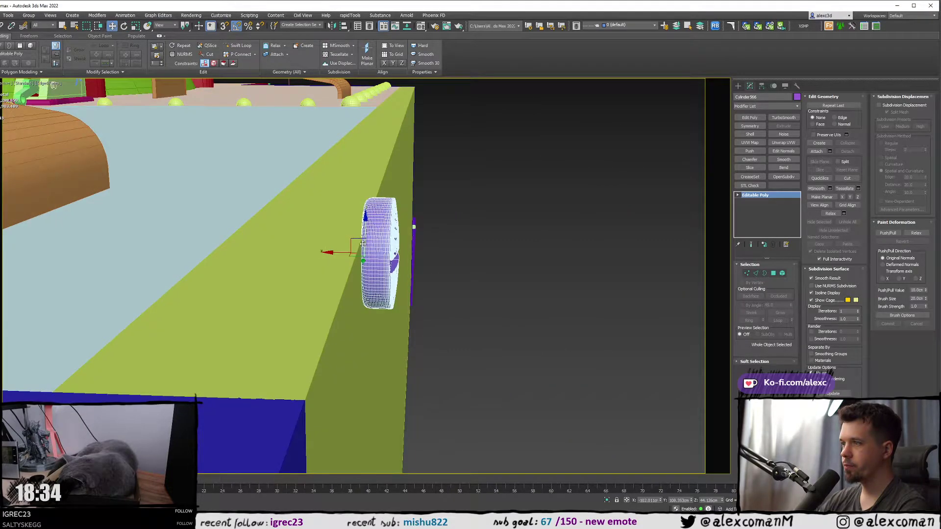
drag(357, 239, 334, 285)
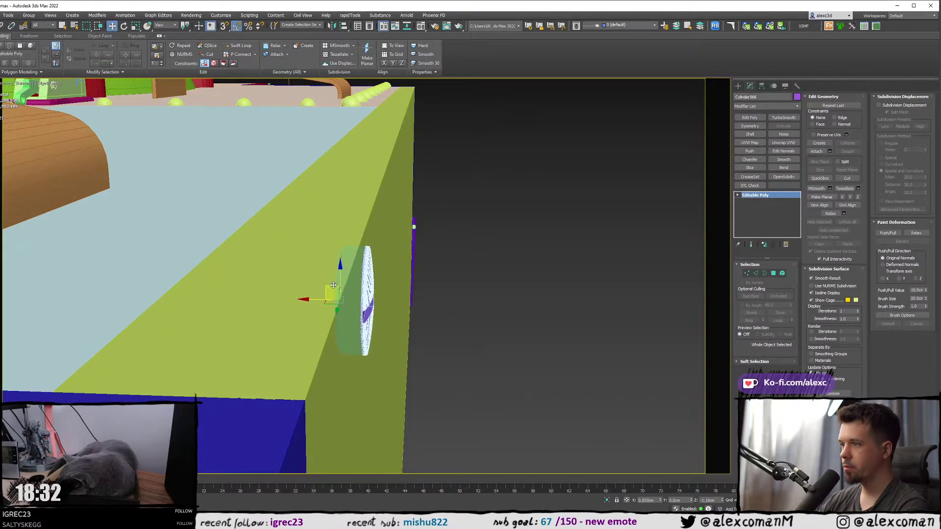
alt+middle_drag(334, 285, 381, 225)
alt+middle_drag(381, 226, 384, 231)
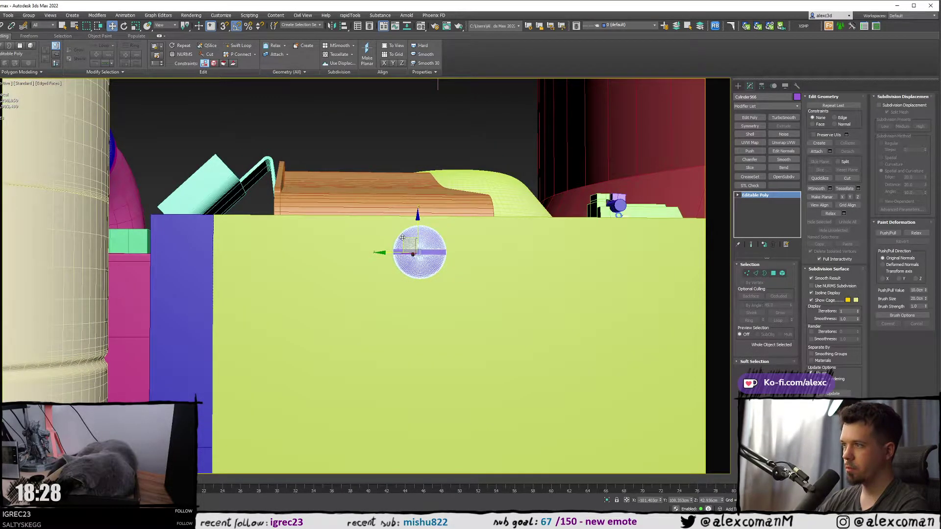
- Position the screw in the upper corner of the side wall's outer face, close to the dark blue end plate
drag(398, 240, 332, 266)
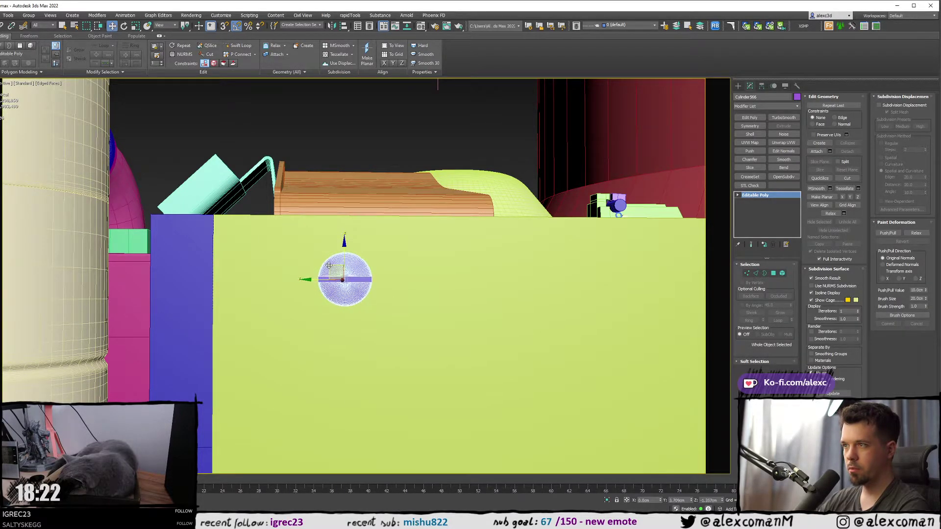
alt+middle_drag(329, 257, 349, 233)
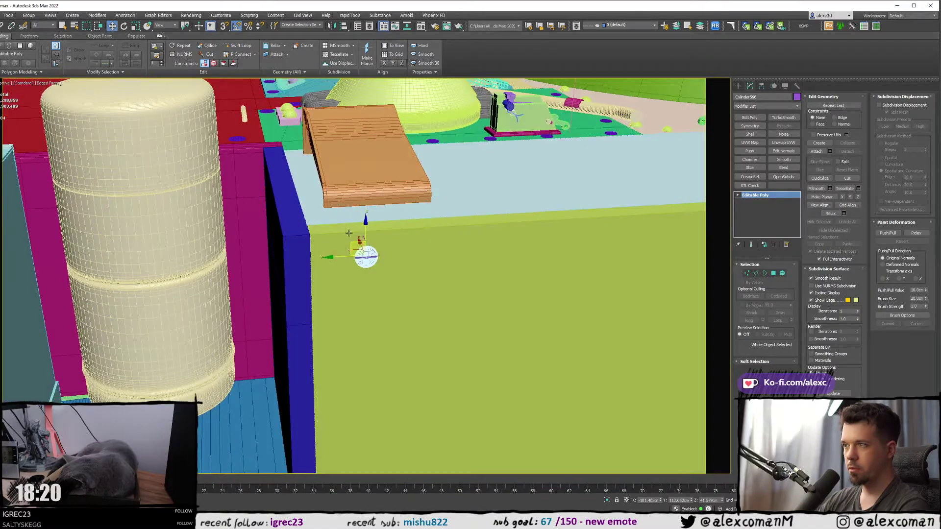
drag(370, 234, 366, 233)
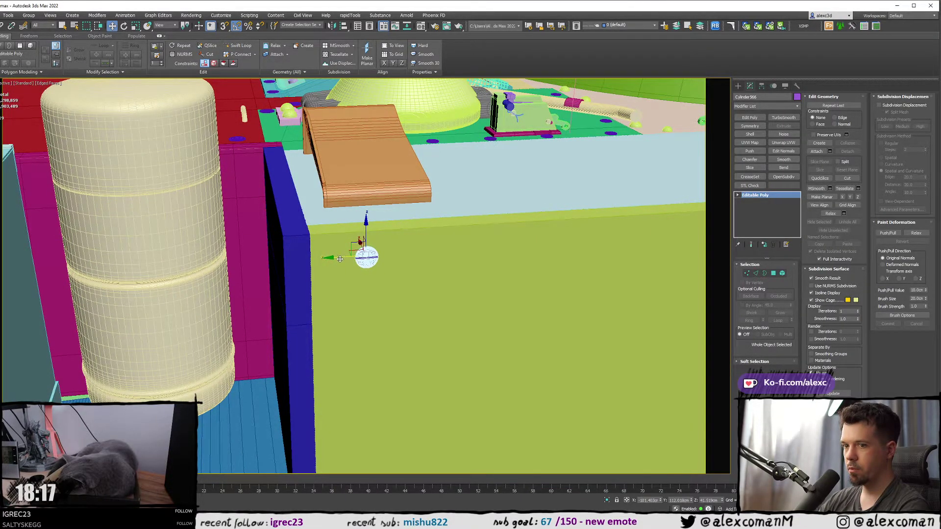
scroll(328, 258, down, 5)
scroll(327, 262, up, 8)
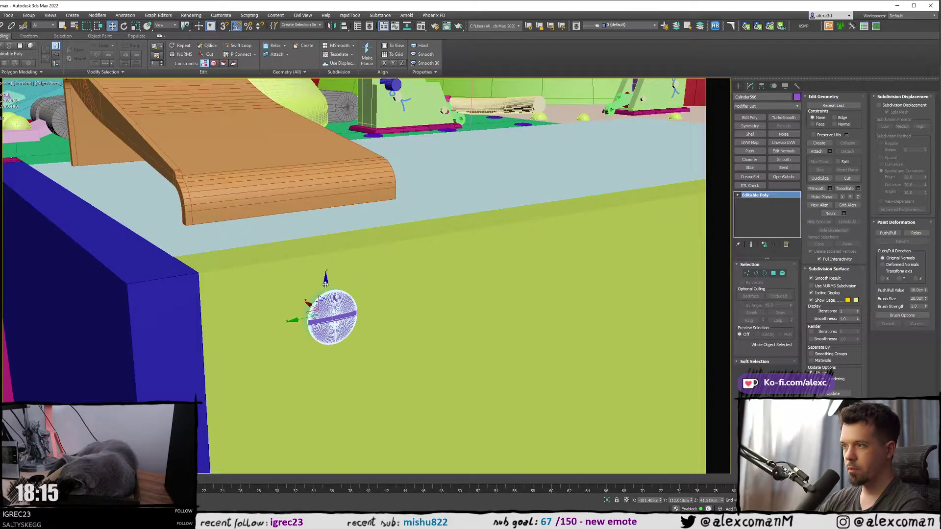
scroll(325, 283, down, 4)
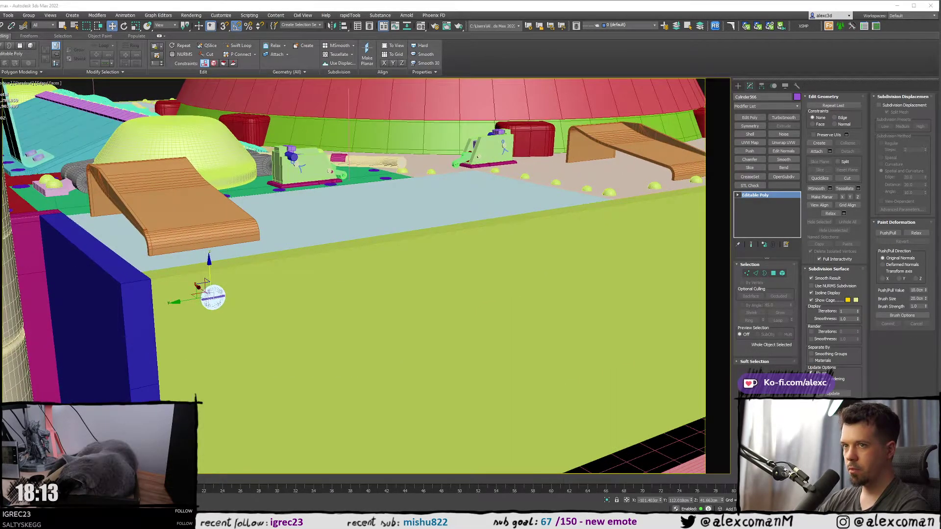
- Clone the wall screw as an instance along Y to below the light blue plate's far corner, and deselect it
scroll(182, 214, down, 6)
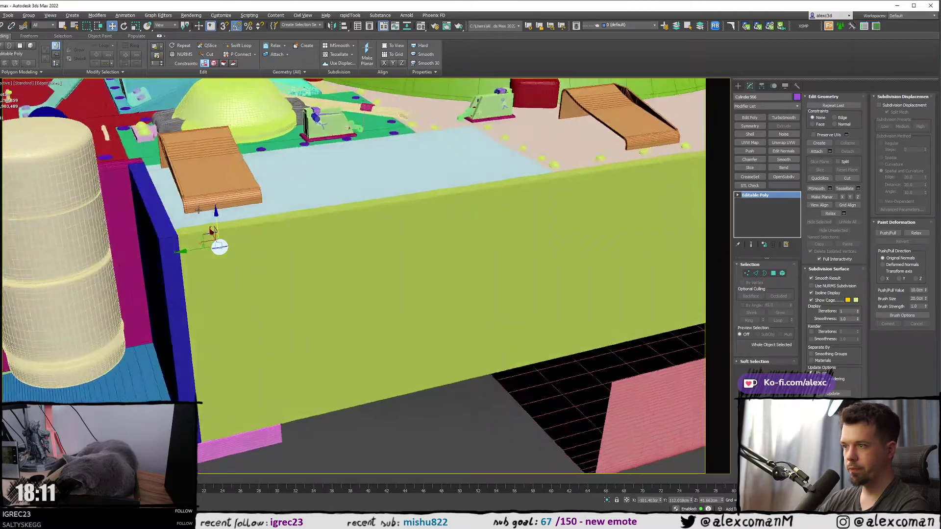
scroll(150, 204, up, 3)
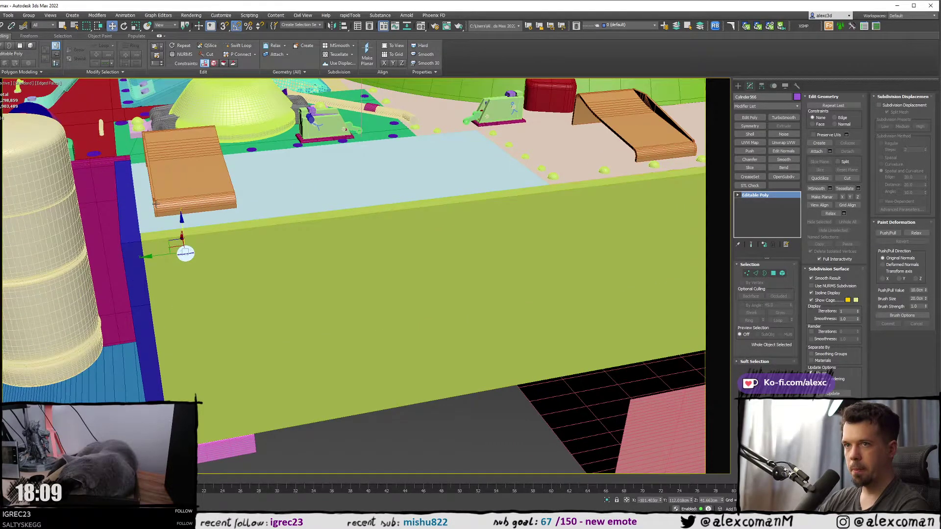
mouse_move(148, 243)
shift+mouse_down()
mouse_move(550, 206)
mouse_move(459, 218)
mouse_move(464, 222)
shift+mouse_up()
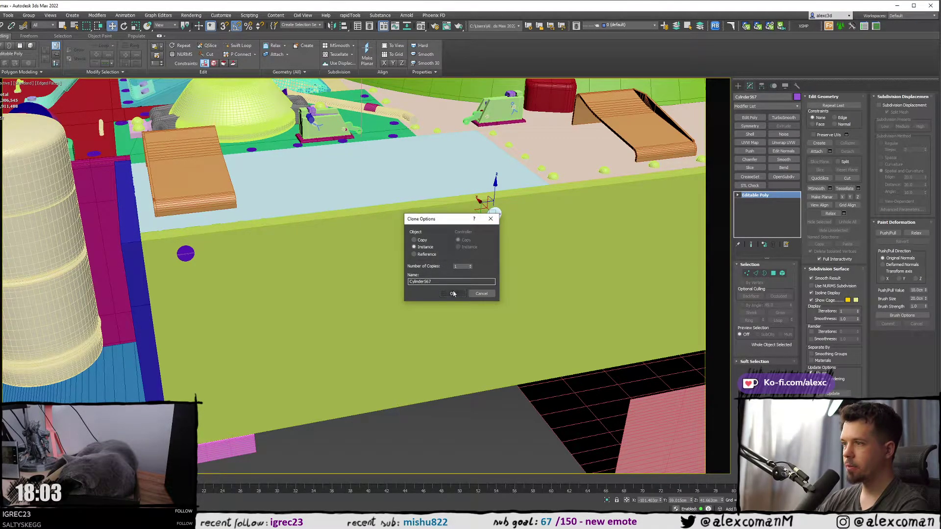
click(454, 290)
alt+middle_drag(454, 228, 394, 229)
alt+middle_drag(454, 218, 457, 230)
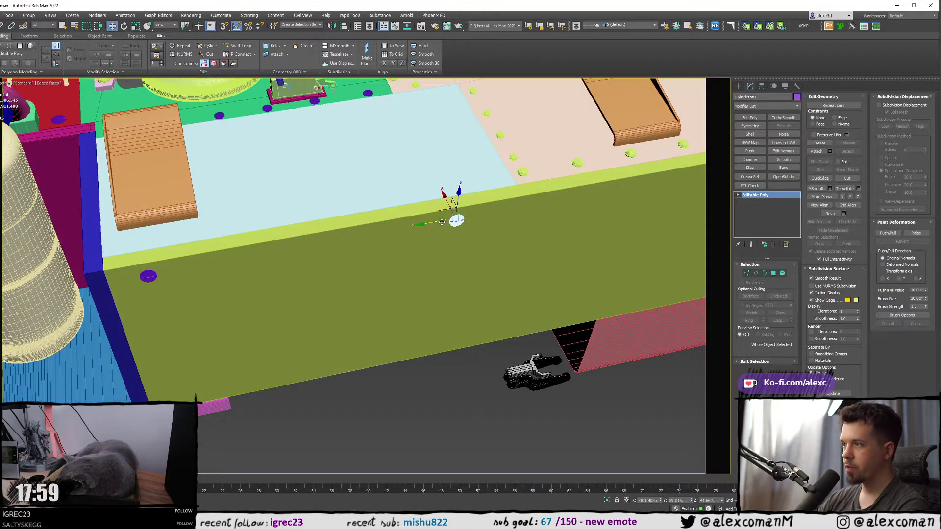
drag(442, 223, 440, 226)
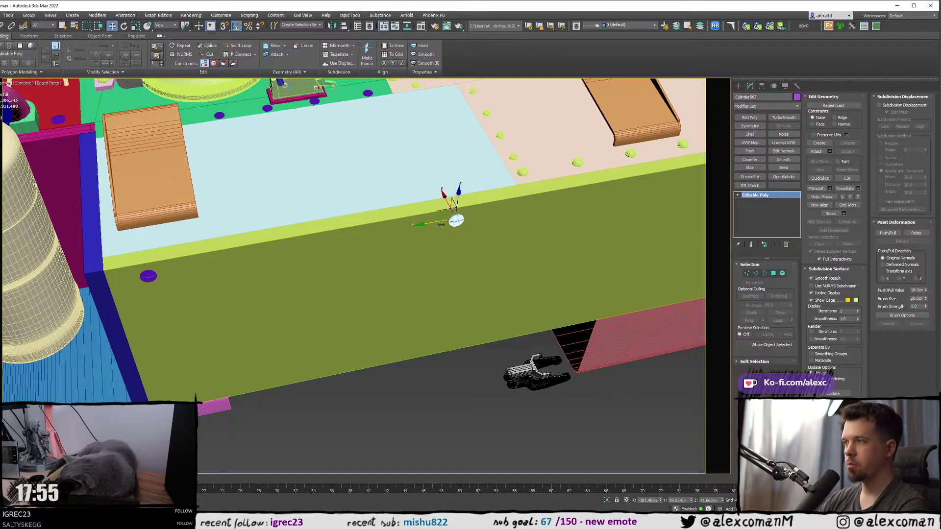
scroll(444, 220, down, 4)
alt+middle_drag(443, 221, 490, 240)
click(561, 257)
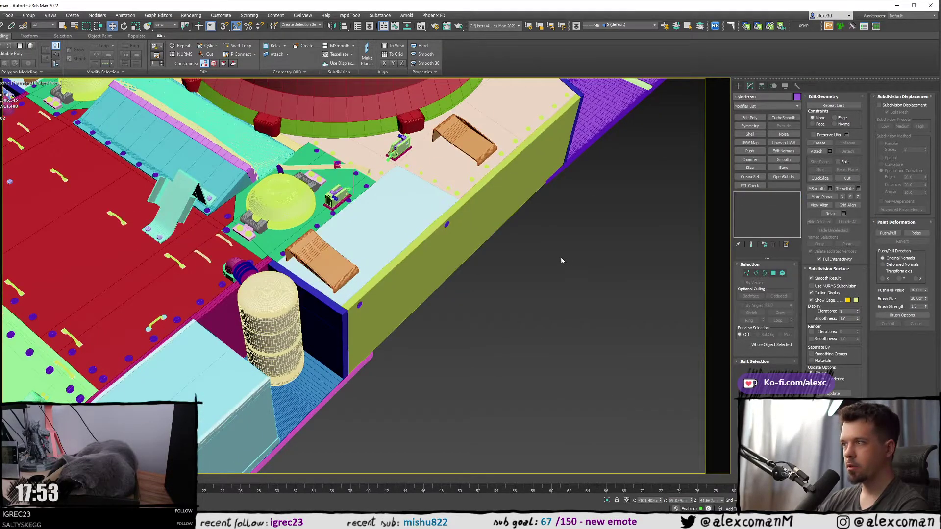
- Select both side wall screws and clone them as instances along X to the opposite side of the vehicle
scroll(561, 256, down, 4)
alt+middle_drag(561, 256, 468, 216)
alt+middle_drag(372, 233, 392, 254)
scroll(403, 270, up, 8)
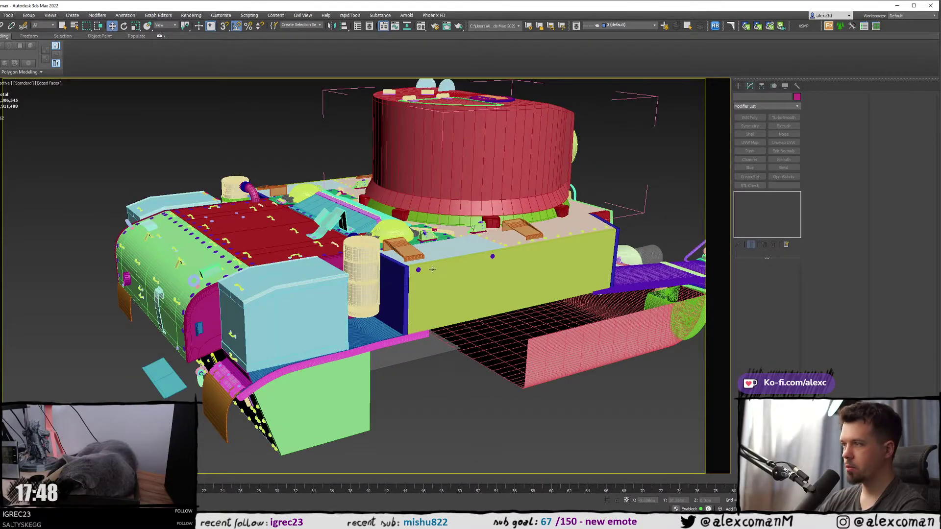
click(403, 270)
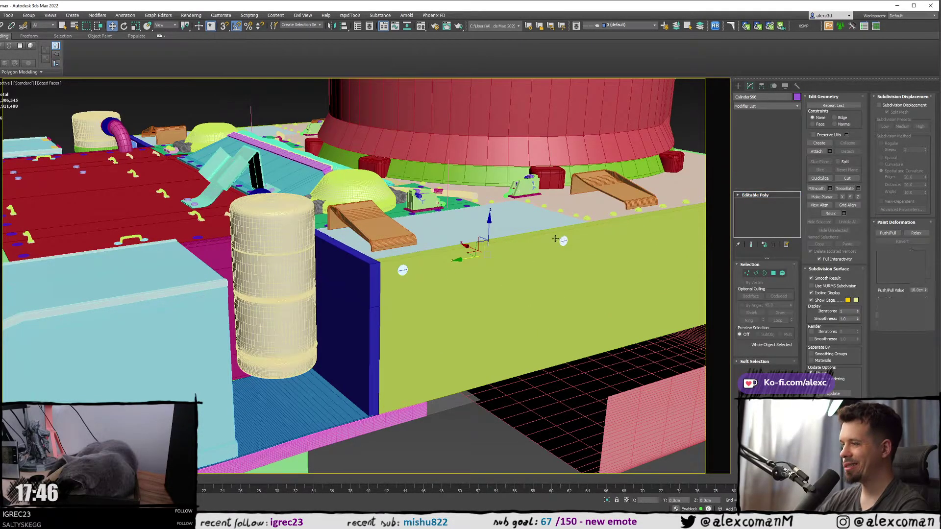
key(z)
alt+middle_drag(460, 272, 496, 247)
scroll(495, 247, up, 4)
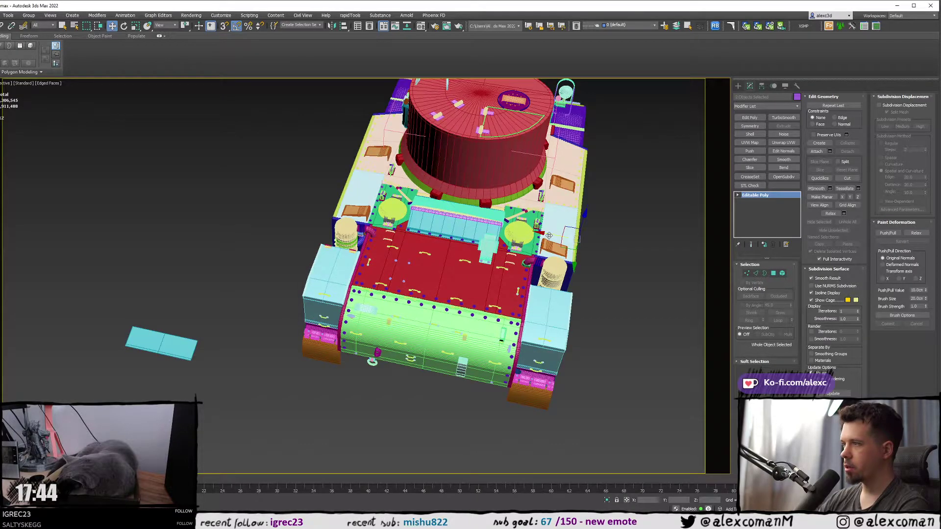
shift+drag(547, 236, 324, 194)
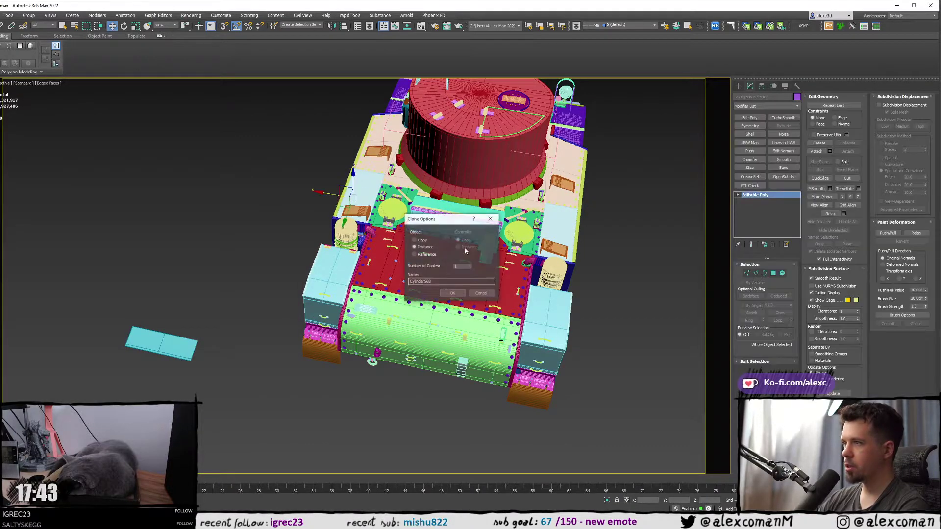
click(452, 293)
- Move the cloned screw pair along X onto the outer face of the opposite yellow-green side wall
alt+middle_drag(452, 293, 372, 220)
scroll(353, 196, up, 3)
scroll(353, 196, up, 3)
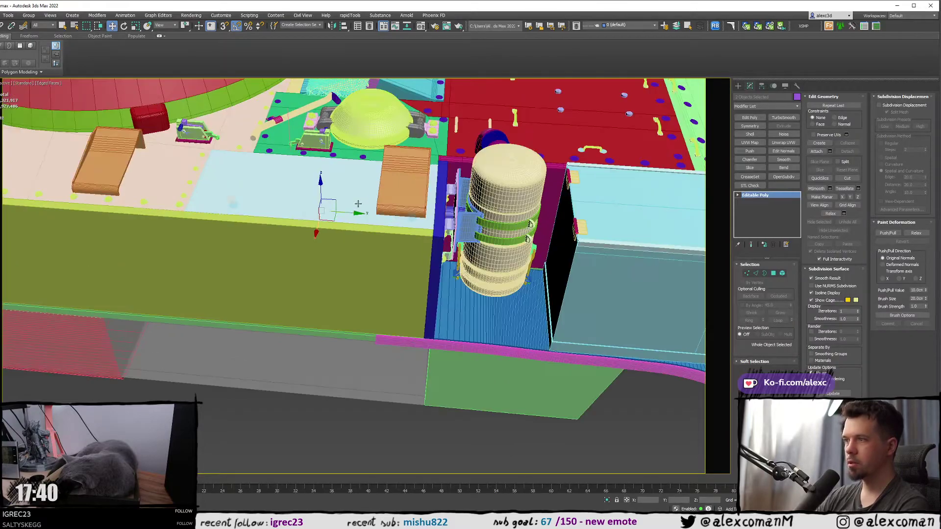
scroll(348, 217, up, 3)
scroll(350, 217, down, 2)
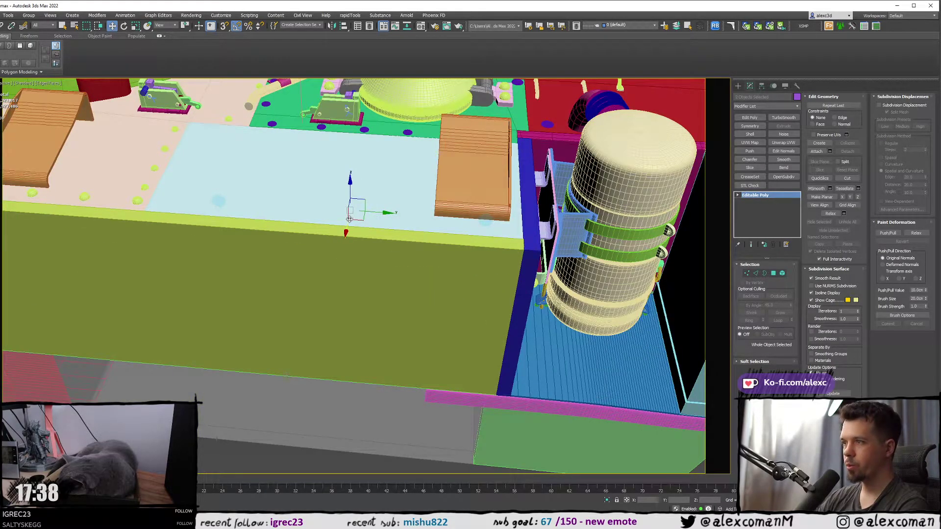
drag(350, 219, 340, 265)
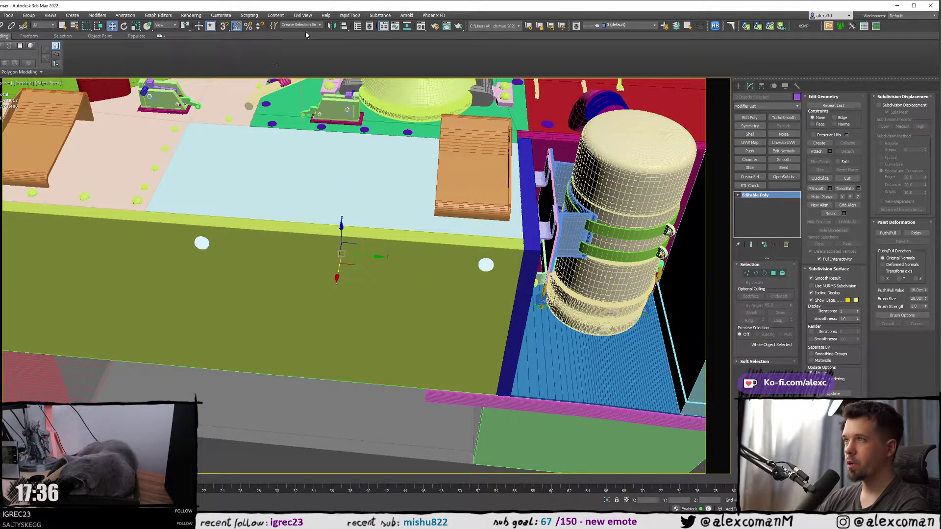
- Mirror the cloned screw pair so the slots face outward, shift it along X against the yellow-green wall, and deselect it
click(332, 26)
click(433, 319)
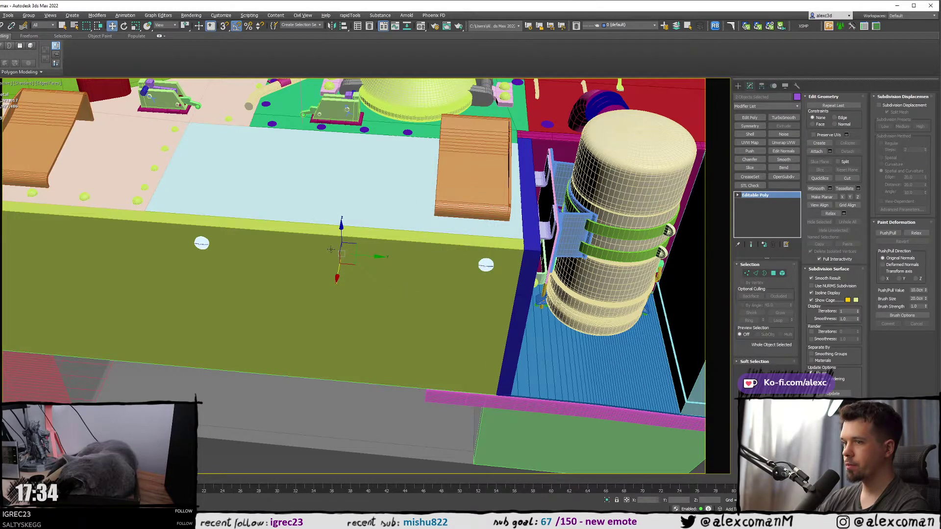
alt+middle_drag(323, 275, 380, 228)
scroll(379, 228, up, 6)
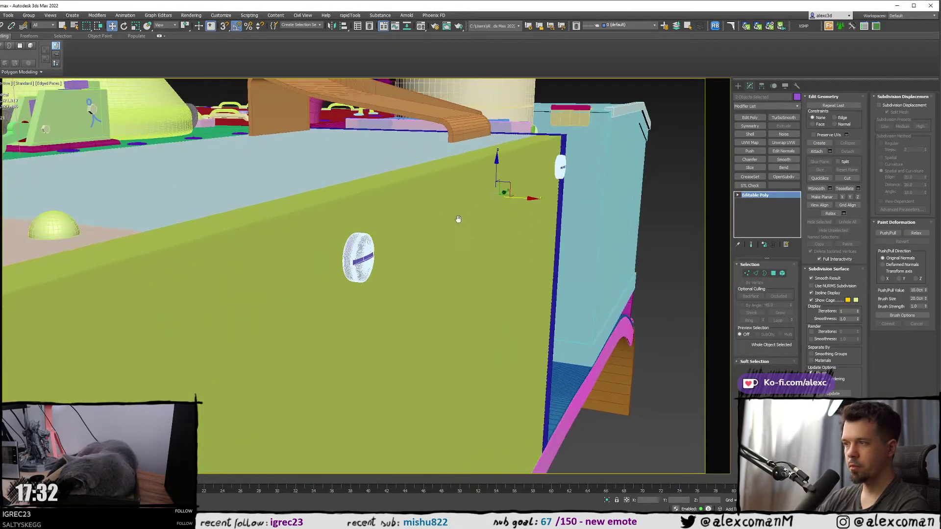
drag(527, 182, 498, 181)
scroll(503, 197, down, 2)
alt+middle_drag(503, 196, 478, 227)
scroll(478, 228, down, 6)
click(490, 331)
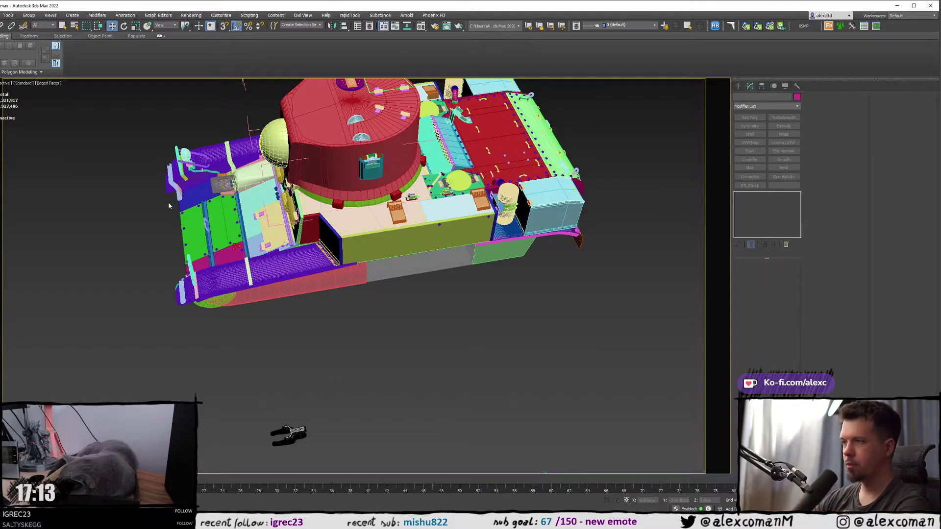
- Turn off the edged faces display and inspect the whole vehicle from the side, rear and front, including the turret
key(F4)
scroll(439, 240, up, 3)
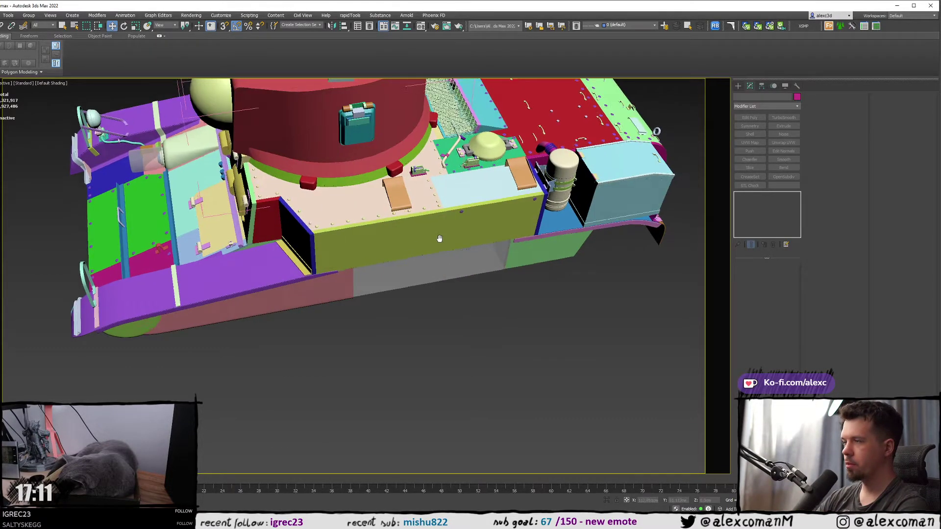
mouse_move(439, 240)
alt+middle_down()
mouse_move(443, 221)
mouse_move(405, 240)
mouse_move(238, 183)
mouse_move(295, 194)
alt+middle_up()
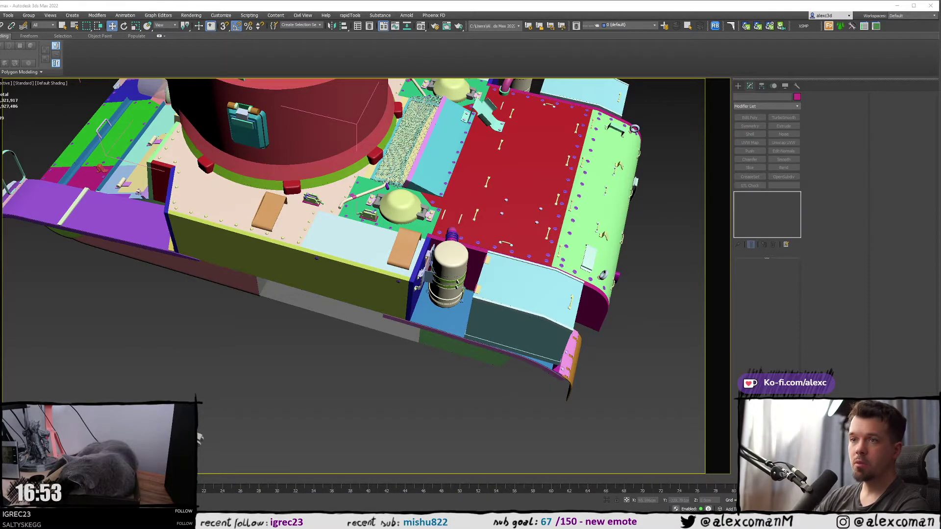
middle_drag(260, 160, 297, 316)
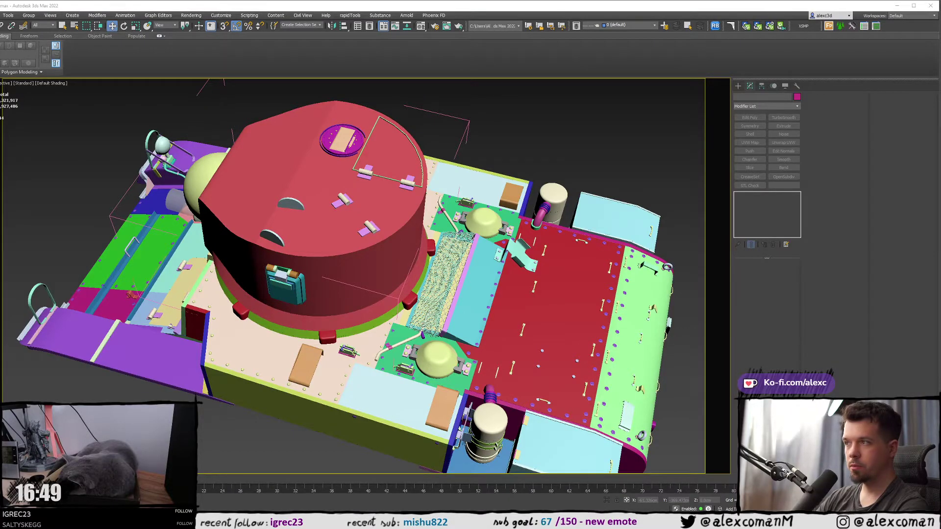
alt+middle_drag(441, 196, 203, 162)
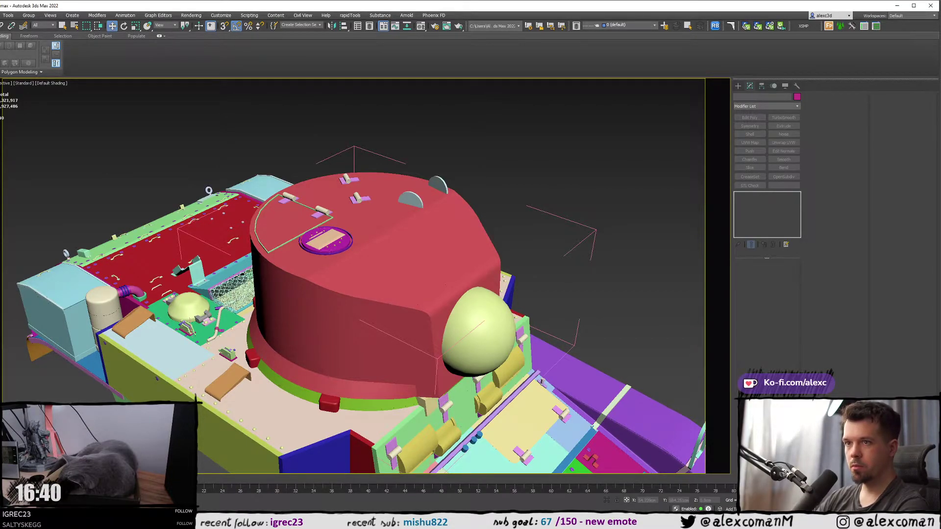
- Switch to the reference image board over the viewport and examine the film stills of the customised tank
right_drag(0, 182, 462, 226)
middle_drag(461, 224, 316, 218)
middle_drag(461, 215, 221, 152)
scroll(320, 214, down, 4)
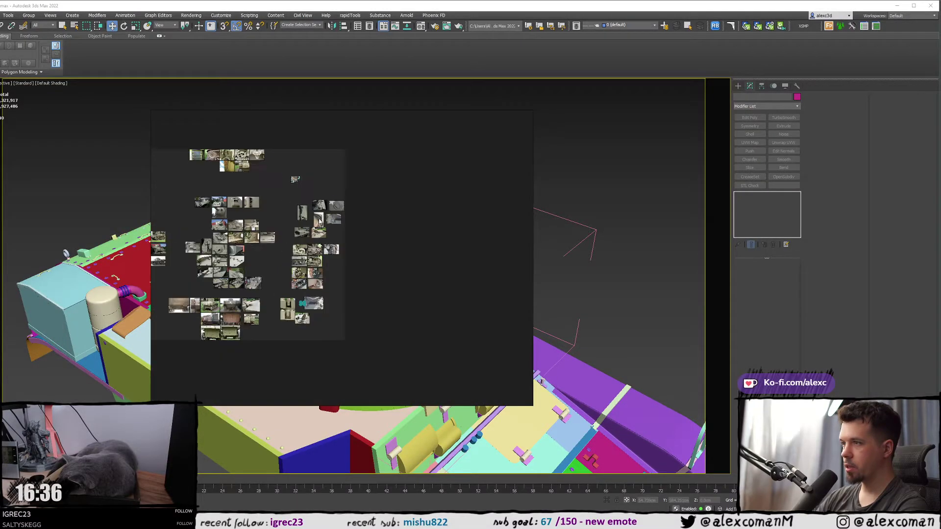
scroll(261, 186, up, 4)
scroll(342, 201, up, 10)
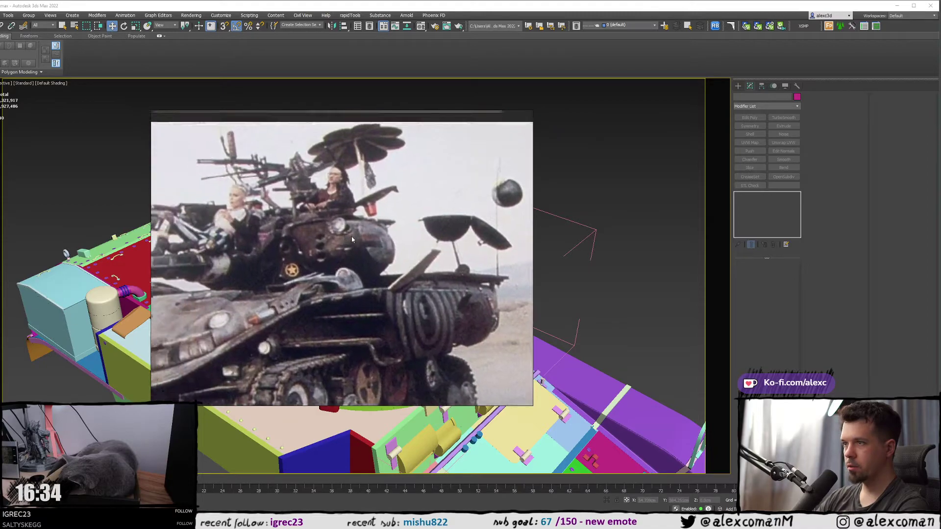
scroll(348, 228, up, 2)
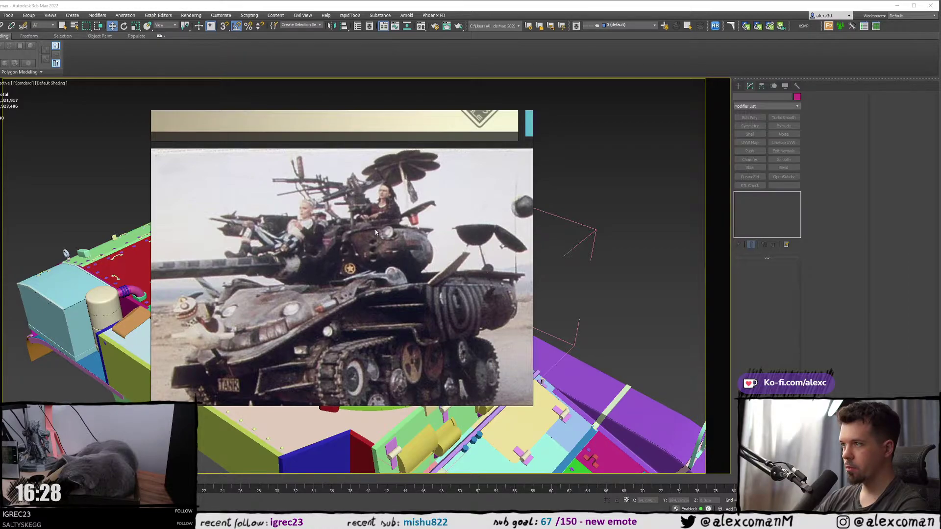
scroll(376, 232, down, 5)
scroll(275, 201, up, 6)
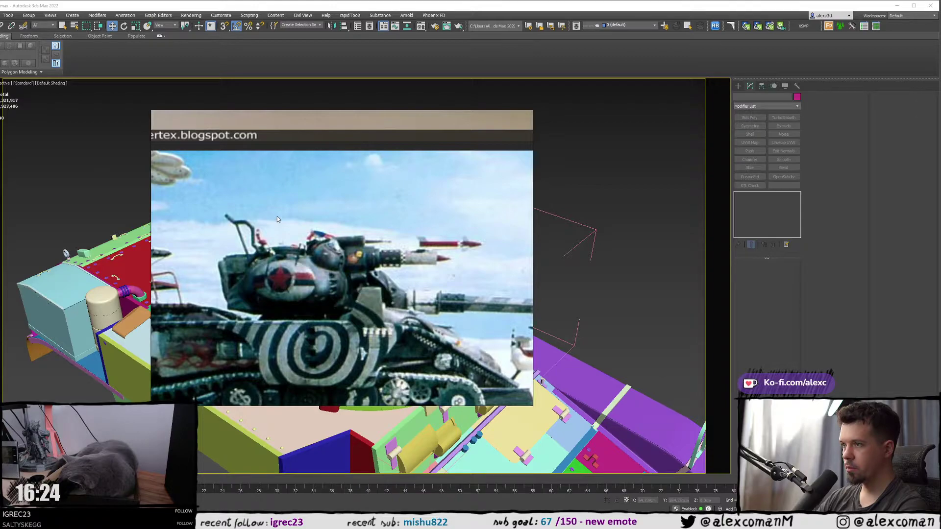
scroll(277, 216, down, 4)
scroll(322, 189, up, 5)
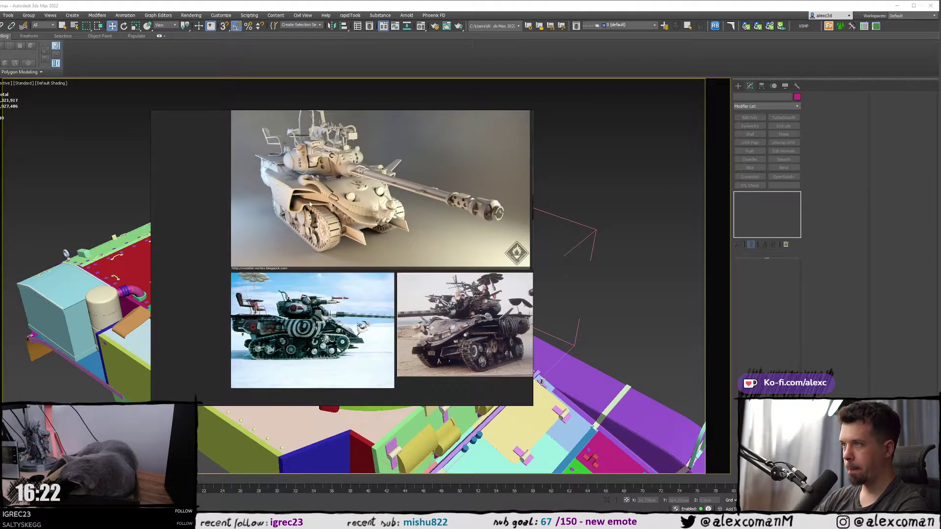
- Examine the turret, hatch and gun mounts on the clay render and in both views of the painted miniature tank
scroll(322, 189, up, 2)
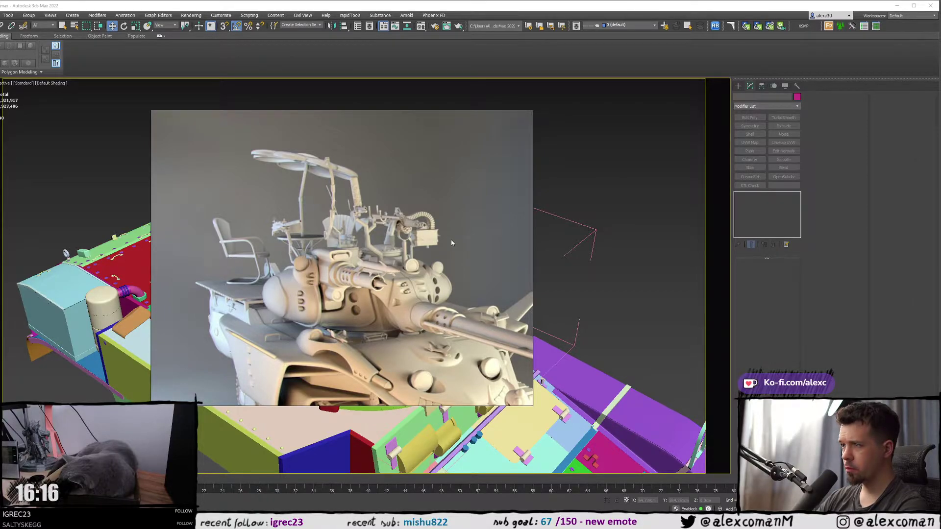
middle_drag(451, 248, 278, 222)
scroll(290, 216, down, 3)
middle_drag(402, 241, 262, 207)
scroll(380, 154, up, 3)
middle_drag(383, 154, 384, 205)
scroll(384, 204, up, 3)
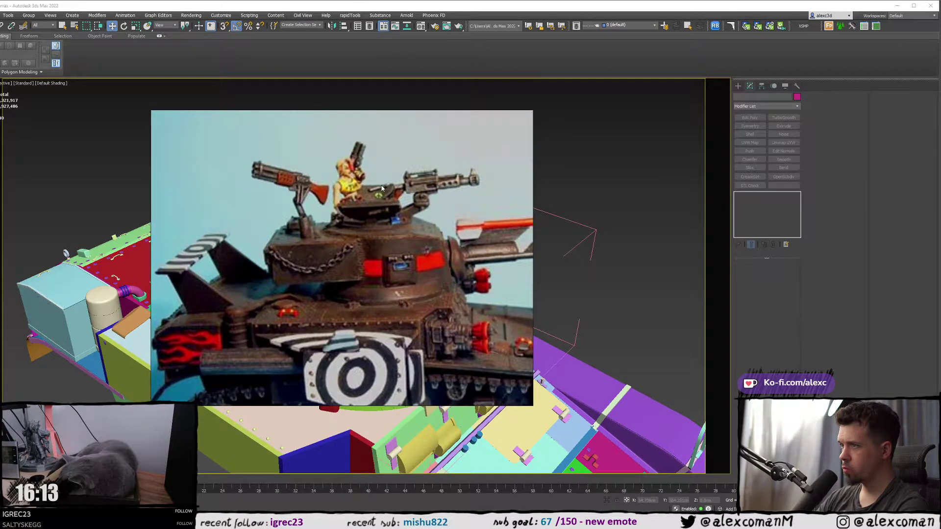
scroll(382, 189, down, 4)
scroll(390, 230, up, 6)
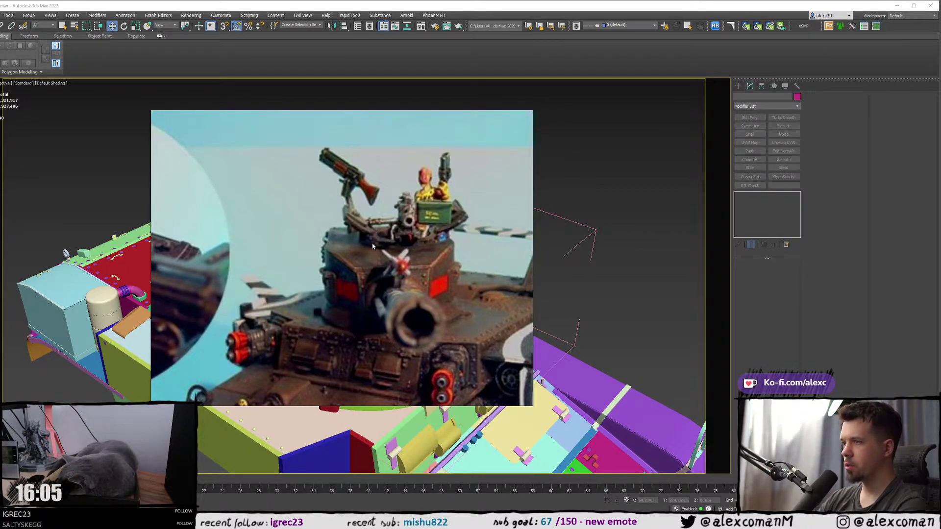
scroll(393, 255, down, 5)
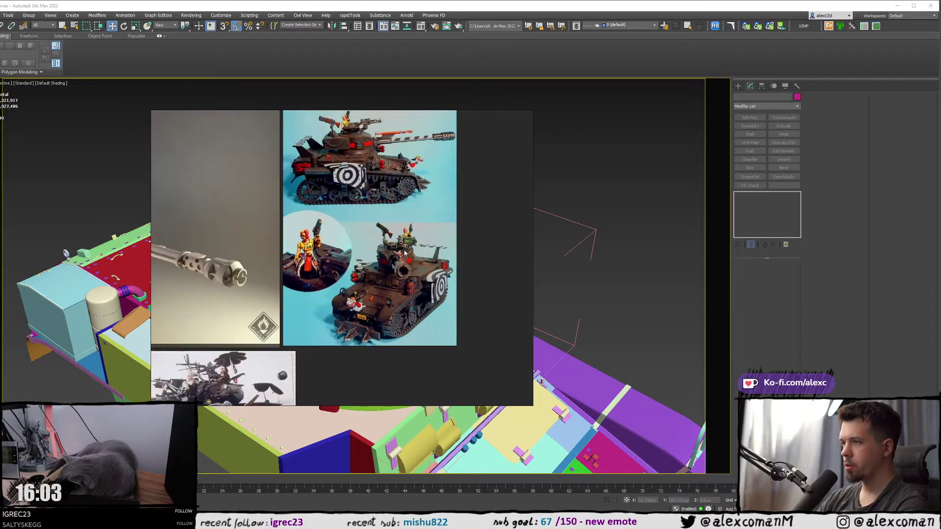
scroll(328, 241, up, 5)
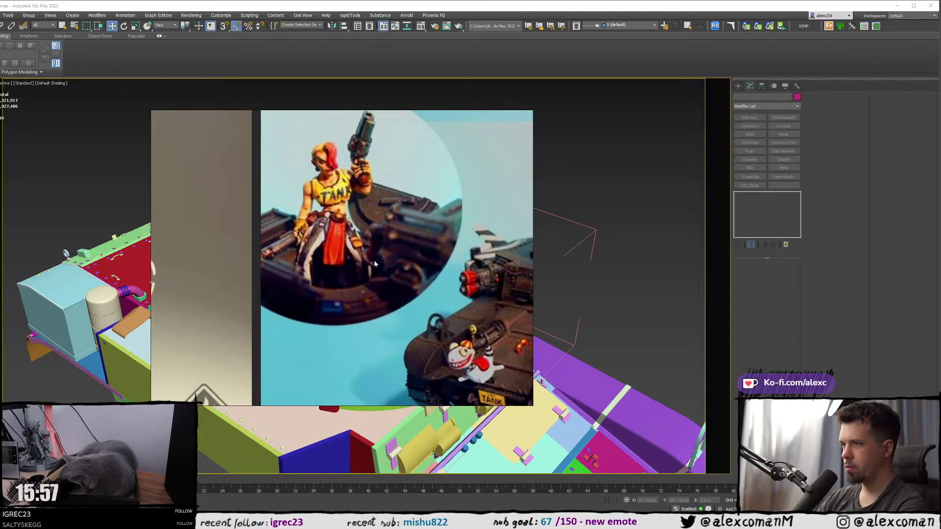
scroll(375, 264, down, 5)
scroll(353, 227, up, 6)
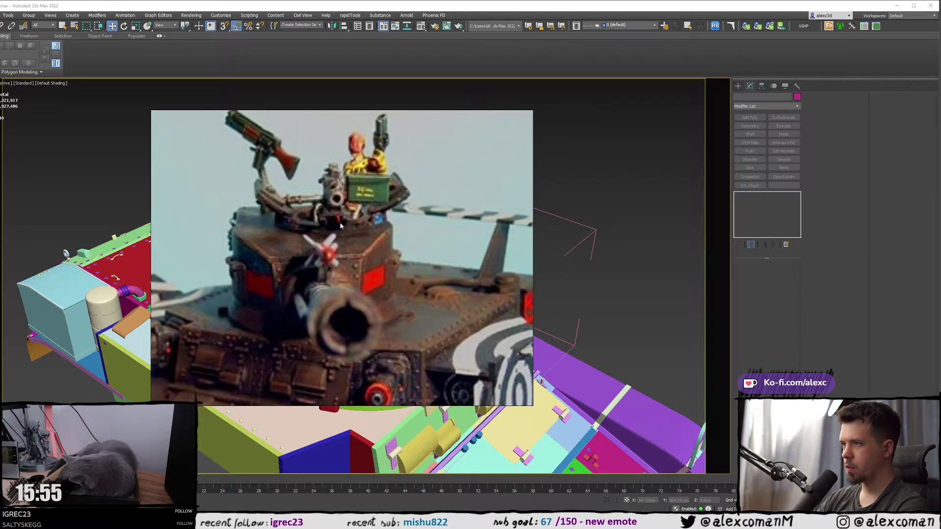
scroll(564, 206, down, 6)
- Place the reference board beside the modelled turret and study the miniature's turret from the front and the side
scroll(588, 201, up, 4)
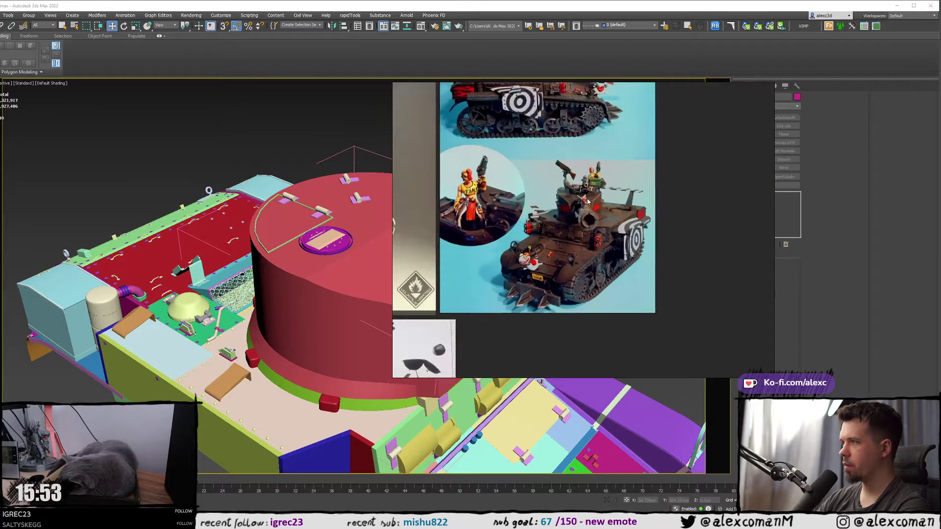
scroll(588, 201, up, 4)
scroll(549, 221, down, 6)
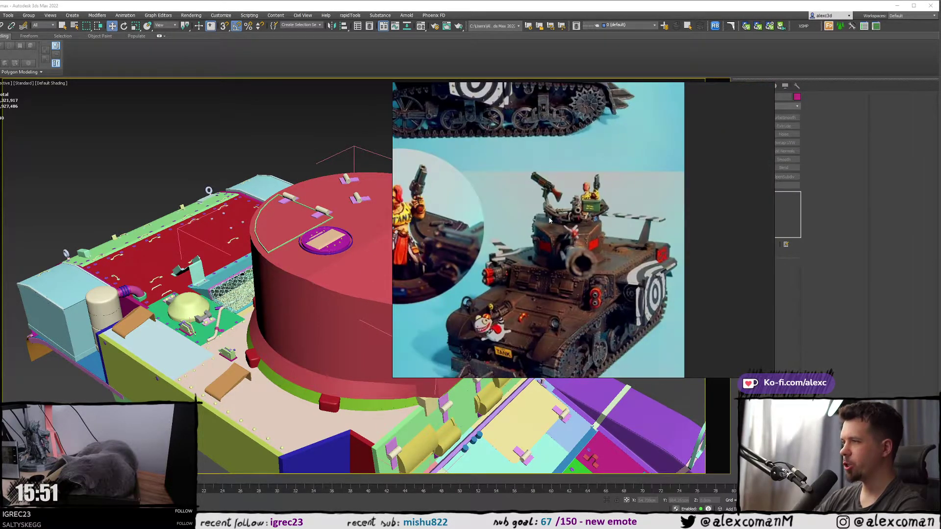
scroll(519, 225, up, 5)
scroll(501, 229, down, 3)
middle_drag(501, 228, 640, 373)
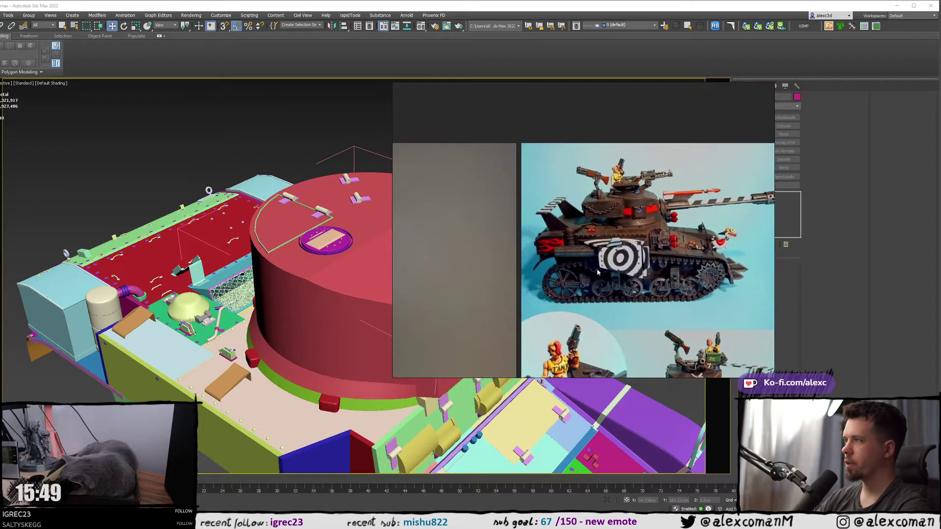
scroll(630, 189, up, 2)
scroll(586, 190, up, 2)
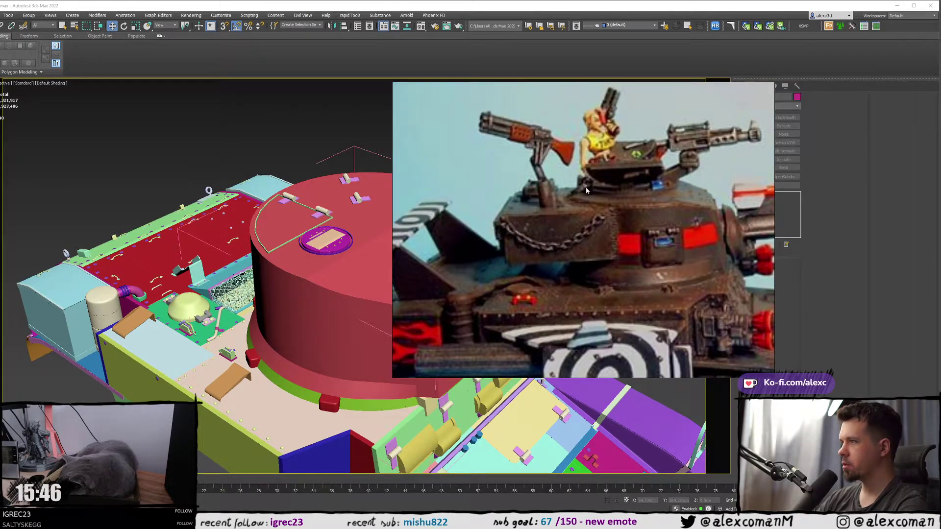
scroll(622, 205, down, 6)
scroll(508, 228, up, 6)
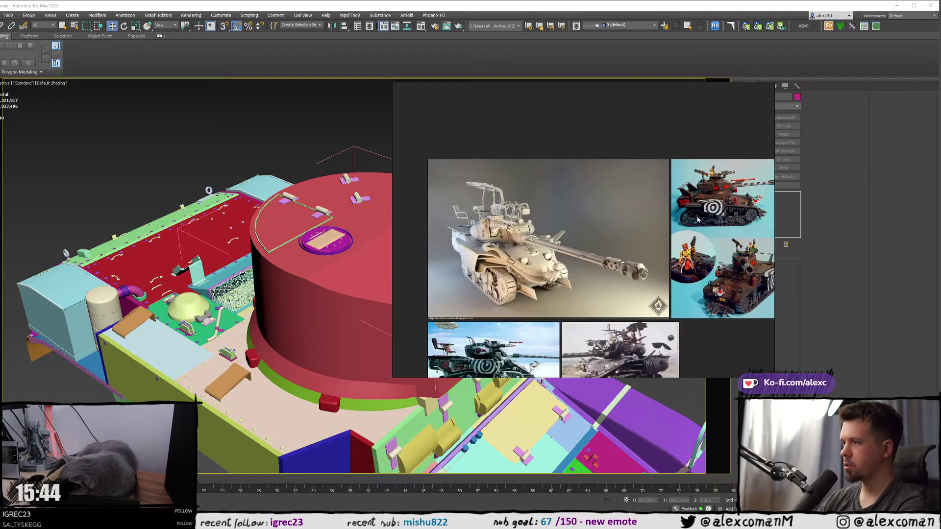
- Compare the turret-top weapons and fittings on the clay render with those in the film still of the tank crew
scroll(508, 228, up, 4)
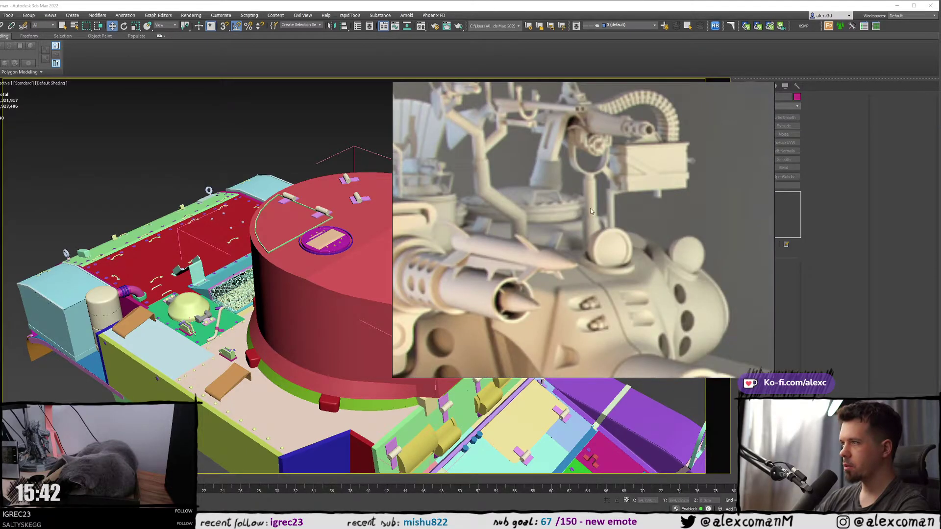
scroll(512, 244, down, 5)
middle_drag(512, 244, 575, 119)
middle_drag(562, 318, 414, 194)
scroll(613, 199, up, 3)
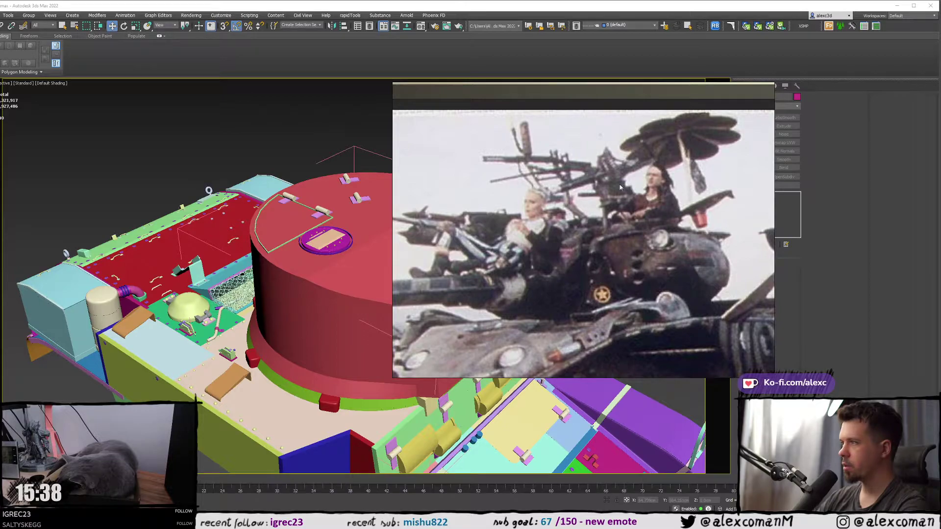
middle_drag(620, 185, 626, 186)
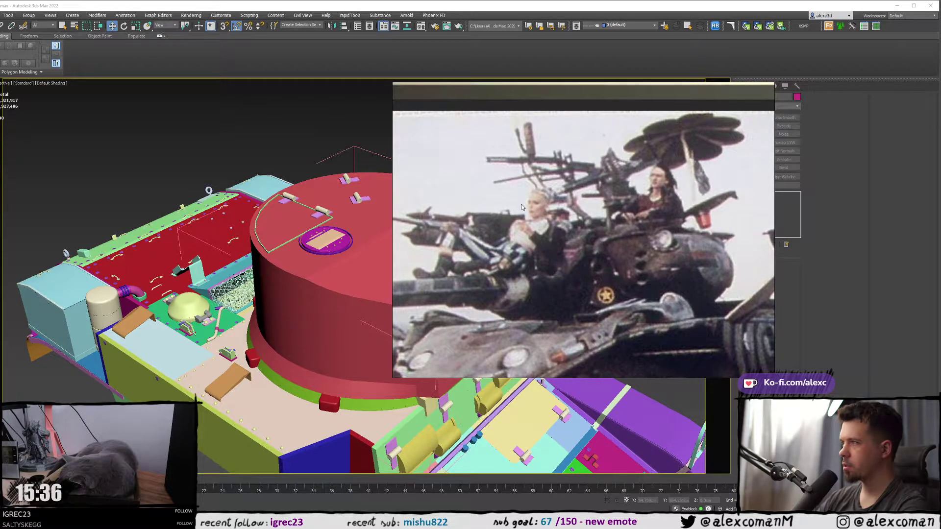
scroll(634, 178, down, 5)
middle_drag(486, 225, 674, 187)
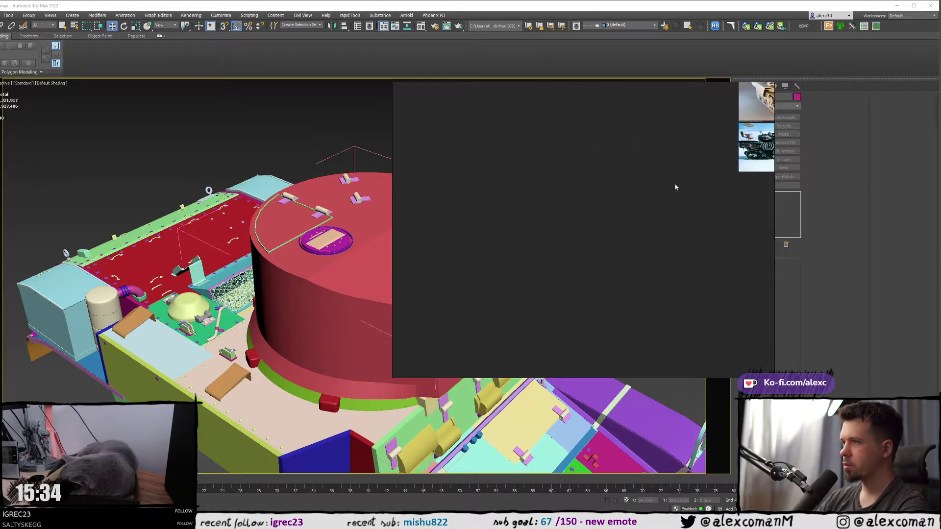
- Survey the reference board's photo groups of the real tank, including the full exterior views
scroll(648, 188, down, 10)
scroll(588, 229, up, 5)
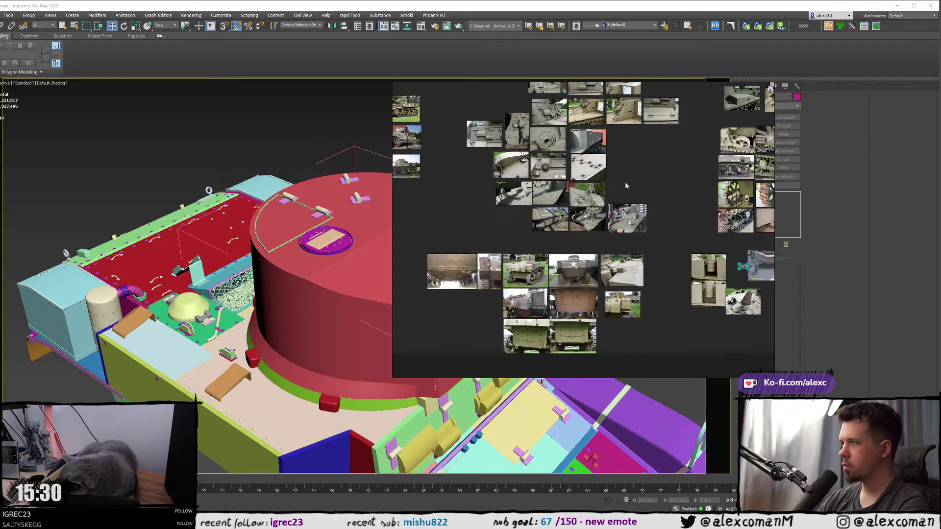
middle_drag(598, 197, 621, 272)
middle_drag(482, 134, 553, 160)
scroll(459, 196, up, 3)
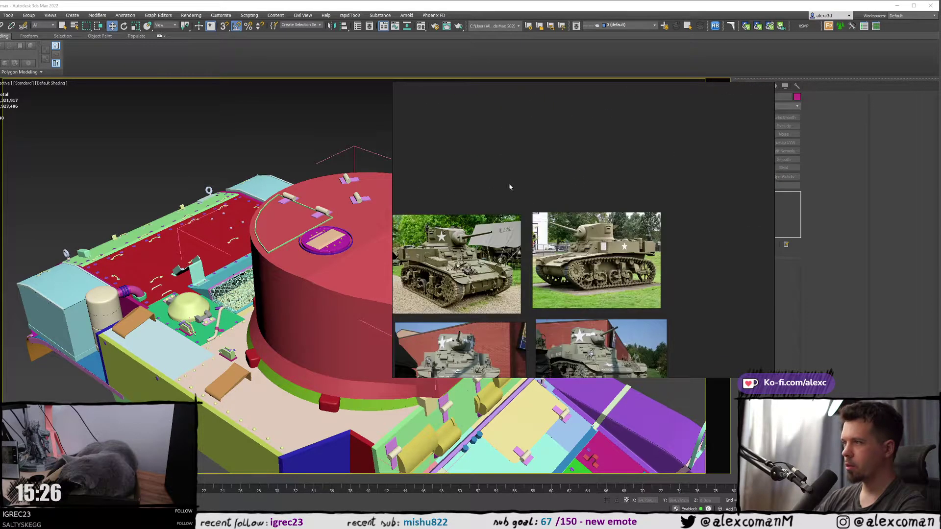
middle_drag(571, 242, 565, 168)
scroll(565, 168, down, 3)
middle_drag(683, 175, 449, 181)
- Find the elevated rear photo of the real tank and examine its turret roof and side brackets
scroll(448, 181, down, 1)
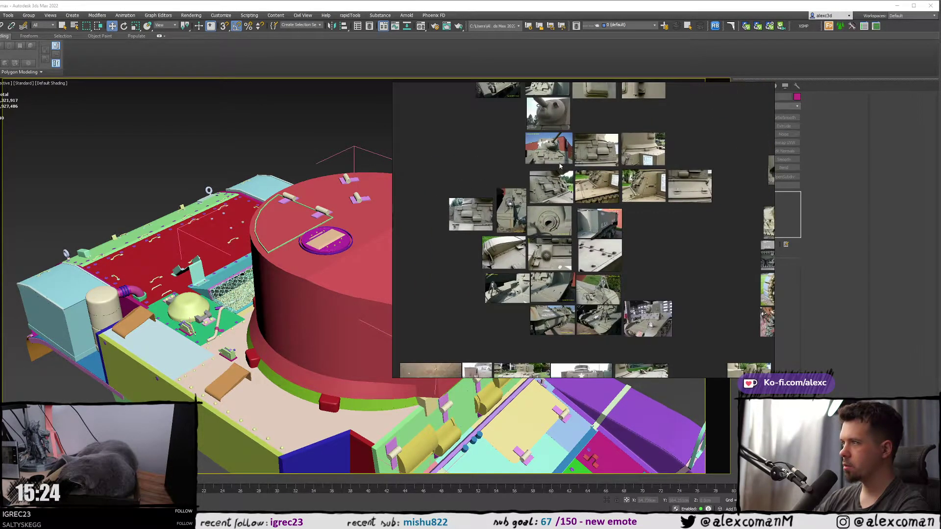
middle_drag(560, 165, 499, 270)
middle_drag(617, 255, 699, 264)
scroll(506, 183, up, 6)
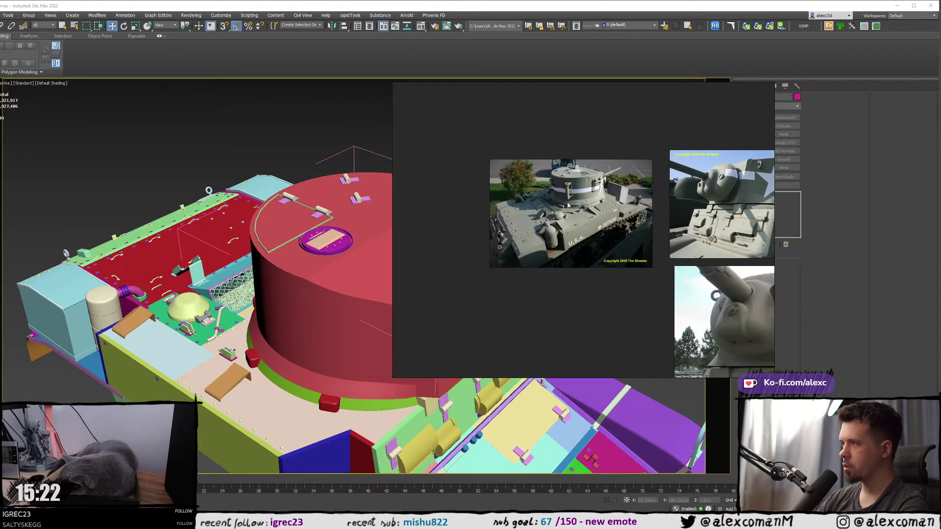
middle_drag(497, 133, 484, 205)
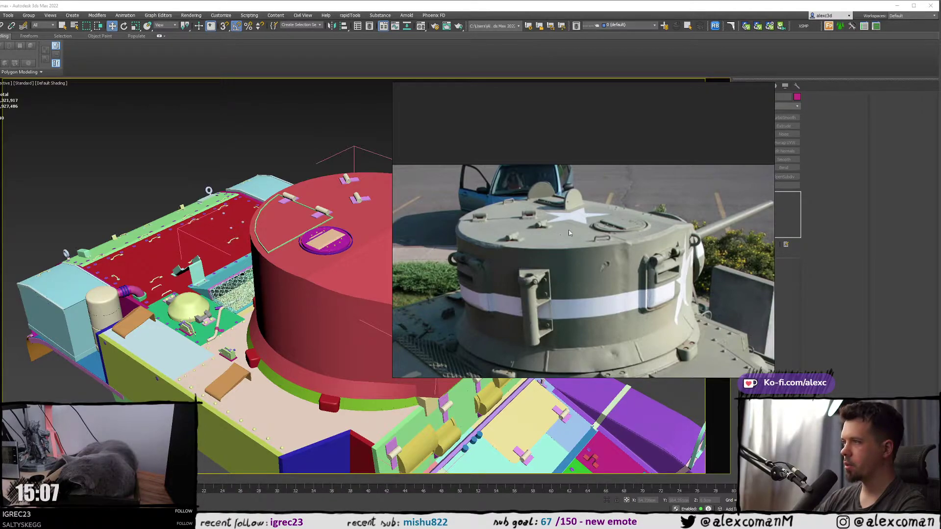
scroll(566, 237, down, 2)
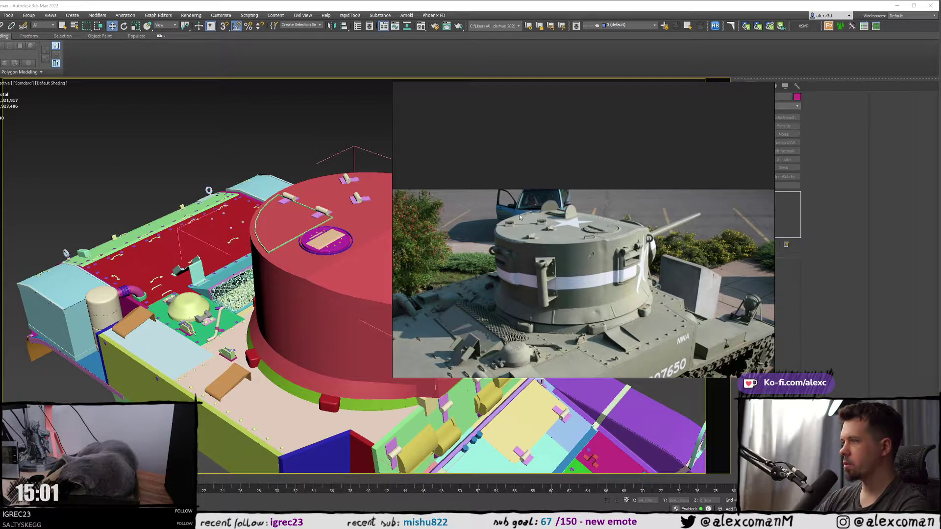
scroll(521, 216, down, 1)
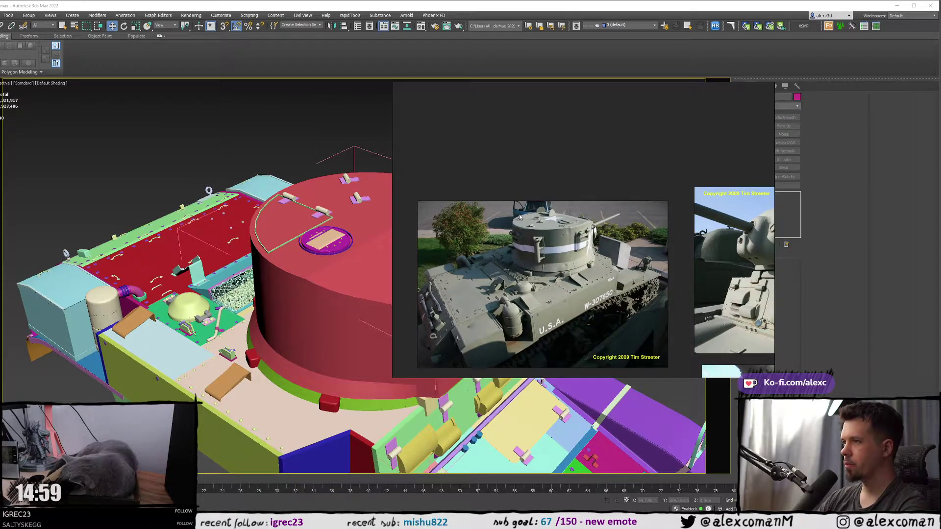
scroll(521, 216, down, 1)
scroll(607, 246, up, 7)
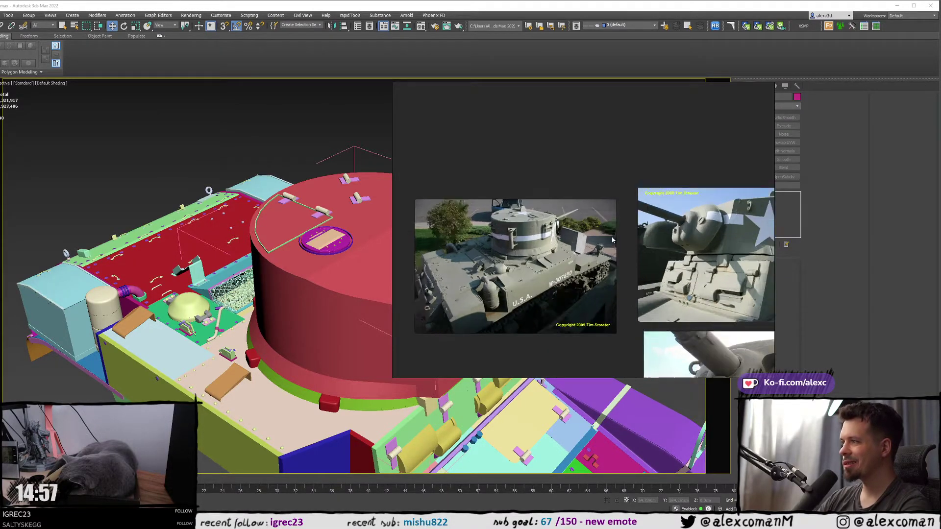
- Examine the fender and headlight in the elevated photo of the real tank, and survey the neighbouring detail photos
middle_drag(541, 261, 545, 226)
scroll(545, 226, up, 2)
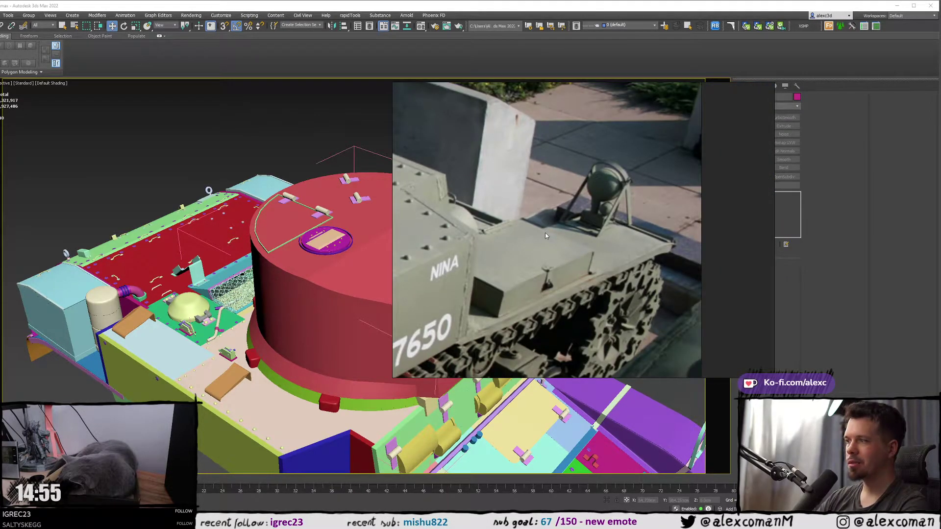
scroll(545, 233, down, 8)
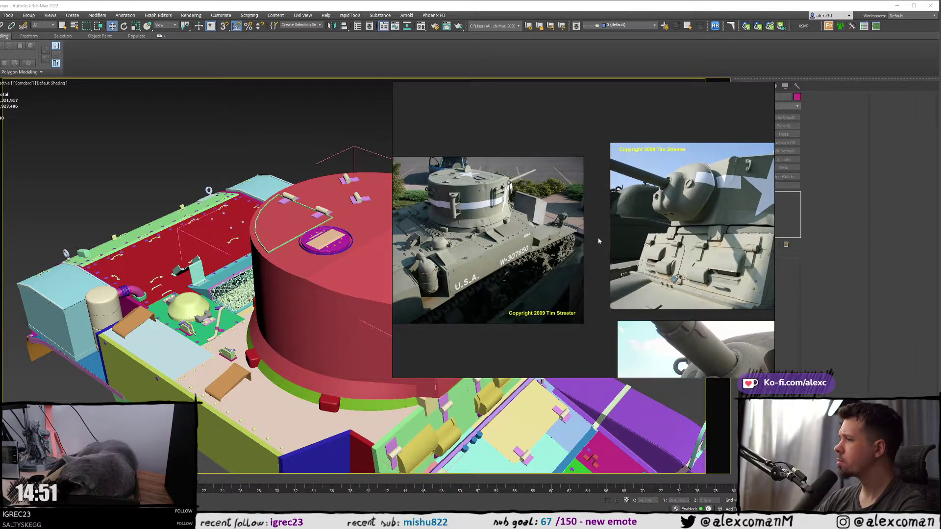
scroll(597, 240, down, 3)
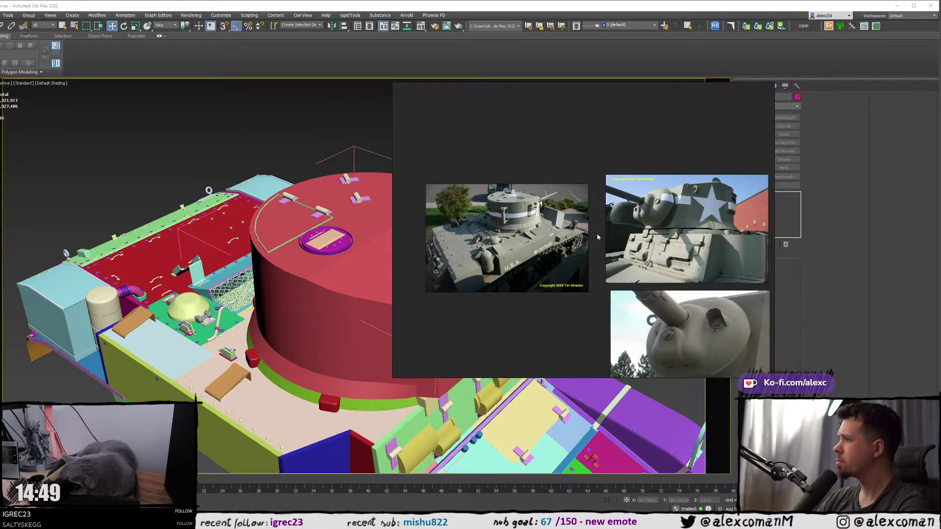
scroll(580, 213, down, 5)
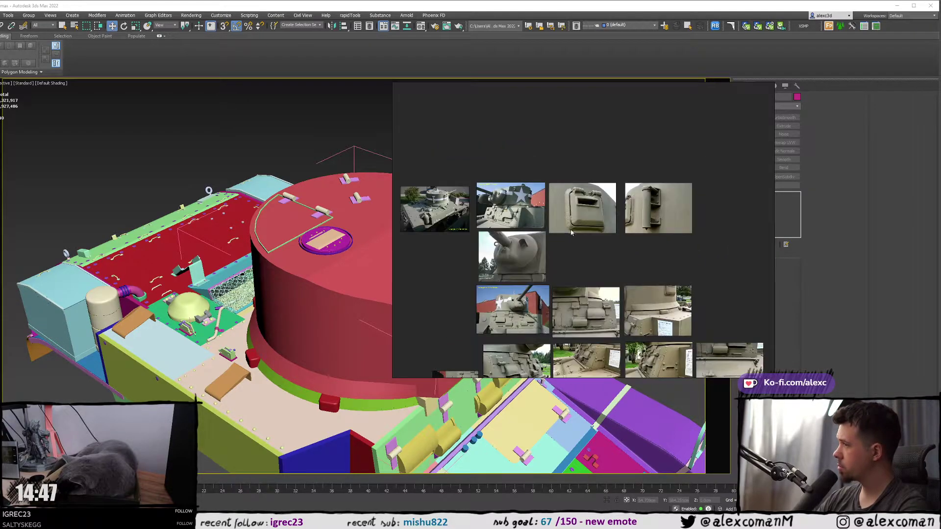
middle_drag(632, 203, 701, 141)
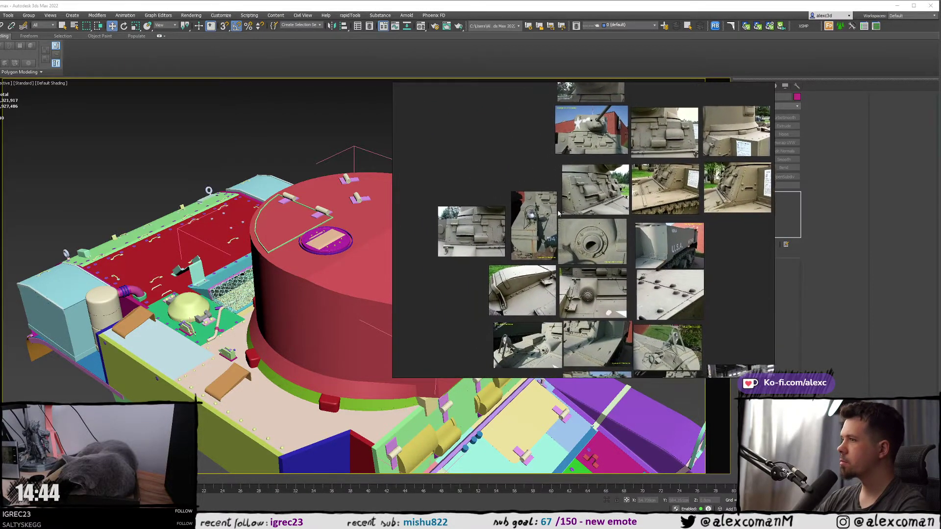
- Examine the hinged visor covers on the hull front plate in the close-up reference photo
middle_drag(449, 236, 535, 216)
scroll(535, 215, up, 5)
scroll(644, 234, up, 3)
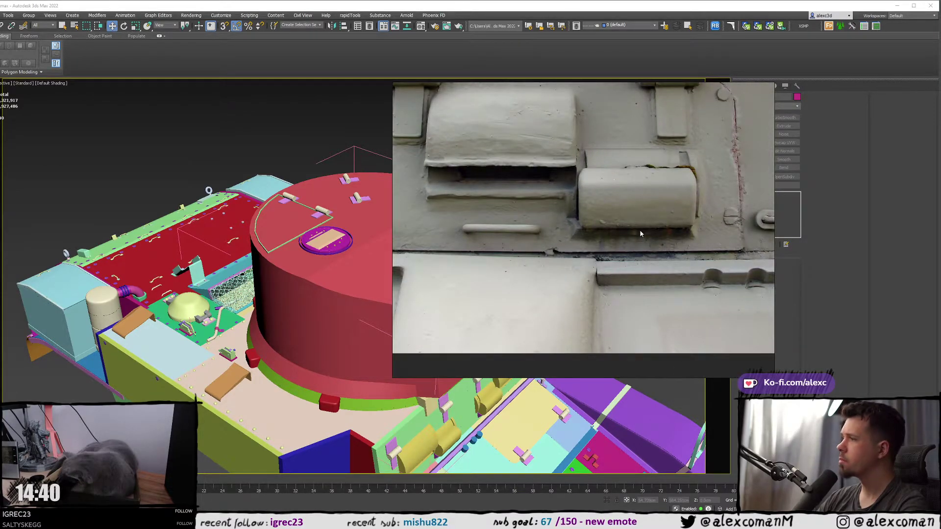
scroll(640, 232, down, 6)
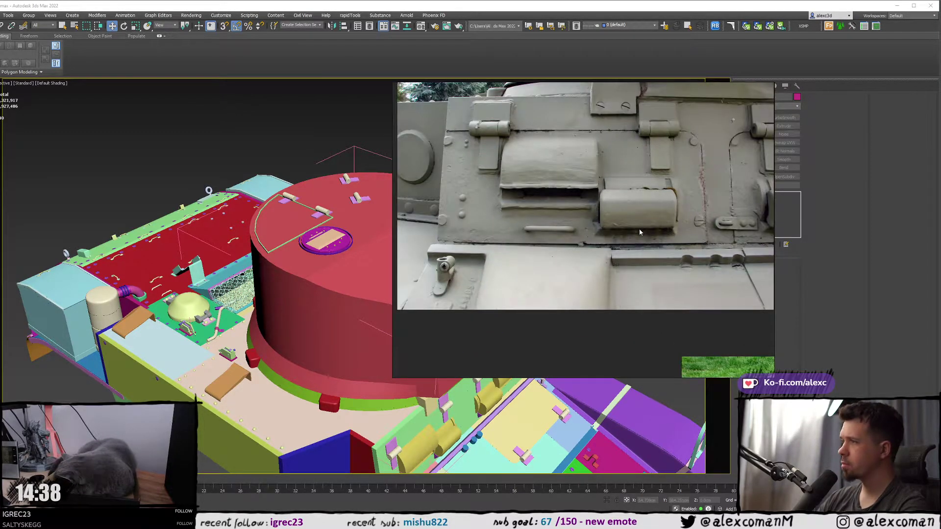
scroll(632, 230, down, 1)
middle_drag(632, 230, 600, 190)
middle_drag(504, 212, 686, 203)
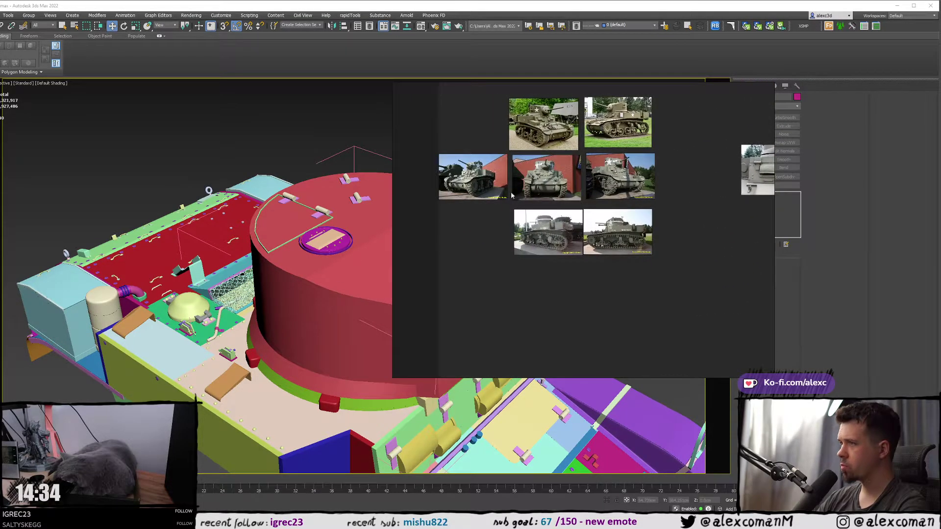
- Study the turret and hull front in the three-quarter exterior photo taken beside the red brick wall
middle_drag(462, 179, 563, 222)
scroll(562, 221, up, 6)
scroll(558, 211, up, 2)
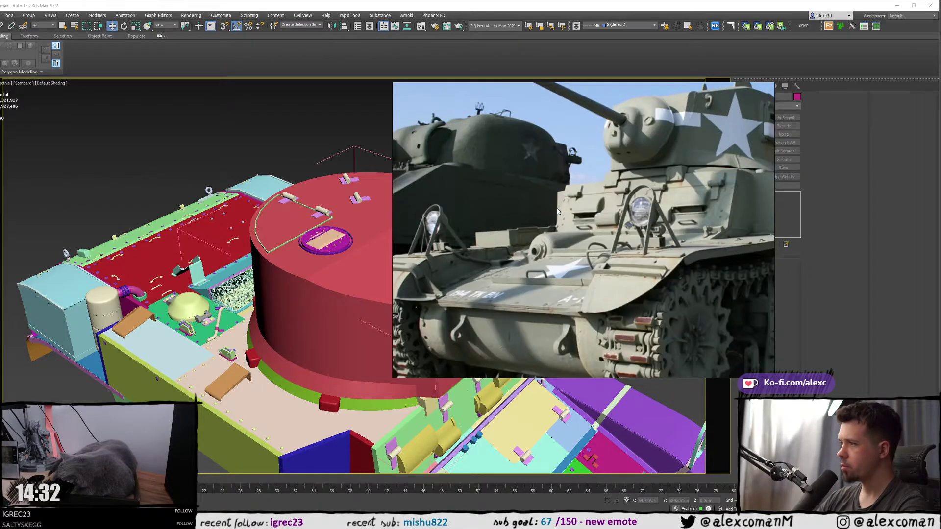
scroll(558, 212, down, 5)
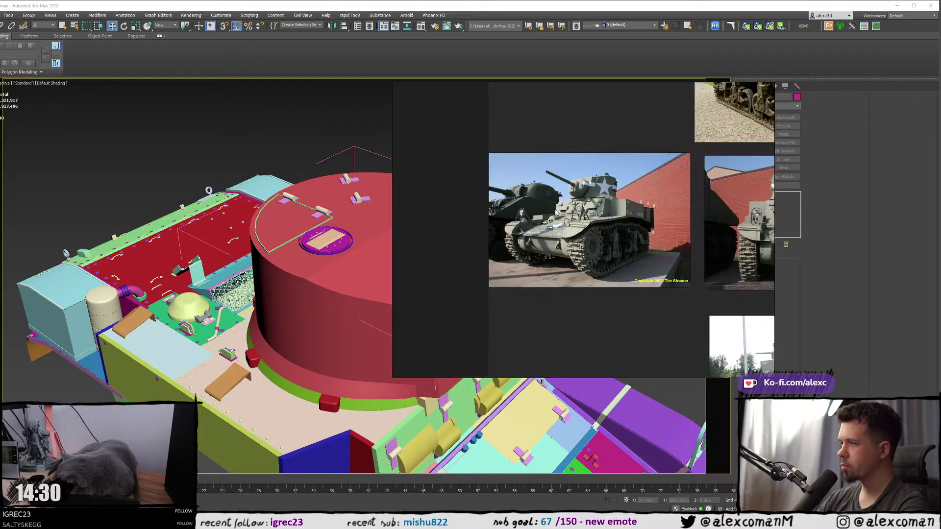
scroll(691, 272, down, 1)
scroll(691, 272, down, 3)
middle_drag(648, 266, 515, 176)
scroll(573, 182, down, 2)
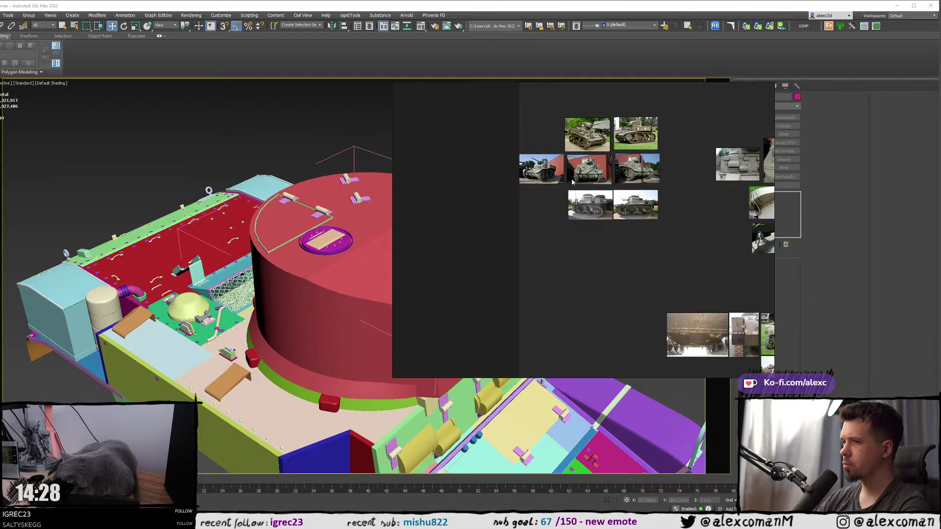
- Find the rear-view photo of the tan tank and examine its turret's pistol port, side bracket and roof edge
scroll(606, 181, down, 1)
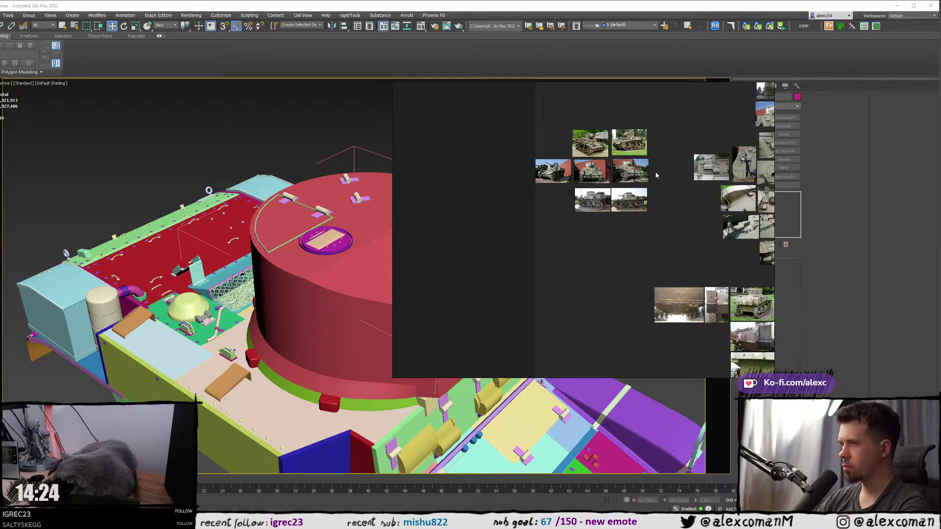
scroll(679, 178, down, 1)
scroll(679, 178, down, 1)
scroll(652, 222, up, 6)
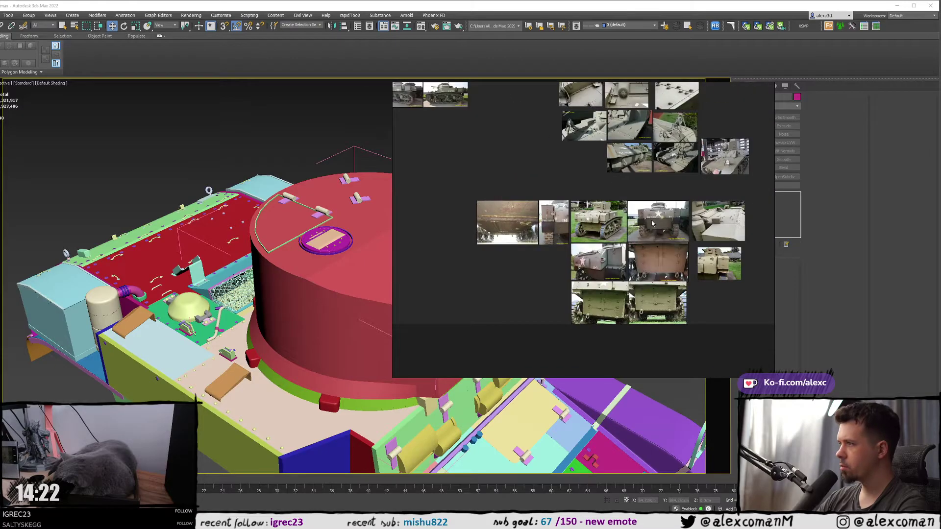
scroll(595, 204, up, 5)
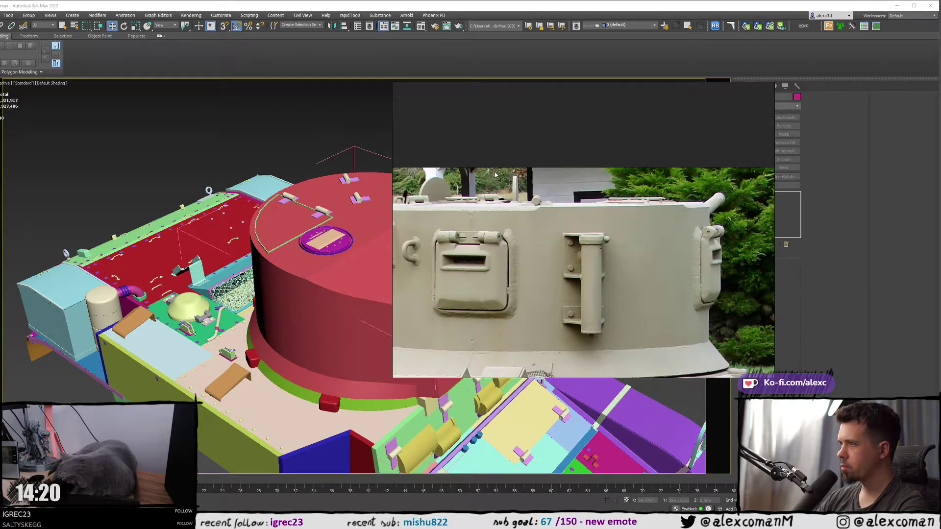
middle_drag(596, 206, 616, 213)
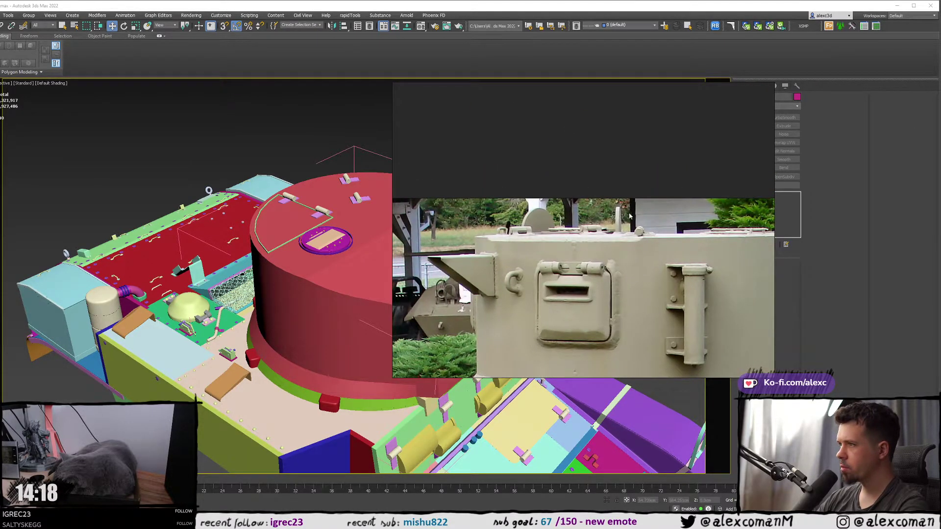
scroll(642, 219, down, 6)
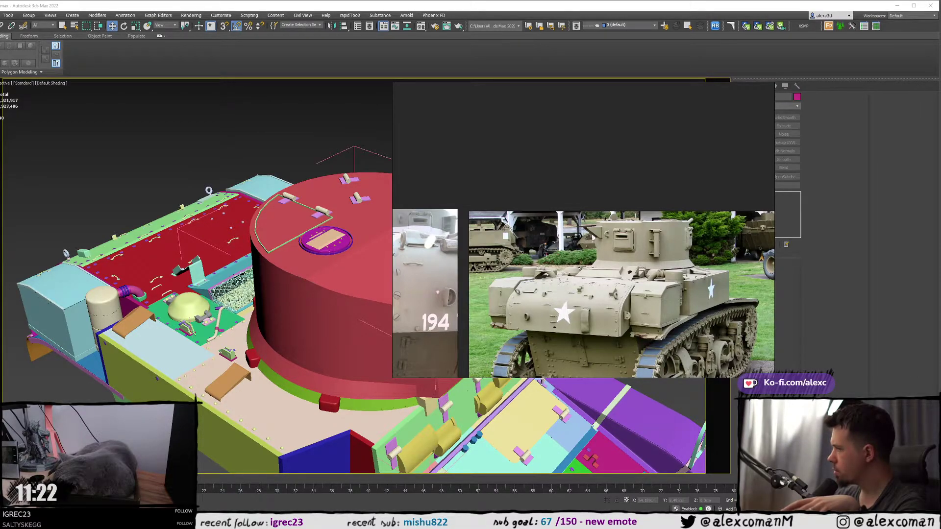
- Switch to the web browser and examine the turret roof and fittings in the Academy plastic model picture
drag(940, 6, 377, 16)
right_drag(549, 212, 0, 162)
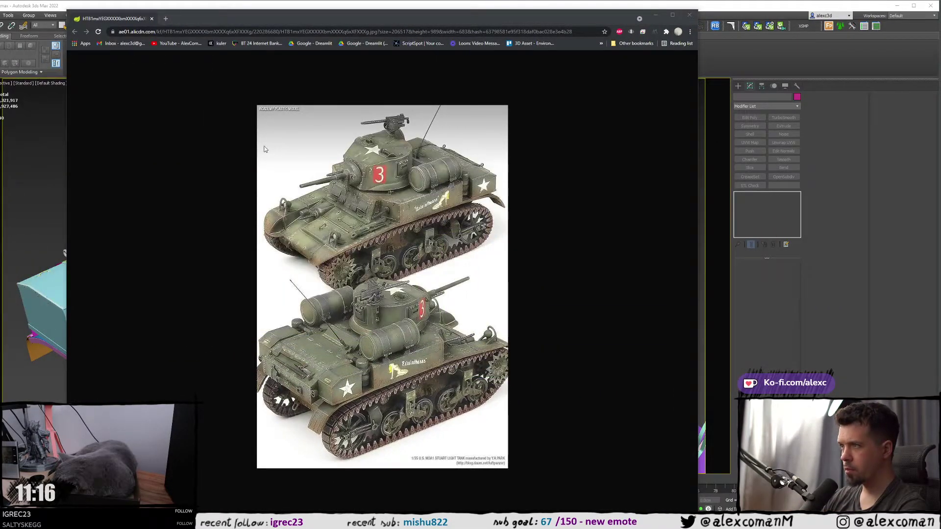
click(351, 146)
ctrl+scroll(388, 116, up, 7)
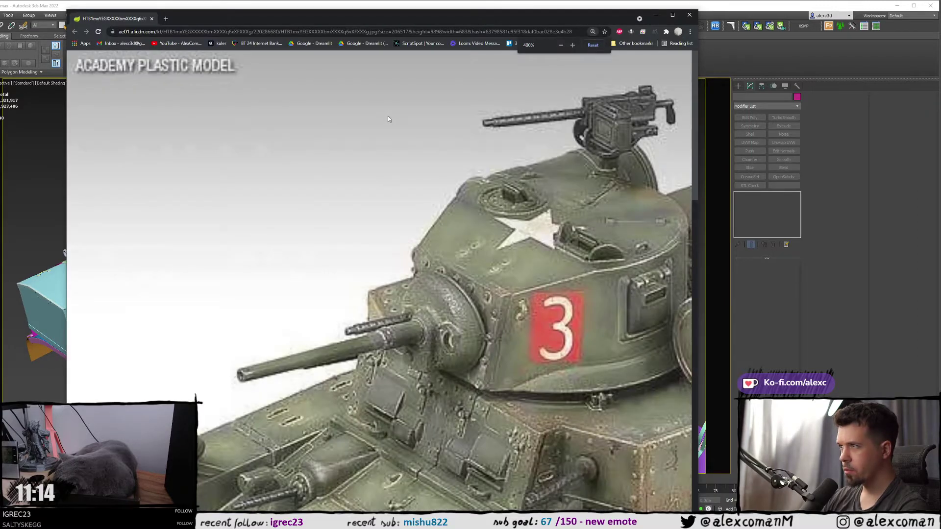
ctrl+scroll(392, 117, down, 1)
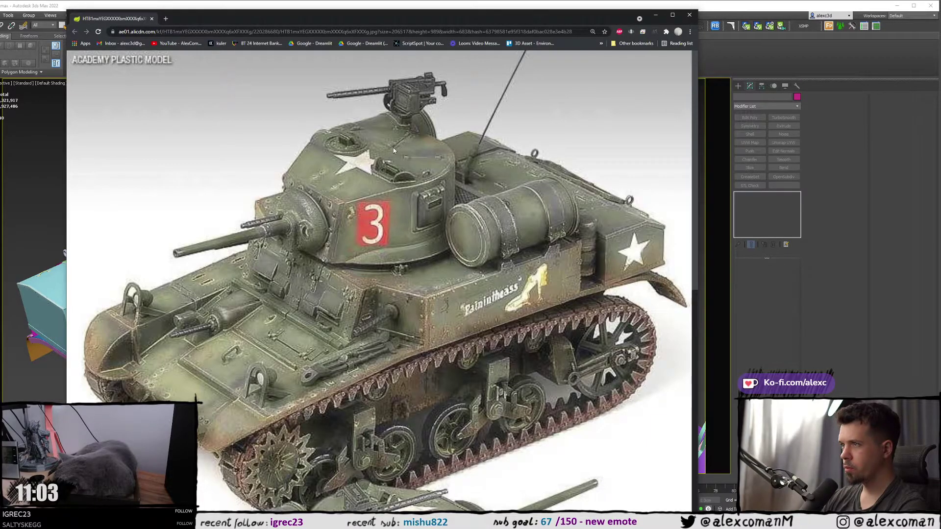
ctrl+scroll(401, 140, down, 4)
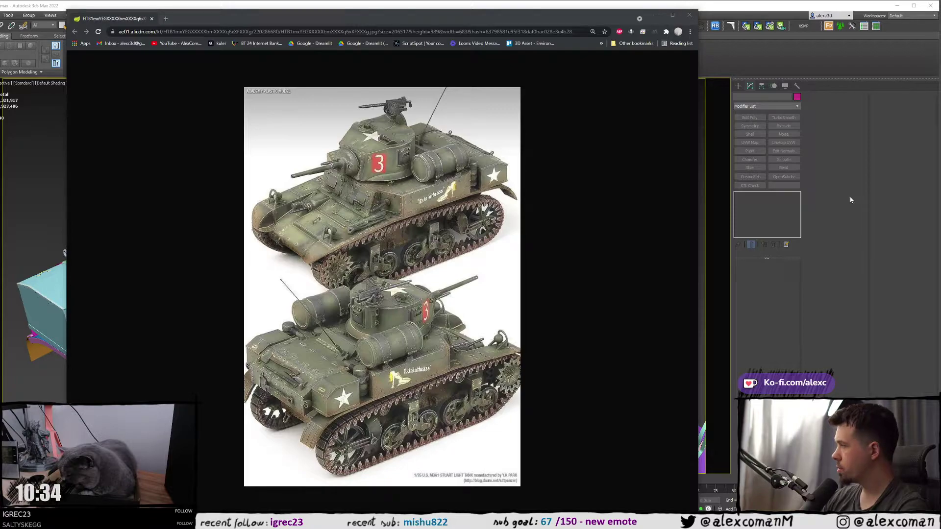
- Return to 3ds Max, open the spline creation tools, hide the default layer and show the reference layer
click(796, 243)
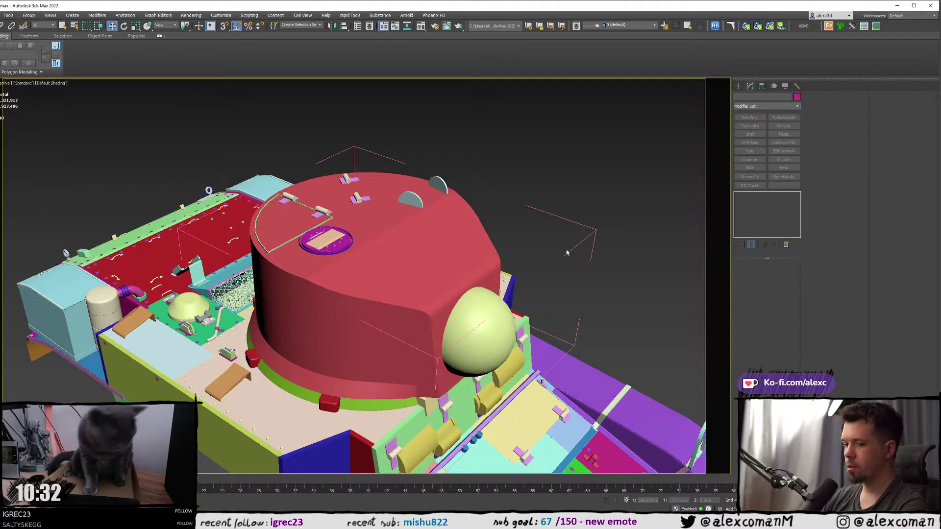
alt+middle_drag(426, 230, 457, 247)
click(738, 86)
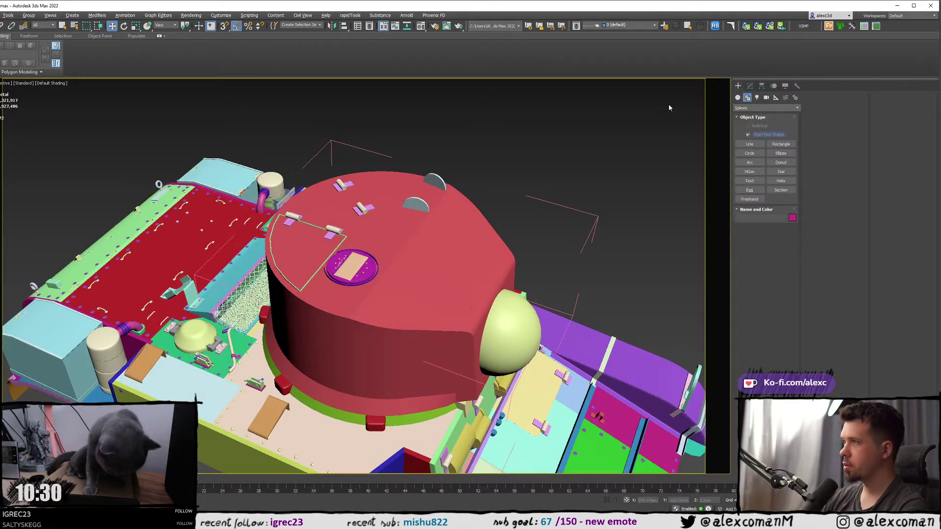
click(622, 26)
click(585, 52)
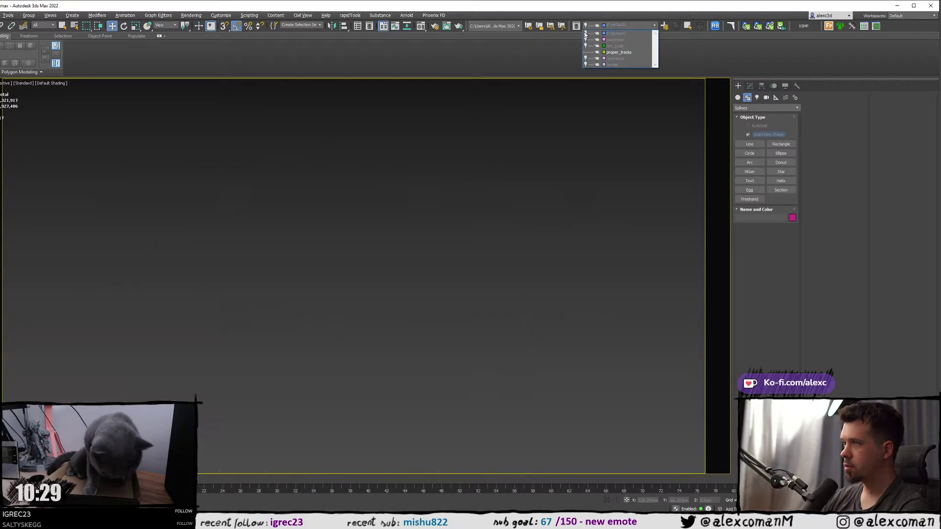
click(585, 59)
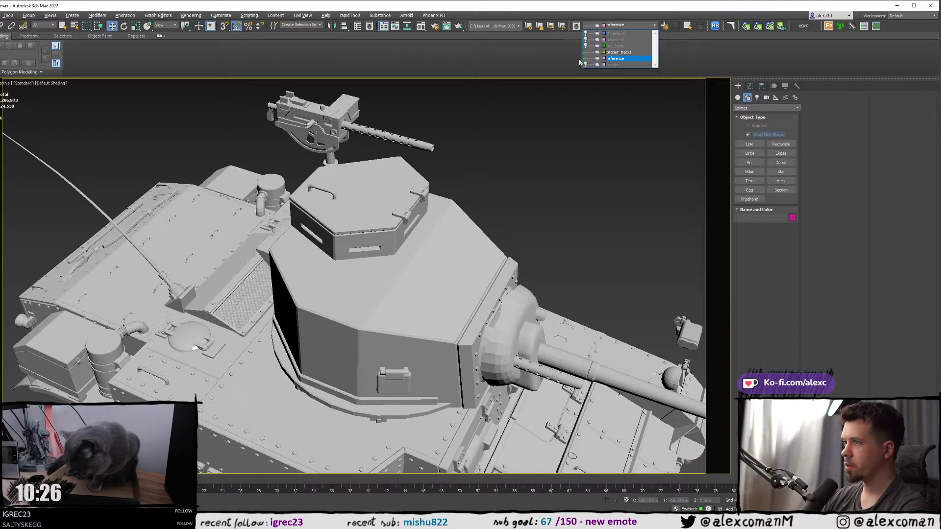
click(579, 62)
- Select the reference tank mesh and examine its turret, cupola and roof-mounted machine gun from several angles
click(392, 255)
alt+middle_drag(343, 235, 583, 194)
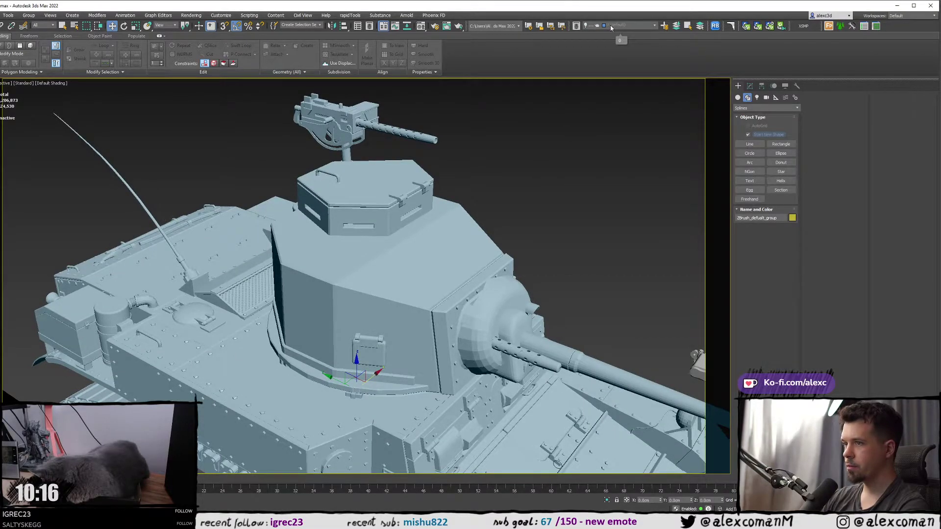
scroll(143, 290, up, 5)
scroll(292, 277, down, 5)
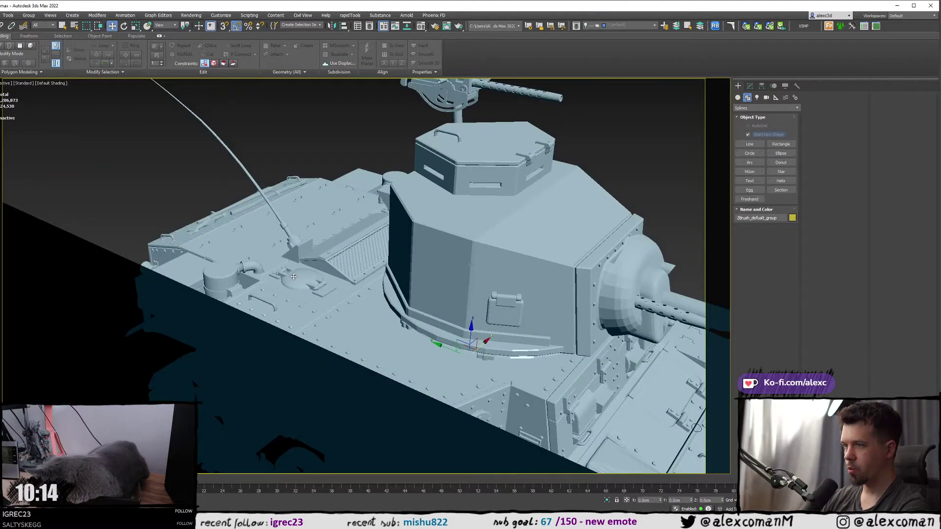
scroll(324, 271, up, 1)
alt+middle_drag(324, 271, 492, 126)
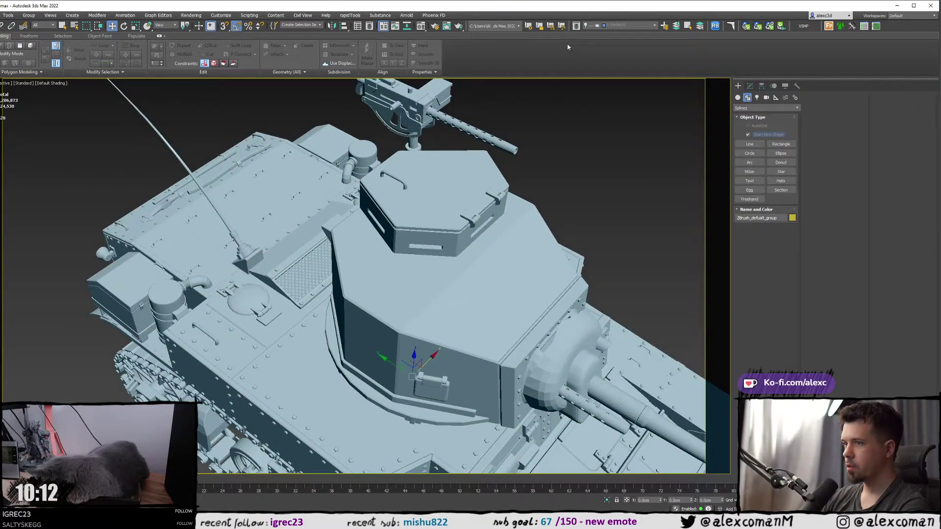
- Hide the reference layer, show the default layer again, and view the modelled turret roof from above
click(629, 26)
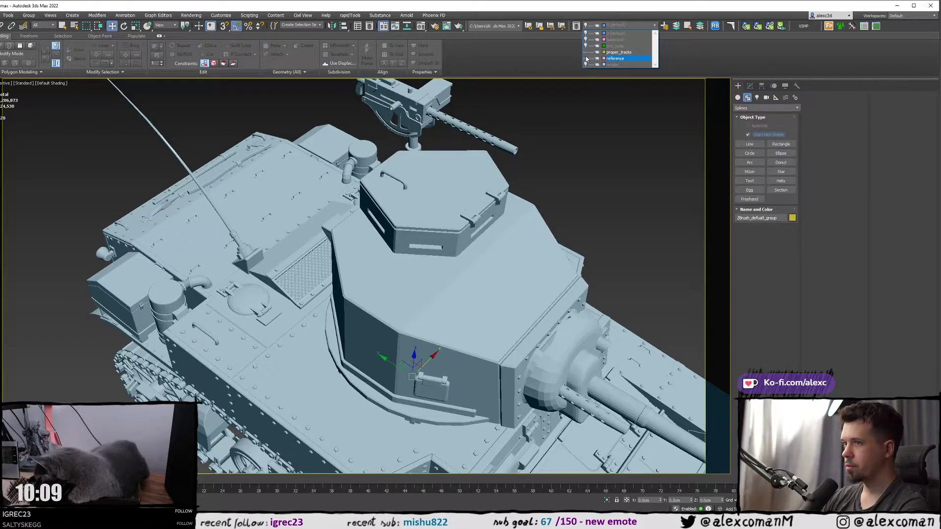
click(586, 58)
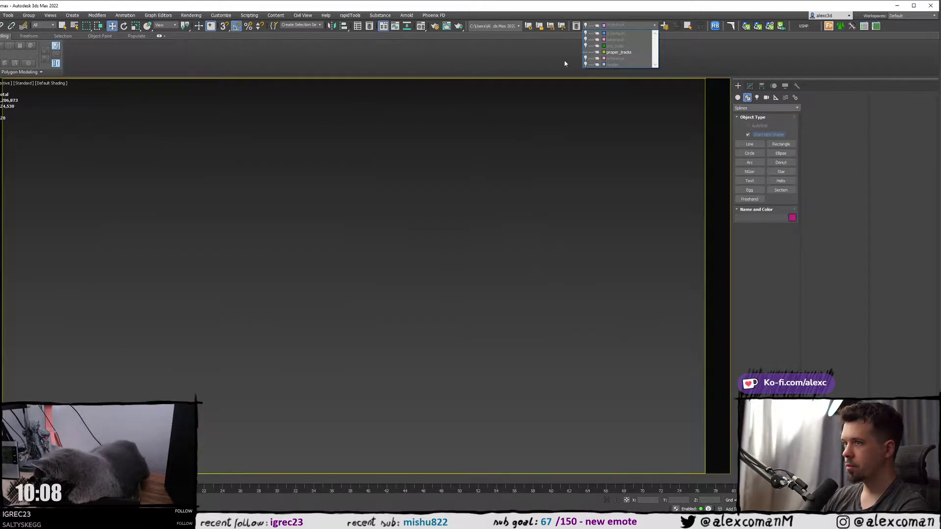
click(585, 33)
alt+middle_drag(460, 167, 488, 171)
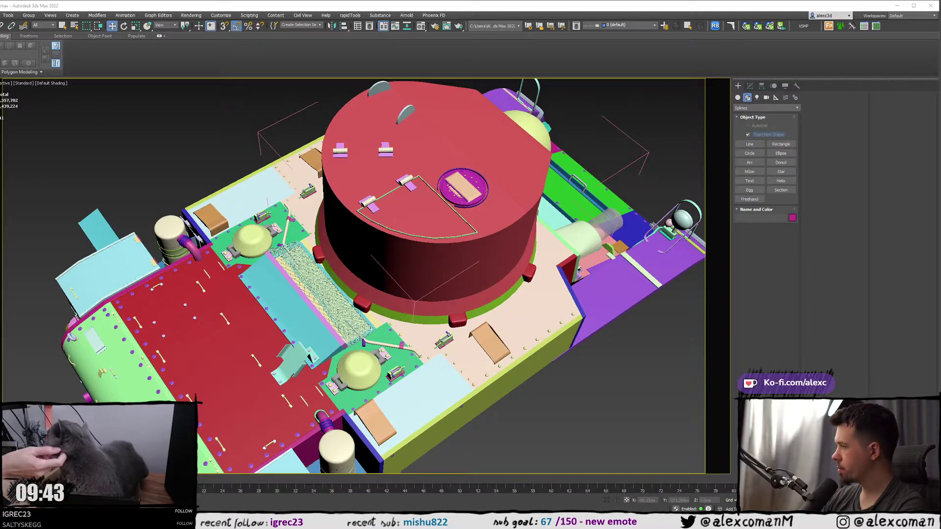
alt+middle_drag(579, 268, 399, 237)
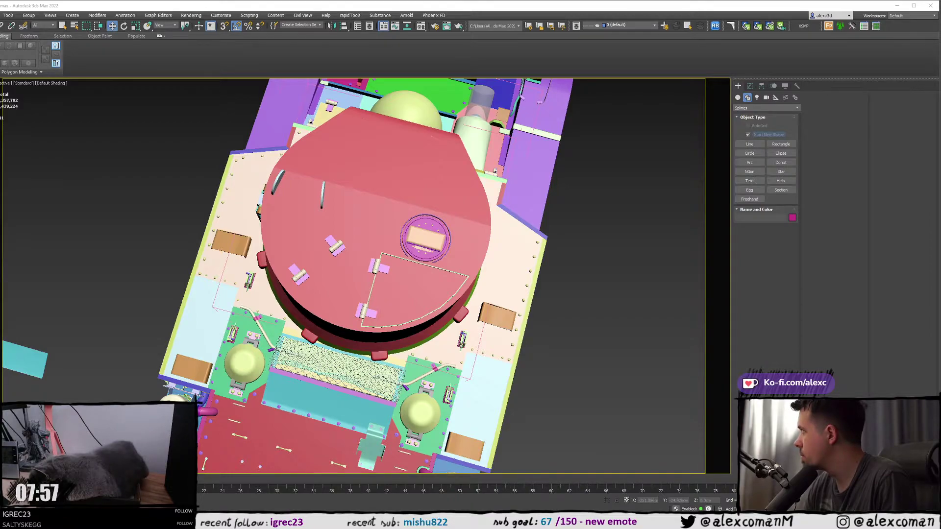
- Switch to the web browser, close the enlarged track photo and look through the Stuart M3A1 users gallery
drag(940, 81, 940, 122)
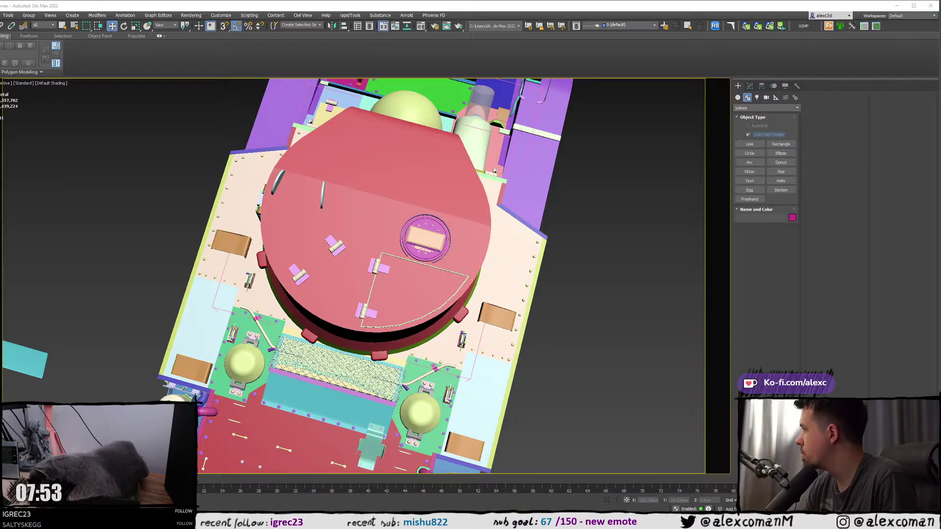
drag(940, 74, 425, 6)
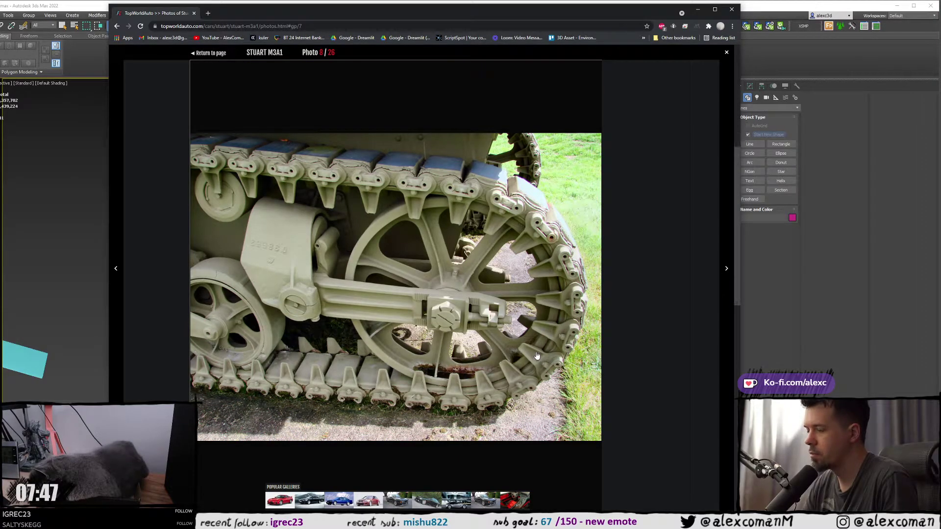
click(726, 52)
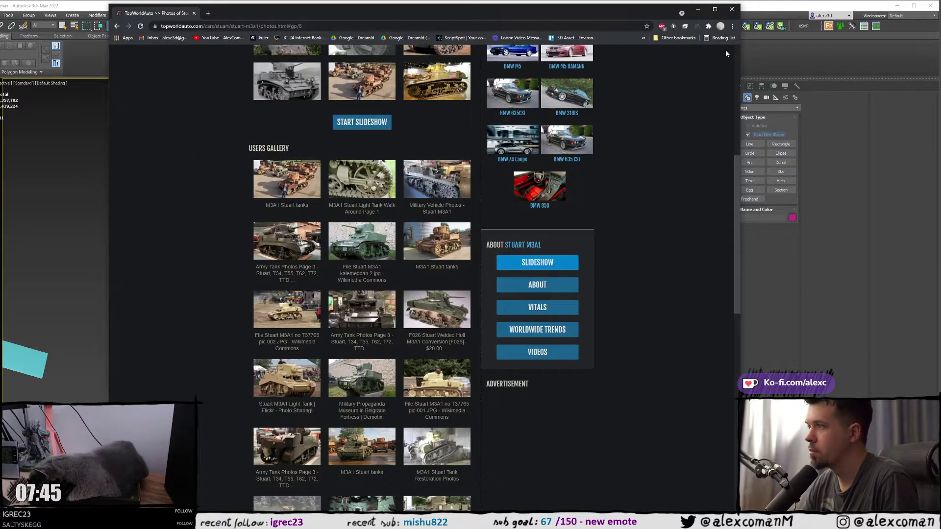
scroll(354, 231, down, 3)
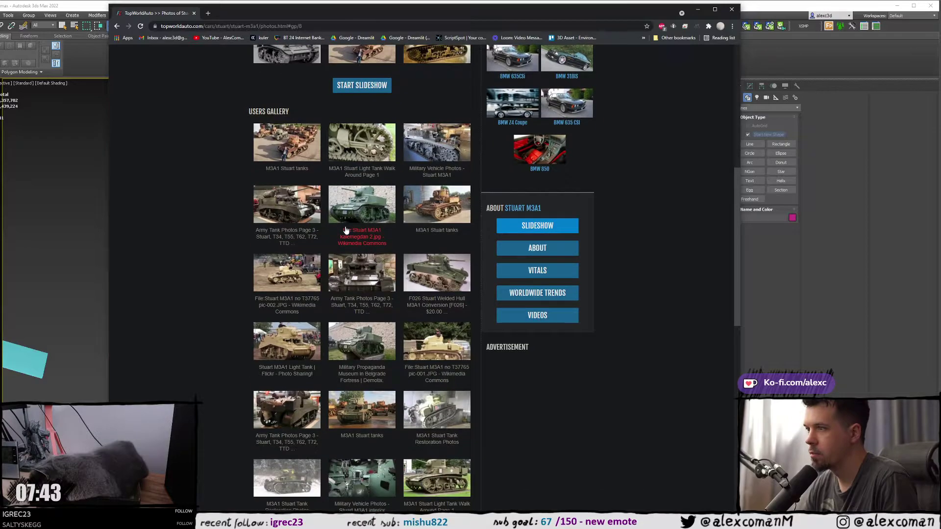
scroll(346, 231, down, 1)
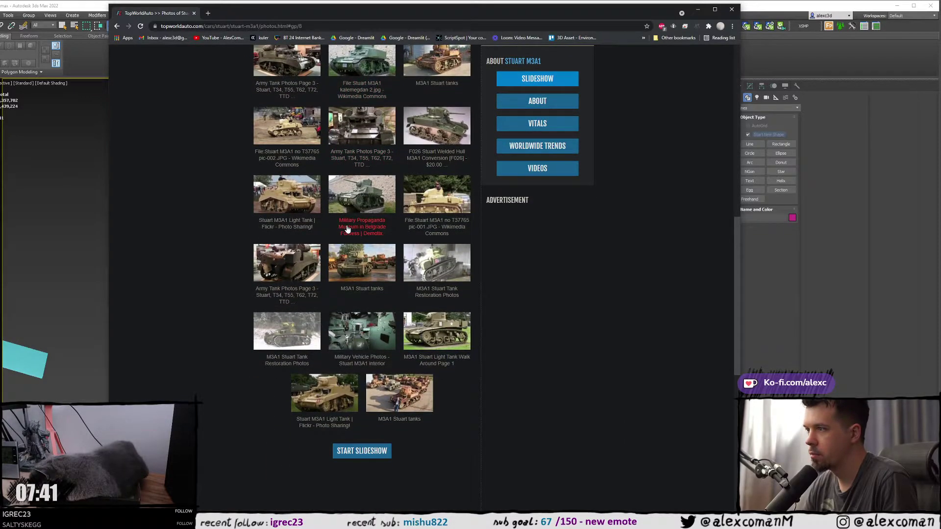
scroll(347, 229, down, 1)
right_click(346, 225)
click(531, 266)
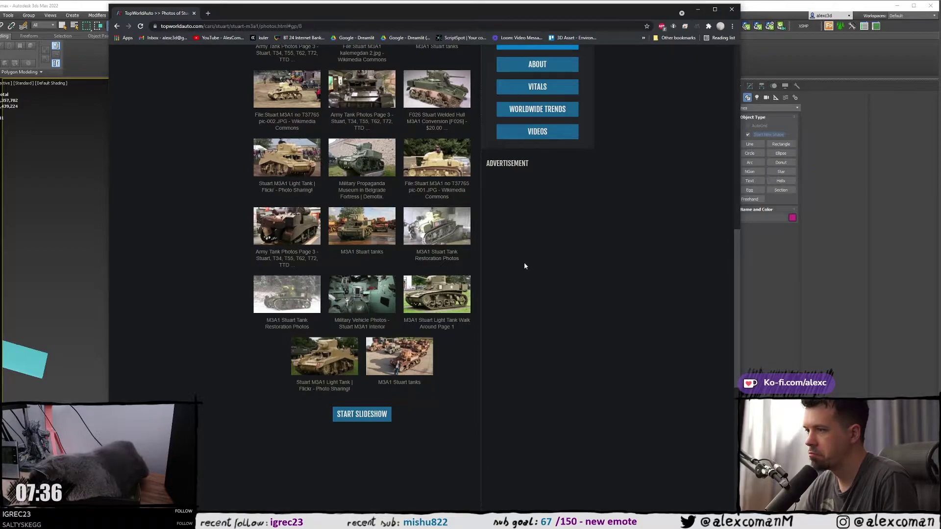
scroll(524, 266, up, 6)
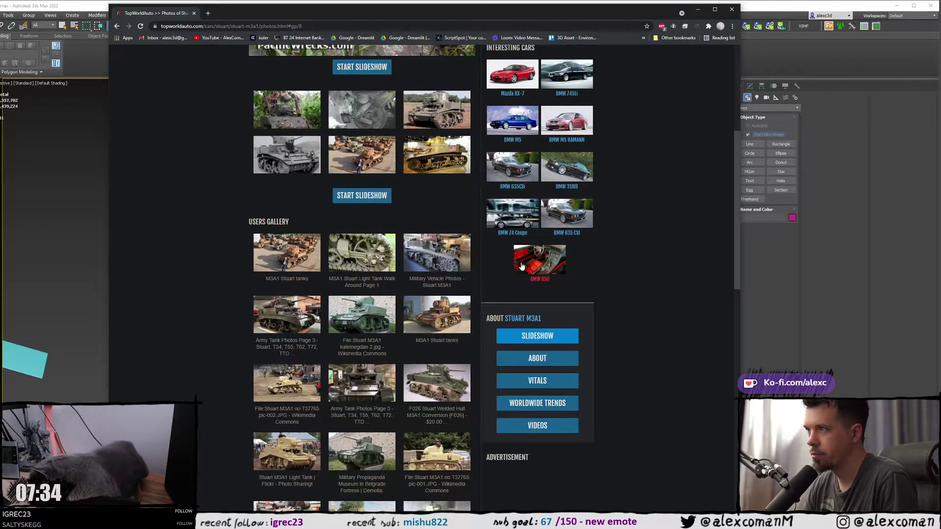
scroll(522, 266, up, 1)
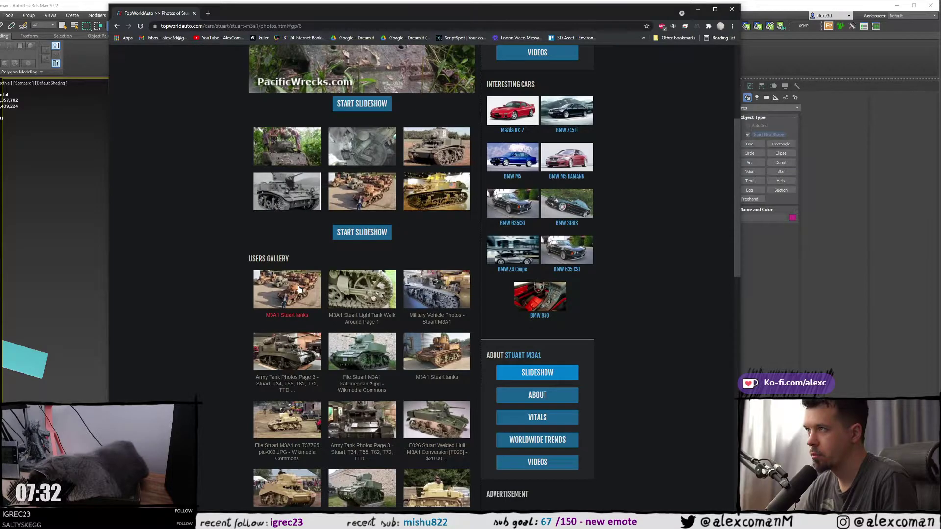
- Open the gallery photo of the parked rusty M3A1 Stuart tanks at full size, examine the turrets, and close the browser window
click(299, 288)
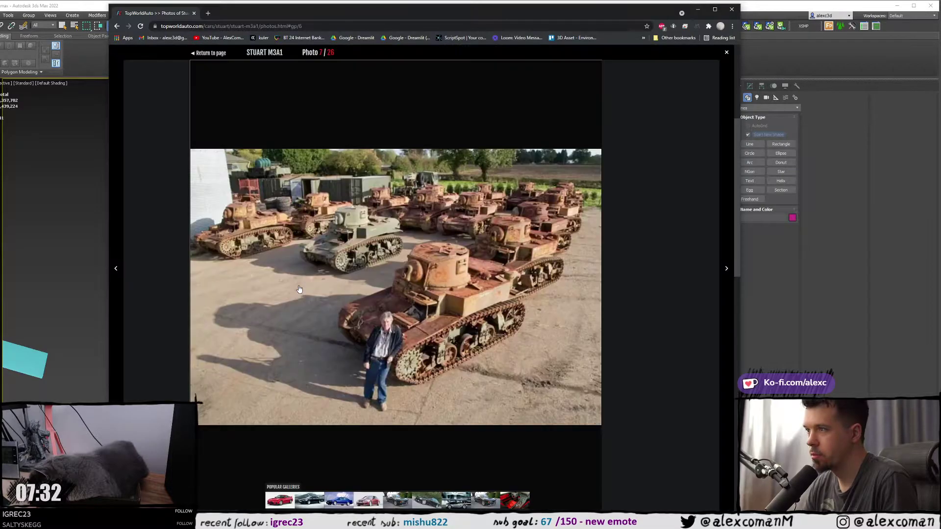
right_click(436, 246)
click(441, 249)
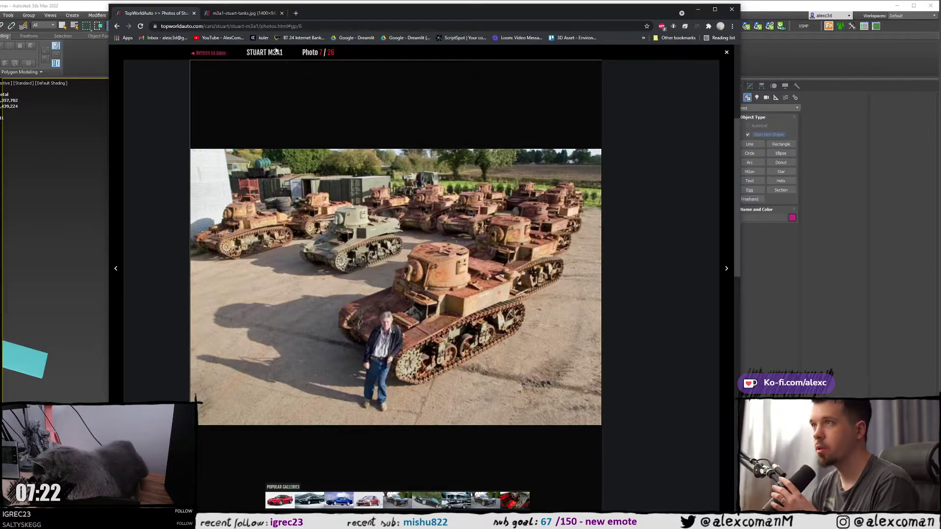
click(260, 15)
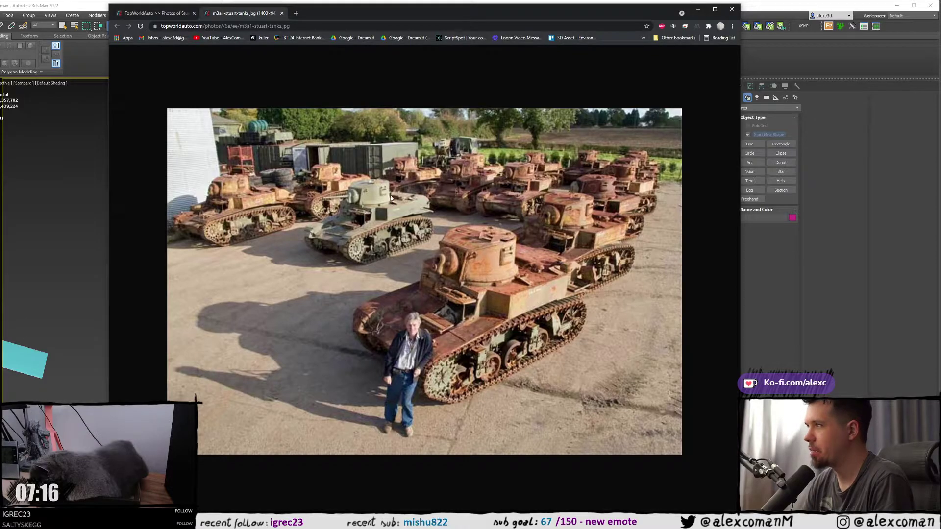
click(732, 10)
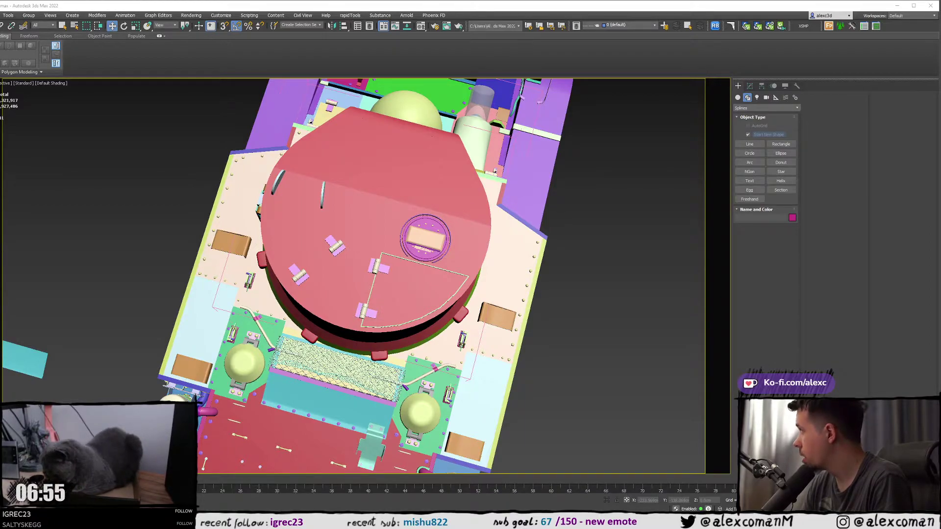
- Switch to the labelled M3A1 top-view picture in the browser and examine its turret hatch covers, periscopes and signal flag opening
key(alt+Tab)
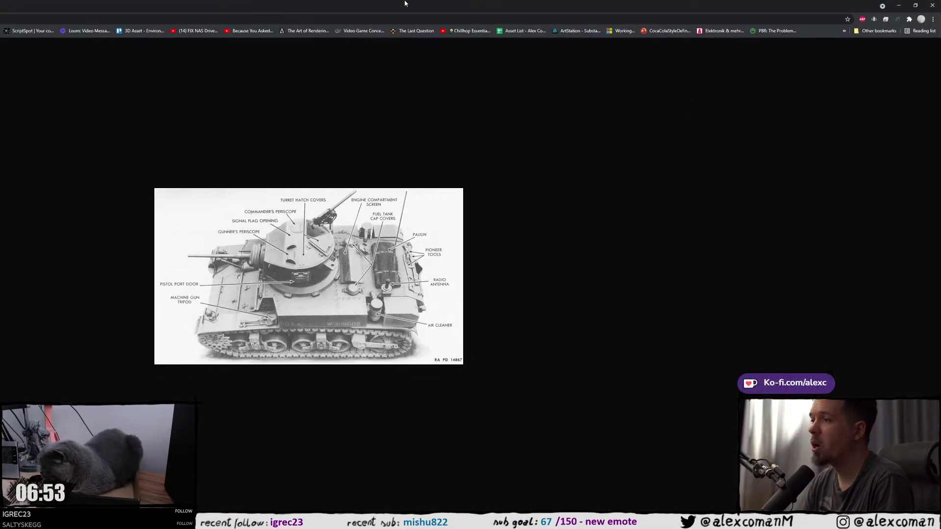
double_click(405, 4)
ctrl+scroll(405, 265, up, 8)
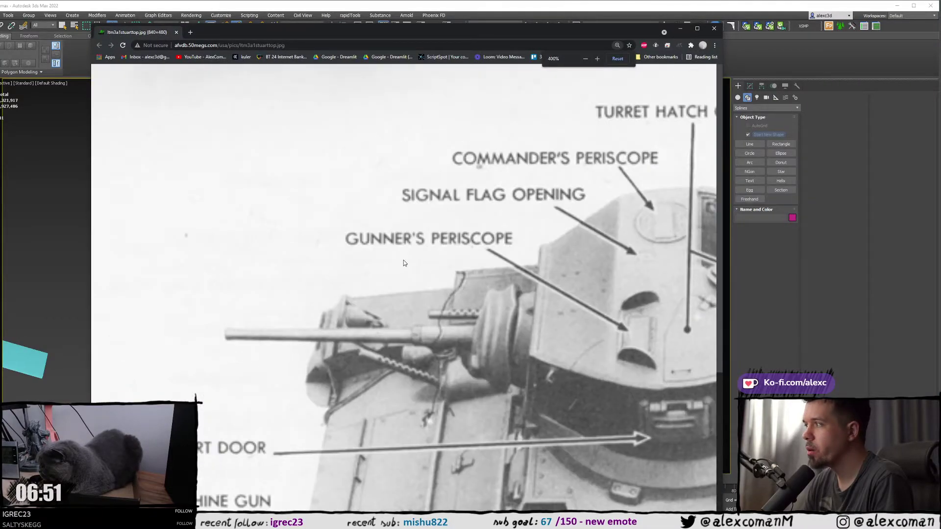
ctrl+scroll(404, 262, down, 4)
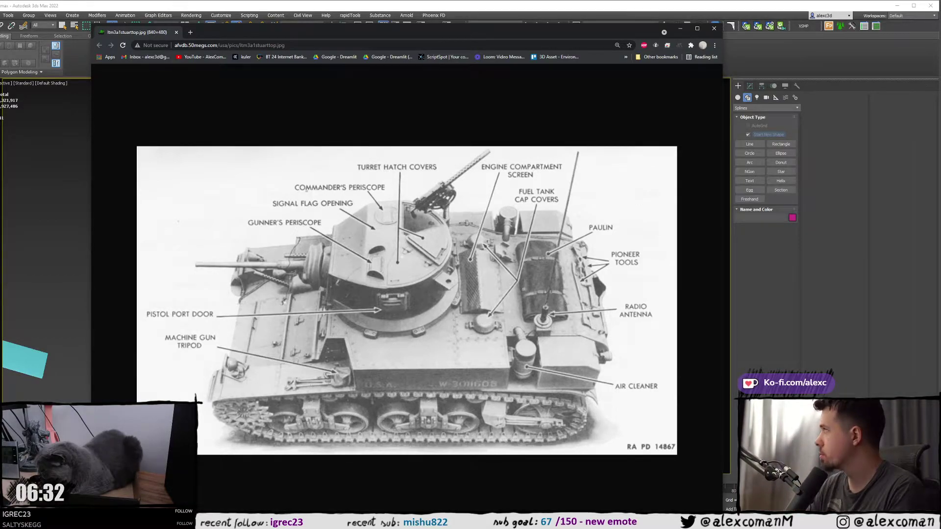
ctrl+scroll(406, 300, down, 2)
key(ctrl+minus)
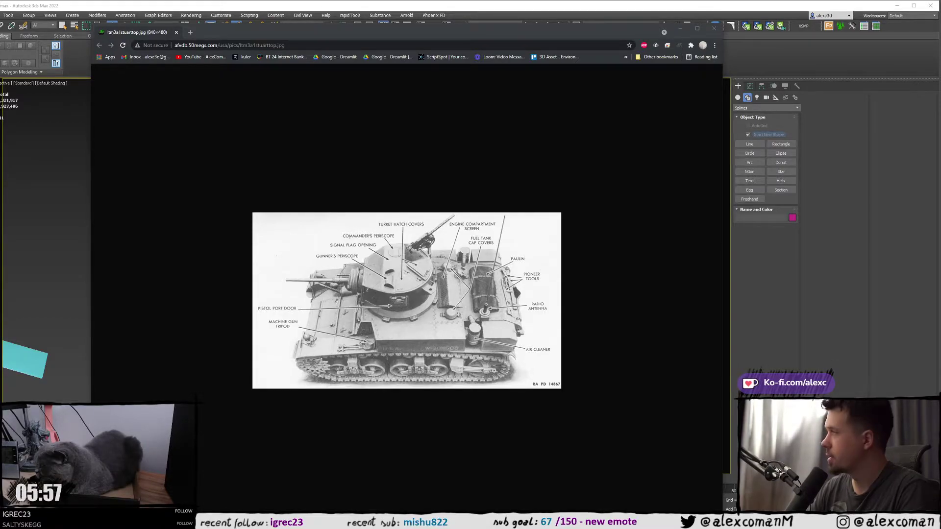
- Save the labelled M3A1 top-view picture from the browser, close its preview in Photos, and switch to the reference image board
drag(940, 113, 299, 33)
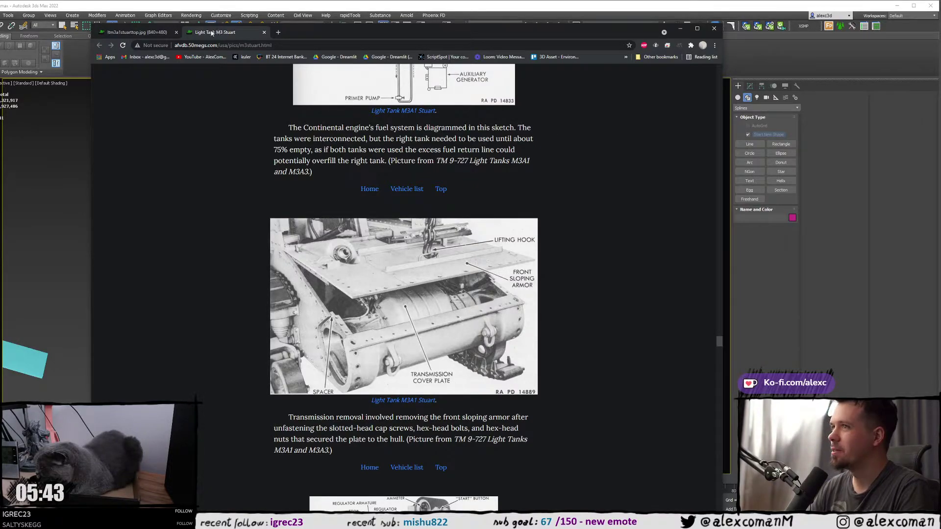
drag(211, 33, 940, 62)
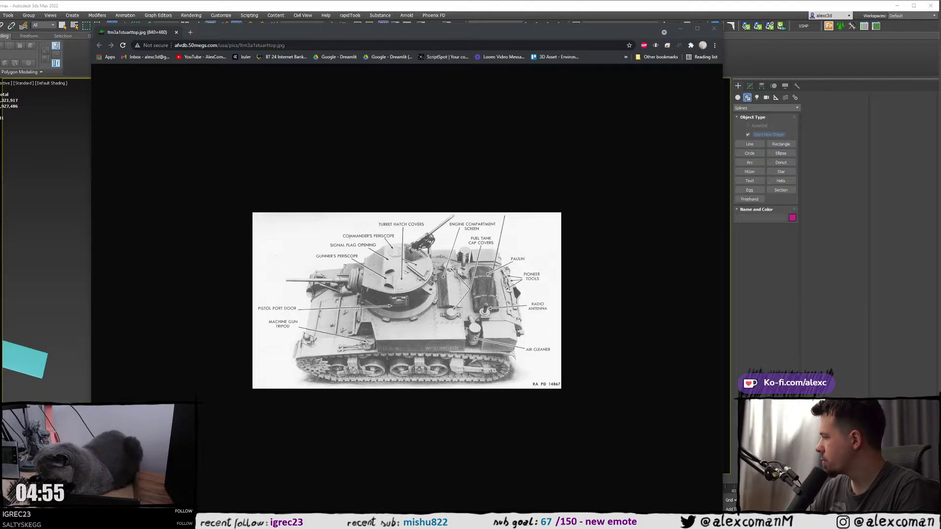
right_click(362, 293)
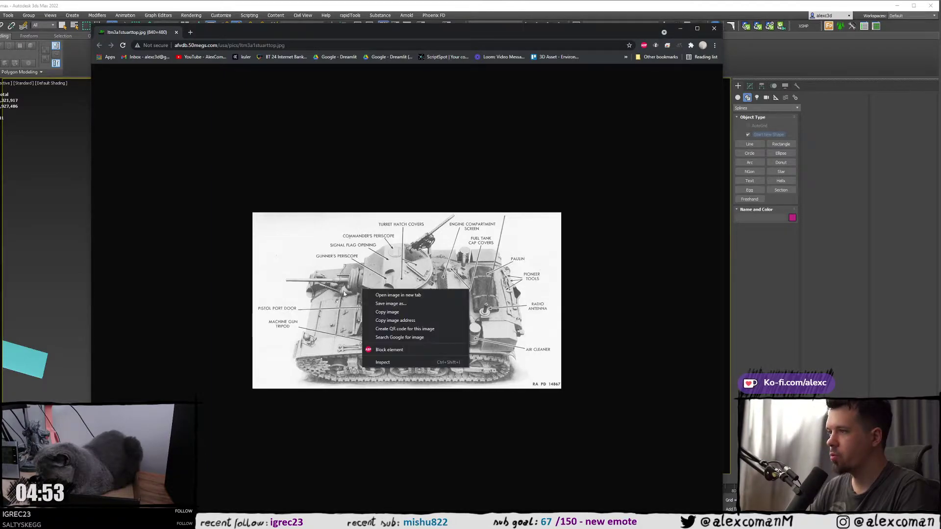
drag(431, 32, 940, 156)
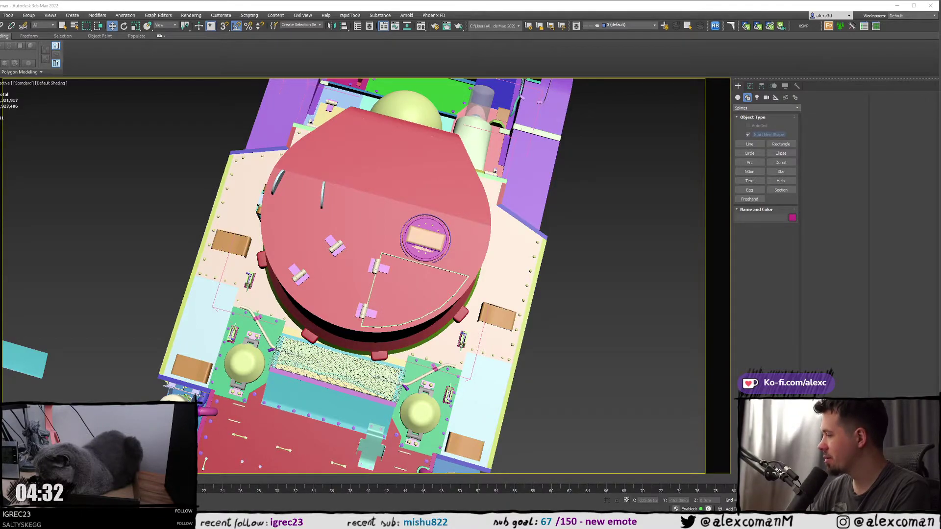
key(alt+Tab)
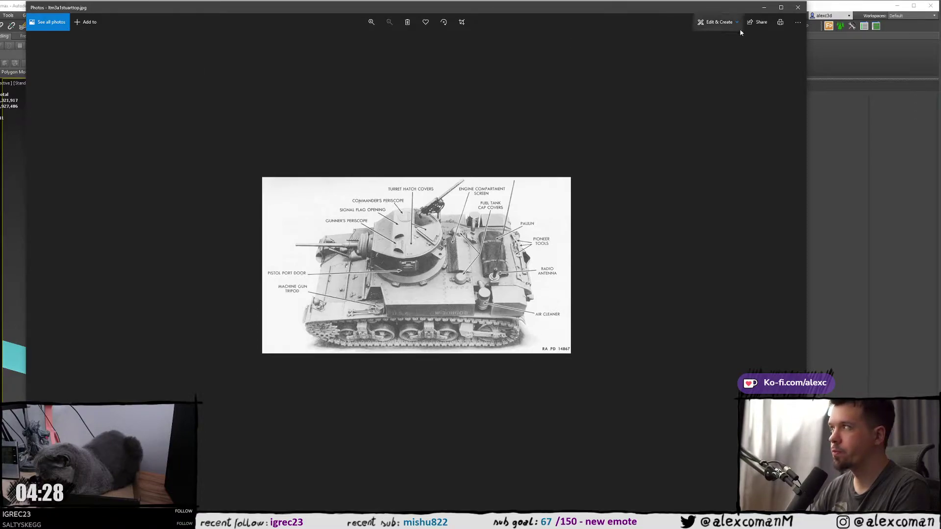
click(798, 7)
key(alt+Tab)
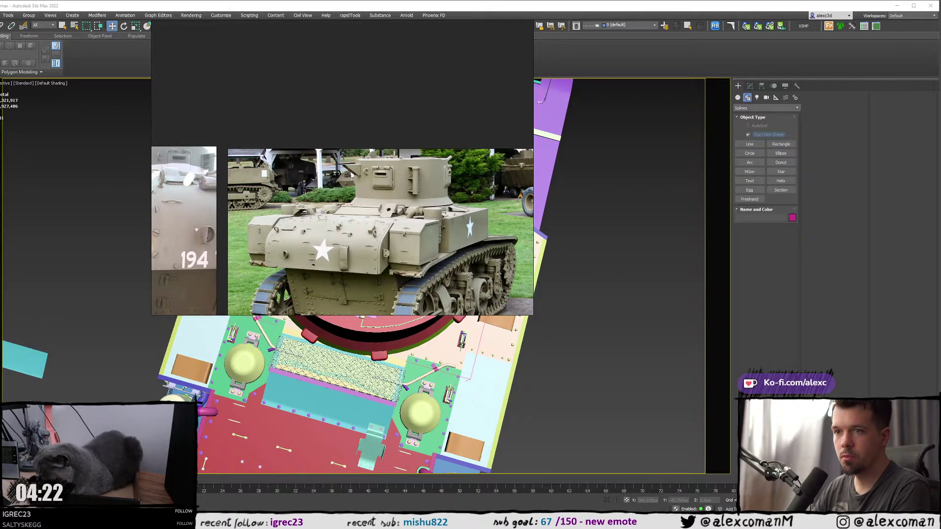
- Move the labelled M3A1 picture across the reference board and place it near the turret photos
scroll(370, 119, down, 9)
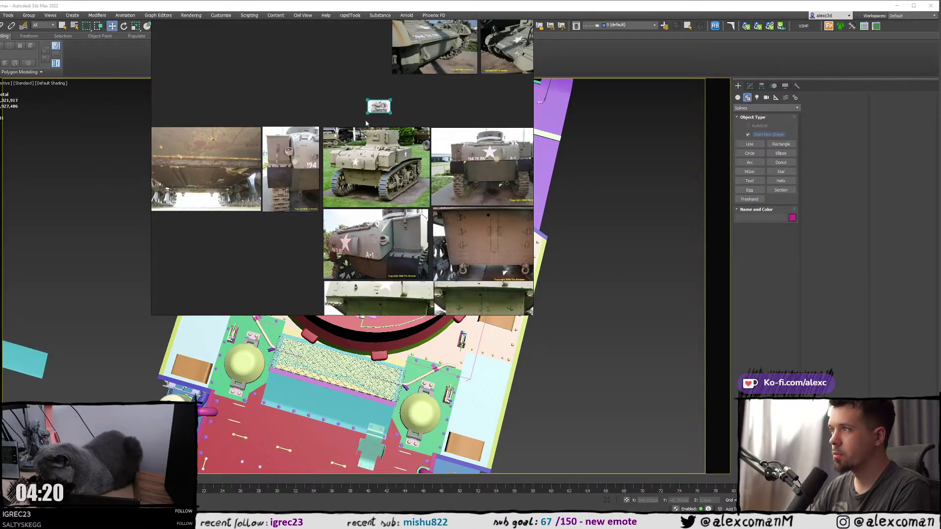
scroll(371, 118, up, 4)
drag(371, 120, 298, 230)
scroll(299, 229, down, 6)
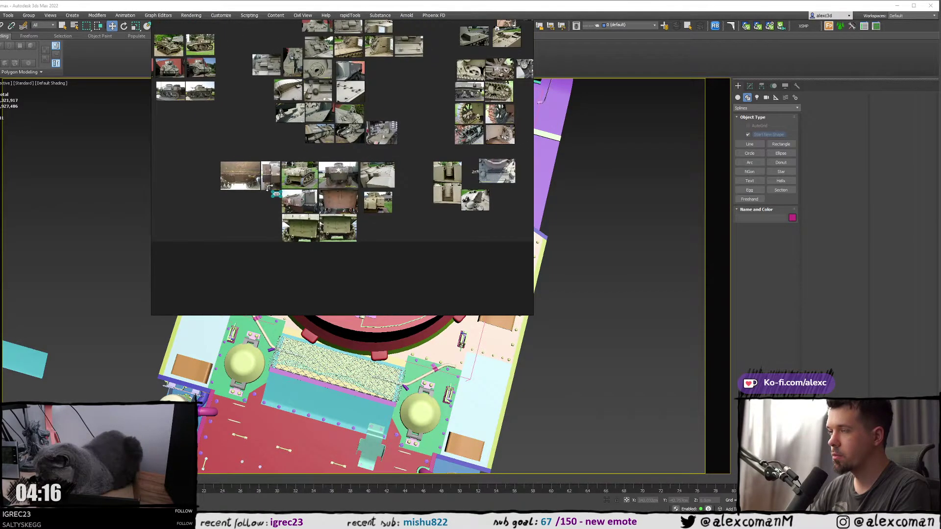
scroll(260, 210, down, 8)
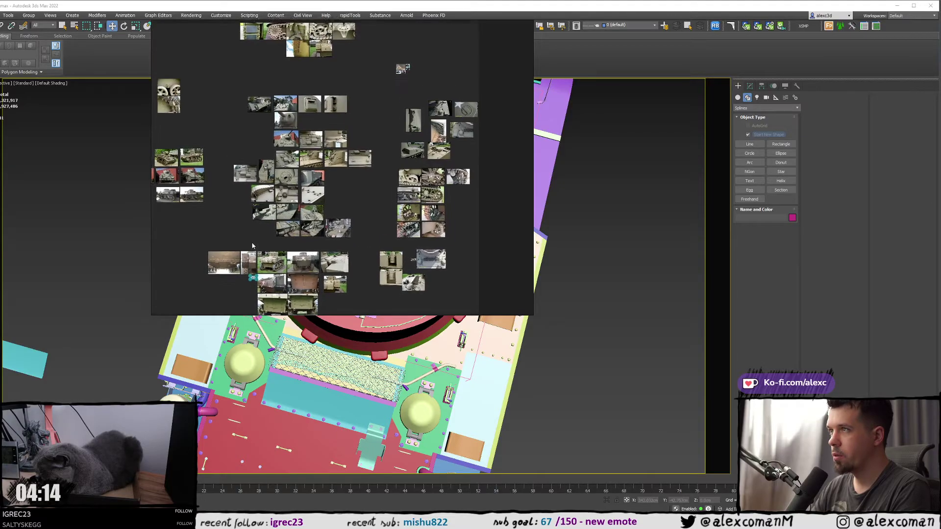
scroll(251, 240, up, 2)
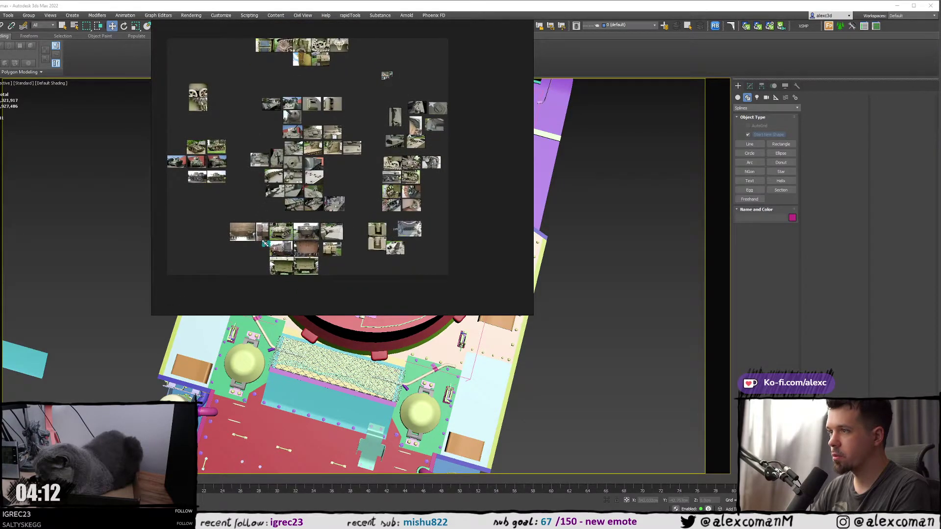
scroll(265, 243, up, 2)
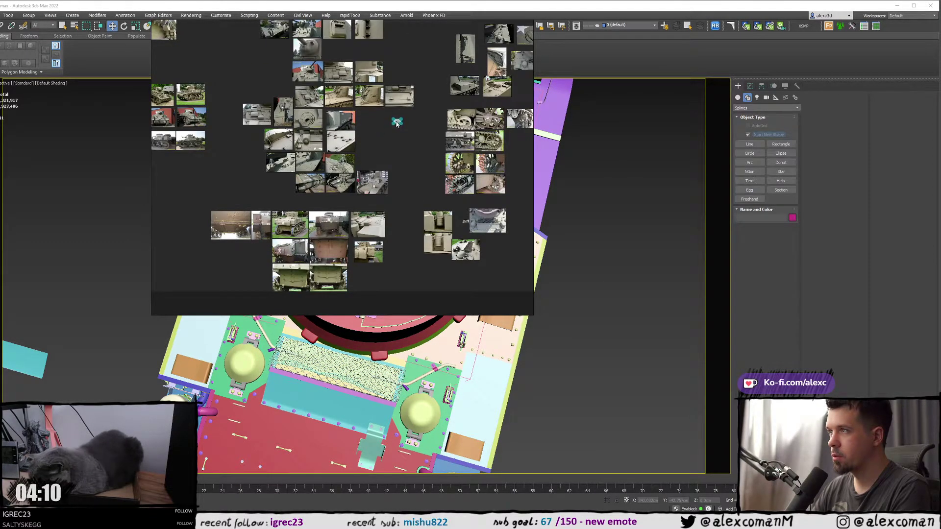
middle_drag(261, 59, 349, 173)
scroll(359, 163, up, 5)
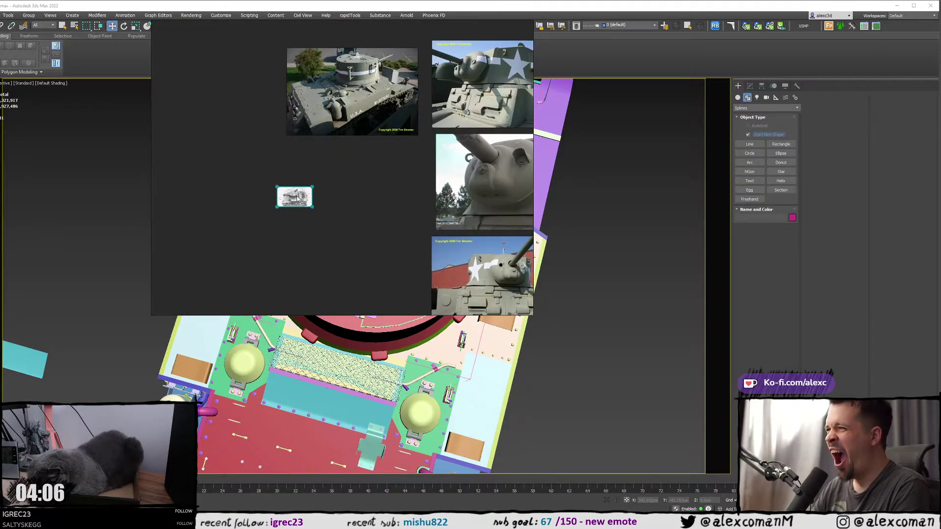
drag(420, 139, 460, 122)
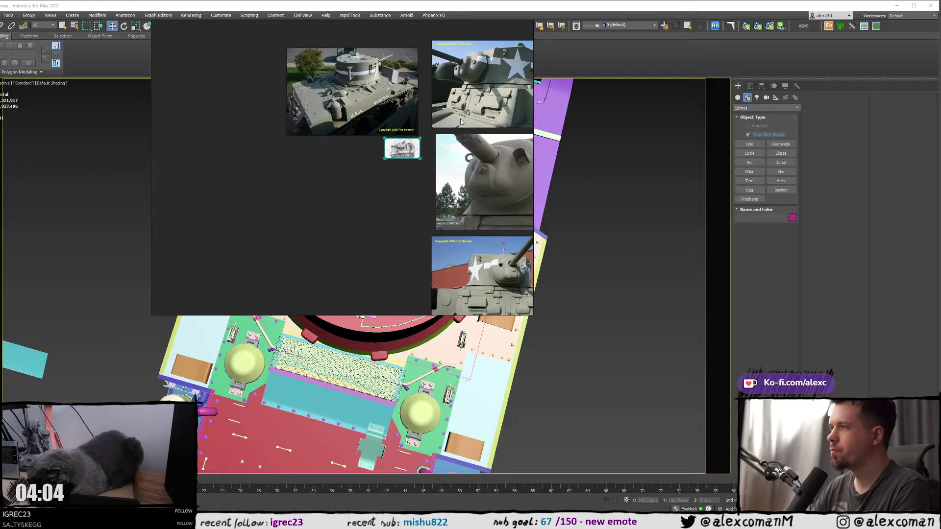
drag(389, 159, 294, 233)
- Move the reference board clear of the 3ds Max viewport and compare its labelled tank picture with the modelled turret roof
scroll(348, 148, up, 5)
middle_drag(348, 149, 313, 181)
right_drag(314, 181, 2, 149)
middle_drag(2, 150, 20, 103)
scroll(34, 143, up, 4)
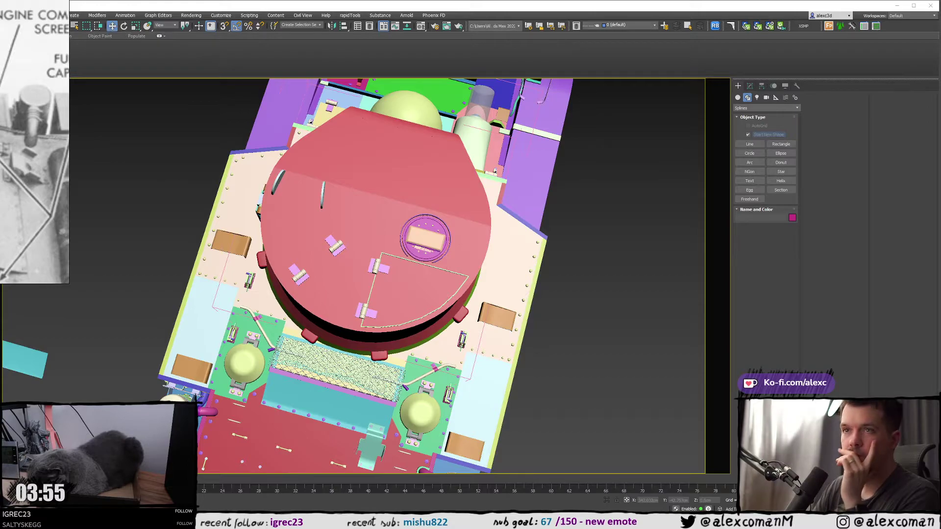
middle_drag(3, 142, 71, 143)
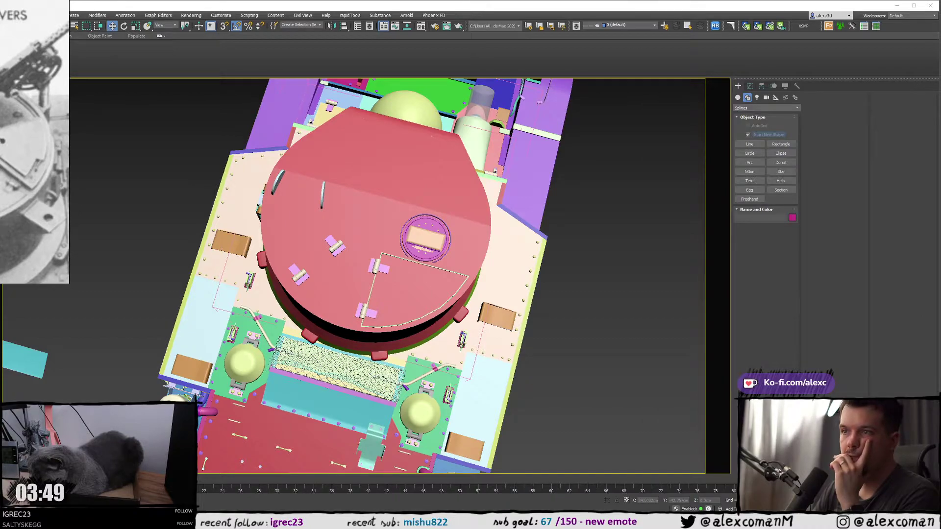
scroll(35, 142, down, 2)
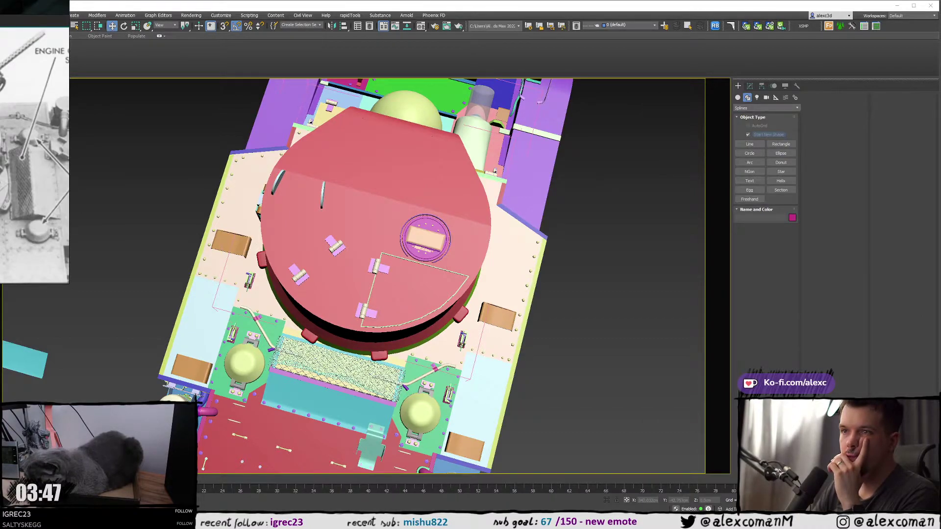
mouse_move(1, 122)
middle_down()
mouse_move(0, 84)
mouse_move(0, 94)
middle_up()
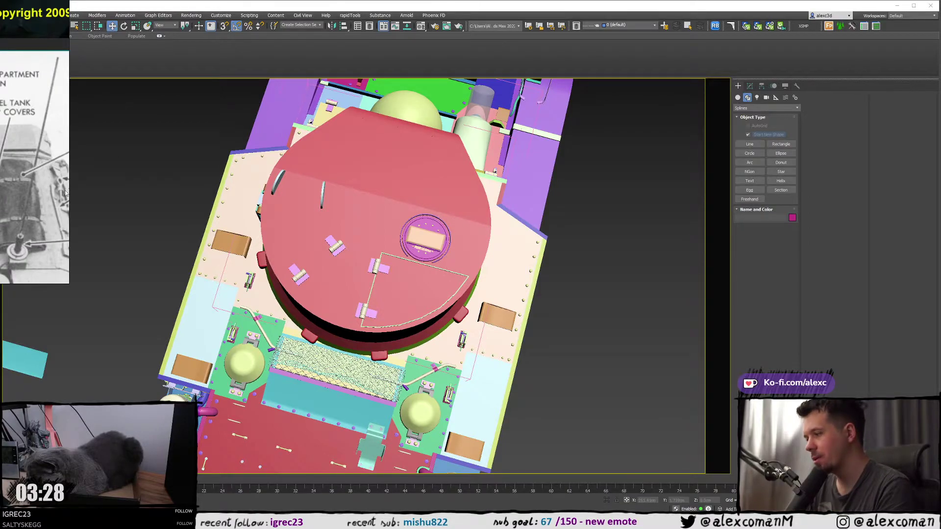
drag(67, 180, 57, 180)
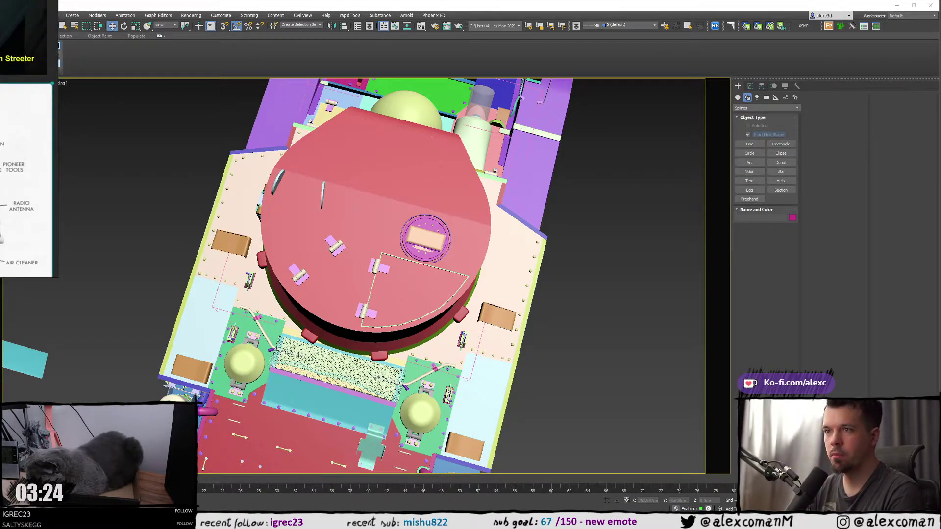
middle_drag(410, 201, 310, 256)
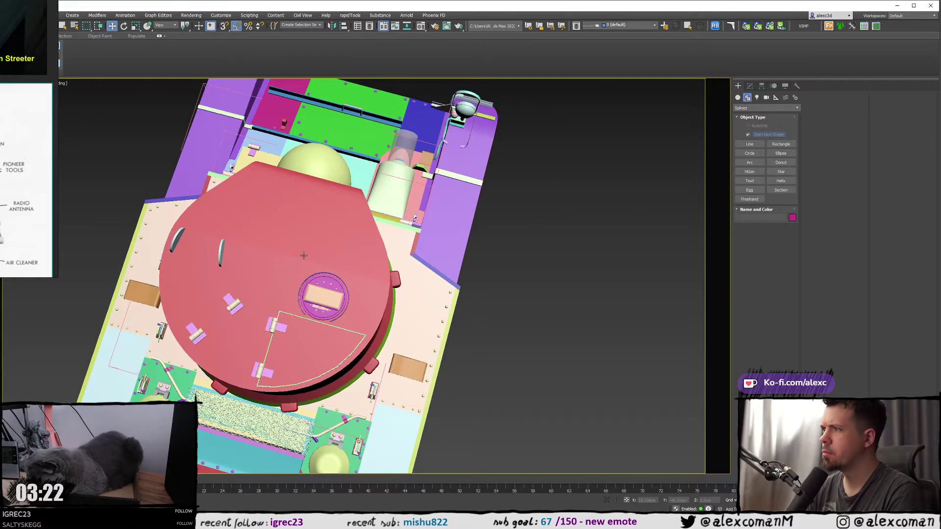
- Examine the tank from the rear side and above, checking the turret roof's hatch outline, hinges and periscope
middle_drag(278, 296, 155, 214)
scroll(289, 280, down, 3)
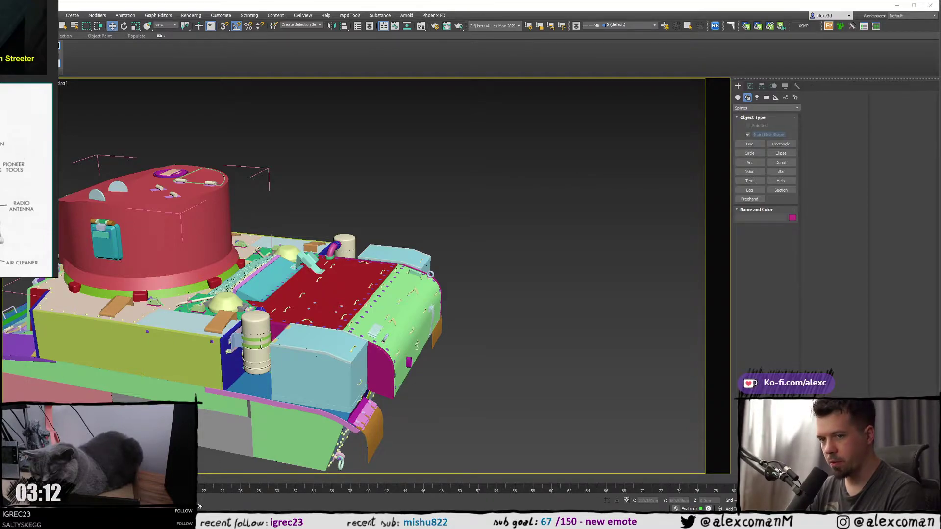
middle_drag(300, 403, 326, 399)
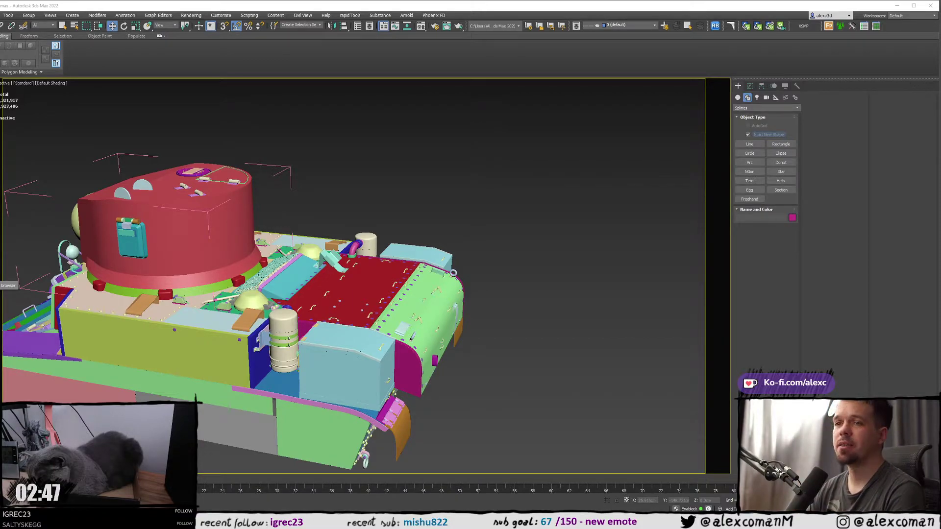
drag(0, 147, 360, 205)
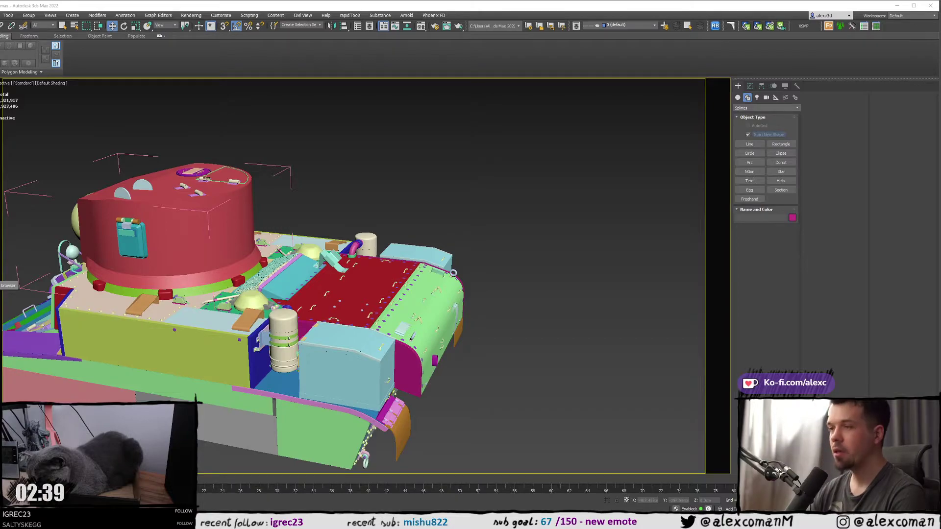
middle_drag(158, 280, 358, 270)
scroll(358, 271, up, 2)
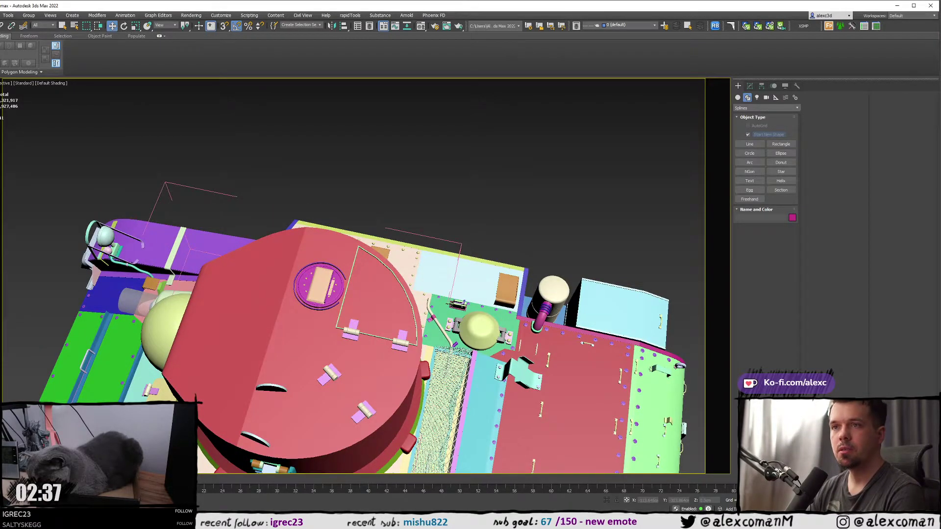
scroll(315, 377, up, 3)
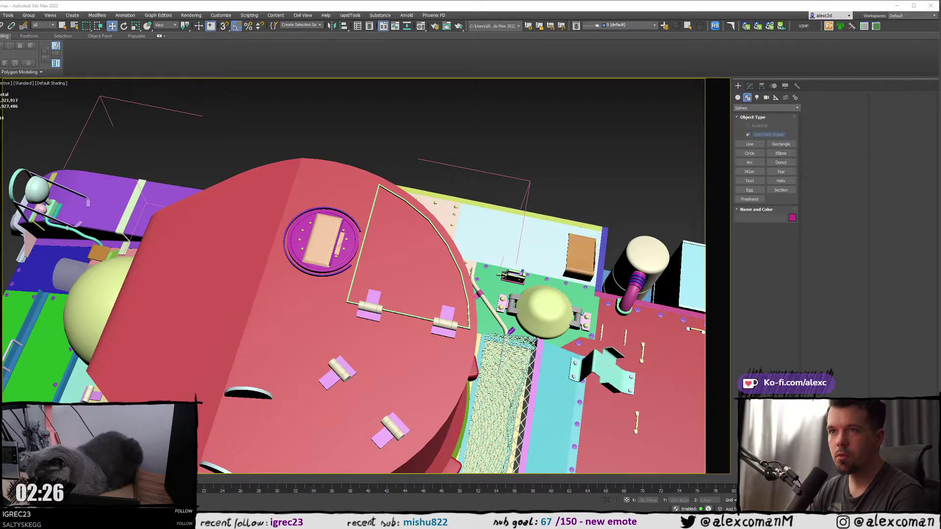
- Switch to the reference board, examine the turret roof and hatch in the tank photo, and return to 3ds Max
key(alt+Tab)
middle_drag(283, 173, 242, 165)
scroll(243, 165, up, 3)
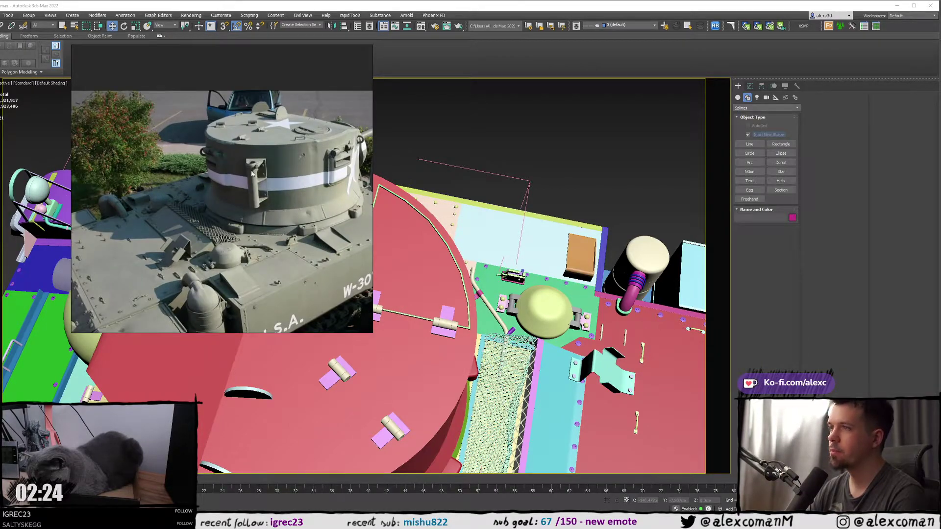
scroll(254, 172, up, 3)
key(alt+Tab)
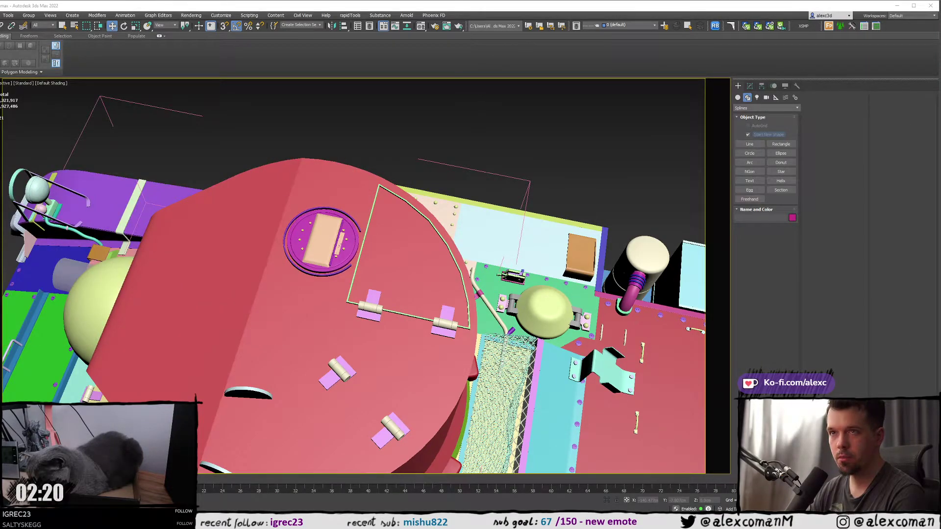
key(alt+Tab)
scroll(391, 250, down, 3)
scroll(391, 248, down, 2)
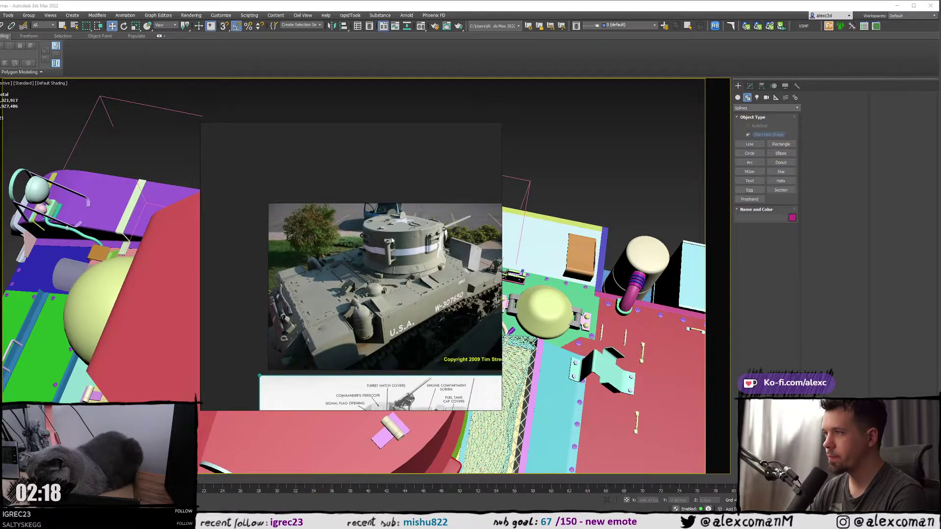
key(alt+Tab)
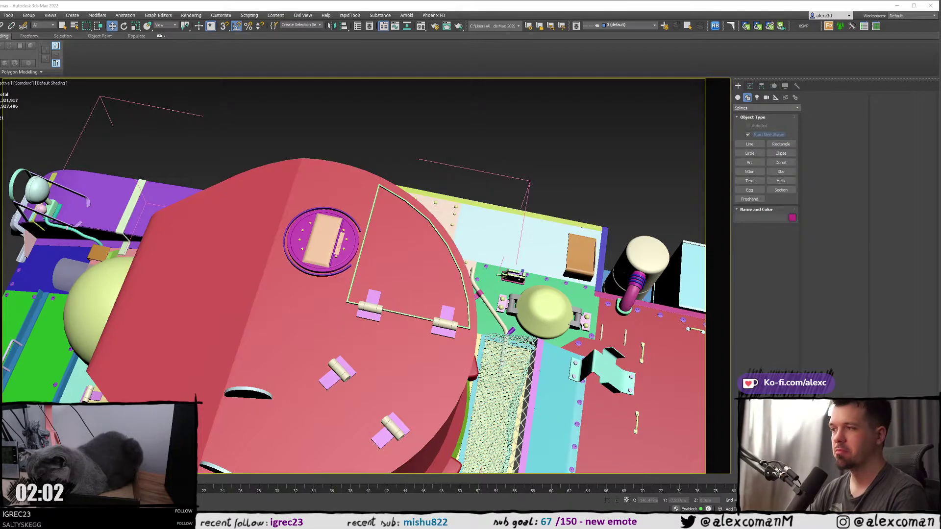
- Show edged faces, select the hatch outline spline on the turret roof, and open its vertices for editing
scroll(441, 177, up, 3)
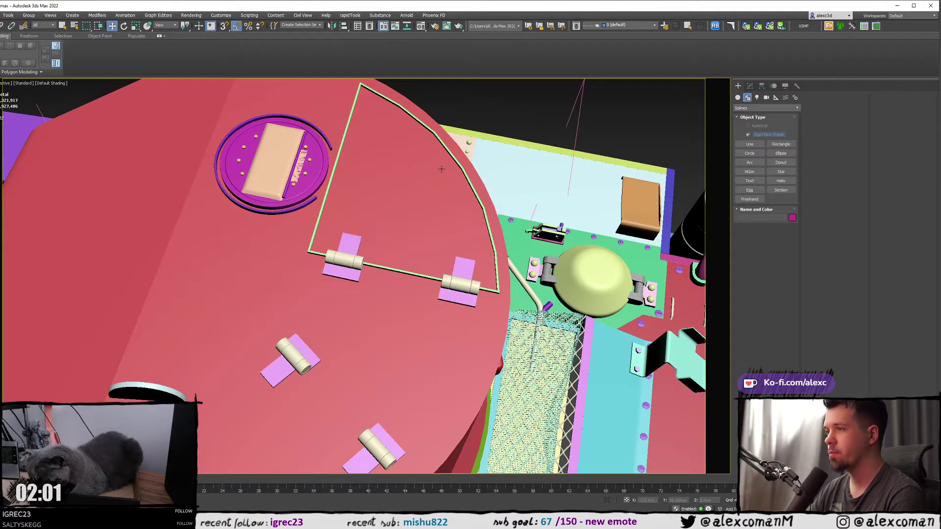
mouse_move(446, 180)
alt+middle_down()
mouse_move(513, 209)
mouse_move(437, 219)
alt+middle_up()
scroll(459, 228, up, 3)
key(F4)
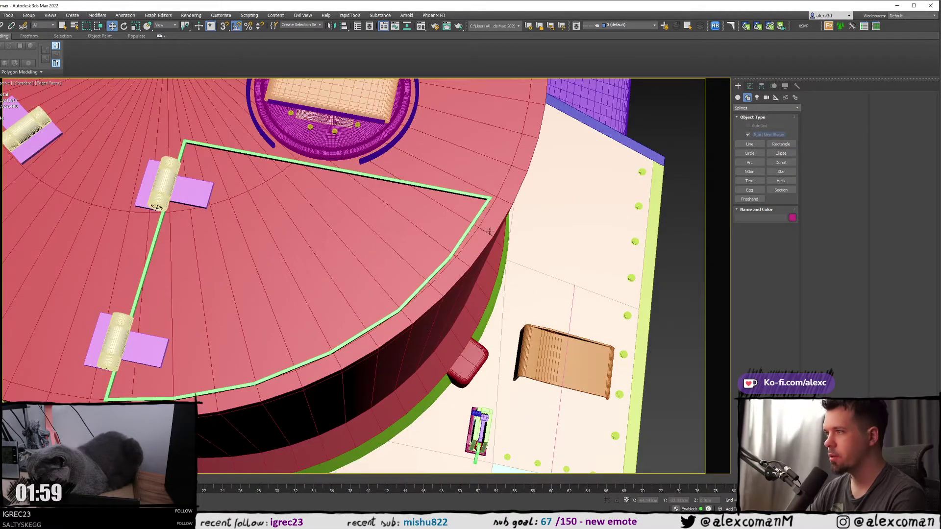
click(470, 231)
middle_drag(498, 206, 578, 167)
key(F3)
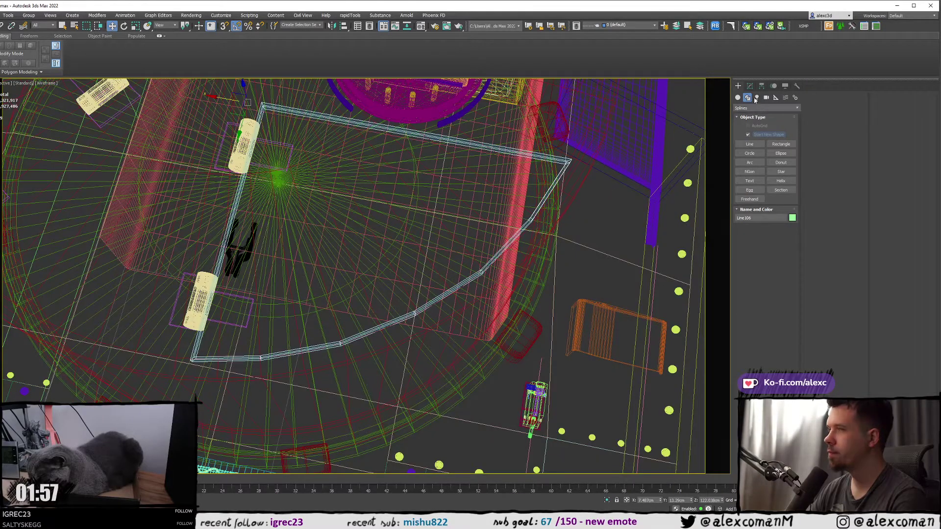
click(751, 87)
key(1)
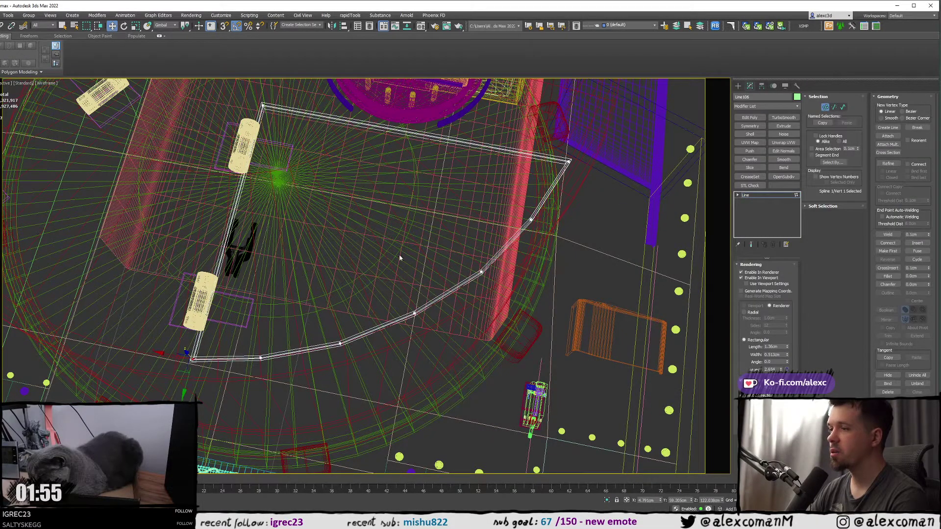
key(F3)
middle_drag(417, 218, 437, 222)
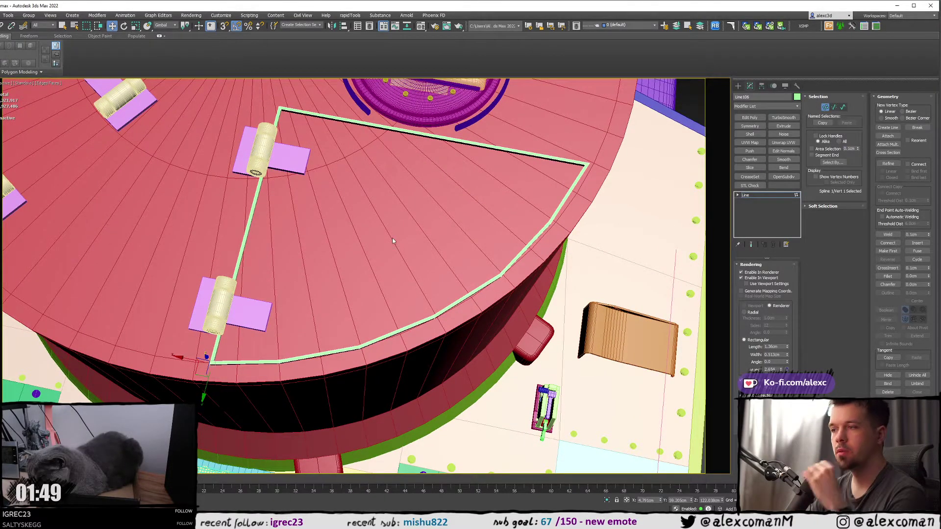
- Examine how the hatch outline's corners and curved edge sit relative to the turret rim, hinges and periscope ring
middle_drag(390, 239, 410, 228)
key(F3)
key(F3)
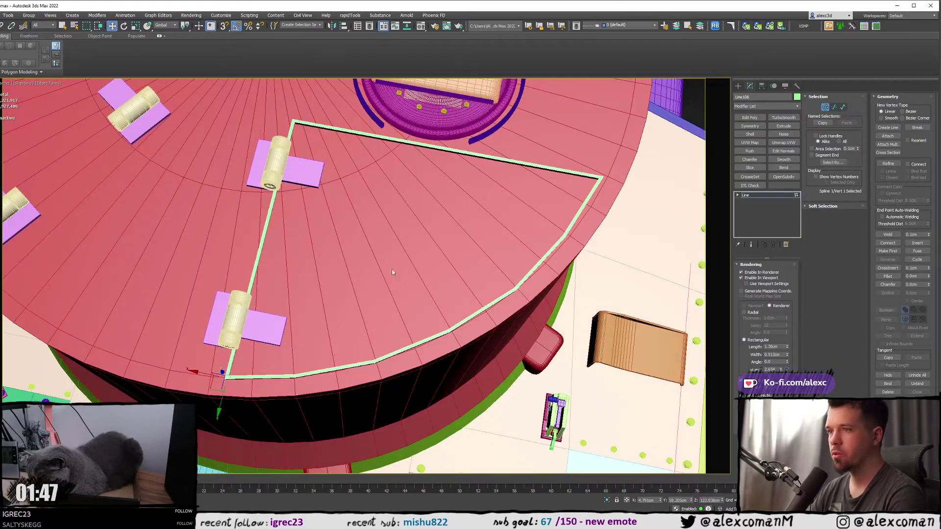
mouse_move(392, 273)
alt+middle_down()
mouse_move(330, 257)
mouse_move(346, 245)
mouse_move(346, 228)
mouse_move(368, 252)
mouse_move(349, 252)
alt+middle_up()
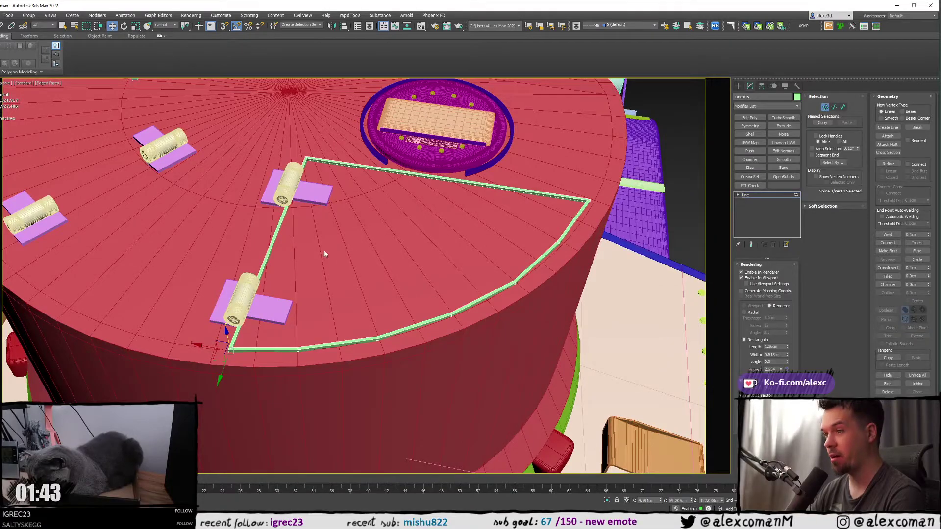
scroll(325, 254, down, 10)
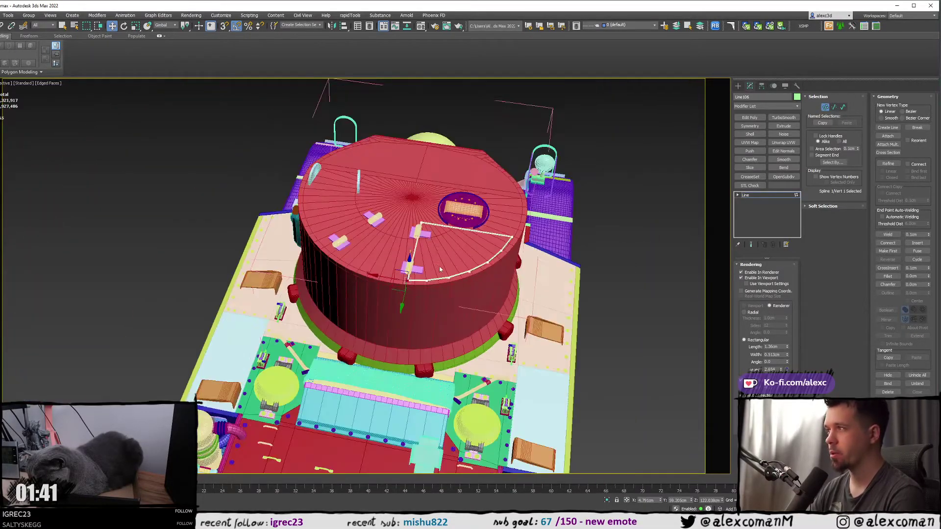
scroll(346, 248, up, 3)
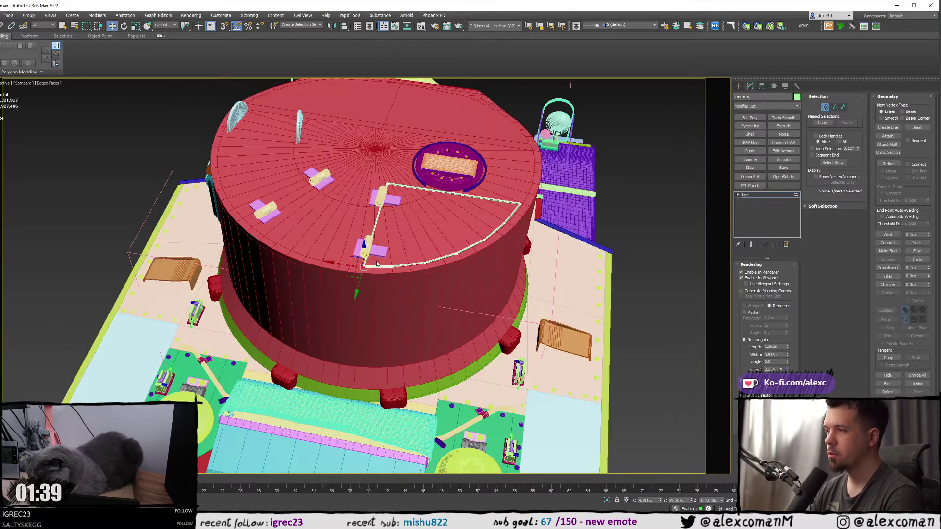
alt+middle_drag(420, 264, 423, 268)
scroll(445, 216, up, 2)
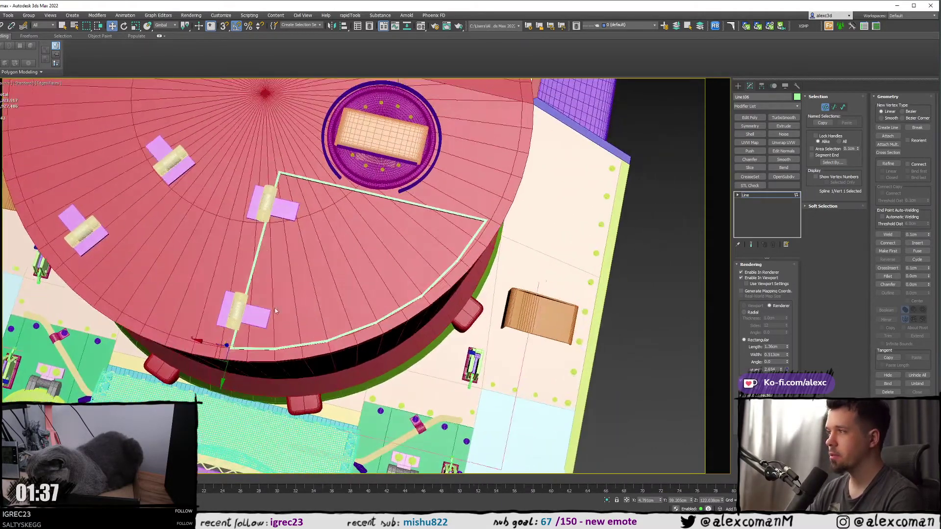
- Select the hatch outline's outer corner vertex near the periscope and frame it in a full-size top-down view with shaded edged faces
scroll(495, 225, down, 3)
key(alt+w)
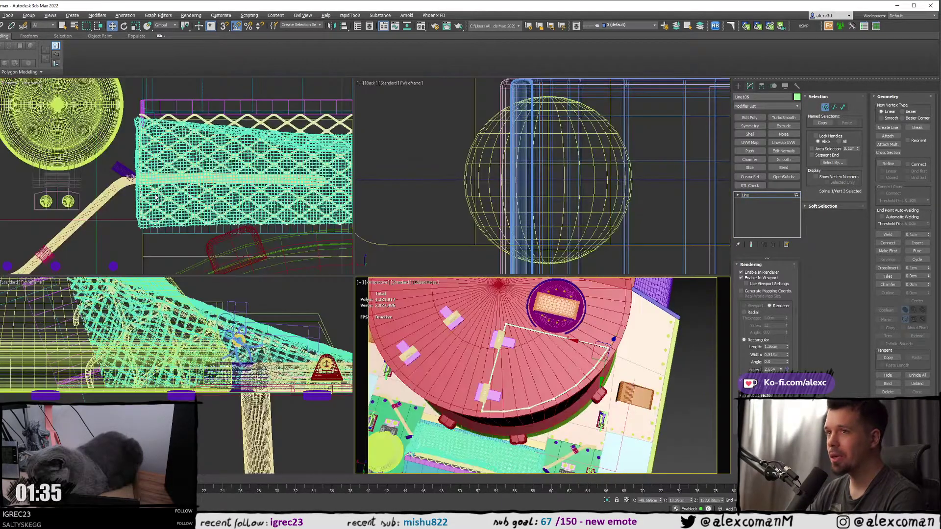
key(alt+w)
key(z)
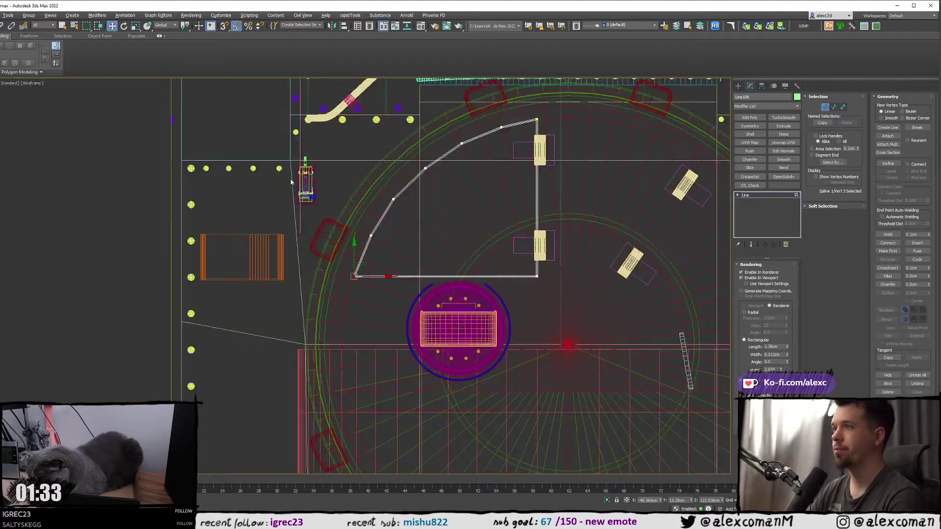
scroll(578, 282, down, 2)
key(F3)
middle_drag(578, 282, 399, 228)
scroll(328, 218, up, 5)
middle_drag(328, 218, 459, 191)
middle_drag(166, 179, 470, 223)
key(F4)
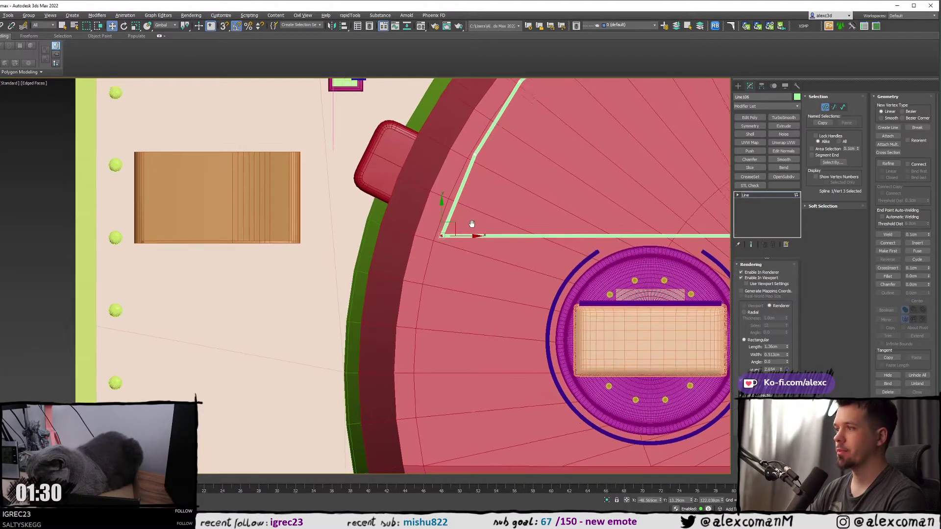
- Reposition the lower-left corner vertex and the next two arc vertices of the Line spline to follow the round roof's inner rim
scroll(472, 228, up, 2)
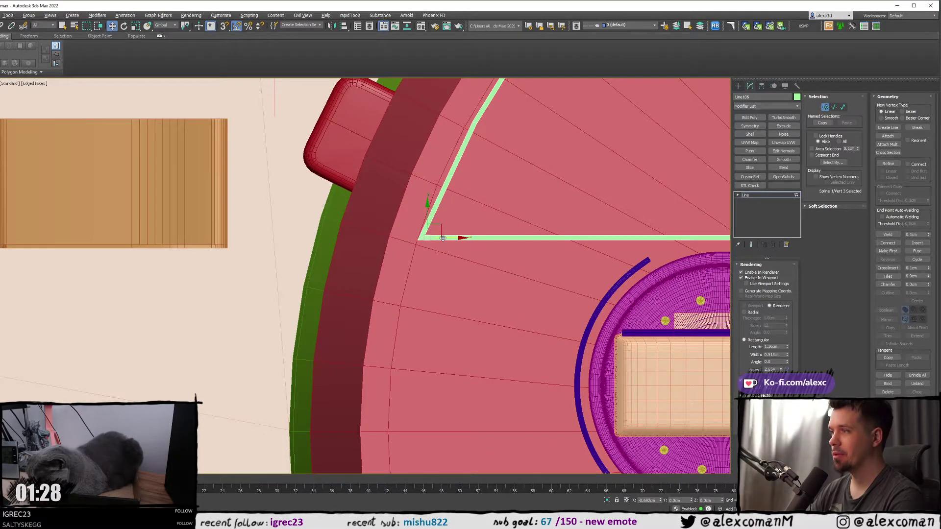
middle_drag(438, 114, 406, 180)
drag(406, 180, 473, 215)
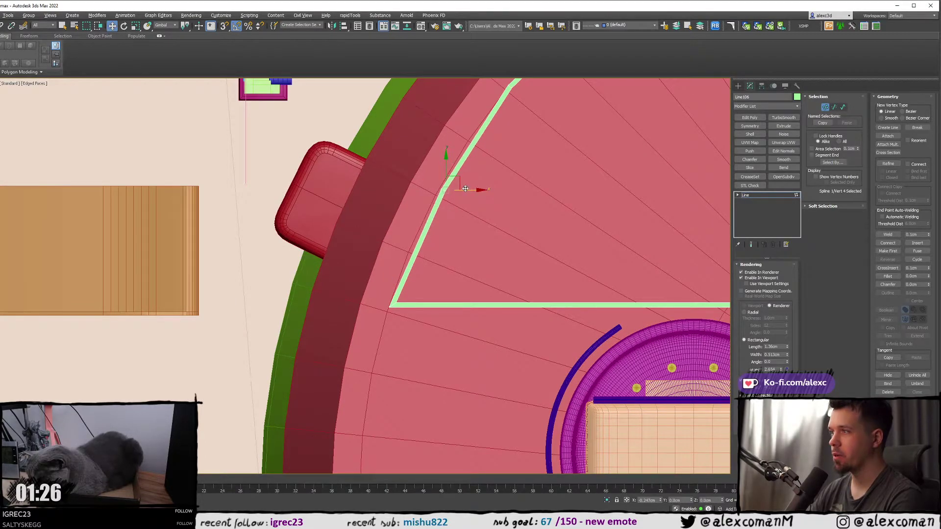
middle_drag(445, 154, 405, 190)
drag(447, 139, 485, 174)
middle_drag(485, 174, 398, 225)
scroll(408, 218, down, 2)
scroll(400, 215, up, 7)
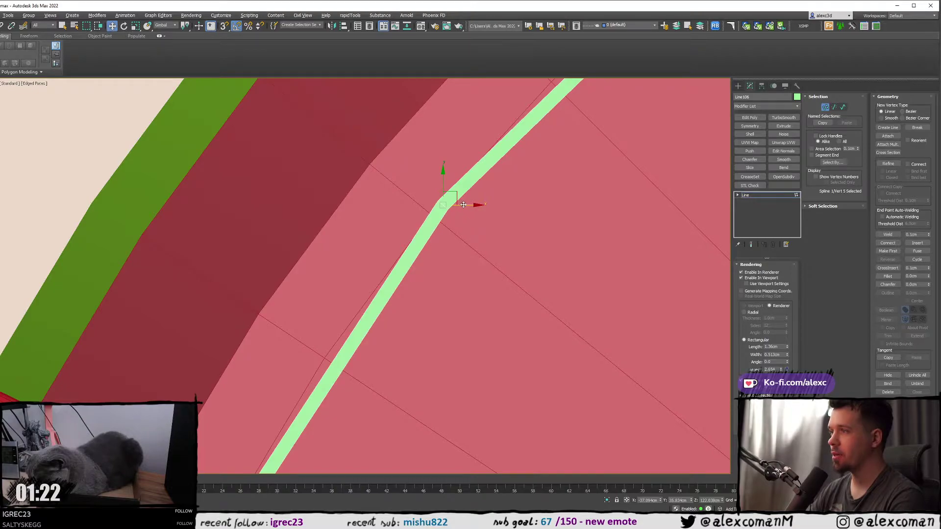
drag(462, 206, 465, 207)
scroll(465, 207, down, 6)
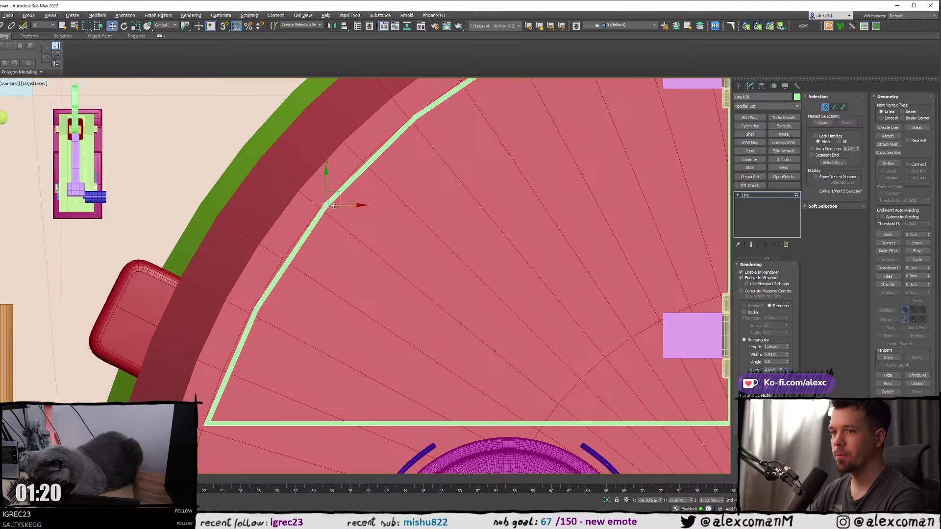
- Move three vertices at the upper end of the spline outline slightly inward along Y, away from the round roof's rim
middle_drag(421, 249, 352, 361)
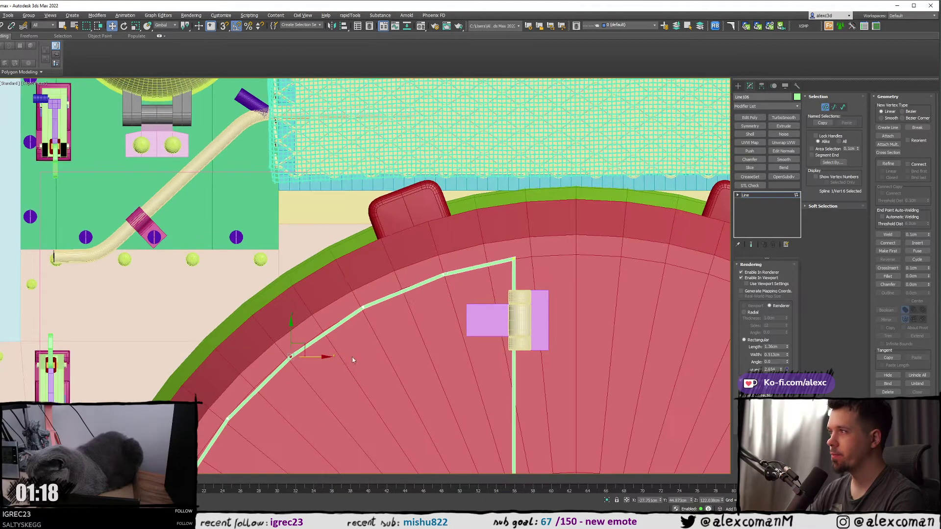
drag(496, 345, 519, 343)
scroll(466, 301, up, 3)
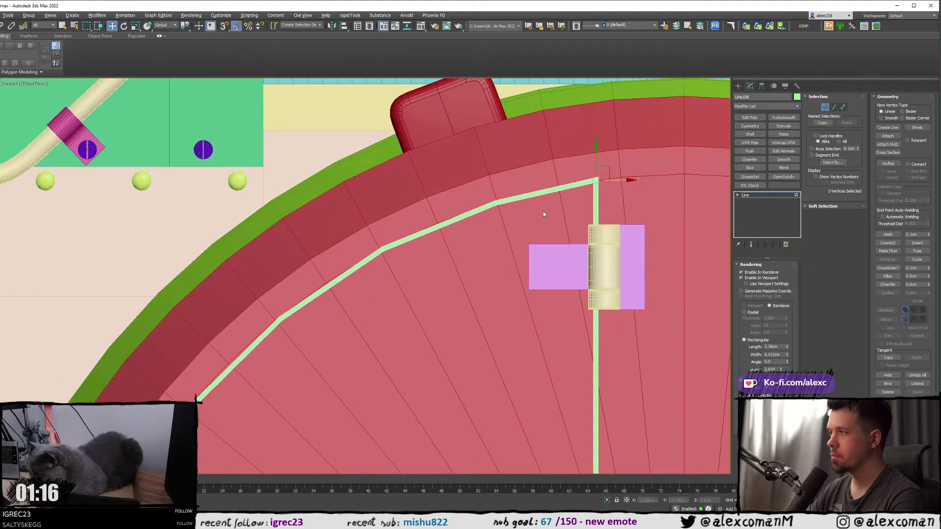
drag(596, 160, 596, 162)
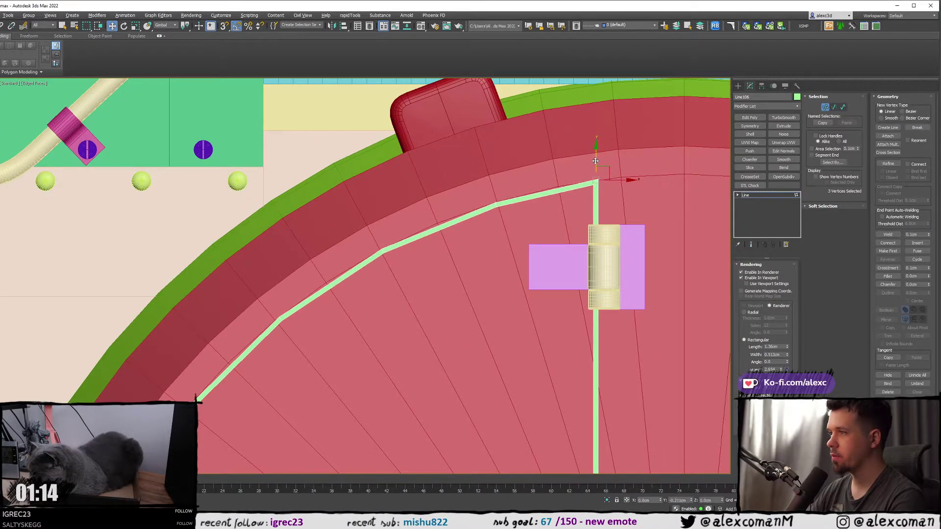
click(618, 170)
scroll(618, 169, down, 6)
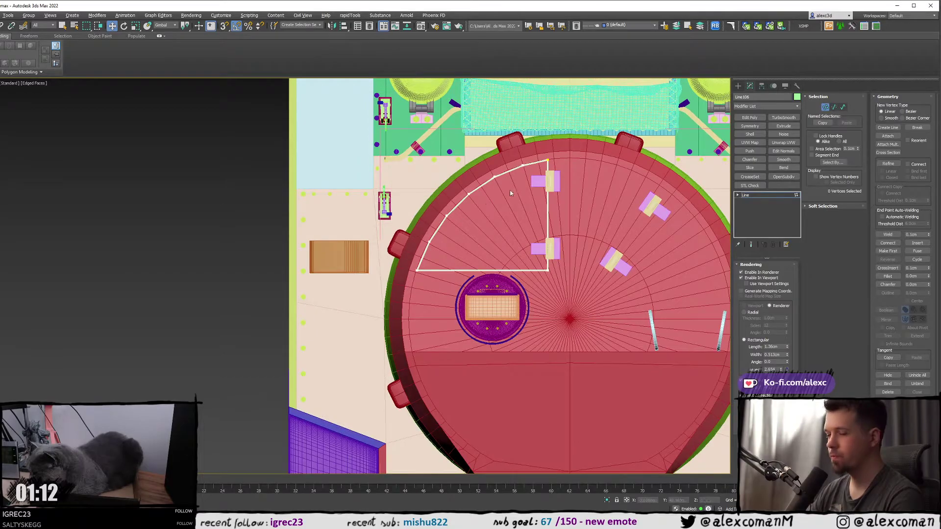
scroll(499, 214, up, 2)
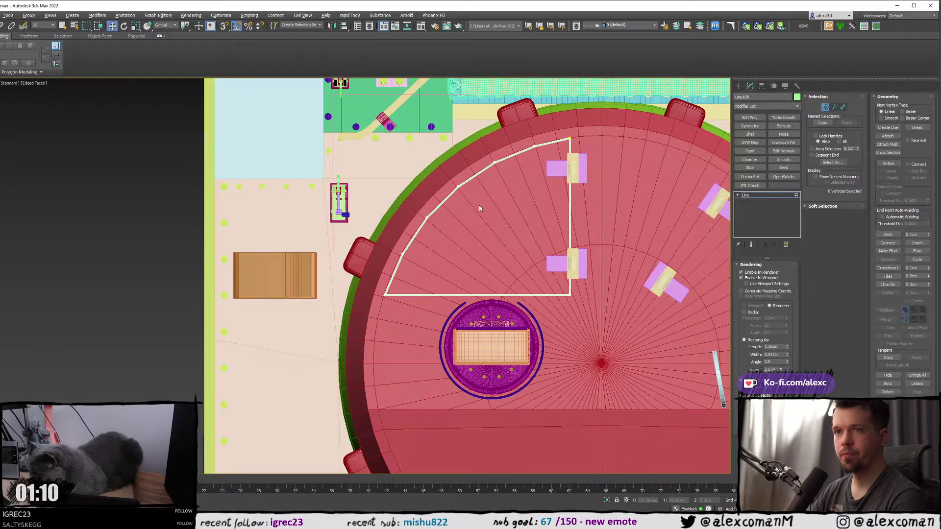
scroll(478, 205, down, 2)
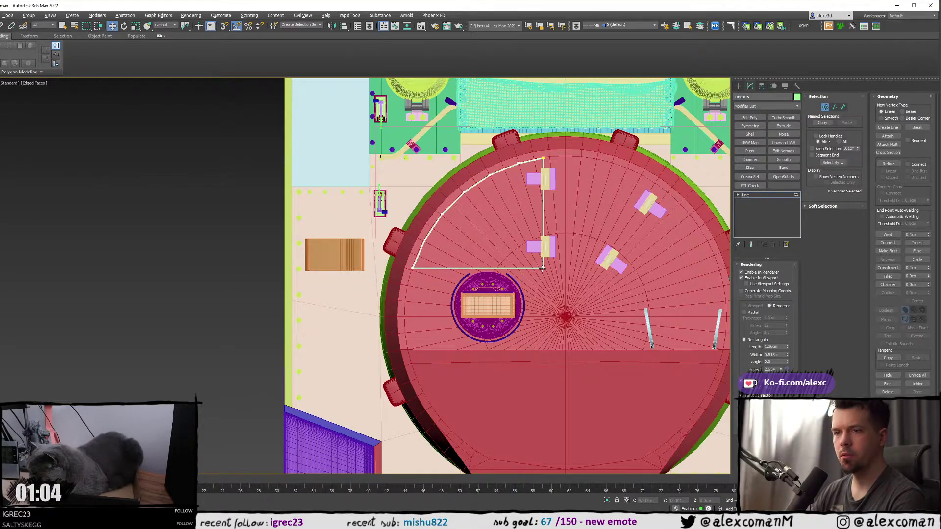
middle_drag(542, 269, 477, 250)
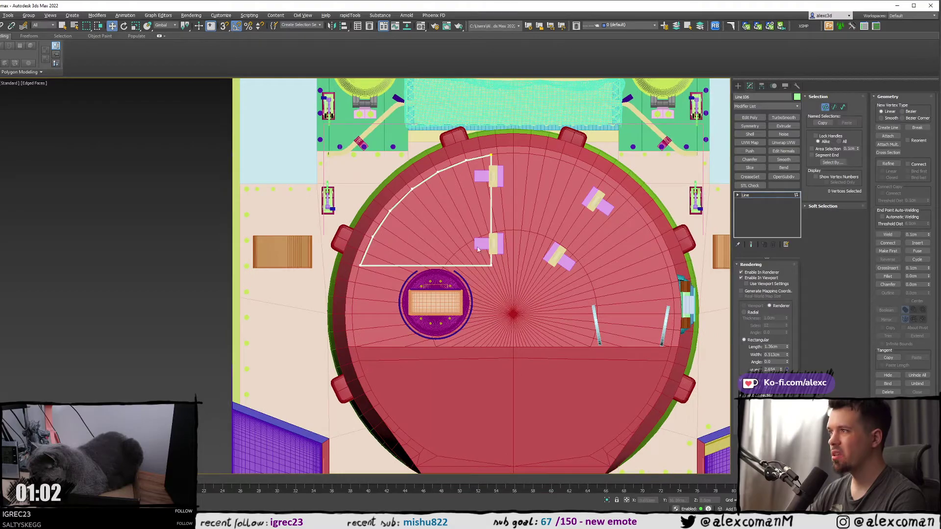
scroll(474, 205, up, 2)
middle_drag(475, 208, 476, 222)
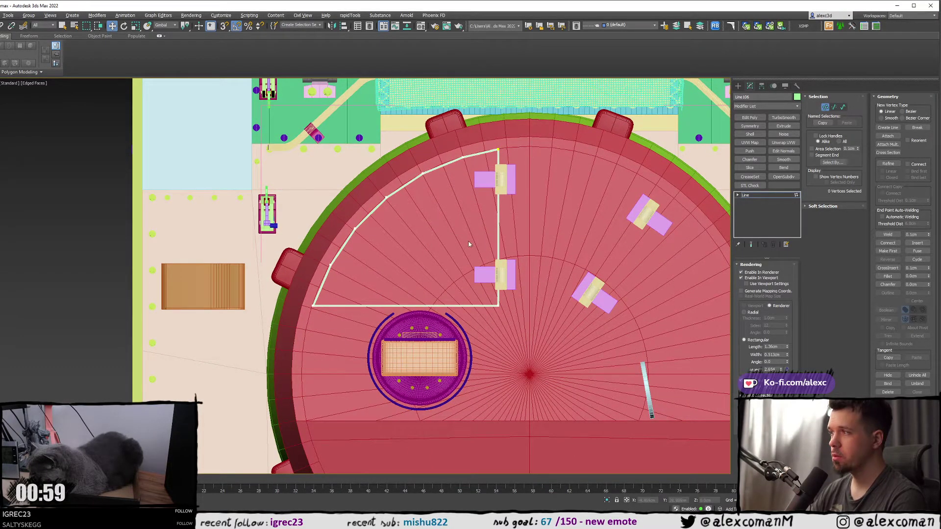
middle_drag(454, 253, 458, 260)
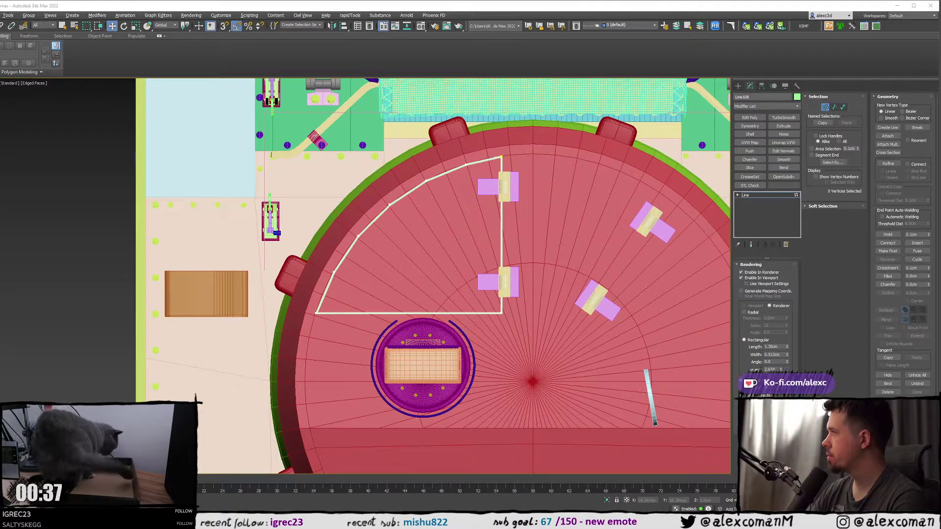
- Switch to the browser with the artist's ArtStation portfolio and open the Morrigan and Sherlock Holmes artworks in separate tabs
drag(940, 142, 416, 9)
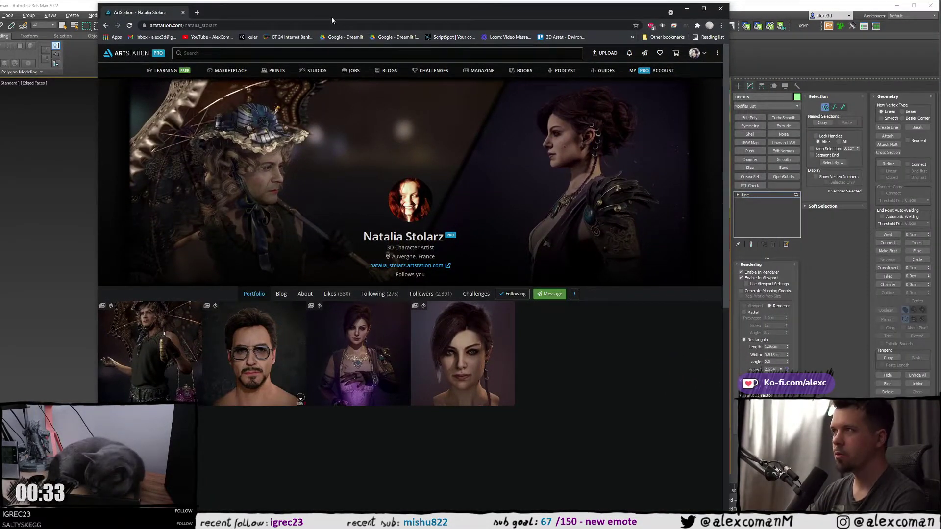
mouse_move(337, 10)
mouse_down()
mouse_move(331, 42)
mouse_move(328, 21)
mouse_up()
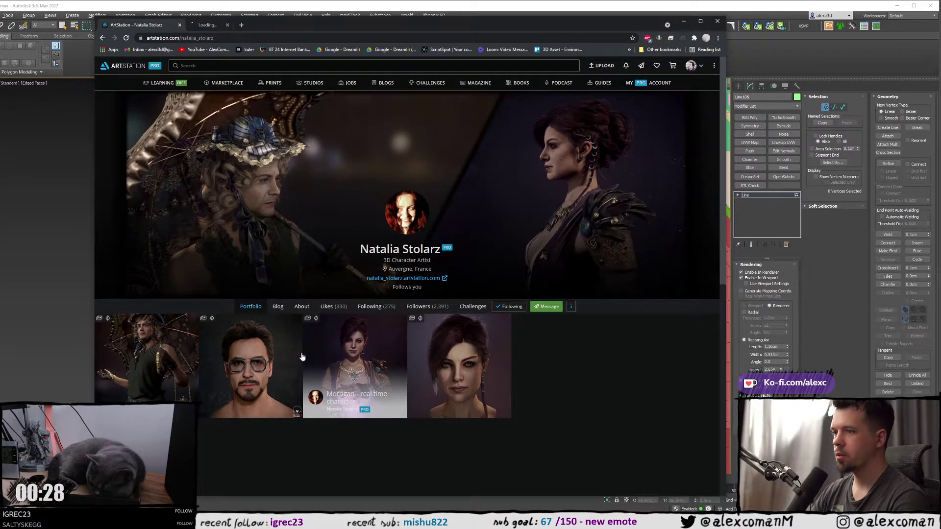
middle_click(174, 359)
- Examine the Morrigan real time character renders, from the close-up portraits down to the full-body poses
click(222, 26)
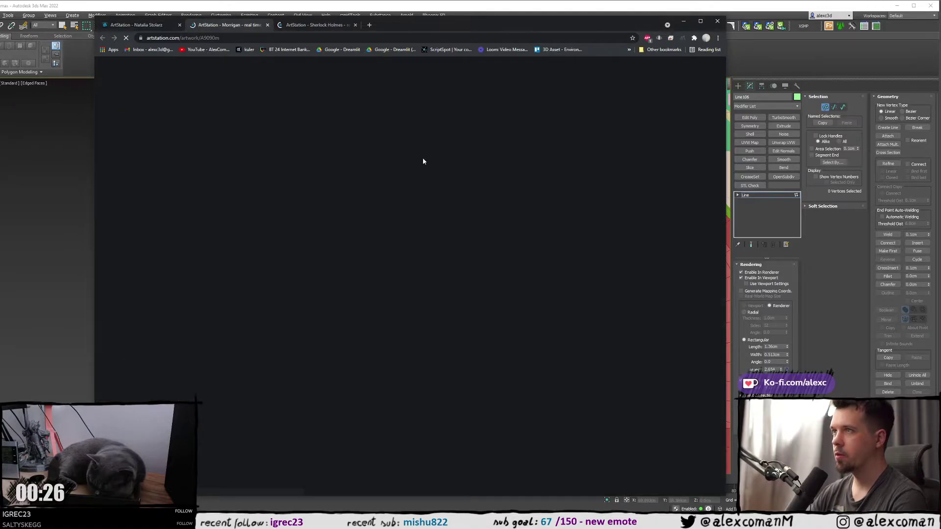
scroll(346, 325, down, 8)
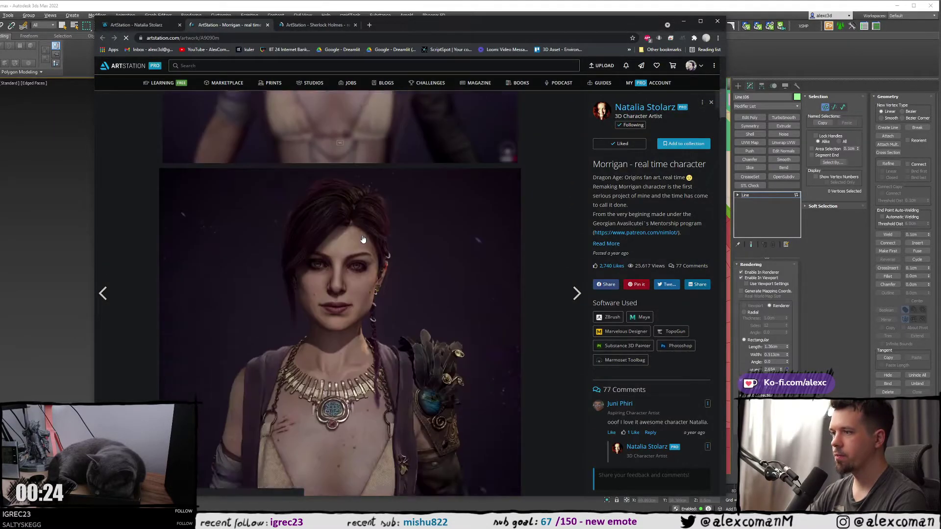
scroll(362, 240, down, 9)
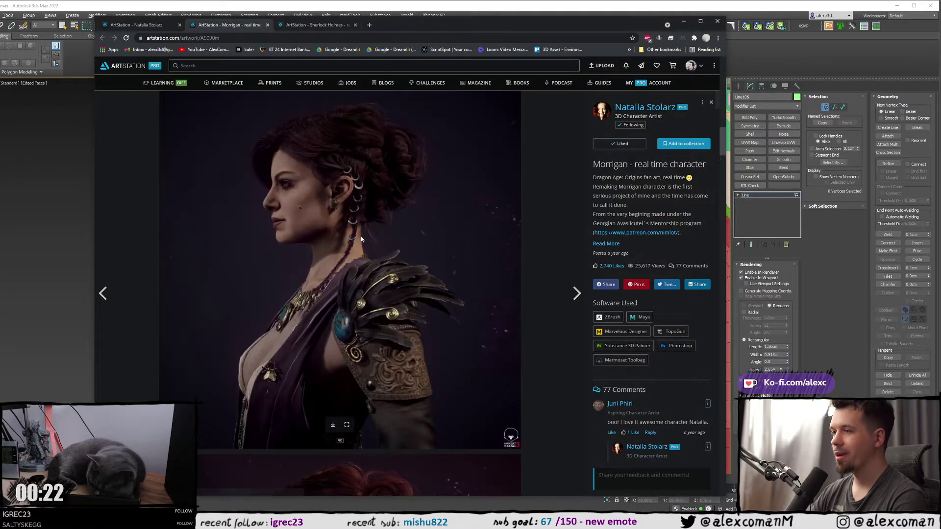
scroll(410, 245, down, 10)
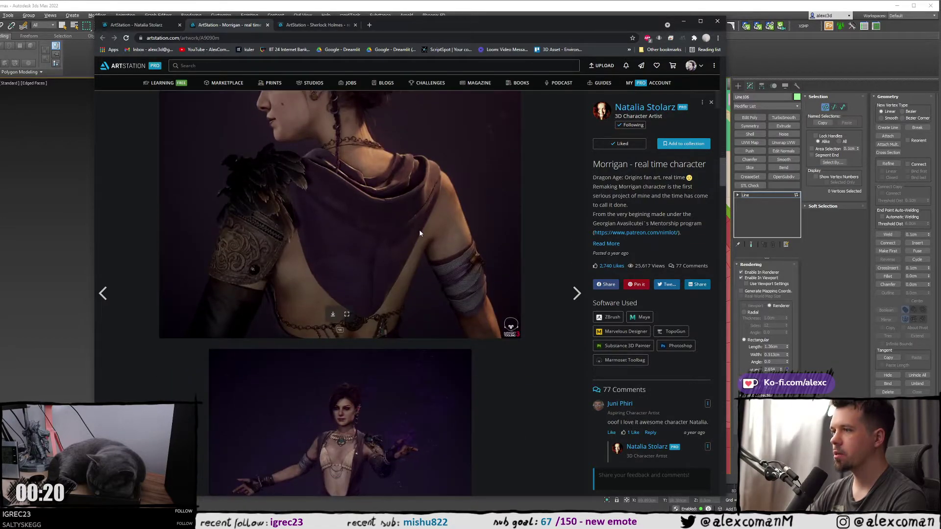
scroll(419, 234, up, 2)
scroll(419, 233, down, 15)
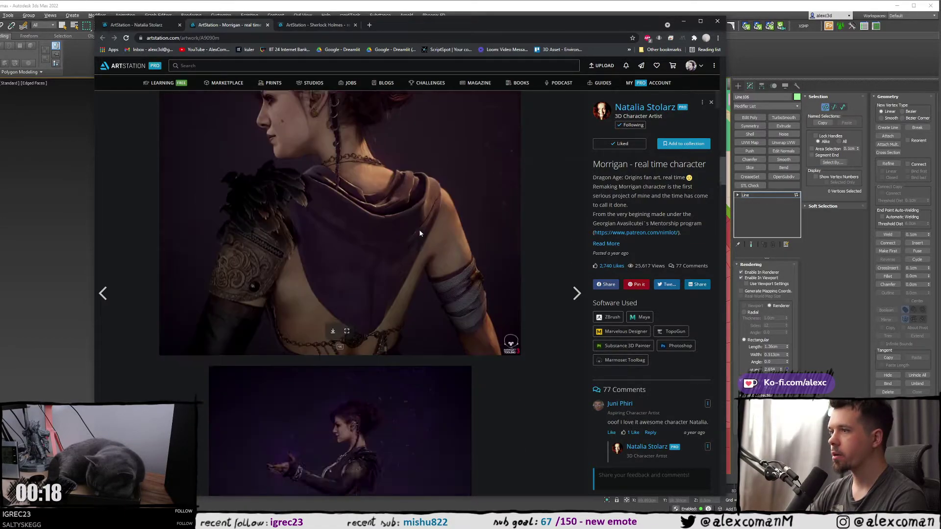
scroll(420, 233, down, 10)
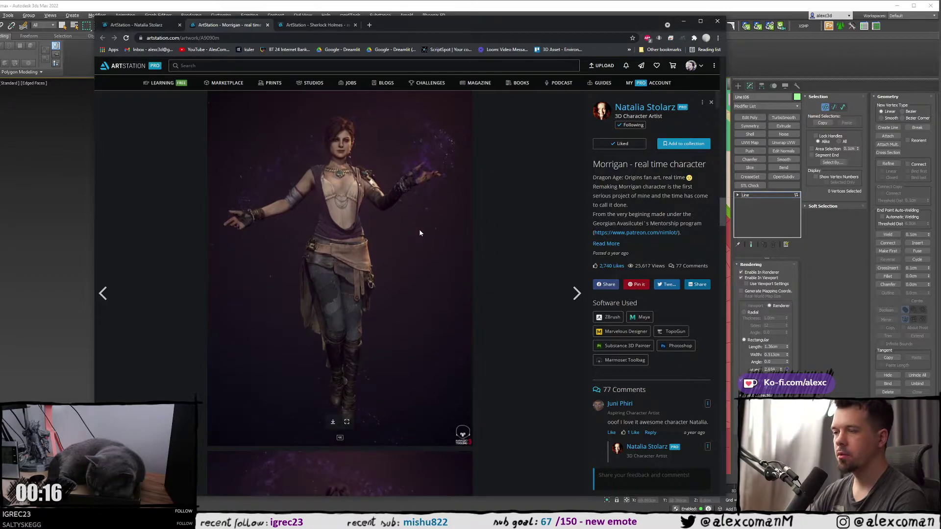
scroll(419, 231, down, 6)
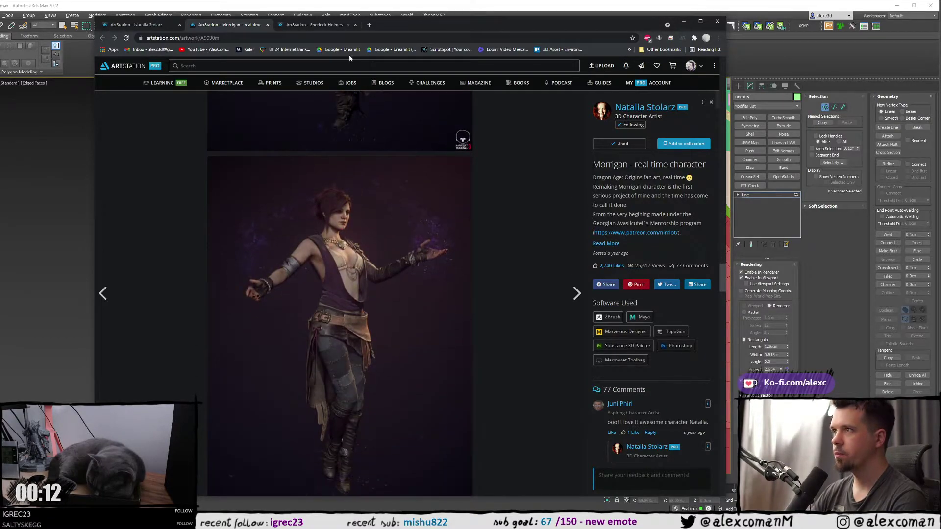
- Examine the Sherlock Holmes real time character renders, props and sculpts down to the final image, and close the browser
click(318, 25)
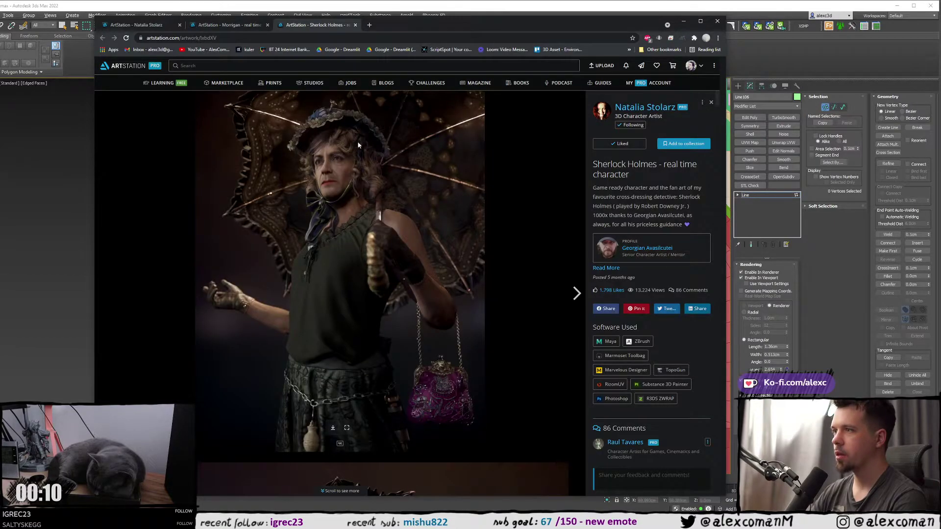
scroll(349, 149, down, 7)
scroll(326, 181, down, 15)
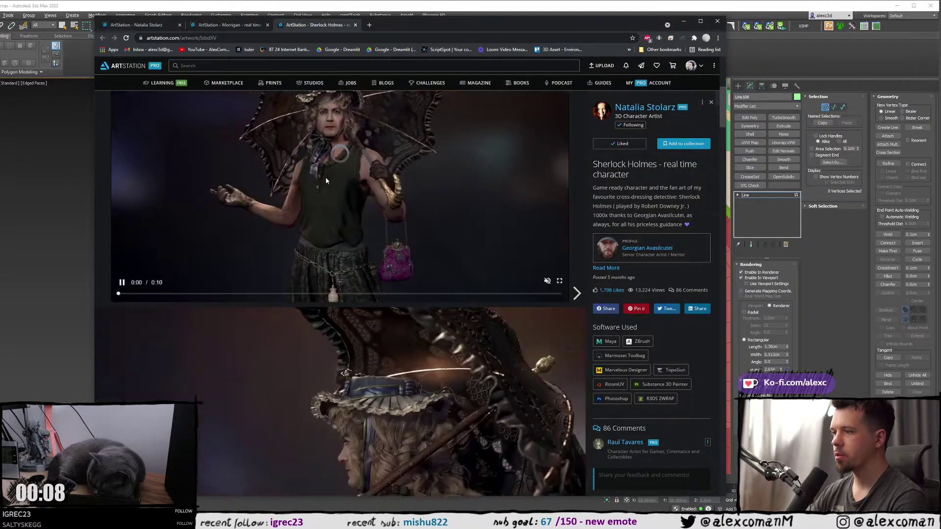
scroll(328, 177, down, 4)
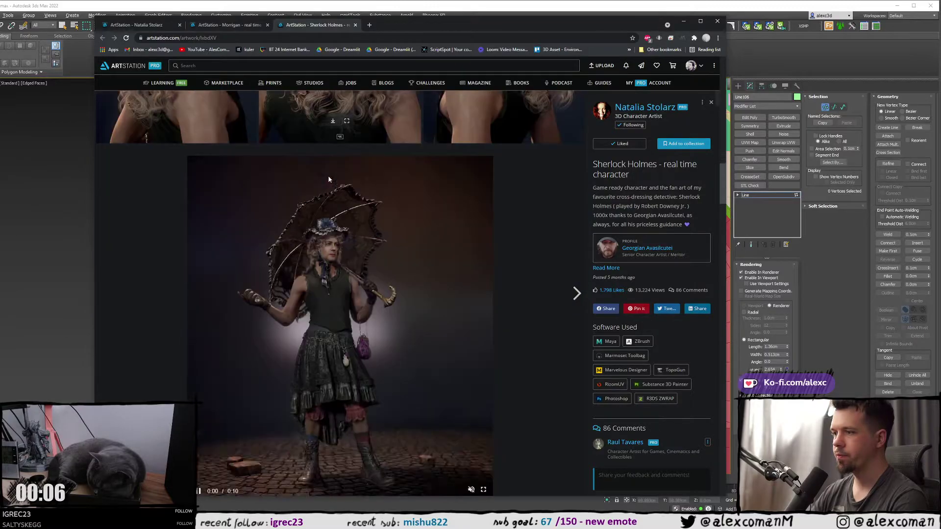
scroll(329, 175, down, 5)
scroll(330, 176, down, 15)
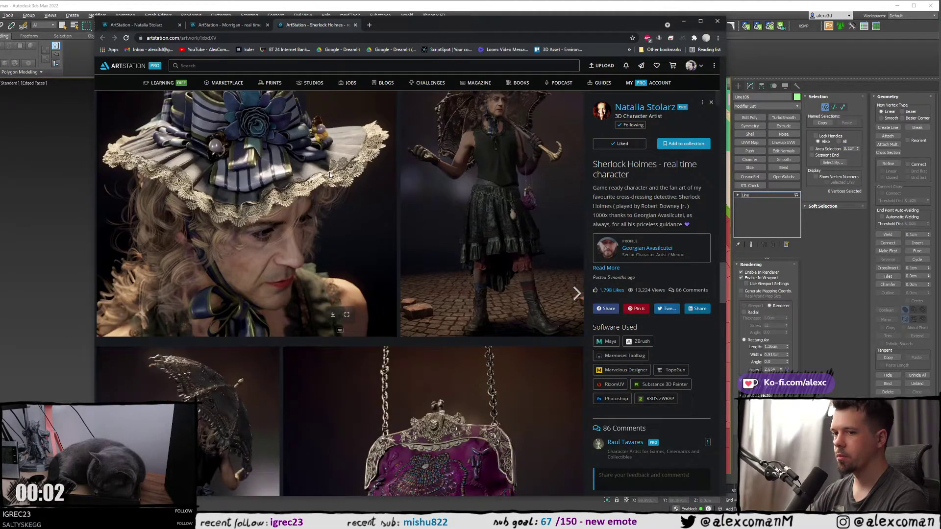
scroll(329, 175, down, 5)
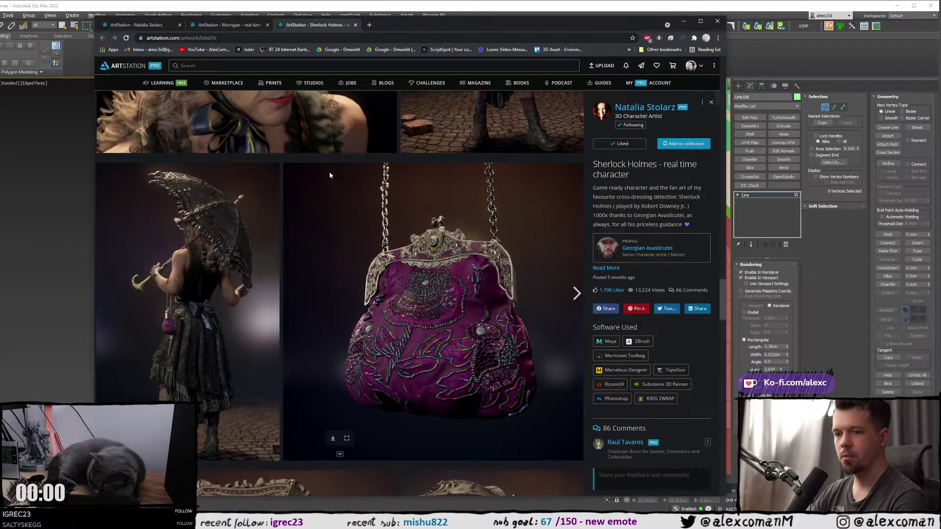
scroll(330, 175, down, 5)
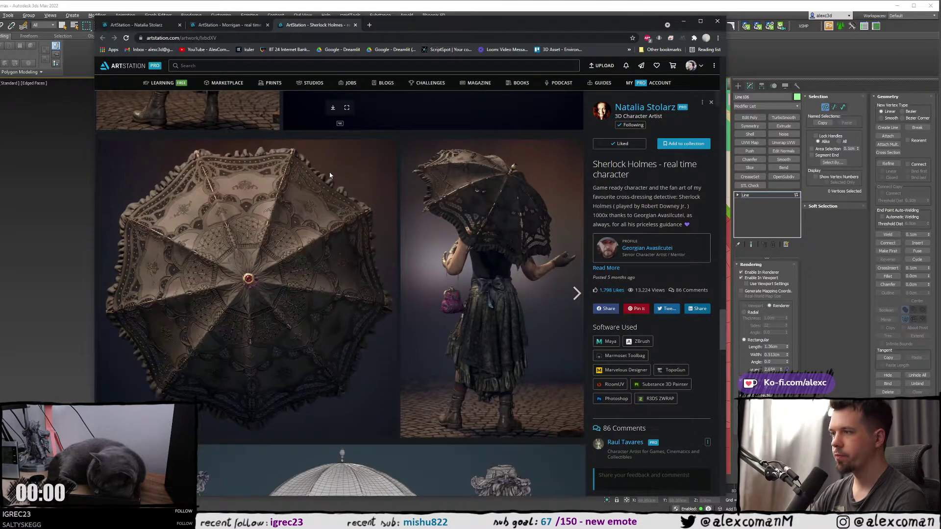
scroll(330, 174, down, 12)
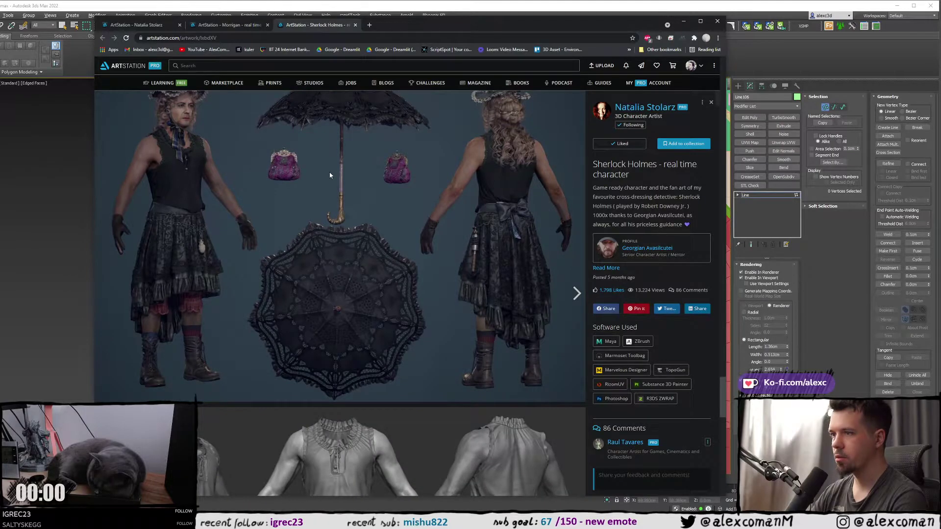
scroll(329, 172, down, 15)
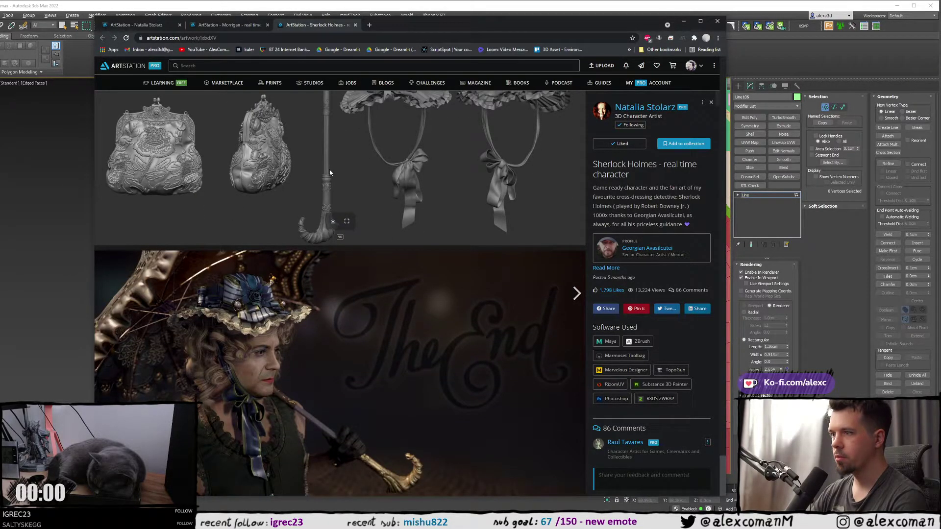
click(716, 23)
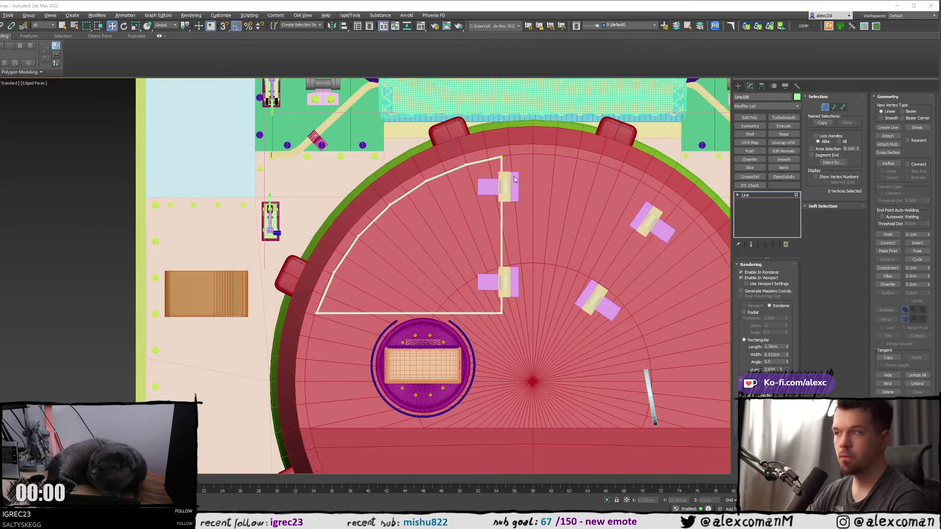
- Delete the upper-right corner vertex of the spline outline beside the upper hinge on the round roof
middle_drag(461, 204, 427, 193)
key(F3)
click(463, 153)
key(F3)
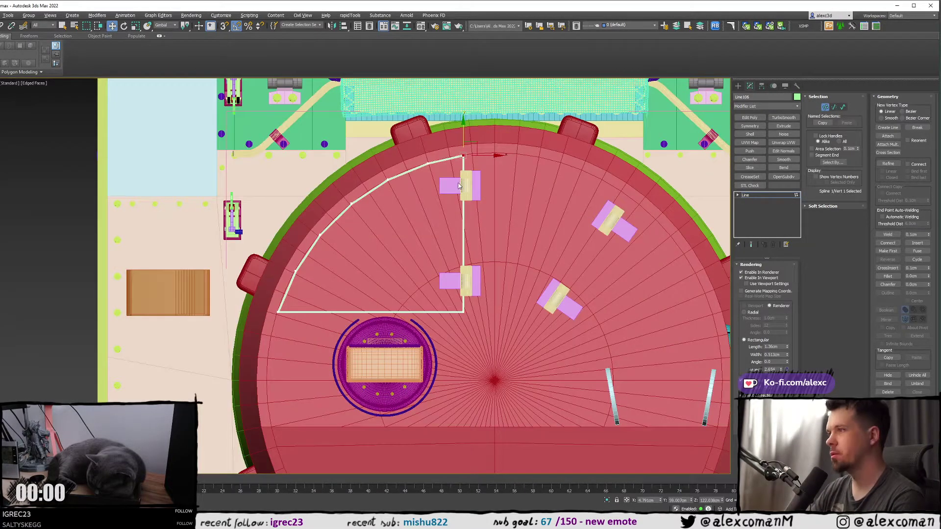
key(Delete)
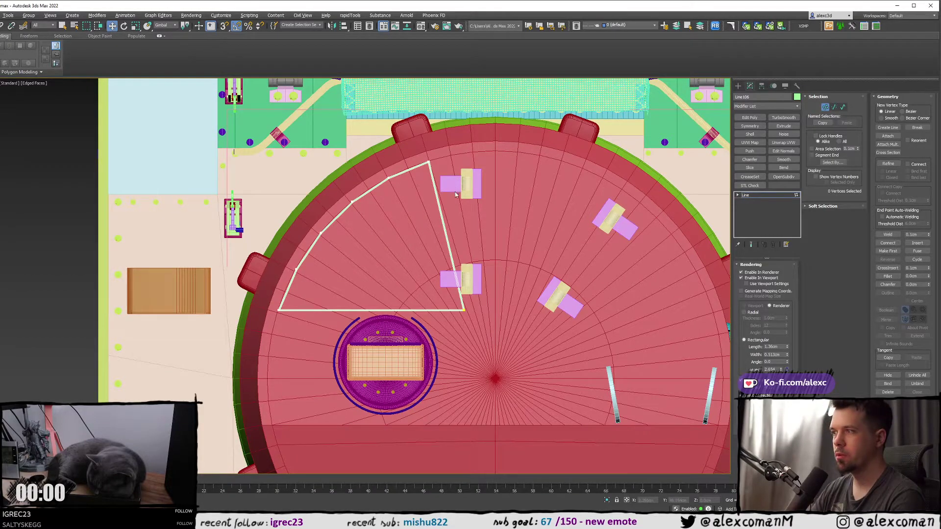
- Examine how the spline outline sits against the rim and the two nearest hinges on the round roof
drag(501, 328, 500, 338)
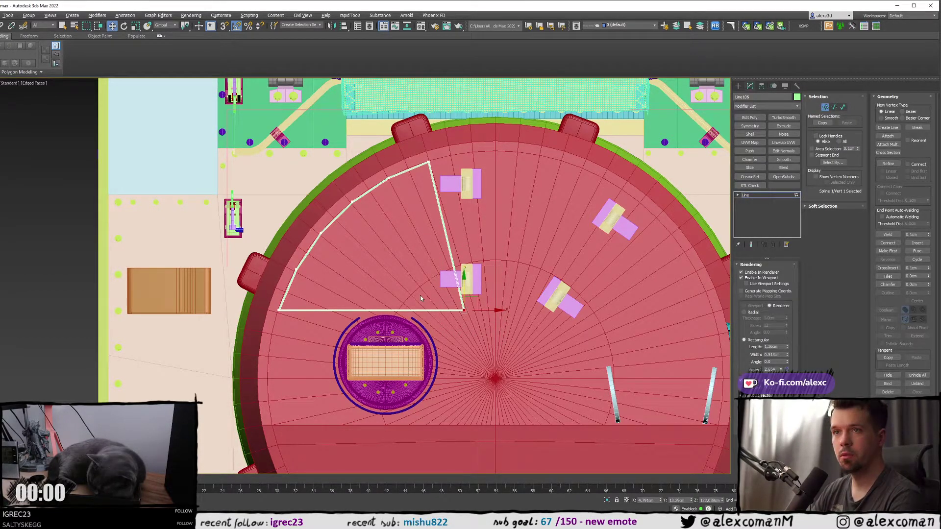
scroll(286, 295, down, 8)
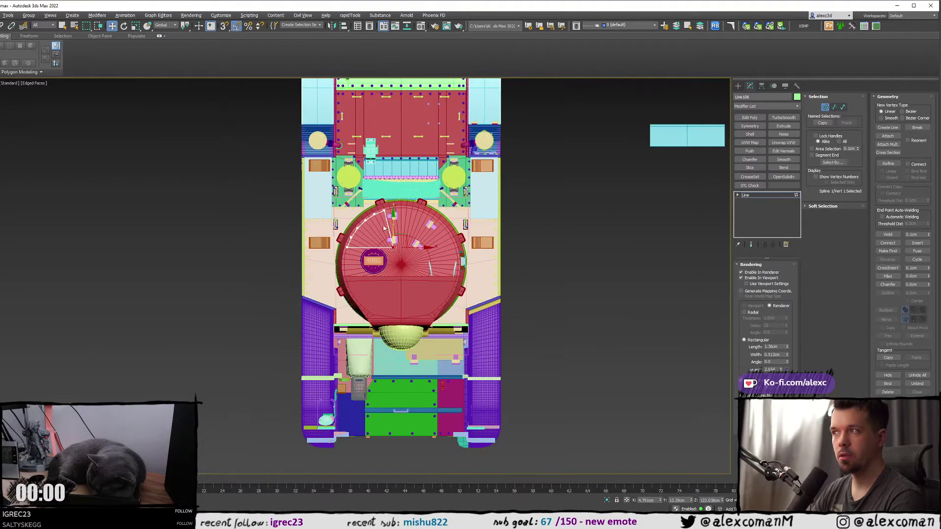
scroll(365, 223, up, 10)
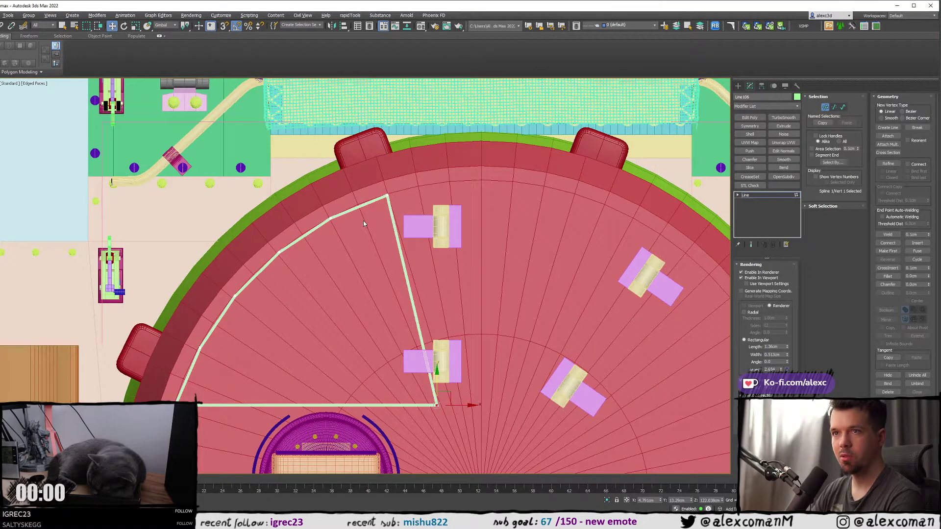
middle_drag(361, 224, 354, 176)
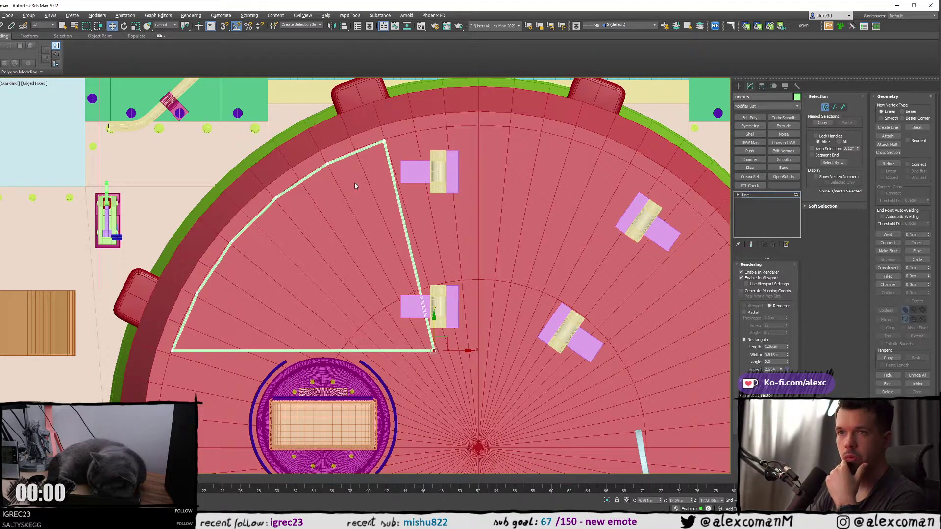
scroll(419, 216, down, 4)
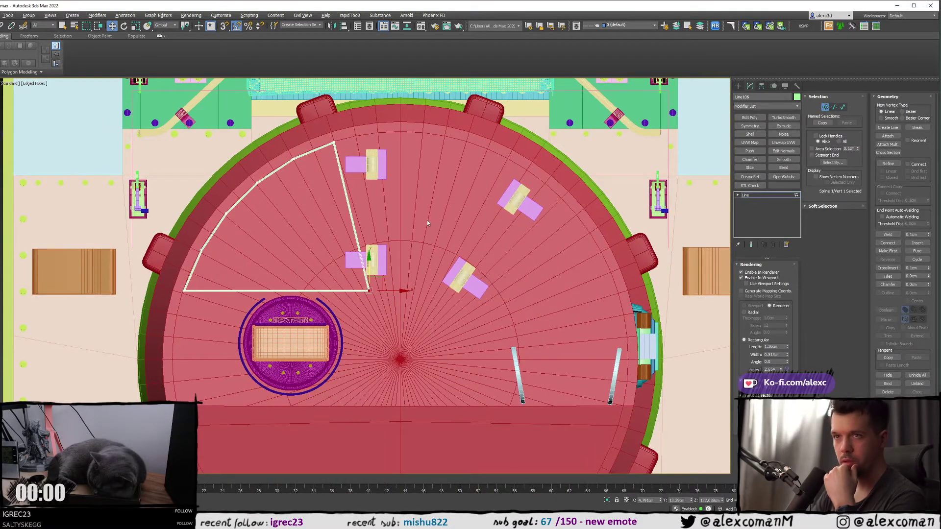
middle_drag(234, 222, 272, 221)
middle_drag(375, 136, 439, 85)
scroll(444, 126, up, 4)
- Rotate and move the two hinges beside the outline so their barrels line up with its slanted edge
click(740, 85)
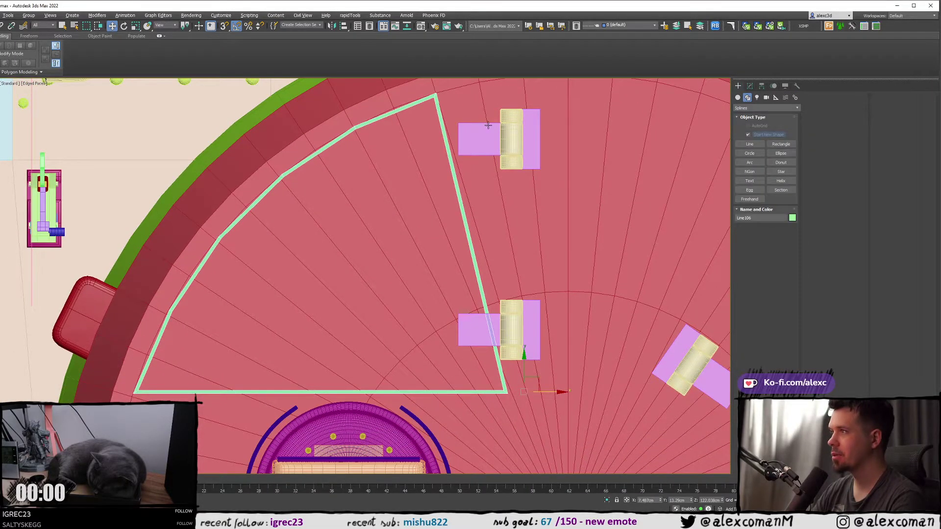
ctrl+click(519, 139)
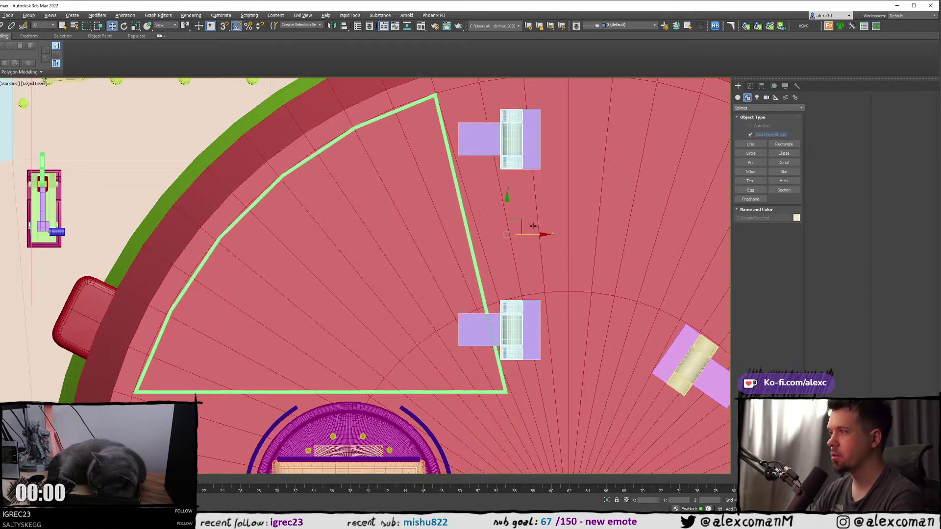
drag(530, 233, 492, 223)
key(e)
key(w)
key(e)
key(w)
click(514, 317)
scroll(513, 317, up, 5)
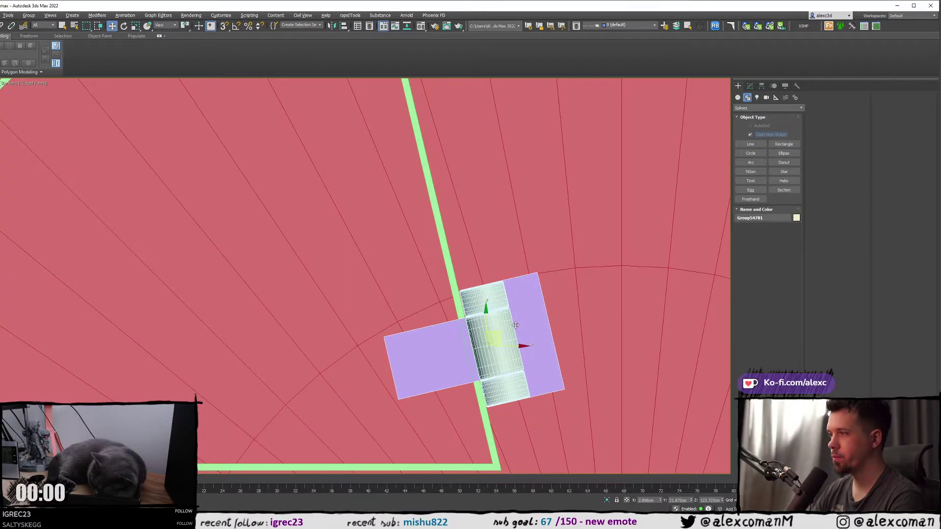
scroll(506, 331, down, 2)
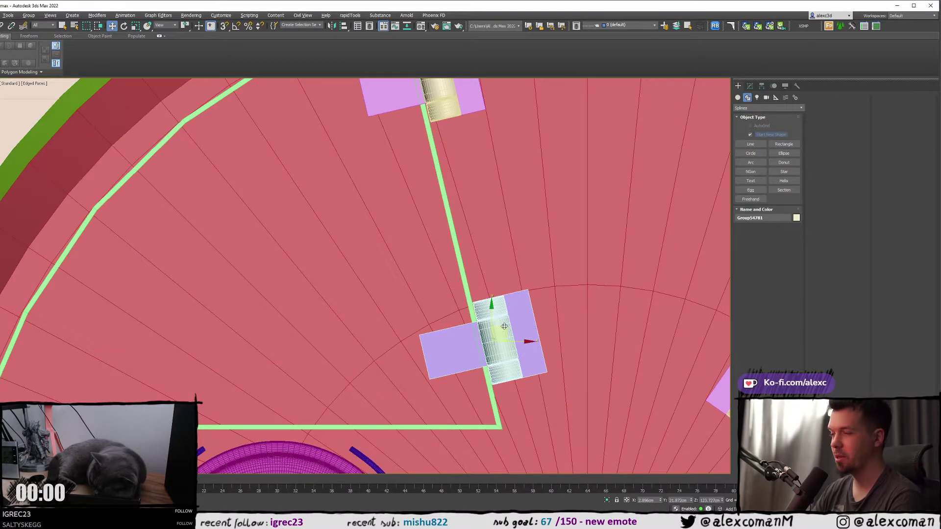
- Examine the aligned hinges and the spline outline on the round roof in the perspective view
key(alt+w)
middle_click(543, 341)
key(alt+w)
alt+middle_drag(543, 341, 505, 325)
scroll(504, 320, down, 3)
middle_drag(460, 269, 470, 308)
scroll(457, 285, up, 3)
middle_drag(423, 259, 410, 248)
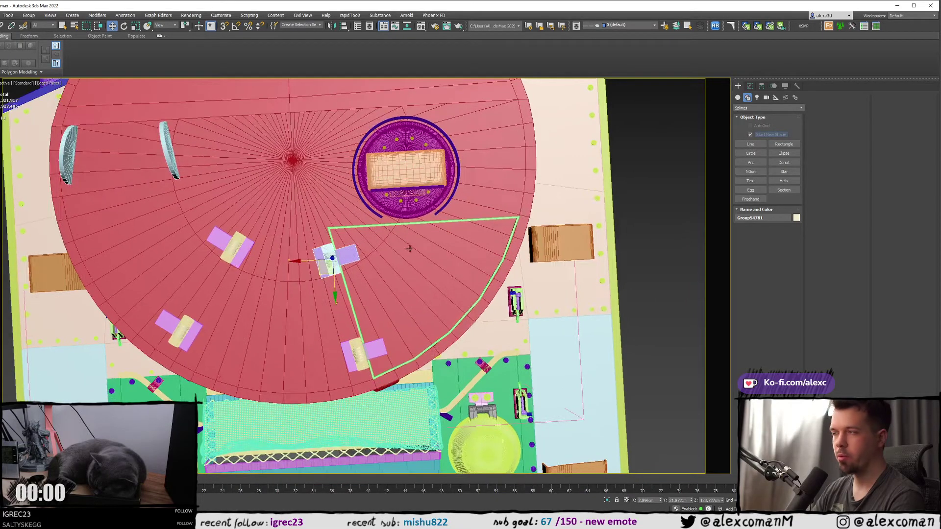
scroll(409, 249, down, 2)
scroll(410, 255, up, 2)
scroll(409, 255, up, 2)
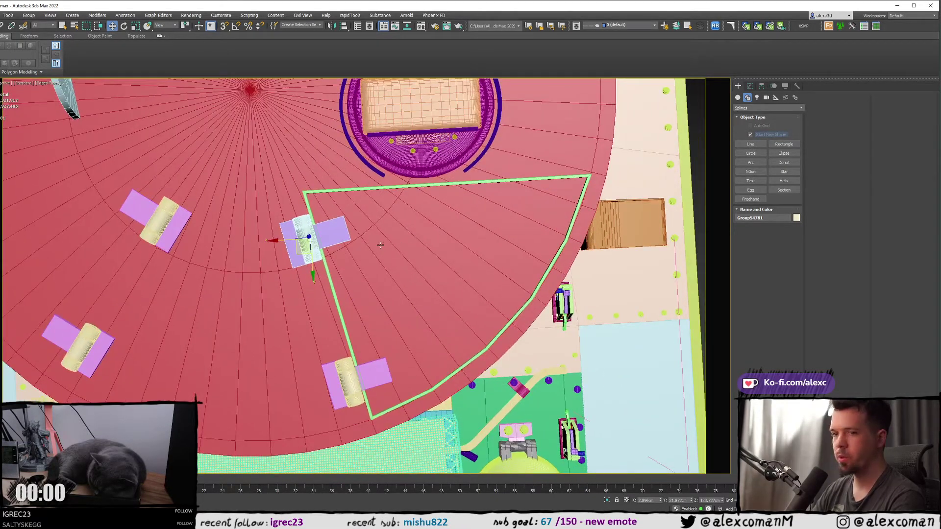
click(324, 257)
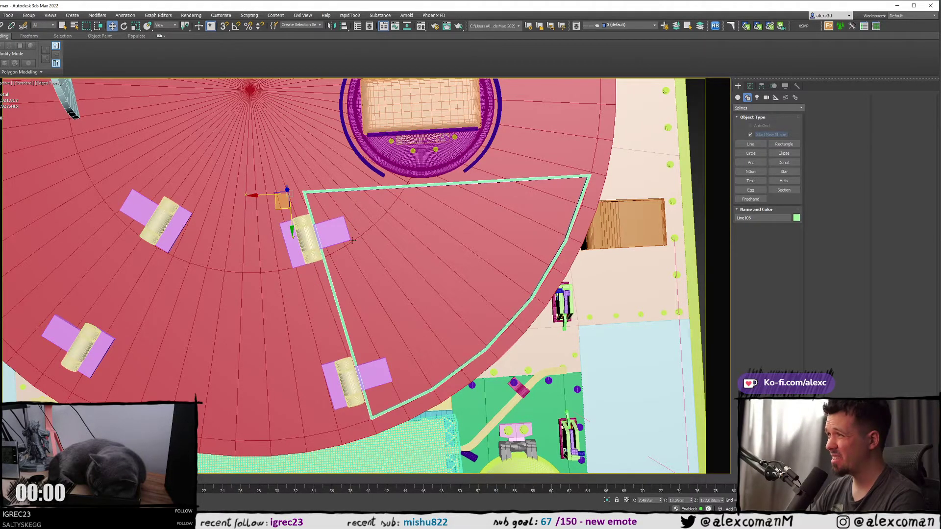
mouse_move(387, 198)
middle_down()
mouse_move(375, 207)
mouse_move(390, 199)
middle_up()
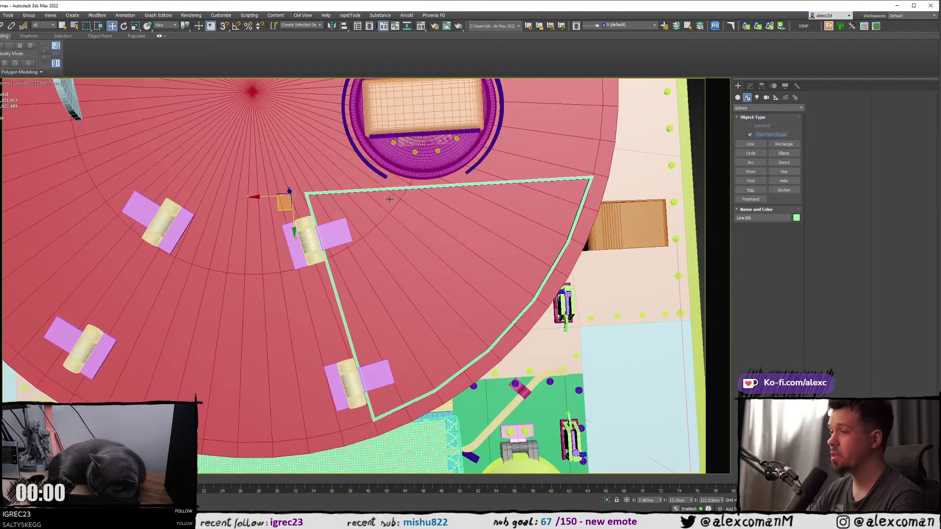
scroll(398, 214, down, 4)
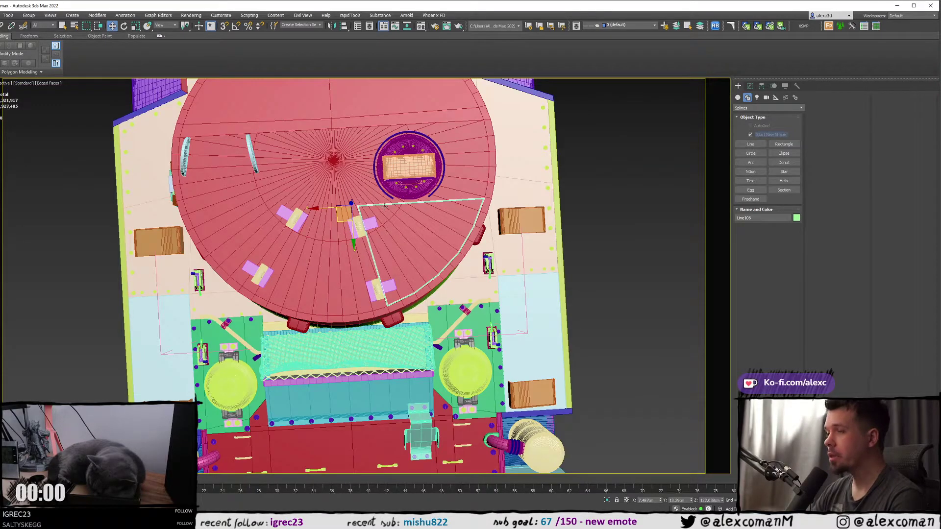
scroll(362, 216, up, 3)
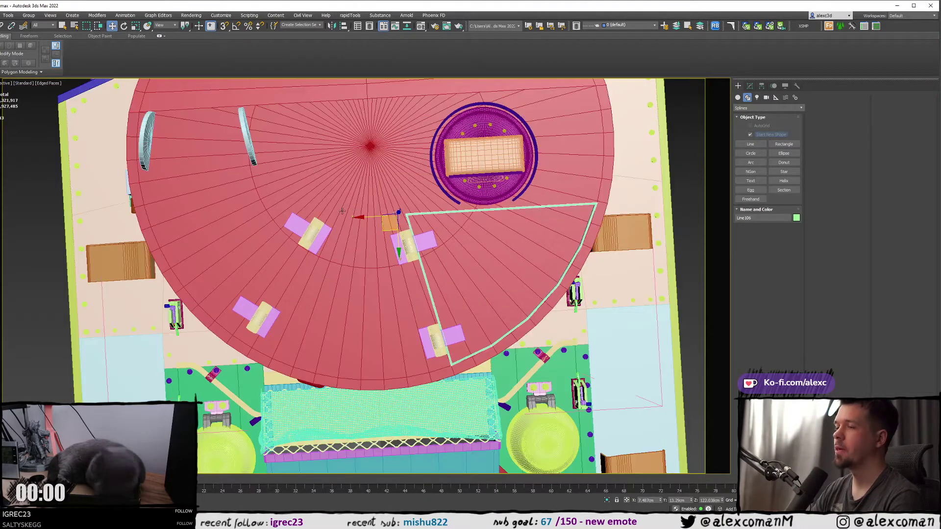
middle_drag(308, 167, 347, 235)
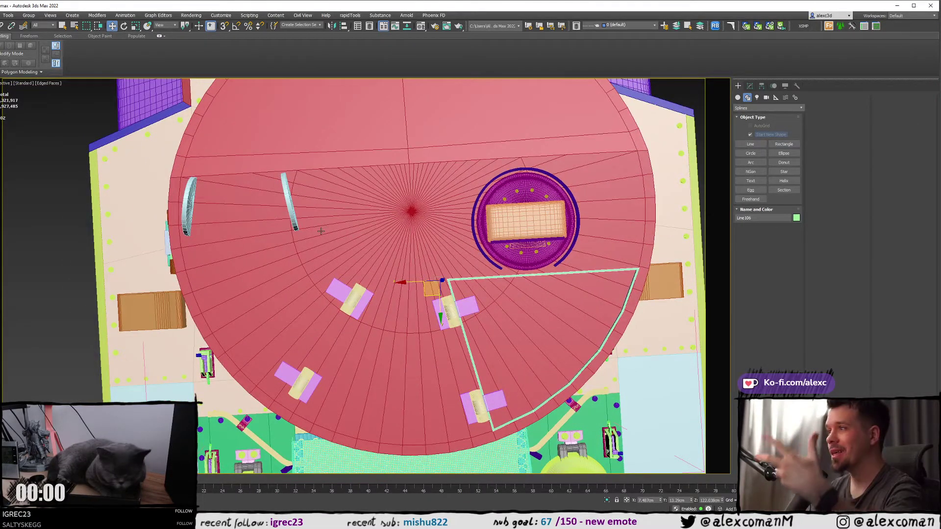
scroll(319, 225, down, 4)
scroll(283, 197, up, 3)
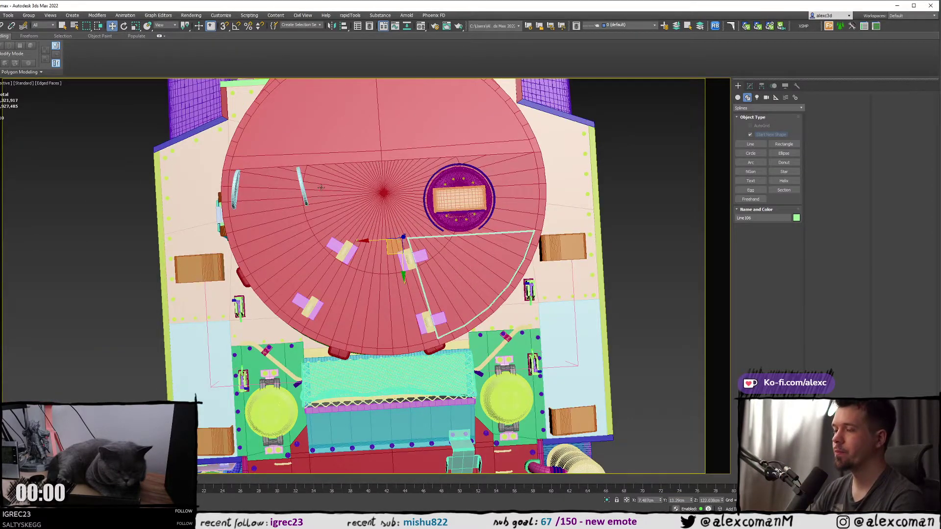
middle_drag(316, 225, 293, 200)
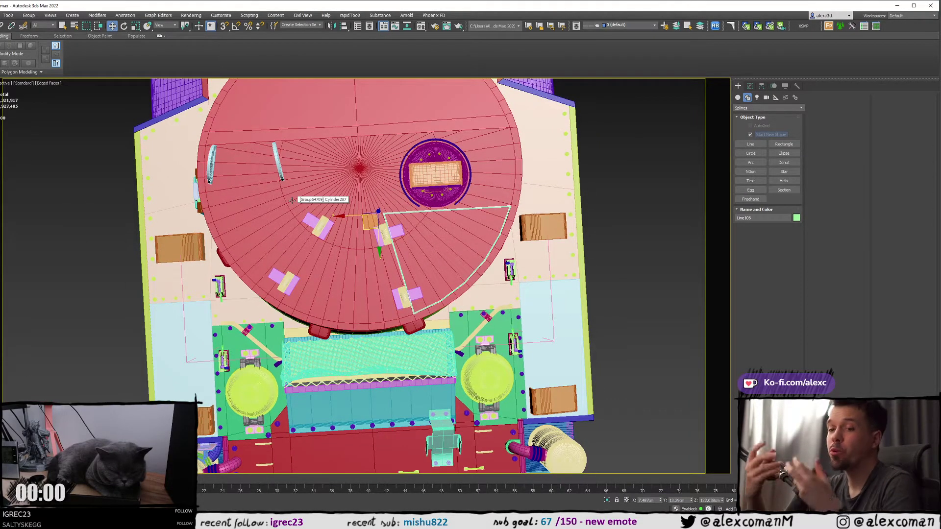
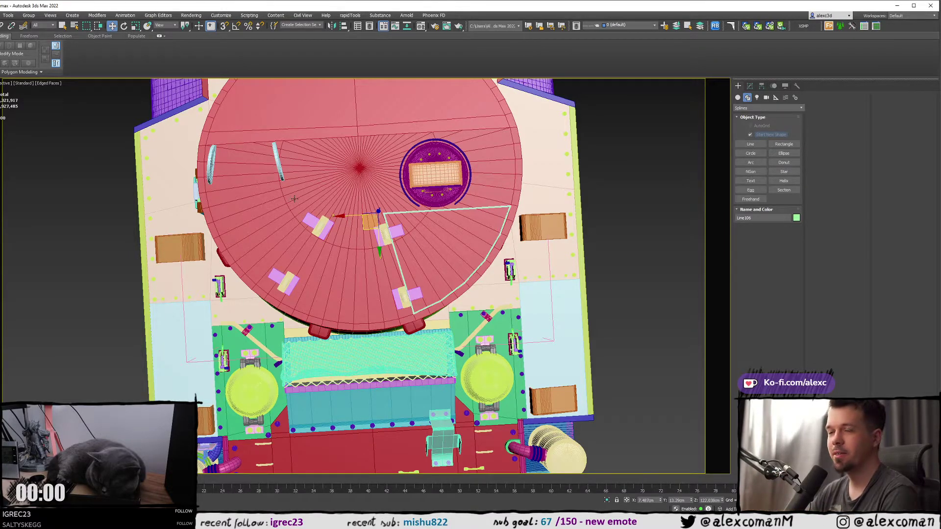
- Fillet the outline's corner vertex beside the inner hinge, near the round purple hatch
scroll(392, 206, up, 5)
middle_drag(399, 226, 348, 208)
key(1)
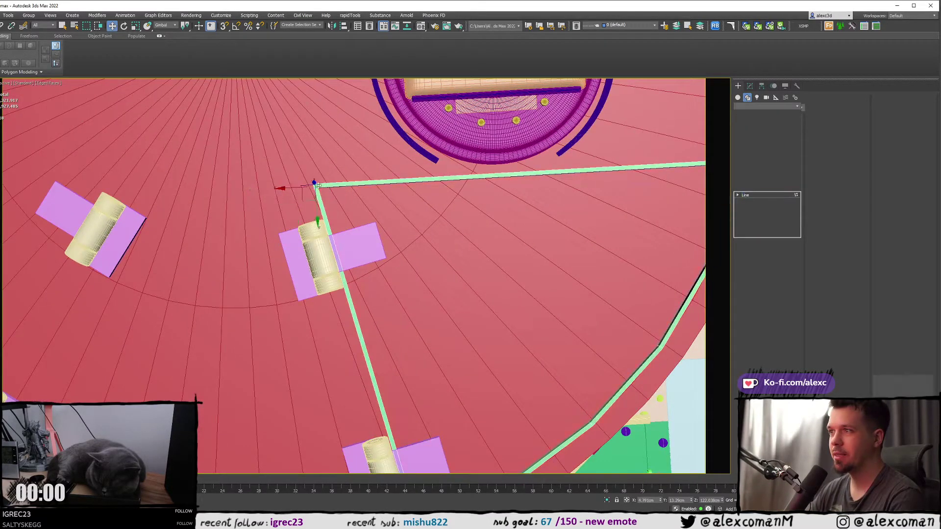
key(F3)
key(F3)
scroll(343, 205, down, 6)
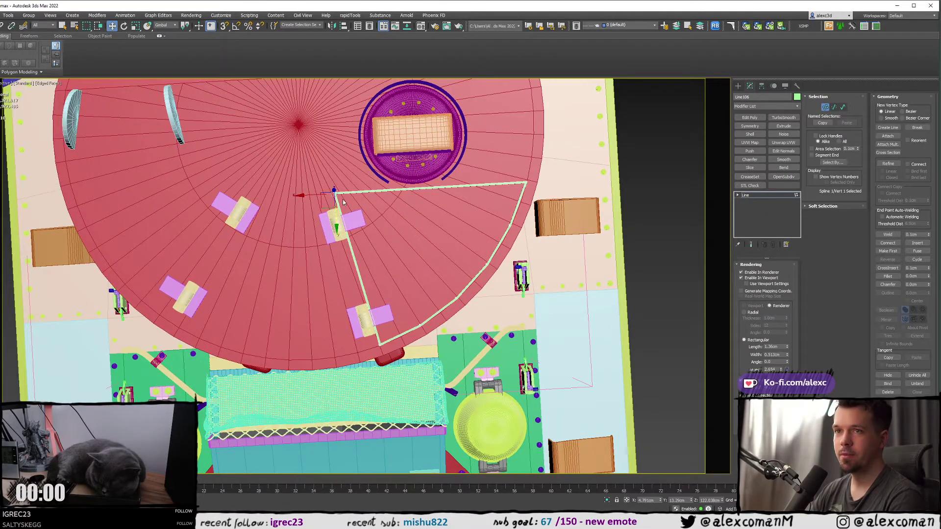
scroll(342, 199, up, 8)
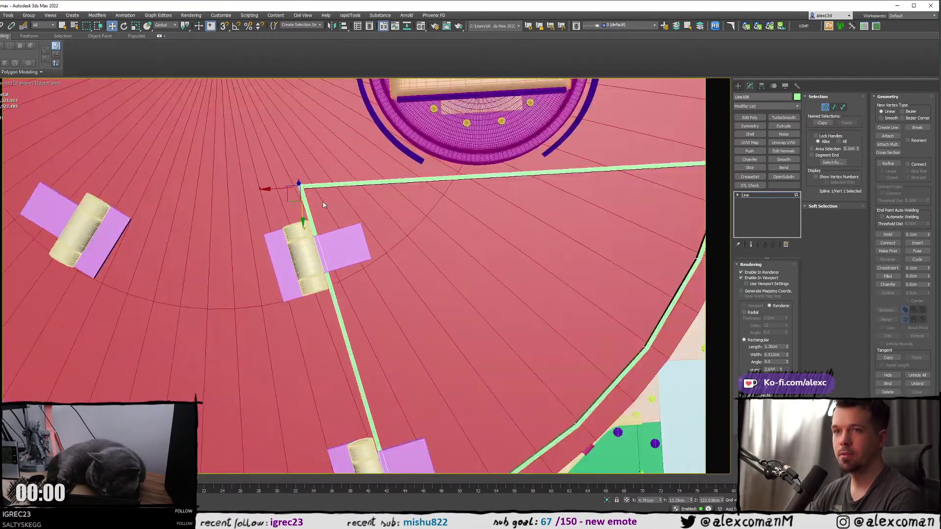
middle_drag(323, 205, 245, 180)
scroll(245, 184, down, 2)
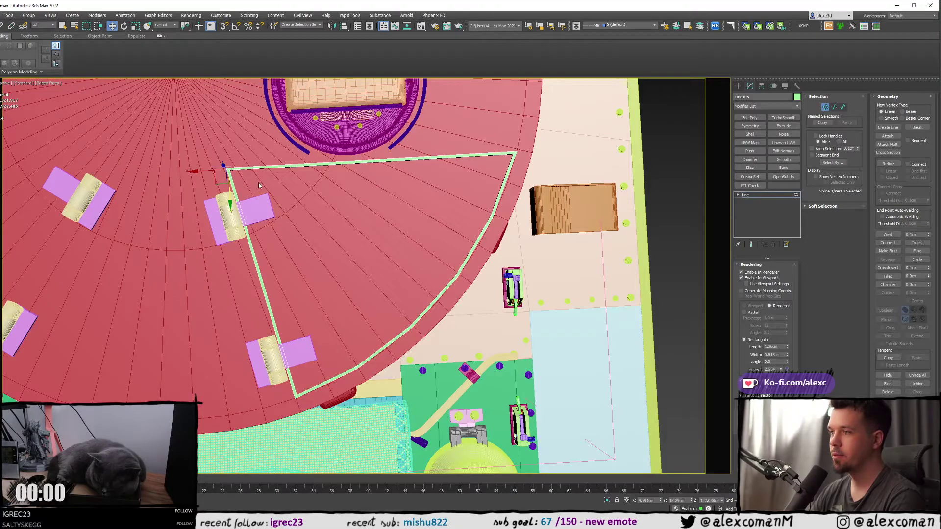
click(493, 217)
drag(198, 133, 347, 186)
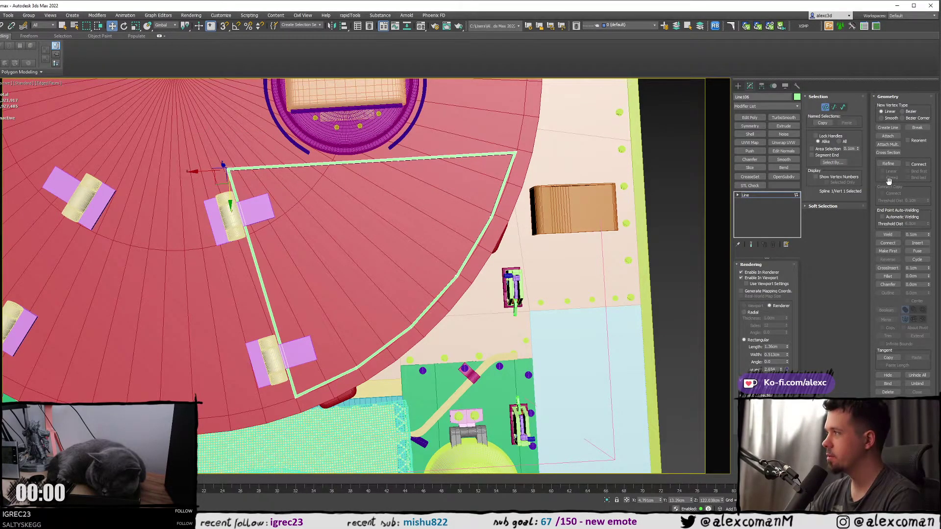
click(917, 277)
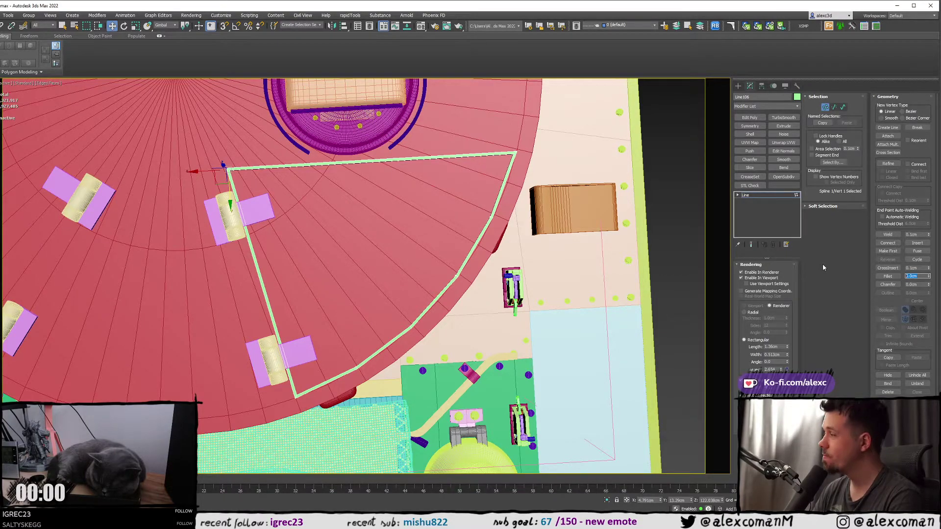
key(Return)
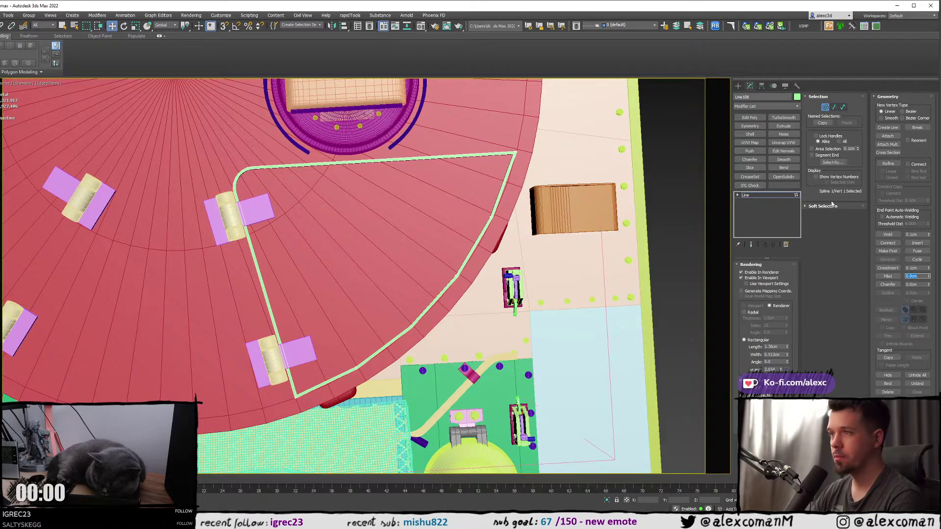
click(619, 206)
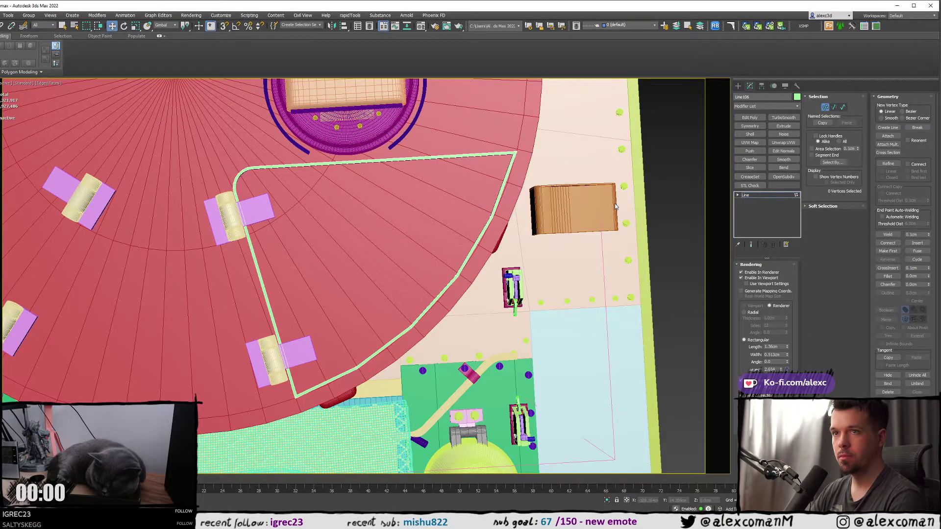
scroll(615, 206, down, 10)
scroll(581, 208, up, 2)
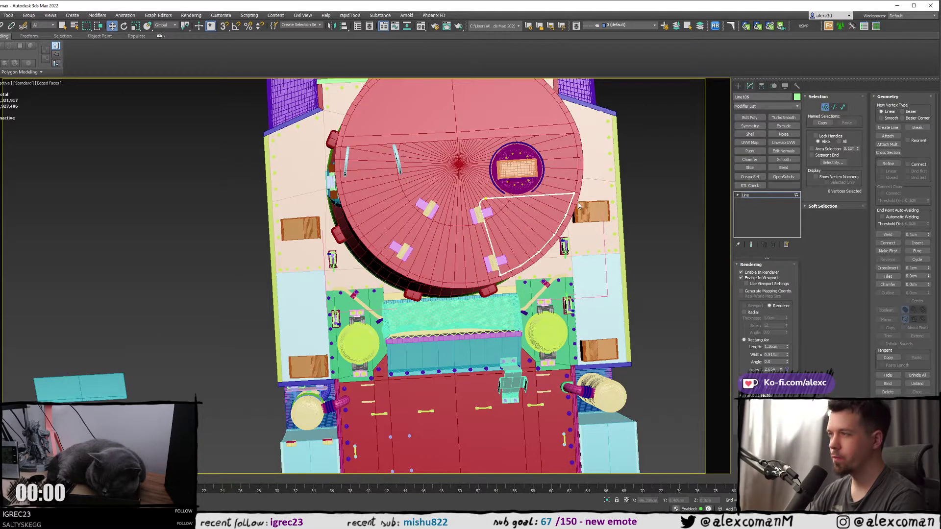
- Switch back to the top view of the roof and undo the corner fillet on the outline
key(alt+w)
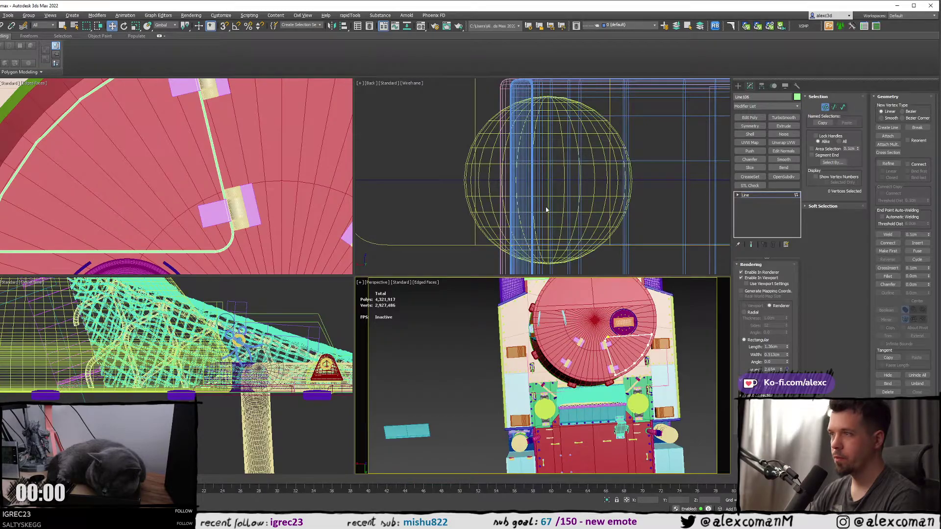
middle_click(239, 182)
key(alt+w)
scroll(239, 182, down, 4)
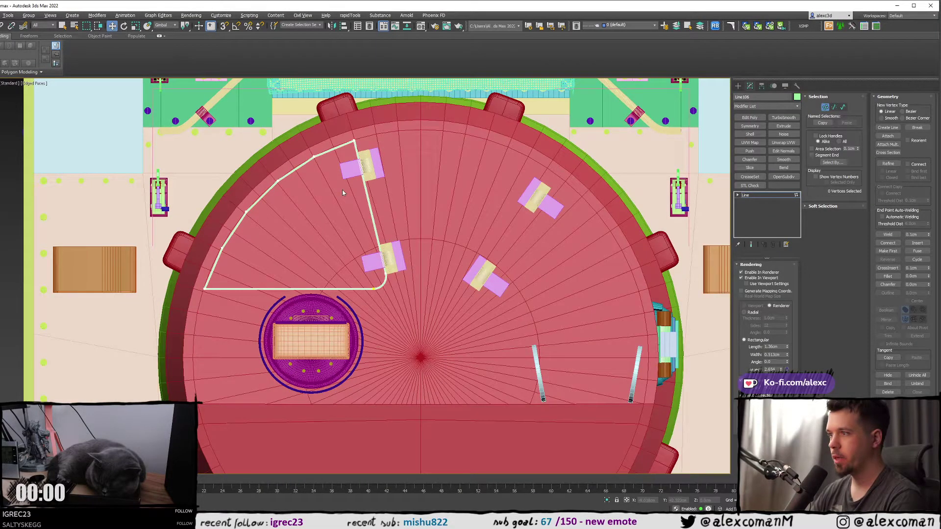
key(ctrl+z)
- Shift both end vertices of the outline's slanted edge horizontally away from the hinge barrels, onto the hinge plates
drag(317, 114, 463, 321)
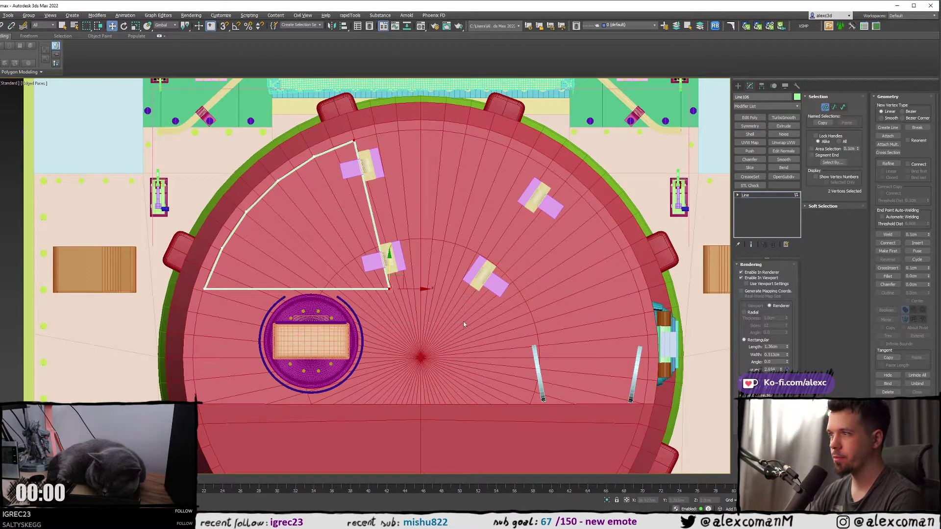
middle_drag(463, 321, 480, 312)
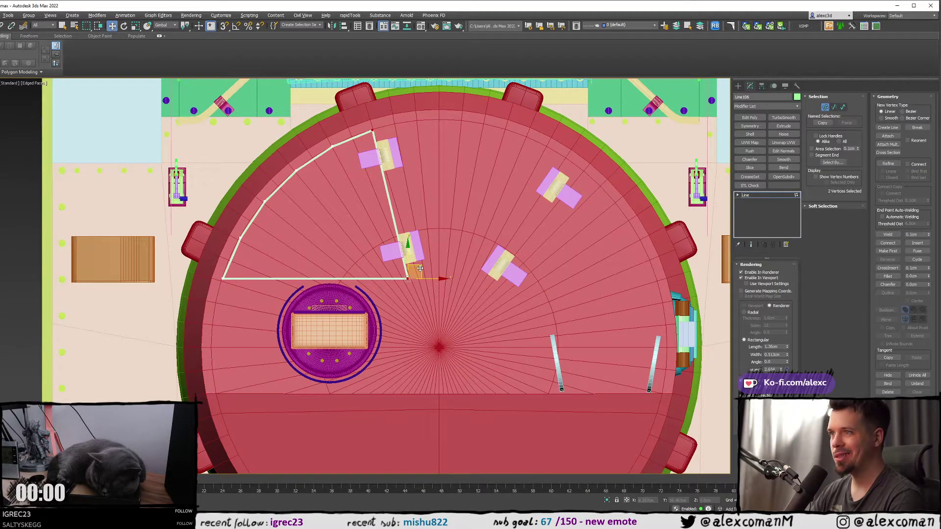
drag(424, 278, 407, 279)
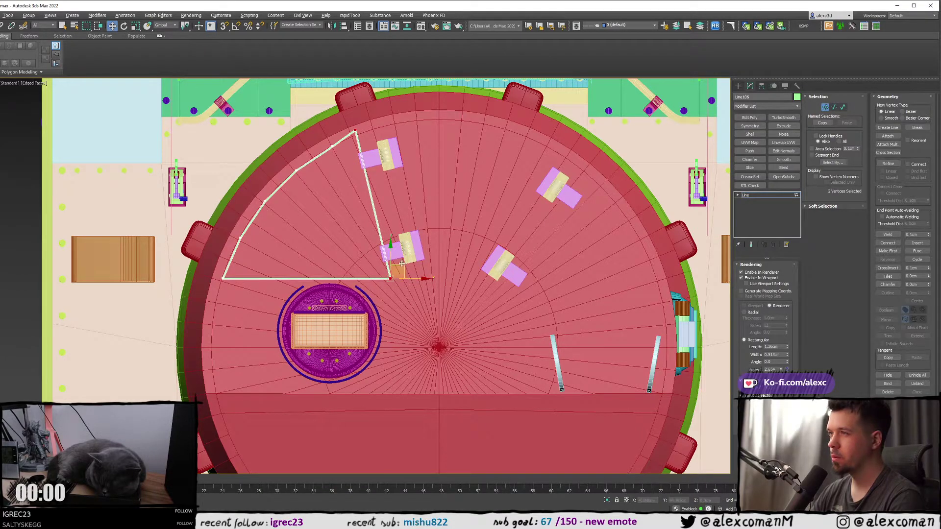
- Nudge the outline's corner vertex beside the outer hinge slightly away from the roof rim
click(355, 131)
scroll(349, 123, up, 3)
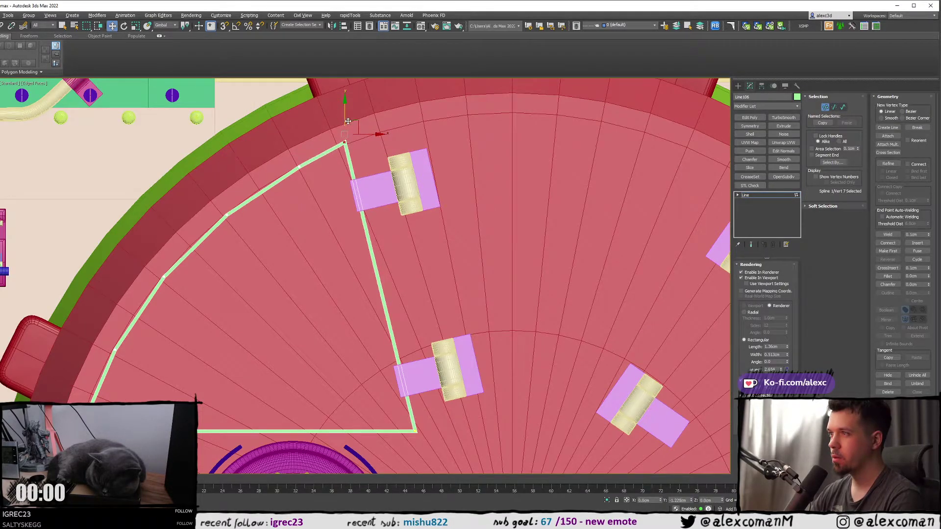
drag(347, 121, 351, 124)
click(299, 167)
middle_drag(302, 178, 342, 154)
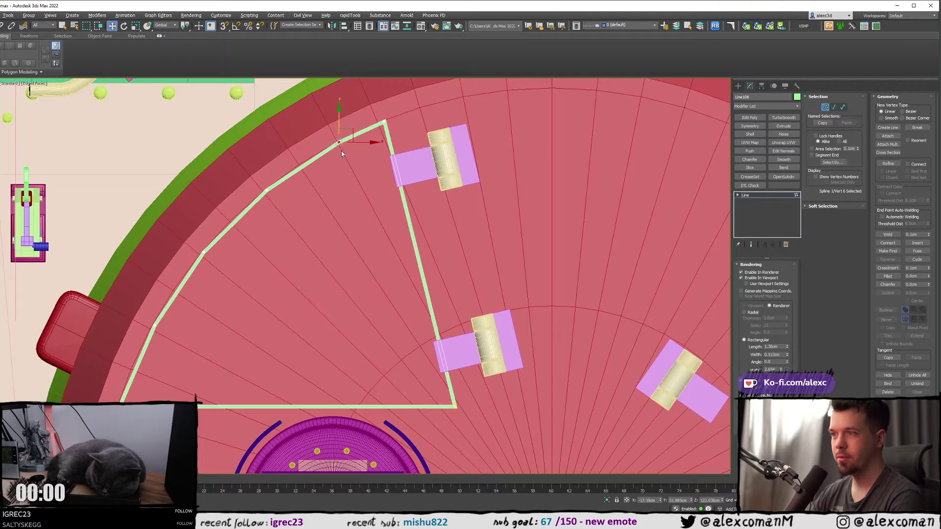
- Reposition the two middle vertices of the outline's curved edge so the edge runs parallel to the roof rim
click(155, 325)
middle_drag(188, 317, 254, 266)
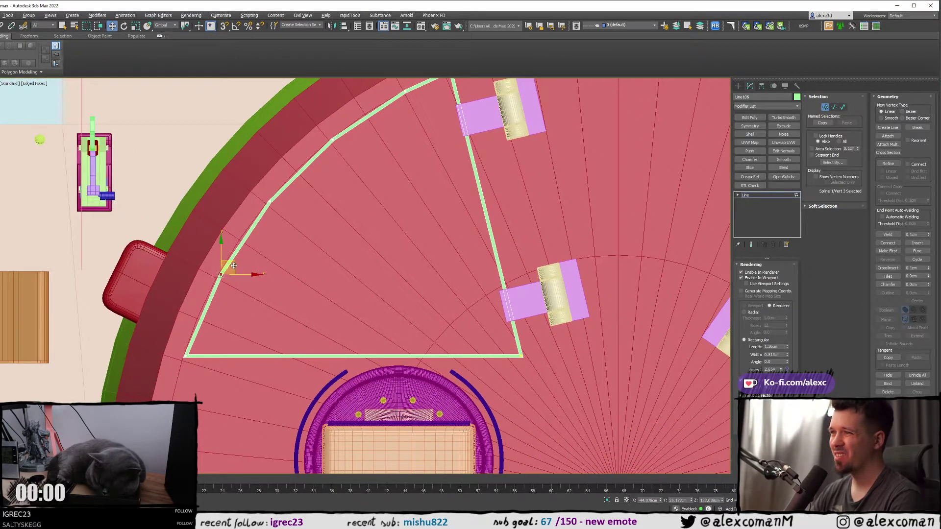
click(270, 201)
middle_drag(289, 223, 304, 254)
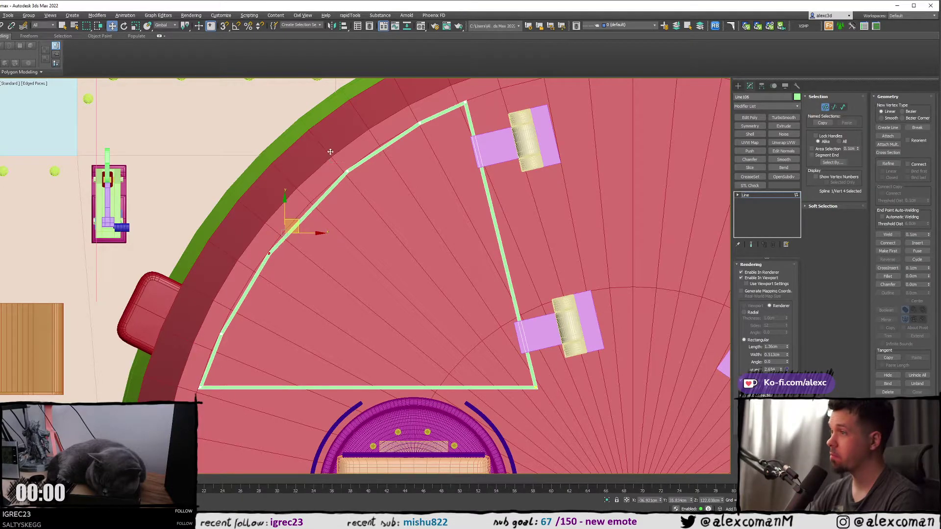
click(346, 172)
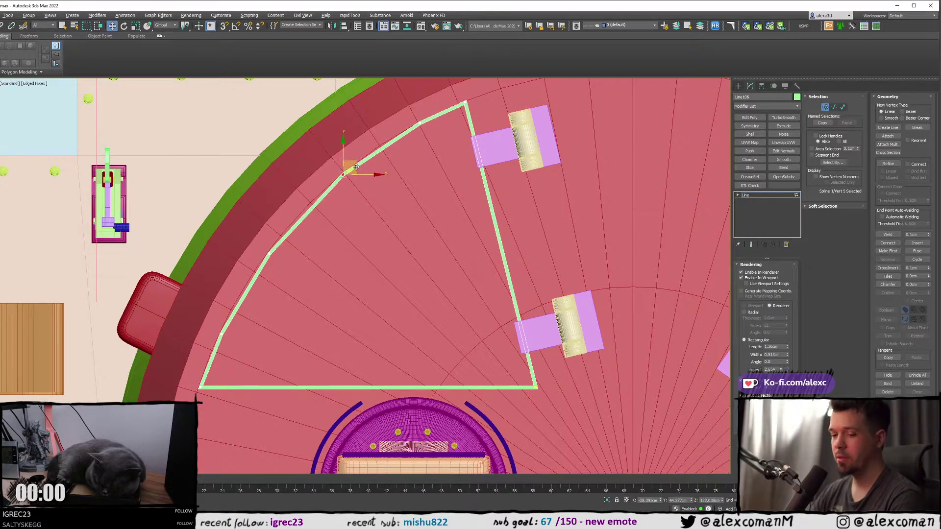
click(269, 252)
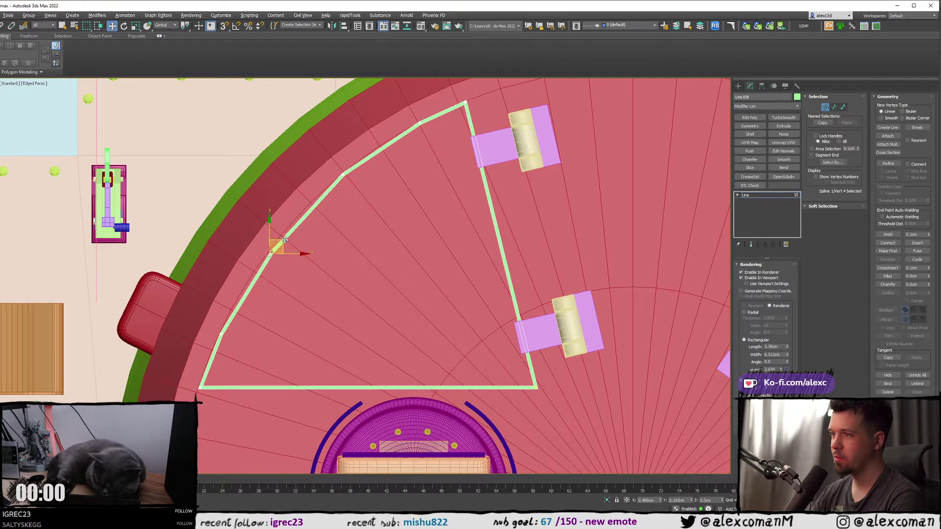
- Fine-tune the remaining bends of the outline's curved edge to even out its gap to the rim, and deselect the vertices
click(344, 173)
drag(359, 162, 353, 168)
click(420, 123)
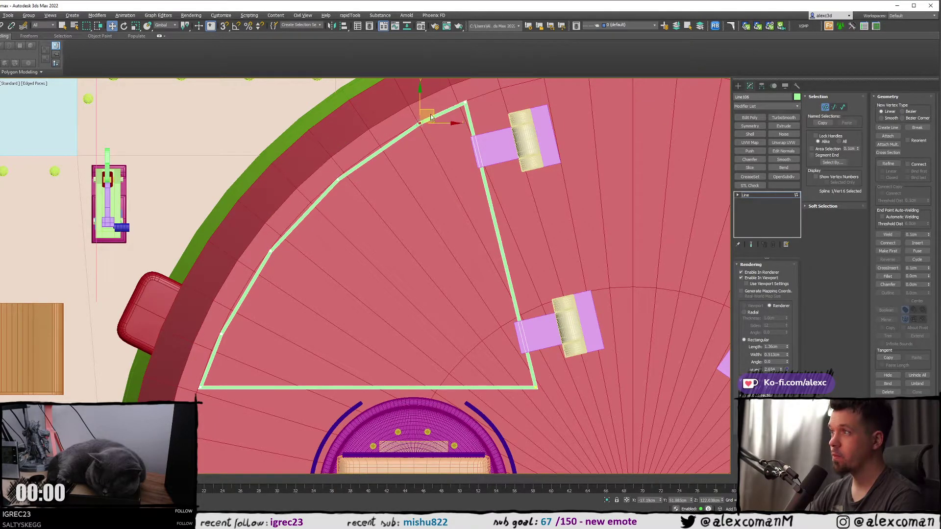
drag(433, 112, 424, 116)
middle_drag(346, 176, 356, 174)
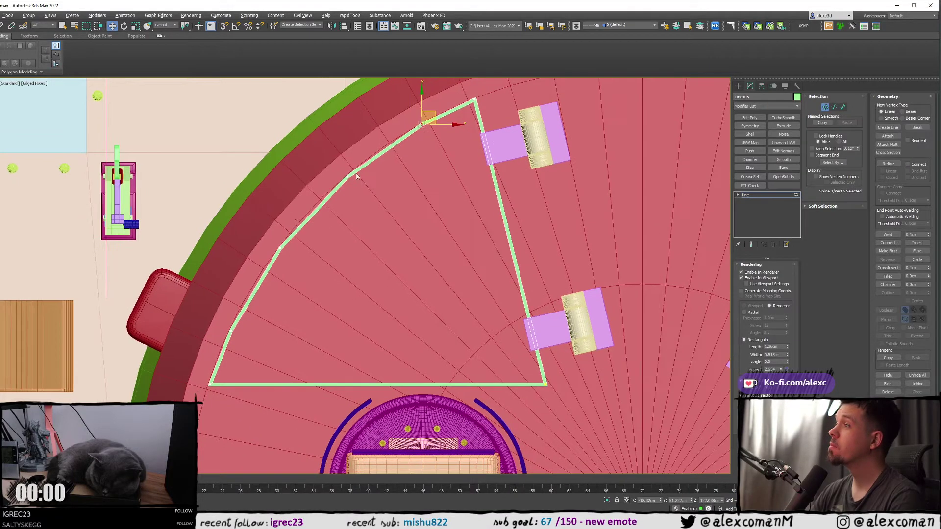
drag(254, 313, 227, 338)
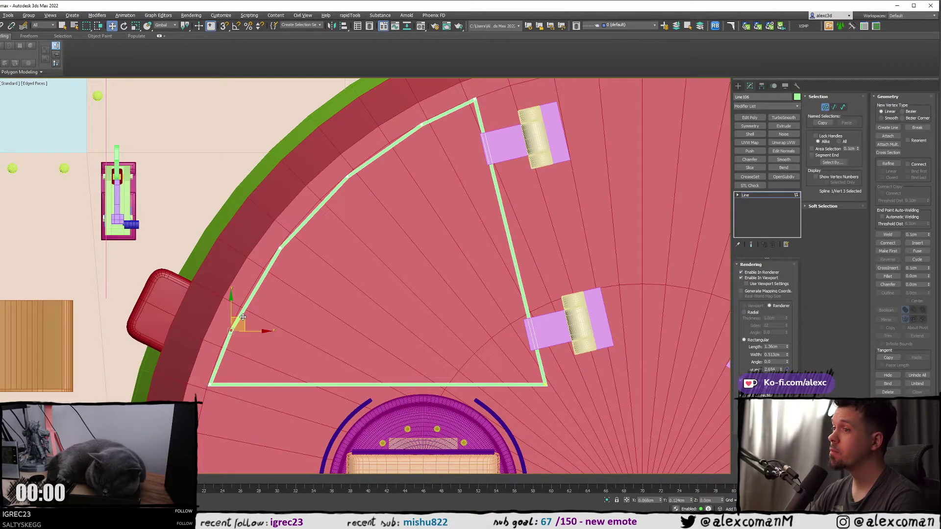
click(298, 274)
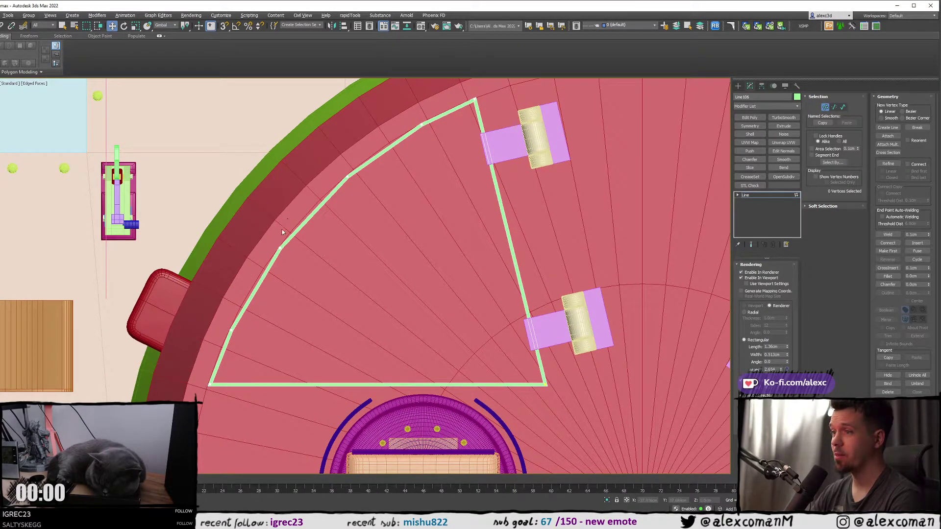
- Examine the adjusted outline in the perspective view, with its corner vertex near the round purple hatch selected
middle_drag(235, 315, 321, 237)
middle_drag(341, 291, 332, 294)
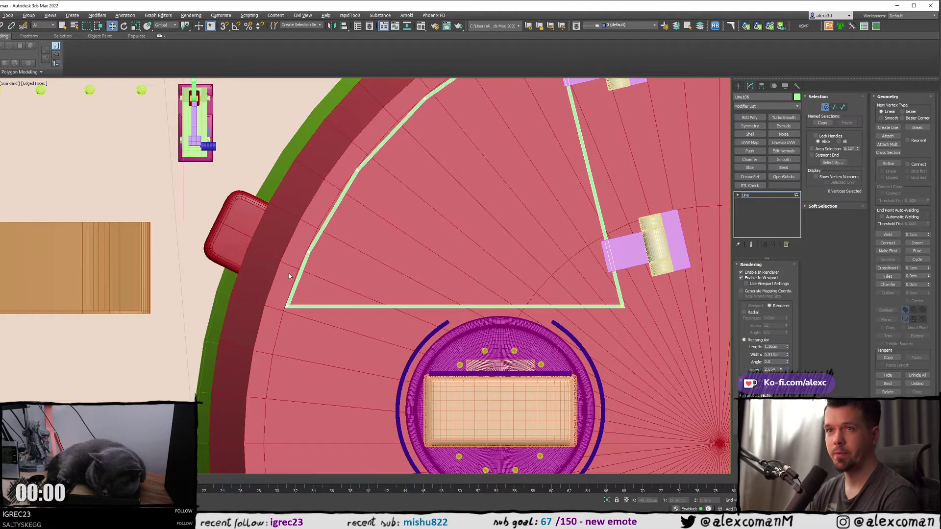
scroll(290, 273, down, 2)
key(alt+w)
middle_click(494, 300)
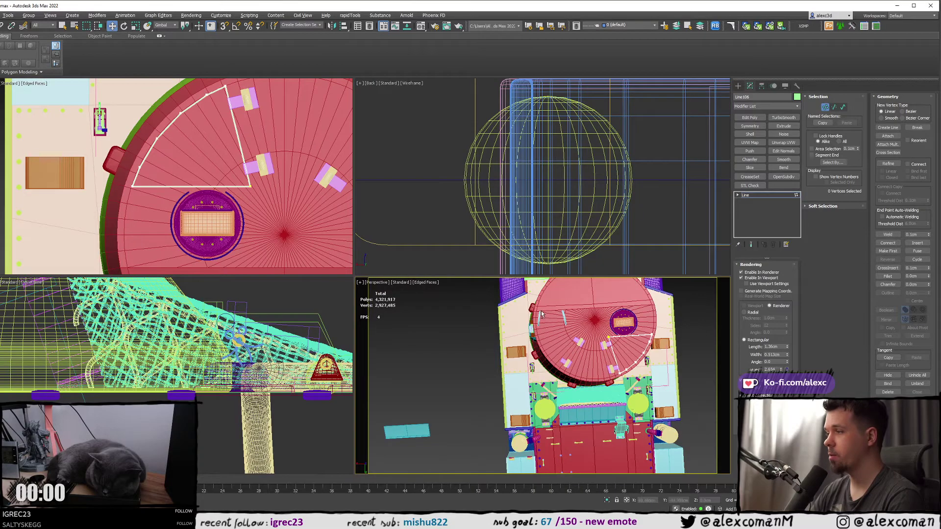
key(alt+w)
middle_drag(494, 299, 409, 293)
scroll(372, 303, up, 3)
middle_drag(454, 263, 425, 291)
drag(336, 182, 398, 207)
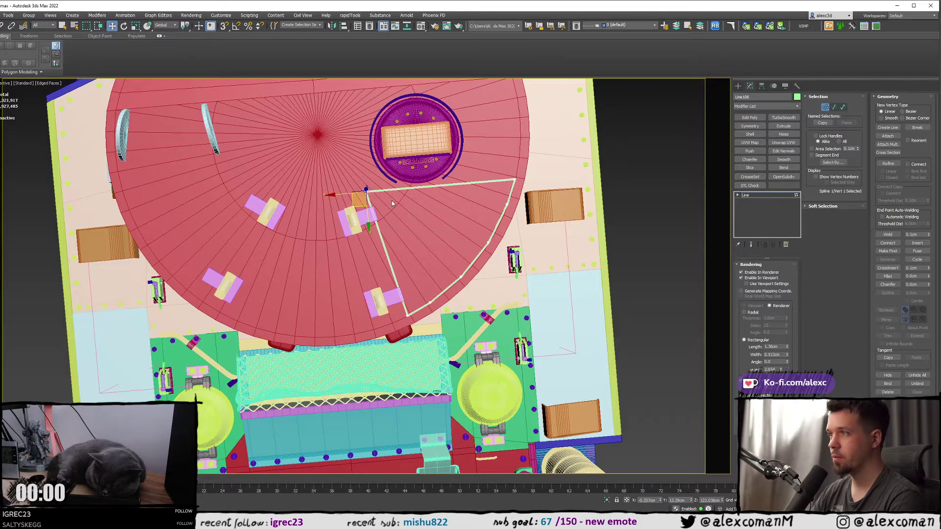
scroll(393, 203, down, 6)
alt+middle_drag(392, 215, 376, 201)
scroll(375, 200, up, 2)
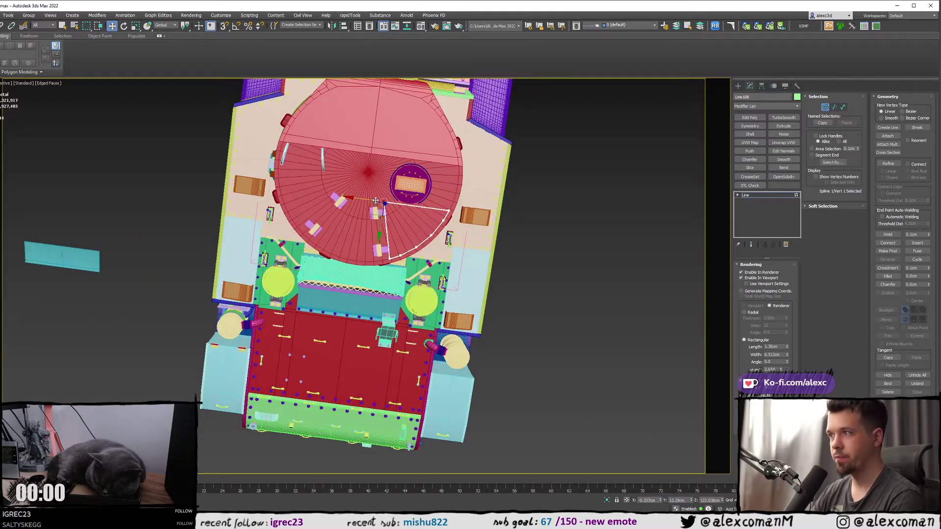
scroll(376, 201, up, 2)
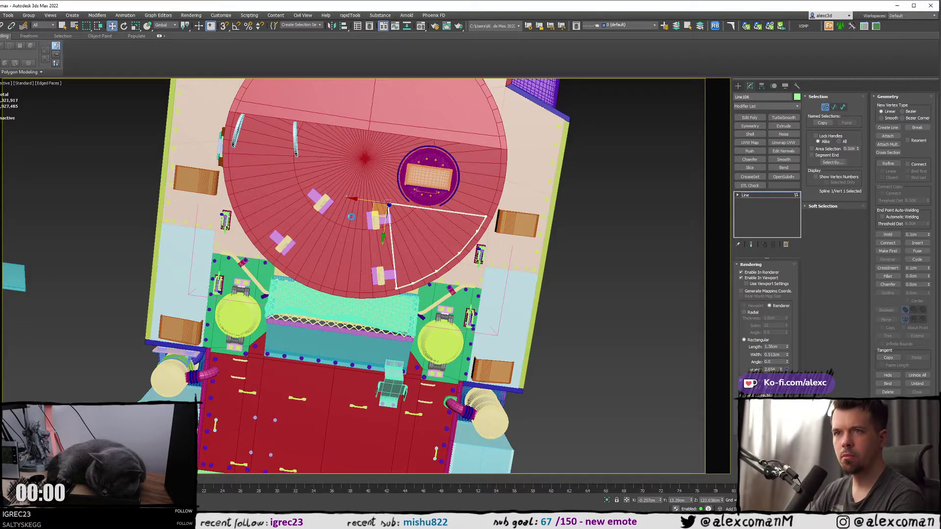
scroll(352, 217, up, 3)
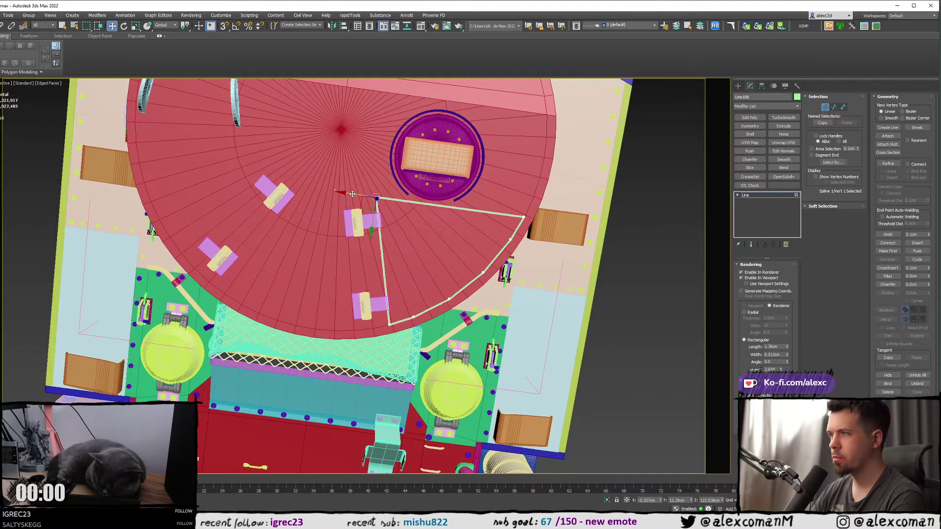
drag(348, 193, 346, 194)
- Inspect the outline and its neighbouring hinges from above and in relation to the whole vehicle
middle_drag(345, 194, 466, 272)
scroll(477, 237, up, 4)
scroll(556, 300, down, 6)
mouse_move(466, 272)
alt+middle_down()
mouse_move(451, 268)
mouse_move(458, 271)
alt+middle_up()
scroll(451, 268, up, 3)
scroll(458, 271, up, 2)
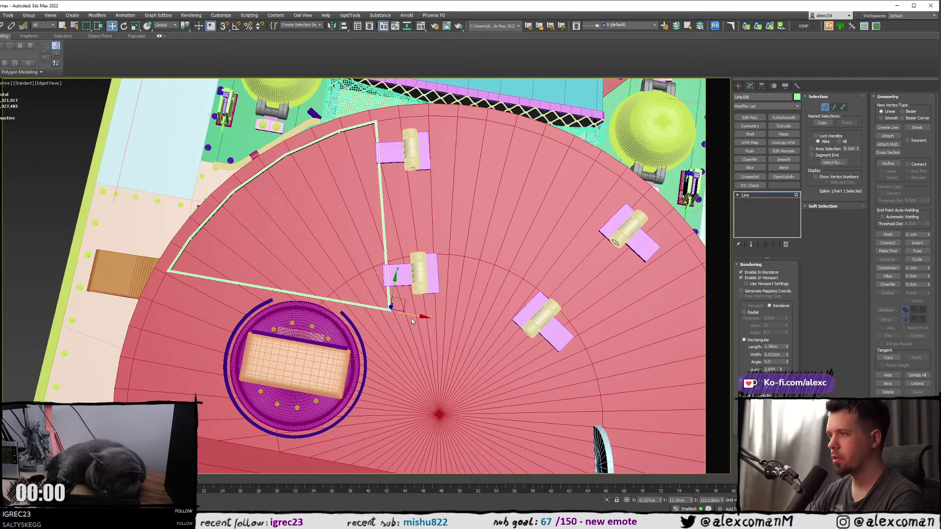
middle_drag(410, 316, 423, 321)
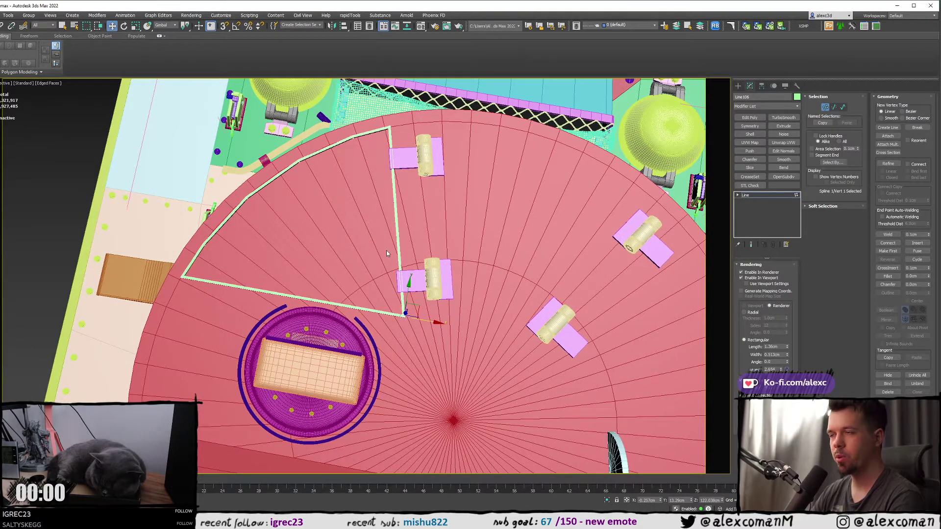
scroll(386, 253, down, 8)
key(alt+w)
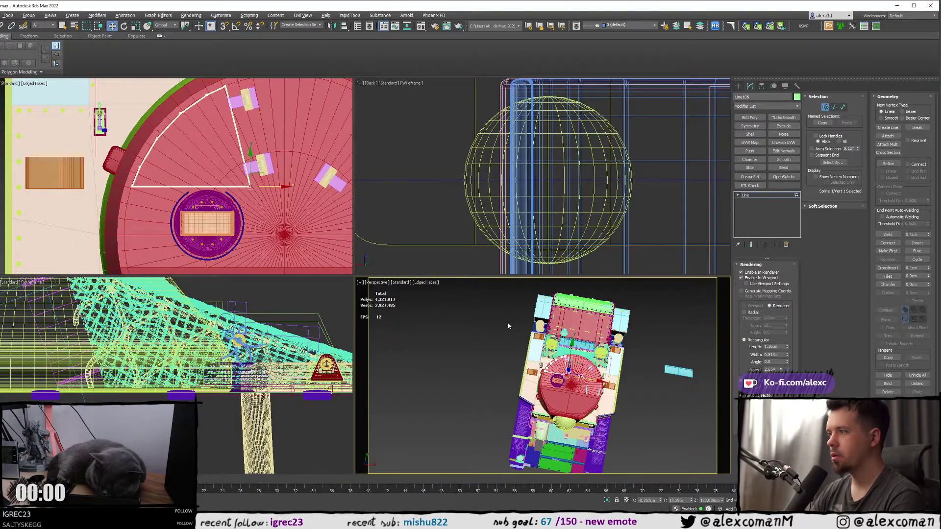
key(alt+w)
alt+middle_drag(508, 326, 445, 289)
scroll(425, 241, up, 4)
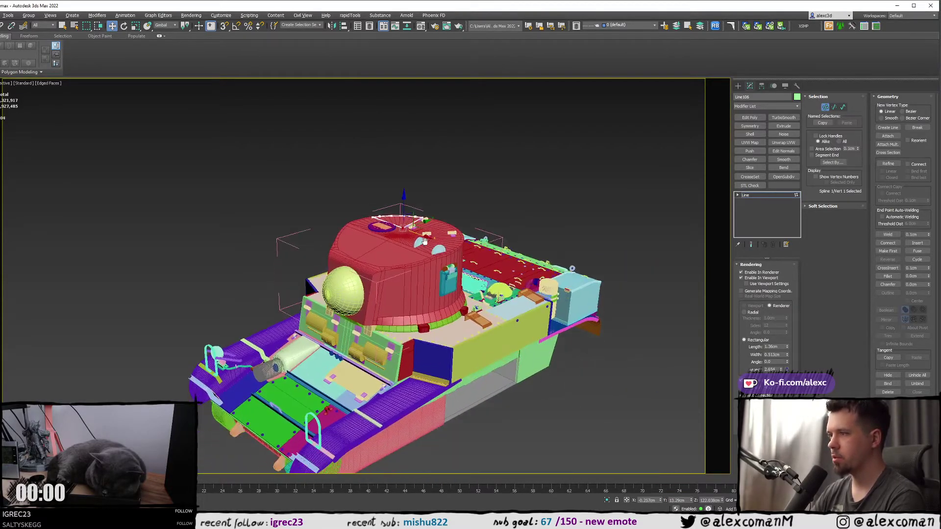
alt+middle_drag(424, 242, 483, 289)
scroll(488, 292, up, 6)
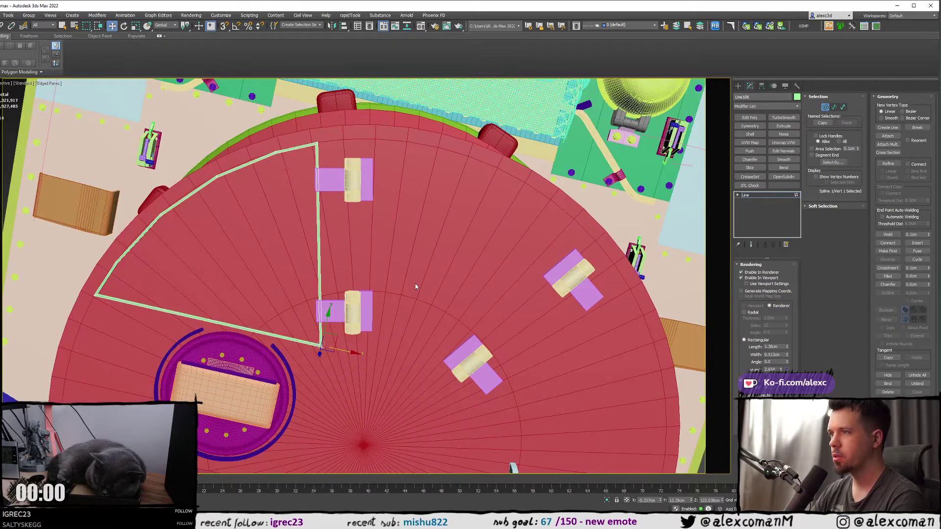
click(416, 287)
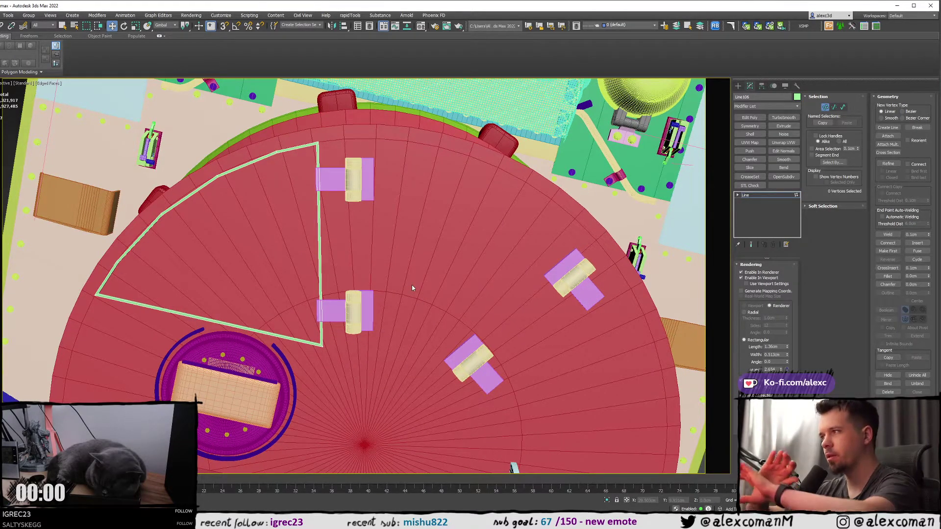
- Check the roof from the side in wireframe and shaded from above, focusing on the outline's corner by the inner hinge
scroll(390, 269, down, 8)
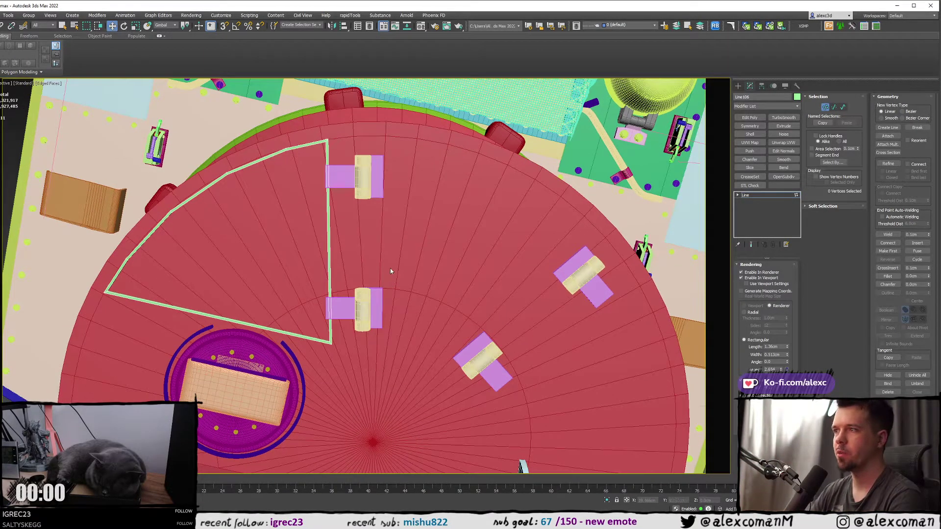
key(alt+w)
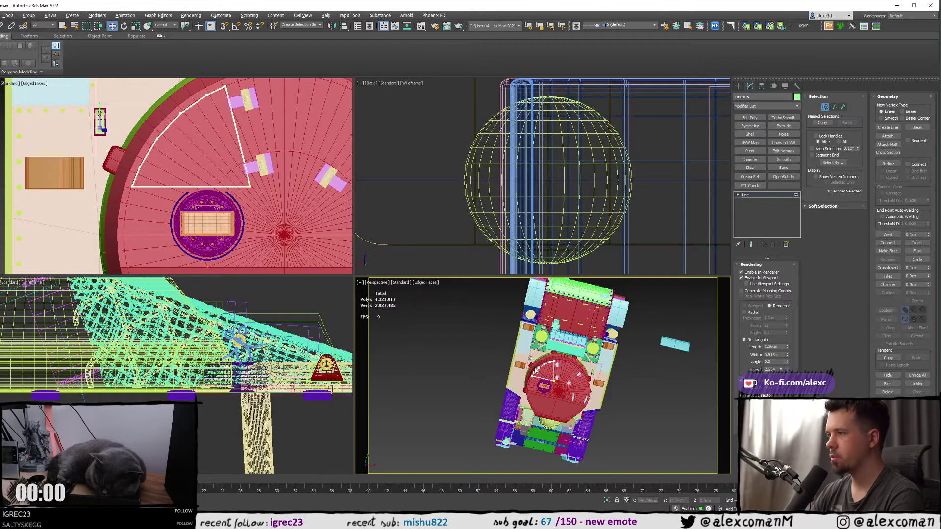
key(alt+w)
alt+middle_drag(460, 306, 407, 193)
key(F3)
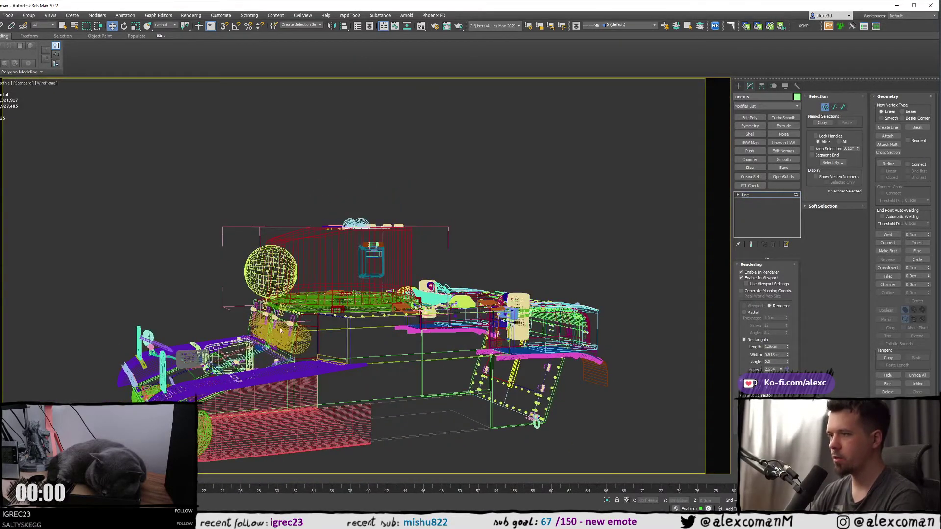
alt+middle_drag(280, 331, 414, 372)
key(F3)
scroll(432, 250, up, 3)
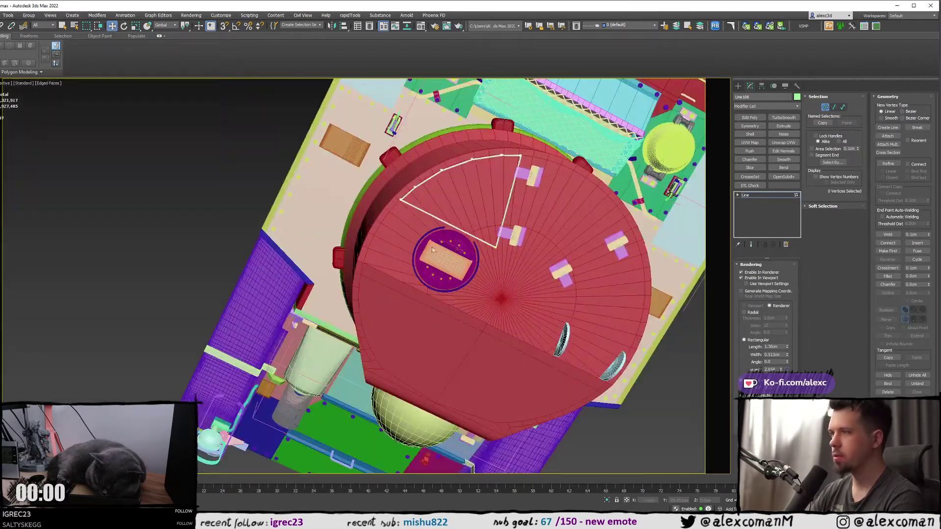
middle_drag(432, 249, 351, 274)
click(399, 279)
scroll(417, 285, up, 2)
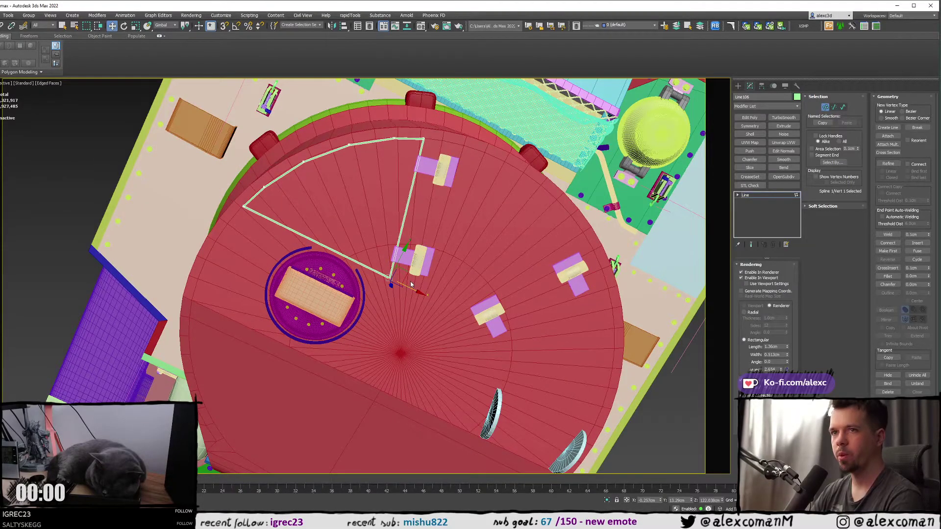
- Leave vertex editing and move the inner hinge in the top view so its barrel sits on the outline's slanted edge
click(739, 86)
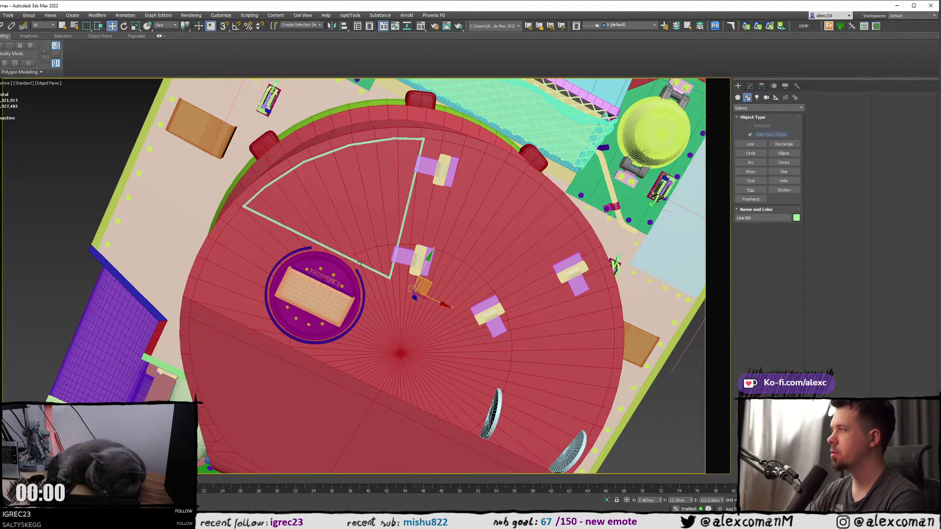
scroll(360, 262, up, 2)
click(431, 274)
key(alt+w)
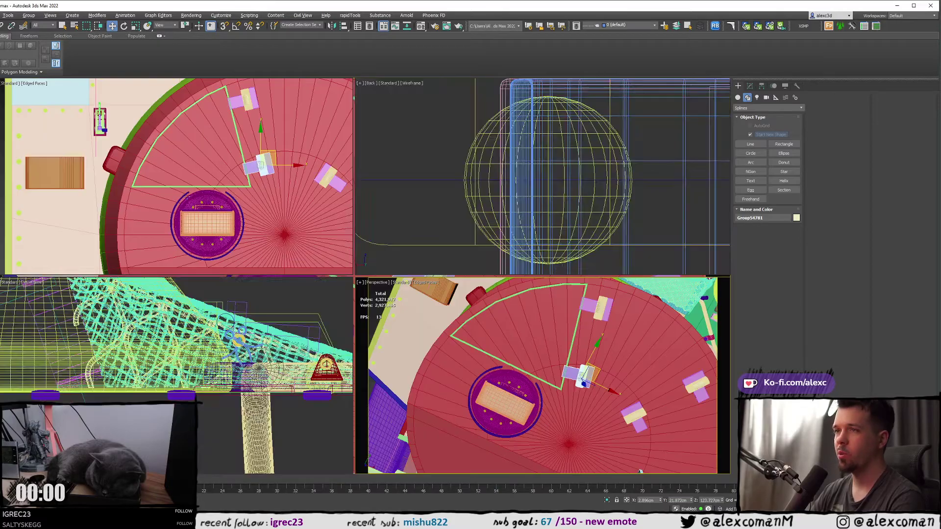
key(alt+w)
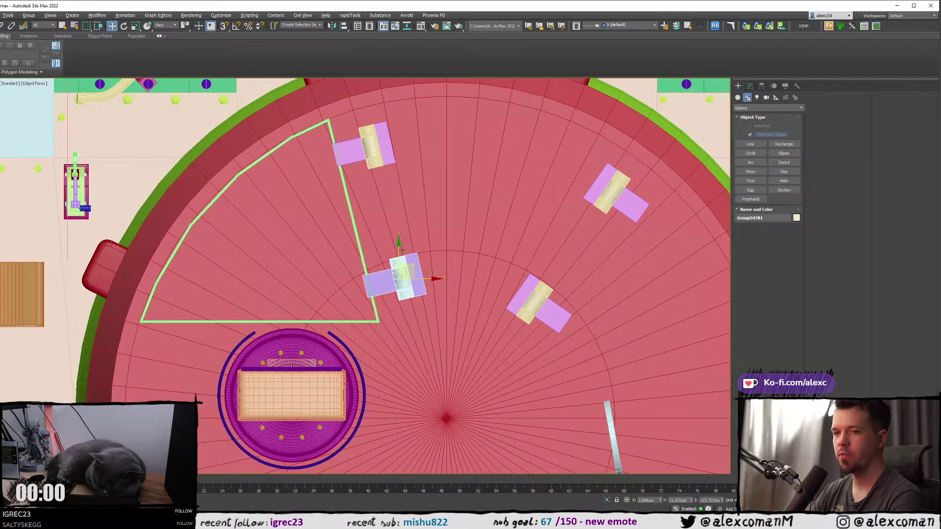
middle_drag(414, 258, 433, 273)
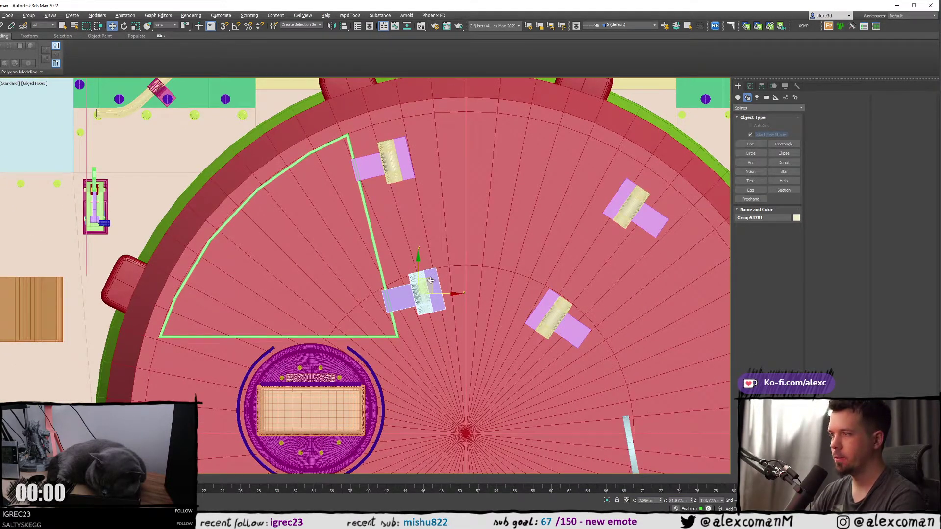
drag(430, 280, 406, 282)
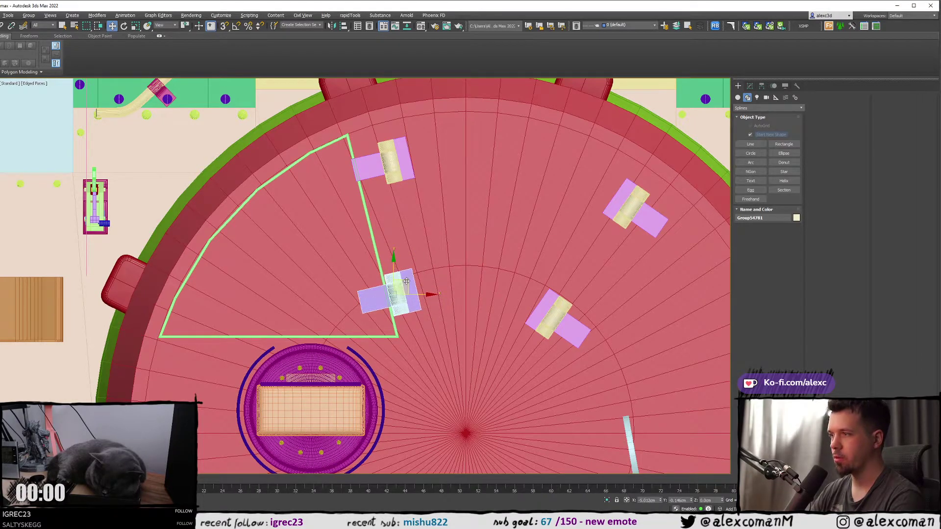
- Move the outer hinge so its barrel sits on the slanted edge too, and check both hinges in the perspective view
click(394, 170)
drag(405, 149, 382, 161)
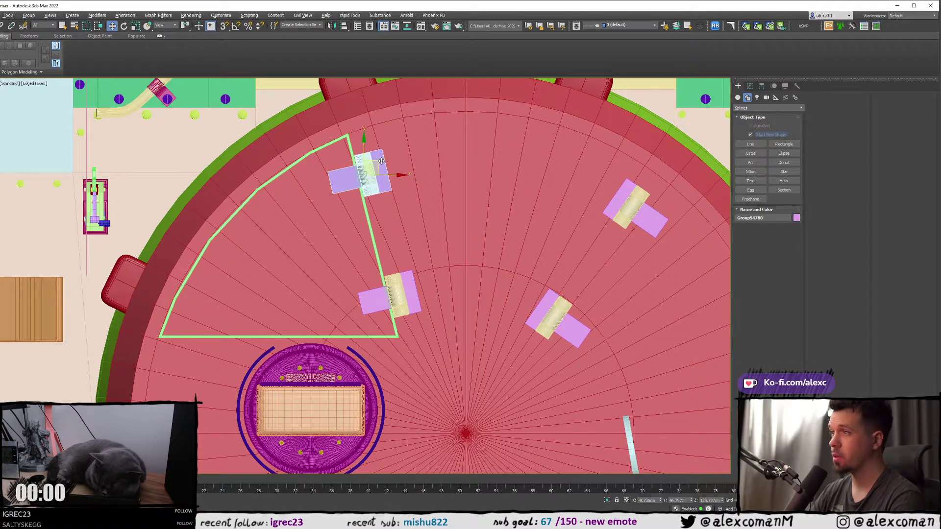
key(alt+w)
middle_click(472, 324)
key(alt+w)
alt+middle_drag(472, 323, 429, 231)
middle_drag(441, 161, 456, 233)
scroll(457, 216, up, 3)
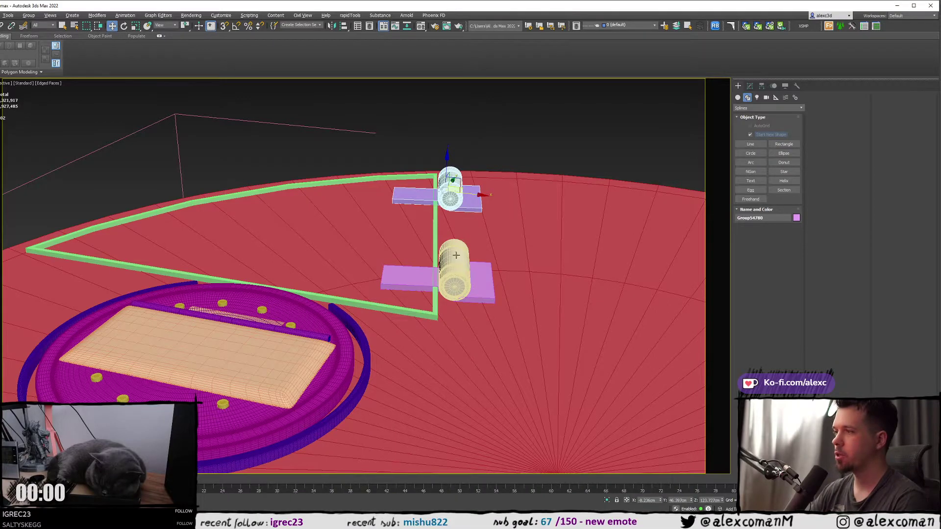
- Nudge both hinges together in the top view to centre their barrels on the outline's slanted edge, and check them in perspective
ctrl+click(456, 255)
key(alt+w)
middle_click(212, 164)
key(alt+w)
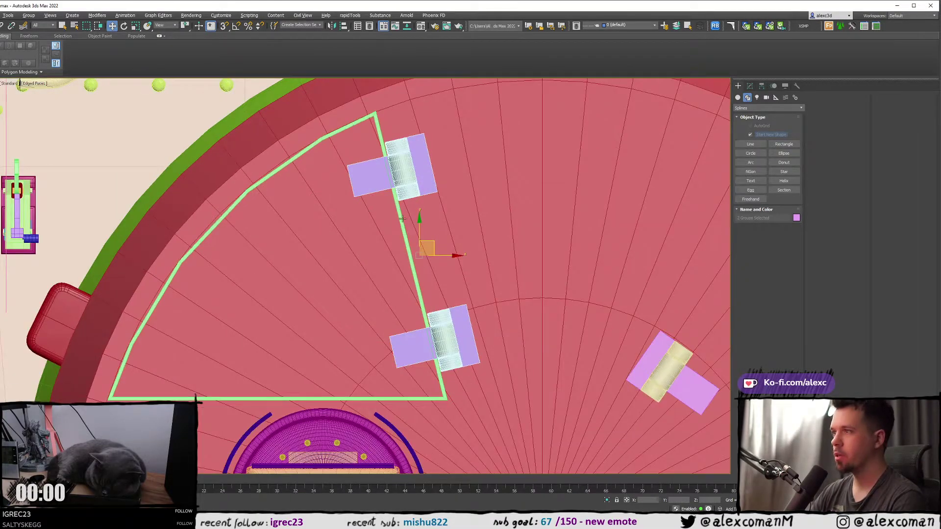
middle_drag(403, 219, 391, 214)
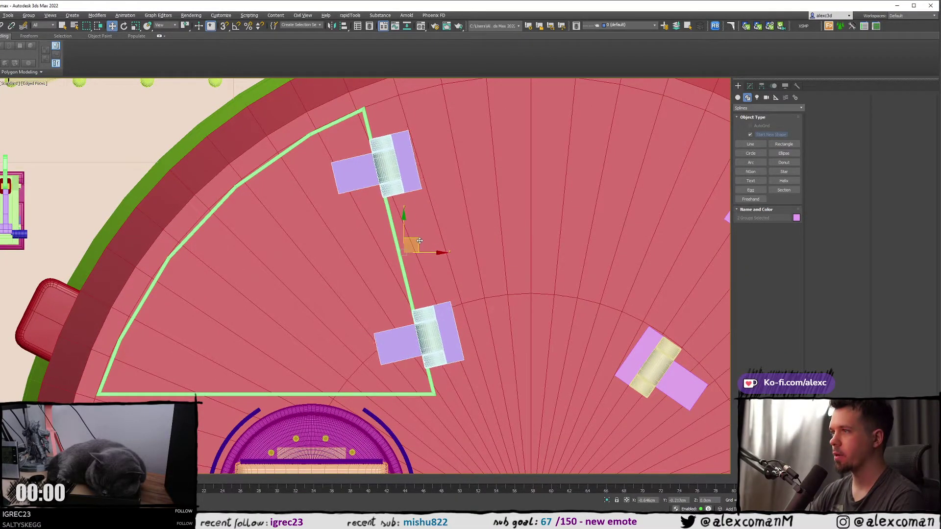
key(alt+w)
alt+middle_drag(466, 274, 600, 258)
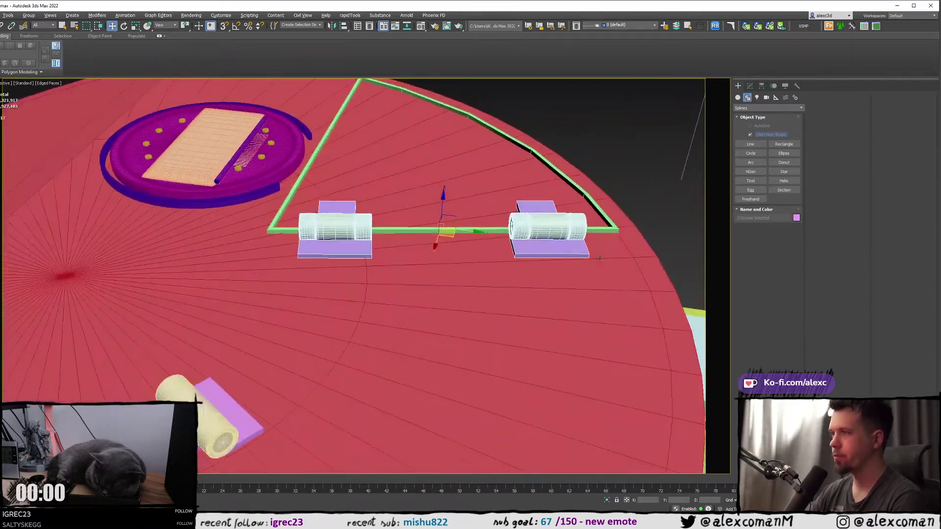
scroll(606, 136, down, 7)
click(605, 135)
alt+middle_drag(605, 136, 608, 176)
scroll(498, 261, up, 5)
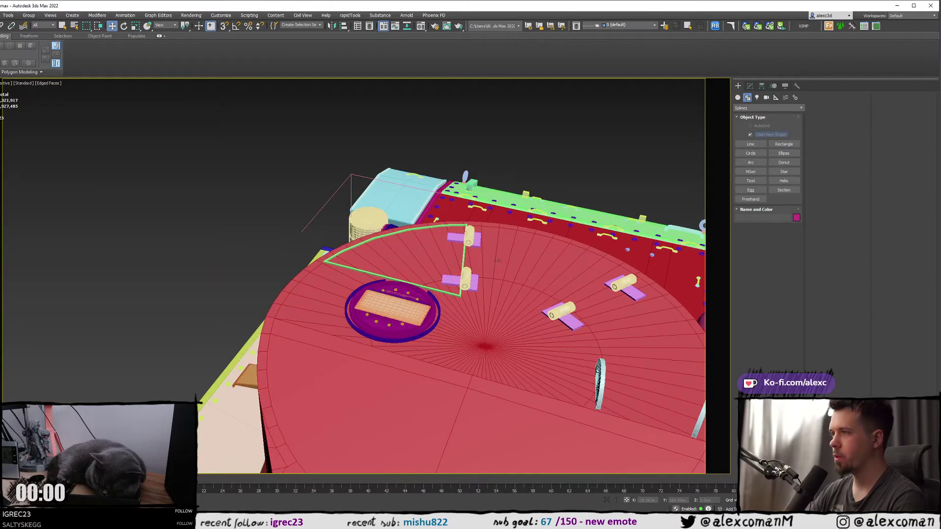
scroll(391, 250, up, 5)
- Select the panel outline and clone it sideways in the top view as one independent copy
click(330, 295)
middle_drag(399, 278, 347, 287)
scroll(266, 259, down, 8)
scroll(289, 240, up, 3)
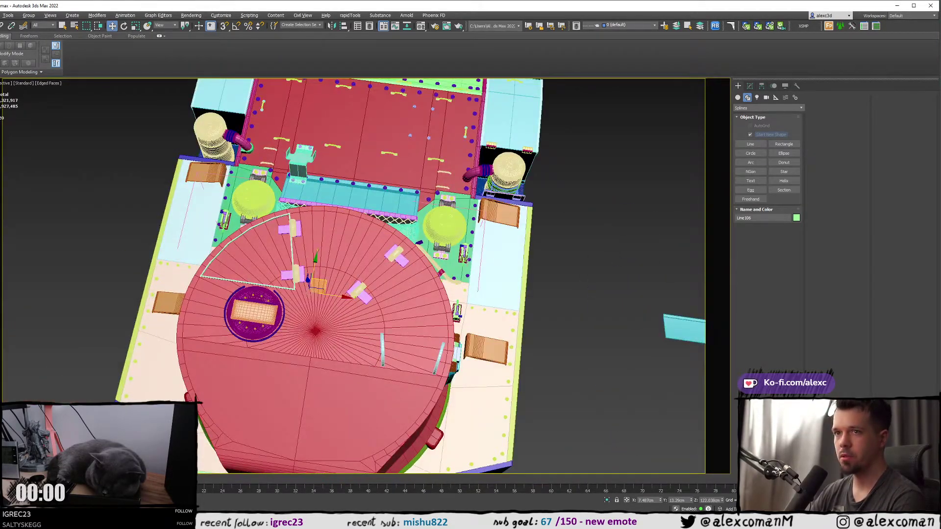
key(alt+w)
middle_click(343, 206)
key(alt+w)
scroll(273, 178, down, 2)
middle_drag(400, 214, 298, 168)
scroll(298, 169, down, 2)
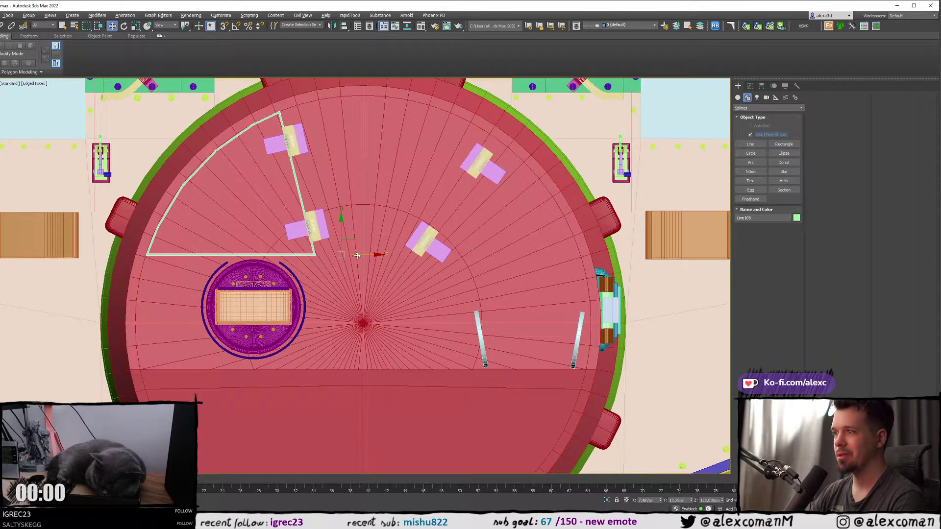
shift+drag(365, 255, 431, 255)
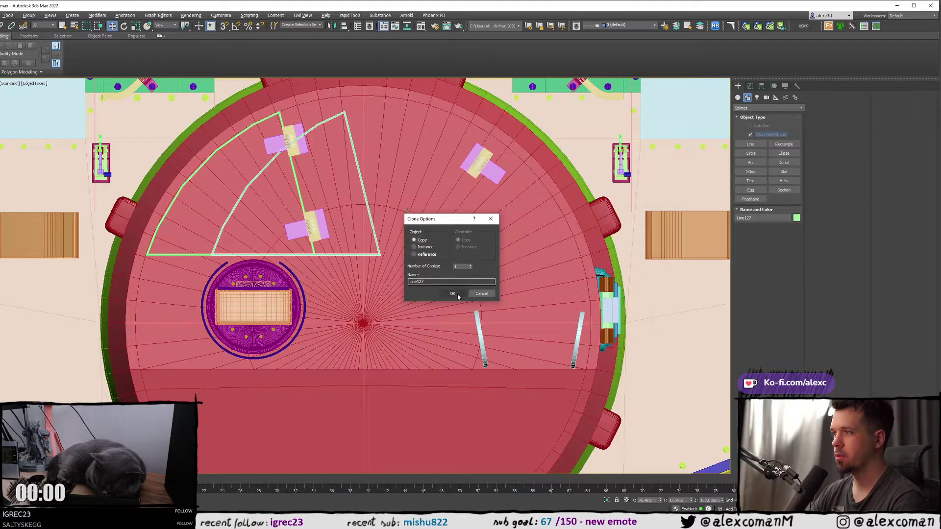
click(452, 293)
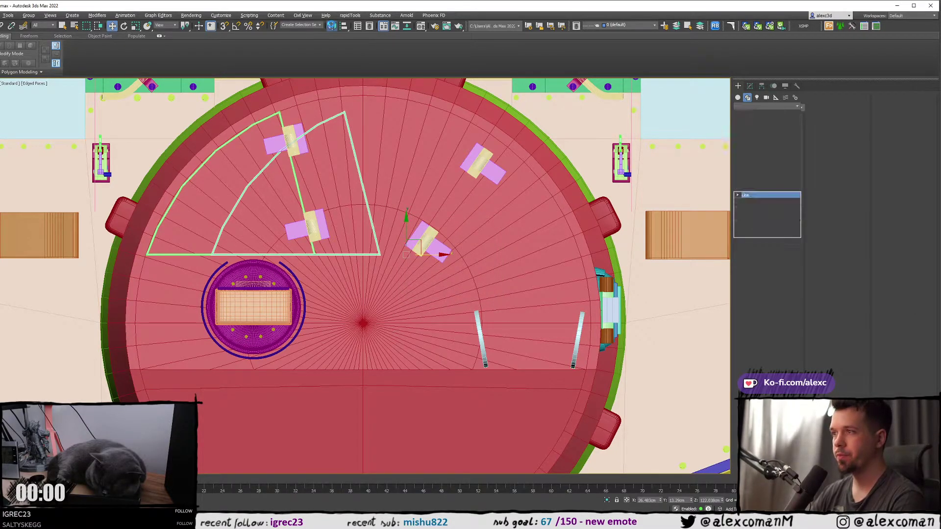
- Mirror the copied outline horizontally and slide it over the second pair of hinges on the opposite side of the roof
click(332, 27)
click(443, 319)
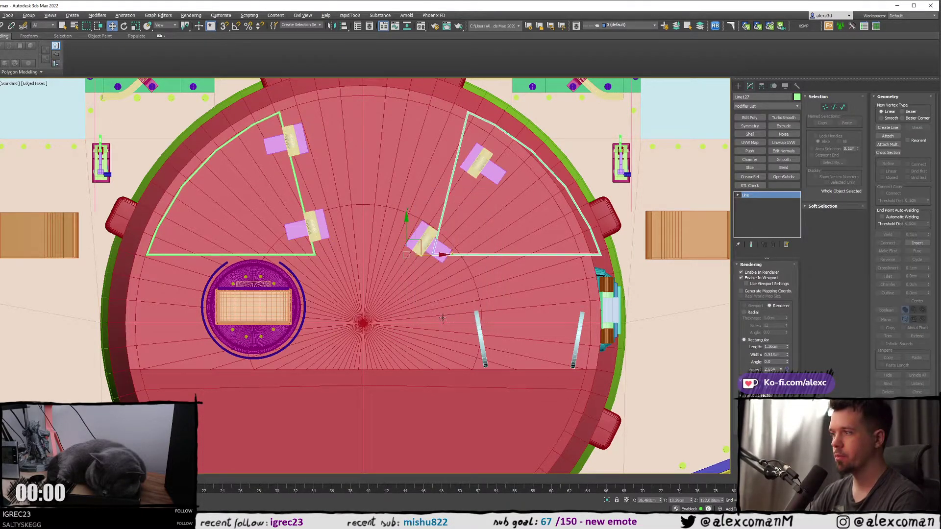
drag(427, 250, 393, 248)
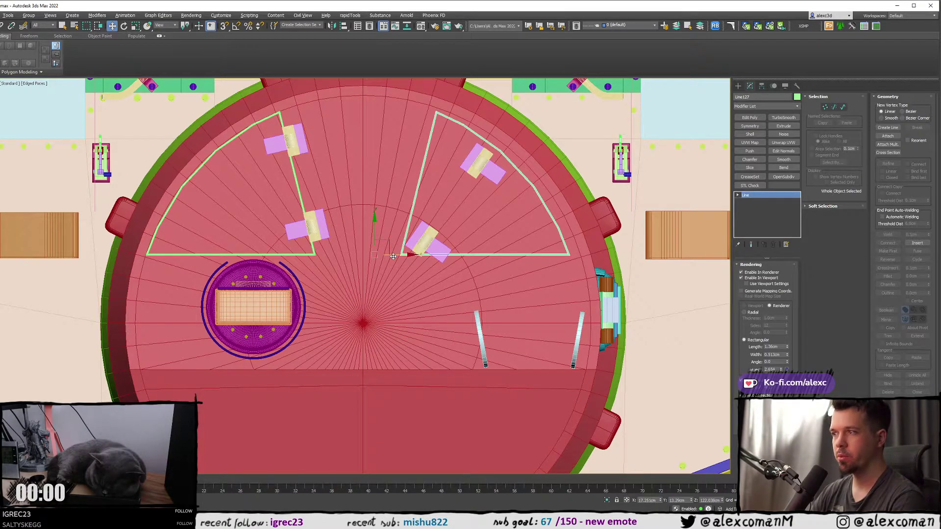
drag(393, 256, 406, 257)
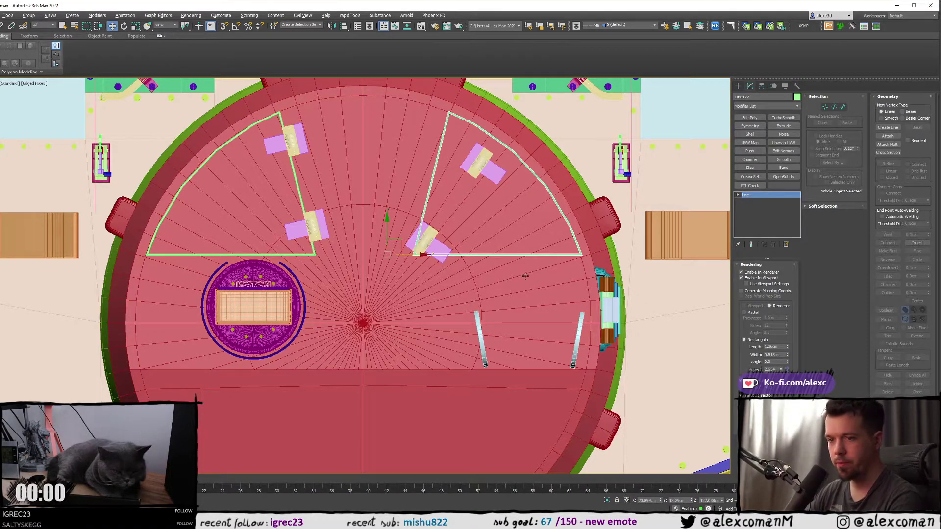
middle_drag(567, 291, 517, 298)
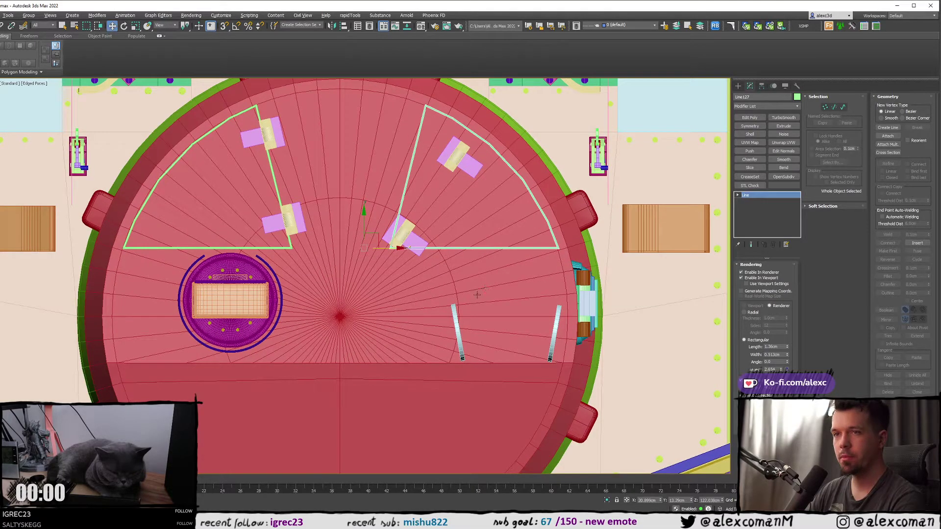
- Refine the mirrored outline's straight horizontal edge with two new vertices, one toward each end
click(406, 228)
mouse_move(449, 217)
middle_down()
mouse_move(451, 246)
mouse_move(440, 226)
middle_up()
scroll(432, 259, up, 2)
click(431, 255)
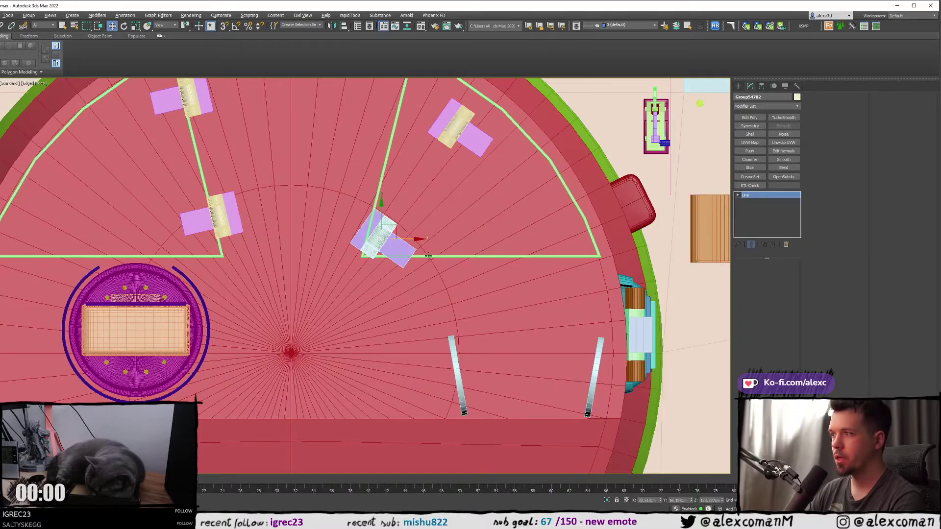
scroll(431, 255, down, 3)
key(F3)
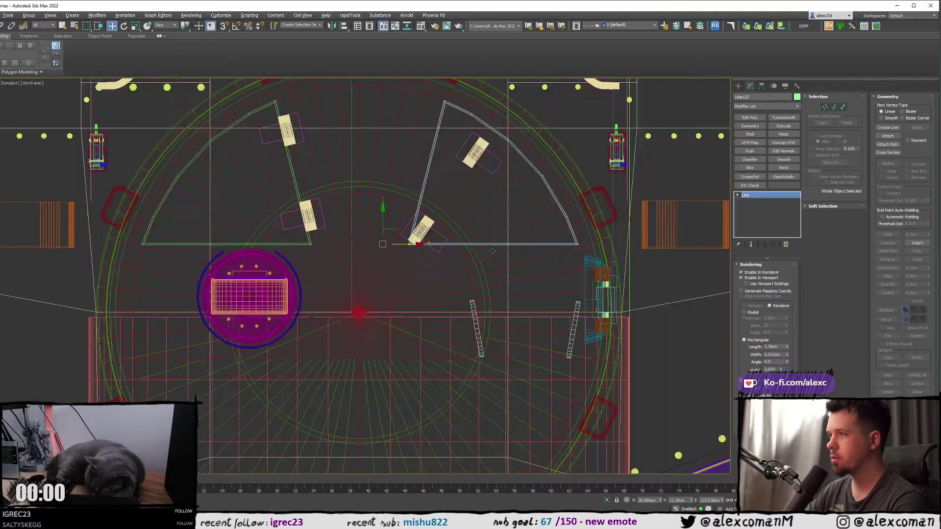
key(F3)
middle_drag(679, 212, 675, 211)
key(1)
key(F3)
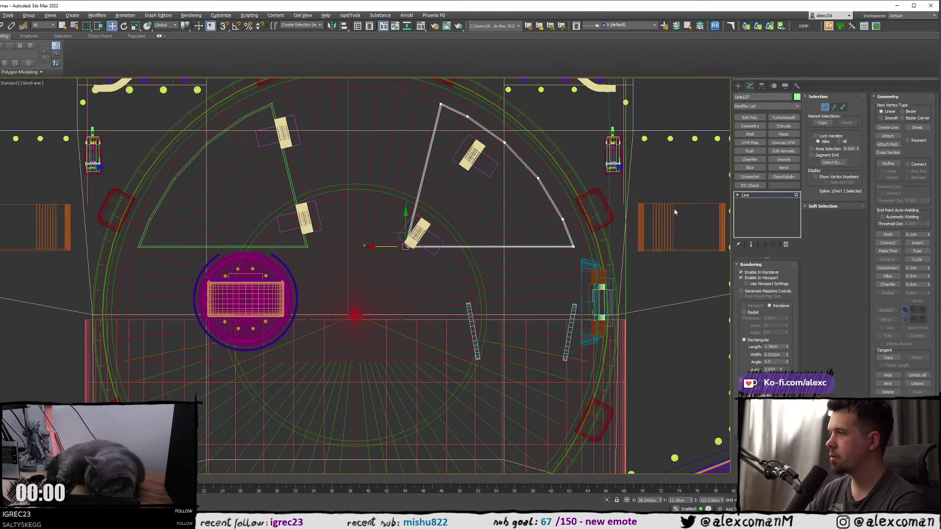
click(888, 163)
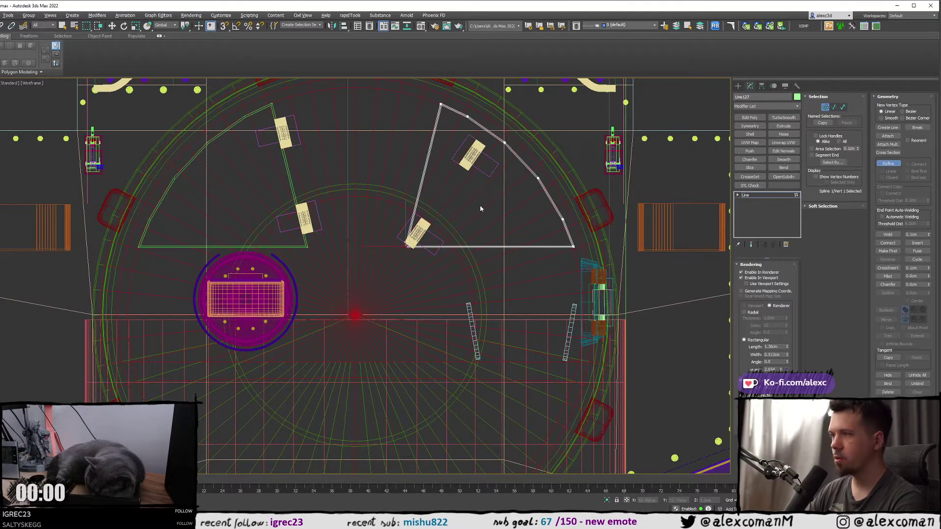
middle_drag(466, 216, 434, 221)
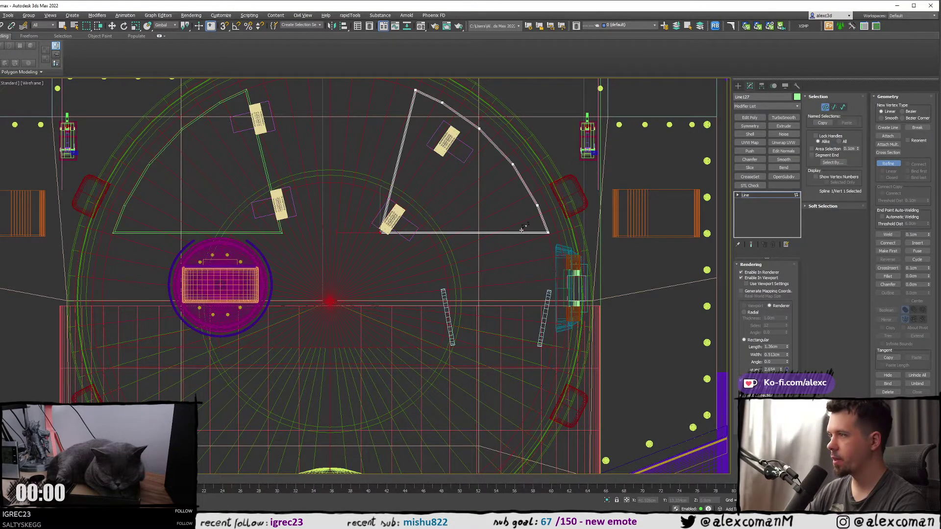
scroll(521, 229, up, 5)
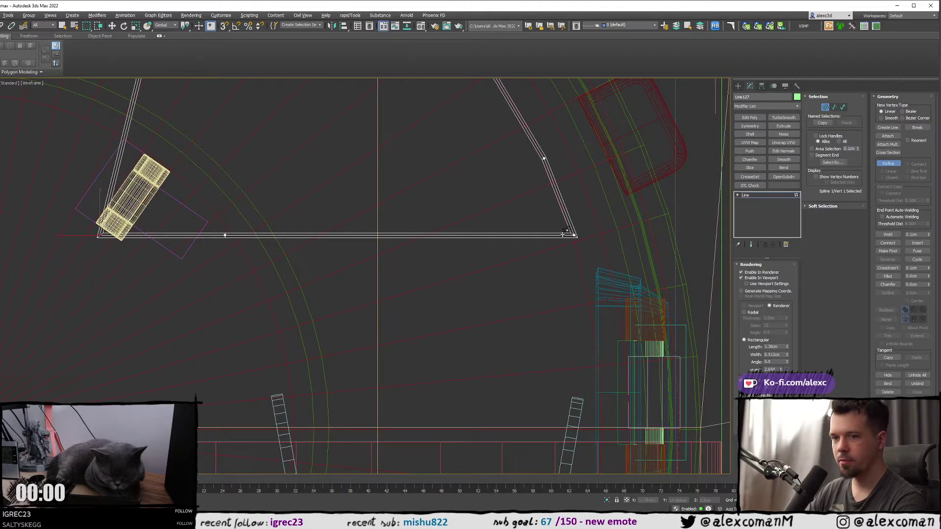
key(w)
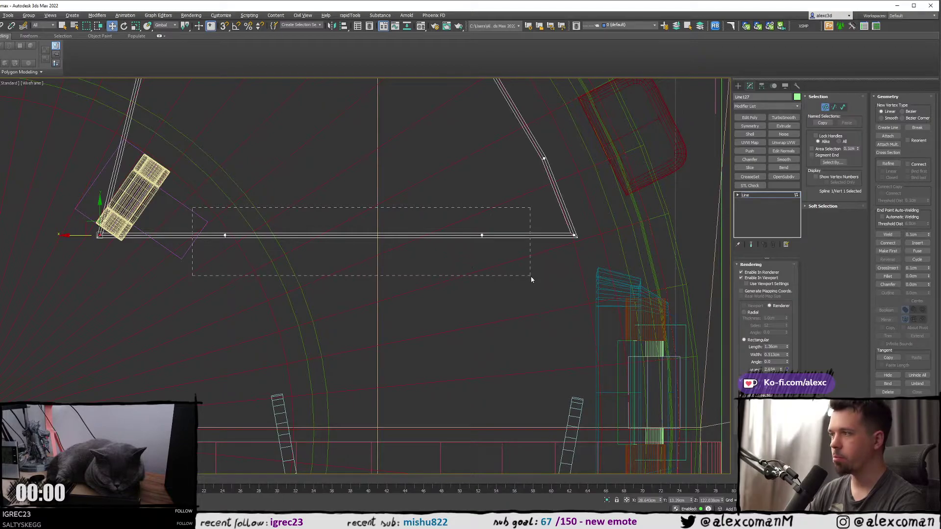
- Move the two new vertices away from the outline's straight edge toward the curved handles, and shift the outer one toward the rim
drag(531, 275, 531, 278)
middle_drag(436, 256, 542, 240)
scroll(542, 235, down, 2)
middle_drag(410, 229, 414, 250)
key(F3)
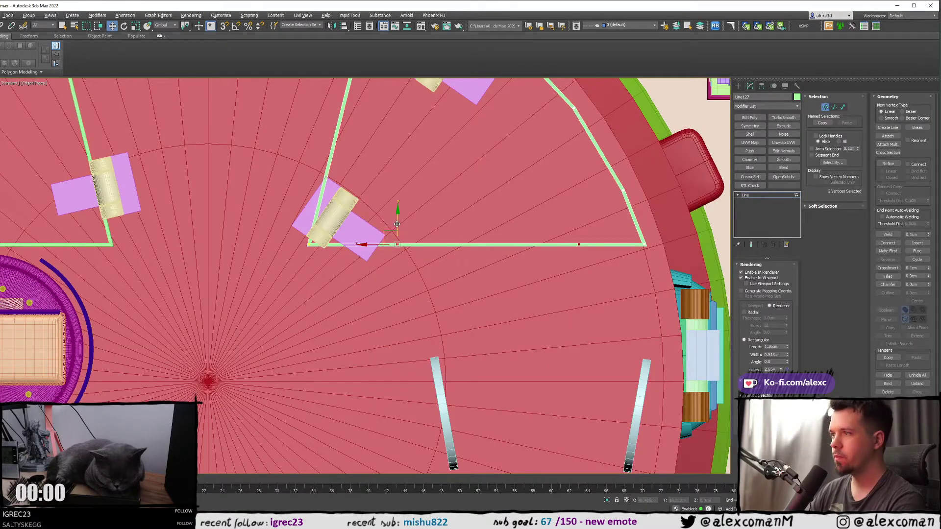
key(F3)
drag(397, 224, 395, 290)
middle_drag(445, 286, 398, 288)
drag(580, 349, 580, 349)
middle_drag(546, 327, 395, 309)
drag(355, 297, 437, 297)
click(554, 233)
scroll(554, 233, down, 2)
middle_drag(437, 250, 462, 279)
scroll(492, 278, down, 2)
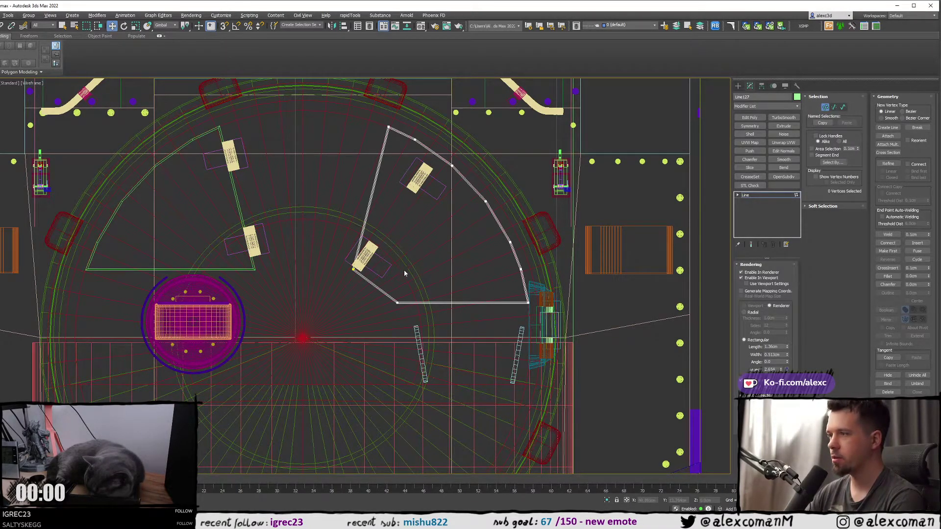
- Compare with the reference image and move the lower inner vertex sideways to about the middle of the mirrored outline's lower side
middle_drag(333, 228, 366, 268)
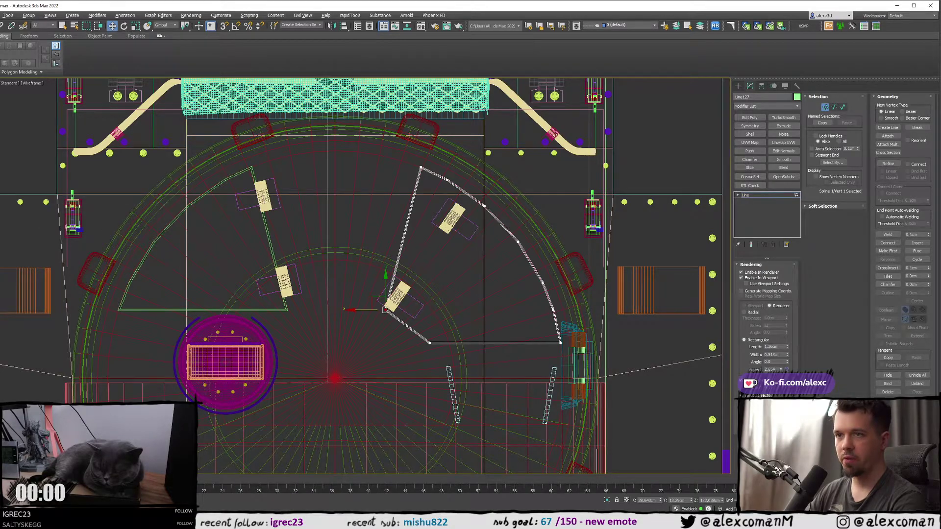
right_drag(0, 218, 379, 268)
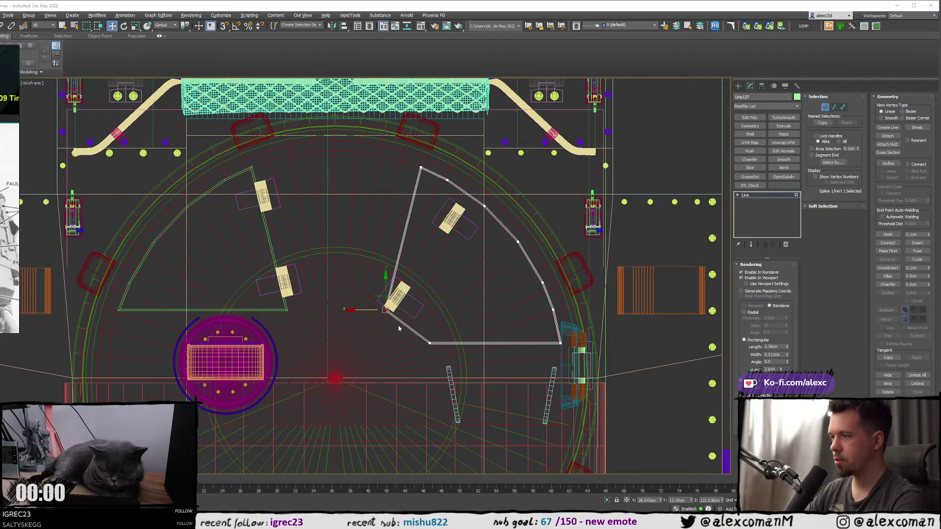
middle_drag(399, 329, 317, 313)
drag(367, 311, 455, 347)
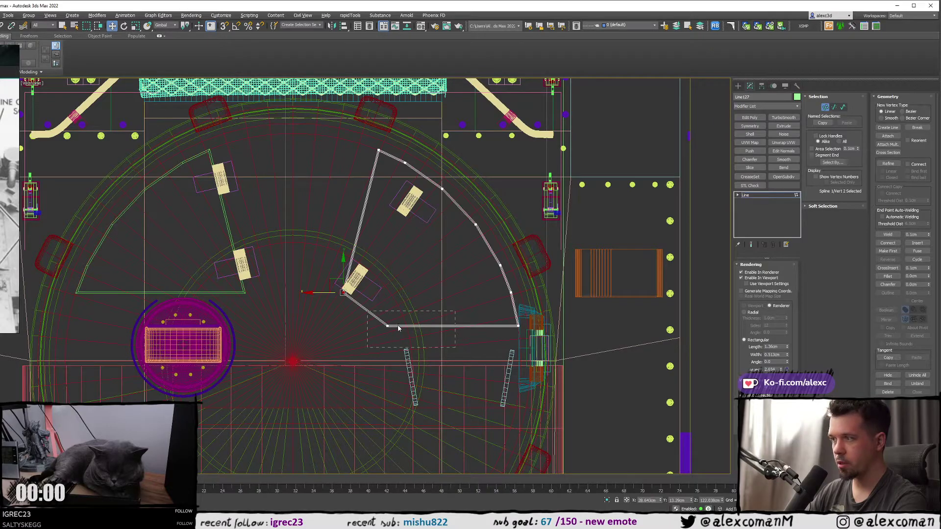
scroll(373, 327, up, 2)
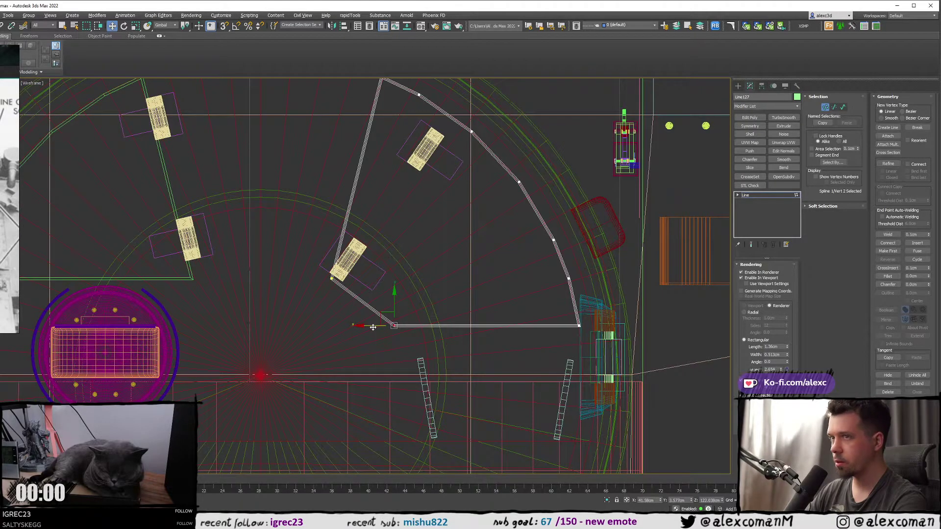
right_drag(11, 227, 0, 227)
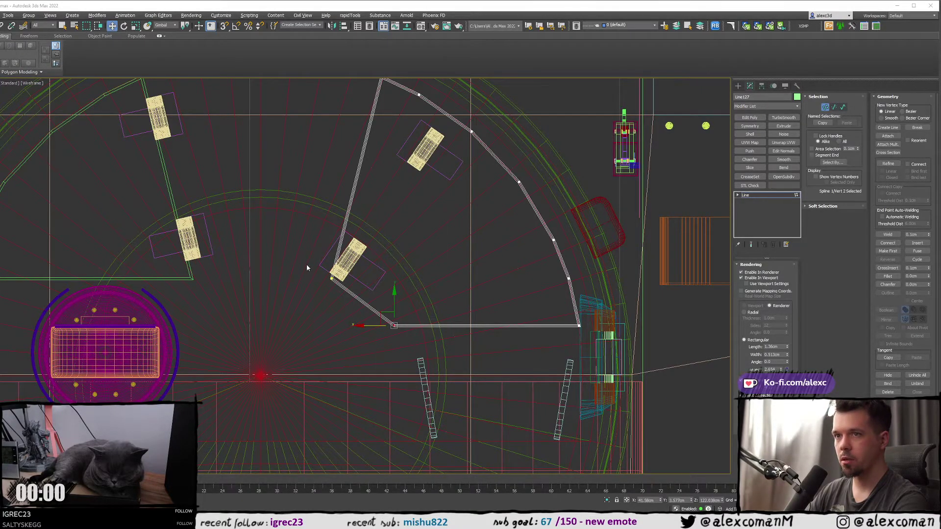
middle_drag(307, 267, 270, 257)
drag(336, 314, 410, 322)
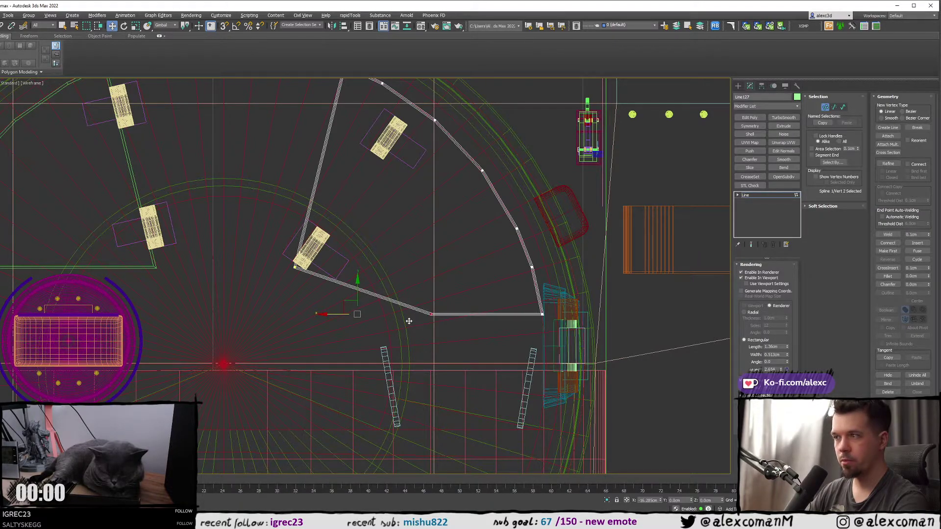
drag(410, 321, 409, 321)
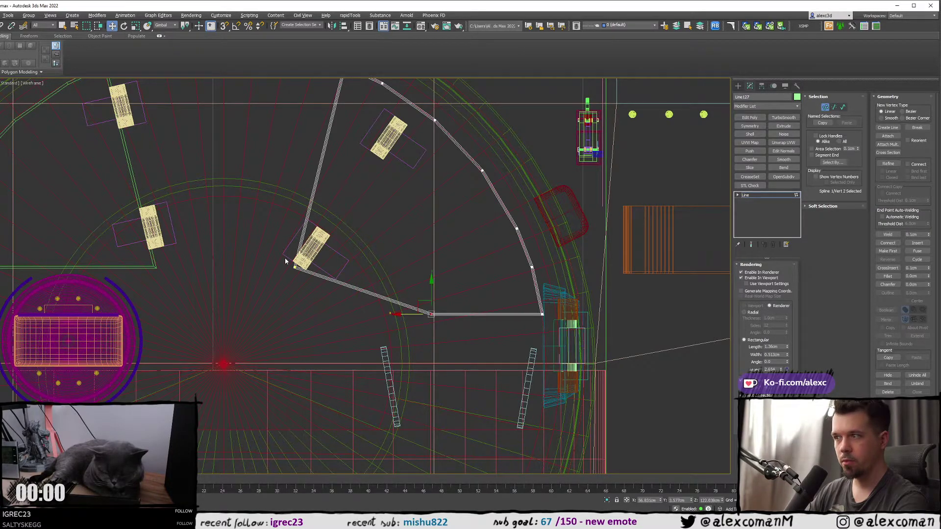
- Delete the mirrored outline's topmost corner vertex so its hinge edge slants toward the next vertex on the curve
drag(313, 280, 313, 280)
scroll(313, 281, down, 2)
middle_drag(323, 285, 340, 304)
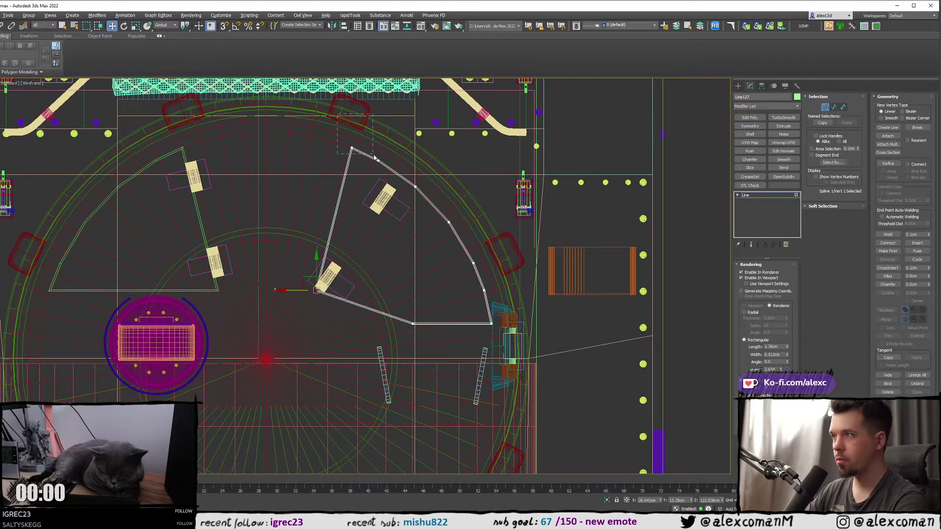
drag(368, 164, 368, 163)
middle_drag(359, 183, 363, 189)
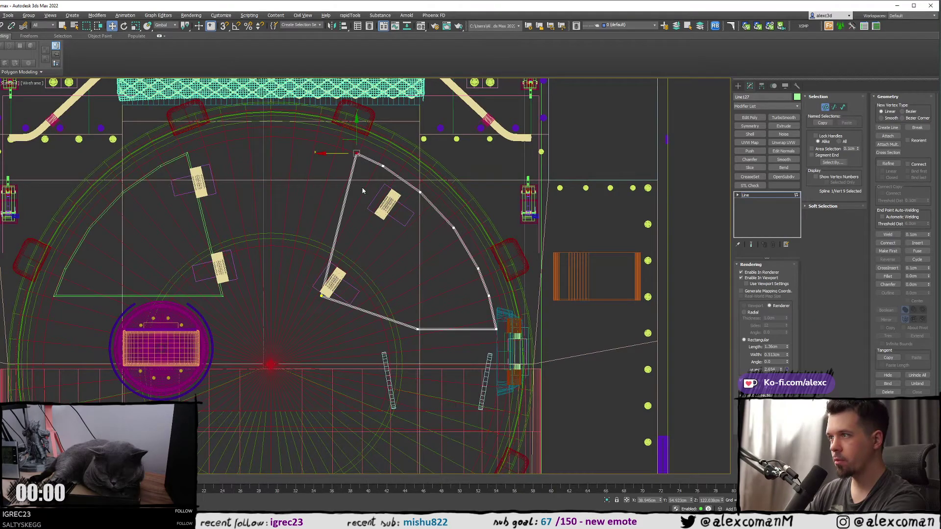
key(Delete)
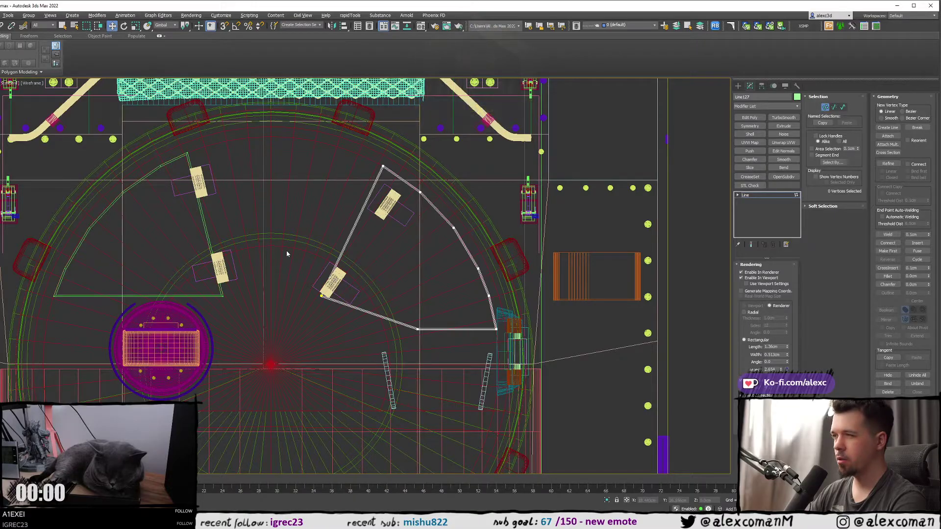
- Examine the reshaped outline in perspective against its hinges, the curved handles and the roof rim
scroll(289, 245, down, 6)
alt+middle_drag(290, 242, 235, 237)
key(t)
key(alt+w)
middle_click(456, 314)
key(alt+w)
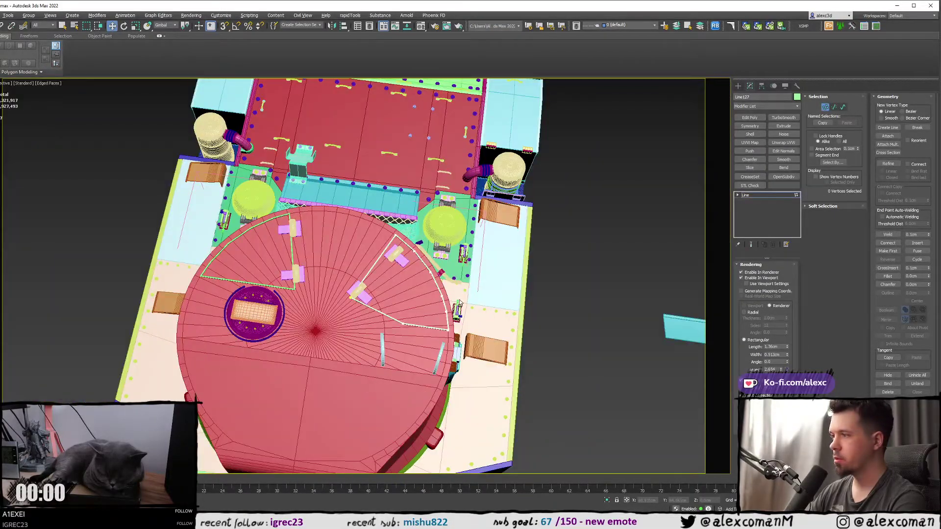
alt+middle_drag(456, 313, 381, 295)
scroll(390, 257, up, 2)
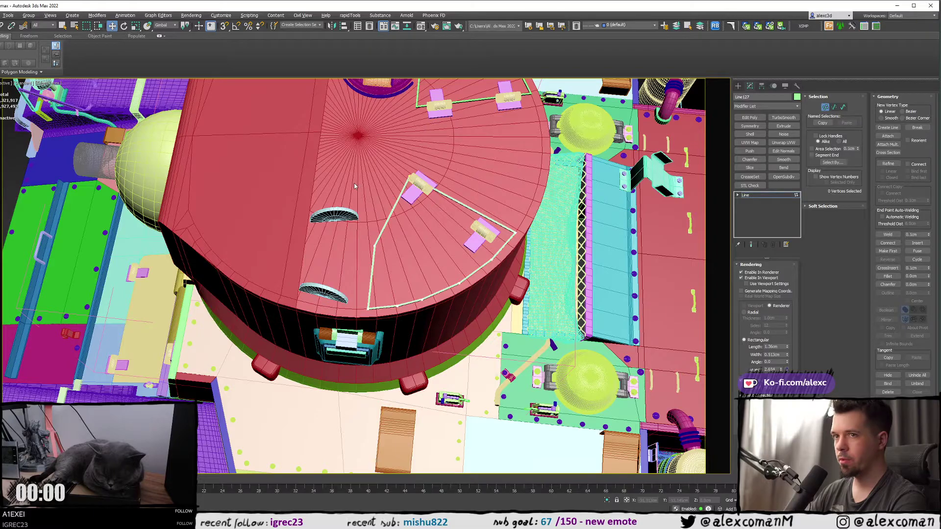
alt+middle_drag(343, 189, 337, 202)
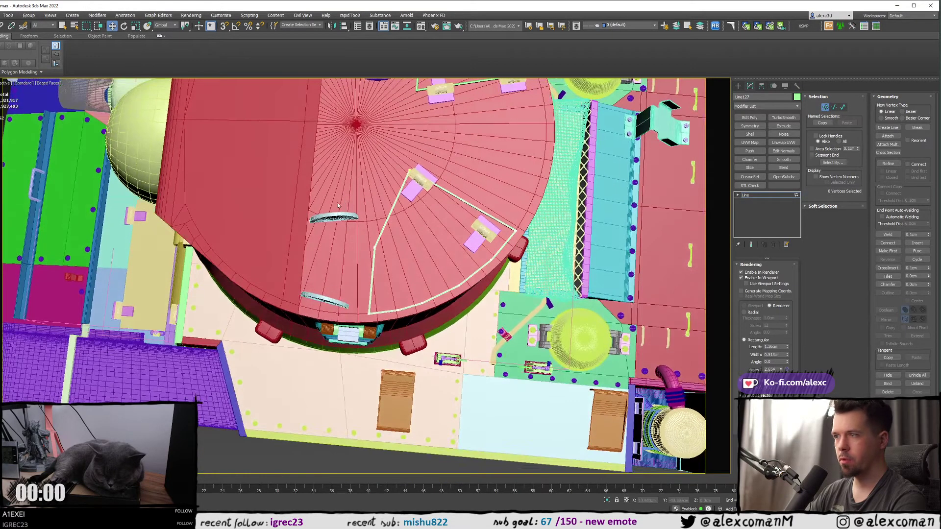
- Select both curved handles on the roof and move them together inward, away from the nearby rim
click(738, 86)
click(323, 299)
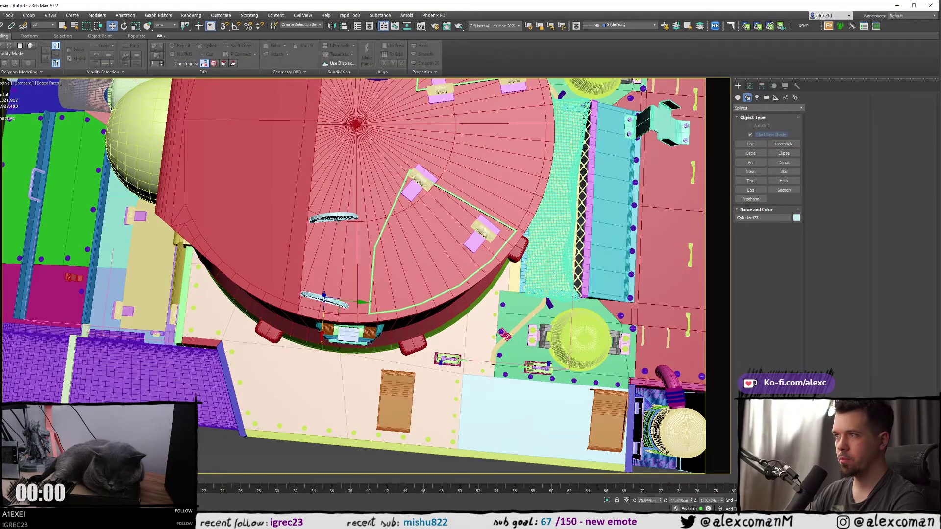
ctrl+click(337, 219)
drag(325, 290, 333, 263)
- Move the mirrored outline's bend vertex toward the roof centre, straightening up the corner between the hinge and the handle-side edge
click(374, 252)
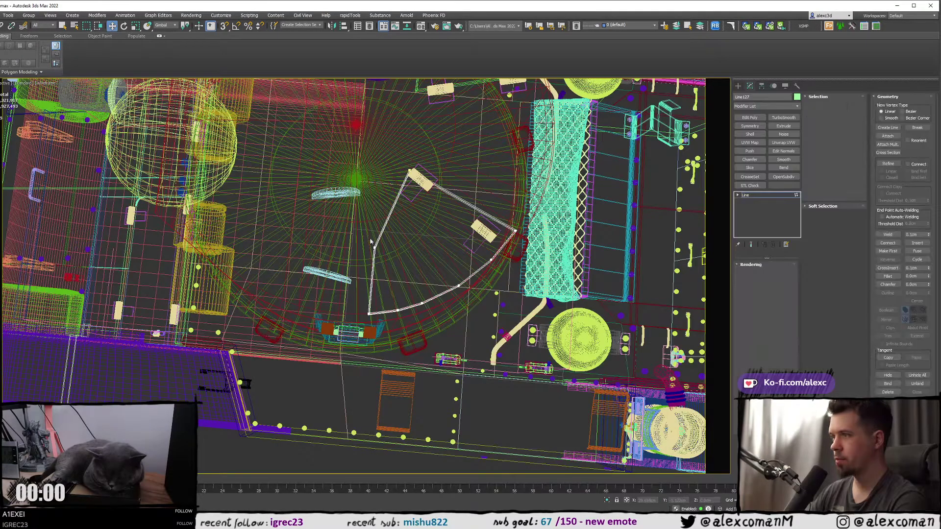
scroll(383, 247, down, 1)
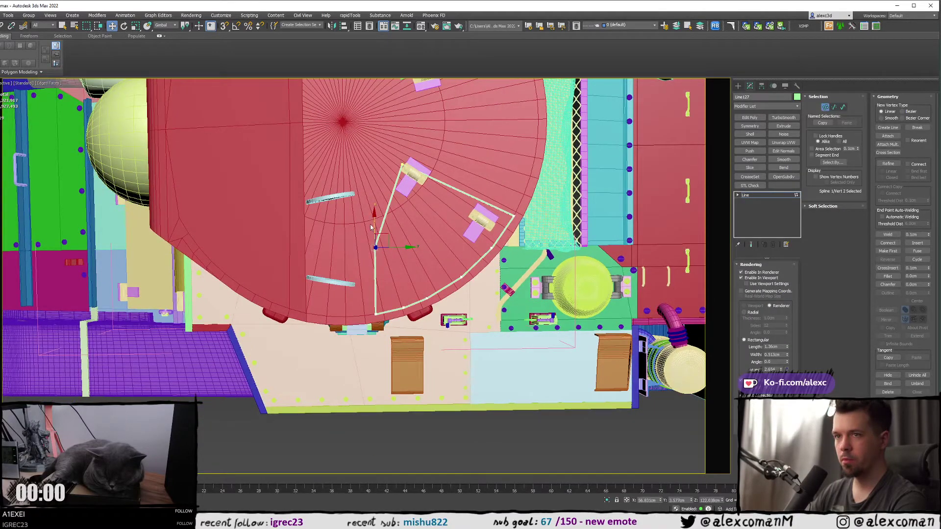
drag(373, 224, 376, 205)
middle_drag(426, 153, 341, 258)
click(738, 86)
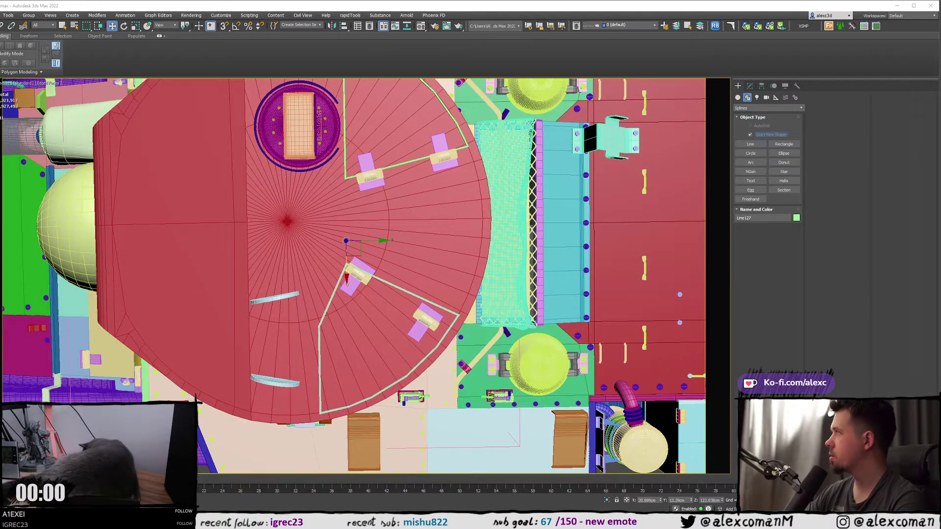
- Bring the turret roof photo from the browser into the reference board, directly below the labelled vehicle diagram
key(alt+Tab)
drag(397, 2, 359, 7)
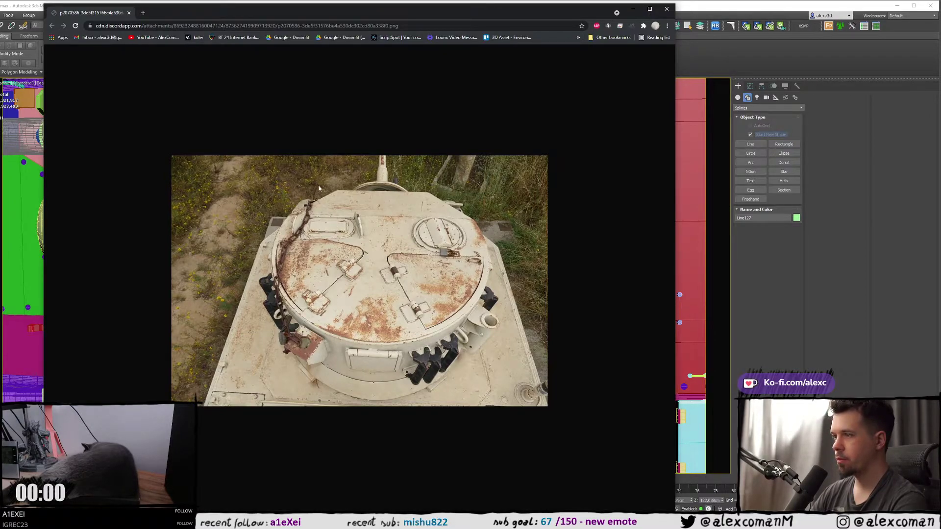
drag(275, 19, 940, 9)
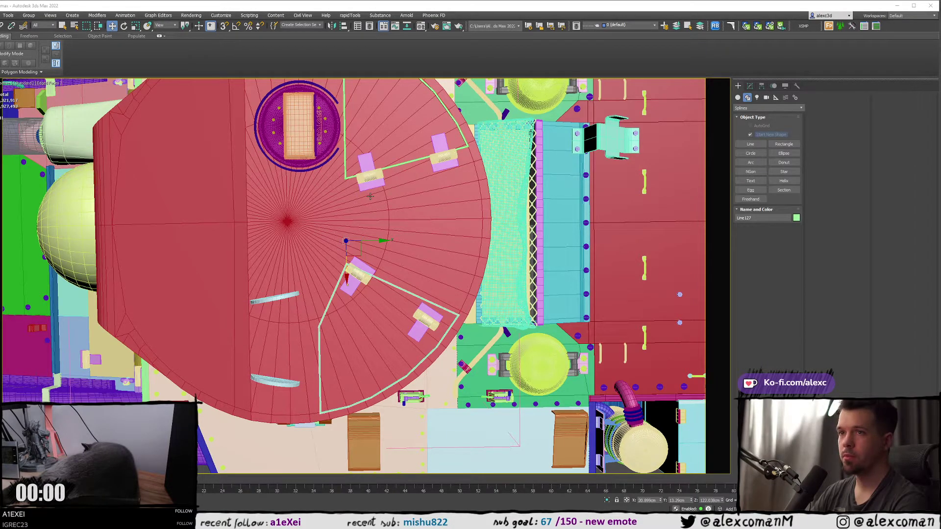
right_drag(0, 162, 231, 212)
scroll(228, 211, down, 1)
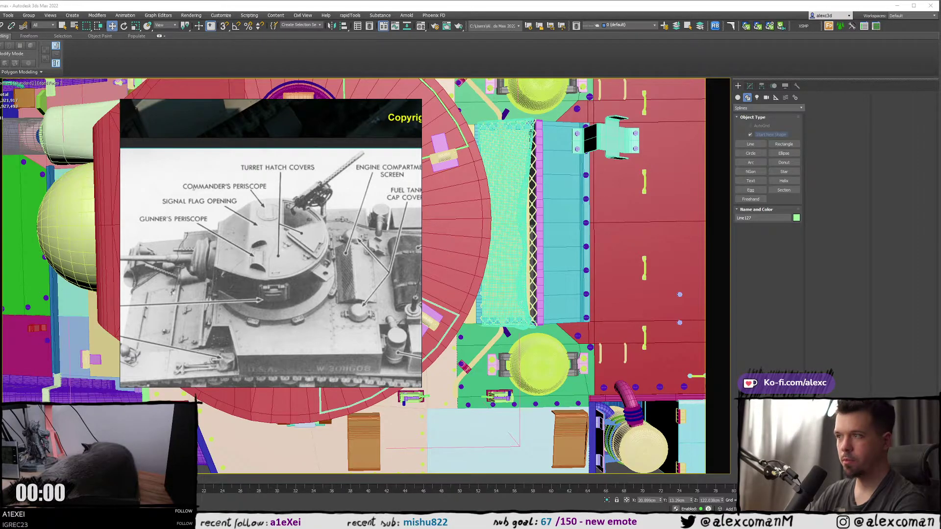
scroll(226, 213, down, 7)
middle_drag(226, 213, 221, 171)
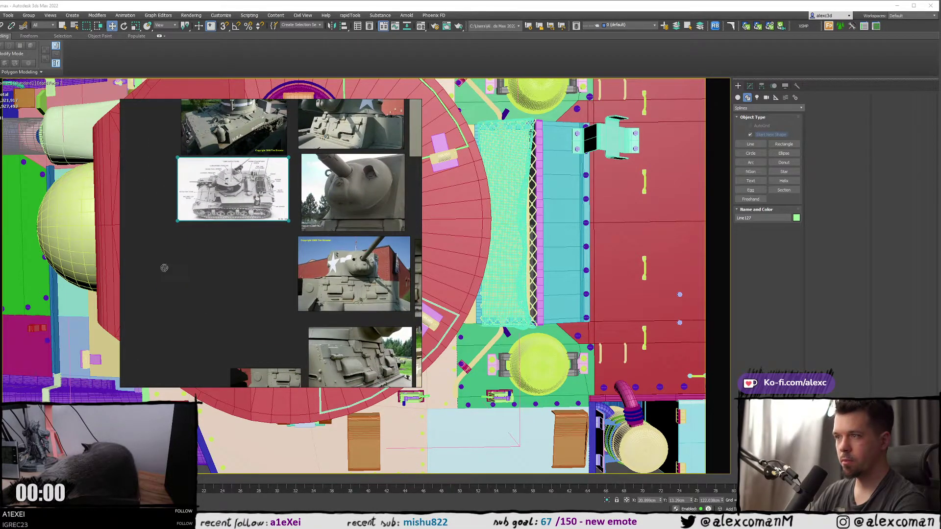
drag(164, 268, 185, 293)
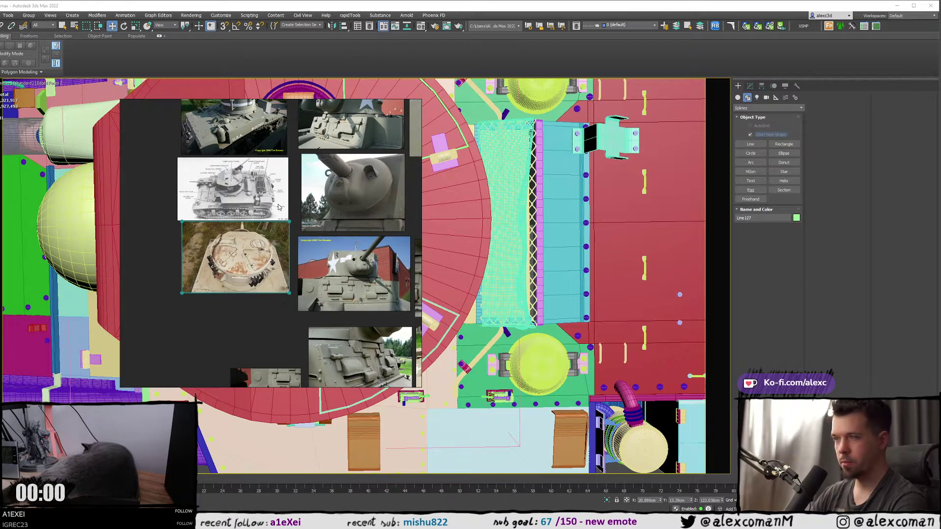
- Examine the roof photo's hinged panels, the rear flap and the dark brackets on the turret wall in close-up
scroll(232, 278, up, 2)
scroll(233, 278, up, 4)
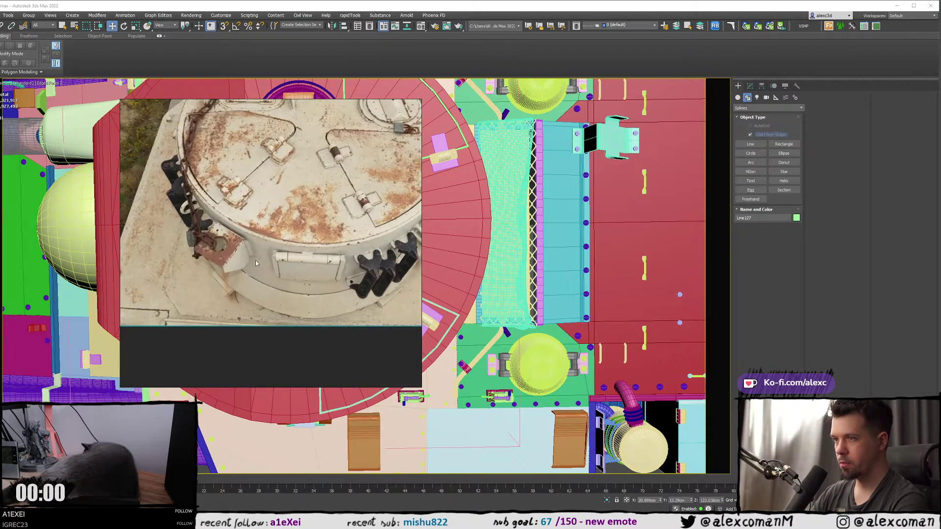
mouse_move(228, 255)
middle_down()
mouse_move(129, 251)
mouse_move(211, 233)
mouse_move(329, 256)
mouse_move(221, 249)
middle_up()
scroll(235, 242, down, 2)
scroll(275, 225, down, 1)
middle_drag(275, 225, 236, 192)
scroll(281, 202, up, 3)
scroll(281, 203, up, 4)
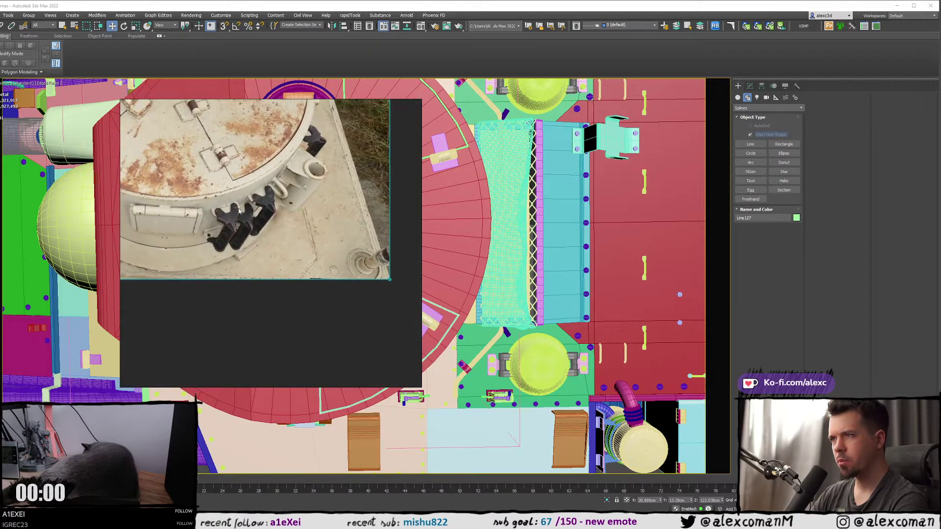
scroll(210, 220, down, 1)
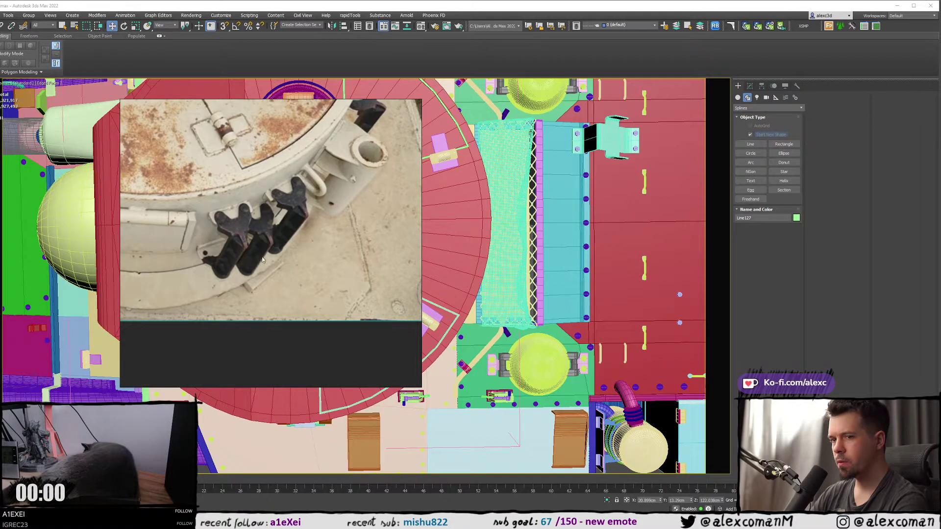
scroll(263, 237, down, 3)
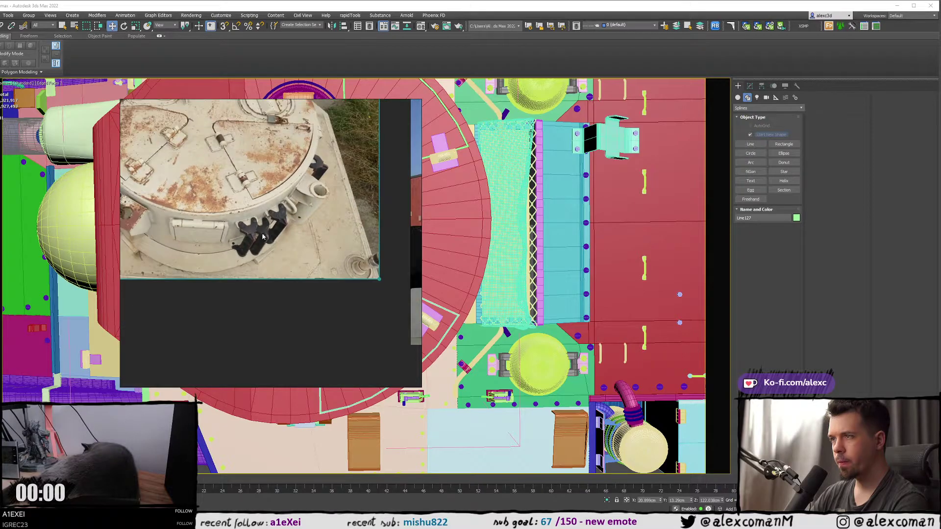
scroll(263, 237, down, 2)
scroll(214, 236, up, 5)
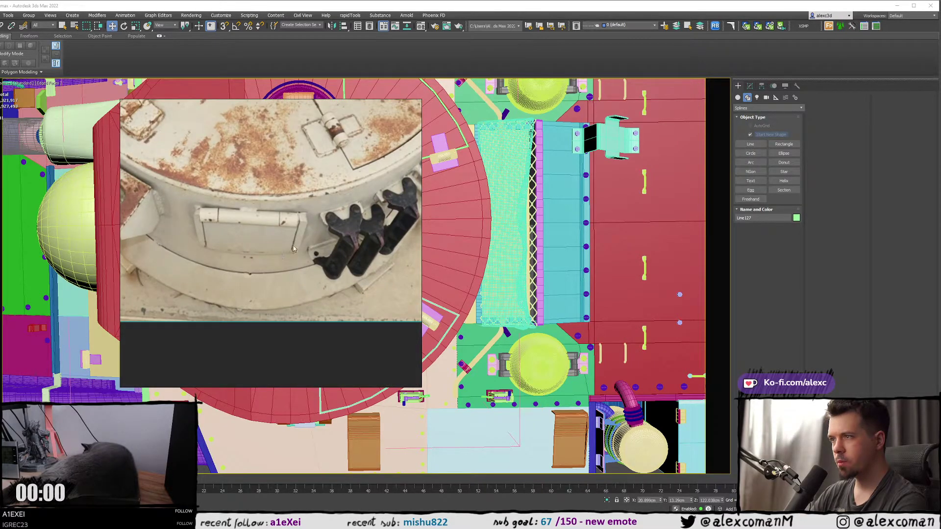
scroll(213, 221, down, 3)
- Compare the photo's roof panels and hatch with the modelled roof alongside it, and clear the reference board from the viewport
right_drag(216, 235, 96, 258)
scroll(96, 258, down, 8)
scroll(124, 234, up, 5)
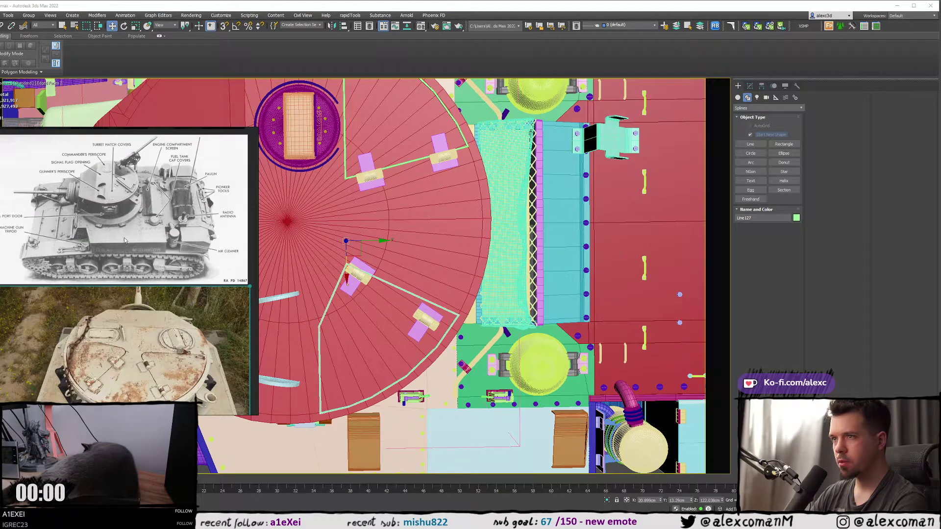
middle_drag(124, 276, 141, 250)
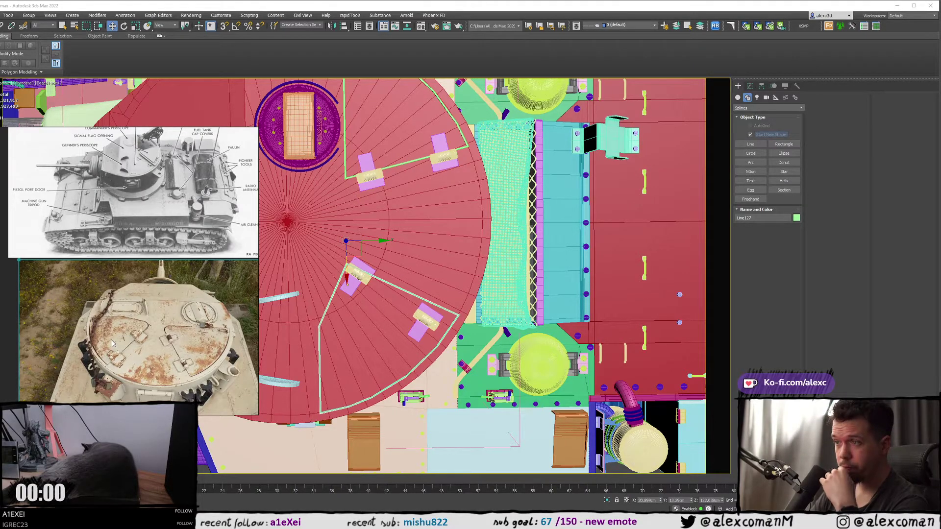
scroll(123, 333, up, 5)
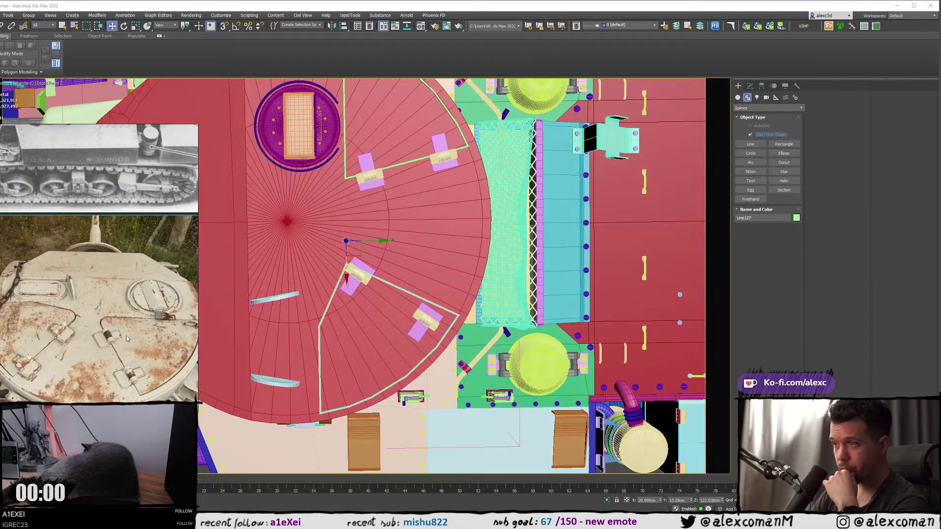
scroll(129, 320, up, 1)
right_drag(129, 320, 0, 235)
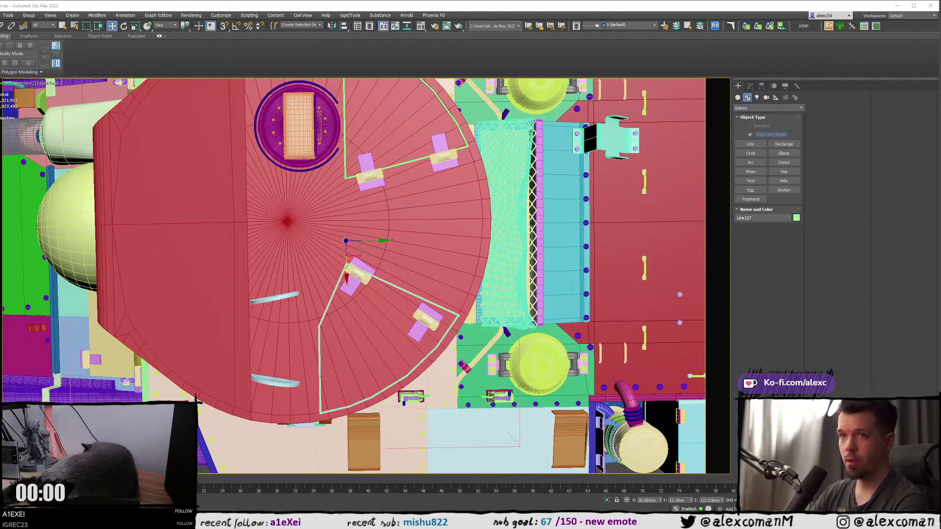
- Select the round roof fitting's central box, its circular parts, the surrounding open ring and the strip along the box's edge
alt+middle_drag(402, 245, 259, 215)
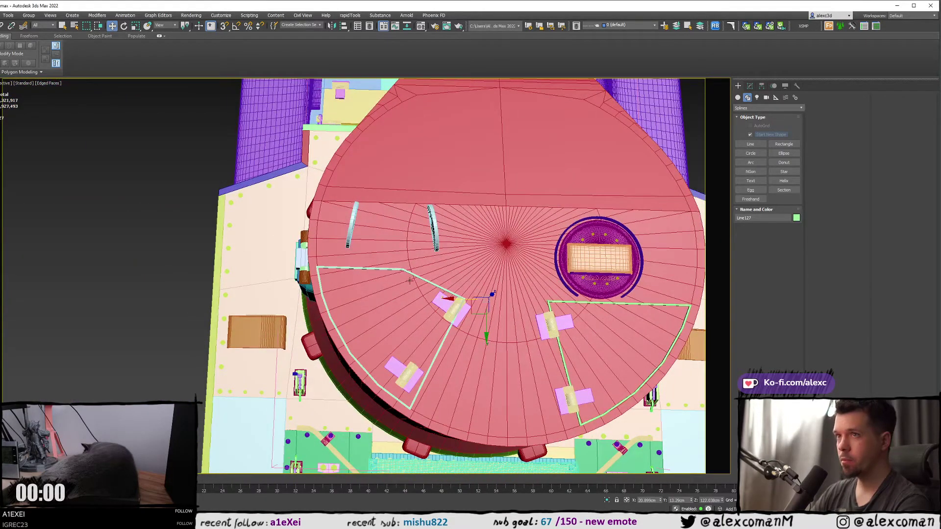
middle_drag(429, 286, 235, 194)
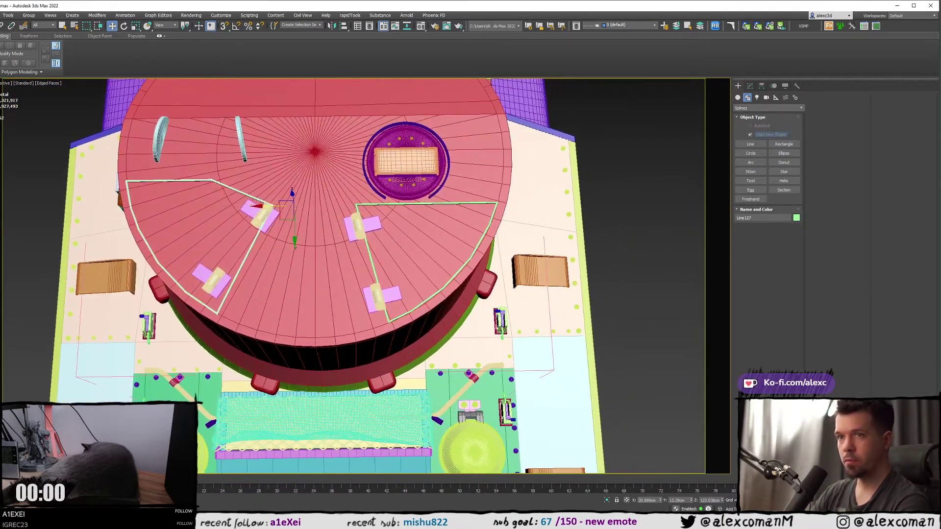
middle_drag(309, 202, 356, 226)
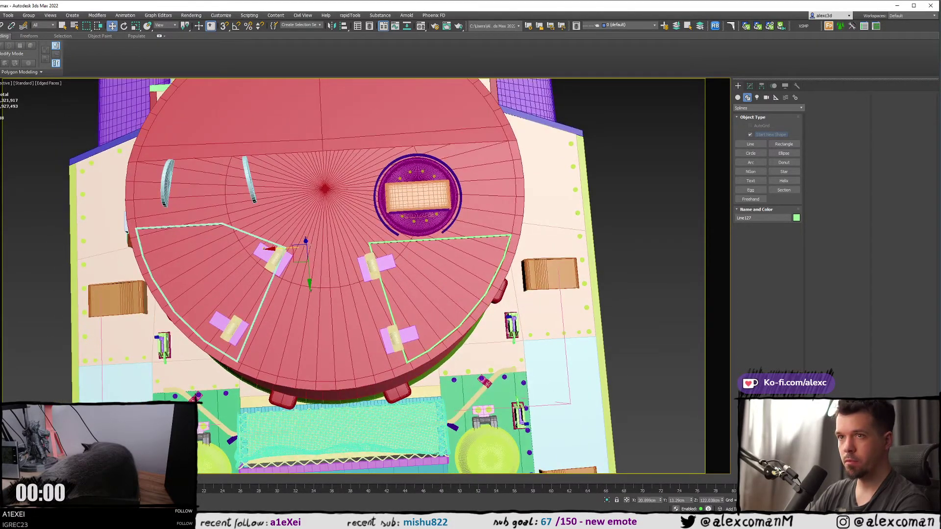
alt+middle_drag(344, 195, 336, 184)
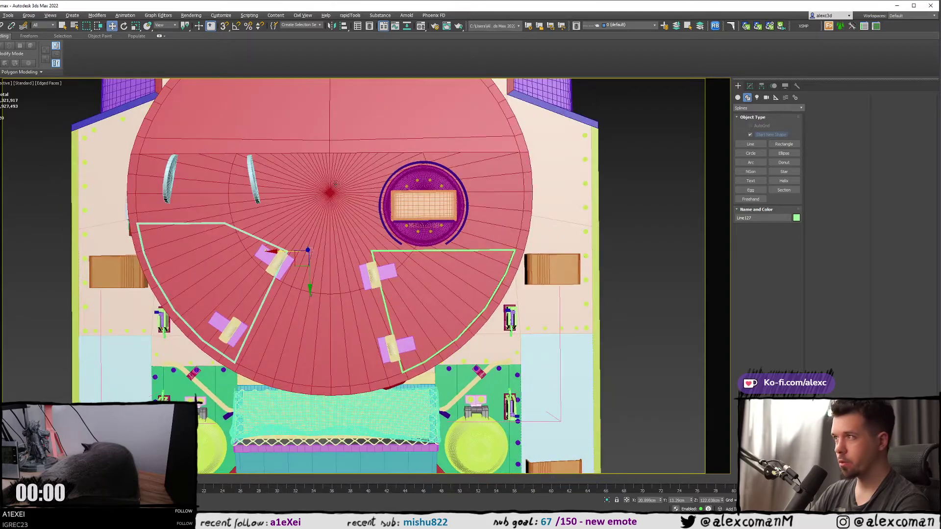
scroll(401, 201, up, 2)
click(405, 196)
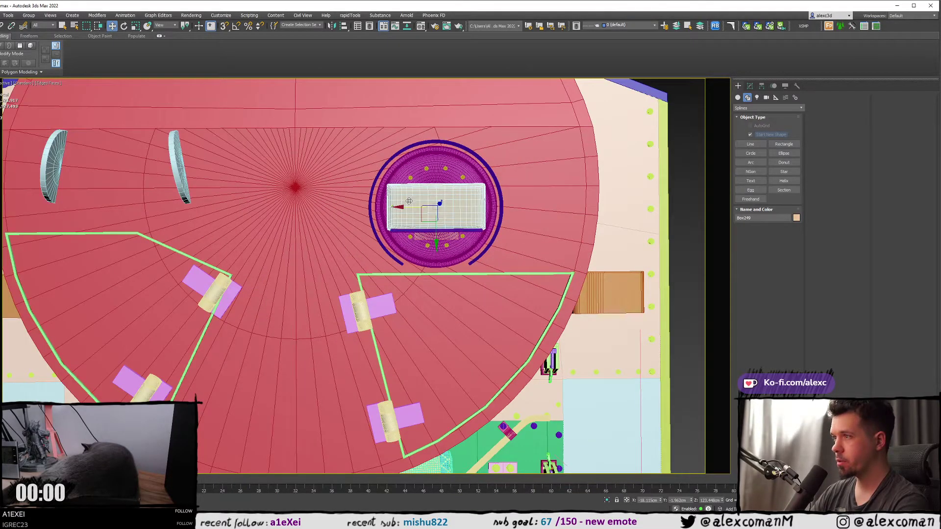
scroll(406, 205, up, 4)
key(F3)
scroll(399, 227, down, 2)
middle_drag(399, 225, 364, 227)
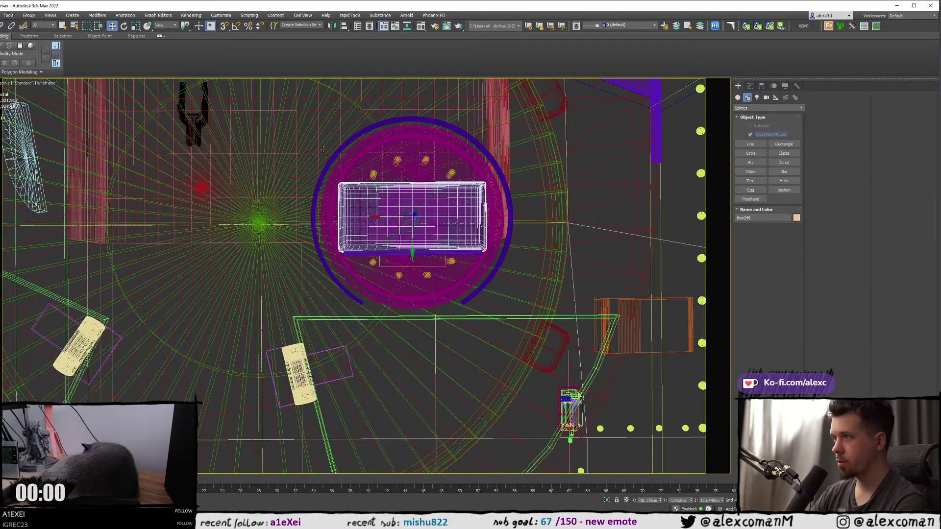
ctrl+click(337, 158)
ctrl+click(355, 163)
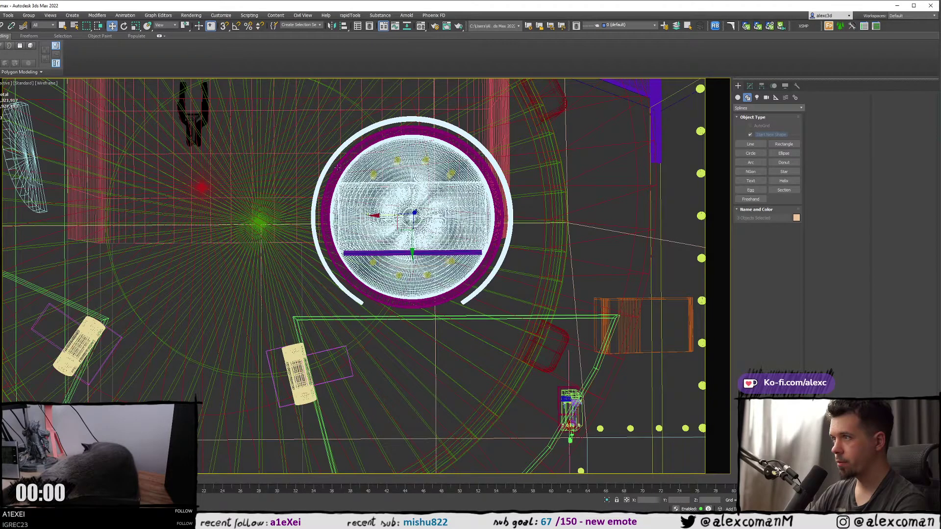
ctrl+click(337, 168)
key(F3)
ctrl+click(360, 253)
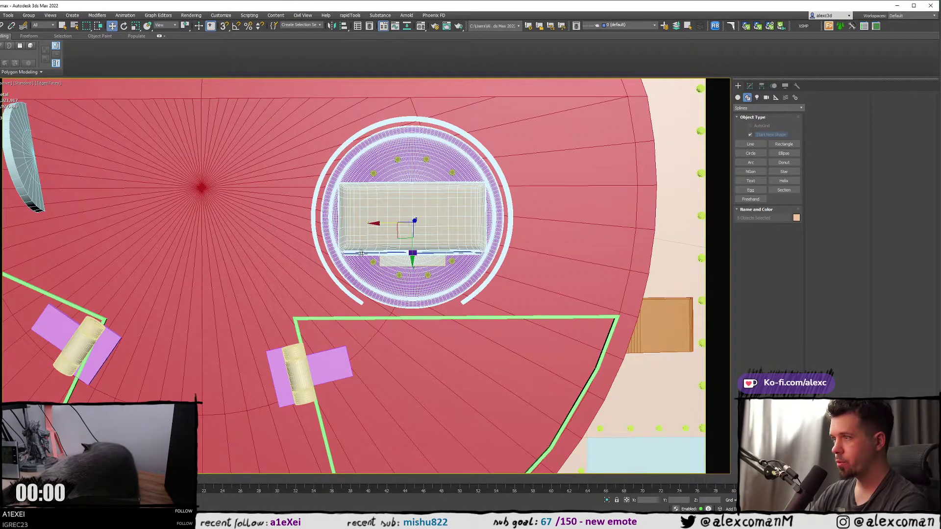
- Add all eight bolts around the round fitting's central box to the selection
scroll(362, 252, up, 3)
ctrl+click(377, 266)
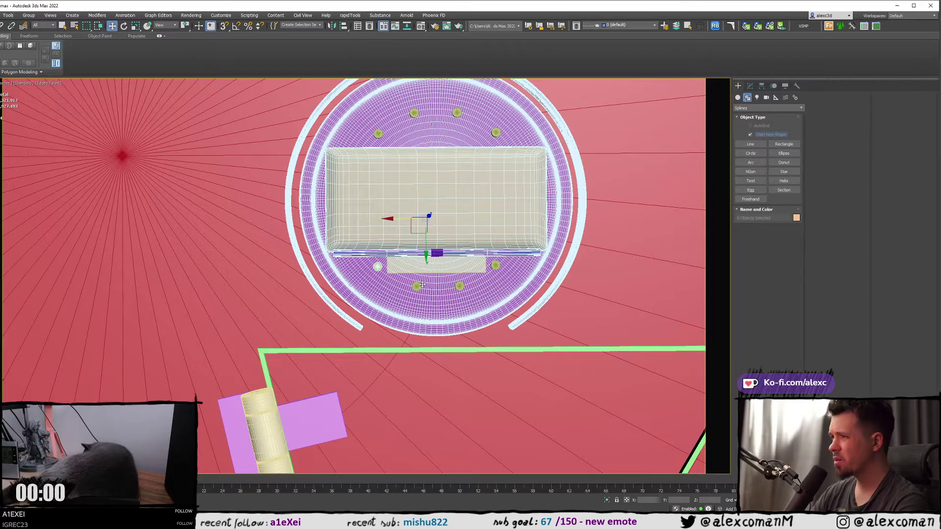
ctrl+click(416, 286)
ctrl+click(460, 286)
ctrl+click(496, 265)
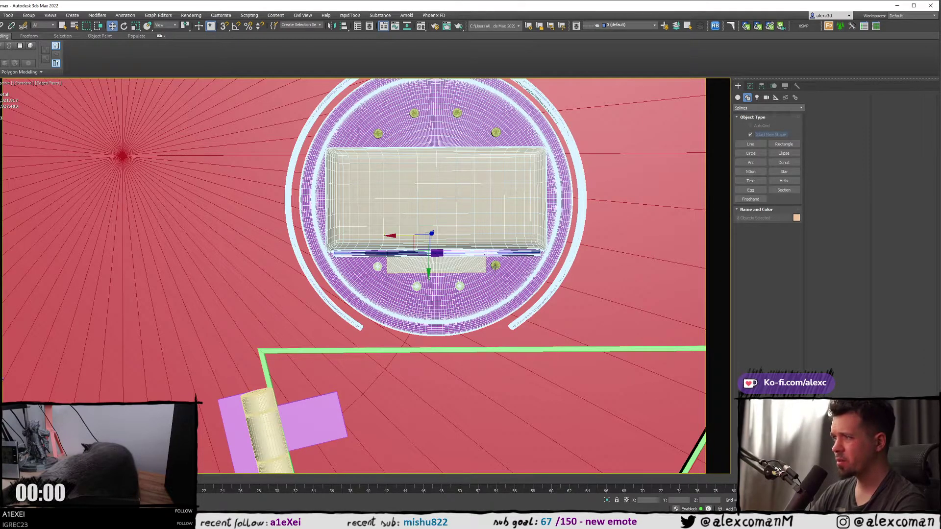
ctrl+click(379, 133)
ctrl+click(415, 112)
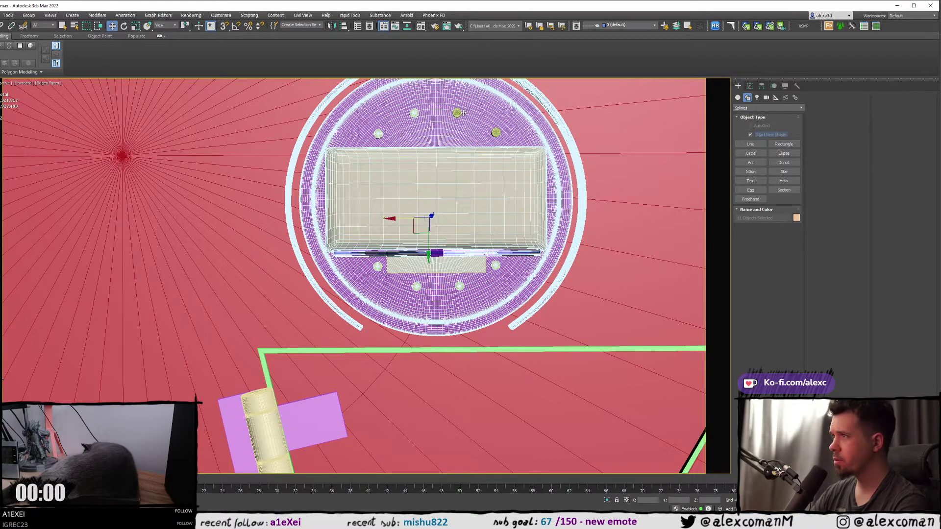
ctrl+click(457, 112)
ctrl+click(496, 133)
- Add the thin rod beside the central box to the selection and check the whole fitting's selection in wireframe and shaded views
key(F3)
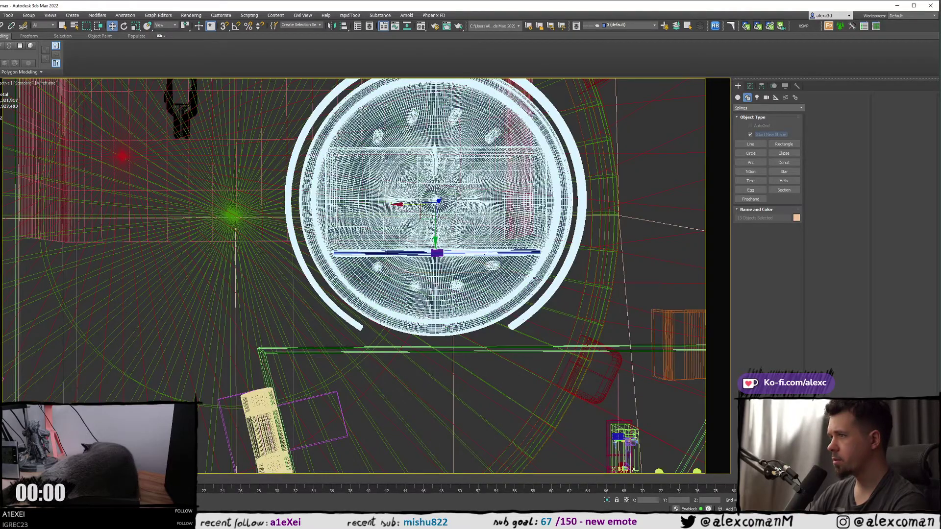
scroll(430, 251, up, 2)
alt+middle_drag(430, 251, 505, 206)
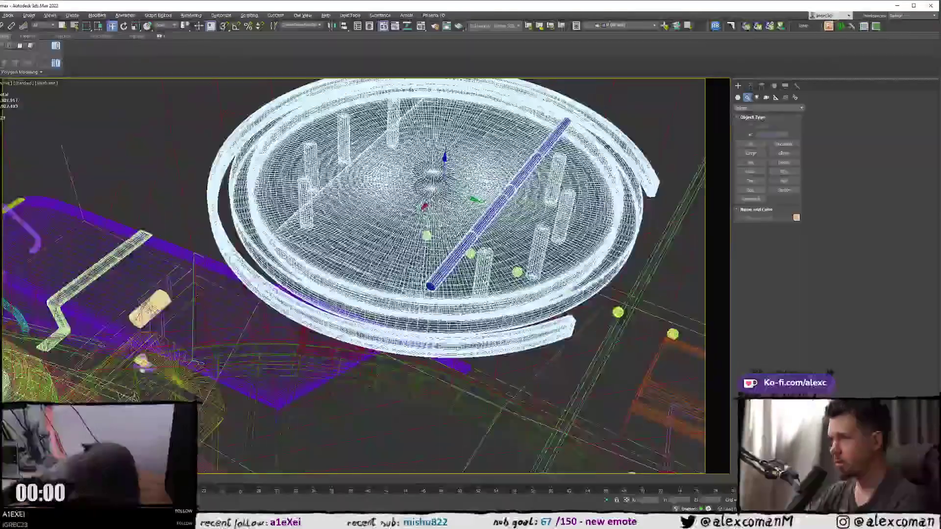
ctrl+click(431, 286)
scroll(429, 230, down, 2)
key(F3)
key(F3)
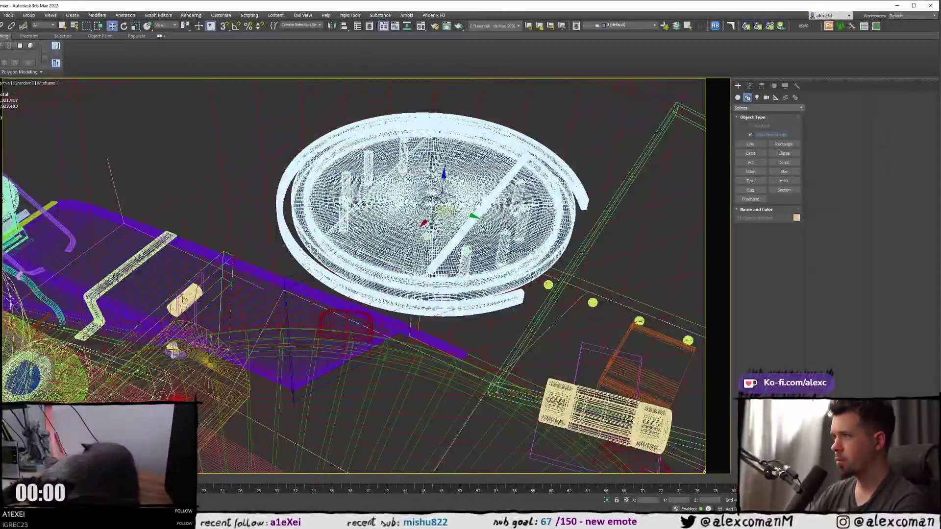
key(F3)
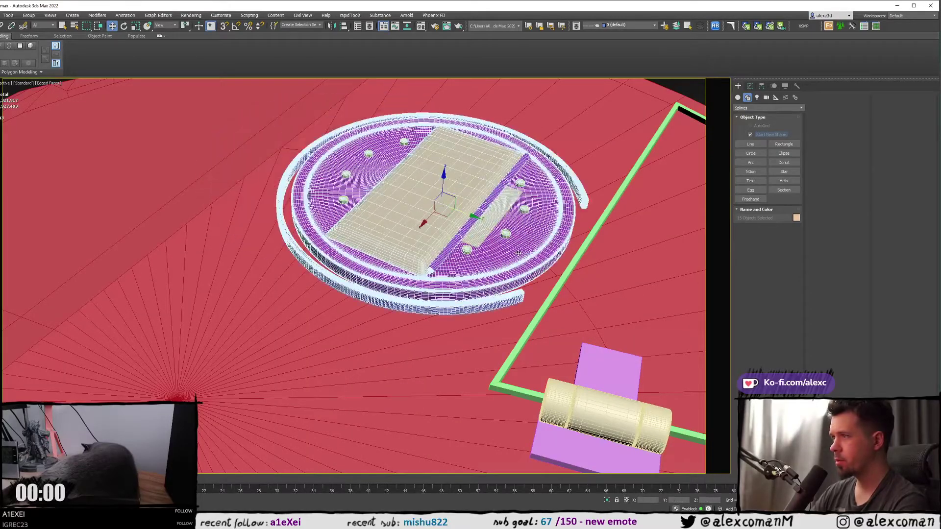
key(F3)
alt+middle_drag(459, 212, 465, 176)
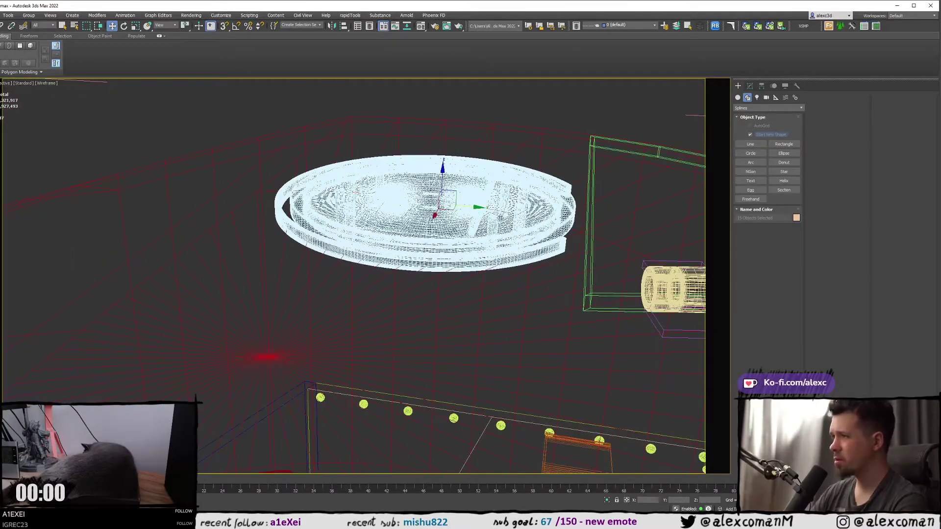
alt+middle_drag(505, 214, 504, 157)
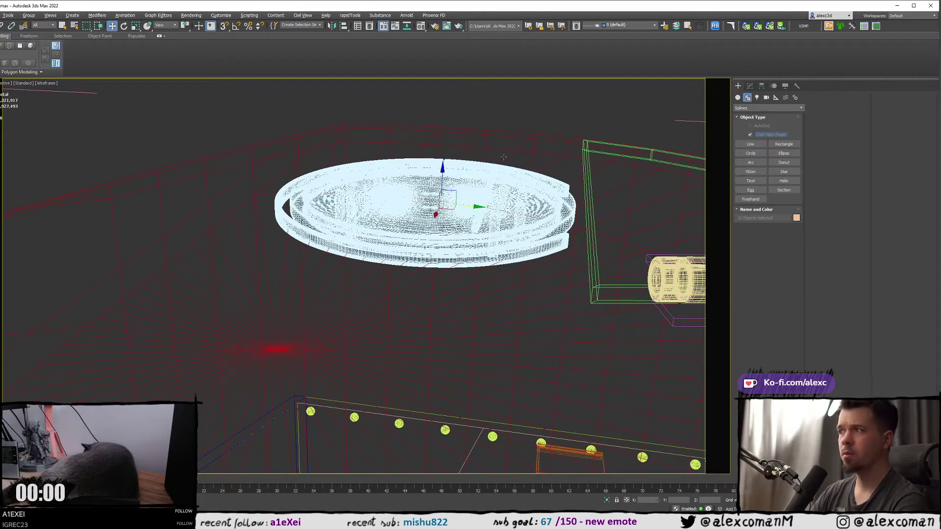
- Restrict the selection to the round fitting's parts, leaving out the turret body, and view the roof shaded from above
ctrl+drag(493, 122, 518, 195)
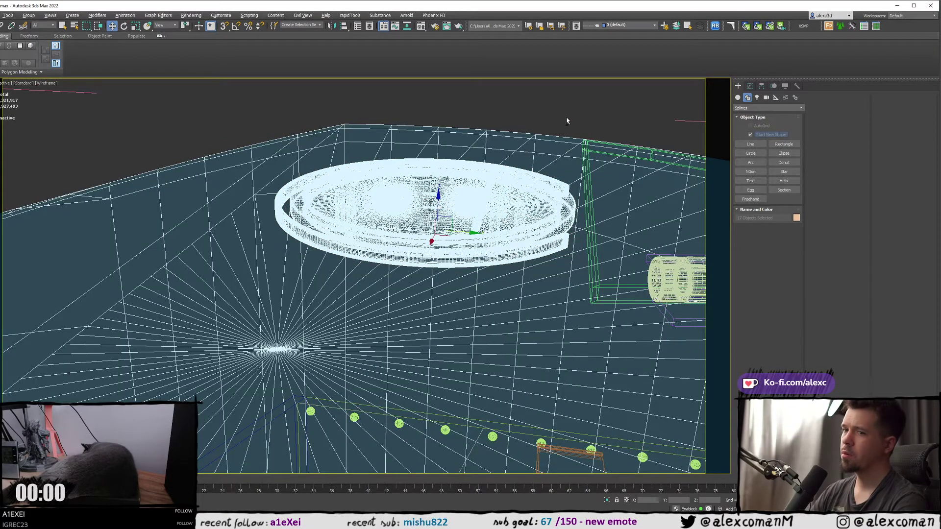
ctrl+drag(565, 117, 591, 151)
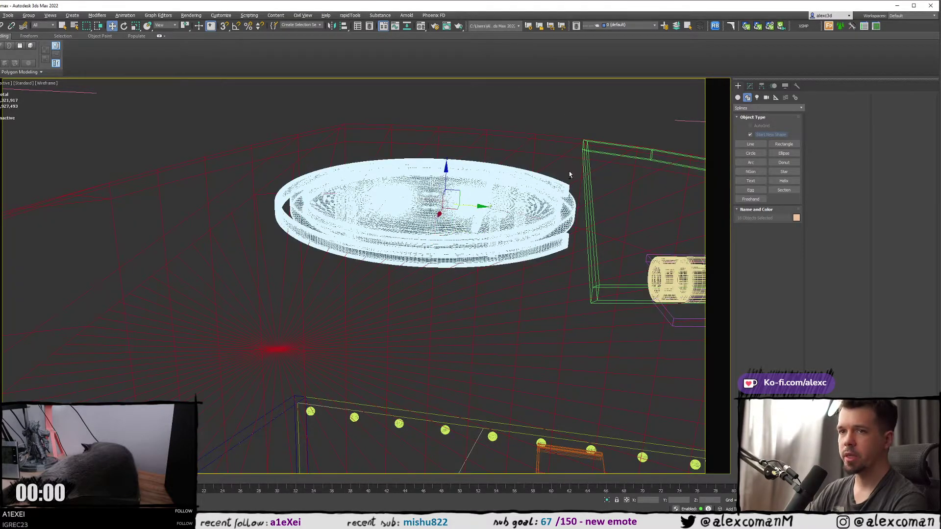
mouse_move(569, 171)
alt+middle_down()
mouse_move(461, 216)
mouse_move(443, 212)
alt+middle_up()
key(F3)
scroll(479, 202, down, 2)
- Check the roof photo, group the selected fitting parts, and move the group slightly away from the nearby panel outline
right_drag(1, 181, 174, 191)
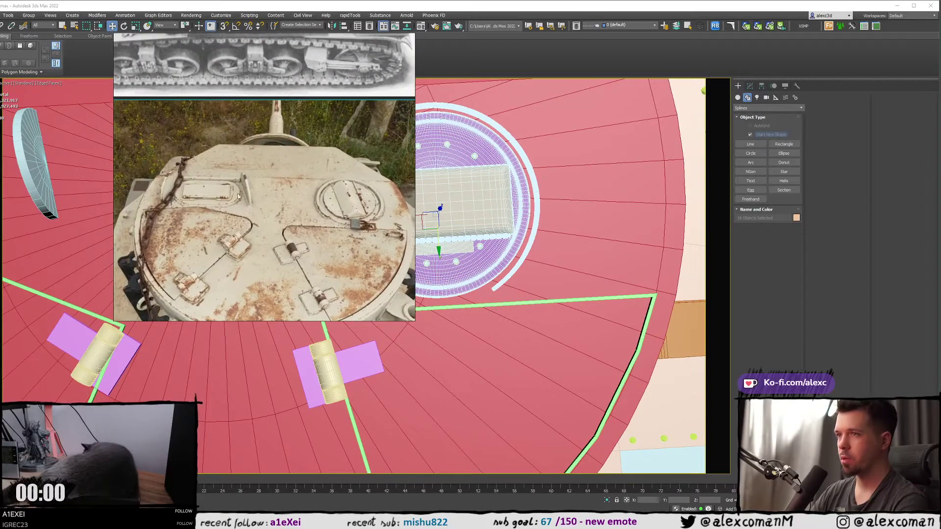
middle_drag(174, 191, 188, 176)
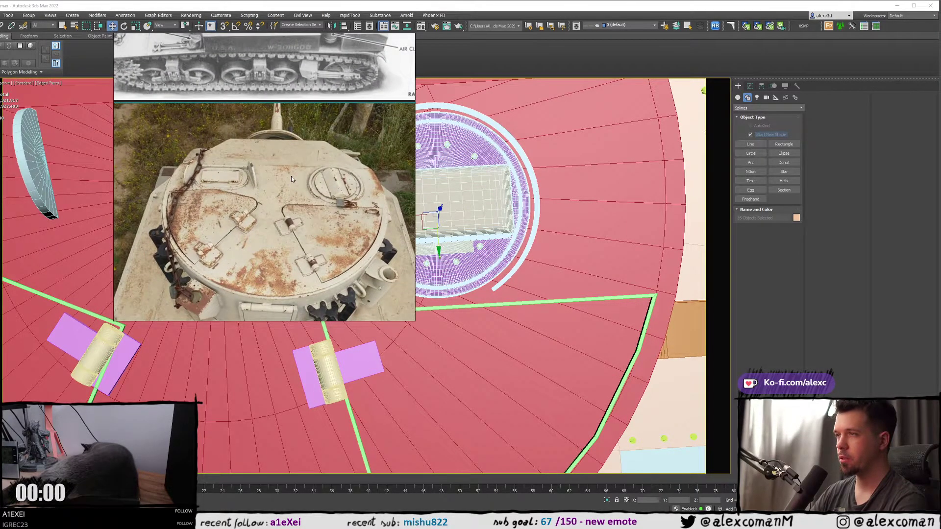
right_drag(291, 176, 1, 154)
middle_drag(465, 230, 457, 235)
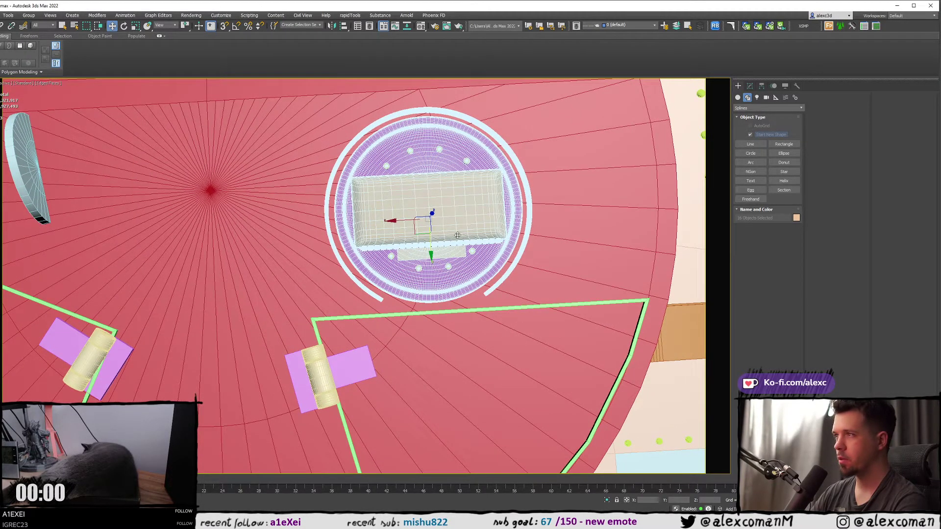
key(ctrl+g)
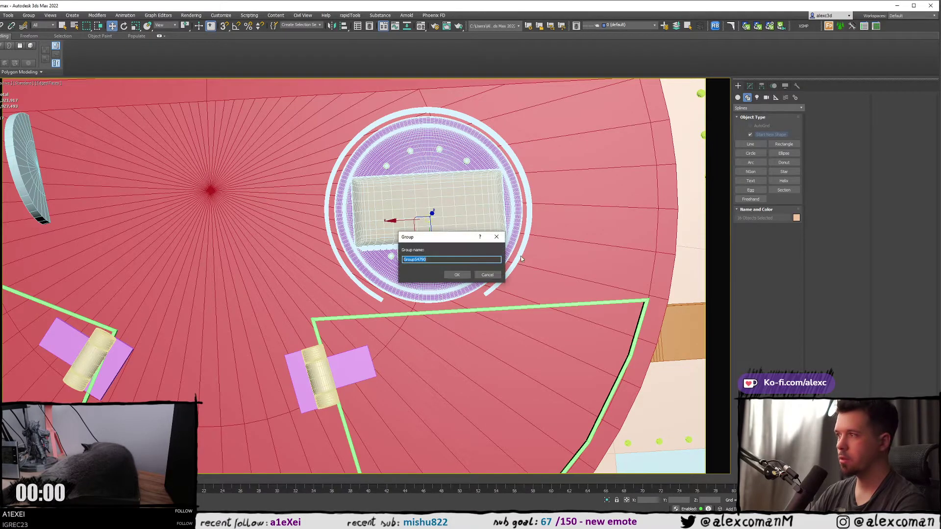
click(457, 275)
middle_drag(421, 255, 418, 264)
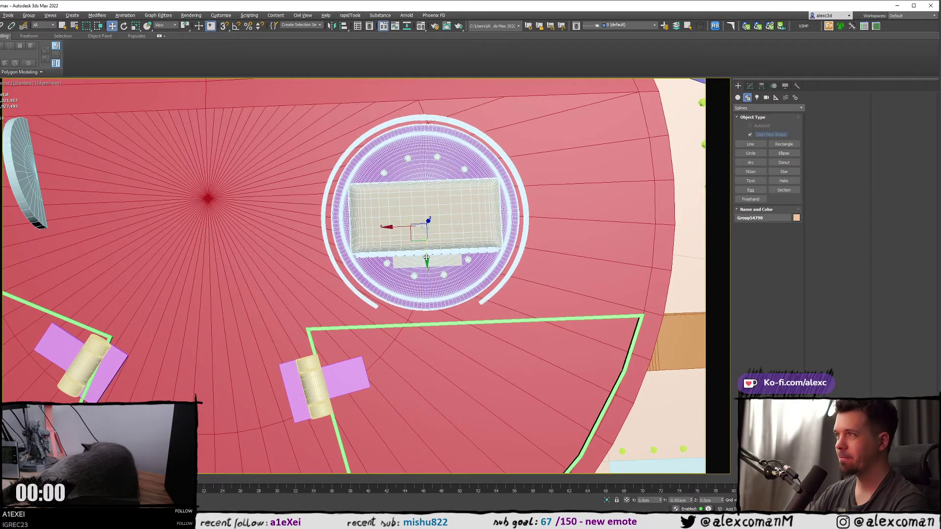
drag(427, 258, 426, 253)
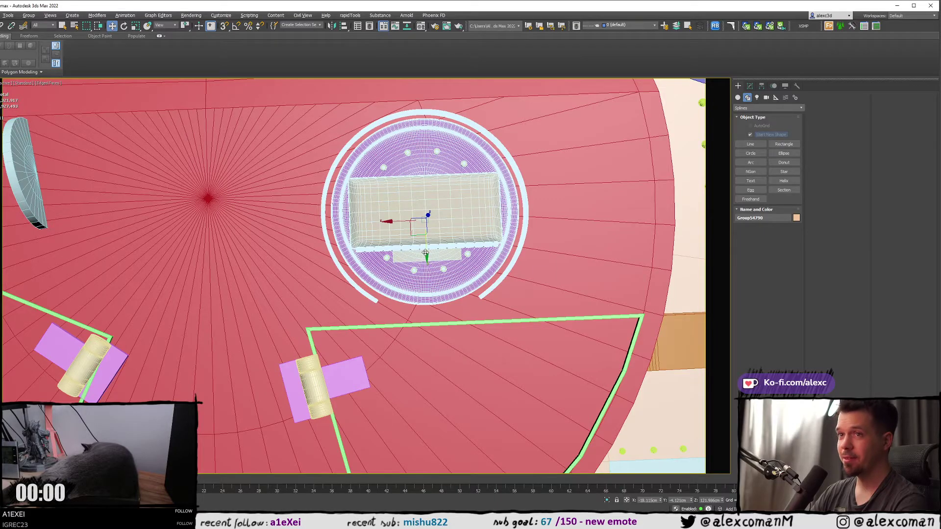
- Move both end vertices of the panel outline's edge beside the round fitting slightly towards the fitting
scroll(426, 253, down, 5)
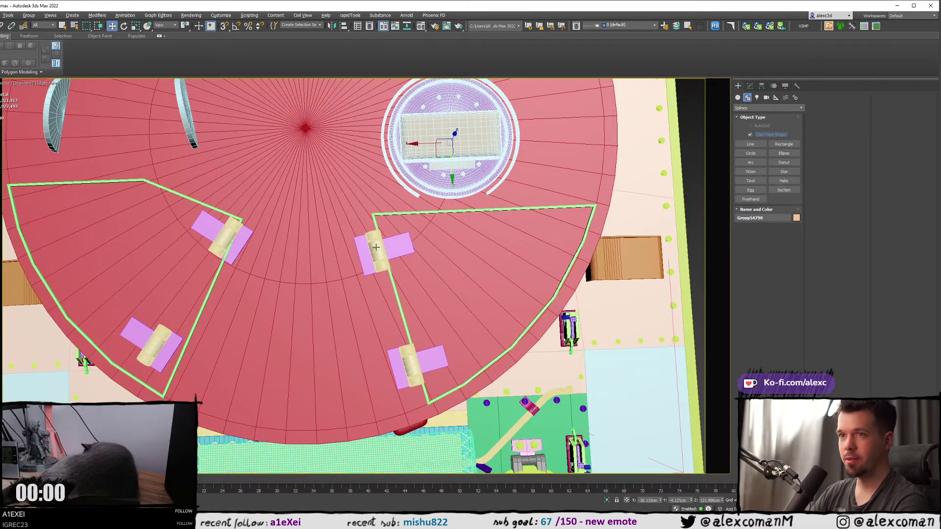
click(435, 212)
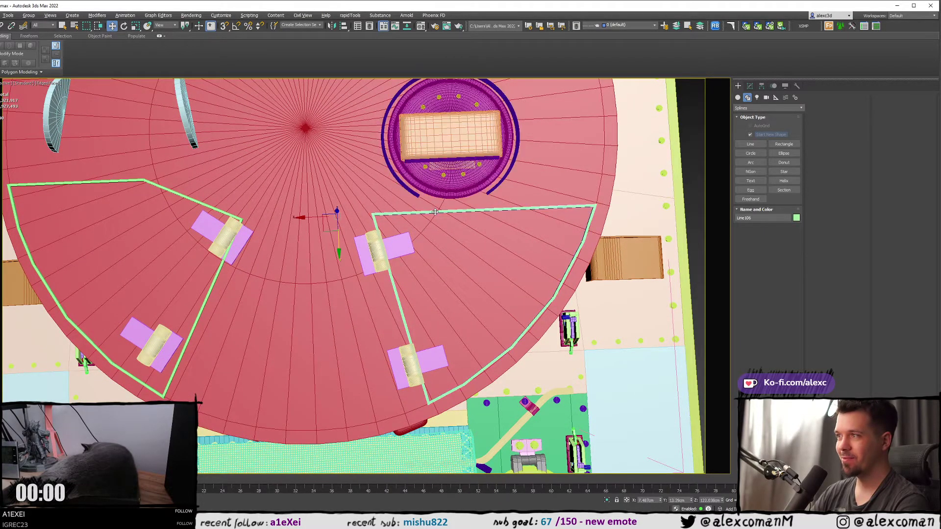
key(1)
drag(321, 179, 476, 202)
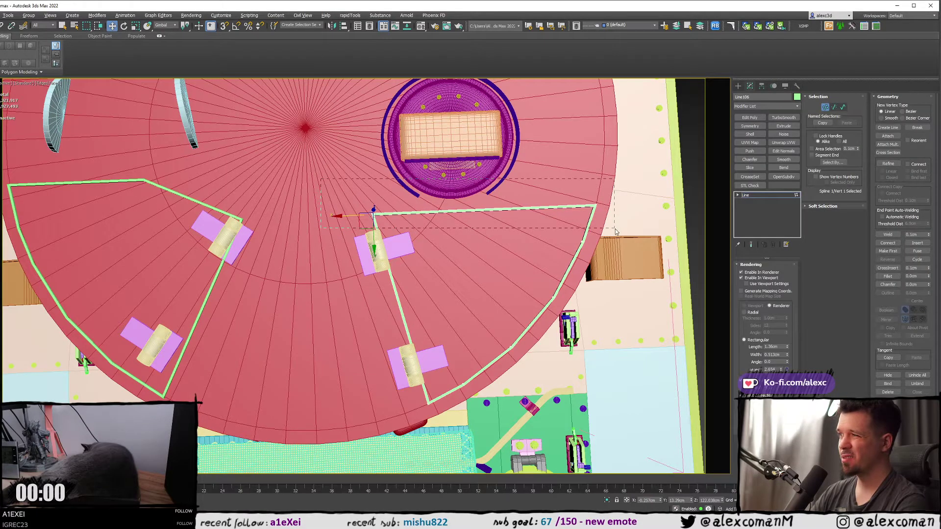
drag(617, 231, 616, 231)
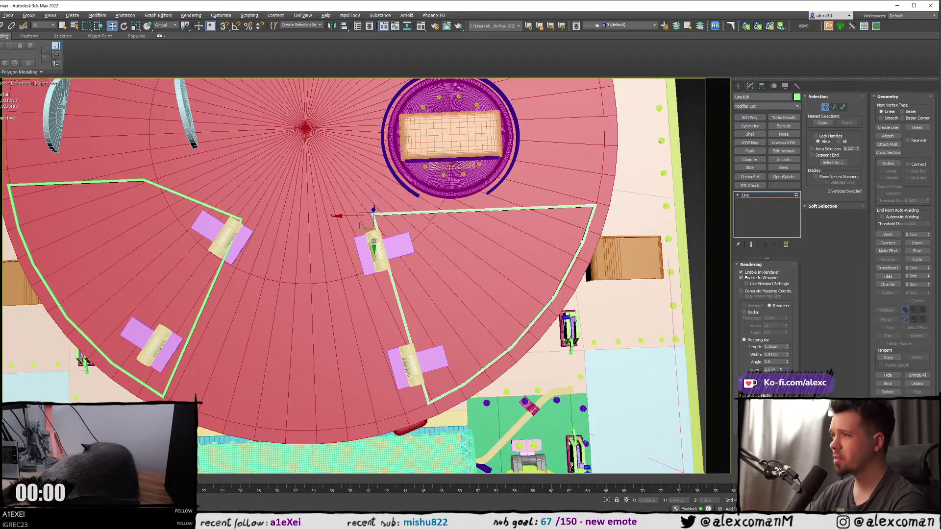
drag(374, 241, 375, 235)
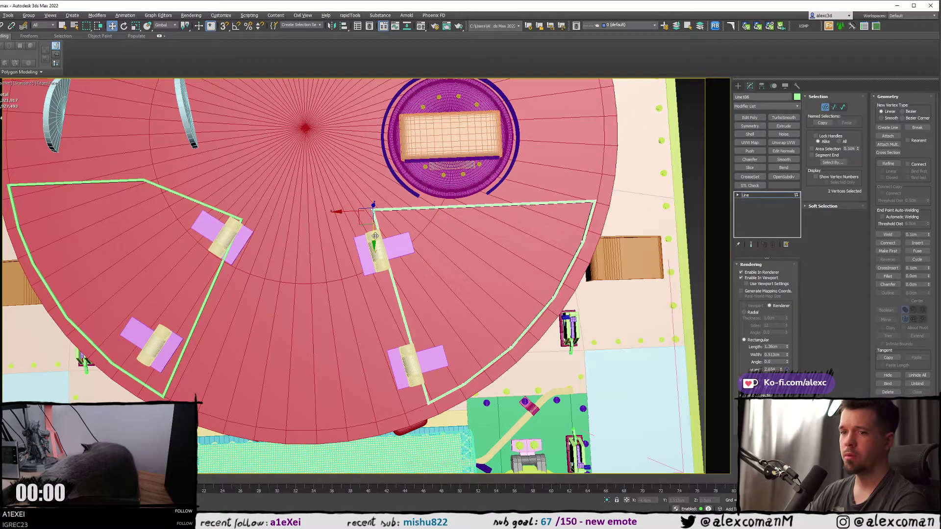
middle_drag(374, 237, 330, 202)
click(739, 86)
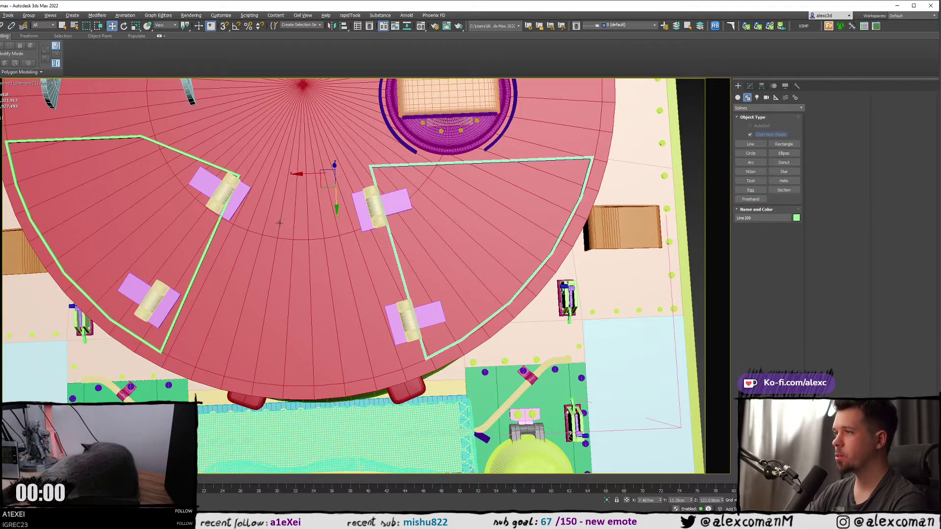
- Move the two hinges on the panel beside the round fitting off the roof, out over the hull deck
click(363, 215)
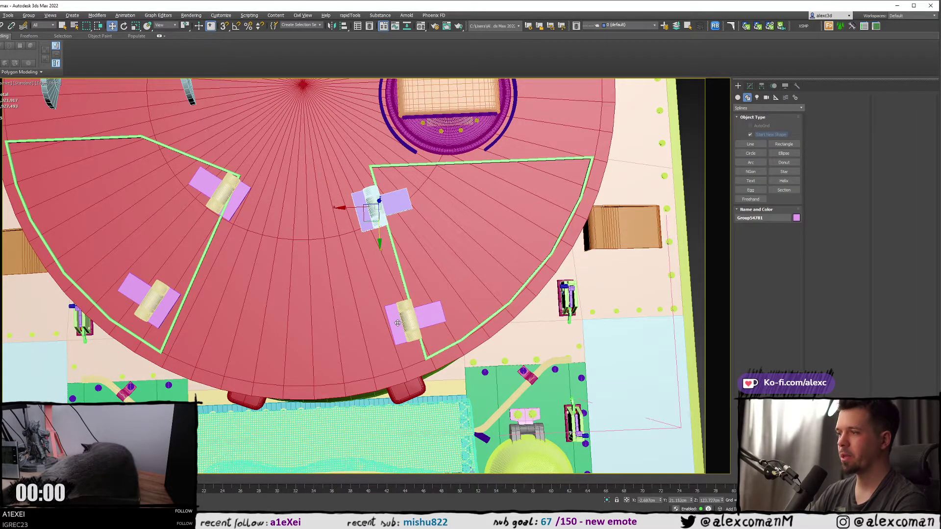
ctrl+click(397, 323)
alt+middle_drag(398, 323, 387, 265)
drag(390, 255, 662, 282)
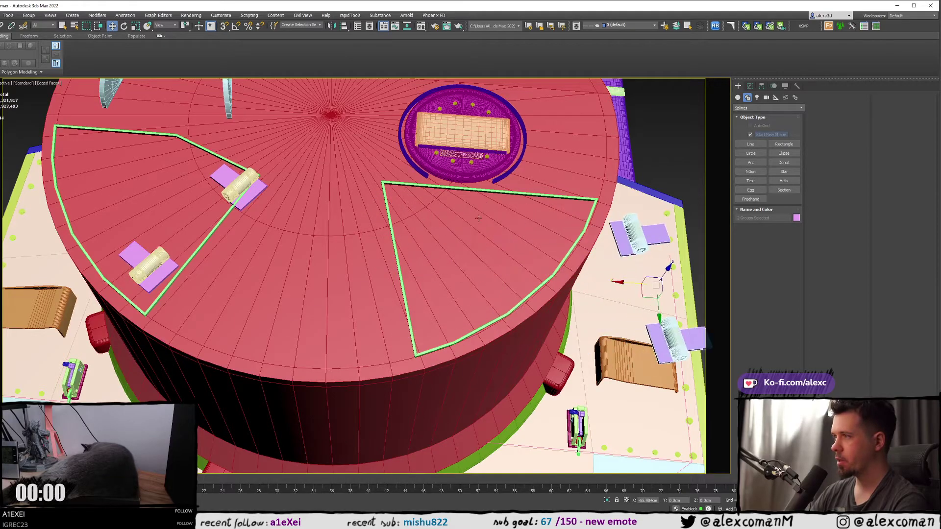
- Move the inner corner vertex of the hinge-free panel outline towards the middle of the roof
click(403, 183)
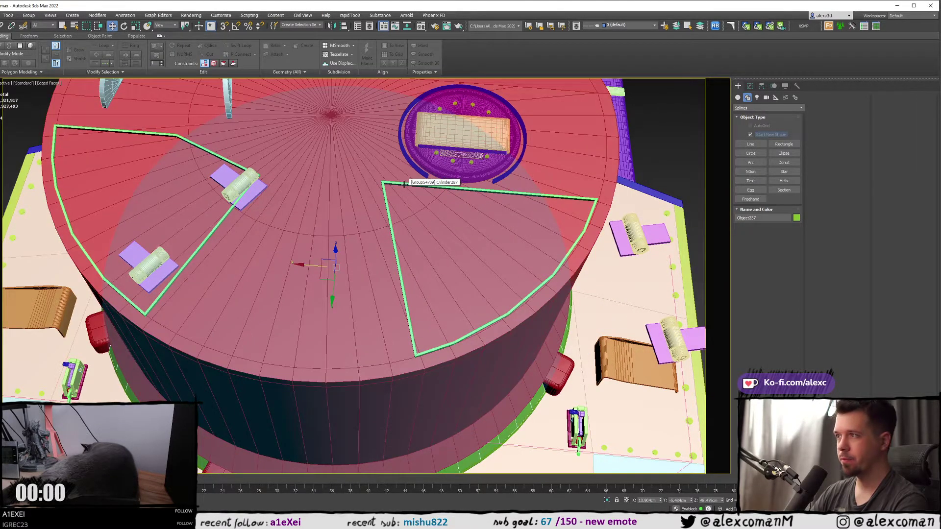
click(404, 185)
scroll(404, 184, down, 4)
scroll(407, 181, up, 2)
mouse_move(403, 185)
alt+middle_down()
mouse_move(410, 191)
mouse_move(402, 184)
alt+middle_up()
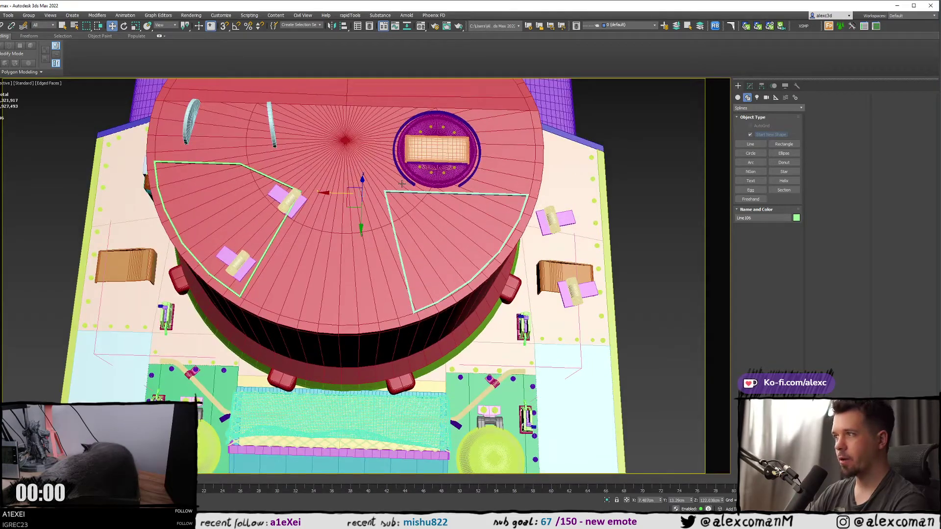
scroll(401, 183, up, 5)
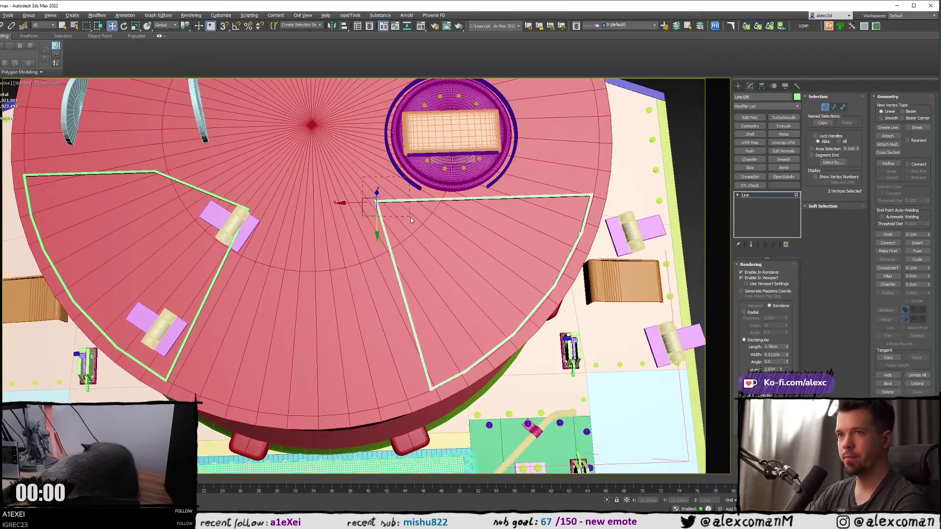
drag(410, 221, 410, 220)
scroll(352, 203, down, 2)
middle_drag(355, 199, 372, 216)
drag(371, 217, 338, 217)
mouse_move(339, 214)
alt+middle_down()
mouse_move(346, 226)
mouse_move(347, 214)
alt+middle_up()
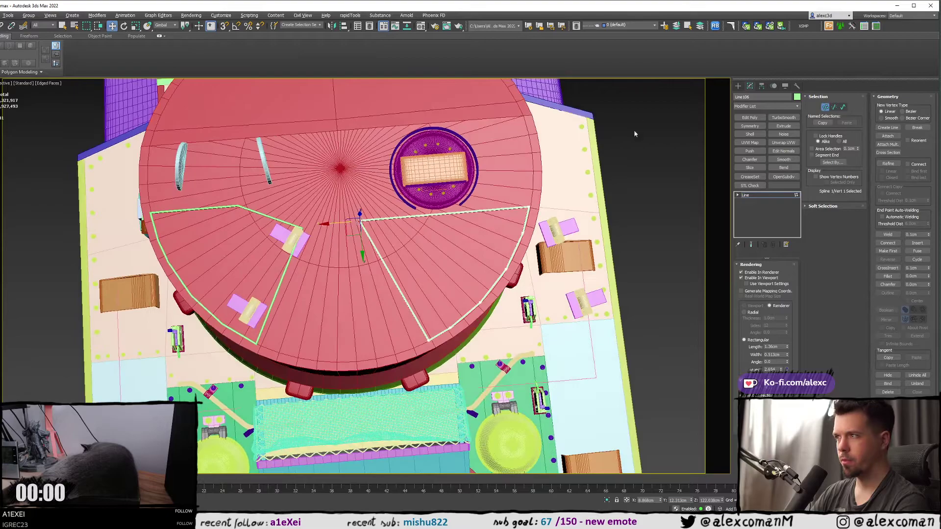
click(739, 87)
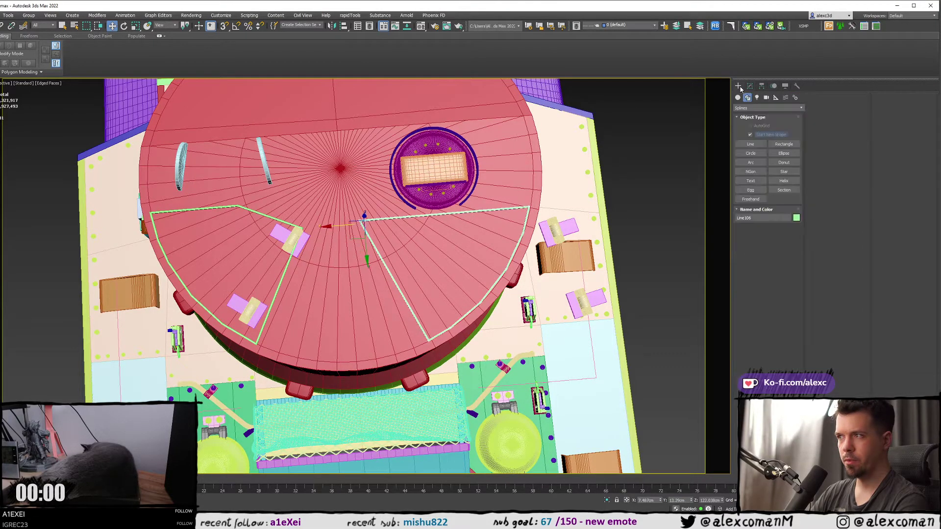
- Scale the grouped round fitting down slightly and adjust its position on the roof beside the panel outline
click(419, 168)
scroll(419, 168, up, 3)
alt+middle_drag(420, 167, 440, 150)
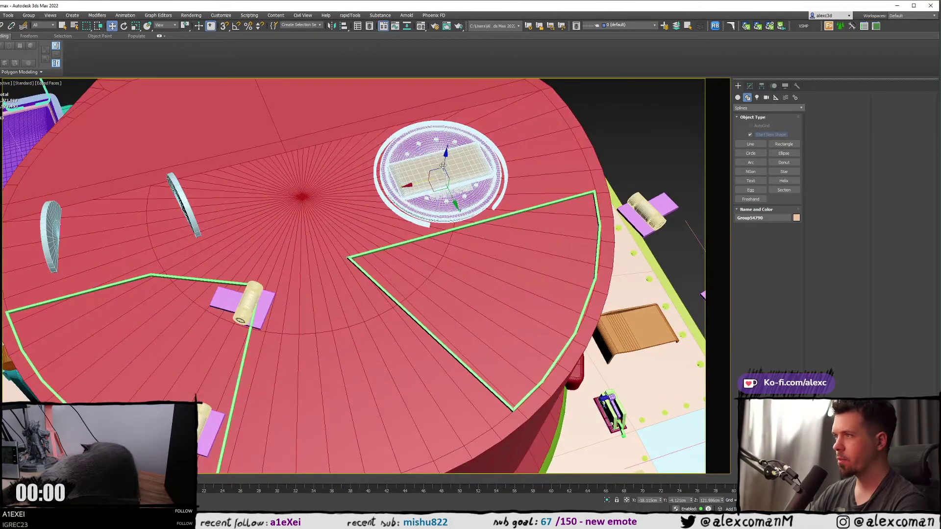
key(r)
scroll(440, 171, up, 3)
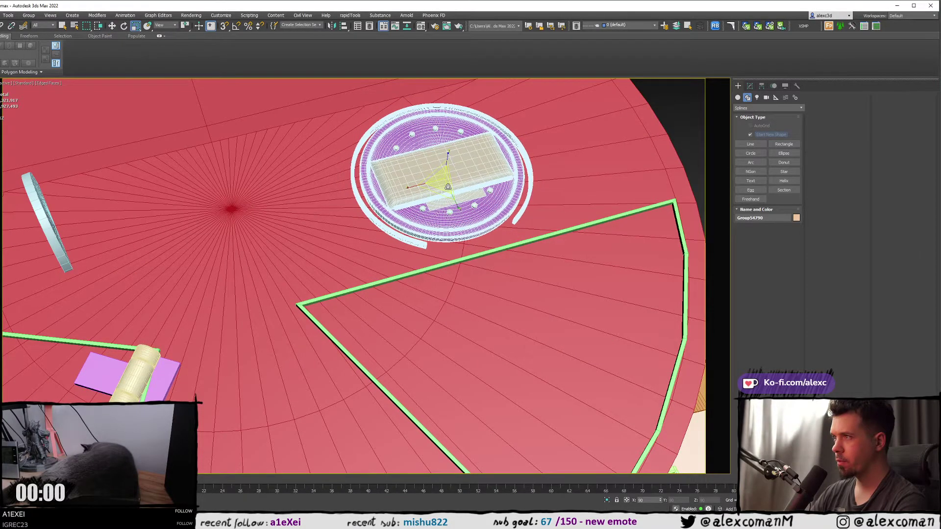
alt+middle_drag(448, 188, 432, 186)
key(w)
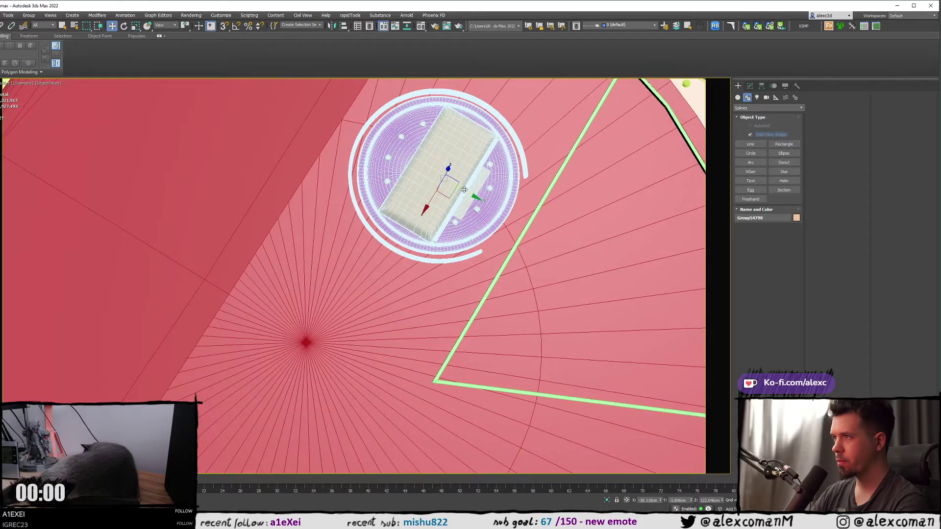
scroll(440, 190, down, 3)
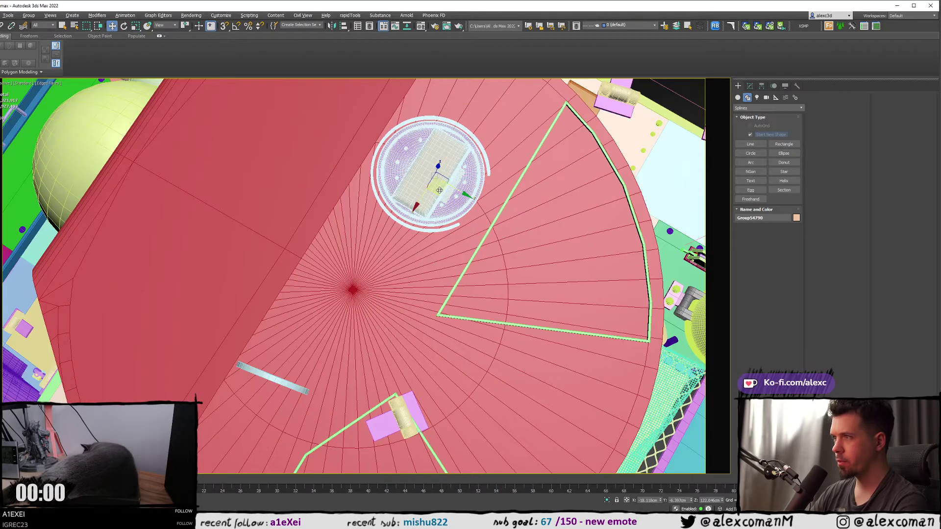
scroll(439, 181, up, 5)
alt+middle_drag(439, 190, 433, 172)
- Shift the panel outline's edge facing the reduced round fitting closer to it by moving that edge's two vertices
middle_drag(431, 234, 306, 231)
scroll(407, 194, down, 4)
scroll(407, 193, down, 3)
scroll(349, 246, down, 5)
click(339, 271)
scroll(328, 267, up, 5)
key(1)
drag(265, 178, 645, 232)
alt+middle_drag(375, 219, 384, 226)
drag(328, 265, 323, 244)
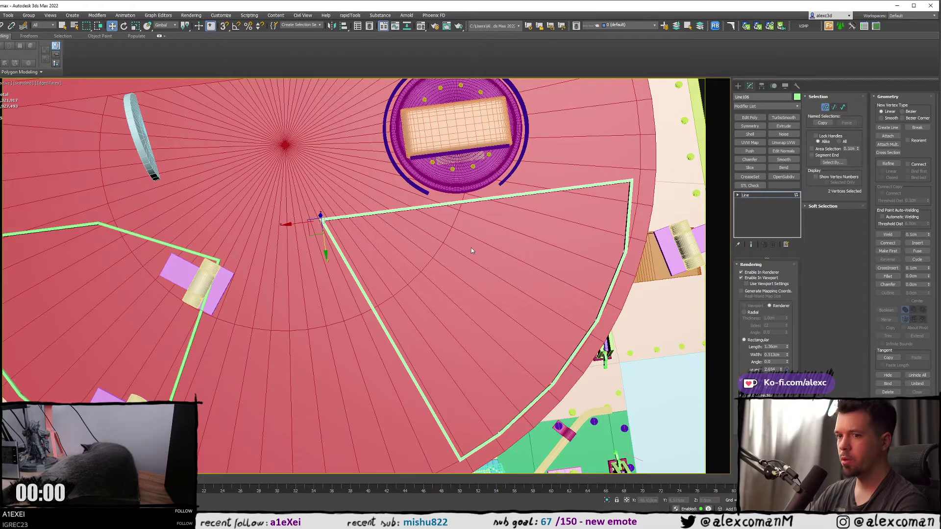
- Move the panel outline's outer corner closer to the roof's rim and its inner corner slightly outward from the roof's middle
middle_drag(471, 248, 386, 229)
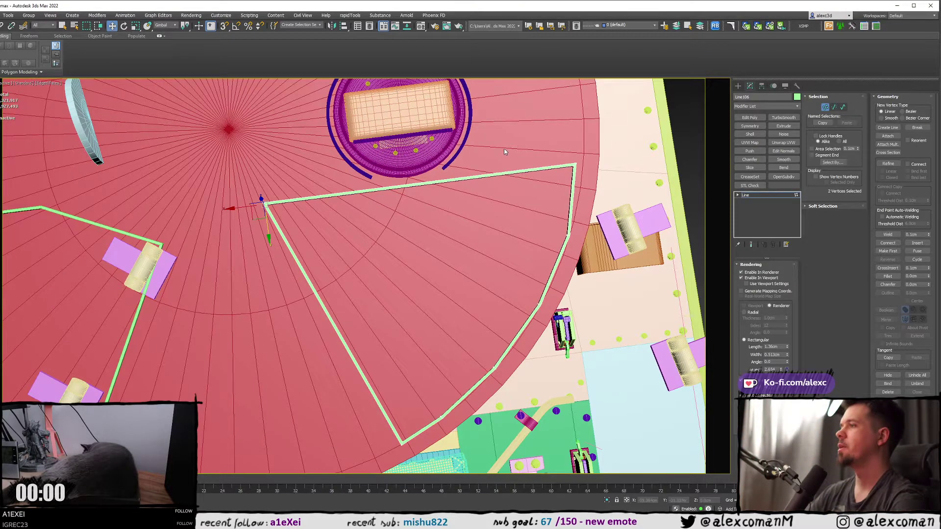
click(574, 166)
drag(549, 166, 554, 166)
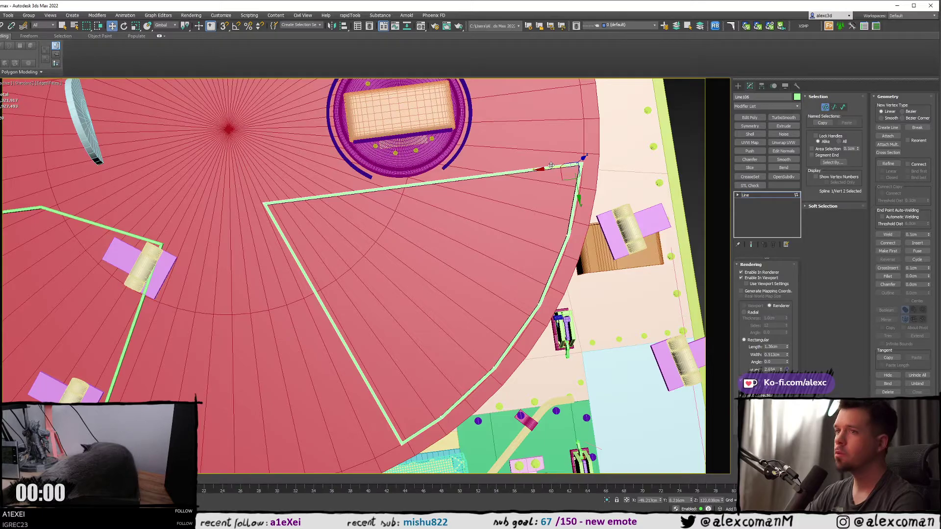
middle_drag(483, 214, 508, 197)
drag(305, 201, 308, 206)
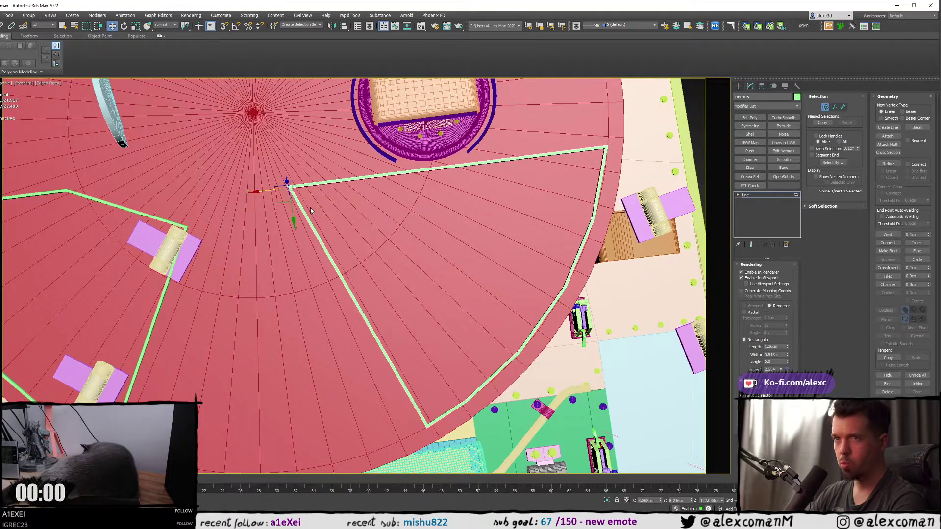
scroll(311, 209, down, 2)
alt+middle_drag(301, 216, 269, 194)
drag(269, 194, 273, 195)
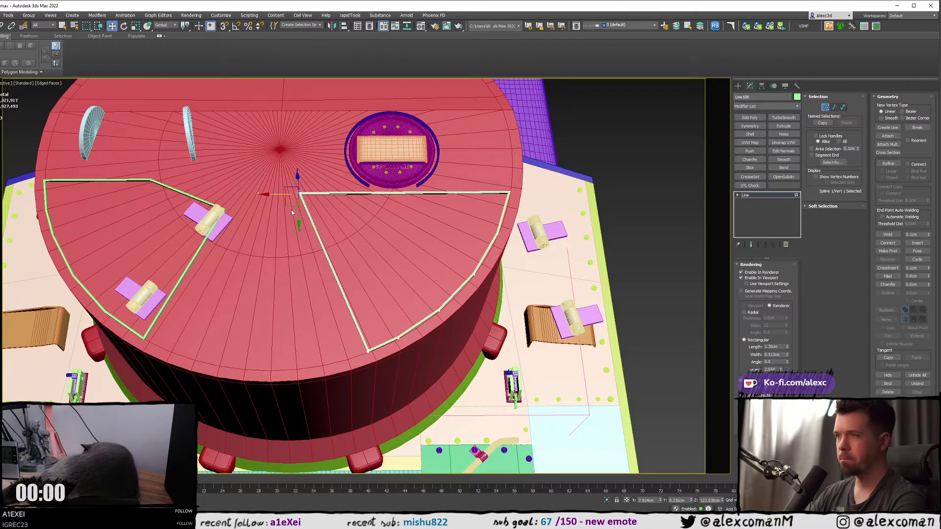
- Examine the reshaped panel outline against the whole turret roof from several angles, with edged faces turned off
scroll(292, 213, down, 3)
alt+middle_drag(292, 213, 378, 192)
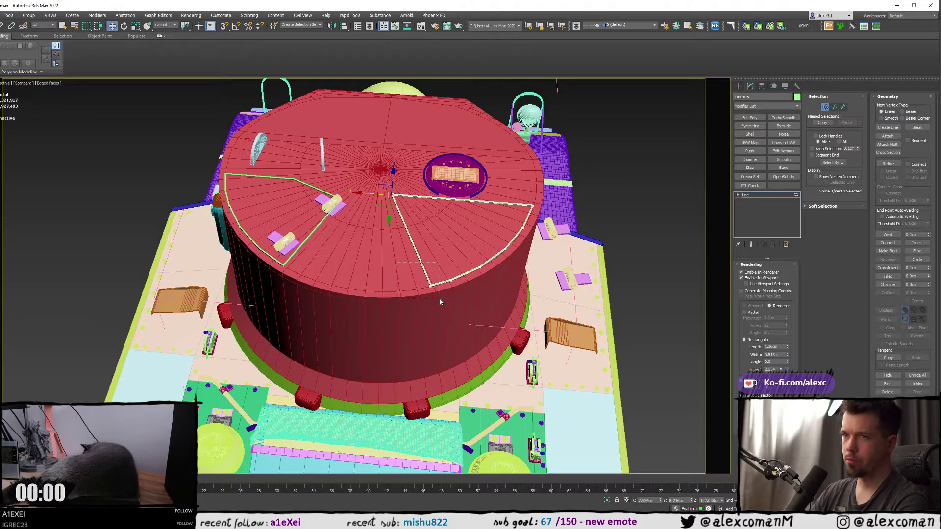
drag(440, 302, 440, 303)
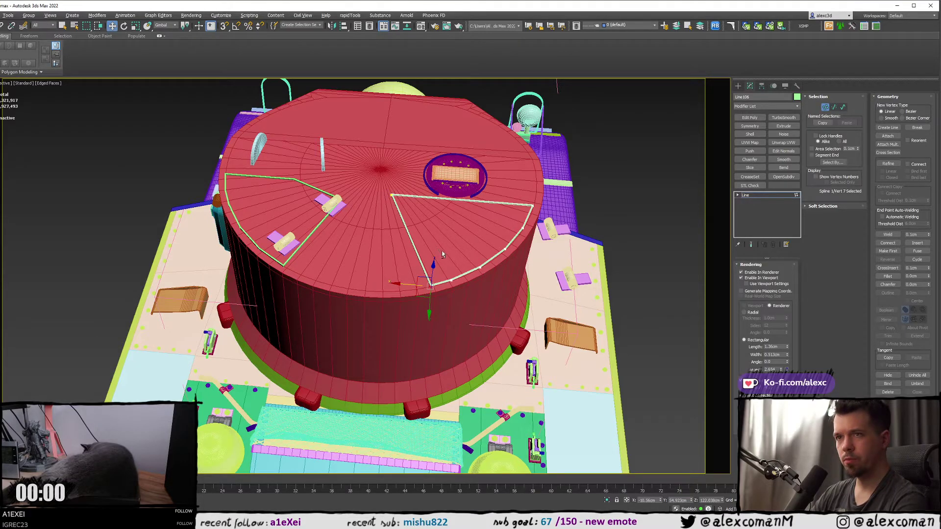
alt+middle_drag(442, 251, 441, 281)
scroll(439, 243, down, 2)
middle_drag(439, 243, 452, 259)
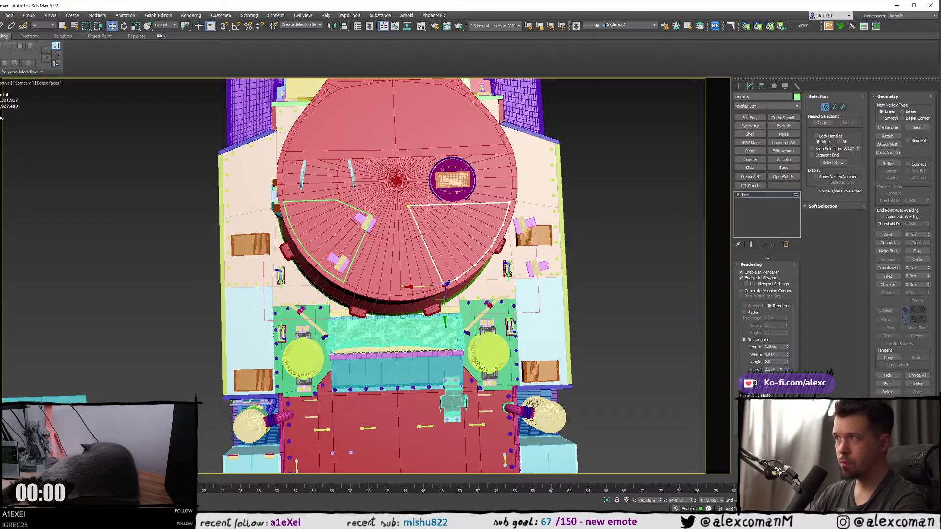
click(685, 138)
key(F4)
scroll(629, 158, down, 2)
mouse_move(521, 191)
alt+middle_down()
mouse_move(527, 218)
mouse_move(521, 187)
mouse_move(513, 191)
alt+middle_up()
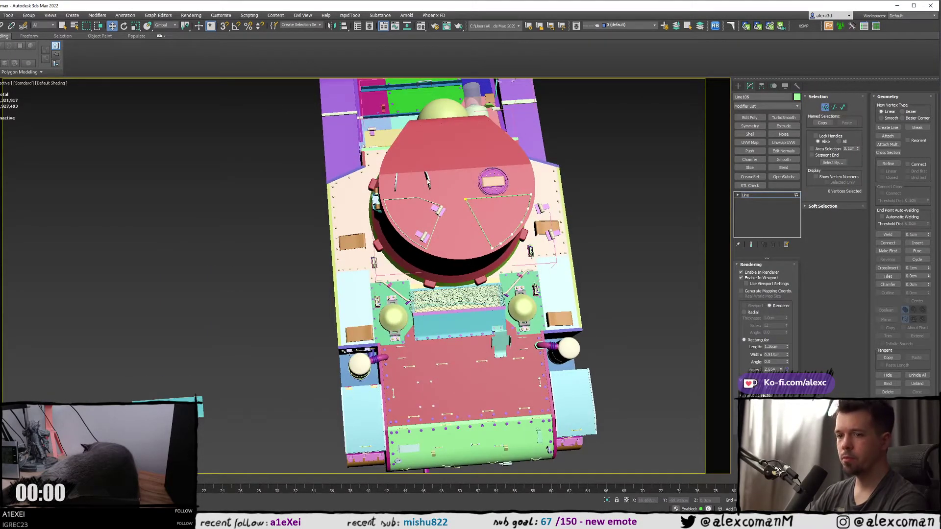
middle_drag(352, 188, 351, 194)
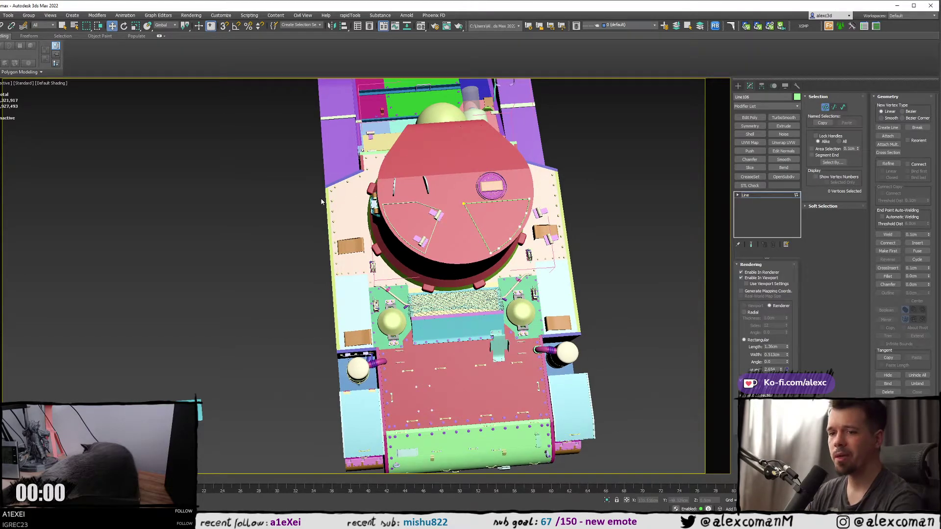
- Shift the hinged panel outline's edge facing the two upright fins closer to them by moving that edge's two vertices
scroll(350, 214, up, 5)
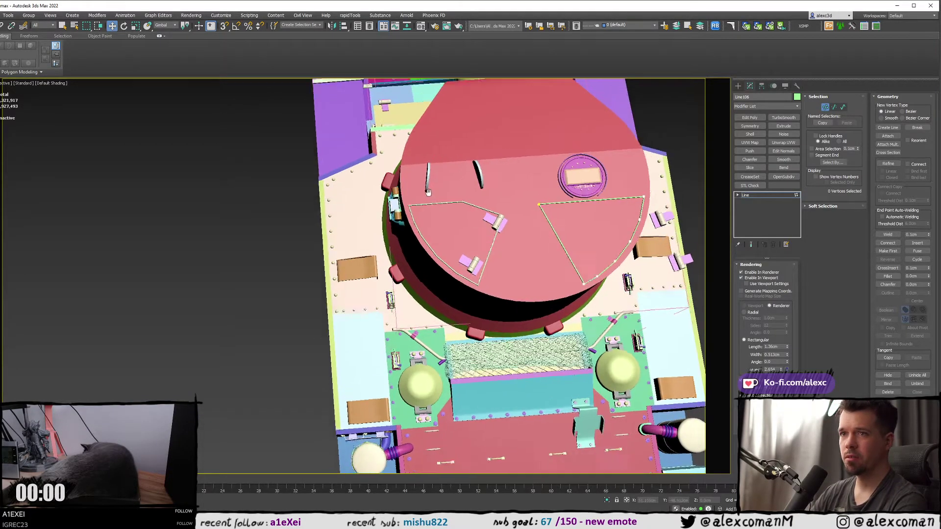
middle_drag(398, 204, 330, 201)
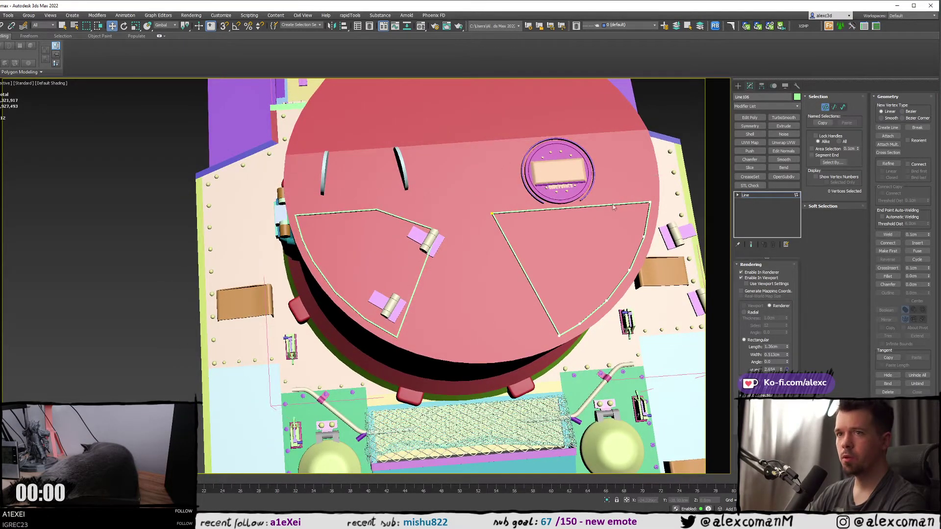
click(738, 86)
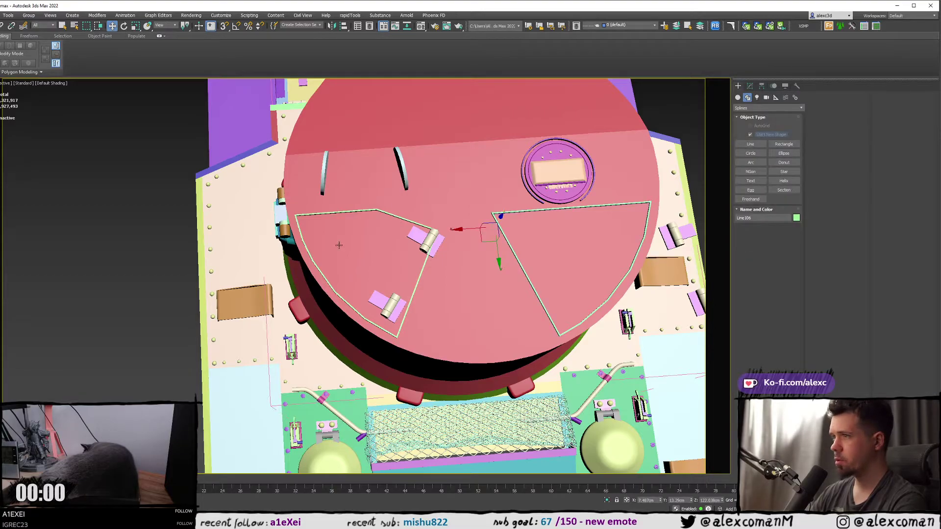
click(329, 211)
scroll(328, 203, up, 3)
key(1)
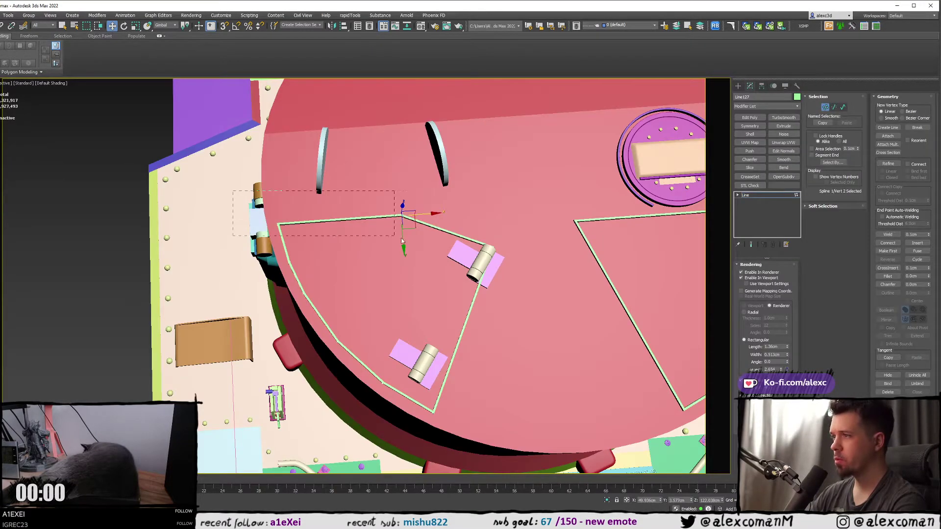
scroll(317, 221, up, 2)
scroll(311, 227, up, 2)
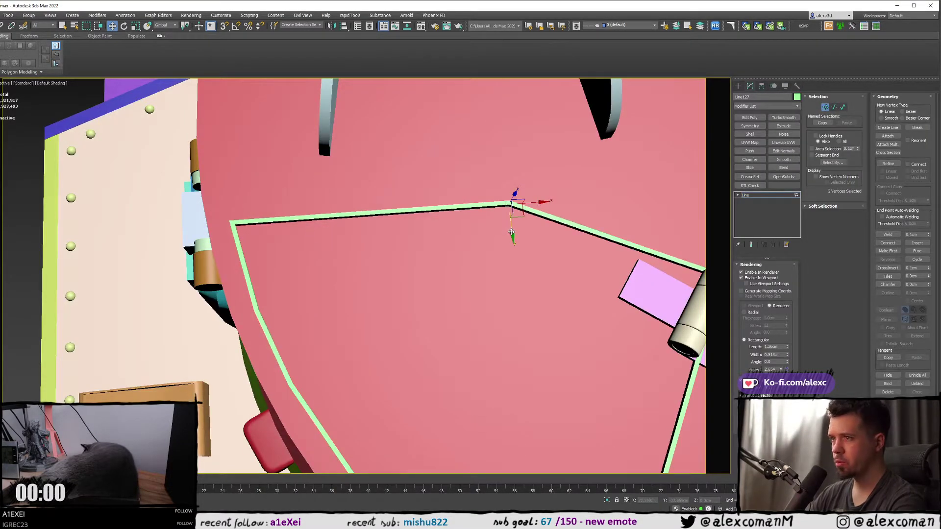
drag(511, 231, 499, 191)
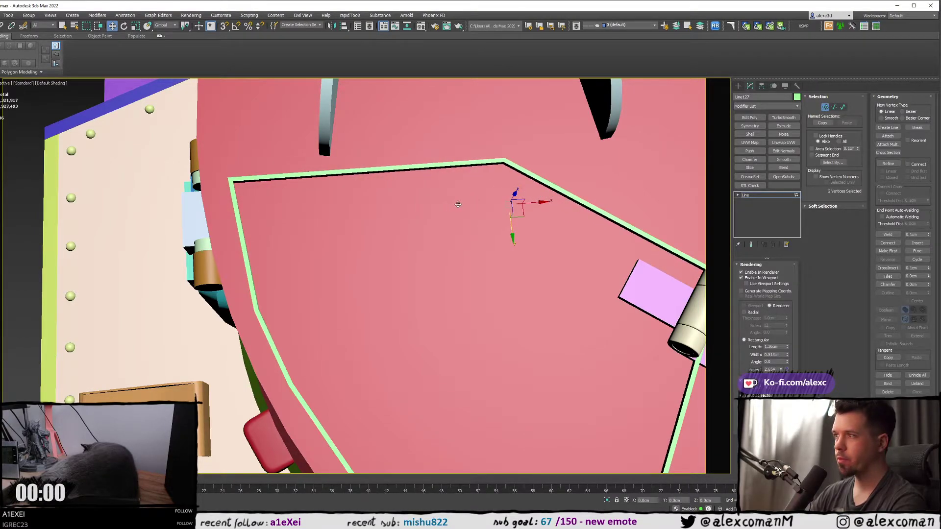
middle_drag(458, 204, 459, 205)
drag(525, 161, 521, 160)
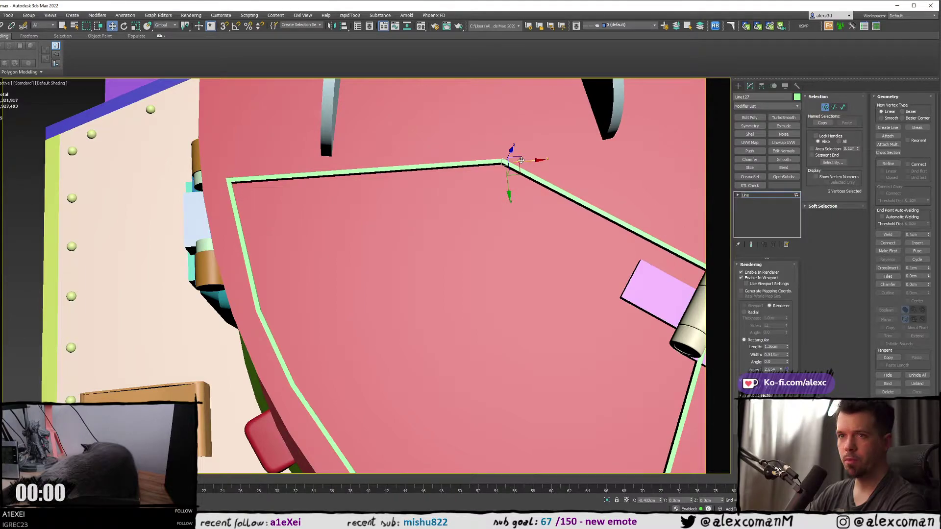
- Turn on edged faces and move the outline's bend vertex below the fins slightly outward toward the roof's rim
key(F4)
key(F3)
click(522, 160)
key(F3)
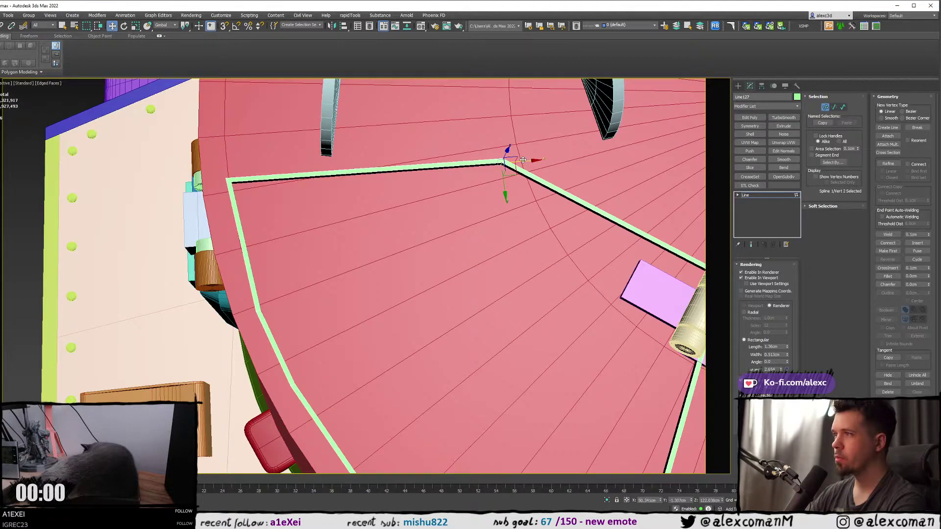
drag(523, 160, 495, 160)
- Move the outline's inner corner vertex beside the upper hinge closer to the roof's centre
scroll(532, 221, down, 5)
middle_drag(533, 221, 333, 230)
scroll(395, 212, up, 2)
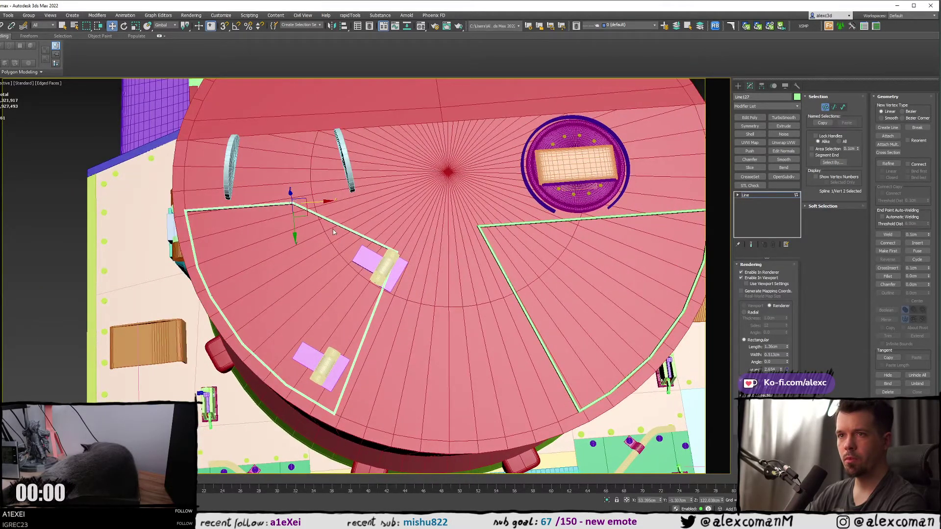
click(396, 247)
scroll(403, 240, up, 3)
middle_drag(406, 240, 403, 253)
drag(400, 280, 419, 246)
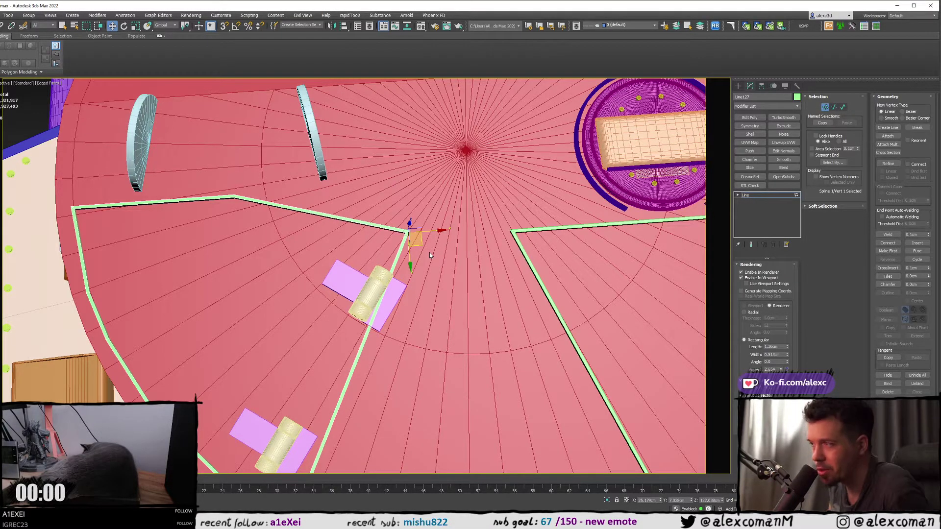
- Compare both panel outlines on the turret roof with the reference photo of the real tank's roof
scroll(322, 237, down, 5)
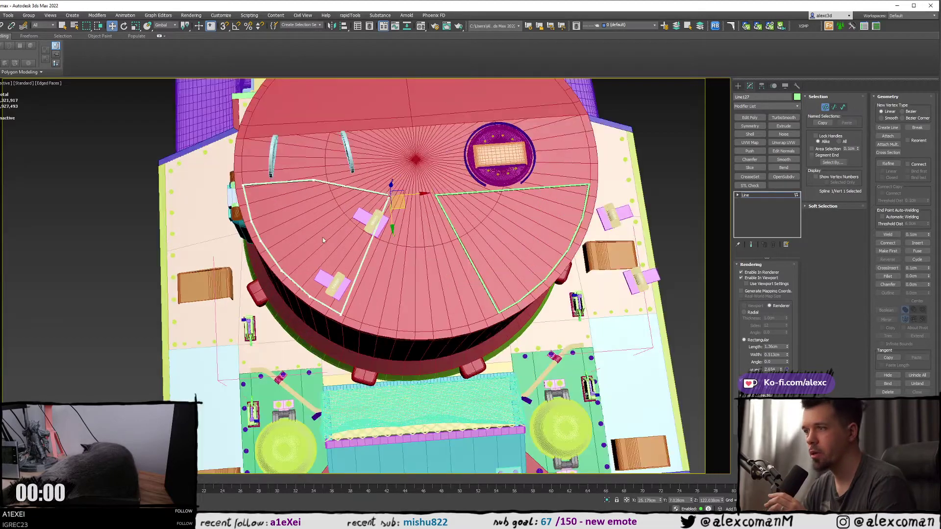
scroll(340, 263, up, 3)
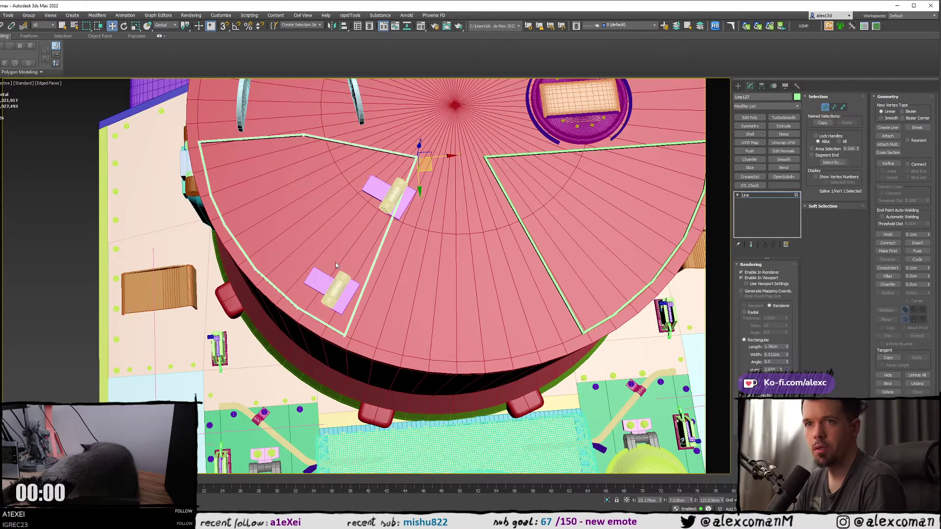
middle_drag(332, 247, 268, 260)
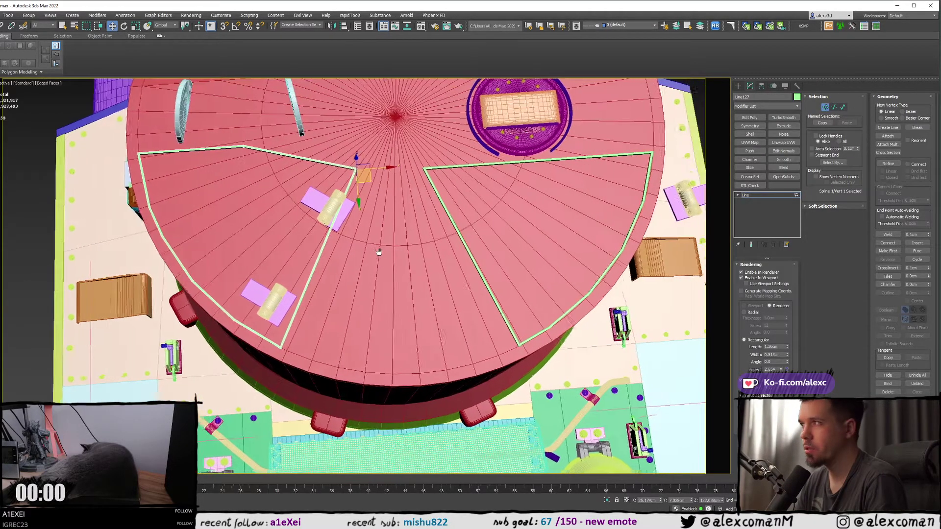
click(738, 86)
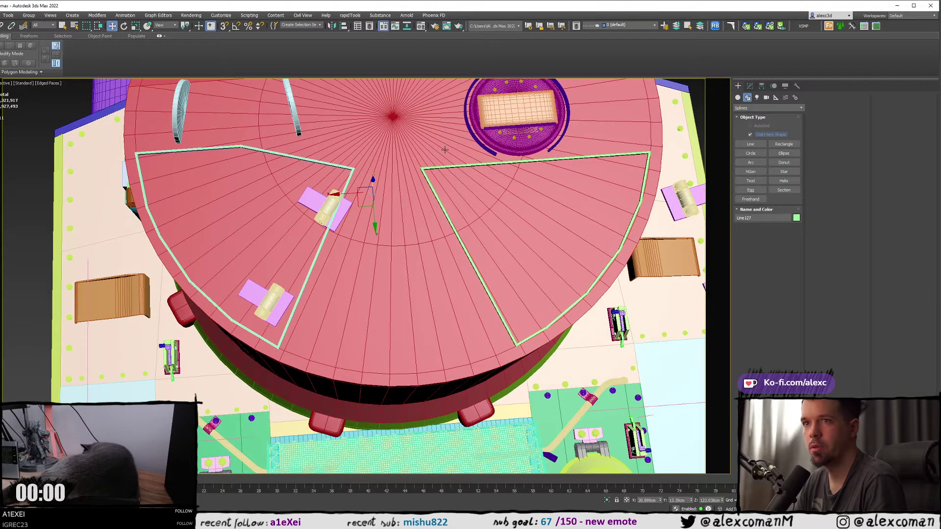
middle_drag(445, 149, 396, 162)
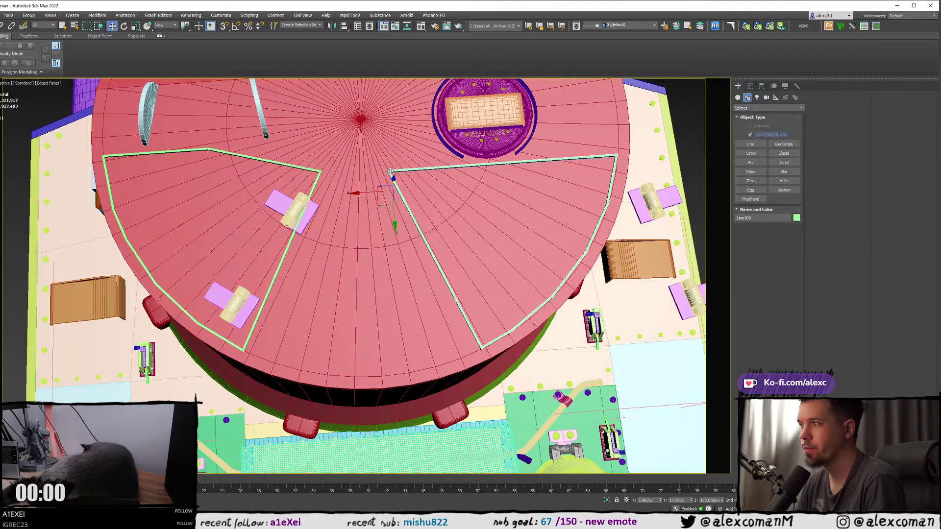
scroll(391, 170, down, 3)
scroll(400, 169, down, 5)
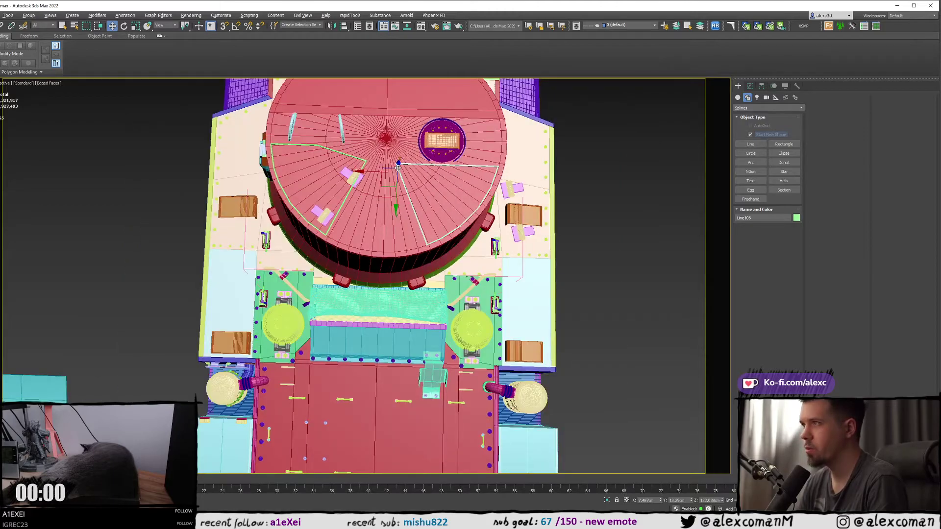
scroll(398, 166, down, 3)
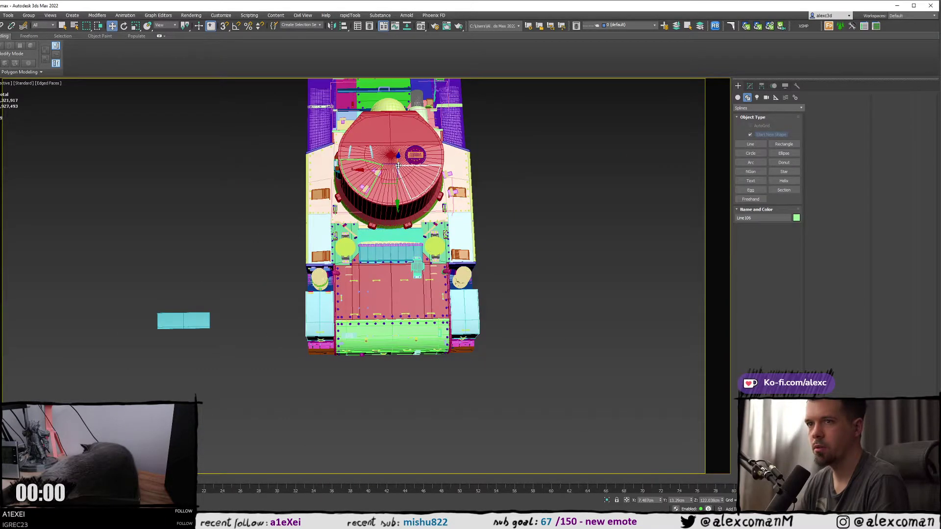
scroll(413, 151, up, 6)
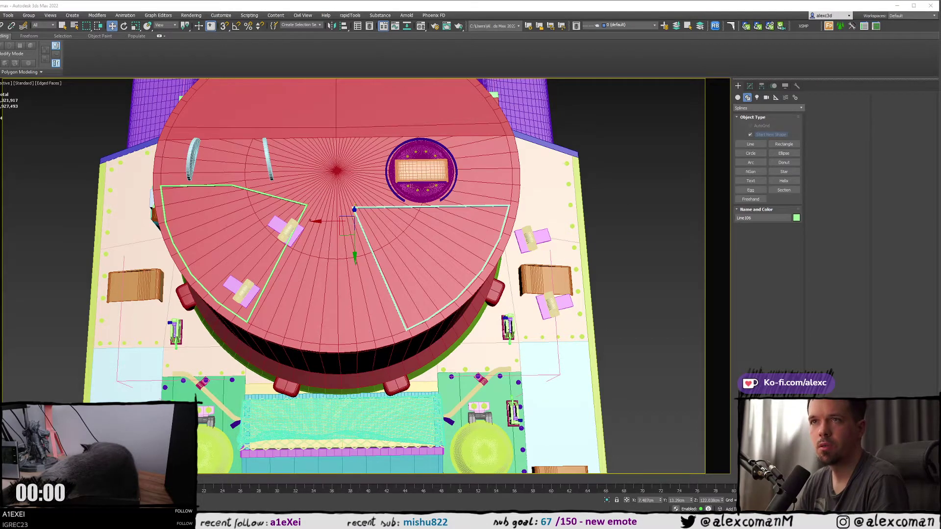
right_drag(1, 191, 234, 234)
scroll(167, 184, down, 4)
middle_drag(188, 360, 186, 285)
middle_drag(272, 327, 189, 243)
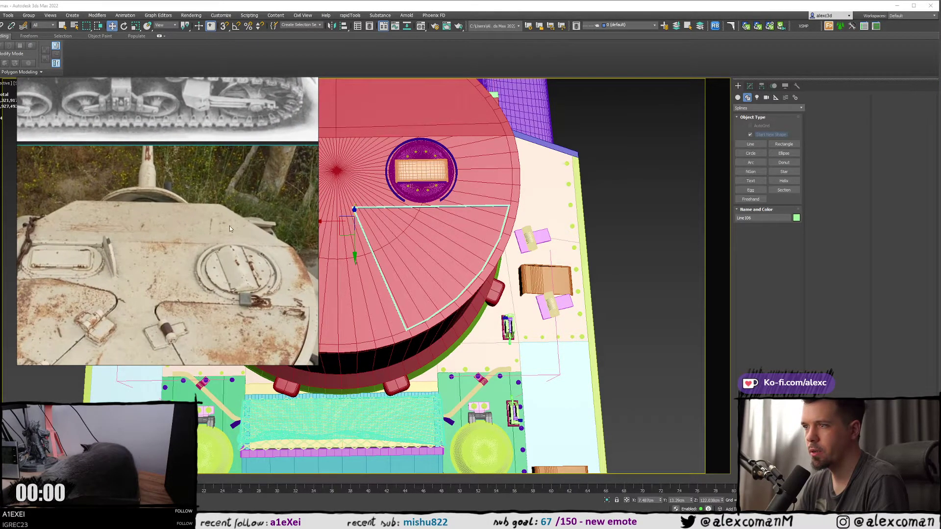
- Try to move the grouped round fitting closer to the adjacent panel outline, checking the reference photos, and undo the move
scroll(443, 177, up, 5)
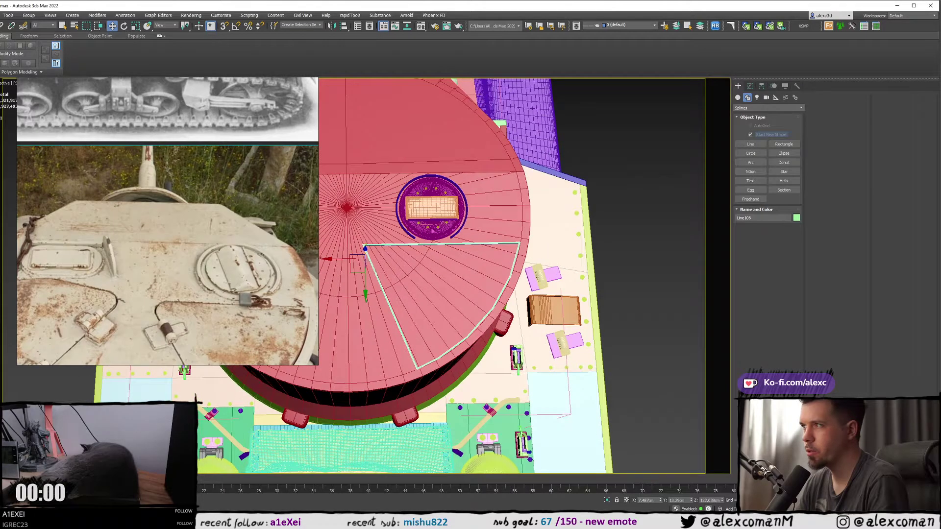
scroll(434, 189, up, 4)
click(424, 201)
scroll(422, 204, down, 4)
middle_drag(431, 210, 507, 252)
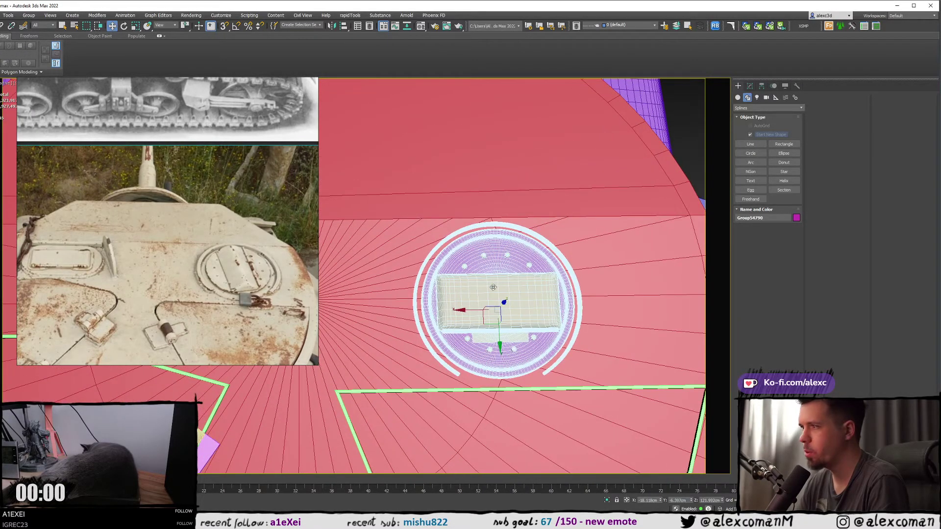
alt+middle_drag(499, 332, 473, 219)
scroll(472, 219, down, 6)
scroll(145, 118, down, 3)
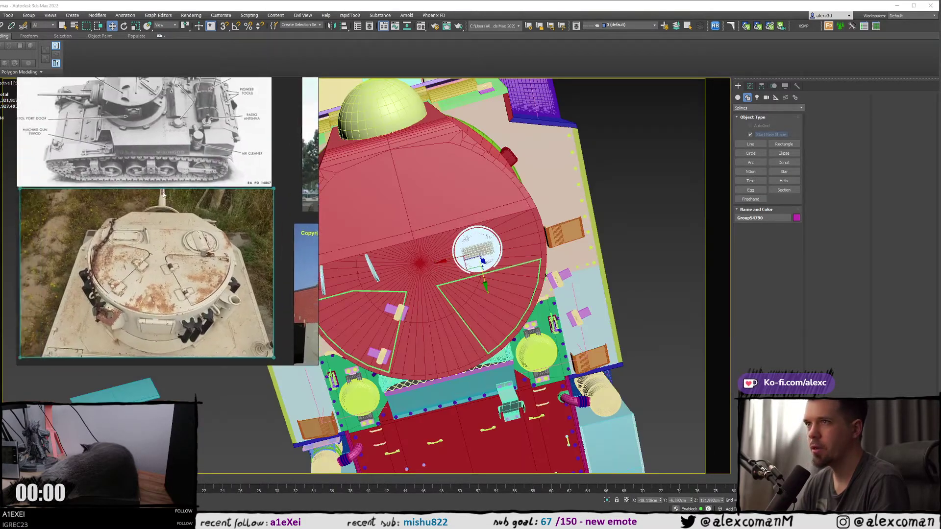
middle_drag(145, 118, 152, 135)
alt+middle_drag(463, 235, 485, 244)
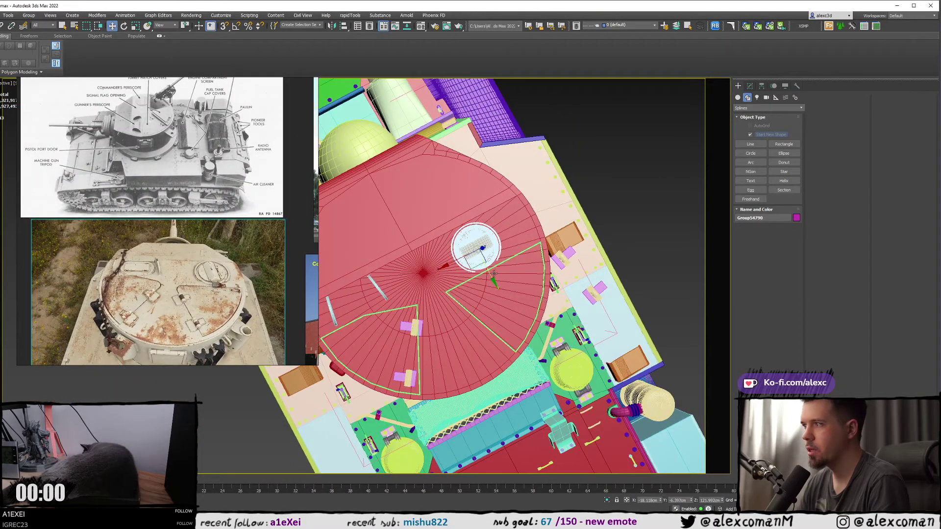
drag(492, 273, 498, 285)
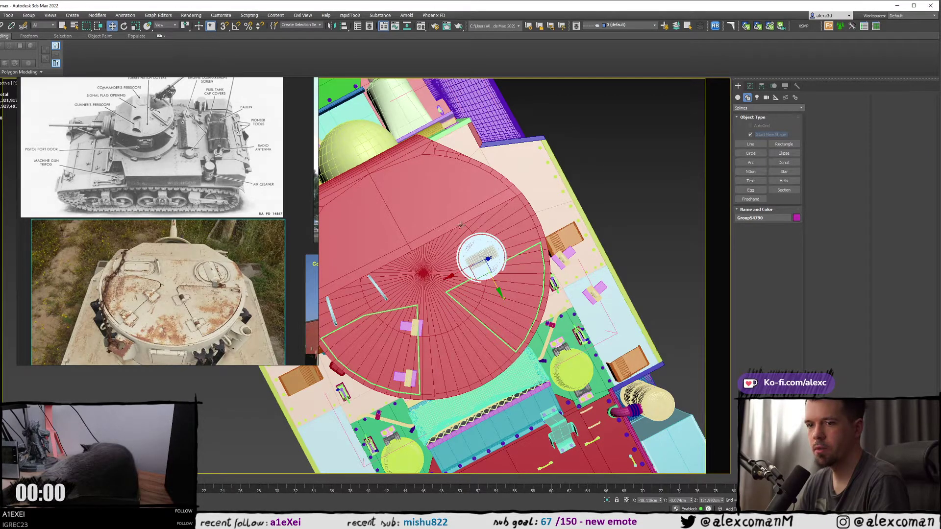
key(ctrl+z)
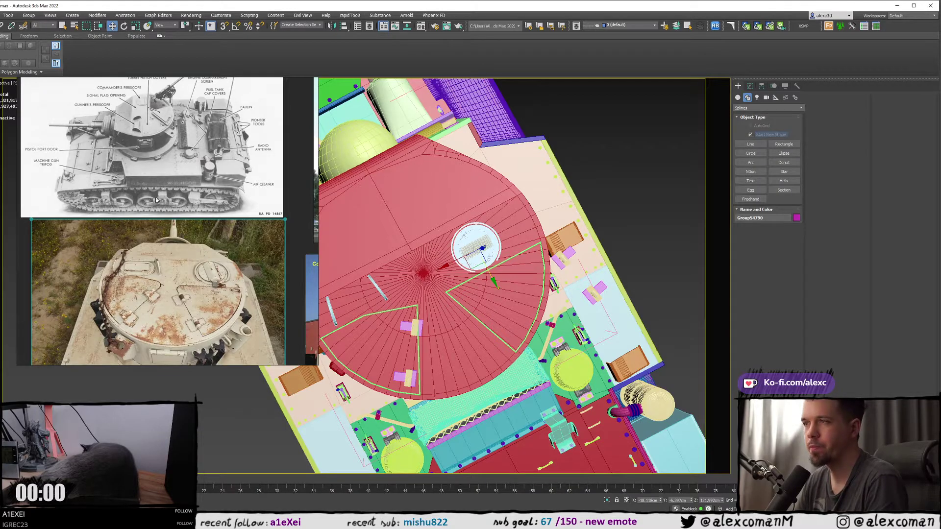
right_drag(119, 212, 0, 161)
- Examine the rear deck and the hinged rear hull doors from several angles, with edged faces turned off
alt+middle_drag(456, 290, 517, 190)
scroll(496, 231, down, 3)
click(516, 189)
key(F4)
alt+middle_drag(356, 256, 372, 297)
scroll(450, 296, up, 5)
alt+middle_drag(450, 297, 392, 343)
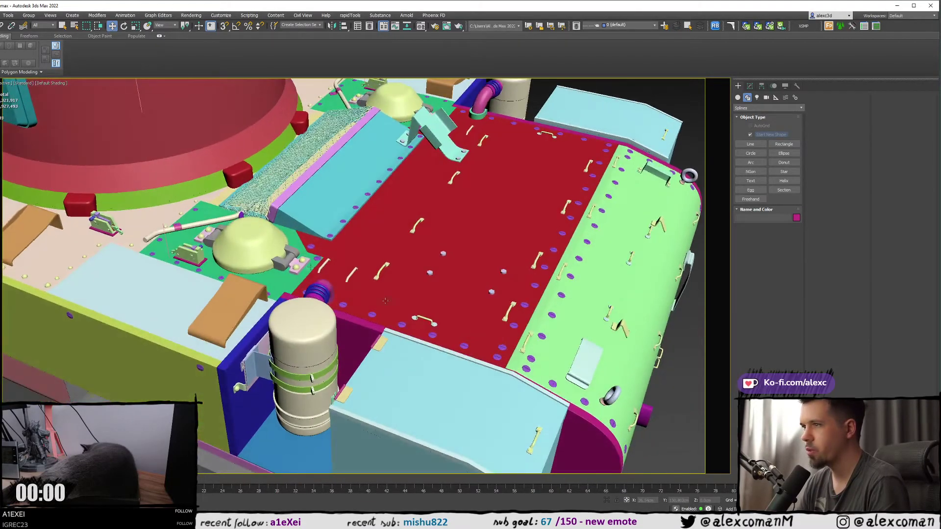
scroll(258, 231, up, 3)
mouse_move(258, 230)
middle_down()
mouse_move(361, 248)
mouse_move(366, 307)
mouse_move(374, 214)
mouse_move(421, 274)
mouse_move(343, 294)
mouse_move(381, 229)
middle_up()
scroll(374, 214, up, 3)
scroll(415, 281, up, 3)
click(416, 281)
scroll(416, 282, down, 5)
scroll(343, 295, down, 4)
scroll(381, 229, up, 3)
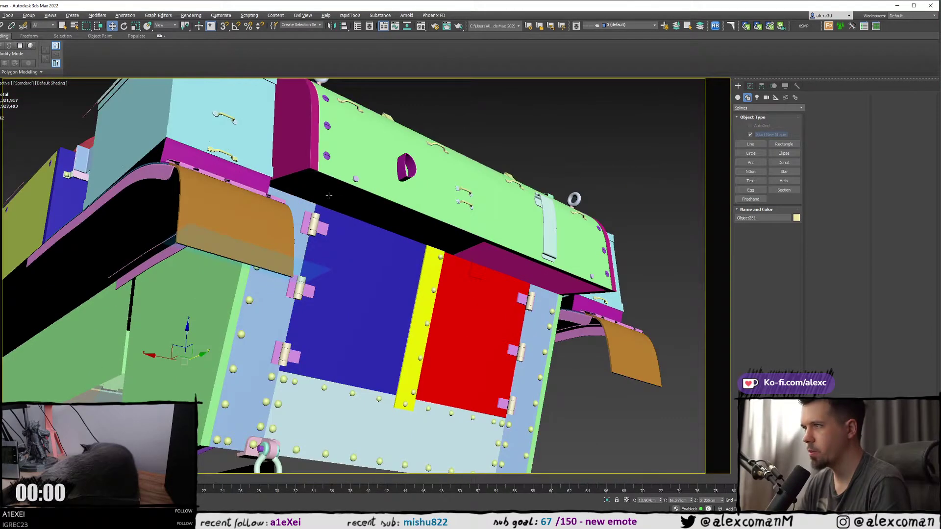
alt+middle_drag(329, 196, 318, 121)
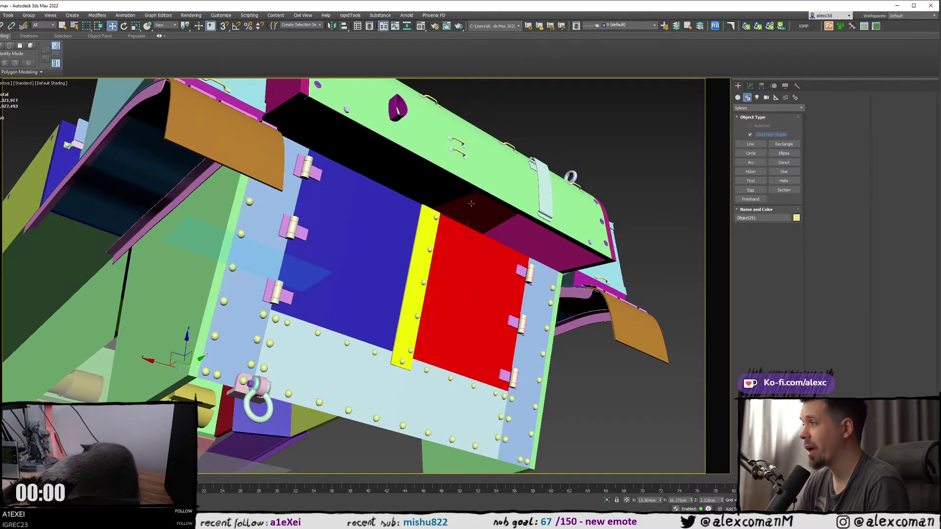
scroll(471, 203, down, 5)
alt+middle_drag(471, 203, 427, 284)
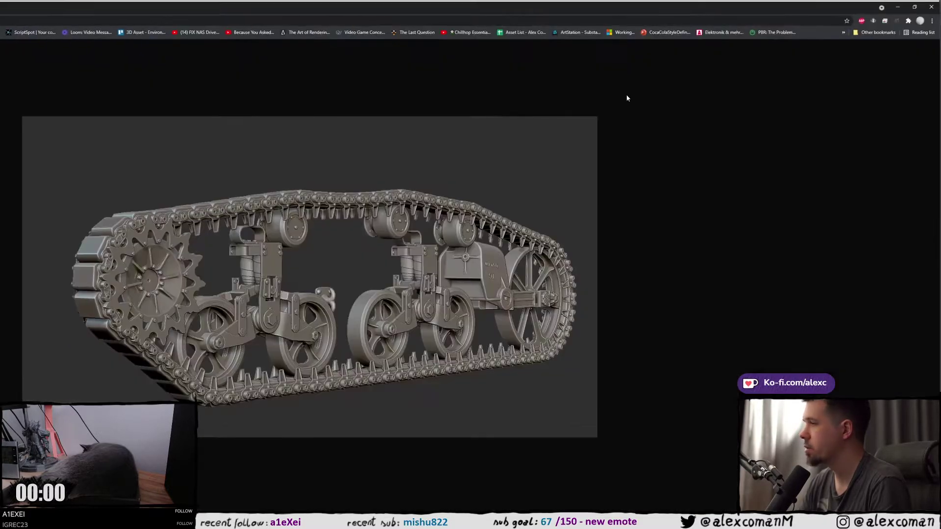
- Examine the ZBrush renders of the track assembly and coil springs in separate browser windows, and close both windows
drag(471, 7, 368, 15)
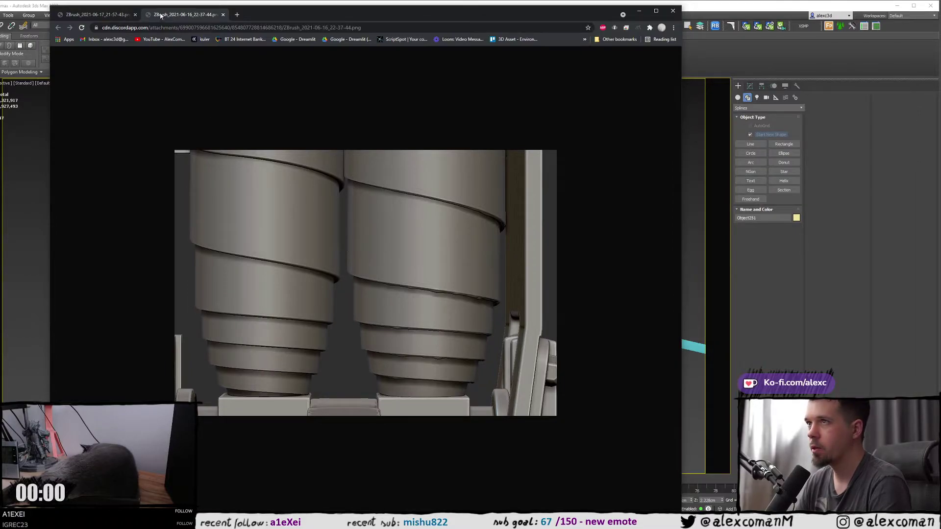
drag(161, 15, 347, 18)
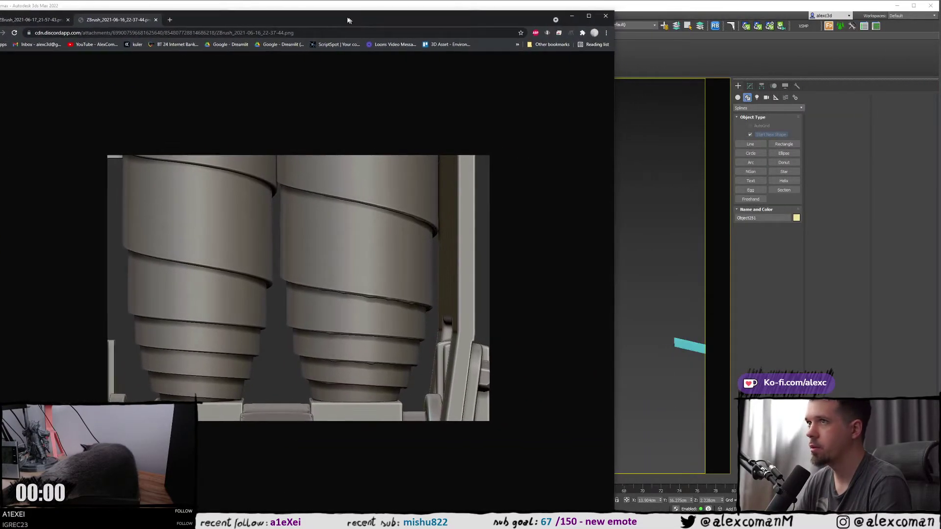
drag(120, 19, 299, 25)
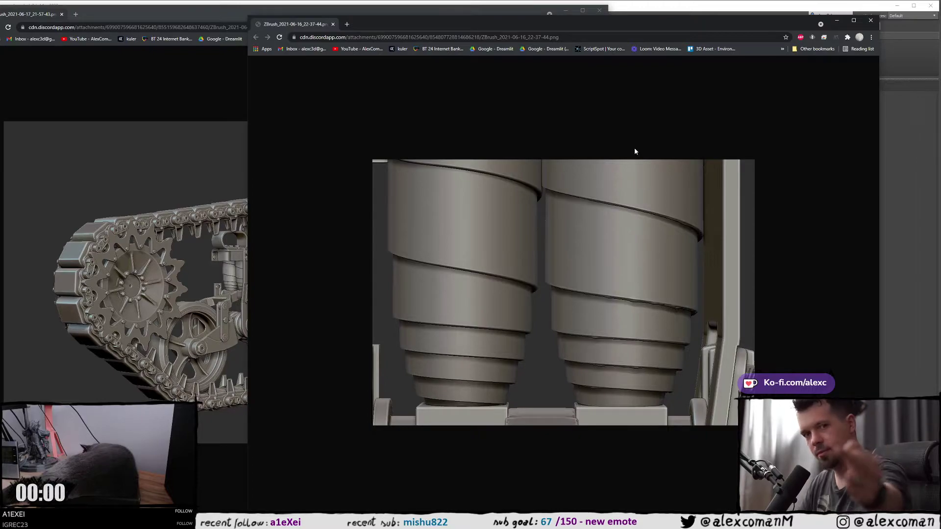
click(870, 20)
click(599, 14)
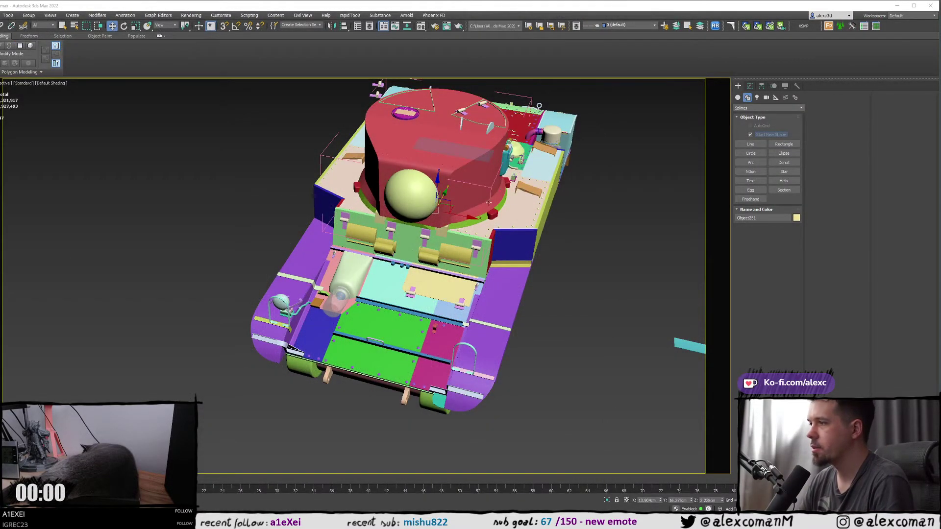
- Select both hinges on the panel outline opposite the round fitting, with edged faces shown, and shift them along its straight edge
alt+middle_drag(504, 214, 307, 257)
scroll(342, 218, up, 3)
scroll(308, 257, up, 6)
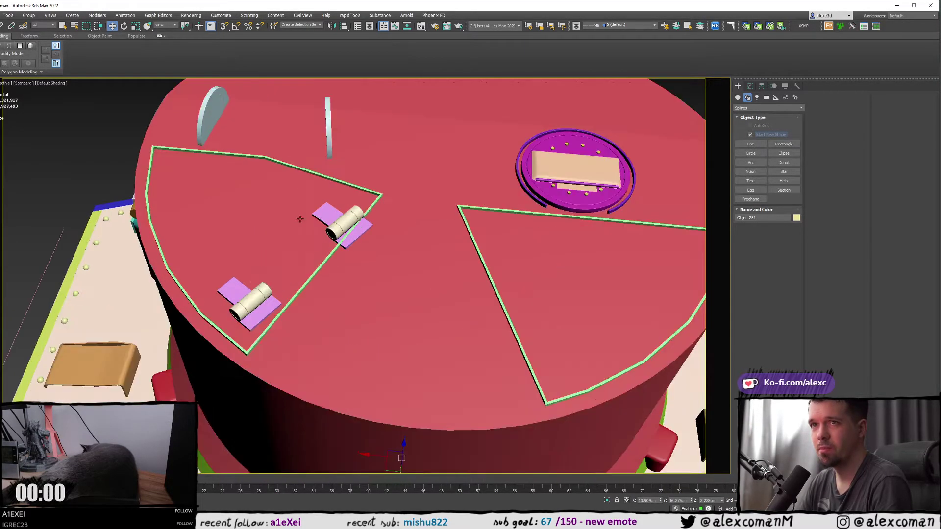
click(326, 217)
middle_drag(325, 219, 340, 190)
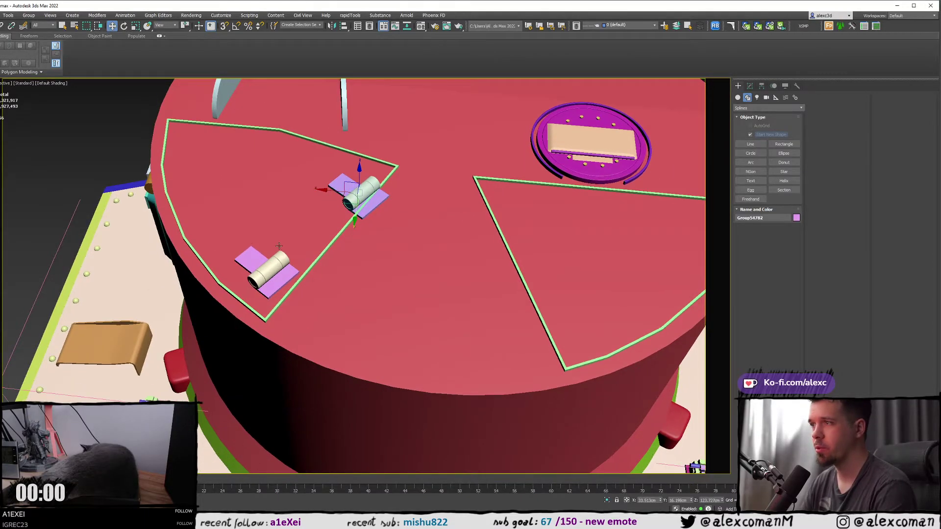
key(F4)
ctrl+click(265, 268)
alt+middle_drag(264, 269, 306, 271)
drag(305, 271, 319, 275)
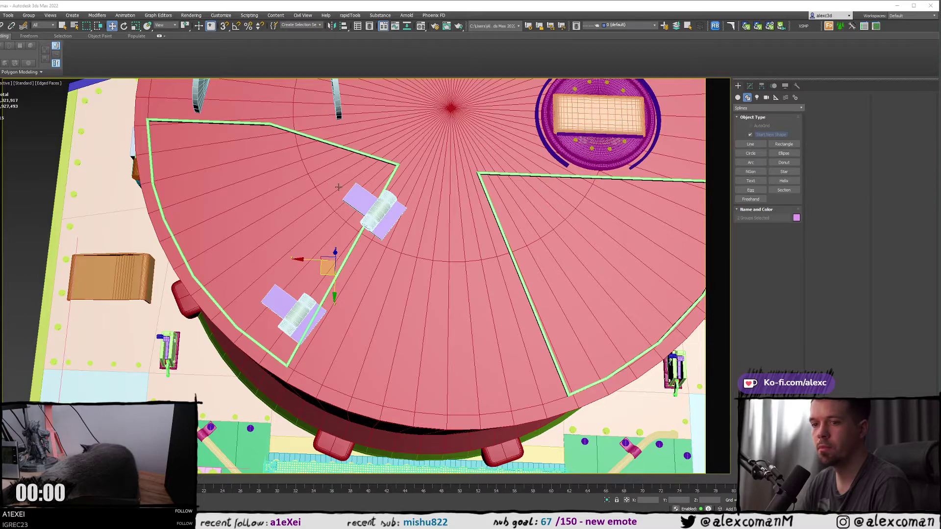
- Rotate and reposition the two hinges to follow the outline's straight edge, and finish with nothing selected and edged faces off
middle_drag(409, 201, 417, 205)
key(e)
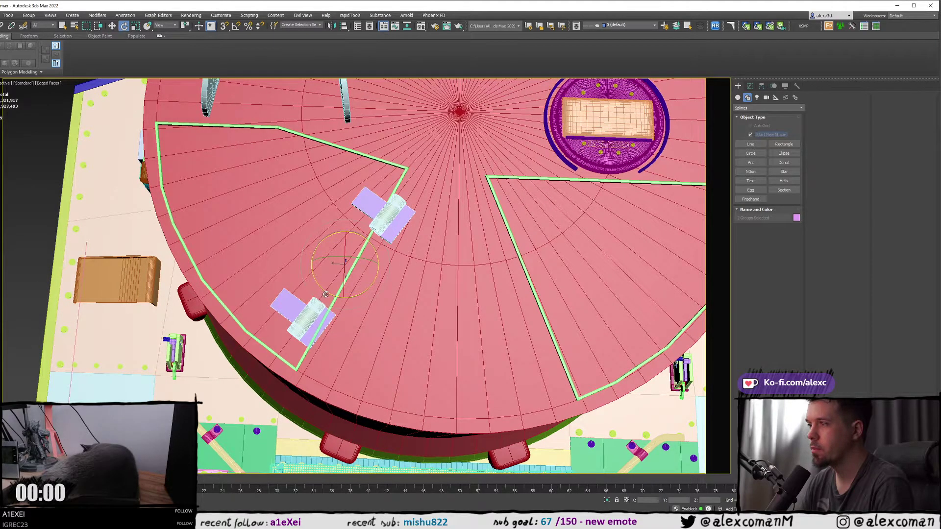
drag(326, 294, 344, 285)
key(w)
scroll(392, 230, down, 5)
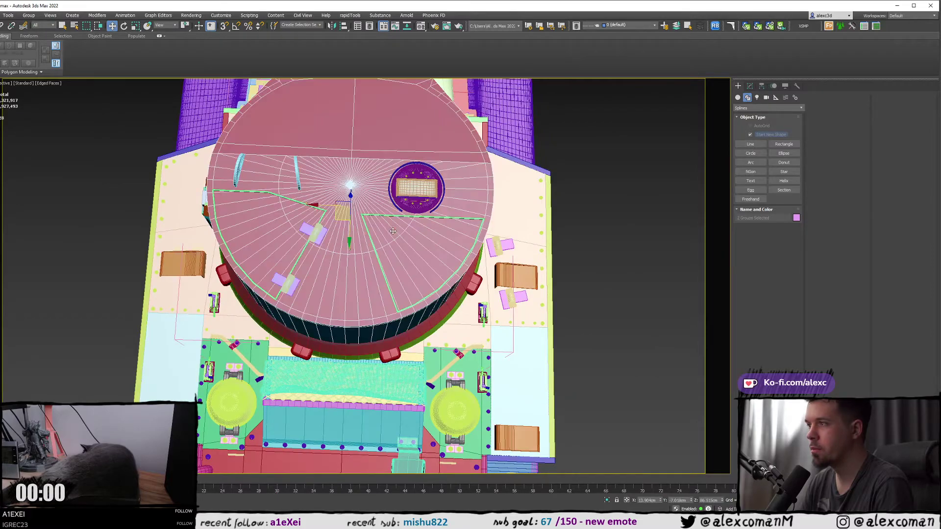
click(393, 231)
scroll(393, 230, down, 4)
click(534, 243)
key(F4)
scroll(394, 235, up, 5)
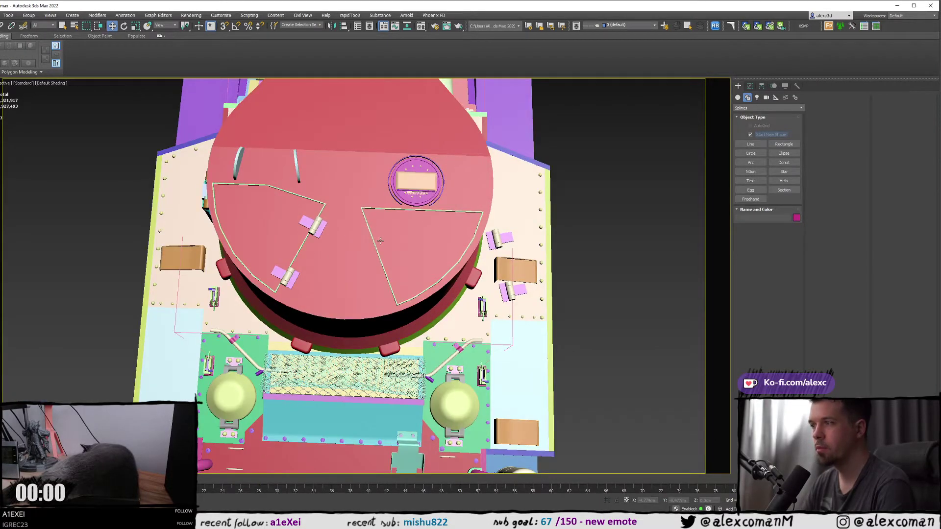
- Start vertex editing on the inner corner of the panel outline beside the round fitting
click(375, 242)
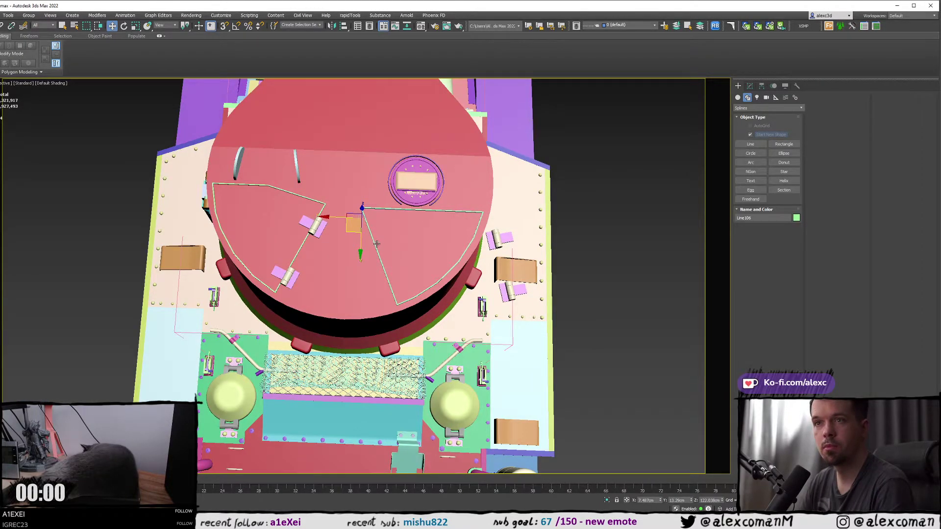
scroll(382, 216, up, 4)
key(1)
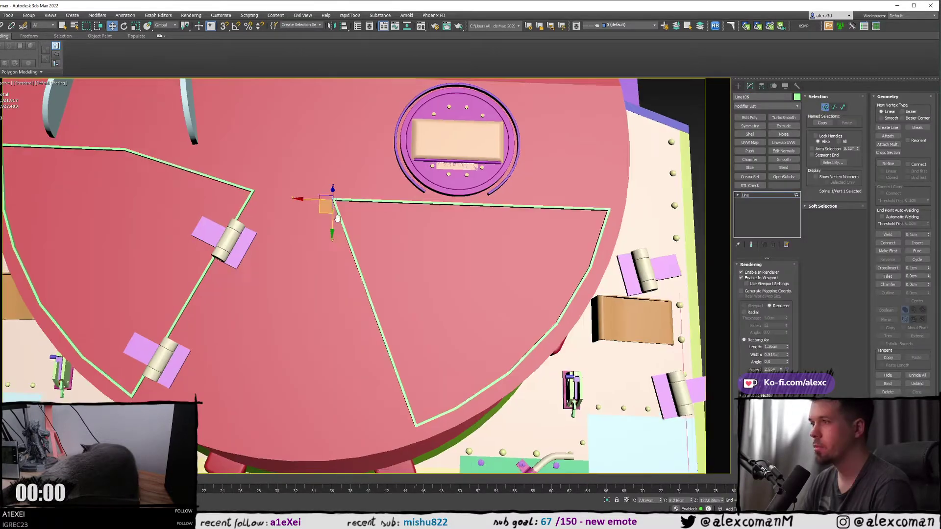
scroll(337, 218, down, 4)
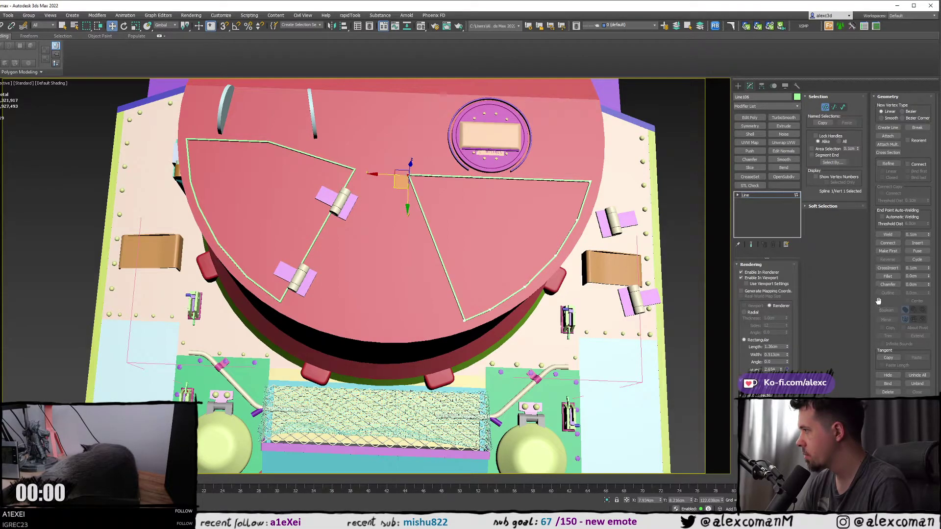
scroll(891, 283, down, 1)
- Try a 2 cm fillet on the outline's inner corner and undo it
click(917, 271)
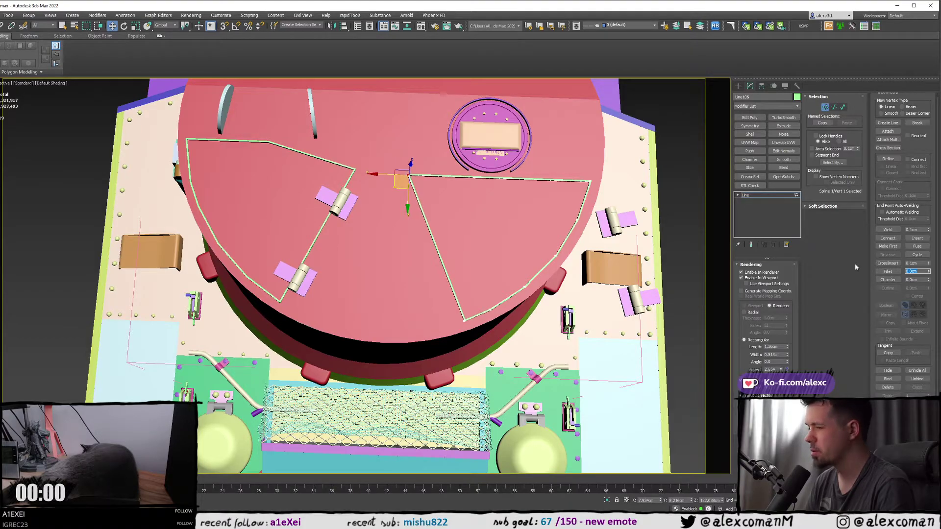
text(2)
key(Return)
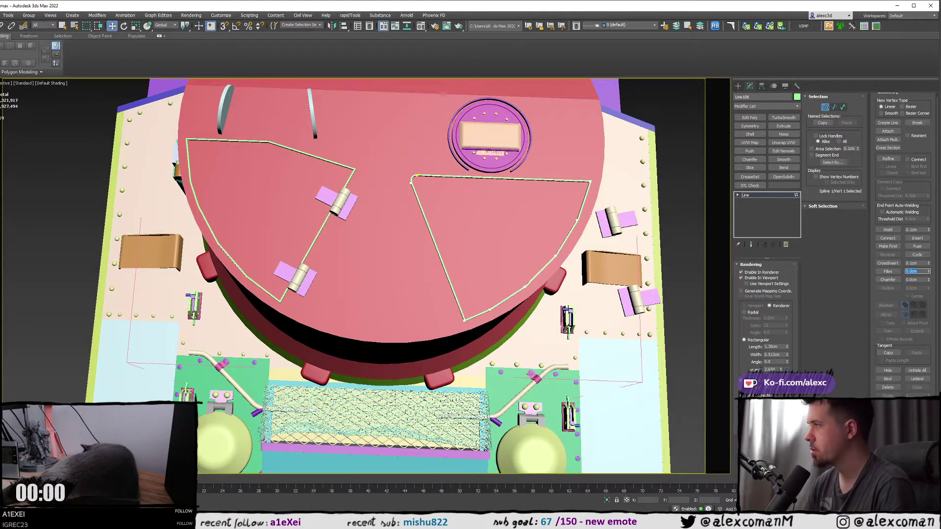
middle_drag(555, 239, 545, 257)
key(ctrl+z)
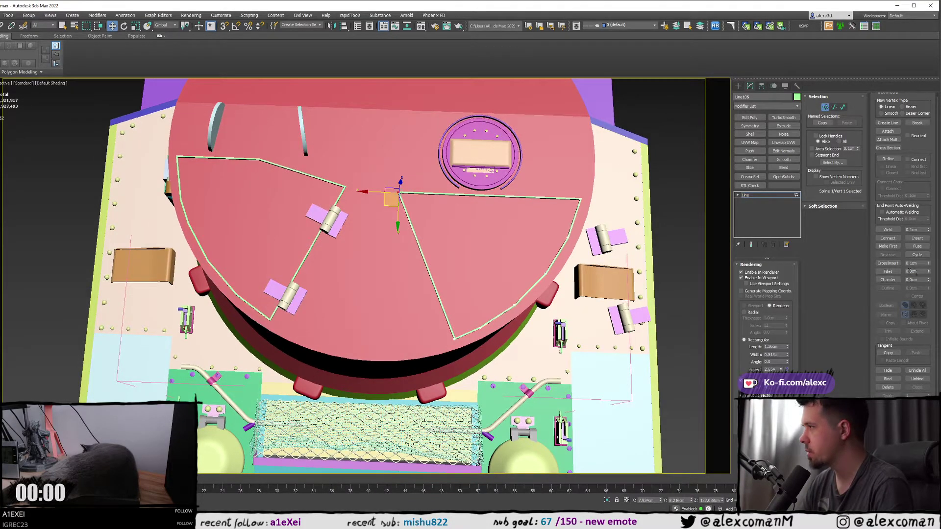
- Try a 5 cm and a 10 cm fillet on the same inner corner, undoing each one
double_click(910, 271)
text(5)
key(Return)
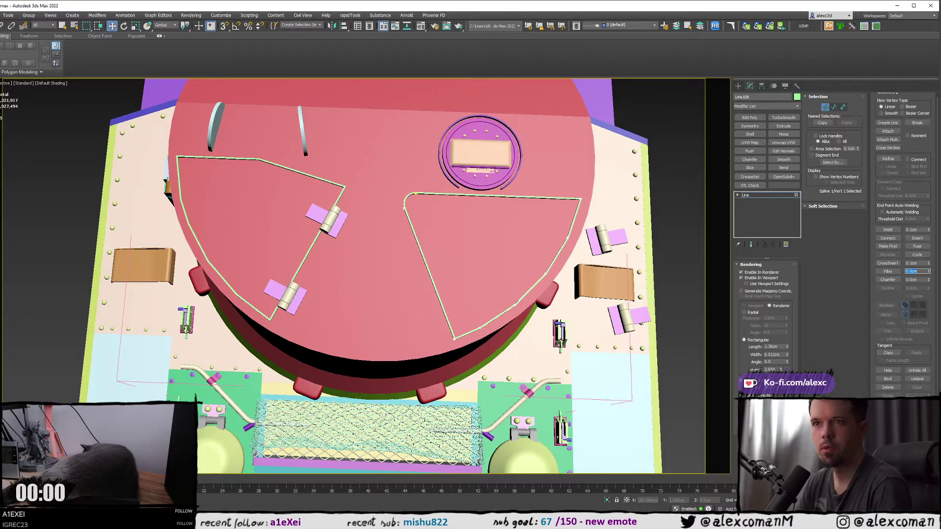
key(alt+Tab)
middle_click(436, 220)
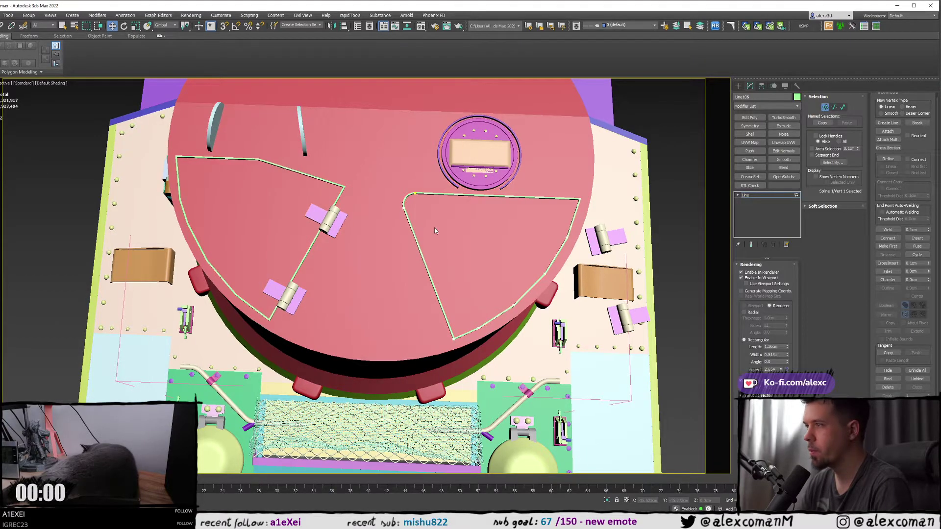
key(ctrl+z)
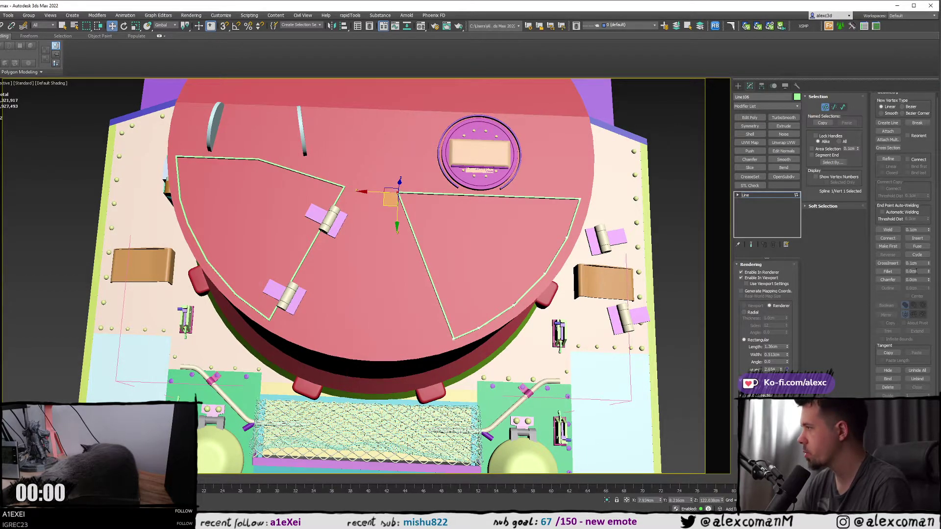
double_click(916, 271)
text(10)
key(Return)
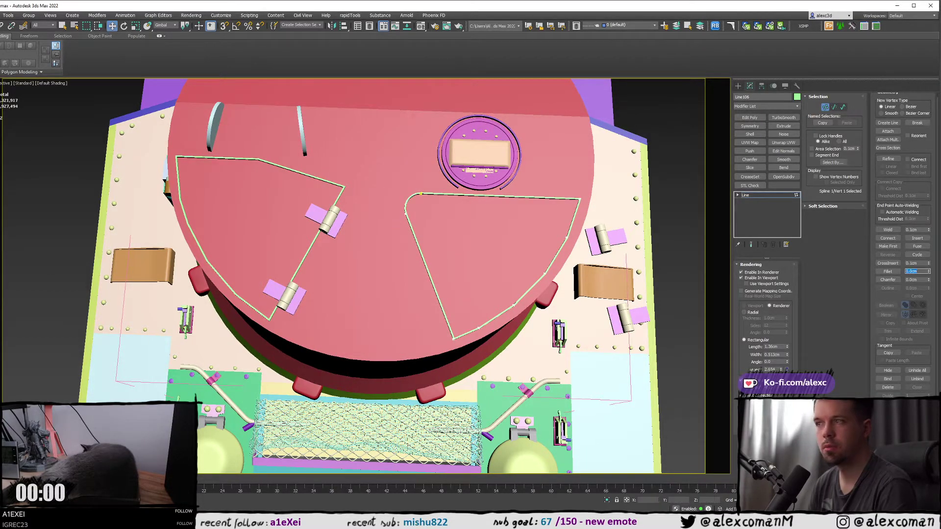
key(ctrl+z)
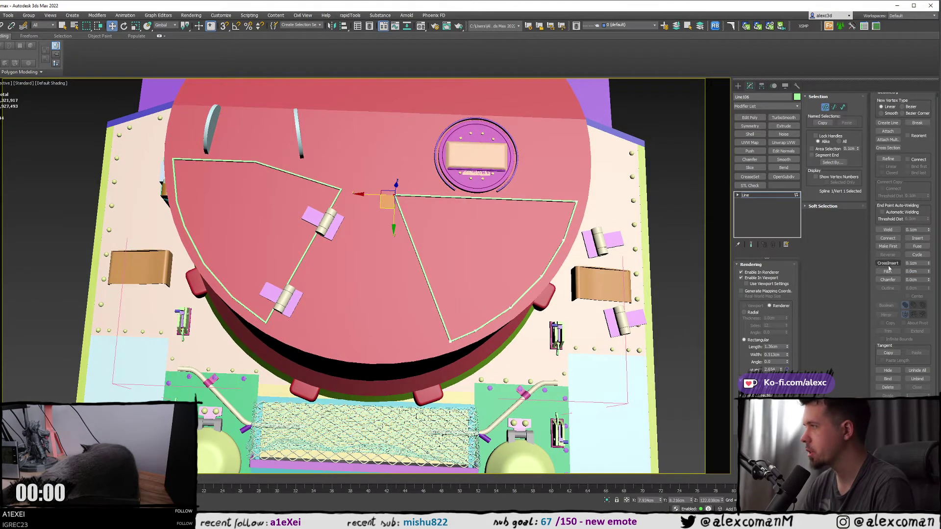
- Fillet the inner corner of the outline beside the round fitting by 5 cm and check the curve in wireframe and shaded display
text(5)
key(Return)
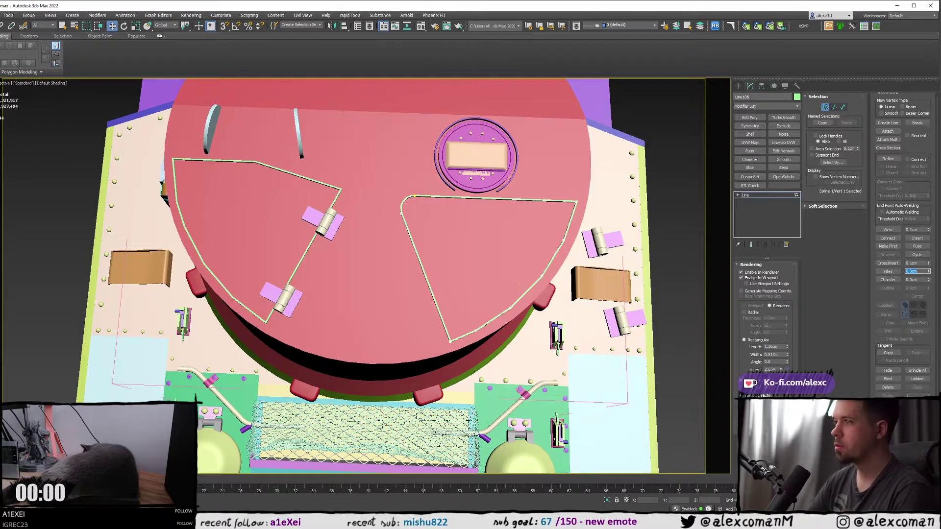
scroll(548, 196, up, 2)
scroll(510, 196, down, 4)
key(F3)
scroll(513, 186, up, 2)
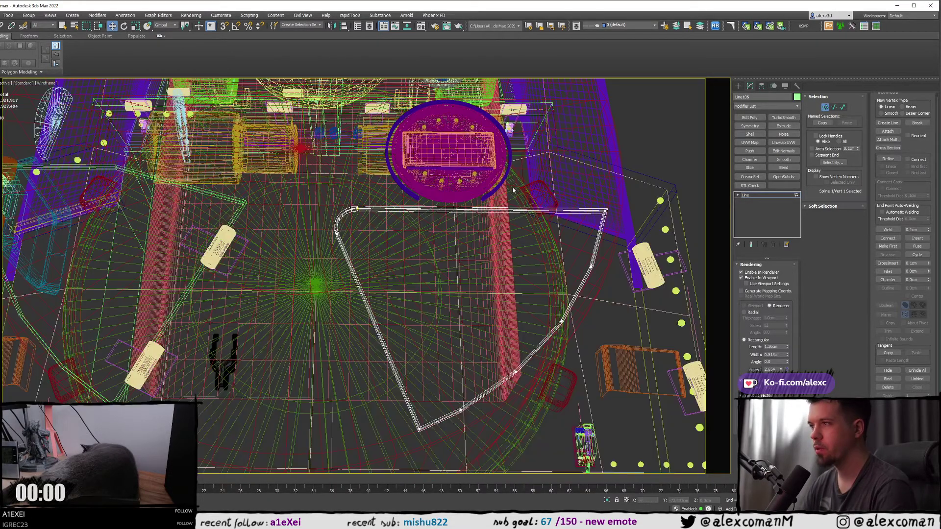
key(F3)
middle_drag(507, 174, 543, 189)
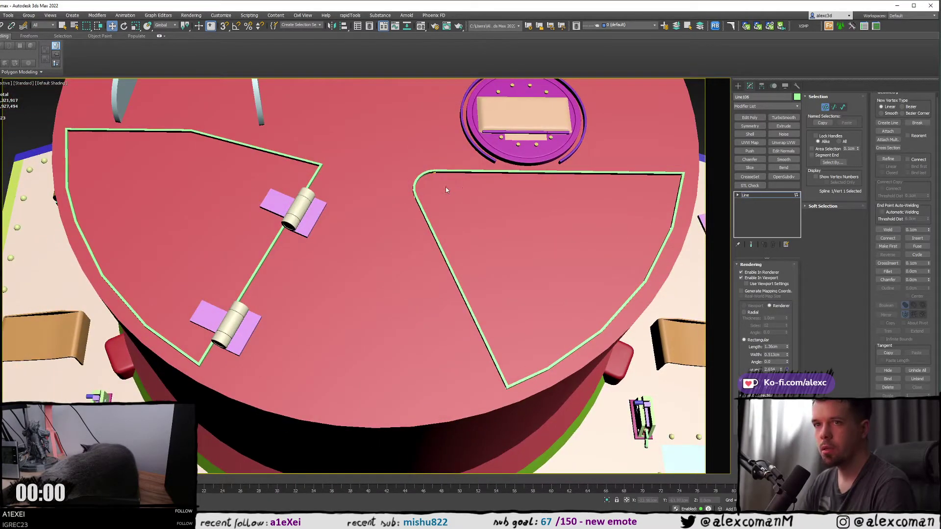
middle_drag(362, 189, 431, 197)
middle_drag(665, 141, 648, 143)
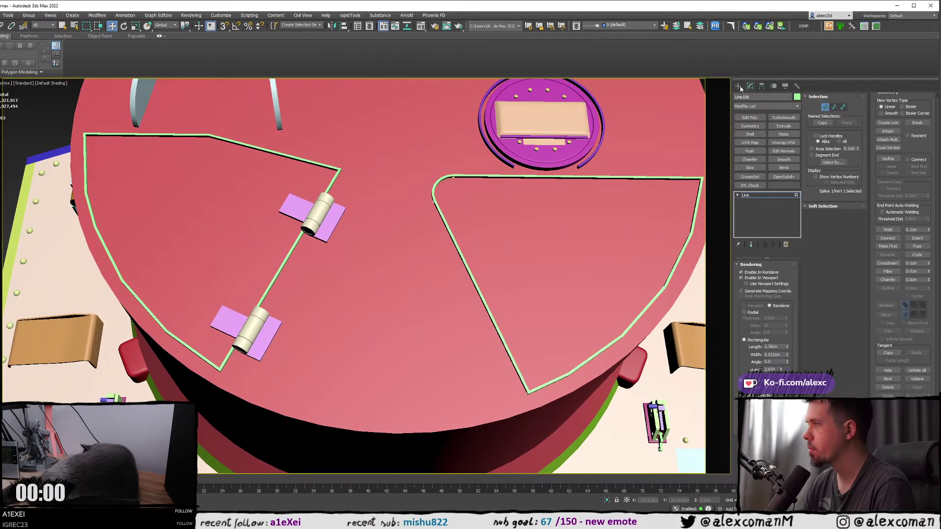
scroll(490, 169, down, 5)
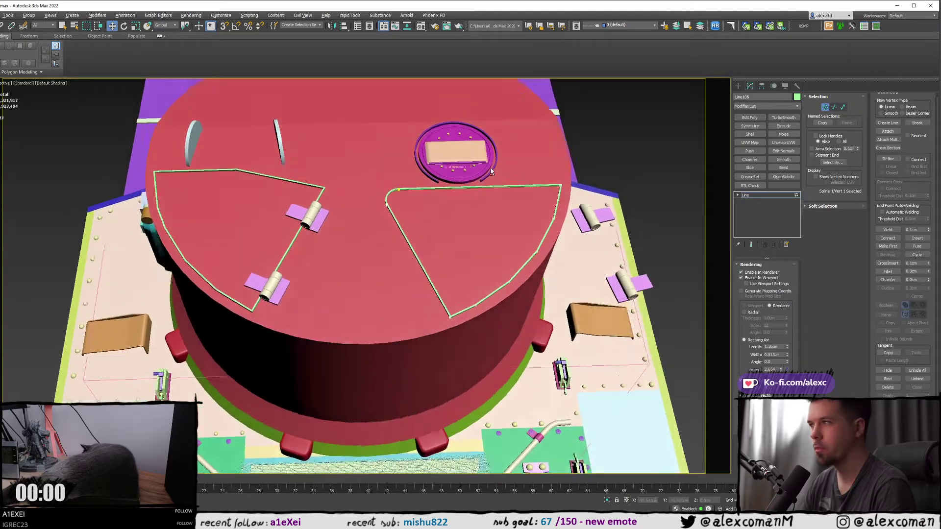
mouse_move(490, 168)
alt+middle_down()
mouse_move(489, 158)
mouse_move(487, 192)
mouse_move(494, 179)
mouse_move(496, 194)
mouse_move(491, 184)
alt+middle_up()
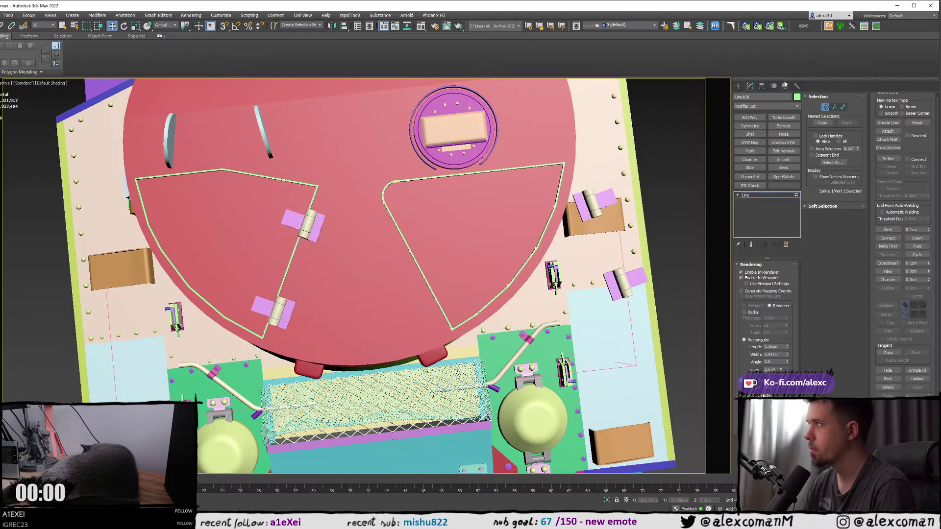
- Leave vertex editing and move both hinges off the other outline's edge into the space between the two panels
click(738, 86)
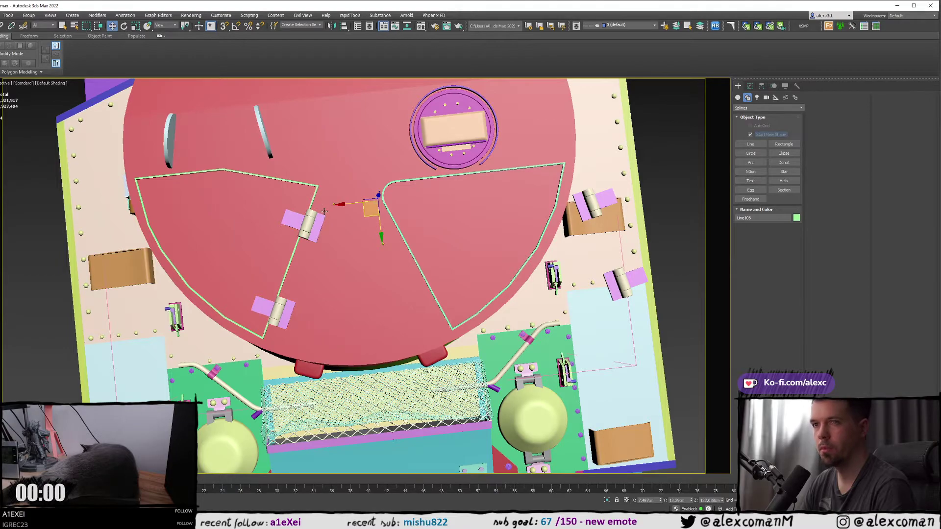
click(312, 219)
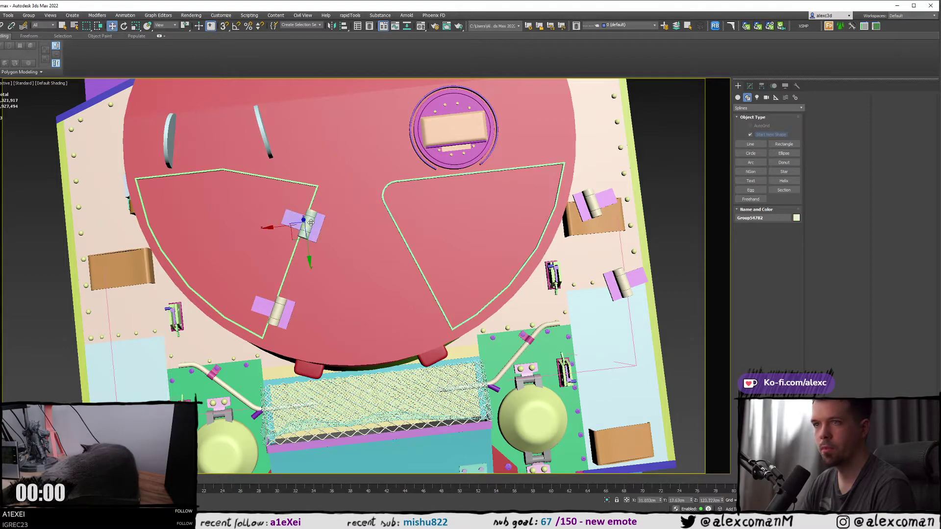
click(280, 317)
ctrl+click(308, 223)
drag(282, 278, 359, 297)
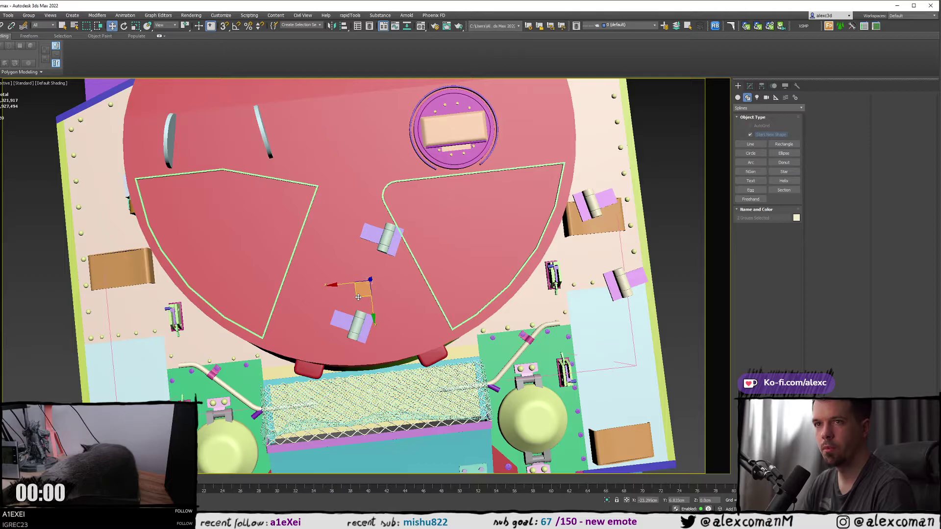
- Fillet the inner corner of the panel outline opposite the round fitting by 5 cm
click(311, 205)
key(1)
key(F3)
key(F3)
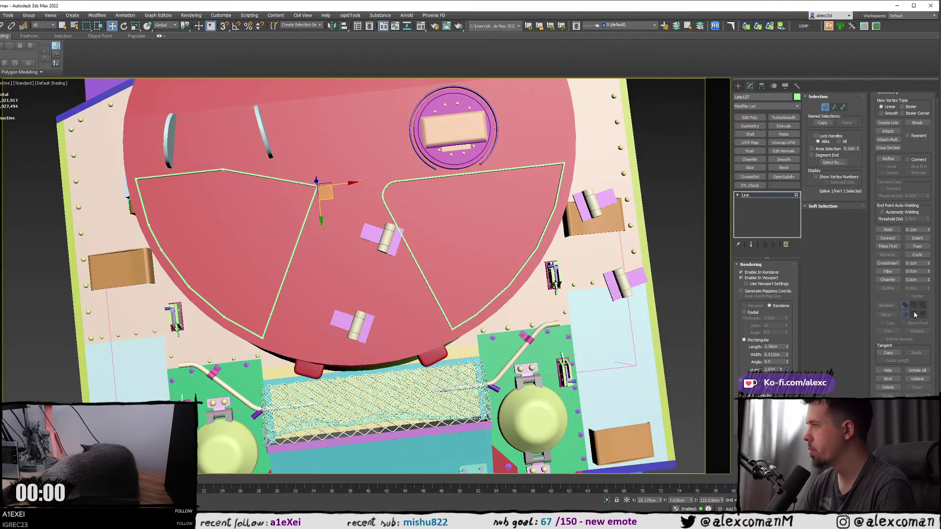
drag(919, 271, 777, 267)
text(5)
key(Return)
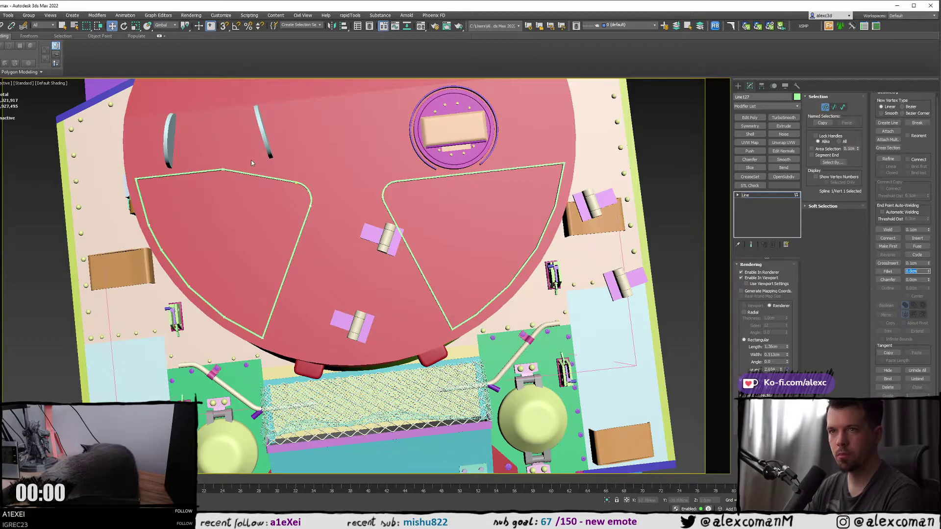
alt+middle_drag(435, 171, 408, 219)
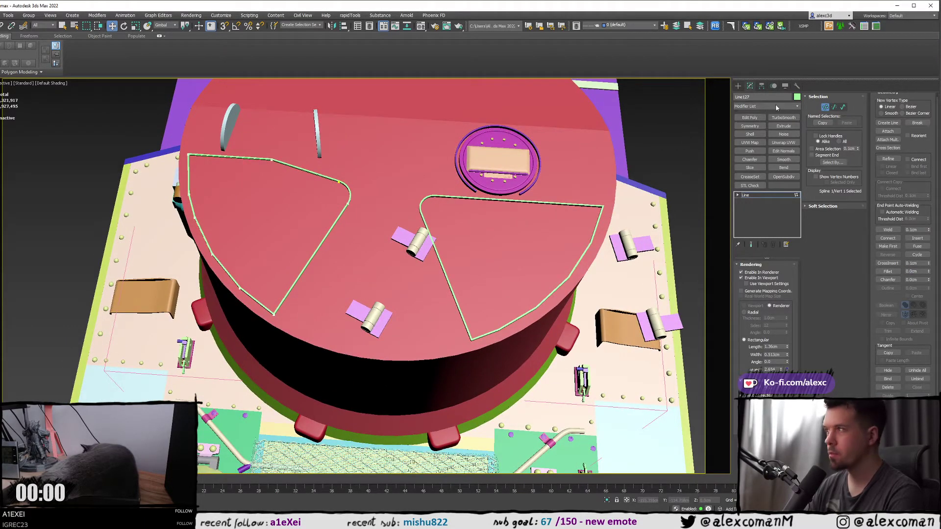
- Select both hinges between the panels and move them back onto the straight edge of the outline opposite the round fitting
click(738, 87)
click(405, 239)
ctrl+click(368, 311)
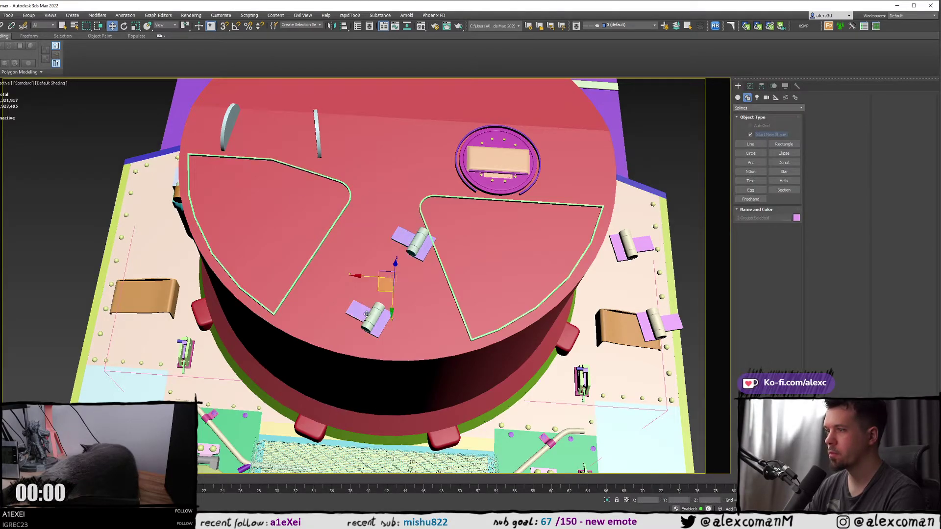
drag(383, 289, 306, 262)
- Fine-align both hinges with the outline's straight edge in the enlarged wireframe top view
key(alt+w)
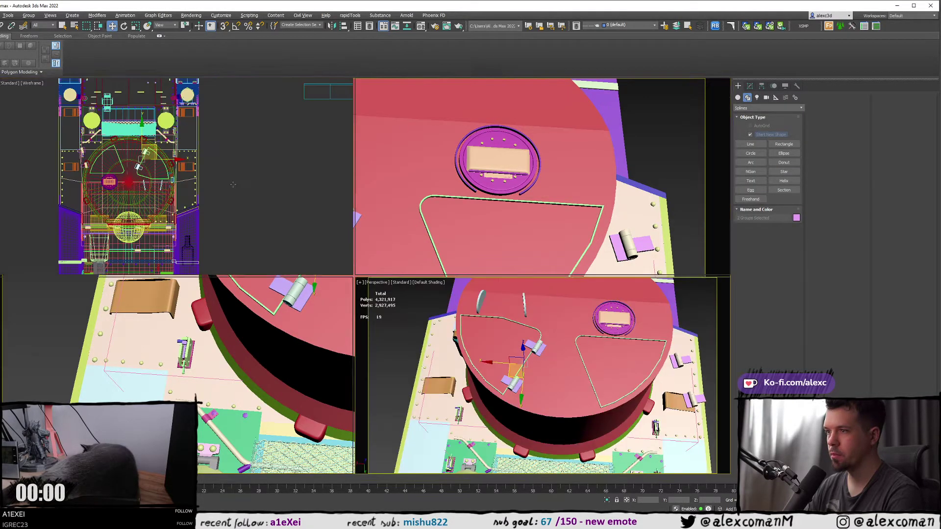
middle_click(246, 198)
key(alt+w)
key(z)
middle_drag(402, 263, 392, 233)
scroll(380, 223, down, 2)
scroll(372, 217, up, 2)
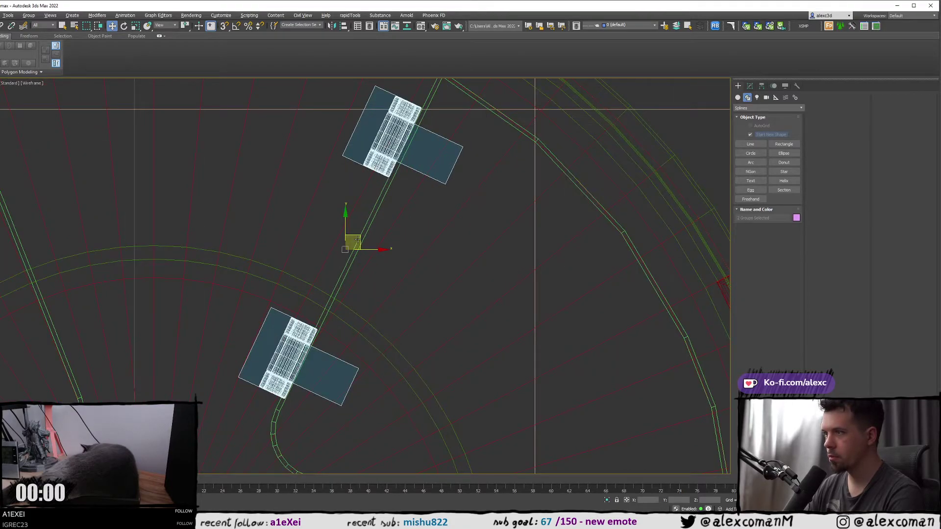
drag(360, 237, 360, 240)
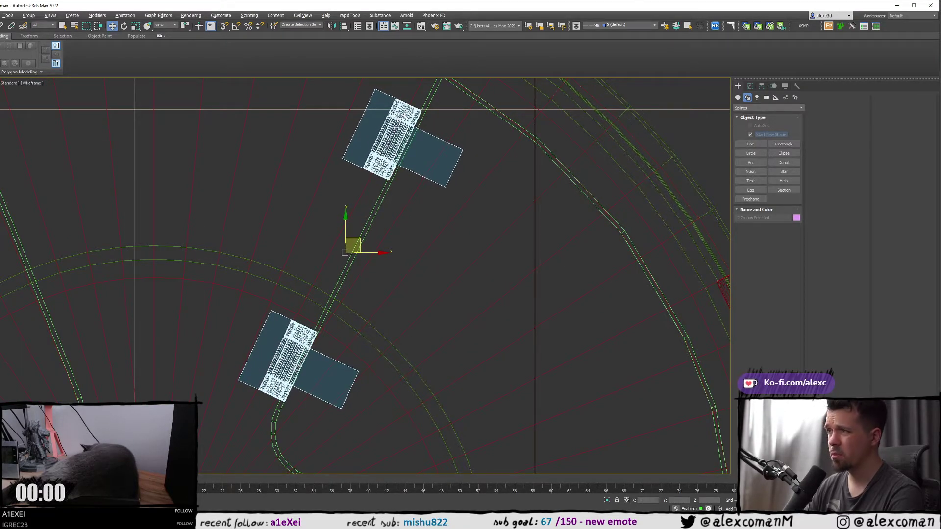
- Nudge the hinge nearest the turret rim slightly on the outline's edge and return to the enlarged perspective view
click(386, 166)
drag(402, 127, 409, 128)
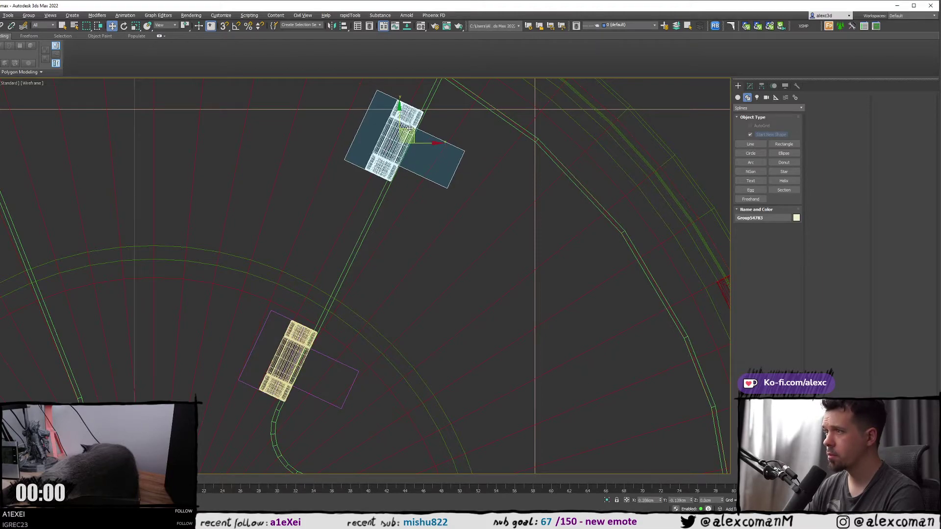
key(alt+w)
middle_click(504, 314)
key(alt+w)
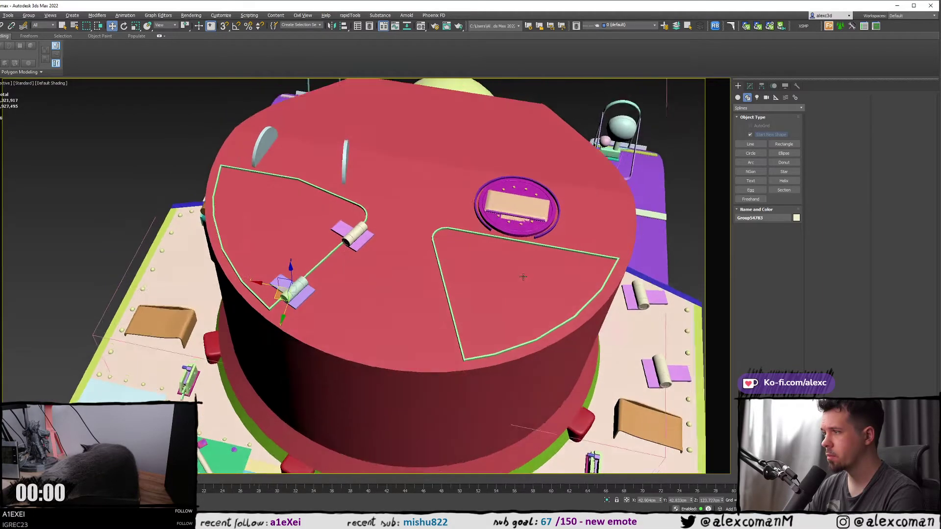
- Select both hinges standing beside the turret and move them onto the straight edge of the panel outline nearest the round fitting
scroll(499, 247, down, 4)
scroll(547, 302, up, 2)
ctrl+click(566, 253)
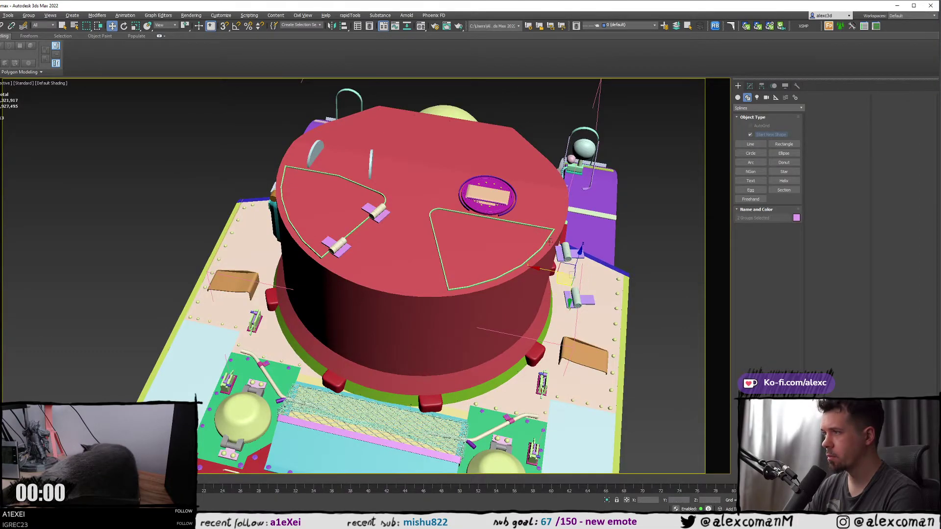
alt+middle_drag(566, 251, 557, 278)
drag(558, 284, 415, 277)
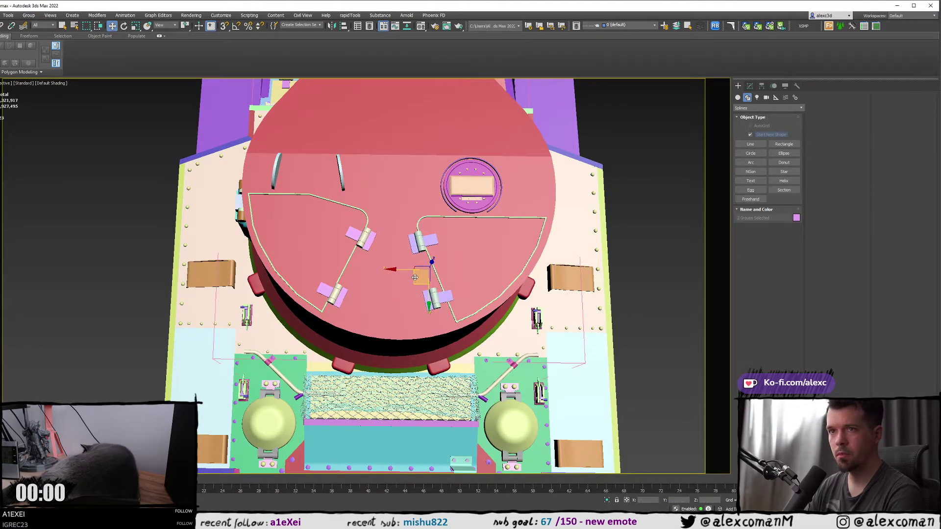
- Rotate the two hinges in the top view to match the angle of the outline's straight edge, and clear the selection in perspective
key(alt+w)
middle_click(266, 149)
key(alt+w)
middle_drag(240, 189, 385, 192)
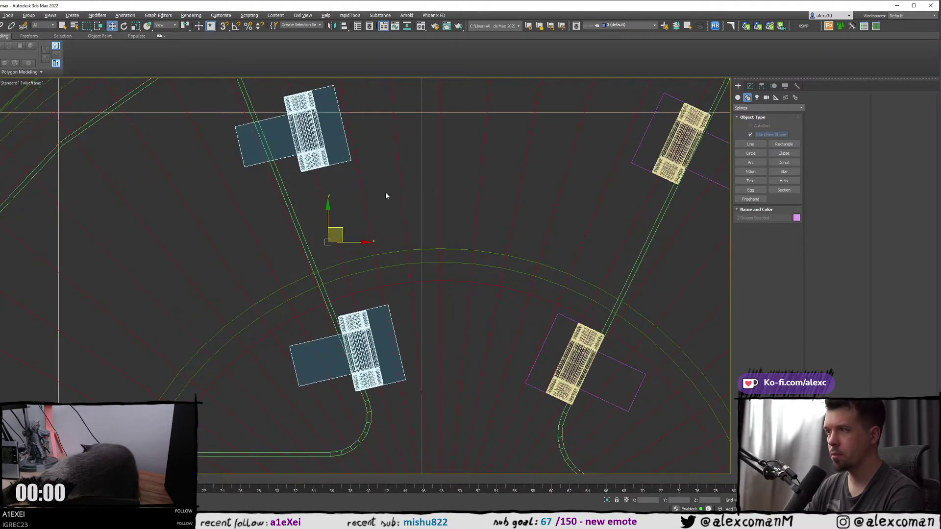
scroll(362, 195, down, 2)
key(e)
drag(363, 205, 337, 216)
key(w)
key(alt+w)
middle_click(432, 294)
key(alt+w)
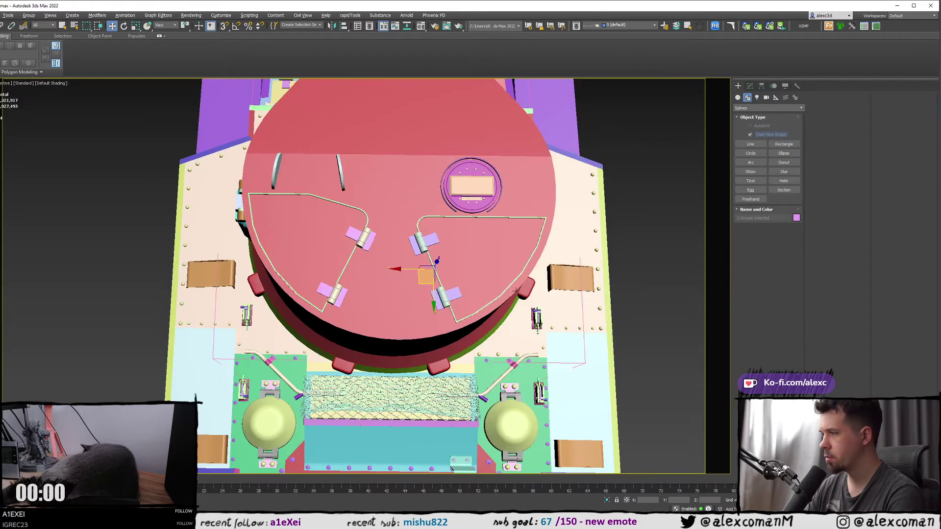
alt+middle_drag(437, 294, 476, 247)
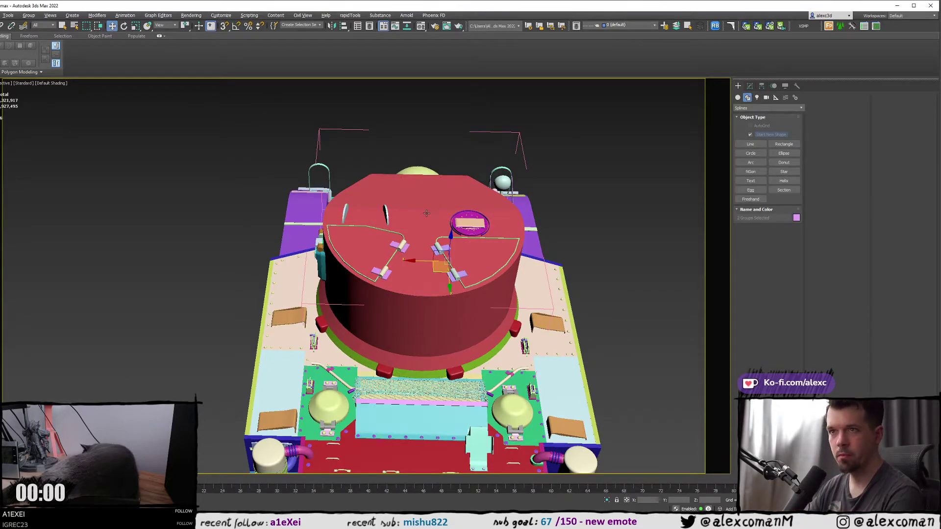
key(ctrl+d)
scroll(474, 240, up, 2)
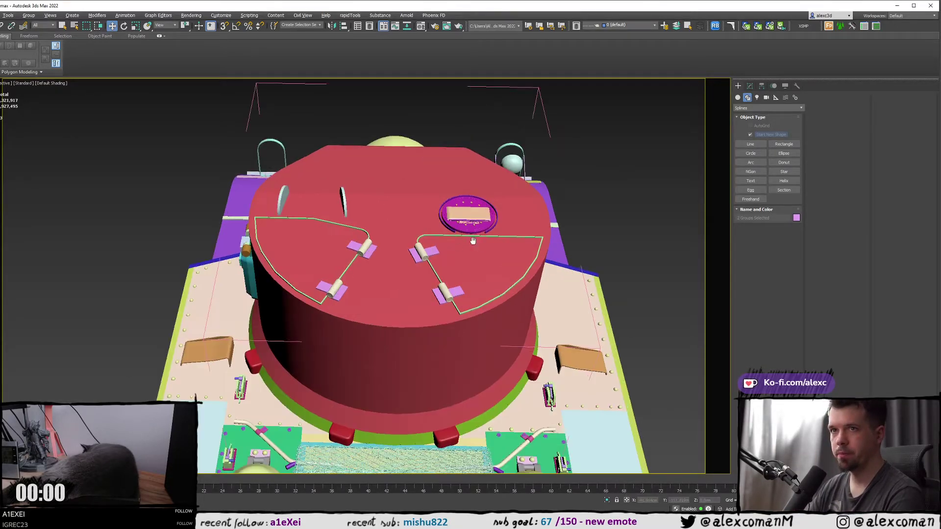
- Select the panel outline beside the round fitting and add an Edit Poly modifier to it
alt+middle_drag(461, 233, 361, 228)
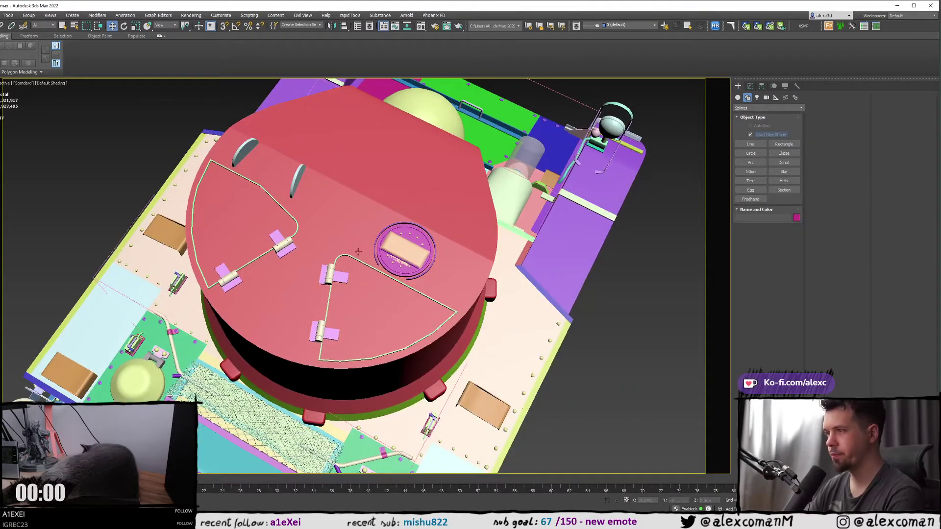
scroll(359, 235, up, 2)
key(F4)
click(352, 261)
middle_drag(352, 260, 349, 220)
scroll(349, 220, down, 2)
key(2)
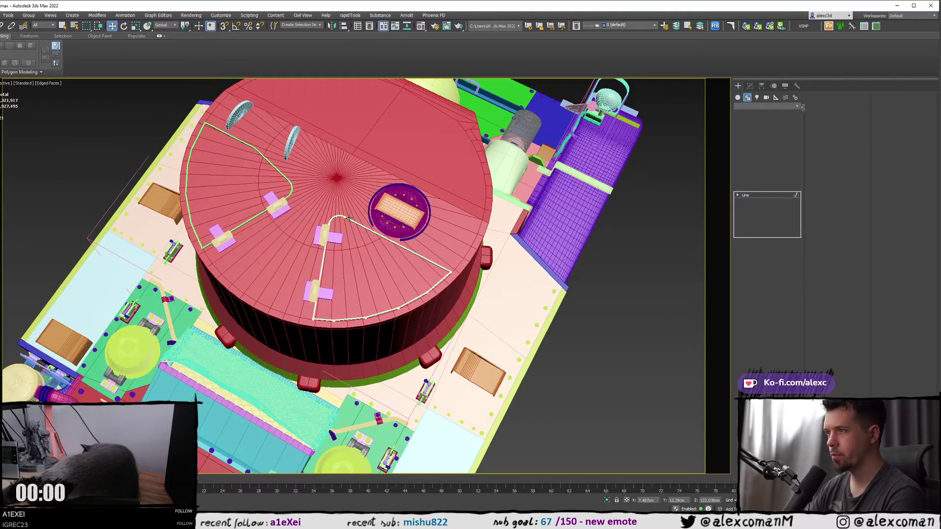
scroll(349, 220, up, 2)
middle_drag(389, 257, 393, 211)
key(F3)
scroll(338, 183, up, 2)
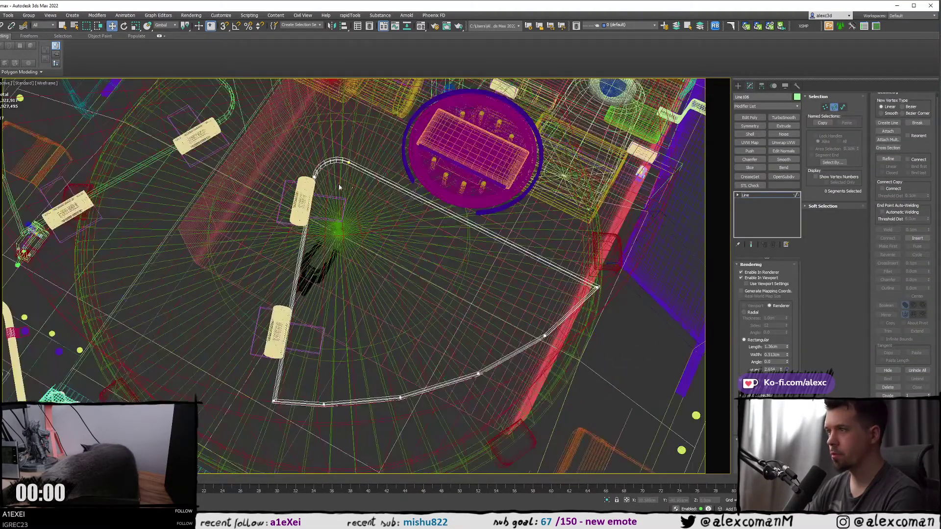
click(750, 118)
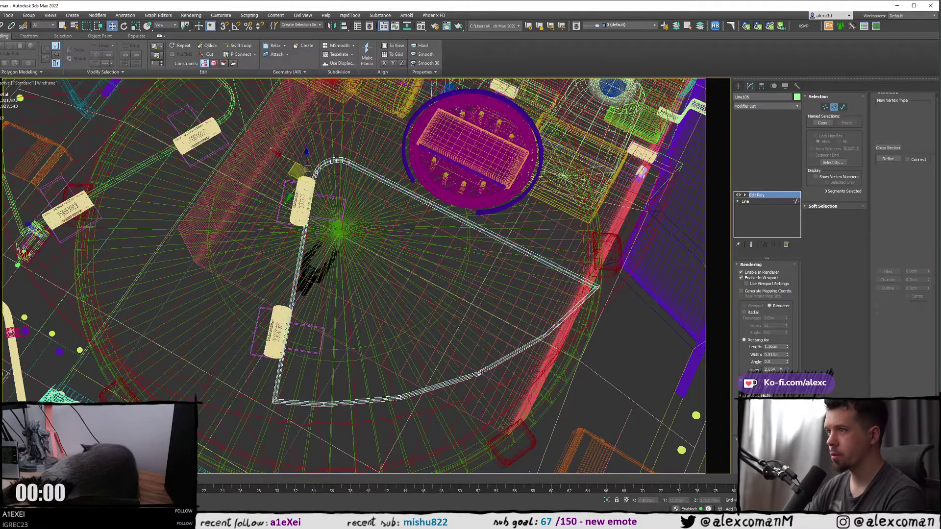
- Select the outline strip's polygons except its outer wall and delete them
scroll(335, 165, up, 2)
key(4)
scroll(335, 165, up, 2)
click(345, 146)
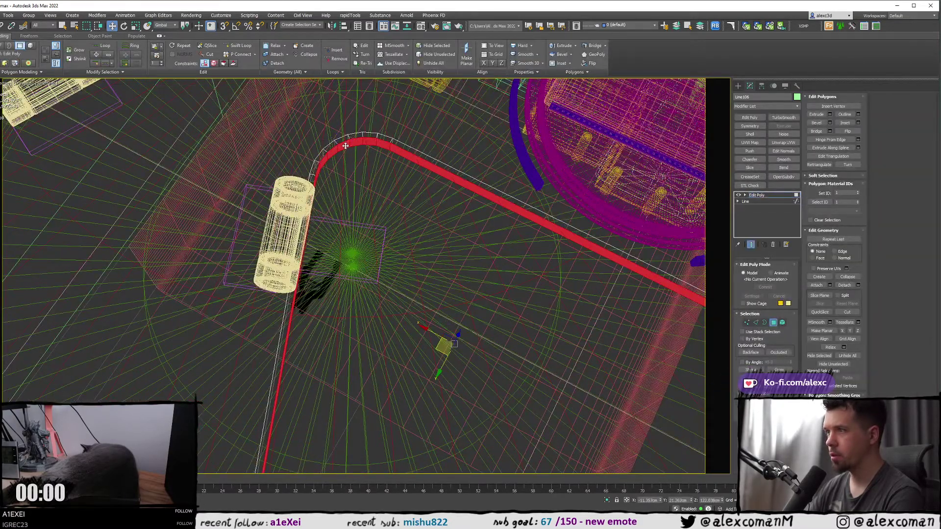
scroll(588, 294, down, 4)
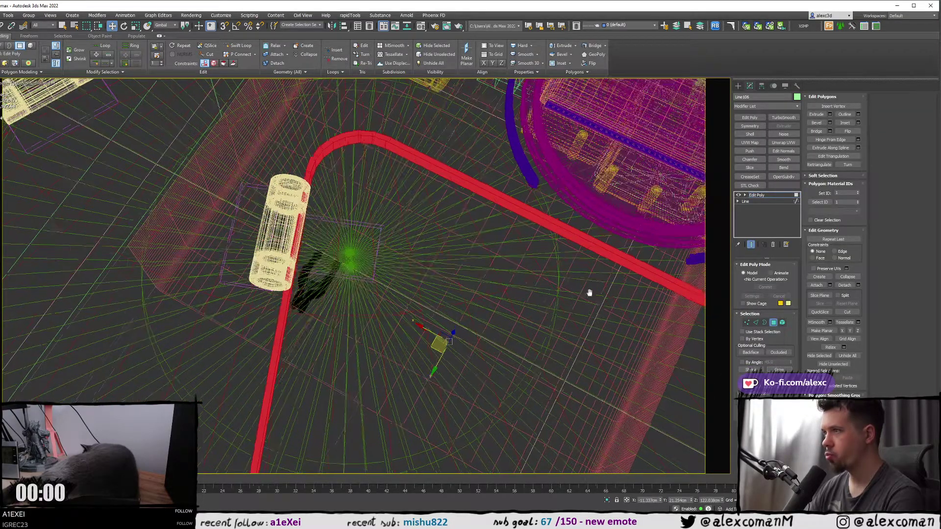
click(470, 214)
- Isolate the remaining outer wall and cap its open border to form the panel's face
key(3)
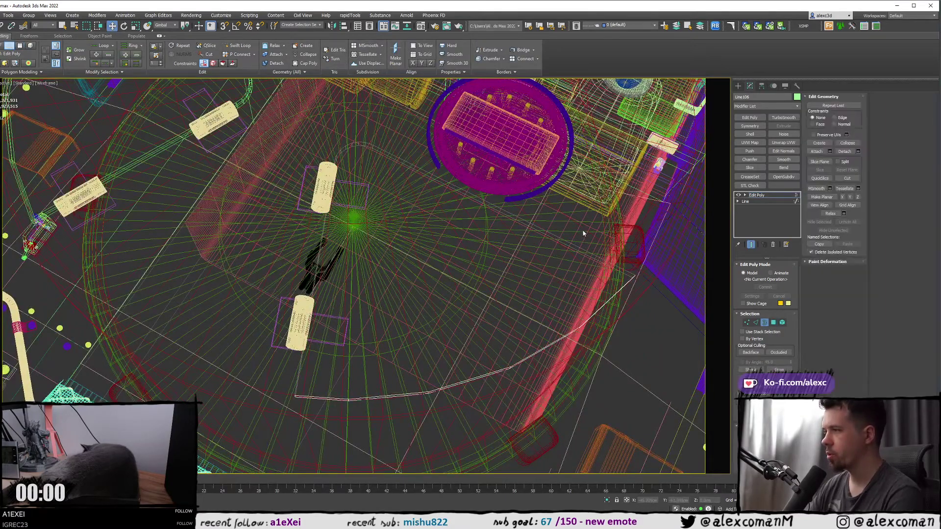
click(606, 269)
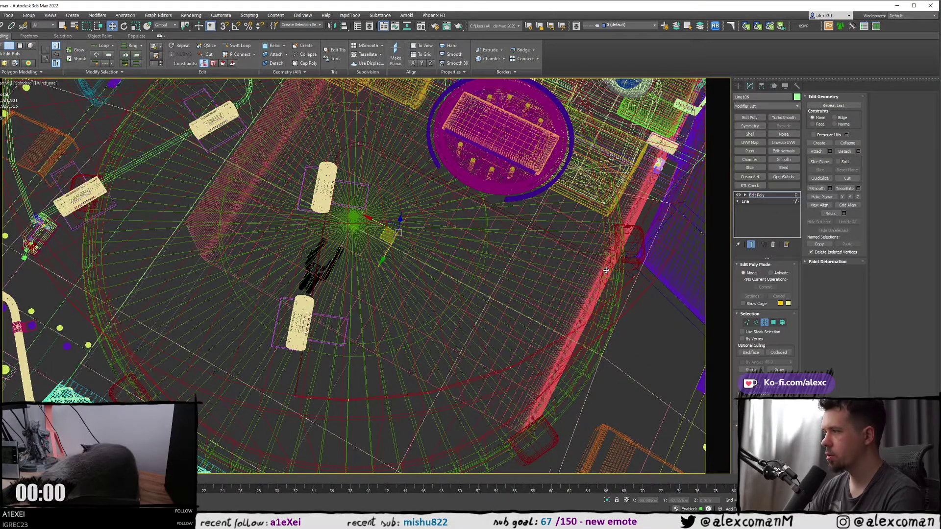
key(alt+q)
key(F3)
scroll(406, 222, up, 3)
right_click(405, 224)
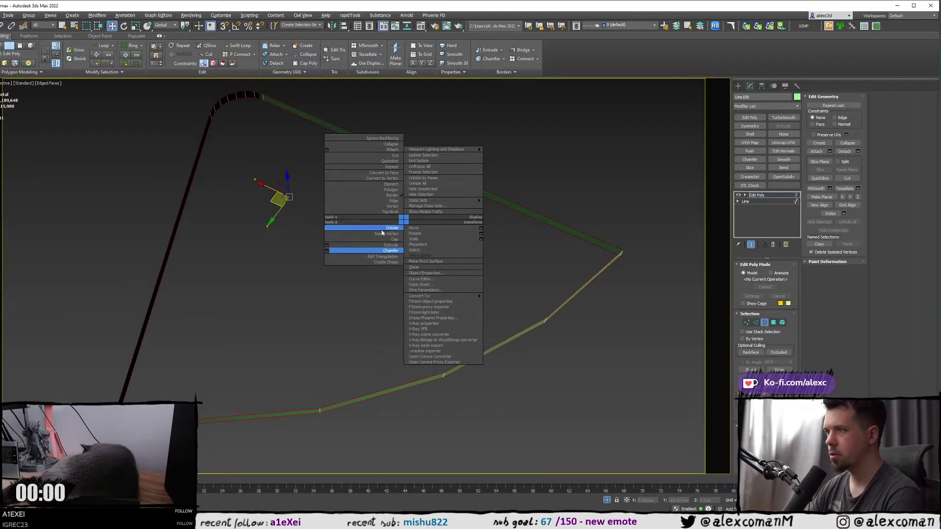
click(380, 240)
alt+middle_drag(379, 239, 386, 274)
- Inset the panel's cap polygon with a Bevel of 0 cm height and -0.864 cm outline
key(4)
click(376, 216)
click(378, 223)
right_click(386, 274)
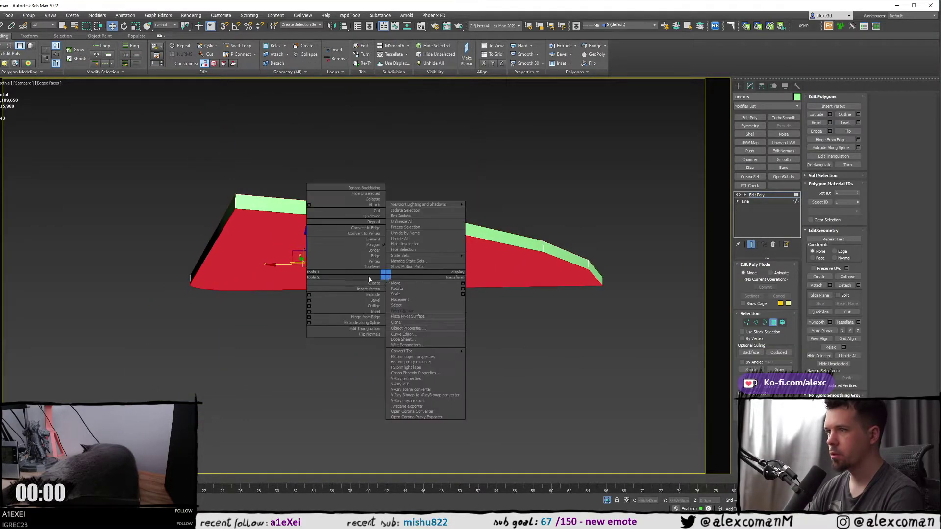
click(308, 305)
alt+middle_drag(310, 301, 296, 297)
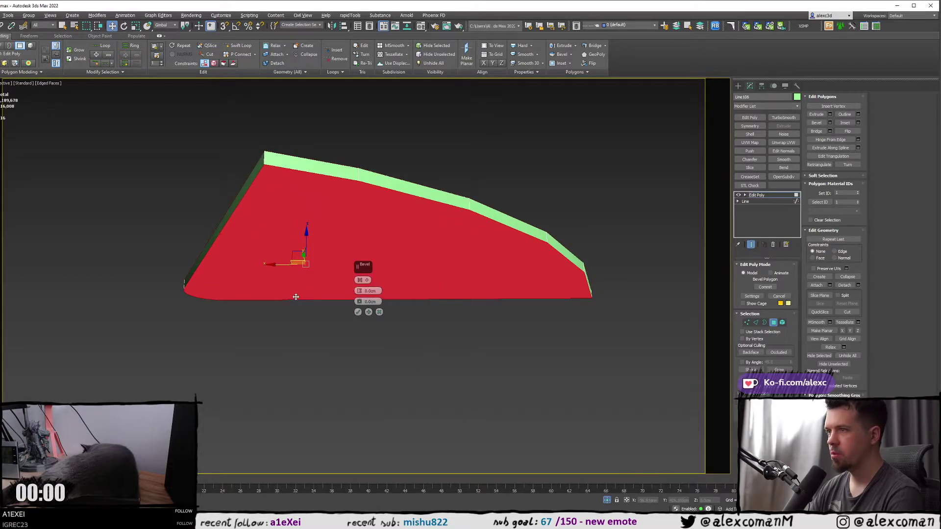
drag(360, 301, 360, 303)
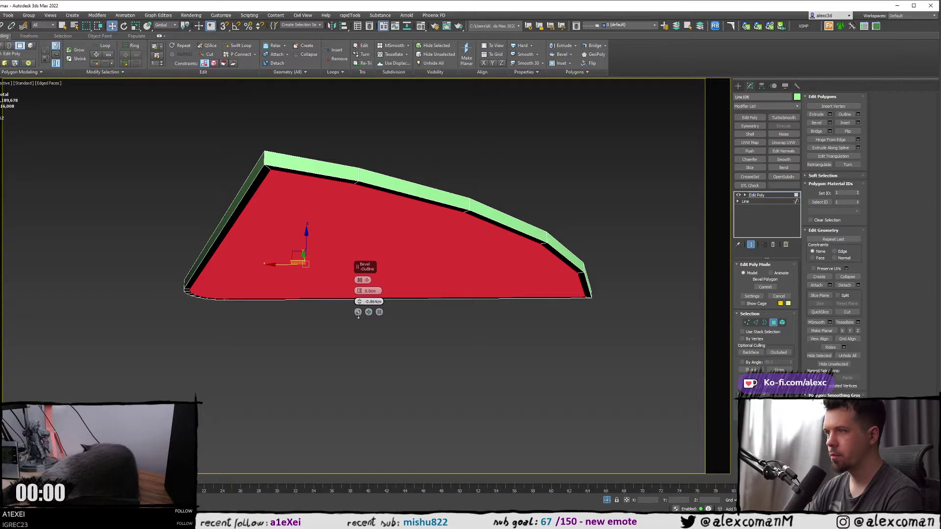
click(358, 312)
- Chamfer the perimeter edges of the panel by about 0.09 cm
alt+middle_drag(359, 310, 414, 304)
key(ctrl+d)
scroll(457, 309, up, 2)
key(2)
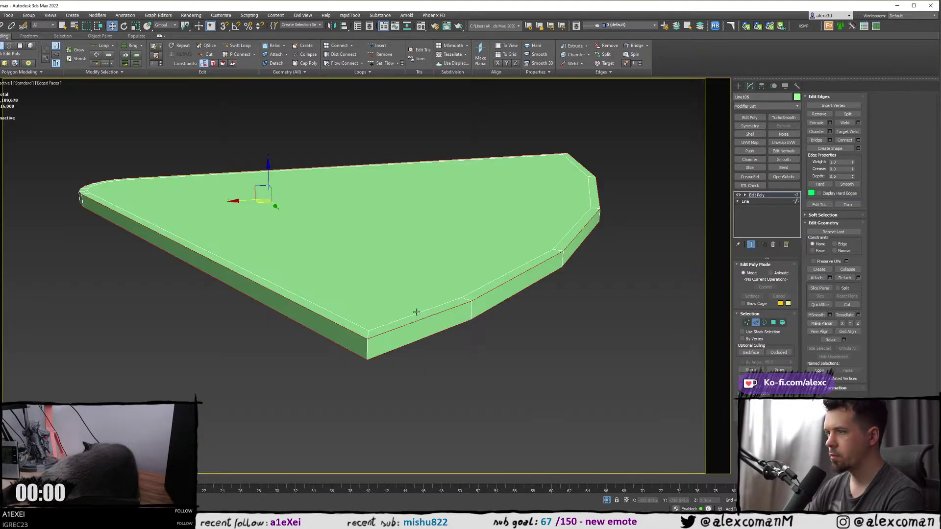
right_click(414, 310)
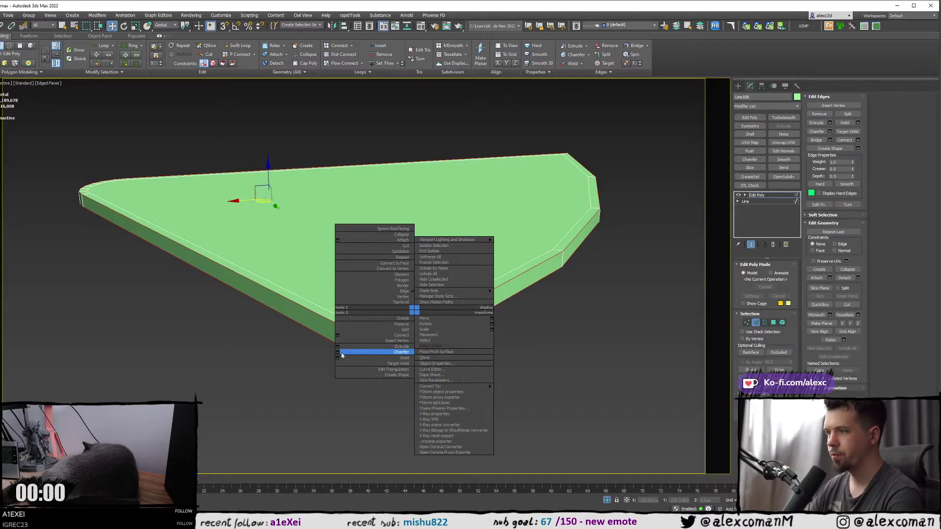
click(337, 352)
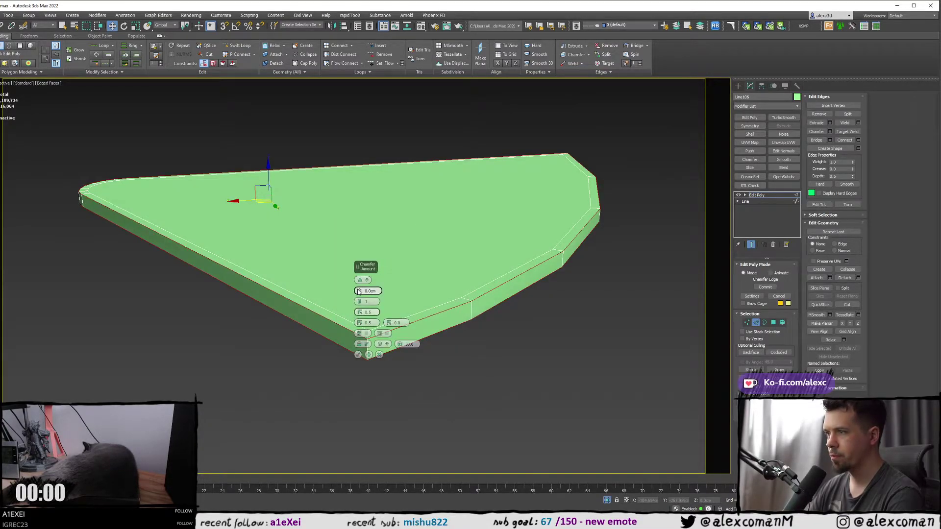
drag(358, 291, 358, 291)
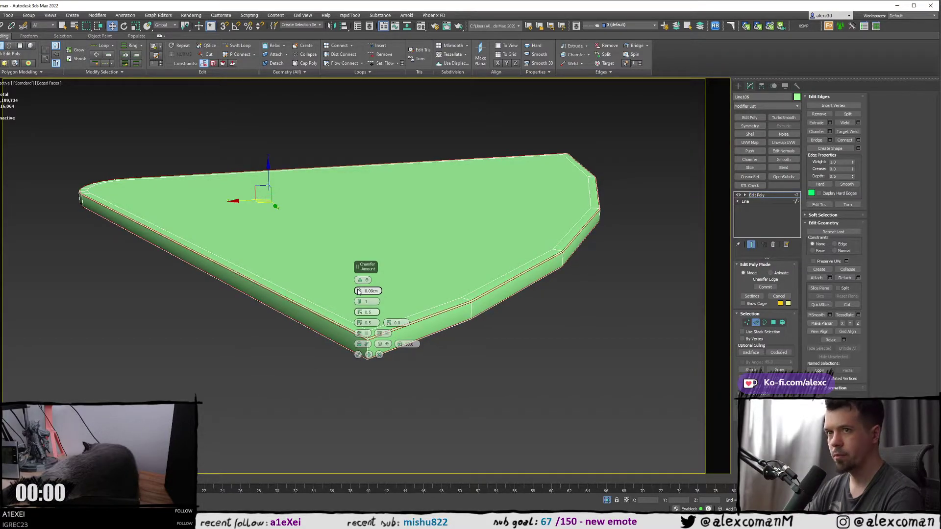
click(358, 354)
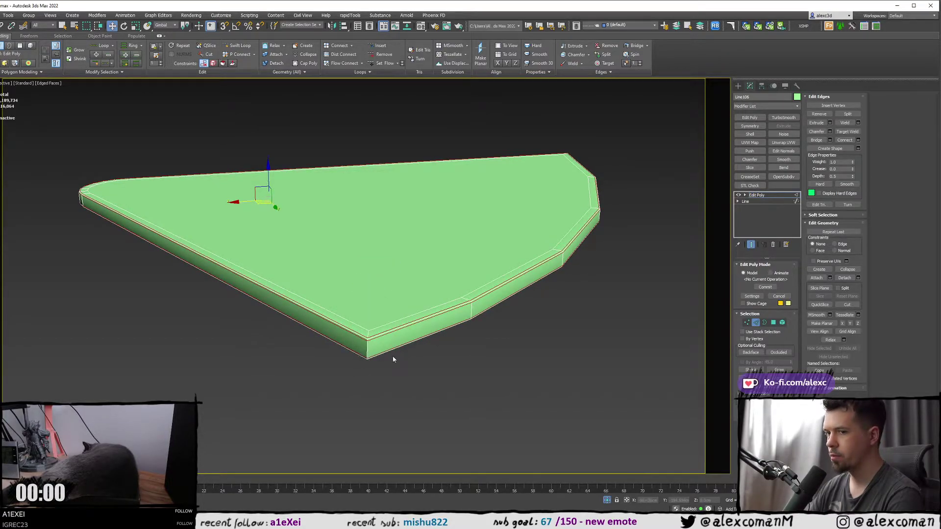
- Select the upright edges at the panel's sharp corners and chamfer them
click(393, 359)
alt+middle_drag(393, 359, 354, 328)
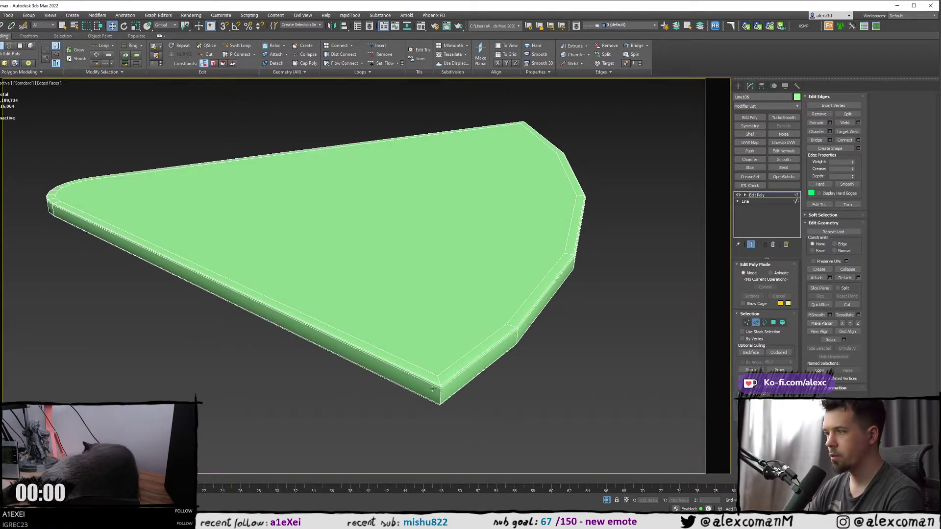
key(alt+1)
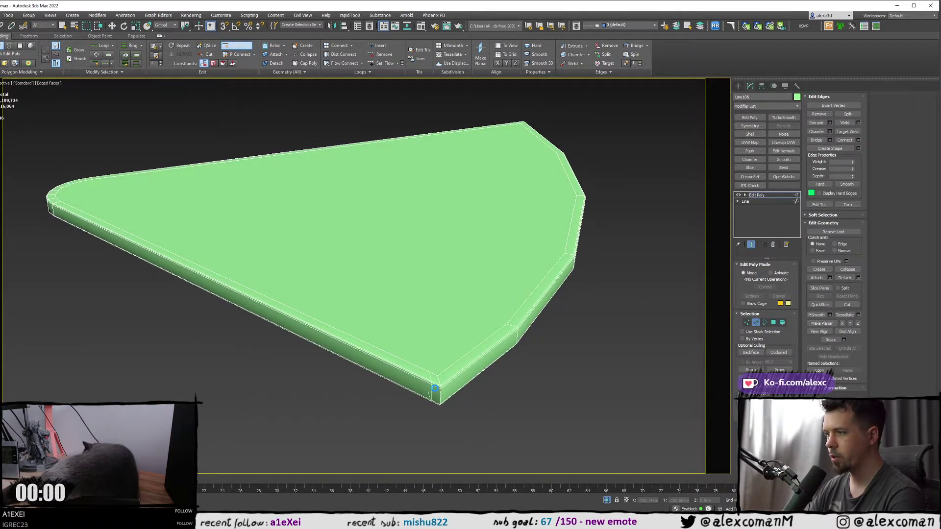
right_click(430, 390)
click(438, 394)
alt+middle_drag(439, 394, 238, 332)
scroll(238, 332, down, 4)
scroll(331, 336, up, 8)
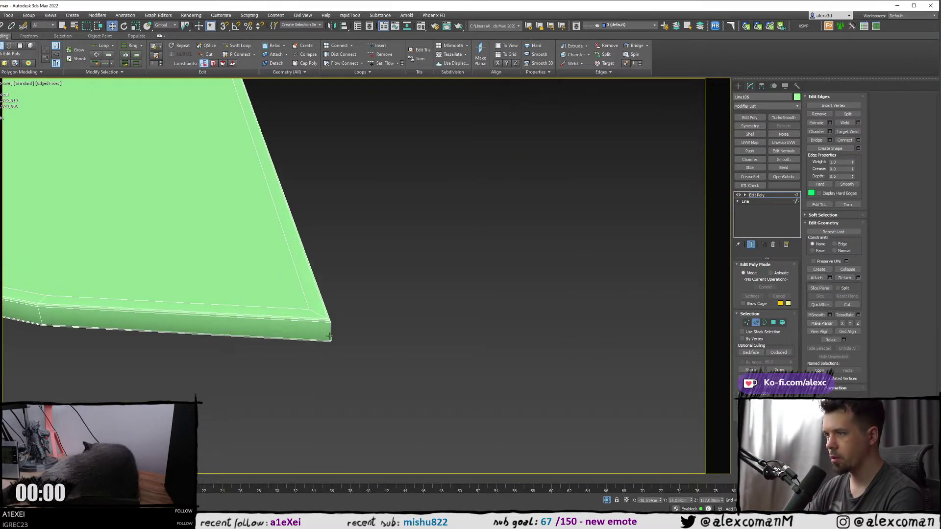
alt+middle_drag(332, 336, 563, 355)
middle_drag(155, 293, 450, 317)
right_click(435, 320)
click(372, 358)
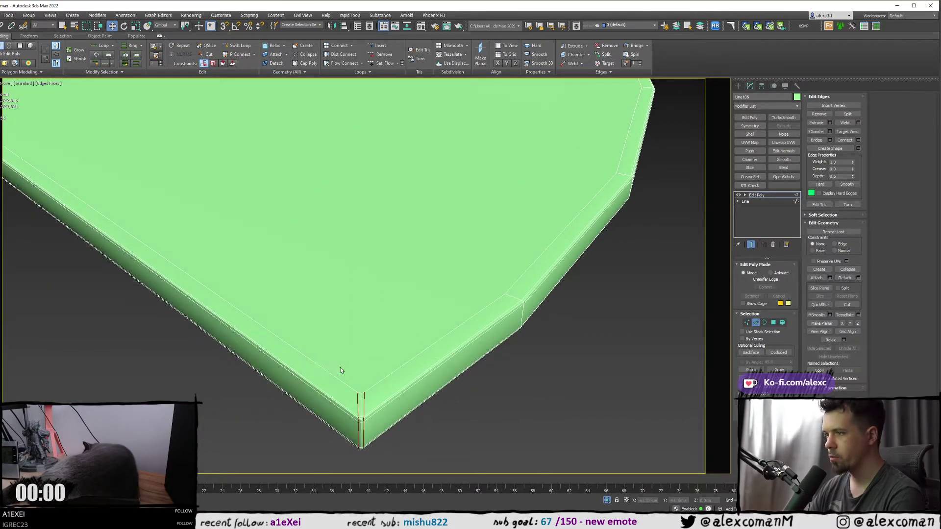
click(358, 355)
- Examine the panel's chamfered edges and rounded corner from several angles, with and without edge display
scroll(446, 399, down, 8)
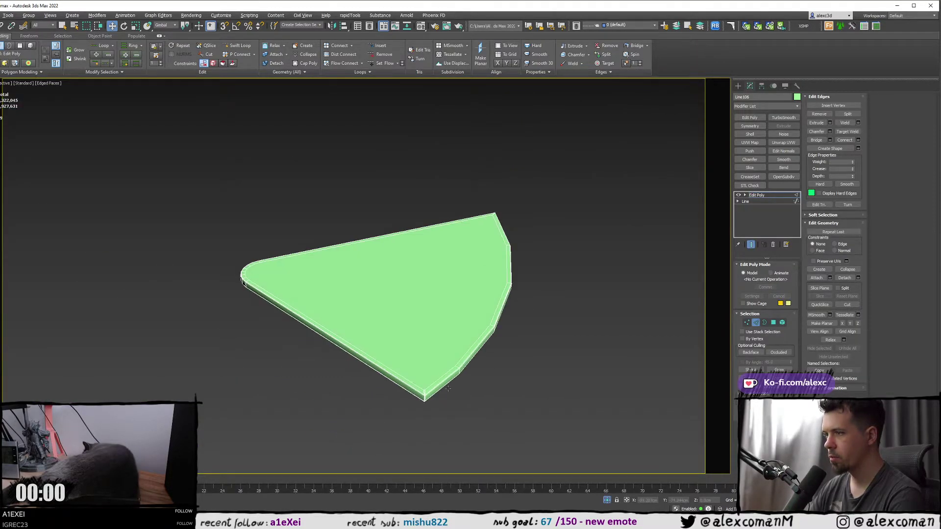
key(F4)
key(F4)
mouse_move(450, 369)
alt+middle_down()
mouse_move(431, 361)
mouse_move(451, 290)
mouse_move(448, 351)
mouse_move(354, 299)
alt+middle_up()
alt+middle_drag(284, 279, 284, 292)
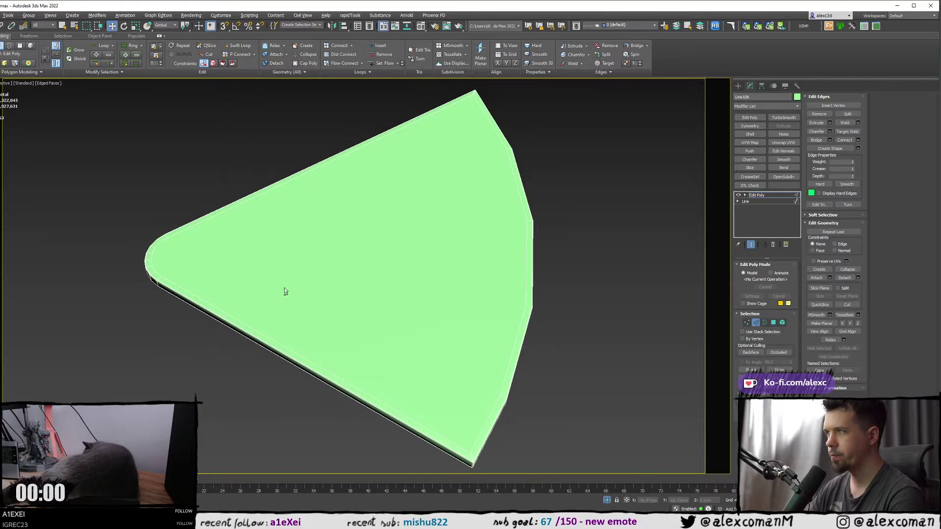
mouse_move(359, 305)
alt+middle_down()
mouse_move(368, 330)
mouse_move(349, 309)
alt+middle_up()
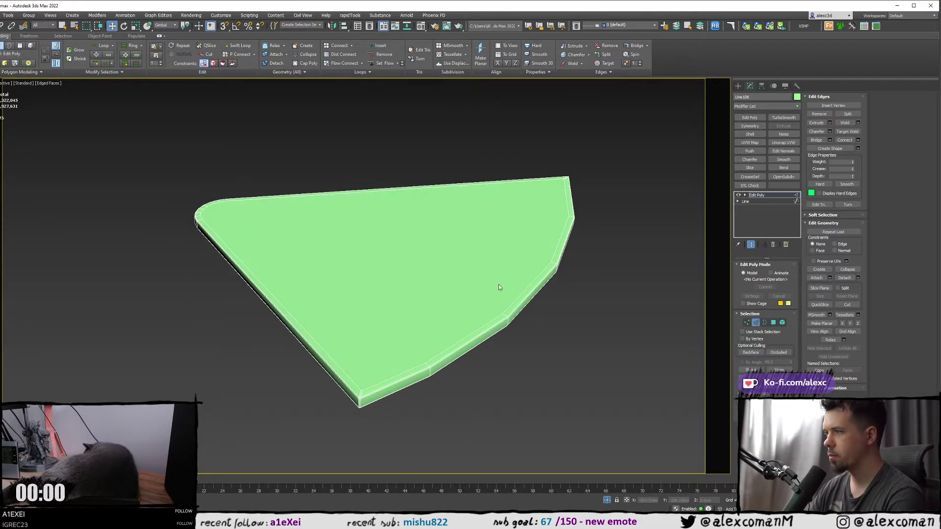
key(F4)
alt+middle_drag(483, 304, 474, 294)
- Leave edge editing, add a TurboSmooth modifier to the panel and check the smoothed surface for shading flaws
click(756, 323)
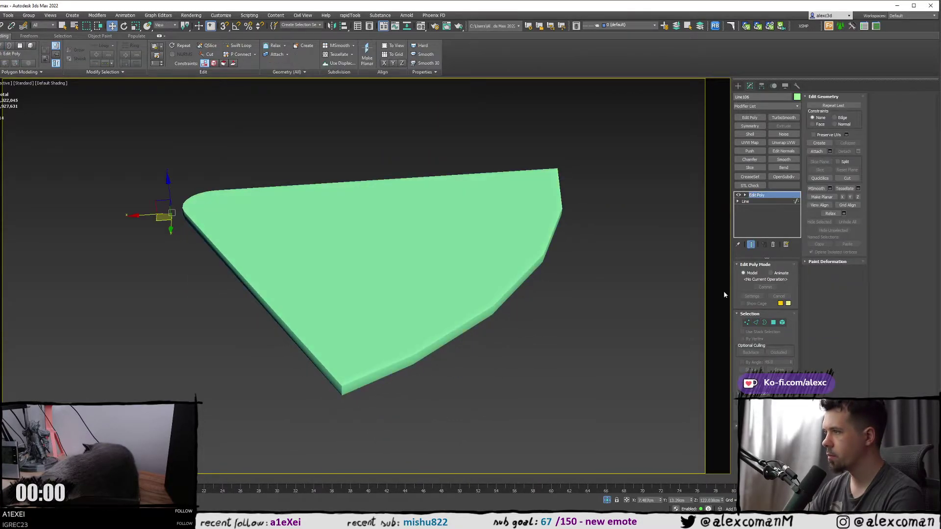
click(783, 117)
key(F4)
key(F4)
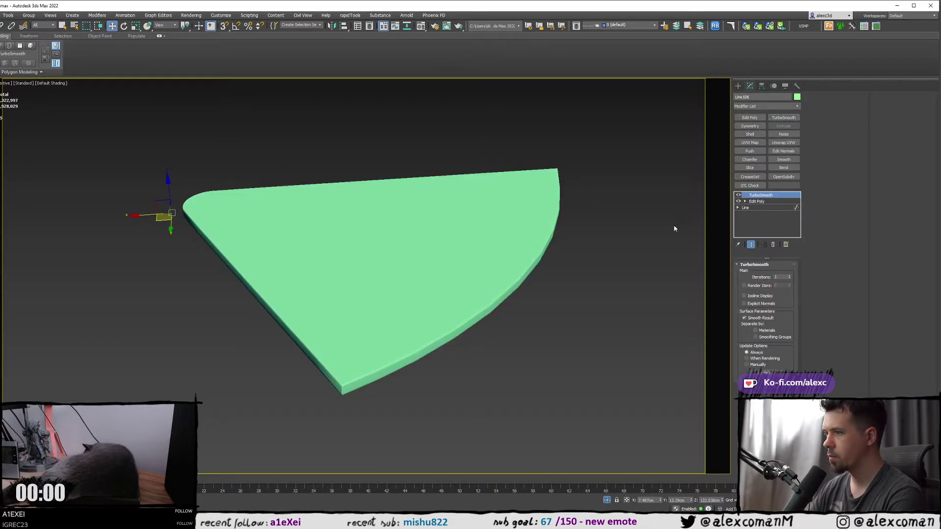
alt+middle_drag(428, 302, 474, 215)
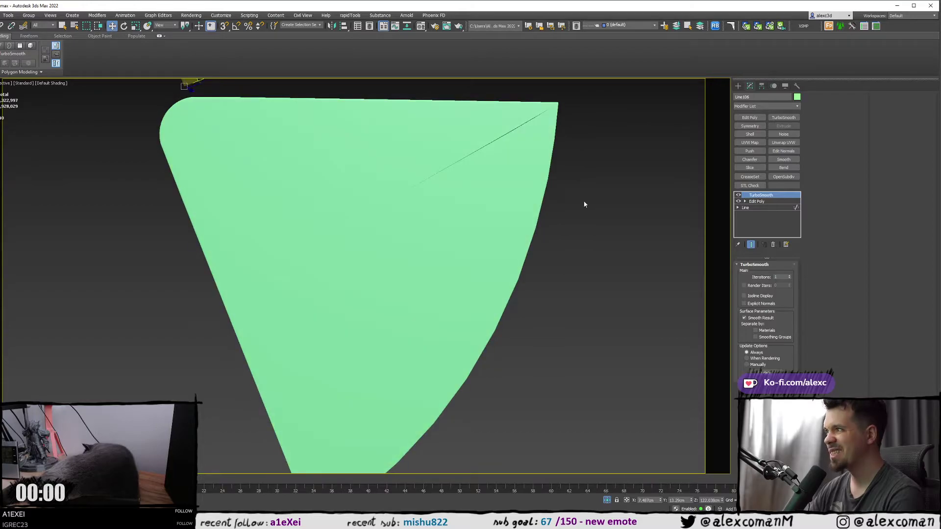
- Return to the panel's Edit Poly level and examine its corner vertices and chamfered border in wireframe and shaded display
click(753, 202)
key(F4)
key(ctrl+q)
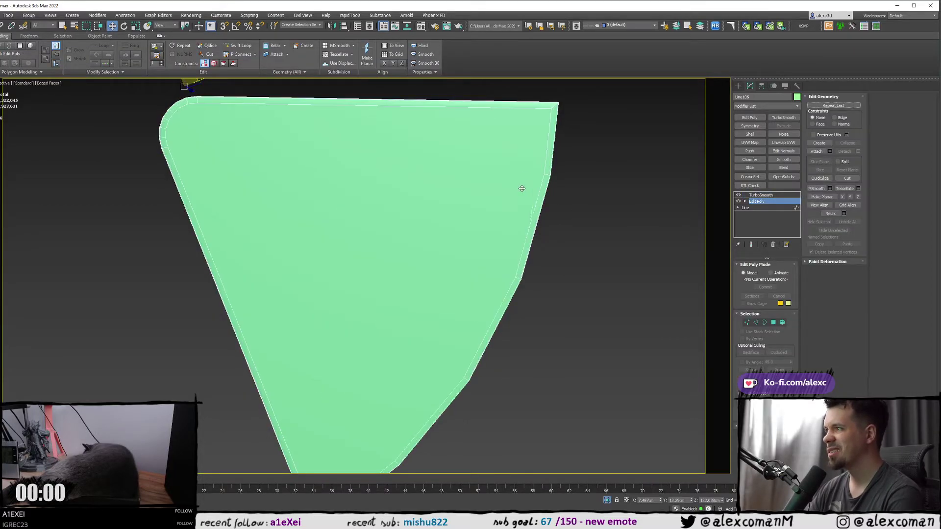
alt+middle_drag(539, 155, 515, 174)
key(1)
key(F3)
scroll(418, 313, up, 2)
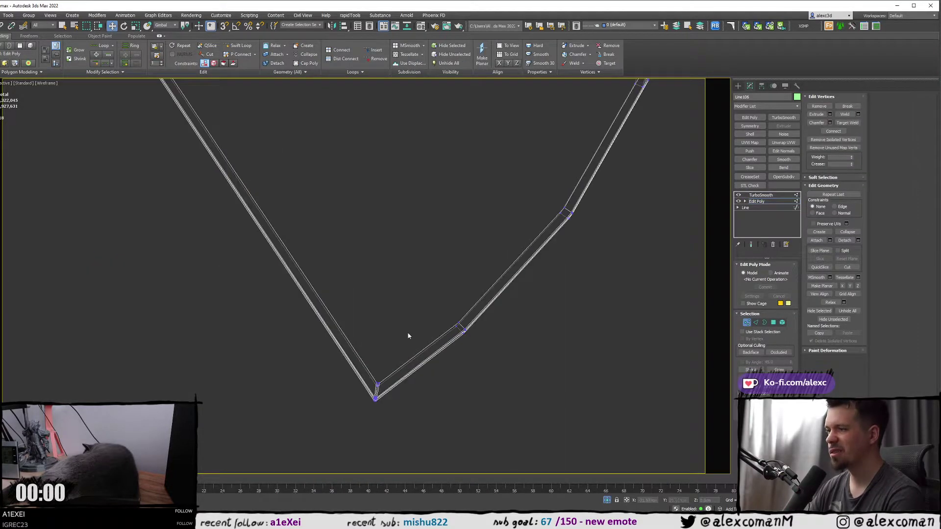
scroll(384, 364, up, 4)
click(377, 394)
scroll(431, 294, down, 6)
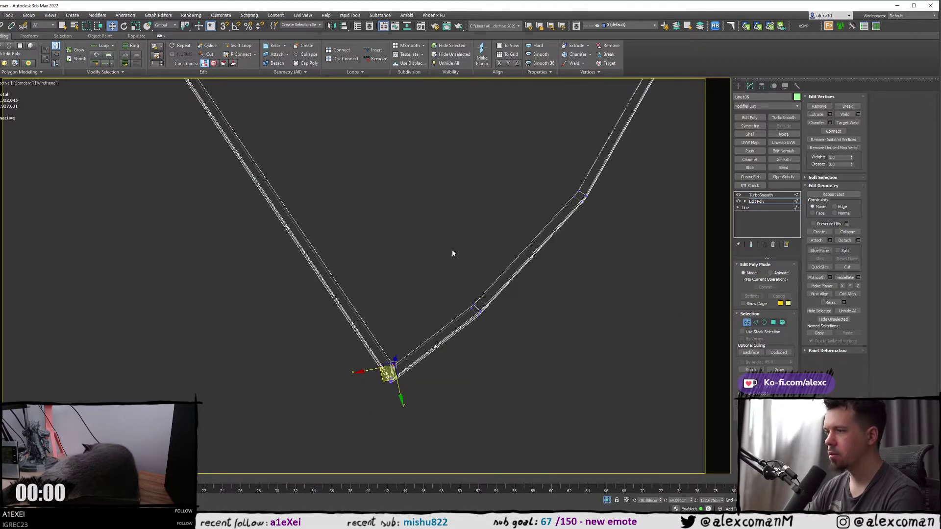
middle_drag(478, 215, 493, 284)
scroll(348, 195, up, 3)
key(F3)
scroll(354, 193, down, 3)
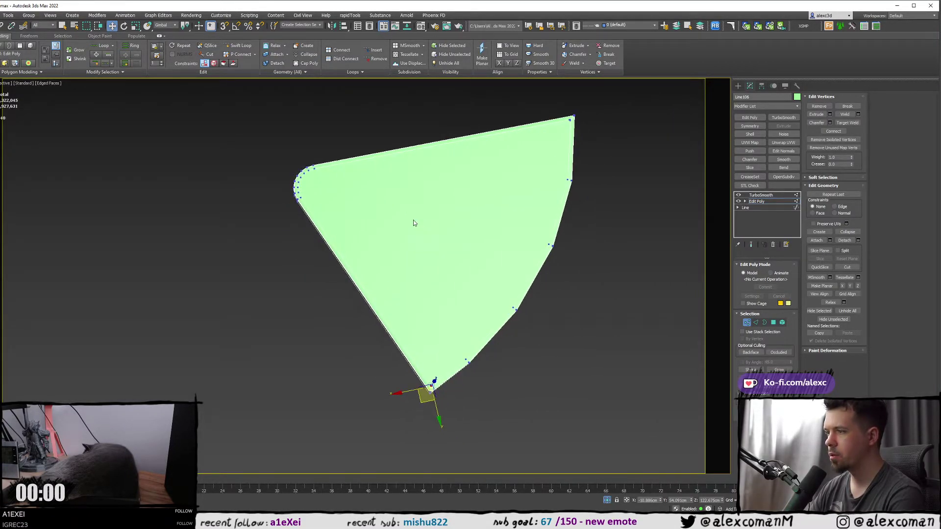
scroll(428, 178, up, 2)
key(F3)
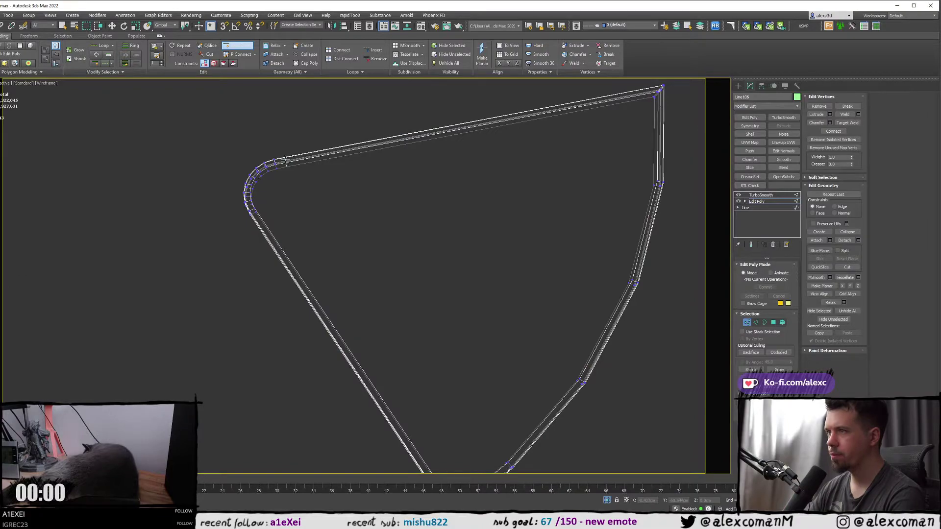
- Add supporting edge loops with Swift Loop beside the panel's rounded corner and near the sharp corner of its hinge side
key(2)
click(253, 211)
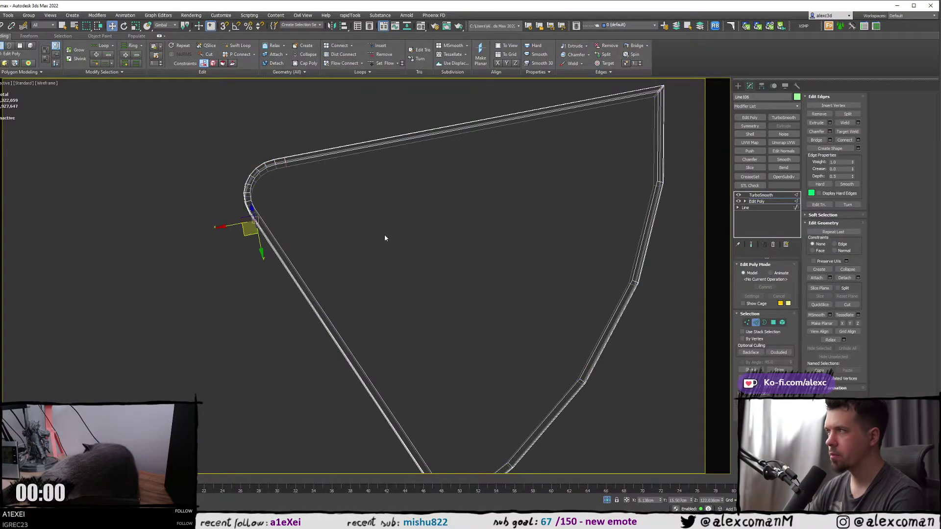
middle_drag(409, 379, 412, 472)
key(shift+s)
click(433, 335)
right_click(432, 334)
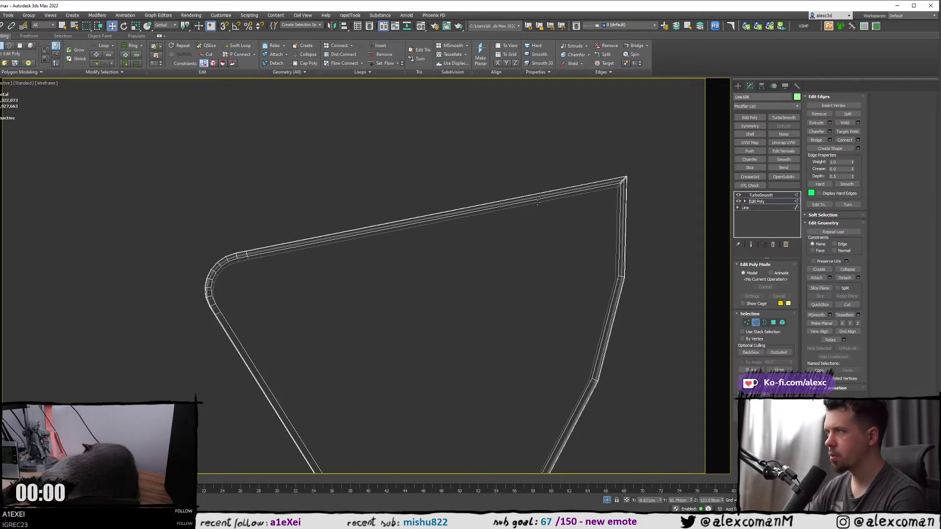
- Add two more Swift Loop edge loops near the panel's other sharp corner, on the straight side without hinges
key(shift+s)
click(607, 184)
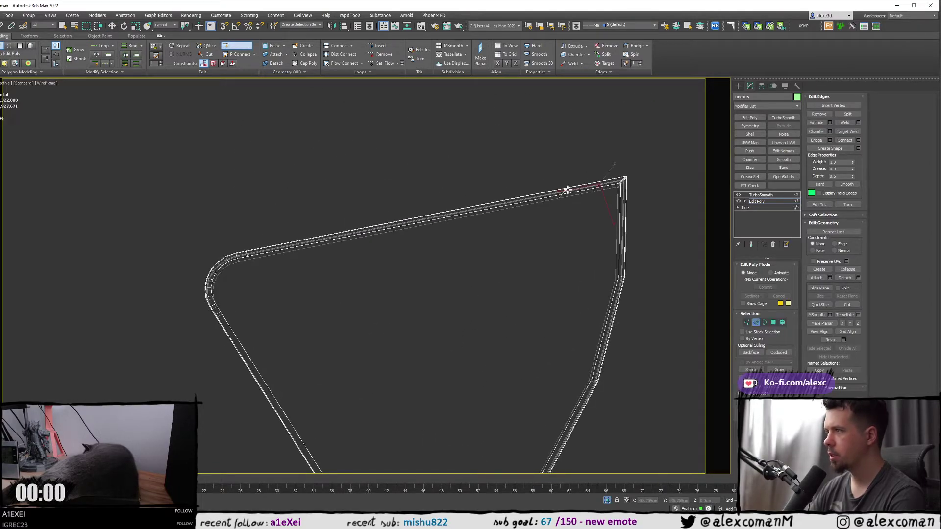
click(567, 190)
right_click(568, 190)
mouse_move(571, 250)
middle_down()
mouse_move(546, 182)
mouse_move(570, 192)
mouse_move(513, 223)
middle_up()
click(624, 250)
key(F3)
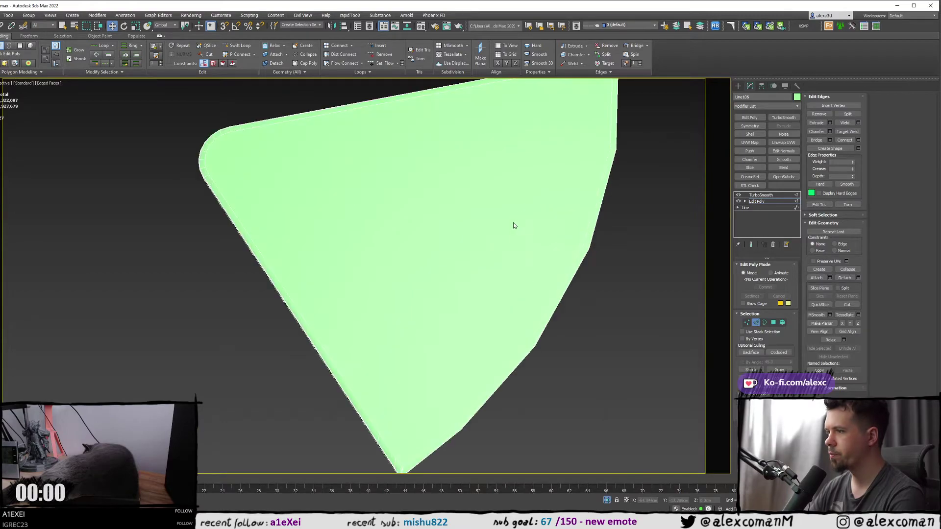
- Recheck the panel with TurboSmooth and edge display off, and end isolation to see it among the turret parts
key(4)
key(F3)
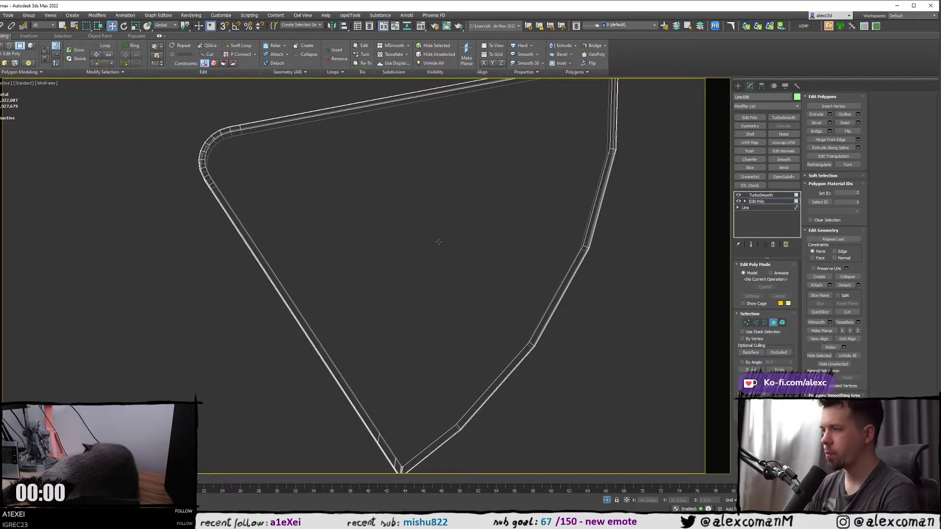
scroll(438, 254, down, 3)
key(F3)
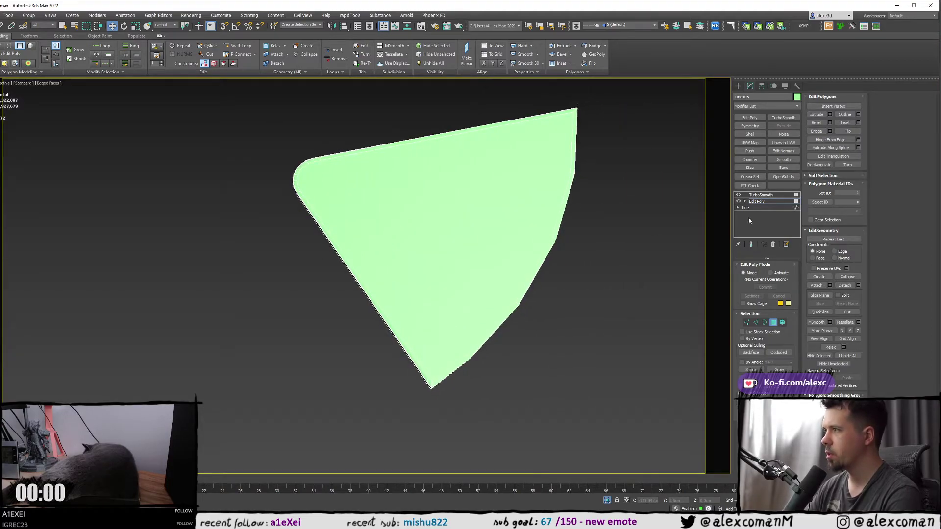
click(759, 195)
key(F4)
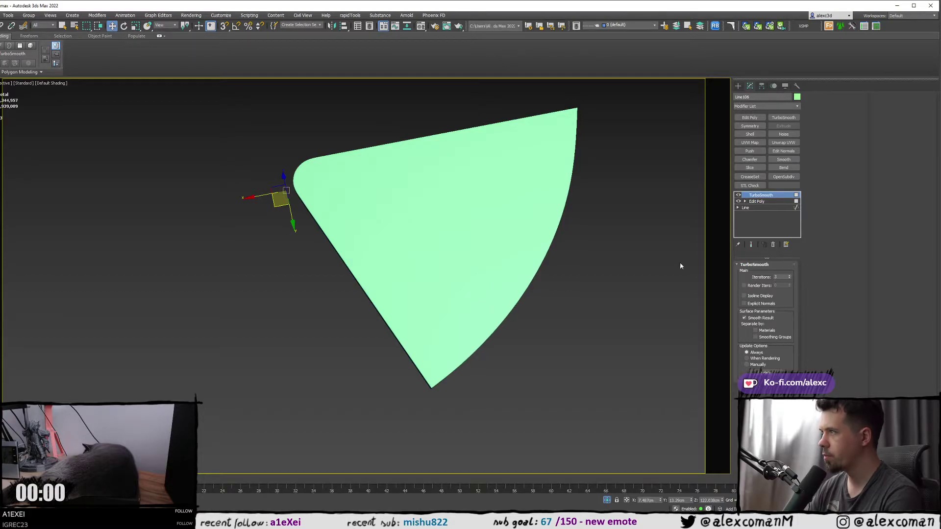
key(alt+q)
alt+middle_drag(607, 288, 641, 307)
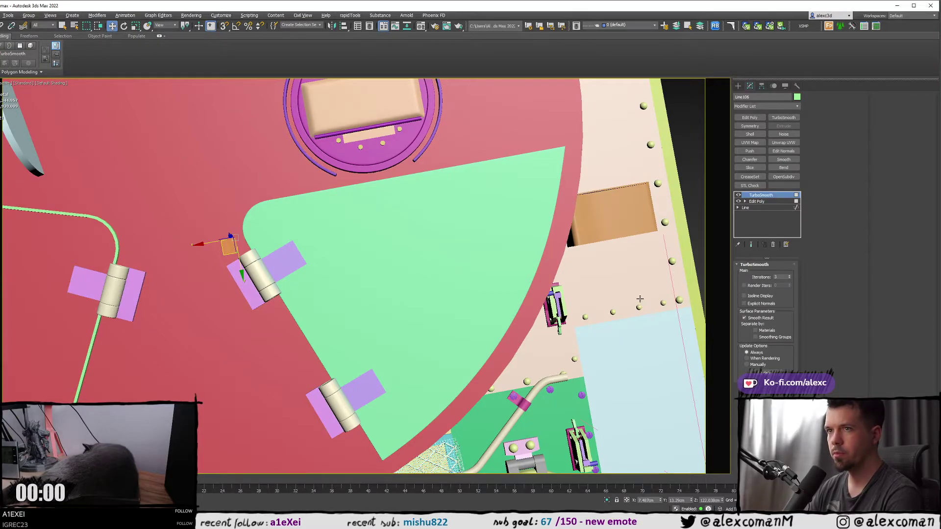
- In the top view, show the smoothed result and move the first curved-side vertices above the panel's outer sharp corner slightly outward
key(alt+w)
key(alt+w)
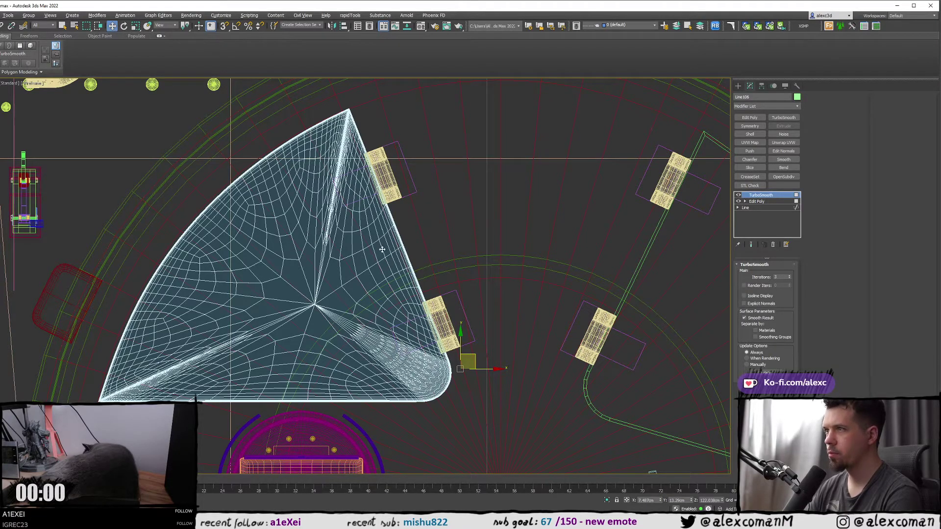
click(757, 201)
middle_drag(270, 222, 410, 213)
key(4)
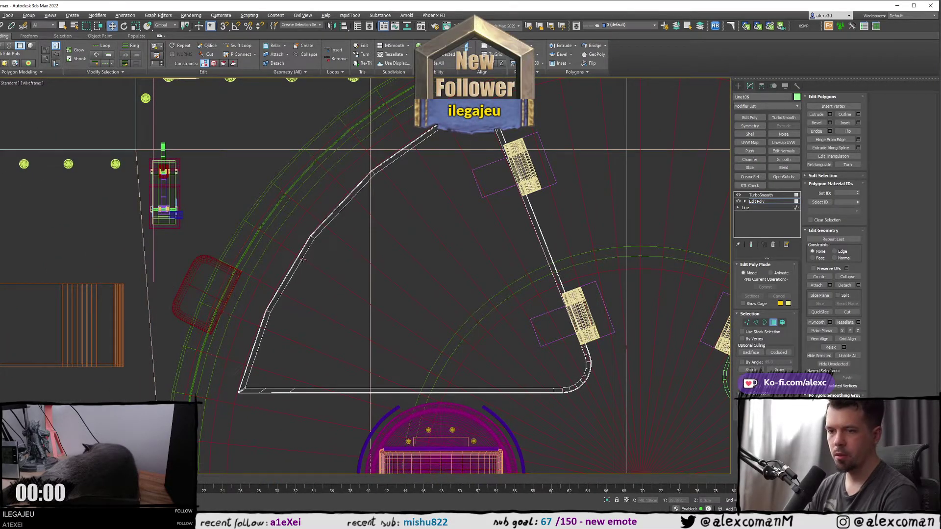
middle_drag(266, 298, 271, 273)
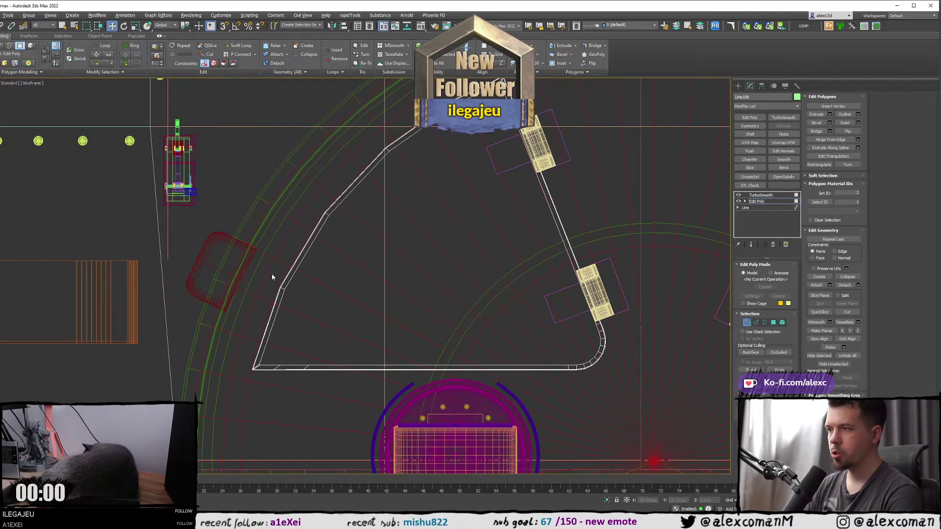
key(1)
scroll(325, 202, up, 3)
middle_drag(327, 251, 379, 193)
click(420, 258)
key(grave)
middle_drag(359, 269, 363, 245)
click(362, 260)
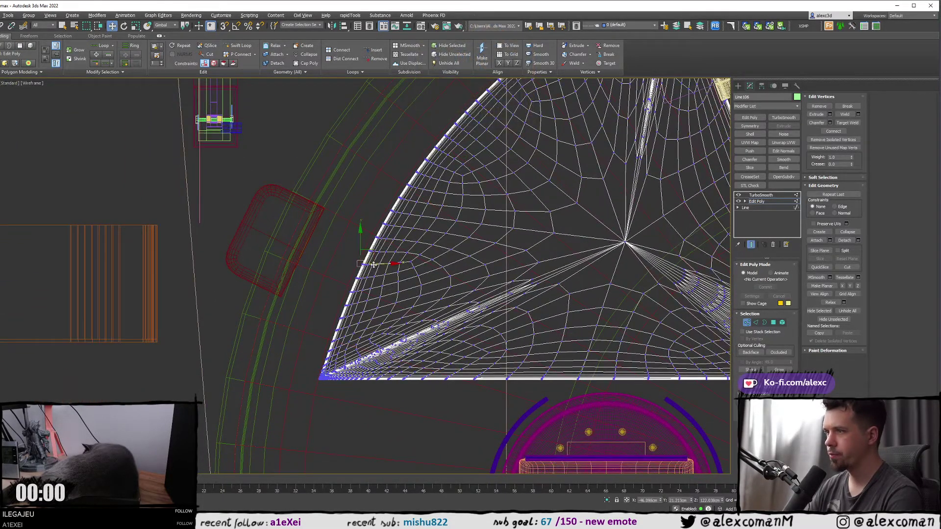
scroll(373, 264, up, 2)
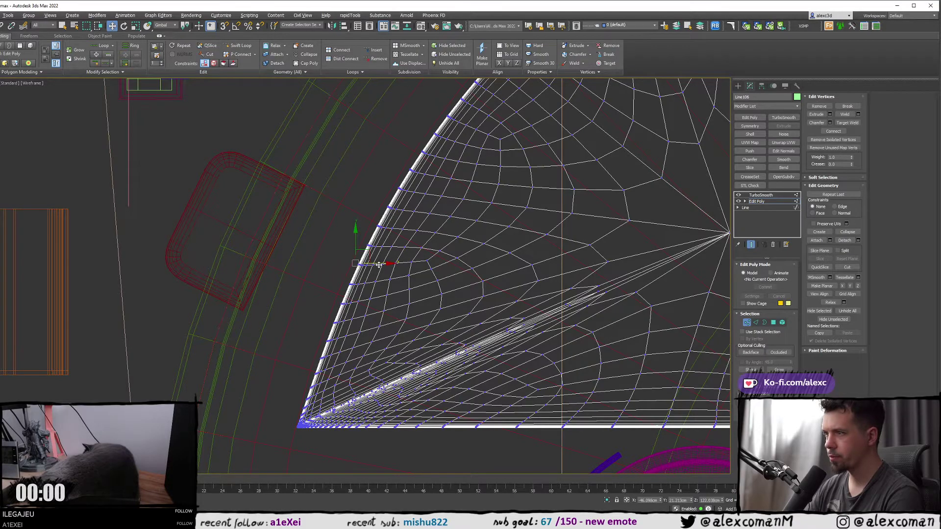
drag(379, 264, 363, 263)
- Move the next vertices along the panel's curved side slightly outward to even out the arc
middle_drag(378, 210, 348, 269)
drag(513, 223, 514, 224)
key(F3)
key(F3)
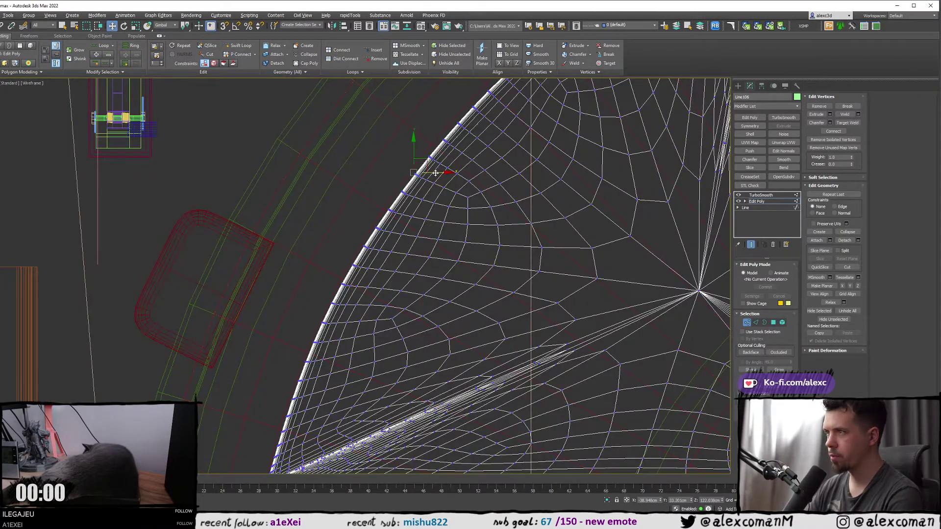
drag(433, 174, 414, 159)
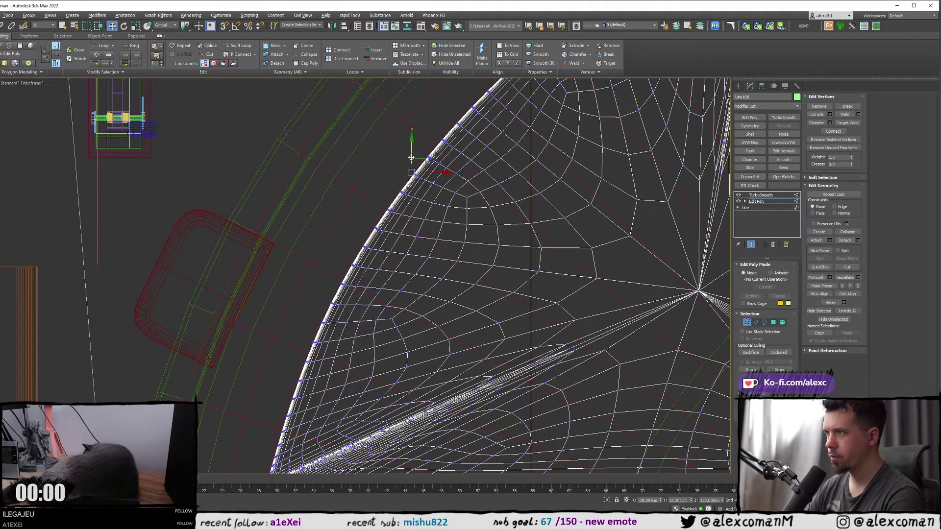
- Adjust the remaining curved-side vertices toward the hinged corner to follow the turret rim, and check the arc with smoothing shown
middle_drag(411, 157, 295, 367)
scroll(335, 264, down, 2)
key(e)
drag(387, 209, 409, 240)
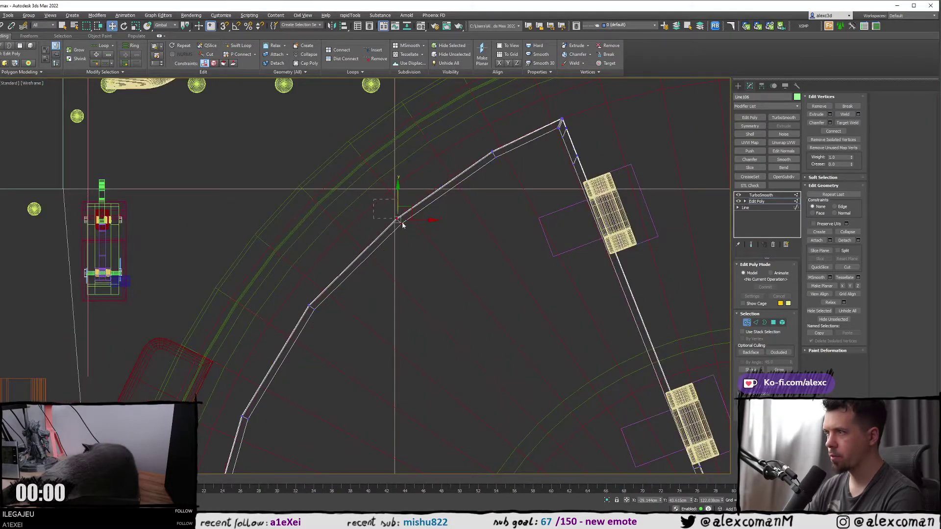
key(e)
scroll(396, 208, up, 2)
drag(396, 204, 396, 197)
key(F3)
scroll(511, 160, up, 5)
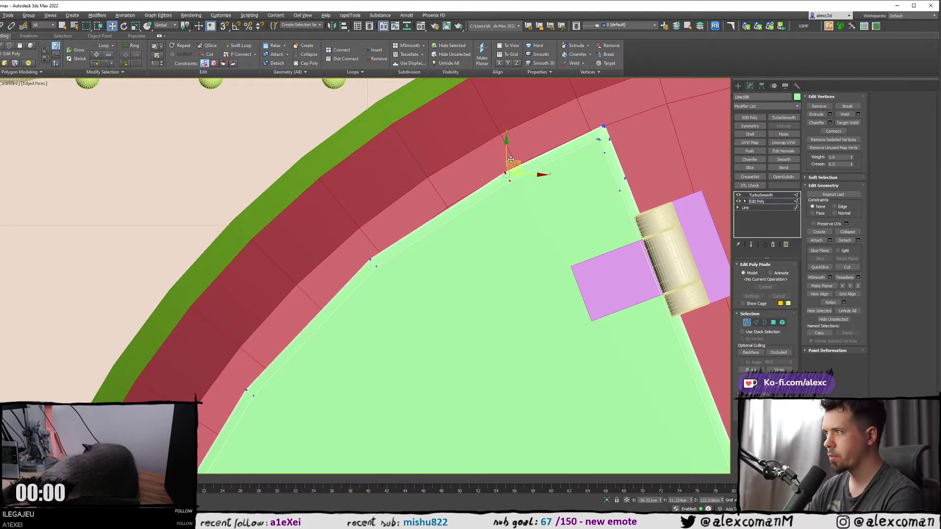
key(ctrl+e)
click(442, 160)
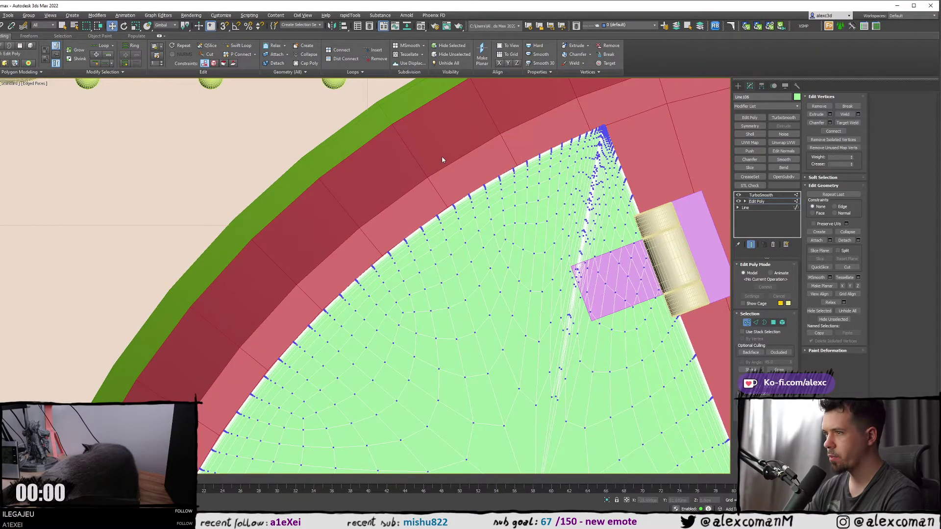
- Leave vertex editing and examine the smoothed panel on the turret roof from above and in perspective, with edge display off
scroll(442, 160, down, 5)
click(739, 87)
scroll(448, 156, down, 6)
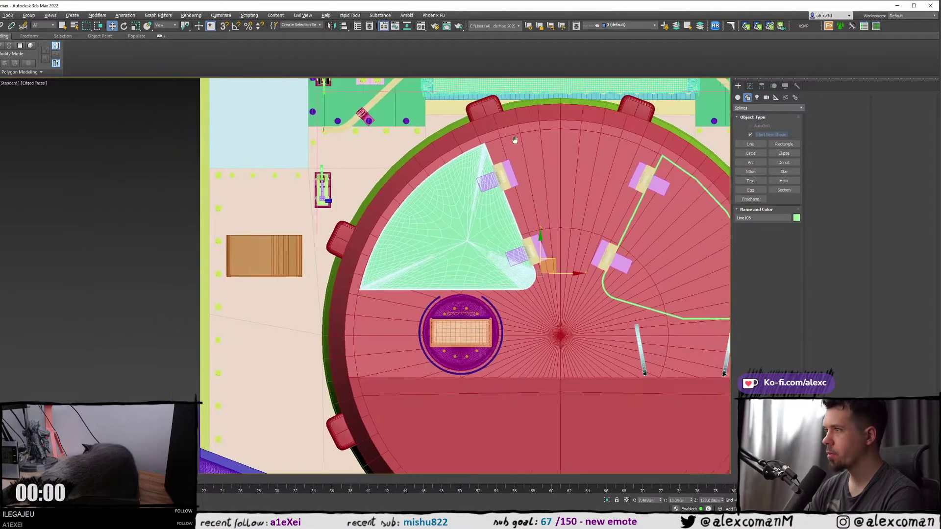
key(F4)
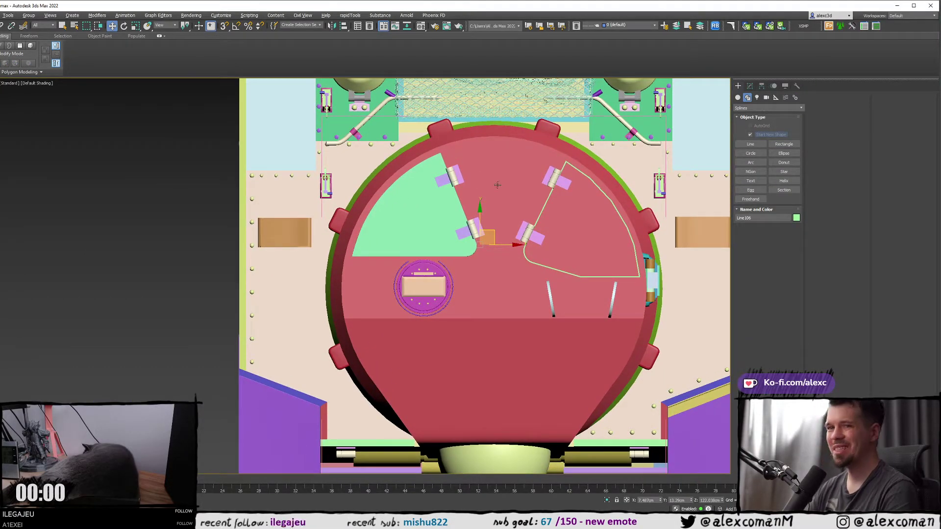
scroll(514, 209, up, 3)
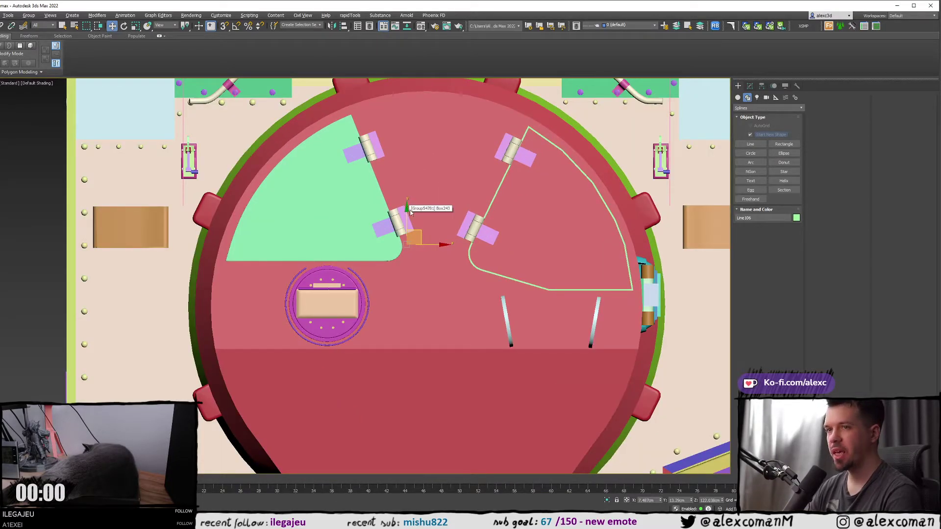
key(alt+w)
middle_click(482, 314)
key(alt+w)
alt+middle_drag(478, 294, 479, 243)
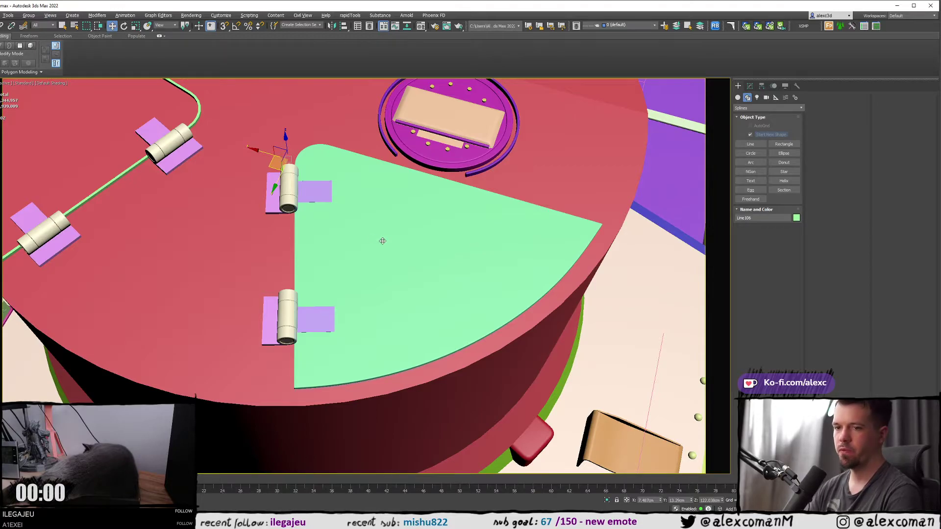
alt+middle_drag(357, 239, 363, 266)
middle_drag(363, 266, 498, 283)
scroll(498, 283, down, 4)
scroll(354, 249, up, 2)
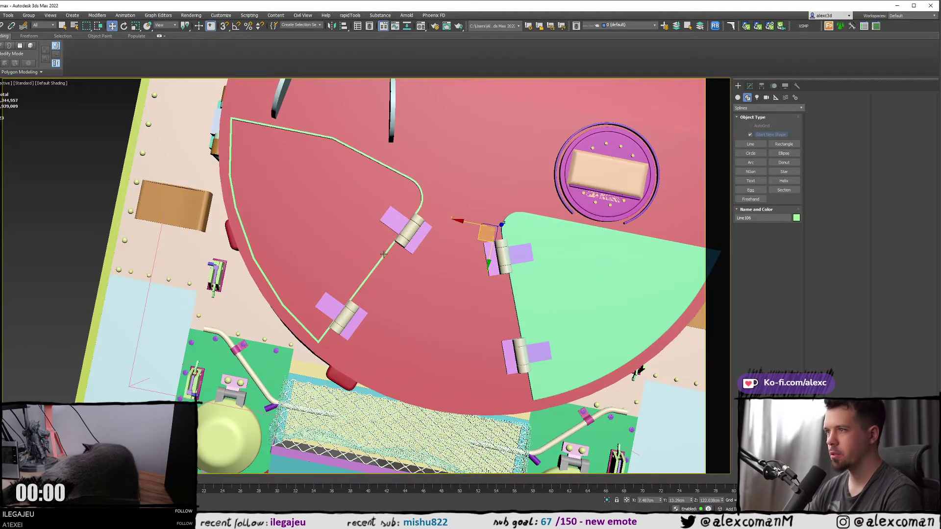
- Turn edge display on and select the second hatch outline on the opposite side of the turret roof
click(384, 254)
scroll(385, 255, up, 3)
key(F4)
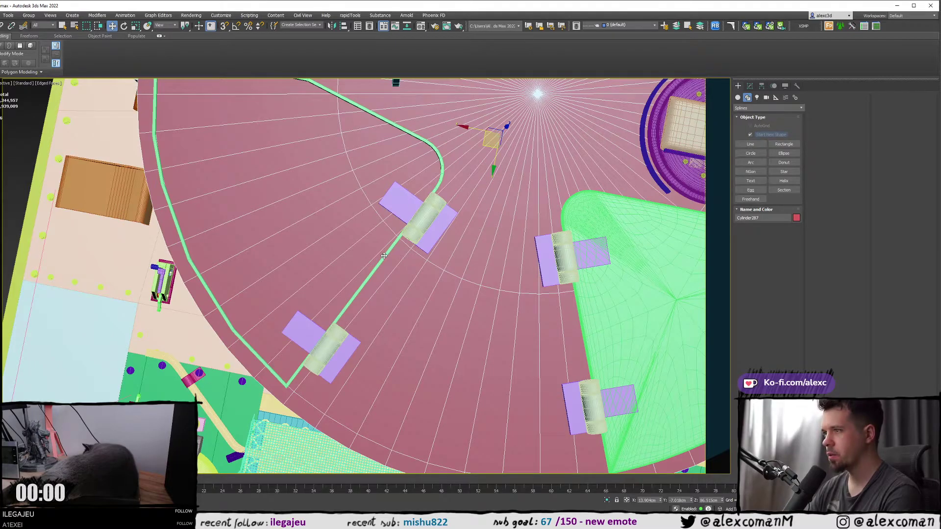
click(384, 258)
scroll(384, 260, down, 2)
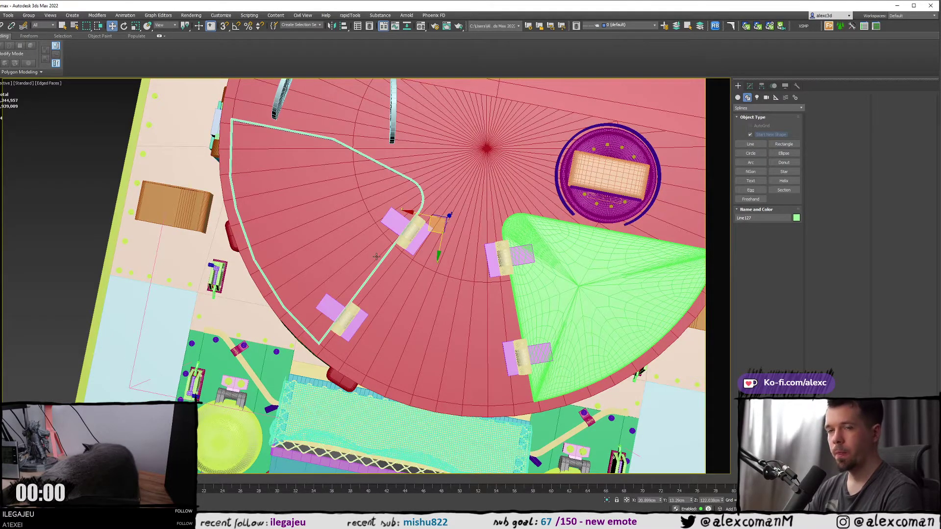
alt+middle_drag(376, 249, 354, 202)
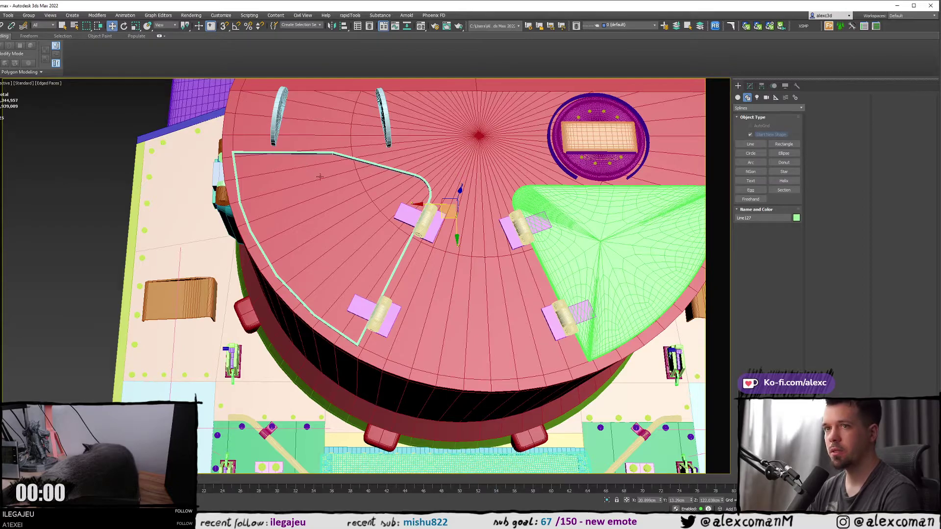
middle_drag(319, 176, 327, 180)
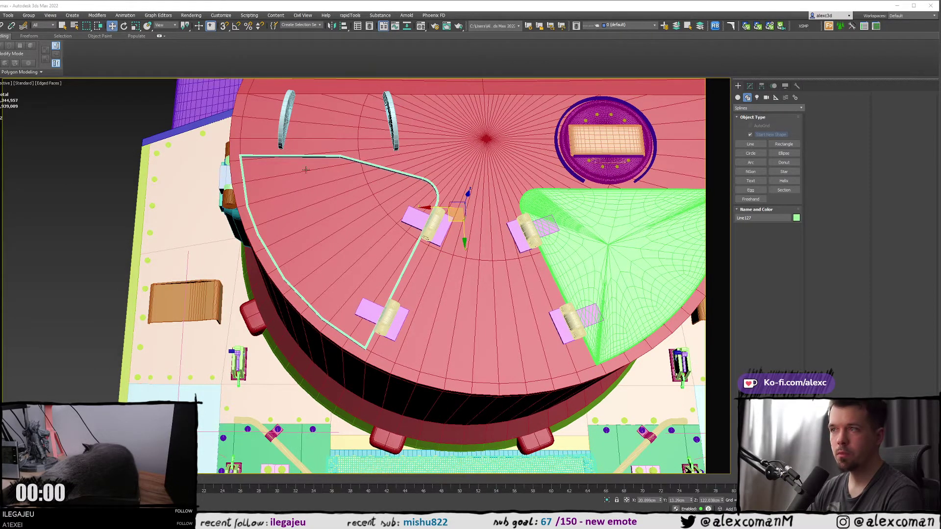
middle_drag(305, 170, 304, 168)
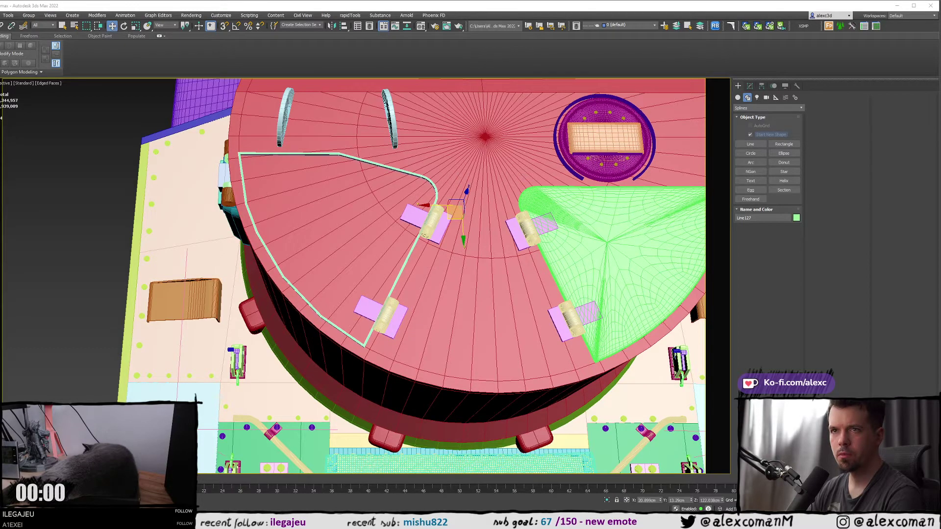
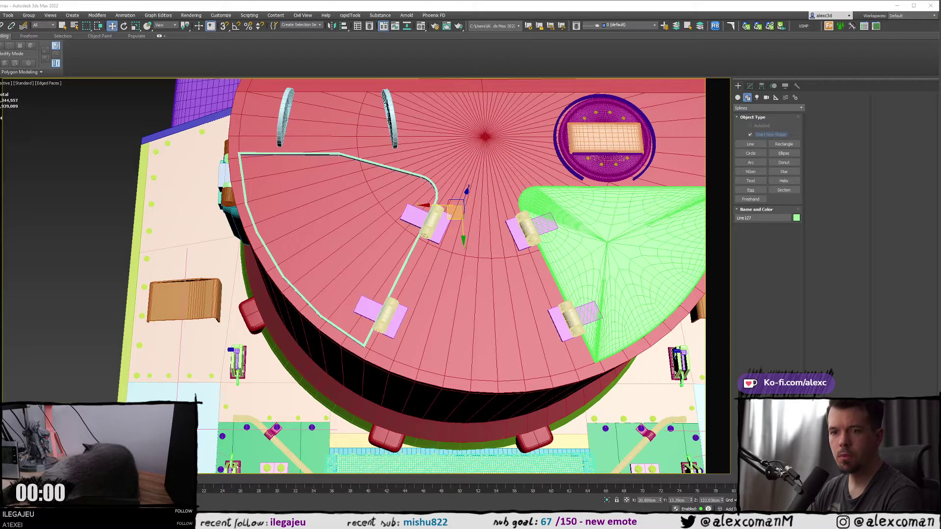
middle_drag(165, 164, 241, 201)
scroll(313, 195, up, 2)
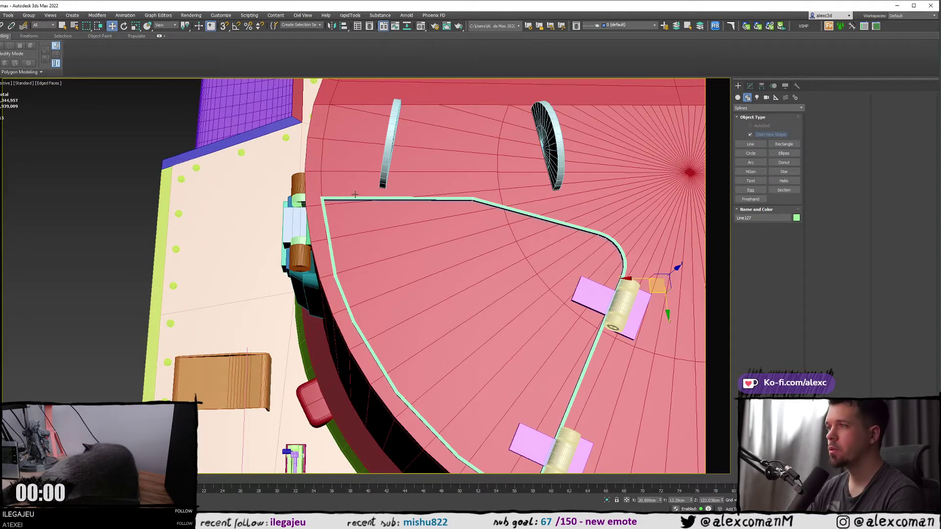
- Enter vertex editing on the second hatch outline and select its sharp corner vertex at the turret rim, opposite the hinged side
mouse_move(320, 192)
alt+middle_down()
mouse_move(366, 213)
mouse_move(356, 207)
alt+middle_up()
key(1)
key(F3)
drag(281, 183, 328, 229)
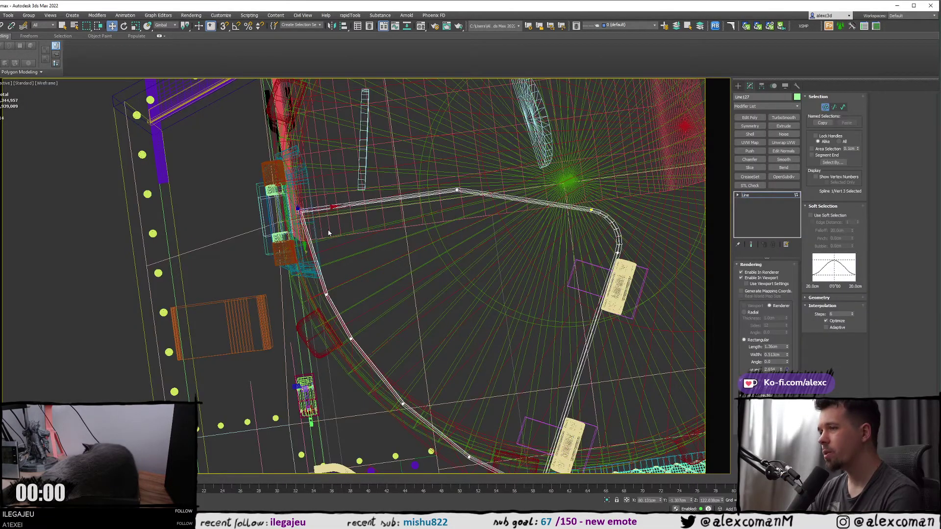
key(F3)
scroll(314, 222, up, 4)
scroll(265, 251, down, 5)
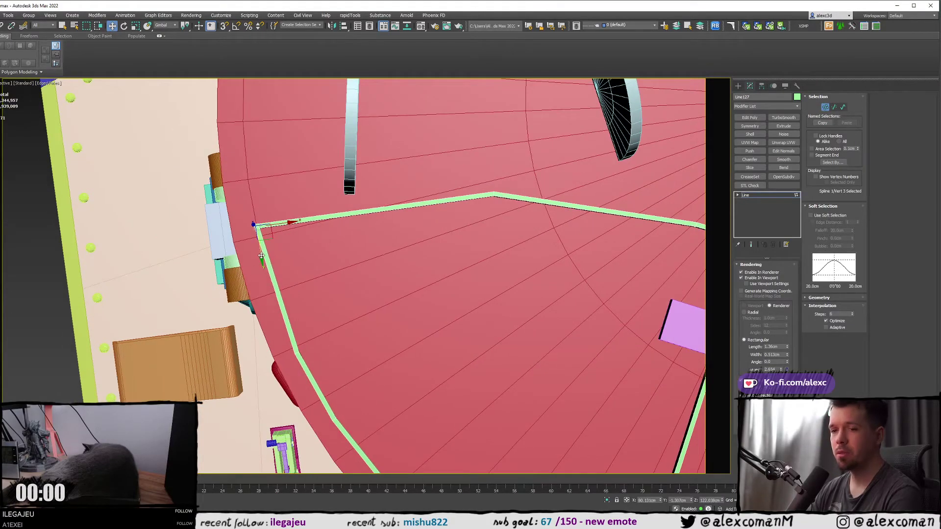
middle_drag(259, 255, 258, 234)
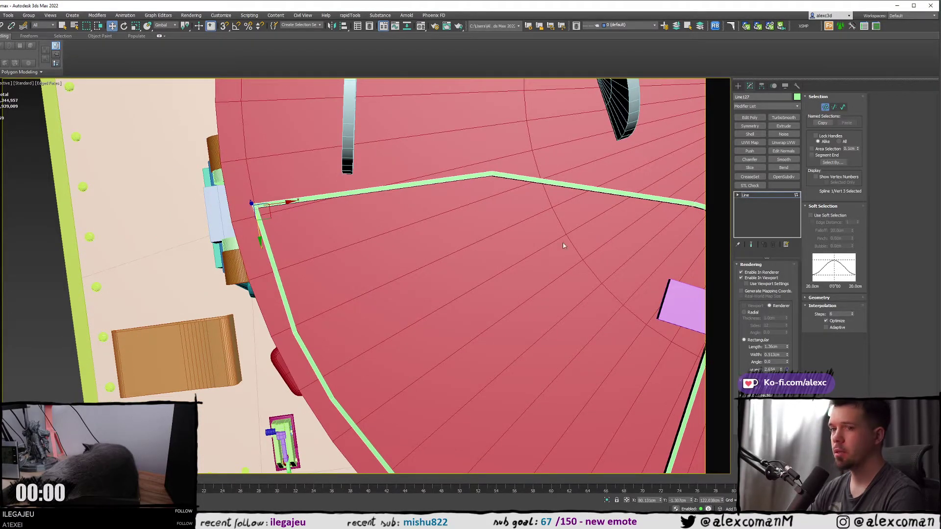
middle_drag(500, 254, 491, 264)
middle_drag(554, 234, 551, 223)
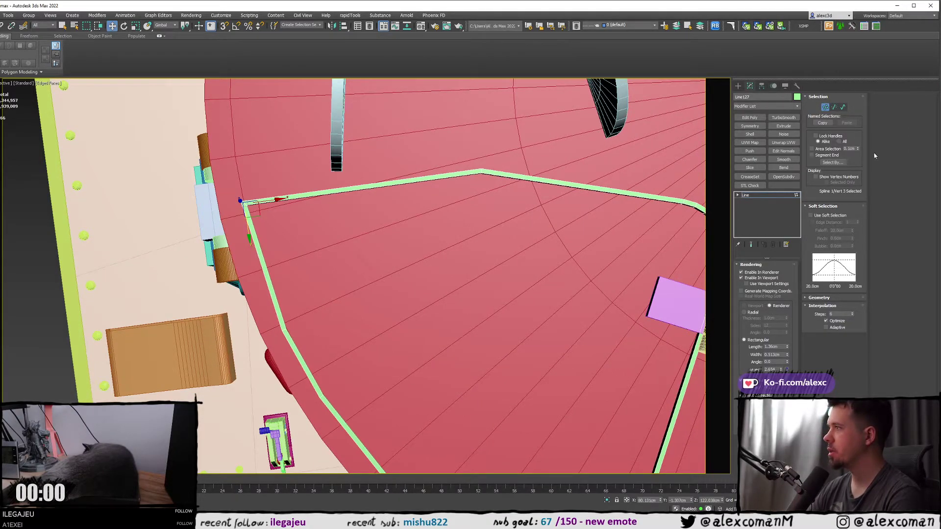
middle_drag(431, 244, 490, 237)
key(F3)
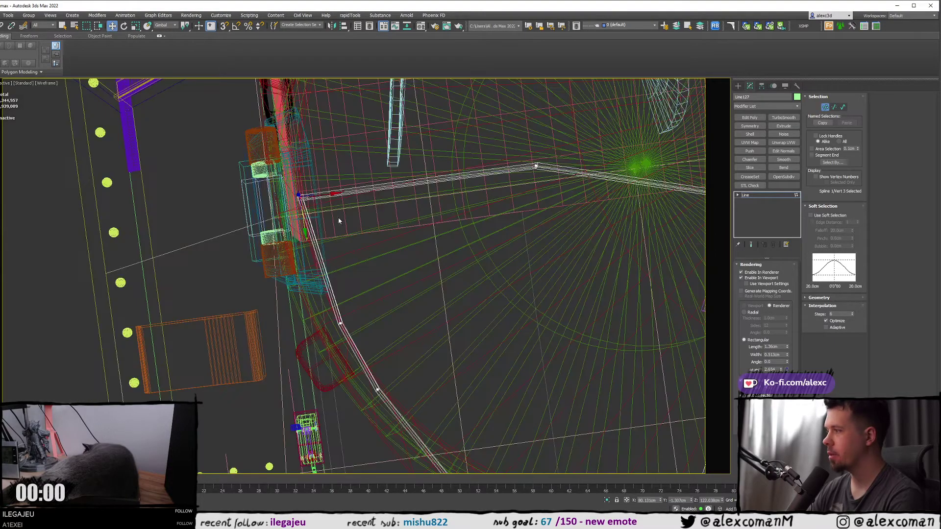
- Try a 3 cm fillet on the selected corner vertex and undo it
click(819, 298)
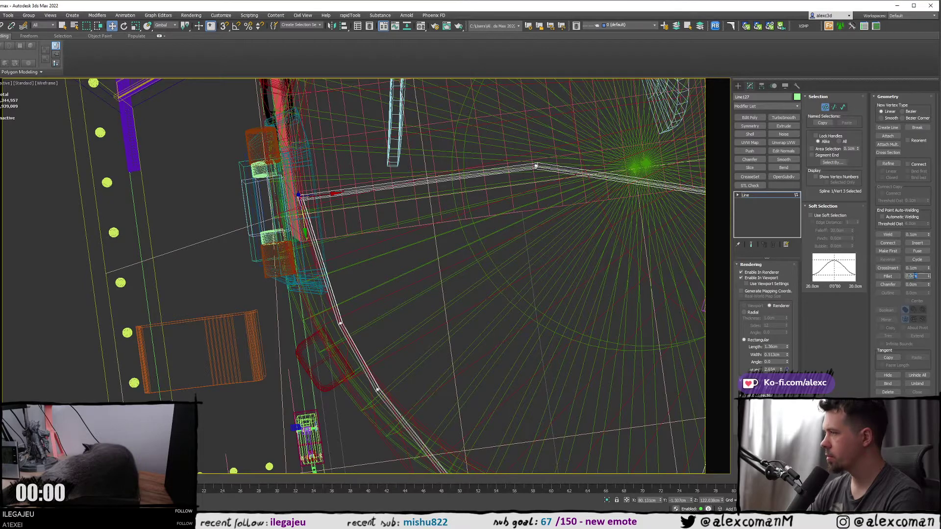
text(3)
key(Return)
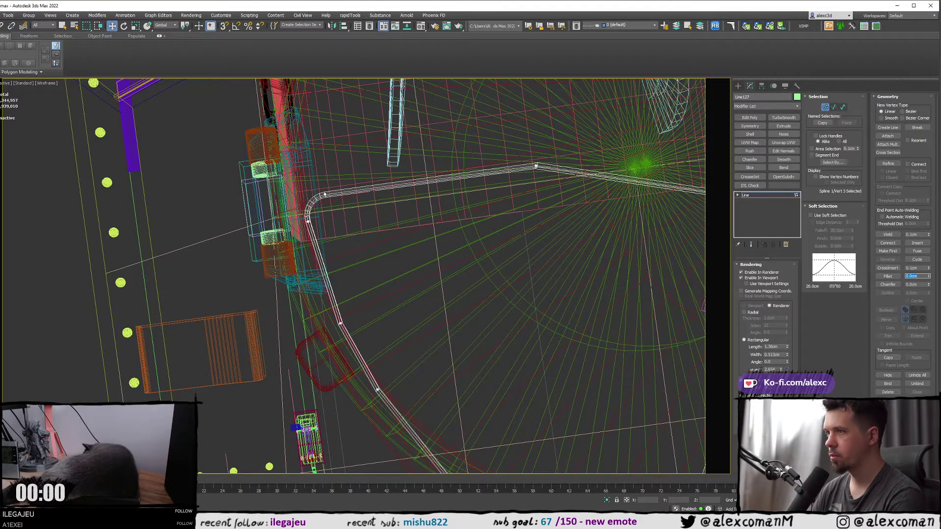
middle_drag(489, 333, 479, 335)
key(ctrl+z)
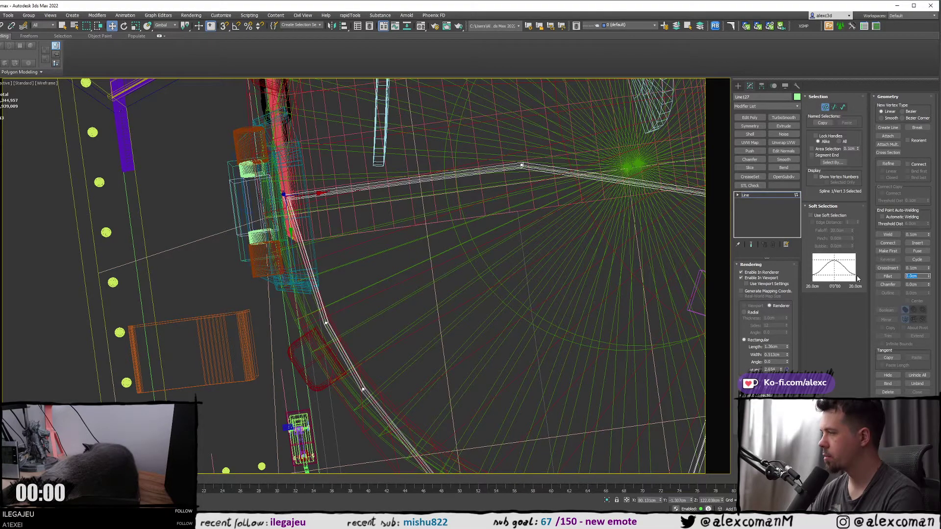
- Round the selected rim corner of the hatch outline with a 5 cm fillet and leave vertex editing
text(5)
key(Return)
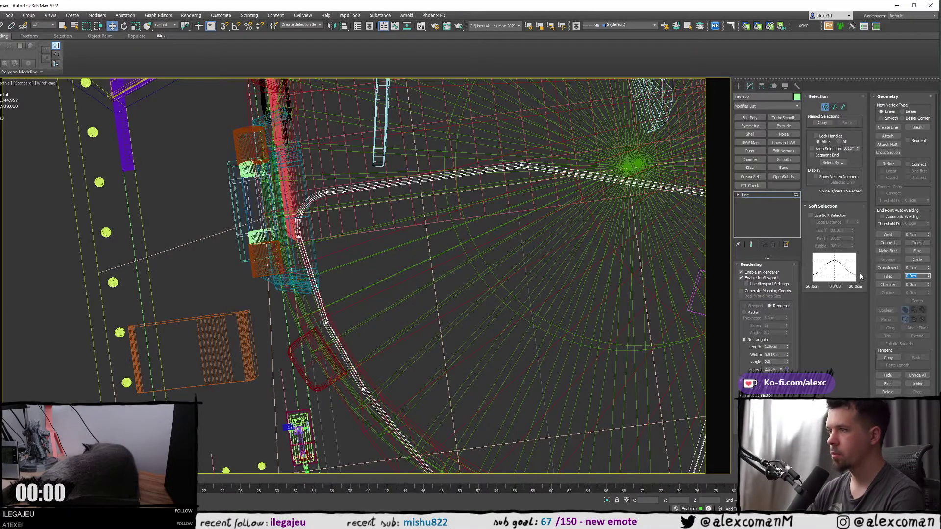
middle_drag(431, 245, 408, 235)
key(F3)
scroll(431, 237, down, 4)
middle_drag(468, 235, 354, 222)
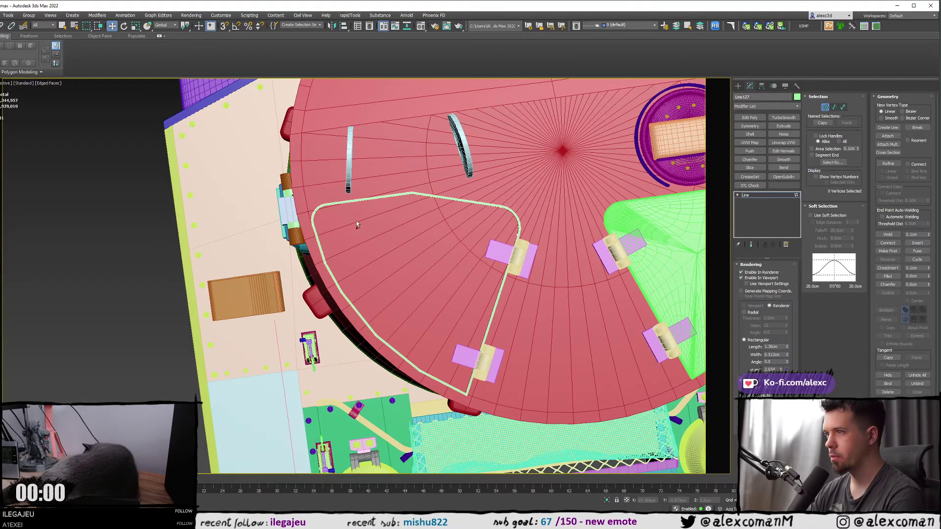
key(ctrl+z)
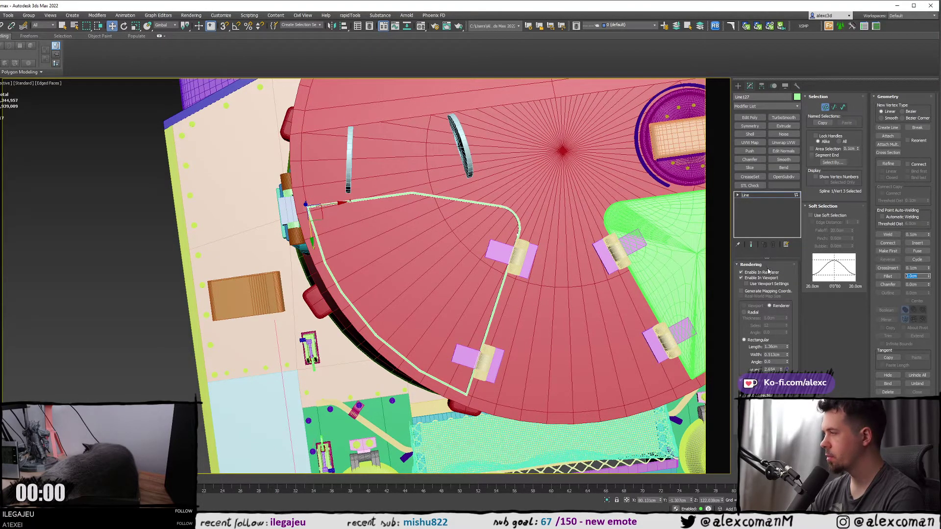
key(Return)
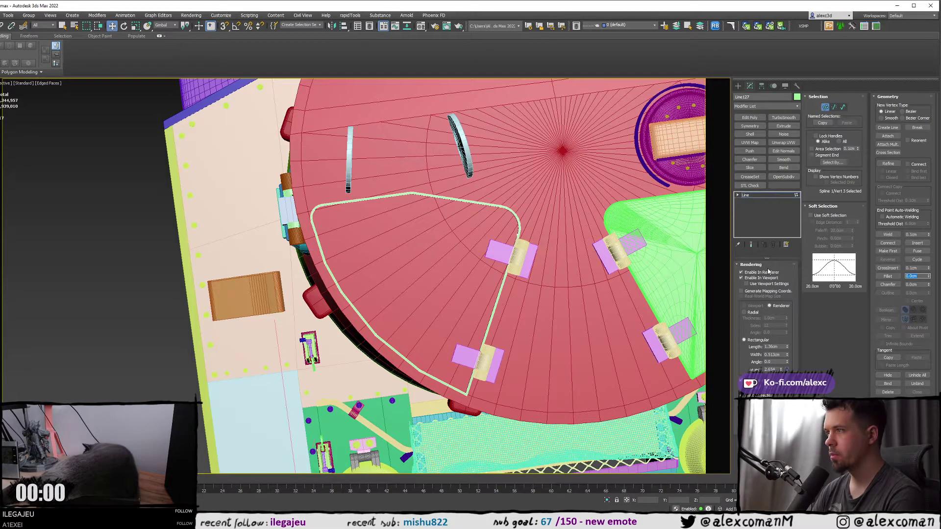
click(739, 86)
scroll(367, 222, up, 5)
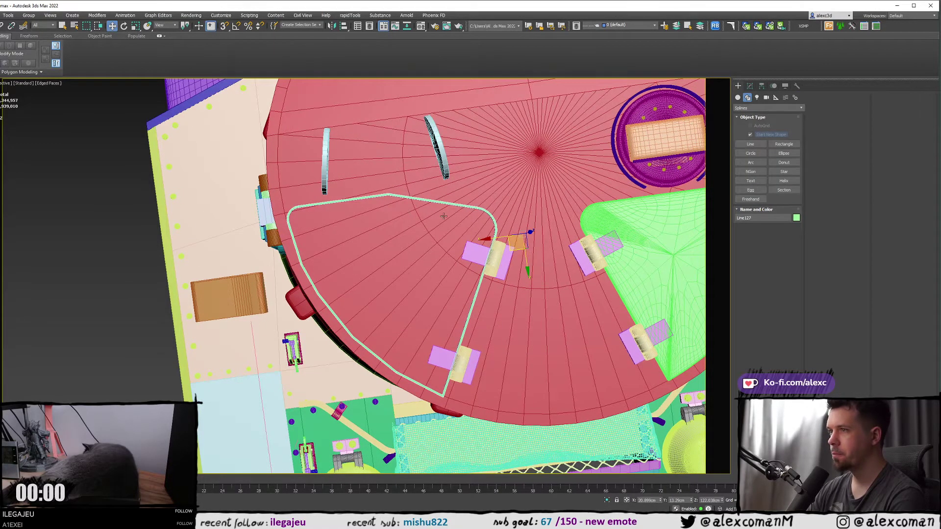
- Add an Edit Poly modifier to the rounded hatch outline
key(F3)
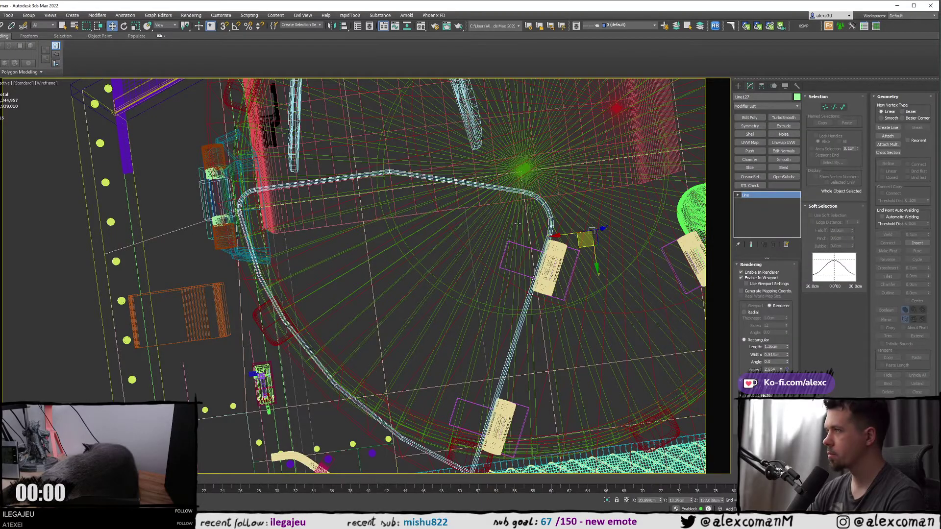
scroll(368, 222, down, 2)
middle_drag(370, 223, 314, 186)
alt+middle_drag(313, 187, 286, 180)
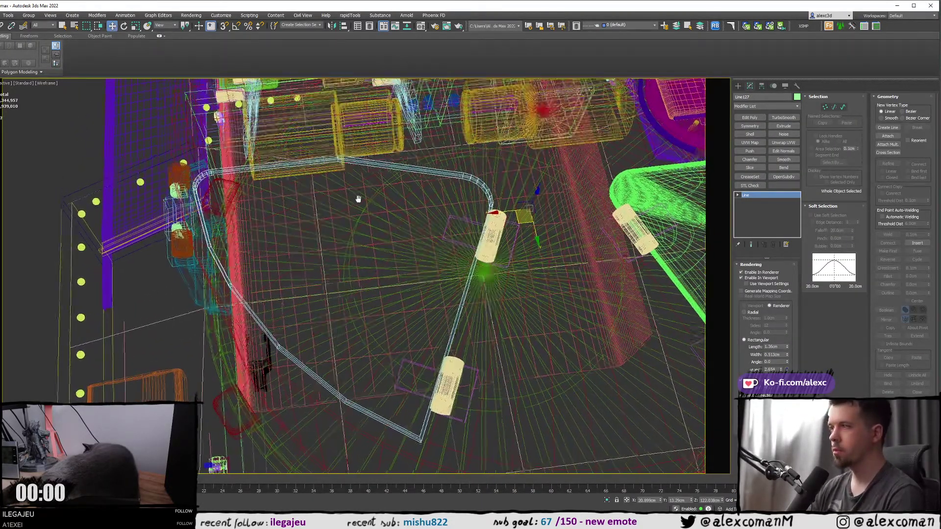
key(F3)
click(750, 118)
- Select the strip of polygons running around the hatch outline and grow the selection
mouse_move(313, 231)
alt+middle_down()
mouse_move(331, 205)
mouse_move(329, 188)
mouse_move(438, 185)
mouse_move(414, 200)
mouse_move(392, 194)
alt+middle_up()
scroll(331, 206, up, 5)
key(4)
click(331, 211)
shift+click(315, 212)
scroll(316, 212, down, 3)
key(F3)
key(F3)
mouse_move(392, 193)
middle_down()
mouse_move(381, 163)
mouse_move(421, 145)
middle_up()
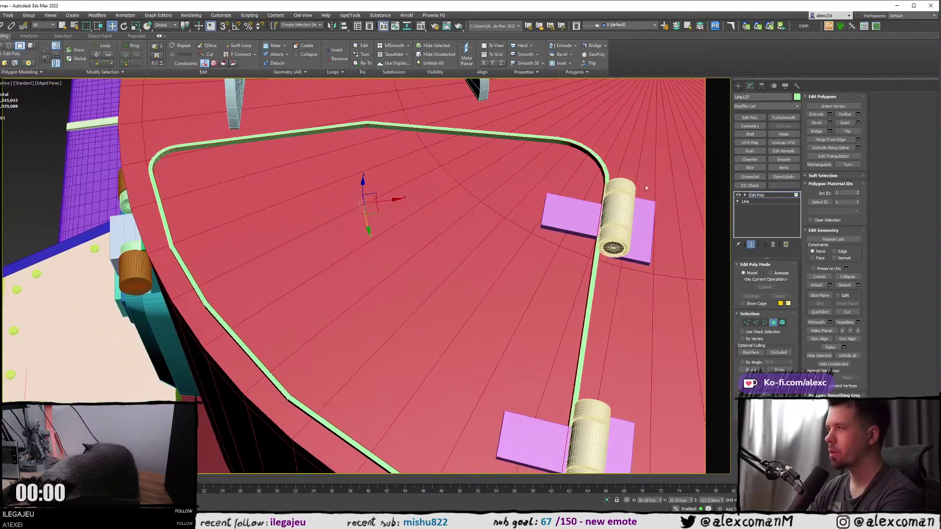
click(785, 370)
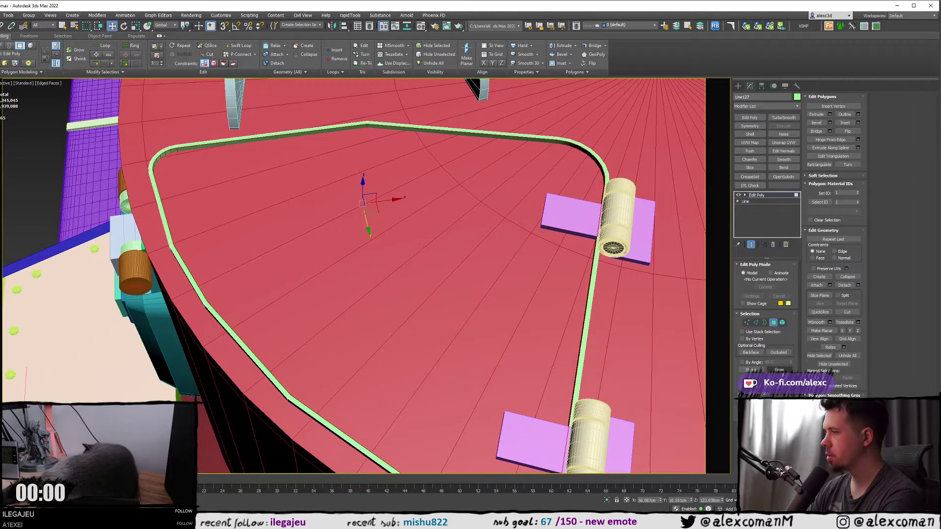
- Delete the selected faces of the hatch panel and cap the open border at its top
key(Delete)
scroll(485, 234, down, 3)
key(F3)
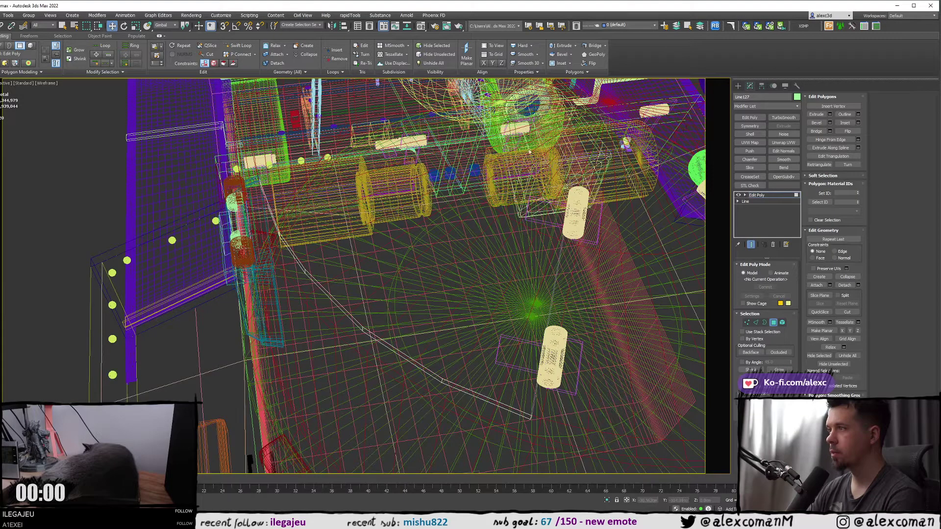
key(3)
key(F3)
click(399, 150)
right_click(423, 178)
click(411, 198)
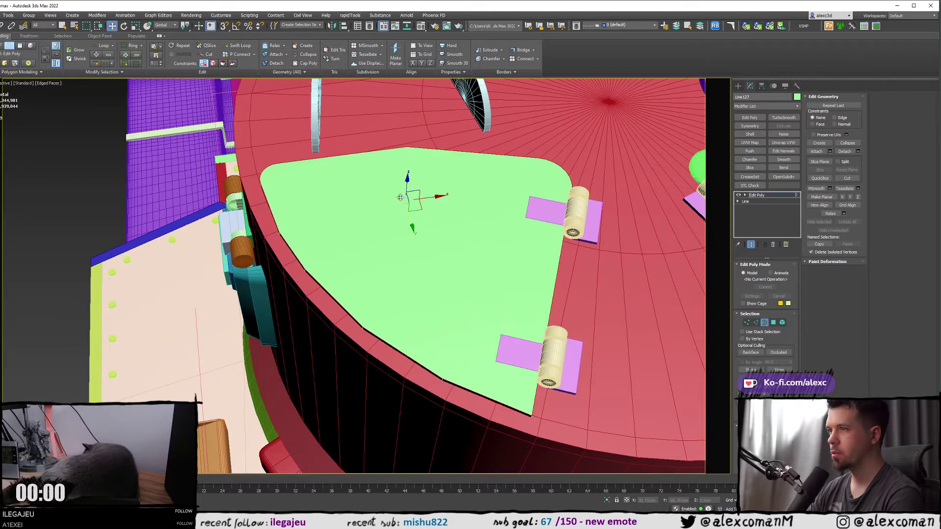
- Bevel the hatch panel's top polygon slightly inward with zero height to form a thin border around it
key(4)
click(381, 211)
key(F3)
alt+middle_drag(380, 211, 406, 235)
key(F3)
right_click(406, 208)
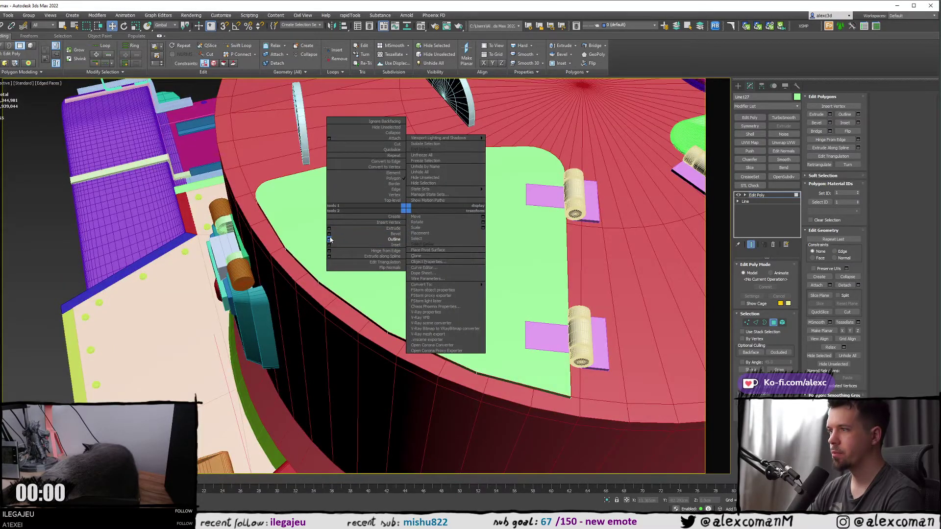
click(329, 240)
scroll(361, 294, up, 3)
key(F3)
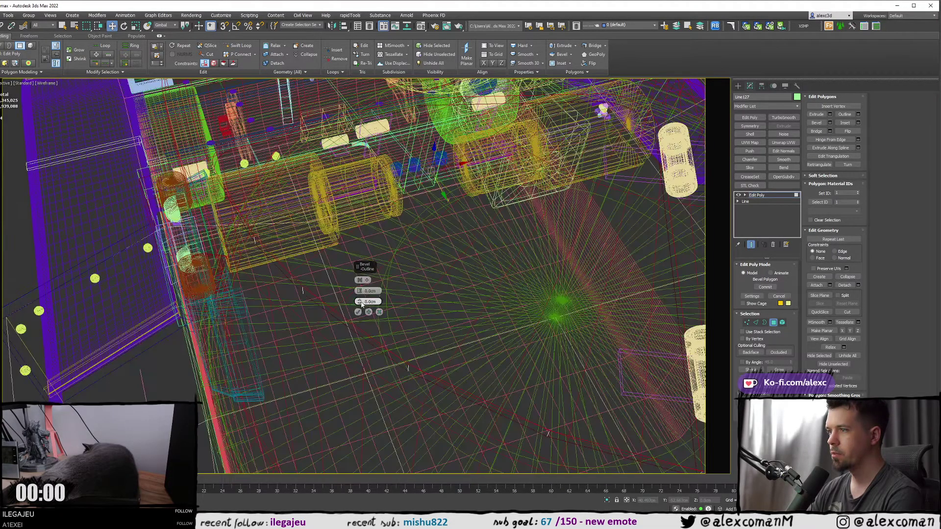
key(F3)
drag(359, 305, 360, 305)
click(358, 312)
- Isolate the hatch panel from the rest of the model
middle_drag(390, 259, 282, 233)
key(alt+q)
mouse_move(374, 252)
alt+middle_down()
mouse_move(400, 217)
mouse_move(380, 202)
mouse_move(389, 231)
mouse_move(377, 236)
alt+middle_up()
scroll(343, 248, up, 4)
scroll(315, 261, down, 4)
alt+middle_drag(318, 238, 281, 307)
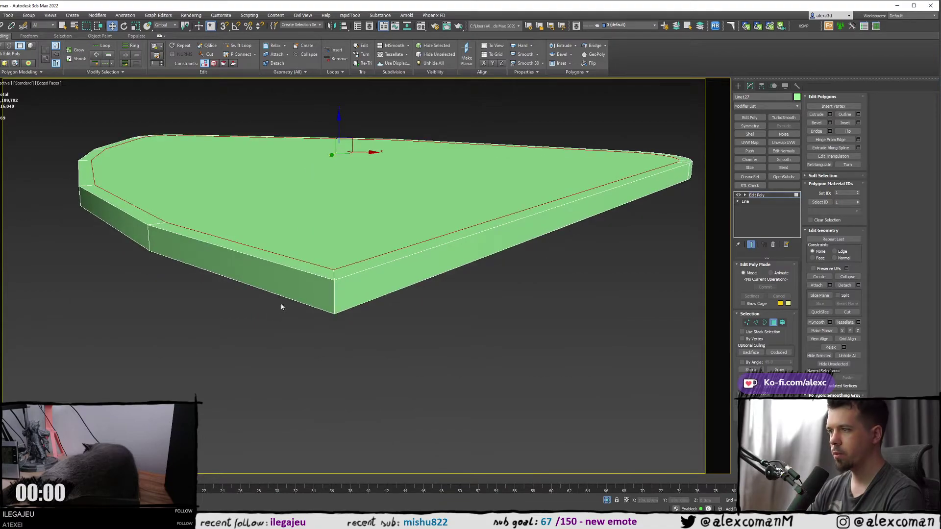
- Chamfer the vertical edge at the panel's sharp corner with an amount of 0.12 cm
right_click(332, 286)
click(312, 310)
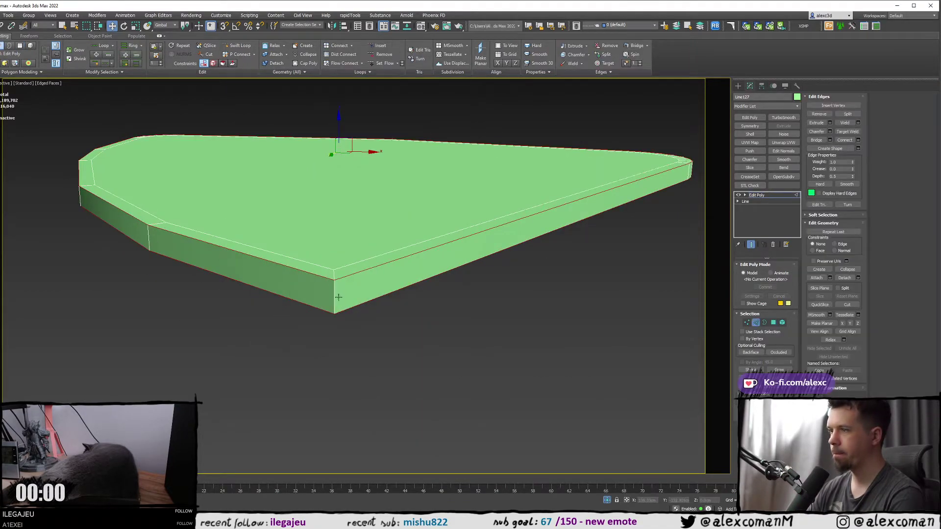
key(F3)
click(334, 295)
key(F3)
right_click(334, 293)
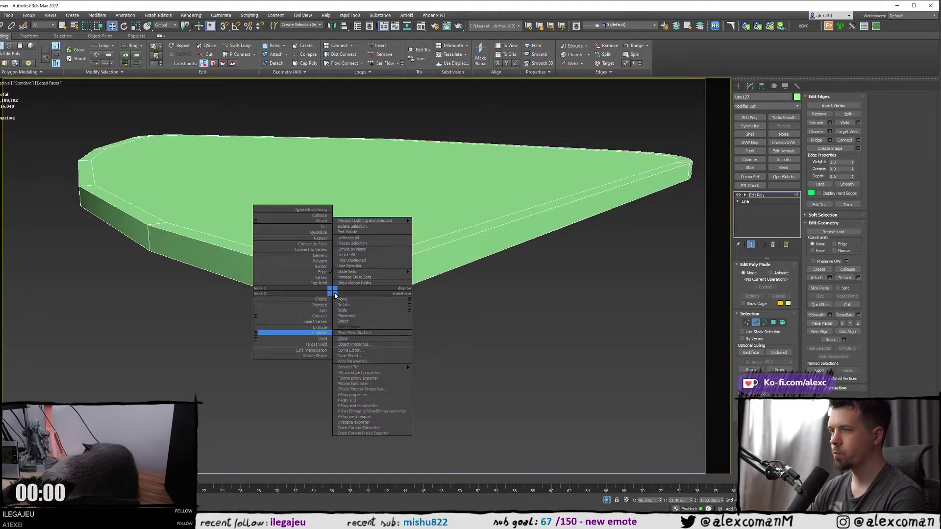
click(257, 329)
drag(360, 293, 360, 292)
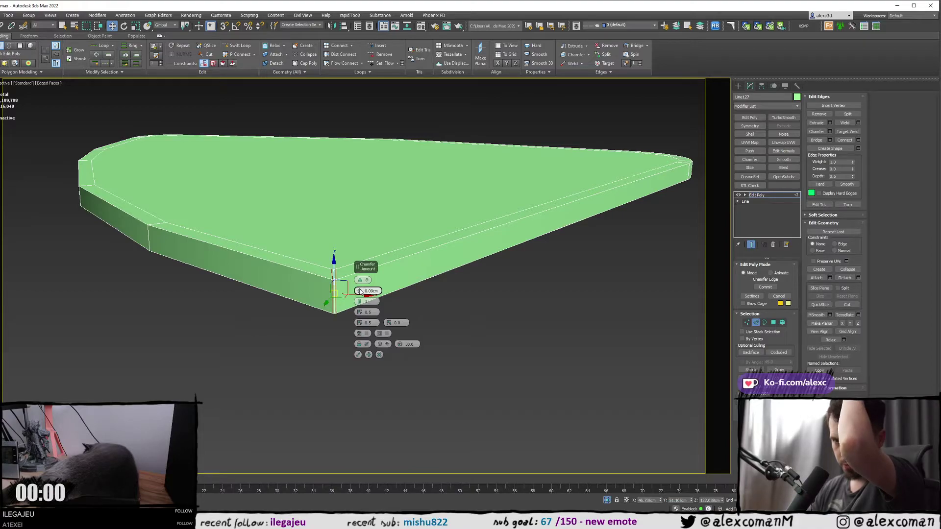
drag(360, 292, 360, 291)
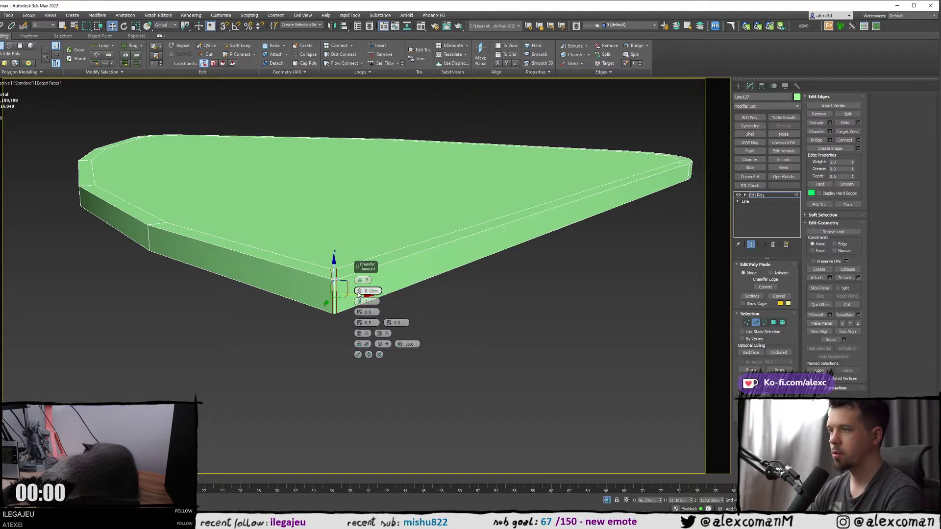
click(357, 354)
- Chamfer the vertical edge at the panel's obtuse corner with an amount of 0.12 cm
alt+middle_drag(310, 322, 556, 203)
scroll(377, 336, down, 4)
alt+middle_drag(279, 277, 351, 322)
middle_drag(350, 322, 300, 245)
scroll(338, 215, up, 4)
right_click(347, 217)
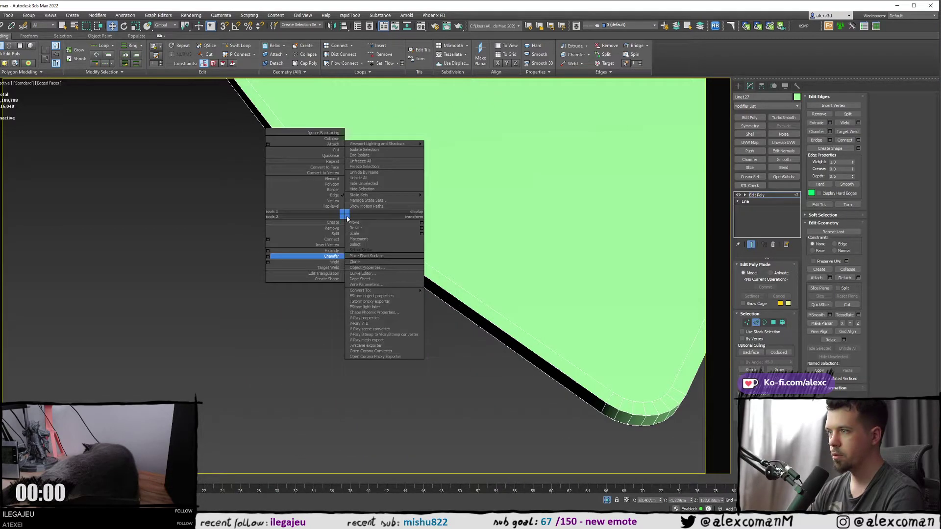
click(273, 254)
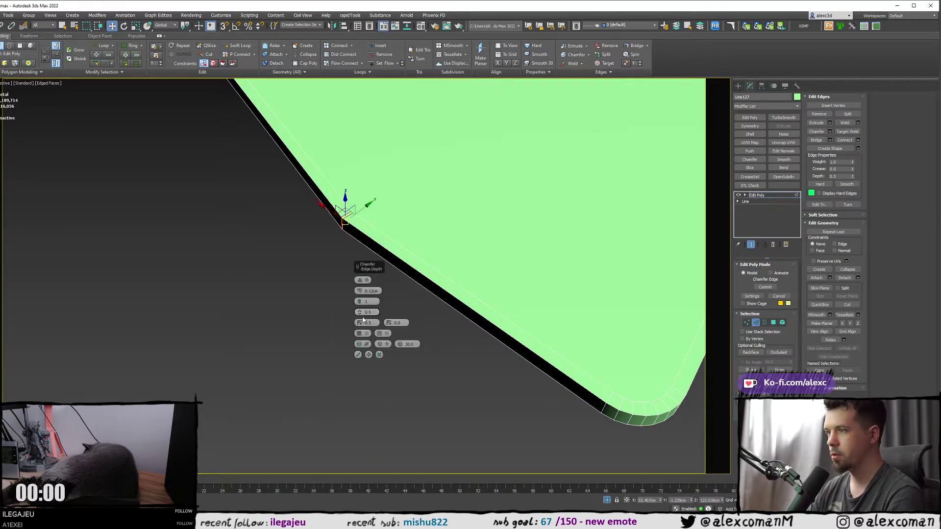
click(357, 354)
click(362, 351)
- Insert Swift Loop support edges beside the panel's sharp corner and at both ends of the adjacent rounded corner
scroll(382, 277, down, 4)
alt+middle_drag(384, 272, 437, 156)
scroll(369, 205, up, 2)
alt+middle_drag(368, 206, 334, 309)
middle_drag(293, 233, 326, 281)
middle_drag(359, 378, 294, 260)
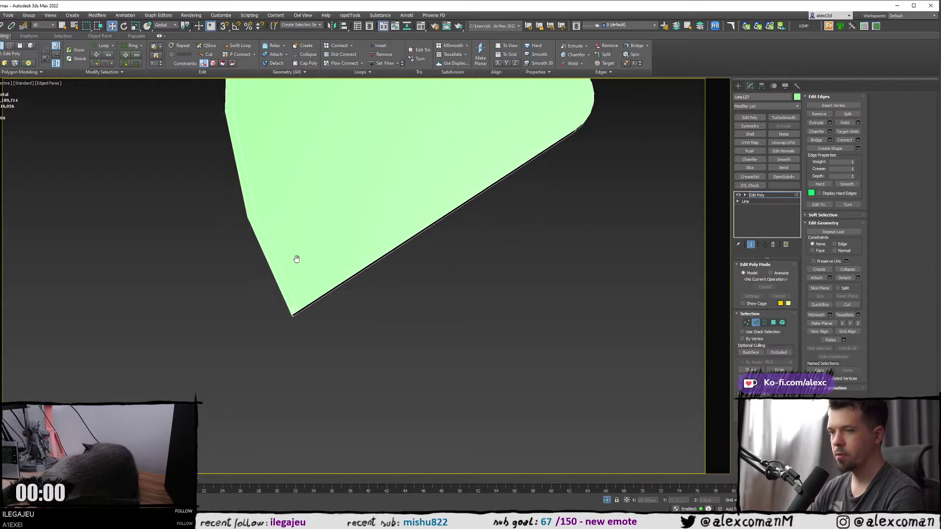
scroll(300, 296, up, 2)
key(alt+shift+w)
key(F3)
click(293, 312)
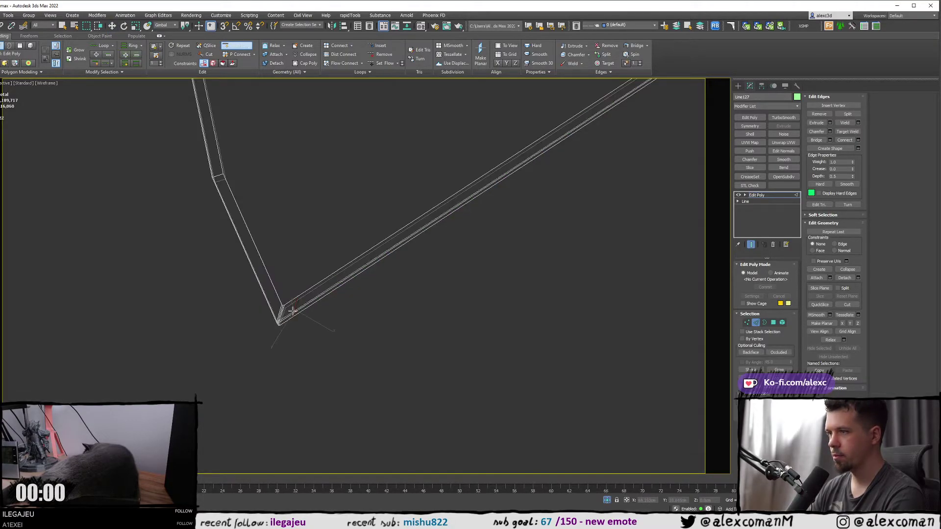
middle_drag(407, 216, 355, 370)
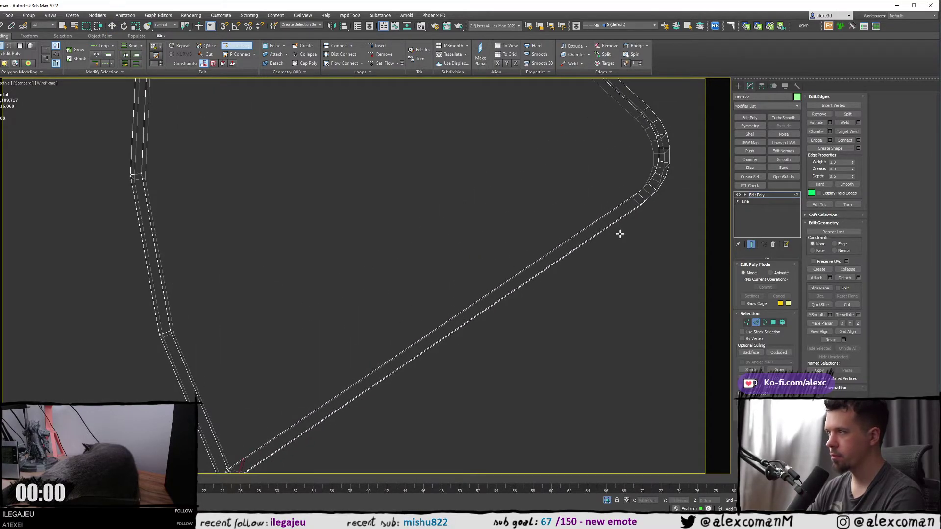
click(632, 206)
middle_drag(620, 172, 536, 284)
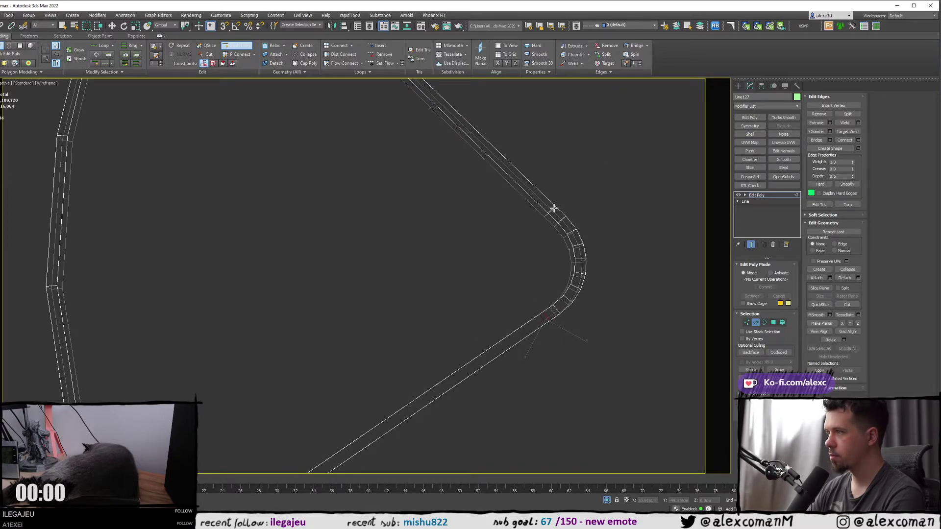
click(554, 208)
- Insert Swift Loop support edges on both sides of the obtuse corner and at both ends of the other rounded corner
scroll(525, 315, down, 5)
scroll(504, 242, up, 5)
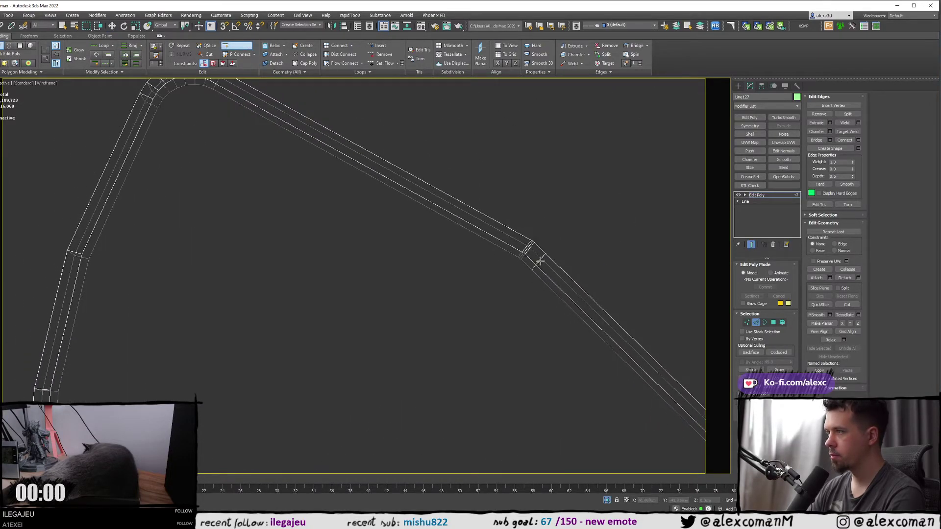
click(517, 241)
scroll(603, 307, down, 3)
scroll(395, 205, up, 3)
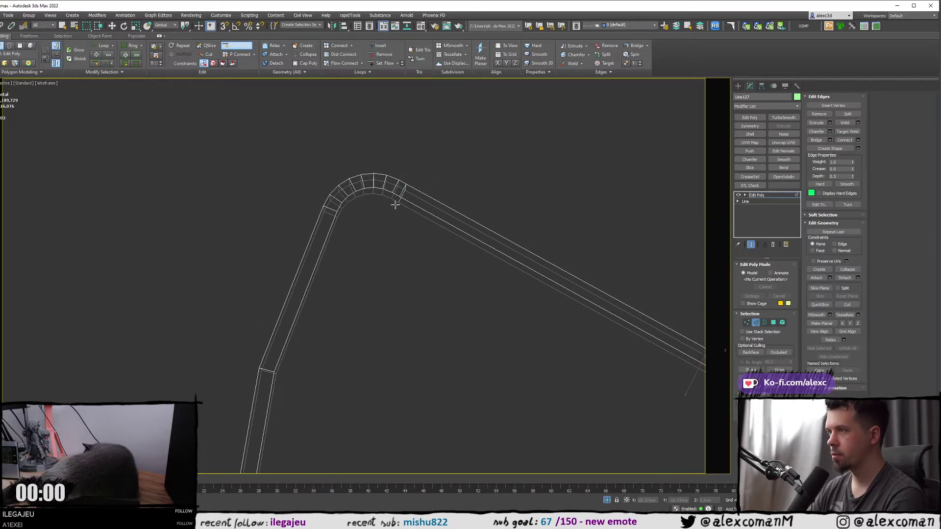
click(406, 196)
click(323, 219)
key(w)
scroll(374, 214, down, 3)
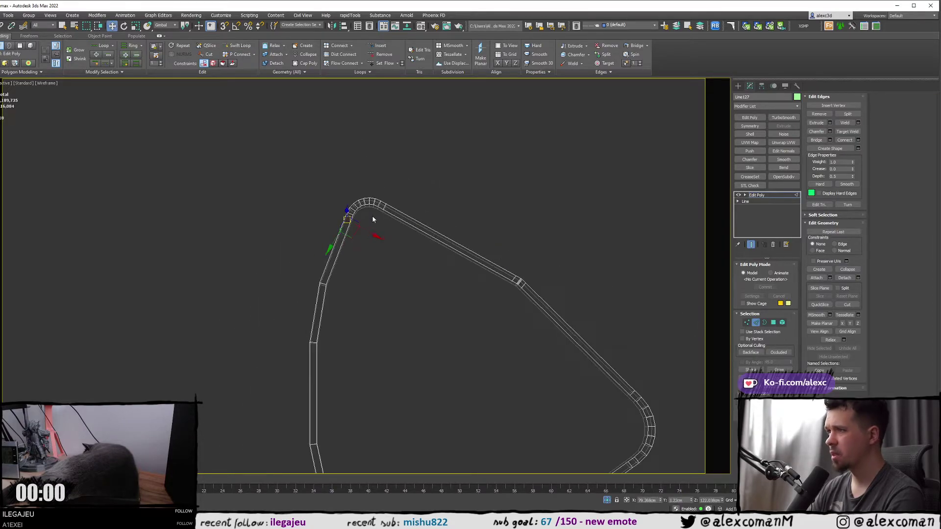
- Examine the added support edges around the panel's corners in shaded view
key(F3)
scroll(388, 215, up, 3)
alt+middle_drag(369, 227, 421, 201)
middle_drag(403, 304, 391, 257)
scroll(391, 257, up, 2)
alt+middle_drag(397, 302, 335, 288)
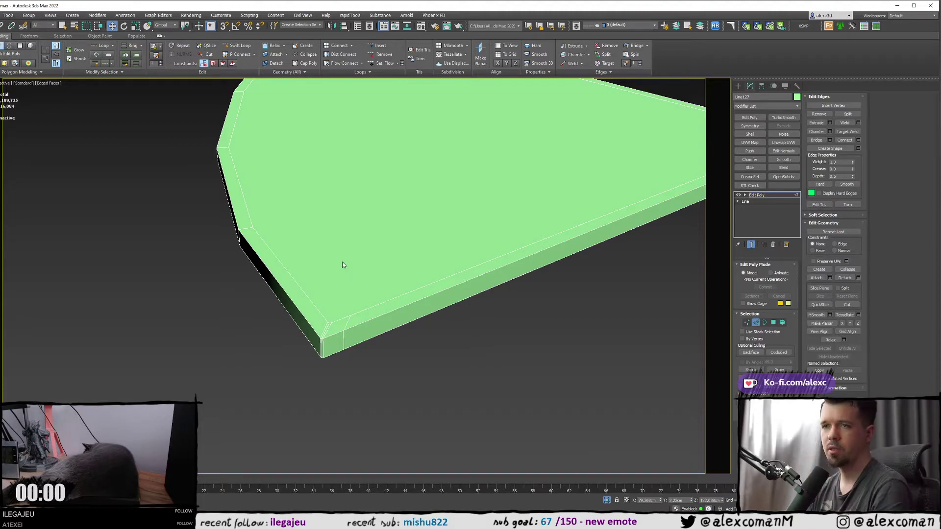
key(z)
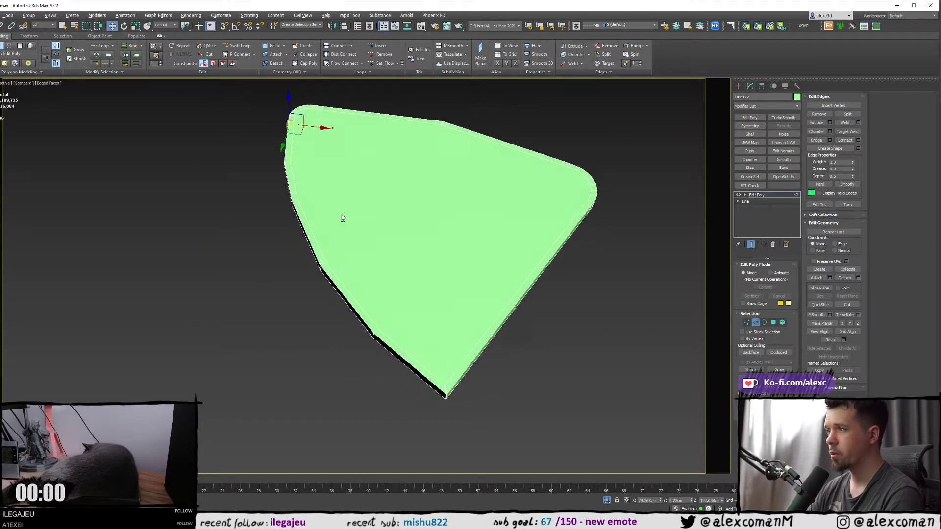
middle_drag(342, 215, 300, 171)
alt+middle_drag(380, 183, 407, 232)
middle_drag(407, 233, 464, 290)
scroll(488, 271, up, 3)
- Chamfer the panel's outer top and bottom perimeter edges with an amount of 0.09 cm
key(2)
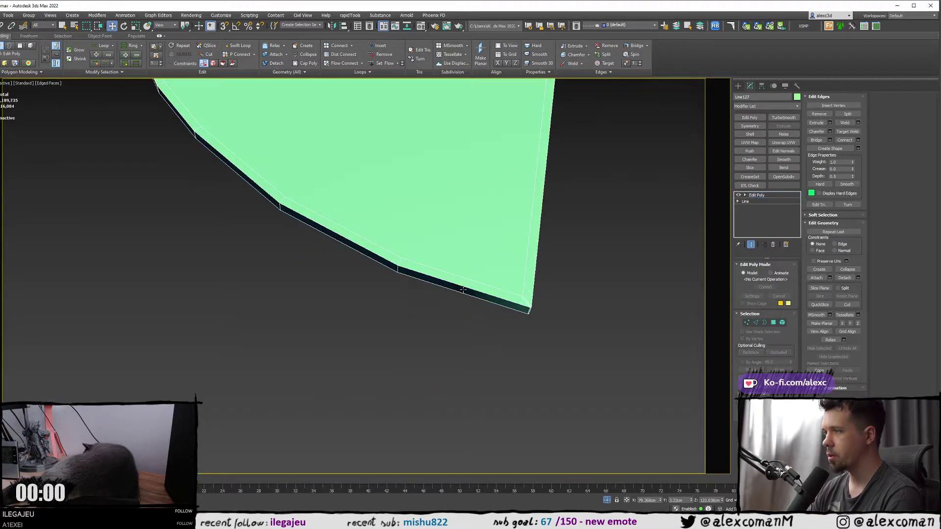
scroll(442, 281, up, 4)
key(F3)
key(2)
double_click(374, 256)
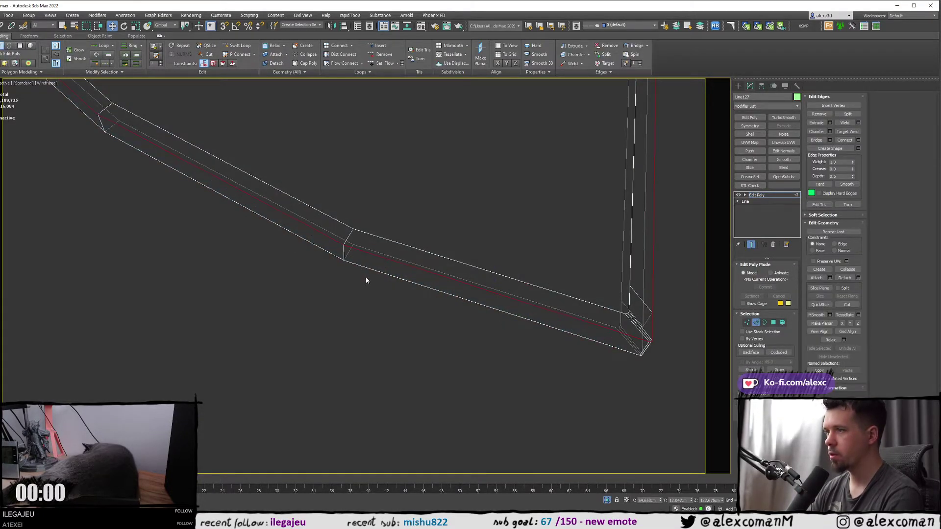
key(F3)
scroll(384, 268, down, 5)
scroll(403, 381, up, 1)
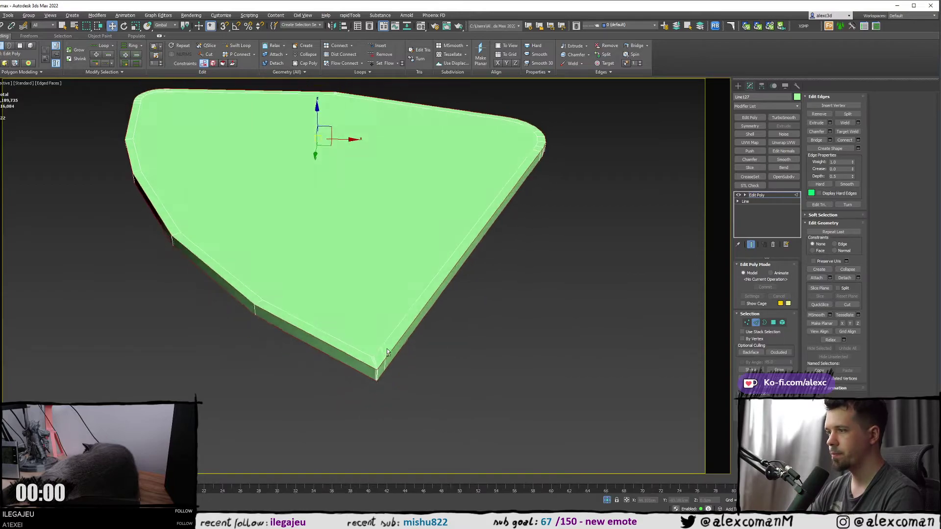
scroll(386, 352, up, 2)
right_click(375, 348)
click(314, 389)
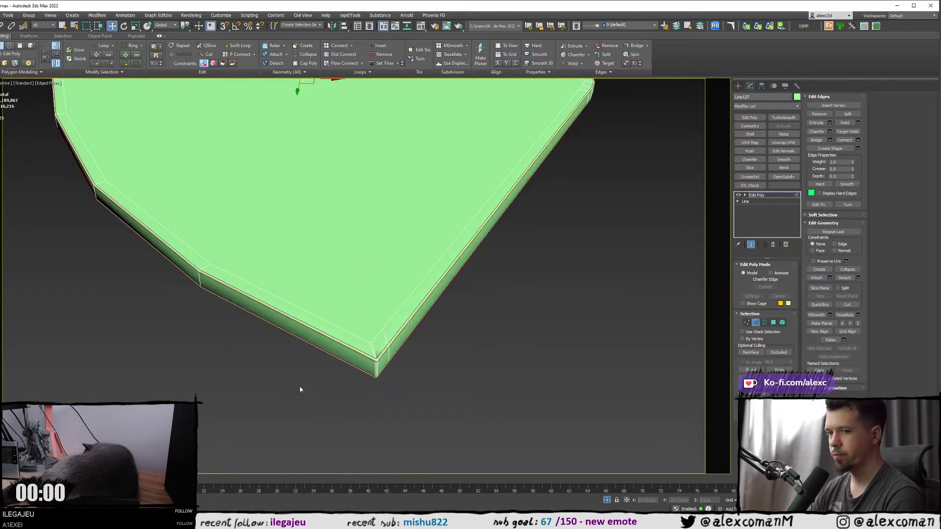
middle_drag(311, 380, 332, 290)
scroll(336, 328, up, 5)
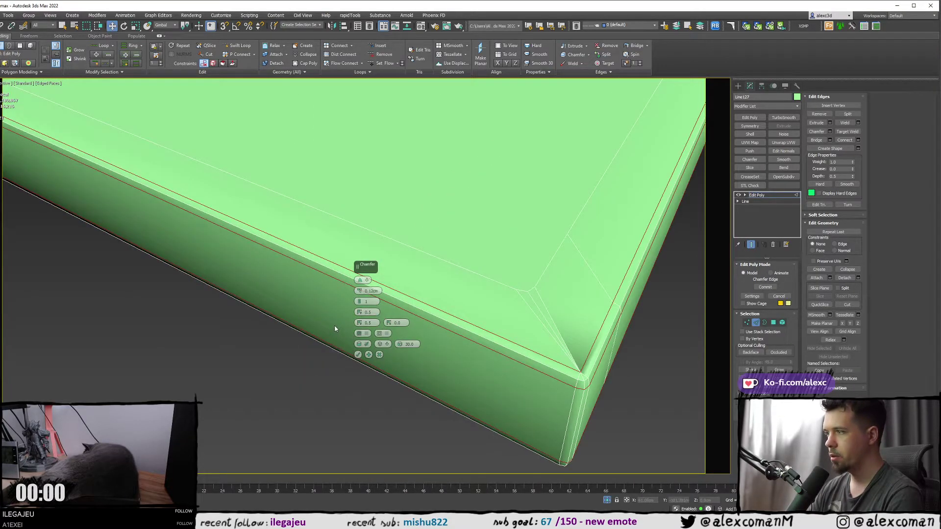
alt+middle_drag(334, 328, 349, 302)
drag(362, 289, 358, 291)
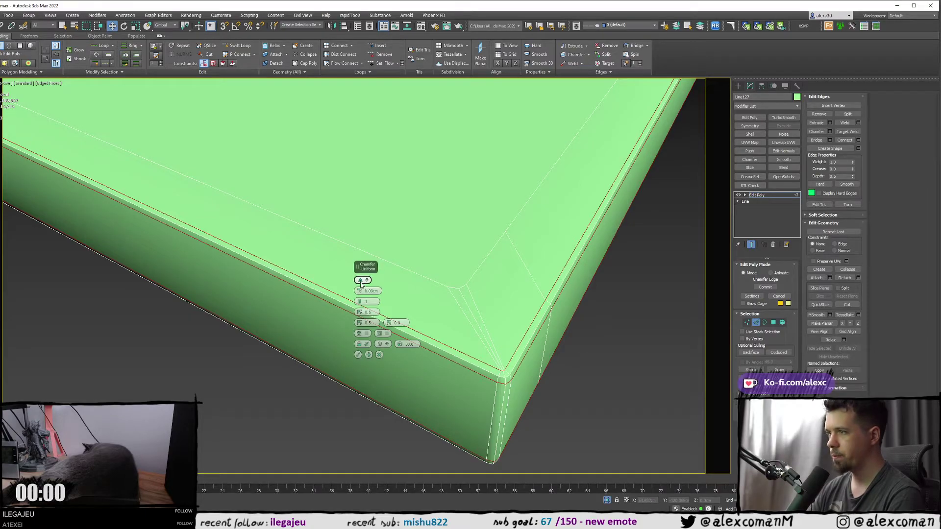
- Compare the available chamfer types and apply the perimeter chamfer with the Uniform type
click(361, 282)
click(360, 281)
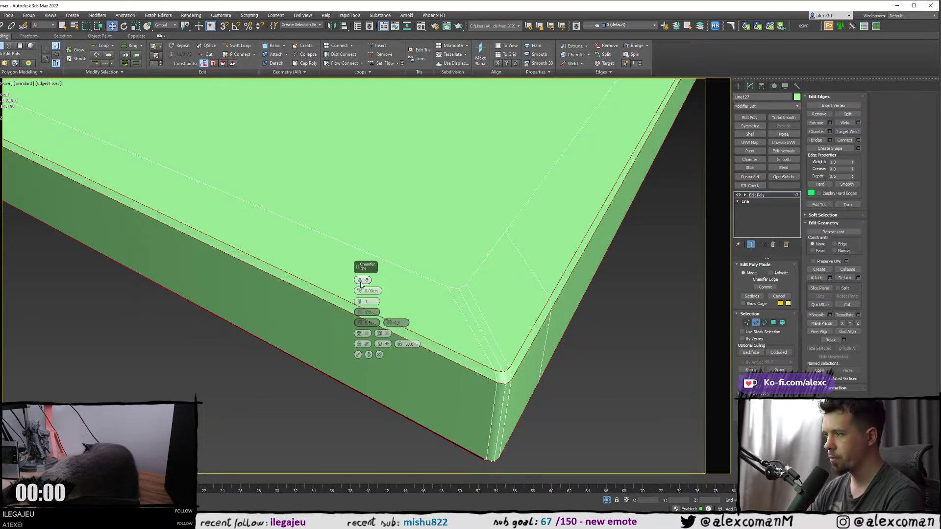
click(360, 281)
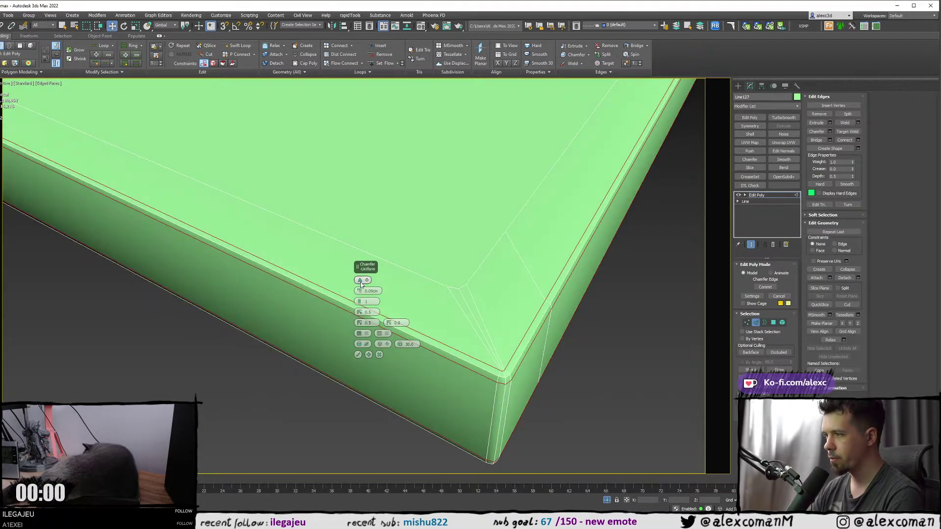
click(358, 354)
- Add a TurboSmooth modifier to the panel and check its smoothed shape without edges displayed
key(z)
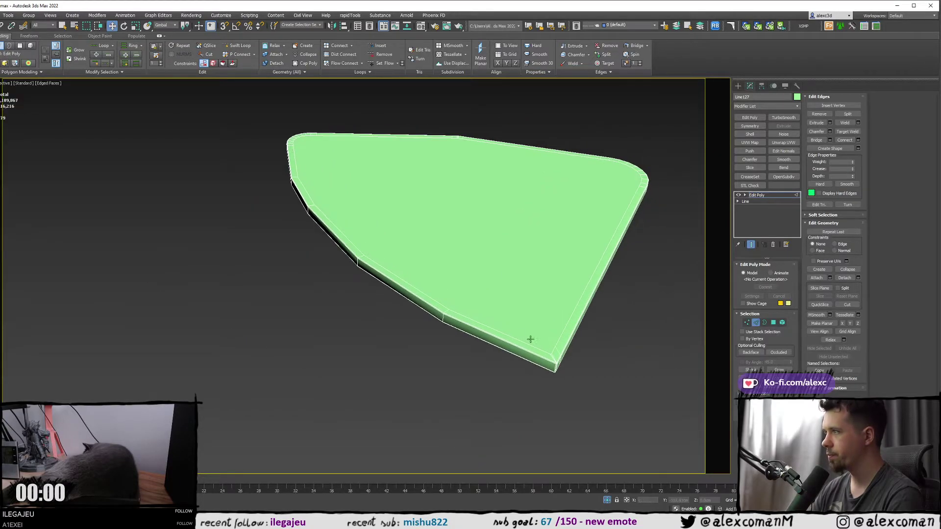
click(756, 322)
click(784, 118)
middle_drag(607, 216, 545, 209)
key(F4)
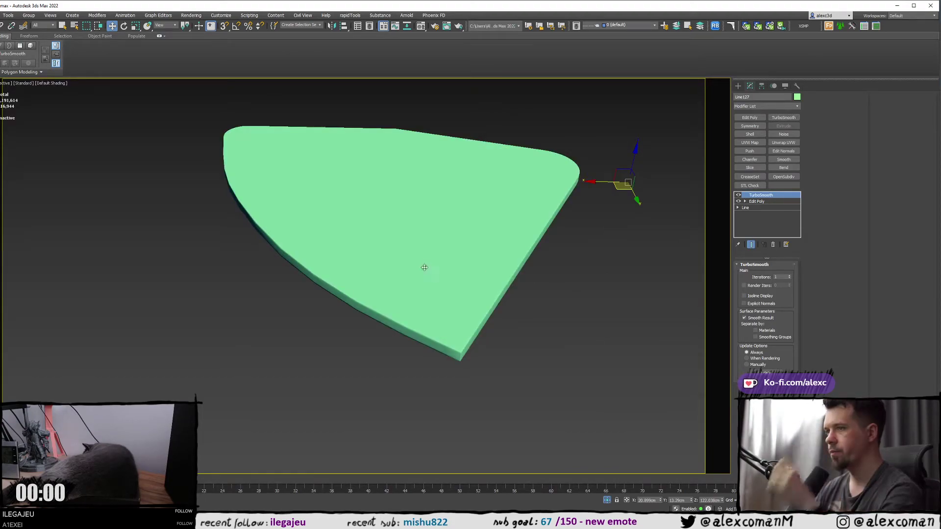
middle_drag(424, 267, 382, 294)
key(F4)
- Maximize the top view and end isolation, showing the full turret around the panel with edged faces
key(alt+w)
middle_click(248, 223)
key(alt+w)
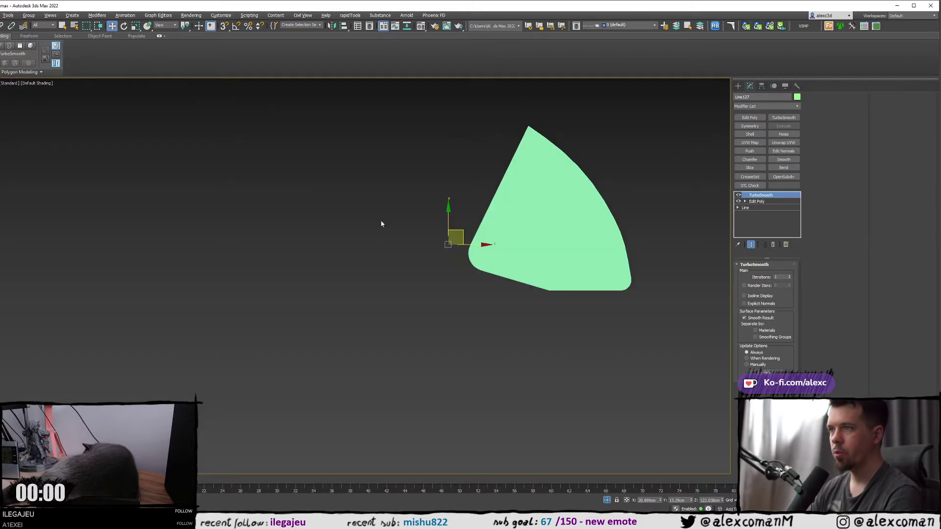
middle_drag(506, 228, 379, 223)
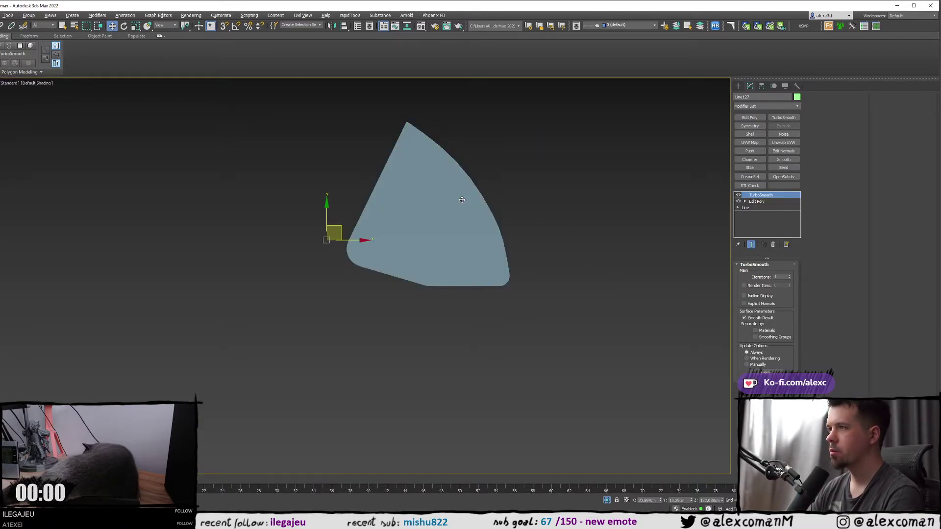
key(alt+q)
scroll(477, 224, down, 3)
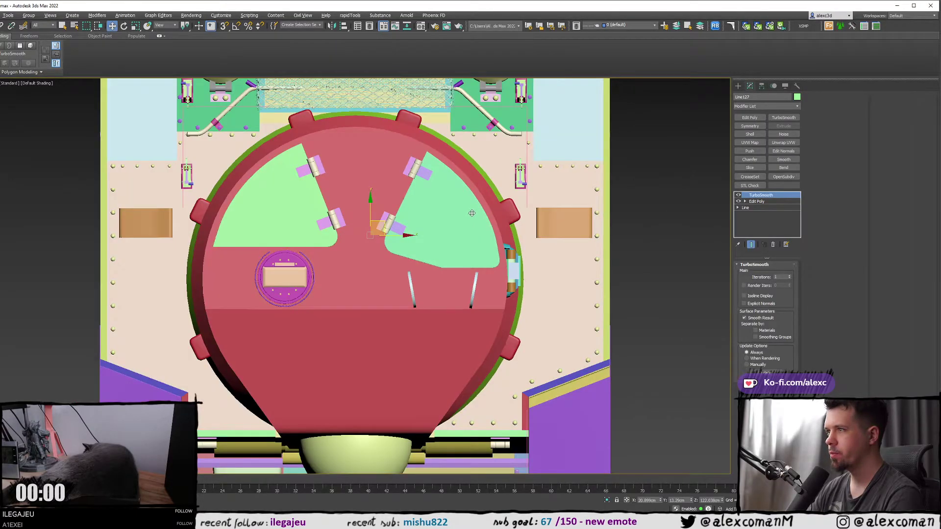
scroll(490, 216, up, 5)
key(F4)
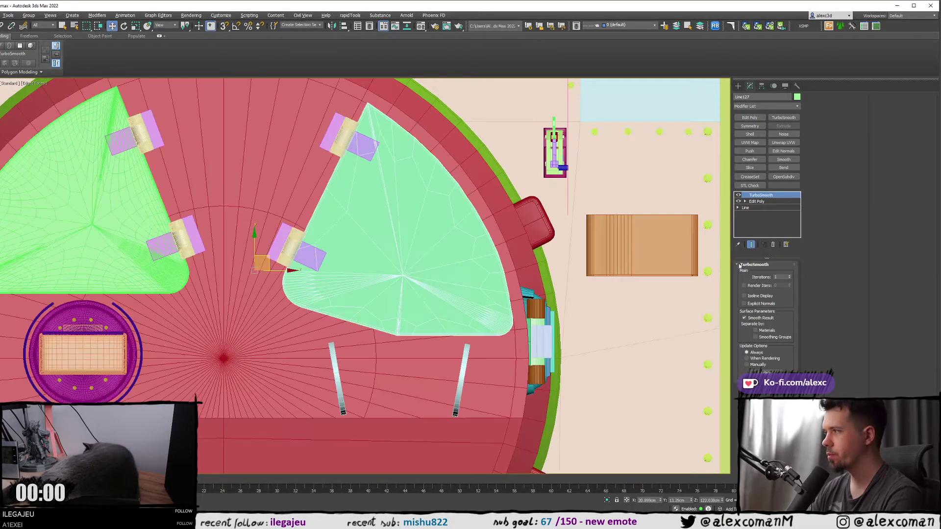
- Increase the TurboSmooth iterations on the hatch panel
click(789, 276)
click(790, 276)
click(790, 276)
click(790, 276)
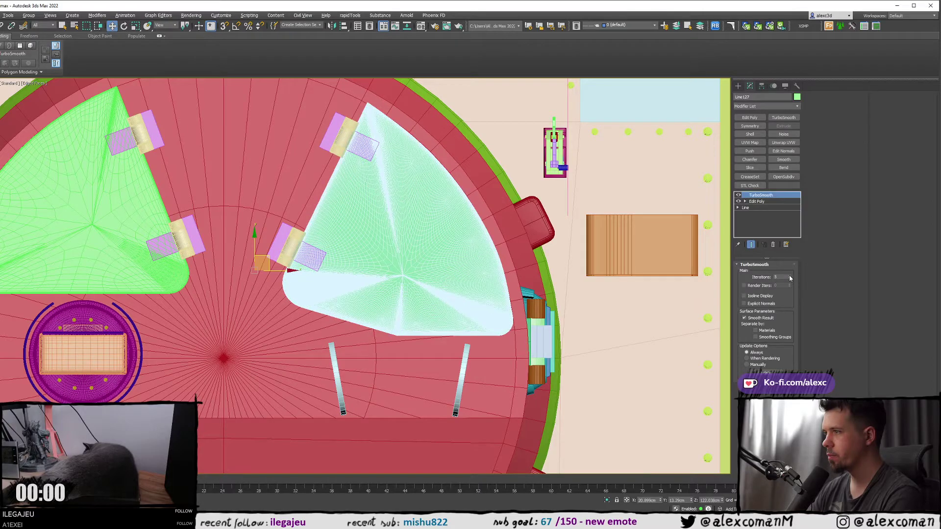
- Select the curved edge's vertex pair nearest the hatch panel's pointed tip at the Edit Poly level and show the smoothed result
middle_drag(480, 206, 529, 208)
click(756, 202)
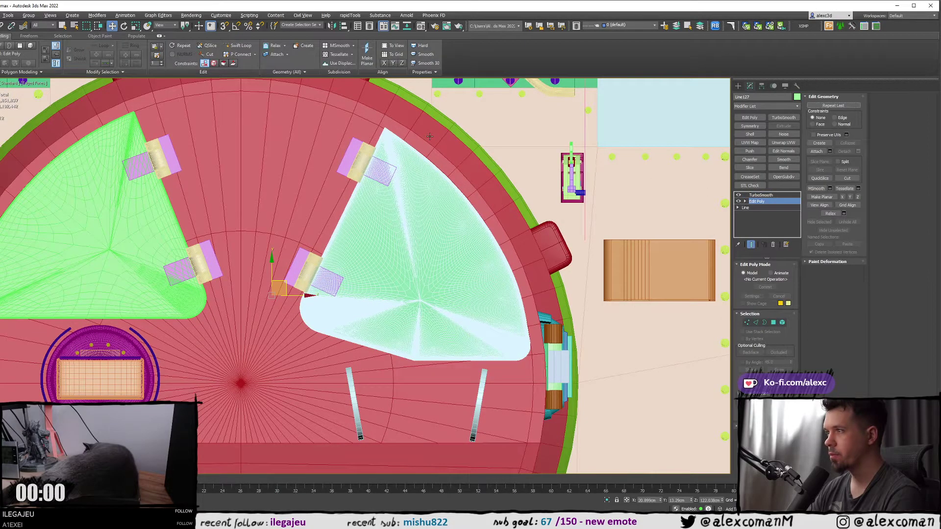
scroll(417, 152, up, 5)
scroll(403, 152, up, 4)
key(1)
scroll(404, 148, down, 2)
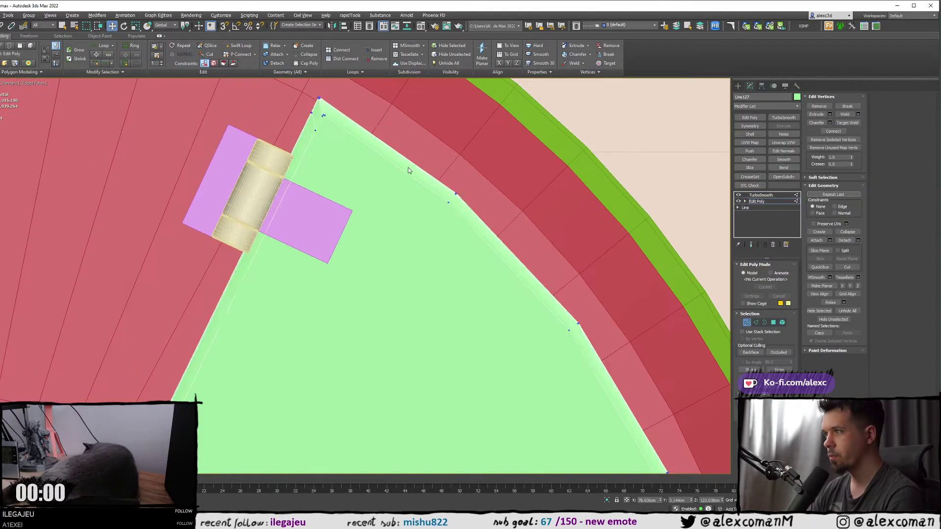
key(ctrl+e)
key(F3)
scroll(403, 154, up, 2)
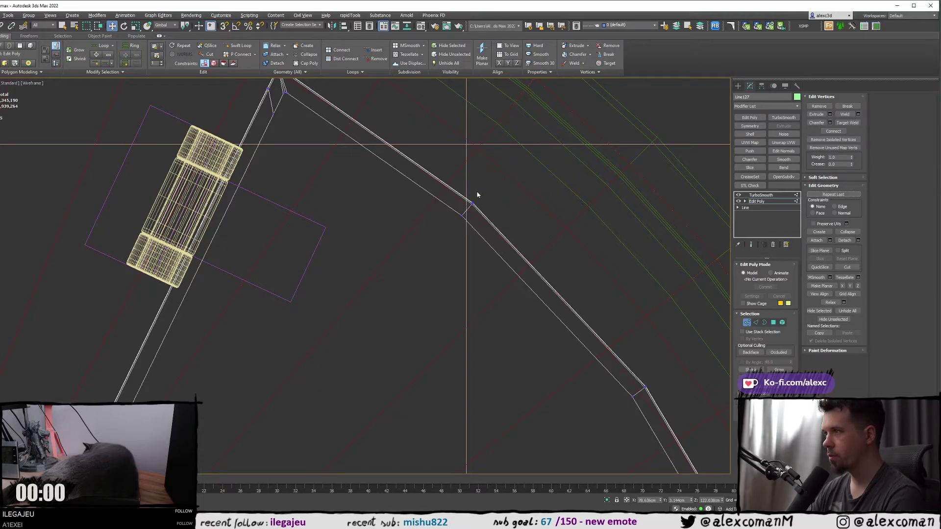
drag(477, 195, 454, 225)
key(ctrl+e)
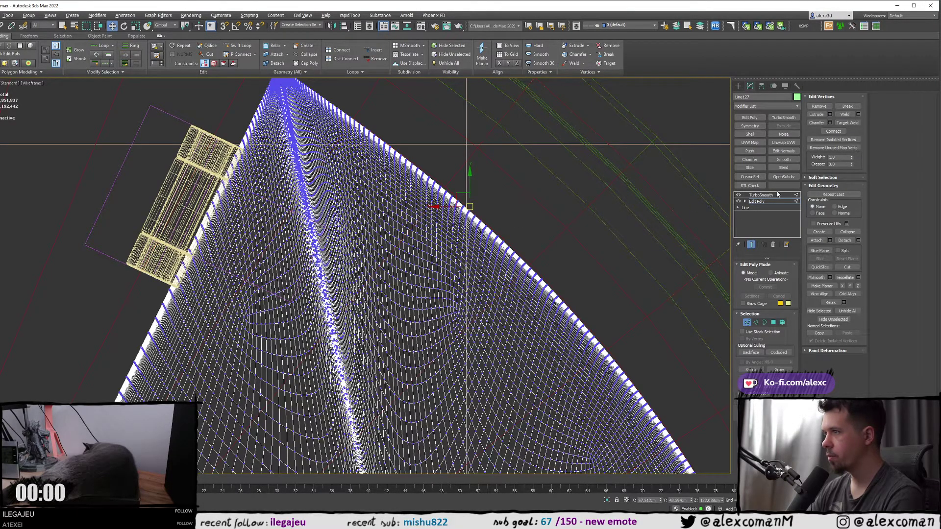
- Lower the panel's TurboSmooth iterations to 2 and return to its Edit Poly modifier
click(778, 194)
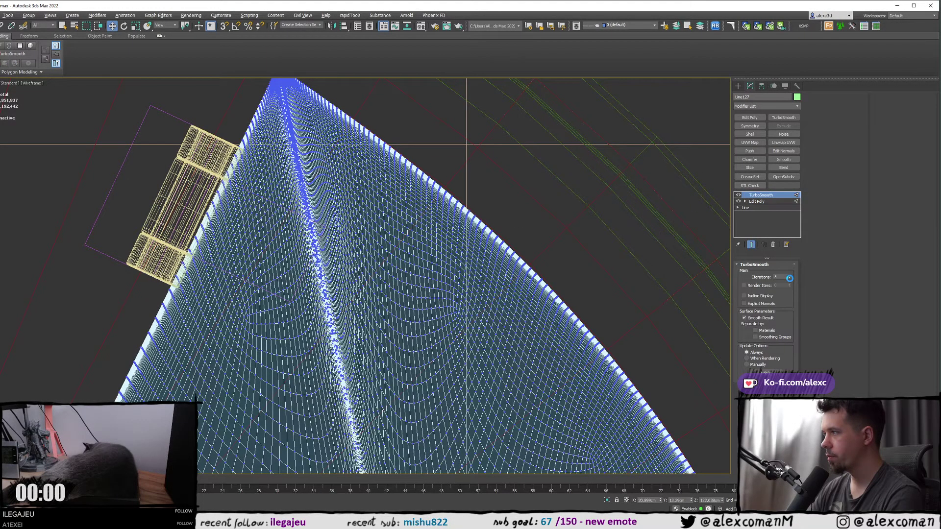
click(790, 279)
click(790, 279)
click(757, 201)
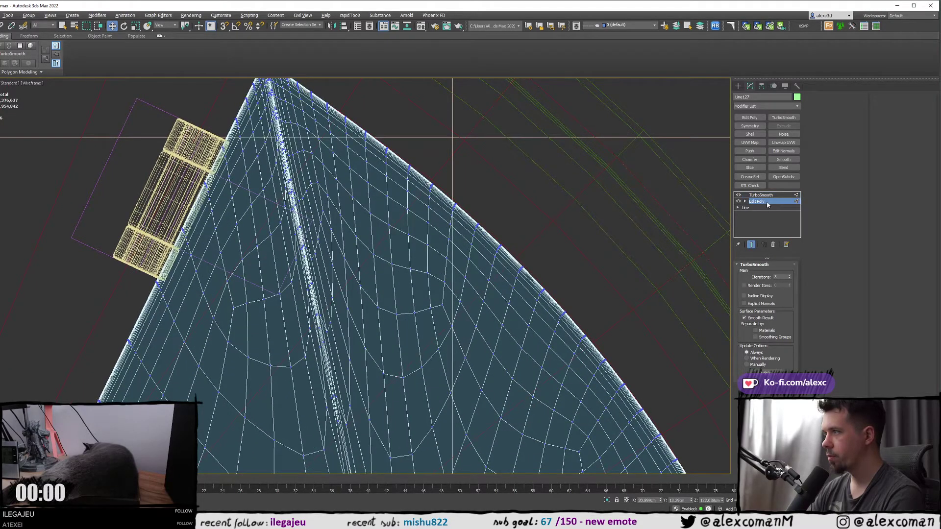
- Nudge the vertex pair nearest the tip slightly outward on the panel's curved edge, comparing the cage with the smoothed shape
key(ctrl+e)
scroll(528, 250, down, 3)
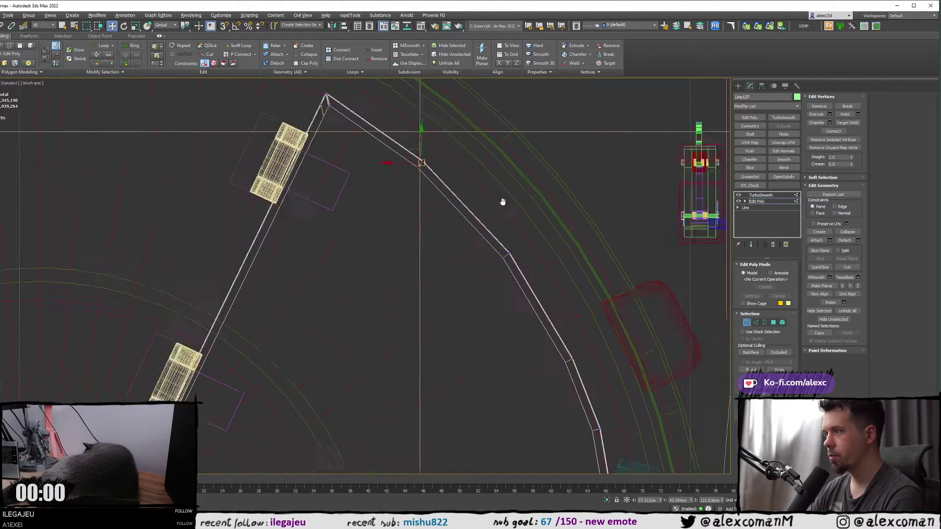
key(ctrl+e)
scroll(410, 202, up, 5)
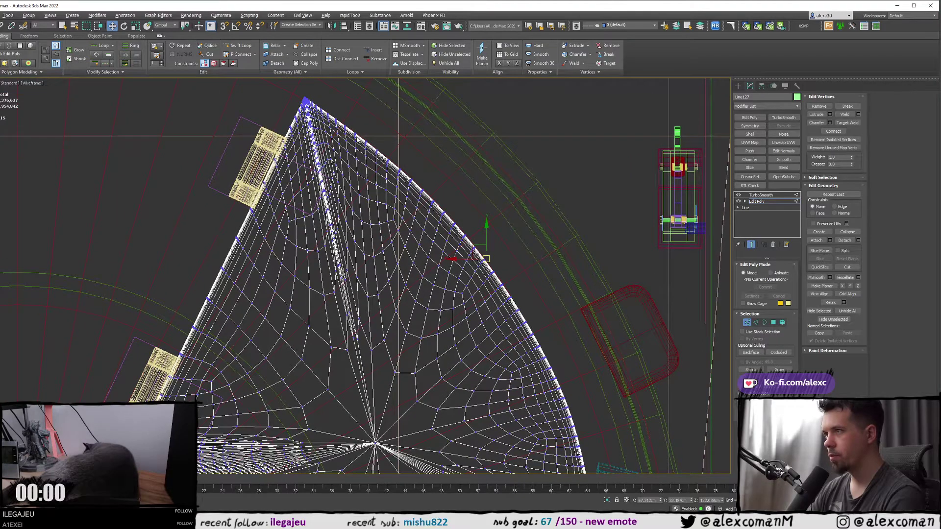
key(ctrl+e)
key(ctrl+e)
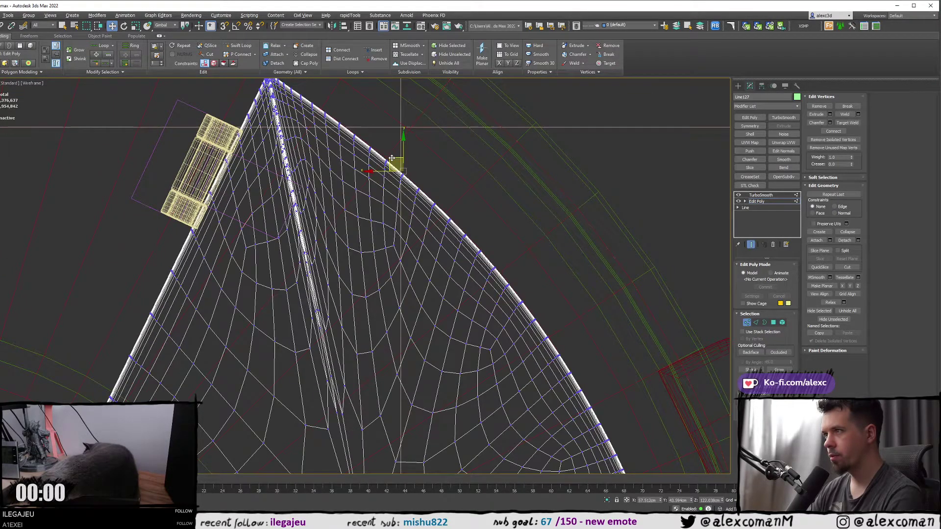
drag(392, 160, 394, 157)
mouse_move(439, 170)
middle_down()
mouse_move(360, 150)
mouse_move(475, 306)
middle_up()
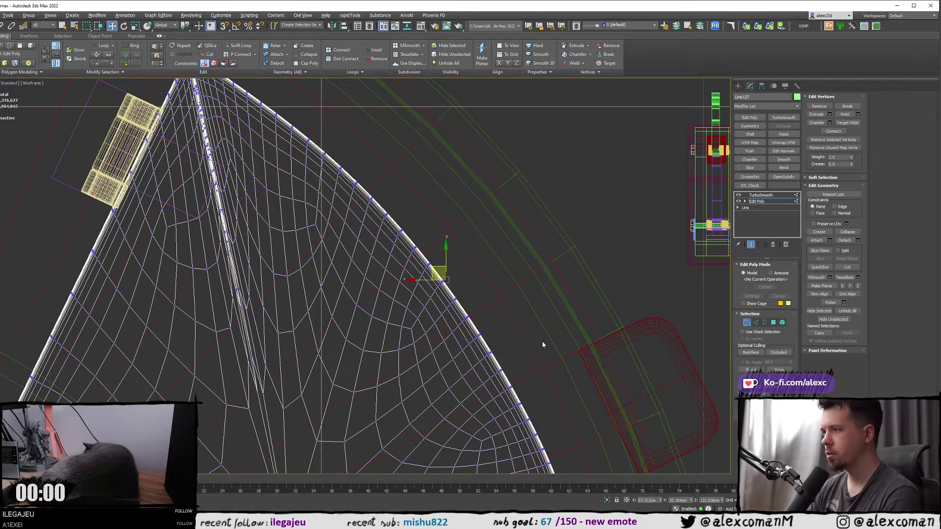
- Adjust the second and third vertex pairs on the panel's curved edge to even out the smoothed arc
key(F3)
drag(434, 269, 433, 267)
key(ctrl+z)
middle_drag(556, 313, 536, 195)
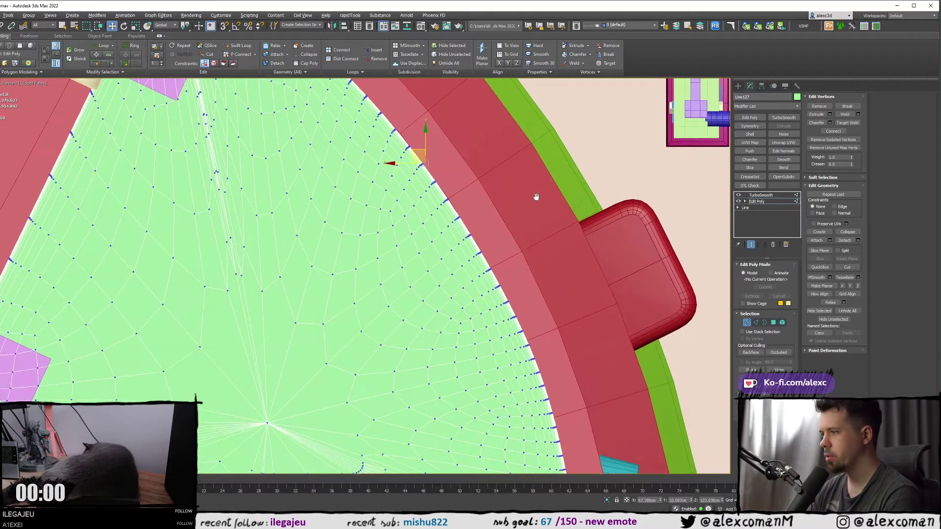
key(F3)
click(513, 311)
key(F3)
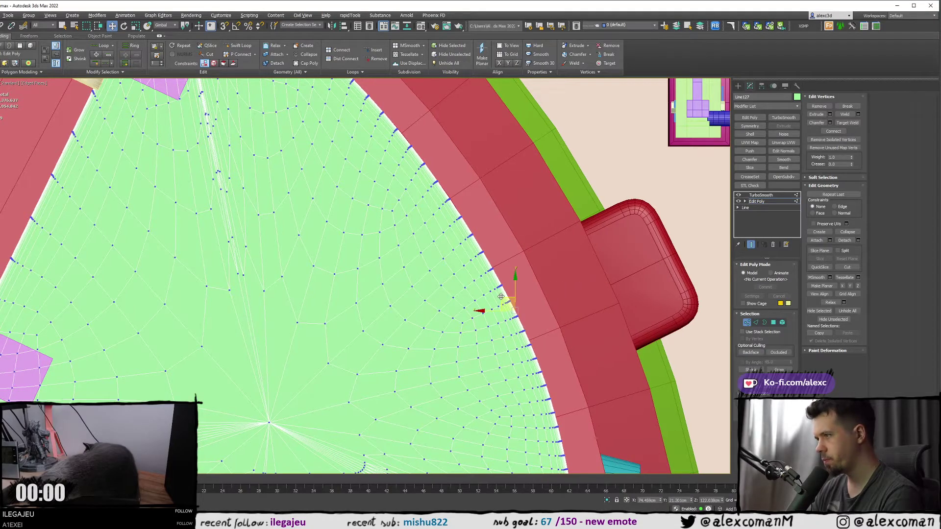
drag(498, 297, 498, 298)
middle_drag(498, 298, 464, 232)
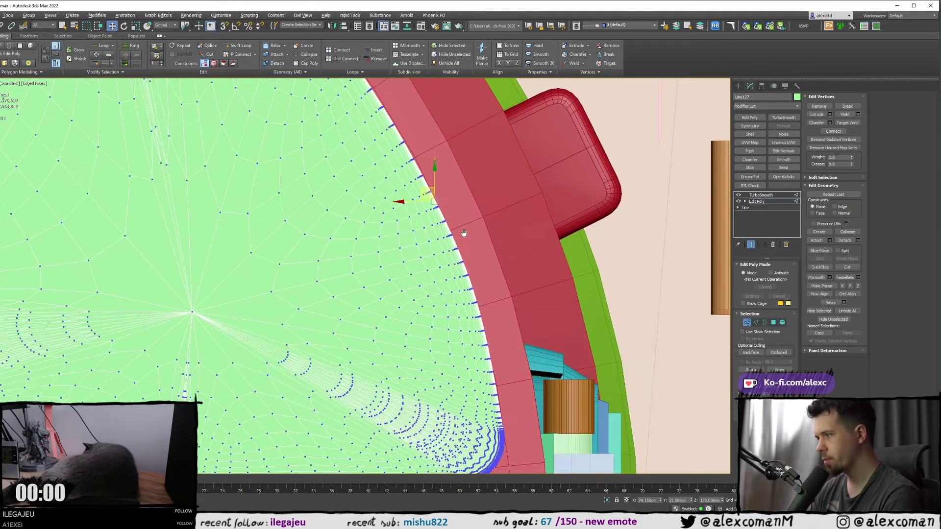
- Nudge the fourth vertex pair, nearest the lower rounded corner, slightly inward on the curved edge
drag(560, 321, 561, 321)
drag(456, 298, 451, 298)
scroll(476, 243, down, 3)
middle_drag(465, 302, 479, 268)
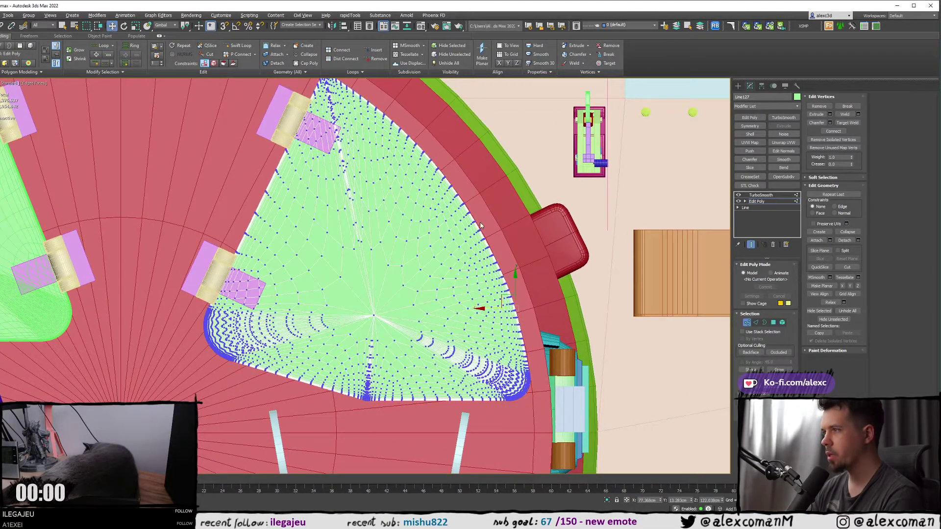
- Apply Set Flow to the cross edge at the curved side's third vertex pair and fine-tune its position
scroll(534, 284, up, 2)
scroll(512, 290, up, 2)
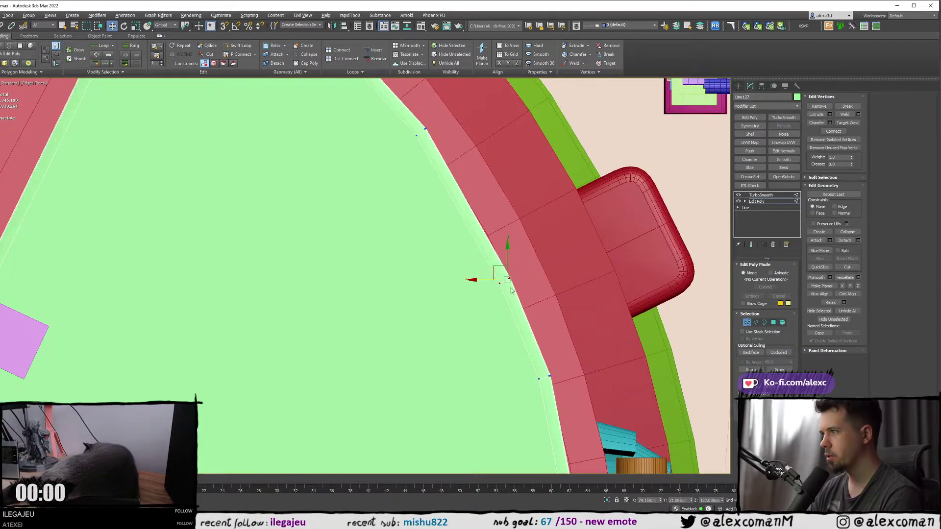
key(2)
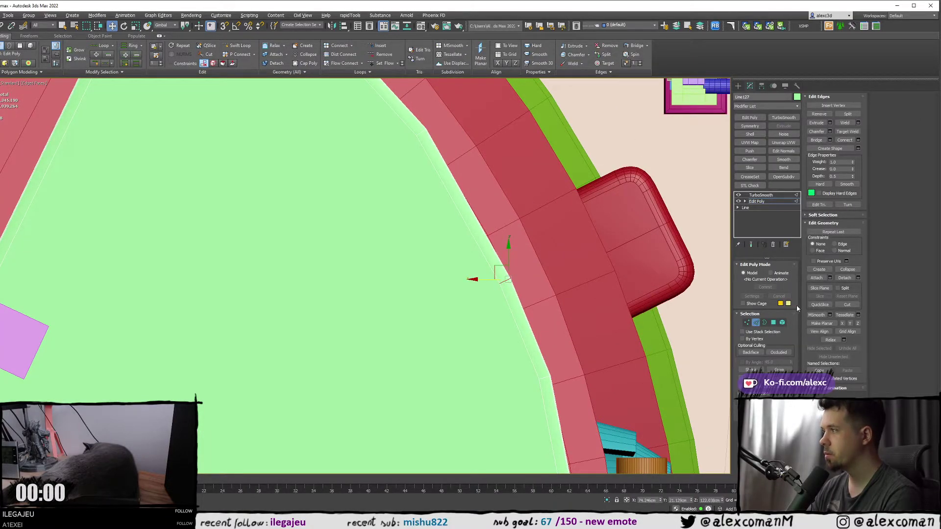
click(378, 63)
key(grave)
drag(485, 235, 485, 237)
scroll(516, 181, down, 4)
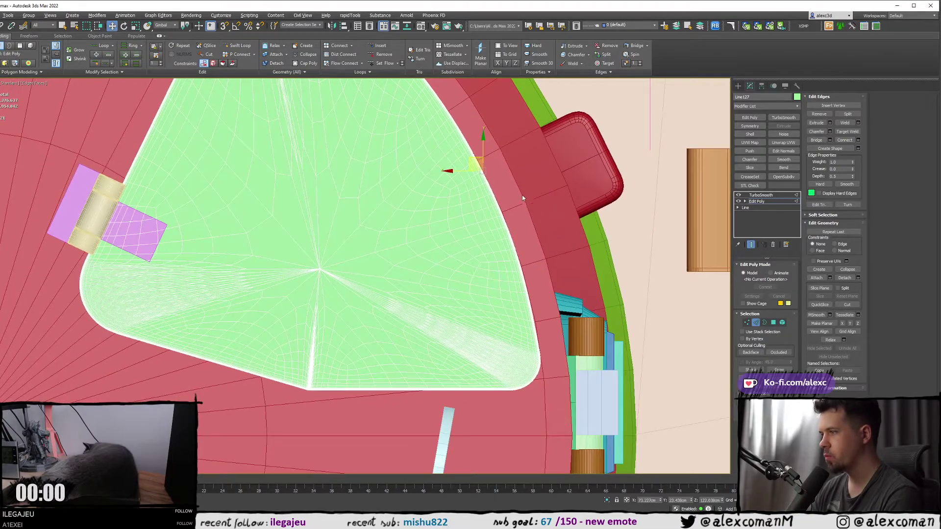
- Reposition the fourth vertex pair above the lower rounded corner to smooth the lower part of the arc
scroll(522, 196, up, 5)
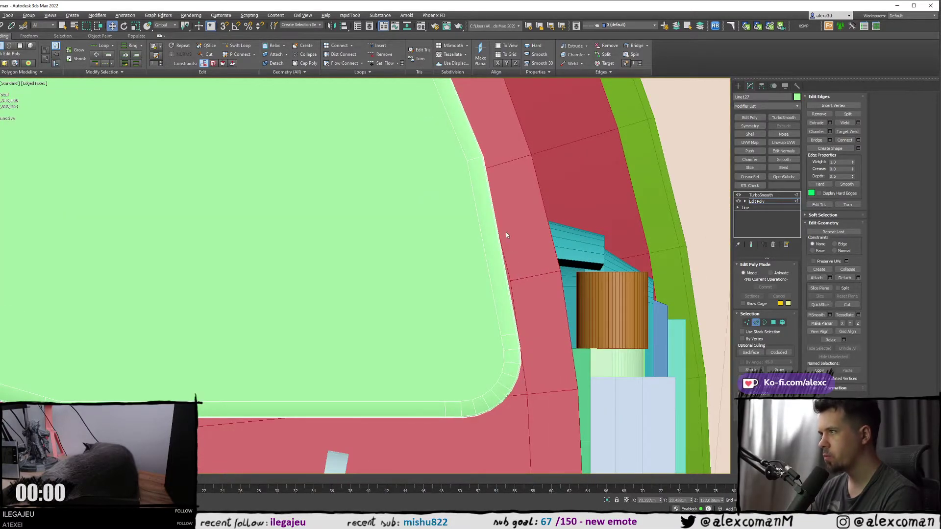
scroll(510, 240, down, 2)
scroll(514, 255, down, 3)
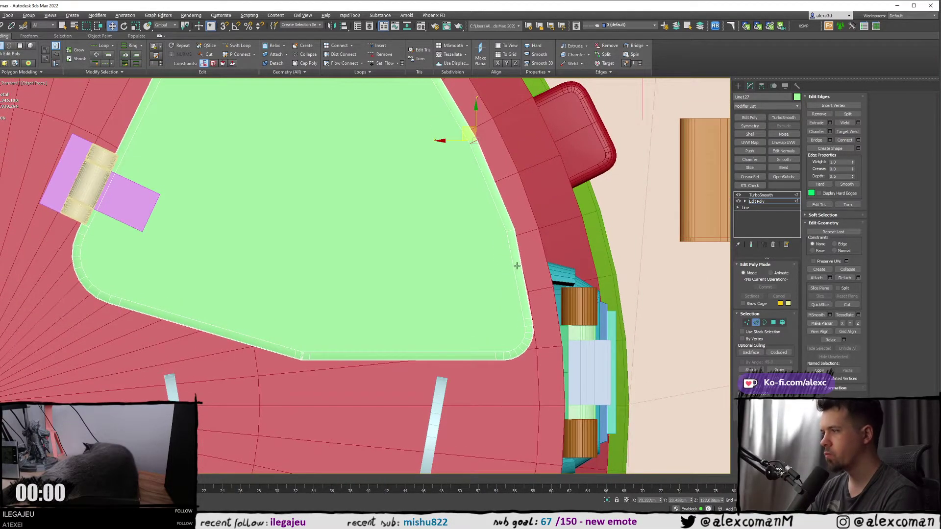
key(ctrl+e)
key(1)
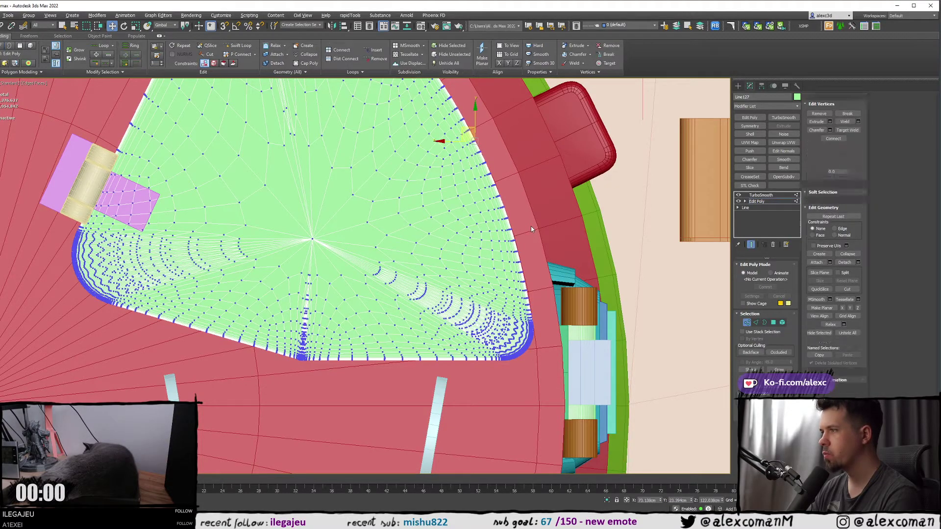
drag(531, 225, 466, 256)
scroll(505, 222, up, 2)
drag(506, 223, 509, 224)
click(554, 212)
scroll(554, 213, down, 2)
middle_drag(554, 213, 561, 254)
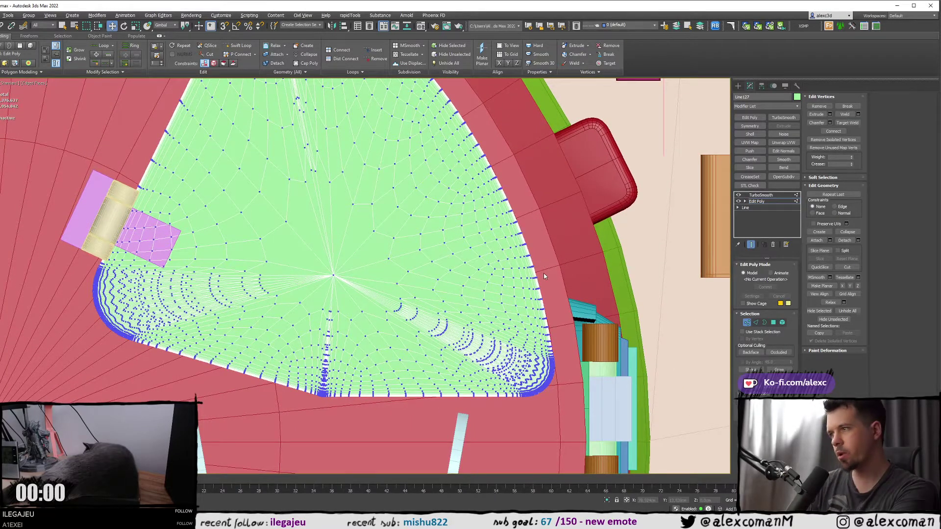
- Examine the vertex spacing along the panel's curved edge with the smoothing turned off
scroll(540, 264, up, 4)
middle_drag(528, 300, 526, 302)
key(ctrl+e)
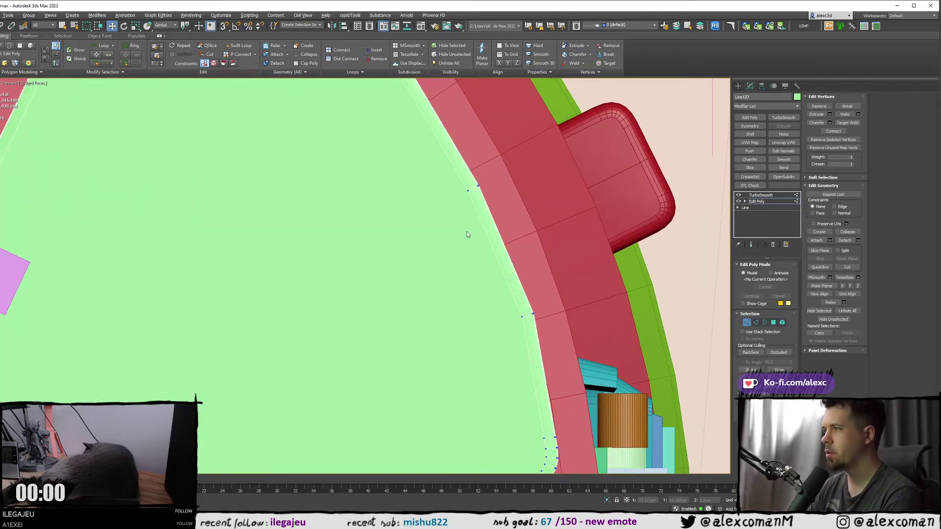
drag(431, 171, 511, 224)
middle_drag(473, 190, 459, 227)
scroll(412, 198, down, 2)
middle_drag(412, 199, 475, 252)
middle_drag(439, 214, 472, 257)
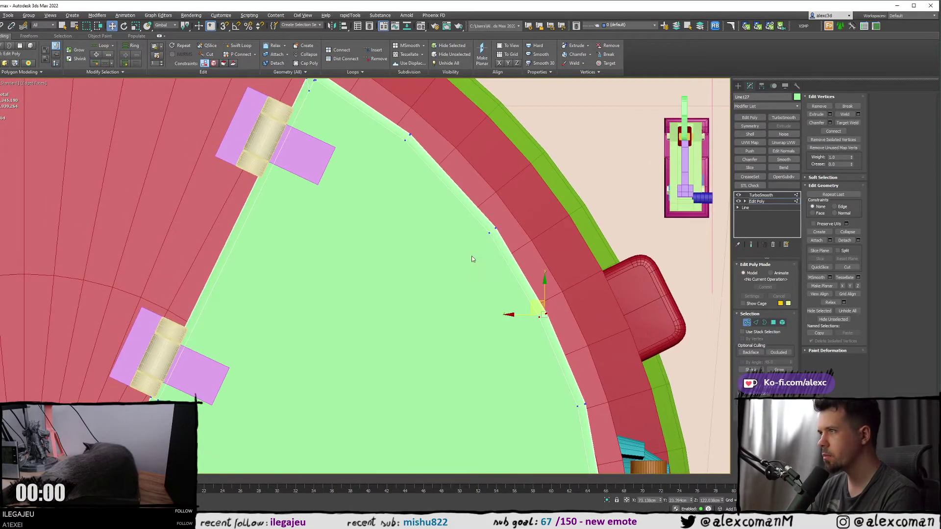
scroll(472, 258, down, 4)
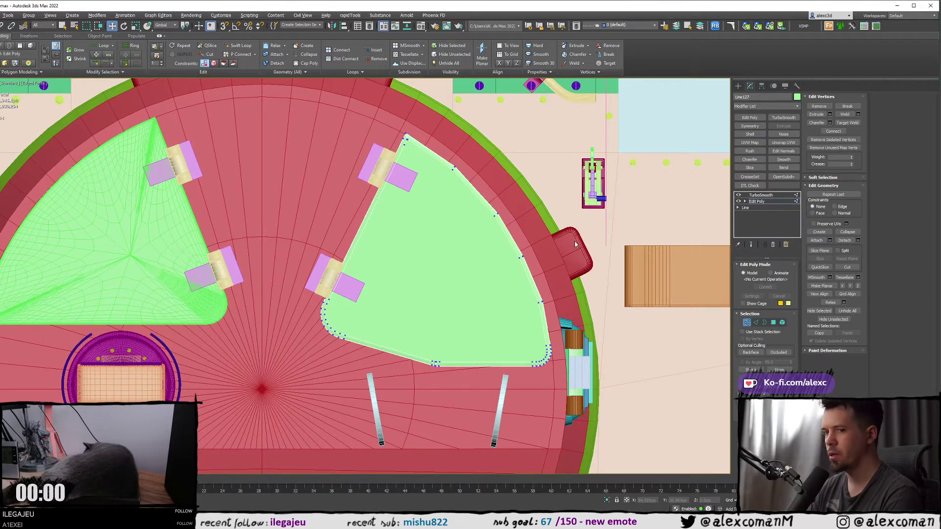
- Shift the panel together with its two hinge barrels very slightly along X toward the turret centre, then reselect only the panel
click(738, 86)
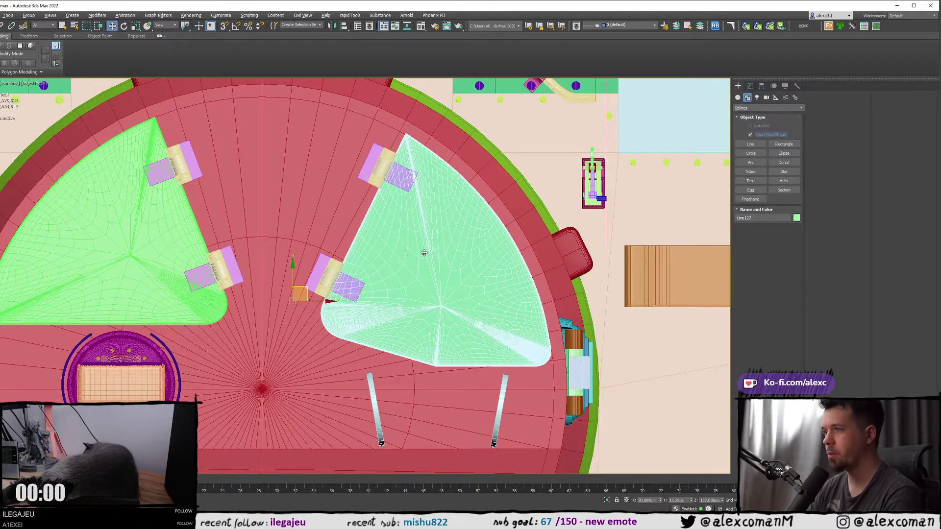
middle_drag(424, 253, 430, 257)
click(330, 271)
ctrl+click(386, 177)
scroll(415, 245, up, 2)
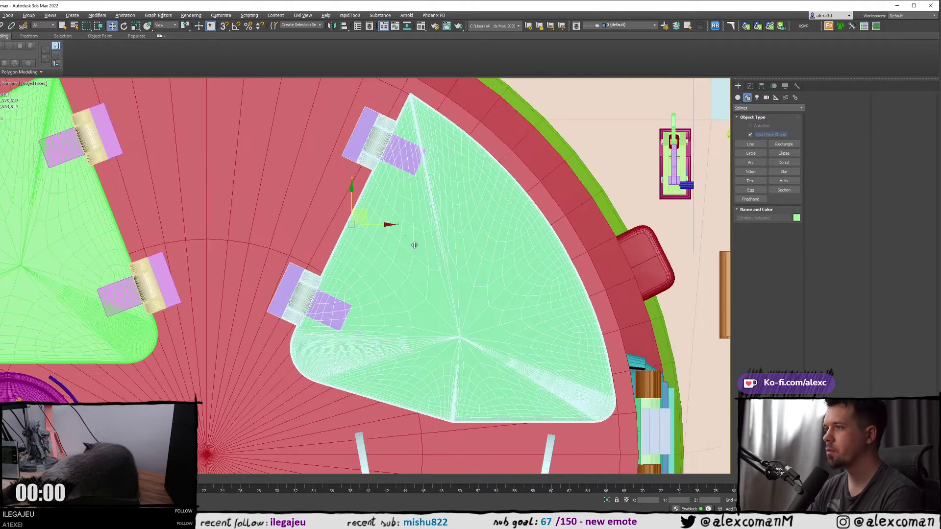
drag(384, 225, 383, 225)
scroll(517, 268, down, 2)
click(556, 279)
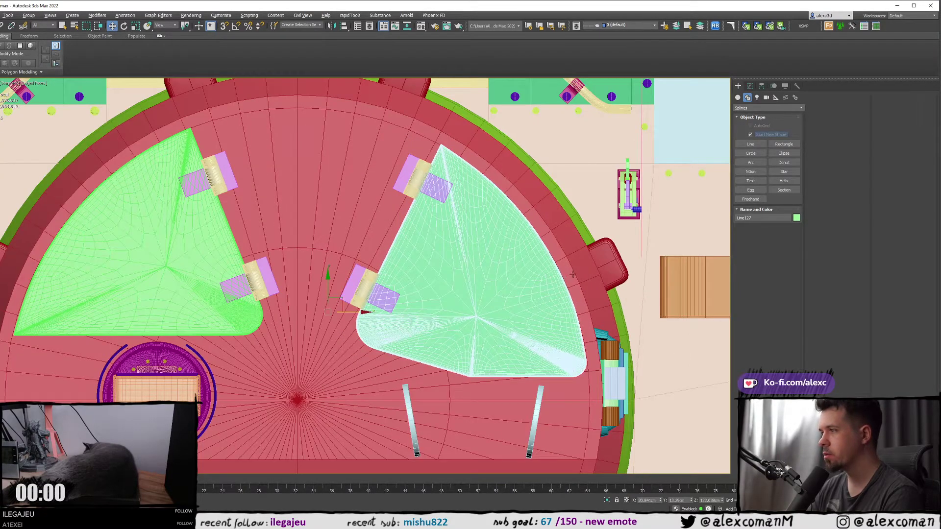
click(576, 273)
click(468, 215)
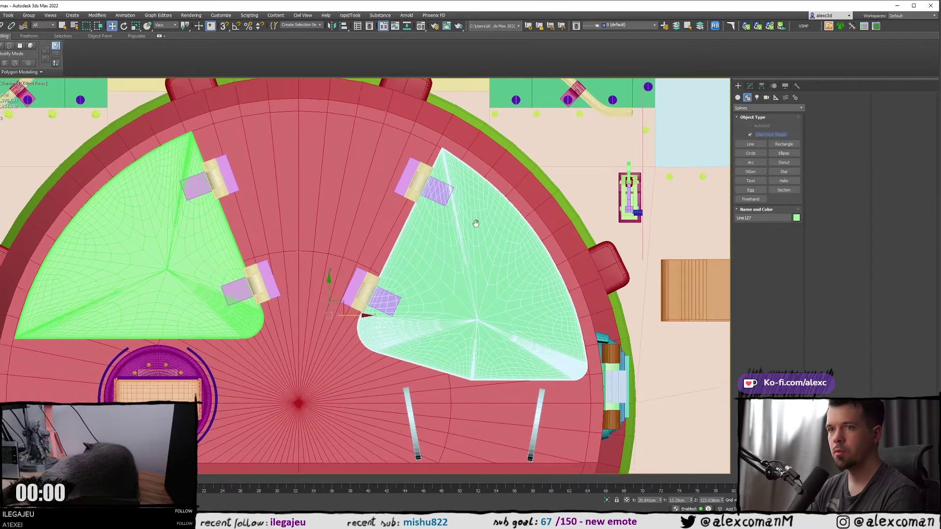
- Select the vertices at the panel's pointed tip in Edit Poly and nudge them slightly
middle_drag(475, 221, 452, 244)
key(1)
click(761, 202)
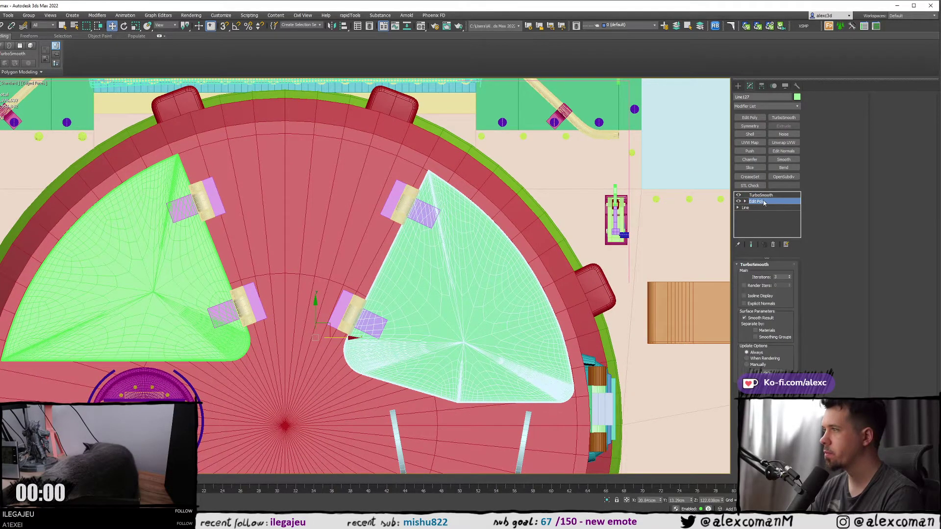
scroll(441, 157, up, 4)
key(1)
scroll(400, 213, up, 3)
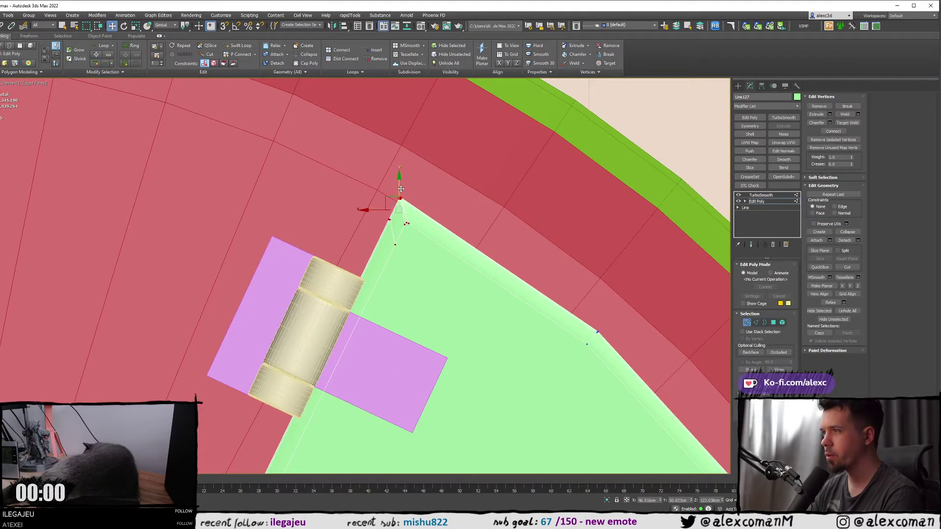
drag(387, 196, 385, 201)
- Nudge the curved edge's vertex pair next to the tip slightly outward while viewing the smoothed result
drag(487, 263, 668, 373)
middle_drag(631, 344, 668, 374)
drag(668, 374, 641, 373)
middle_drag(641, 373, 485, 228)
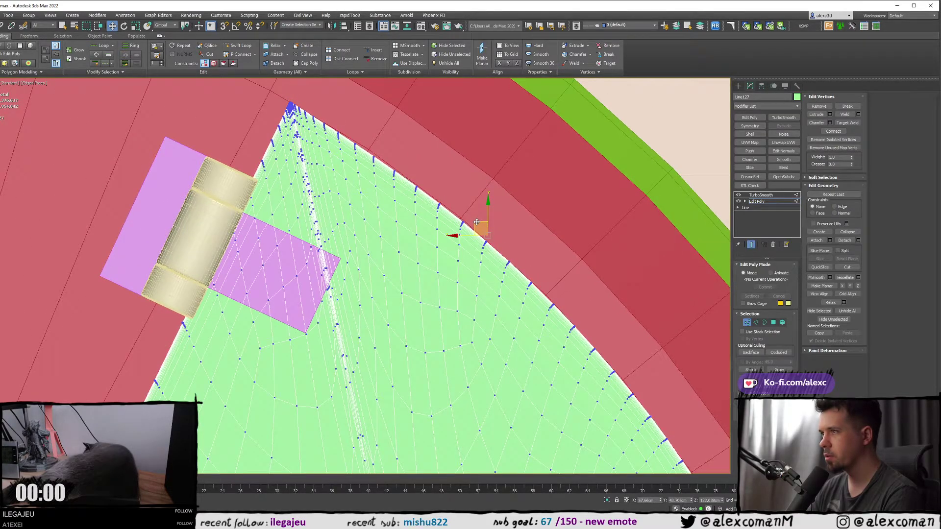
drag(477, 222, 478, 221)
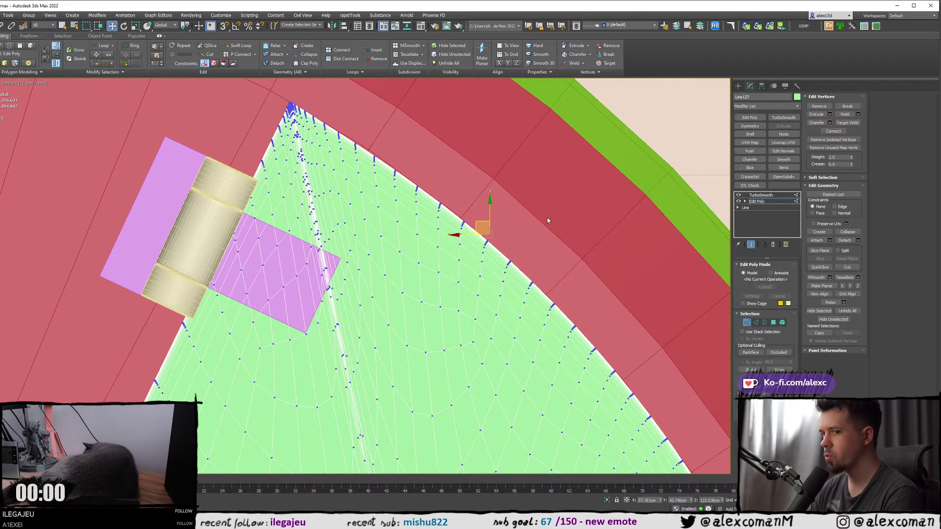
scroll(547, 217, down, 8)
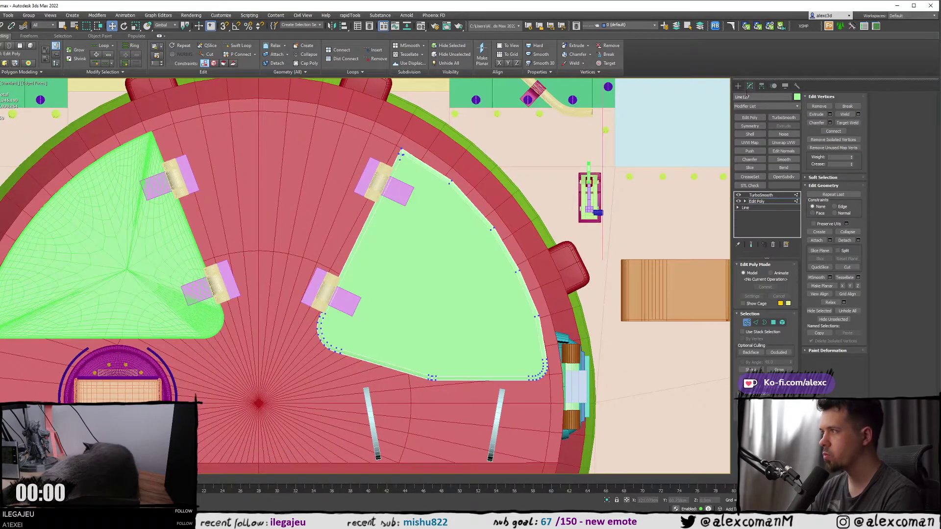
- Leave vertex editing and inspect the whole turret in the perspective view without edged faces, selecting the turret cylinder
click(738, 86)
key(alt+w)
middle_click(550, 315)
key(alt+w)
scroll(520, 310, down, 2)
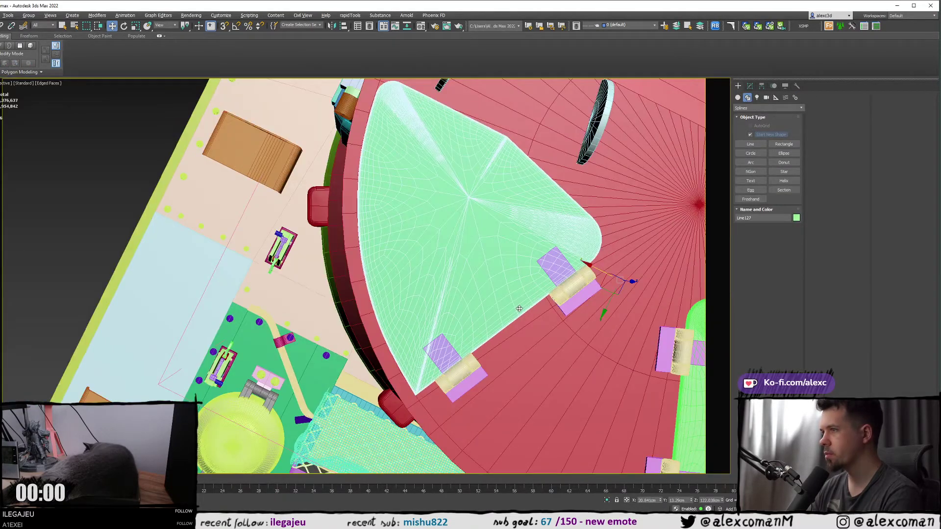
key(F4)
middle_drag(519, 309, 482, 245)
scroll(462, 298, down, 3)
click(483, 316)
scroll(551, 279, down, 3)
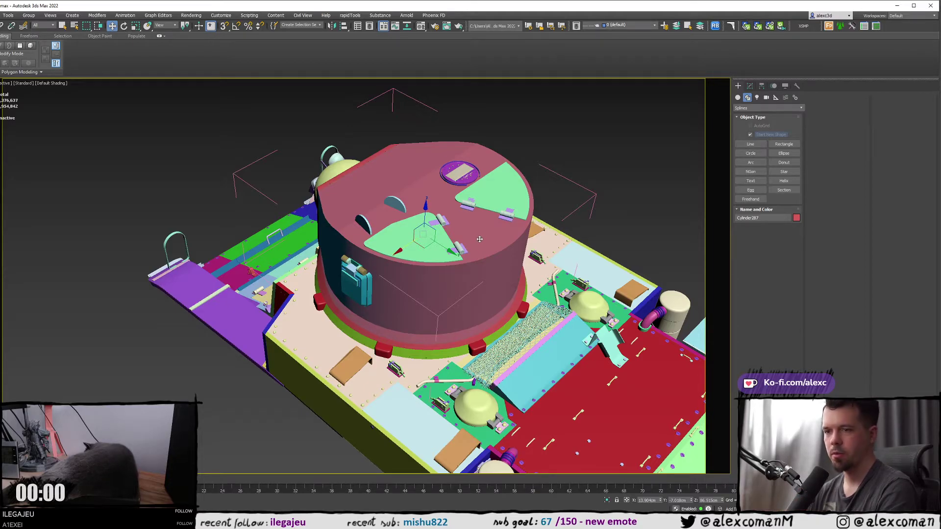
- Select both upright half-disc plates on the turret roof and shift them slightly along Y toward the hatch panel
alt+middle_drag(479, 239, 482, 125)
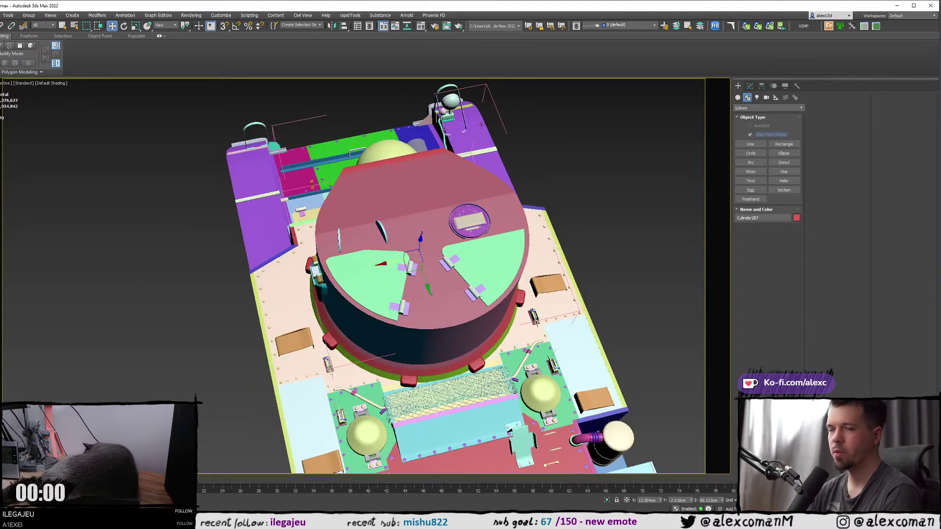
scroll(324, 248, up, 3)
mouse_move(355, 245)
alt+middle_down()
mouse_move(334, 250)
mouse_move(352, 257)
mouse_move(338, 272)
alt+middle_up()
scroll(335, 249, up, 3)
click(350, 238)
key(F4)
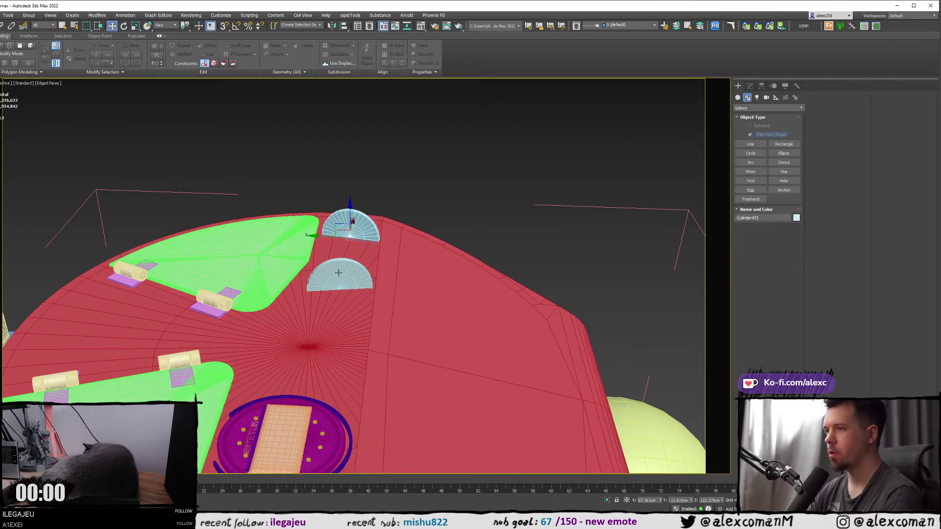
scroll(345, 259, down, 3)
mouse_move(348, 261)
alt+middle_down()
mouse_move(361, 262)
mouse_move(347, 277)
alt+middle_up()
scroll(348, 283, up, 3)
ctrl+click(335, 303)
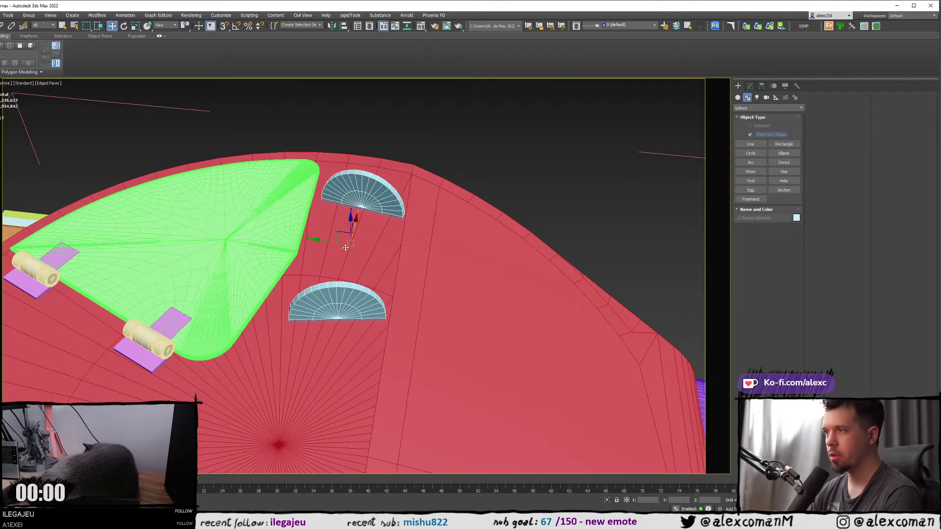
drag(330, 241, 326, 240)
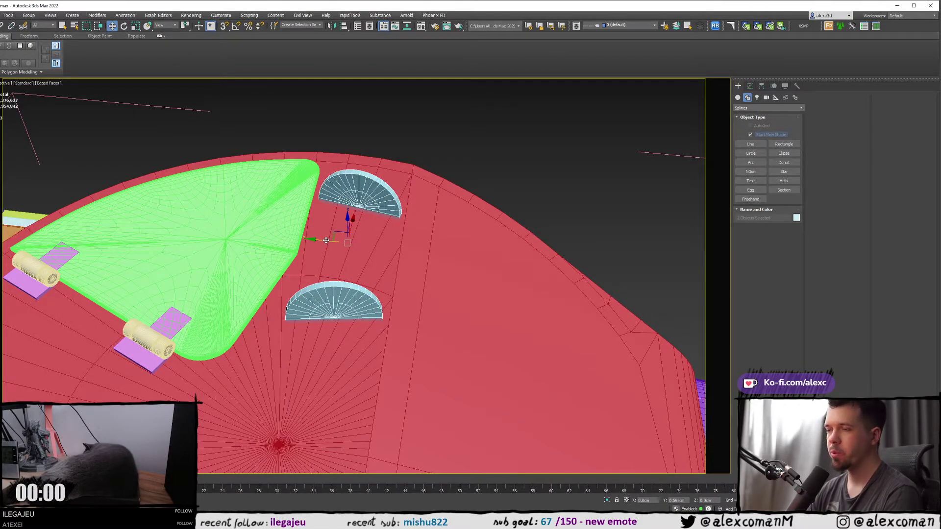
- Select the turret cylinder and isolate it from the rest of the tank
click(430, 138)
click(362, 193)
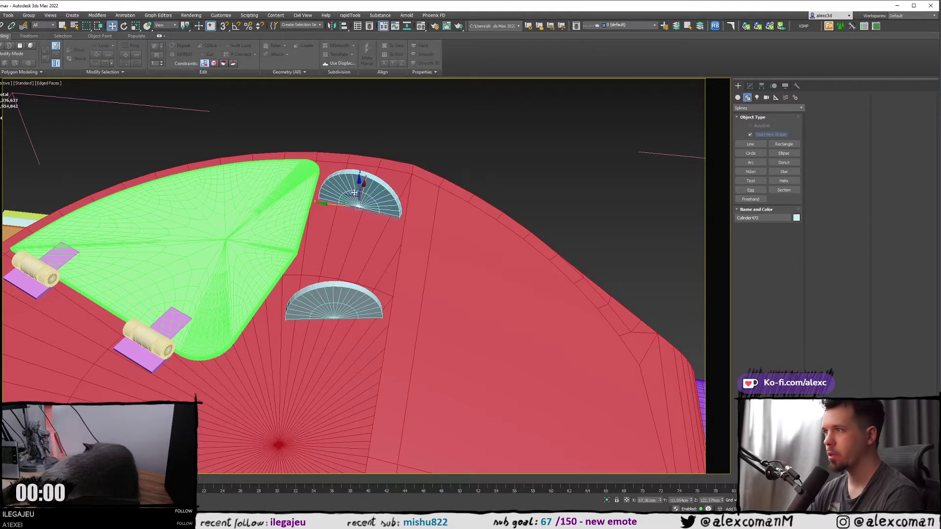
scroll(361, 196, down, 2)
alt+middle_drag(361, 196, 272, 125)
scroll(334, 186, down, 3)
click(313, 182)
key(alt+q)
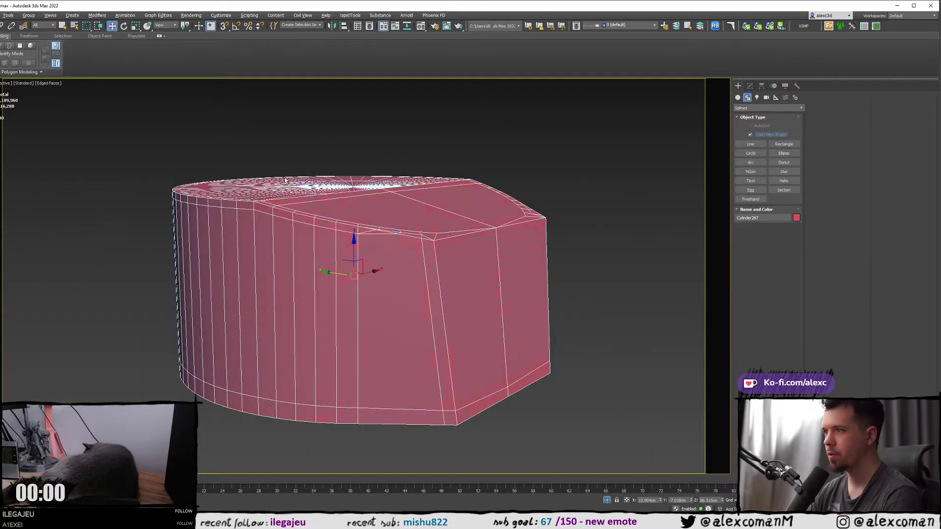
- Examine the turret's front corner mesh, comparing it with the top Slice modifier switched off and on
scroll(353, 219, up, 4)
key(1)
alt+middle_drag(352, 219, 296, 171)
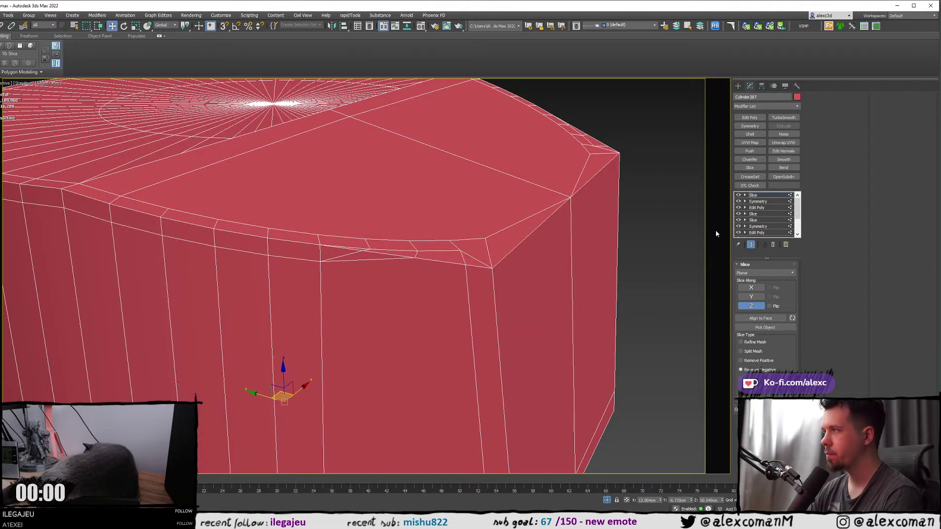
click(757, 208)
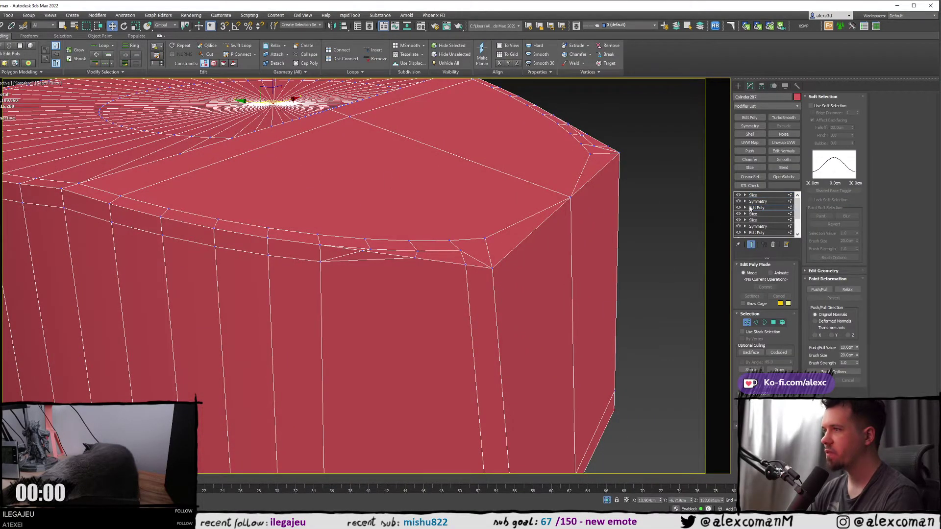
alt+middle_drag(529, 236, 494, 233)
click(752, 195)
scroll(737, 199, down, 1)
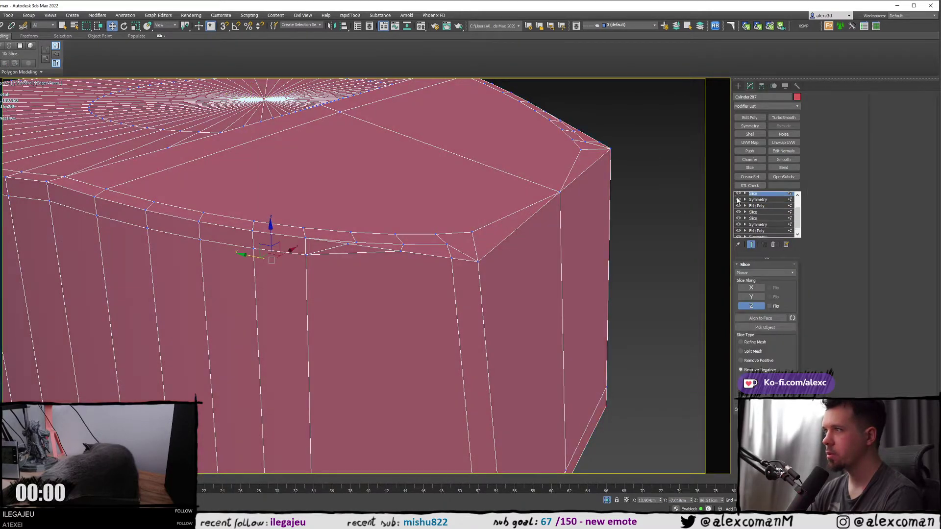
alt+middle_drag(678, 214, 642, 212)
scroll(749, 210, up, 1)
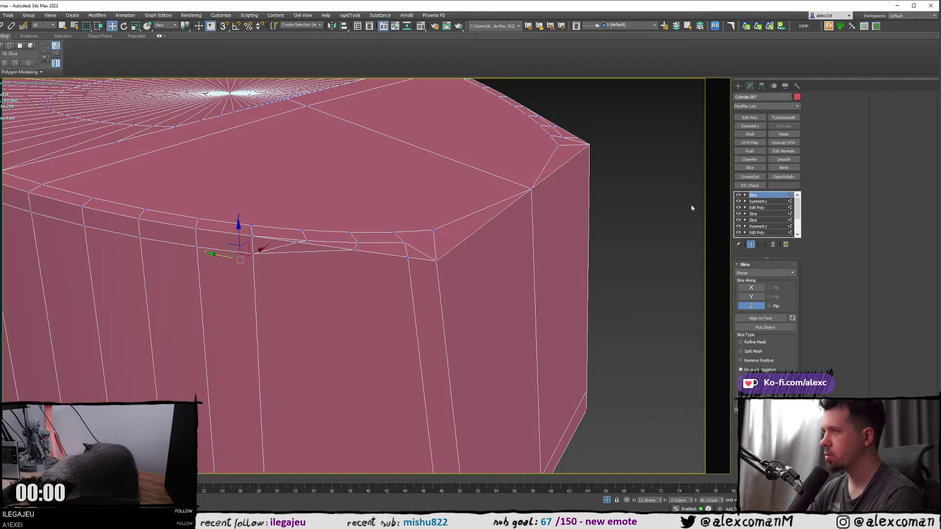
scroll(691, 209, down, 5)
scroll(696, 207, up, 2)
click(739, 196)
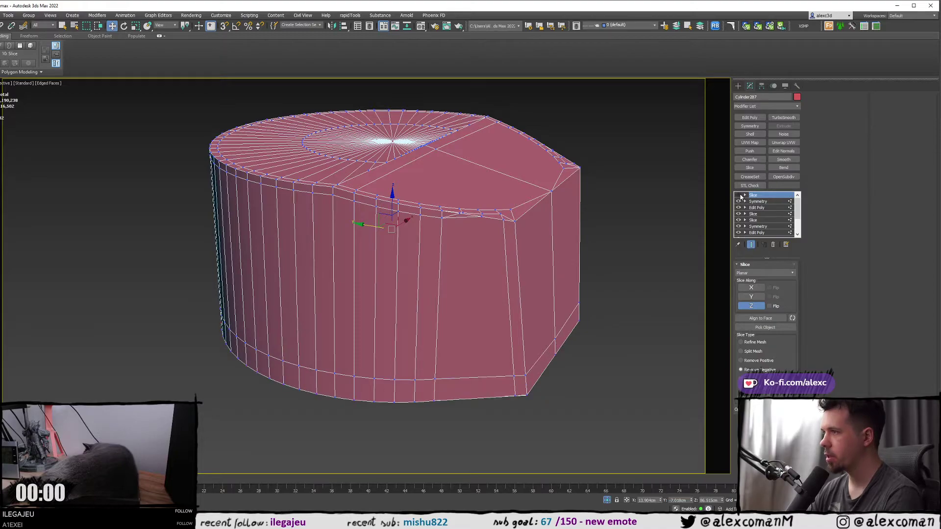
click(739, 195)
click(739, 196)
click(739, 196)
- In the upper Edit Poly, cut a new edge line just below the rim from the curved side around the corner across the flat face
click(762, 210)
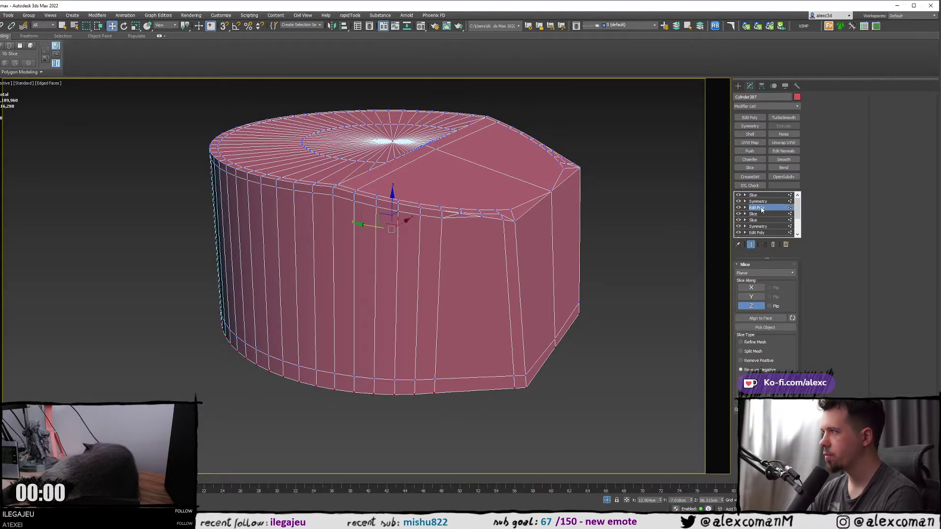
scroll(557, 210, up, 4)
scroll(361, 230, up, 2)
middle_drag(360, 231, 258, 220)
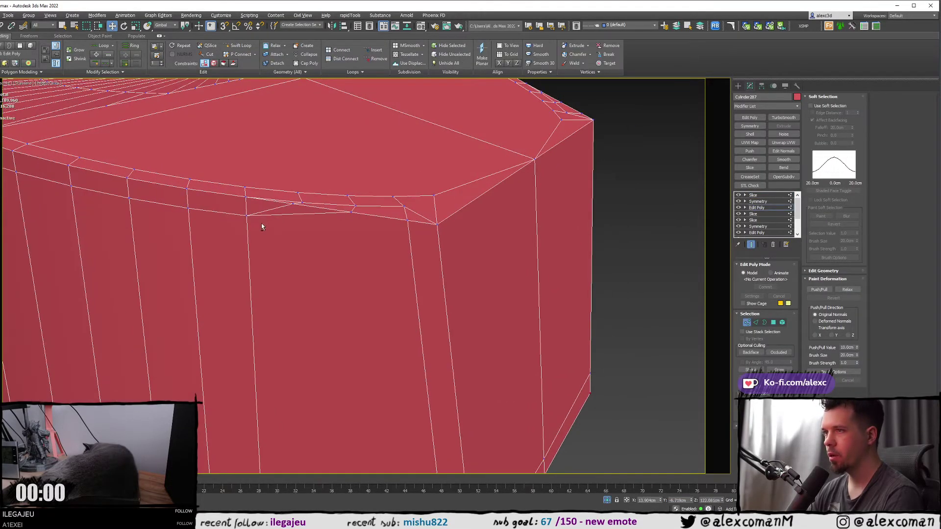
scroll(335, 216, down, 5)
alt+middle_drag(418, 220, 355, 222)
scroll(266, 212, up, 4)
scroll(355, 222, up, 1)
alt+middle_drag(444, 204, 540, 209)
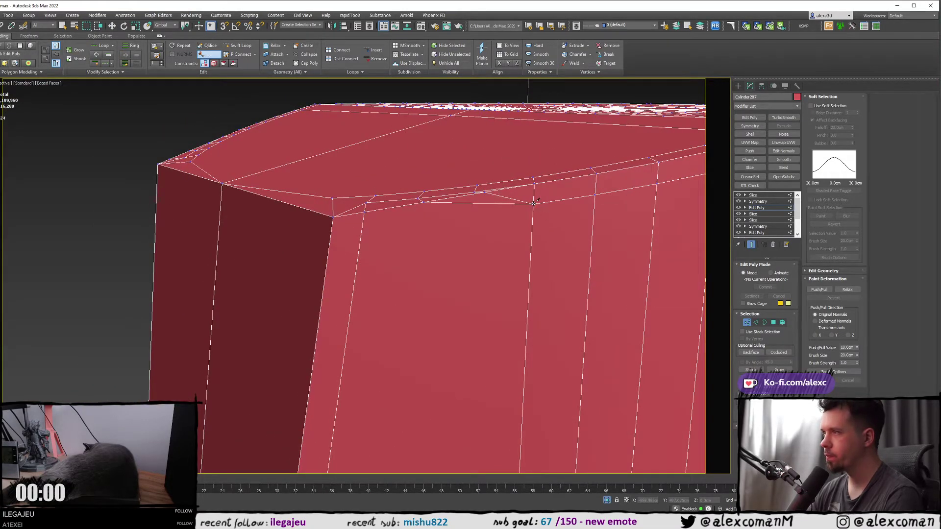
click(362, 232)
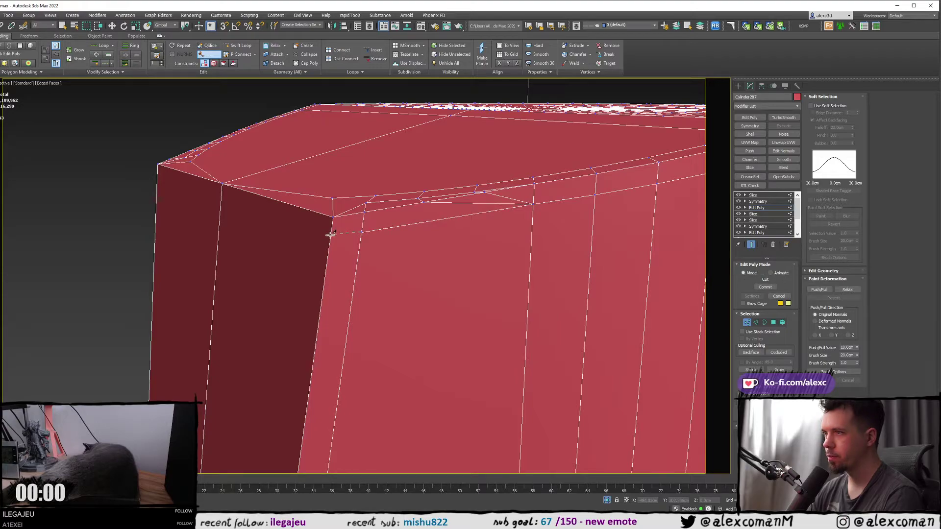
click(330, 235)
click(222, 200)
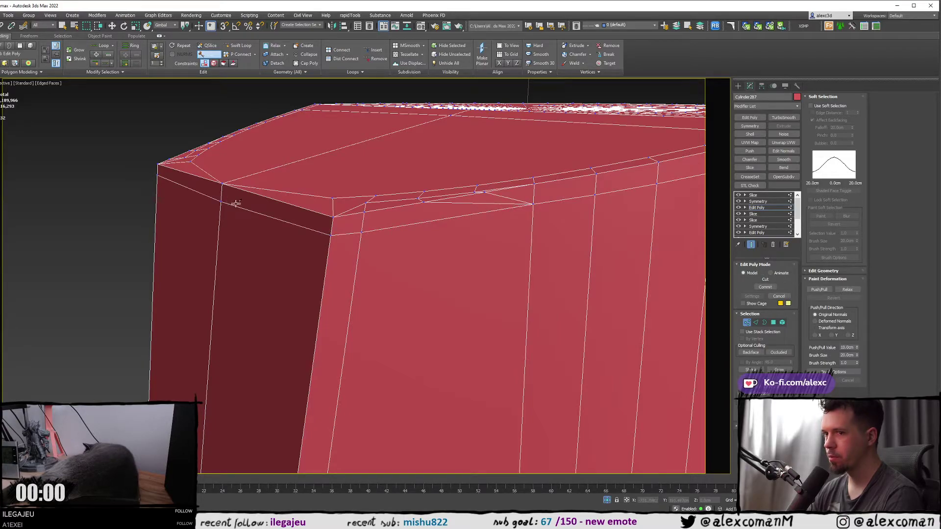
- Raise the new cut's middle vertex on the flat face slightly, using the Edge constraint to keep it on its vertical edge
key(w)
middle_drag(248, 212, 204, 242)
click(191, 207)
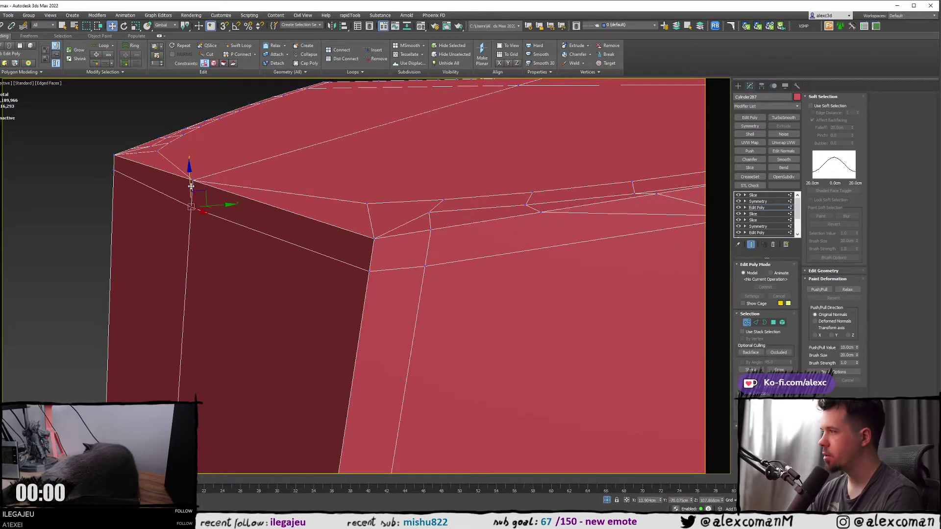
key(shift+x)
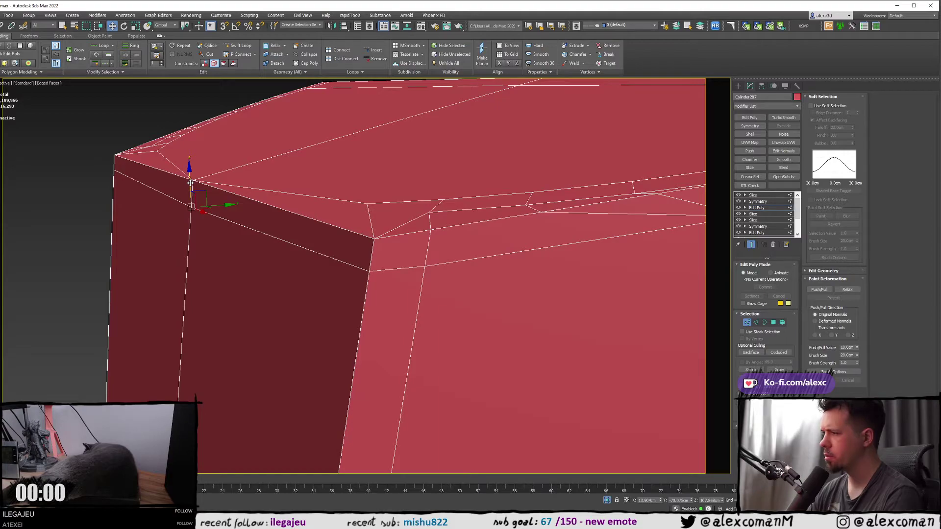
drag(188, 184, 191, 180)
middle_drag(343, 247, 295, 238)
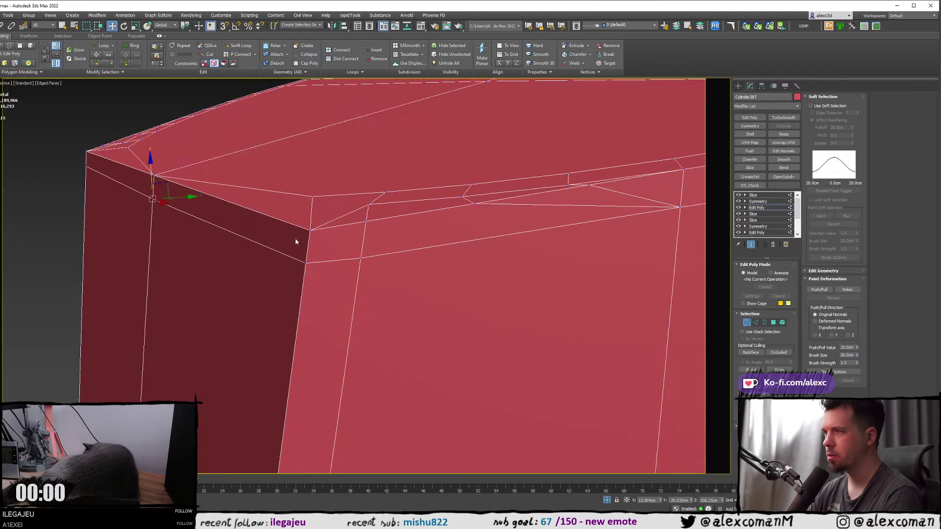
- Slide the new cut's vertex beside the corner on the curved side slightly upward along its vertical edge
scroll(295, 238, down, 2)
click(338, 250)
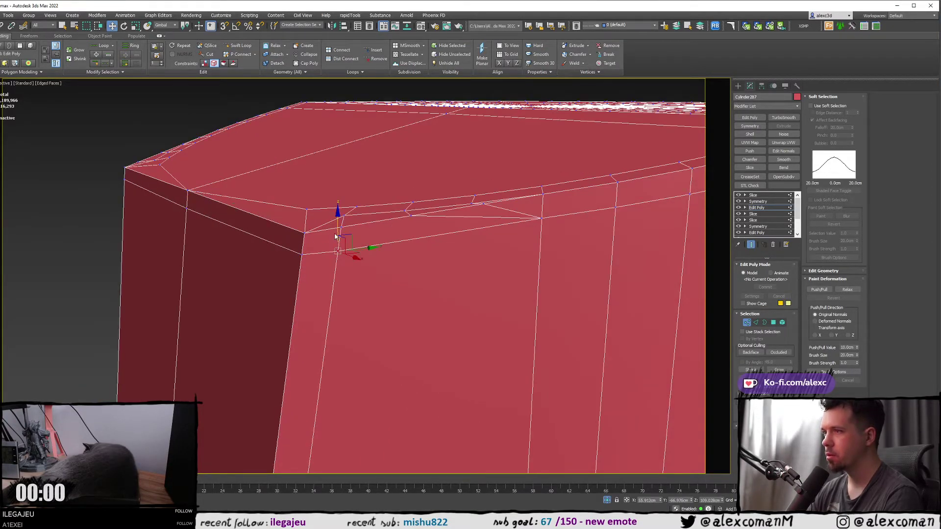
drag(337, 234, 339, 229)
mouse_move(338, 230)
alt+middle_down()
mouse_move(383, 241)
mouse_move(354, 240)
alt+middle_up()
scroll(441, 212, down, 2)
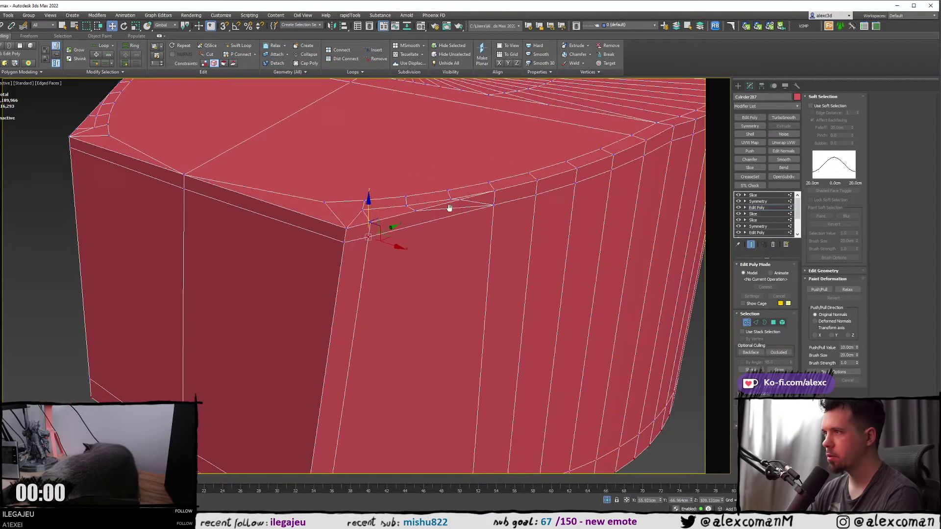
- Remove the redundant slanted edges between the curved rim and the new cut near the corner
scroll(487, 182, up, 4)
key(2)
click(459, 193)
scroll(429, 207, down, 4)
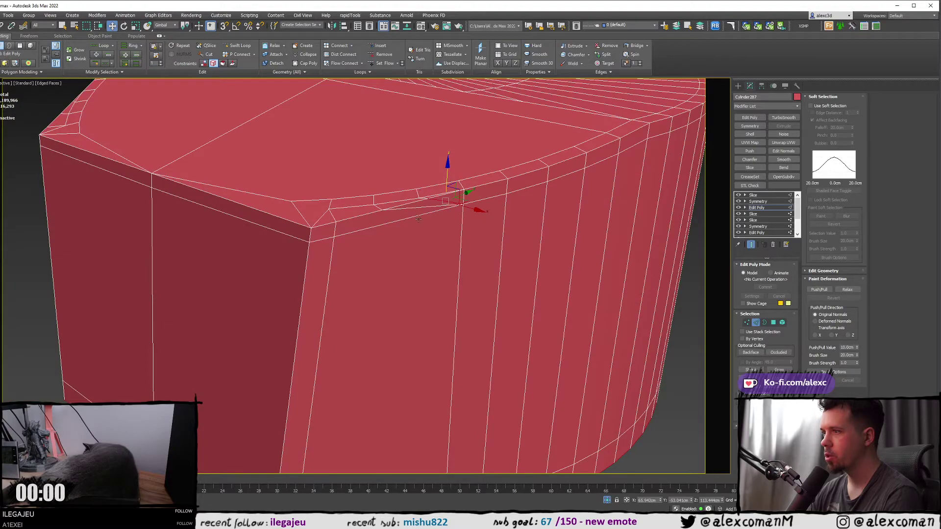
middle_drag(422, 260, 411, 189)
scroll(412, 189, down, 2)
scroll(426, 145, up, 2)
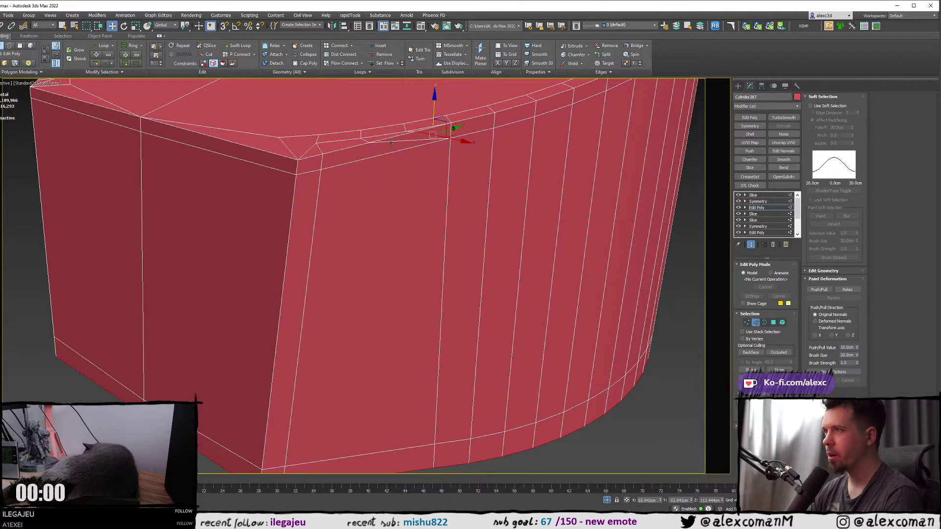
key(ctrl+BackSpace)
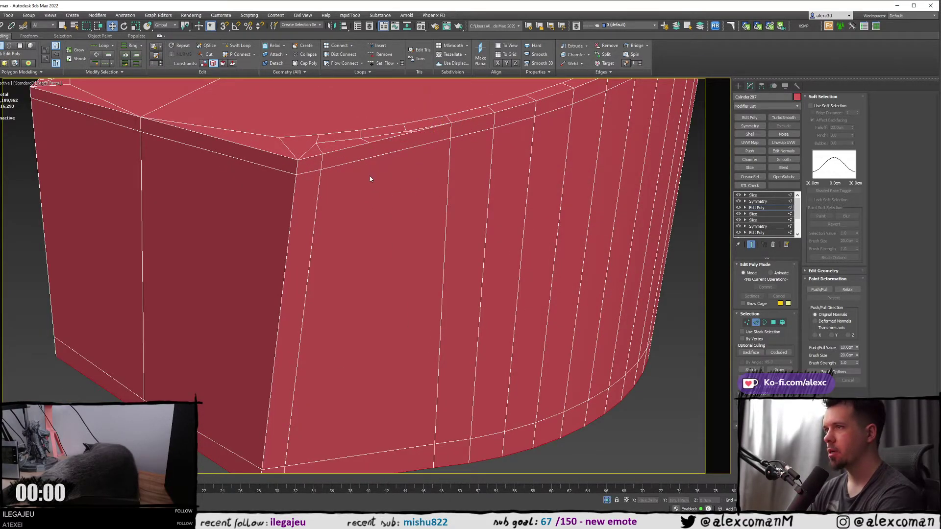
middle_drag(370, 179, 384, 157)
- Slide two outer rim vertices along the edge toward the corner, lining each up with its neighbouring inner vertex
key(1)
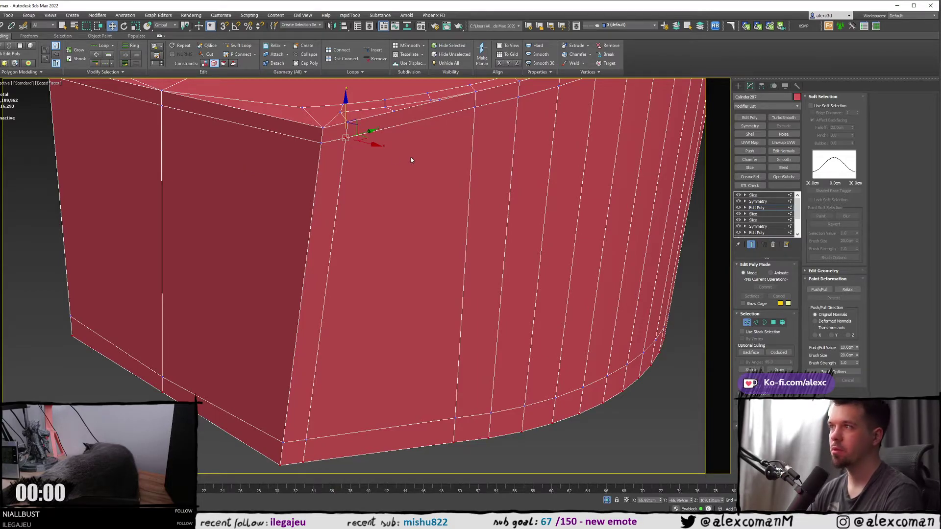
click(440, 99)
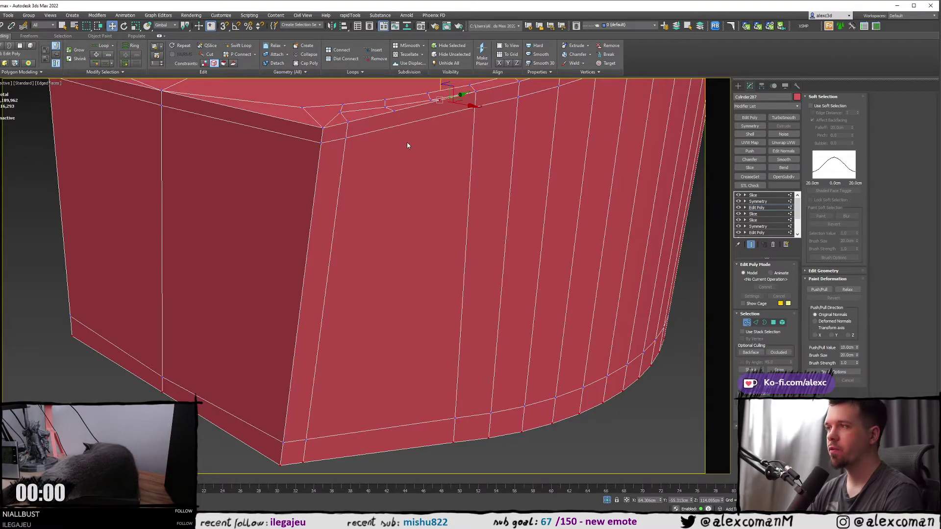
mouse_move(441, 101)
middle_down()
mouse_move(408, 132)
mouse_move(399, 160)
mouse_move(377, 161)
mouse_move(407, 147)
mouse_move(437, 155)
middle_up()
scroll(414, 118, up, 3)
click(828, 270)
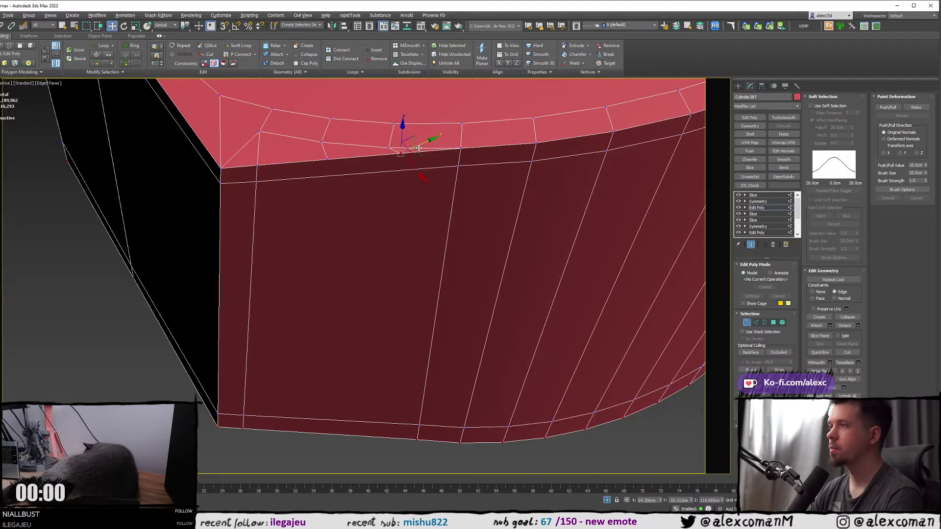
drag(422, 144, 410, 146)
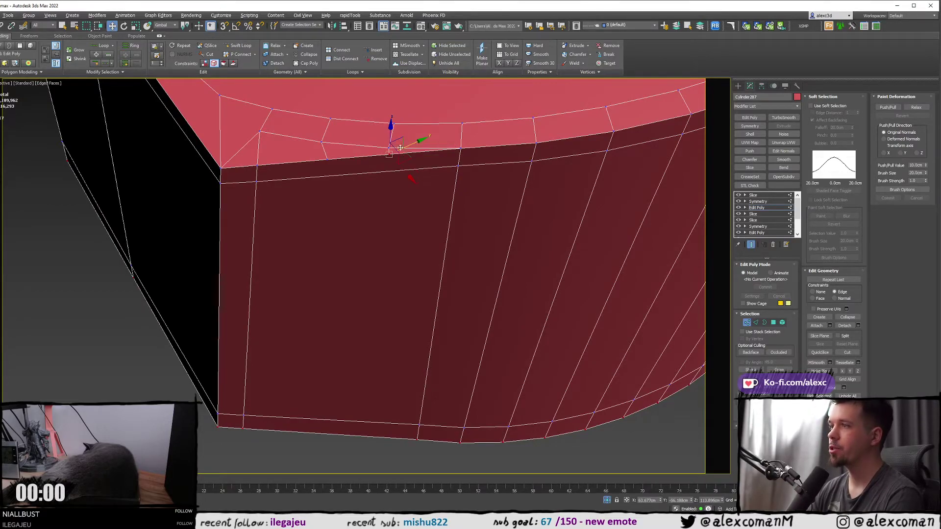
click(329, 159)
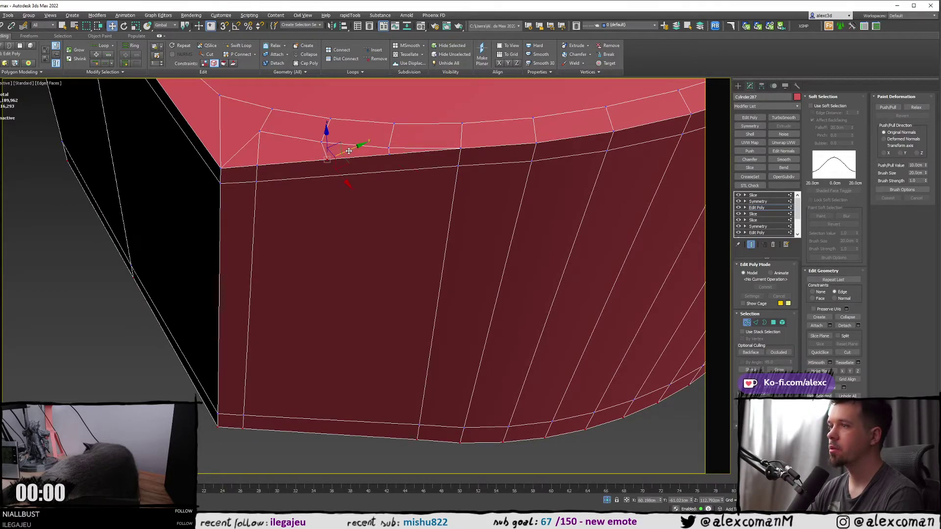
drag(349, 151, 342, 151)
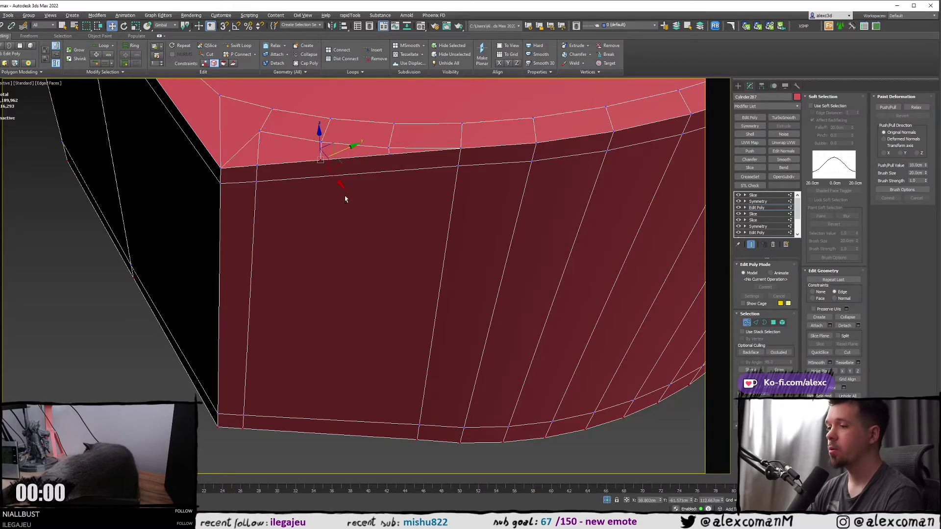
mouse_move(345, 199)
alt+middle_down()
mouse_move(368, 175)
mouse_move(374, 186)
mouse_move(389, 148)
alt+middle_up()
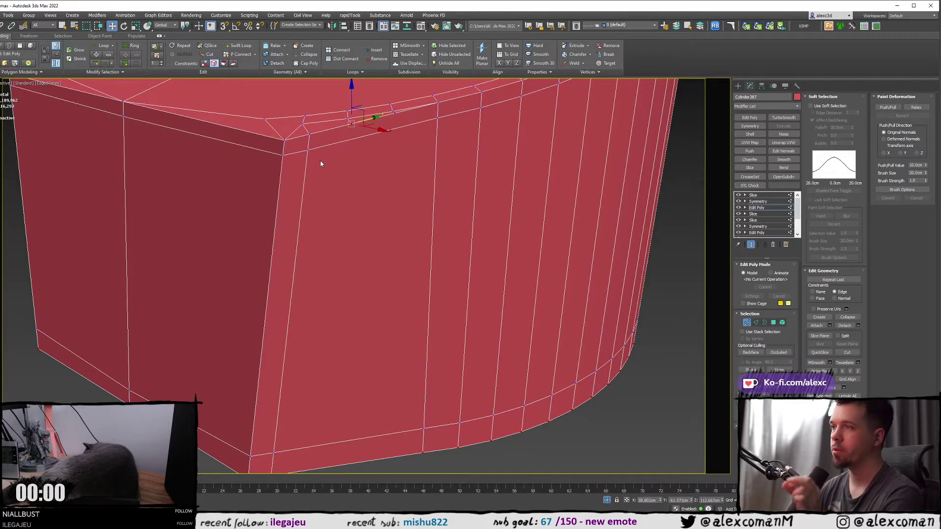
- Target-weld the inner vertex at the narrow end of the rim strip onto the adjacent outer rim vertex
middle_drag(336, 155, 378, 222)
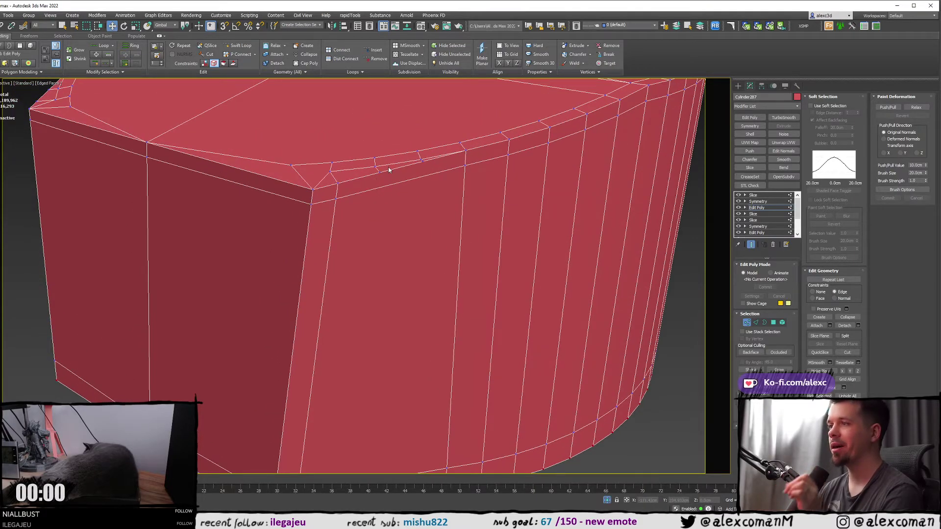
right_click(390, 169)
click(368, 214)
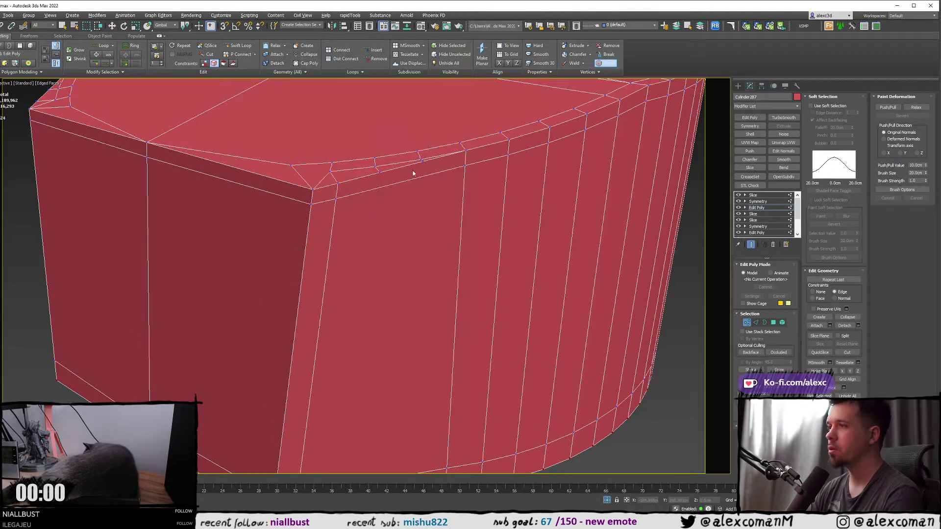
alt+middle_drag(368, 214, 491, 189)
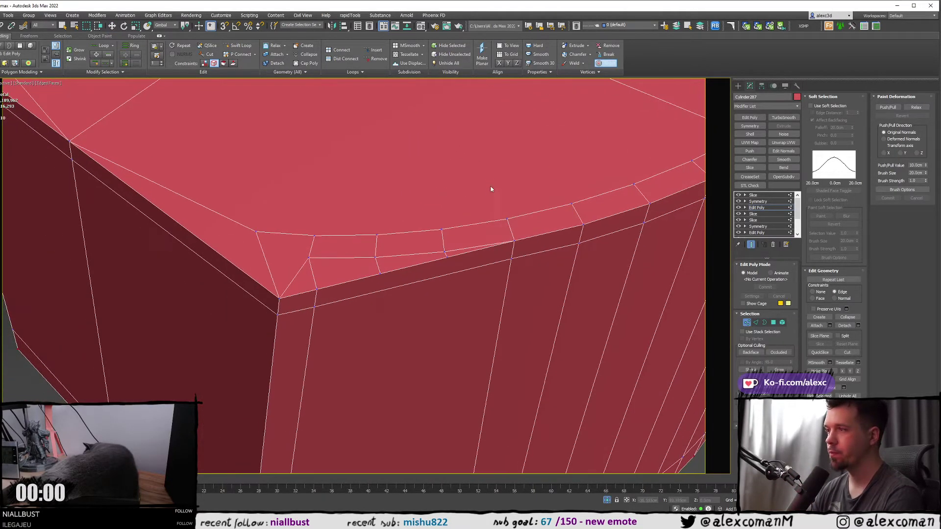
click(444, 252)
click(447, 256)
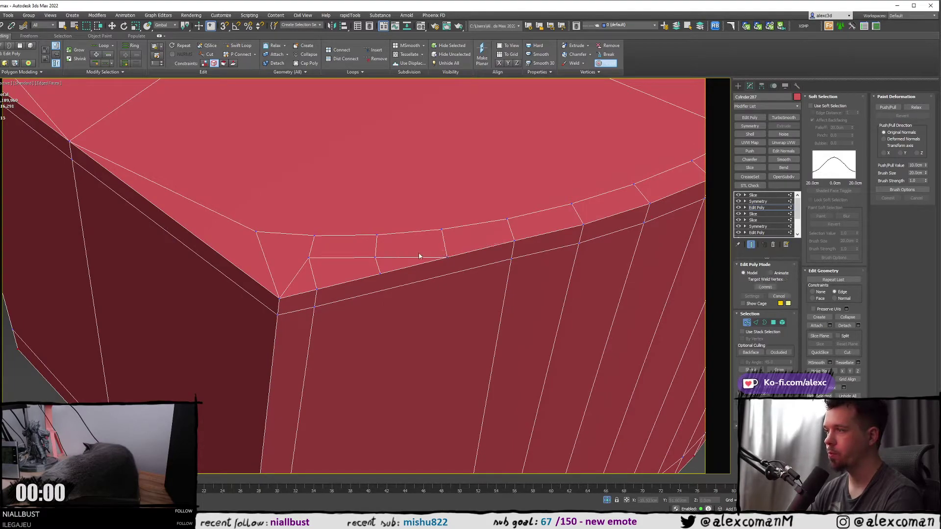
- Target-weld the remaining inner vertices beside the front corner onto the adjacent outer rim vertices
click(379, 273)
click(316, 289)
scroll(330, 257, down, 4)
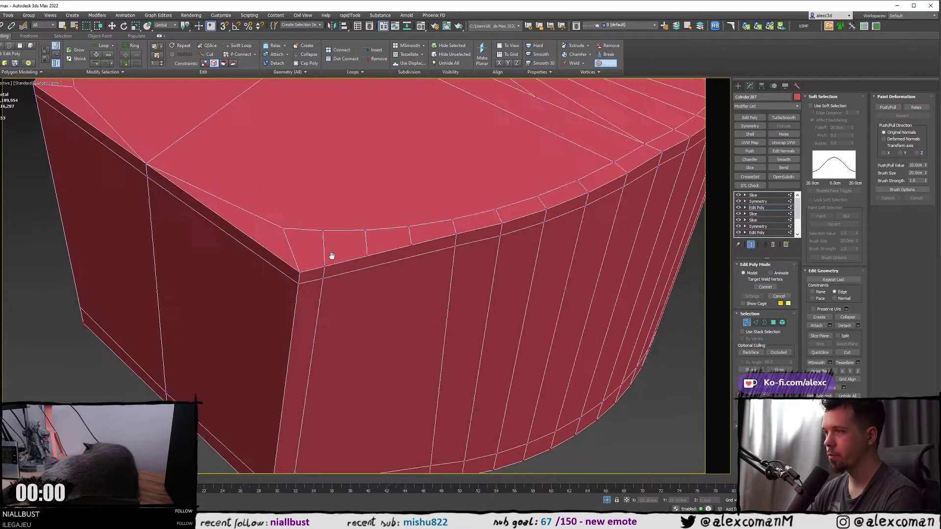
middle_drag(330, 256, 391, 196)
right_click(336, 195)
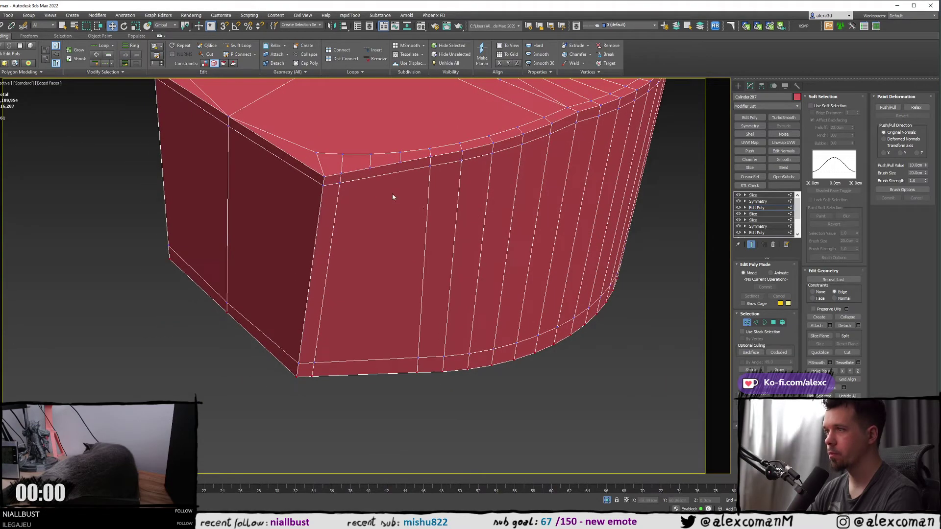
- Cut two vertical edges down the curved side beside the corner, from the upper rim to the lower horizontal edge
key(alt+c)
click(401, 164)
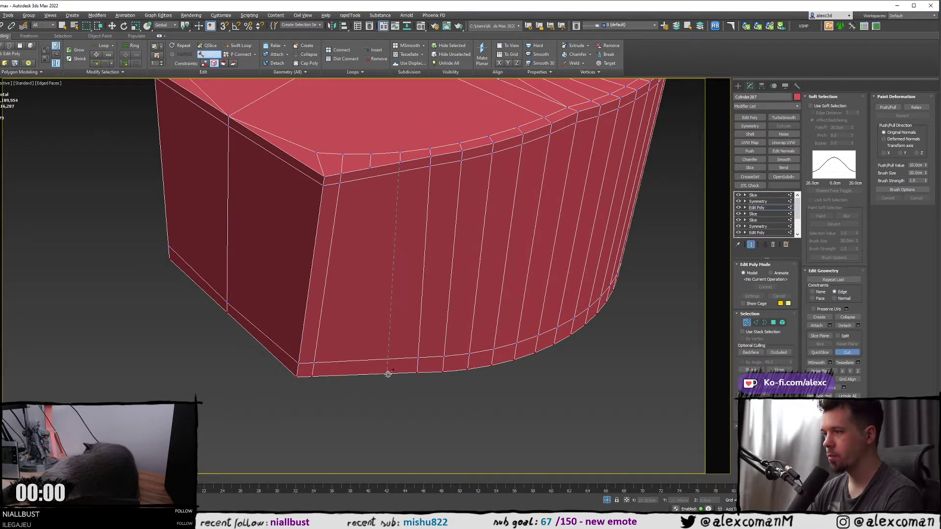
key(F3)
click(387, 361)
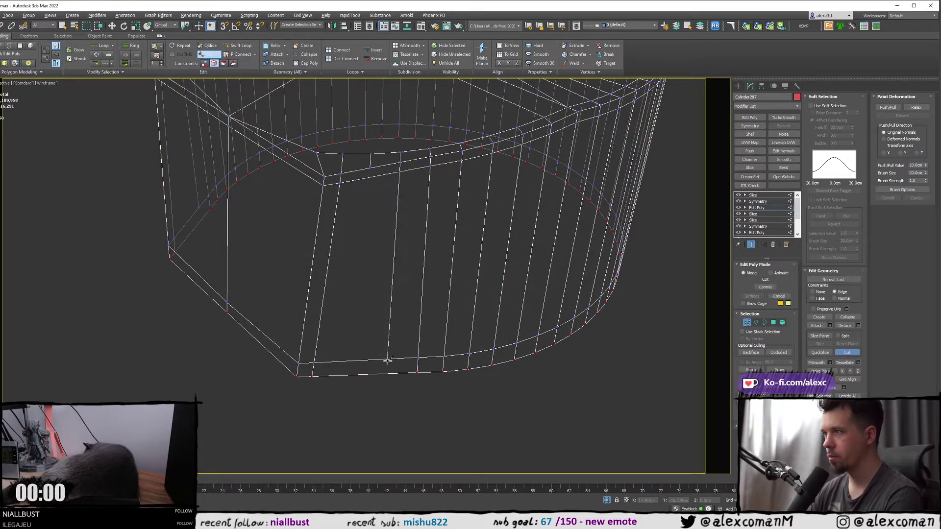
click(369, 177)
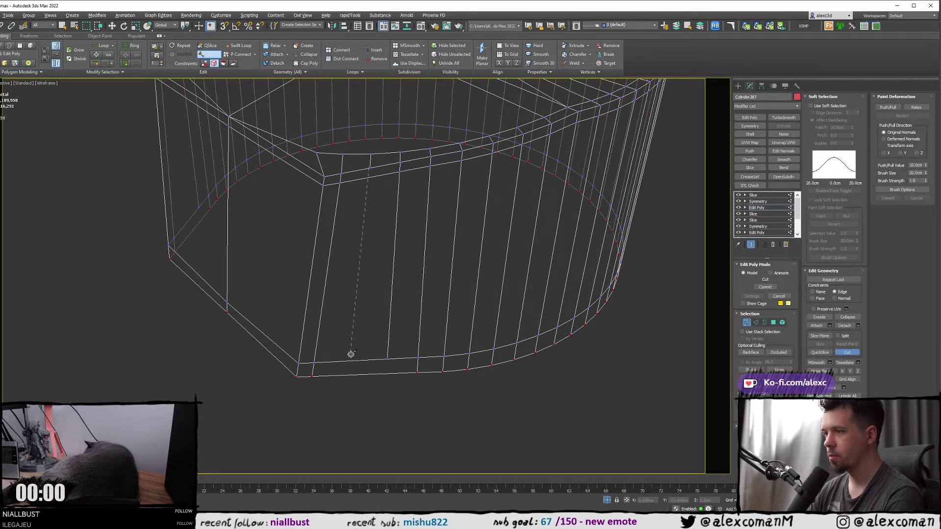
click(352, 361)
key(F3)
- Extend both new vertical cuts from the lower horizontal edge down to the cylinder's bottom edge
alt+middle_drag(357, 346, 418, 292)
key(ctrl+e)
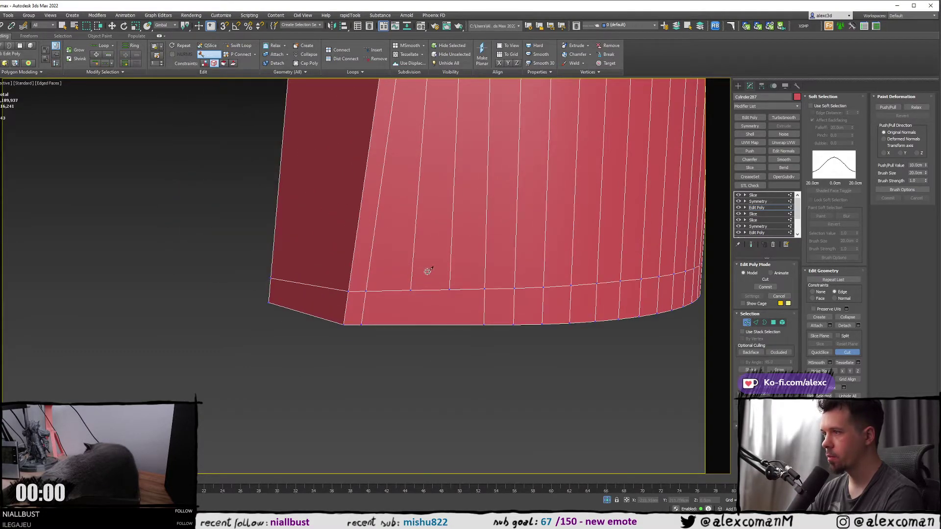
scroll(428, 271, up, 1)
click(455, 291)
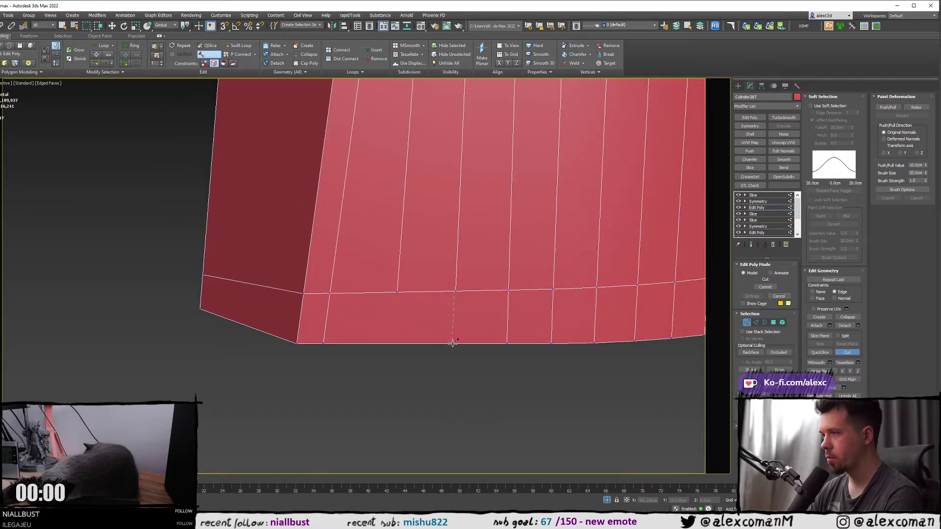
click(453, 343)
click(398, 291)
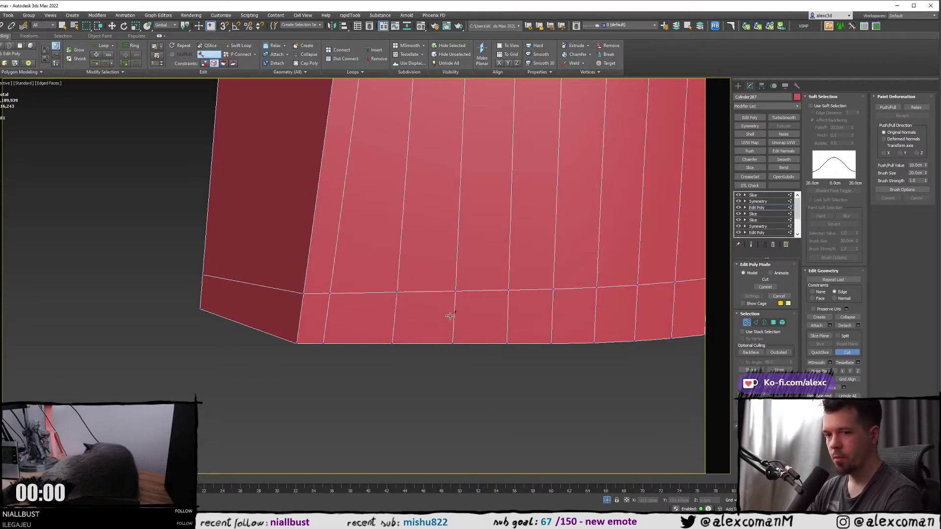
- Box-select the vertices where the vertical cut nearest the corner crosses the bottom band
middle_drag(449, 317, 421, 346)
scroll(412, 336, down, 2)
alt+middle_drag(418, 305, 433, 250)
scroll(366, 305, up, 3)
right_click(396, 299)
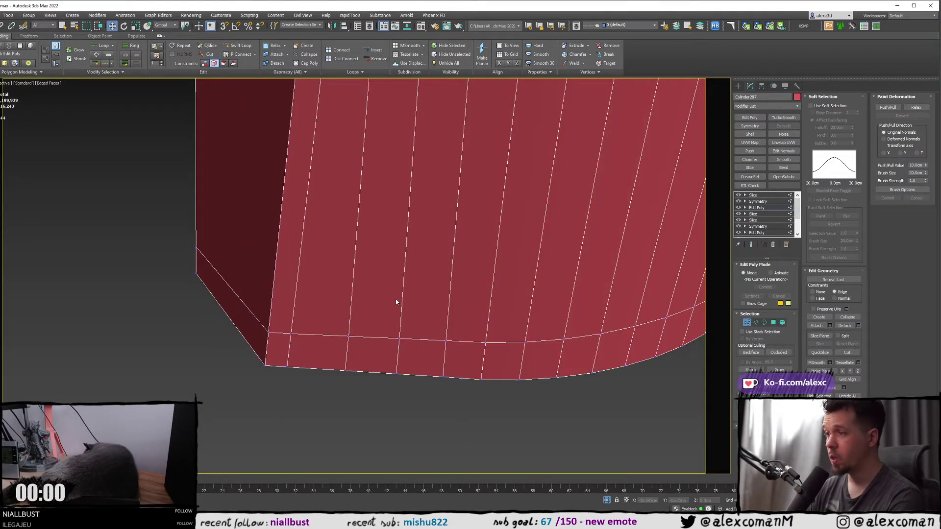
mouse_move(331, 307)
mouse_down()
mouse_move(357, 395)
mouse_move(345, 384)
mouse_up()
key(F3)
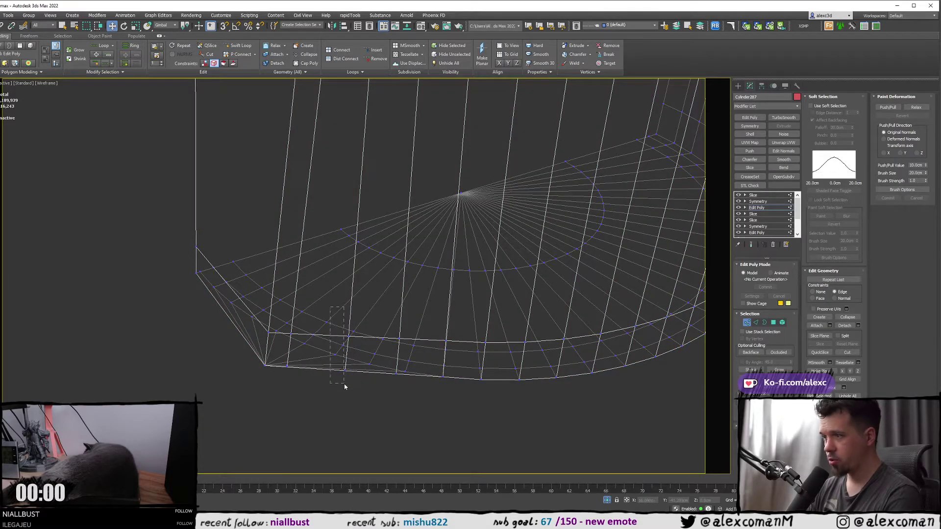
key(F3)
- Target-weld the row of fan vertices along the crosswise roof edge, inside the inner ring, onto that edge's centreline end vertex
mouse_move(349, 378)
alt+middle_down()
mouse_move(354, 327)
mouse_move(338, 318)
mouse_move(358, 312)
mouse_move(374, 325)
mouse_move(413, 299)
mouse_move(424, 307)
mouse_move(360, 355)
mouse_move(298, 341)
mouse_move(425, 327)
mouse_move(420, 343)
mouse_move(300, 327)
mouse_move(307, 321)
alt+middle_up()
scroll(261, 229, up, 2)
middle_drag(265, 221, 243, 228)
scroll(376, 200, down, 3)
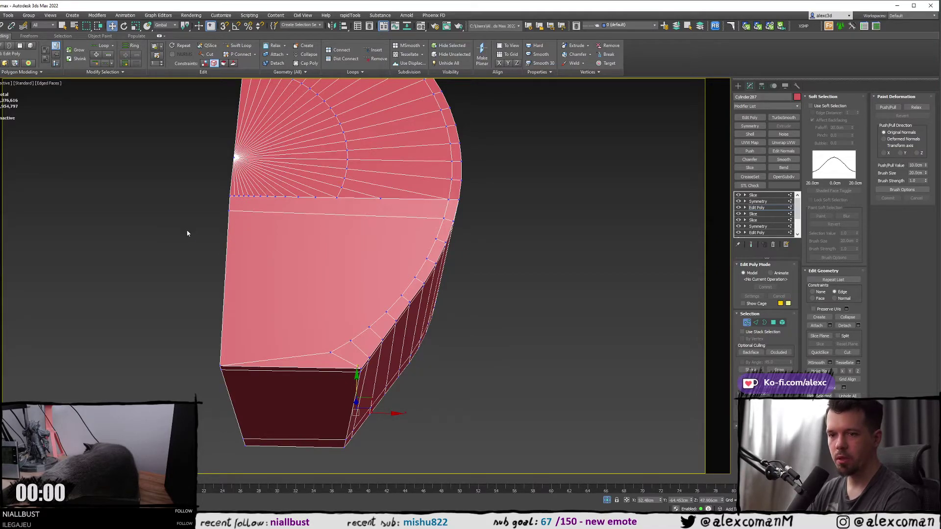
middle_drag(187, 233, 223, 245)
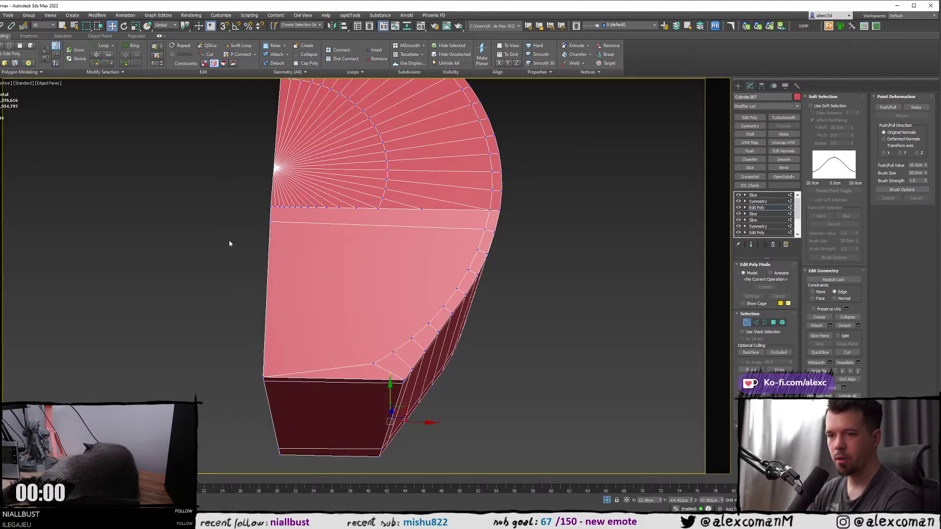
scroll(271, 233, up, 2)
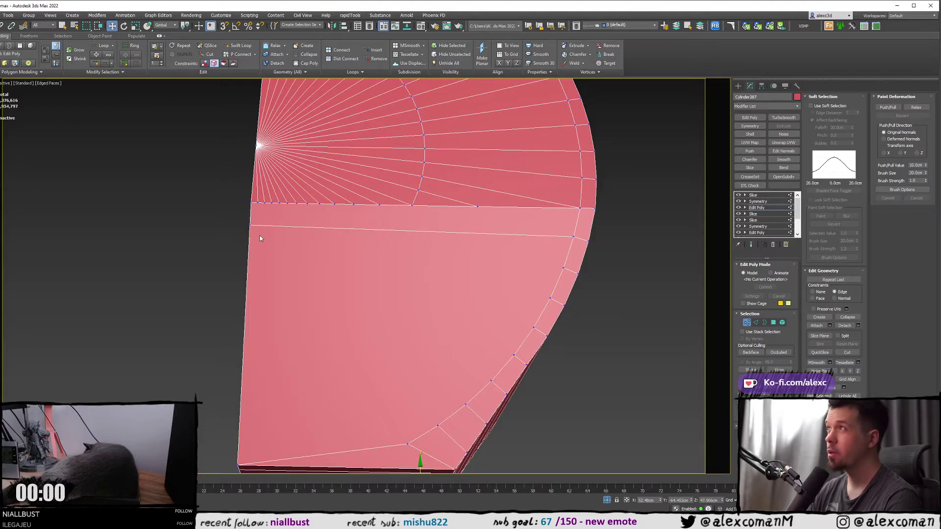
middle_drag(263, 205, 272, 229)
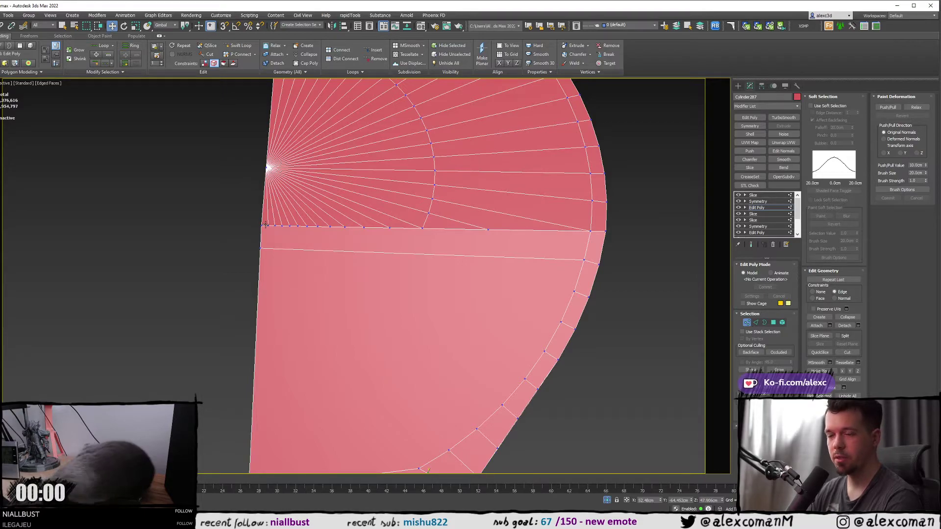
right_click(259, 220)
click(223, 268)
scroll(244, 256, up, 1)
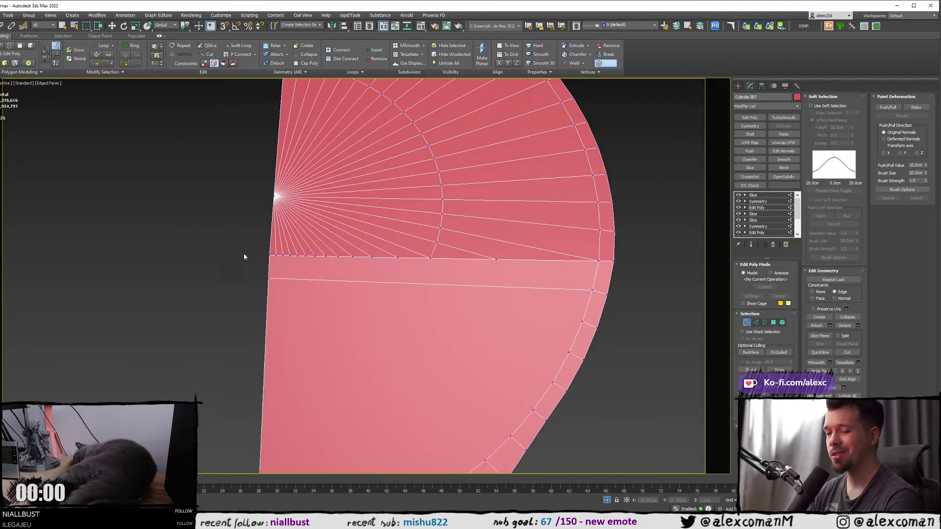
scroll(275, 253, up, 4)
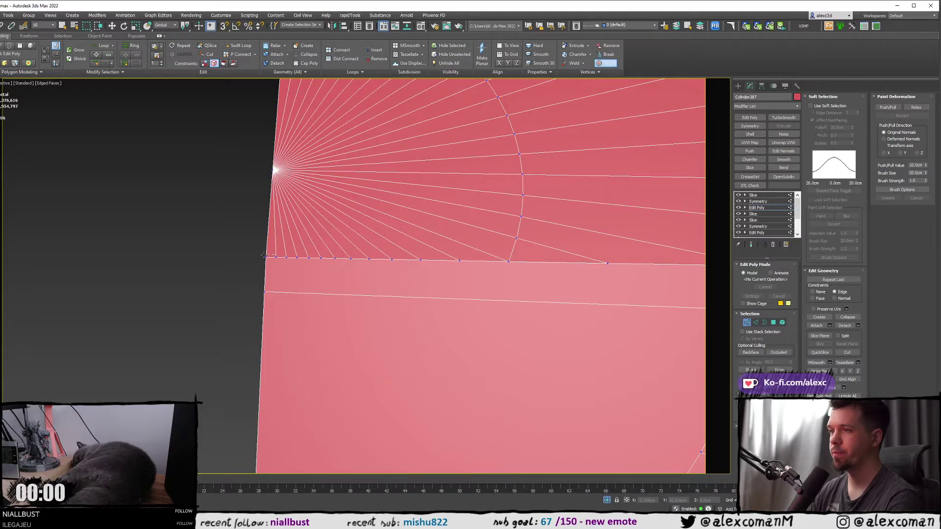
click(265, 255)
click(287, 257)
click(266, 257)
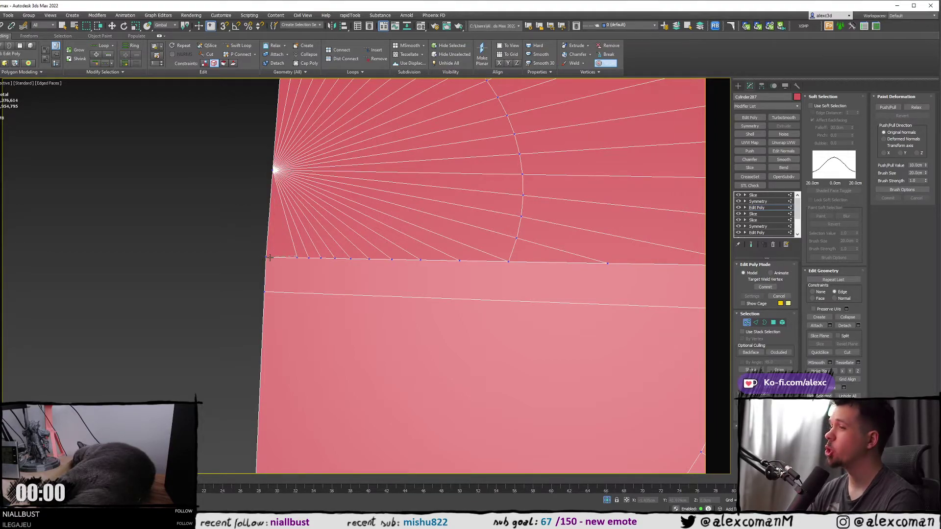
click(267, 257)
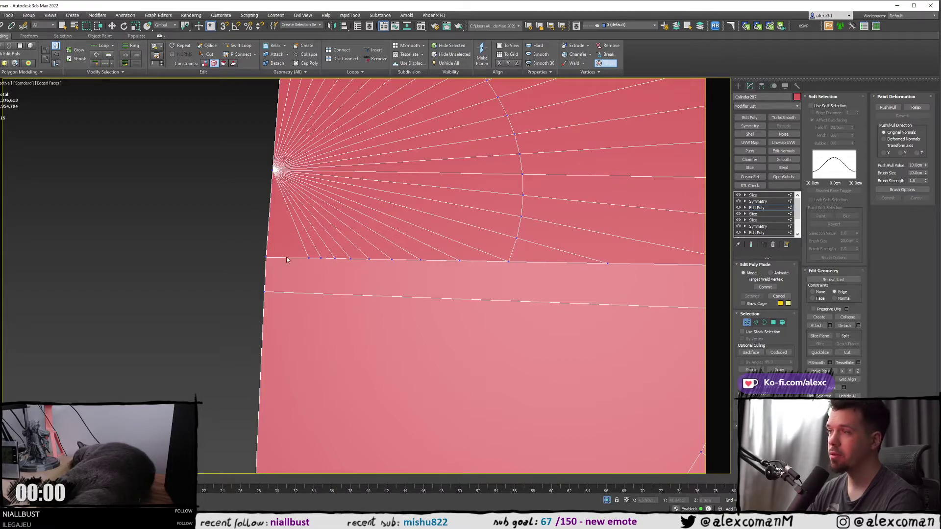
click(308, 257)
click(265, 256)
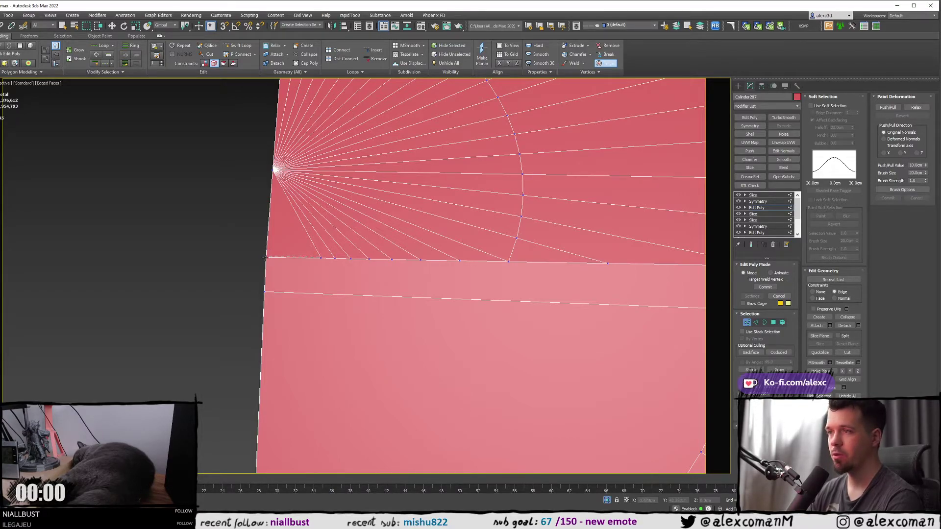
click(265, 257)
click(267, 258)
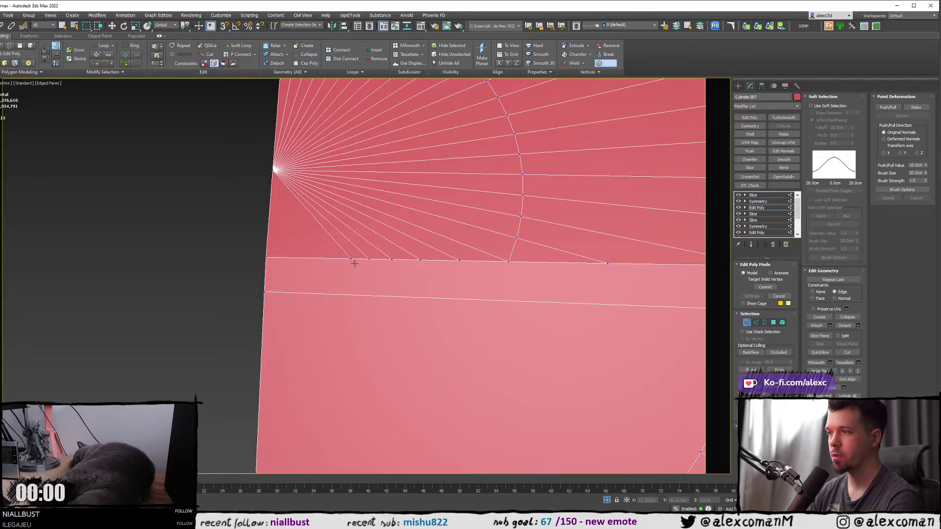
click(266, 258)
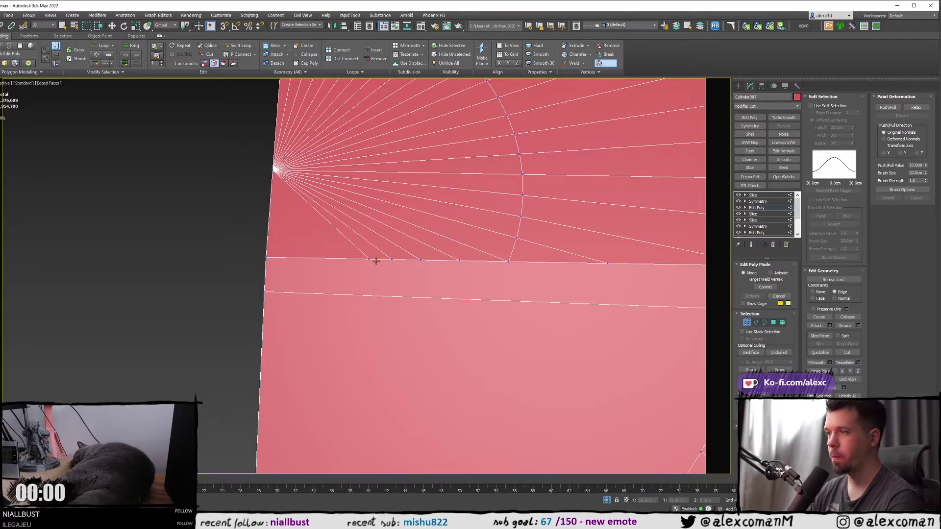
click(270, 257)
click(392, 259)
click(266, 256)
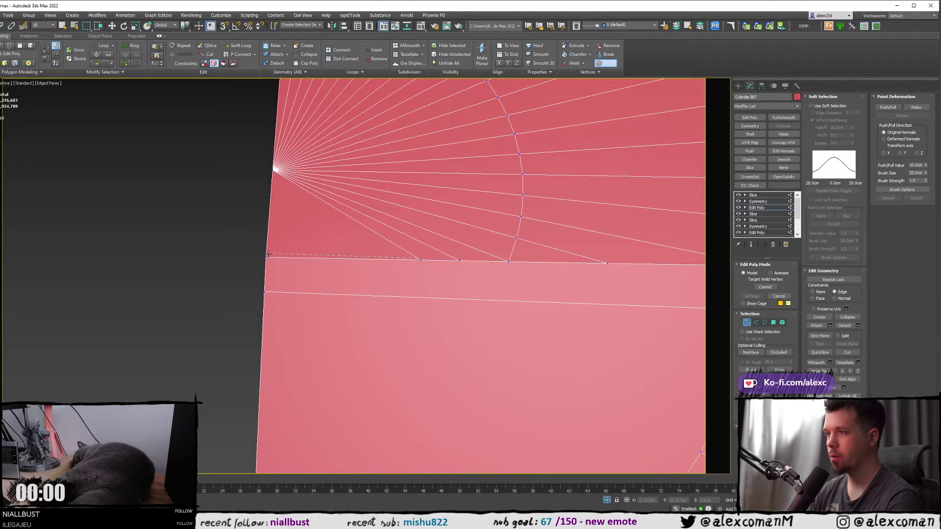
click(267, 255)
click(459, 259)
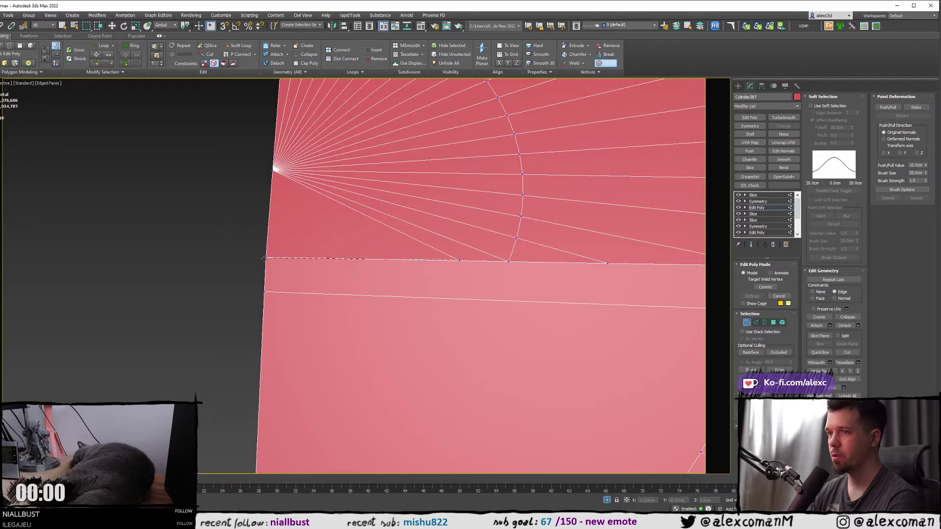
click(264, 258)
scroll(350, 216, down, 4)
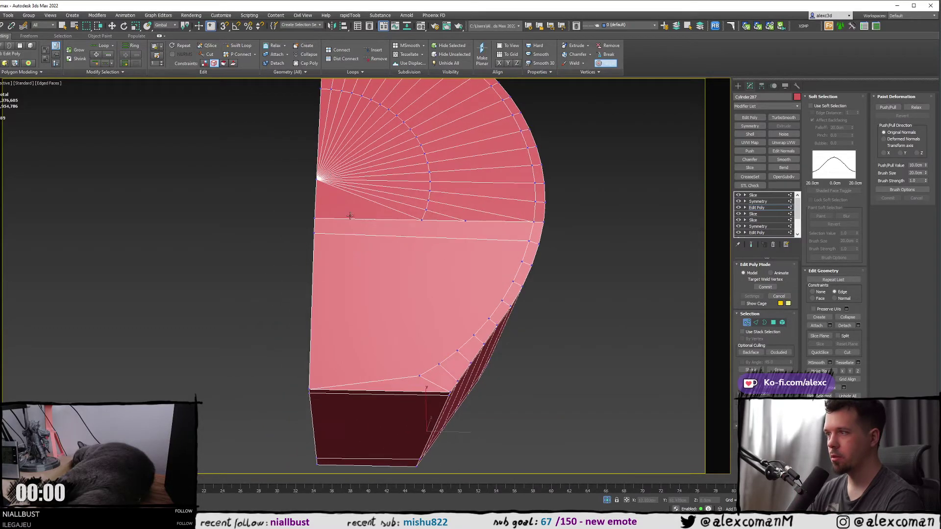
right_click(432, 240)
middle_drag(432, 239, 441, 220)
- Cut a lengthwise edge from the crosswise roof edge to the front edge and down the front face to its bottom
right_click(463, 208)
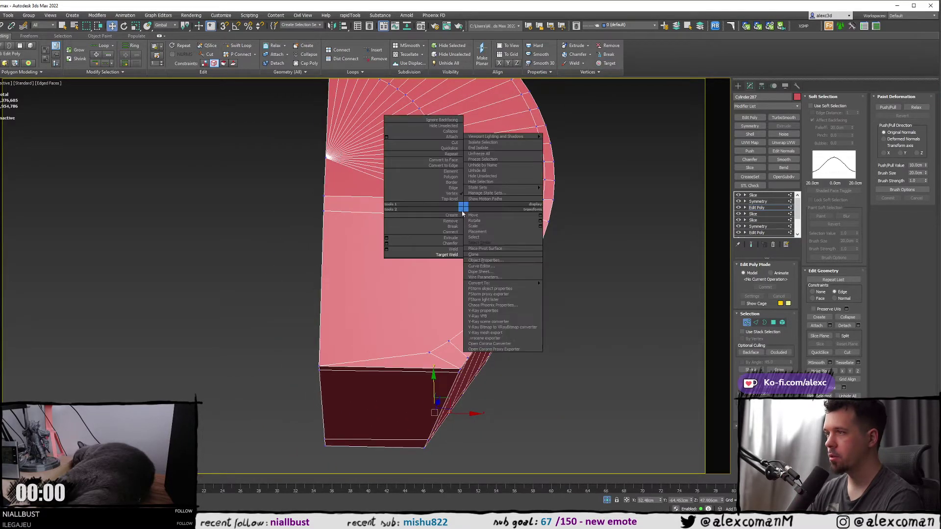
click(430, 254)
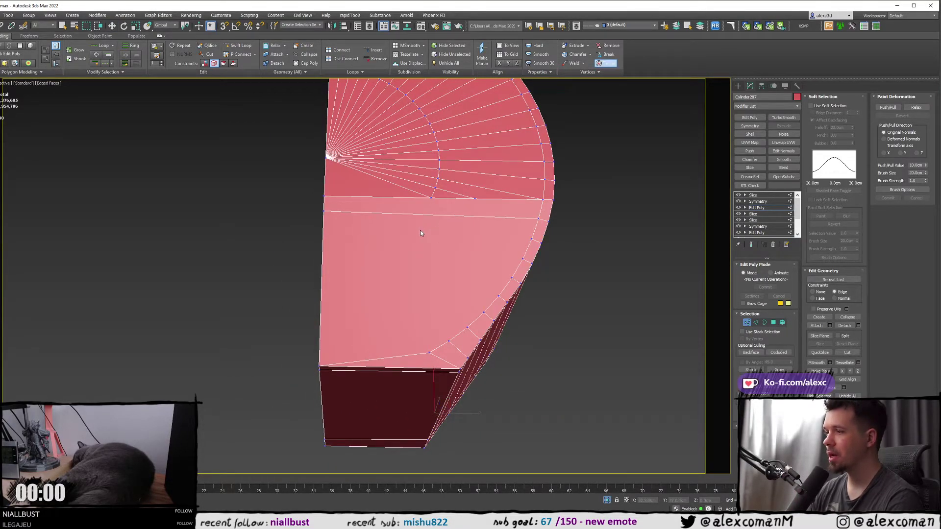
alt+middle_drag(416, 231, 388, 242)
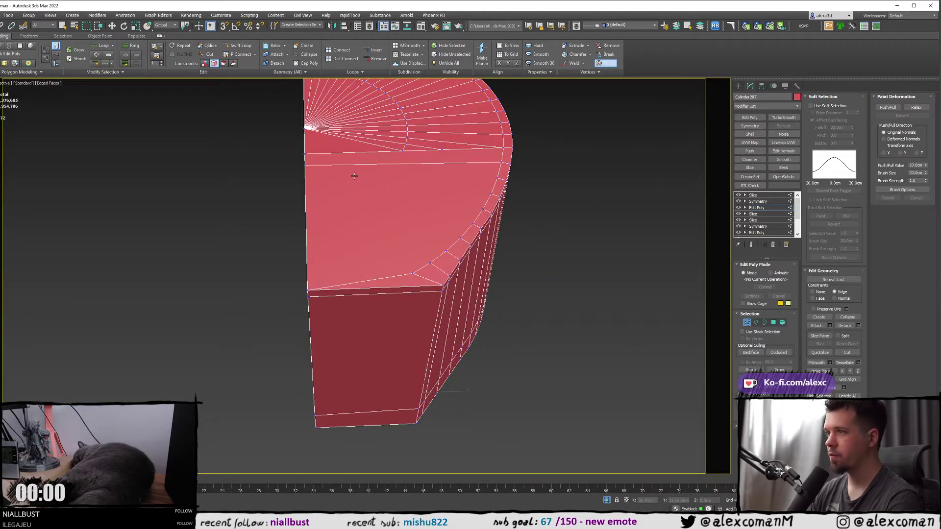
key(alt+c)
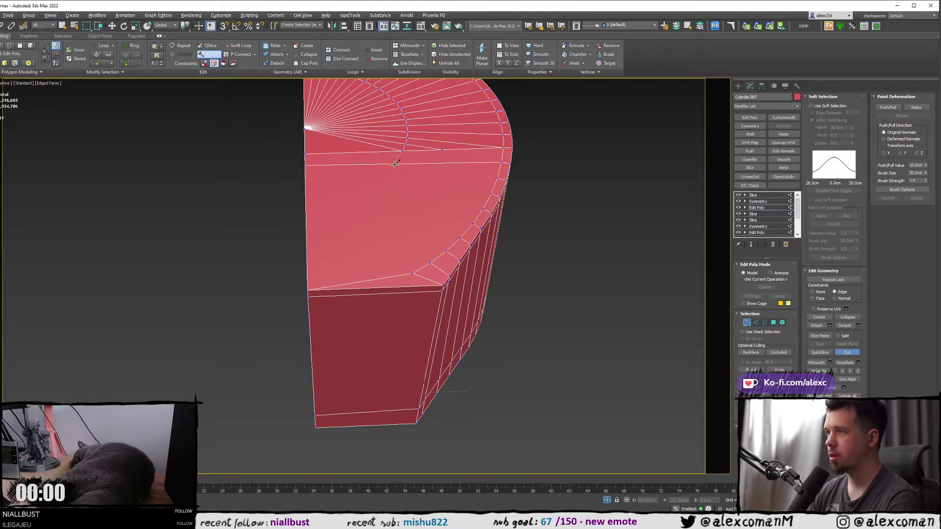
click(395, 164)
click(377, 281)
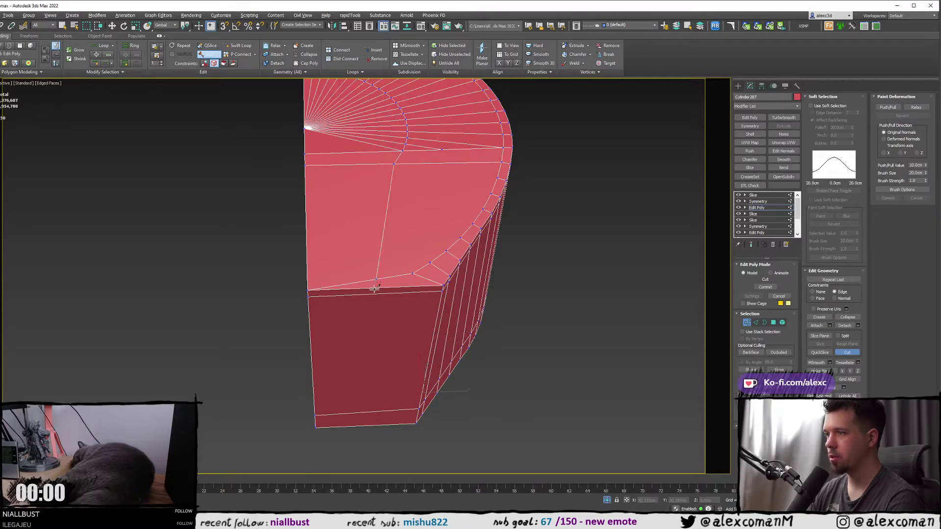
click(371, 427)
right_click(401, 357)
- Cut a new edge along the roof's front border from the lengthwise cut to the centreline, just behind the corner vertex
alt+middle_drag(401, 356, 331, 308)
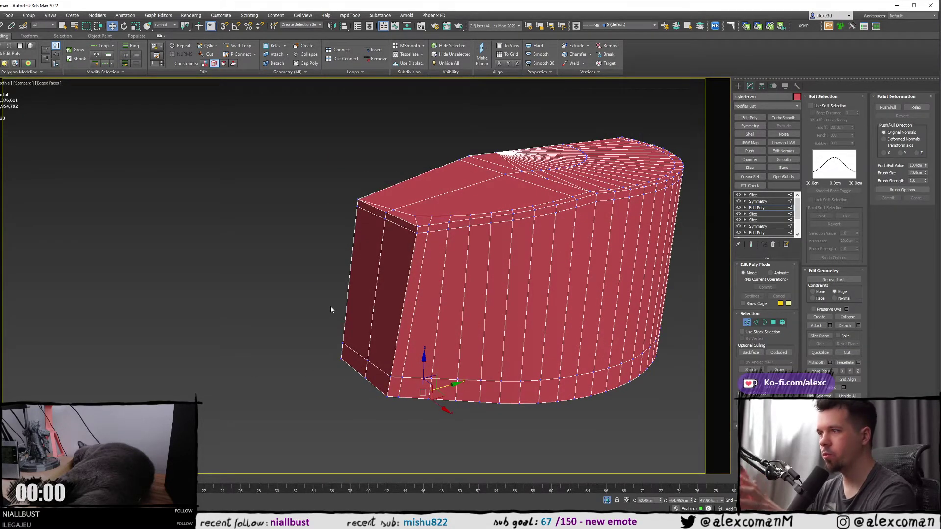
scroll(392, 218, up, 3)
alt+middle_drag(403, 237, 401, 243)
middle_drag(401, 243, 386, 223)
key(alt+c)
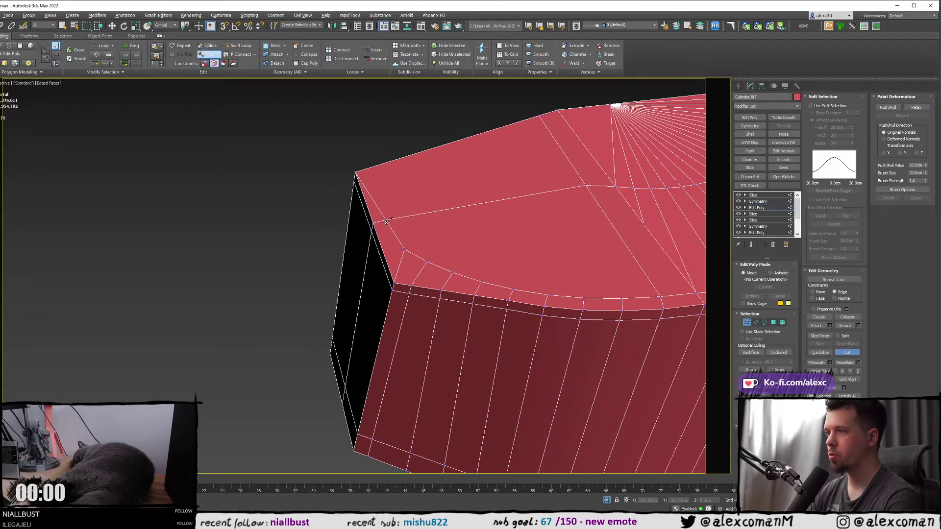
key(F3)
click(366, 169)
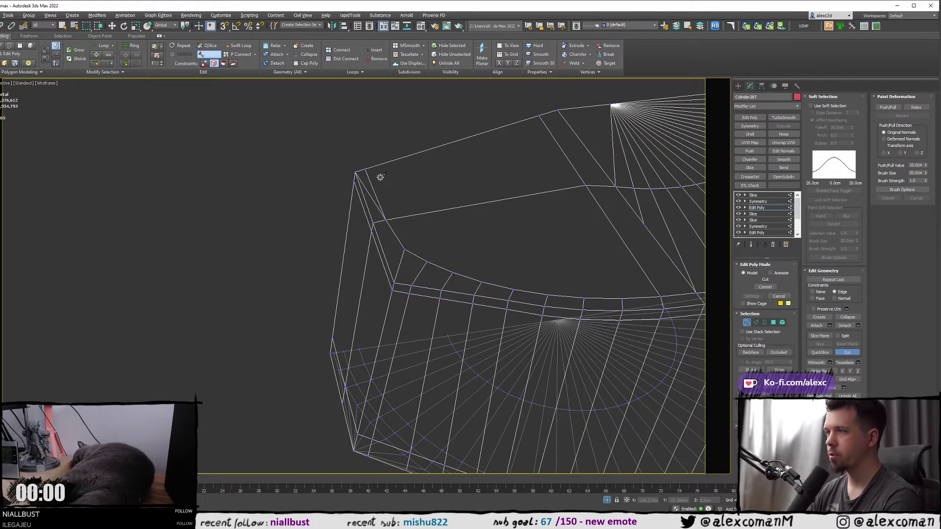
right_click(380, 177)
- Remove the old slanted edge running from the lengthwise cut to the centreline corner
key(2)
click(374, 195)
middle_drag(399, 214, 338, 192)
key(BackSpace)
- Slide the upper vertices of the front face's vertical cut along the front edges to just beside the curved corner
key(1)
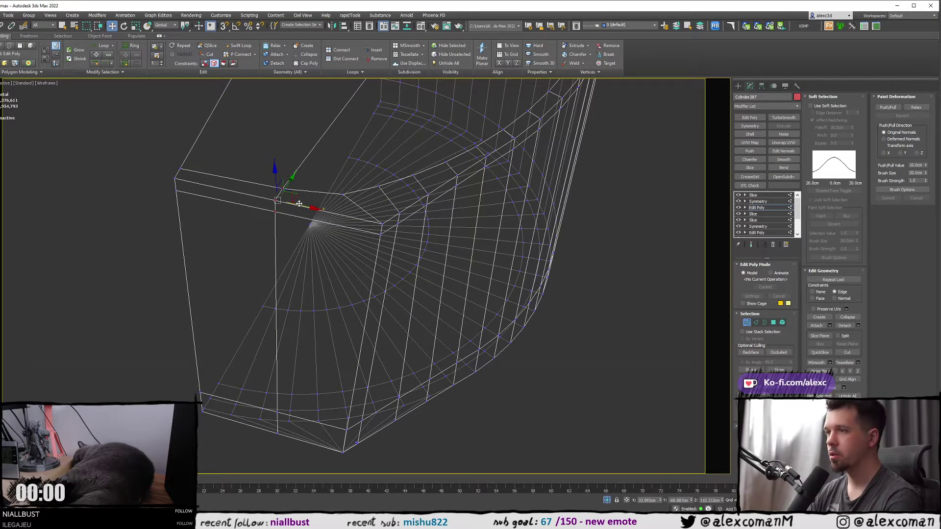
key(F3)
alt+middle_drag(289, 215, 319, 196)
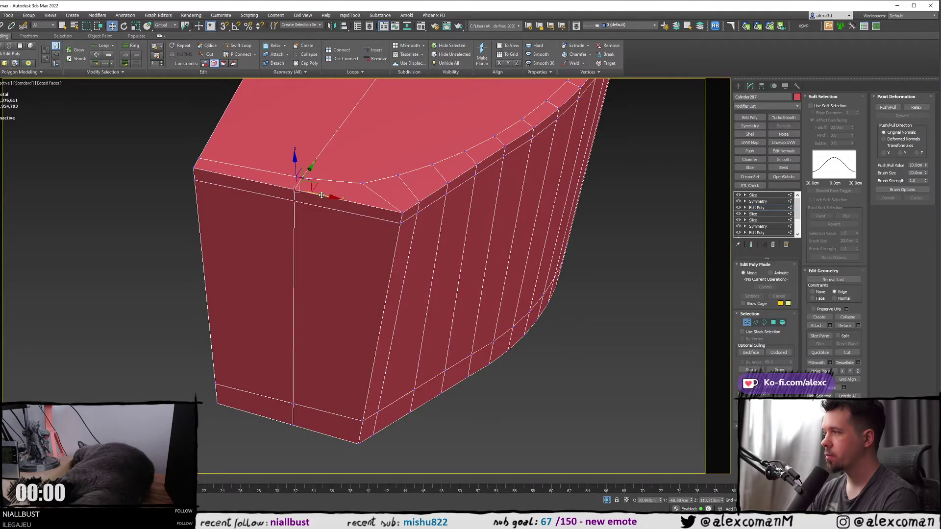
drag(319, 196, 415, 213)
- Slide the bottom edge of the front face's vertical cut sideways until it sits just beside the curved corner
middle_drag(368, 260, 325, 206)
key(F3)
key(2)
key(F3)
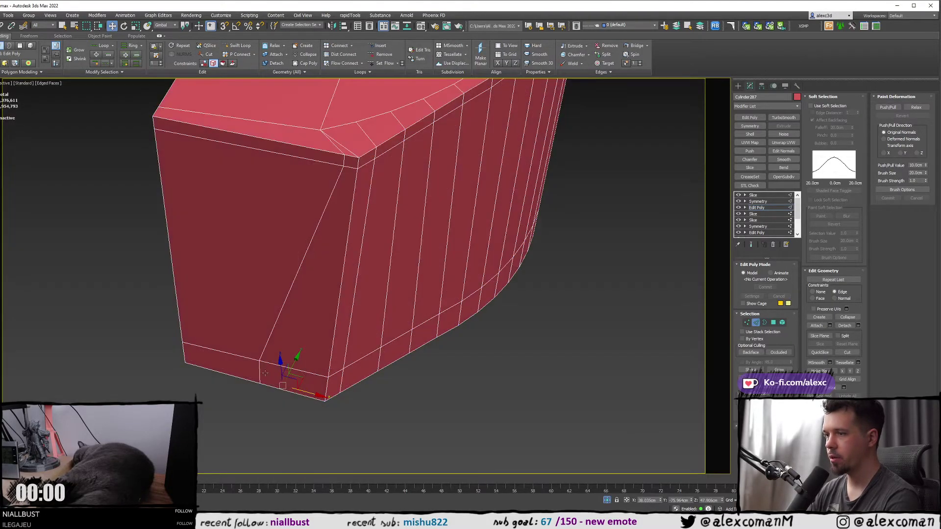
drag(260, 368, 352, 395)
drag(352, 397, 340, 397)
click(382, 395)
- Move the lengthwise cut's roof vertex beside the front corner and target weld the leftover rim vertex onto it
scroll(365, 206, up, 3)
middle_drag(342, 134, 370, 218)
key(1)
click(332, 199)
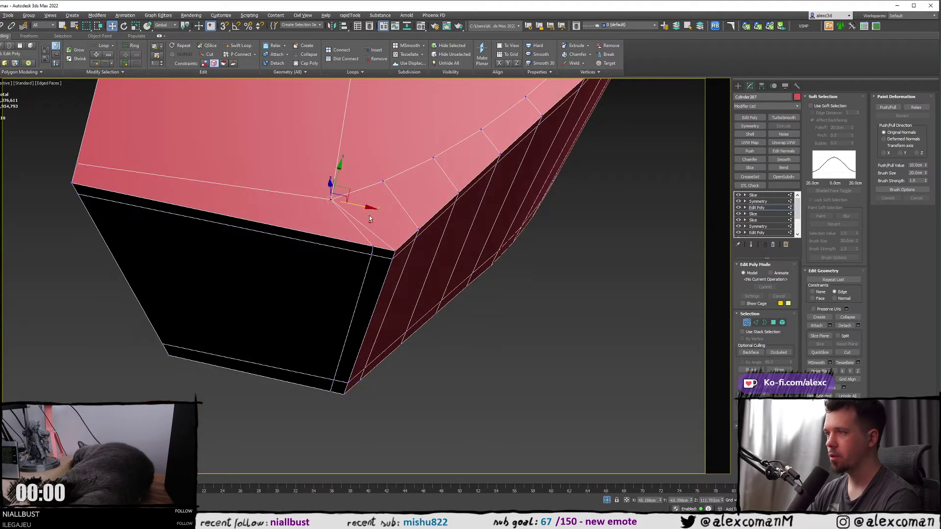
drag(347, 191, 379, 206)
right_click(343, 198)
click(318, 247)
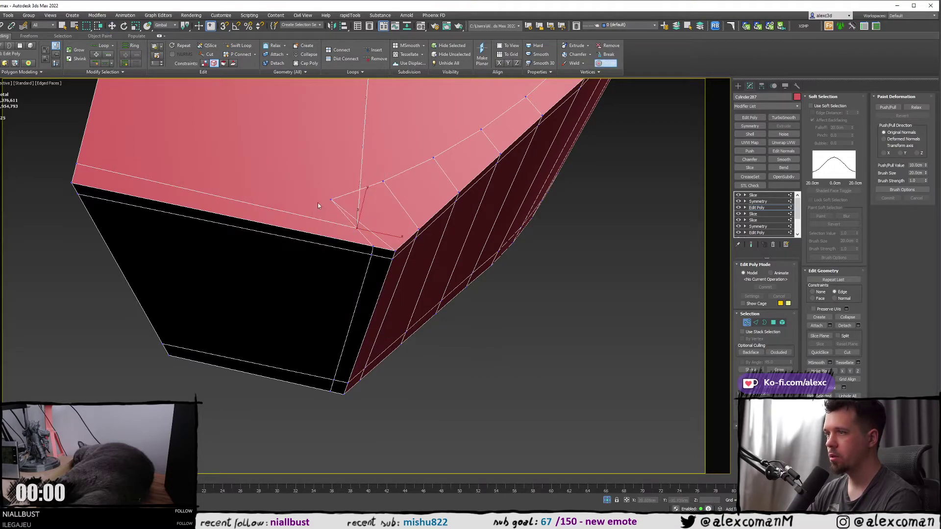
click(357, 228)
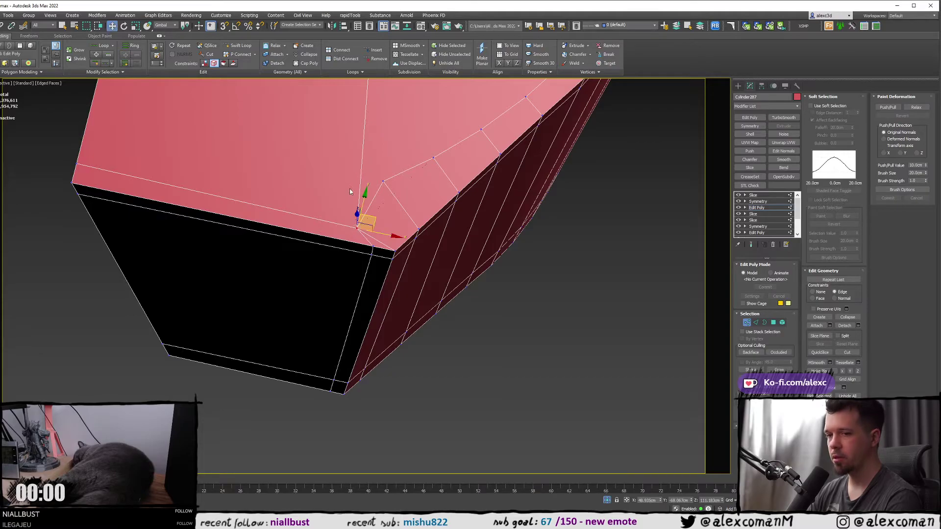
- Move the first inner rim vertex next to the front corner outward, in line with the roof border
middle_drag(252, 189, 292, 231)
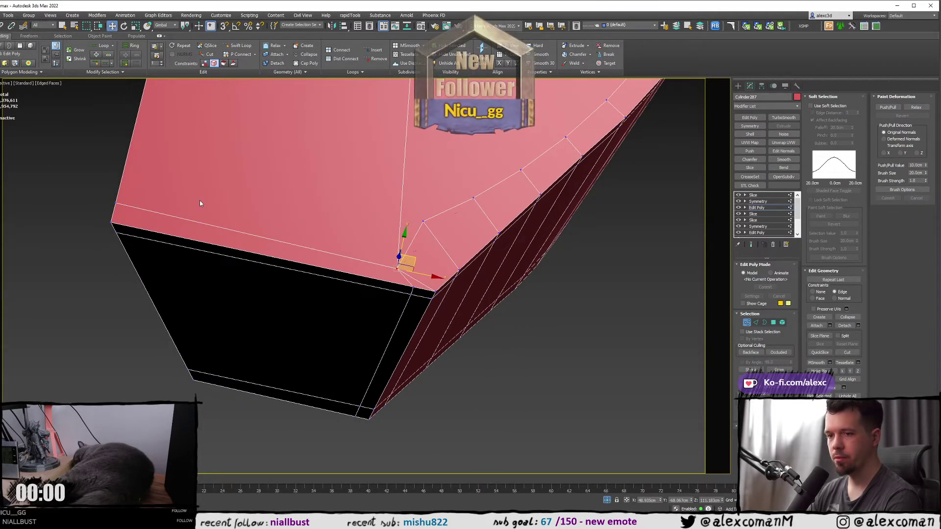
click(119, 203)
alt+middle_drag(228, 216, 141, 195)
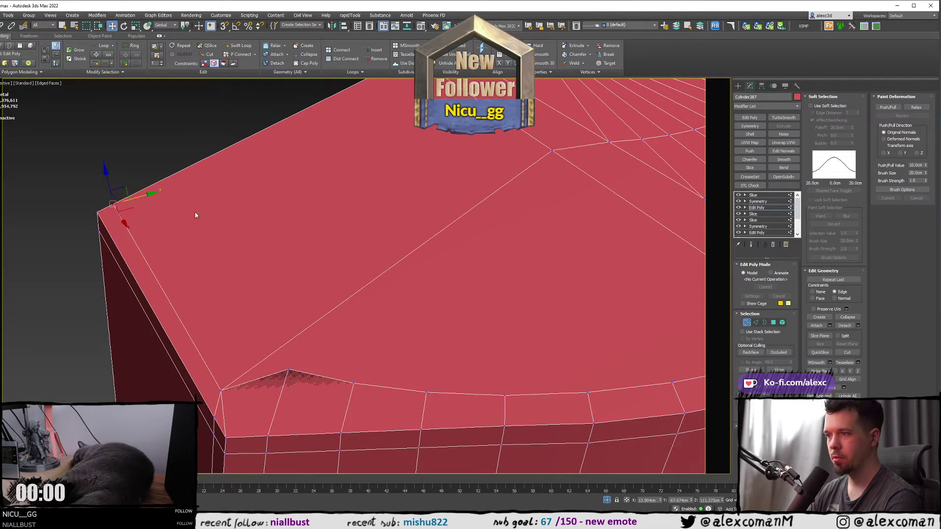
alt+middle_drag(195, 212, 295, 244)
click(275, 298)
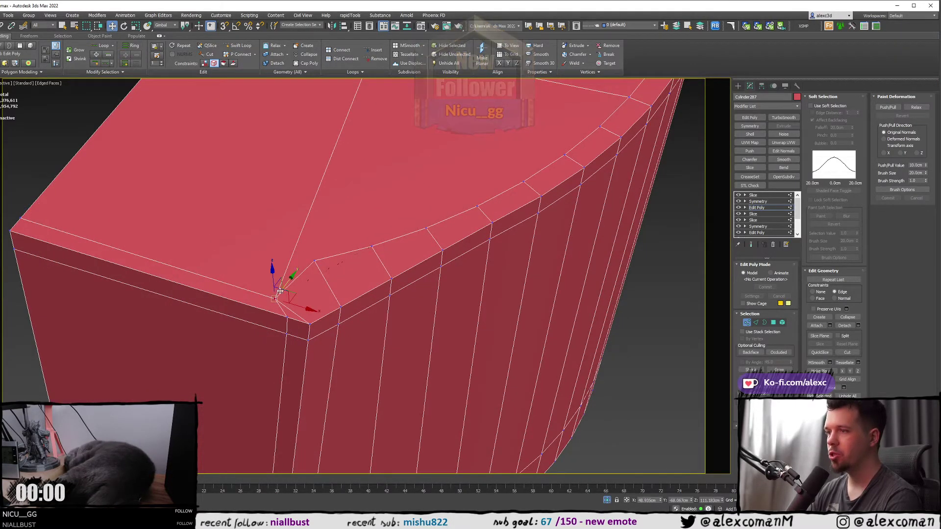
alt+middle_drag(276, 294, 336, 248)
right_click(336, 249)
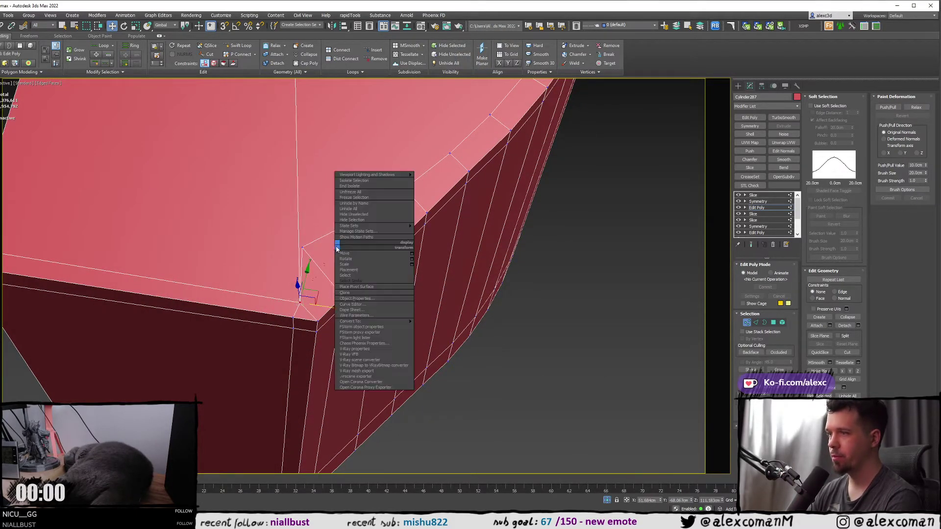
click(345, 253)
click(303, 246)
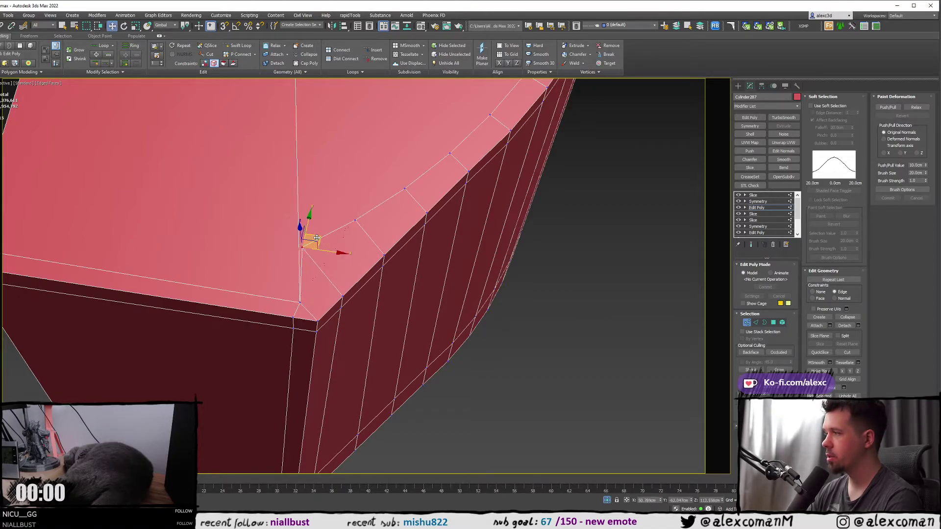
drag(319, 241, 340, 268)
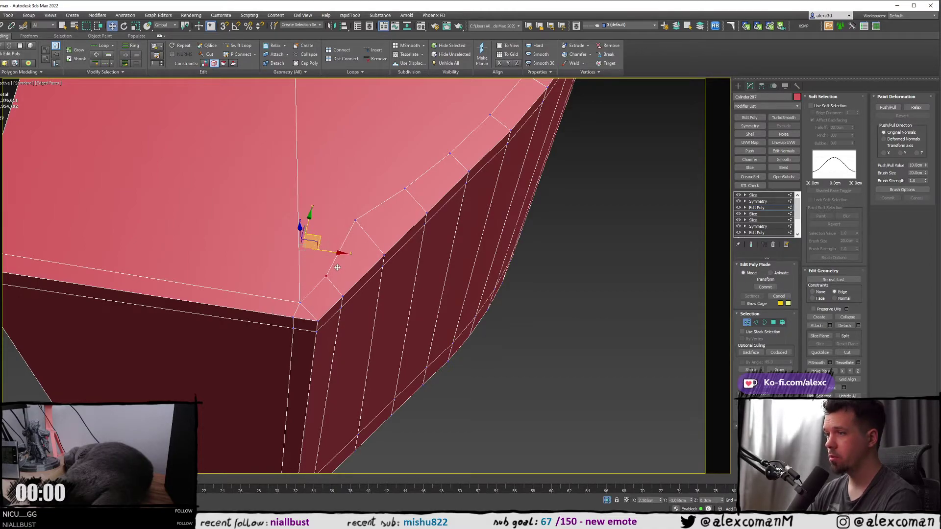
- Cut a series of parallel edges across the roof's front section, joining the inner rim vertices to the centreline
alt+middle_drag(336, 267, 536, 275)
key(alt+c)
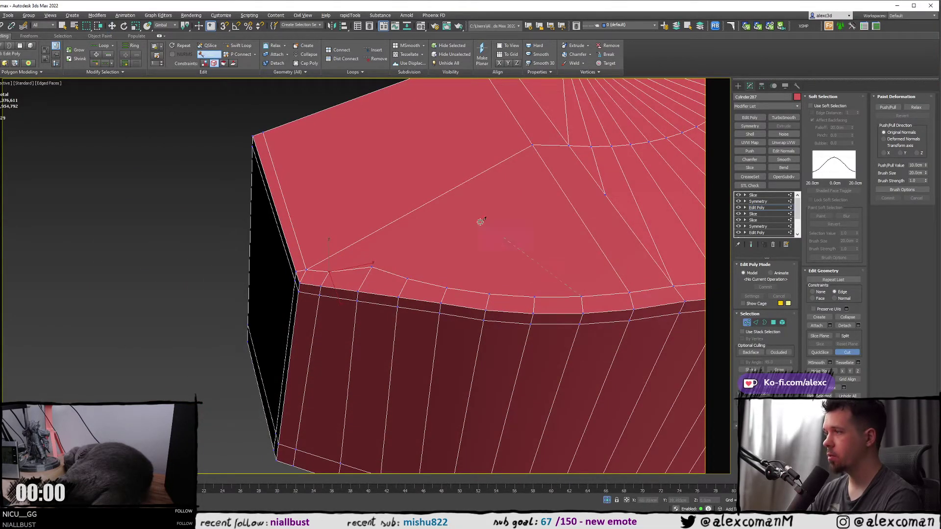
middle_drag(458, 117, 424, 157)
click(420, 96)
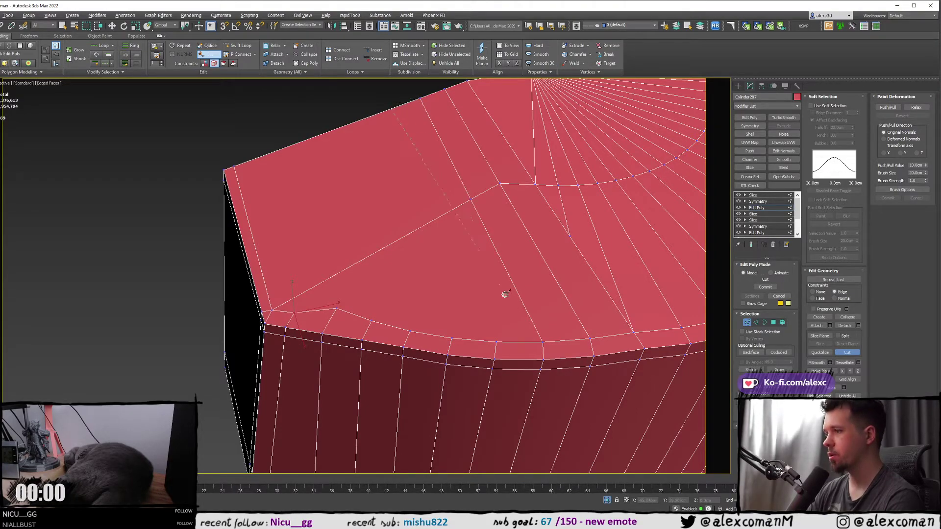
click(494, 338)
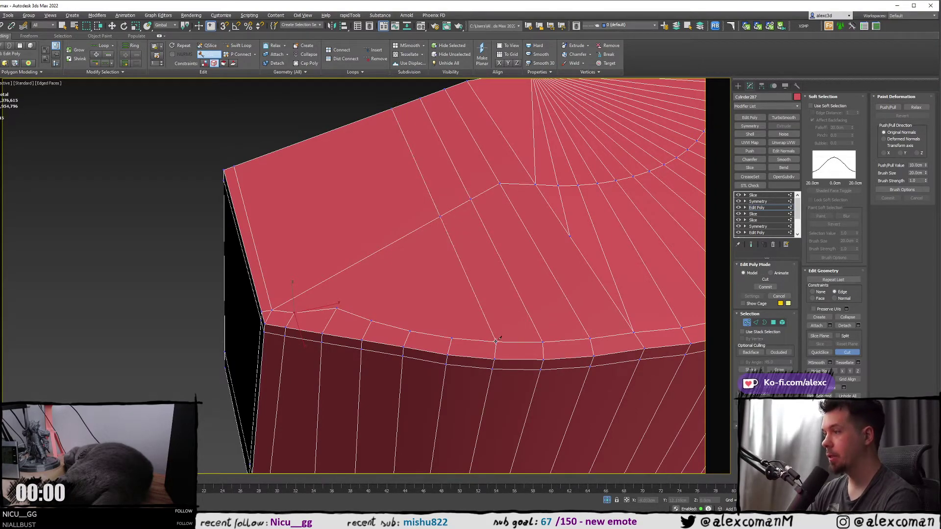
click(451, 337)
click(365, 118)
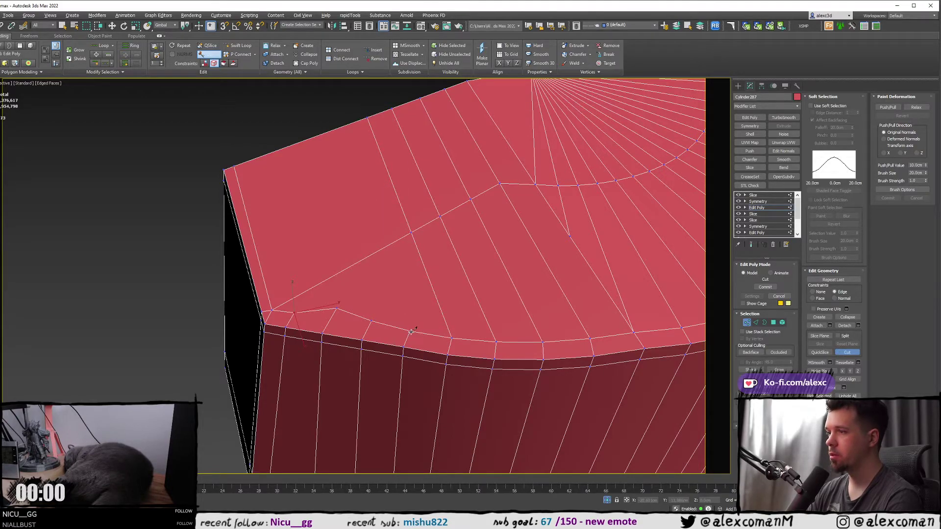
click(341, 127)
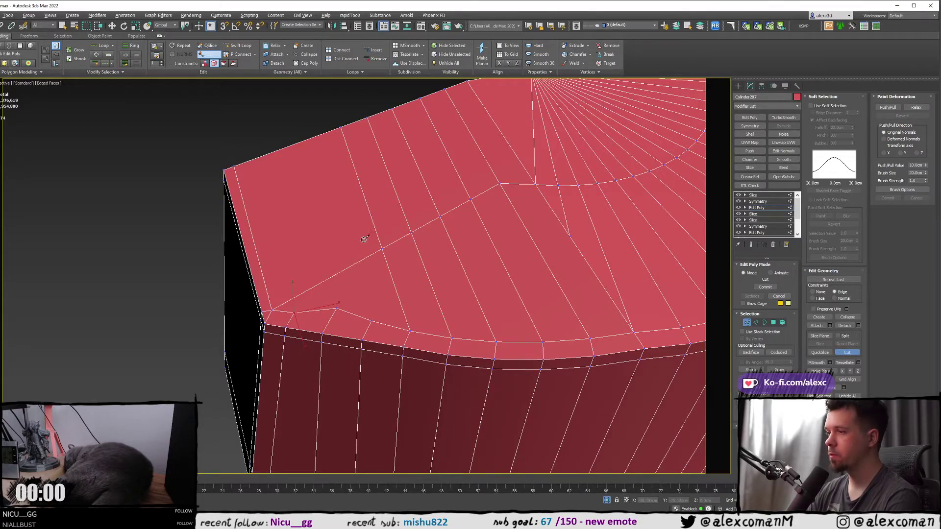
click(372, 322)
click(316, 137)
right_click(316, 137)
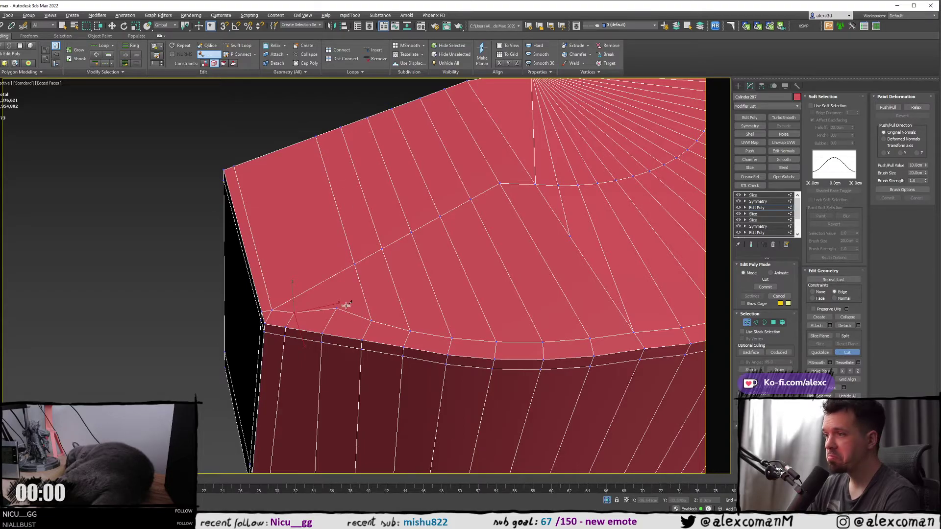
click(290, 146)
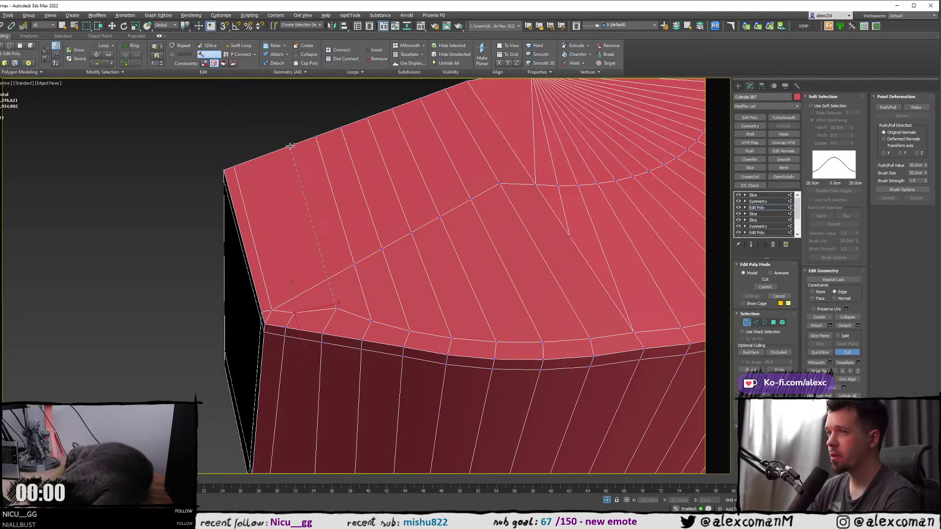
right_click(312, 226)
right_click(312, 226)
- Nudge the next two inner rim vertices toward the outer edge to even out the roof border near the corner
scroll(329, 279, up, 2)
click(339, 318)
alt+middle_drag(346, 287, 403, 257)
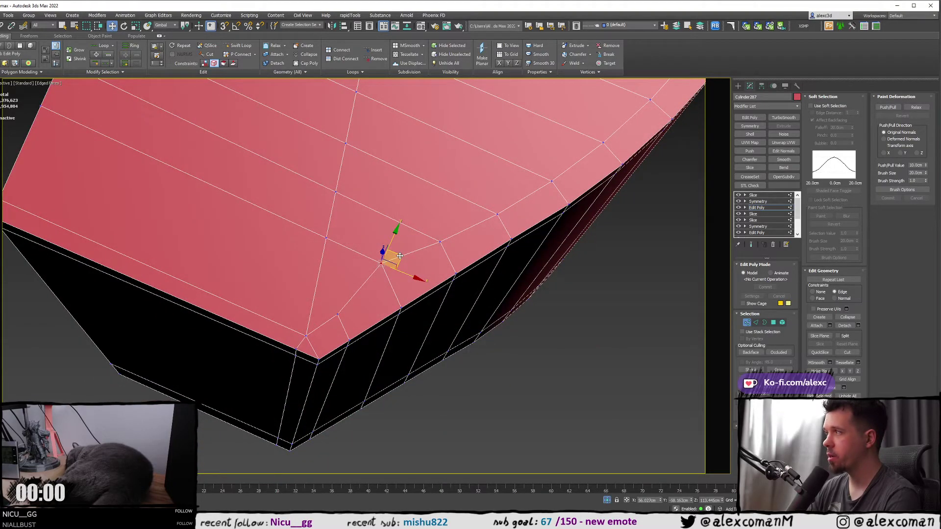
drag(400, 256, 408, 271)
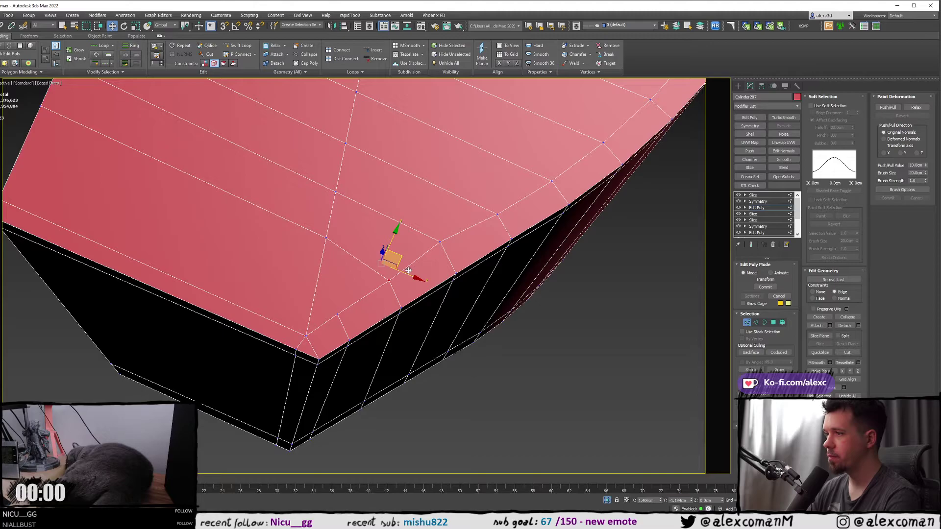
click(440, 241)
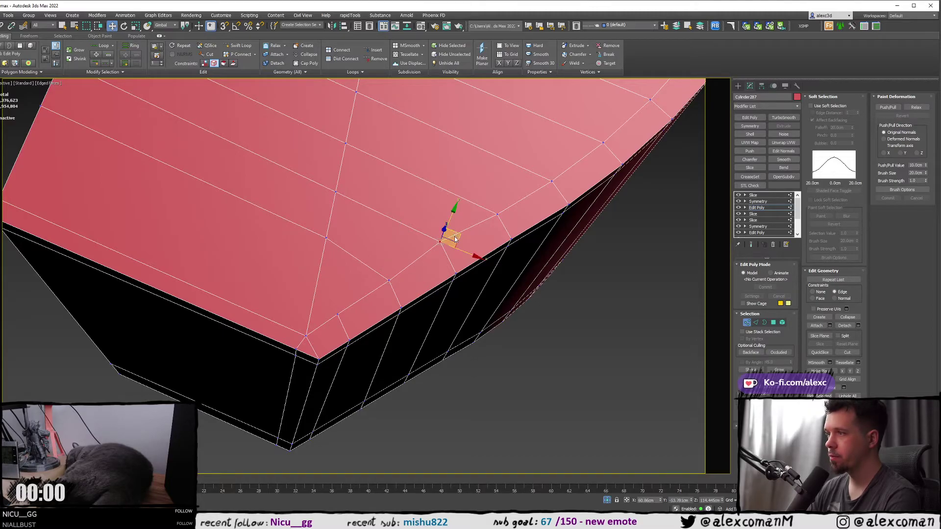
drag(461, 233, 460, 238)
alt+middle_drag(460, 238, 423, 223)
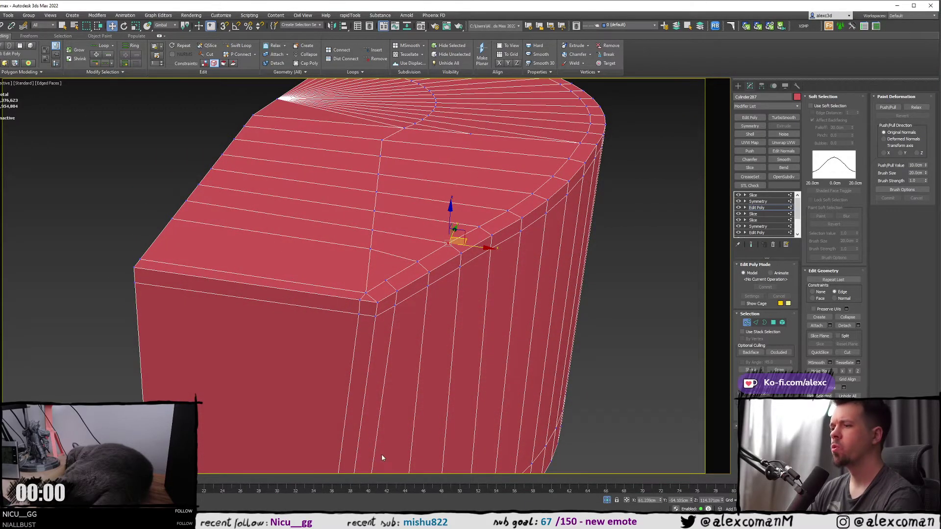
key(alt+Tab)
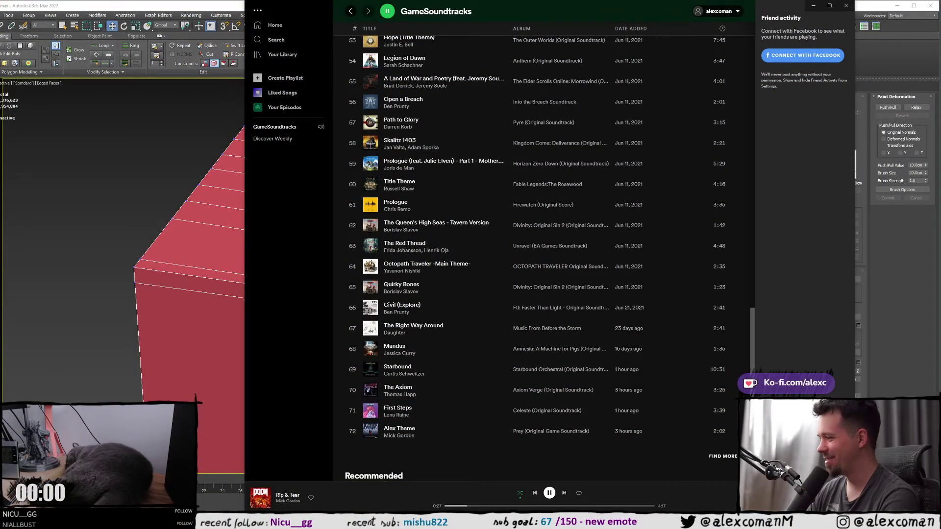
key(alt+Tab)
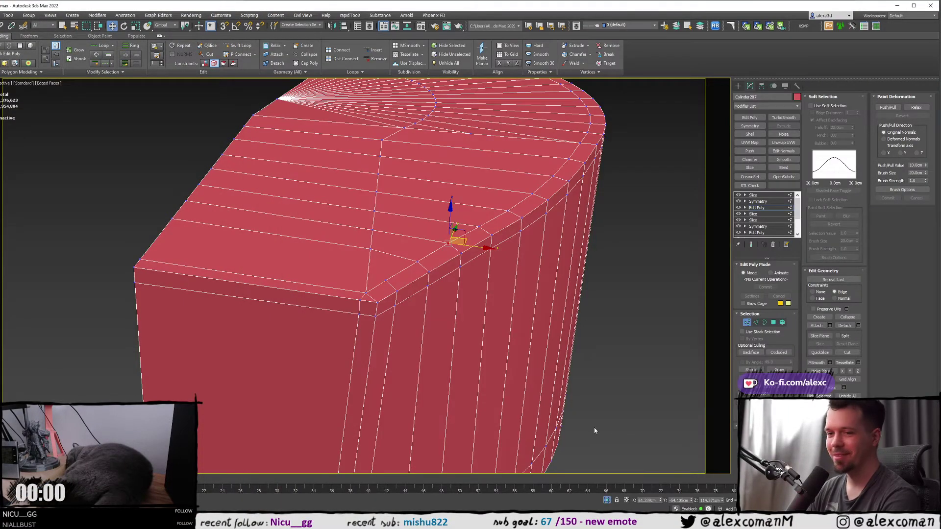
- Insert a Swift Loop beside the lengthwise roof edge, running over the roof border and down the front face
alt+middle_drag(394, 329, 387, 227)
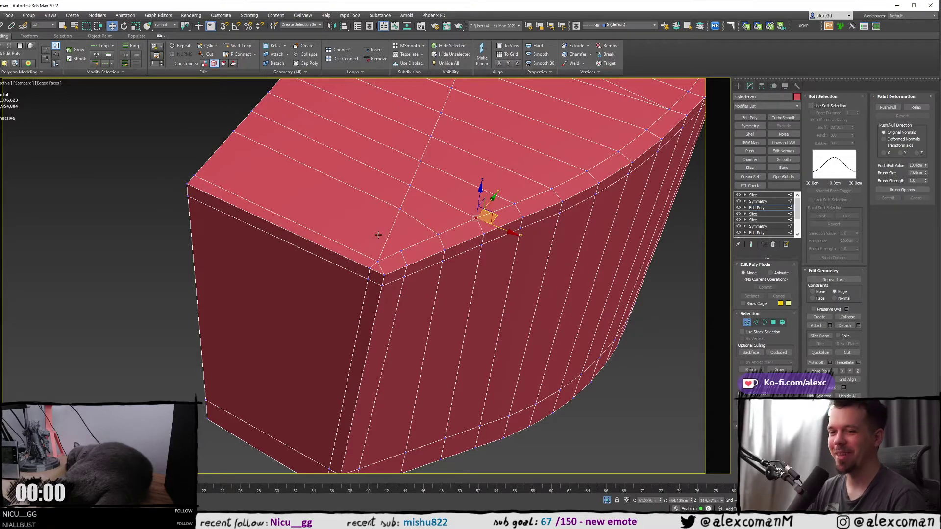
alt+middle_drag(379, 235, 401, 282)
alt+middle_drag(422, 248, 439, 206)
scroll(478, 226, down, 2)
key(alt+1)
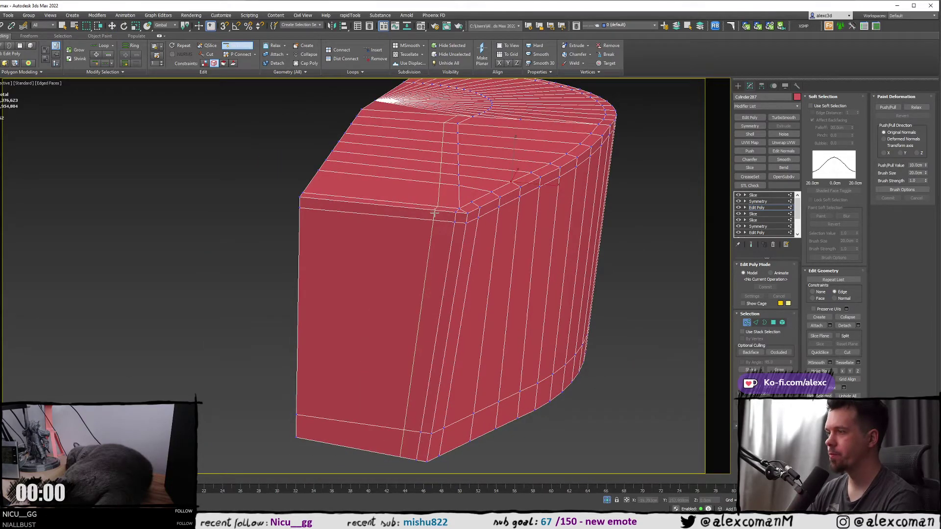
click(436, 211)
right_click(441, 213)
- Slide the new loop's rear vertex along the crosswise roof edge toward the centreline and cut an edge from it to the fan's centre
middle_drag(458, 116, 445, 287)
scroll(457, 205, up, 4)
click(449, 216)
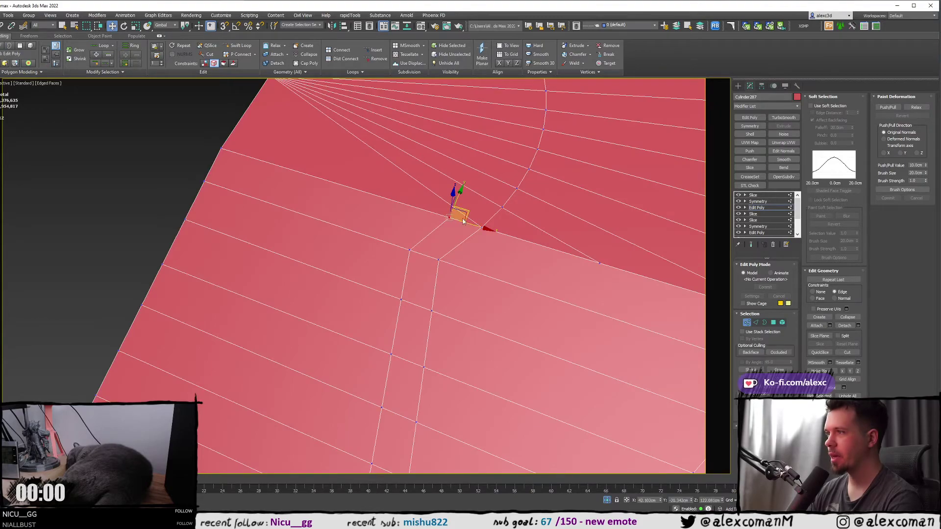
drag(468, 221, 445, 214)
alt+middle_drag(442, 213, 440, 217)
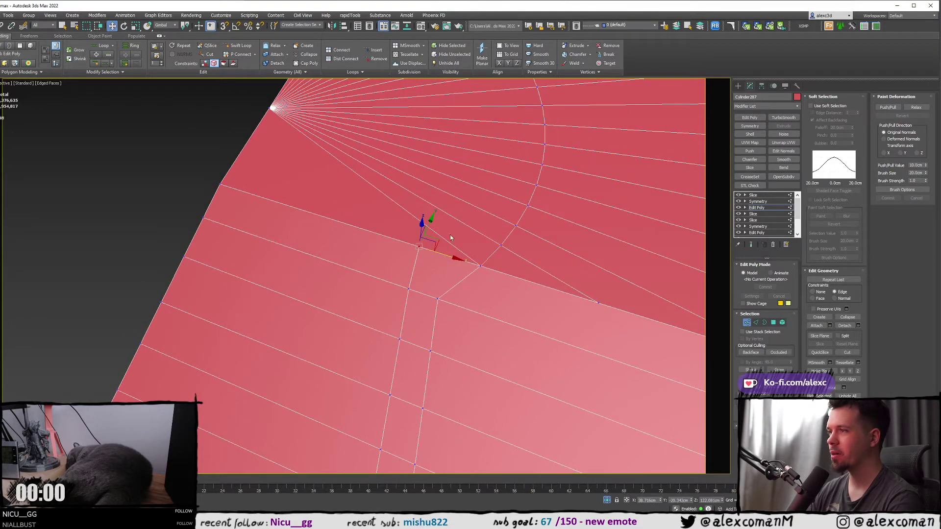
key(alt+c)
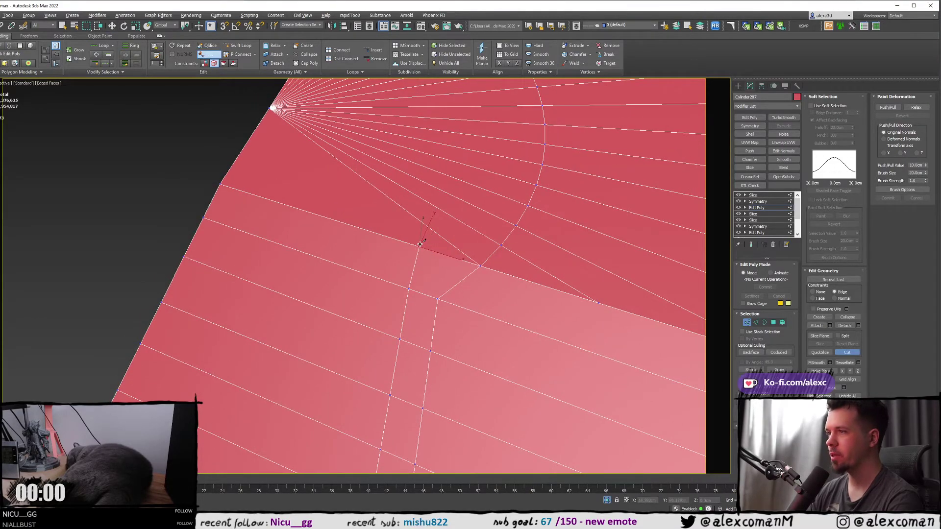
click(271, 108)
right_click(339, 140)
right_click(338, 140)
- Cut an edge from the loose fan vertex on the crosswise roof edge to the rearmost bend of the original lengthwise edge
scroll(420, 133, down, 5)
scroll(448, 213, up, 2)
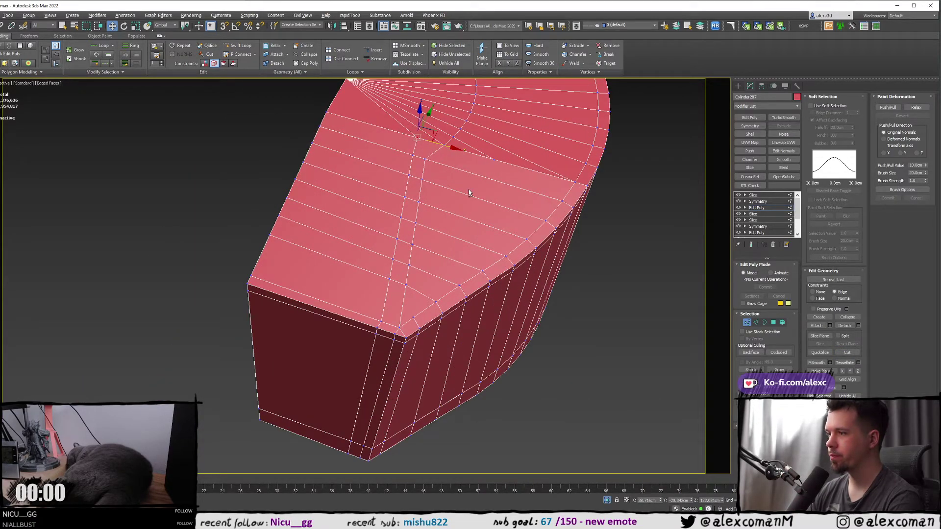
key(alt+c)
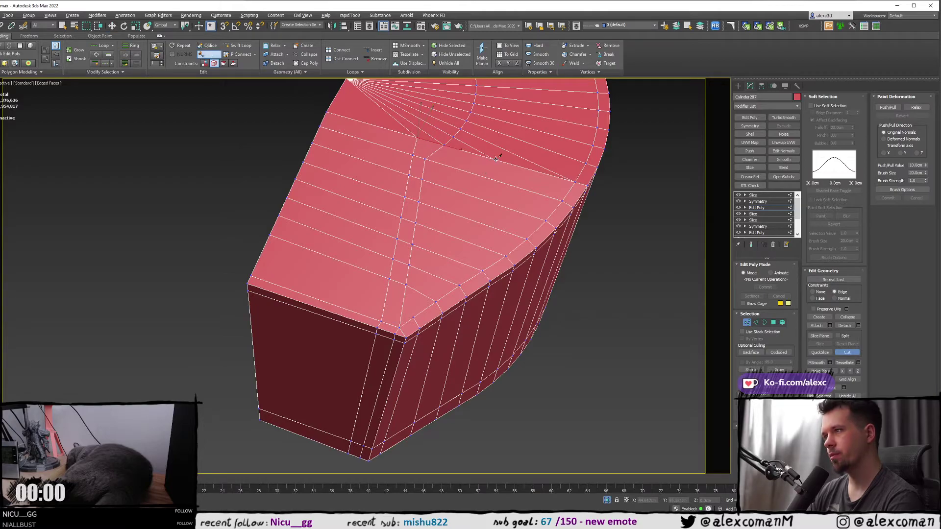
click(495, 159)
click(425, 158)
right_click(477, 172)
right_click(477, 171)
- Select the roof's complete outer edge loop and show the modifier stack's end result with both halves
alt+middle_drag(504, 194, 469, 194)
alt+middle_drag(492, 230, 472, 210)
key(2)
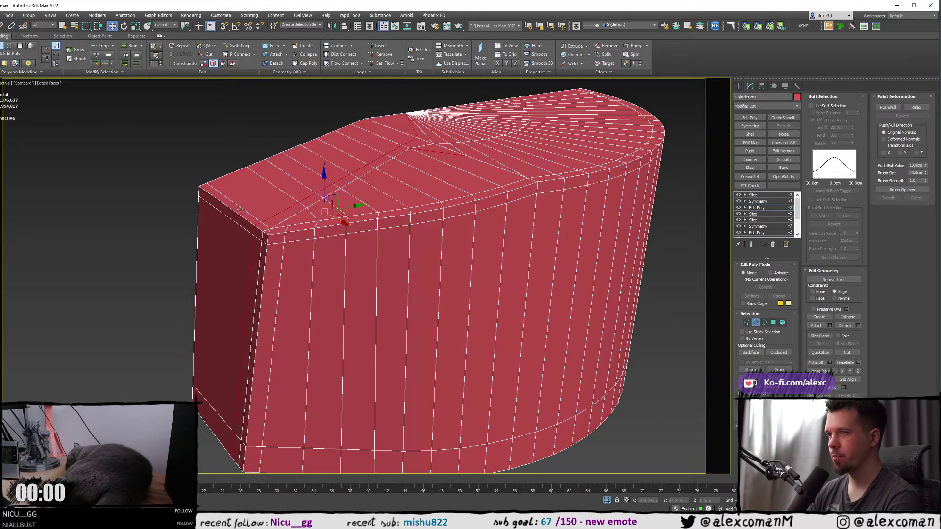
double_click(240, 215)
alt+middle_drag(288, 220, 375, 217)
key(grave)
scroll(409, 219, down, 6)
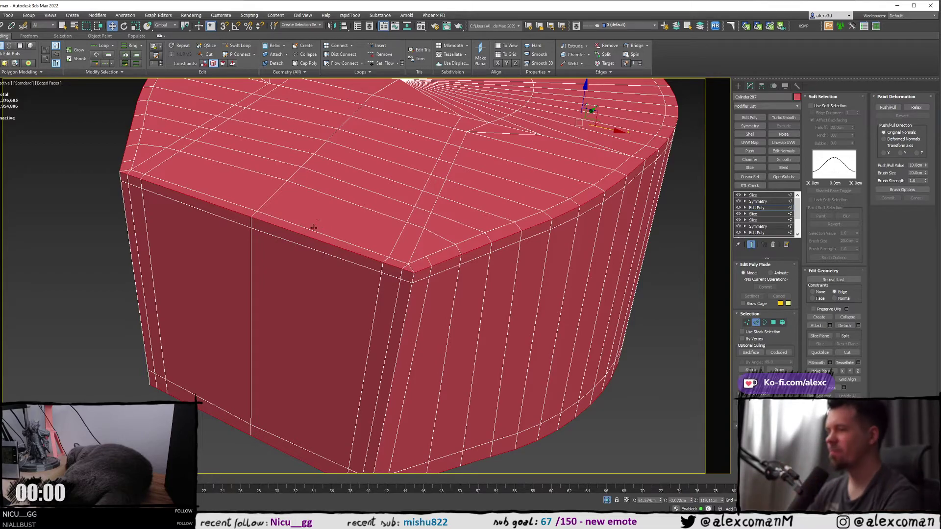
- Chamfer the selected outer roof edge loop by 0.17 cm with one segment
right_click(443, 241)
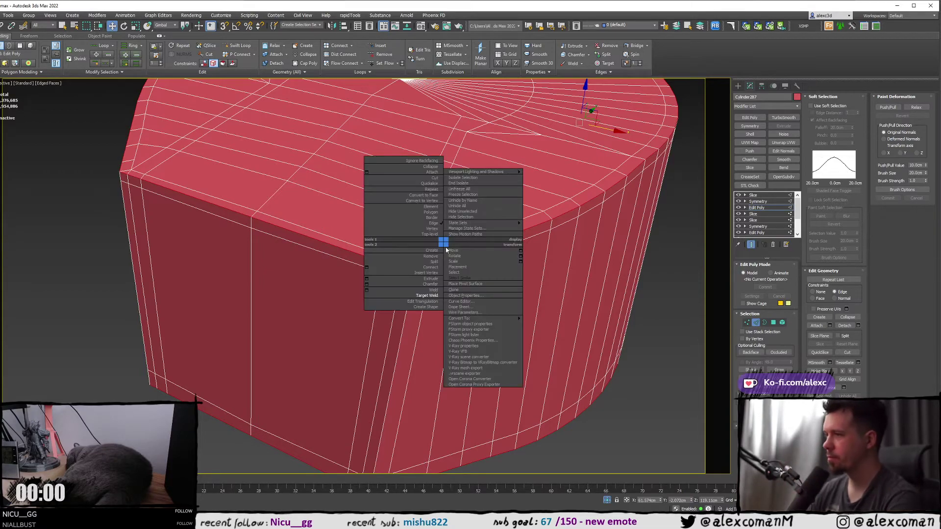
click(367, 285)
scroll(340, 260, up, 3)
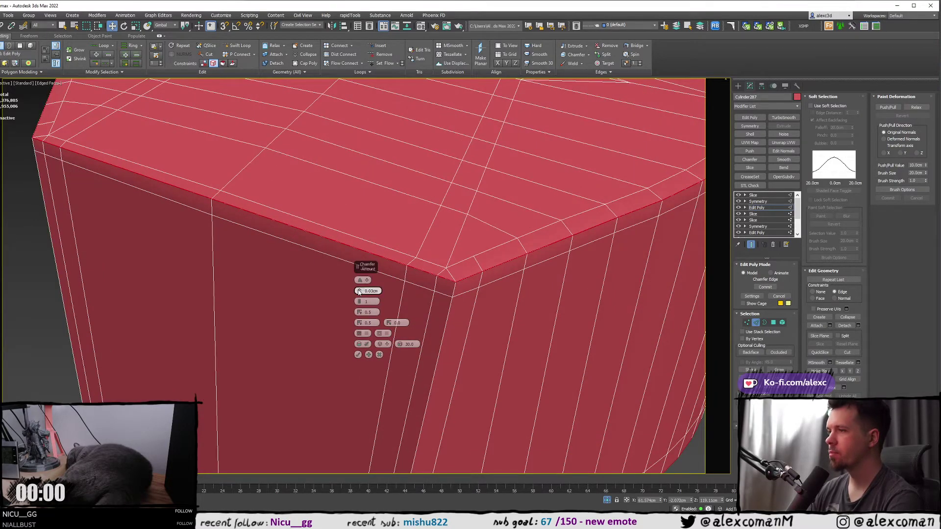
drag(358, 292, 359, 290)
middle_drag(299, 235, 239, 228)
scroll(268, 232, up, 2)
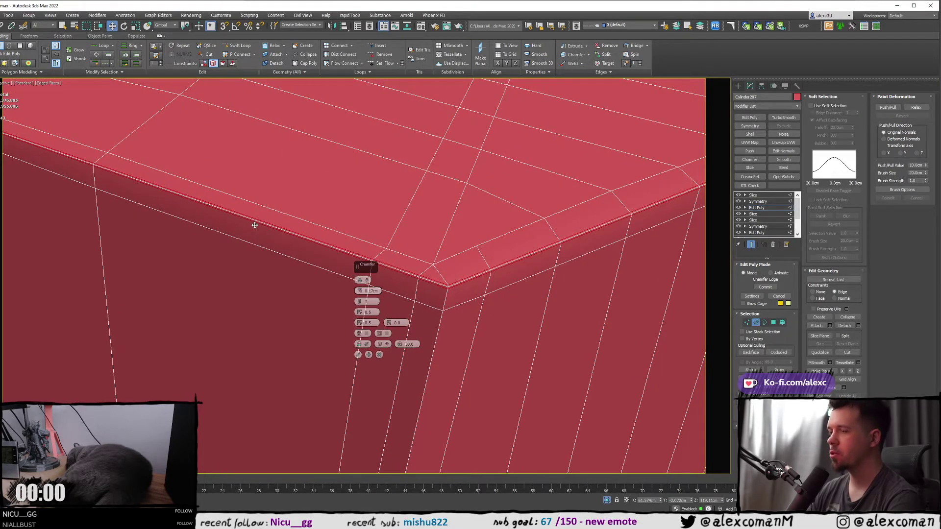
scroll(255, 225, up, 2)
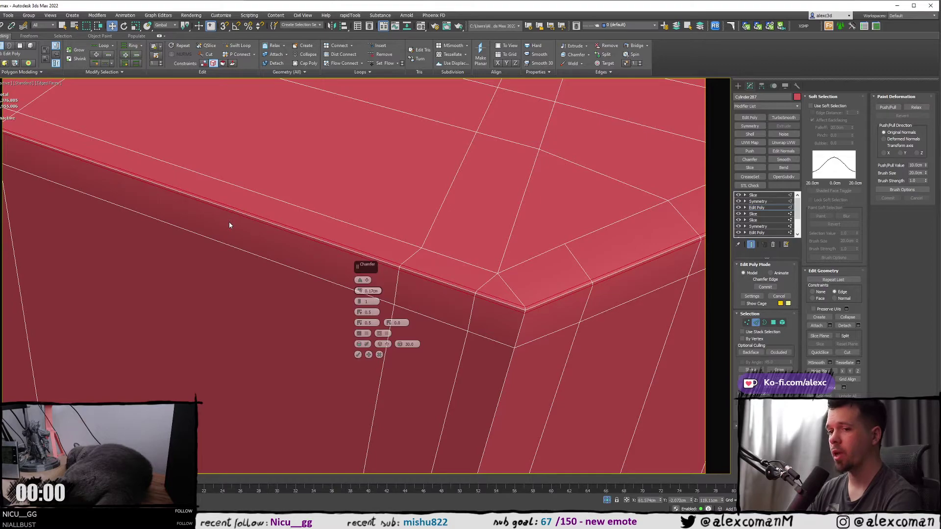
scroll(241, 228, down, 1)
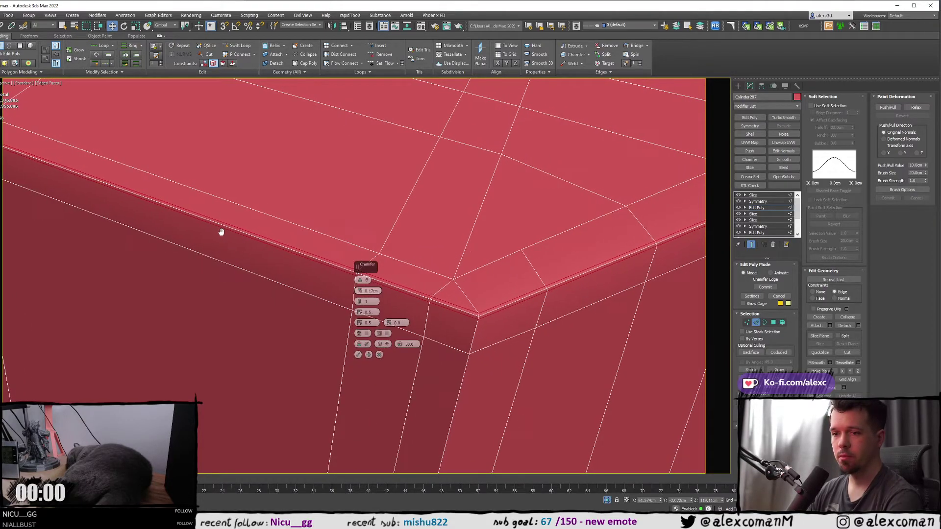
scroll(230, 229, down, 2)
scroll(245, 230, down, 3)
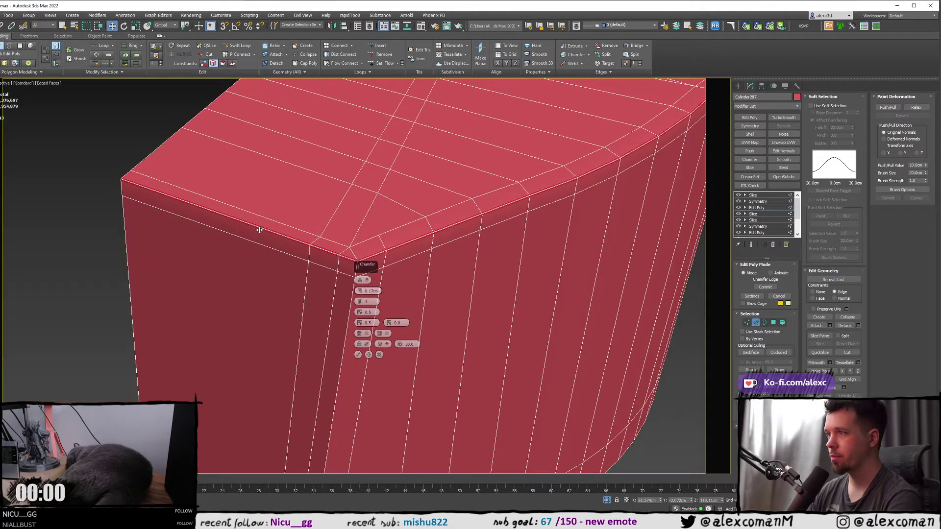
scroll(260, 229, down, 2)
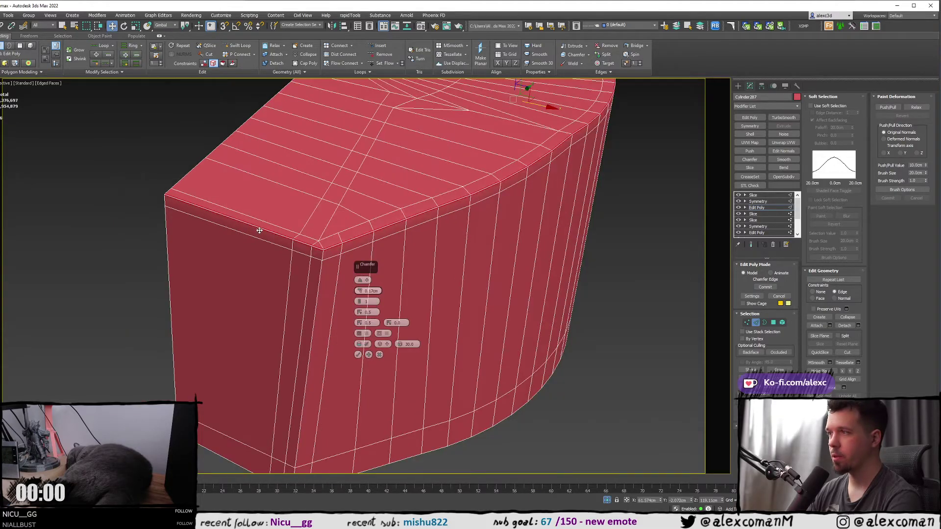
alt+middle_drag(258, 229, 183, 257)
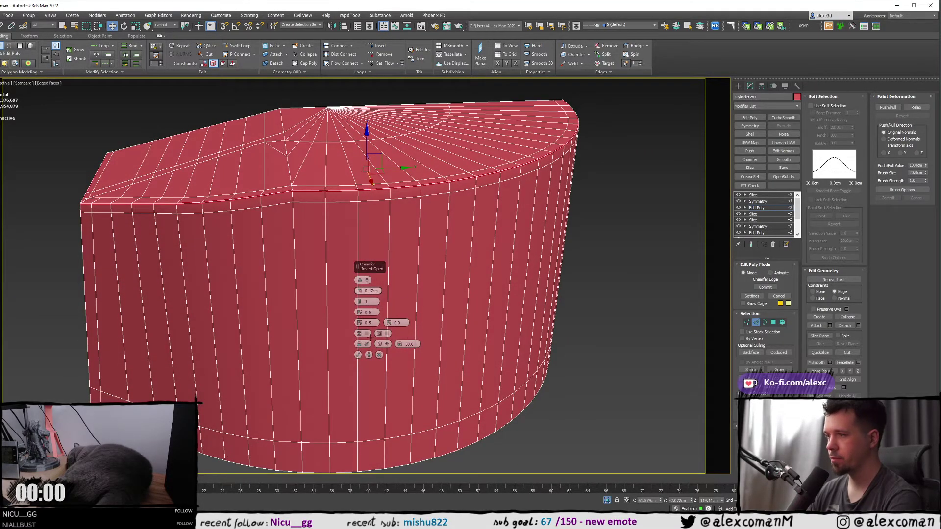
click(358, 354)
- Check the chamfered rim without its wireframe and remove the roof edge beside the loose fan vertex
click(416, 241)
mouse_move(417, 241)
alt+middle_down()
mouse_move(424, 225)
mouse_move(472, 213)
mouse_move(414, 212)
mouse_move(427, 197)
mouse_move(442, 202)
mouse_move(449, 229)
mouse_move(395, 240)
mouse_move(403, 255)
alt+middle_up()
key(F4)
scroll(414, 210, up, 3)
key(F4)
key(2)
key(2)
click(406, 237)
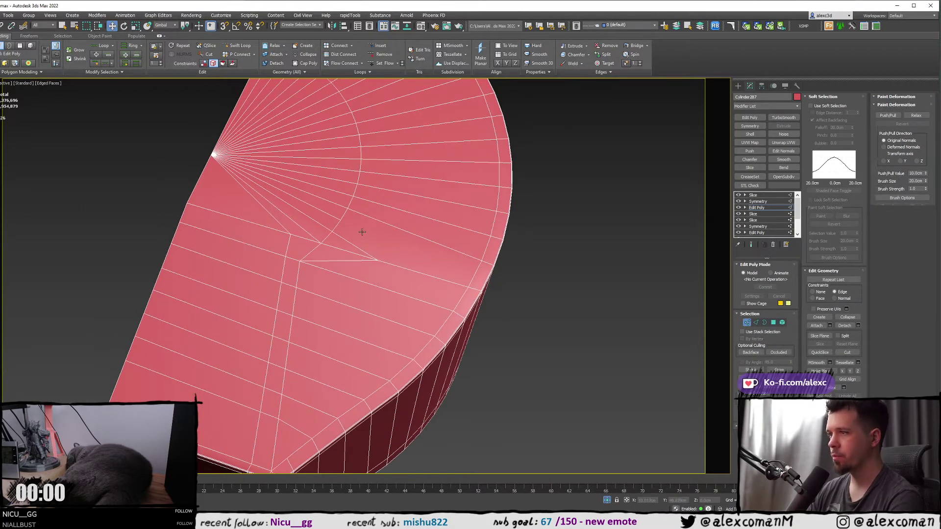
- Cut edges from the loose fan vertex across the neighbouring spokes and back to the inner ring
key(1)
key(alt+c)
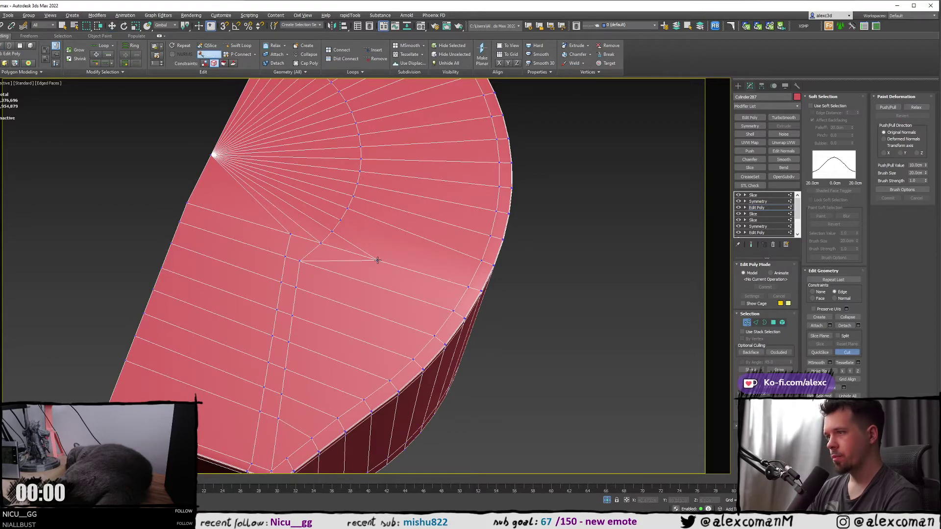
click(401, 229)
mouse_move(401, 229)
middle_down()
mouse_move(412, 225)
mouse_move(405, 243)
middle_up()
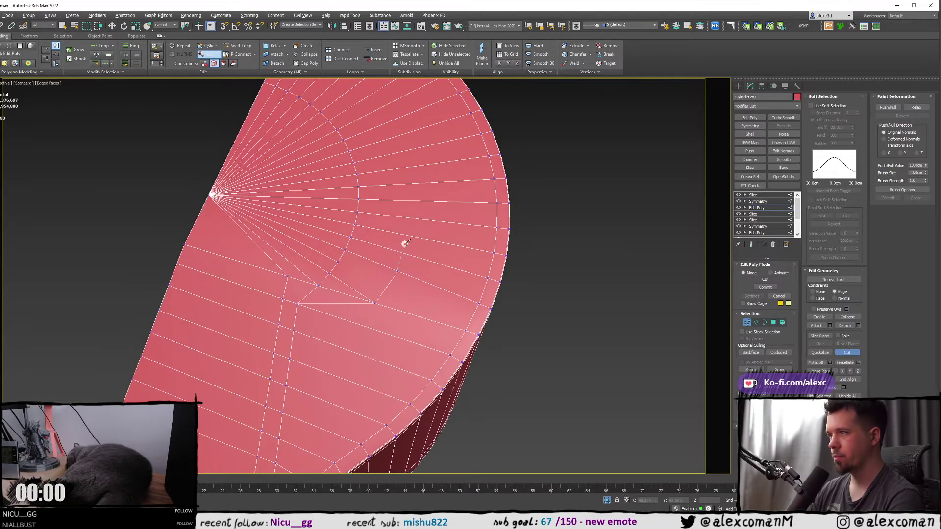
click(356, 225)
right_click(388, 260)
- Remove the newly cut fan edges together with the edge linking the loose fan vertex to the lengthwise edge's bend
middle_drag(386, 269, 351, 227)
scroll(370, 245, up, 2)
scroll(345, 241, down, 3)
scroll(376, 260, down, 3)
scroll(371, 257, up, 3)
scroll(370, 257, up, 2)
key(2)
click(346, 229)
scroll(346, 229, down, 3)
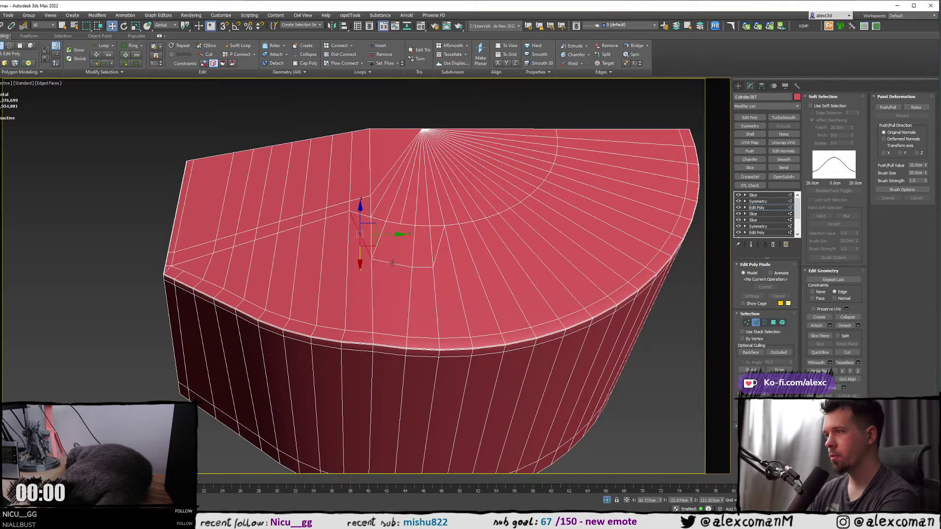
scroll(347, 210, up, 3)
ctrl+click(421, 268)
middle_drag(459, 258, 404, 251)
ctrl+click(448, 253)
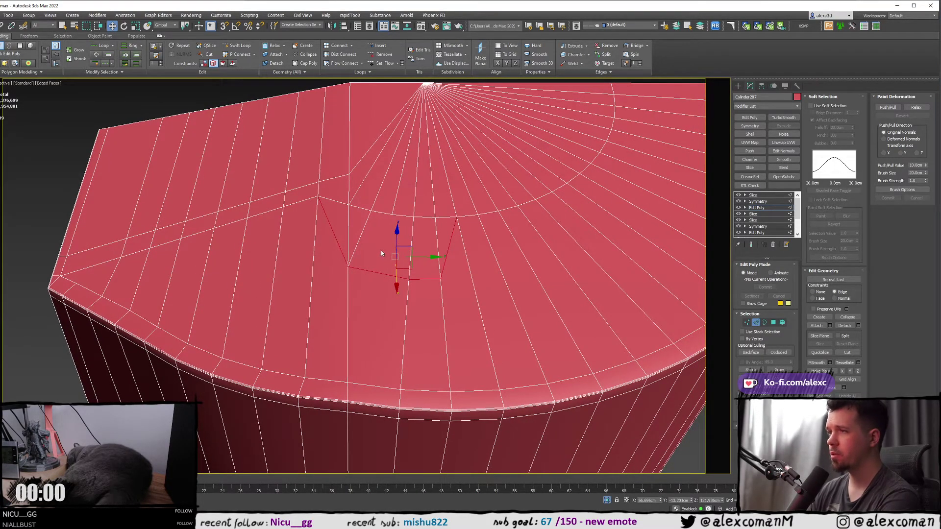
key(ctrl+BackSpace)
- Target-weld the loose fan vertex and the two adjacent inner ring vertices onto the ring's corner vertex
click(360, 237)
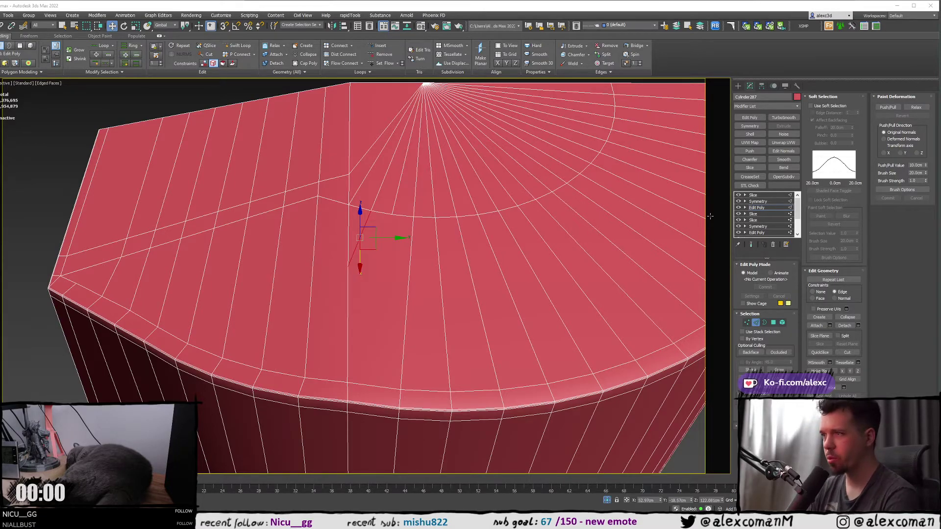
middle_drag(422, 220, 443, 246)
key(1)
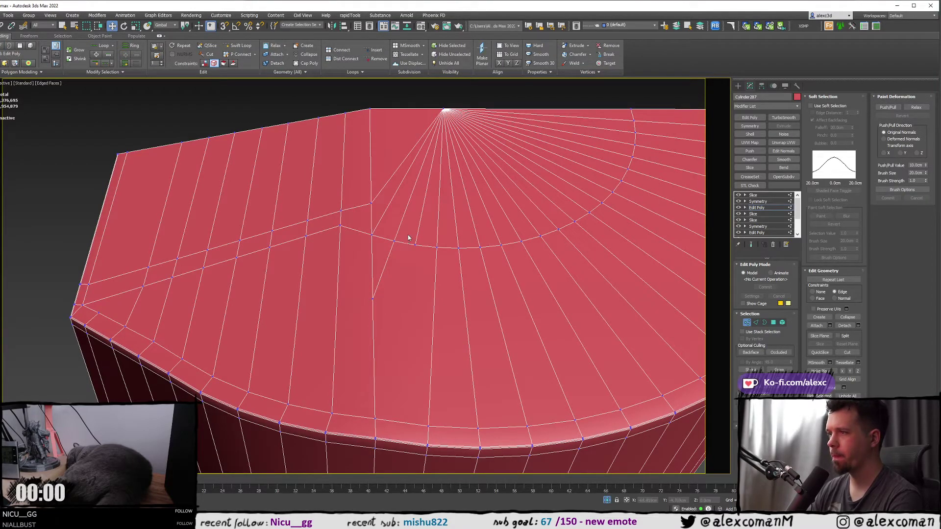
right_click(409, 238)
click(372, 275)
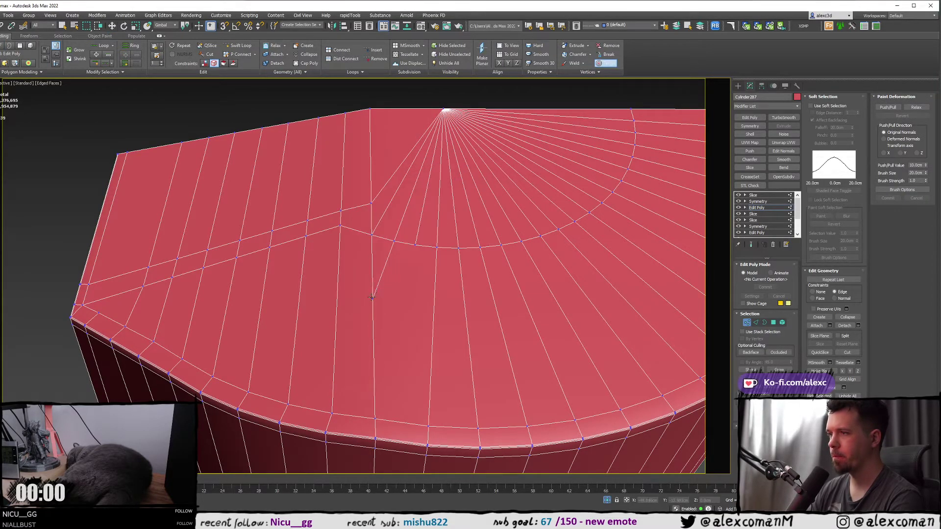
click(371, 236)
click(372, 235)
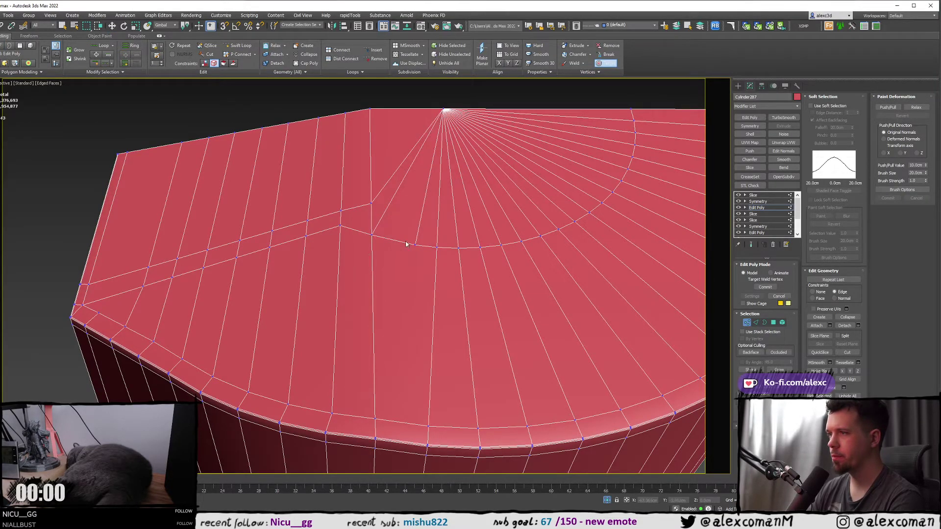
click(372, 236)
right_click(397, 217)
- Examine the welded roof fan and the turret's sides from several angles, with and without wireframe
key(2)
click(391, 203)
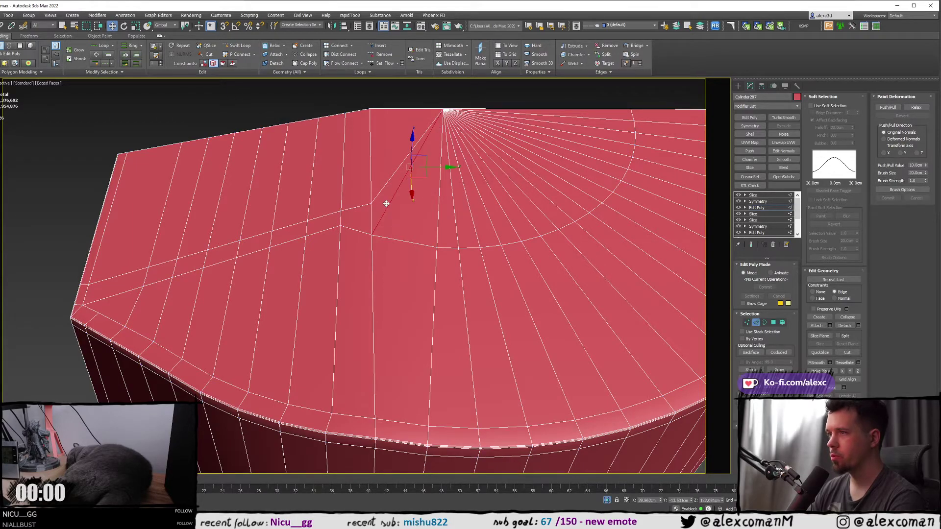
alt+middle_drag(389, 217, 389, 195)
key(1)
click(453, 229)
scroll(389, 196, down, 3)
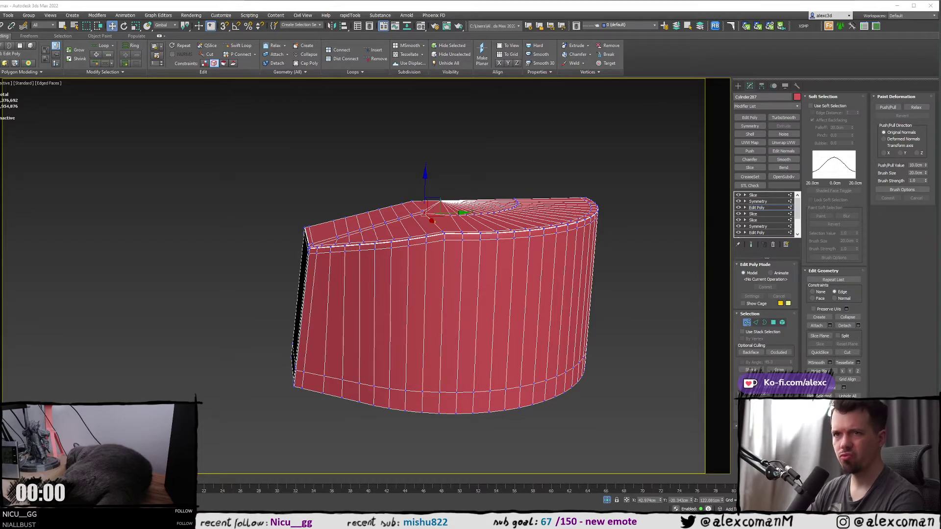
mouse_move(343, 218)
alt+middle_down()
mouse_move(374, 218)
mouse_move(385, 231)
mouse_move(357, 220)
mouse_move(339, 196)
mouse_move(373, 221)
mouse_move(380, 139)
mouse_move(398, 194)
mouse_move(407, 182)
alt+middle_up()
scroll(345, 198, up, 3)
key(F4)
- Move the topmost Slice modifier below Symmetry in the modifier stack
click(753, 195)
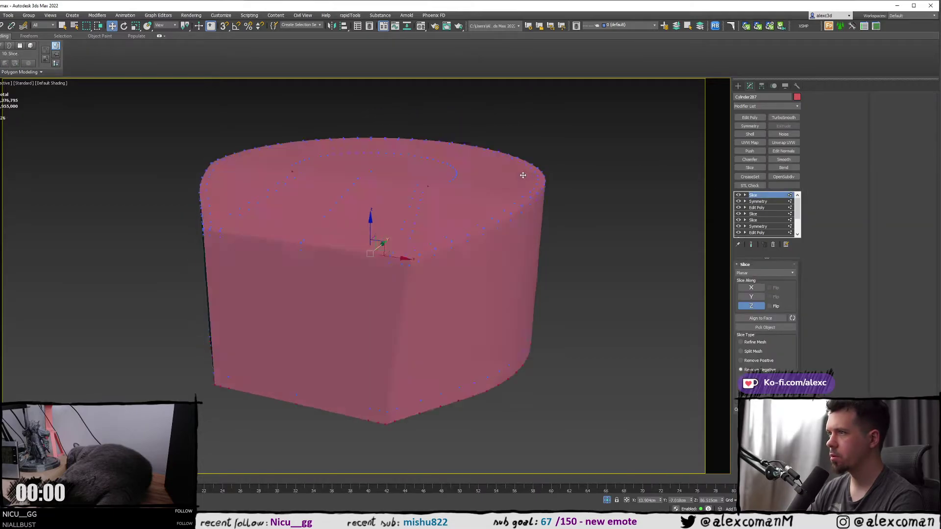
key(F4)
mouse_move(499, 184)
alt+middle_down()
mouse_move(494, 164)
mouse_move(514, 169)
mouse_move(511, 178)
alt+middle_up()
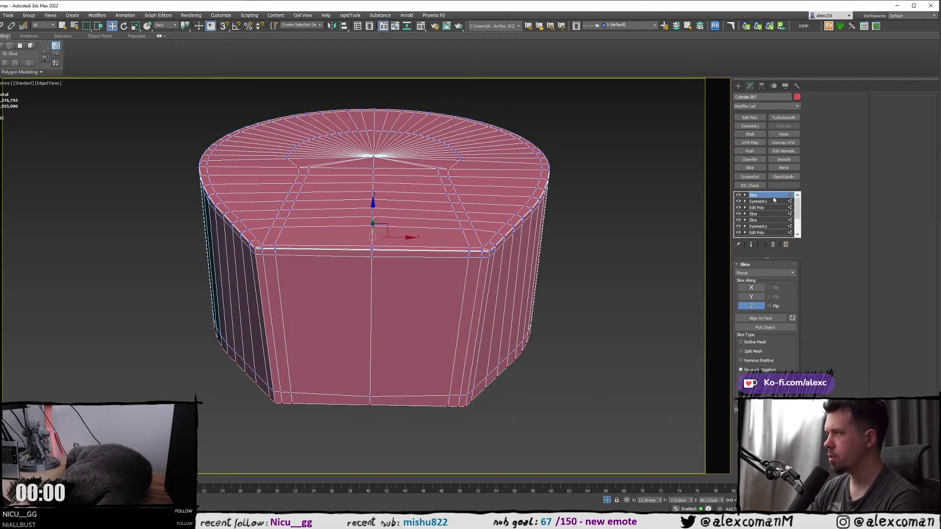
drag(773, 199, 762, 208)
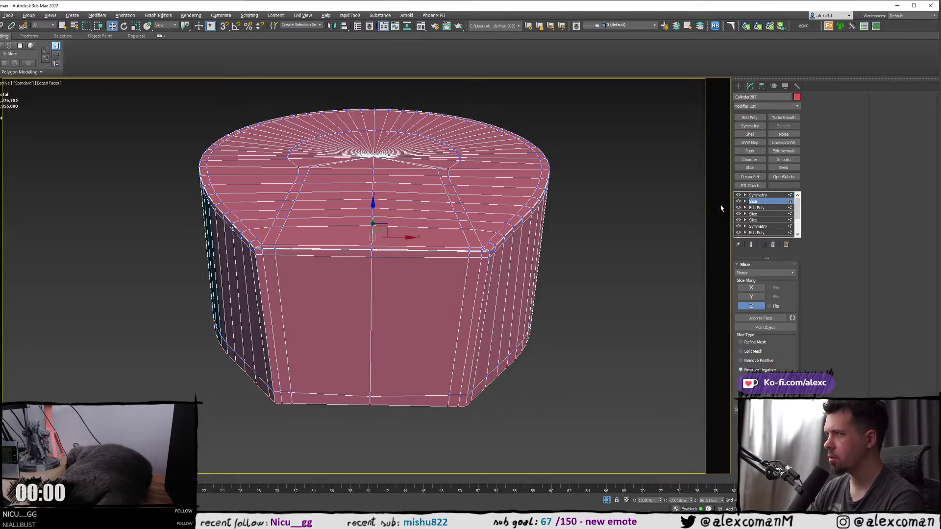
click(757, 195)
alt+middle_drag(687, 202, 637, 203)
- Compare the Slice result with and without Symmetry and add an Edit Poly modifier directly above that Slice
click(754, 202)
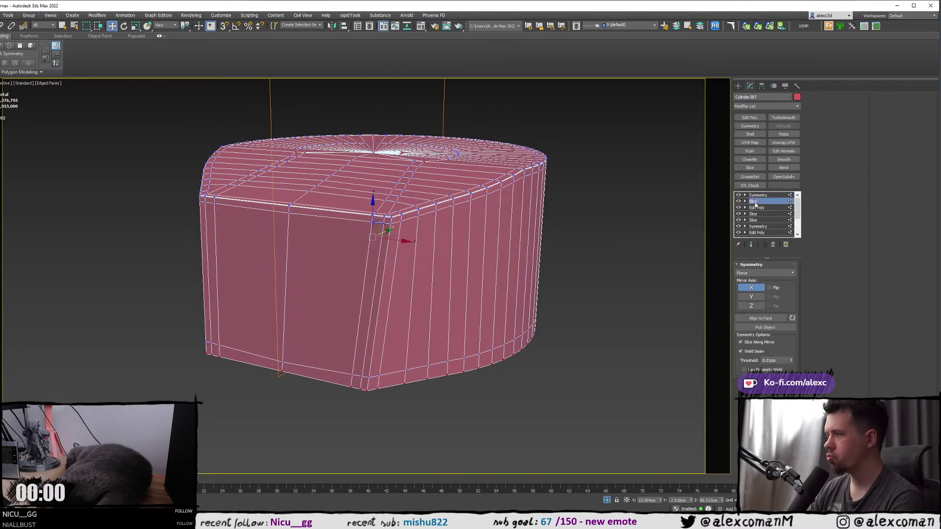
key(grave)
key(grave)
key(grave)
key(grave)
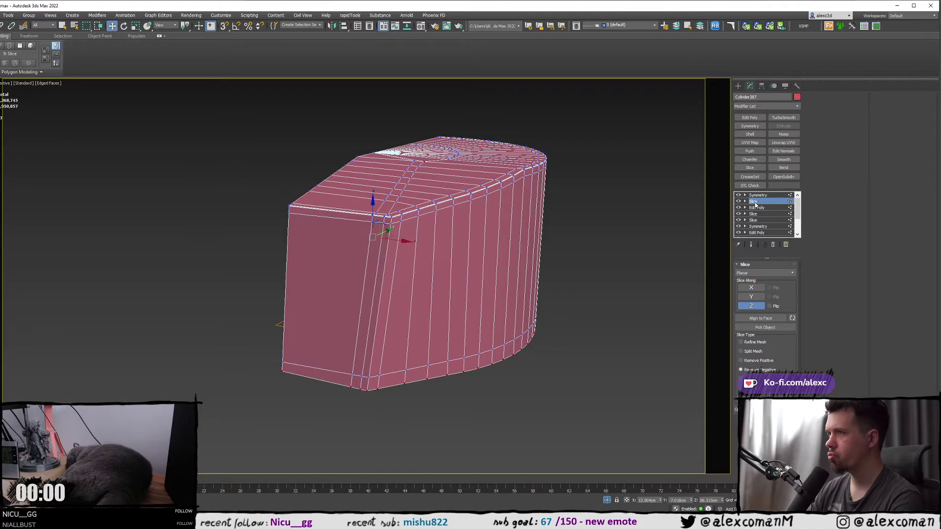
click(749, 117)
mouse_move(587, 190)
alt+middle_down()
mouse_move(557, 200)
mouse_move(491, 192)
mouse_move(534, 201)
mouse_move(483, 204)
alt+middle_up()
key(F4)
scroll(483, 205, up, 3)
key(F4)
middle_drag(421, 209, 516, 196)
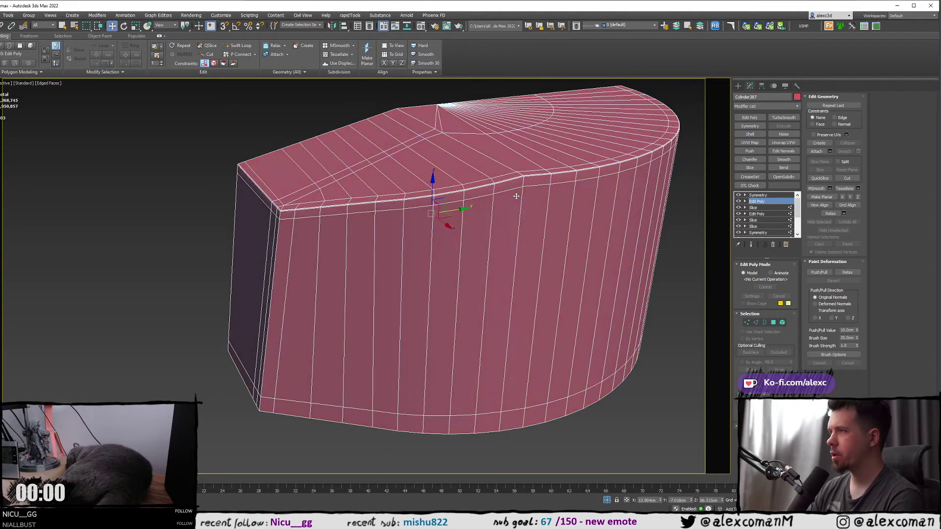
- Add an OpenSubdiv modifier above Symmetry and inspect the smoothed turret without wireframe
click(755, 195)
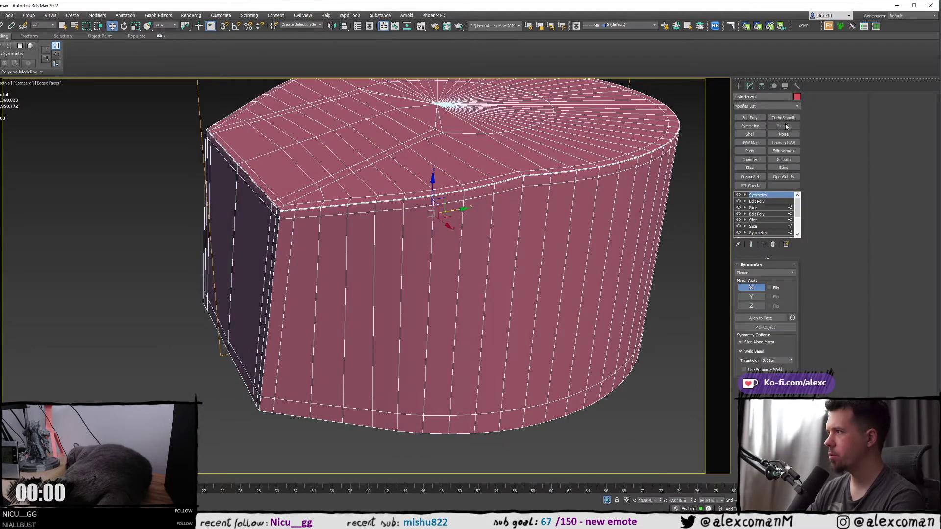
click(783, 176)
key(F4)
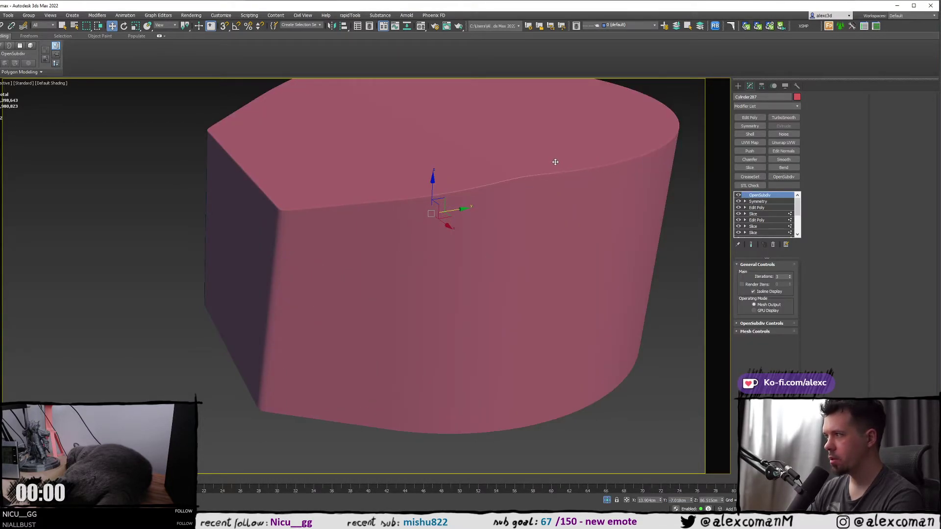
key(F4)
key(F4)
mouse_move(550, 162)
alt+middle_down()
mouse_move(540, 172)
mouse_move(547, 167)
alt+middle_up()
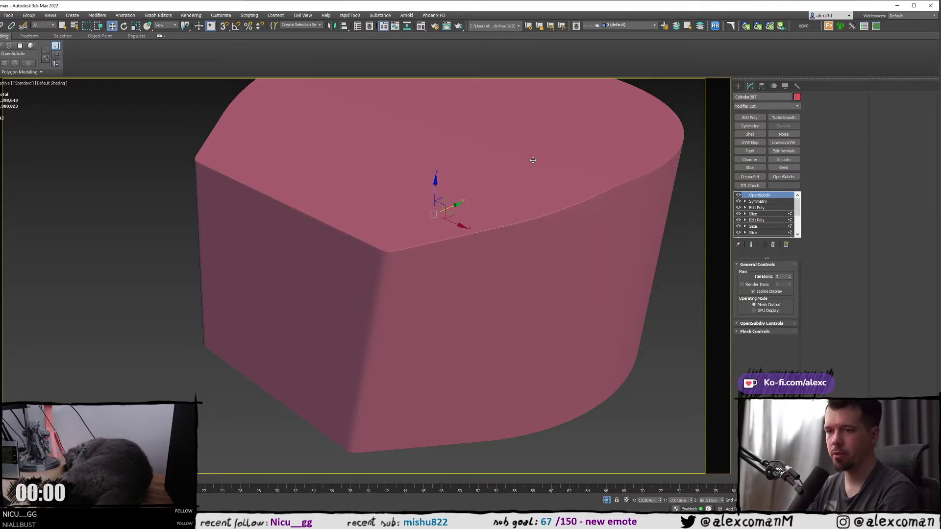
middle_drag(531, 160, 449, 172)
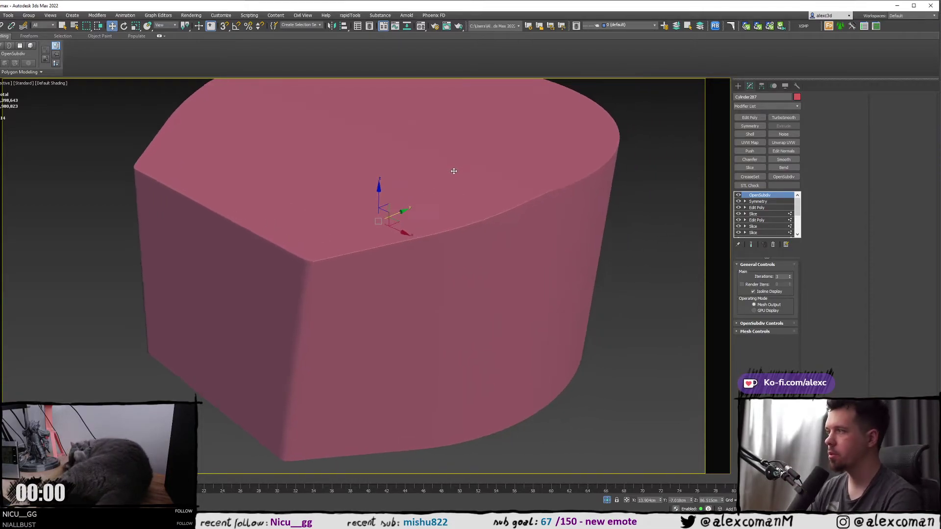
- In the Edit Poly modifier directly below Symmetry, select the turret's vertical corner edges and set their crease to 0.25
click(757, 207)
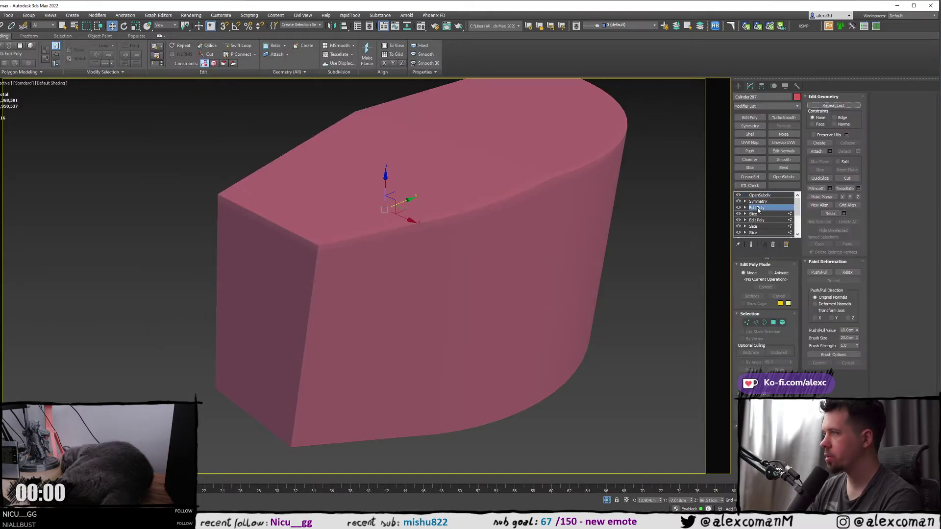
scroll(388, 211, up, 3)
scroll(388, 210, up, 2)
key(2)
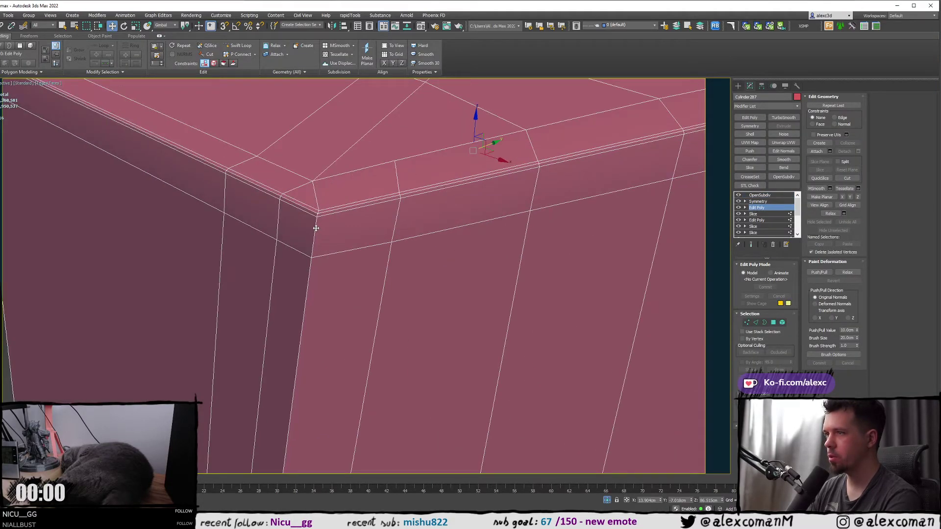
key(F3)
click(313, 230)
key(F3)
scroll(314, 230, down, 3)
scroll(336, 209, up, 5)
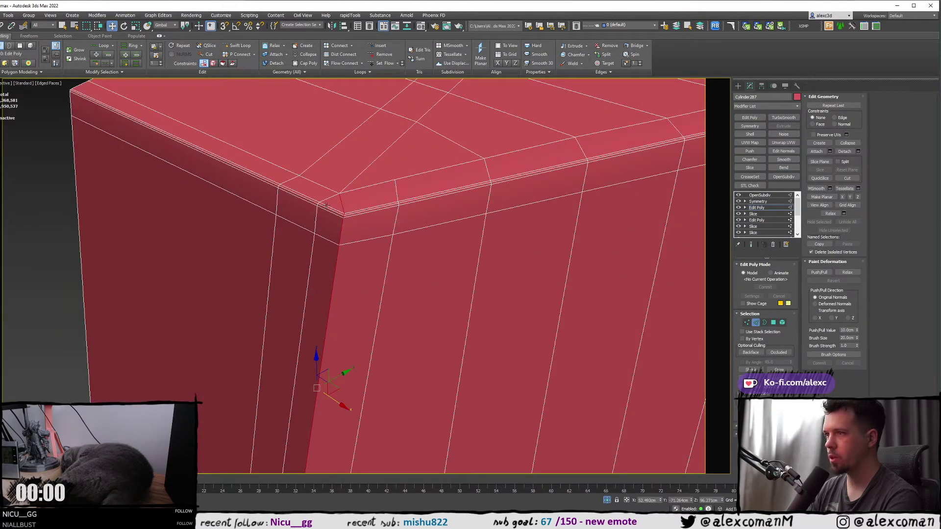
scroll(392, 162, down, 3)
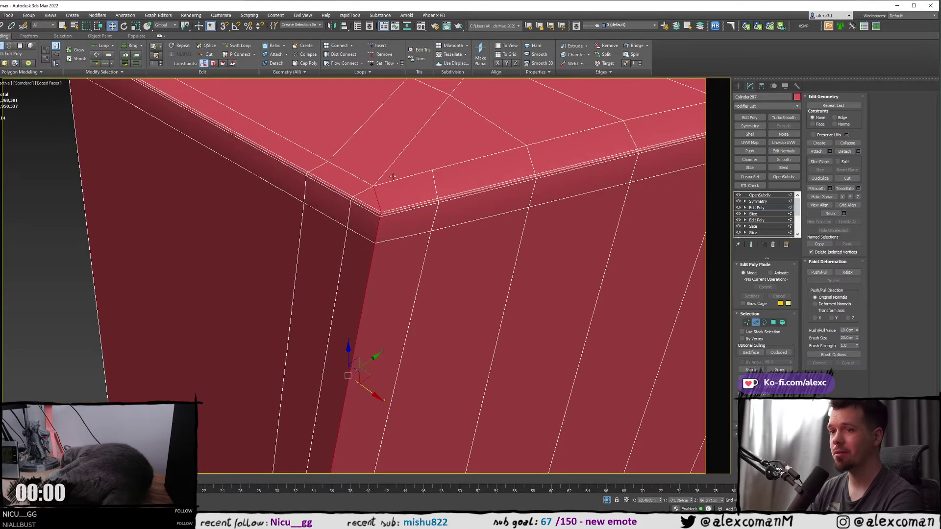
alt+middle_drag(392, 166, 372, 299)
scroll(420, 191, down, 3)
middle_drag(378, 239, 379, 297)
scroll(379, 283, up, 5)
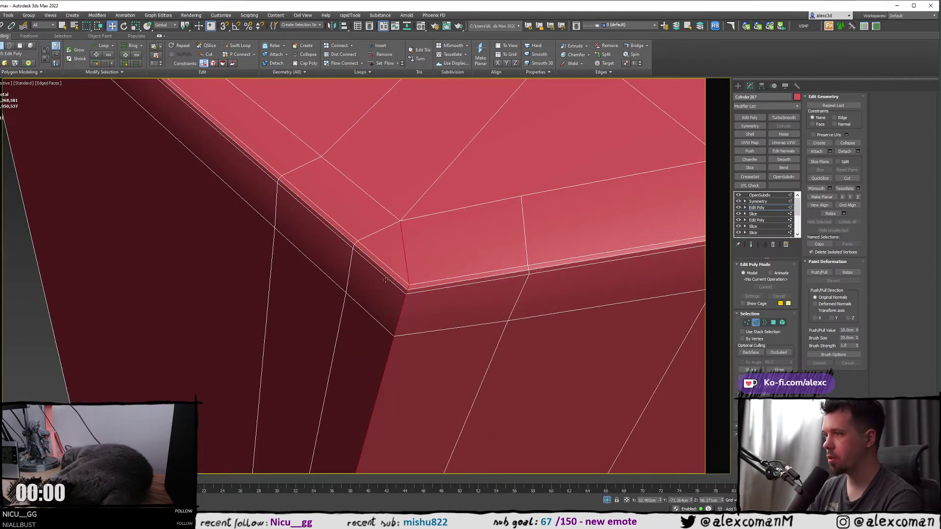
middle_drag(404, 251, 315, 257)
scroll(366, 282, down, 3)
scroll(356, 258, down, 1)
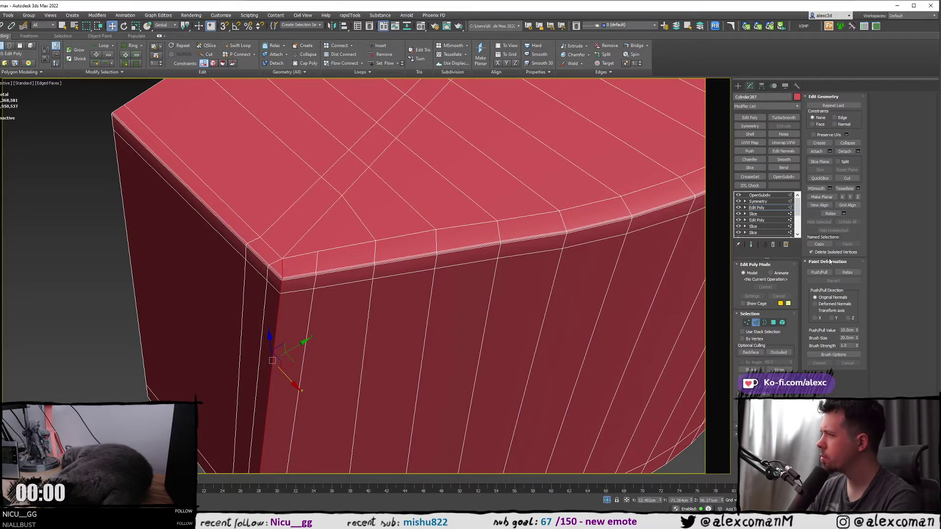
click(755, 426)
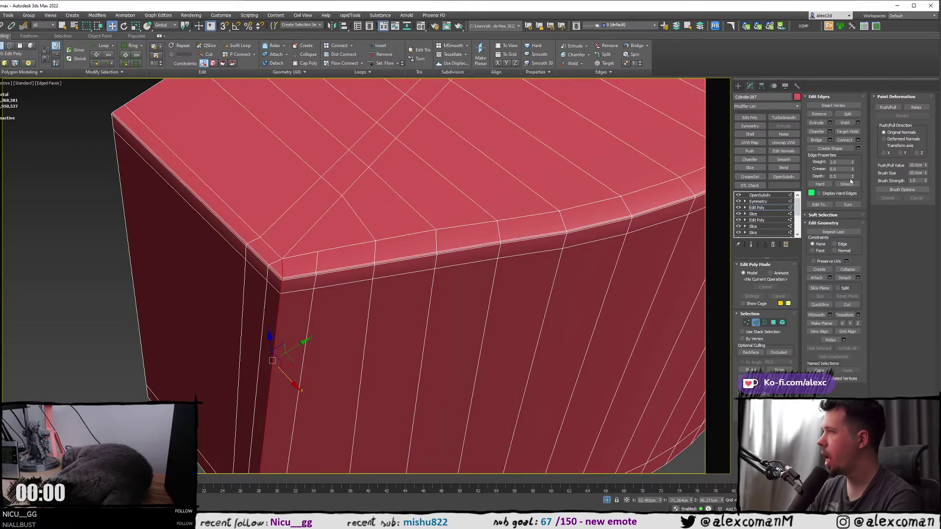
double_click(840, 169)
text(0.2)
key(Return)
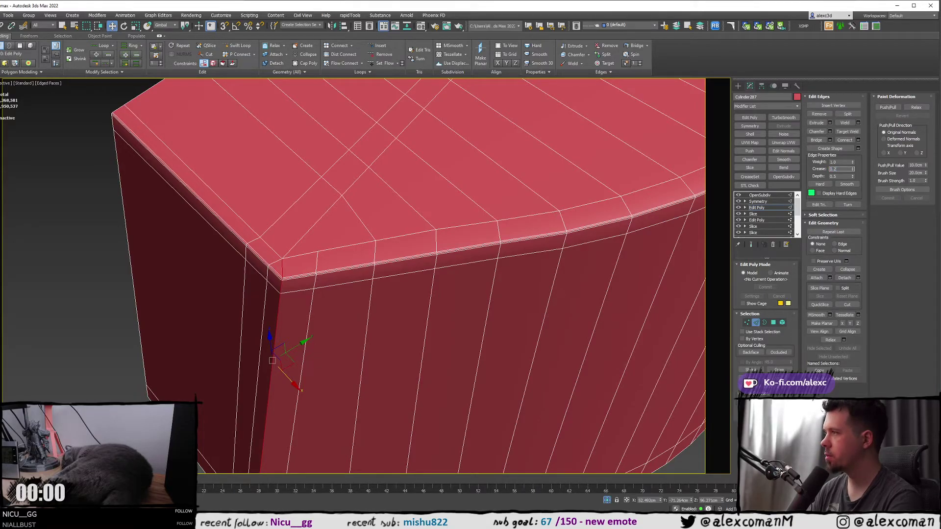
- Select the edge line crossing the roof where the flat part meets the curved part and set its crease to 0.25
scroll(532, 232, down, 10)
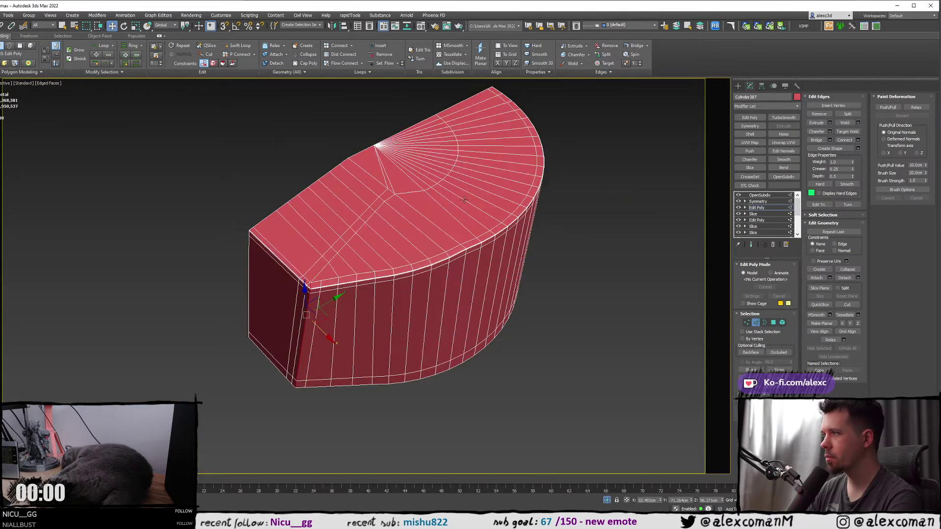
scroll(400, 280, up, 8)
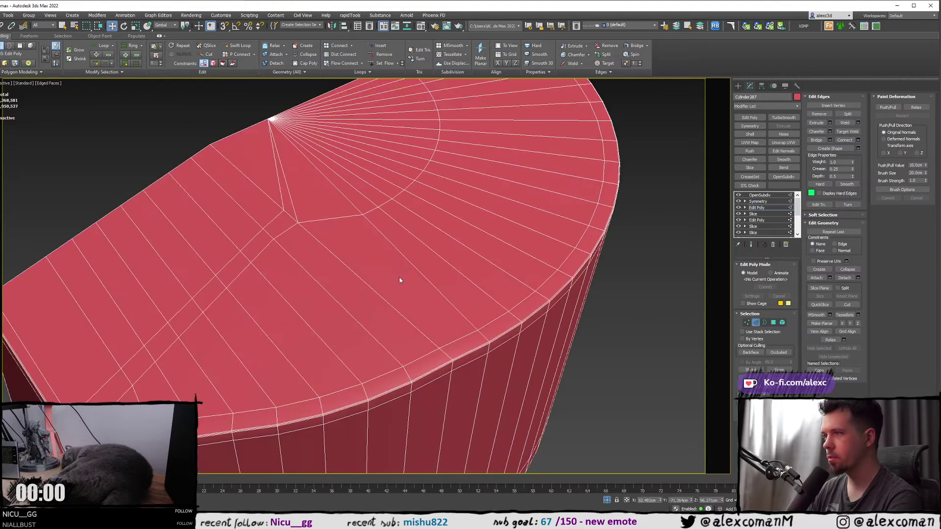
key(q)
click(445, 354)
ctrl+click(369, 286)
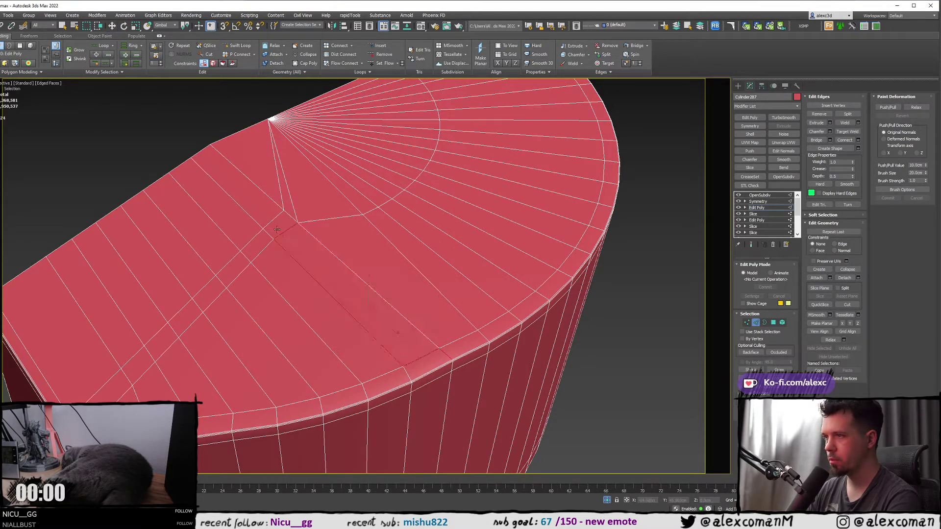
ctrl+click(291, 216)
ctrl+click(260, 189)
key(w)
alt+middle_drag(263, 185, 385, 270)
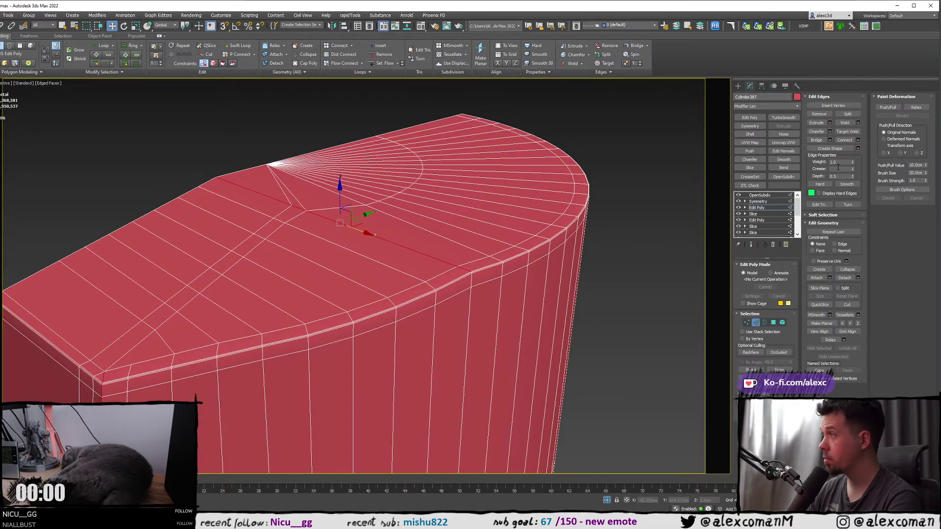
scroll(564, 259, down, 5)
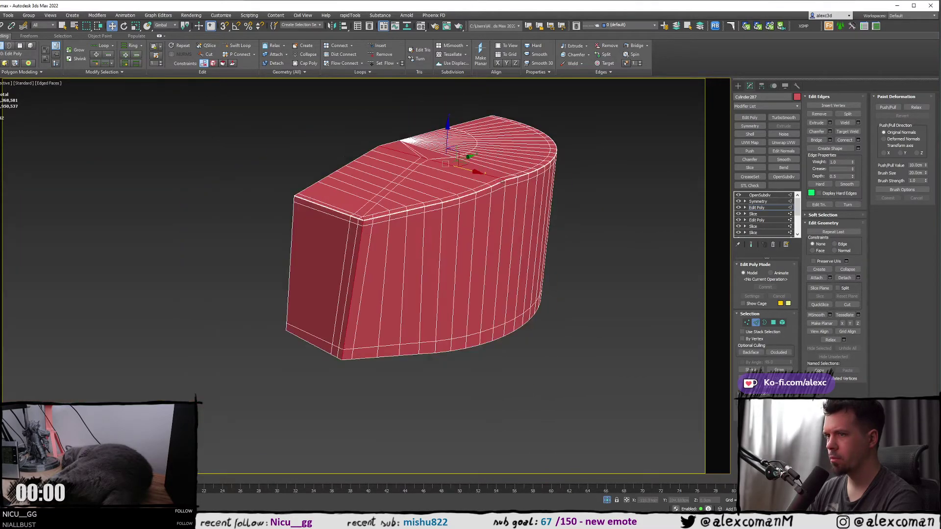
key(F3)
key(F3)
scroll(449, 253, up, 3)
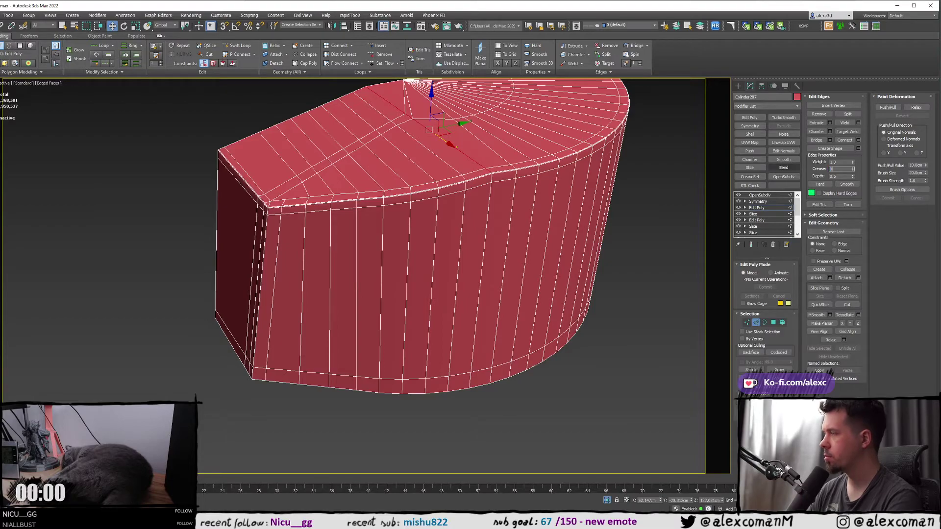
middle_drag(625, 203, 566, 241)
- Examine the smoothed turret's front corner and sides at OpenSubdiv level, with and without wireframe
click(760, 195)
click(600, 224)
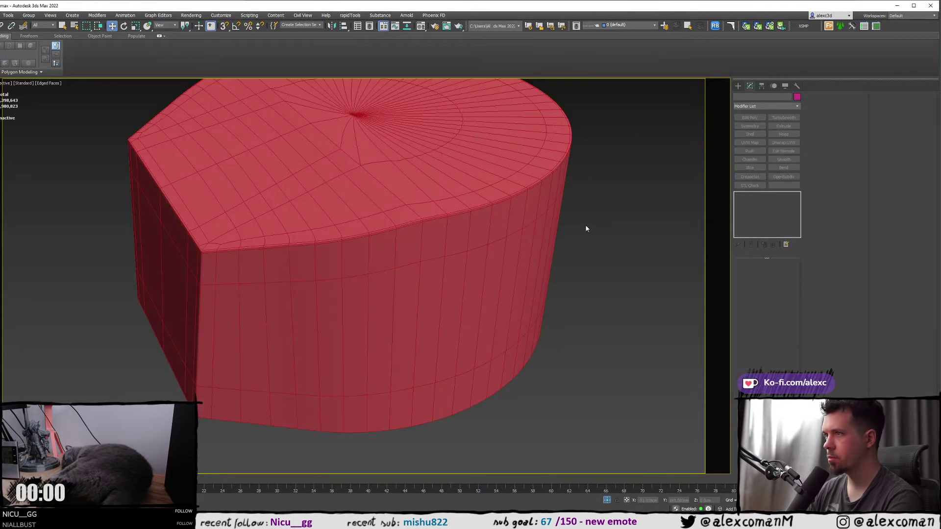
key(F4)
middle_drag(471, 216, 503, 252)
mouse_move(503, 253)
alt+middle_down()
mouse_move(478, 233)
mouse_move(540, 231)
mouse_move(510, 244)
alt+middle_up()
scroll(323, 232, up, 3)
scroll(323, 231, up, 2)
key(F4)
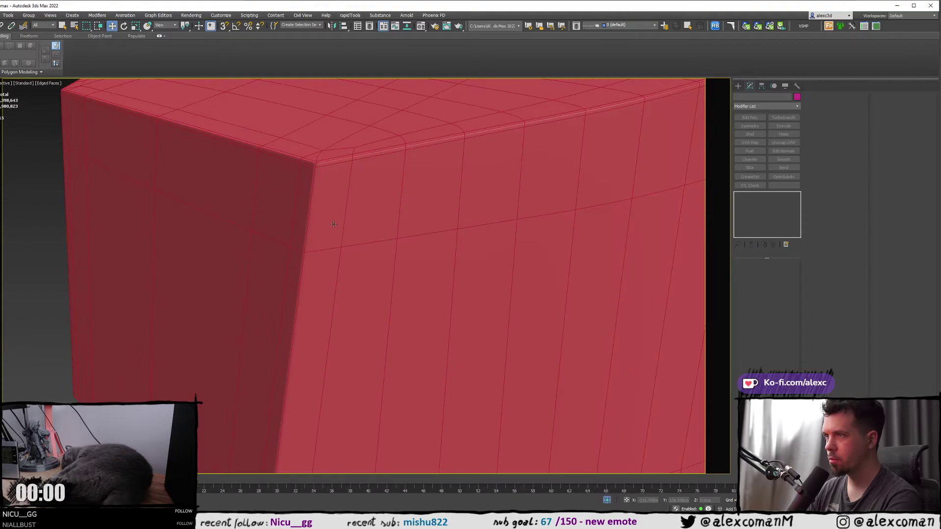
middle_drag(334, 224, 397, 188)
scroll(359, 215, down, 2)
scroll(397, 188, down, 2)
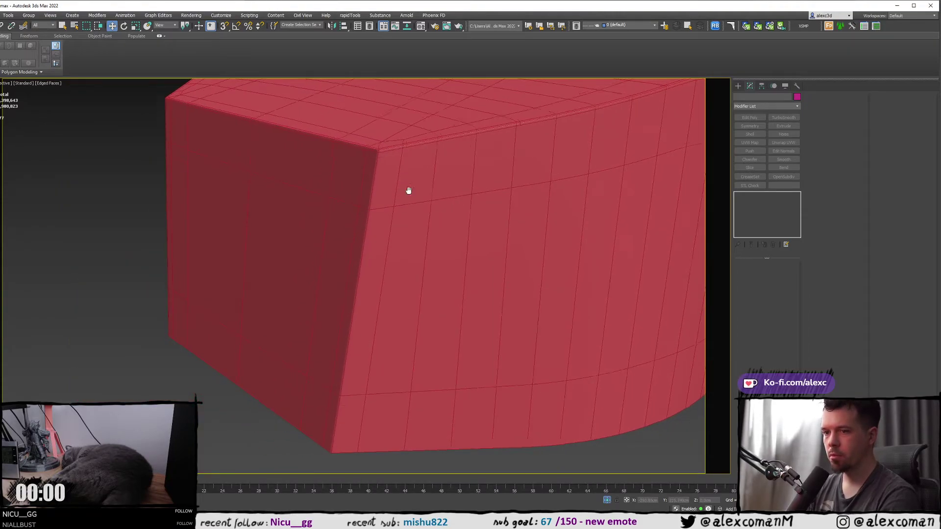
click(408, 192)
key(F4)
scroll(353, 233, down, 3)
key(ctrl+d)
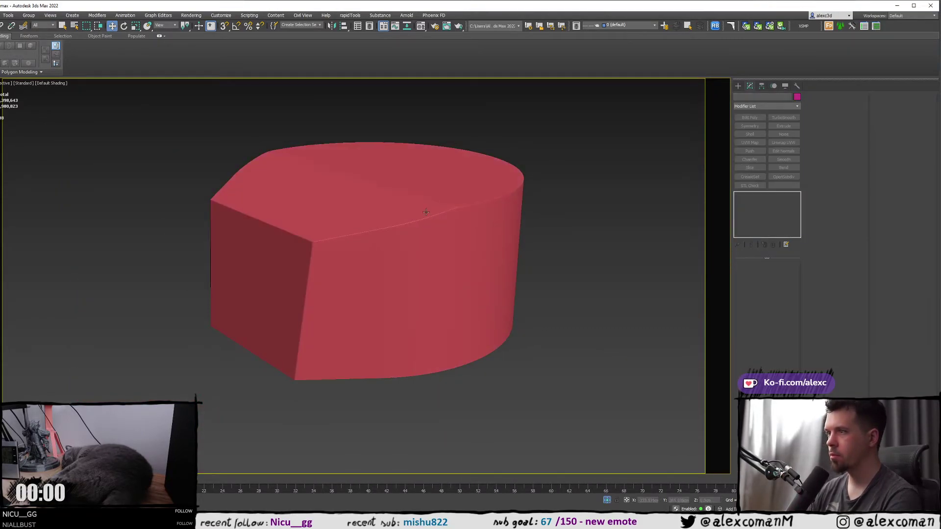
- Inspect the smoothed rim up close where the creased roof line meets it, toggling the wireframe
alt+middle_drag(428, 210, 402, 250)
scroll(391, 281, up, 3)
alt+middle_drag(391, 282, 441, 301)
middle_drag(676, 289, 282, 210)
scroll(545, 262, up, 3)
key(F4)
key(F4)
scroll(281, 211, up, 4)
key(F4)
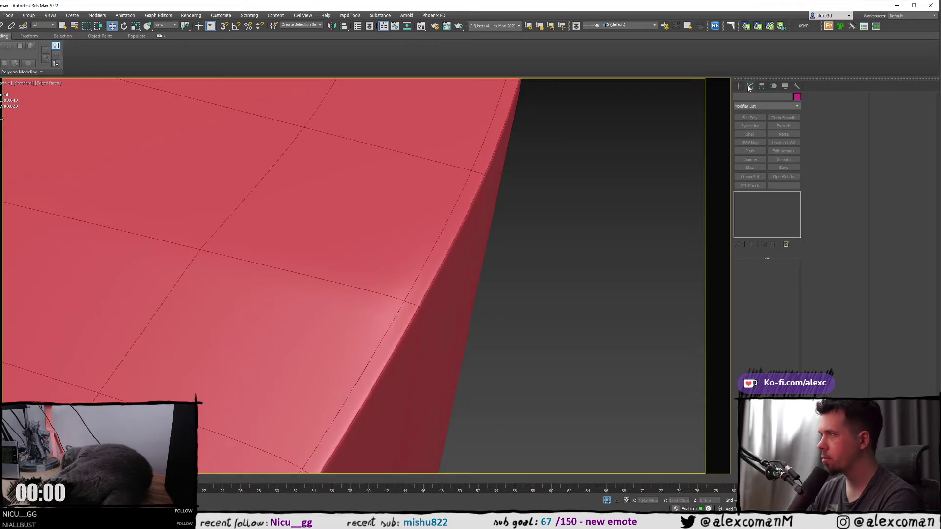
- In the Edit Poly below Symmetry, select the short rim edge at the end of the creased roof line and set its crease to 0.25
click(389, 203)
click(756, 207)
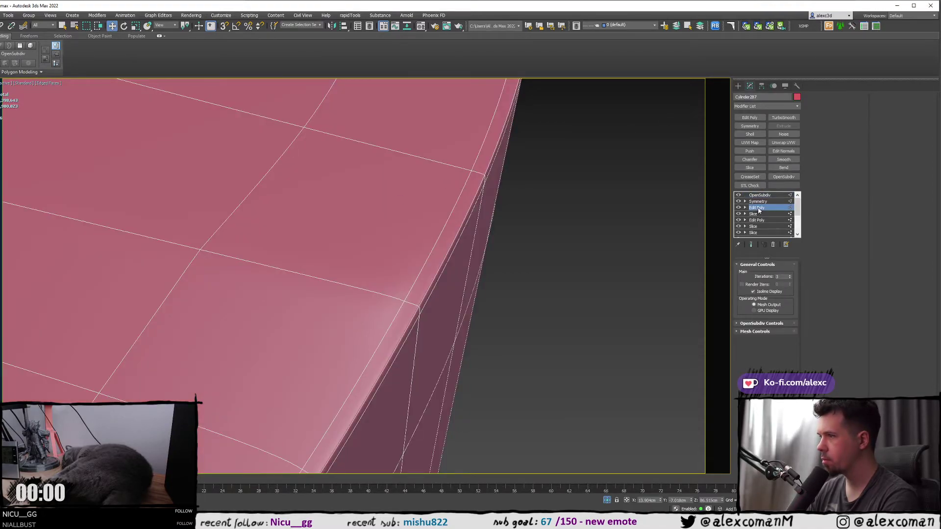
middle_drag(441, 274, 425, 246)
scroll(406, 269, up, 3)
scroll(415, 270, up, 2)
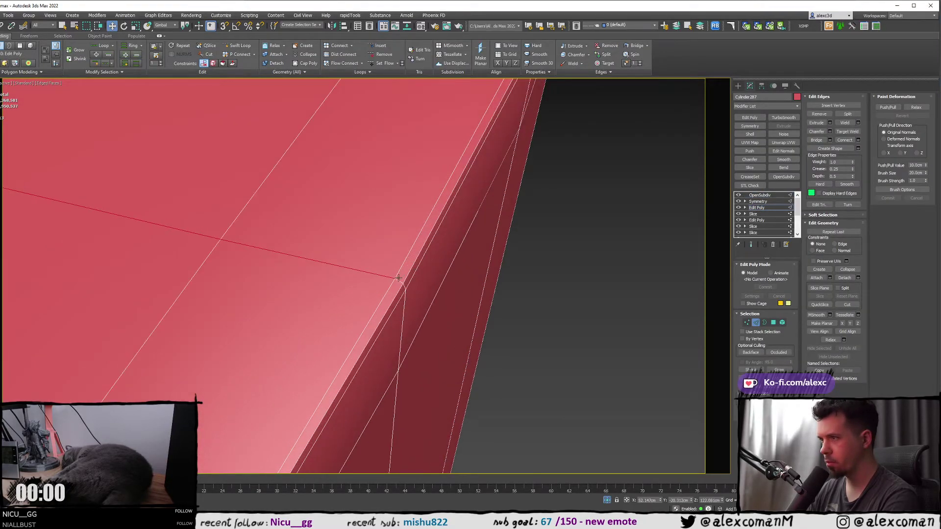
click(397, 278)
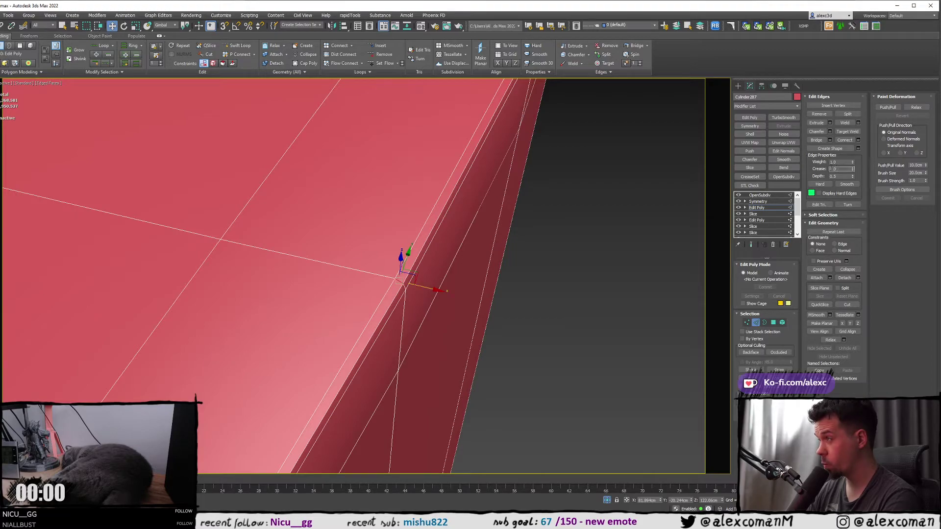
text(25)
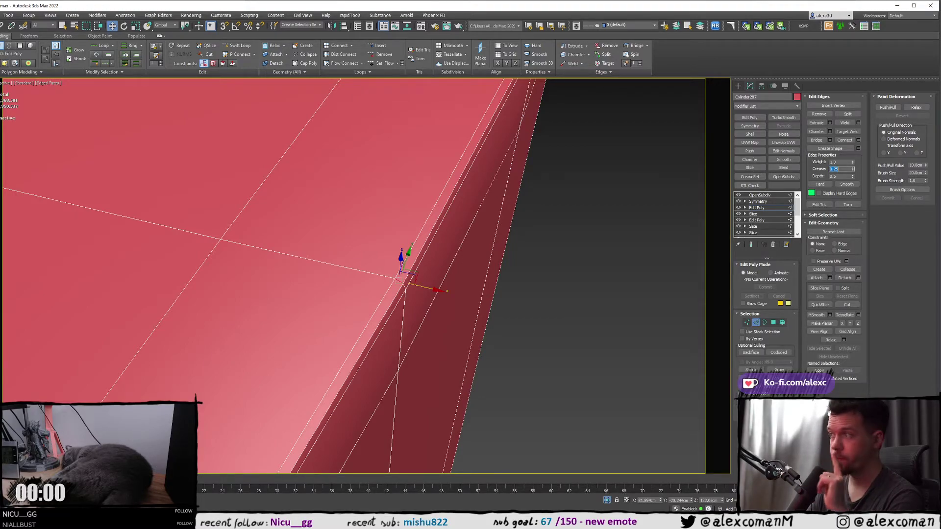
key(Return)
- Check the smoothed rim bend from the side, with and without wireframe
click(591, 272)
key(F4)
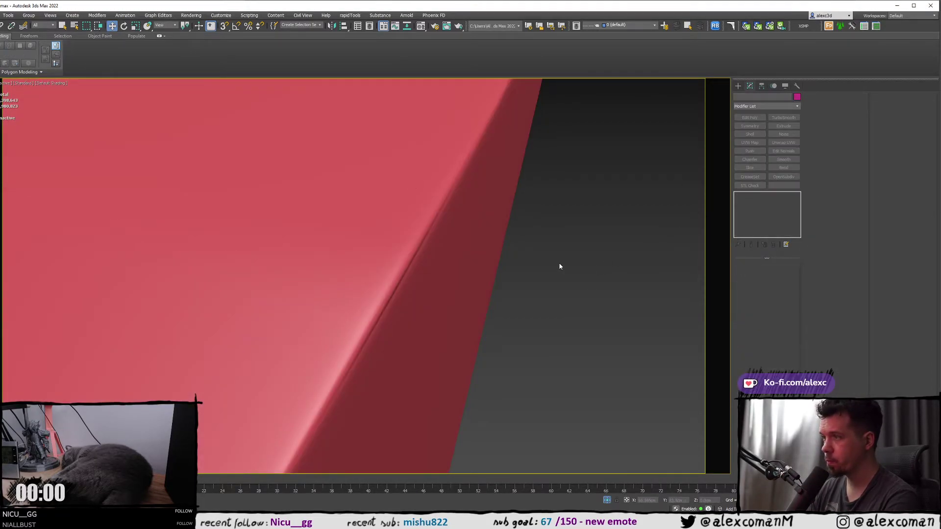
scroll(561, 267, down, 5)
alt+middle_drag(491, 265, 418, 269)
scroll(470, 230, up, 4)
scroll(447, 223, up, 3)
key(F4)
alt+middle_drag(447, 223, 479, 204)
- Set the crease of the adjoining short rim edge to 0.25 in the Edit Poly below Symmetry and view the smoothed result
click(530, 198)
click(766, 208)
right_click(477, 217)
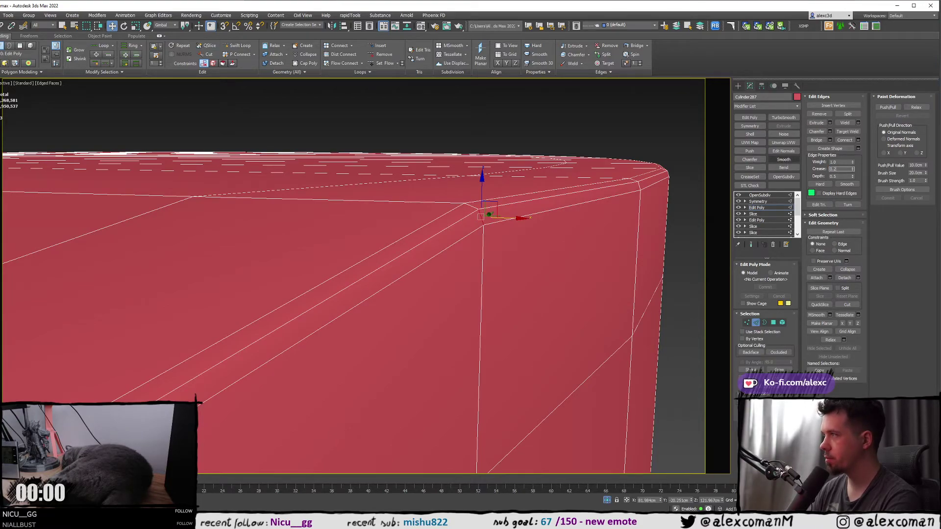
click(625, 104)
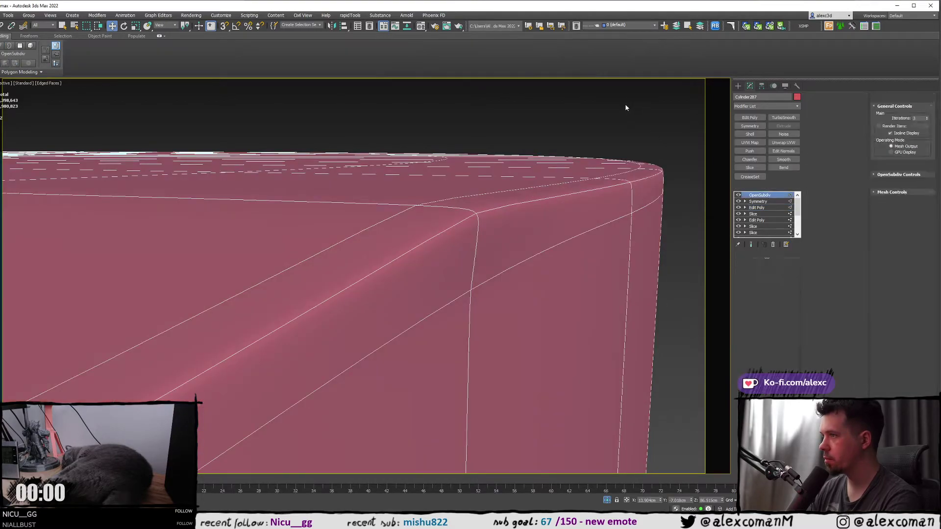
key(F4)
scroll(581, 140, down, 6)
scroll(594, 159, up, 8)
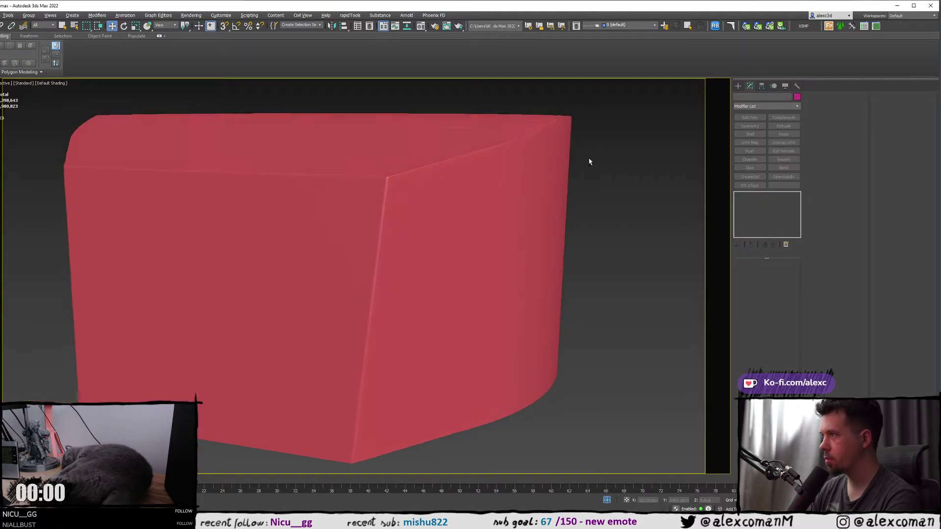
- Reselect the creased roof line with its rim edges, excluding the turret's side edges, and reset its crease to 0.0
click(535, 171)
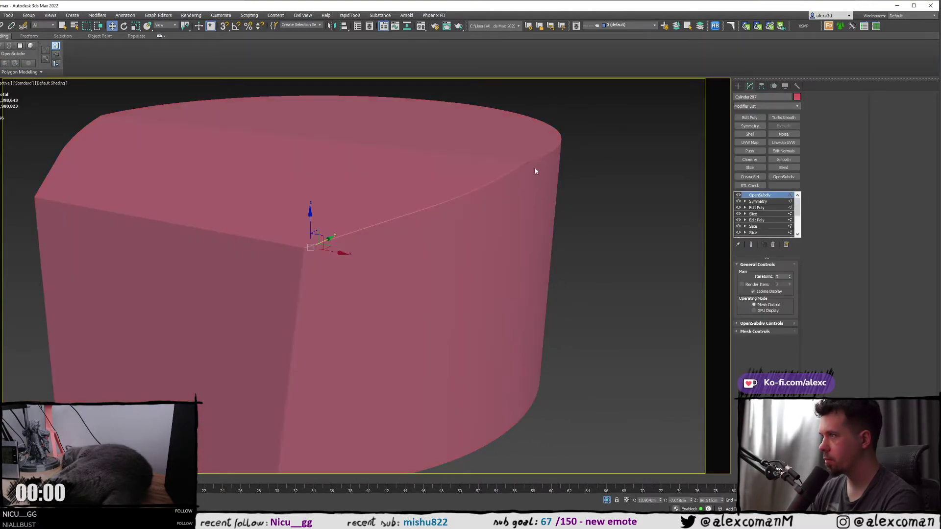
click(760, 207)
key(2)
key(F4)
scroll(487, 281, up, 5)
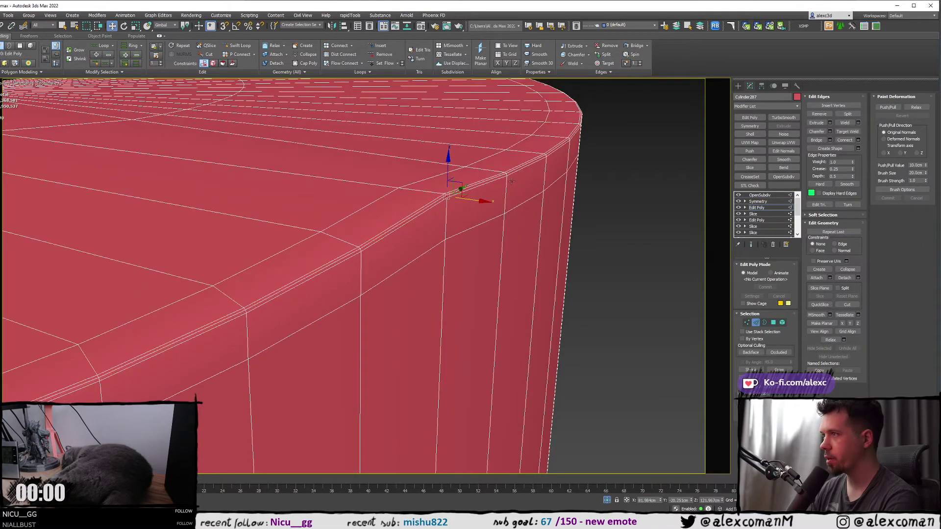
double_click(452, 262)
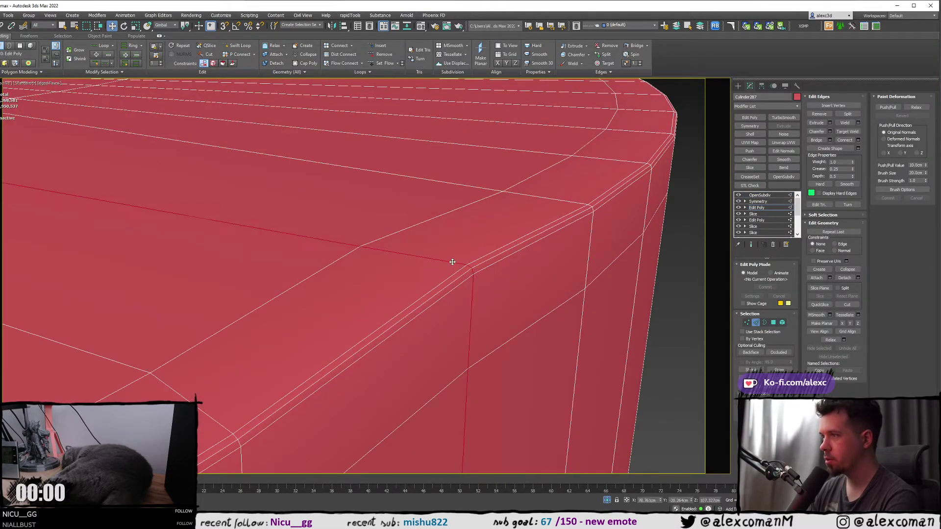
scroll(468, 273, down, 10)
key(F3)
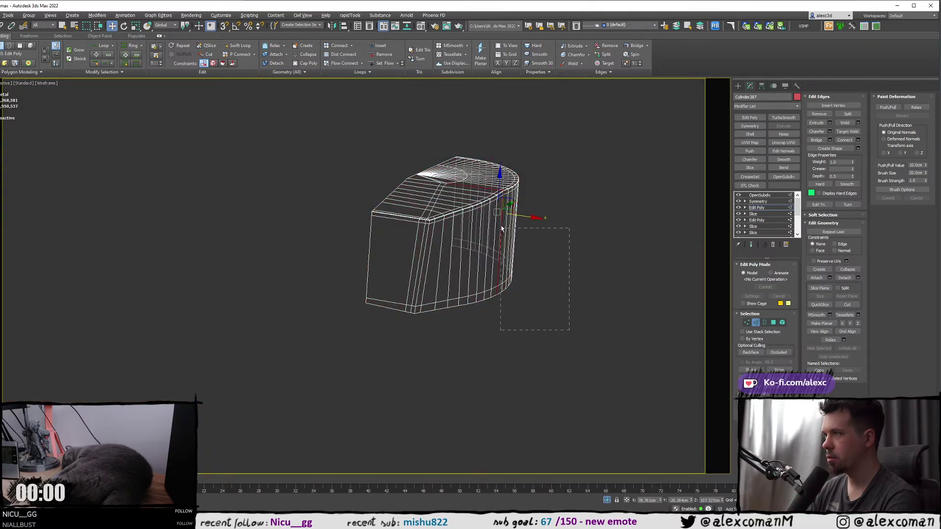
alt+drag(502, 229, 490, 190)
scroll(489, 190, up, 3)
alt+middle_drag(489, 190, 459, 190)
scroll(459, 190, up, 4)
middle_drag(458, 189, 494, 205)
scroll(495, 206, up, 3)
ctrl+click(378, 170)
ctrl+click(362, 159)
middle_drag(379, 162, 299, 159)
key(F3)
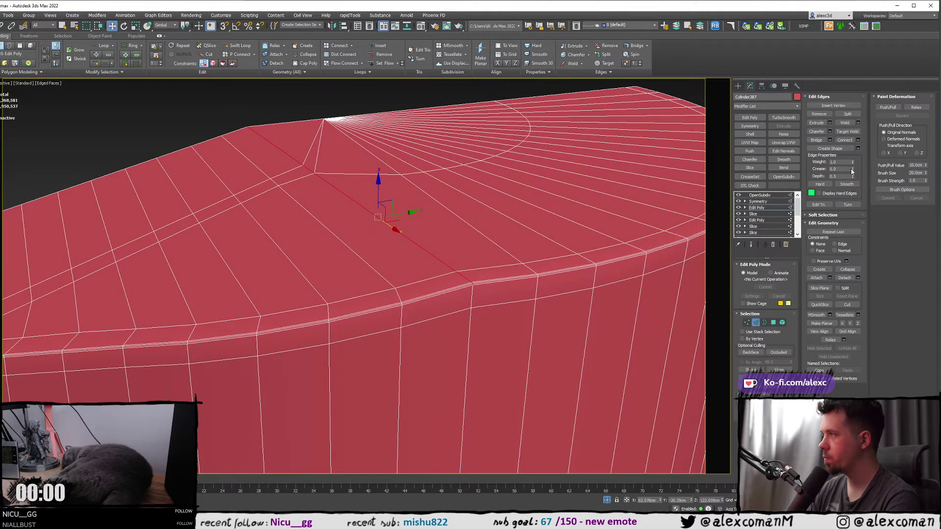
- Cut a support edge close to the front side of the roof bend line, from the rim to the mirror border
click(434, 227)
scroll(433, 228, up, 5)
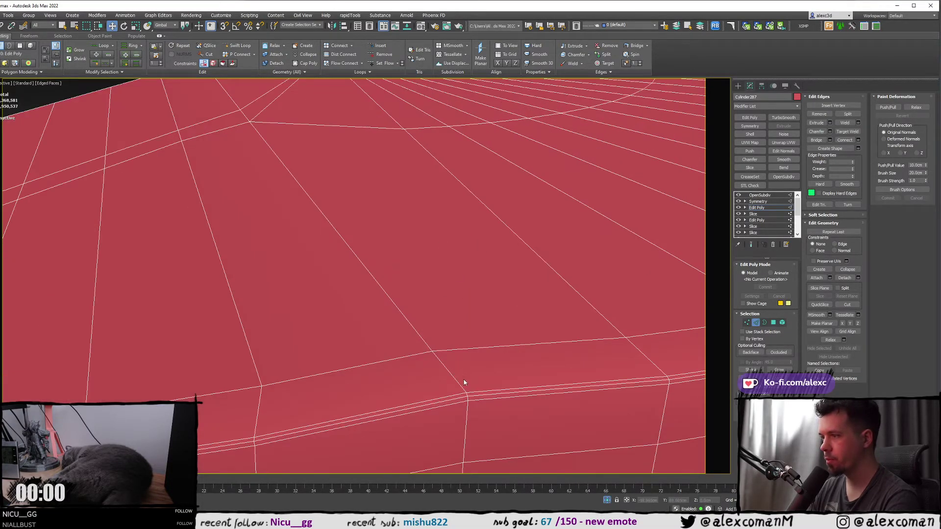
scroll(464, 383, up, 3)
key(alt+c)
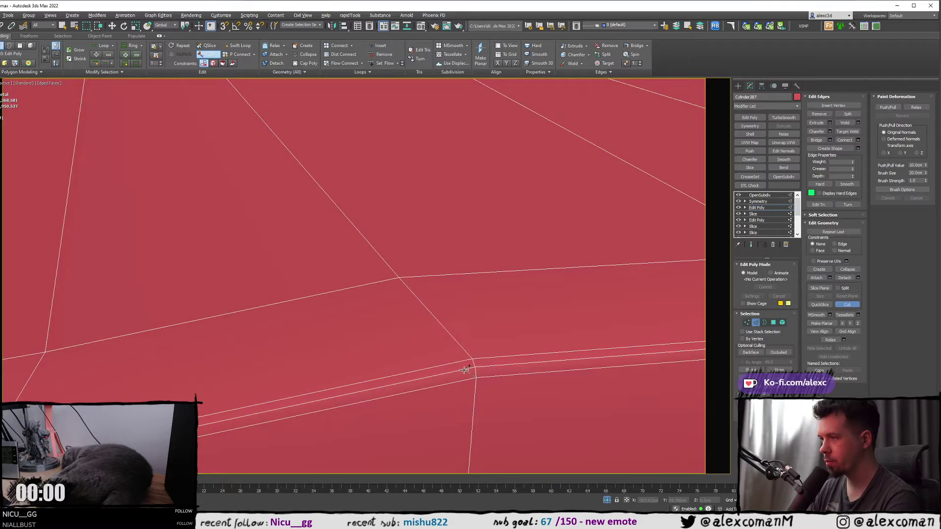
click(464, 370)
click(457, 362)
scroll(395, 298, down, 4)
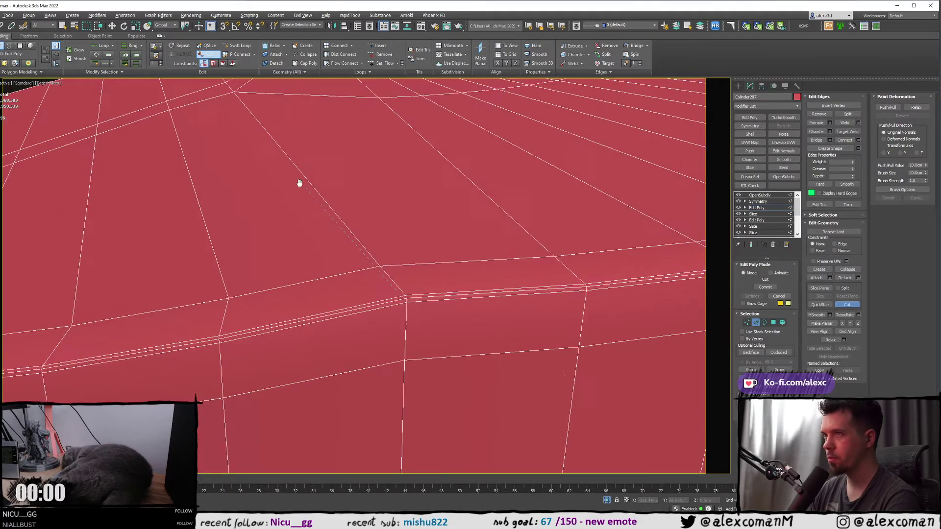
alt+middle_drag(301, 183, 257, 151)
scroll(245, 137, up, 3)
scroll(220, 103, up, 3)
middle_drag(221, 103, 269, 201)
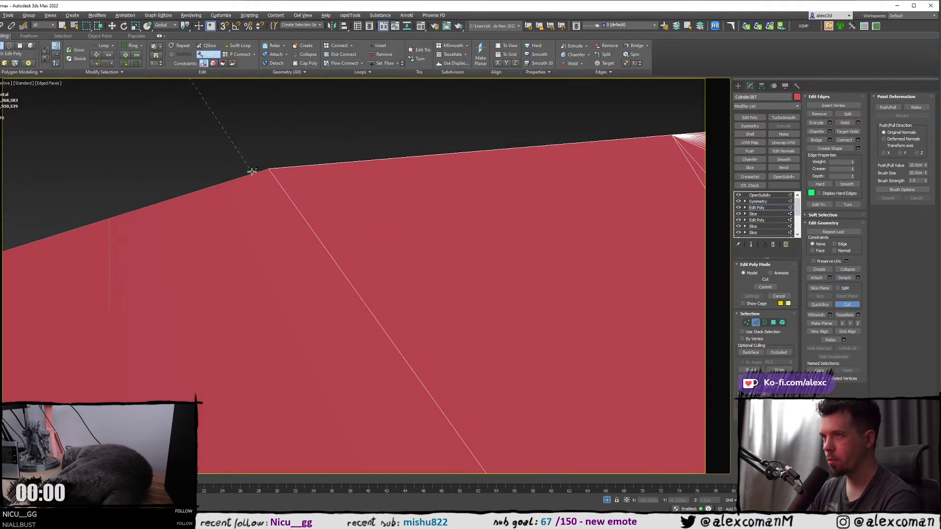
click(258, 171)
right_click(263, 171)
scroll(265, 171, down, 8)
scroll(278, 190, up, 3)
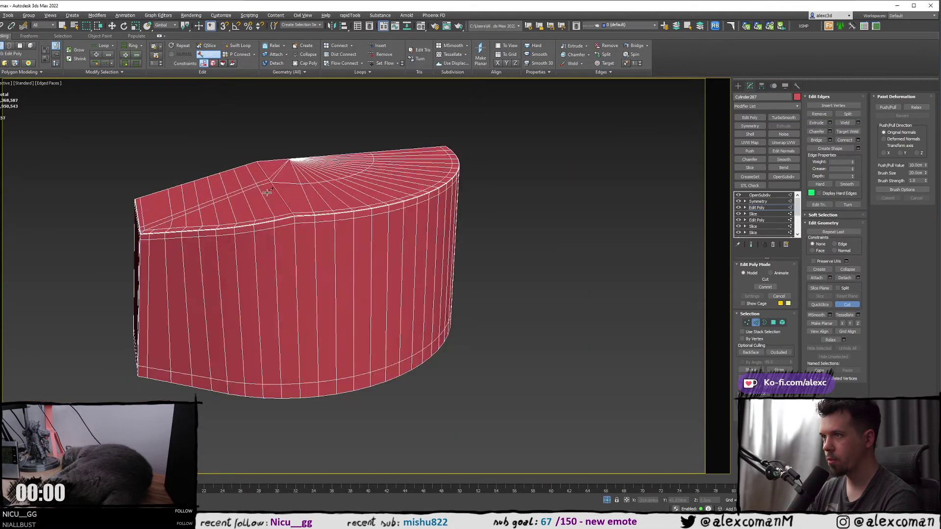
- Add a Swift Loop edge loop close to the other side of the roof bend line
scroll(274, 192, up, 5)
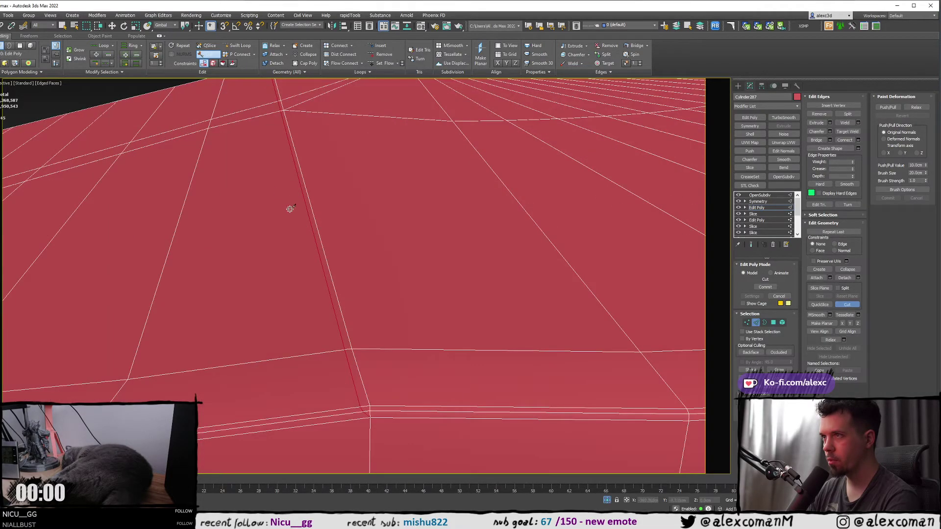
right_click(315, 246)
key(alt+1)
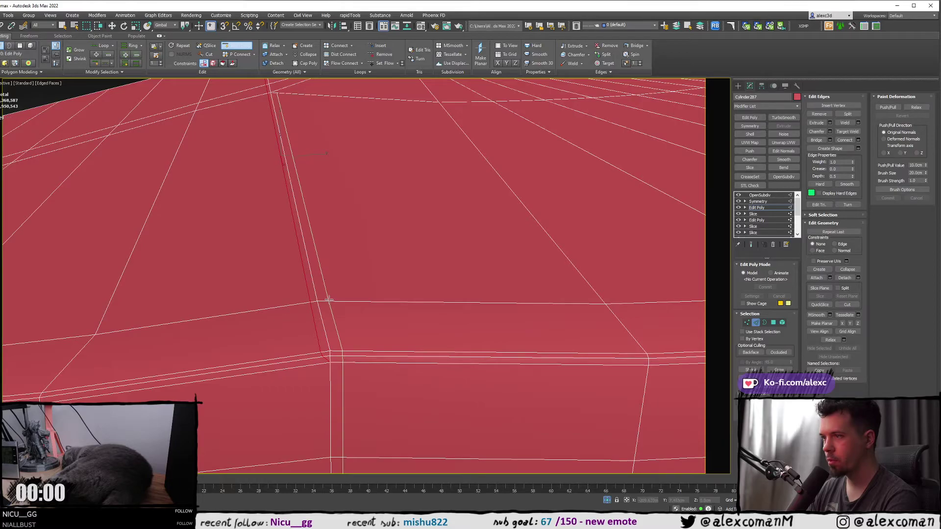
key(w)
scroll(326, 302, down, 4)
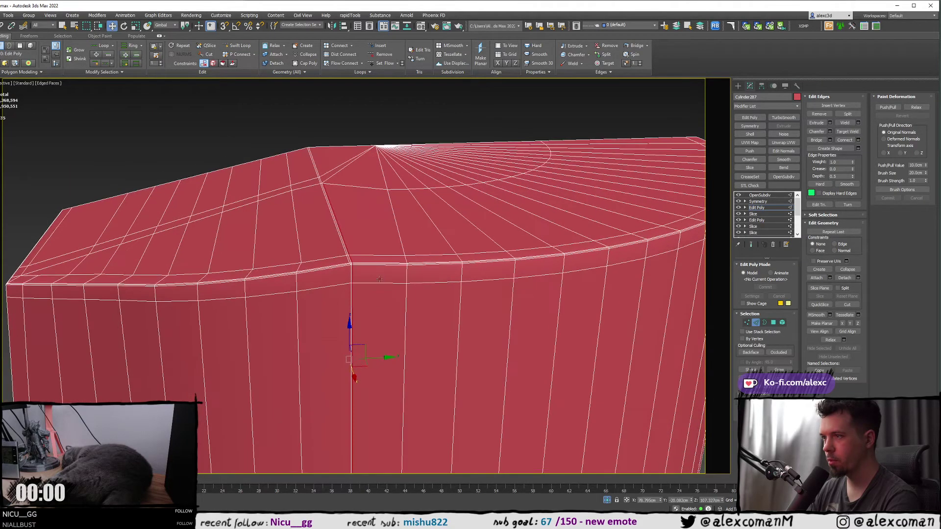
- Exclude the roof section from the new loop's selection and remove its remaining edges on the turret's side wall
key(F3)
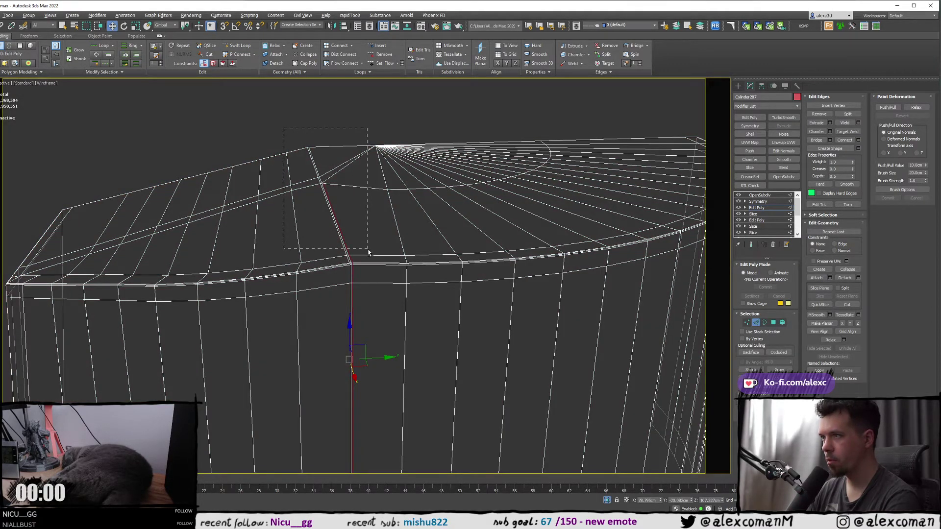
alt+drag(368, 250, 328, 277)
scroll(360, 264, up, 8)
key(ctrl+BackSpace)
middle_drag(330, 275, 353, 262)
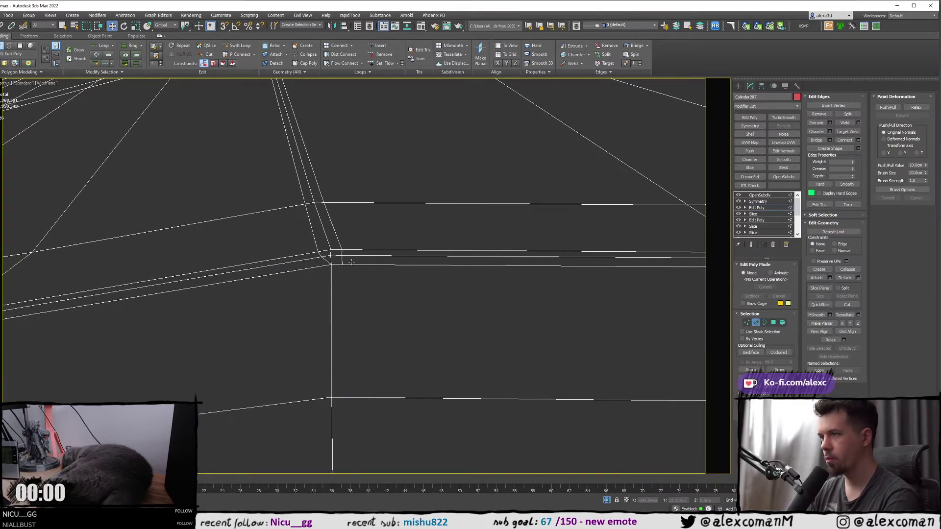
- Target Weld the leftover lower vertex of the new loop onto the neighbouring rim vertex at the bend
key(1)
right_click(353, 261)
click(330, 302)
right_click(332, 293)
click(321, 338)
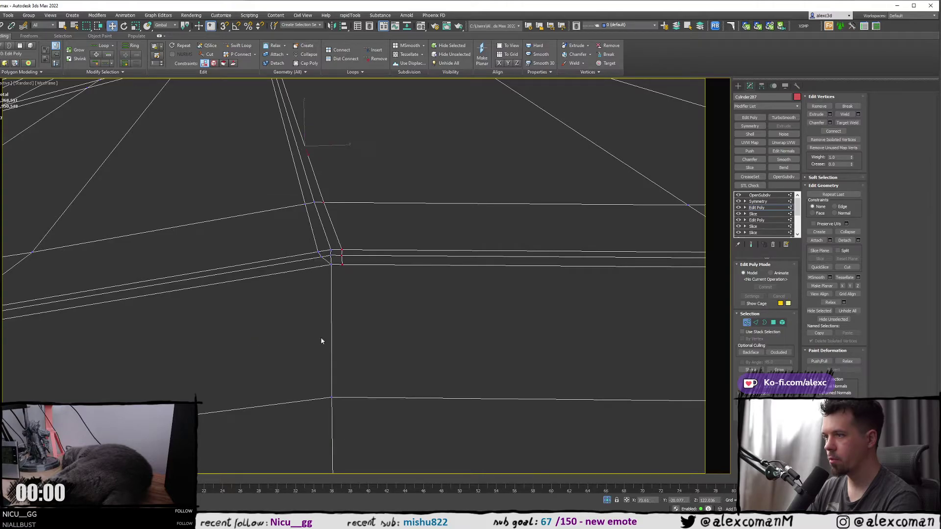
click(342, 264)
click(332, 265)
right_click(332, 264)
click(342, 255)
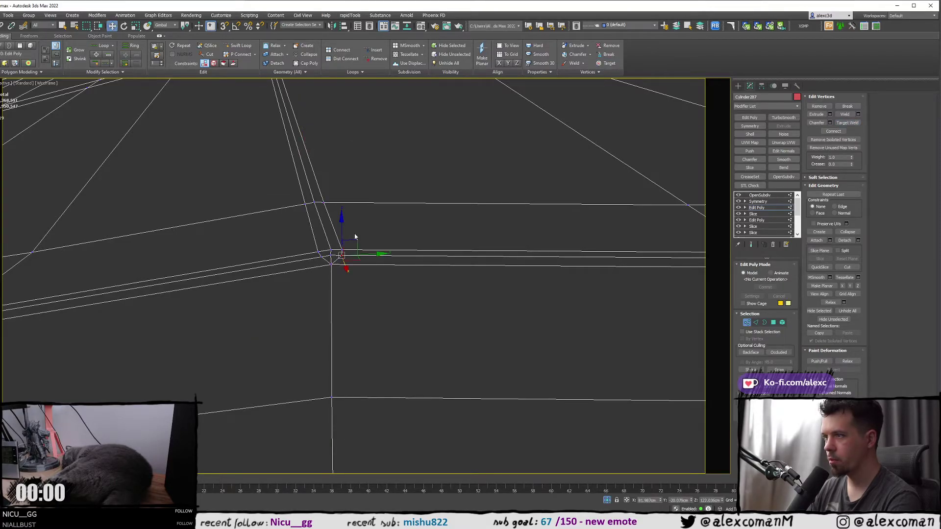
mouse_move(398, 221)
middle_down()
mouse_move(433, 239)
mouse_move(435, 254)
mouse_move(489, 313)
middle_up()
click(432, 242)
key(F3)
scroll(437, 235, down, 4)
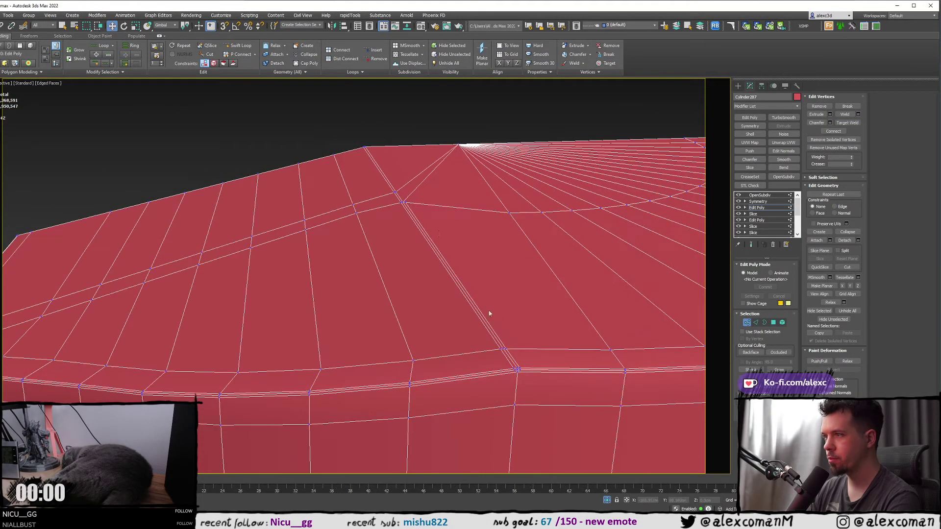
- Cut the rear support edge onward from the inner roof ring to the mirror border, redoing the first attempt
scroll(431, 206, up, 3)
alt+middle_drag(403, 195, 366, 306)
key(alt+c)
click(299, 132)
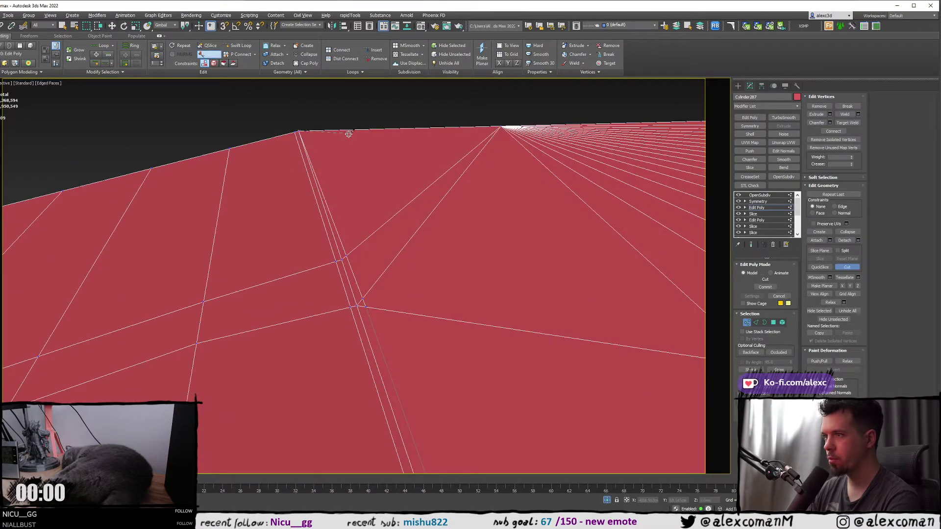
key(ctrl+z)
scroll(362, 256, up, 1)
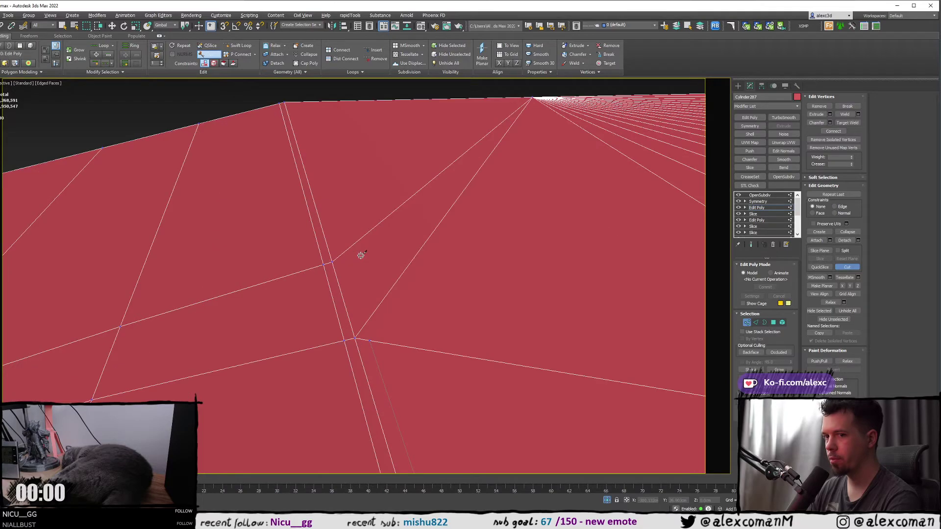
alt+middle_drag(361, 309, 399, 280)
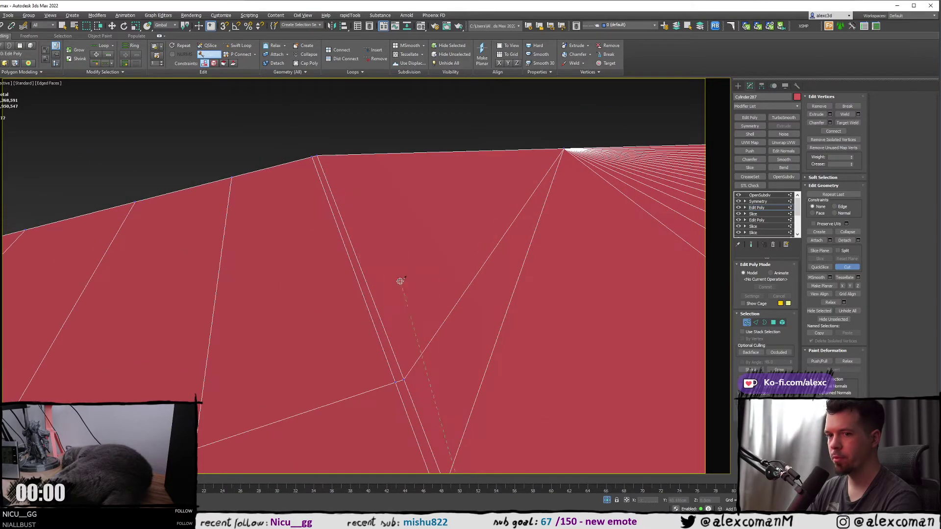
scroll(324, 153, up, 2)
scroll(322, 153, down, 1)
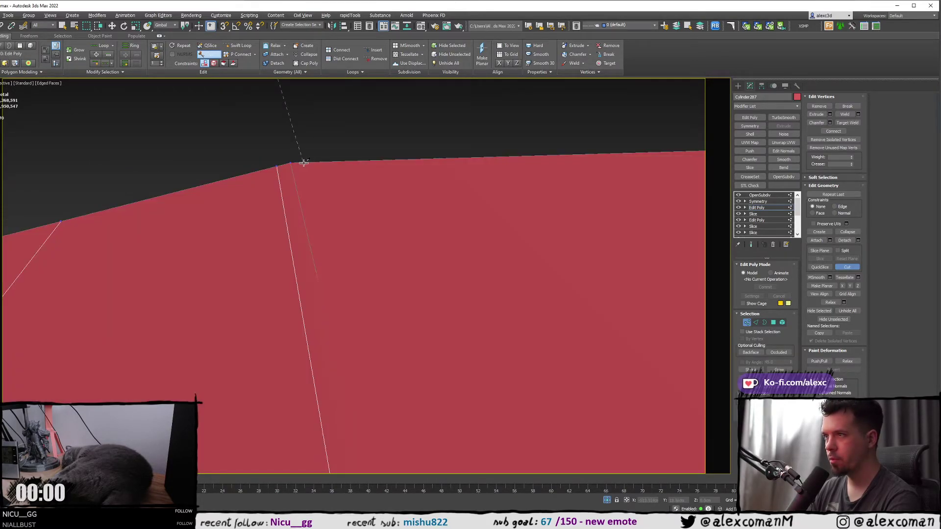
click(304, 163)
right_click(325, 140)
scroll(325, 140, down, 2)
right_click(364, 139)
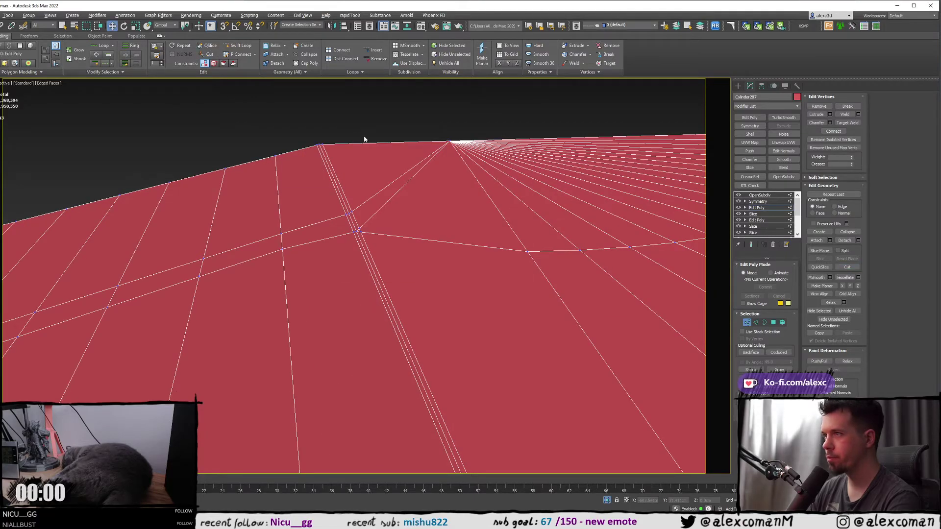
- Target Weld the doubled vertex where the inner ring meets the support edge and nudge the resulting vertex along X
right_click(360, 223)
click(333, 267)
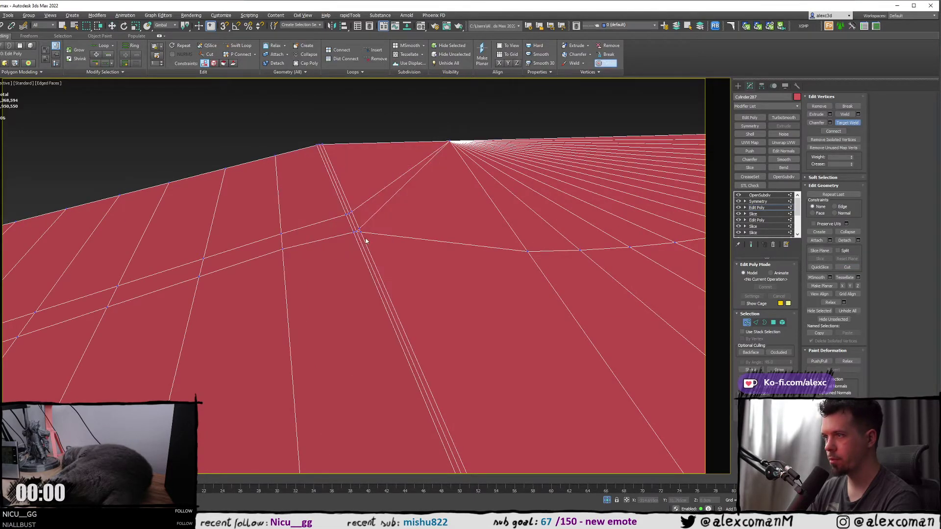
click(360, 229)
right_click(363, 231)
click(360, 230)
alt+middle_drag(365, 231, 422, 265)
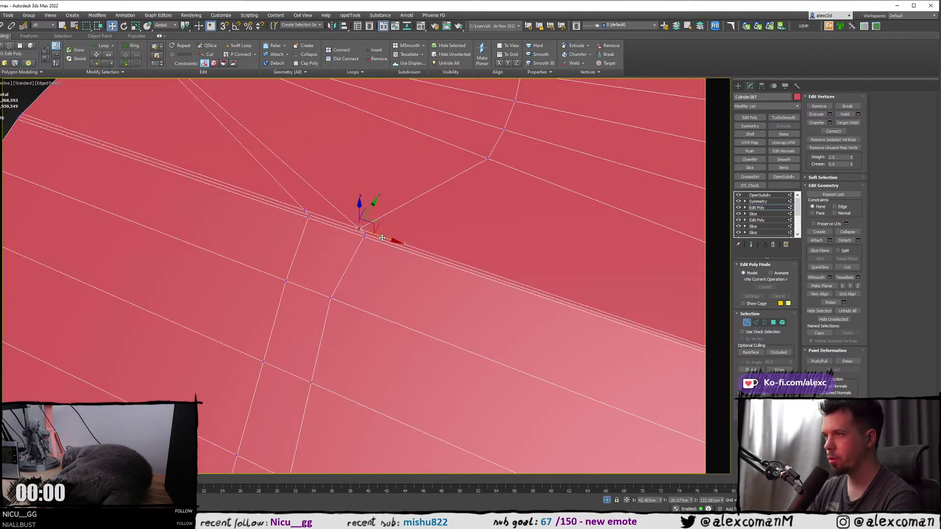
drag(384, 237, 392, 240)
click(412, 228)
- Check the smoothed OpenSubdiv turret's roof bend and rim from several angles, with and without wireframe
scroll(402, 217, down, 5)
middle_drag(402, 216, 344, 200)
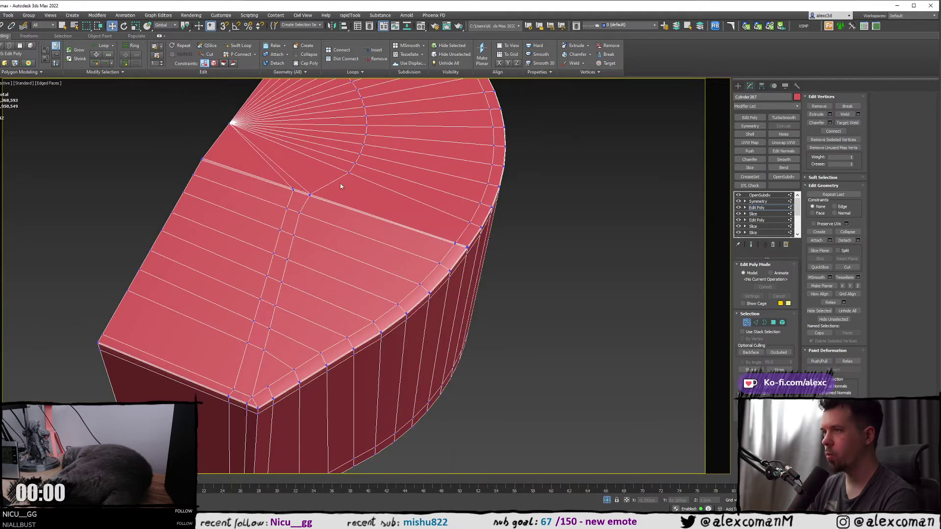
click(664, 206)
scroll(511, 212, up, 6)
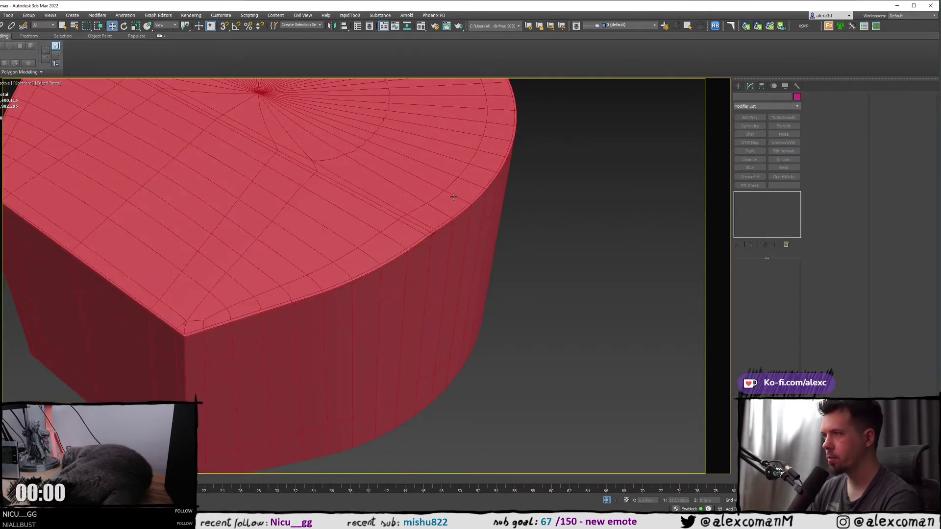
click(444, 209)
mouse_move(443, 209)
alt+middle_down()
mouse_move(418, 198)
mouse_move(451, 192)
mouse_move(448, 256)
mouse_move(437, 222)
alt+middle_up()
scroll(455, 213, down, 2)
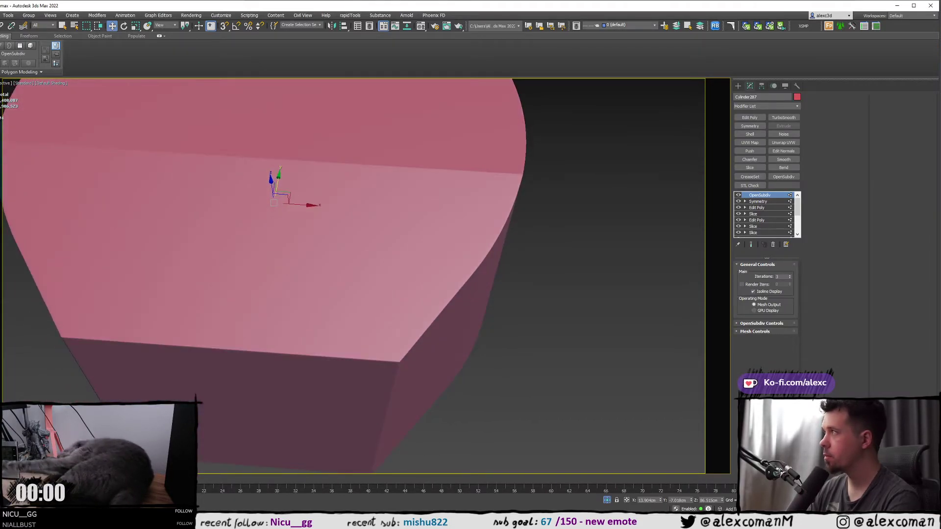
mouse_move(512, 194)
alt+middle_down()
mouse_move(481, 187)
mouse_move(447, 208)
mouse_move(10, 178)
alt+middle_up()
- Exit isolation and examine the turret in place on the full tank, with and without wireframe
key(alt+q)
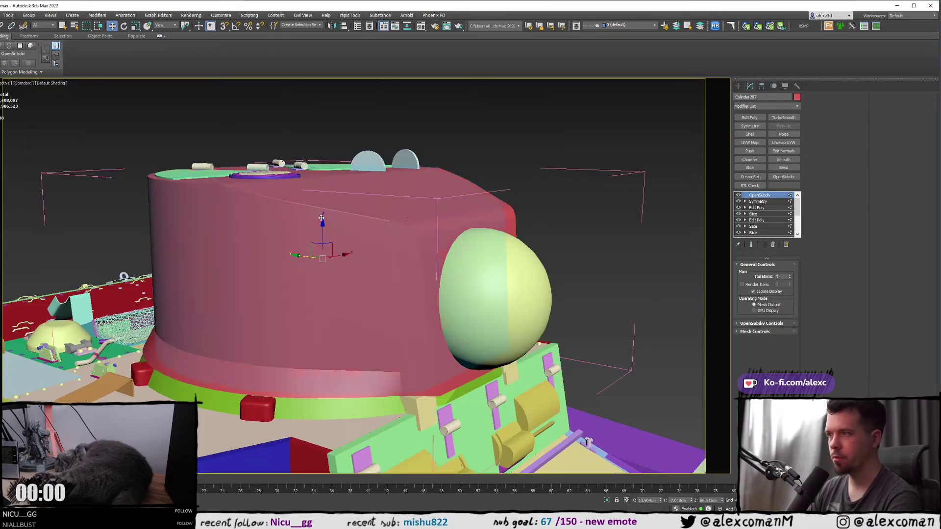
alt+middle_drag(387, 239, 211, 235)
click(512, 141)
middle_drag(336, 193, 374, 176)
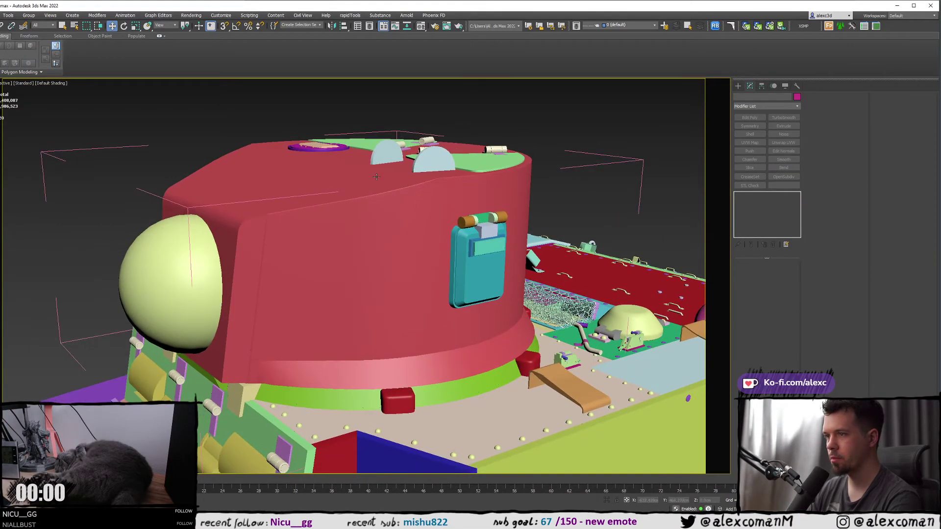
scroll(373, 175, down, 3)
key(F4)
scroll(456, 158, down, 3)
alt+middle_drag(456, 158, 478, 138)
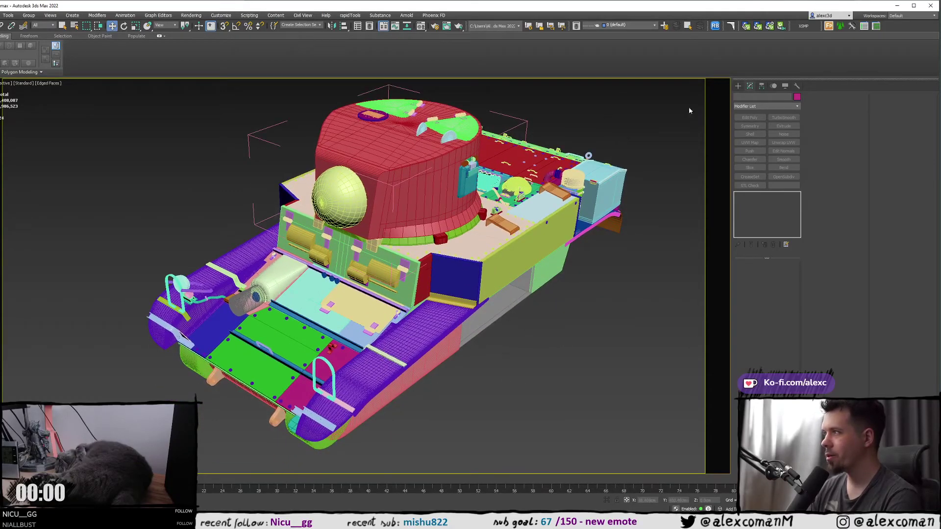
click(738, 85)
key(F4)
- Inspect the tank's hatches, hull side, rear deck and front from several angles to review the remaining parts
click(592, 165)
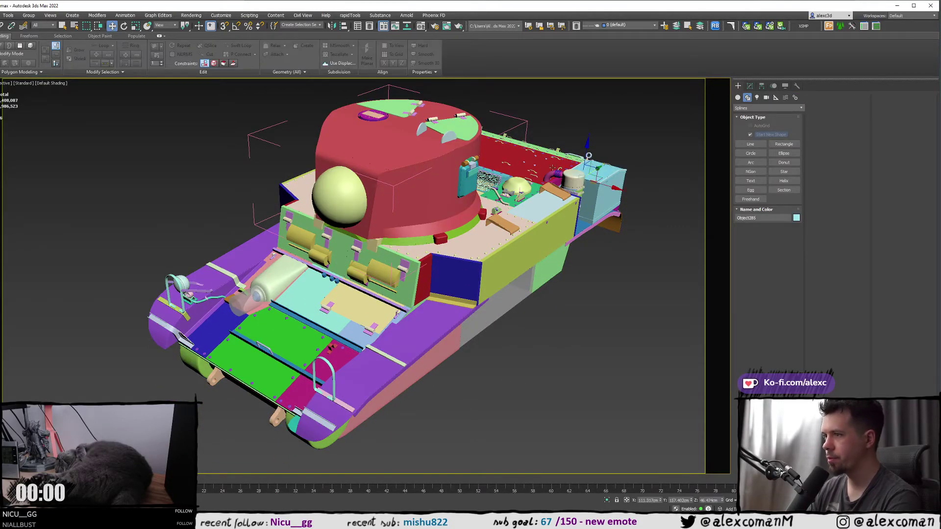
mouse_move(510, 194)
alt+middle_down()
mouse_move(567, 177)
mouse_move(508, 200)
alt+middle_up()
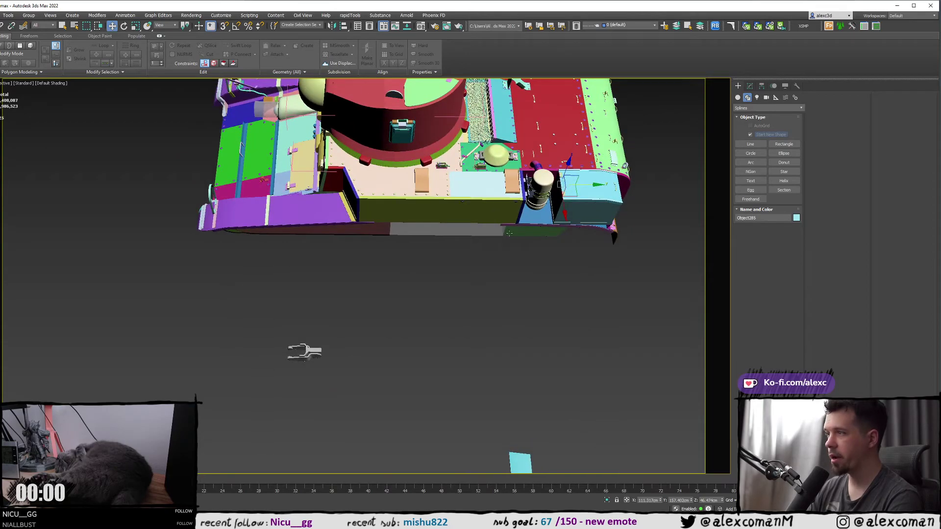
middle_drag(541, 174, 522, 194)
click(463, 241)
key(z)
scroll(366, 226, down, 7)
scroll(523, 194, down, 4)
mouse_move(401, 195)
middle_down()
mouse_move(488, 149)
mouse_move(490, 267)
middle_up()
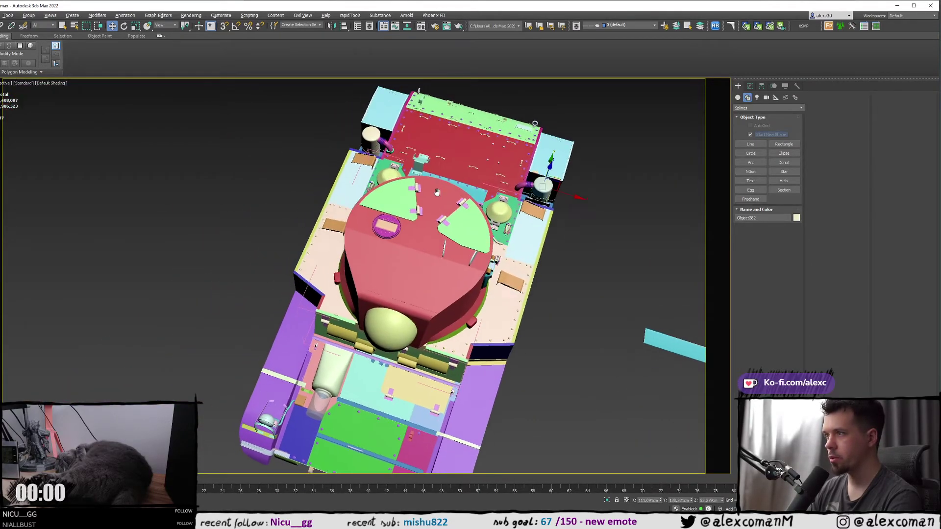
scroll(402, 194, up, 3)
click(401, 194)
mouse_move(413, 193)
alt+middle_down()
mouse_move(400, 201)
mouse_move(288, 169)
mouse_move(311, 177)
mouse_move(352, 166)
alt+middle_up()
scroll(347, 175, down, 3)
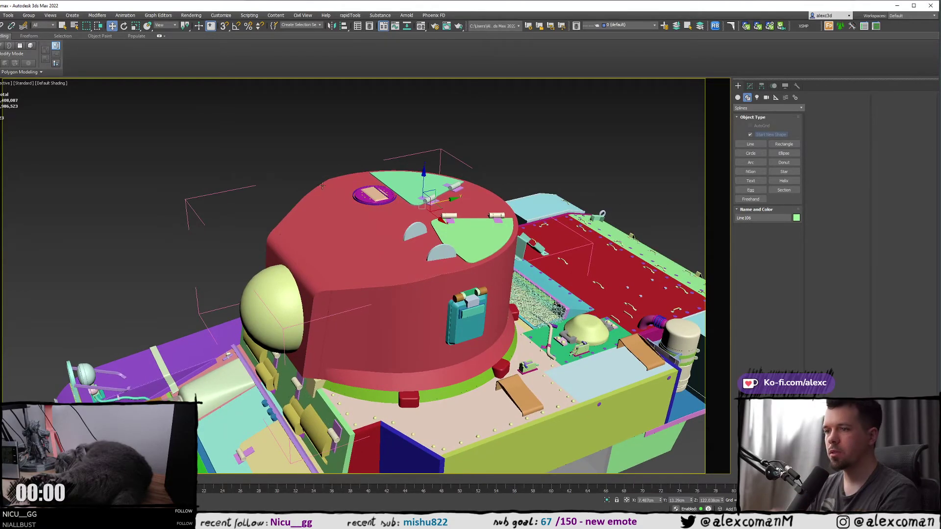
middle_drag(336, 265, 343, 173)
scroll(366, 186, down, 3)
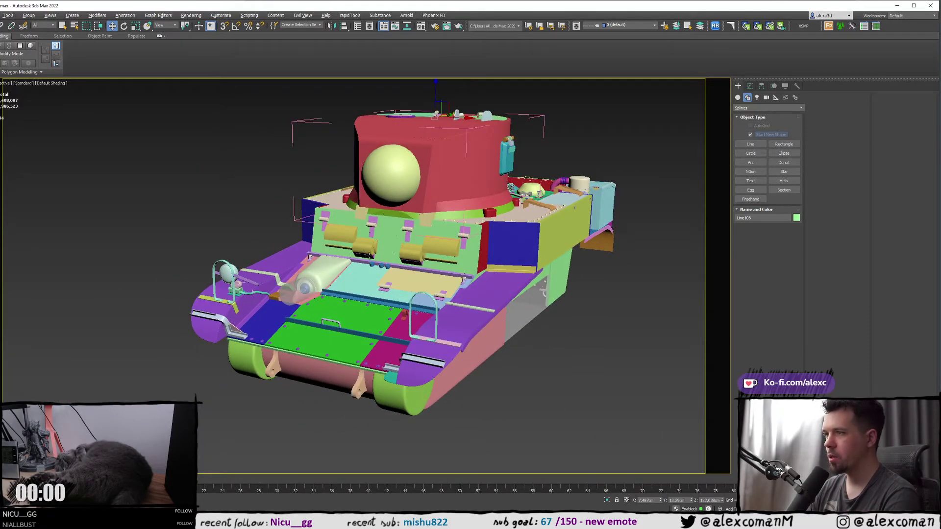
alt+middle_drag(369, 256, 448, 190)
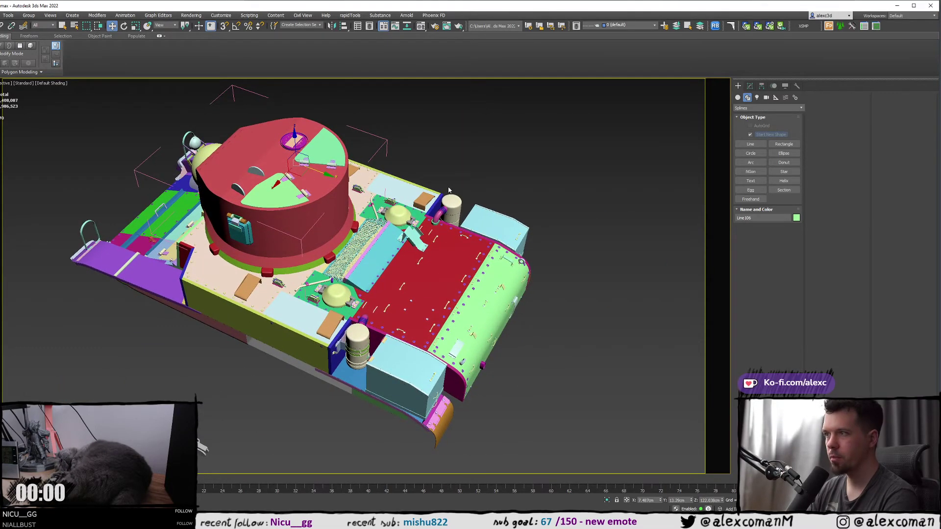
click(448, 190)
click(339, 295)
alt+middle_drag(339, 292, 349, 263)
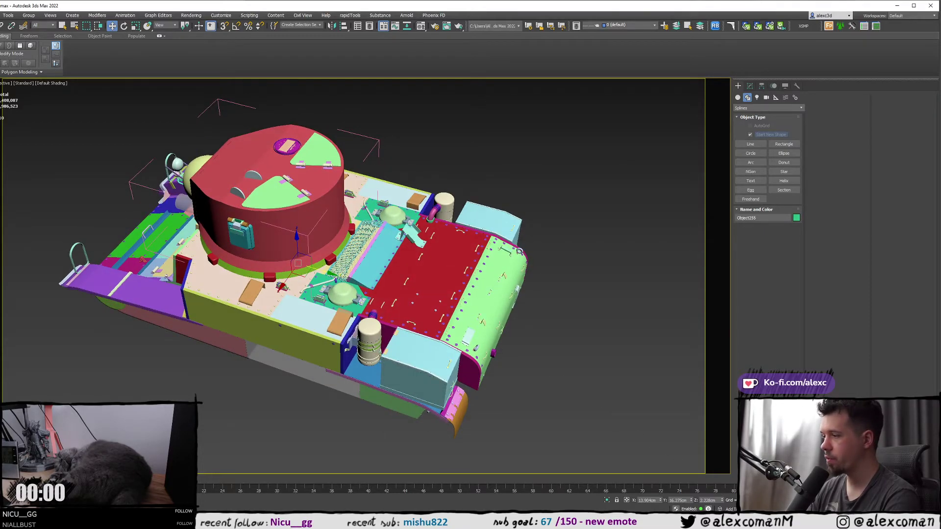
- Switch to the browser and view the reference render of the tank's track and suspension
mouse_move(629, 521)
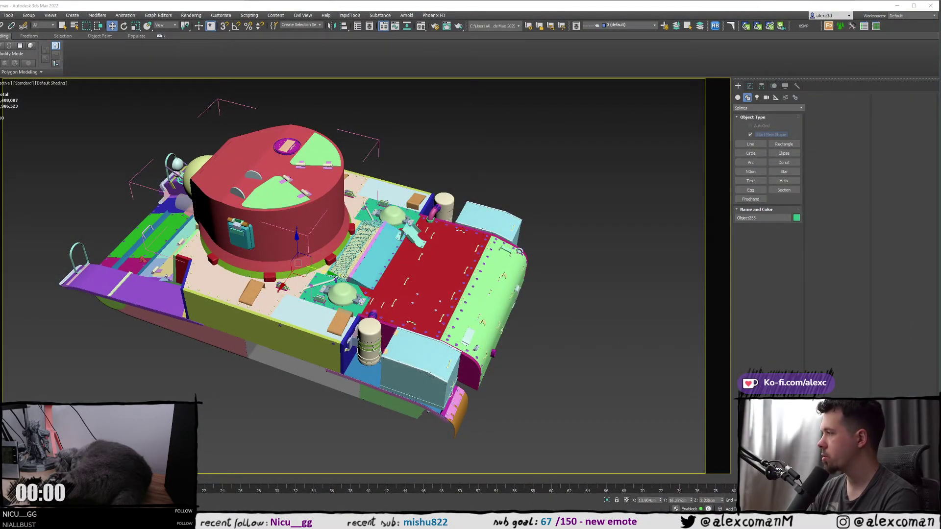
key(alt+Tab)
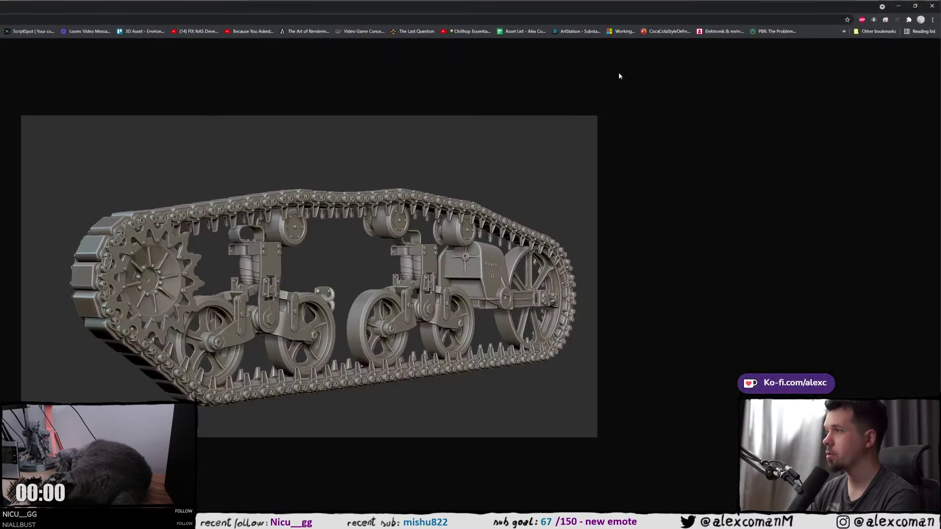
- Switch back to 3ds Max and inspect the tank's front plates, turret roof and rear side deck from several angles
mouse_move(365, 5)
mouse_down()
mouse_move(366, 15)
mouse_move(368, 1)
mouse_up()
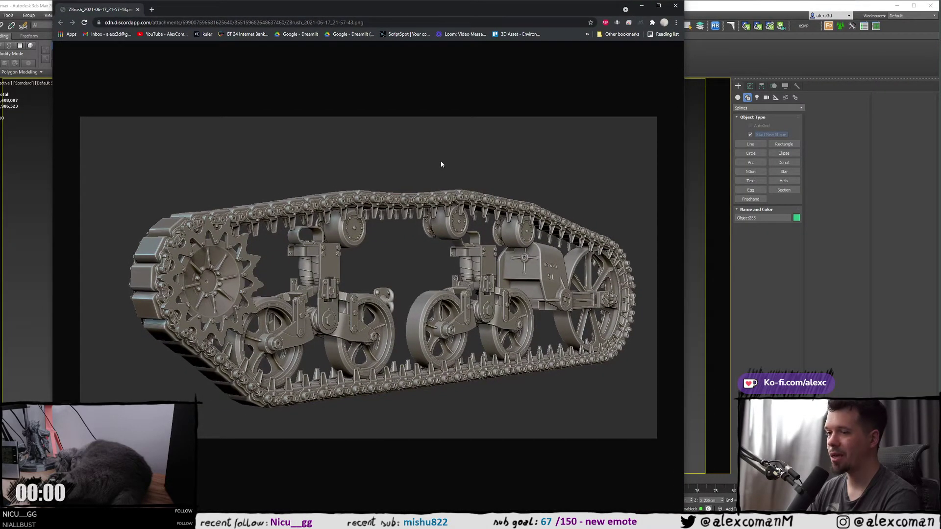
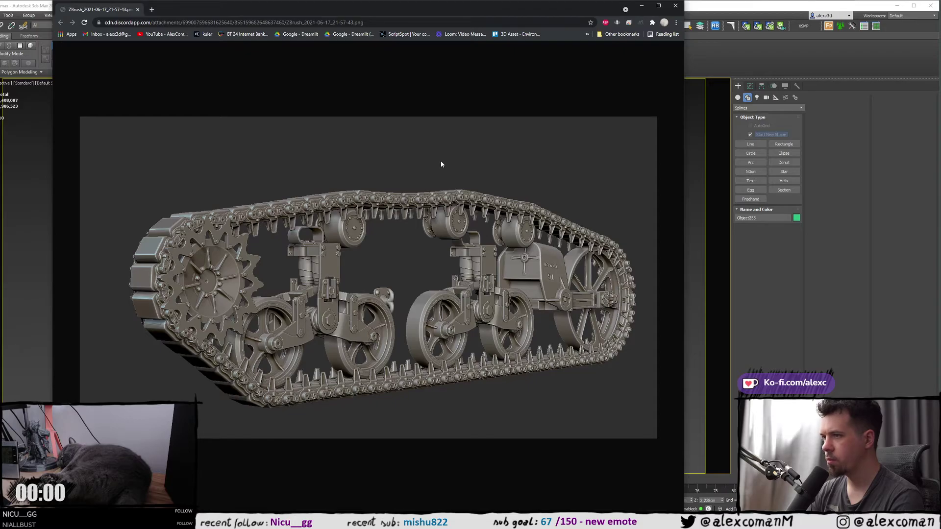
click(816, 244)
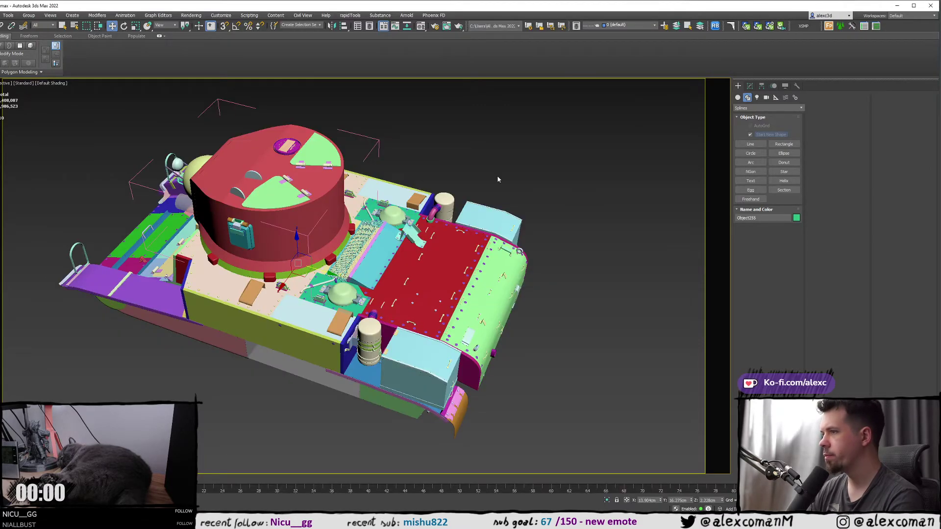
middle_drag(329, 209, 423, 210)
alt+middle_drag(314, 255, 434, 149)
scroll(260, 322, up, 3)
click(284, 311)
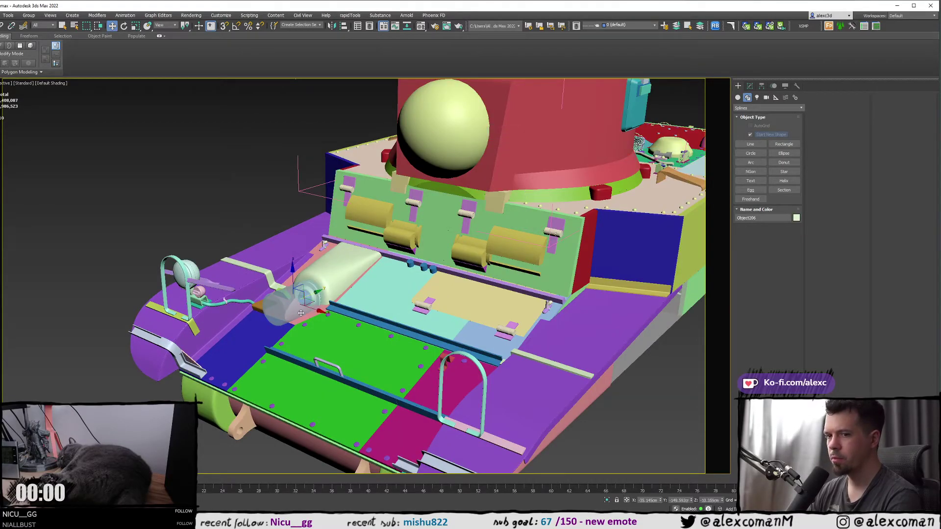
mouse_move(301, 312)
alt+middle_down()
mouse_move(372, 323)
mouse_move(312, 324)
alt+middle_up()
scroll(372, 324, down, 2)
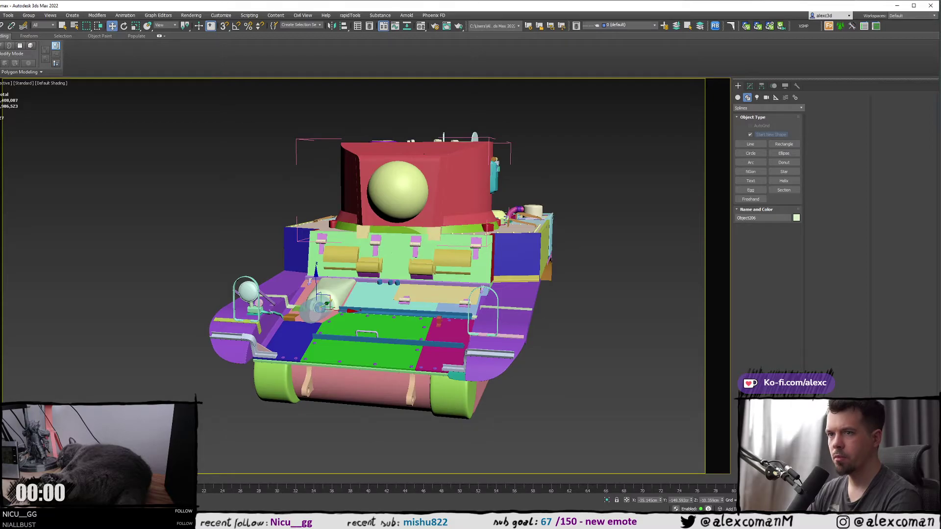
alt+middle_drag(297, 210, 323, 233)
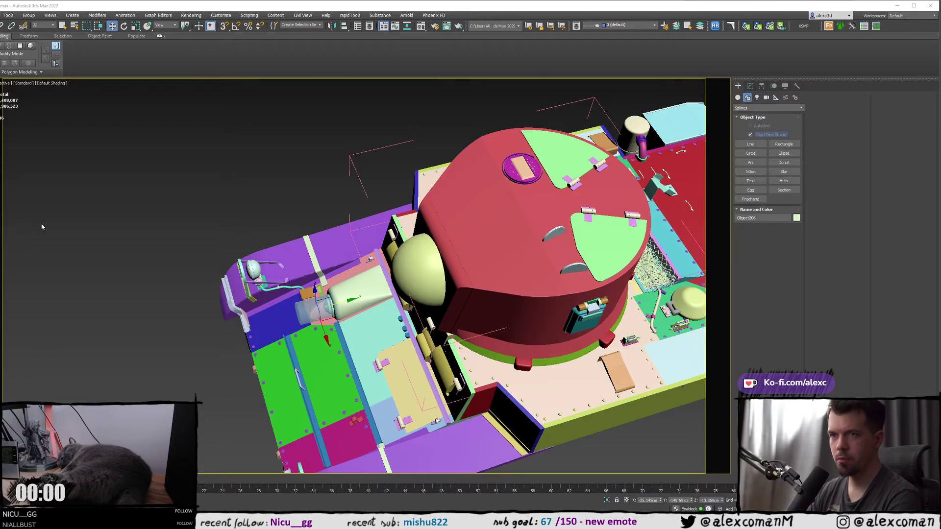
alt+middle_drag(206, 269, 445, 325)
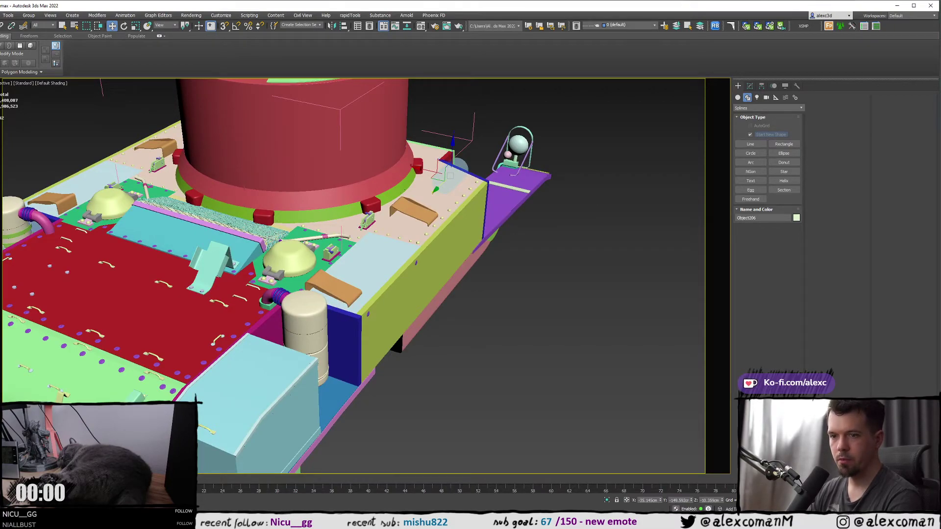
- Select the light blue deck plate under the orange bracket next to the rear drum
alt+middle_drag(219, 249, 341, 230)
scroll(330, 231, up, 2)
mouse_move(349, 292)
middle_down()
mouse_move(366, 281)
mouse_move(355, 299)
middle_up()
click(366, 280)
key(z)
scroll(490, 322, up, 4)
middle_drag(605, 370, 334, 248)
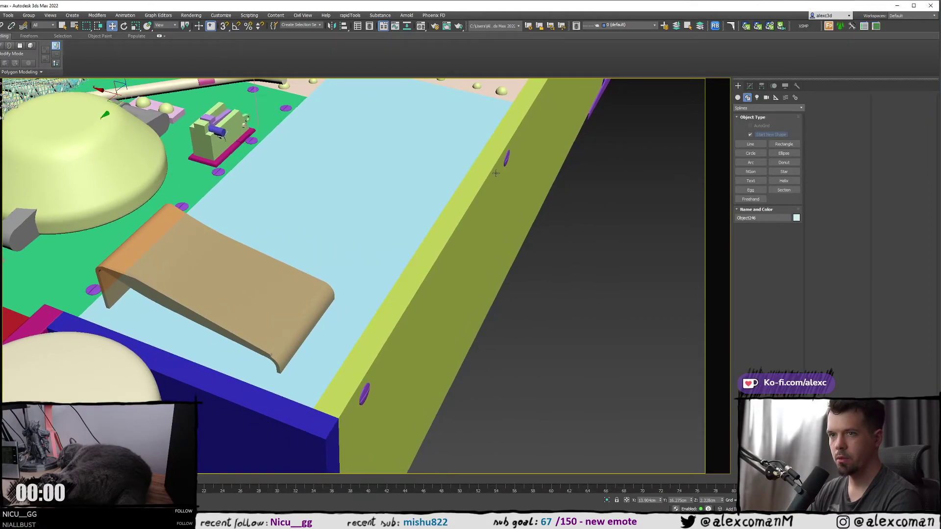
click(749, 87)
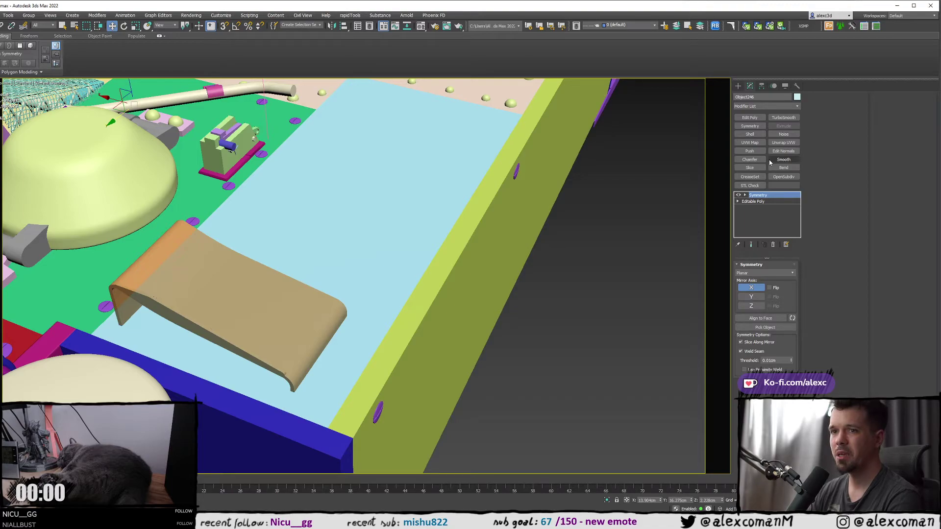
click(739, 86)
click(751, 143)
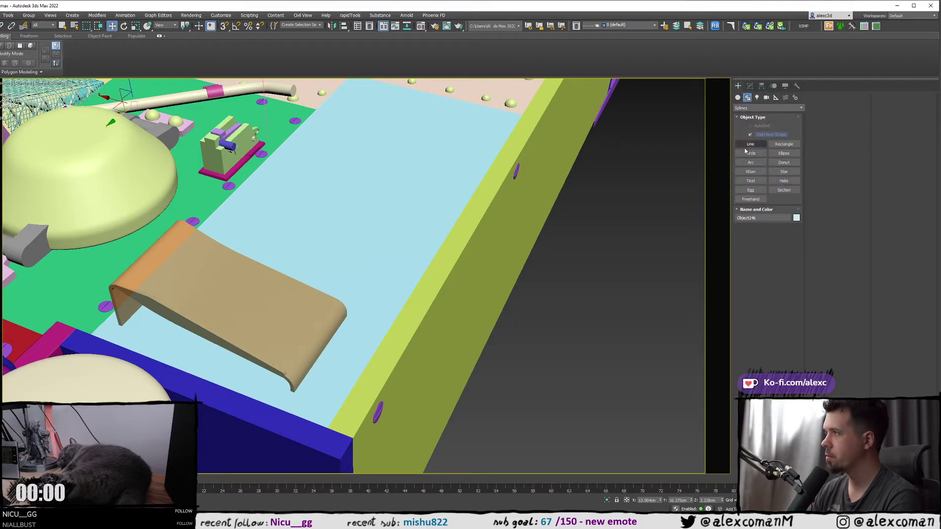
right_click(277, 285)
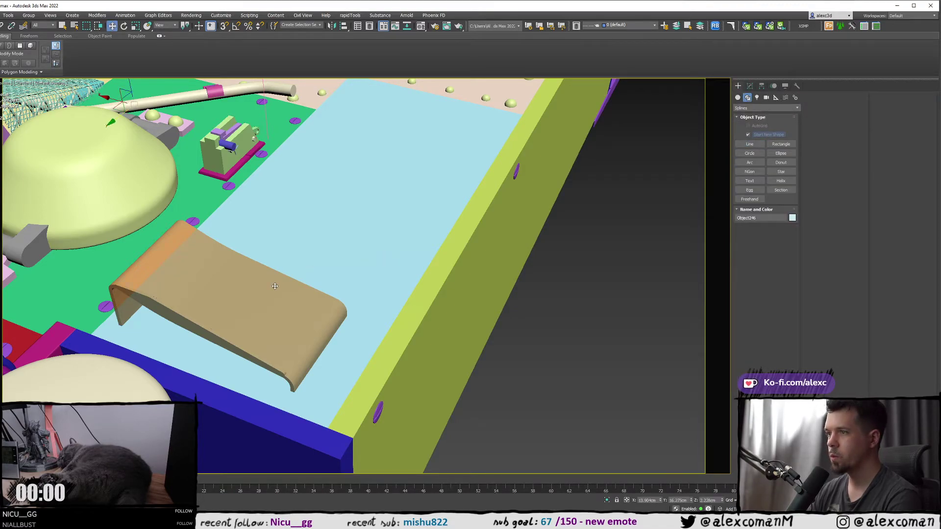
- Isolate the light blue plates with the orange bracket and frame them in a full-size side wireframe view
ctrl+click(282, 285)
key(alt+q)
click(543, 243)
key(alt+w)
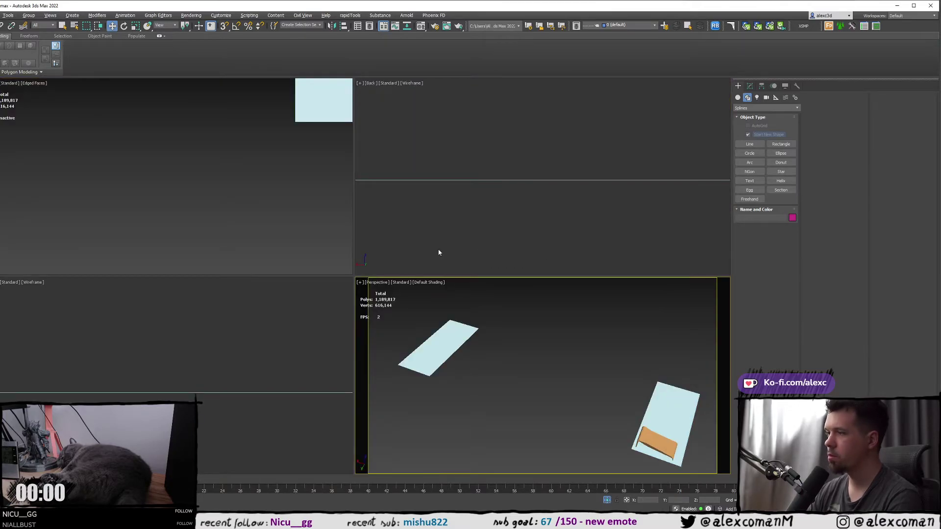
click(466, 204)
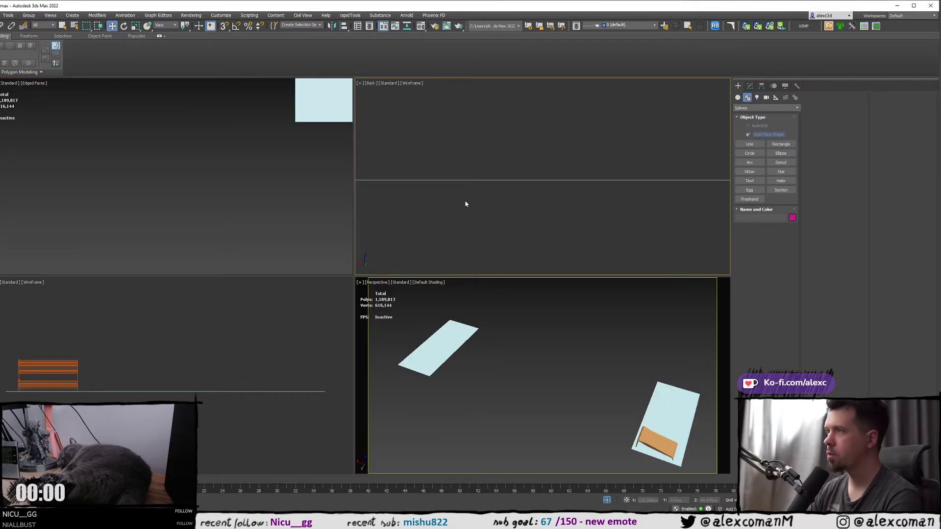
key(alt+w)
key(z)
- Draw an L-shaped three-point line beside the bracket's low end, rising from the plate and then running horizontally away from the bracket
click(749, 143)
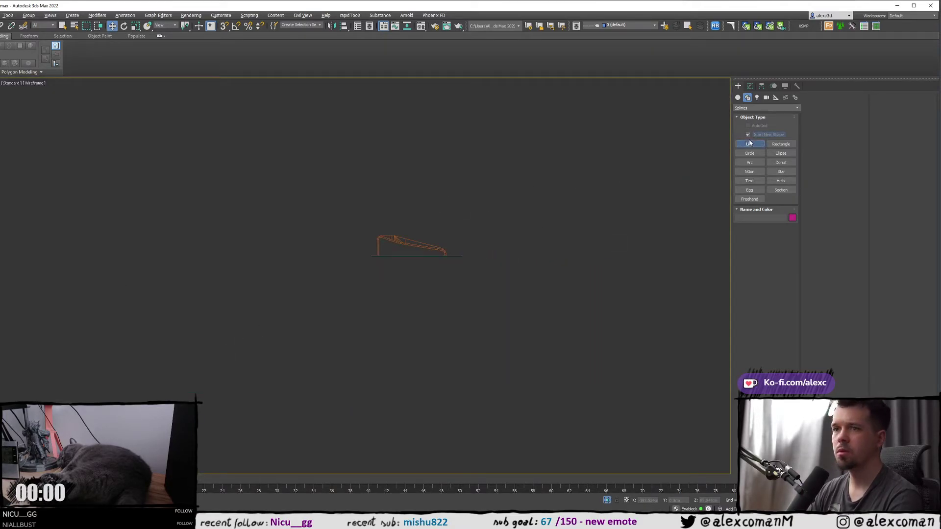
scroll(443, 210, up, 8)
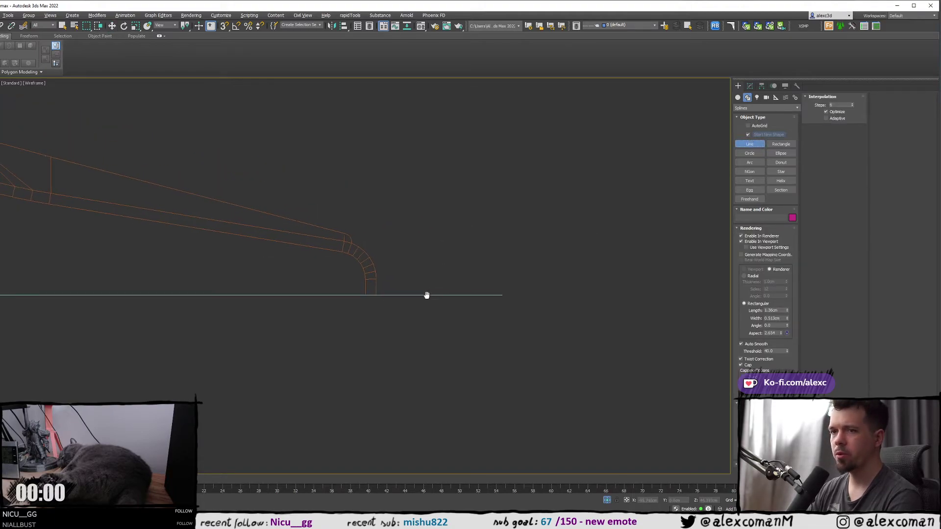
middle_drag(420, 290, 424, 295)
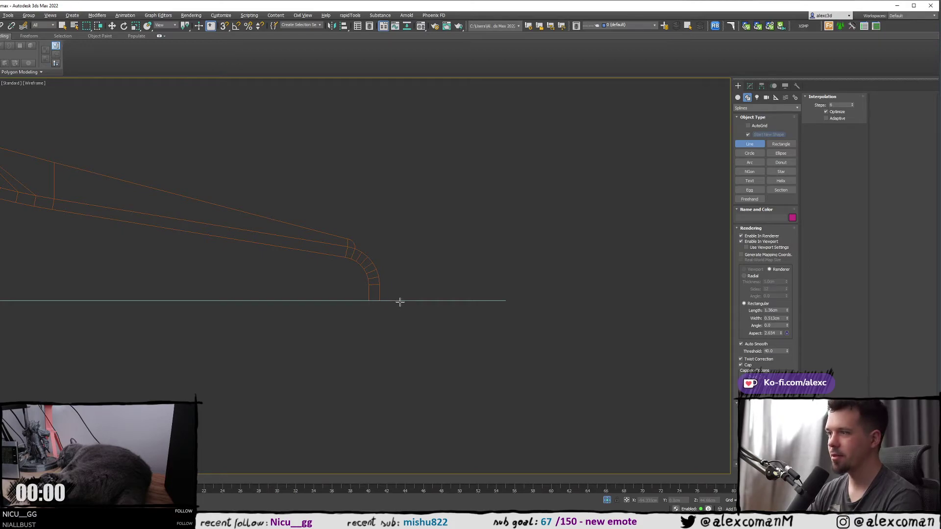
click(400, 302)
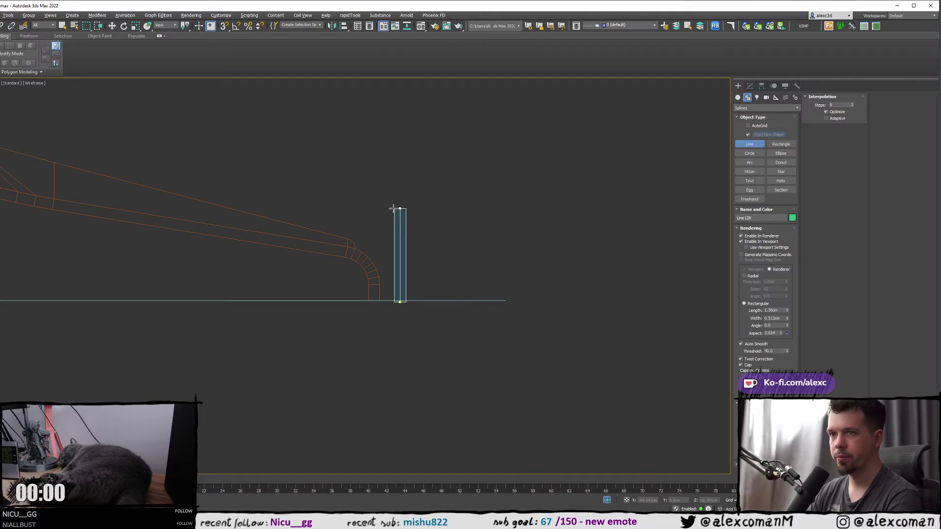
click(395, 209)
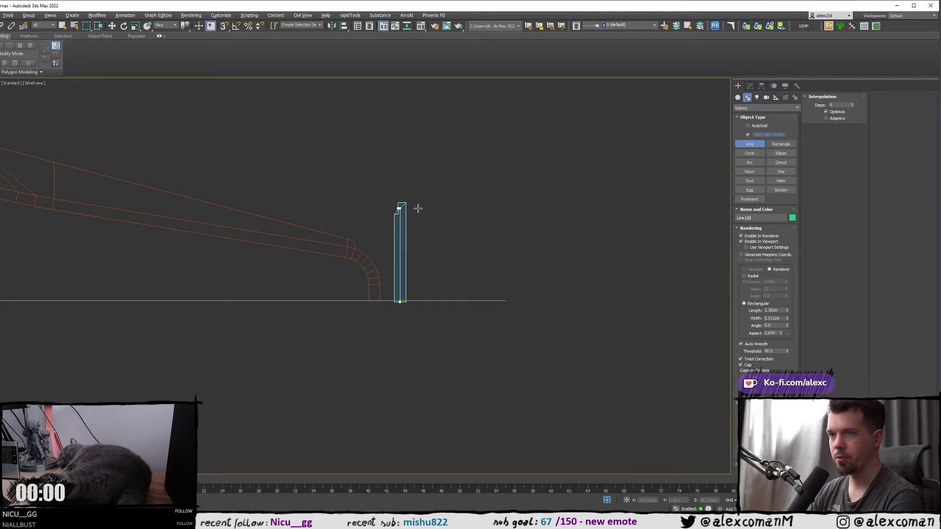
click(481, 208)
right_click(450, 204)
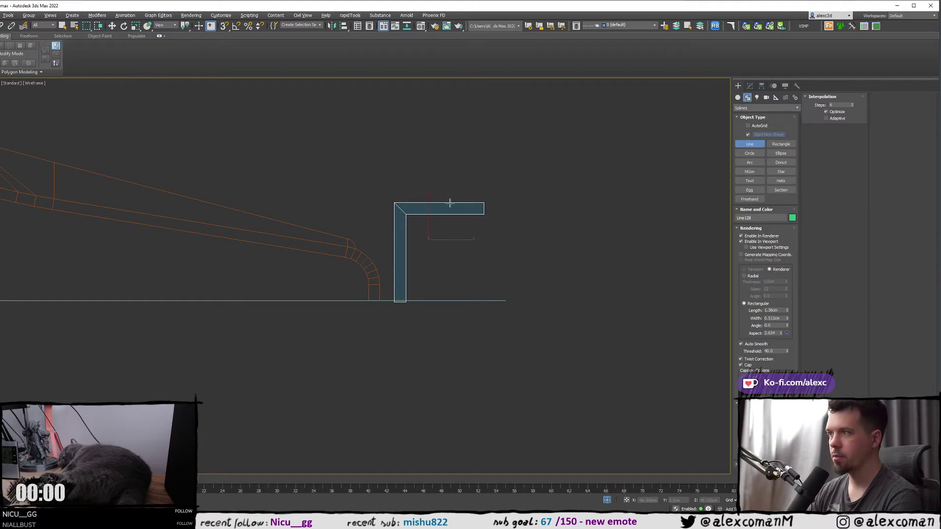
- Convert the line's two upper vertices to Bezier Corner, undoing the accidental move of the vertices
key(1)
middle_drag(477, 259, 494, 304)
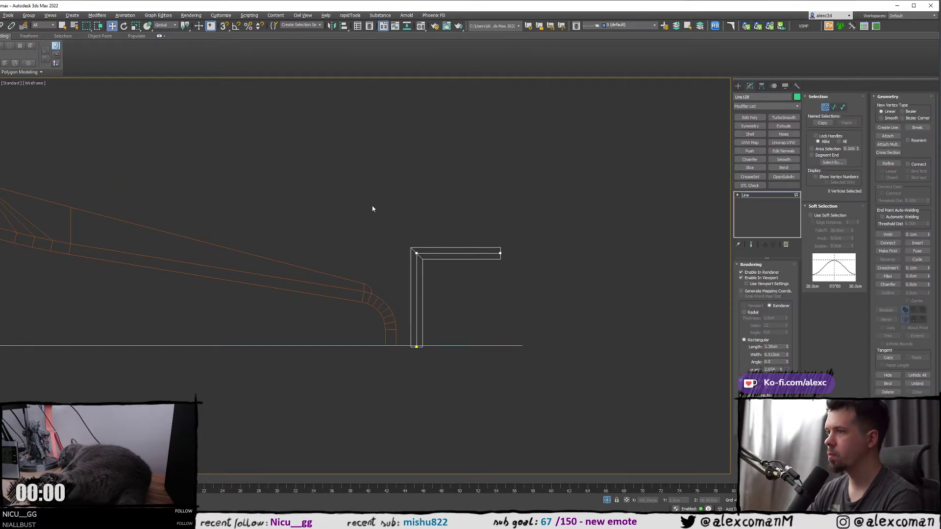
drag(373, 208, 580, 256)
right_click(579, 255)
middle_drag(443, 244, 441, 248)
right_click(439, 243)
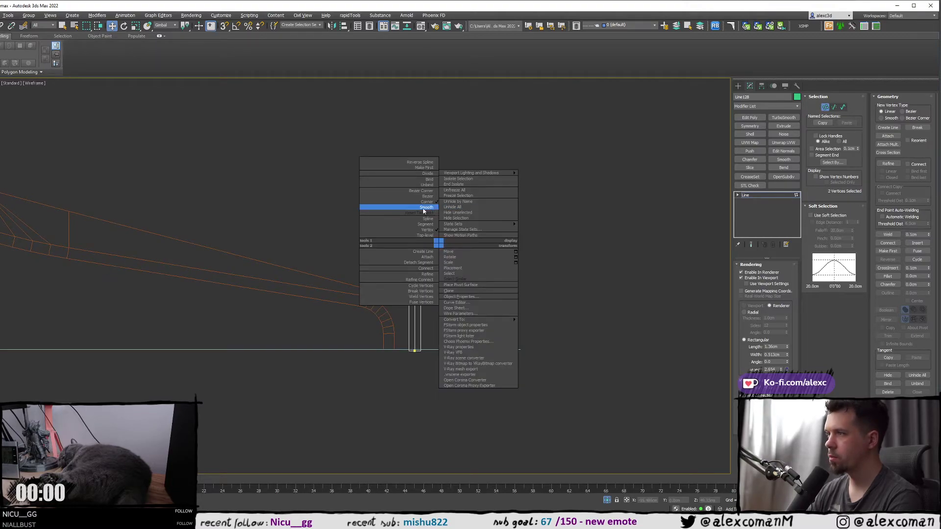
click(421, 190)
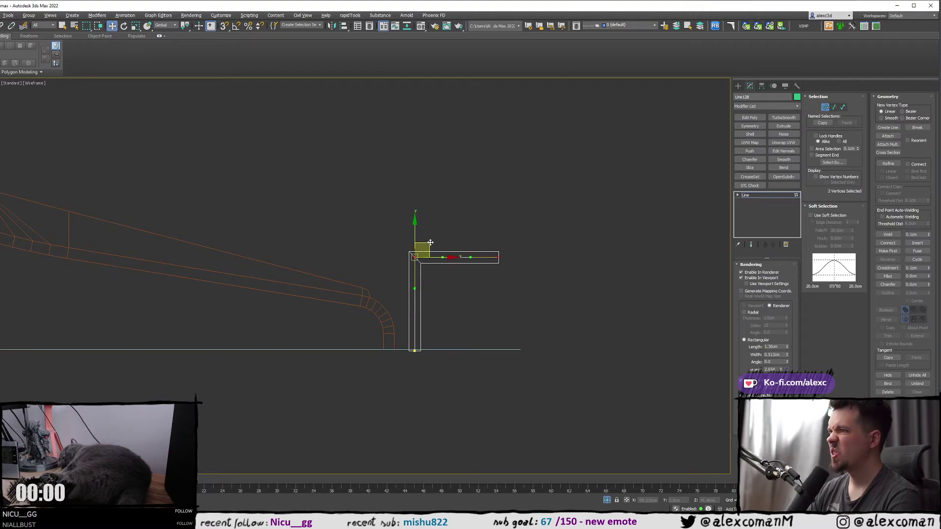
drag(431, 242, 436, 234)
key(ctrl+z)
- Pull the upper vertices' Bezier handles upward to arch the horizontal segment into a hook
scroll(462, 217, up, 2)
click(445, 248)
click(395, 275)
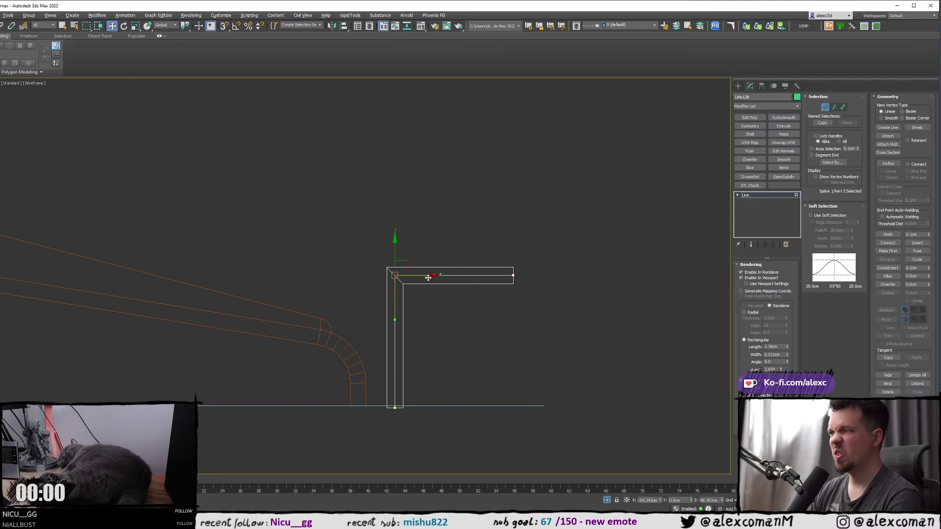
scroll(428, 278, up, 1)
drag(431, 275, 412, 162)
drag(510, 208, 568, 289)
drag(490, 276, 537, 193)
scroll(545, 238, down, 3)
middle_drag(460, 254, 388, 244)
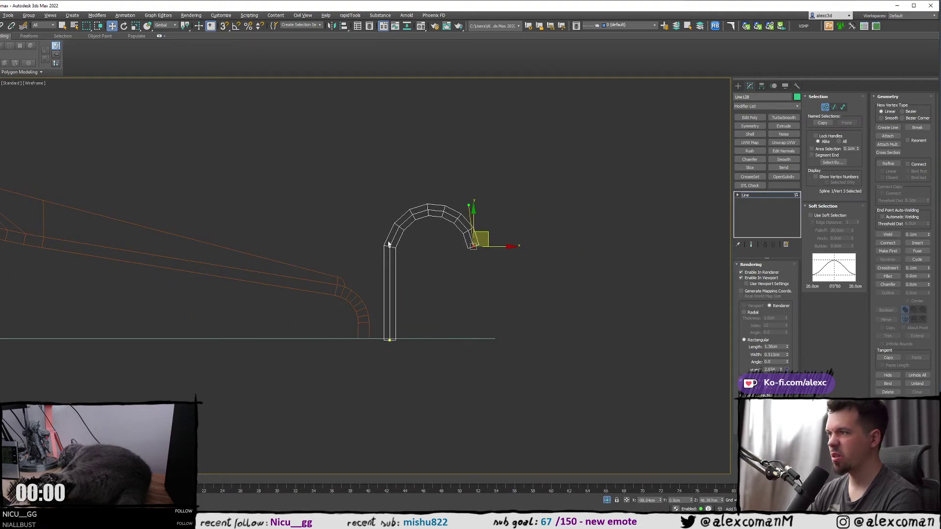
- Refine the hook's curve by adjusting the vertex at the top of its stem and the one at its free end
scroll(389, 244, up, 1)
click(390, 242)
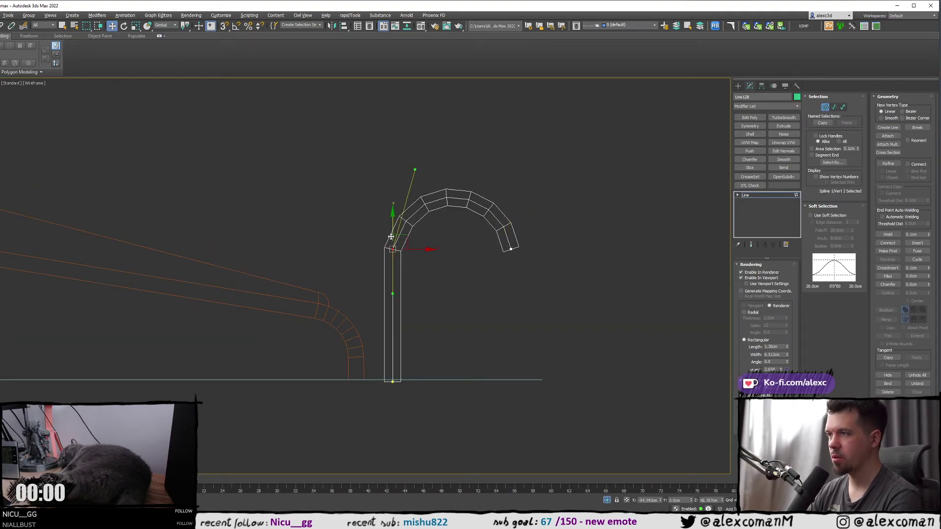
drag(394, 234, 394, 241)
click(510, 249)
drag(525, 237, 532, 255)
- Return to the perspective view and render the hook line as a radial tube with a thickness of 0.87 cm
scroll(532, 255, down, 3)
key(alt+w)
middle_click(545, 346)
key(alt+w)
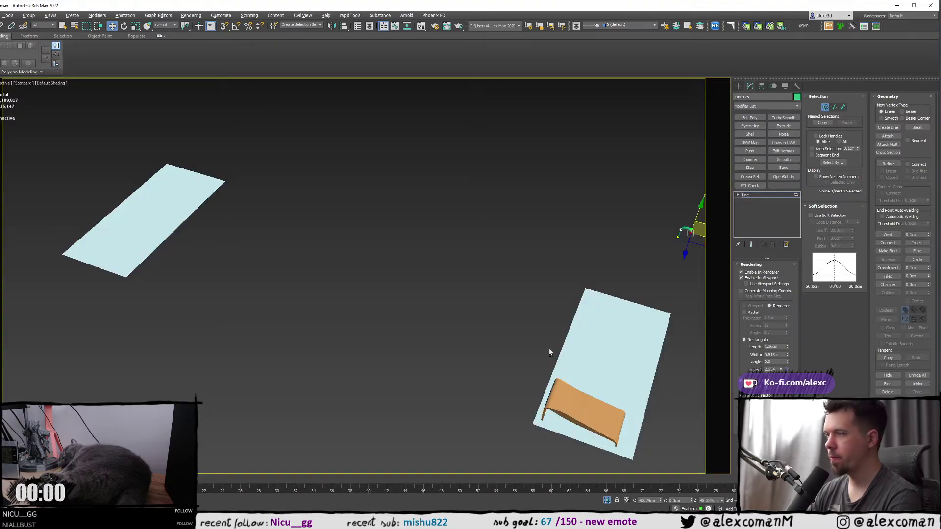
alt+middle_drag(548, 352, 670, 162)
click(737, 86)
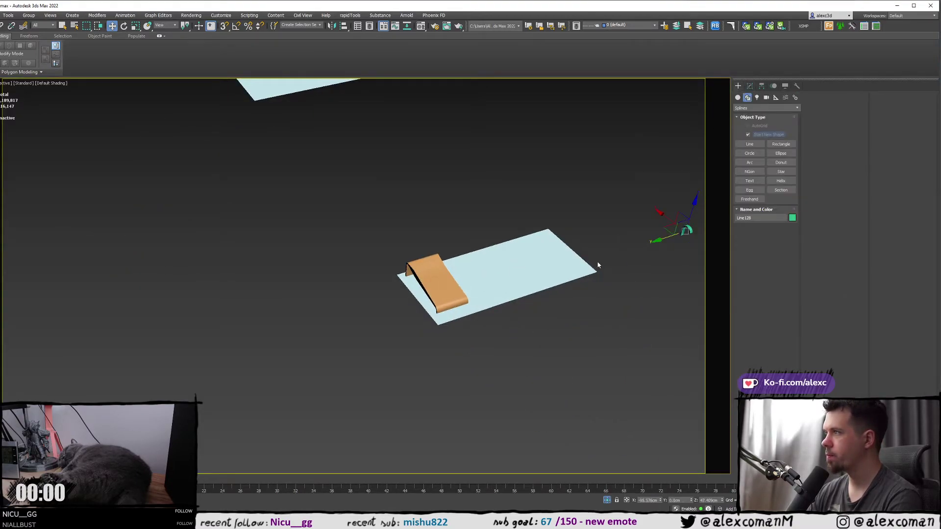
middle_drag(598, 265, 532, 272)
scroll(712, 161, up, 3)
click(748, 86)
middle_drag(616, 222, 653, 208)
click(754, 313)
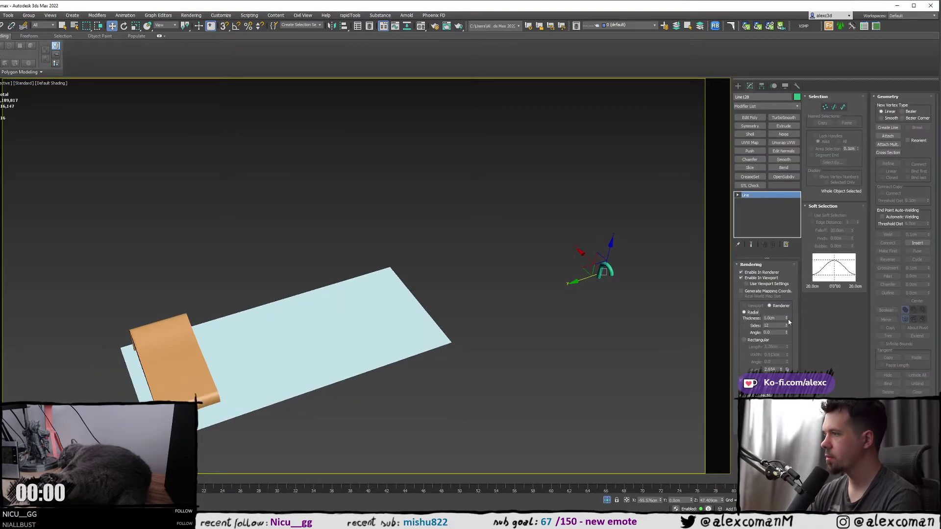
drag(787, 320, 787, 332)
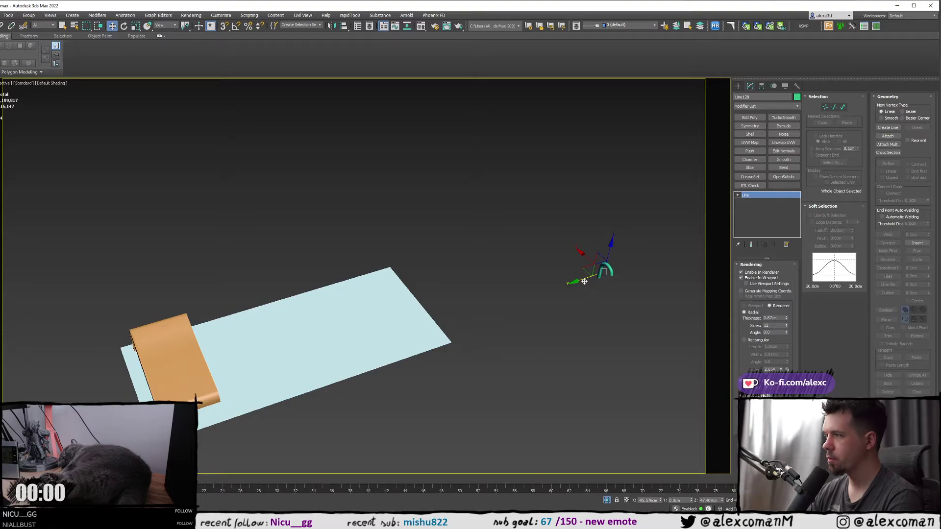
- Move the hook sideways onto the light blue plate, a short distance from the orange bracket
drag(584, 281, 185, 351)
middle_drag(233, 347, 324, 324)
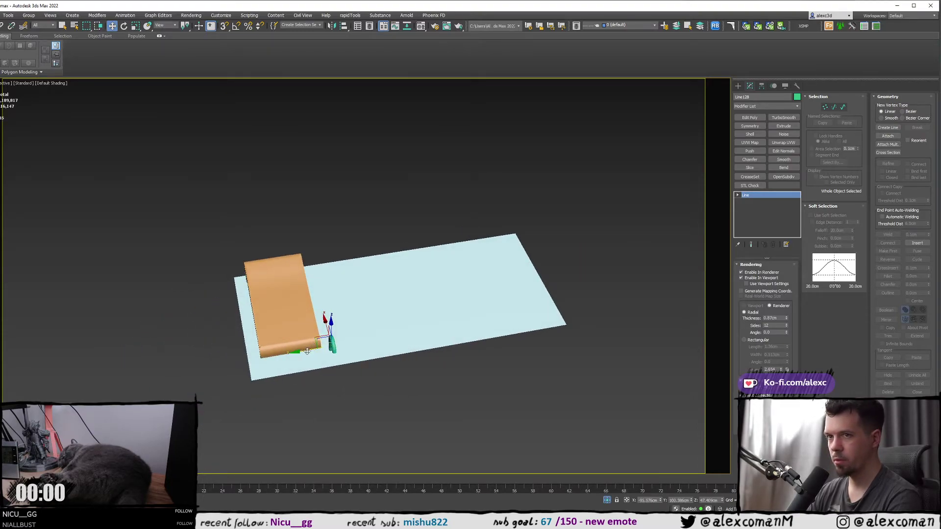
drag(307, 351, 365, 352)
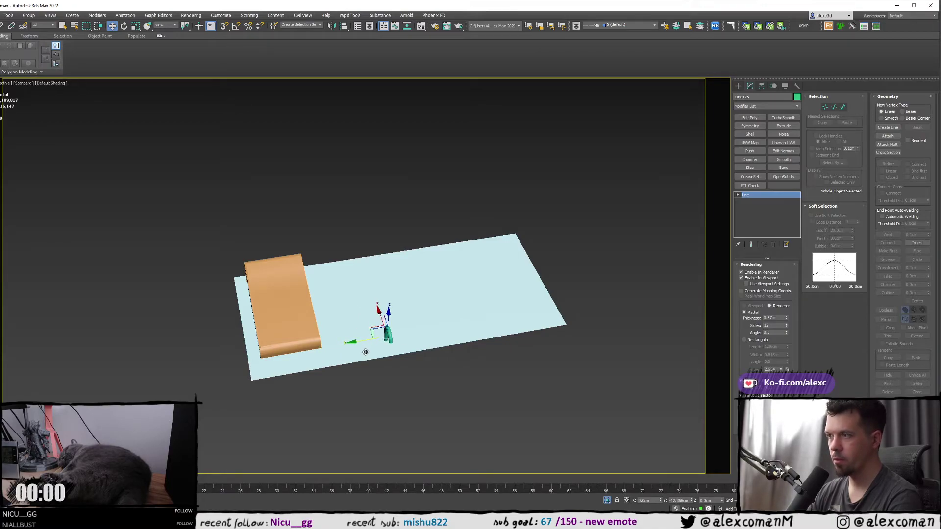
alt+middle_drag(365, 352, 385, 339)
middle_drag(384, 339, 414, 273)
scroll(385, 283, up, 5)
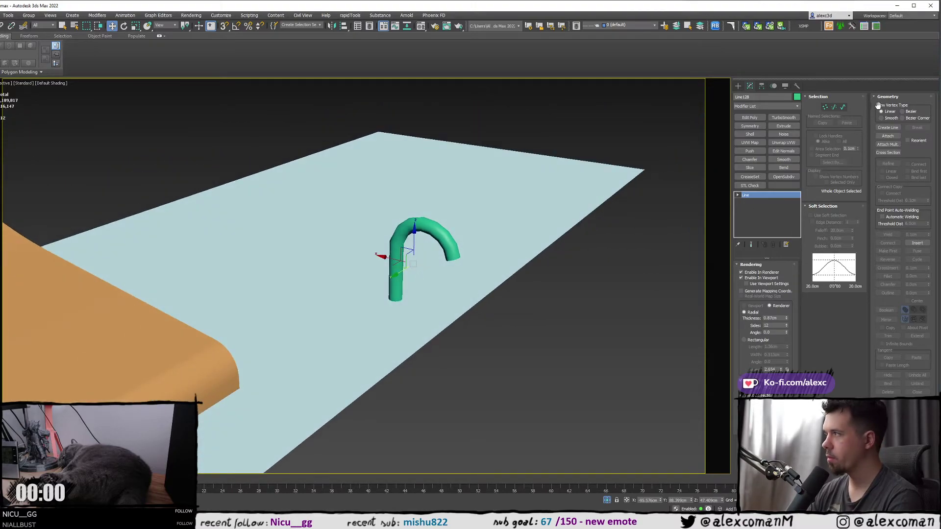
- Reduce the hook tube's radial thickness to 0.73 cm
click(786, 320)
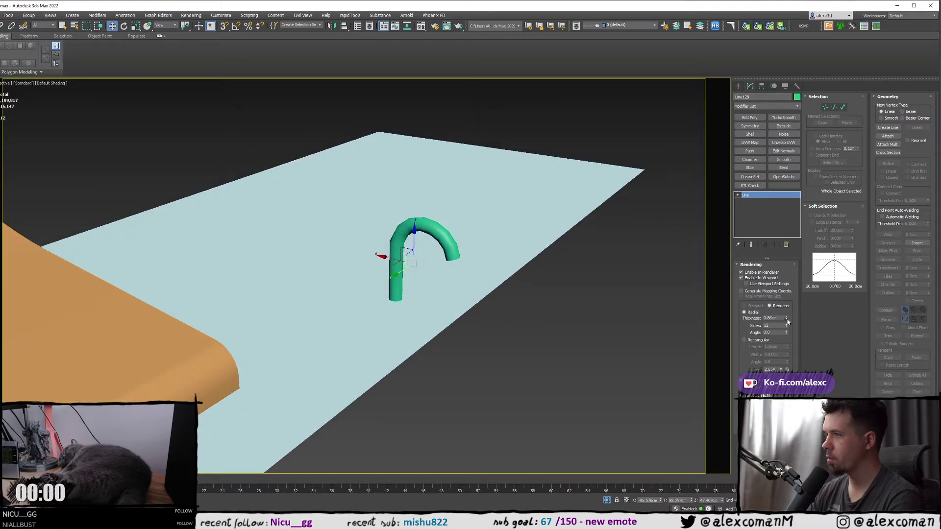
click(787, 320)
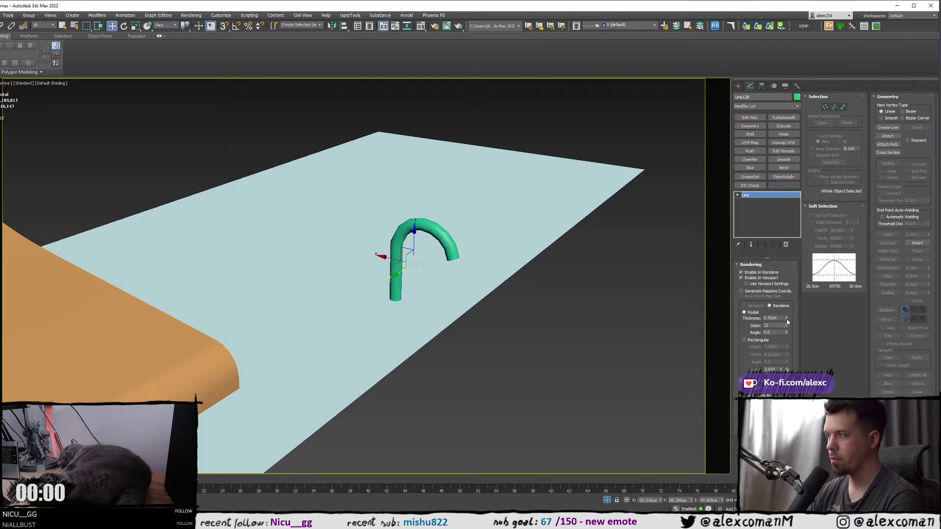
drag(787, 319, 787, 325)
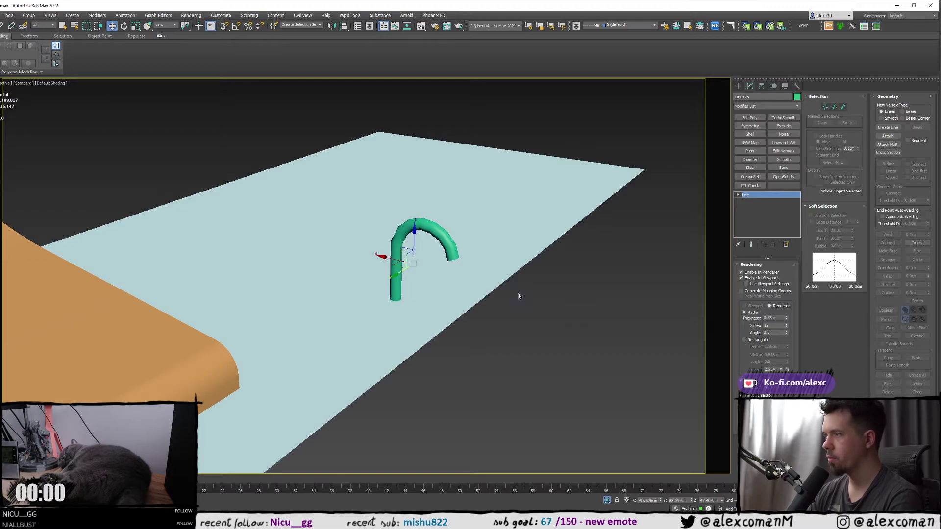
- Show edged faces and smooth the hook tube by raising the interpolation along its curve
scroll(519, 296, up, 3)
key(F4)
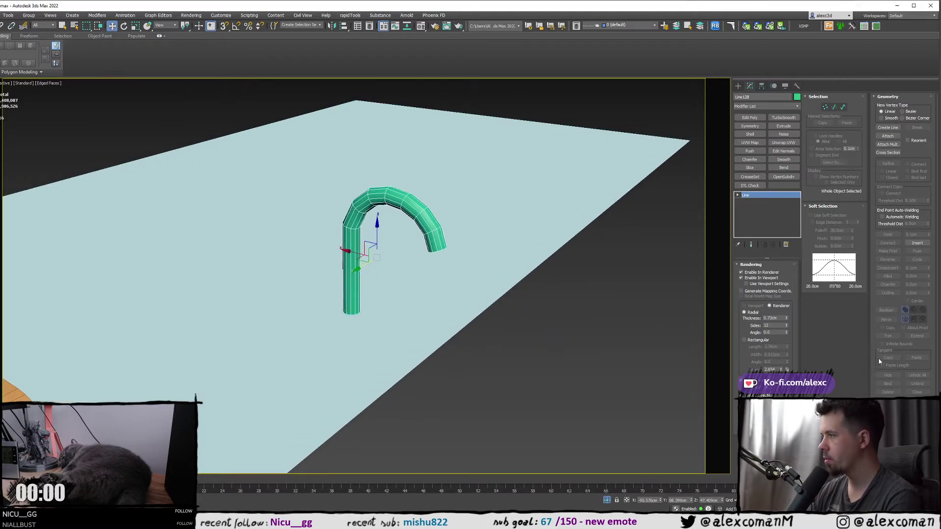
scroll(878, 357, down, 2)
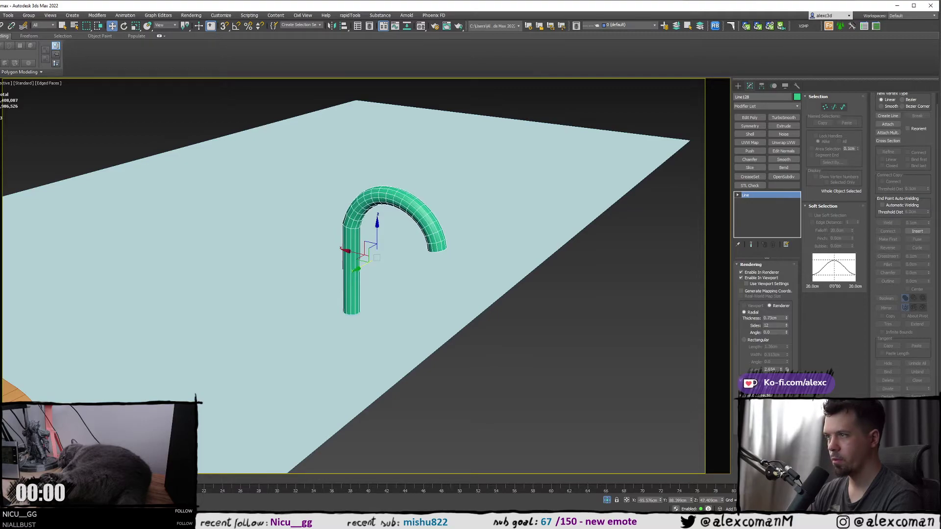
- With AutoGrid enabled, create a thin box of about 2.8 by 5.8 cm on the plate at the hook's foot
alt+middle_drag(441, 270, 466, 279)
click(738, 87)
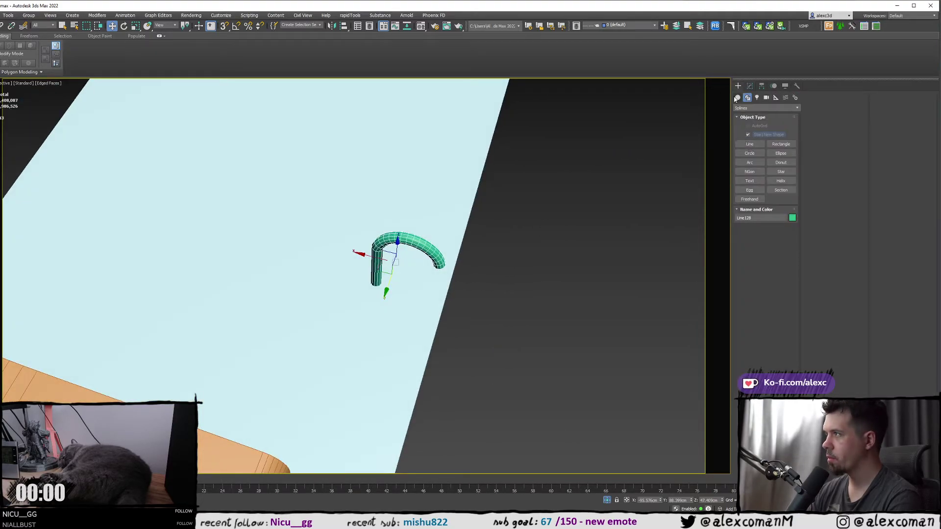
click(737, 97)
click(750, 135)
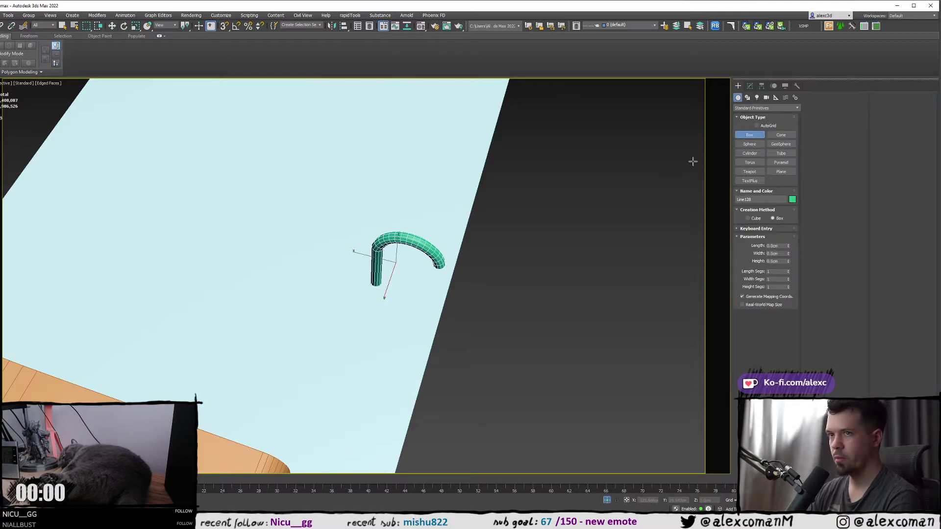
click(762, 127)
drag(394, 273, 300, 287)
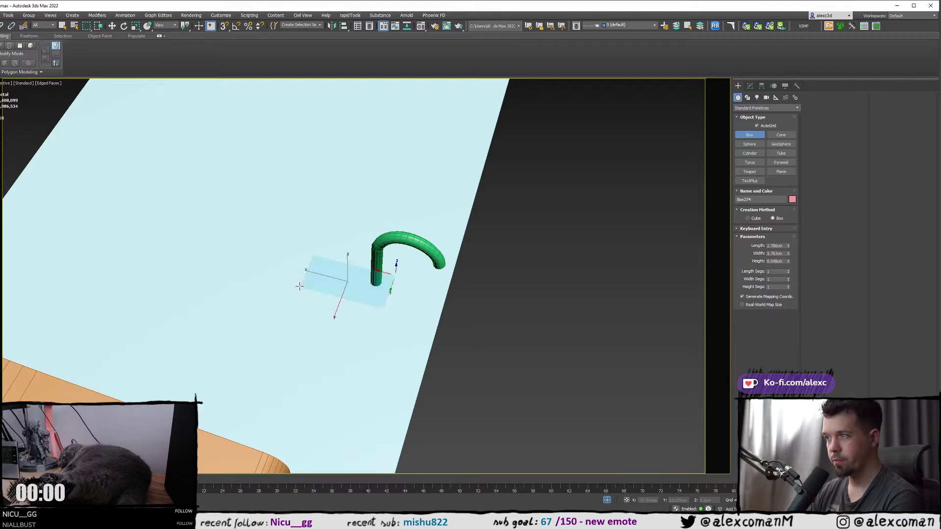
click(304, 271)
key(w)
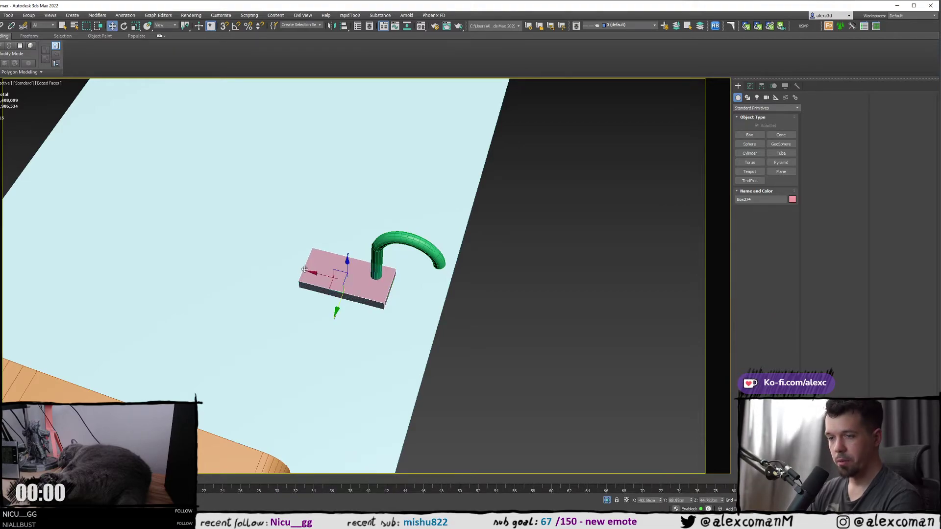
- Move the base box with snapping so that it is centred widthwise on the hook's stem
alt+middle_drag(305, 270, 315, 288)
key(s)
key(F3)
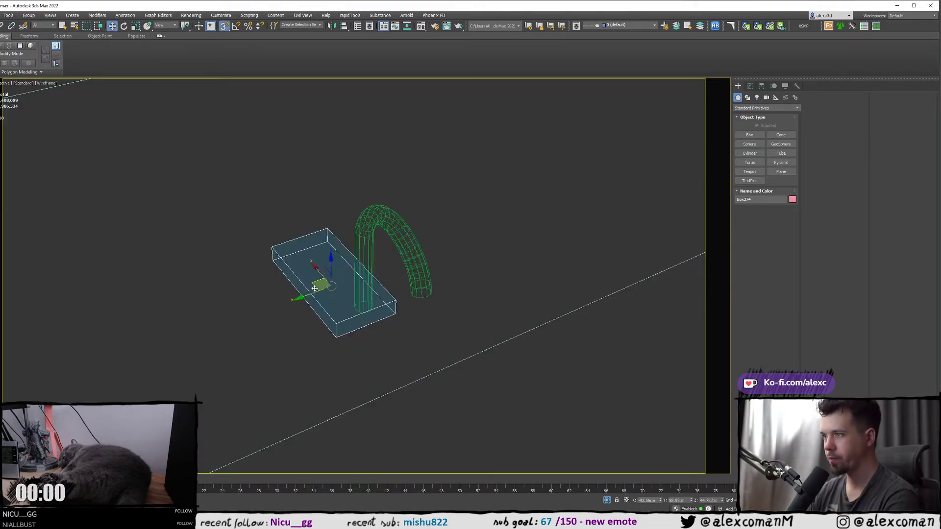
drag(315, 289, 365, 309)
key(F3)
scroll(365, 304, down, 3)
mouse_move(365, 304)
alt+middle_down()
mouse_move(391, 294)
mouse_move(330, 291)
alt+middle_up()
key(s)
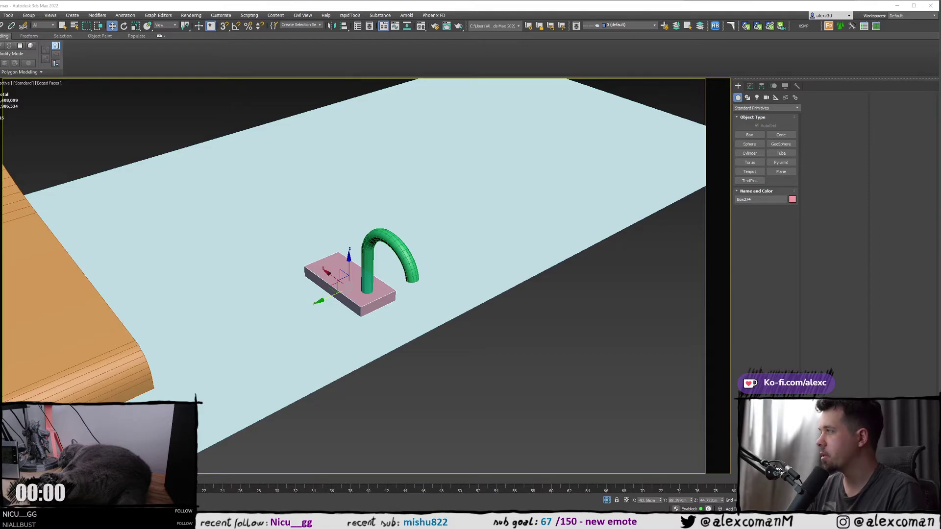
- Select the hook line and increase its radial thickness to 1.24 cm
middle_drag(193, 261, 193, 244)
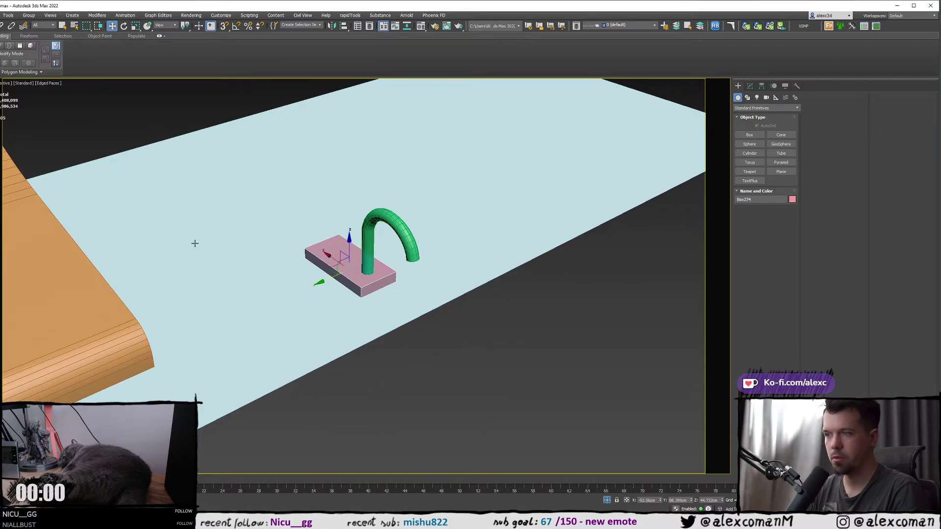
scroll(275, 251, up, 3)
middle_drag(348, 268, 293, 254)
scroll(343, 267, up, 3)
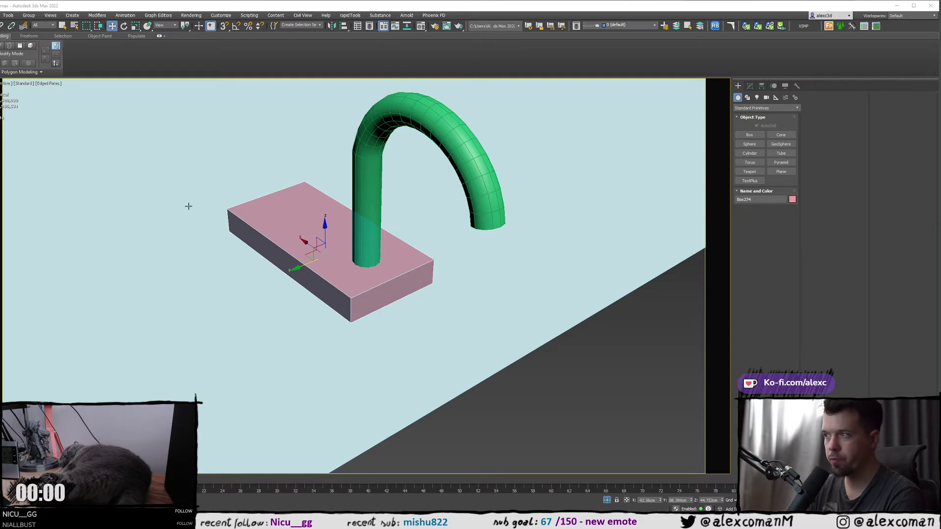
scroll(249, 207, down, 2)
alt+middle_drag(249, 207, 282, 198)
click(337, 182)
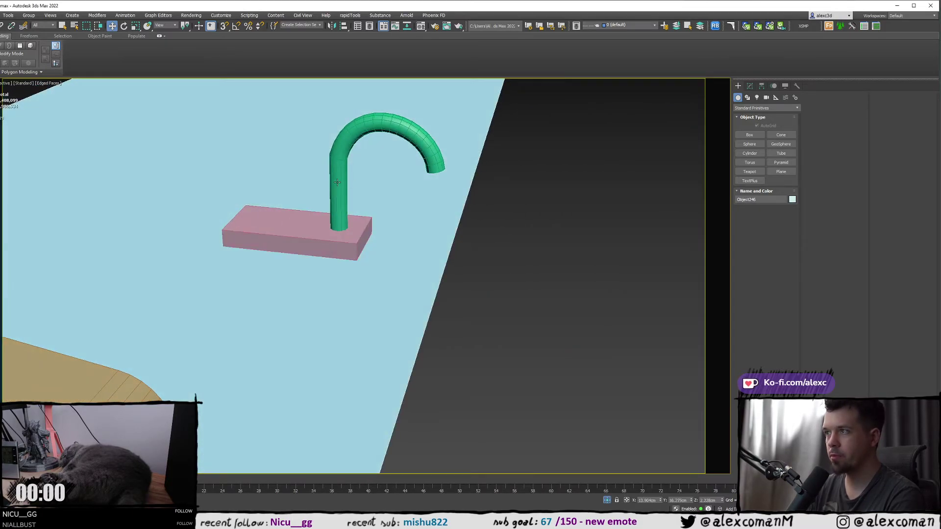
click(750, 86)
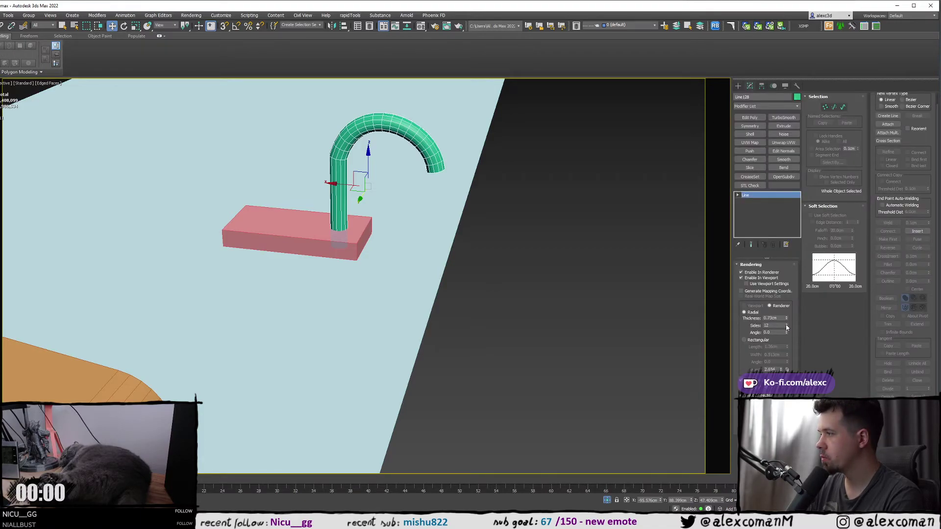
drag(787, 319, 786, 297)
- In the orthographic side view, reshape the hook's bend by adjusting the stem-top and free-end vertices and their handles into a rounder arc
scroll(637, 274, down, 4)
scroll(566, 256, down, 3)
alt+middle_drag(565, 256, 578, 243)
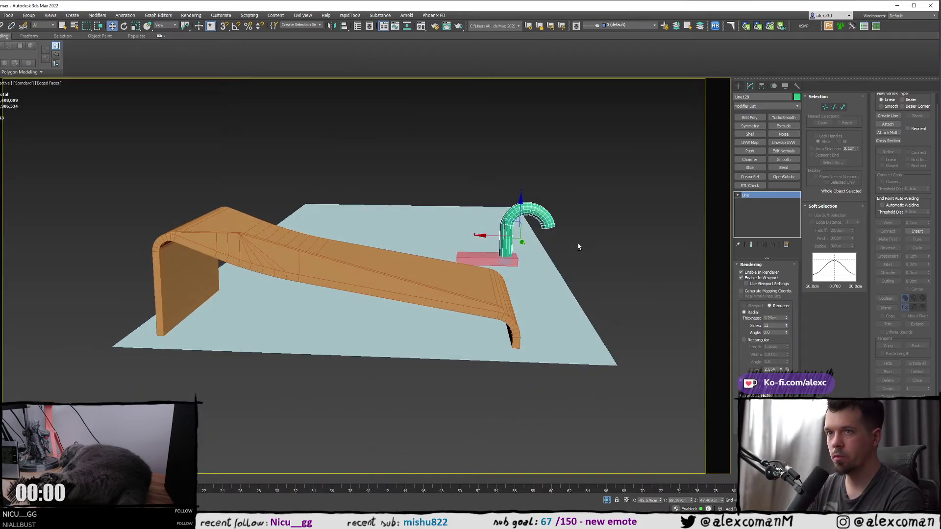
key(alt+w)
middle_click(496, 196)
key(alt+w)
middle_drag(569, 202, 505, 206)
scroll(495, 213, up, 2)
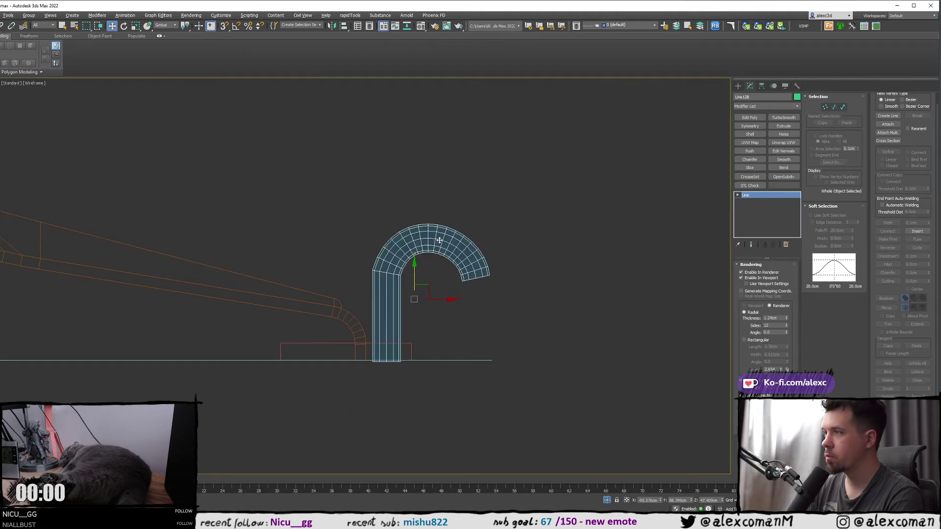
key(1)
drag(355, 197, 508, 266)
mouse_move(412, 218)
mouse_down()
mouse_move(402, 230)
mouse_move(403, 212)
mouse_up()
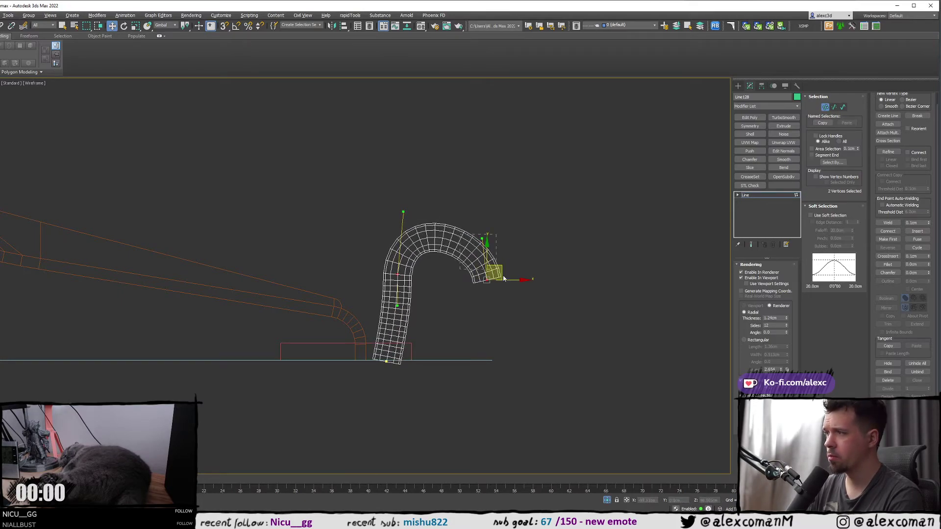
drag(503, 278, 507, 285)
drag(482, 240, 489, 222)
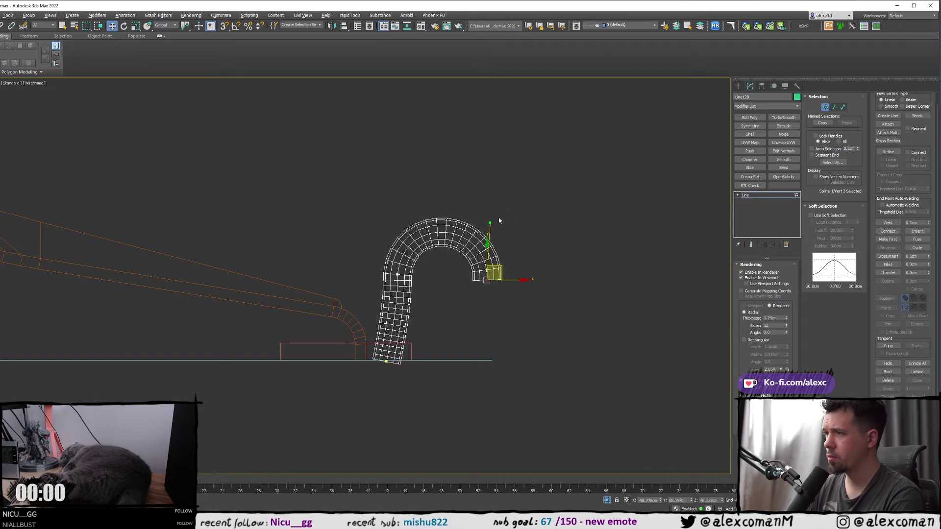
click(499, 220)
click(397, 275)
scroll(397, 273, up, 5)
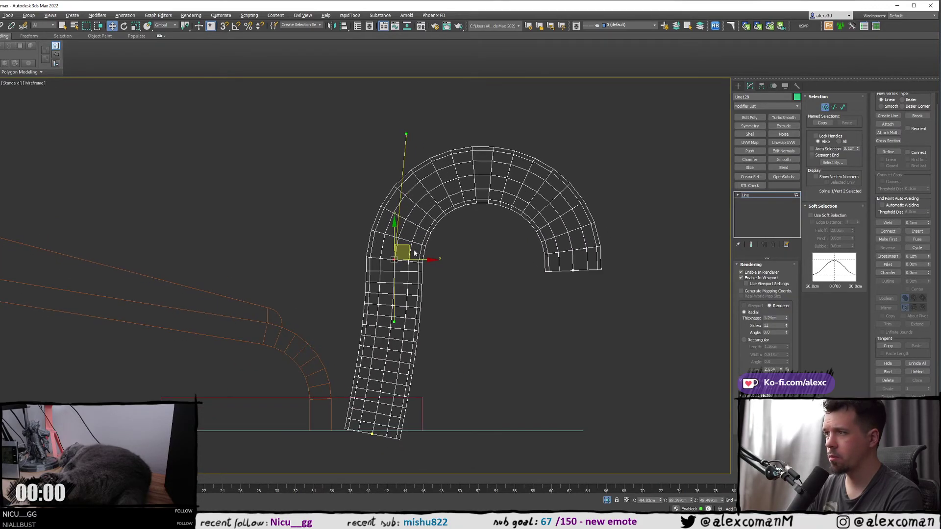
drag(414, 253, 417, 245)
- Shift the hook's bottom vertex toward the orange bracket and give it a curve handle that bends the foot outward
click(429, 451)
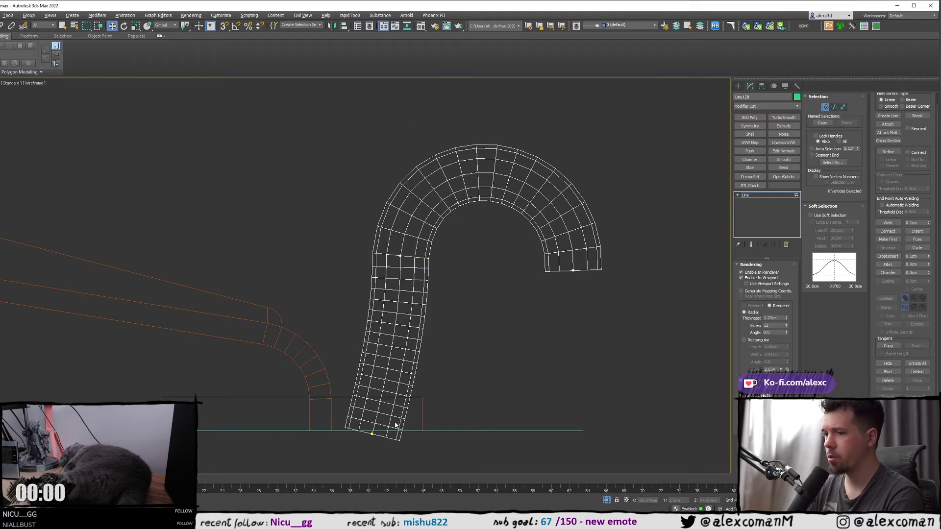
click(372, 434)
drag(395, 436, 387, 435)
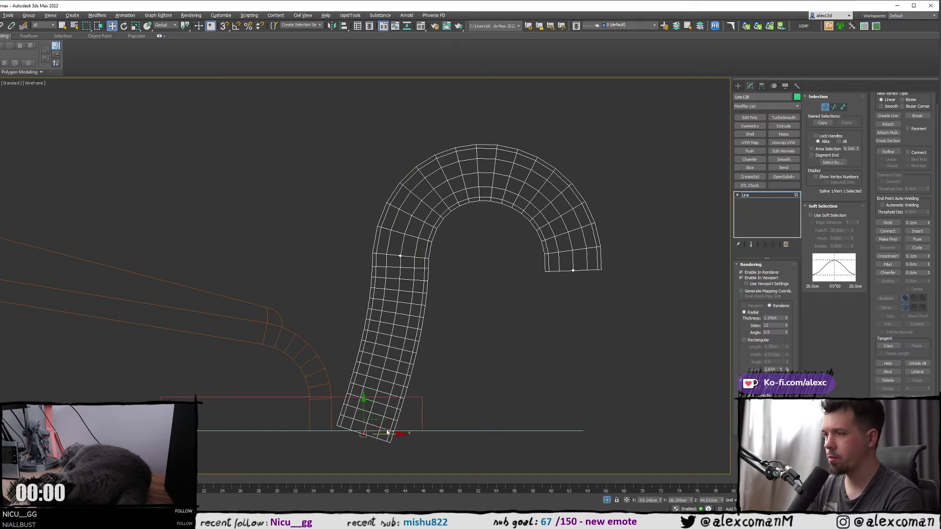
right_click(385, 433)
click(374, 319)
drag(382, 376, 410, 387)
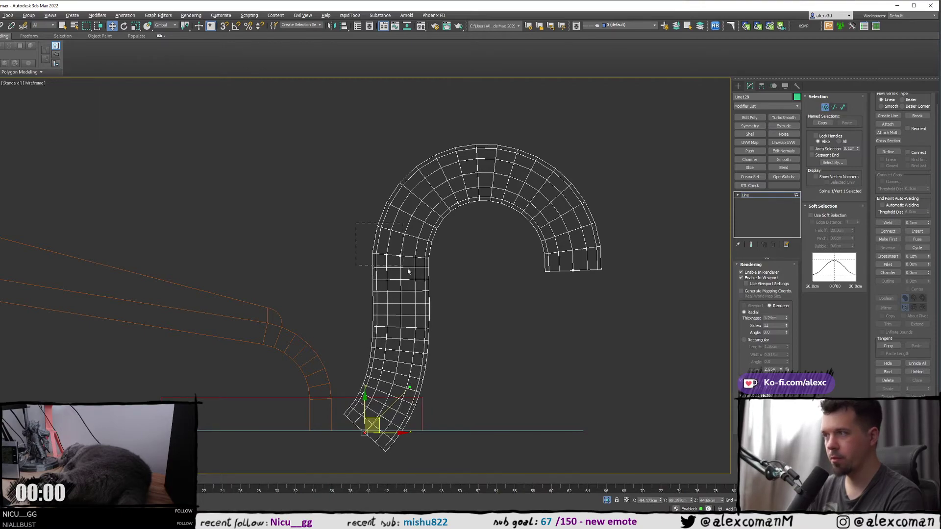
- Fine-tune the handles of the stem-top and free-end vertices to even out the hook's arc
click(401, 256)
drag(412, 136, 407, 133)
click(573, 271)
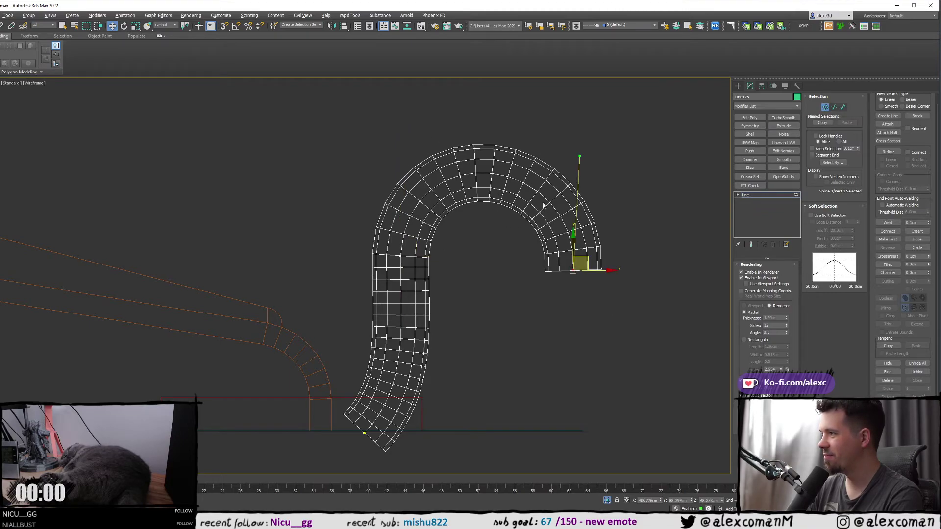
drag(578, 161, 594, 149)
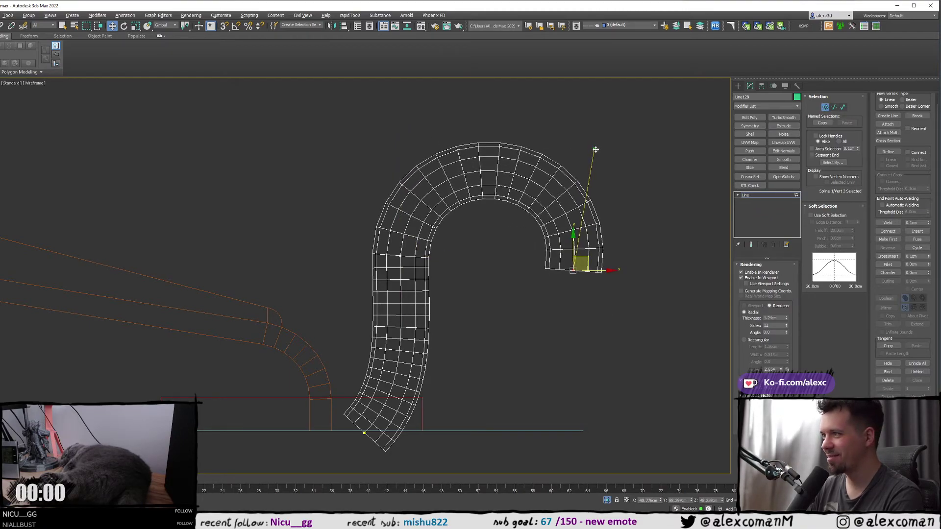
drag(354, 167, 445, 321)
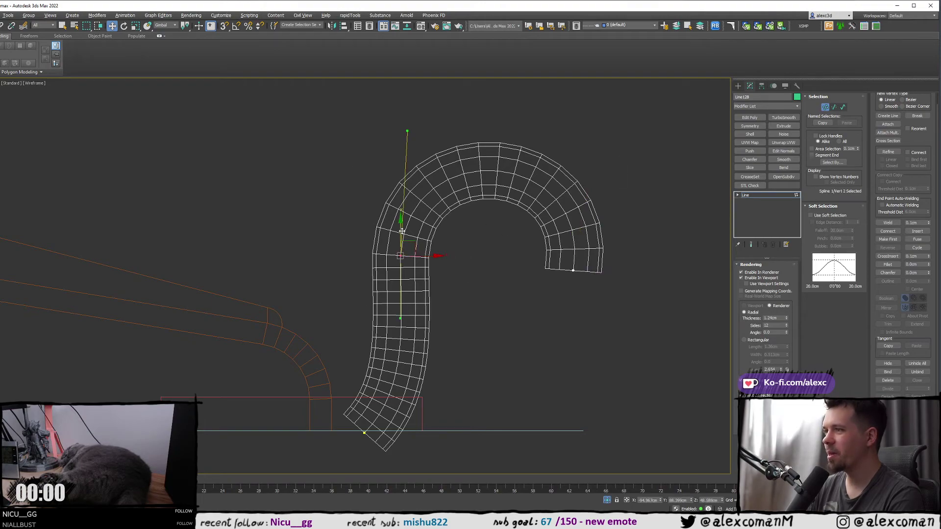
click(604, 141)
- Return to the perspective view, select the base box together with the hook, and exit isolation to show the full tank
click(736, 88)
key(alt+w)
key(alt+w)
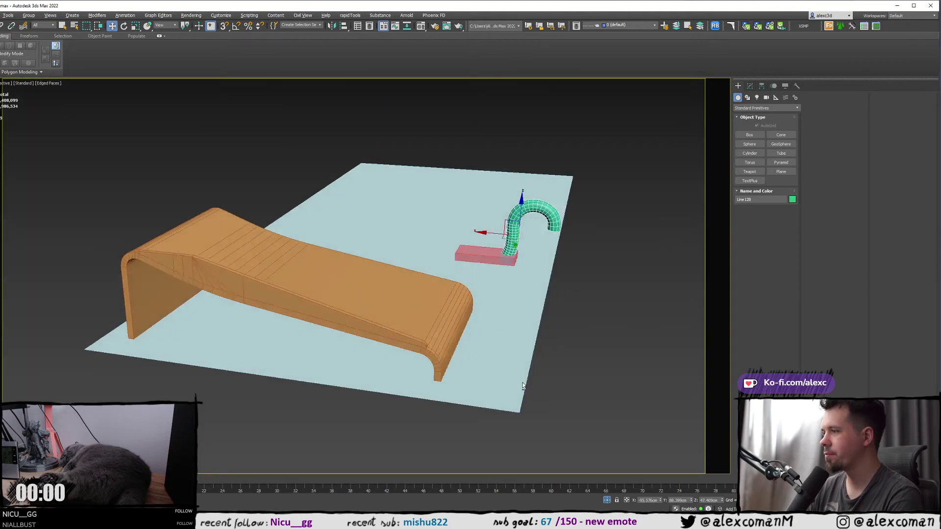
alt+middle_drag(531, 386, 449, 384)
ctrl+click(439, 280)
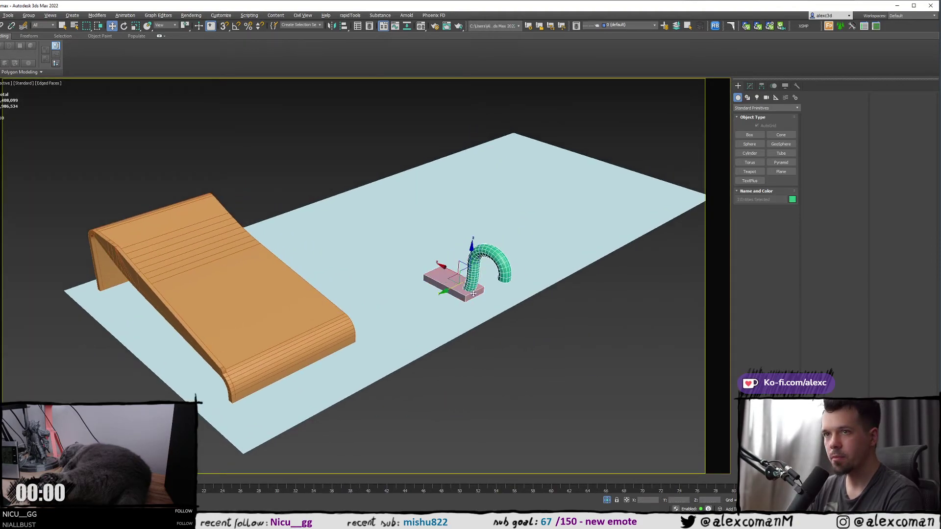
scroll(353, 304, down, 3)
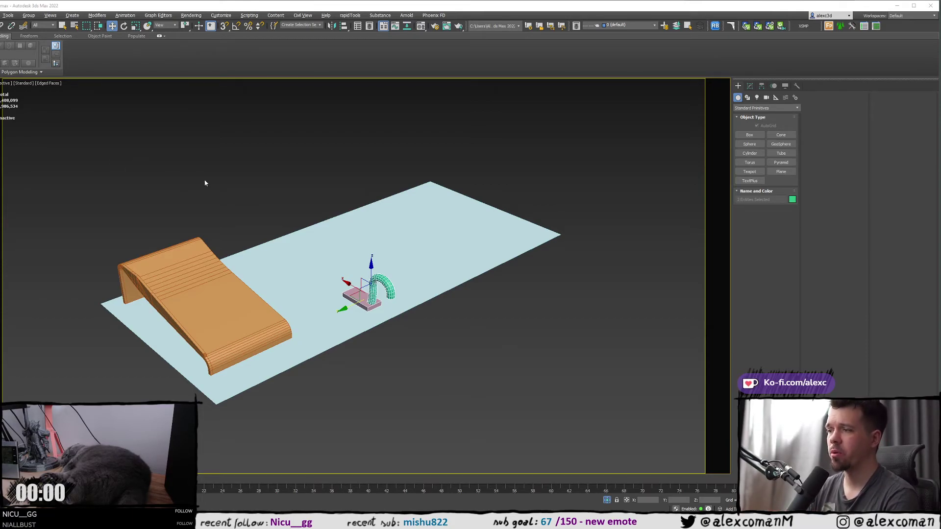
middle_drag(341, 232, 264, 264)
key(alt+q)
scroll(357, 249, down, 2)
scroll(363, 248, up, 2)
scroll(263, 264, down, 2)
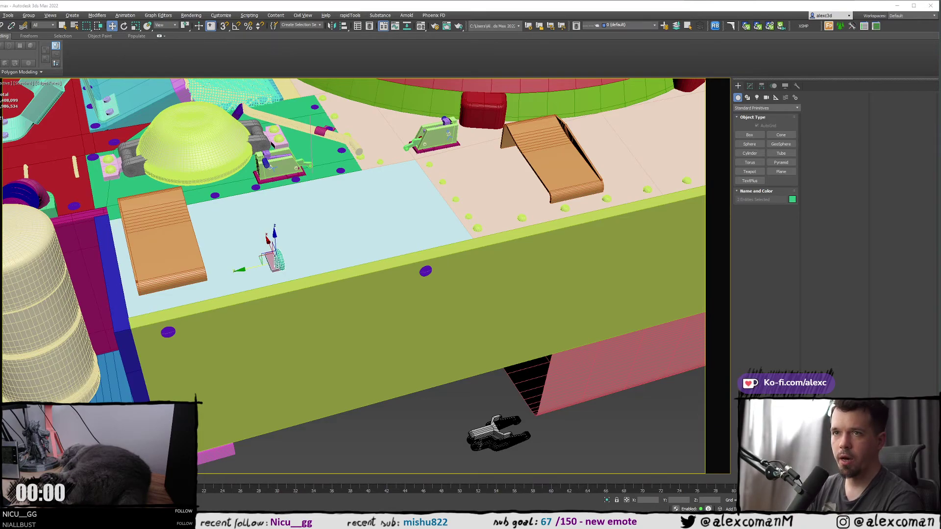
- Scale the hook and its base down together slightly on the side deck plate
alt+middle_drag(366, 207, 241, 270)
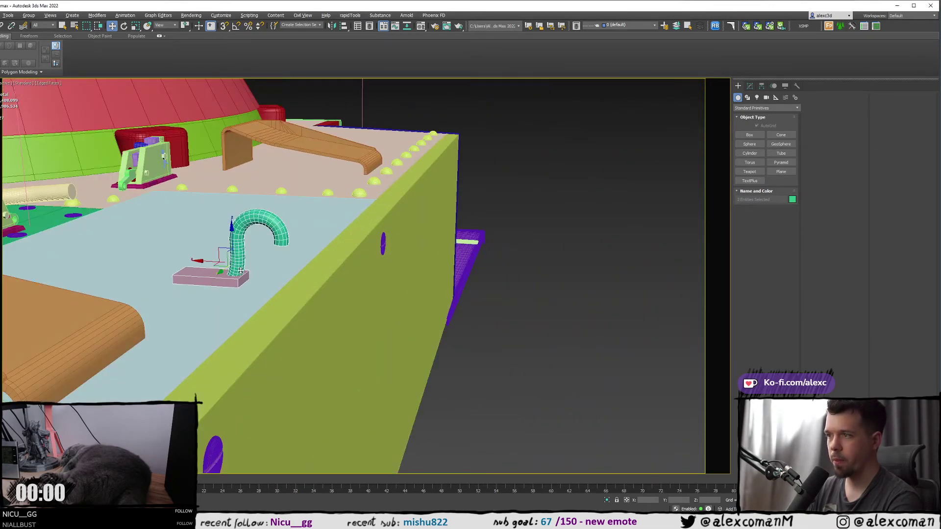
key(r)
drag(240, 266, 232, 248)
key(w)
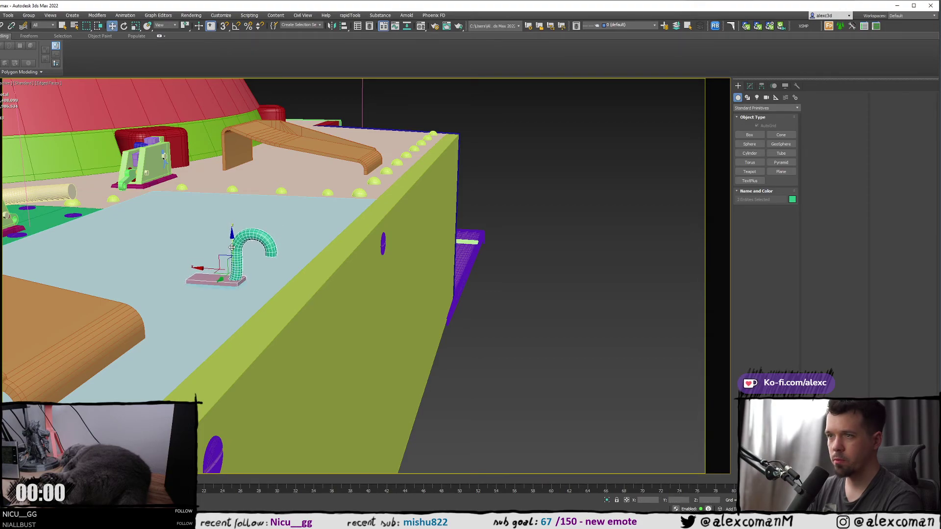
- Clone the hook and its base along the hull edge onto the beige deck plate beside the second orange bracket
alt+middle_drag(232, 248, 153, 284)
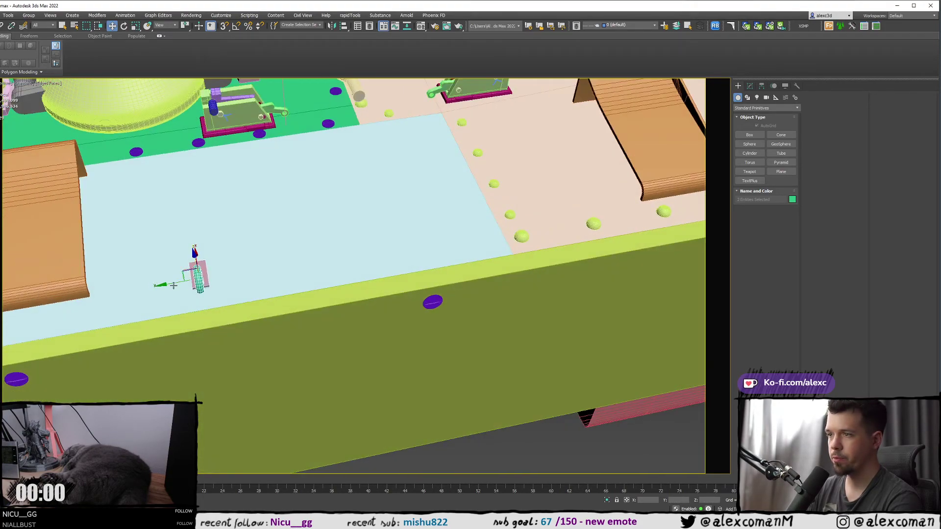
mouse_move(174, 285)
shift+mouse_down()
mouse_move(257, 265)
mouse_move(552, 228)
shift+mouse_up()
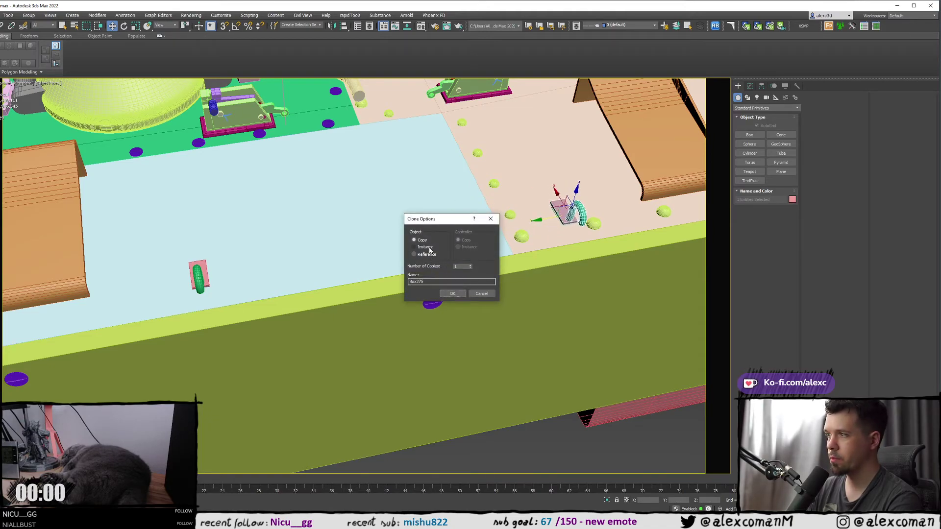
click(454, 295)
- Select both hooks with their bases and clone them across to the opposite side of the hull
mouse_move(207, 280)
alt+middle_down()
mouse_move(213, 259)
mouse_move(361, 349)
mouse_move(487, 248)
mouse_move(527, 252)
alt+middle_up()
ctrl+click(329, 434)
ctrl+click(357, 428)
scroll(488, 248, down, 5)
shift+drag(511, 244, 95, 207)
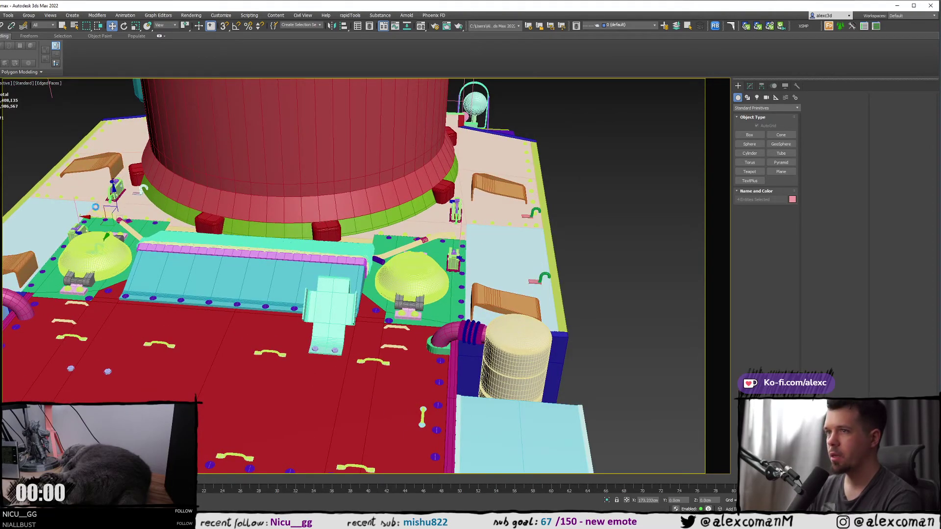
click(452, 293)
- Mirror the cloned hooks and bases so that they face the opposite hull edge
middle_drag(118, 208, 539, 232)
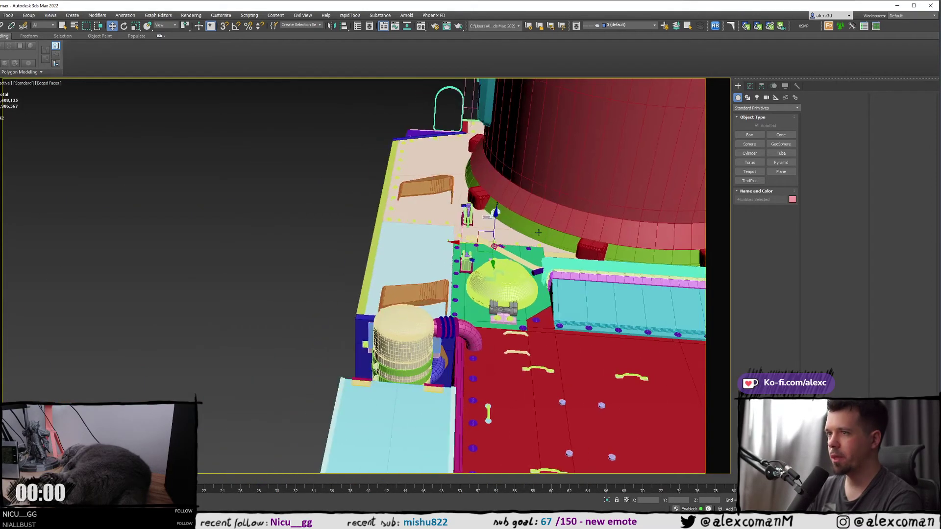
scroll(538, 232, up, 3)
mouse_move(421, 226)
alt+middle_down()
mouse_move(426, 270)
mouse_move(410, 228)
alt+middle_up()
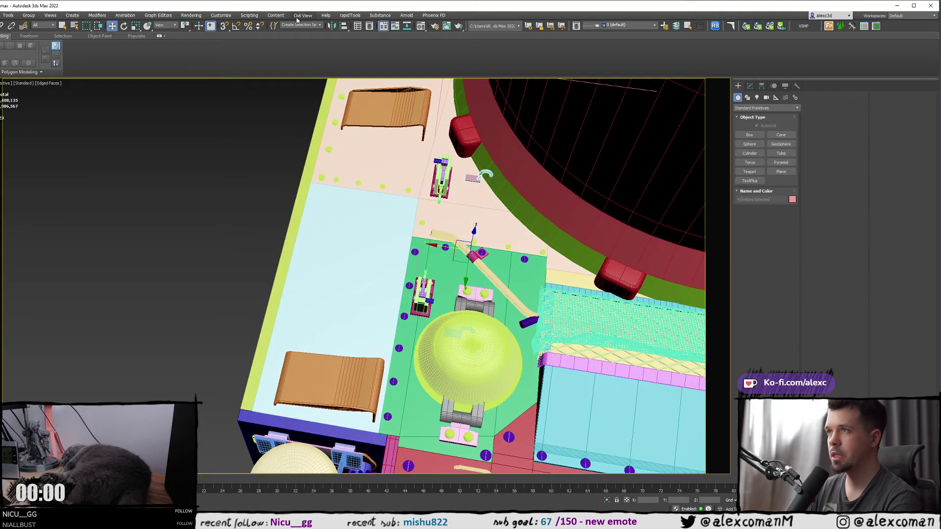
click(332, 26)
click(433, 323)
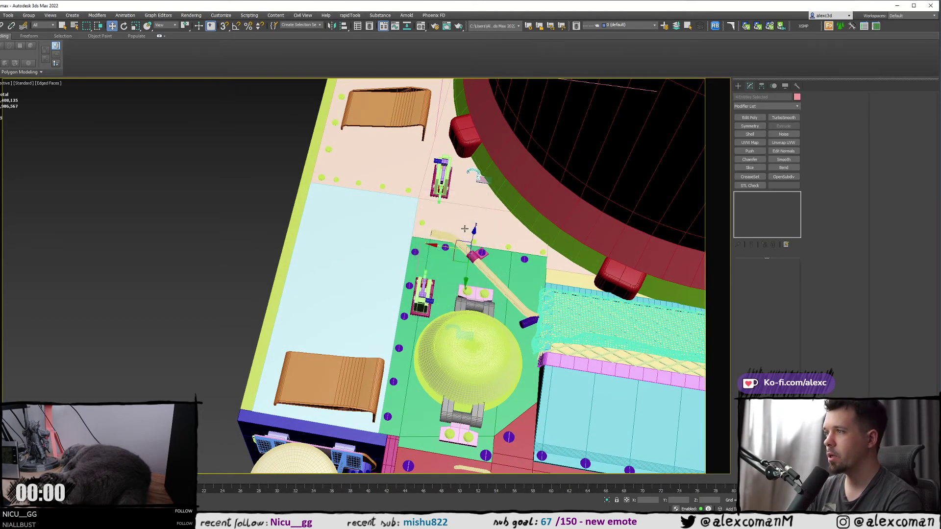
- Move the mirrored hooks and bases outward onto the opposite hull edge and clear the selection
drag(465, 229, 293, 217)
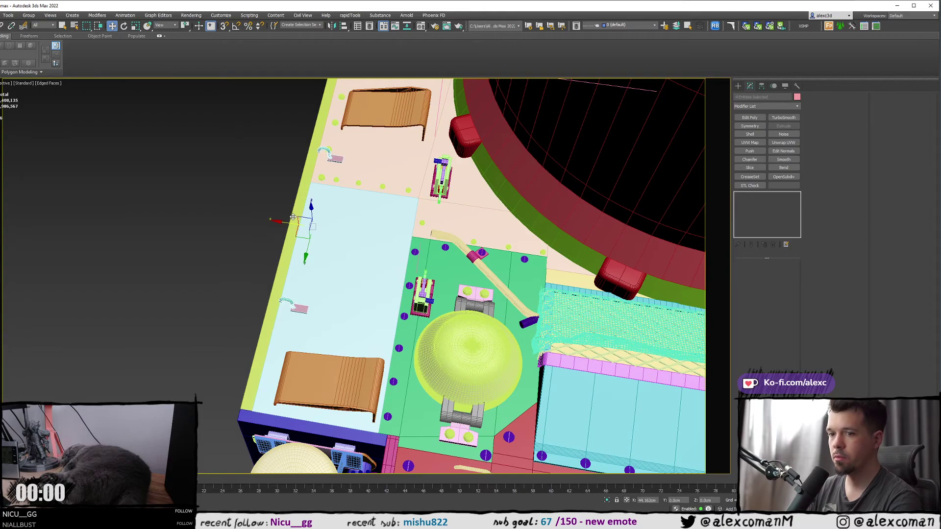
alt+middle_drag(293, 217, 292, 225)
alt+middle_drag(275, 244, 482, 204)
click(496, 202)
- Turn off the edge display and examine the hull details on the whole tank from the rear, above and side
alt+middle_drag(407, 221, 459, 232)
key(F4)
alt+middle_drag(468, 136, 350, 377)
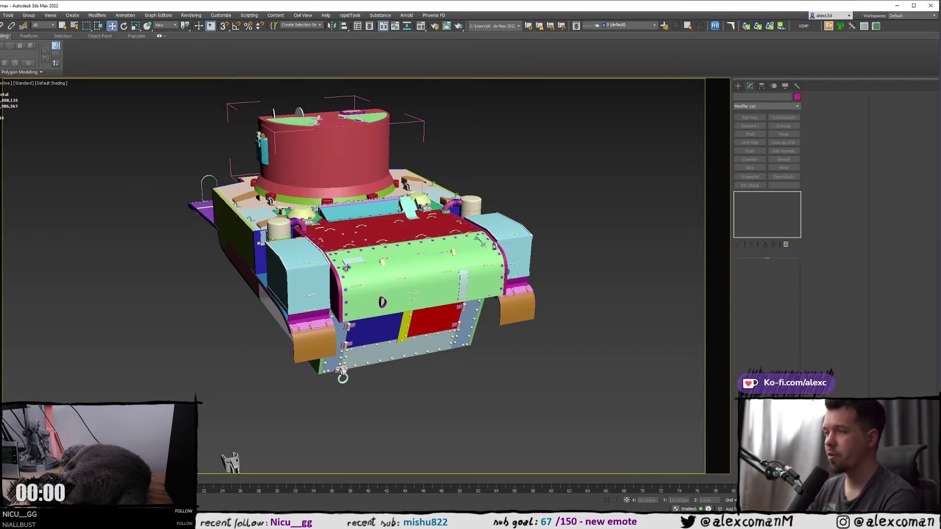
alt+middle_drag(346, 268, 451, 264)
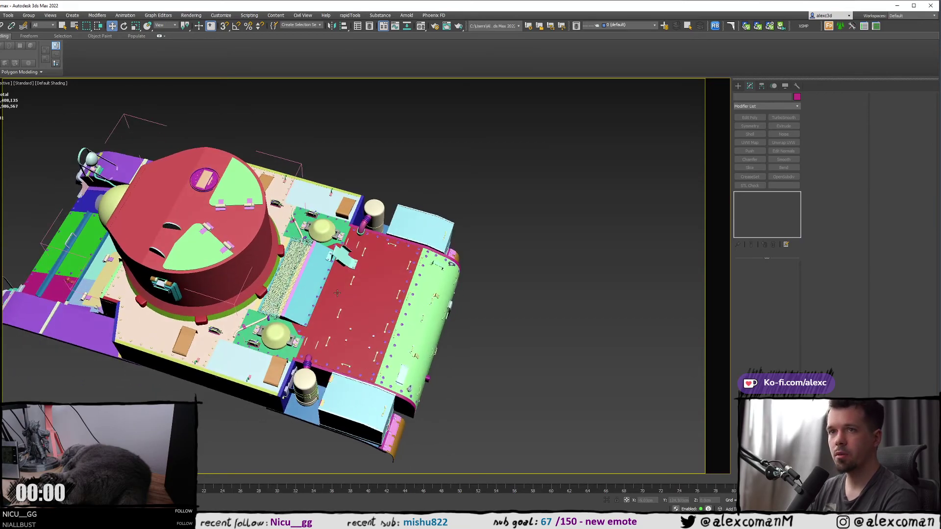
alt+middle_drag(132, 219, 351, 223)
alt+middle_drag(275, 224, 369, 238)
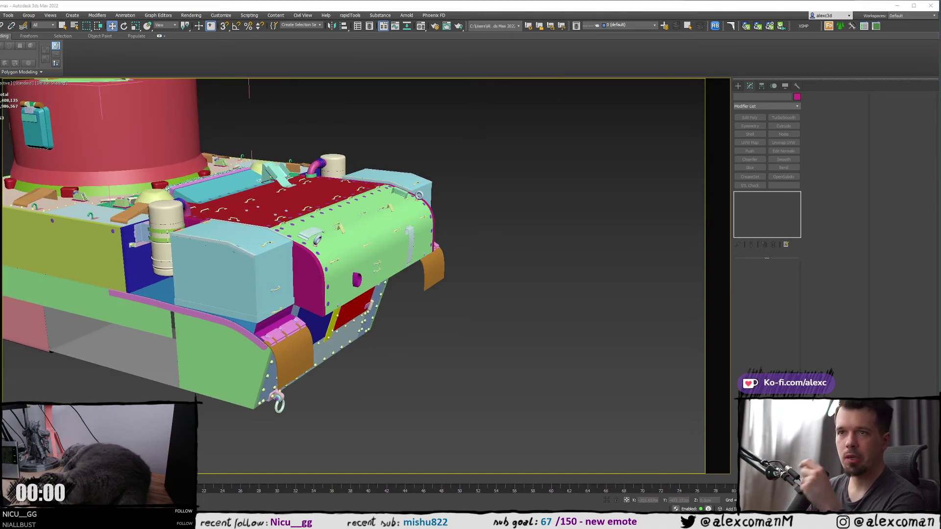
- Bring up the reference board and compare its tank photos with the fuel cap area on the modelled deck
right_drag(0, 196, 700, 255)
scroll(618, 251, up, 3)
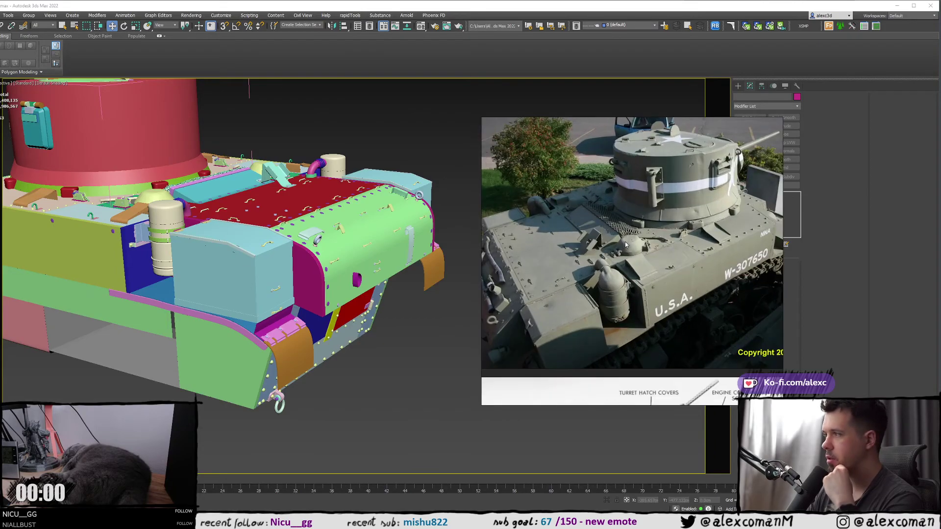
middle_drag(564, 248, 612, 253)
scroll(612, 254, up, 3)
scroll(618, 203, up, 3)
middle_drag(617, 202, 526, 244)
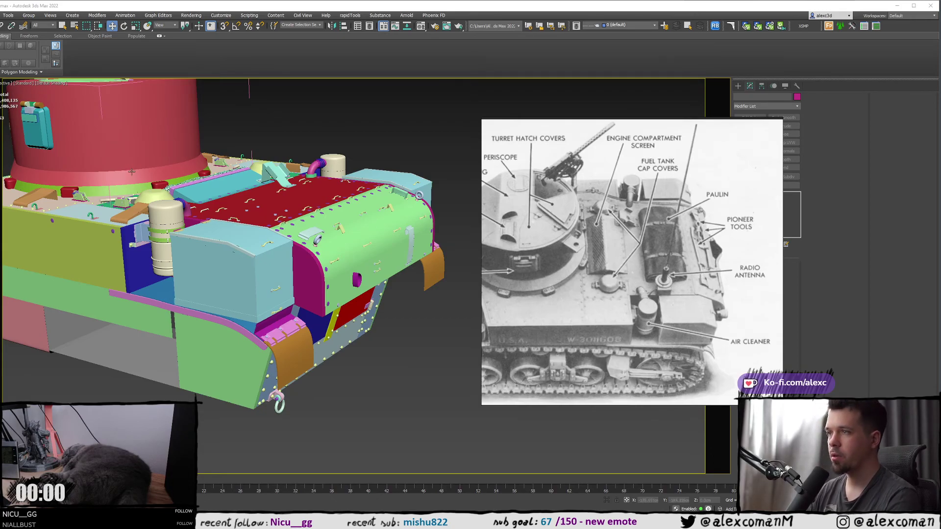
middle_drag(165, 180, 267, 210)
scroll(269, 211, up, 4)
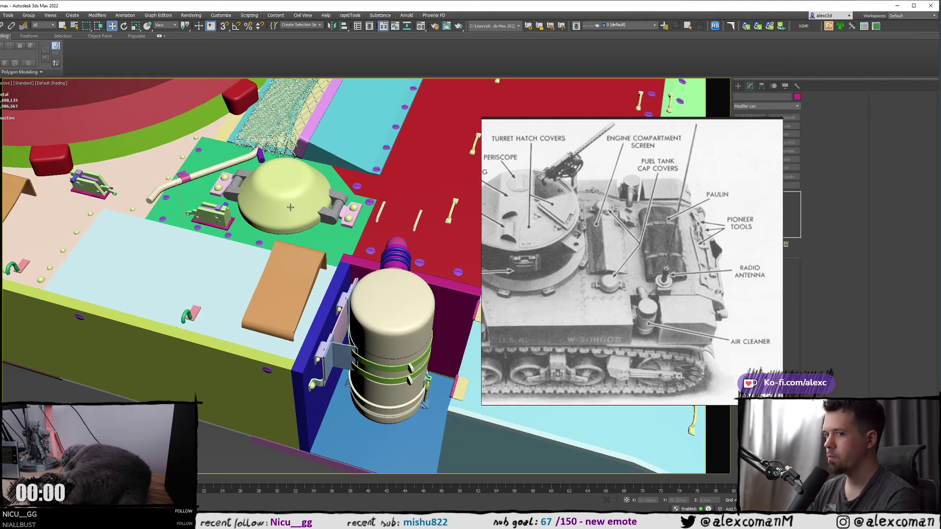
- Examine the turret, periscope and hatch covers in the labelled reference photo
scroll(655, 248, down, 2)
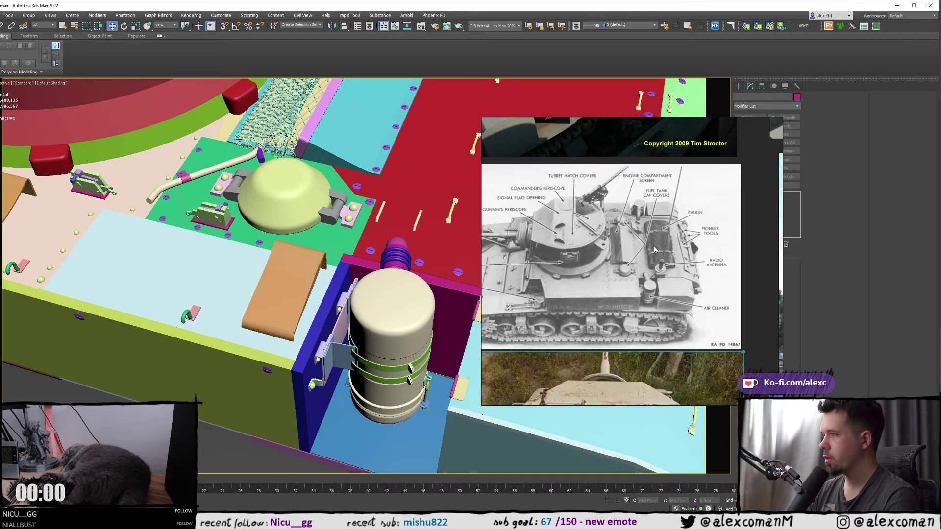
middle_drag(627, 277, 662, 253)
scroll(662, 253, up, 2)
middle_drag(515, 283, 596, 253)
scroll(596, 253, down, 3)
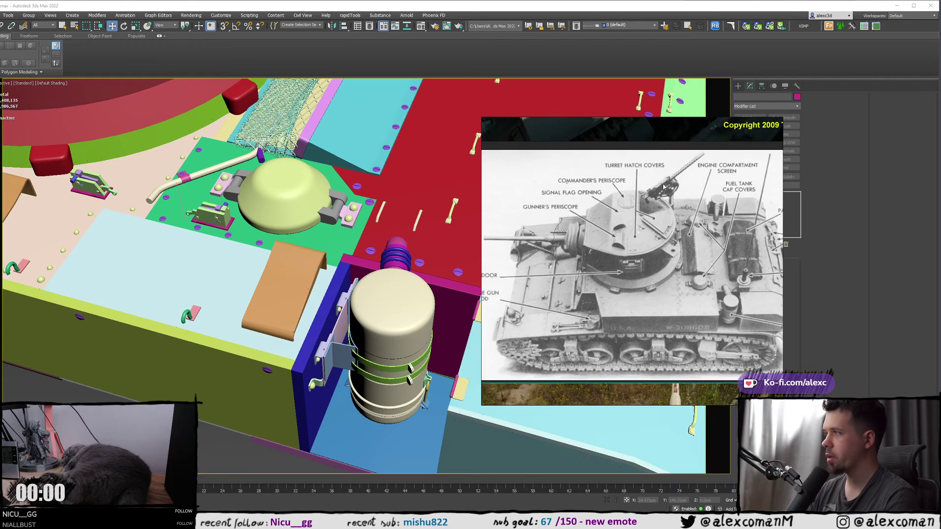
middle_drag(660, 189, 626, 221)
scroll(626, 221, up, 2)
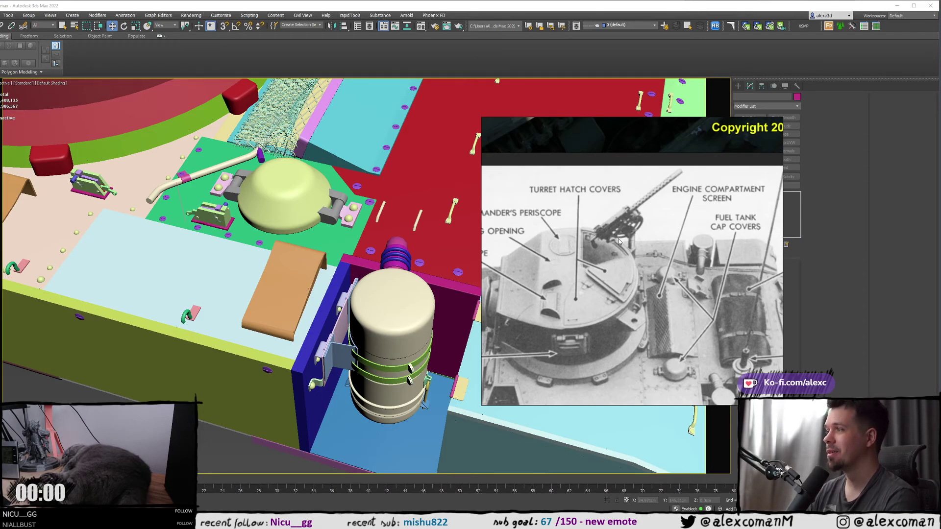
middle_drag(545, 234, 580, 205)
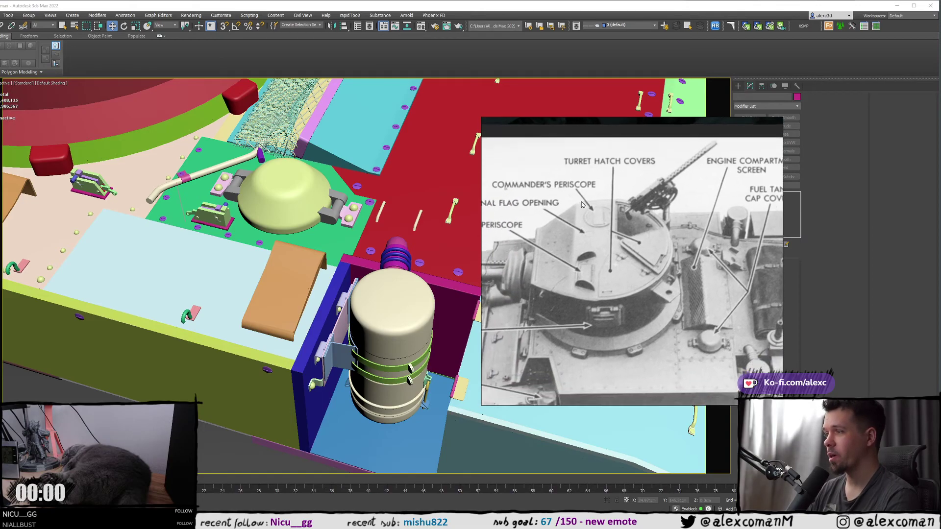
scroll(582, 205, down, 2)
scroll(505, 244, down, 2)
scroll(528, 243, up, 2)
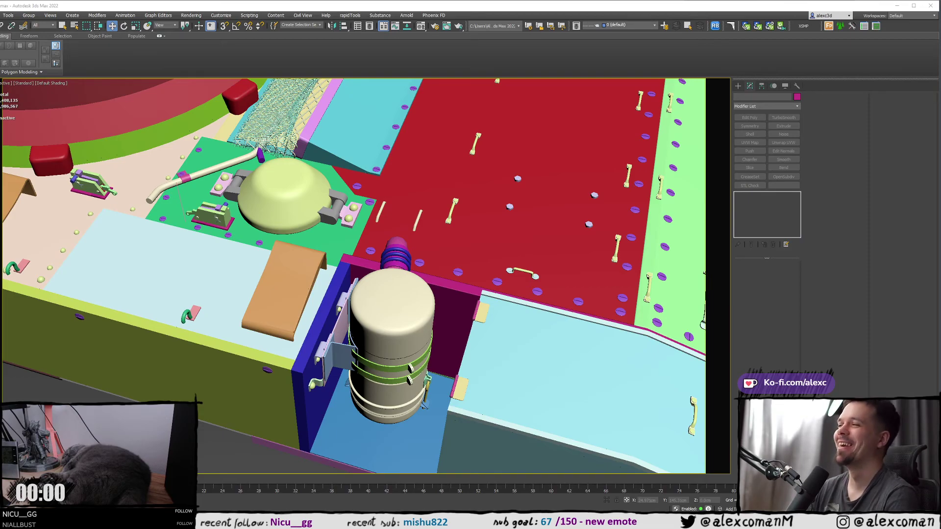
- Examine the turret body's shape from the front and from above, selecting it briefly to check its edges
alt+middle_drag(294, 162, 319, 172)
scroll(418, 170, down, 5)
click(386, 170)
click(658, 411)
scroll(403, 190, up, 5)
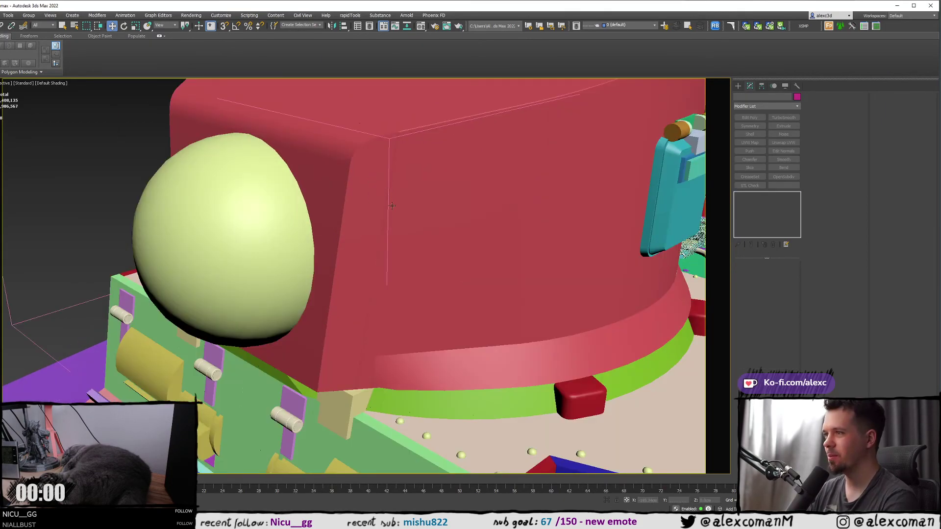
middle_drag(396, 190, 405, 245)
key(F4)
click(405, 178)
key(F4)
alt+middle_drag(435, 191, 309, 189)
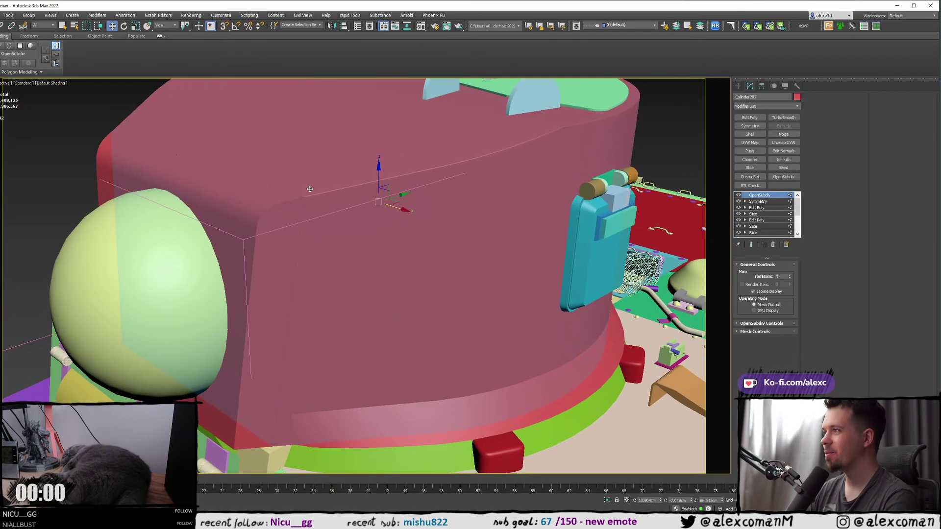
scroll(309, 189, down, 3)
alt+middle_drag(407, 212, 444, 218)
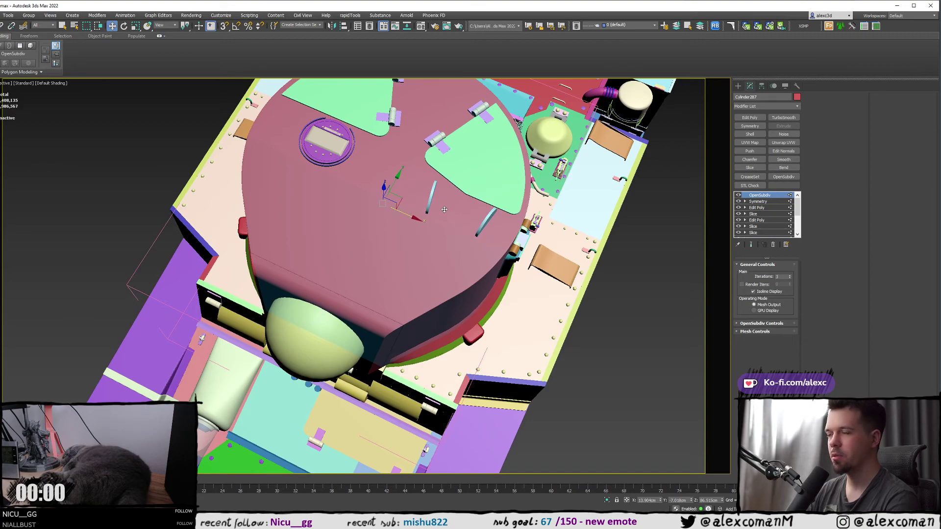
scroll(343, 196, down, 4)
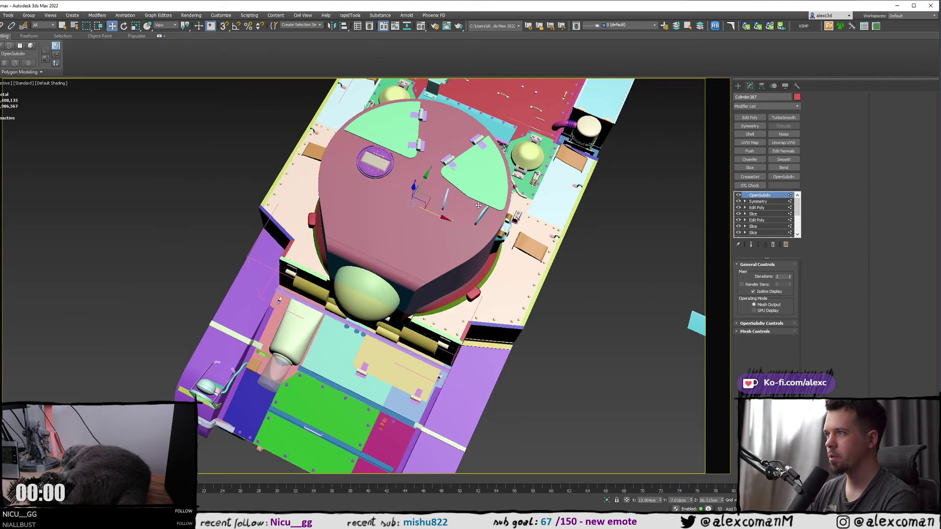
click(559, 259)
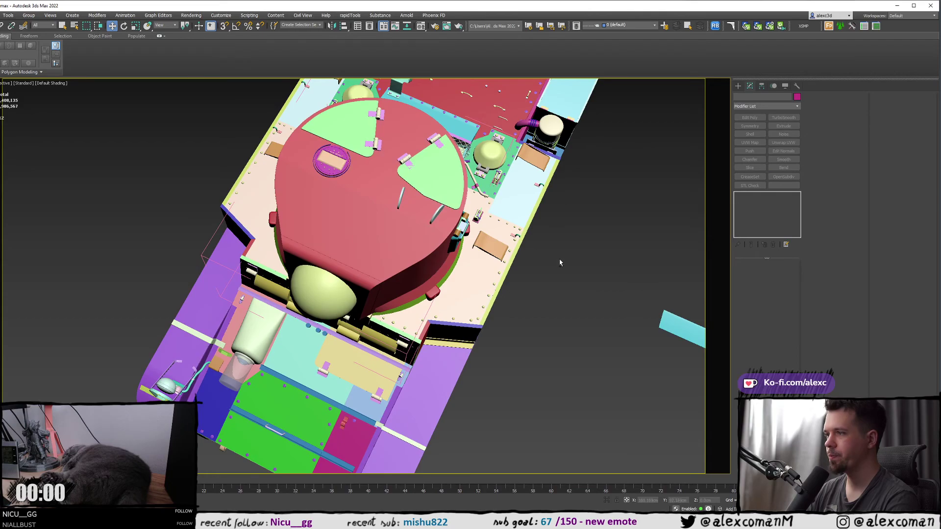
- Look over the whole tank from the rear and view the track and suspension render in the browser
alt+middle_drag(559, 258, 288, 238)
scroll(363, 203, down, 3)
alt+middle_drag(214, 420, 233, 217)
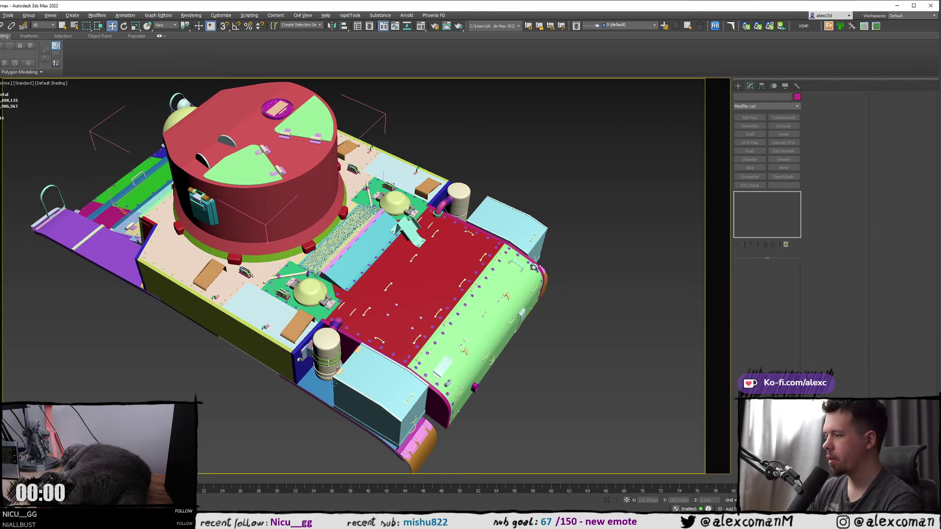
key(alt+Tab)
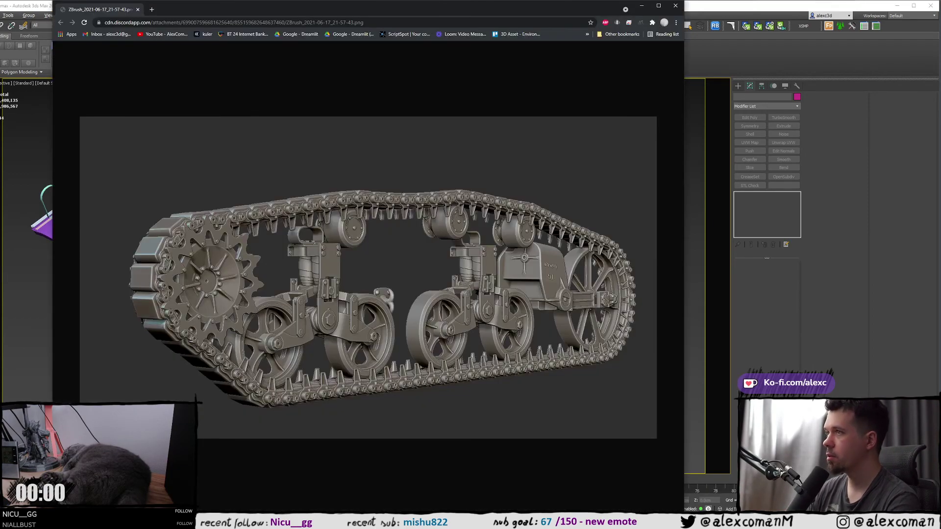
key(alt+Tab)
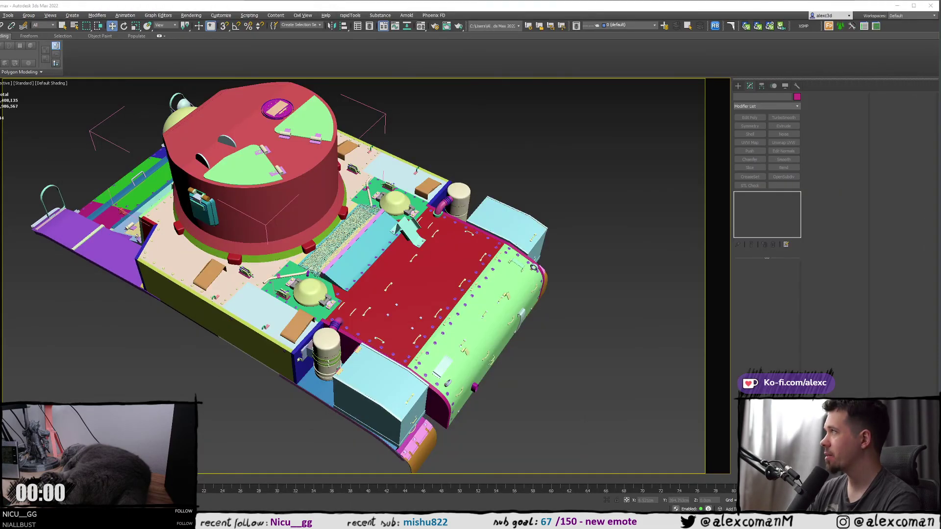